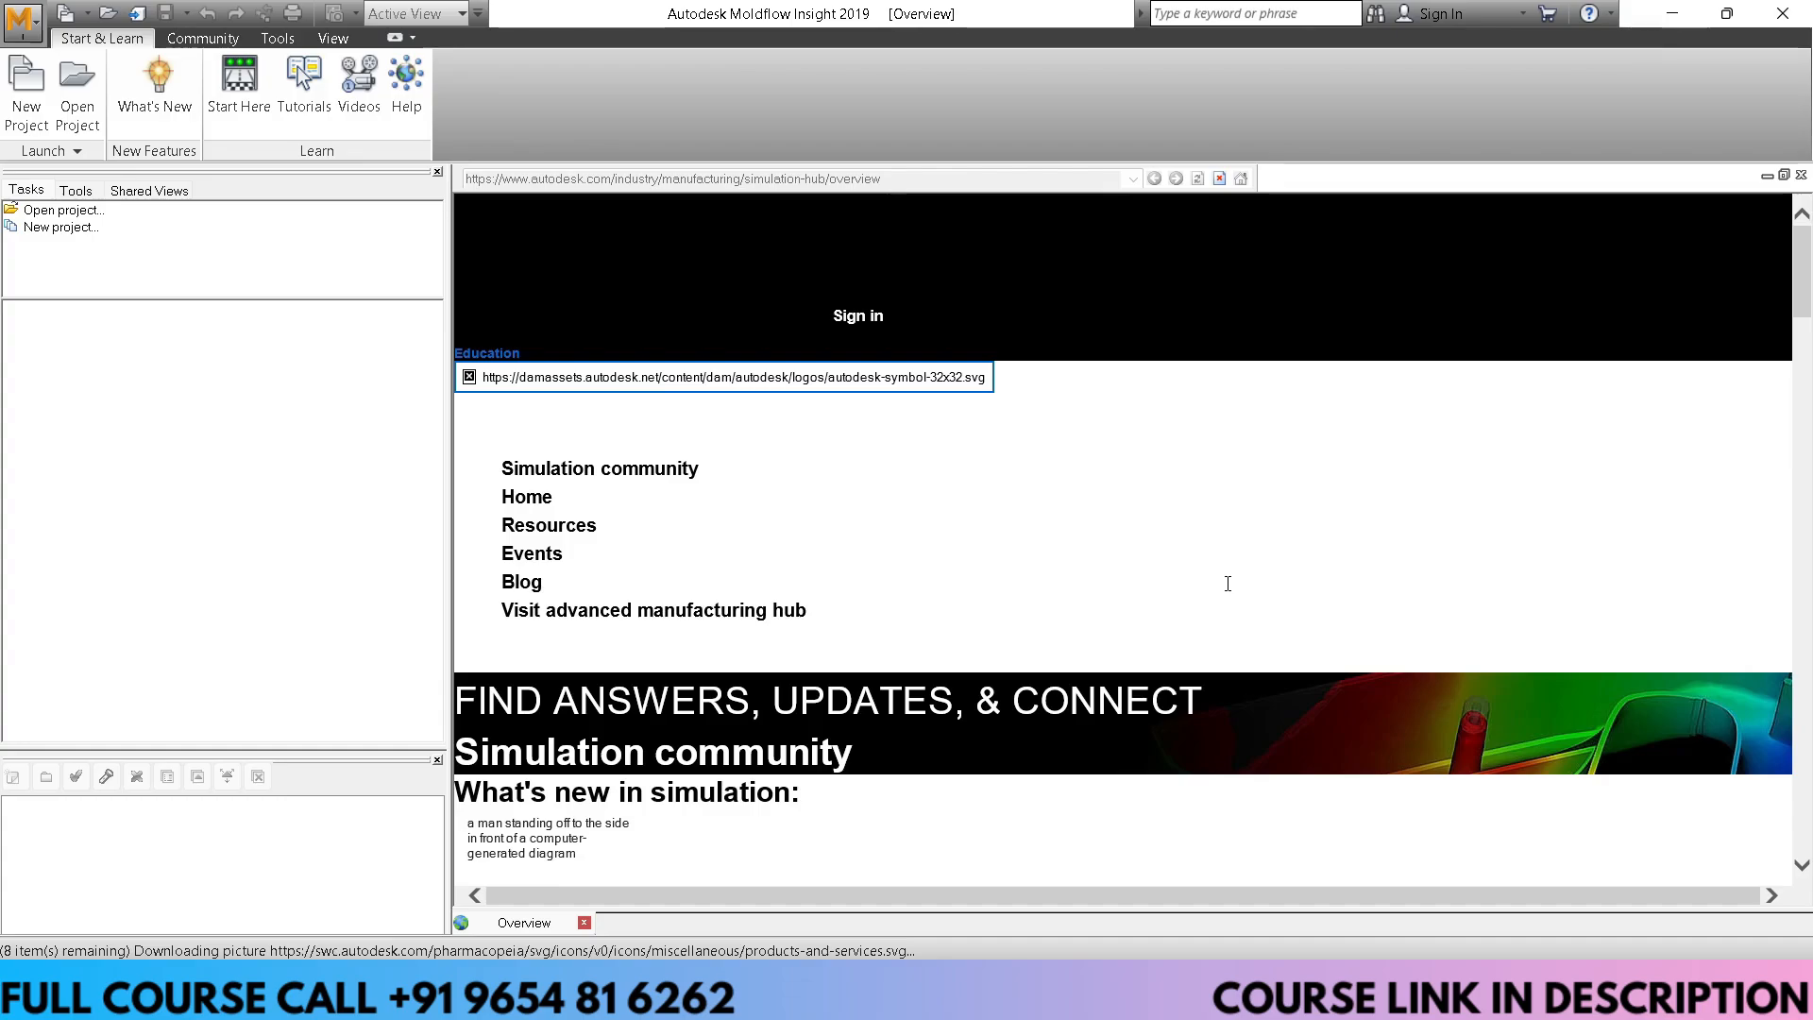
Start a new project and name it "Quick STart Filling Analysis"
{"action": "left_click", "coordinate": [12, 121]}
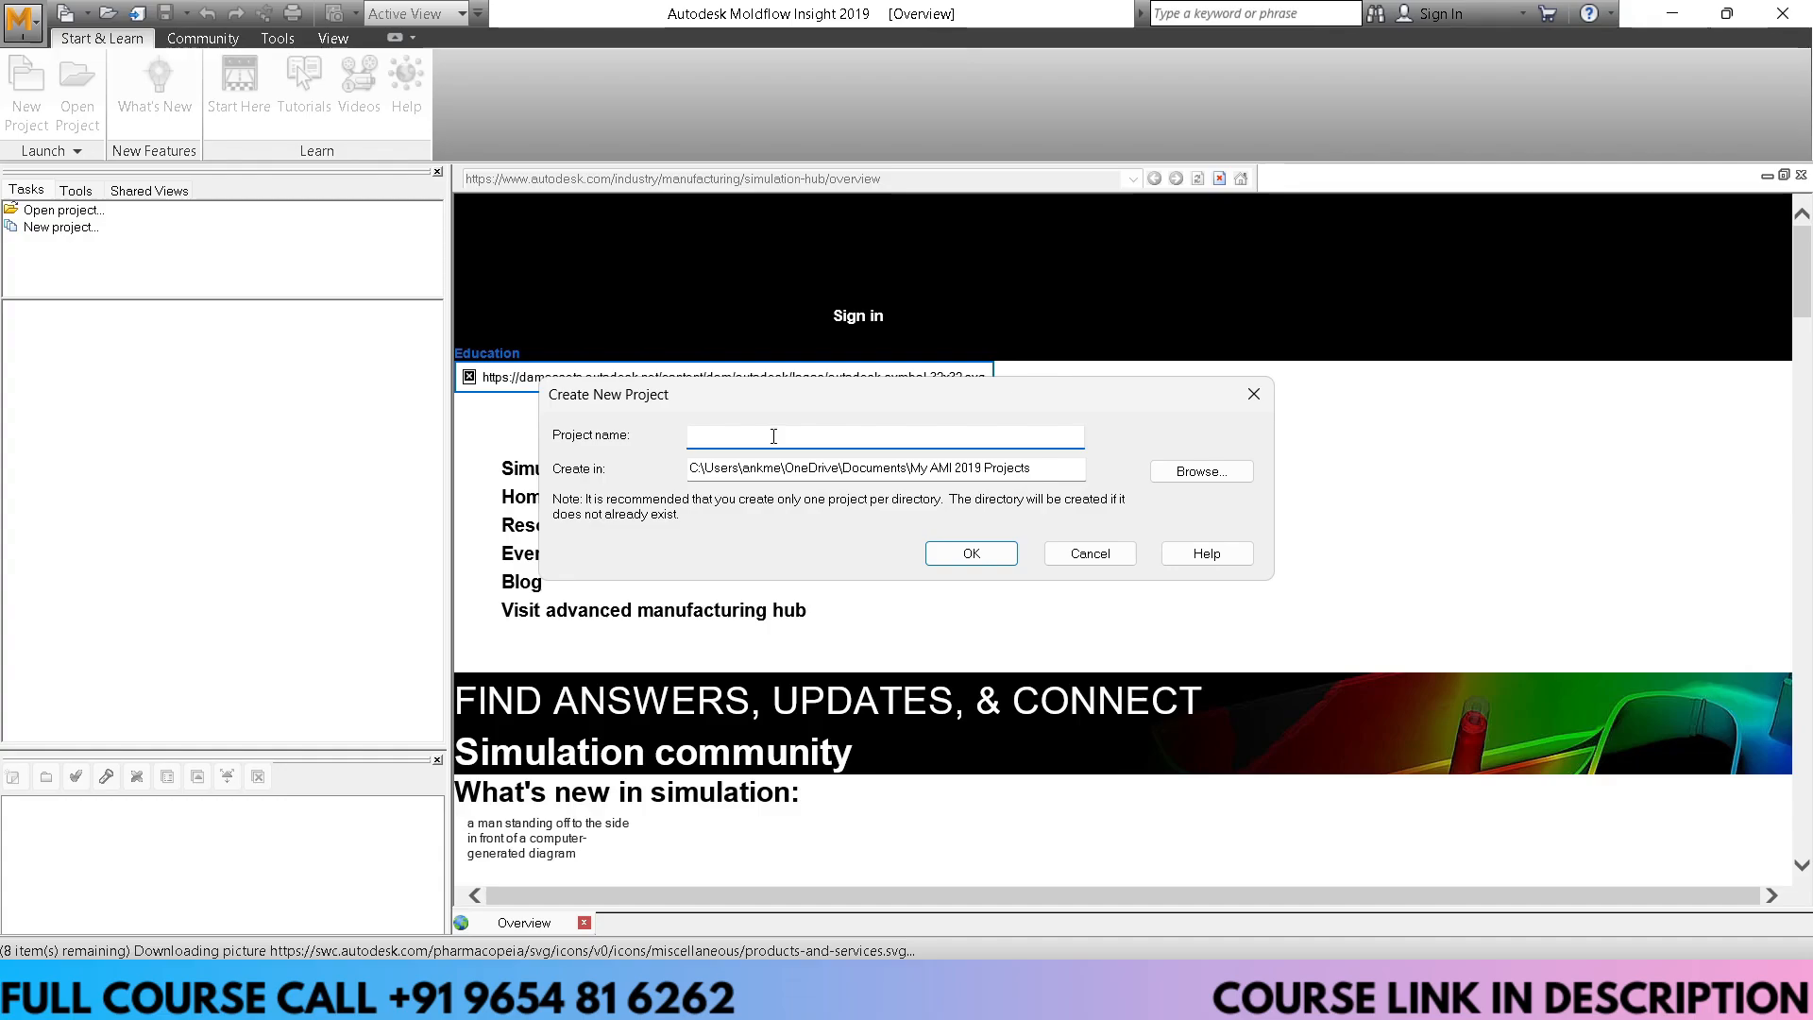
{"action": "type", "text": "Quick"}
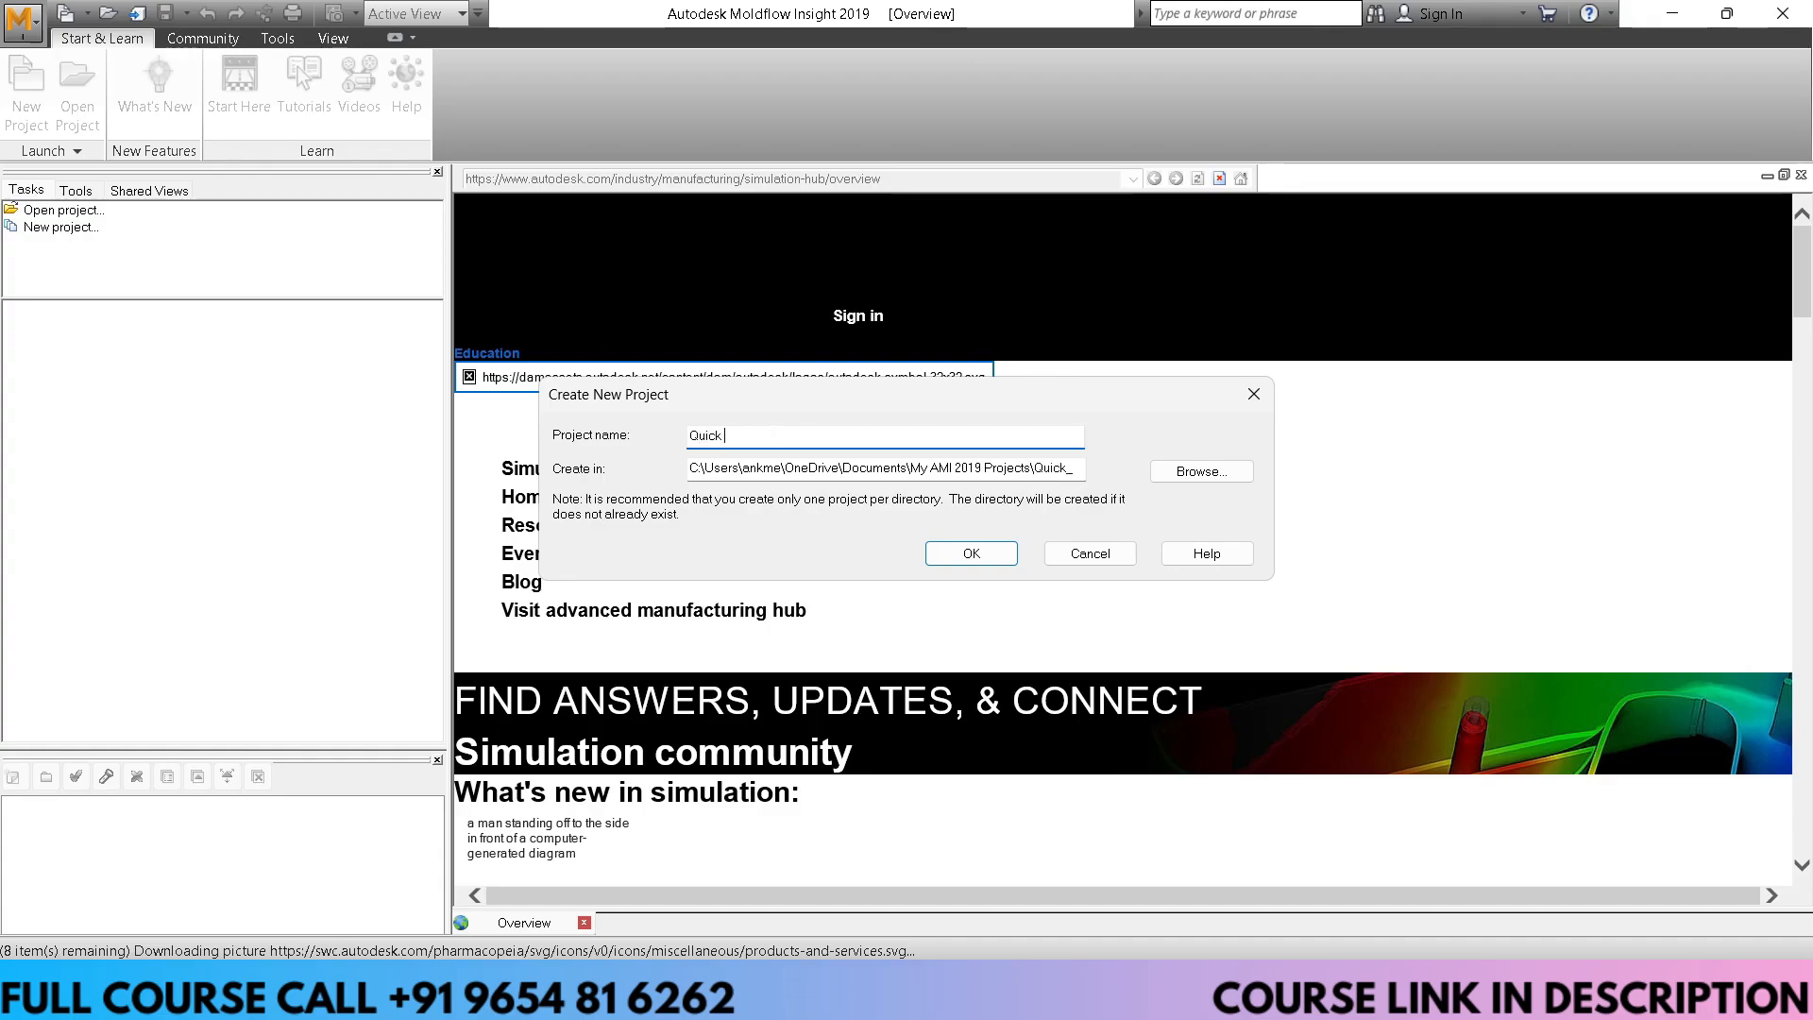
{"action": "type", "text": " STart Fillling"}
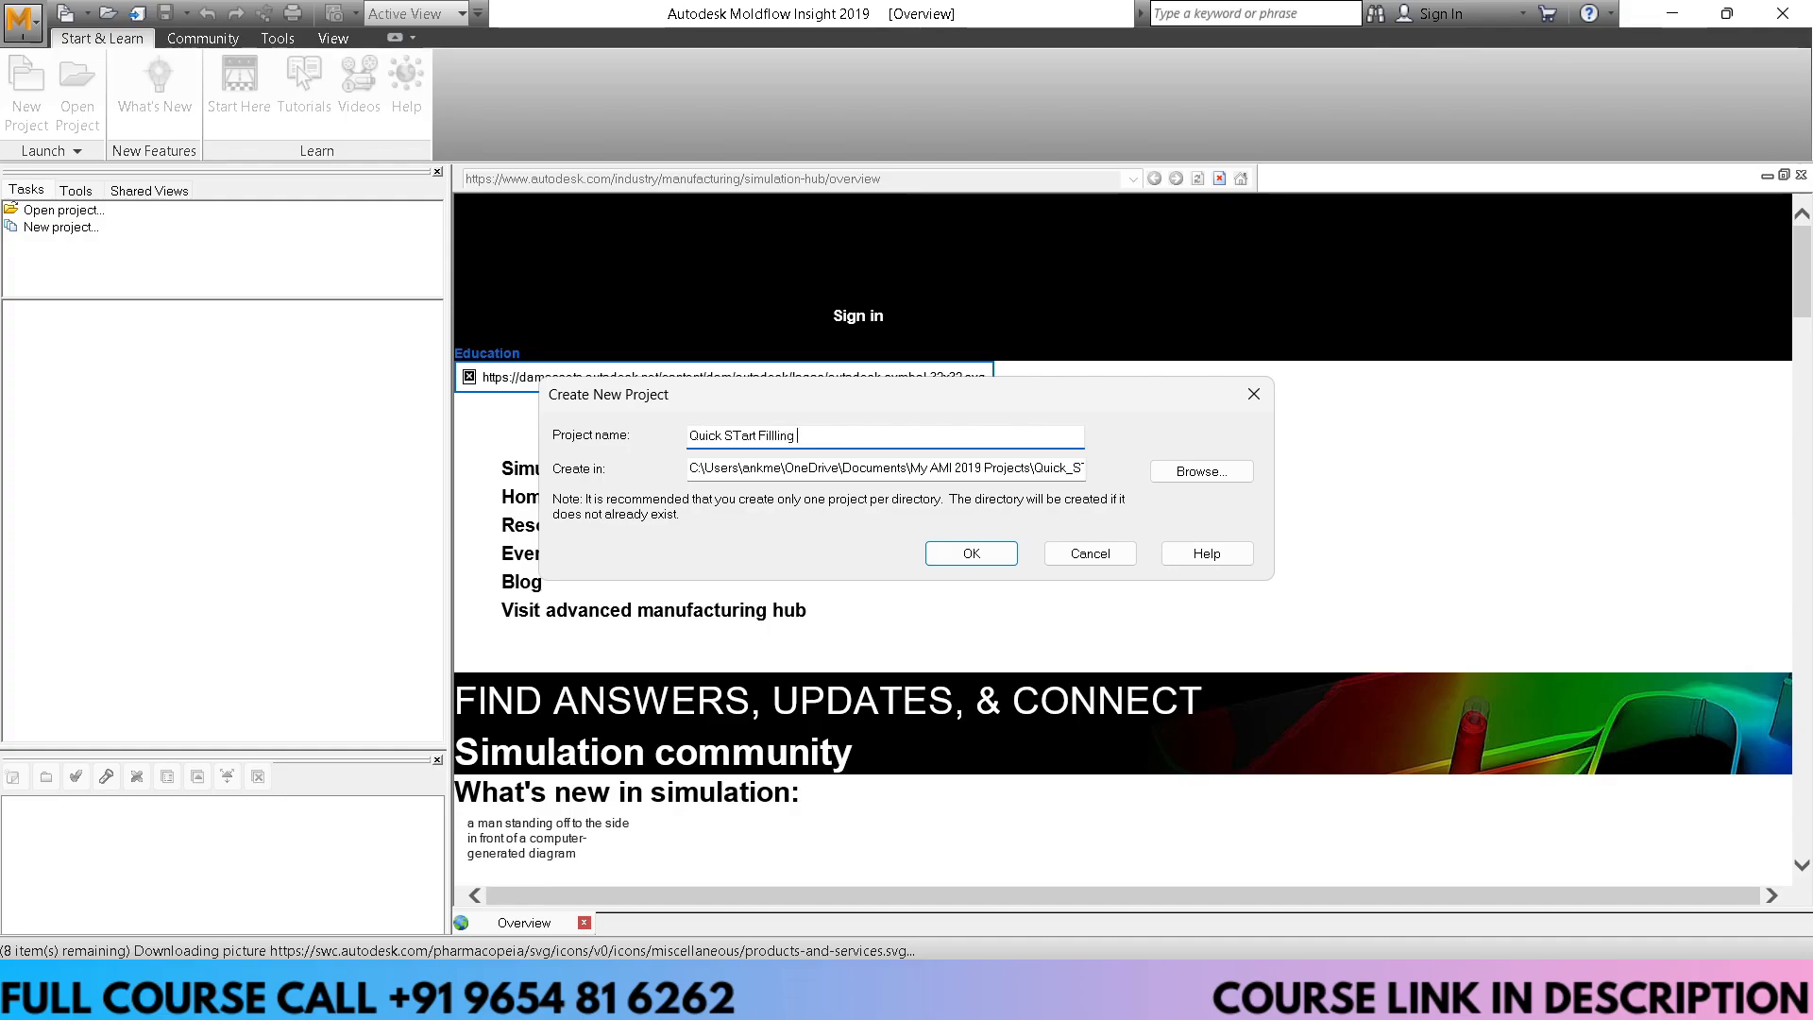
{"action": "key", "text": "BackSpace"}
{"action": "key", "text": "BackSpace"}
{"action": "key", "text": "BackSpace"}
{"action": "key", "text": "BackSpace"}
{"action": "key", "text": "BackSpace"}
{"action": "type", "text": "ing Analysis"}
Set the project location to the Moldflow Tutorial folder on the Desktop and create the project
{"action": "left_click", "coordinate": [1199, 470]}
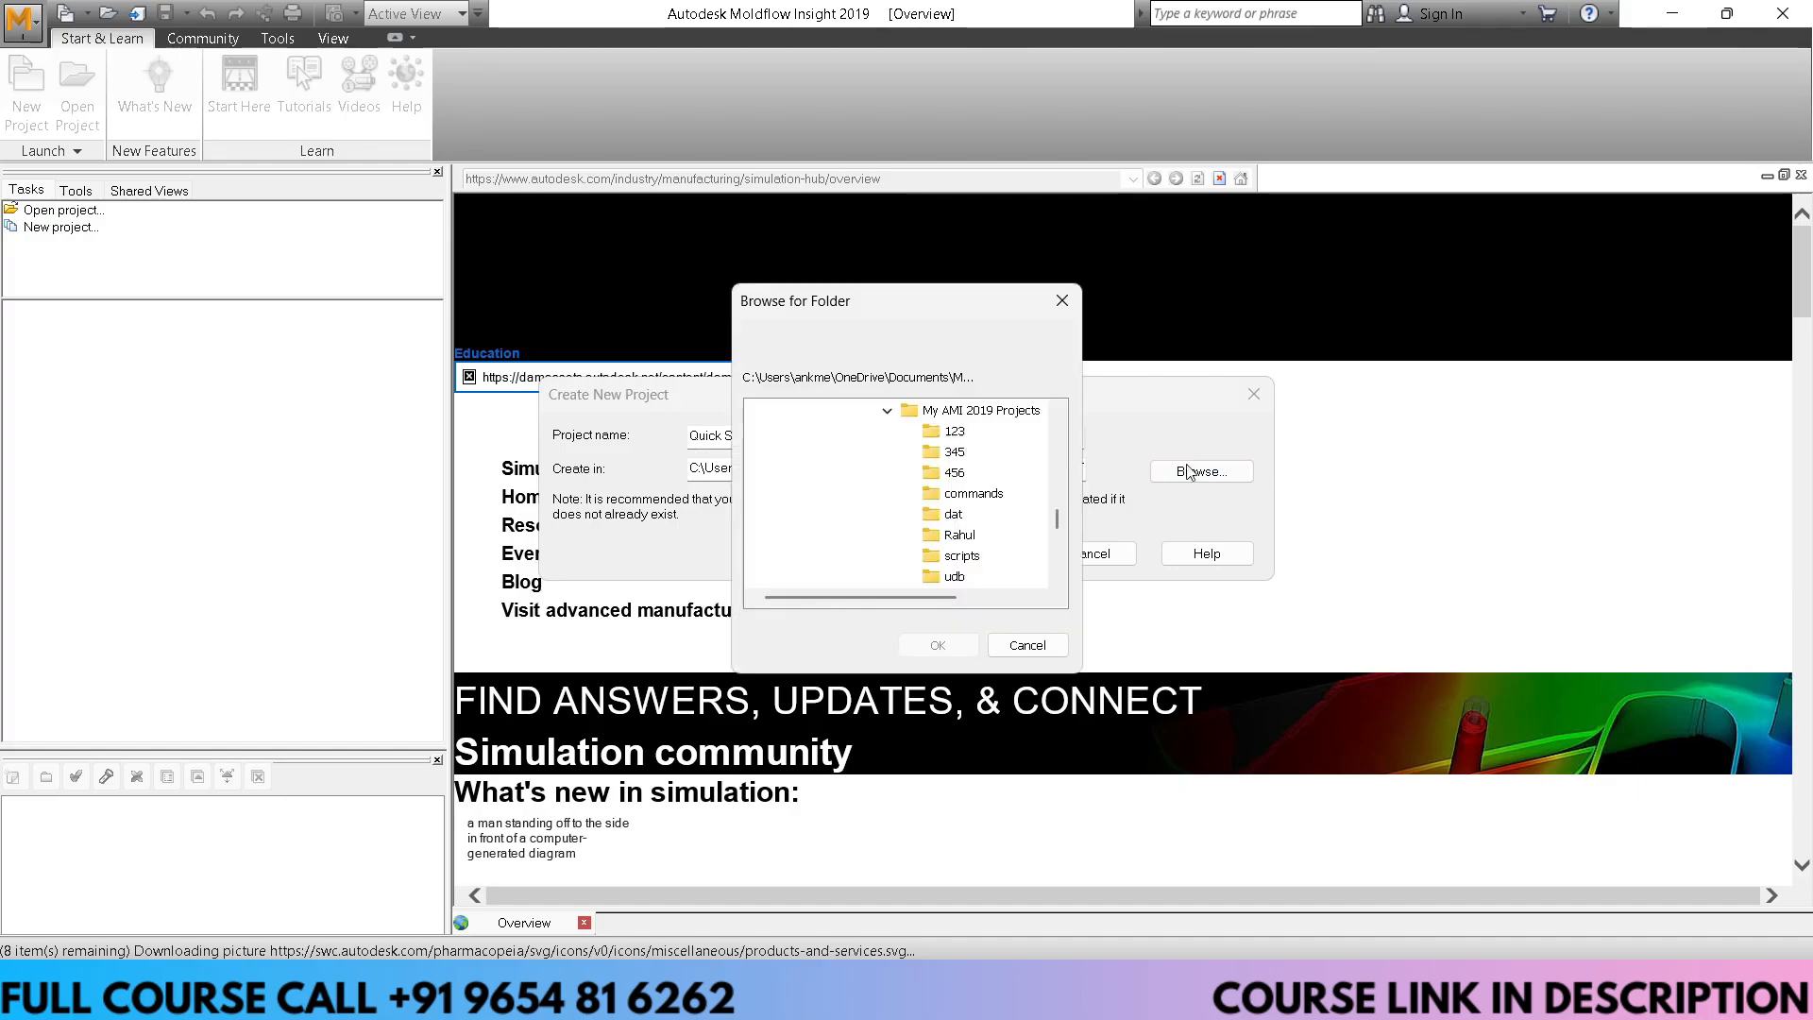
{"action": "scroll", "coordinate": [861, 428], "scroll_direction": "up", "scroll_amount": 3}
{"action": "left_click", "coordinate": [865, 452]}
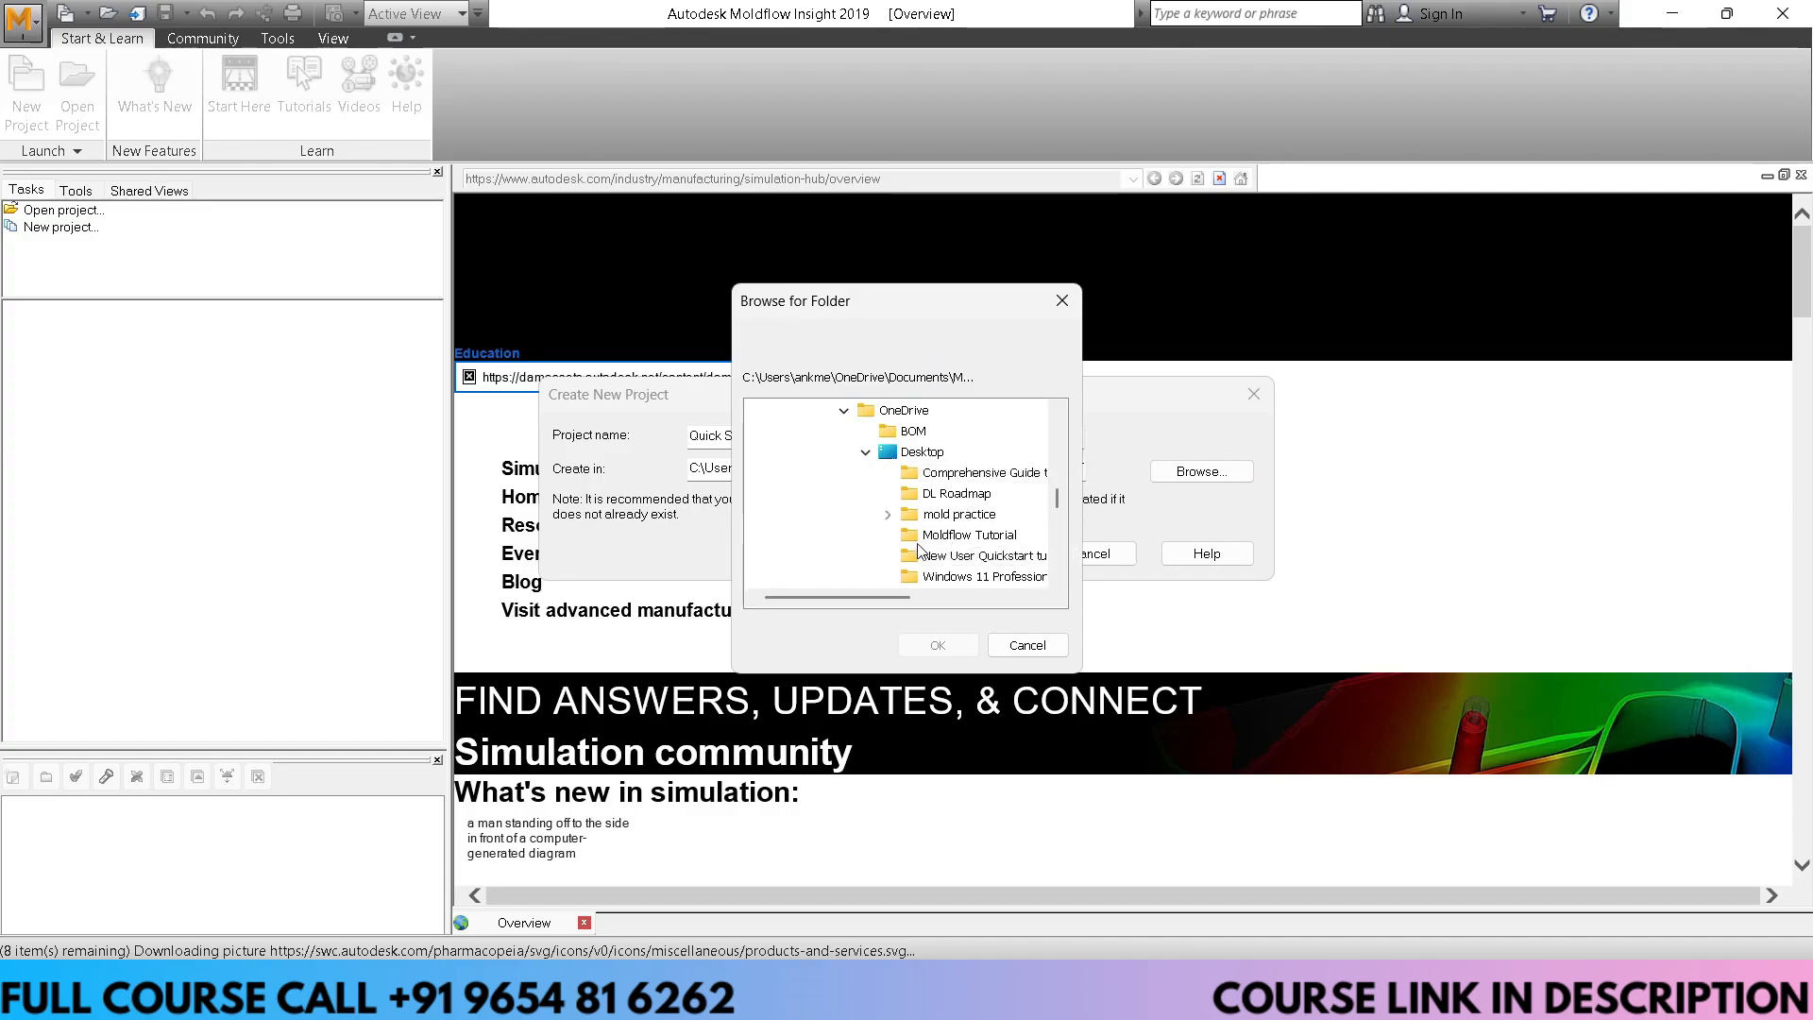
{"action": "left_click", "coordinate": [964, 534]}
{"action": "left_click", "coordinate": [939, 645]}
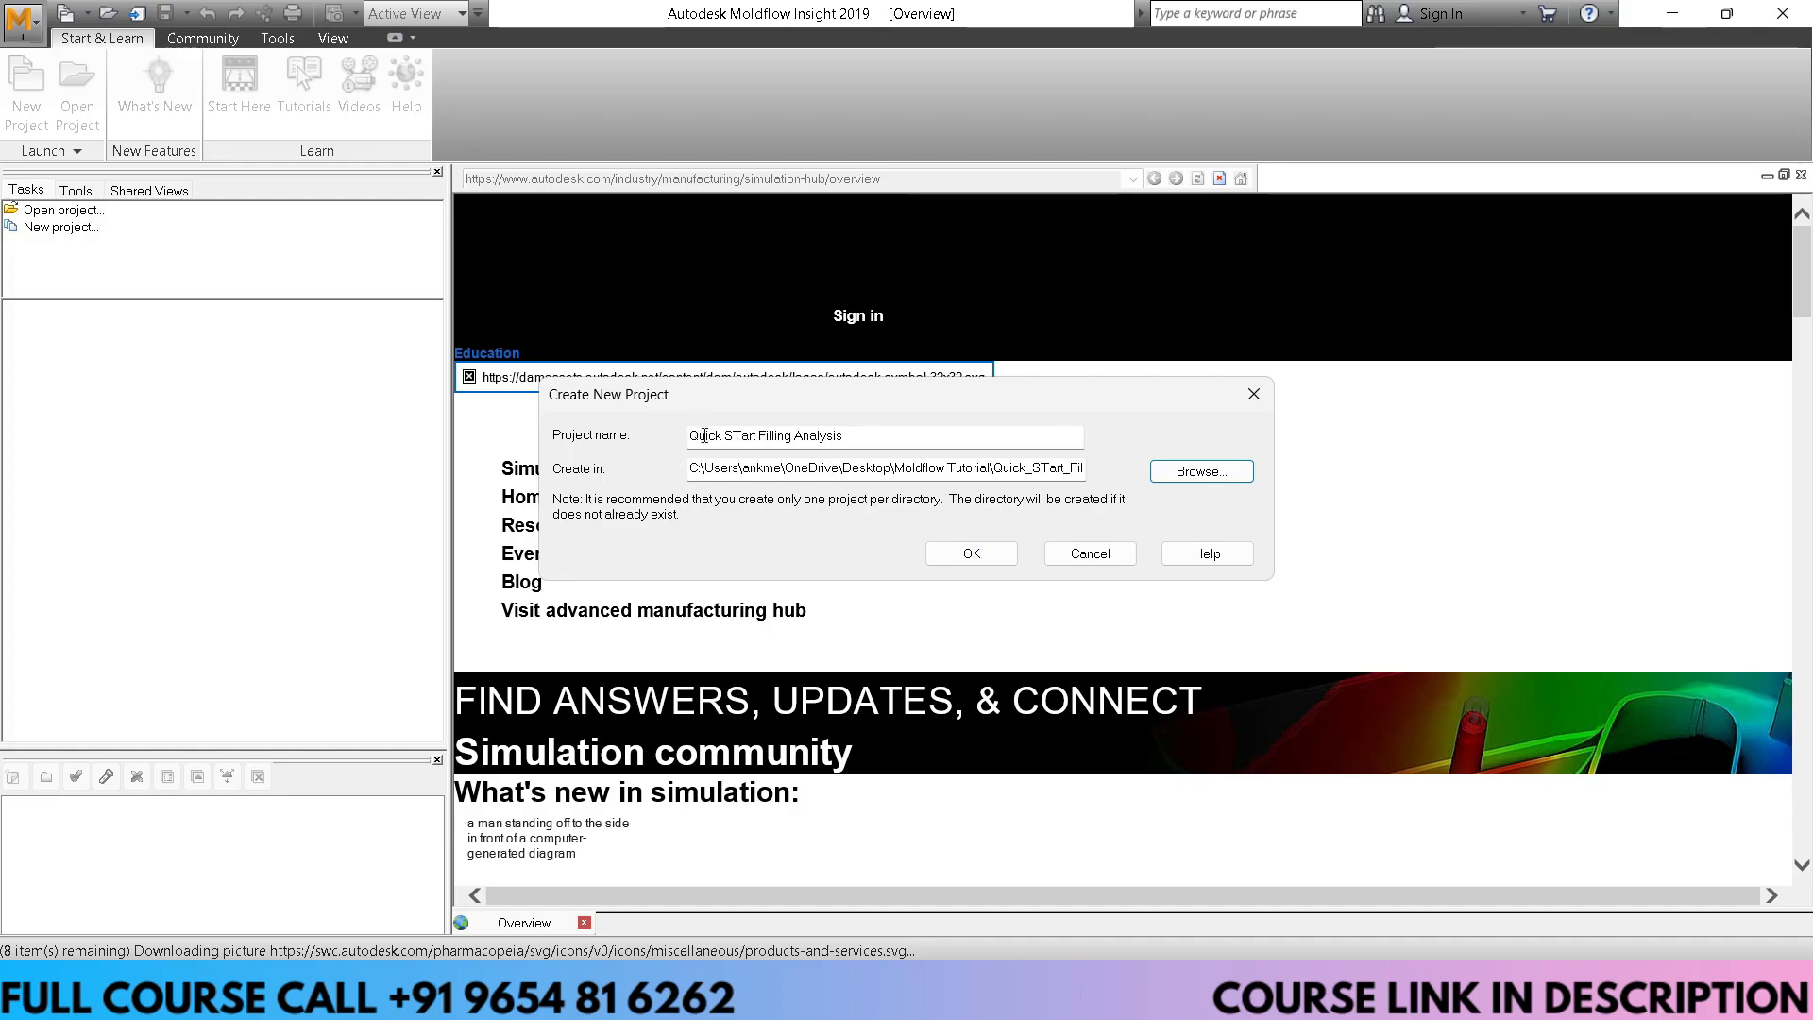
{"action": "left_click", "coordinate": [972, 553]}
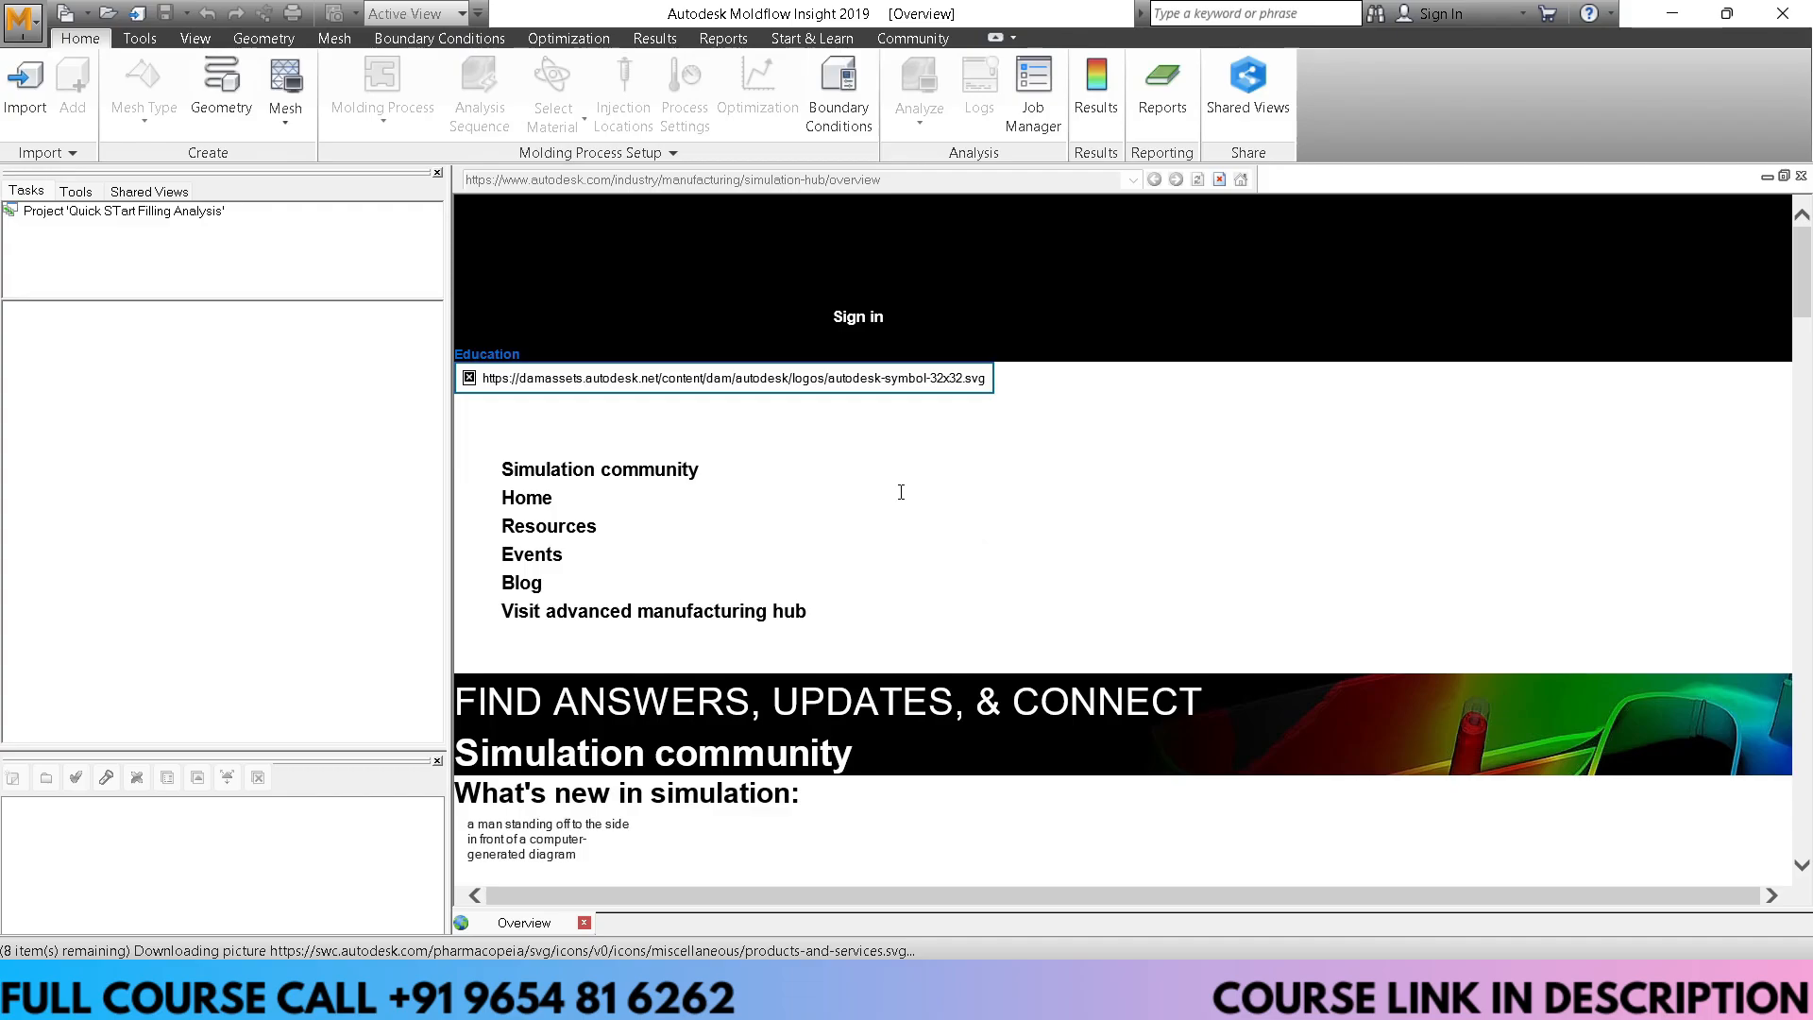
Import MouseCover.ipt from the New User Quickstart tutorial folder with the Dual Domain mesh type
{"action": "left_click", "coordinate": [41, 93]}
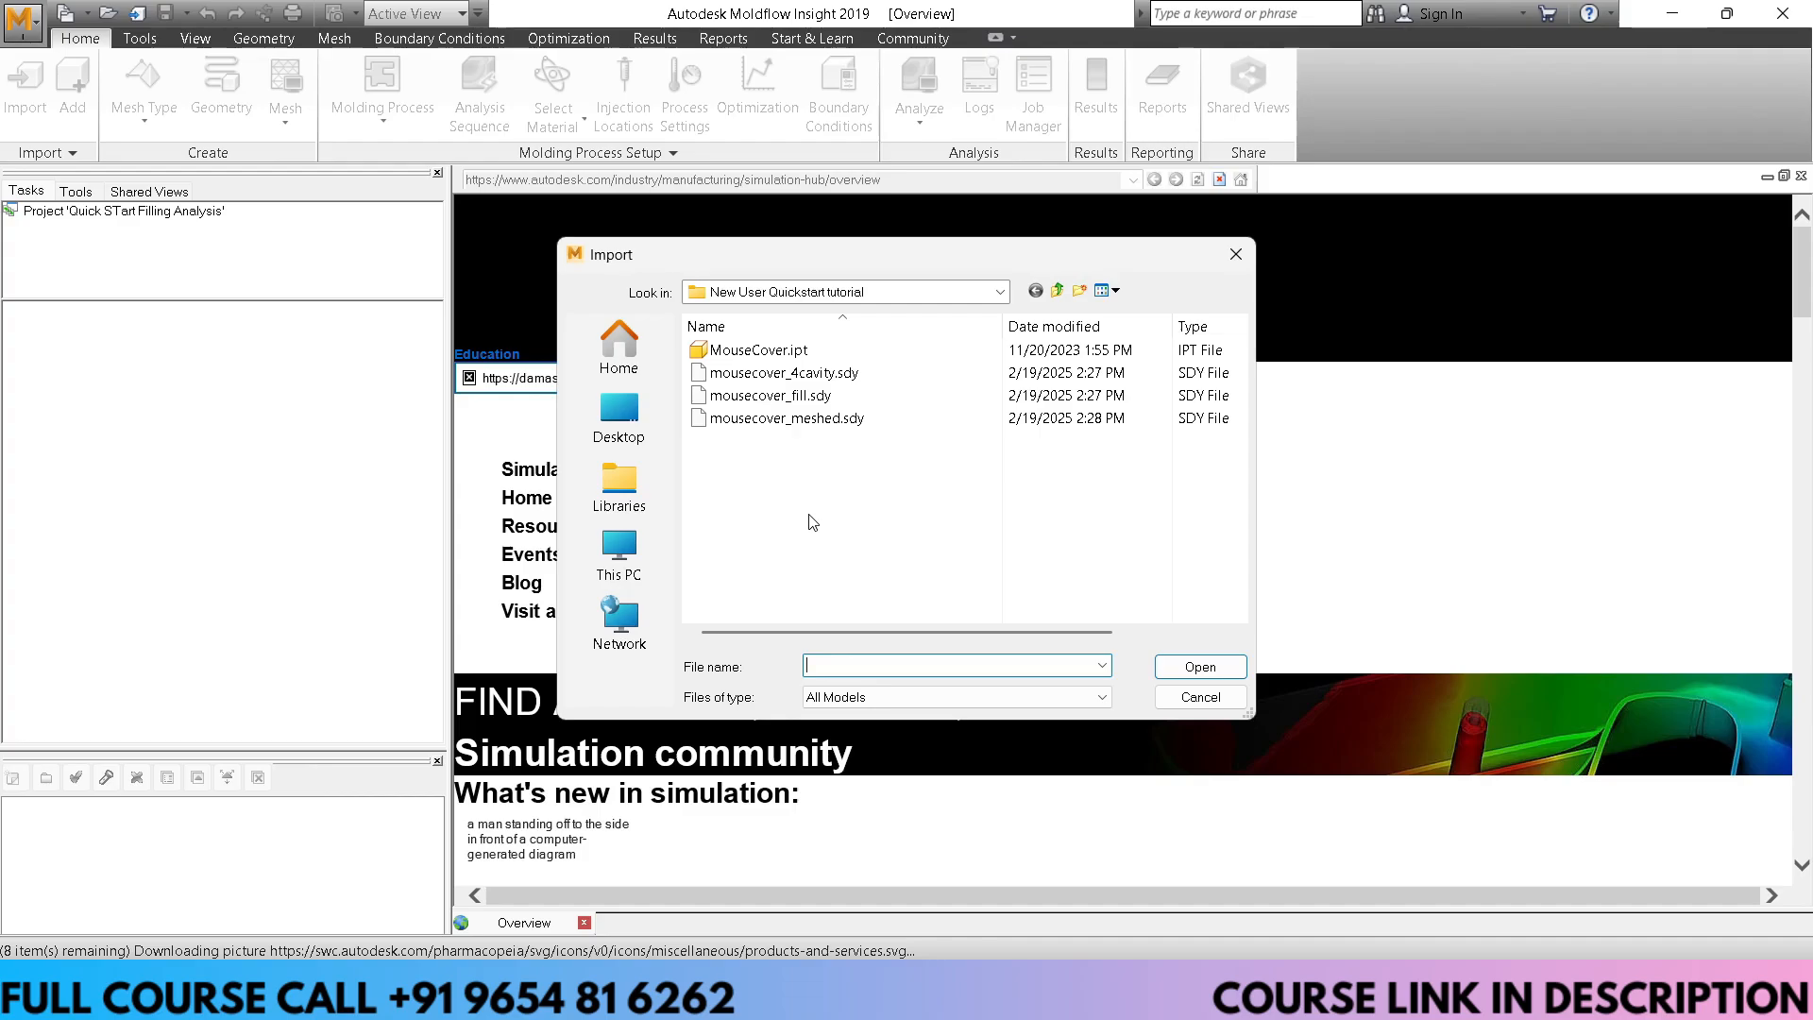
{"action": "double_click", "coordinate": [782, 359]}
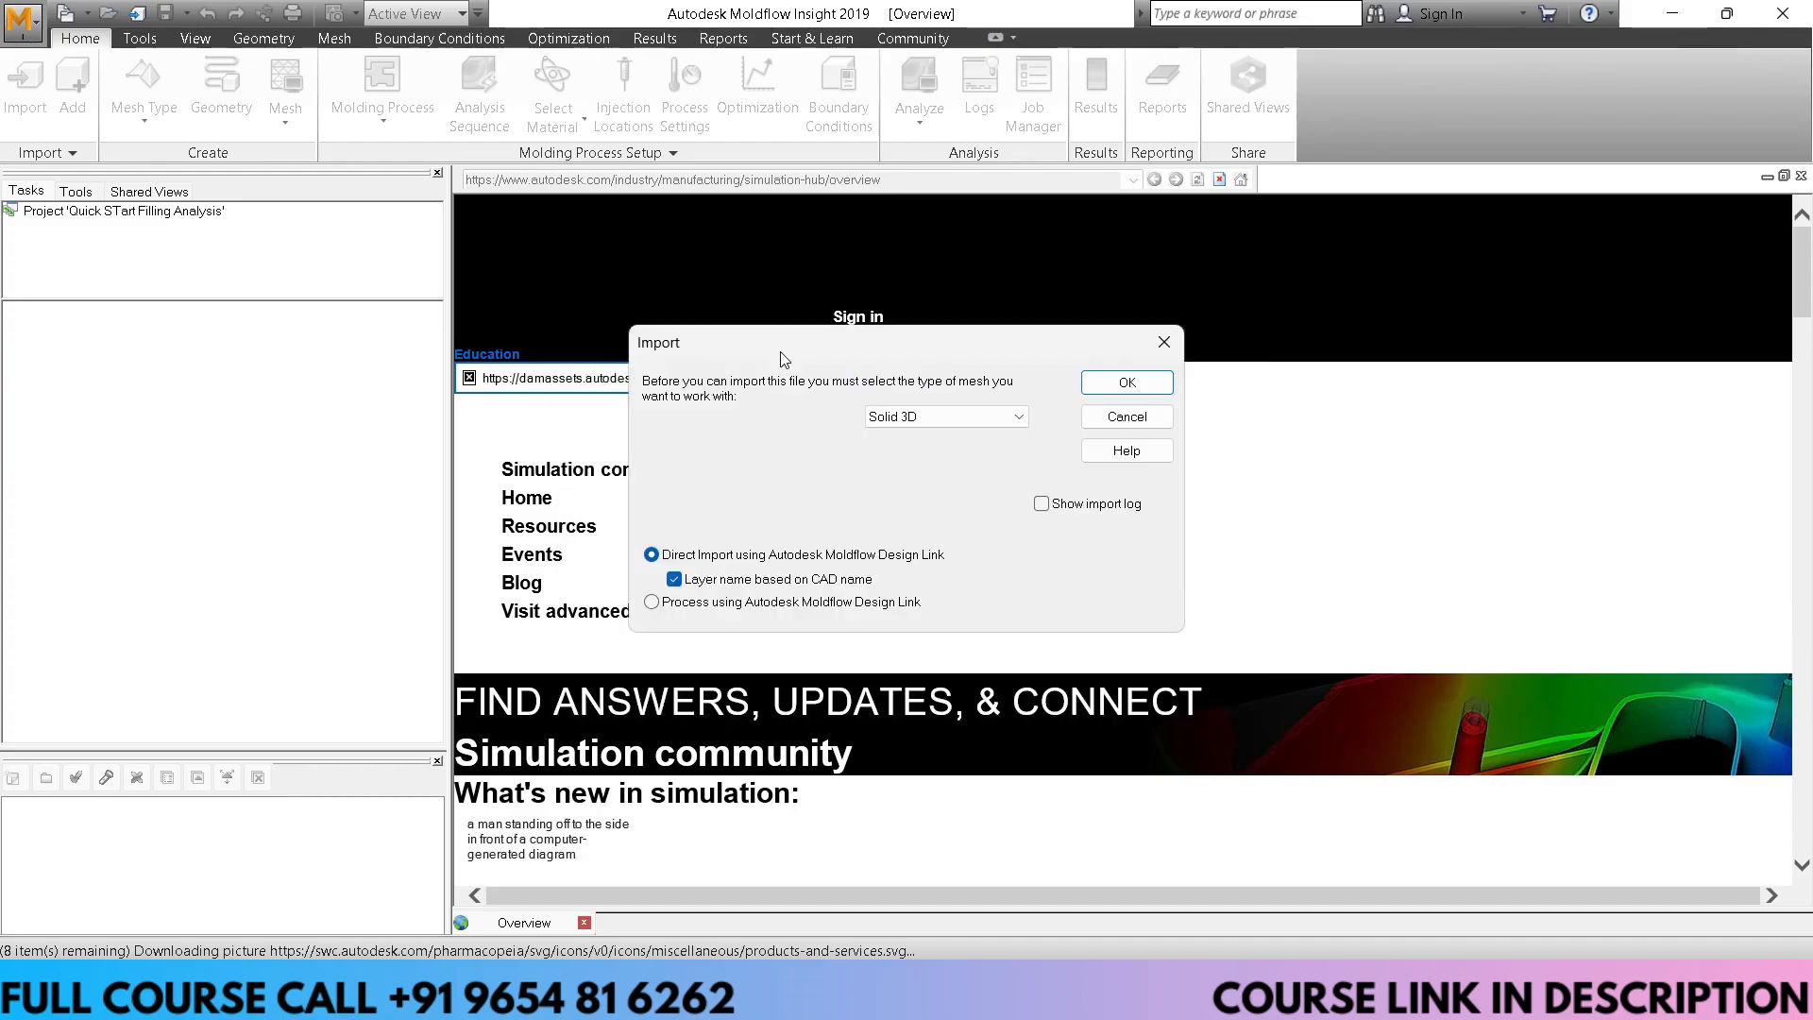
{"action": "left_click", "coordinate": [948, 427]}
{"action": "left_click", "coordinate": [940, 453]}
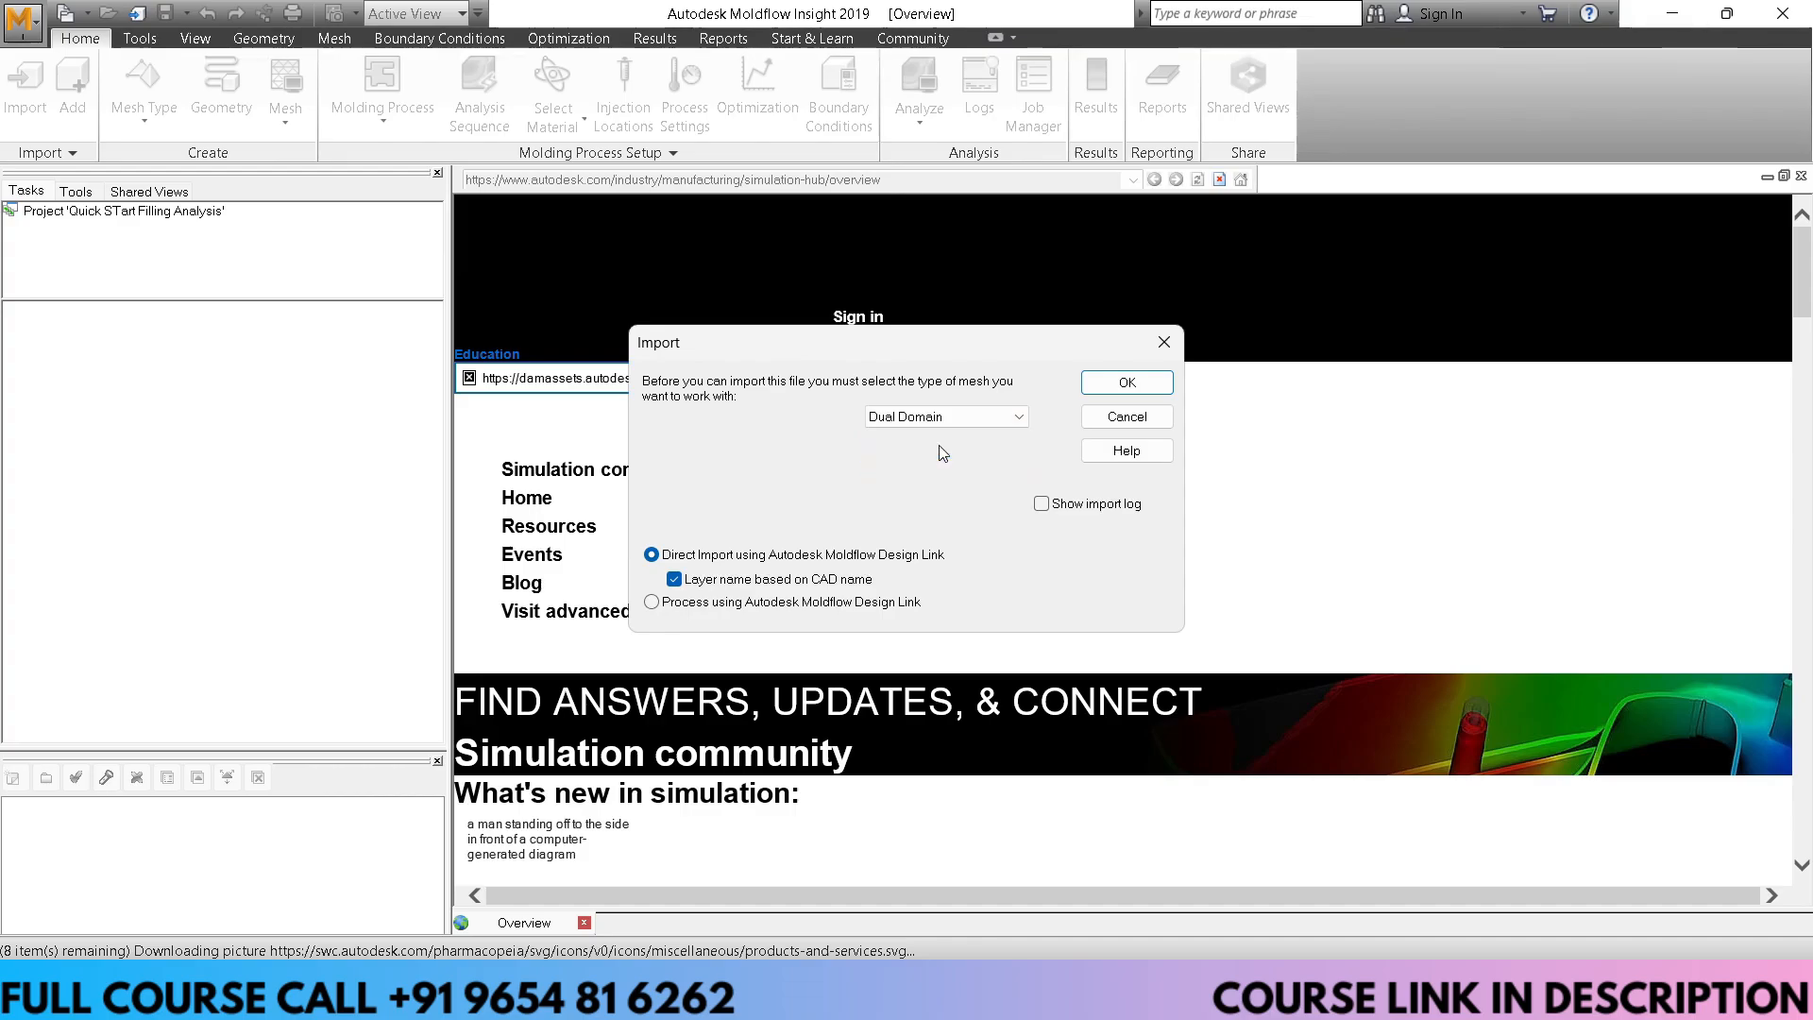
{"action": "left_click", "coordinate": [1127, 381]}
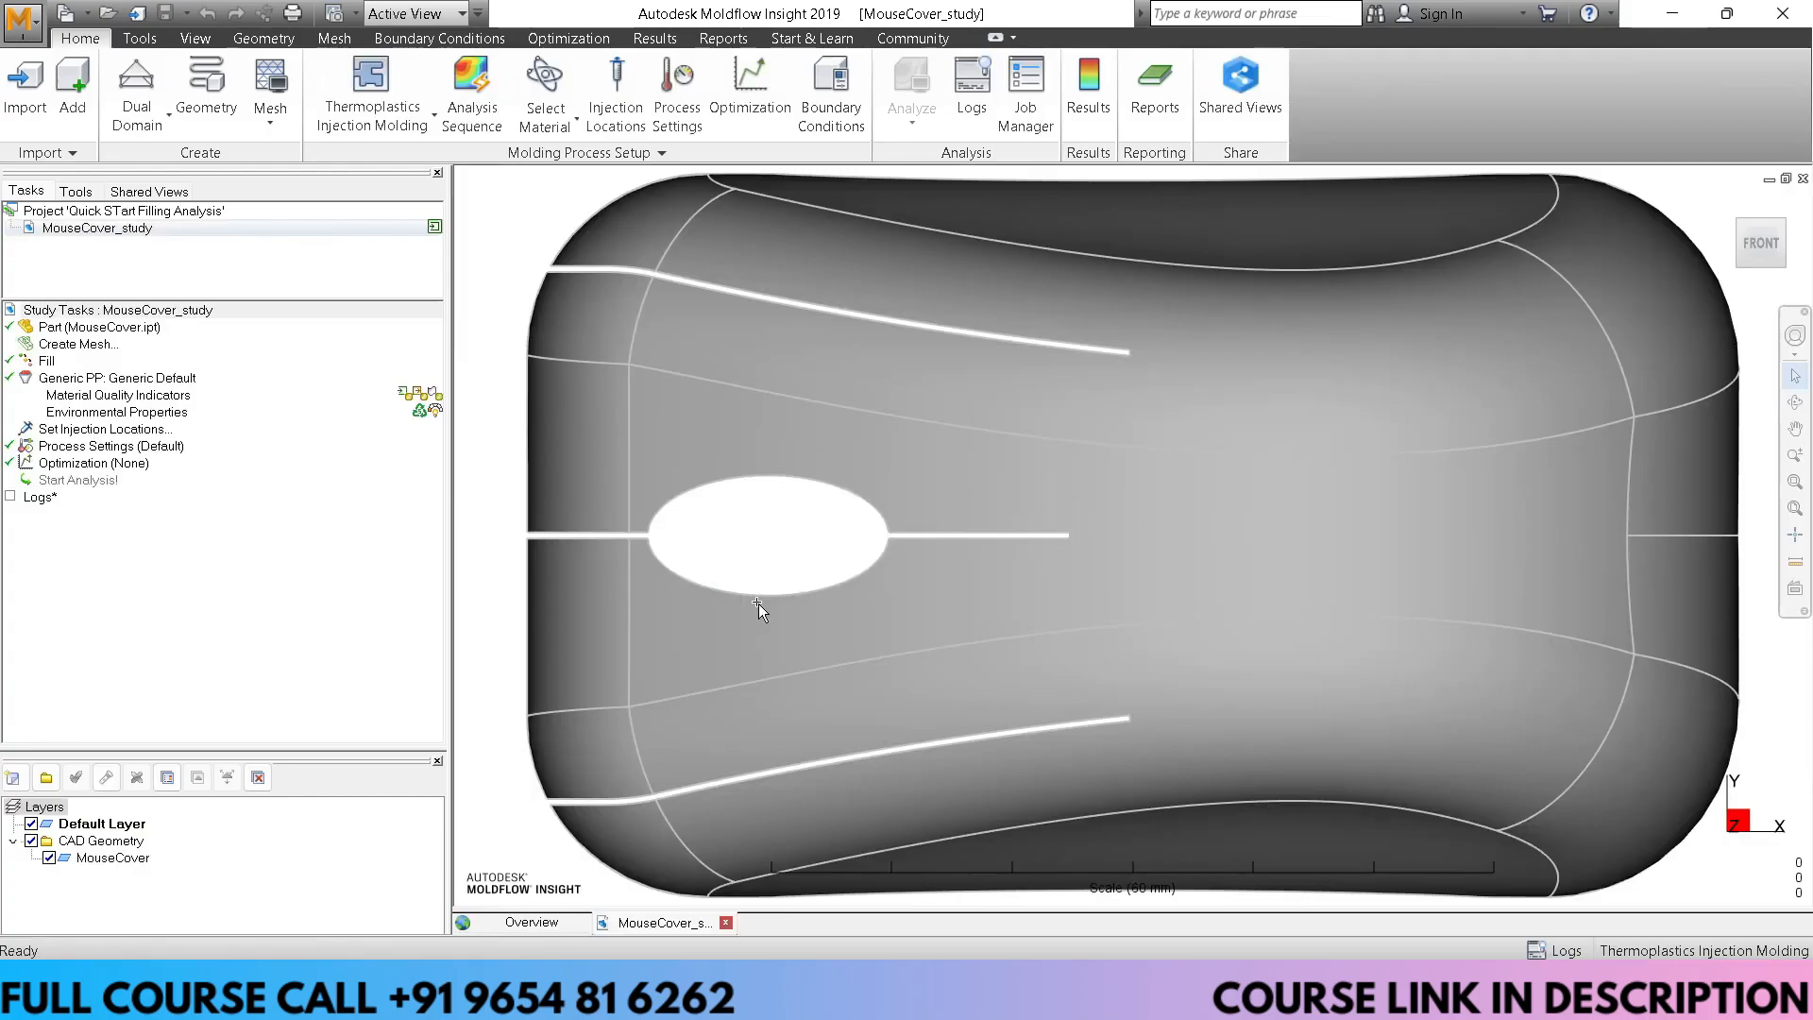
Examine the imported mouse cover geometry from an angled view
{"action": "scroll", "coordinate": [869, 625], "scroll_direction": "down", "scroll_amount": 2}
{"action": "scroll", "coordinate": [881, 602], "scroll_direction": "up", "scroll_amount": 3}
{"action": "scroll", "coordinate": [881, 600], "scroll_direction": "down", "scroll_amount": 6}
{"action": "mouse_move", "coordinate": [942, 763]}
{"action": "middle_mouse_down"}
{"action": "mouse_move", "coordinate": [809, 529]}
{"action": "mouse_move", "coordinate": [897, 586]}
{"action": "mouse_move", "coordinate": [1163, 669]}
{"action": "middle_mouse_up"}
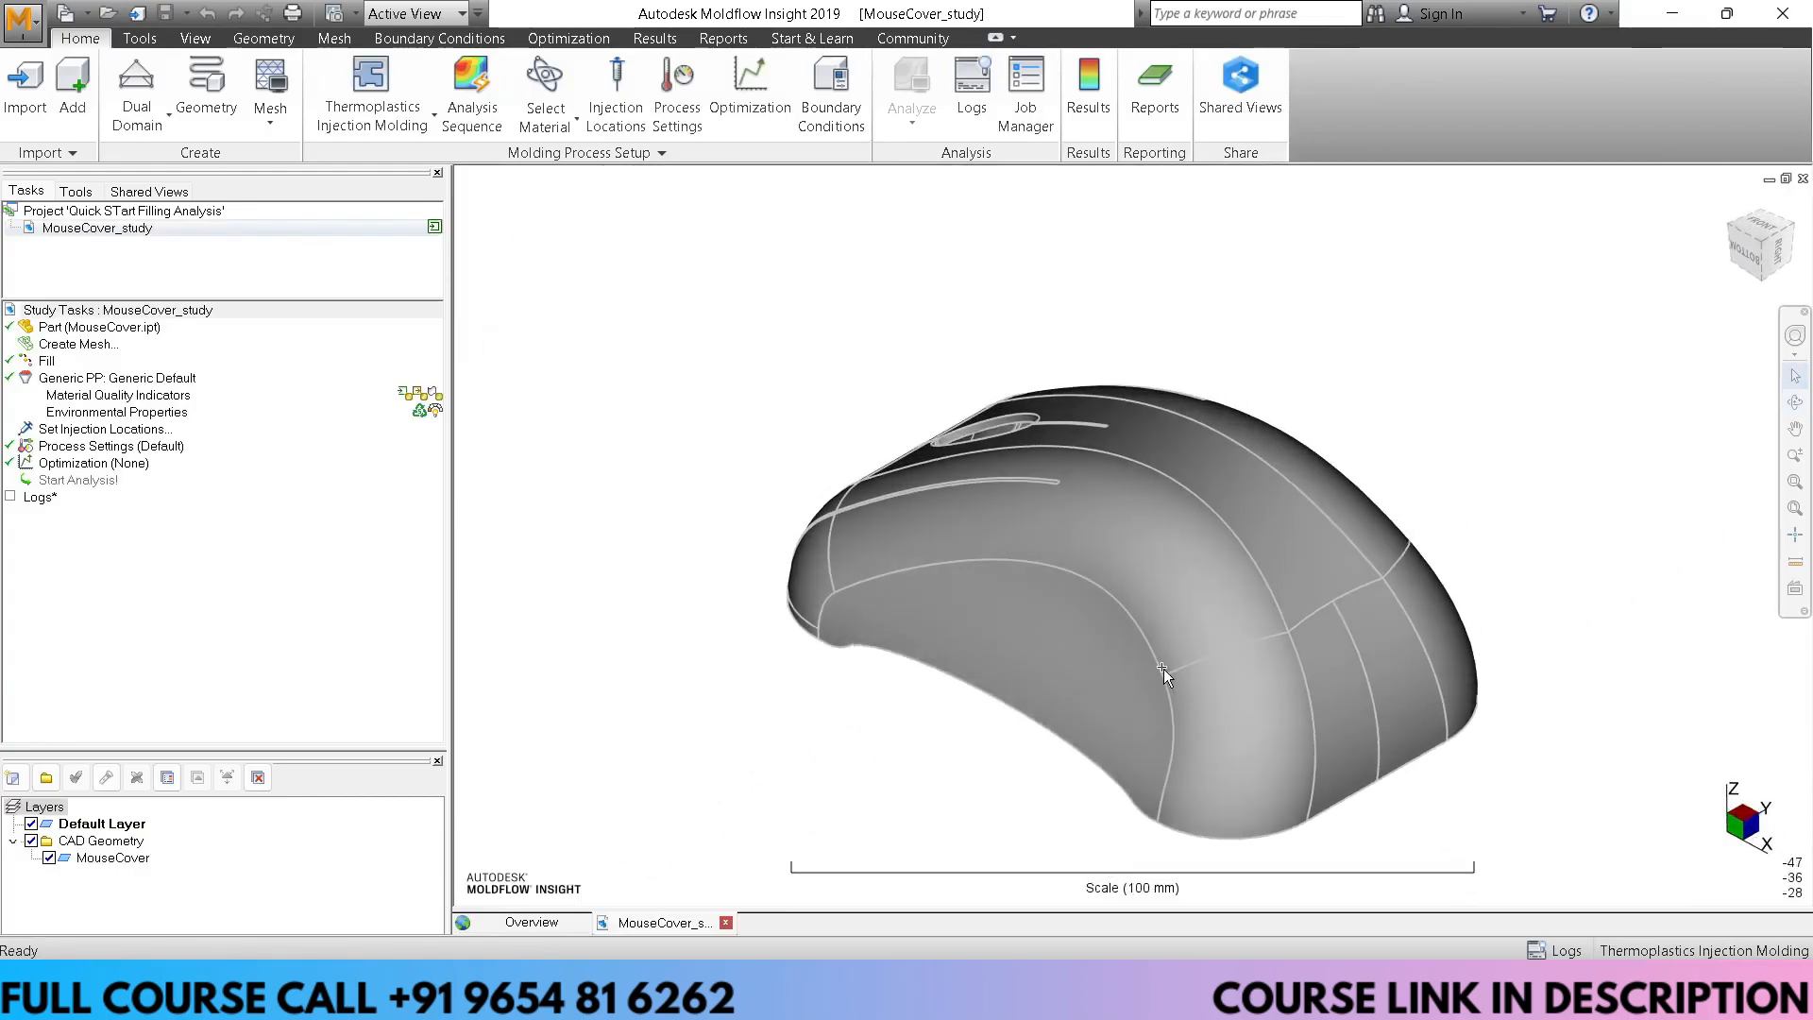
{"action": "scroll", "coordinate": [1163, 669], "scroll_direction": "up", "scroll_amount": 4}
{"action": "scroll", "coordinate": [1233, 606], "scroll_direction": "down", "scroll_amount": 3}
{"action": "left_click", "coordinate": [1222, 605]}
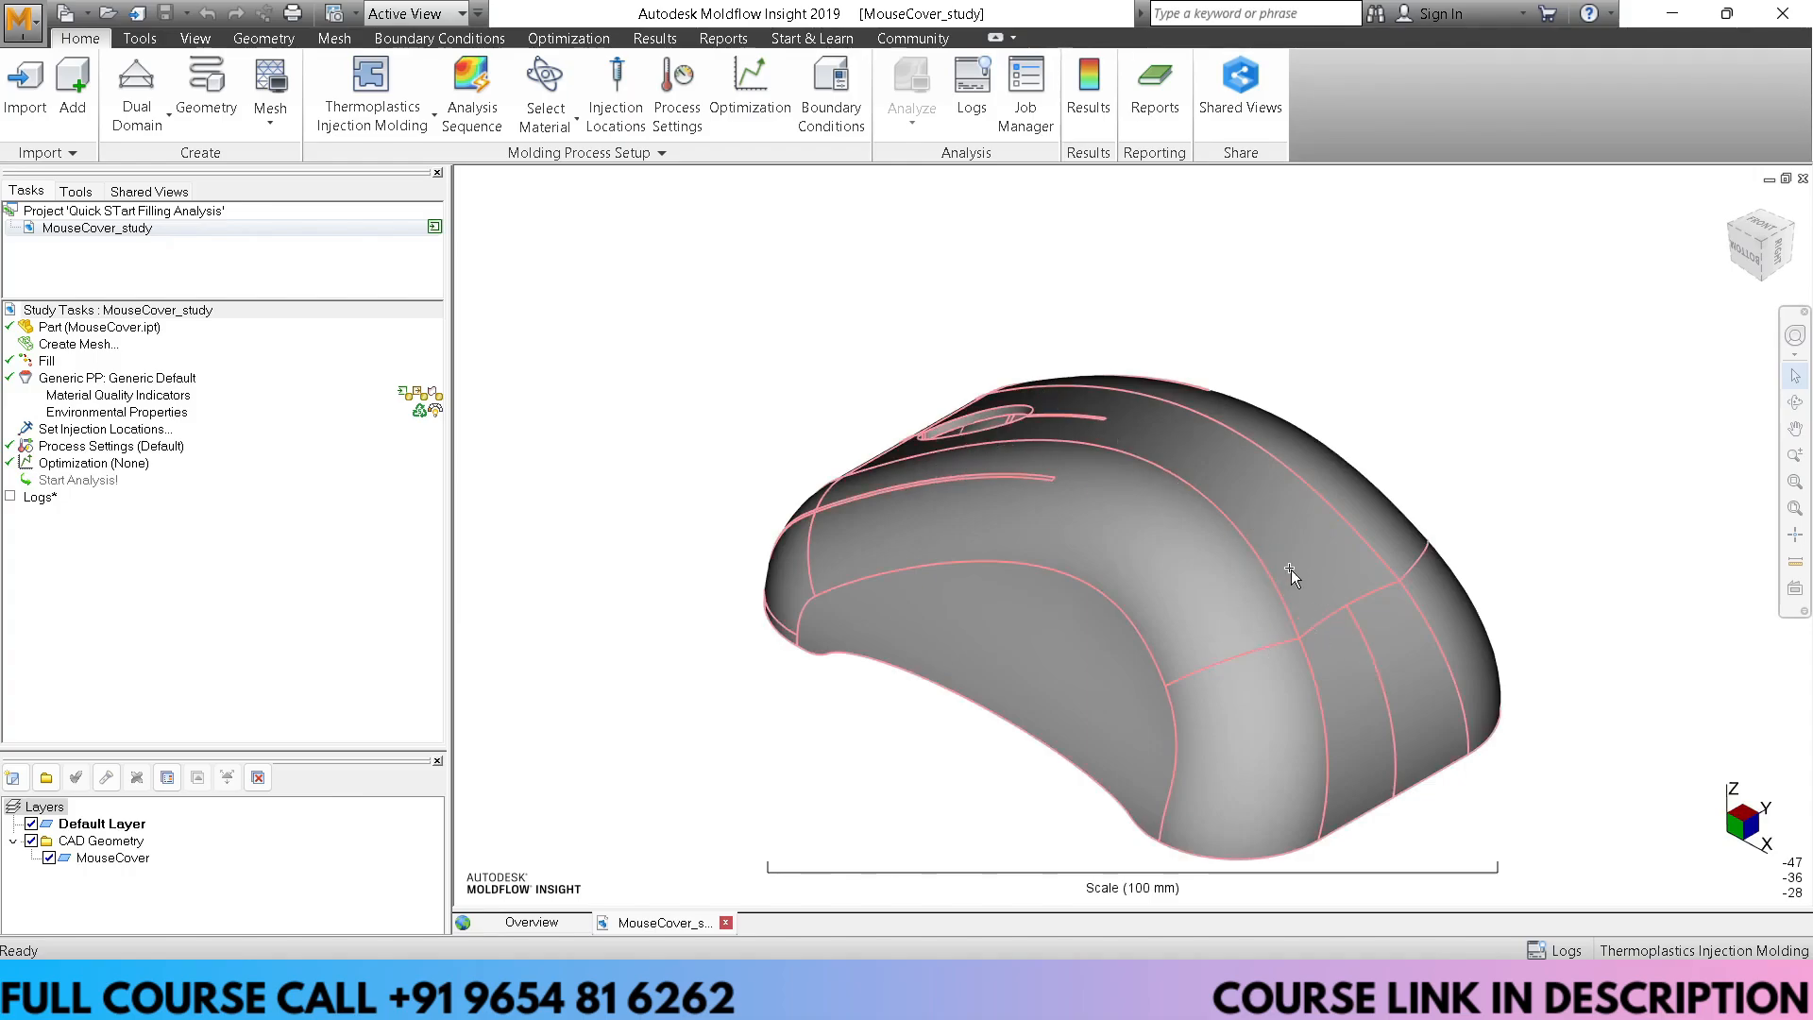
{"action": "left_click", "coordinate": [674, 344]}
{"action": "mouse_move", "coordinate": [1103, 621]}
{"action": "middle_mouse_down"}
{"action": "mouse_move", "coordinate": [1199, 659]}
{"action": "mouse_move", "coordinate": [1114, 615]}
{"action": "middle_mouse_up"}
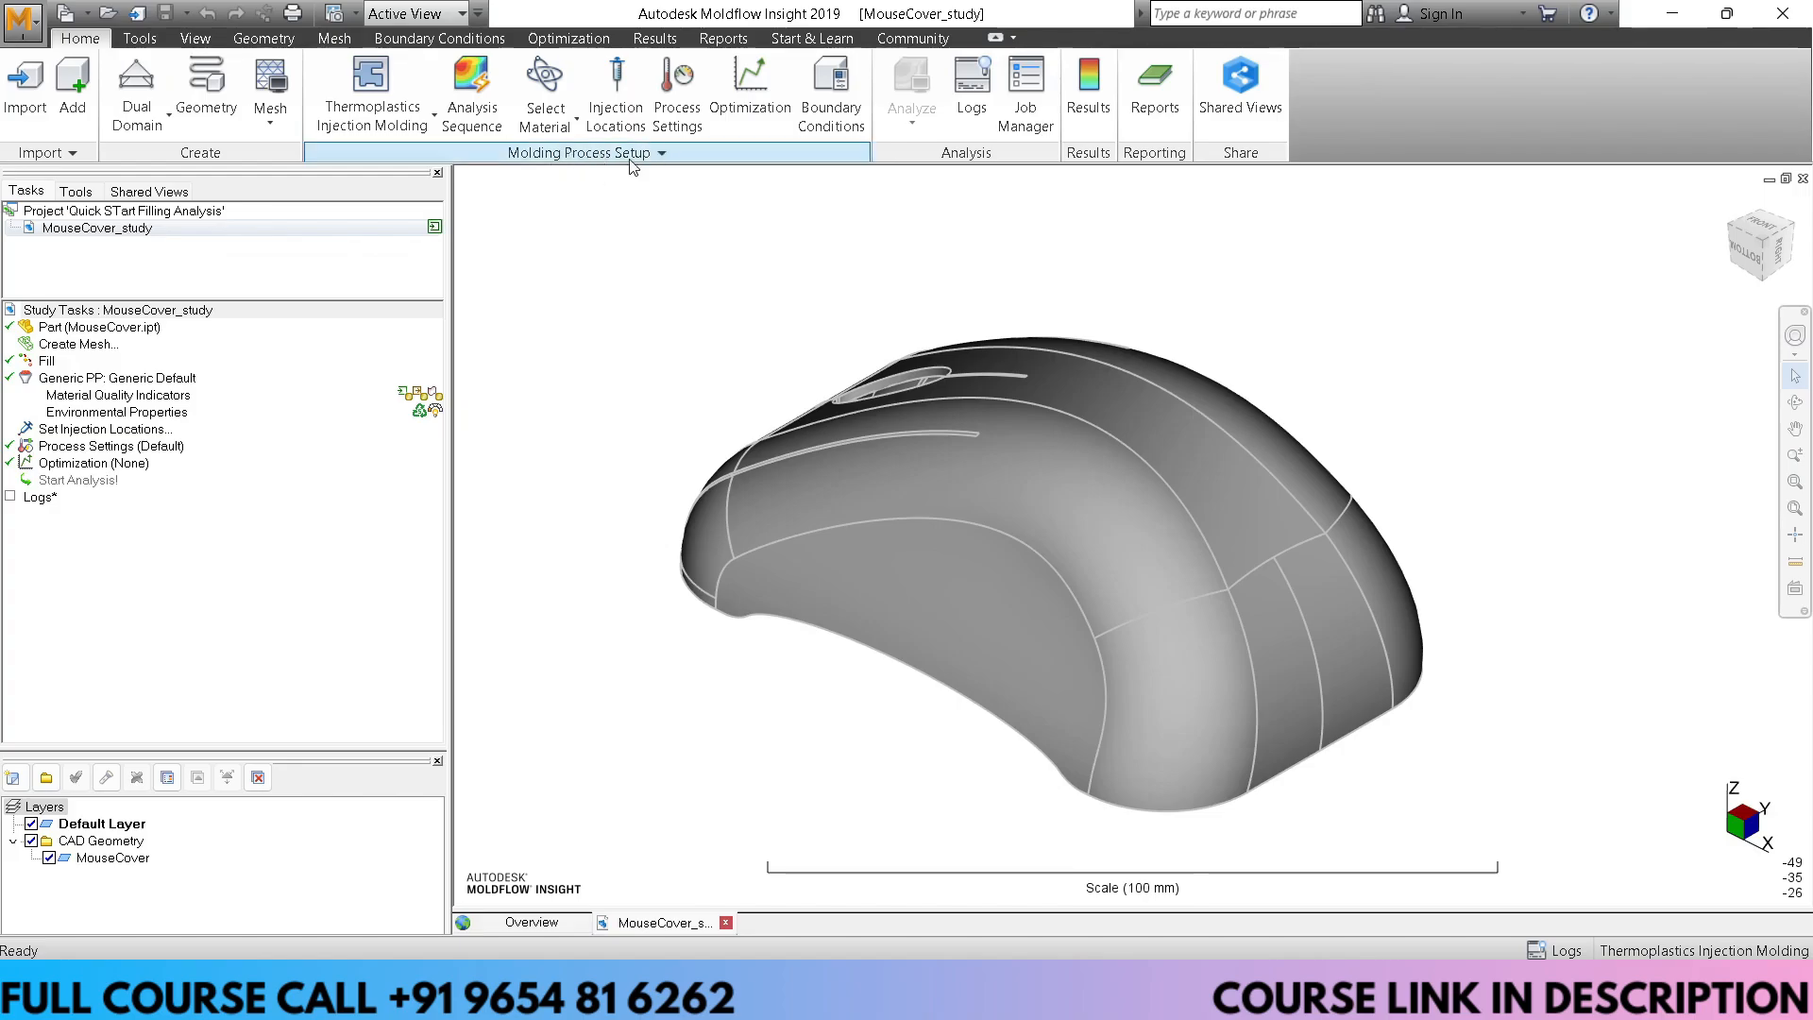
Place an injection location low on the centre line of the mouse cover's end face
{"action": "left_click", "coordinate": [620, 100]}
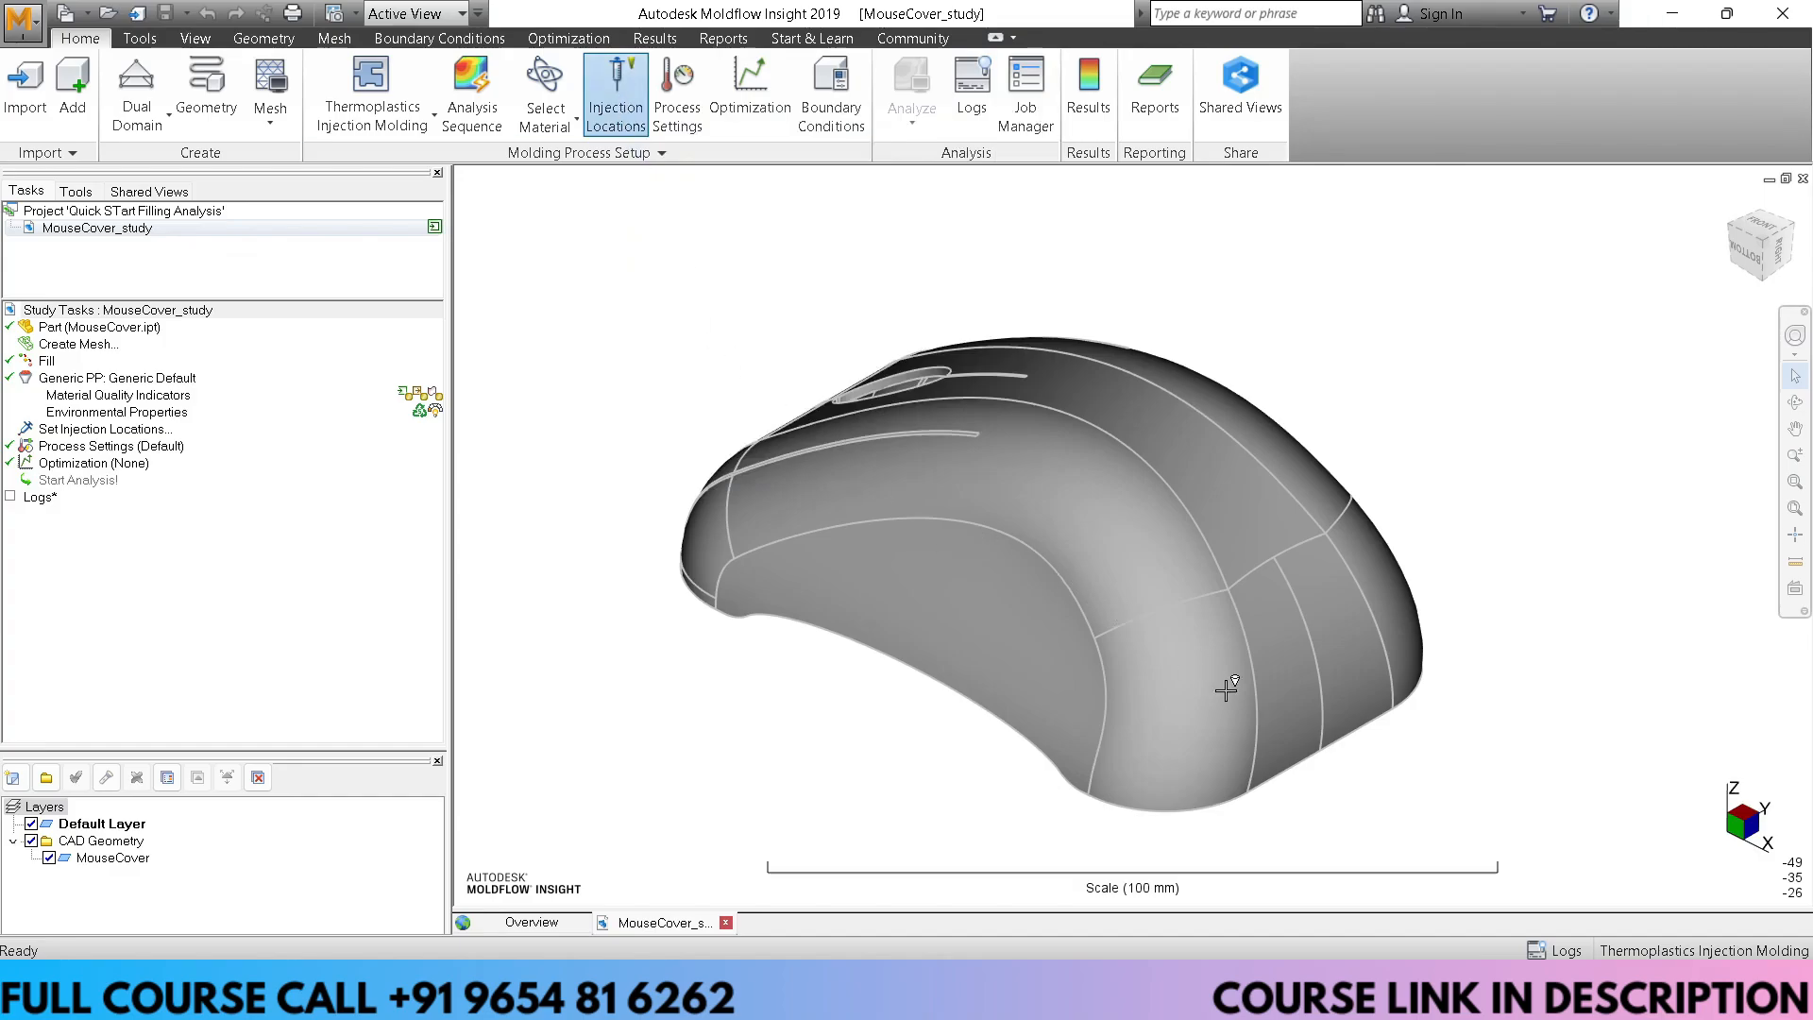
{"action": "mouse_move", "coordinate": [1356, 762]}
{"action": "middle_mouse_down"}
{"action": "mouse_move", "coordinate": [1329, 705]}
{"action": "mouse_move", "coordinate": [1232, 755]}
{"action": "middle_mouse_up"}
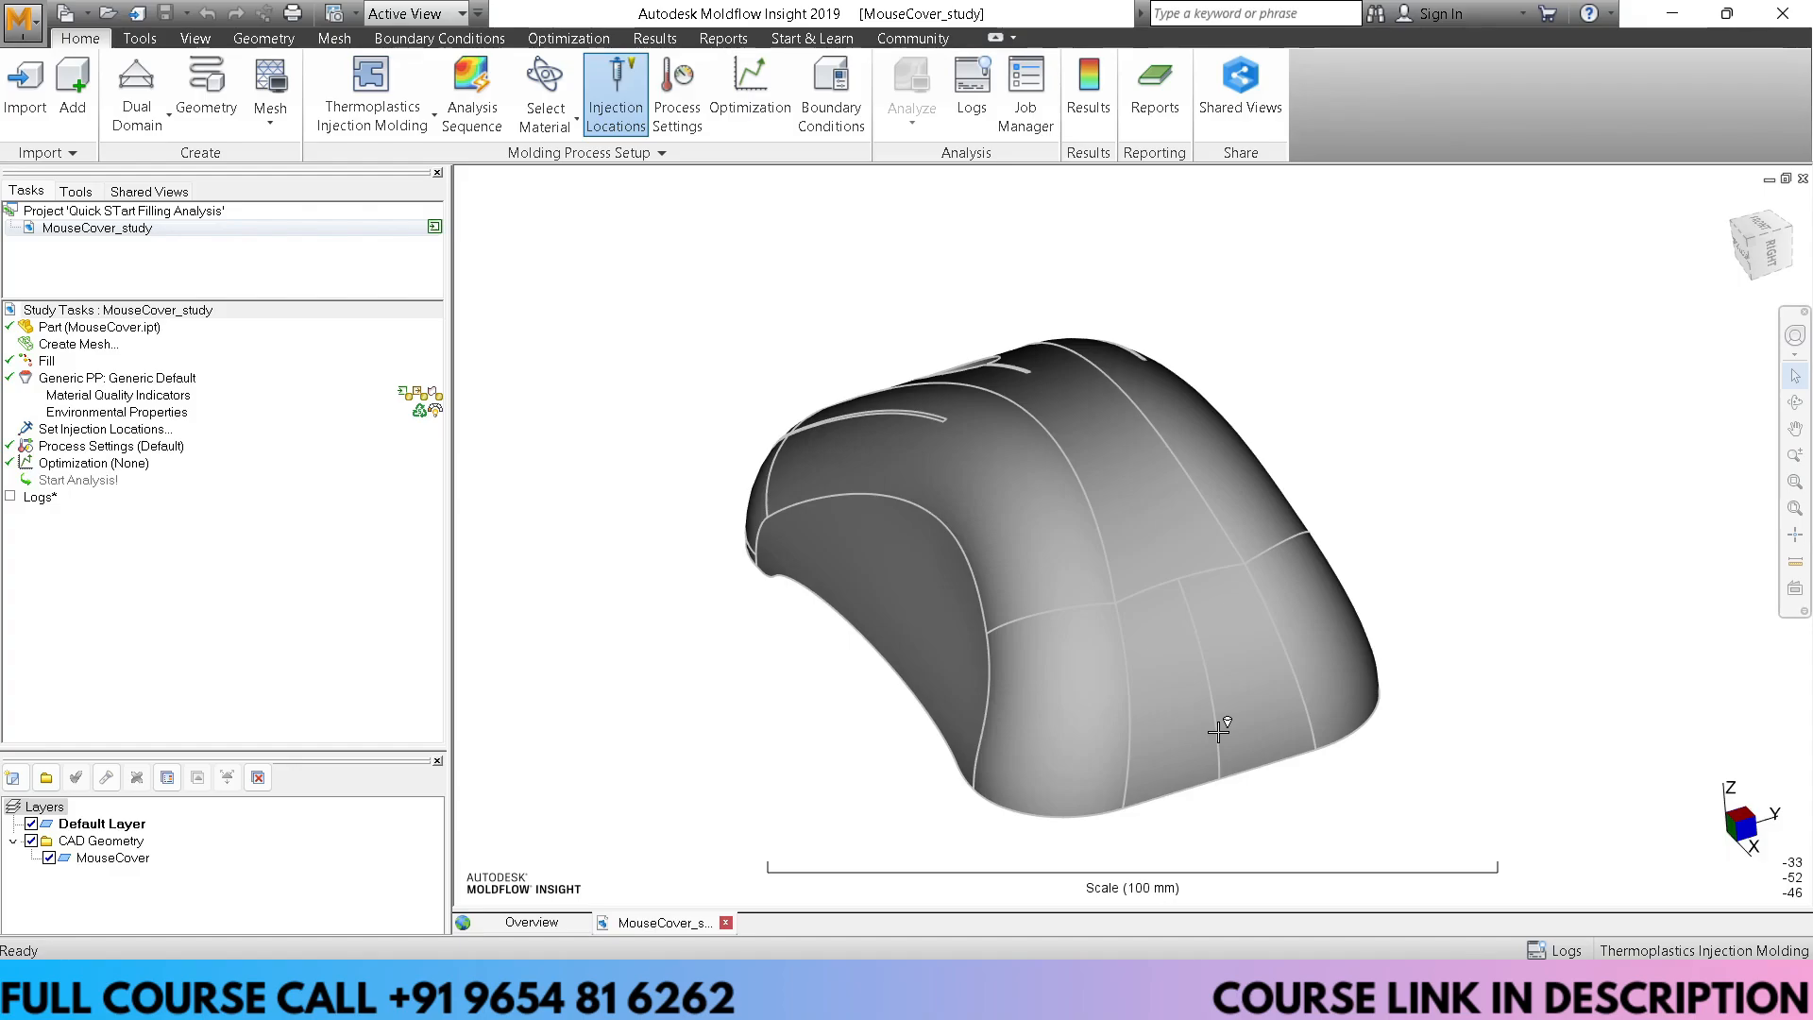
{"action": "left_click", "coordinate": [1219, 731]}
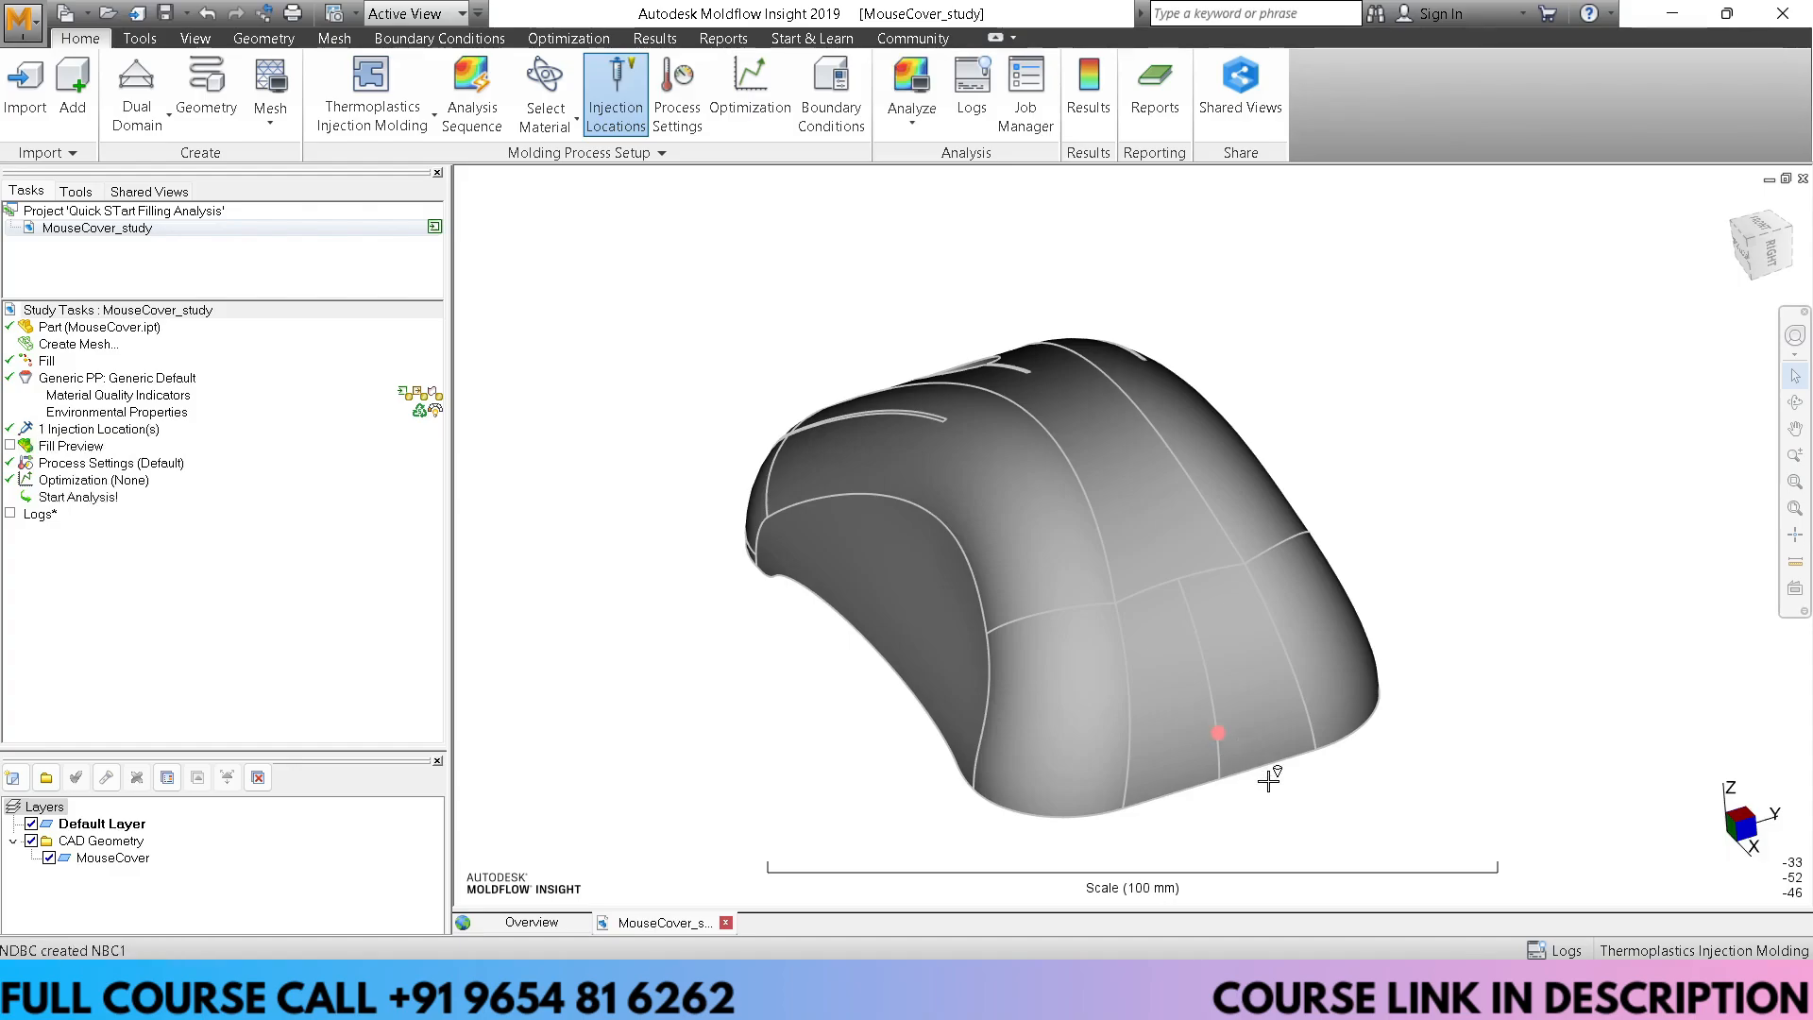
{"action": "middle_click_drag", "start_coordinate": [1279, 782], "coordinate": [1464, 630]}
{"action": "middle_click_drag", "start_coordinate": [1396, 725], "coordinate": [1348, 761]}
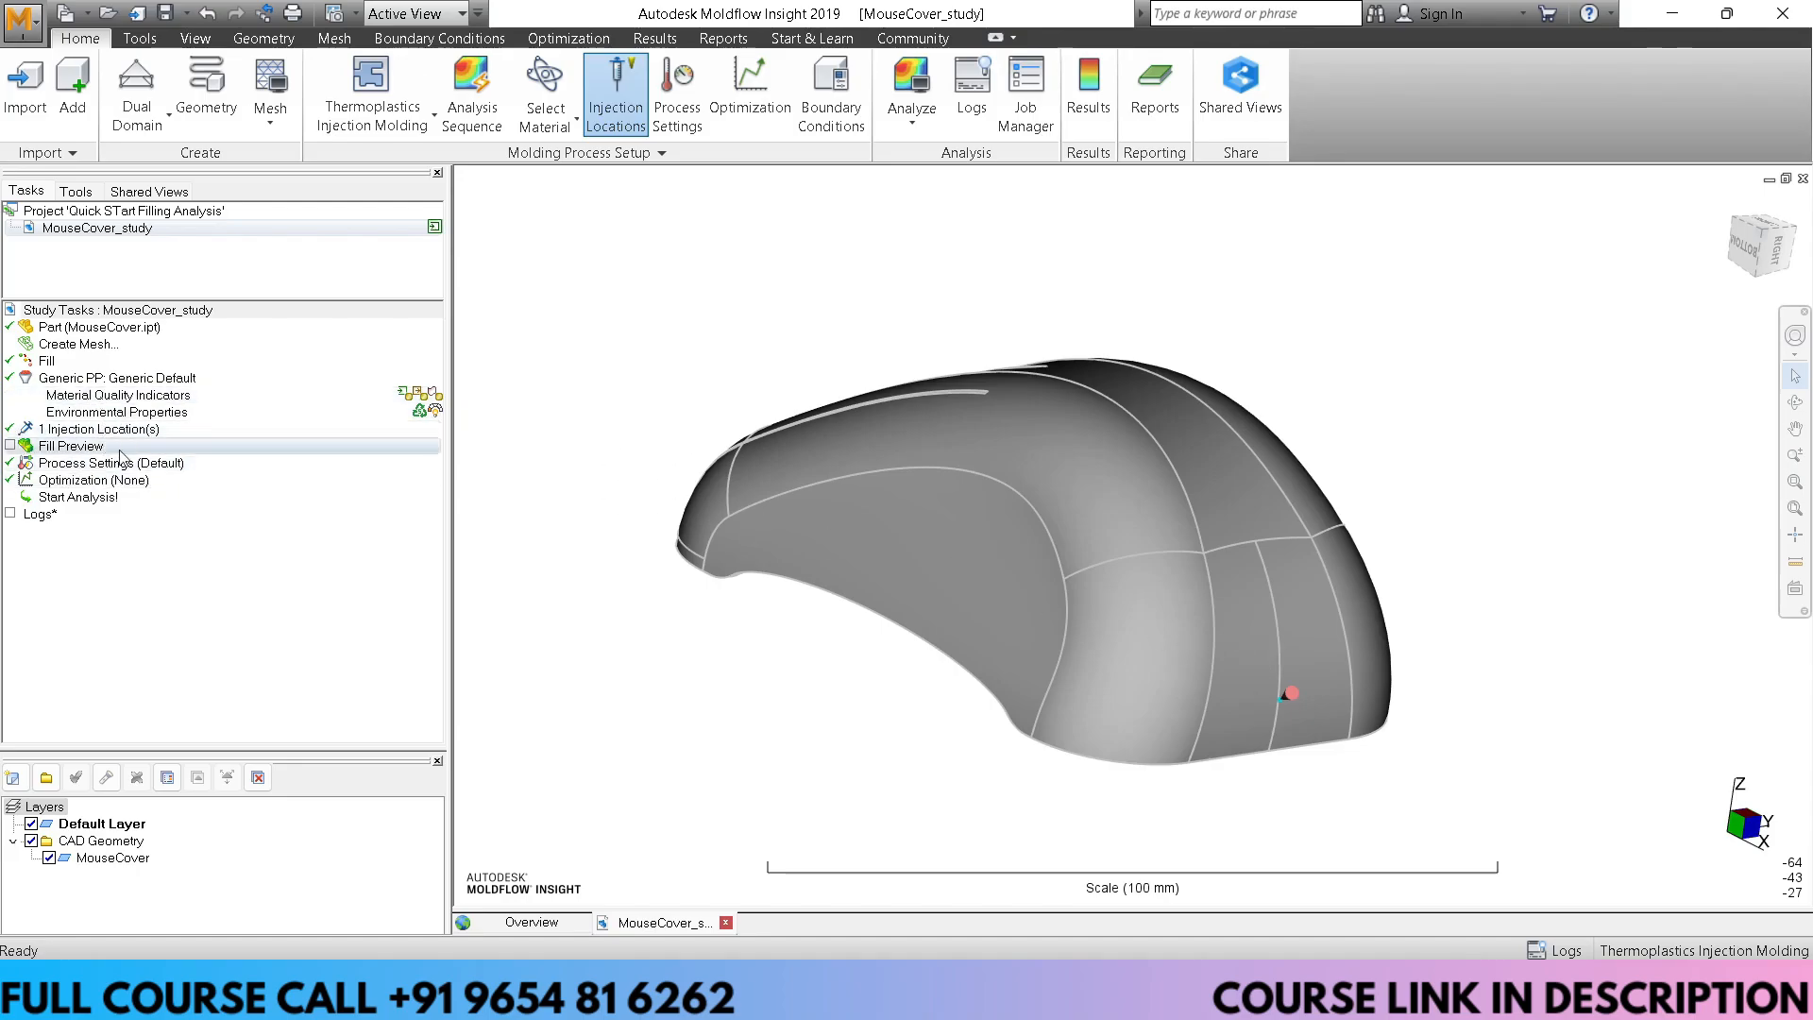
Display the Fill Preview for the injection location and play its filling animation
{"action": "left_click", "coordinate": [10, 447]}
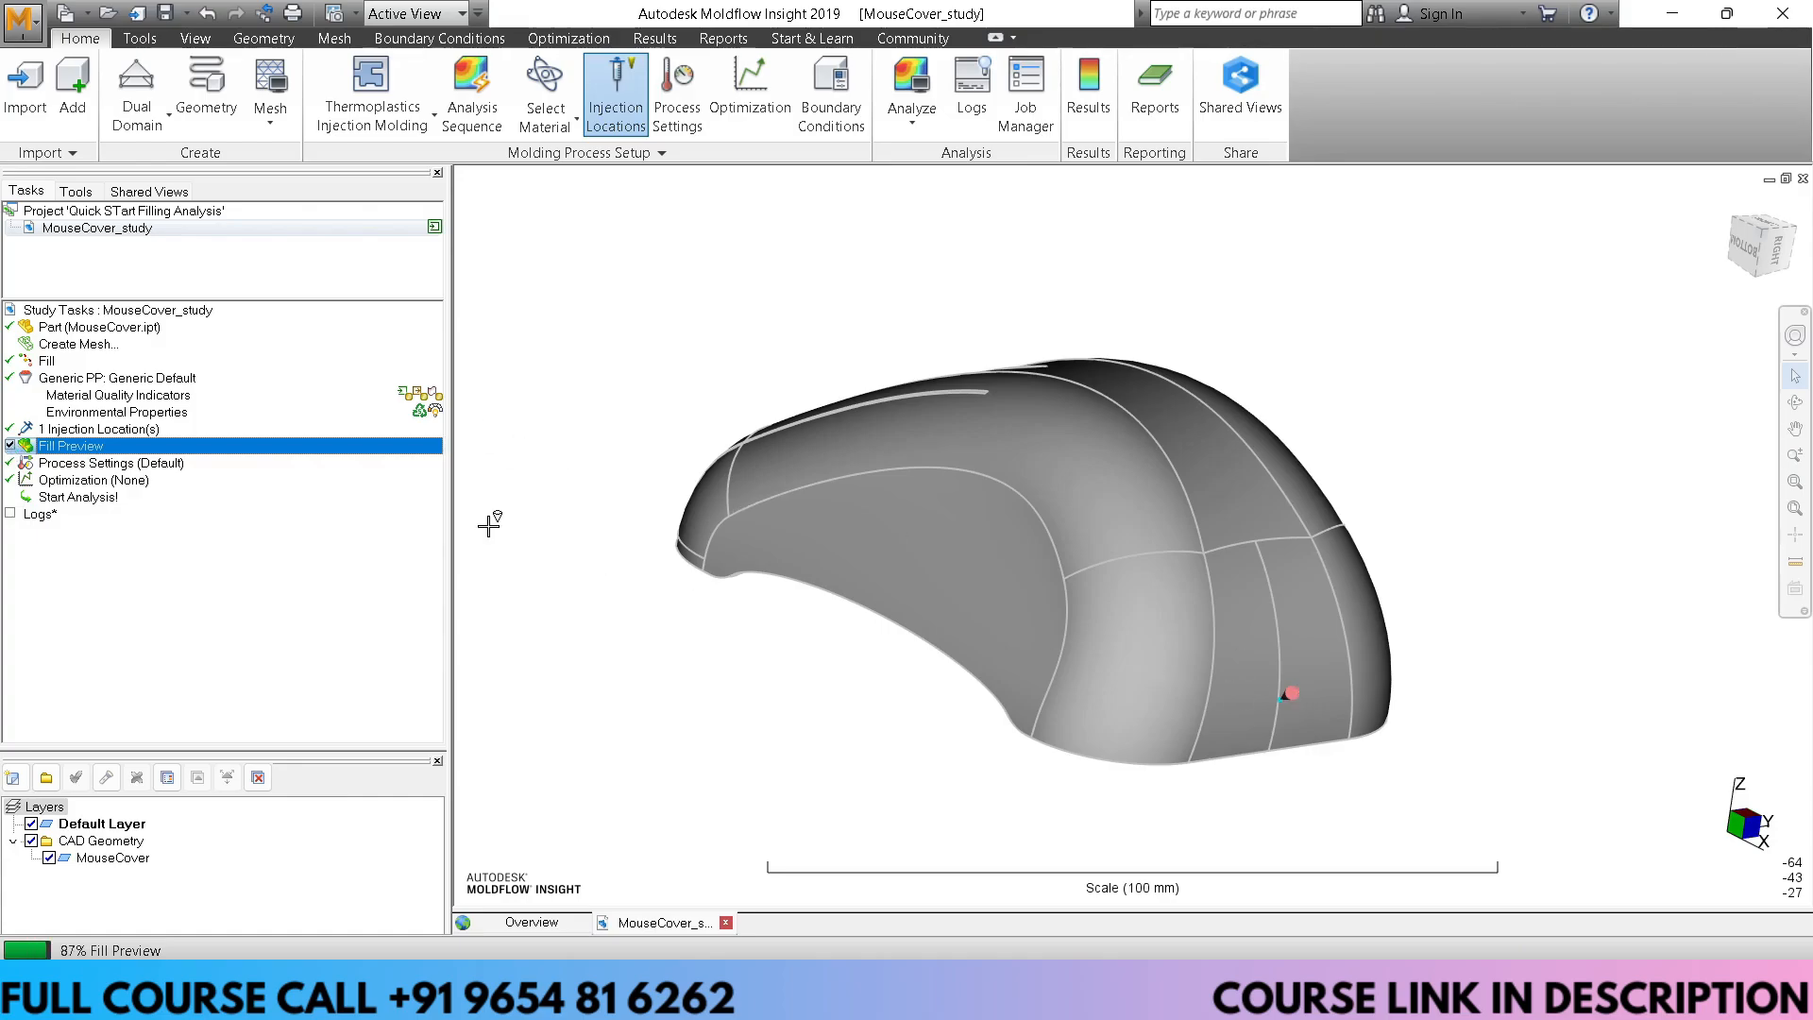
{"action": "mouse_move", "coordinate": [711, 729]}
{"action": "middle_mouse_down"}
{"action": "mouse_move", "coordinate": [681, 748]}
{"action": "mouse_move", "coordinate": [728, 719]}
{"action": "middle_mouse_up"}
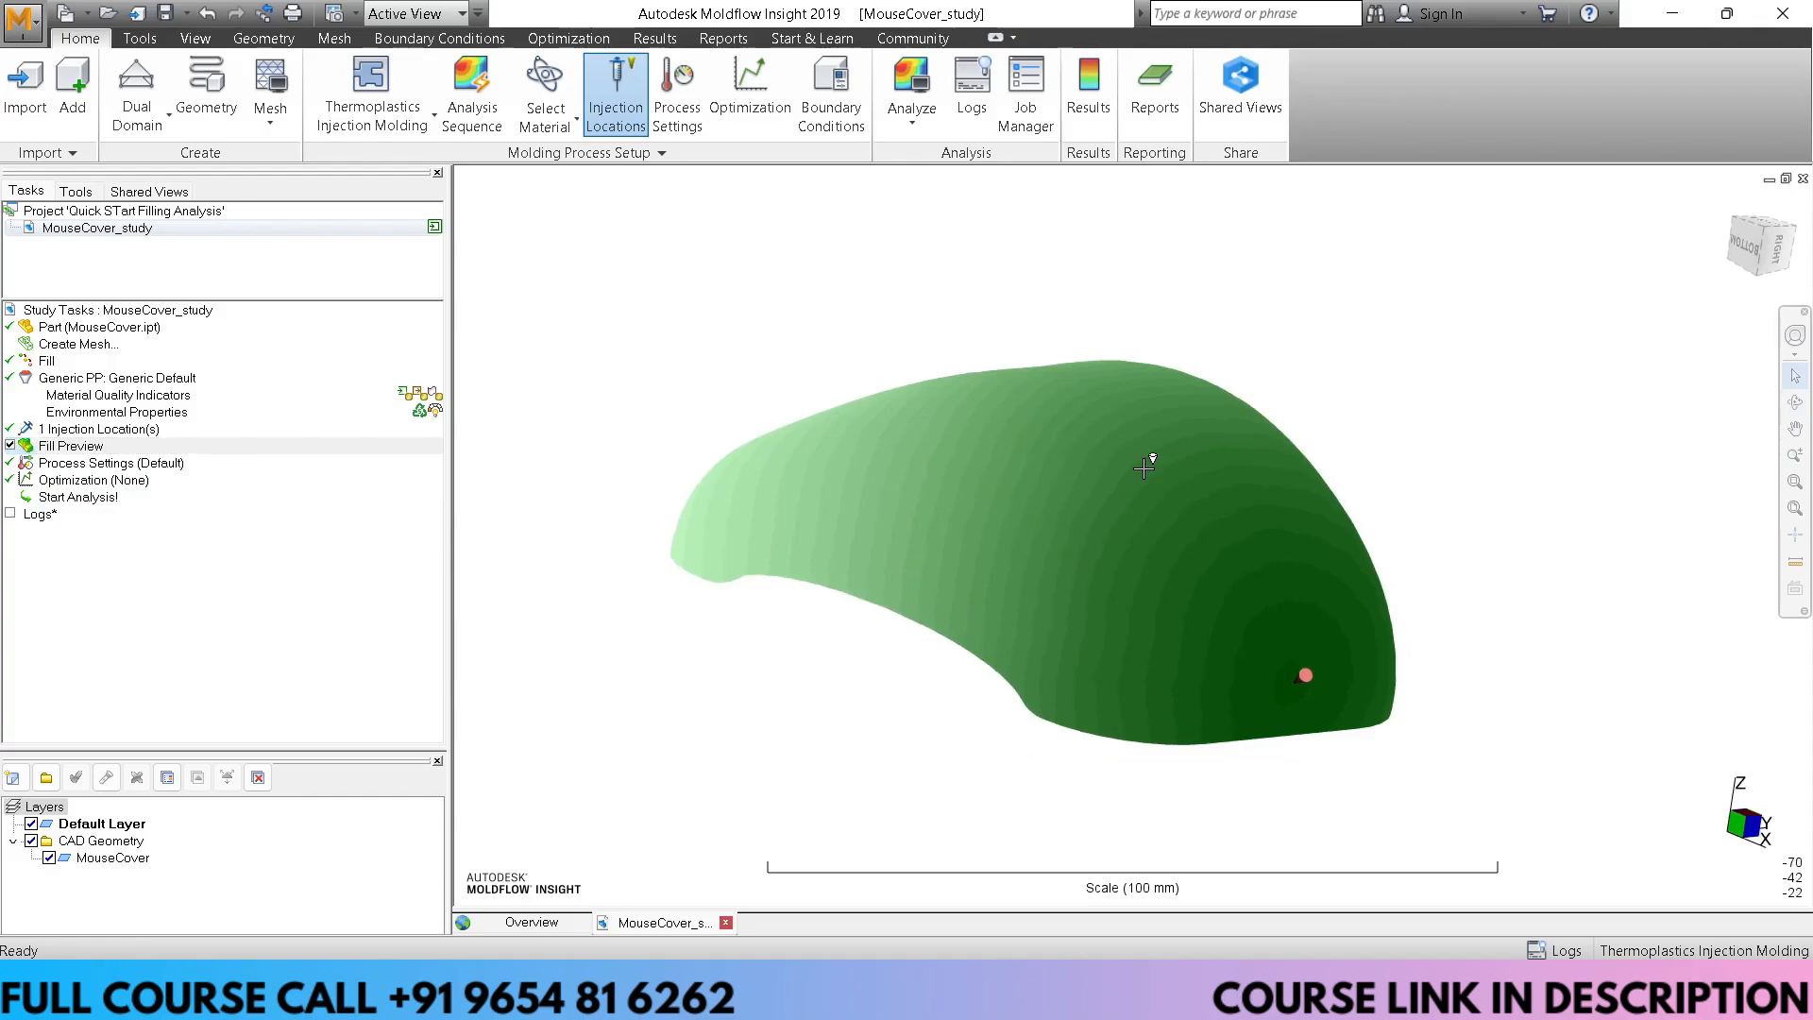
{"action": "mouse_move", "coordinate": [728, 405]}
{"action": "middle_mouse_down"}
{"action": "mouse_move", "coordinate": [696, 445]}
{"action": "mouse_move", "coordinate": [688, 399]}
{"action": "middle_mouse_up"}
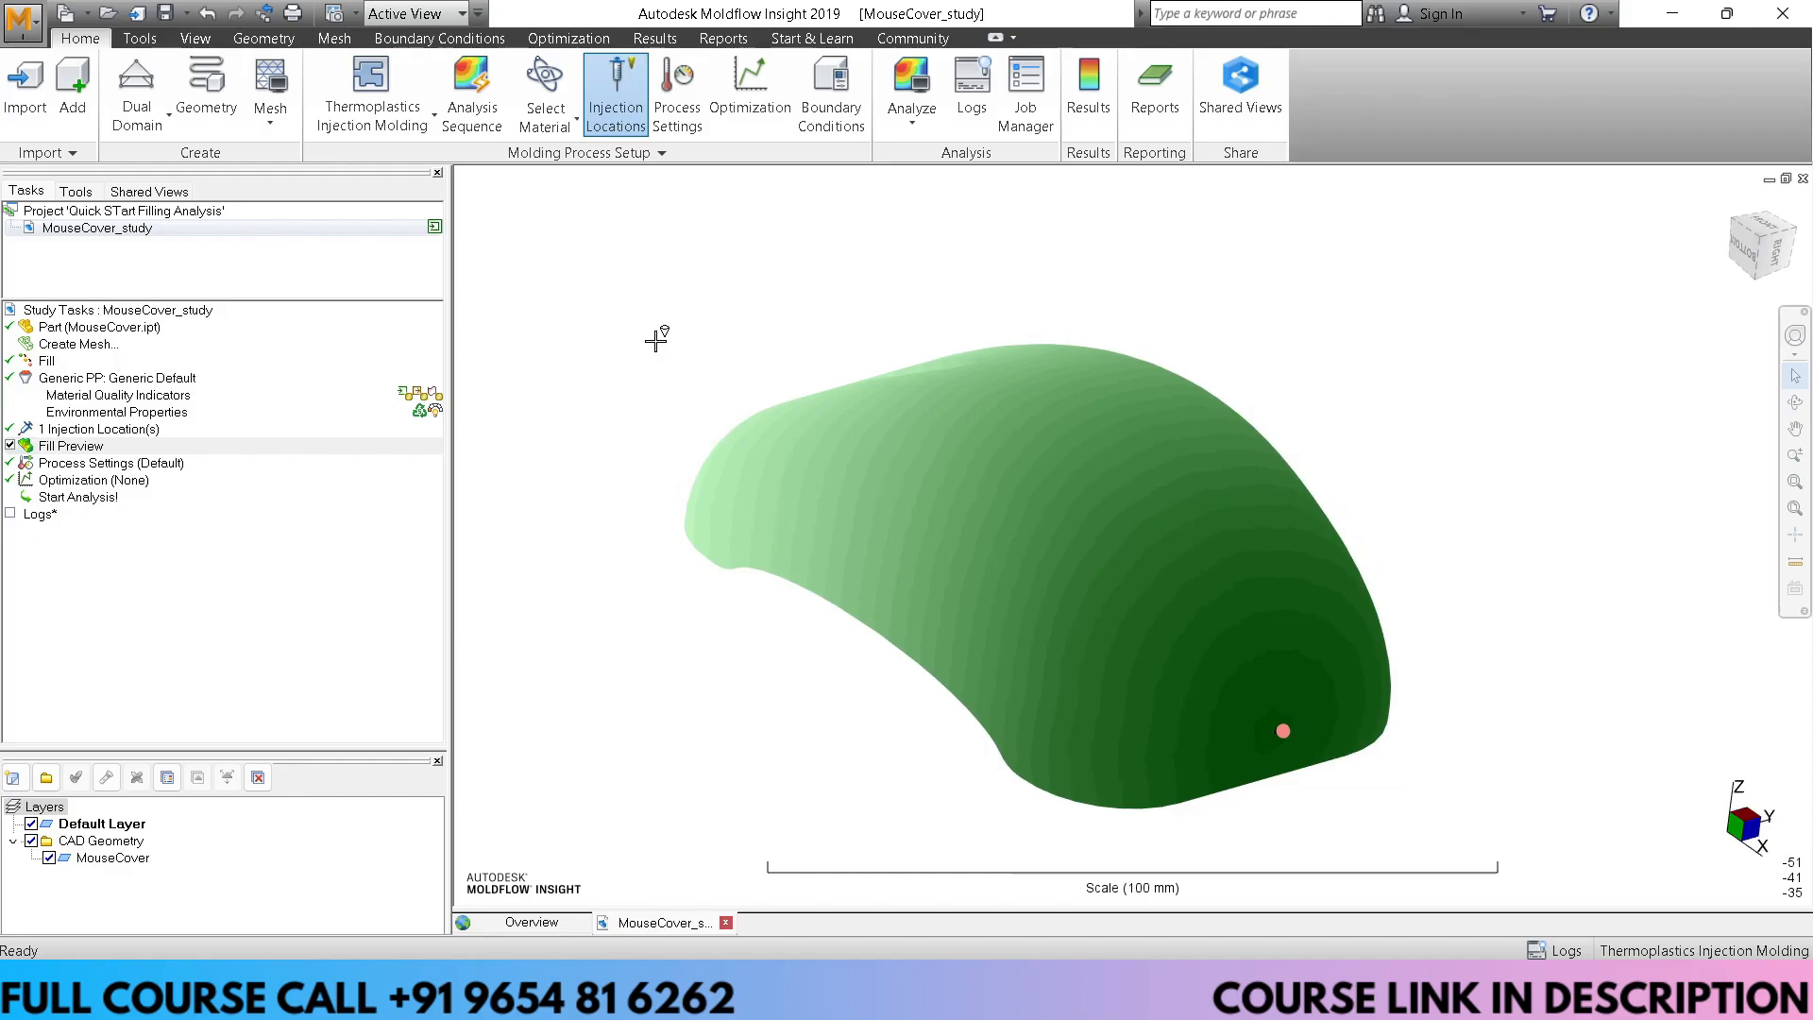
{"action": "left_click", "coordinate": [656, 39]}
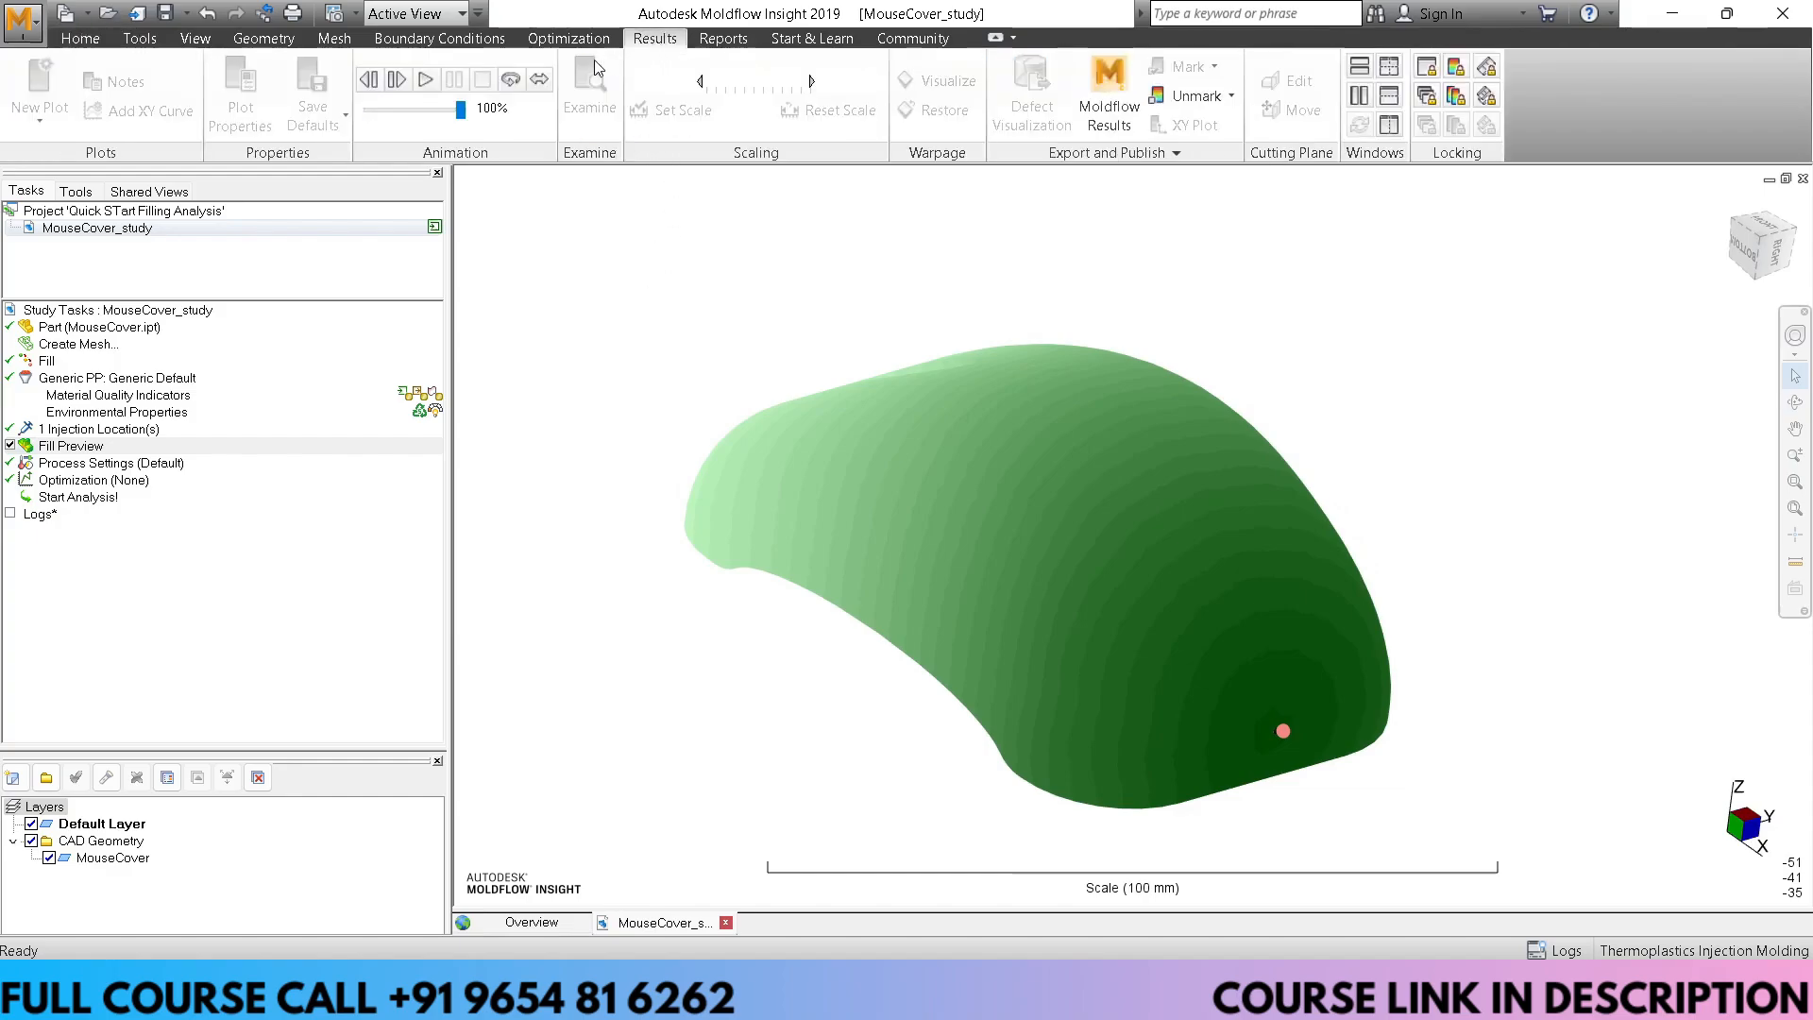
{"action": "left_click", "coordinate": [425, 79]}
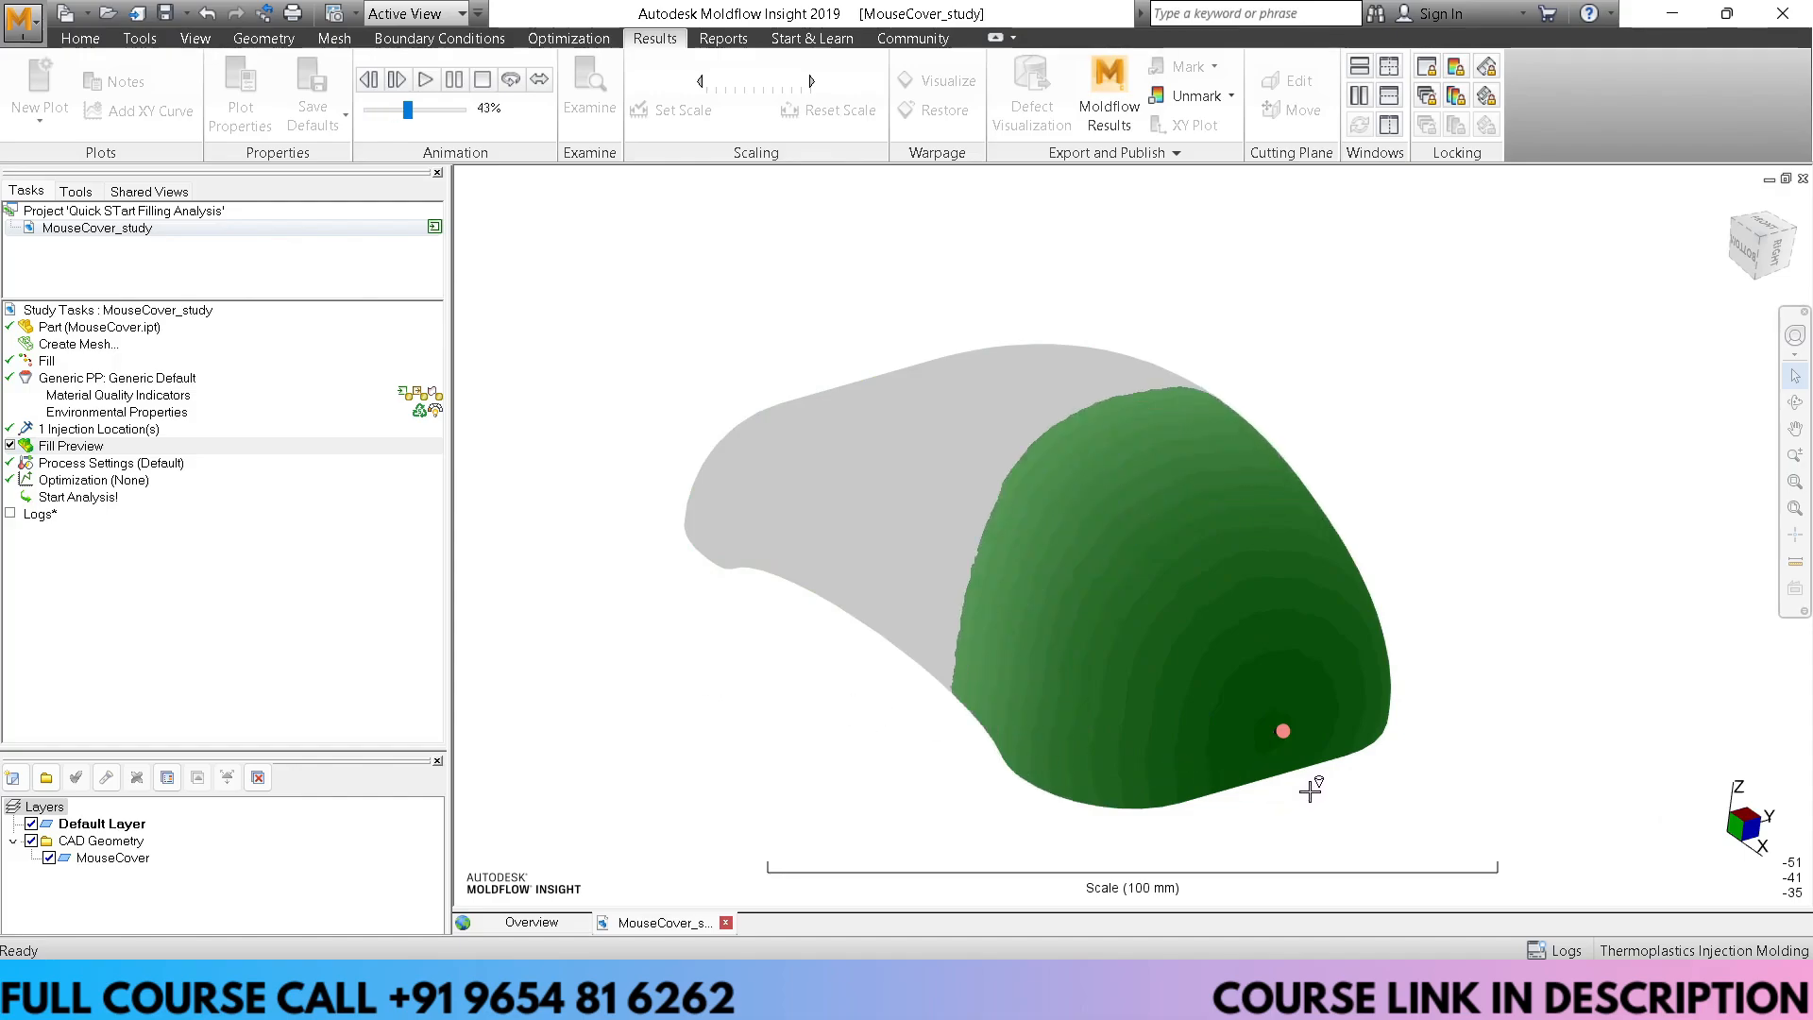
{"action": "middle_click_drag", "start_coordinate": [1319, 781], "coordinate": [1404, 781]}
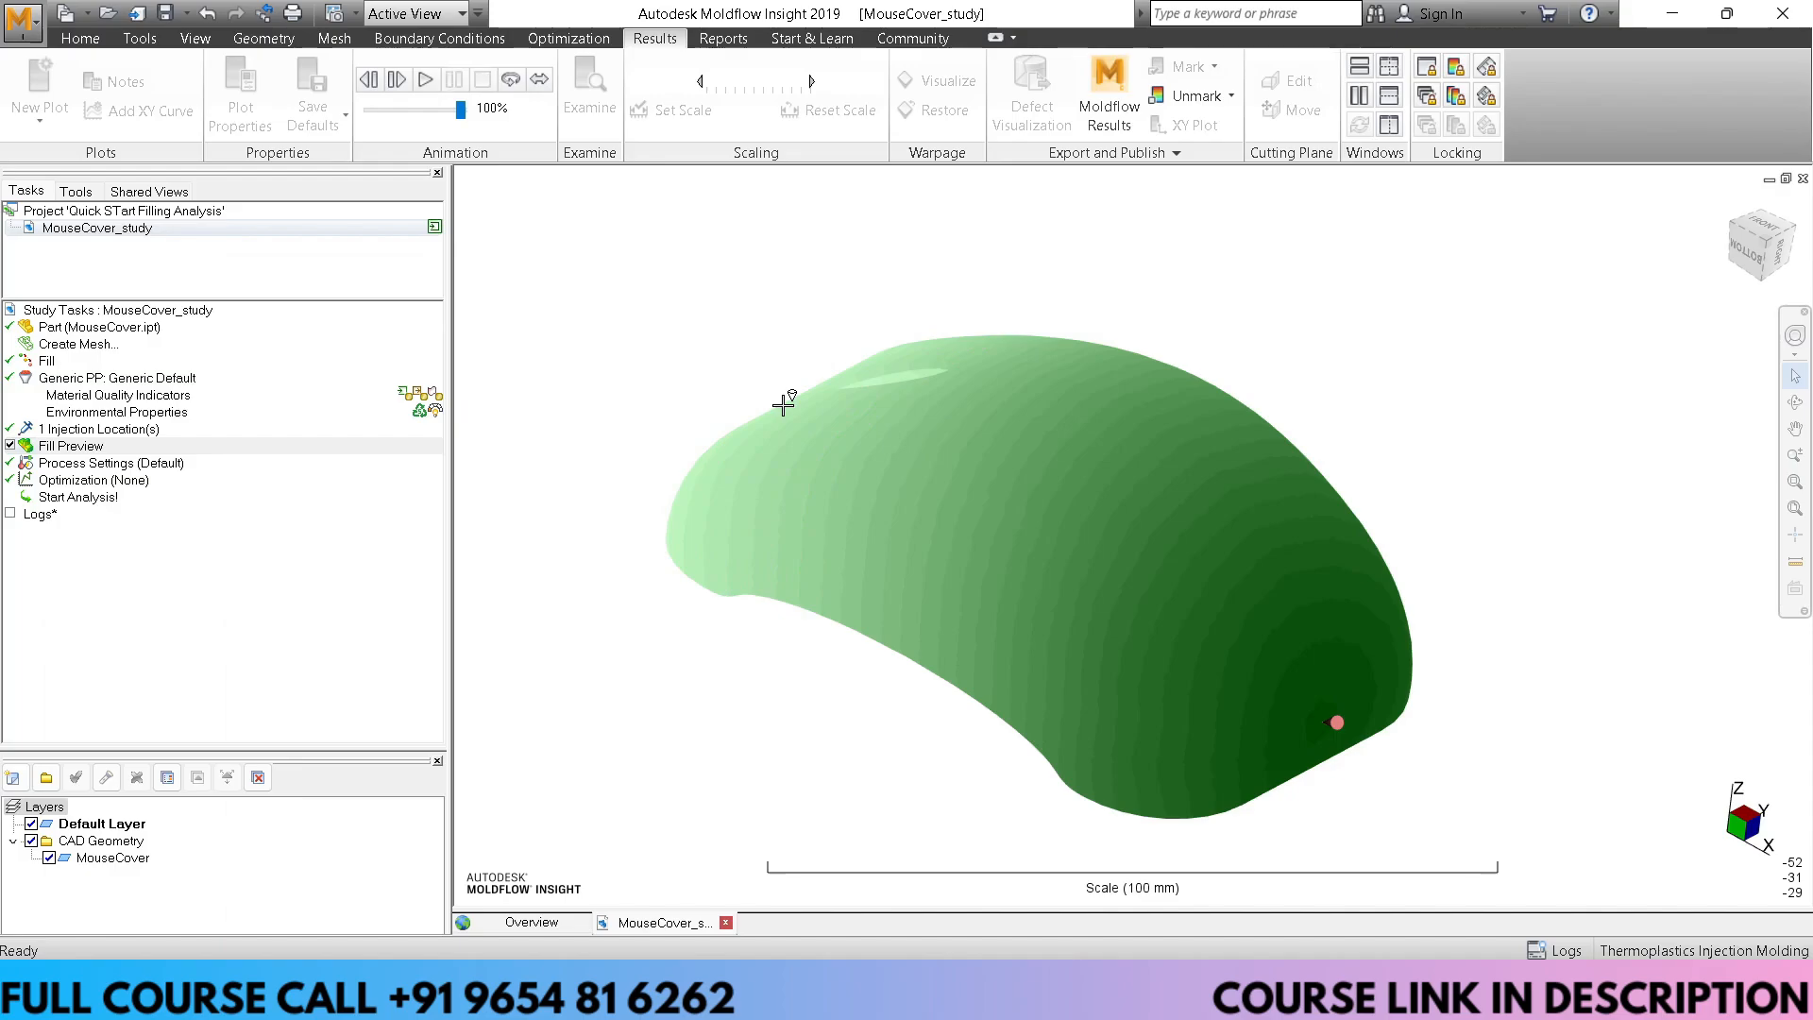
Move the injection location from the end face's centre line to the rounded side corner and replay the fill preview
{"action": "middle_click_drag", "start_coordinate": [1457, 793], "coordinate": [1293, 749]}
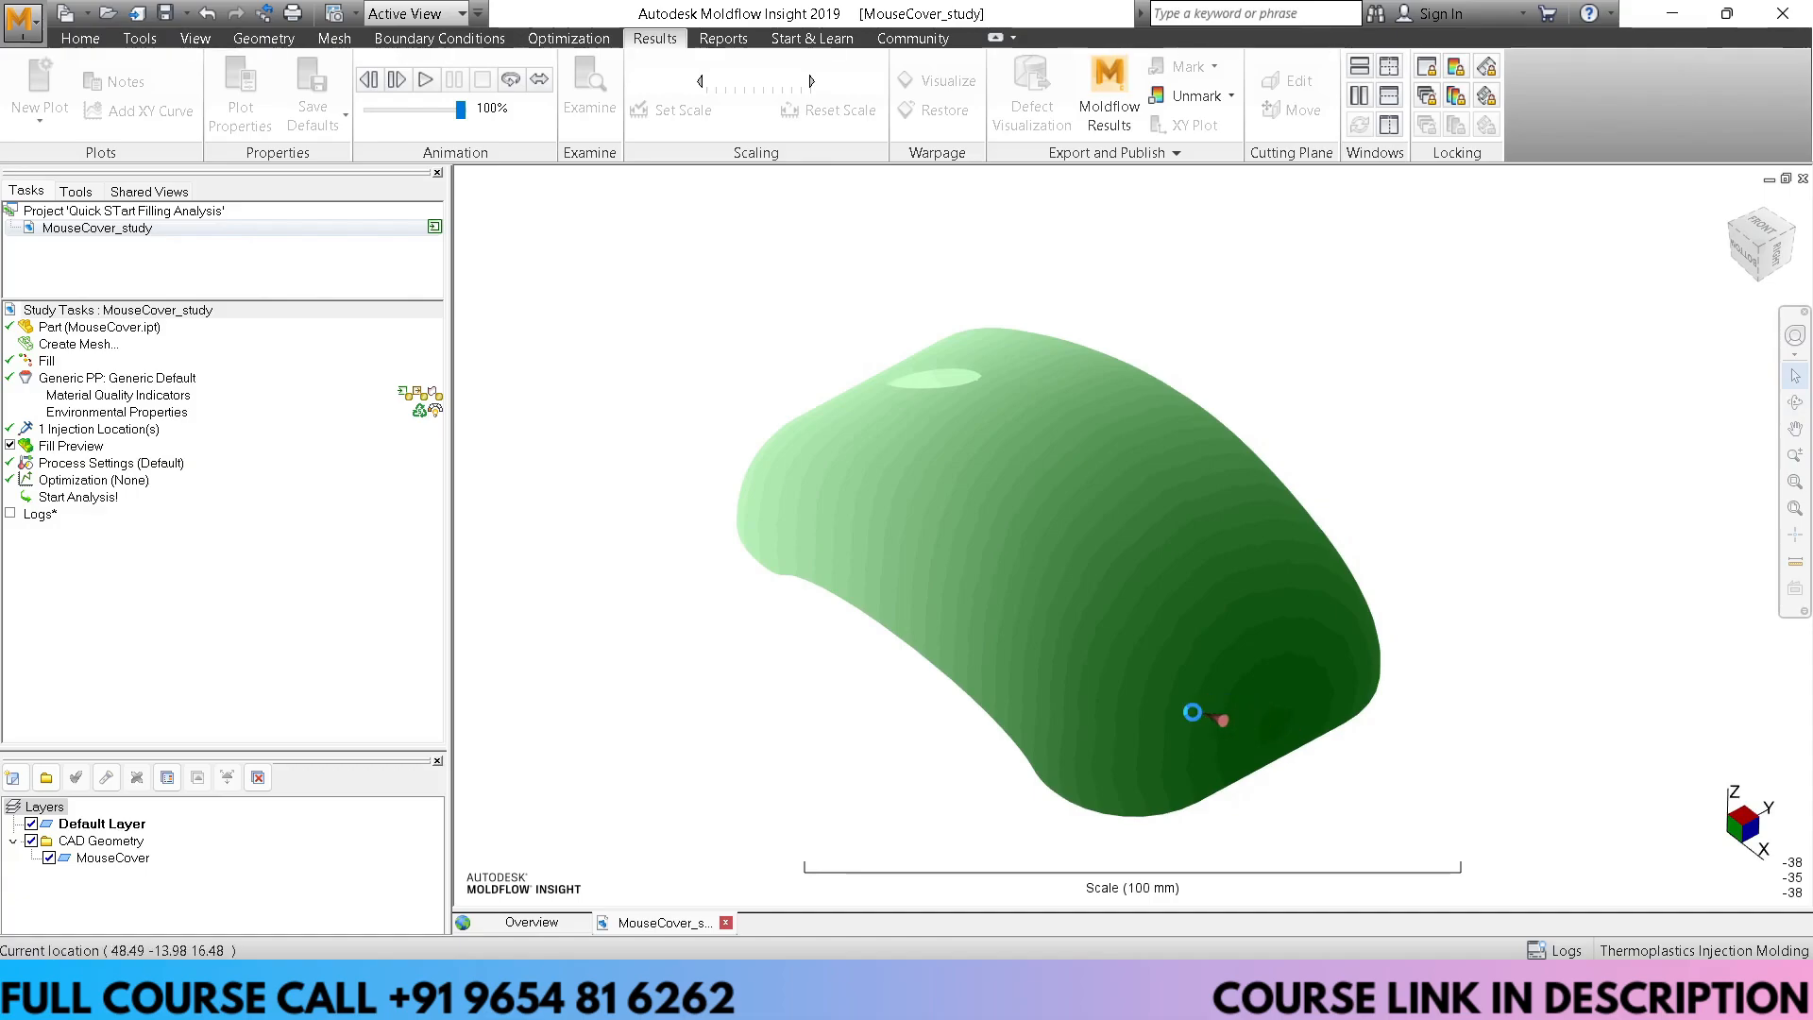
{"action": "left_click", "coordinate": [1189, 723]}
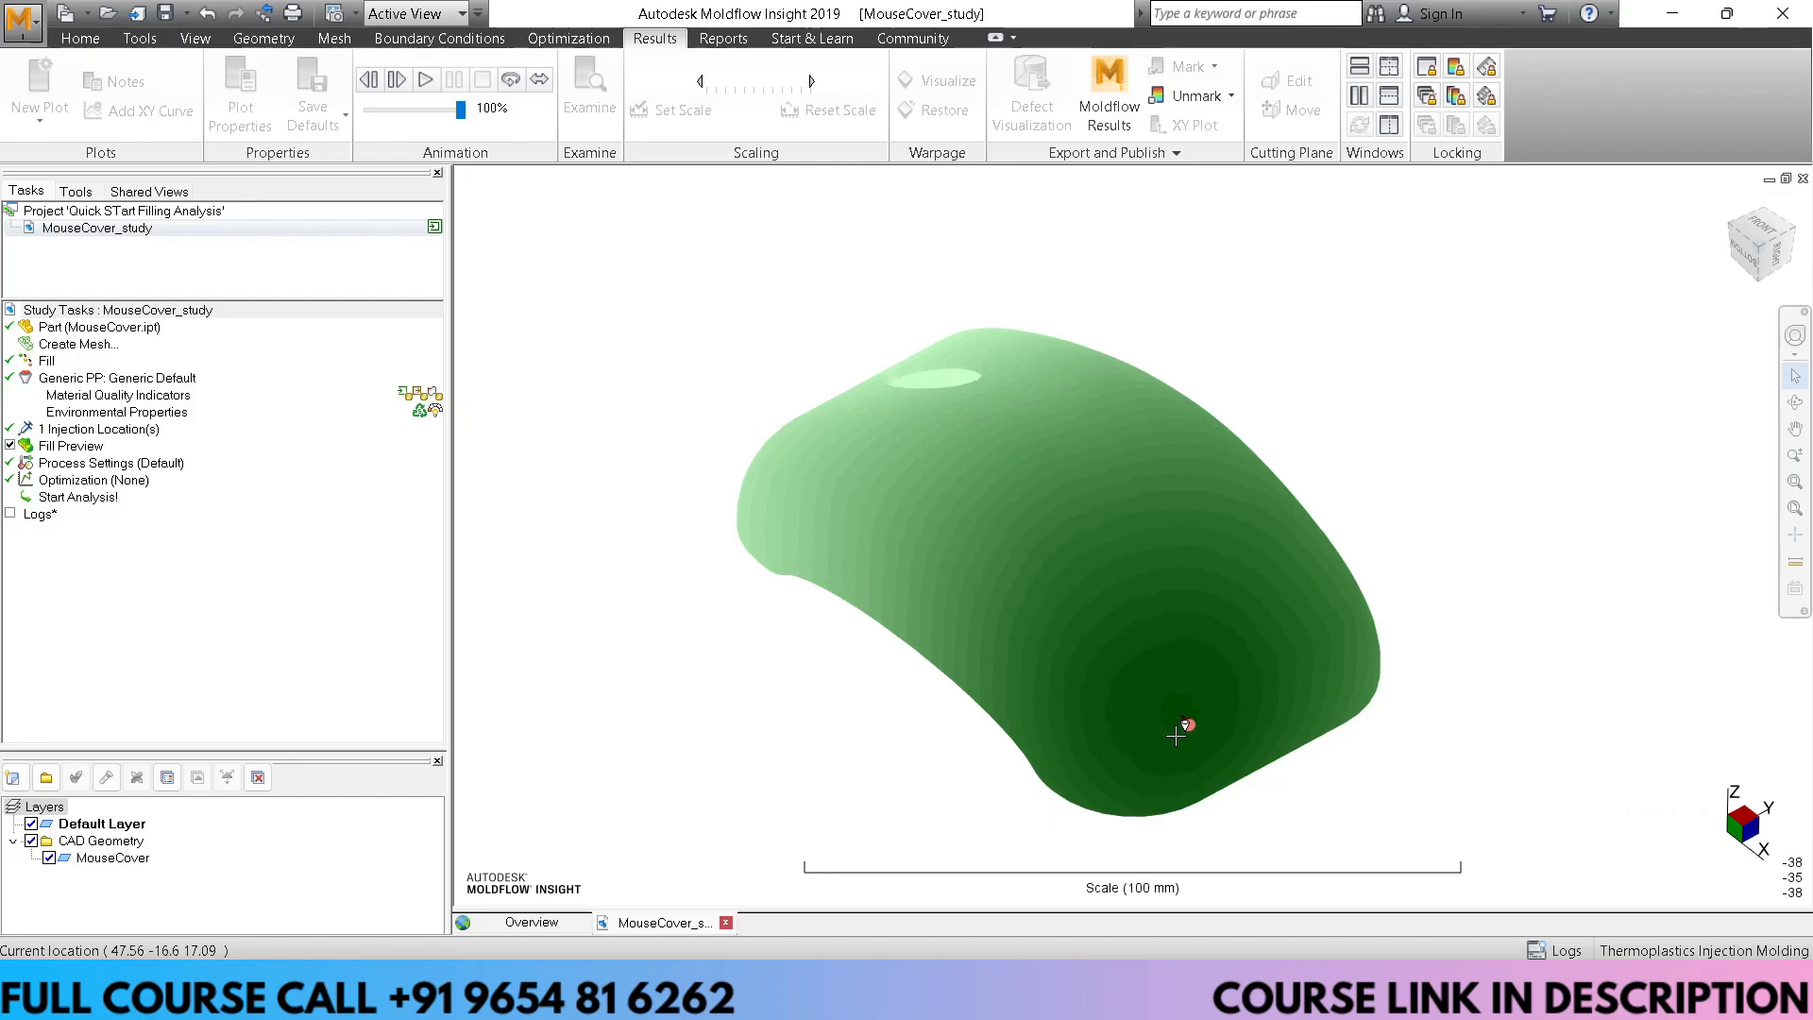
{"action": "left_click", "coordinate": [431, 83]}
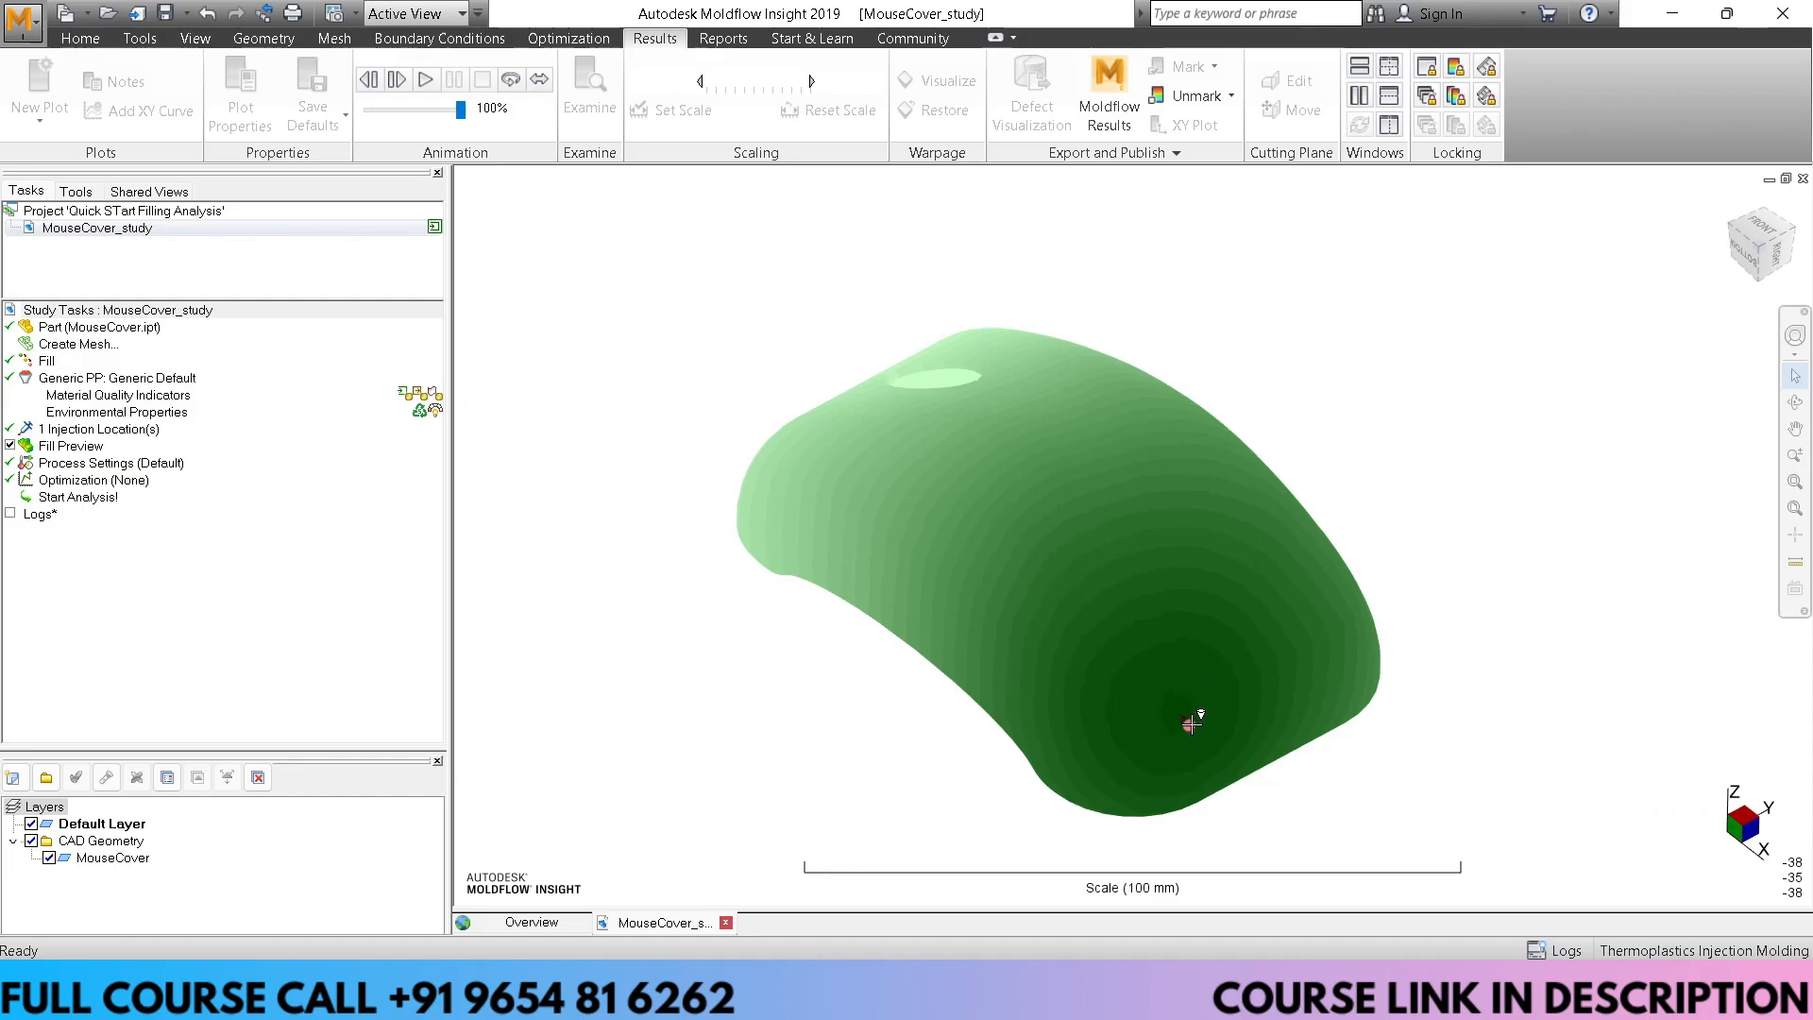
Hide the Fill Preview and delete the injection location on the rounded side corner
{"action": "right_click", "coordinate": [1192, 723]}
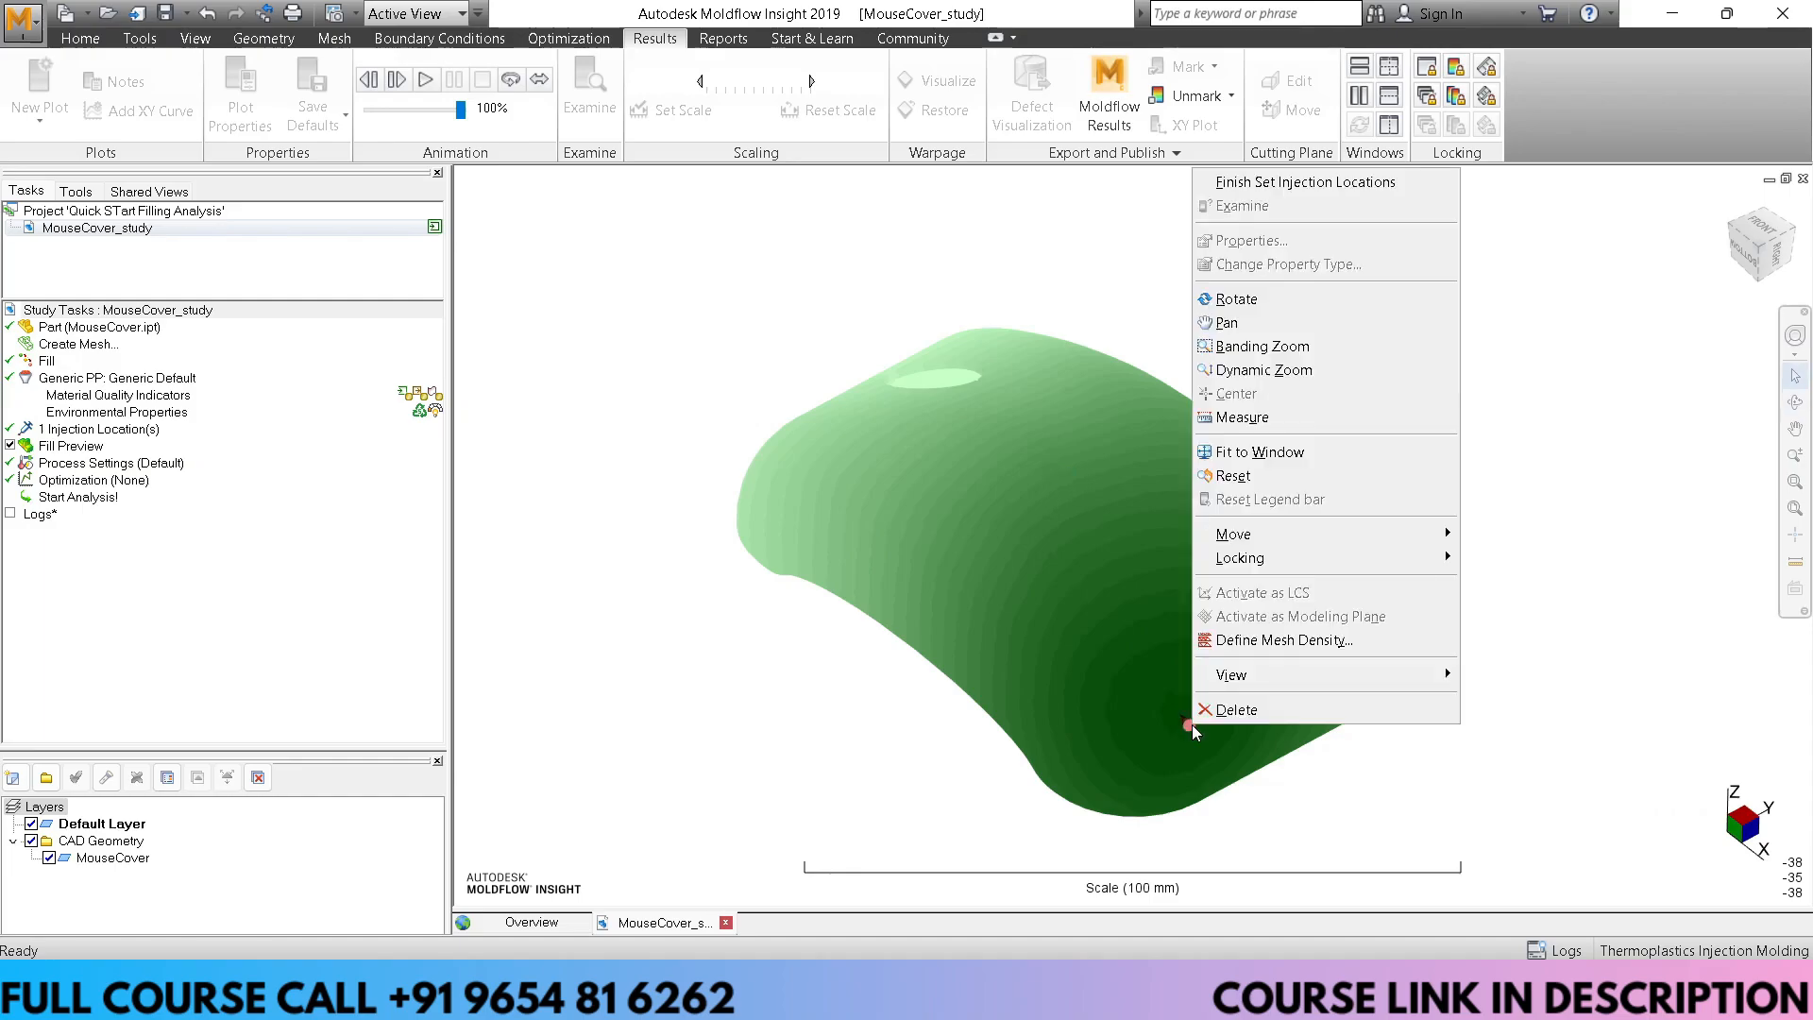
{"action": "left_click", "coordinate": [1244, 703]}
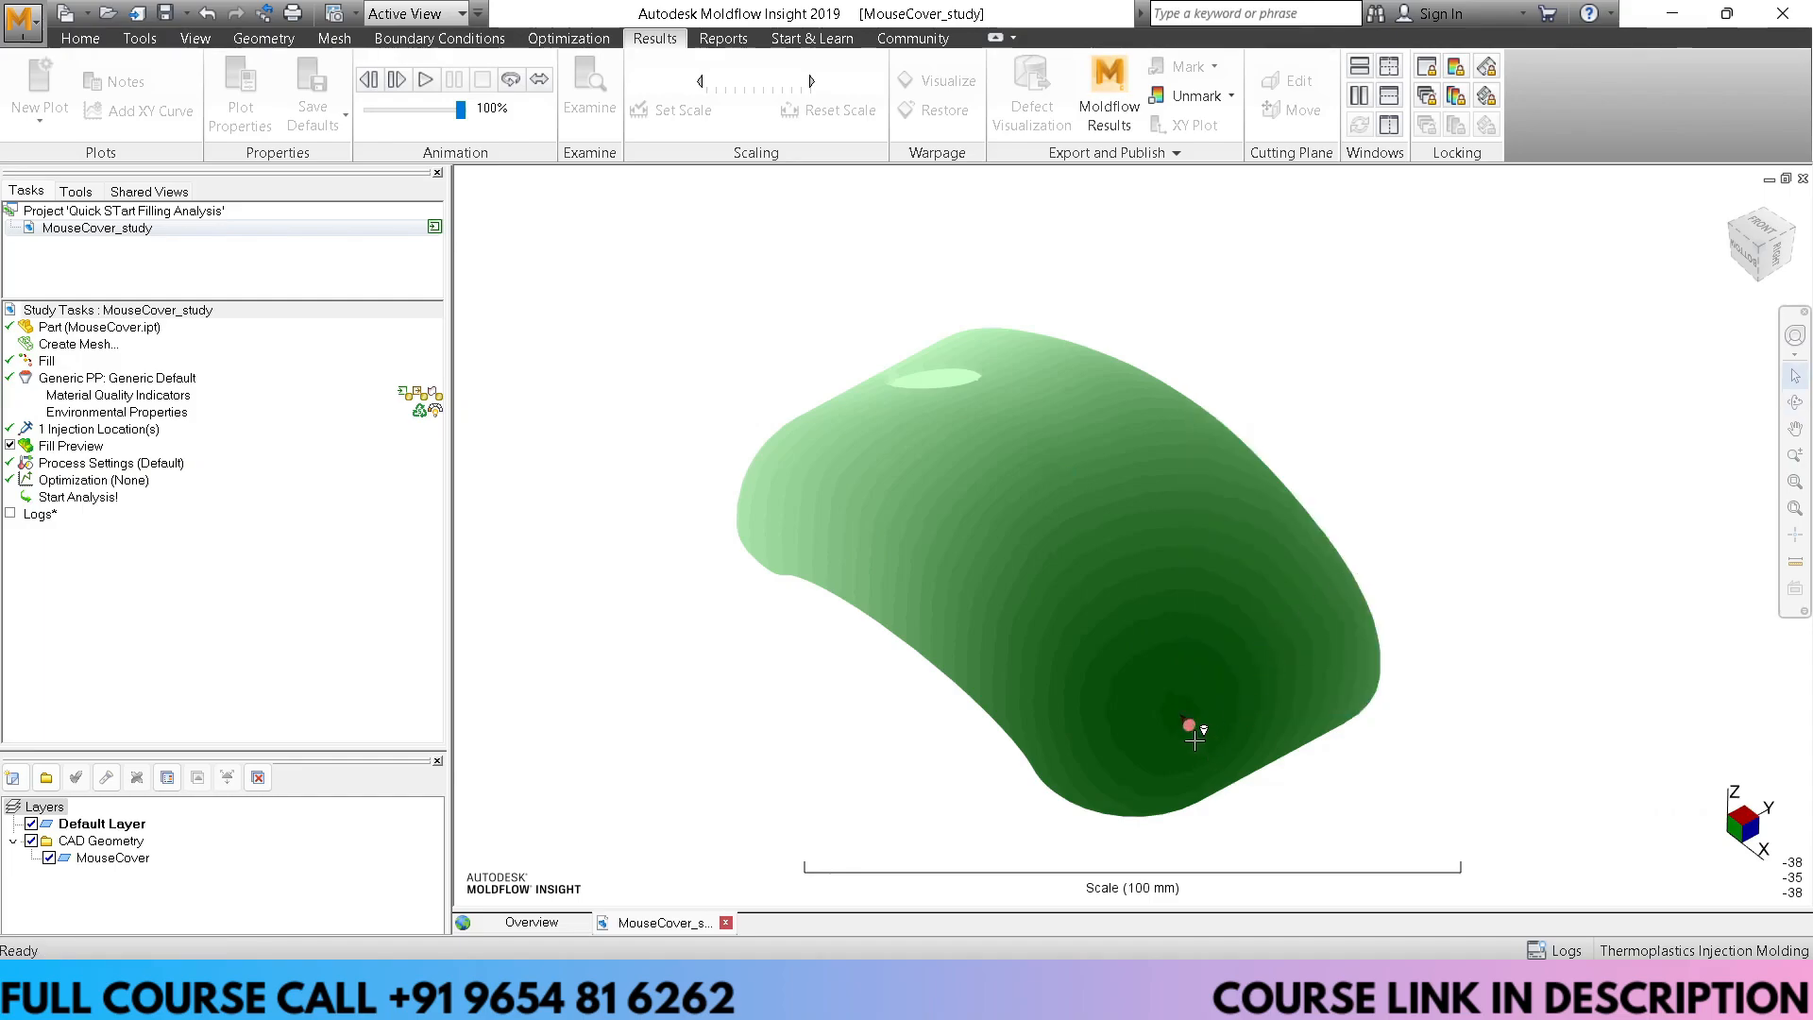
{"action": "mouse_move", "coordinate": [1299, 753]}
{"action": "middle_mouse_down"}
{"action": "mouse_move", "coordinate": [1343, 599]}
{"action": "mouse_move", "coordinate": [1326, 755]}
{"action": "middle_mouse_up"}
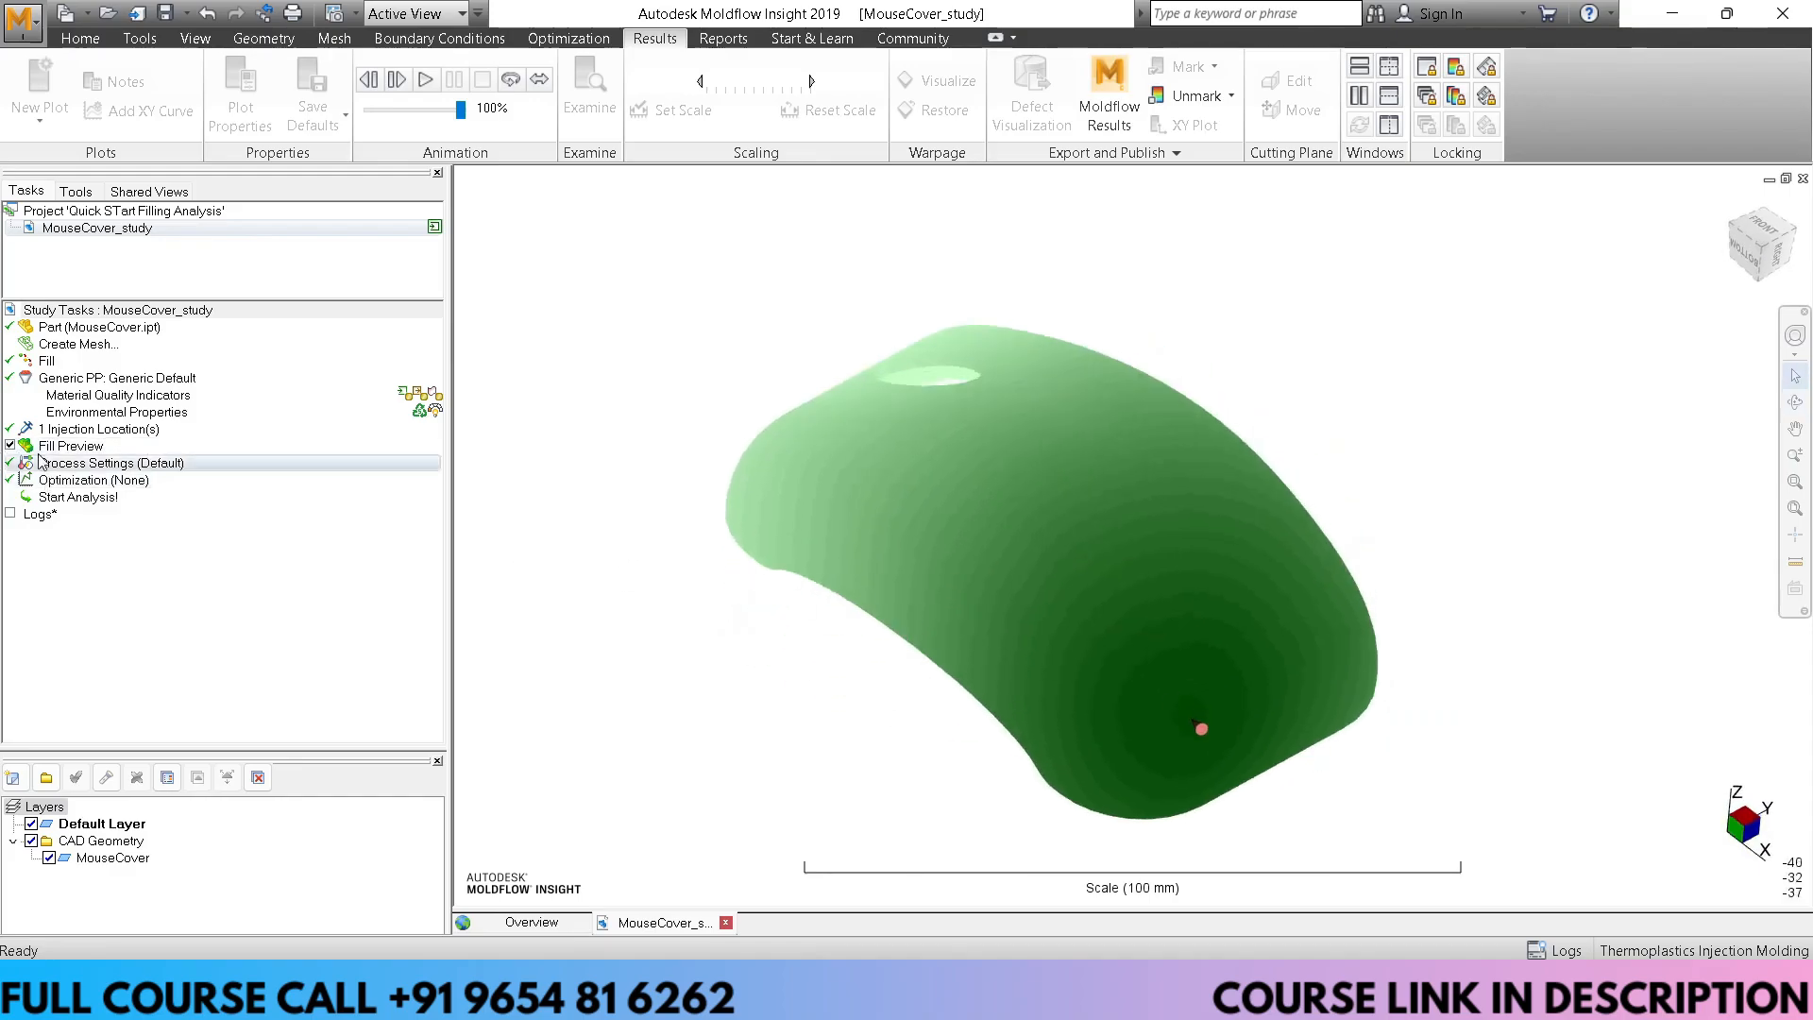
{"action": "left_click", "coordinate": [11, 446]}
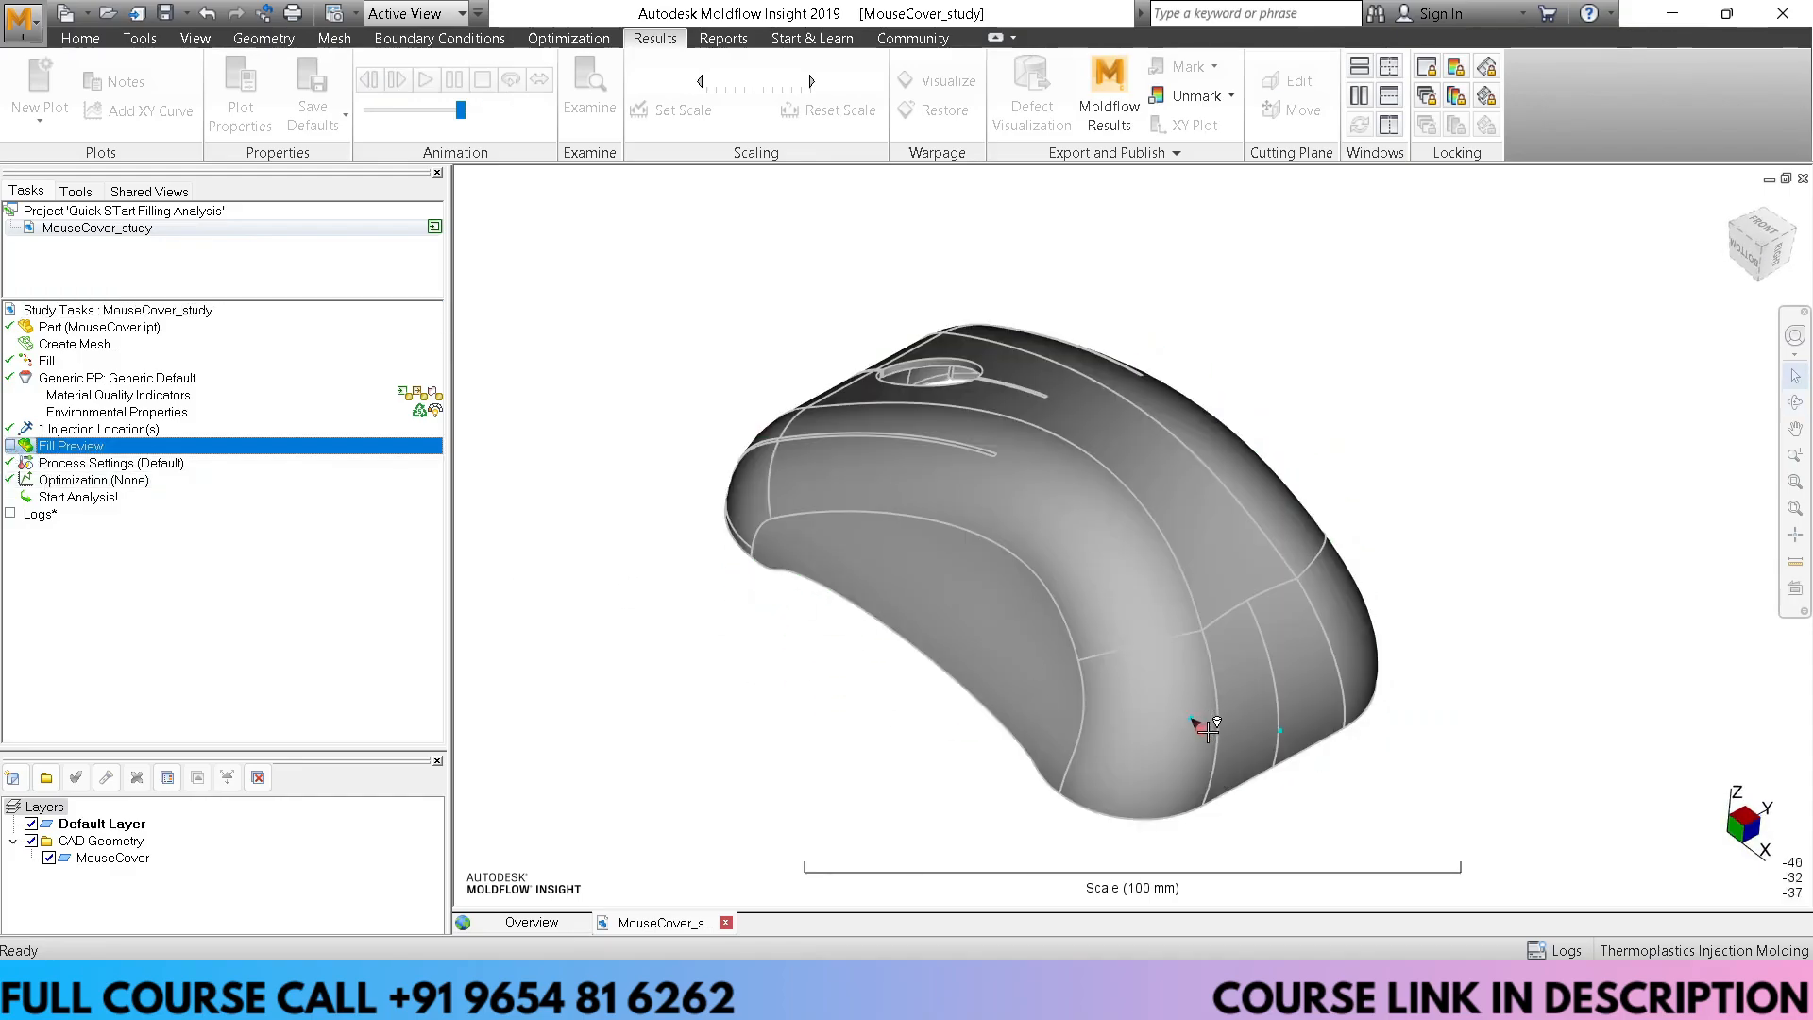
{"action": "right_click", "coordinate": [1199, 722]}
{"action": "left_click", "coordinate": [1239, 715]}
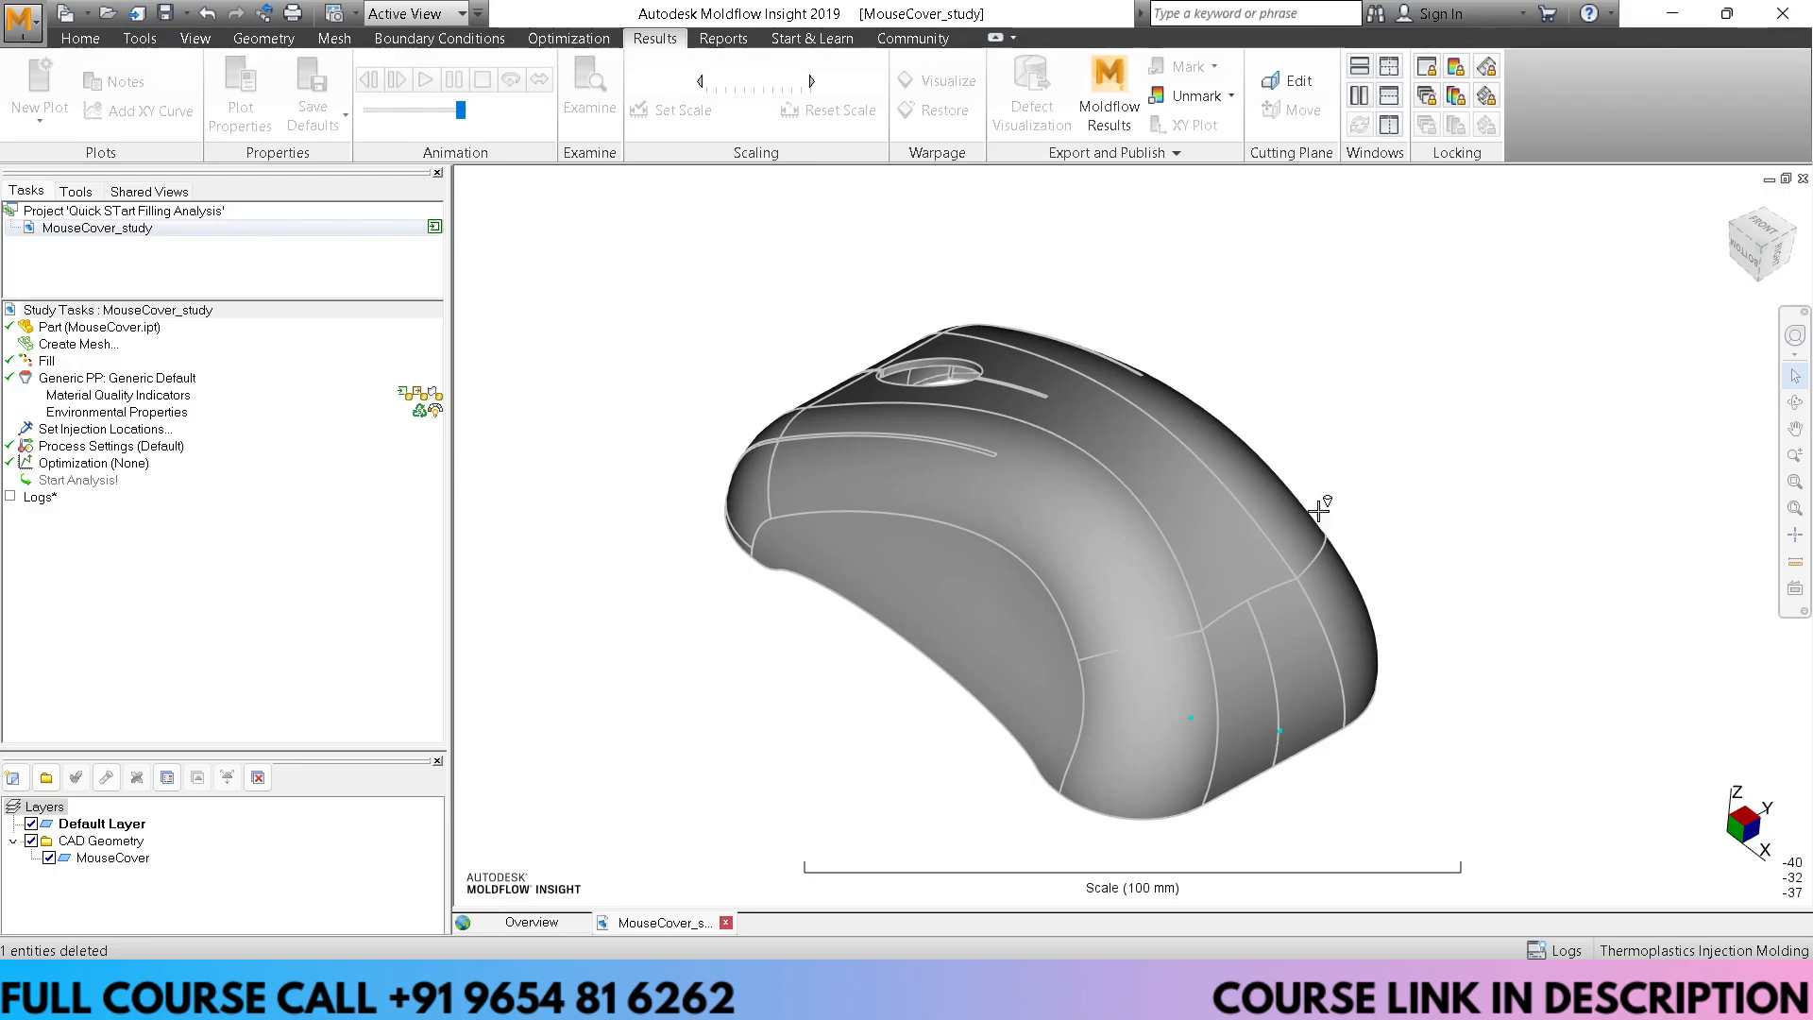
Place an injection location at the middle of the bottom edge of the mouse cover's end face and finish setting injection locations
{"action": "mouse_move", "coordinate": [1315, 501]}
{"action": "middle_mouse_down"}
{"action": "mouse_move", "coordinate": [1295, 454]}
{"action": "mouse_move", "coordinate": [1158, 418]}
{"action": "mouse_move", "coordinate": [1225, 479]}
{"action": "middle_mouse_up"}
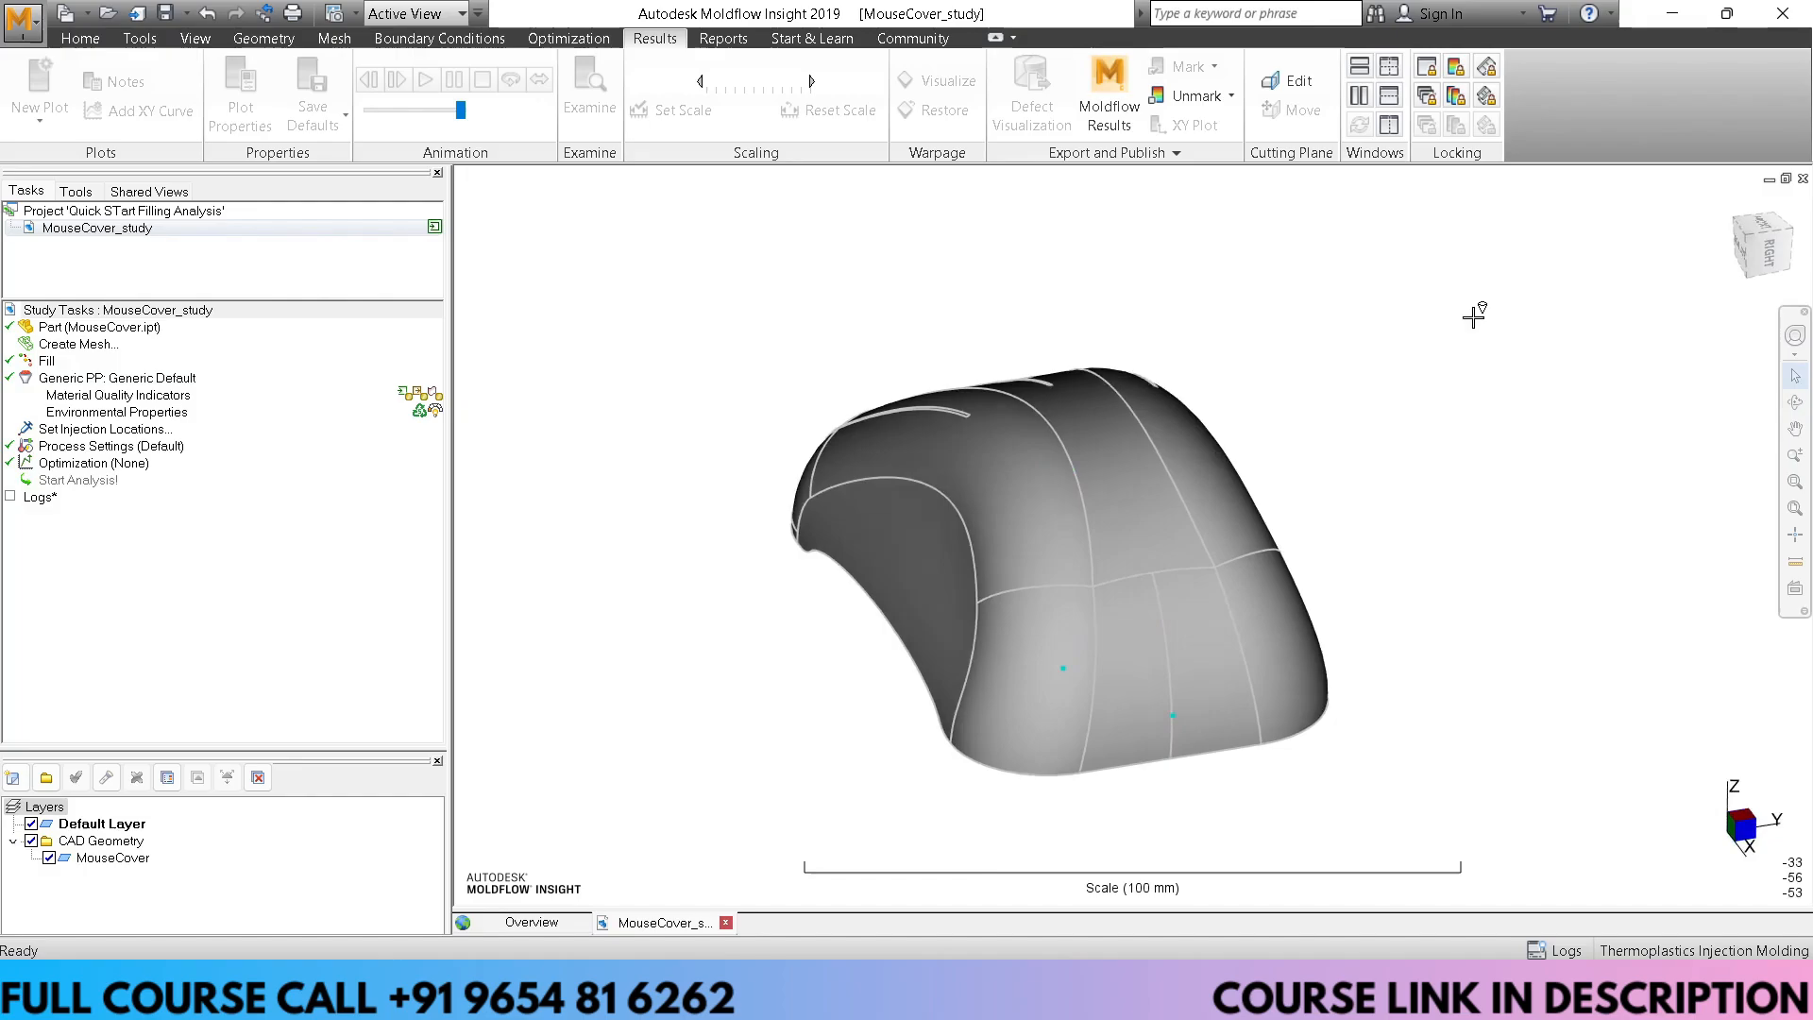
{"action": "left_click", "coordinate": [1769, 252]}
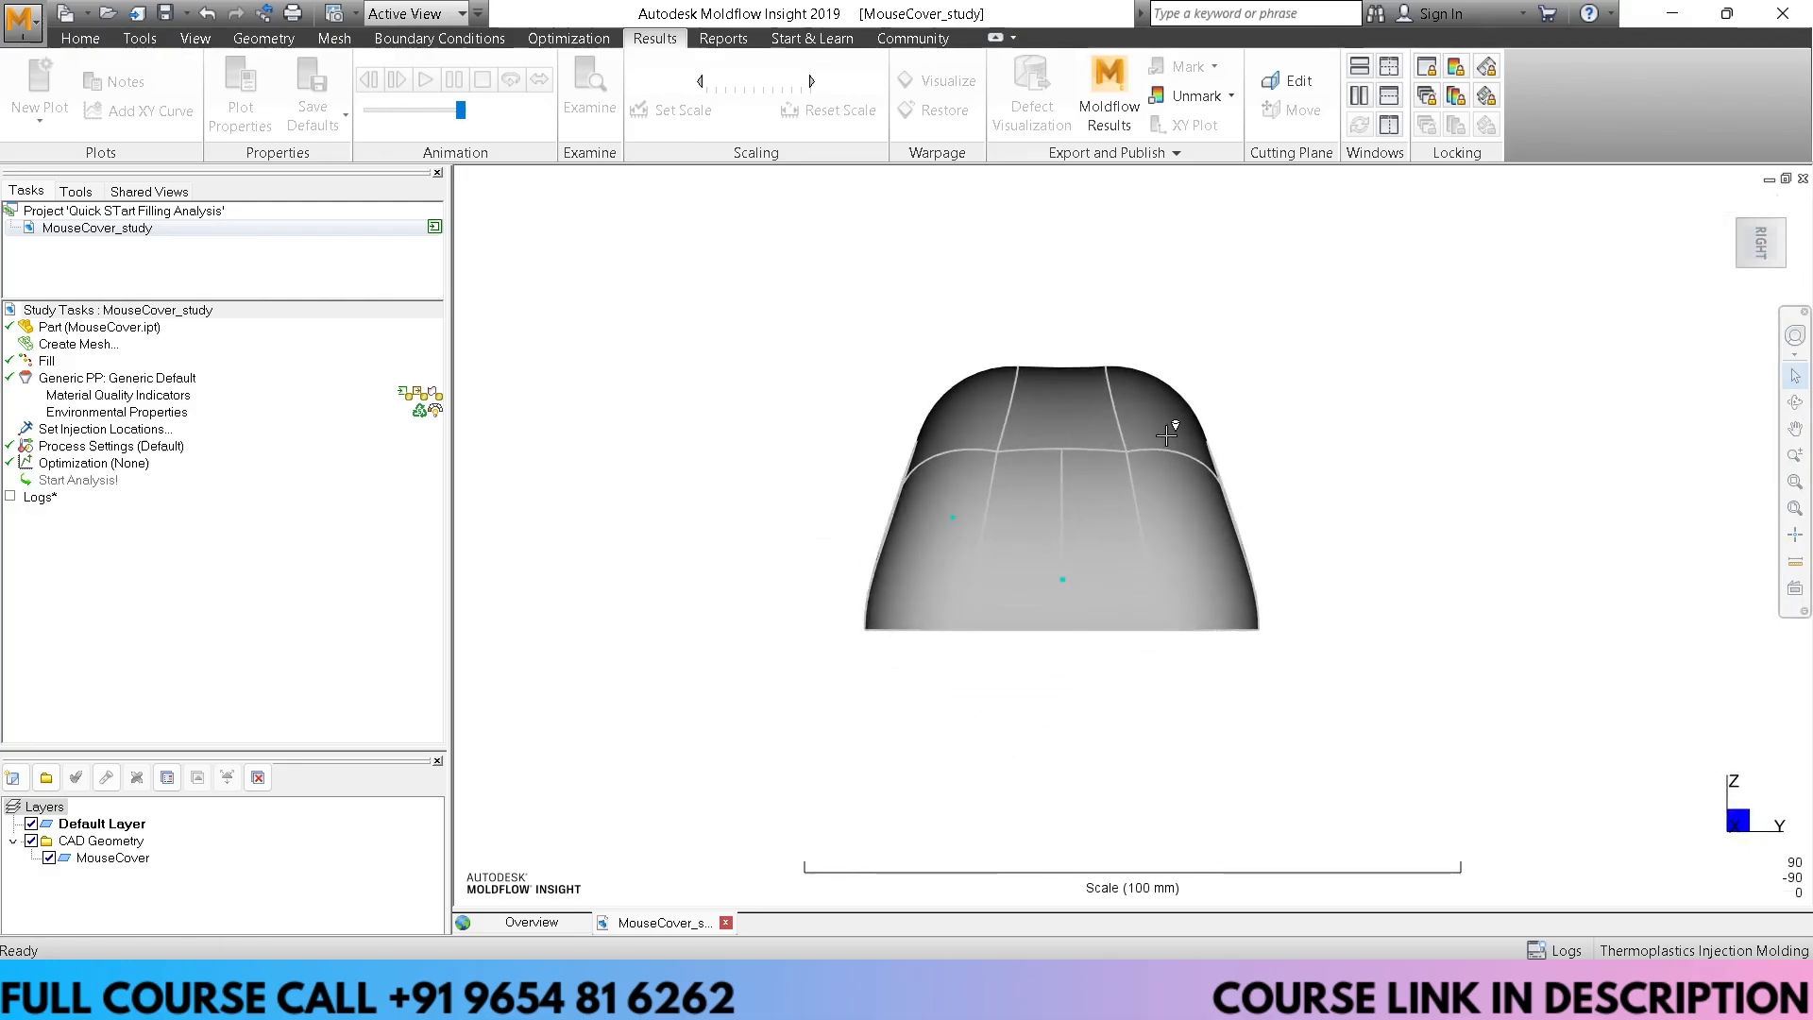
{"action": "left_click", "coordinate": [85, 40]}
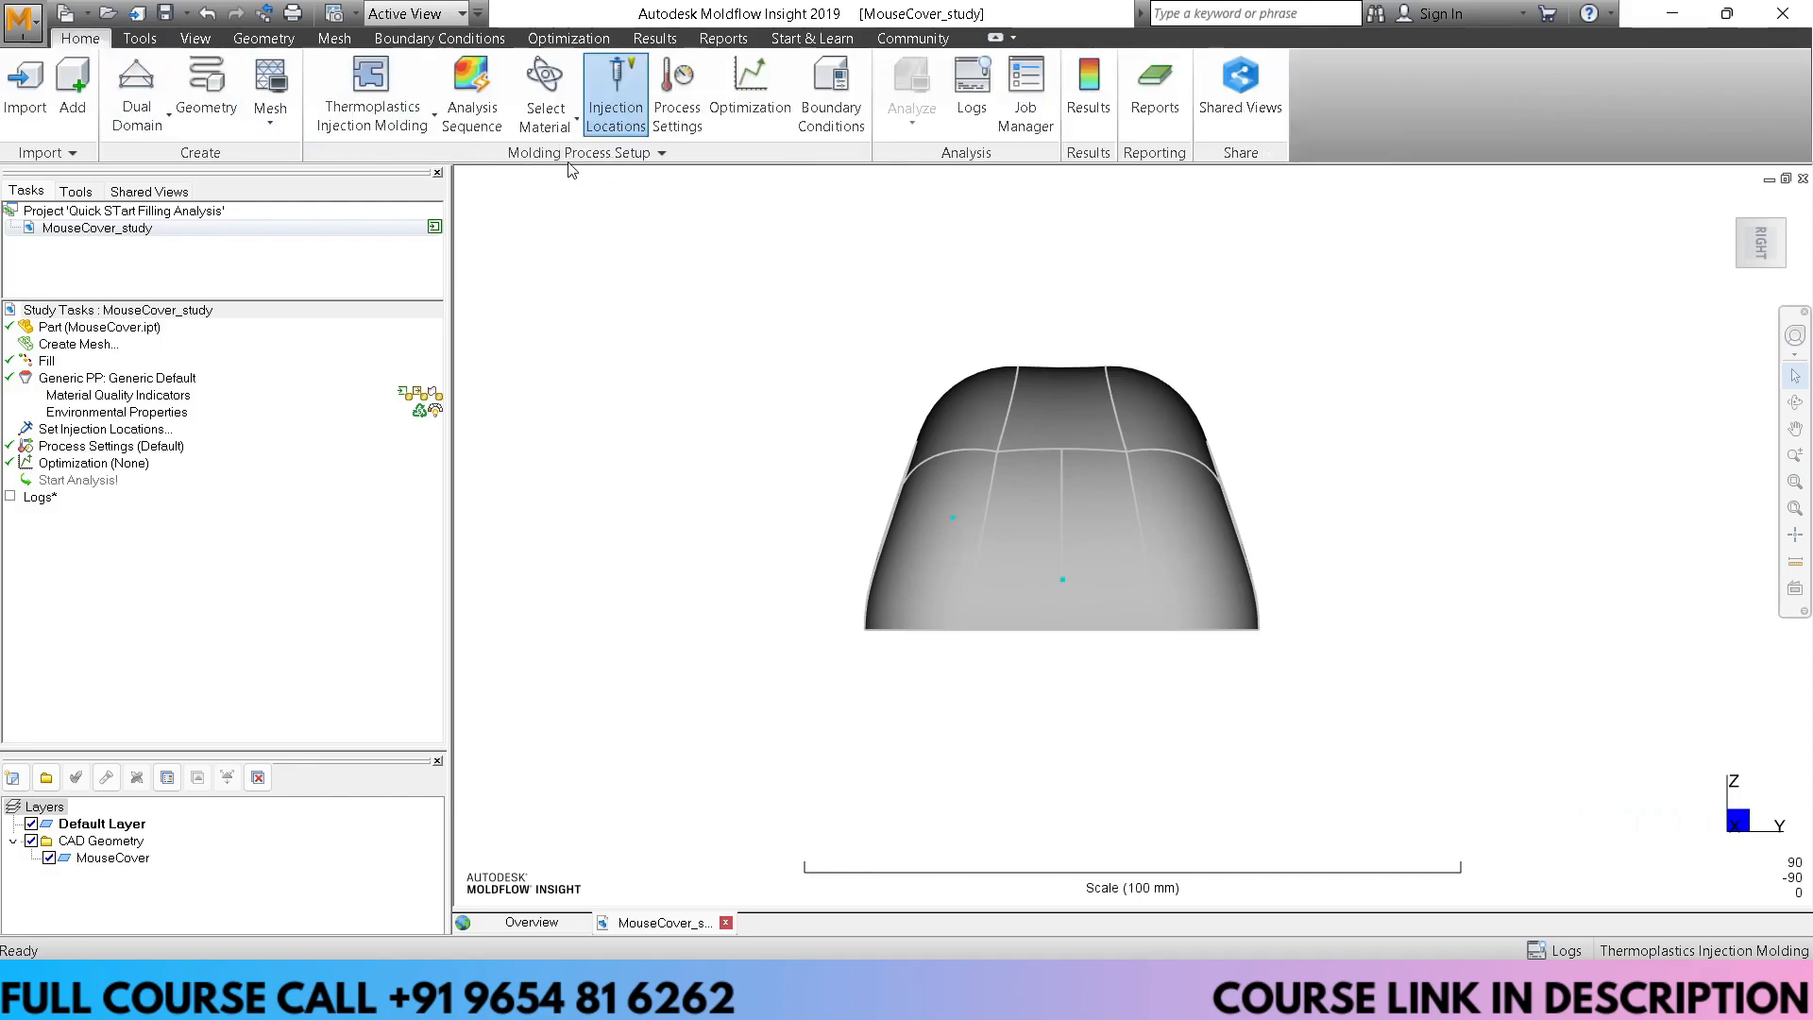
{"action": "left_click", "coordinate": [619, 108]}
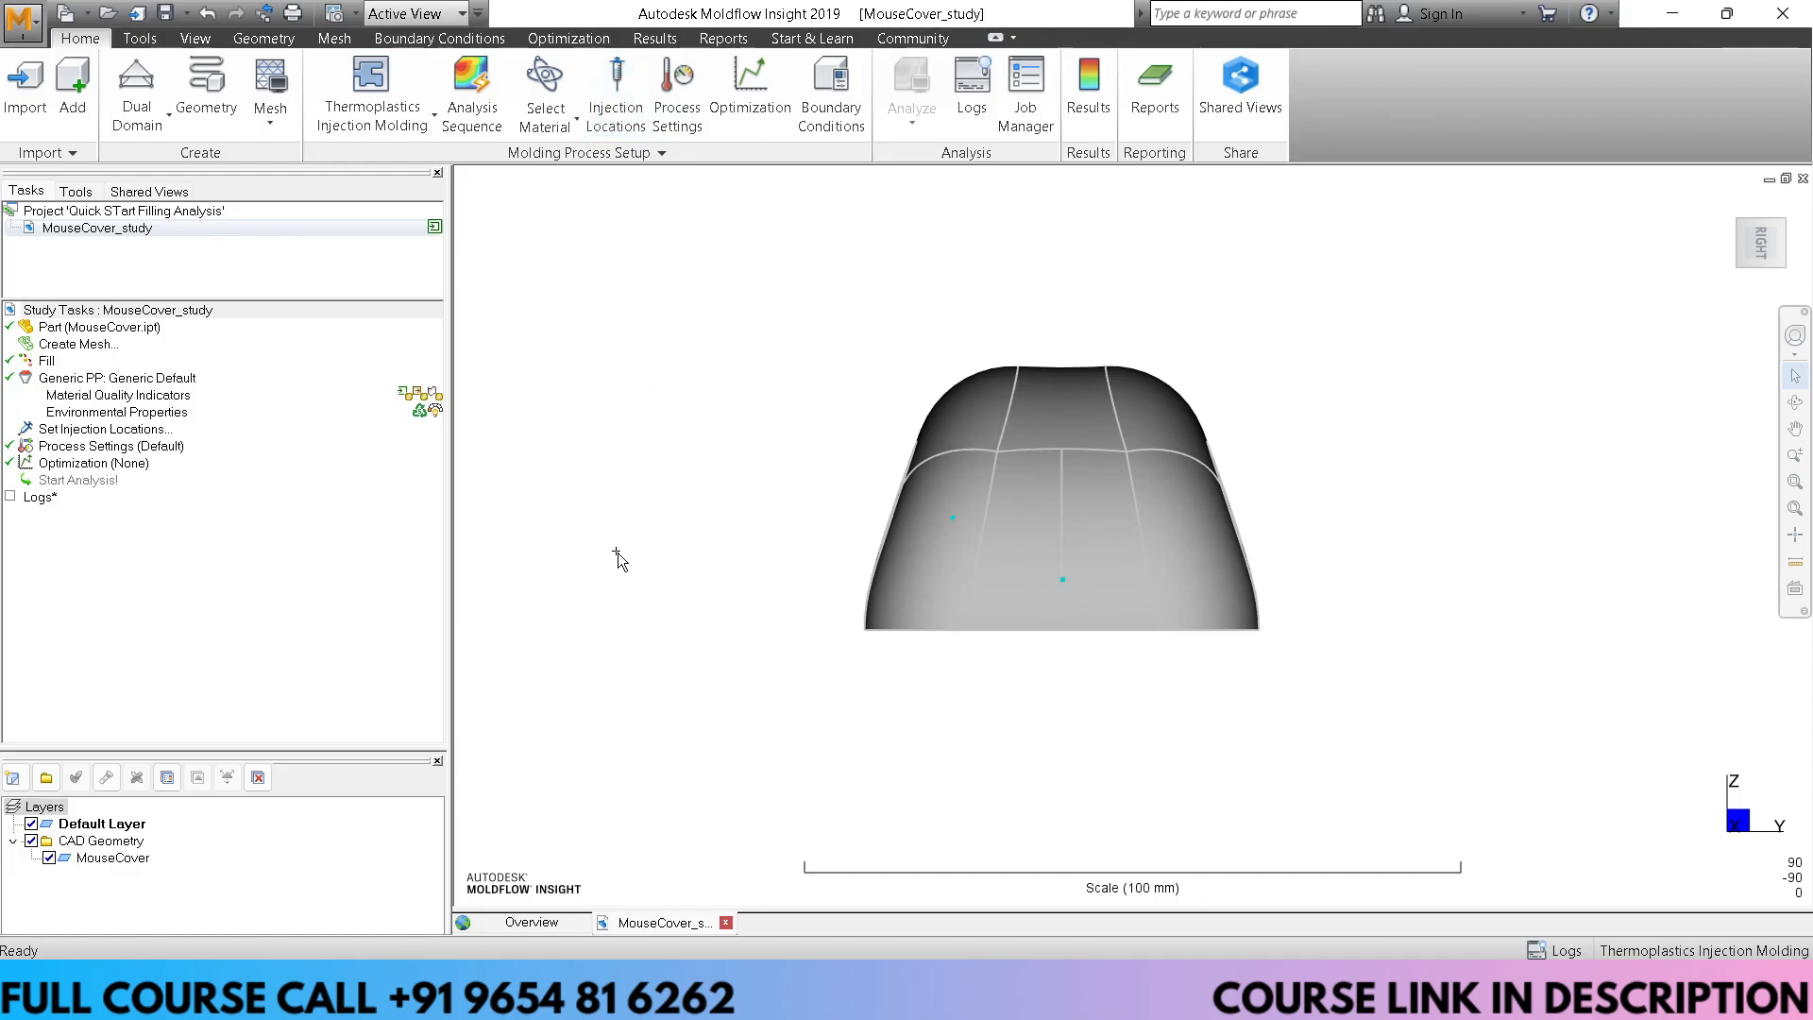
{"action": "left_click", "coordinate": [1065, 631]}
{"action": "left_click", "coordinate": [615, 111]}
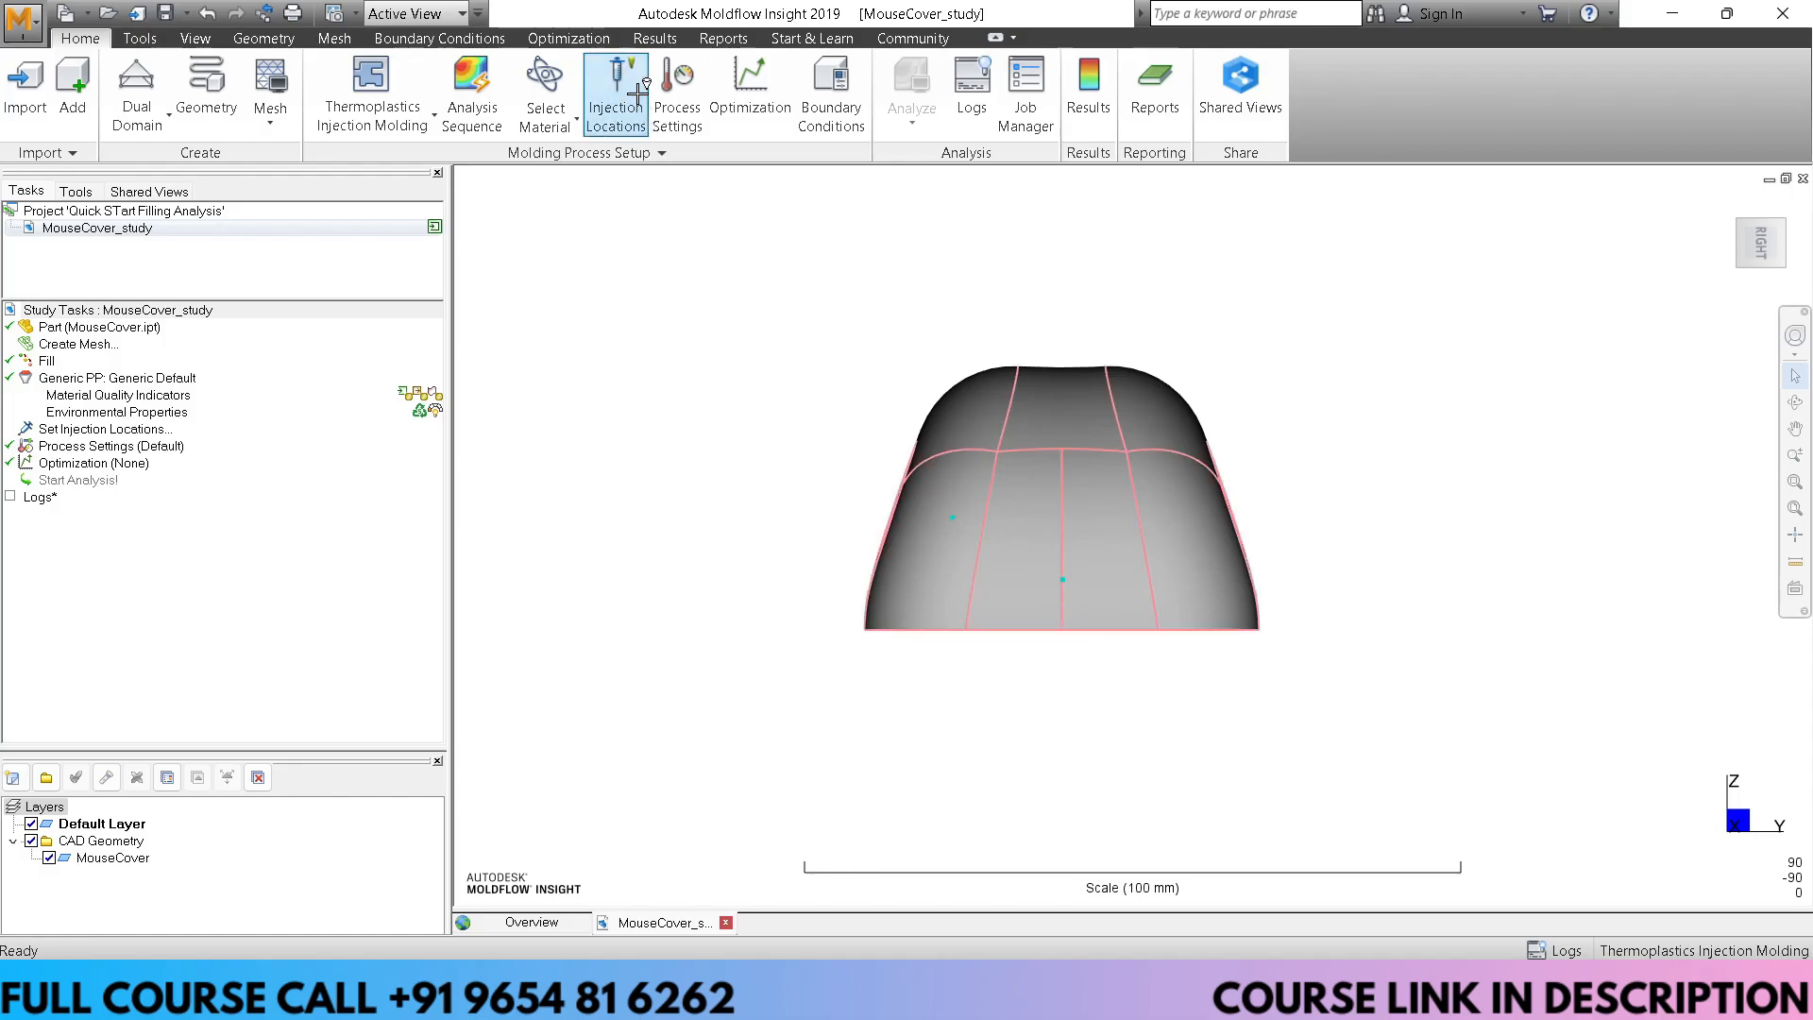
{"action": "left_click", "coordinate": [1062, 629]}
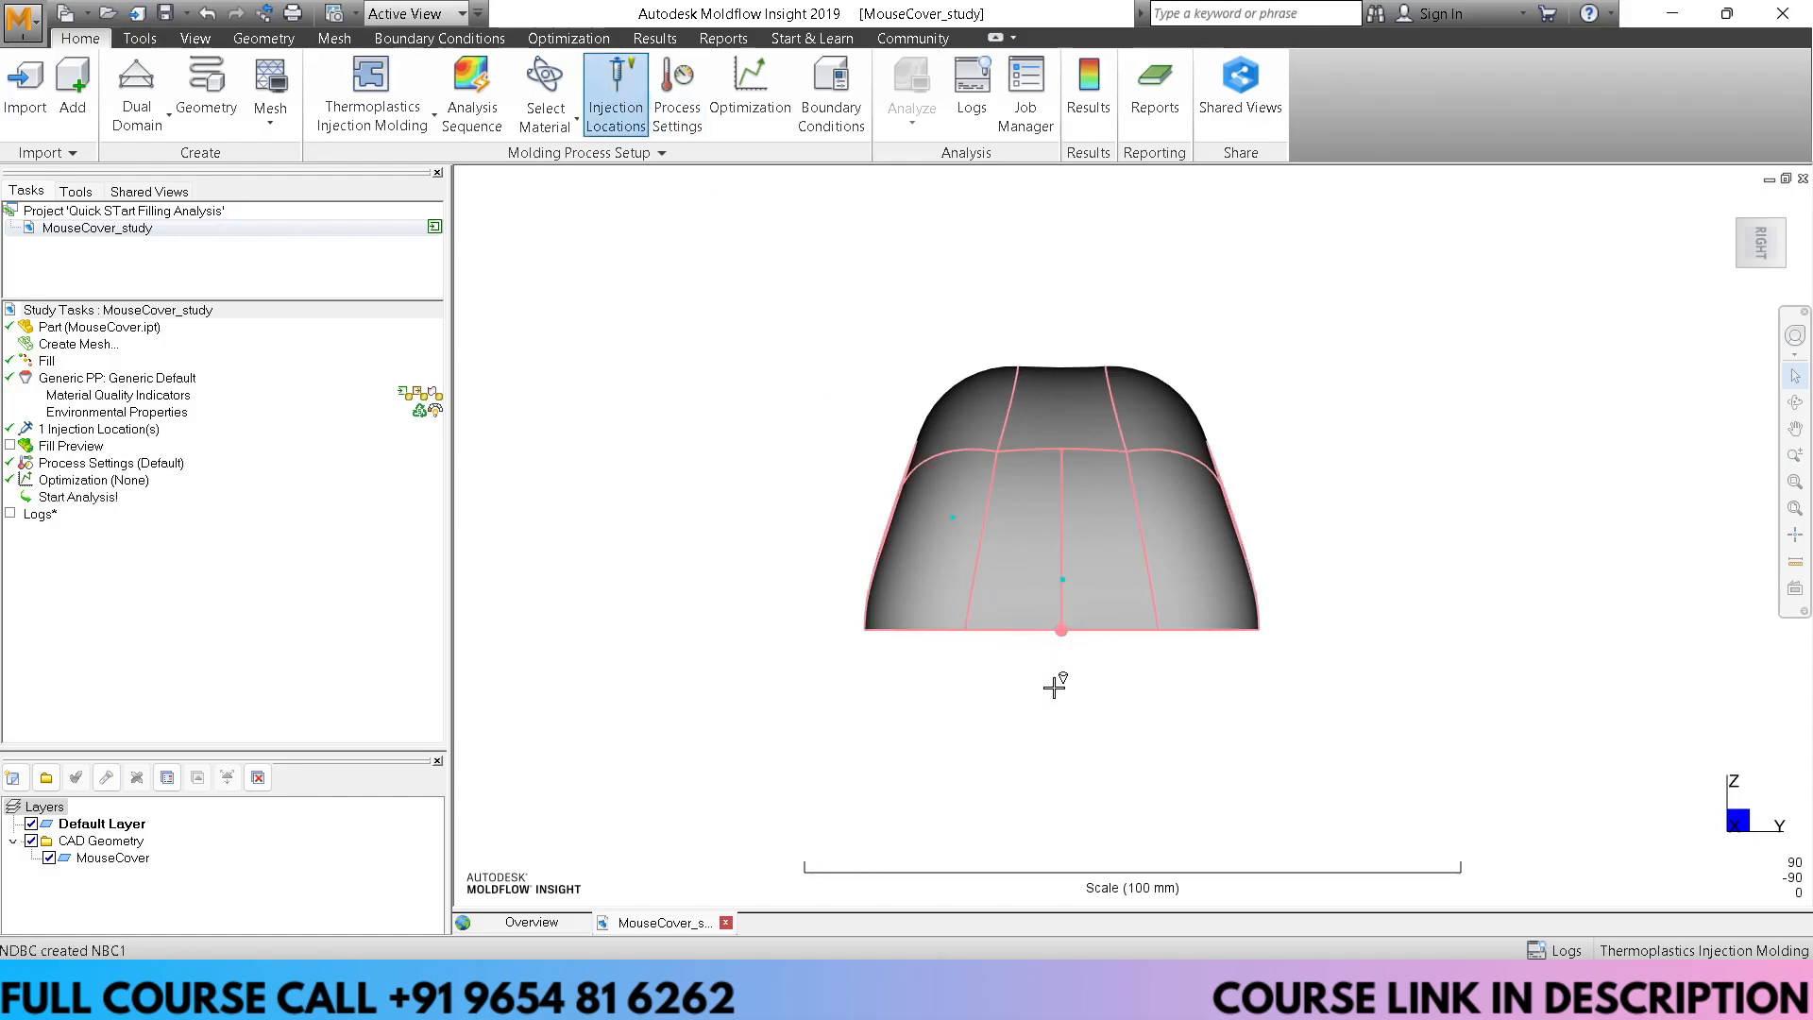
{"action": "mouse_move", "coordinate": [1020, 704]}
{"action": "middle_mouse_down"}
{"action": "mouse_move", "coordinate": [1061, 700]}
{"action": "mouse_move", "coordinate": [1253, 800]}
{"action": "middle_mouse_up"}
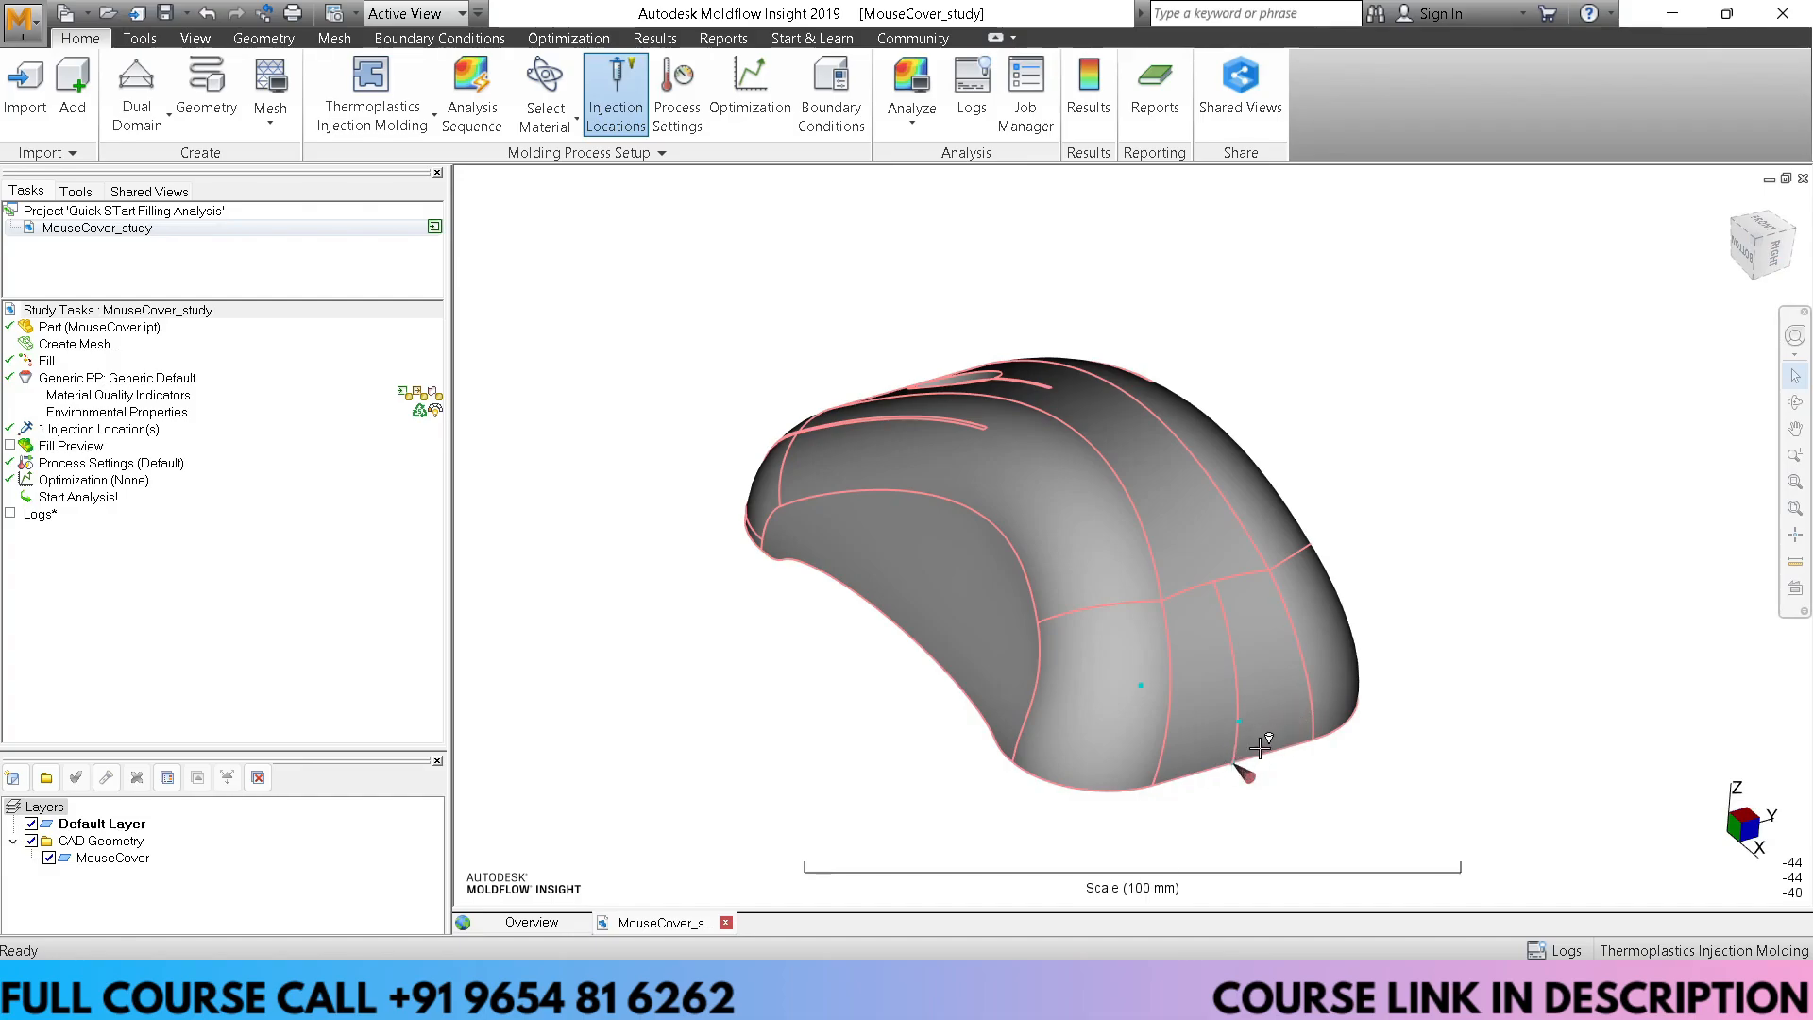
{"action": "right_click", "coordinate": [1443, 392]}
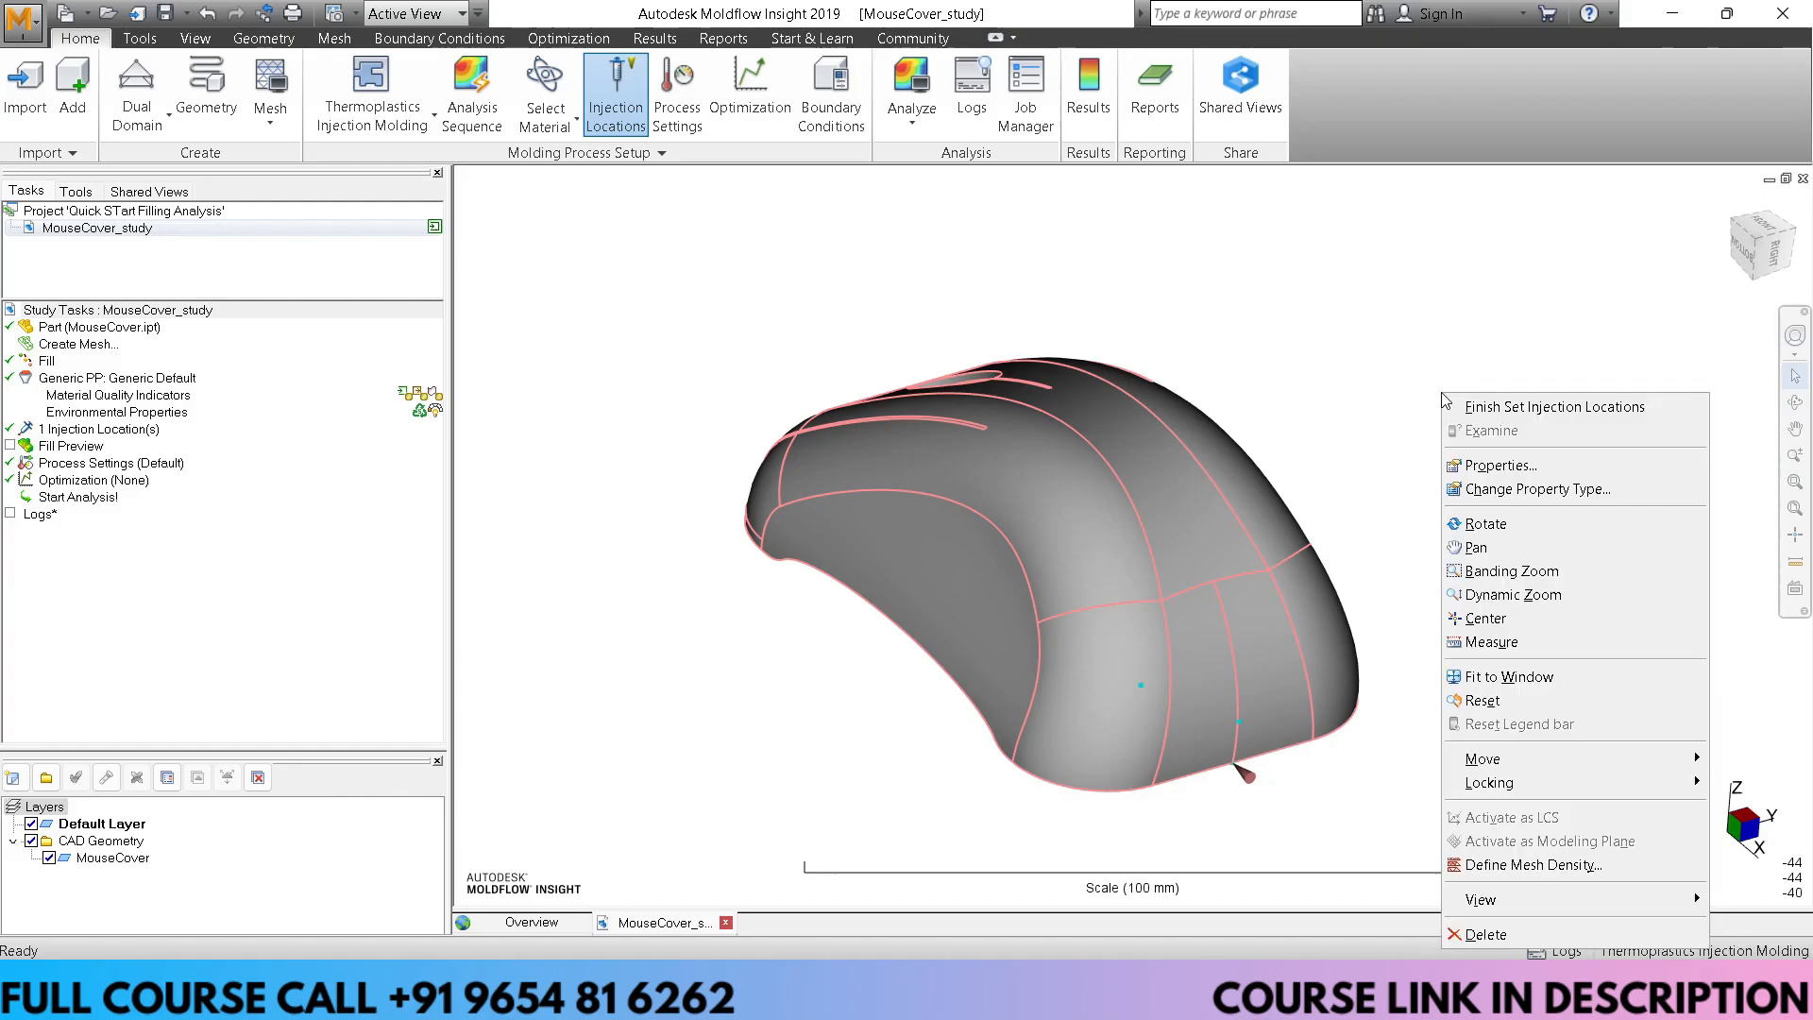
{"action": "left_click", "coordinate": [1509, 407]}
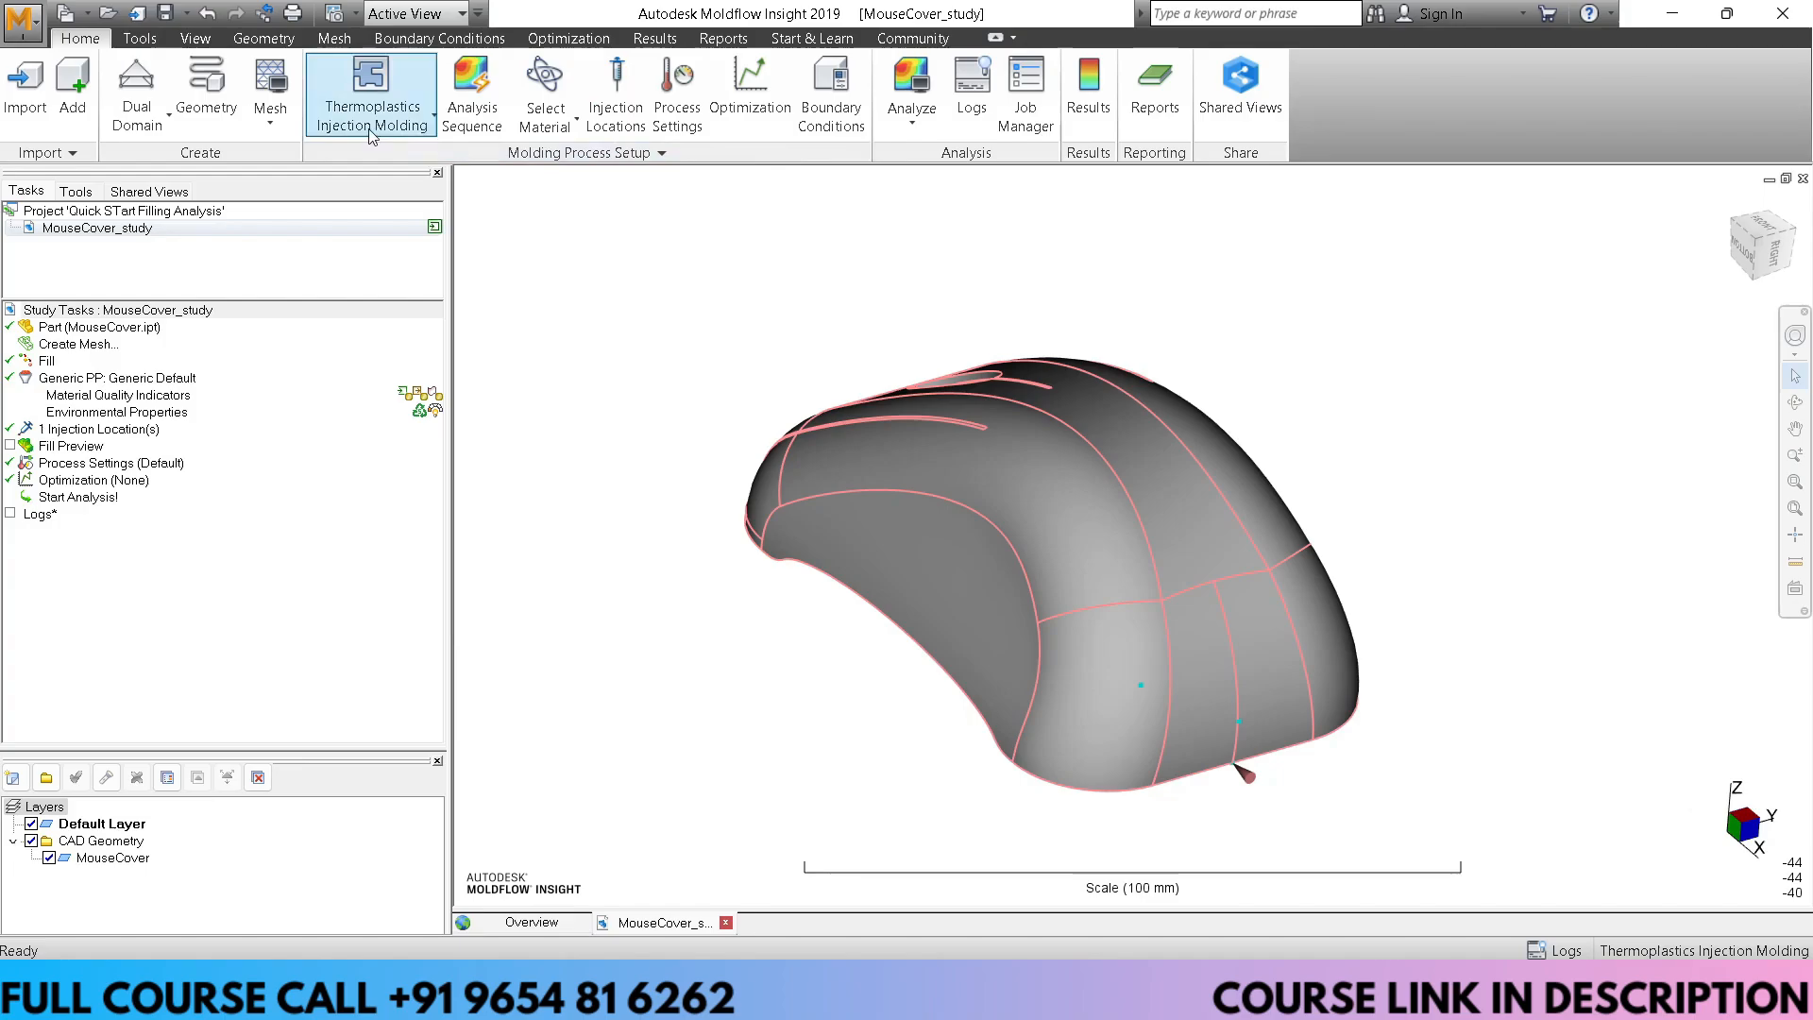
Choose Thermoplastics Injection Molding as the molding process and review the available analysis sequences
{"action": "left_click", "coordinate": [382, 108]}
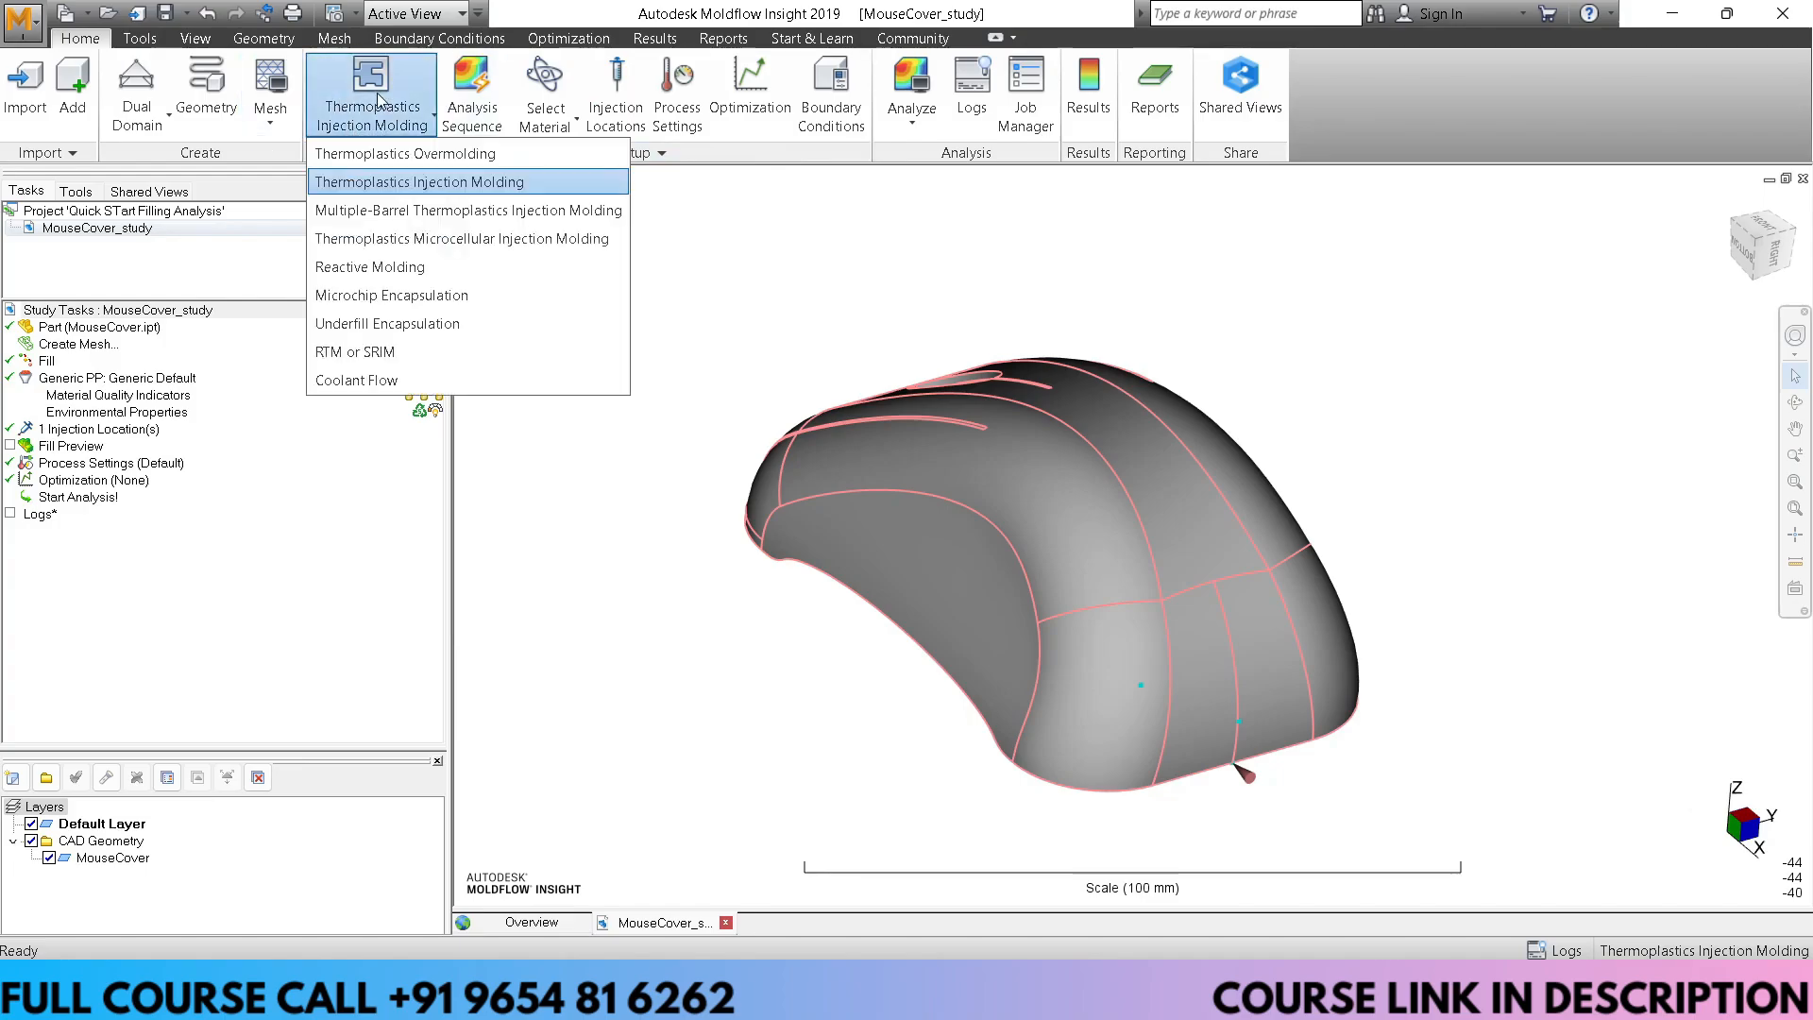
{"action": "left_click", "coordinate": [474, 183]}
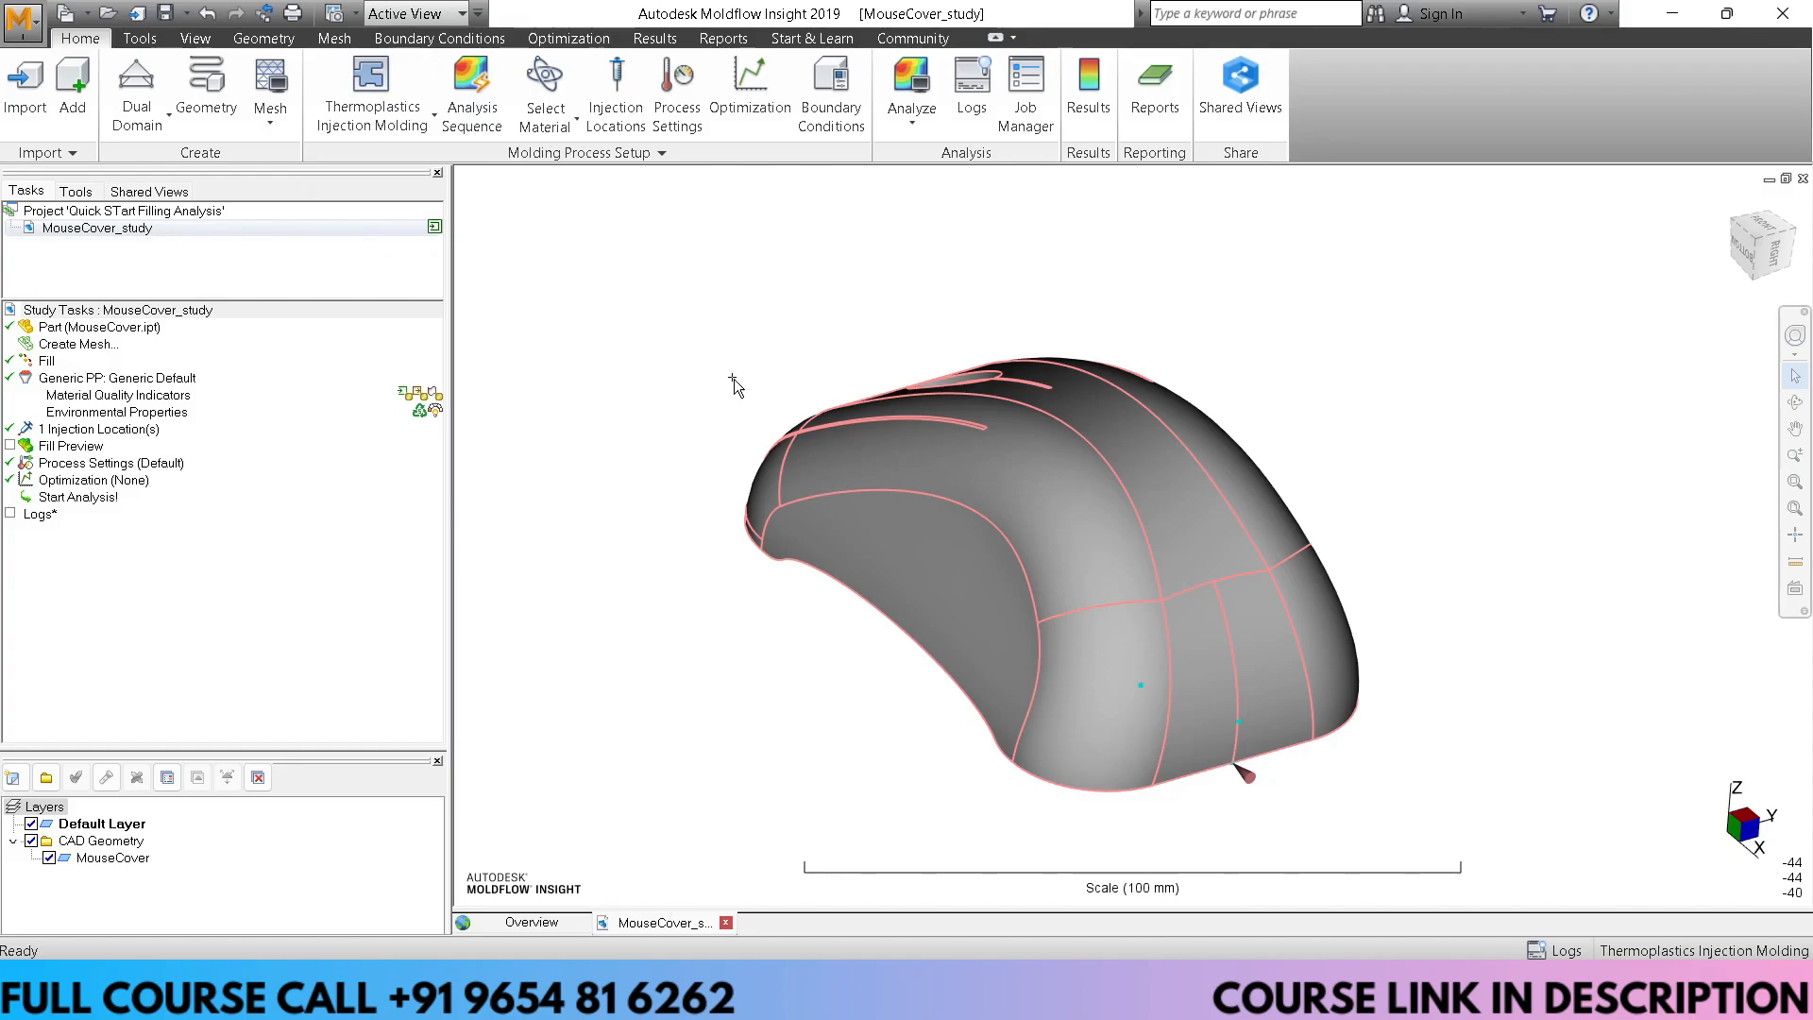
{"action": "left_click", "coordinate": [437, 120]}
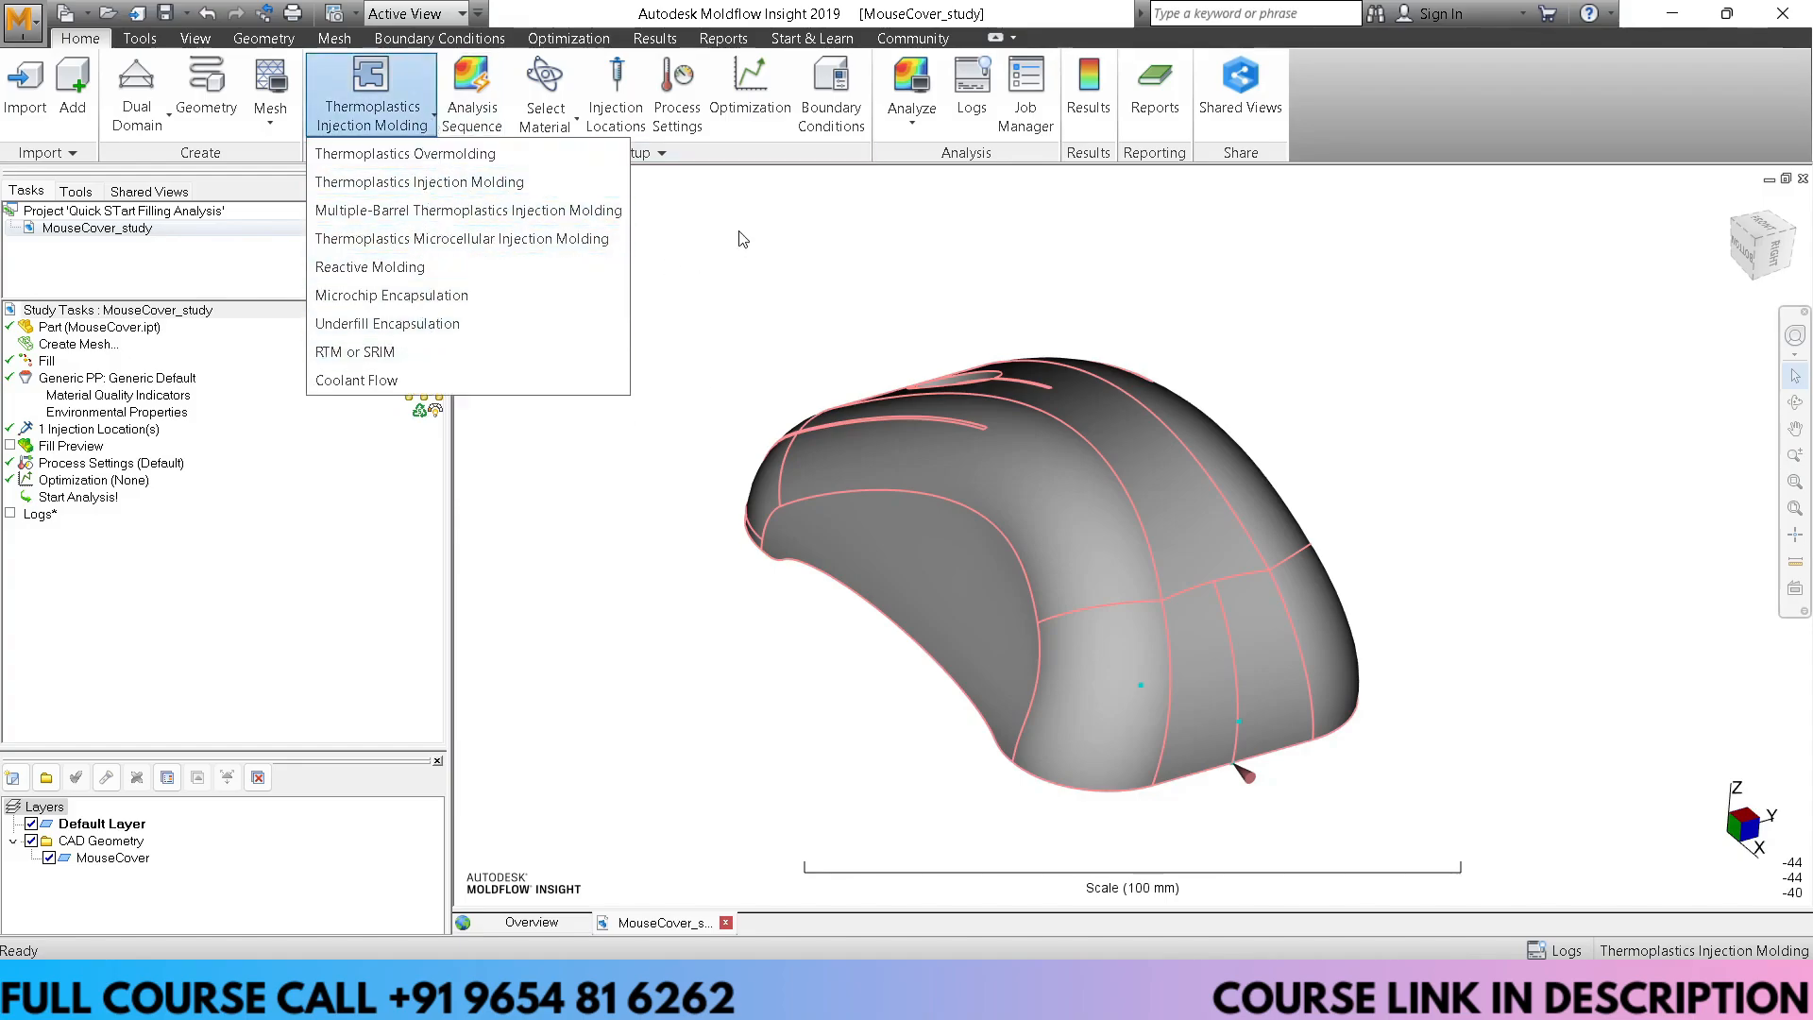
{"action": "left_click", "coordinate": [482, 185]}
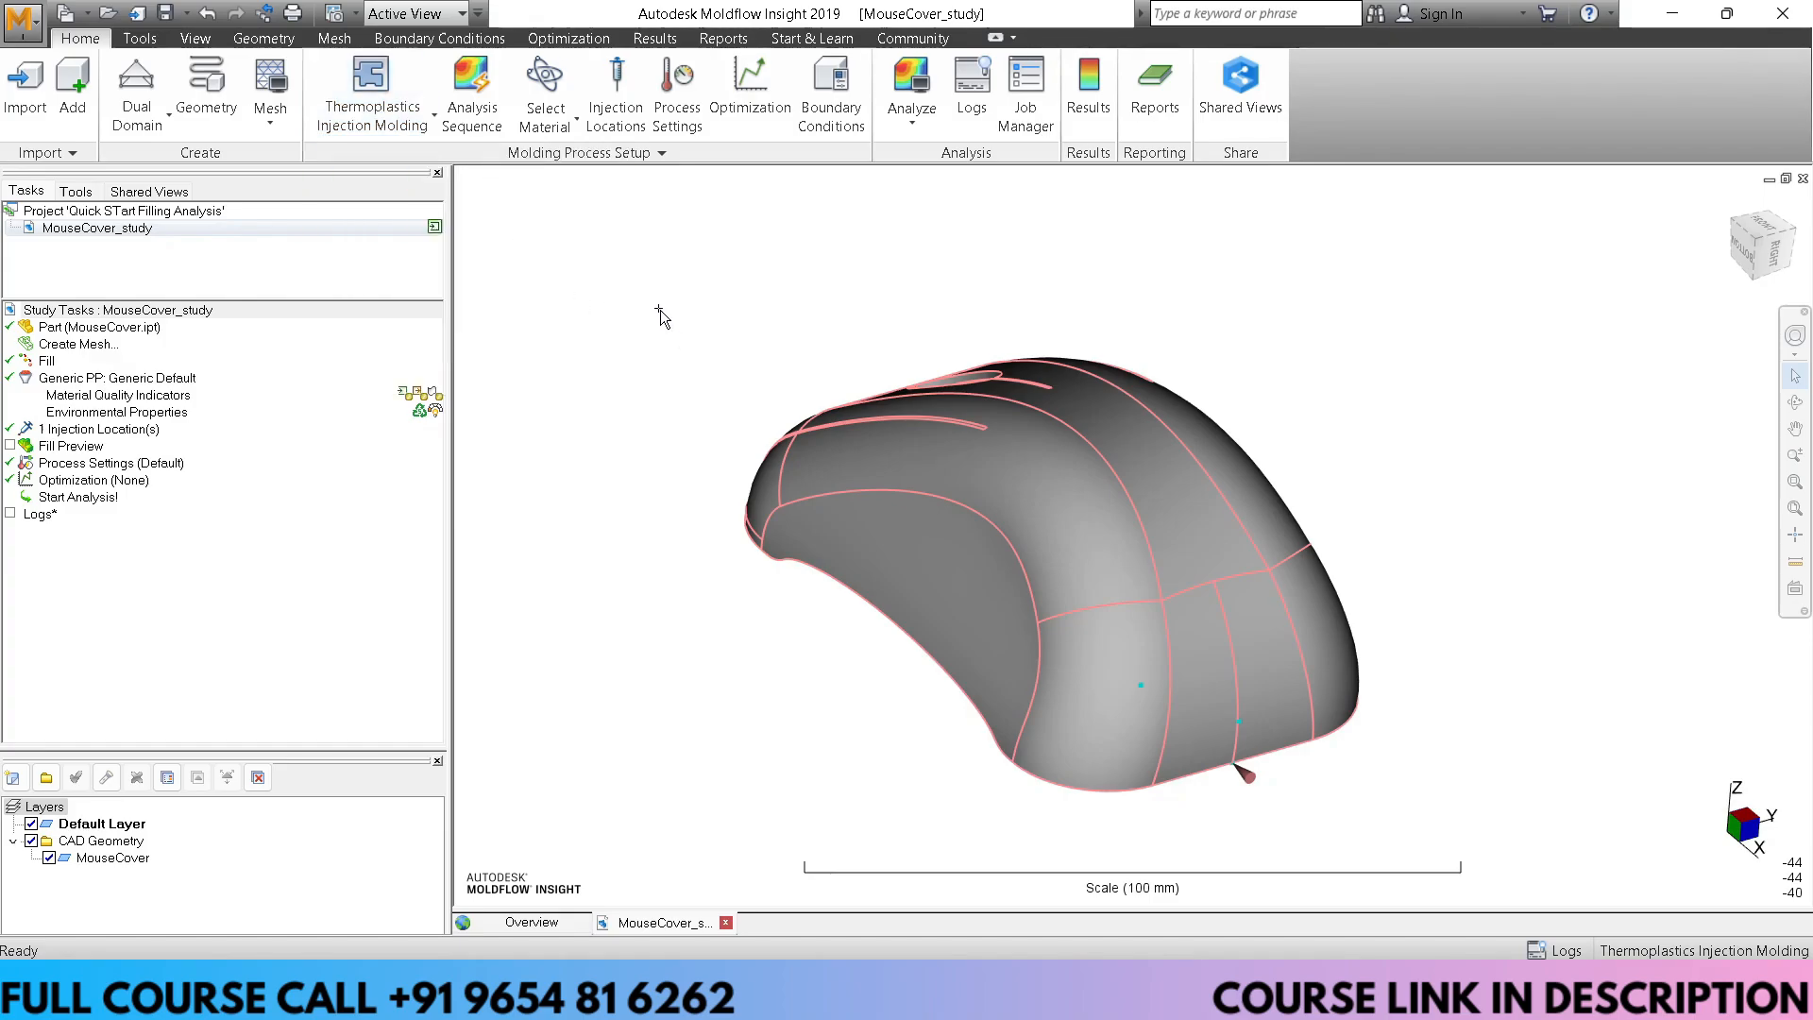
{"action": "left_click", "coordinate": [483, 85]}
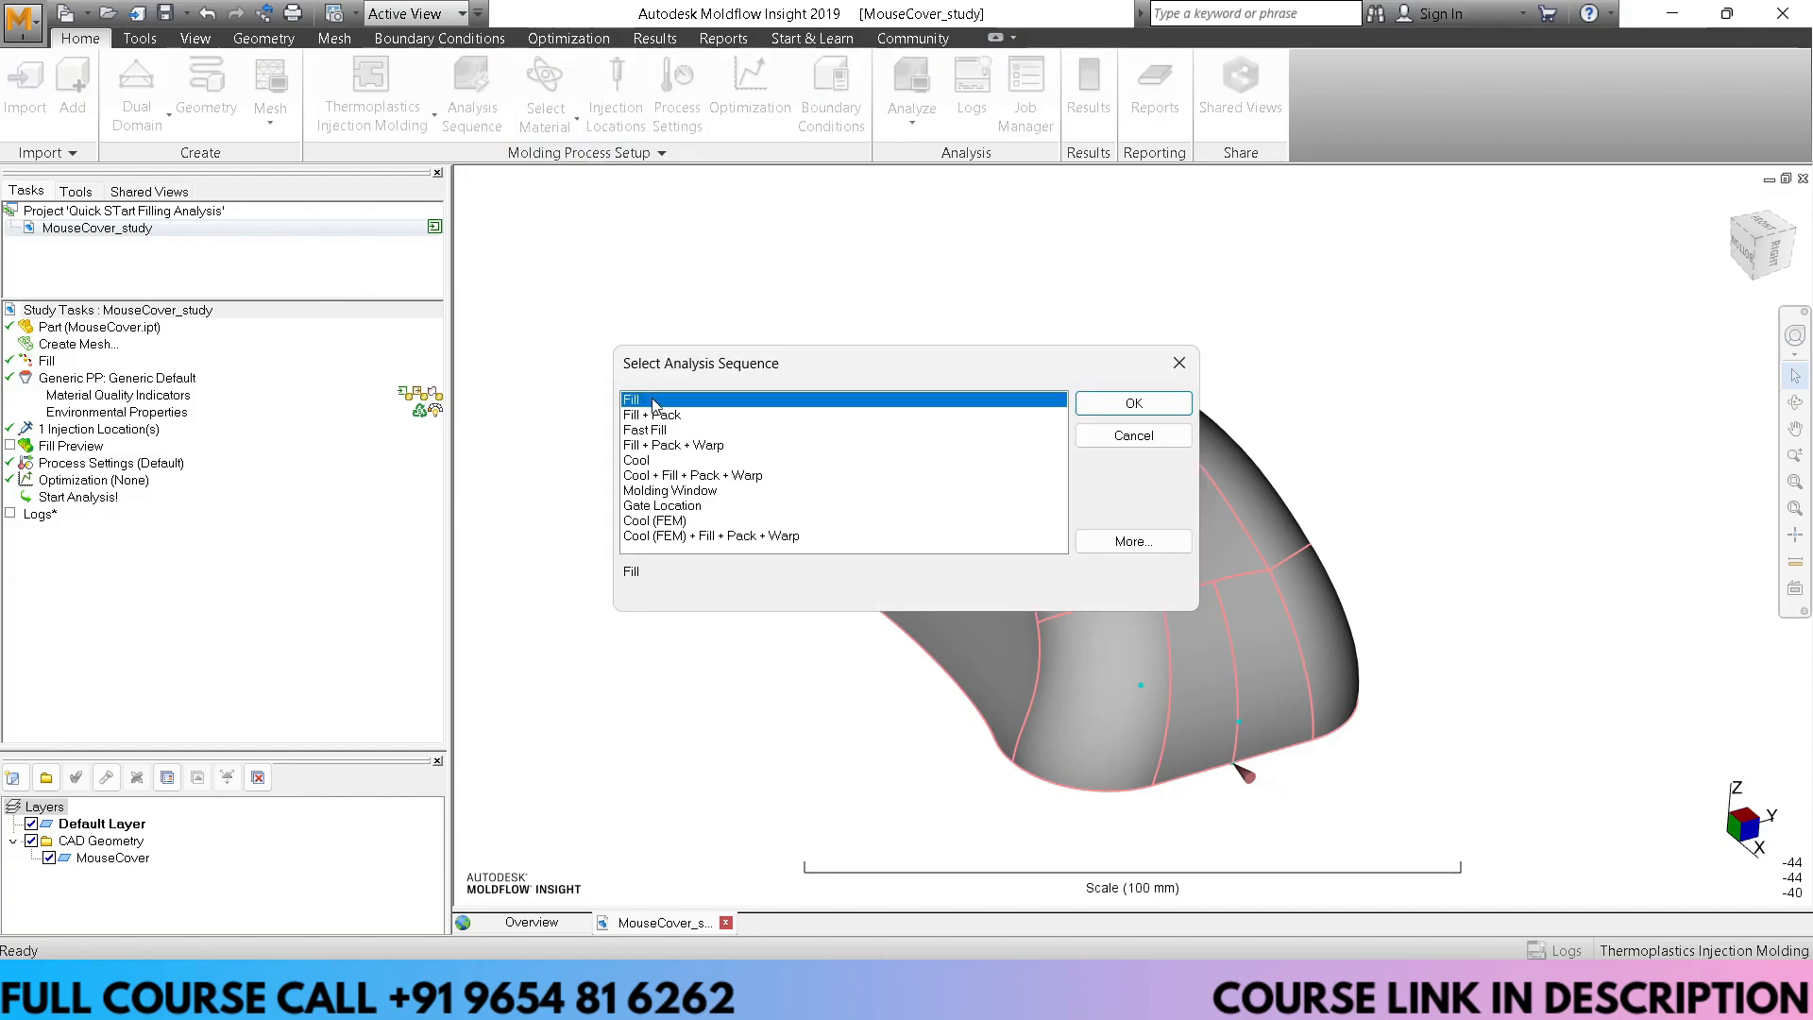
{"action": "left_click", "coordinate": [1134, 439]}
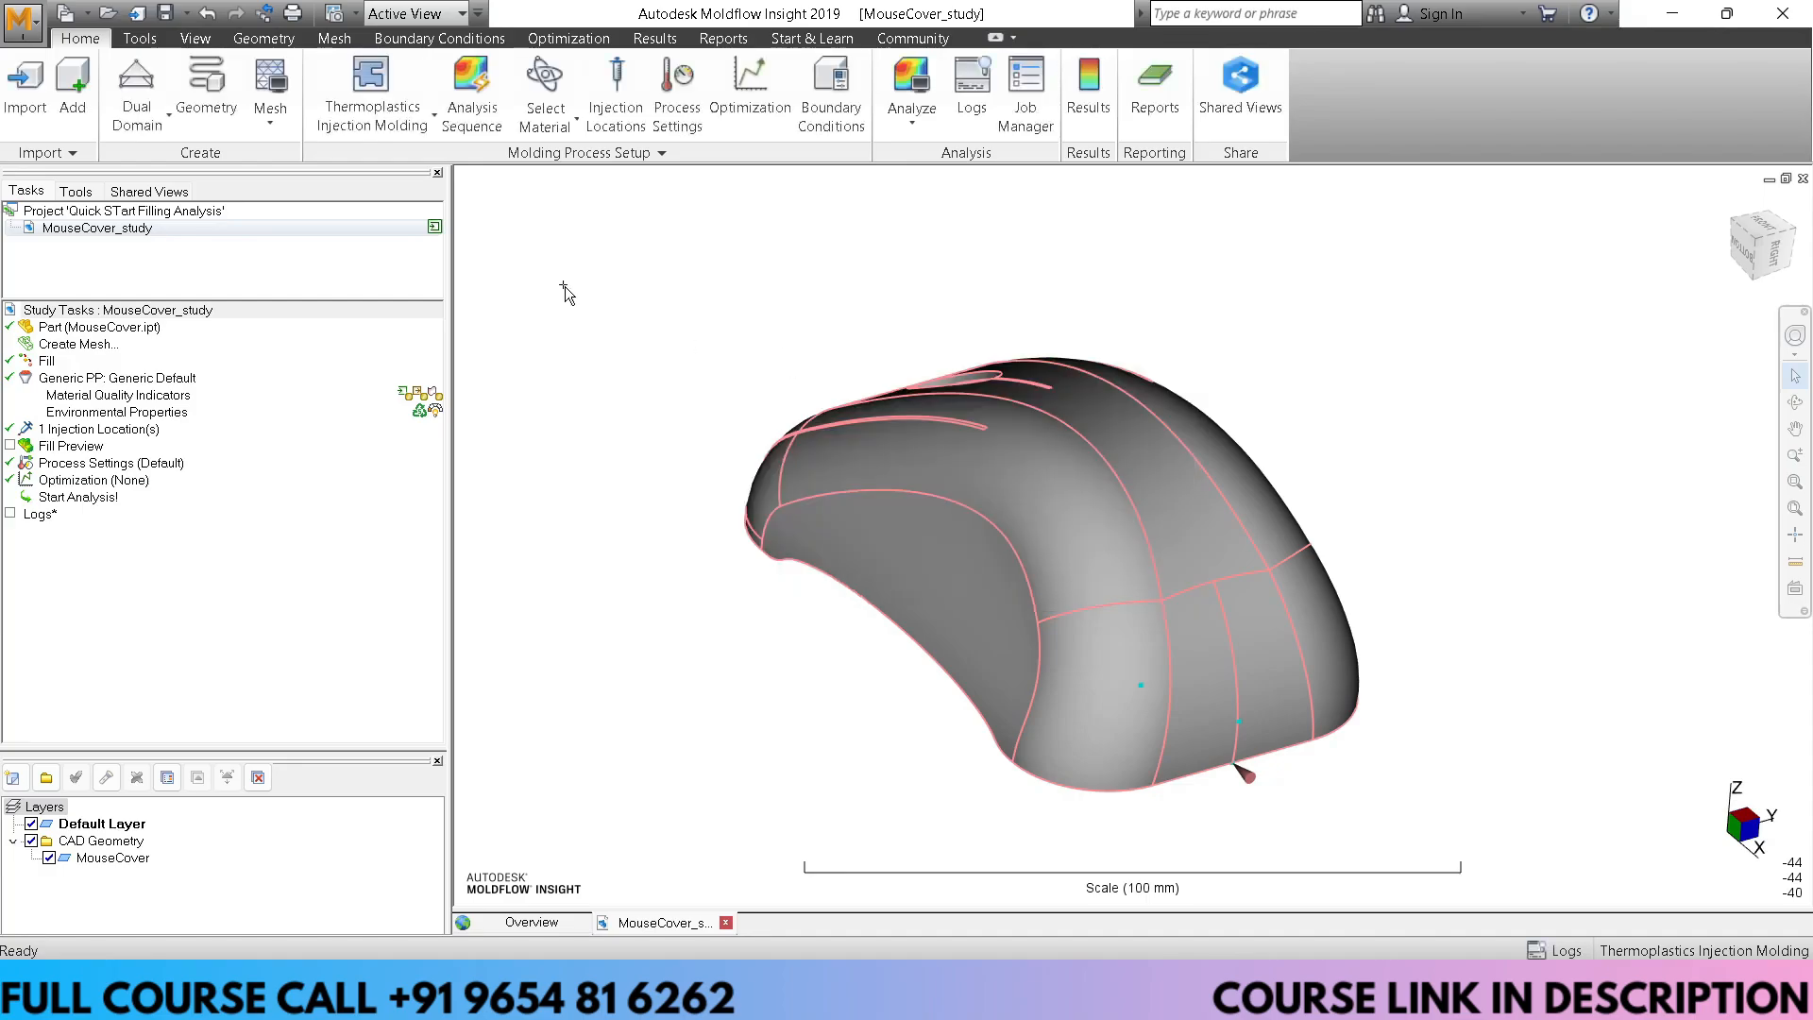
Assign the specific material Training ABS 01 Unfilled VI(240)0053 from the manufacturer Training Materials to the study
{"action": "left_click", "coordinate": [531, 87]}
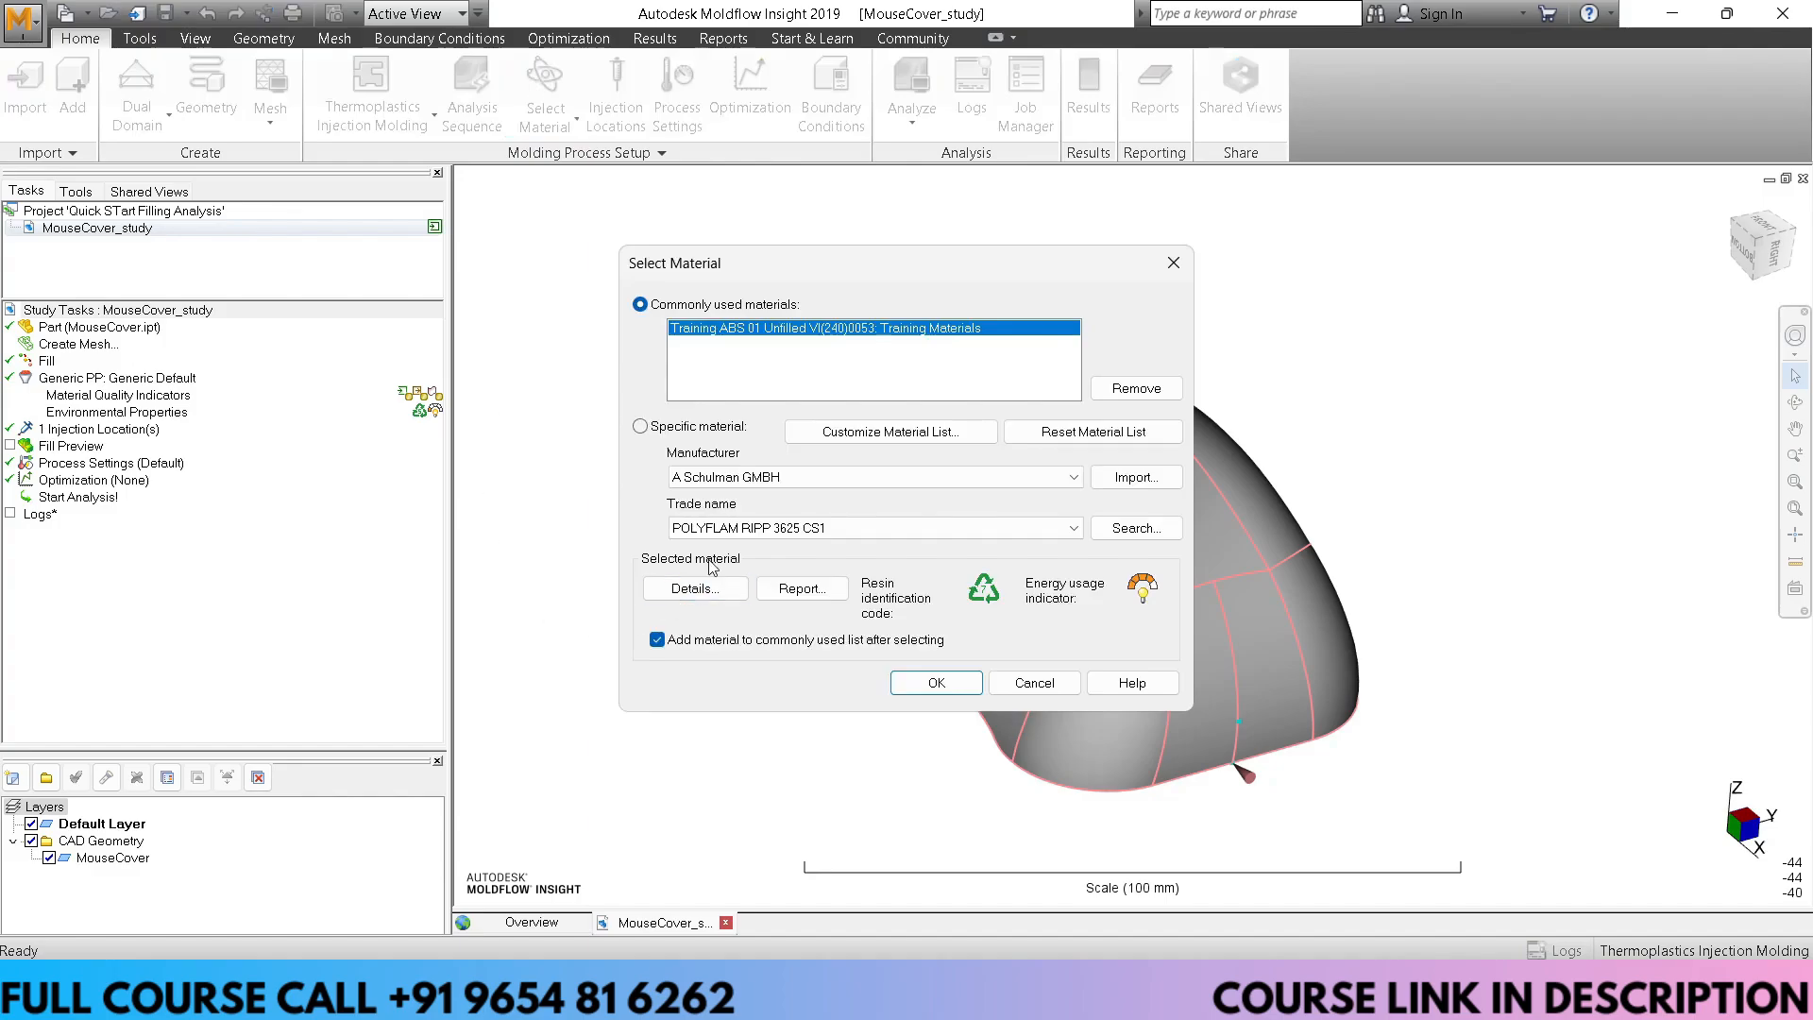
{"action": "left_click", "coordinate": [756, 477]}
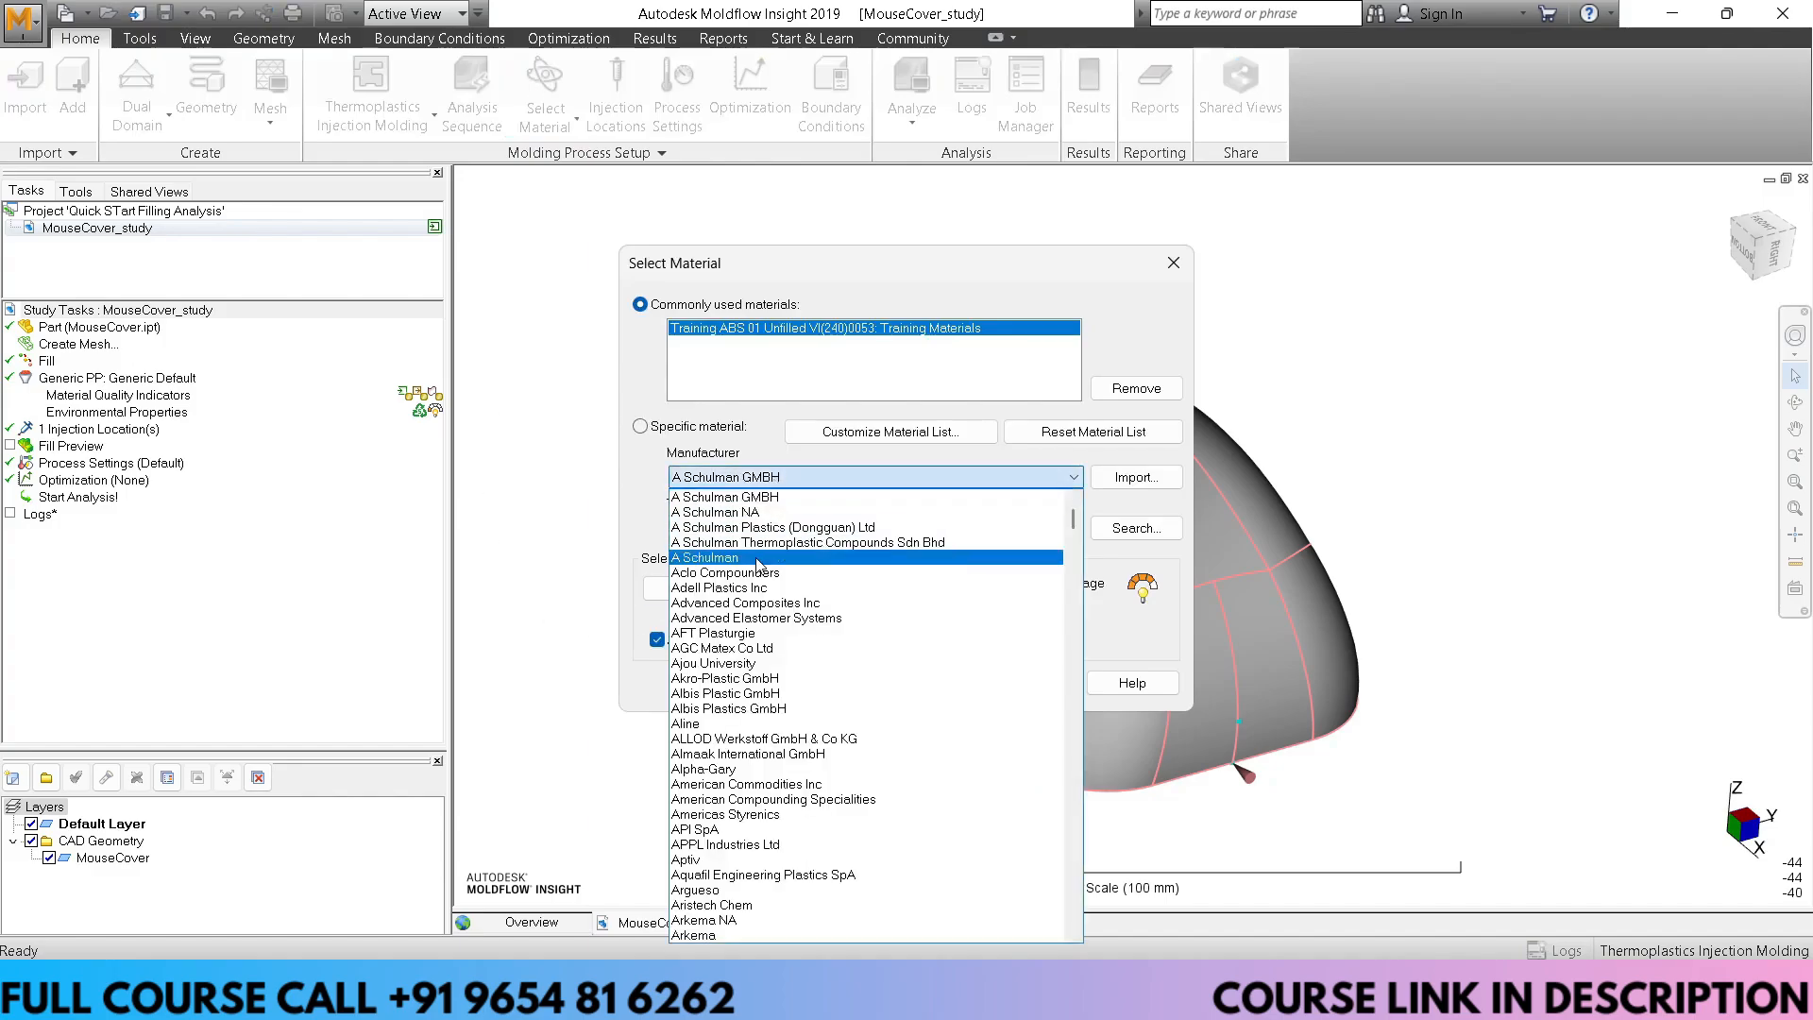
{"action": "key", "text": "r"}
{"action": "key", "text": "t"}
{"action": "scroll", "coordinate": [816, 723], "scroll_direction": "down", "scroll_amount": 19}
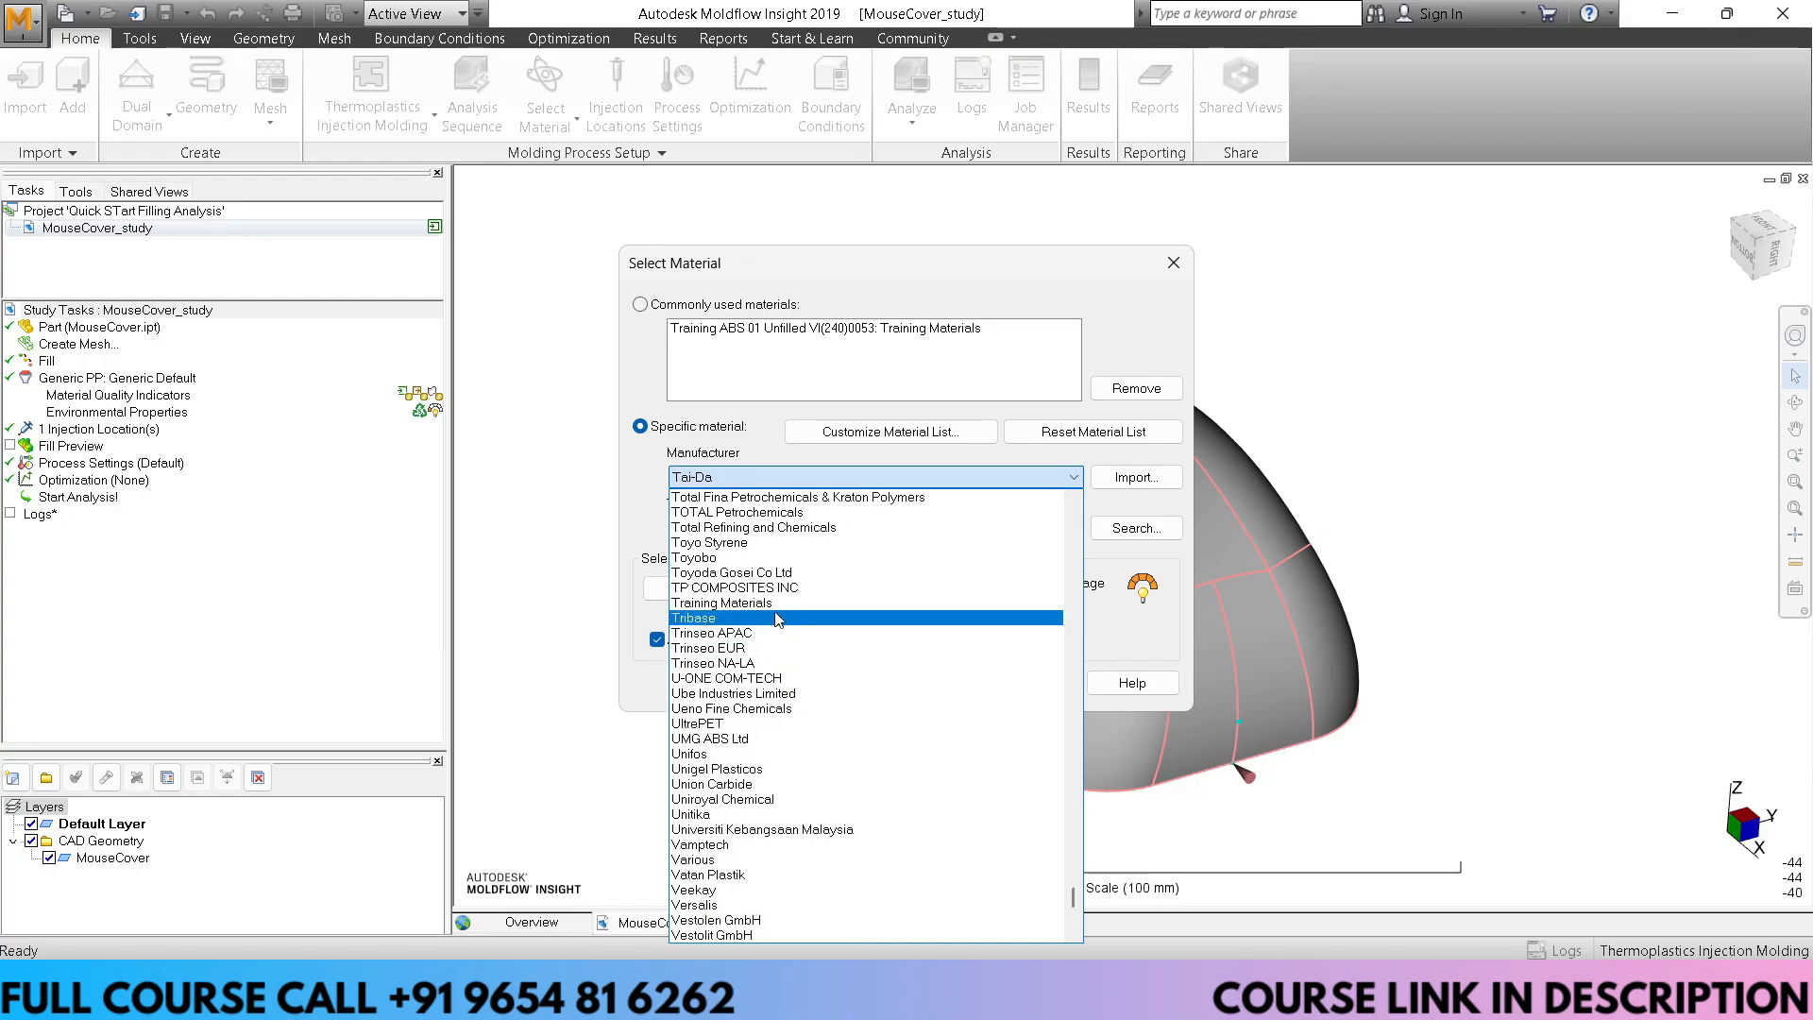
{"action": "left_click", "coordinate": [762, 604]}
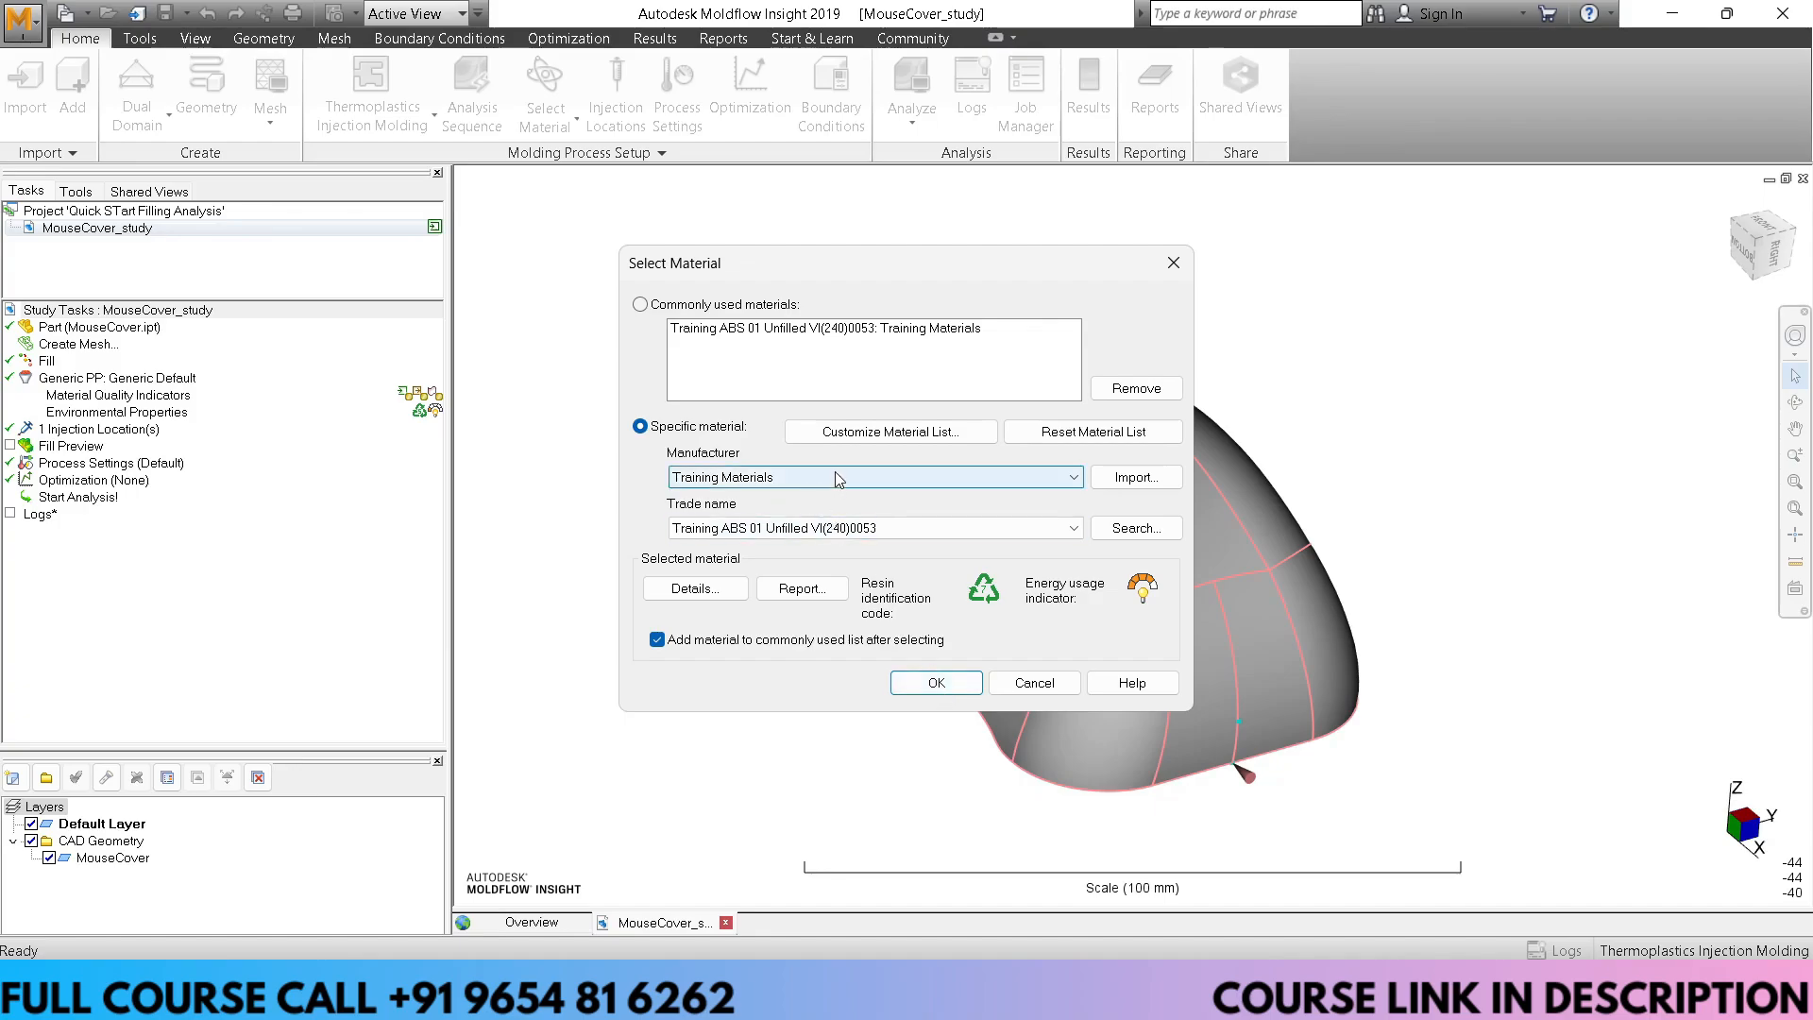
{"action": "left_click", "coordinate": [936, 683]}
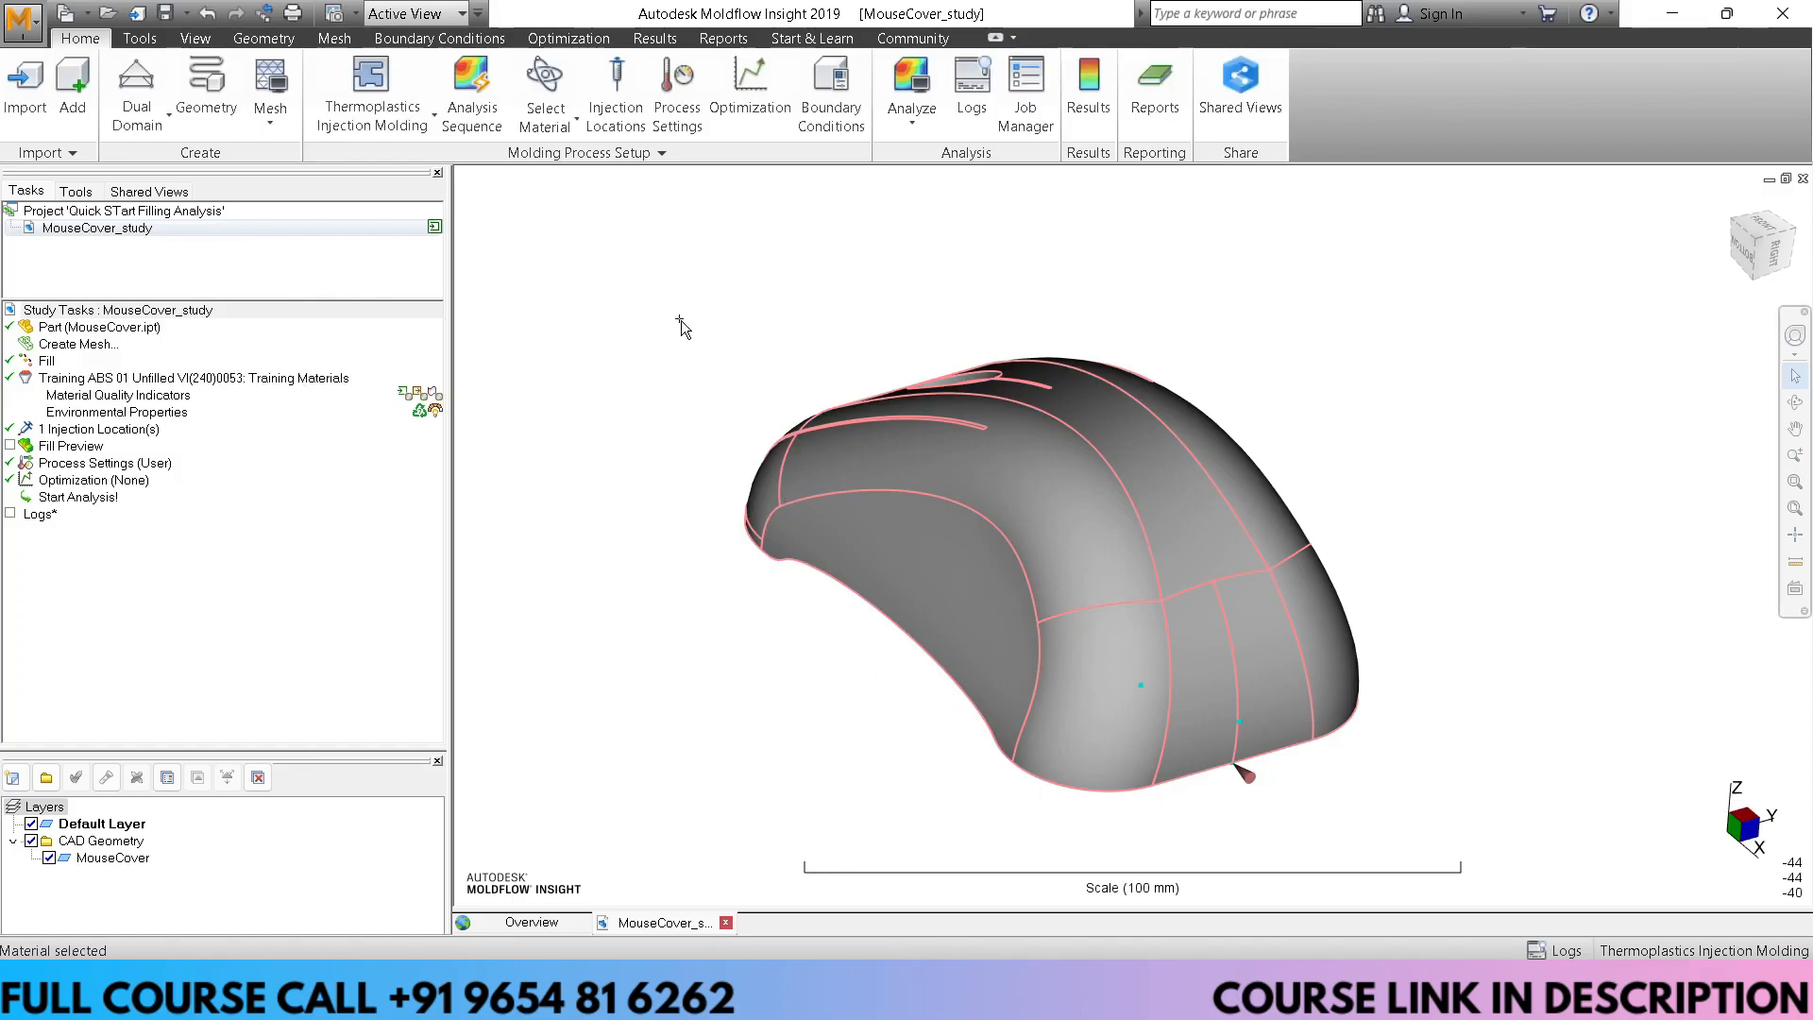
Review the fill process settings, including the advanced options and solver parameters, without applying changes
{"action": "left_click", "coordinate": [678, 97]}
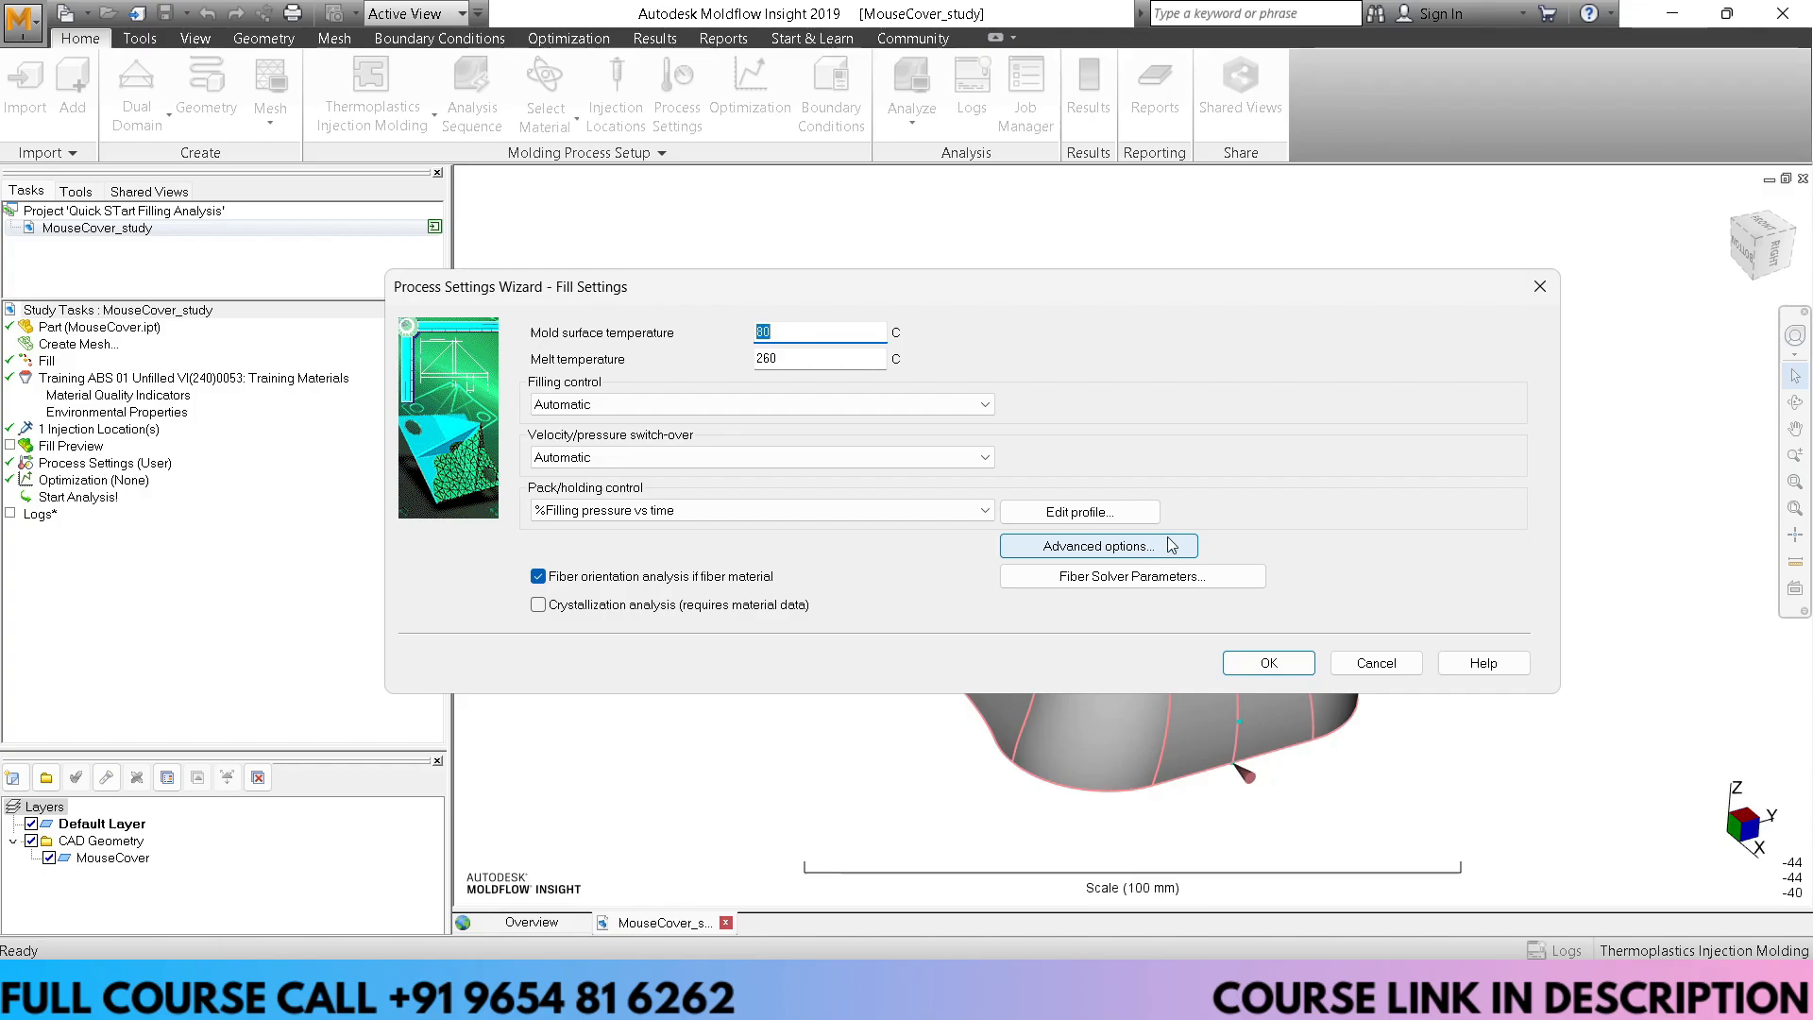
{"action": "left_click", "coordinate": [1079, 550]}
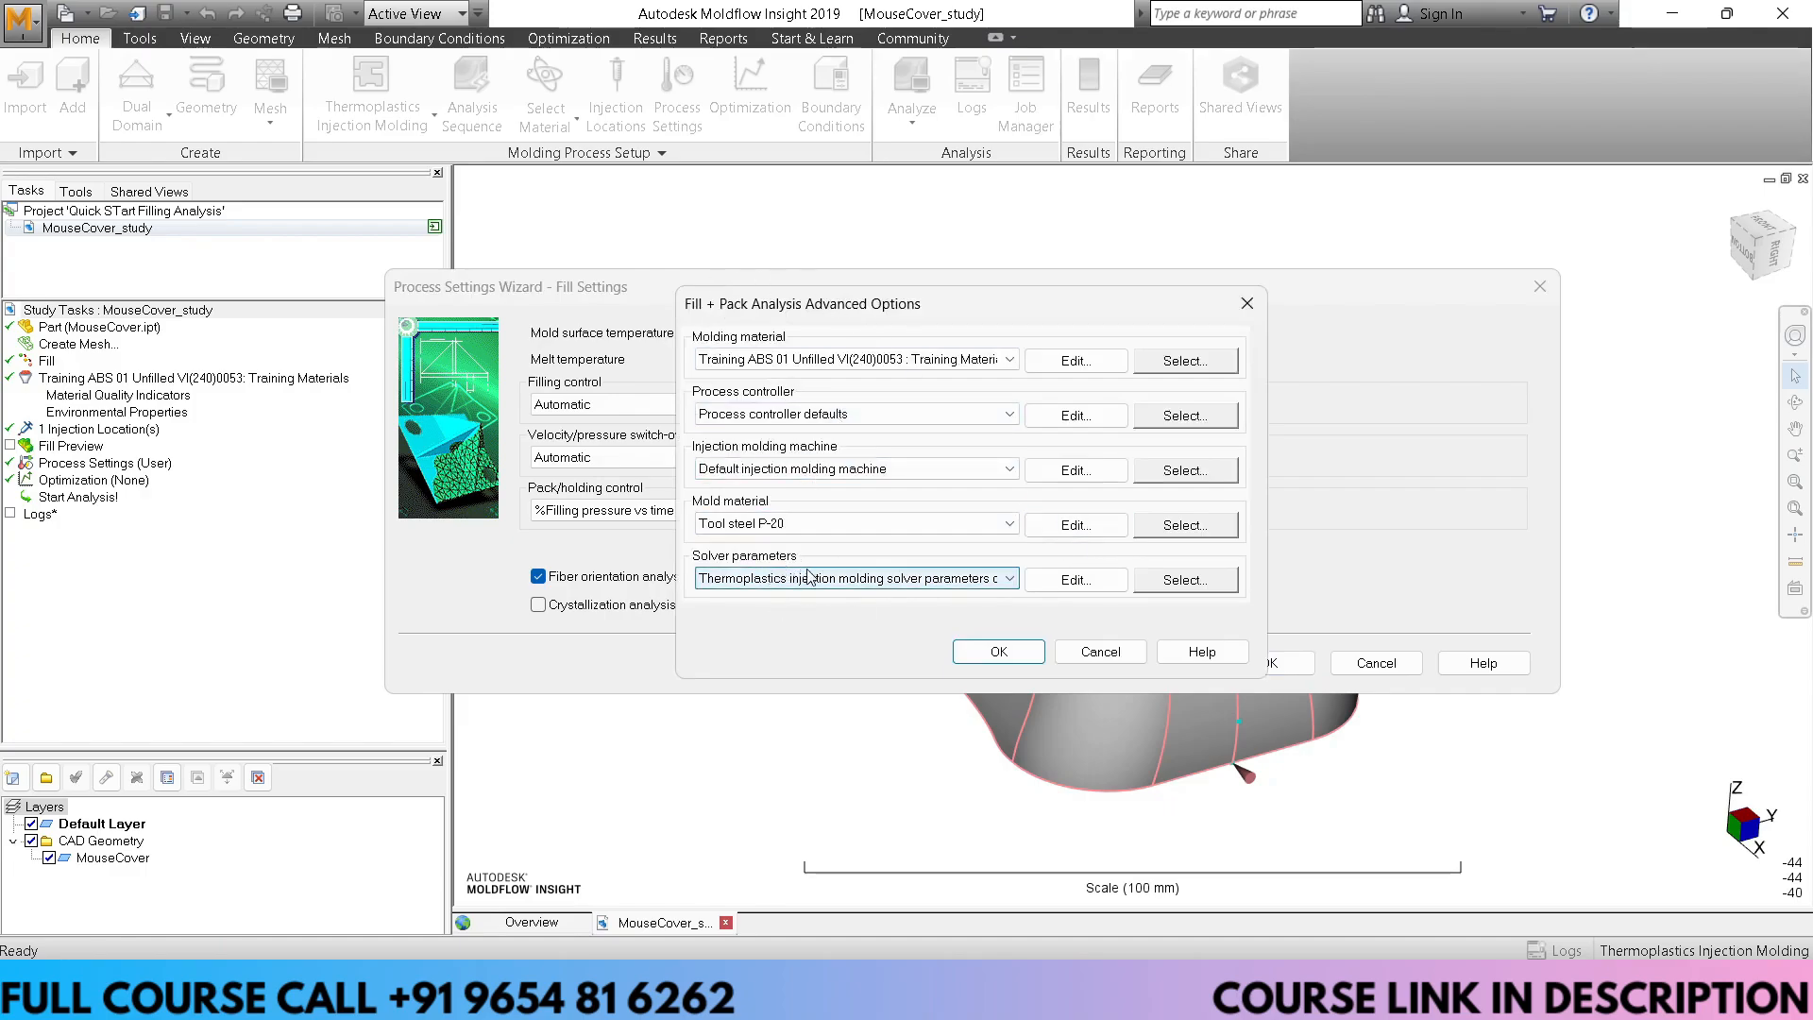
{"action": "left_click", "coordinate": [1103, 590]}
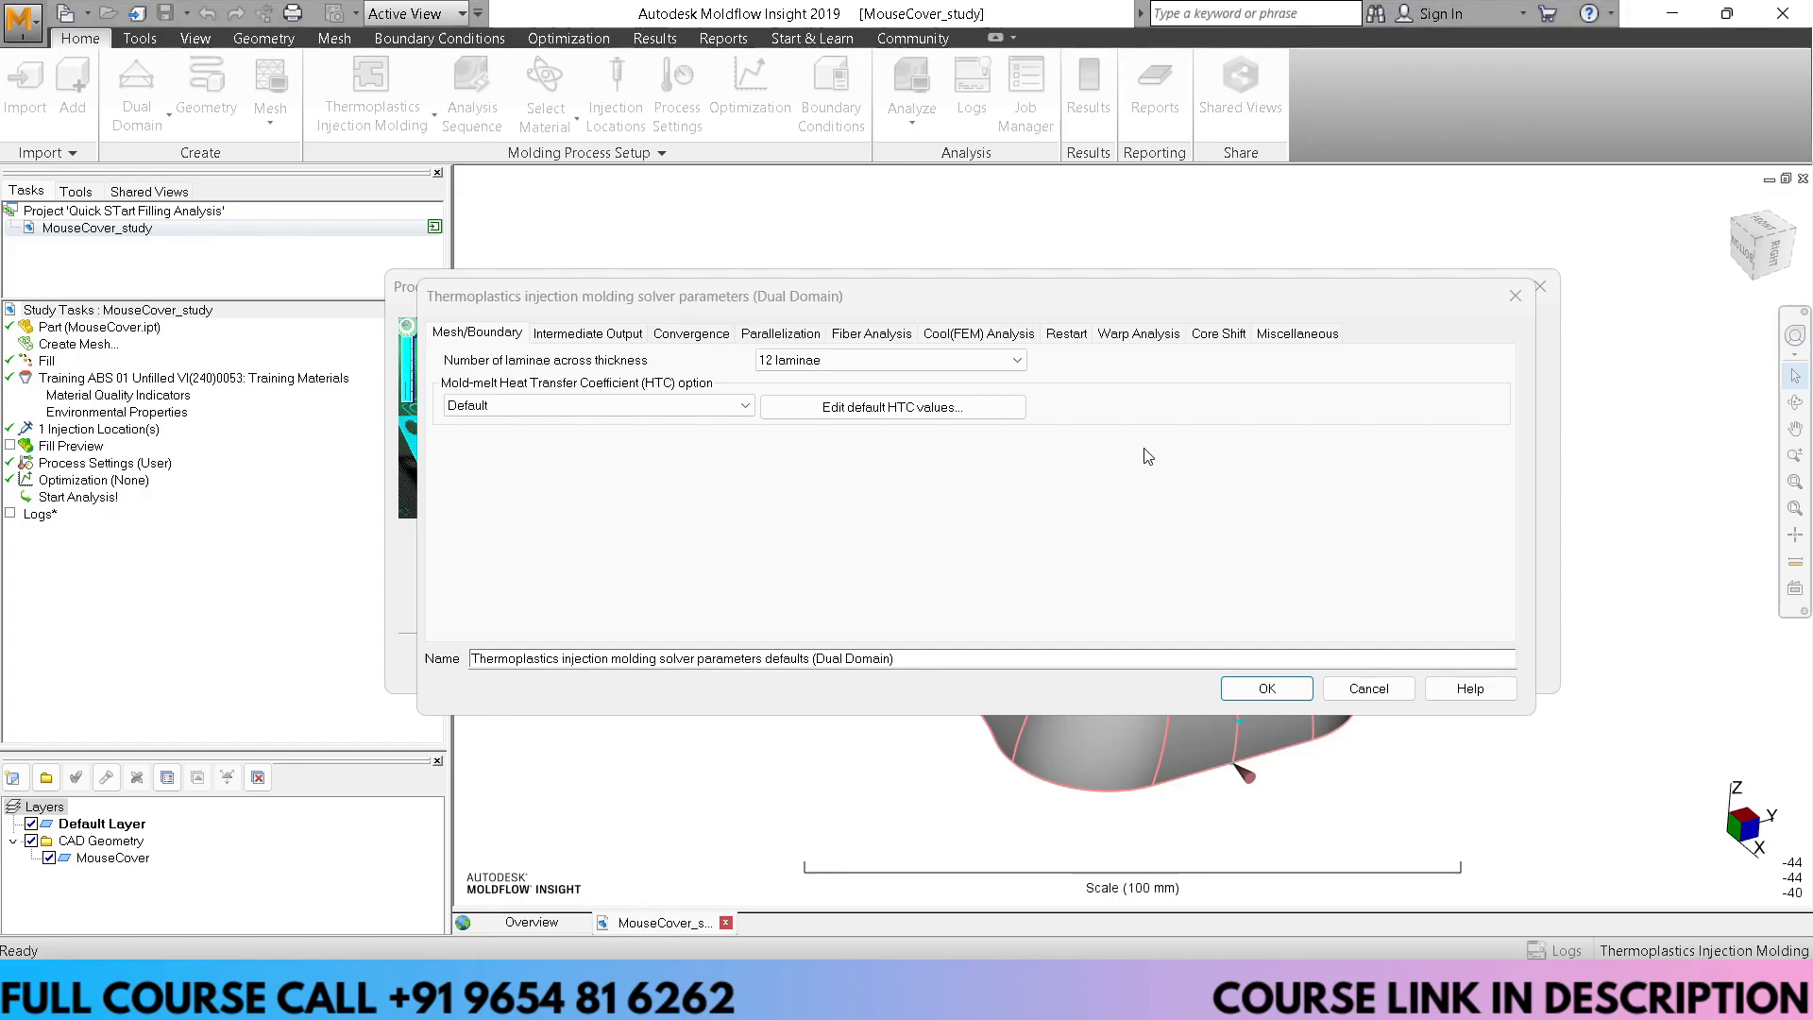
{"action": "left_click", "coordinate": [1366, 685]}
{"action": "left_click", "coordinate": [1100, 652]}
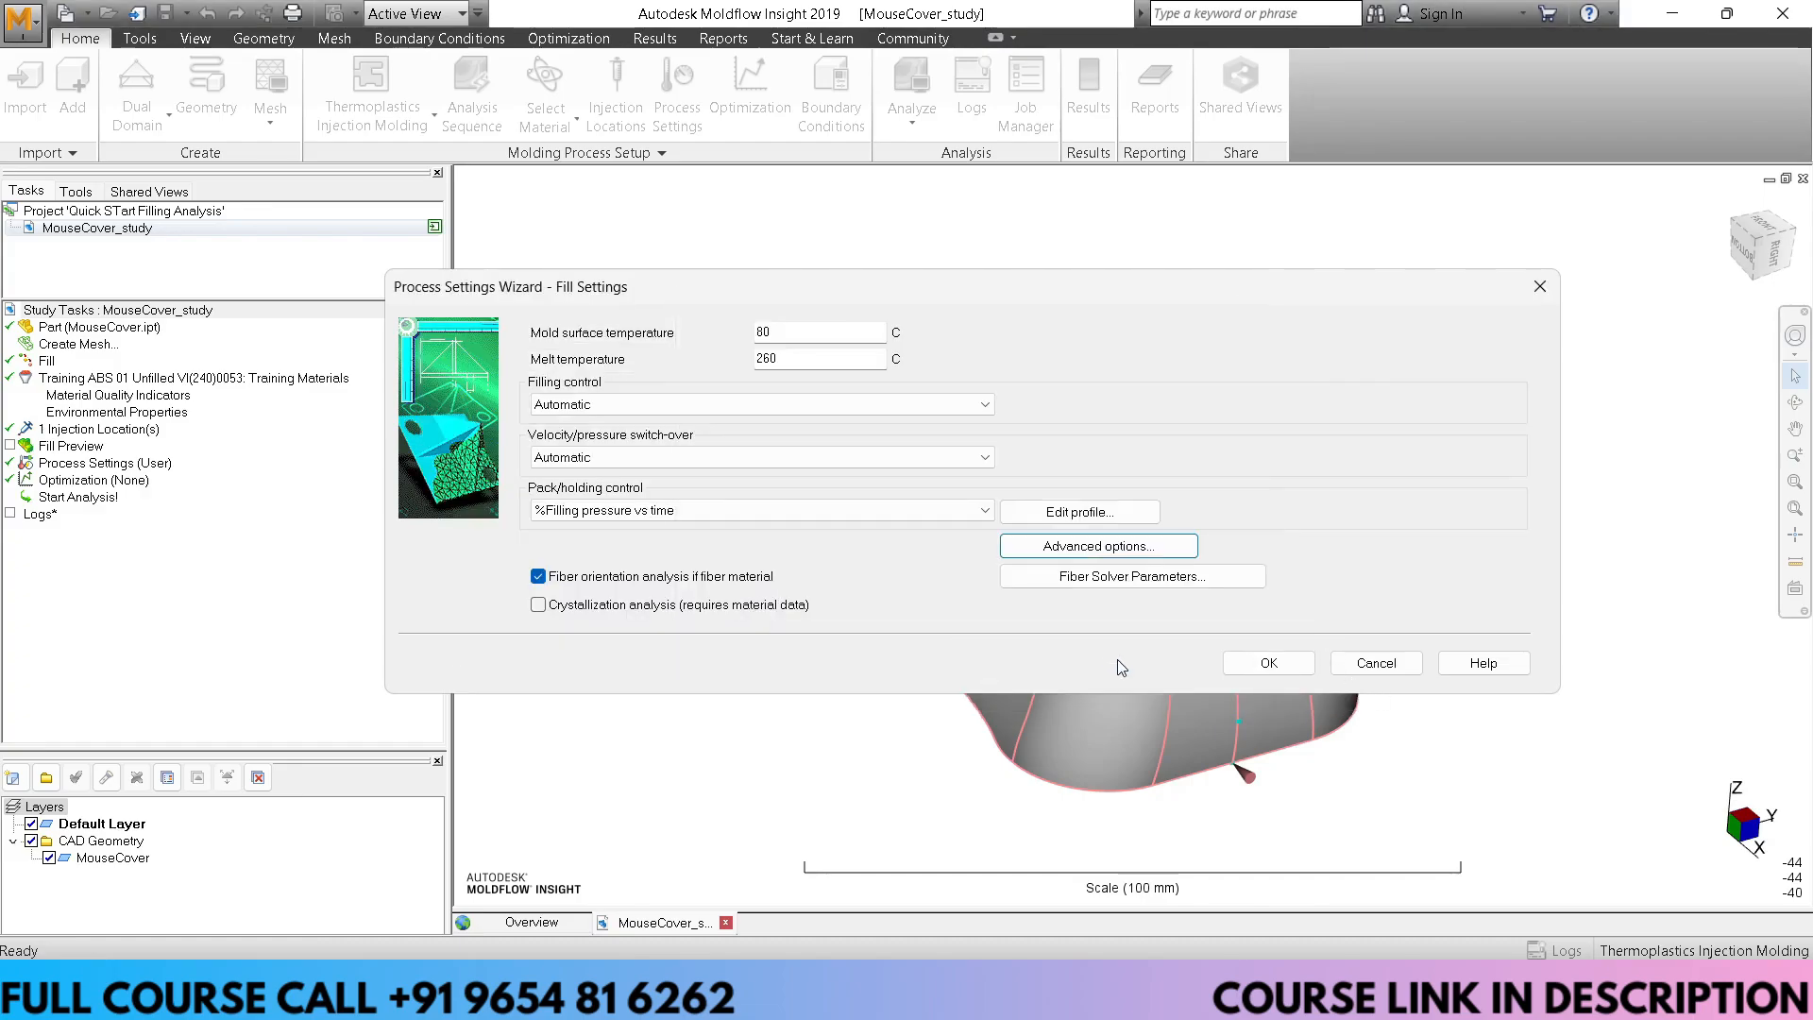
{"action": "left_click", "coordinate": [1376, 663]}
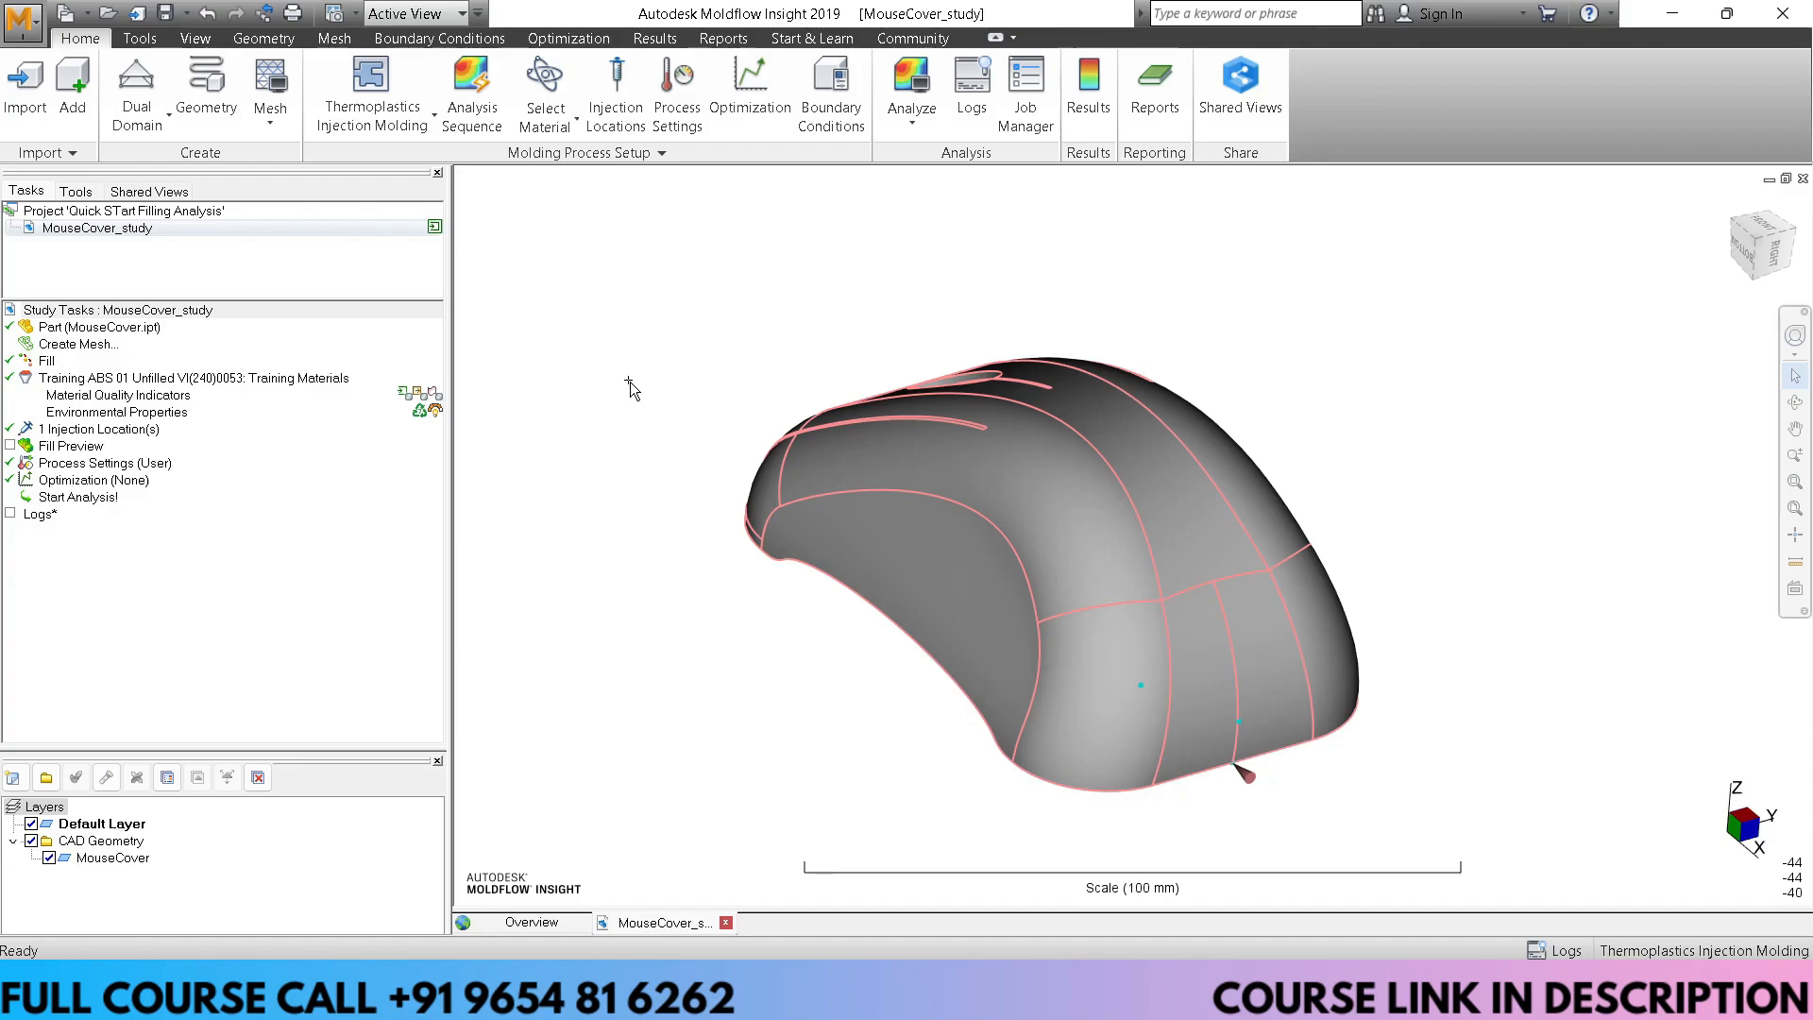
Set the scale factor for CAD auto sizing to 2 in the mesh generation settings
{"action": "middle_click_drag", "start_coordinate": [665, 425], "coordinate": [671, 450]}
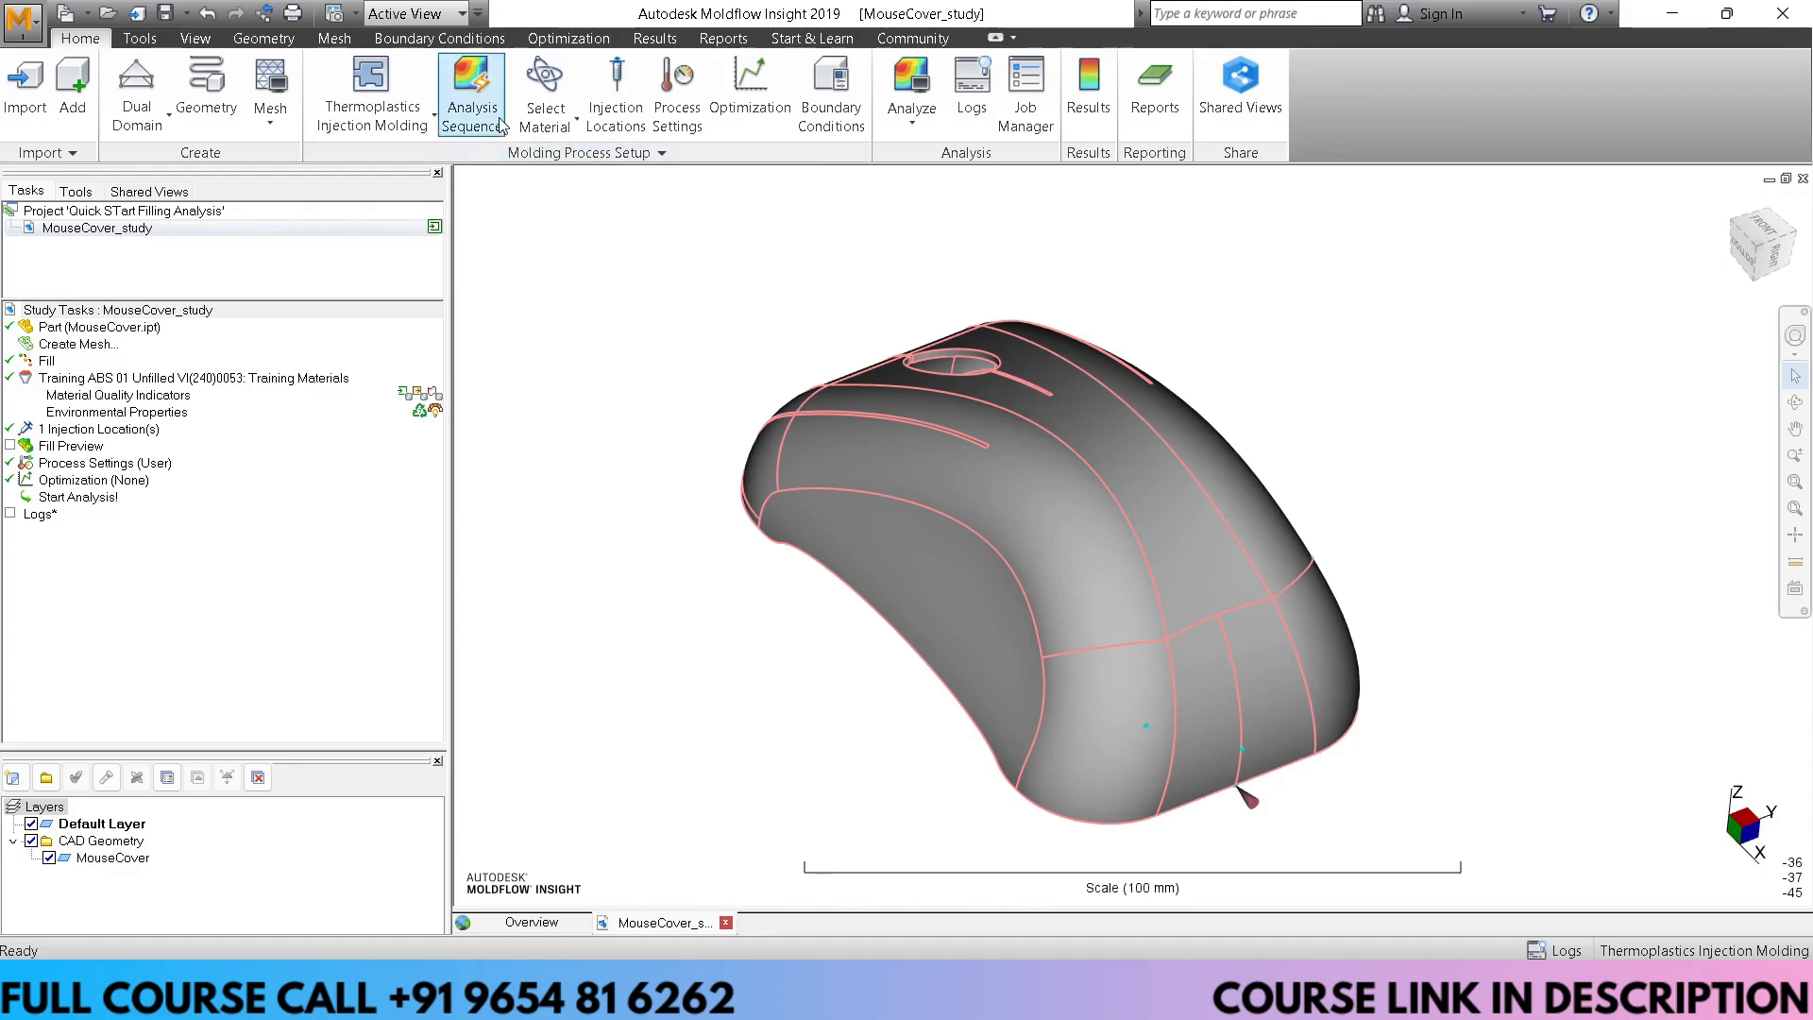
{"action": "left_click", "coordinate": [336, 38]}
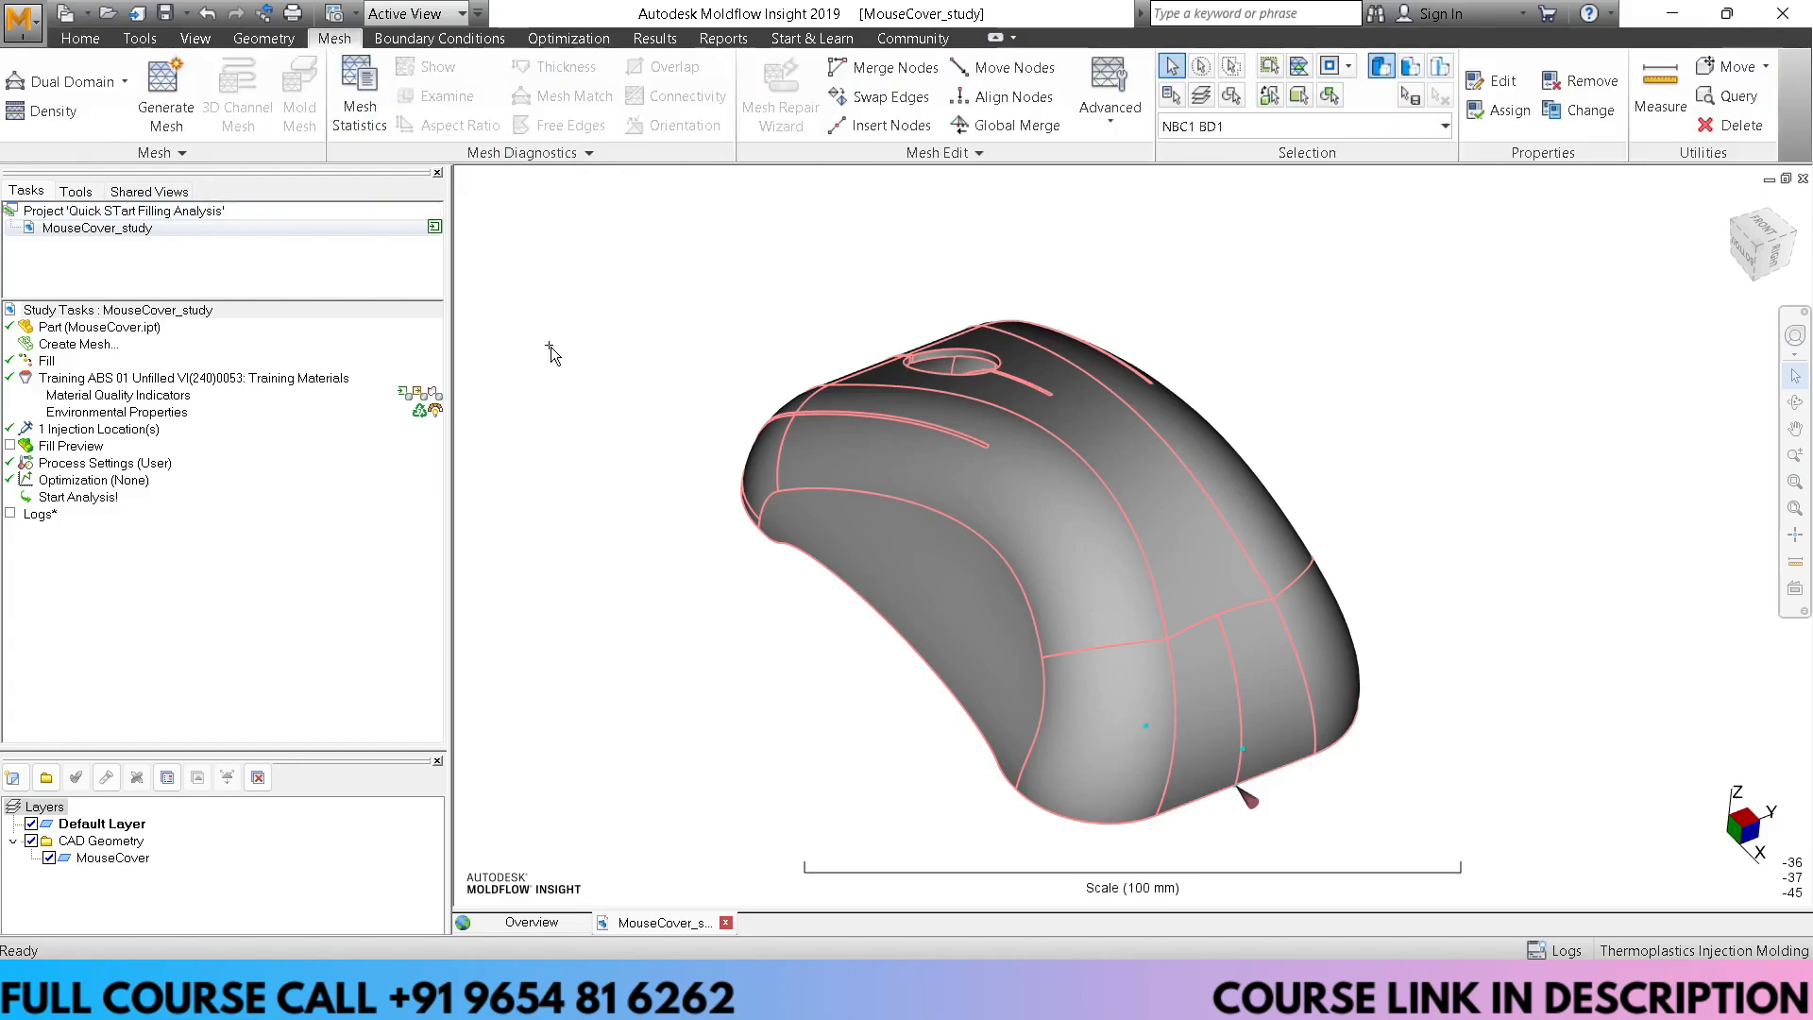
{"action": "left_click", "coordinate": [170, 106]}
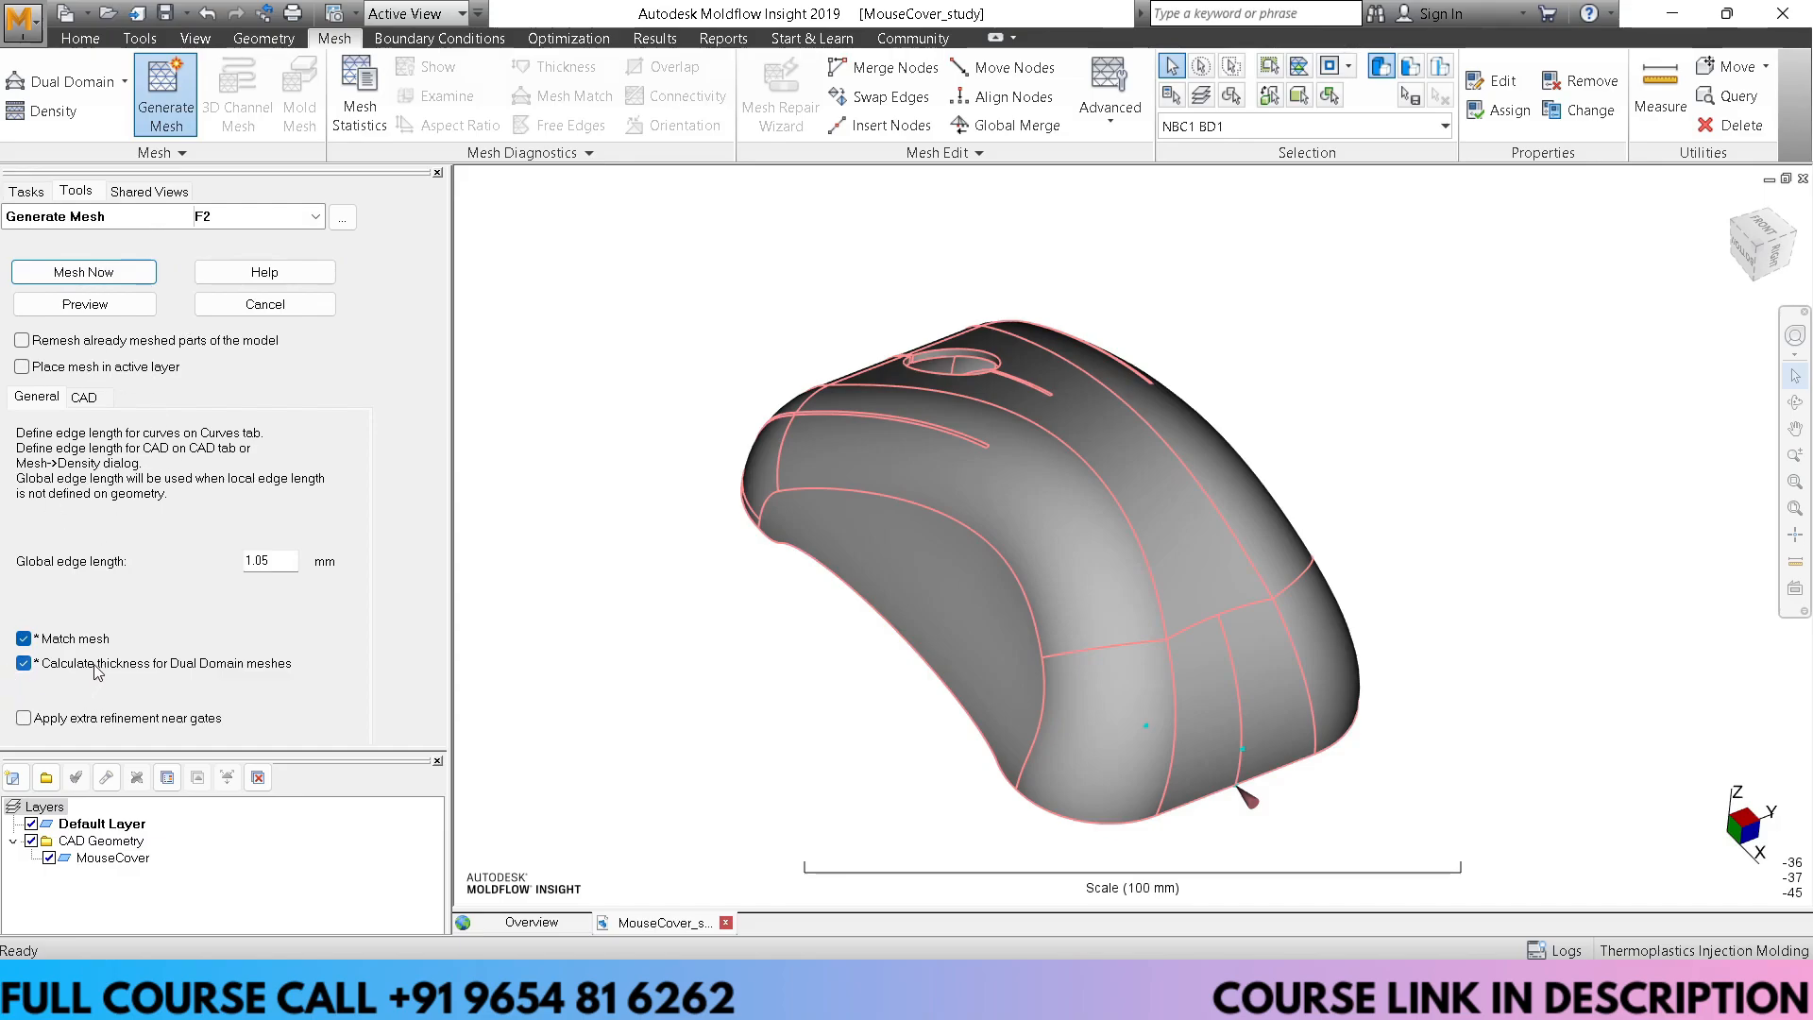
{"action": "left_click", "coordinate": [90, 400]}
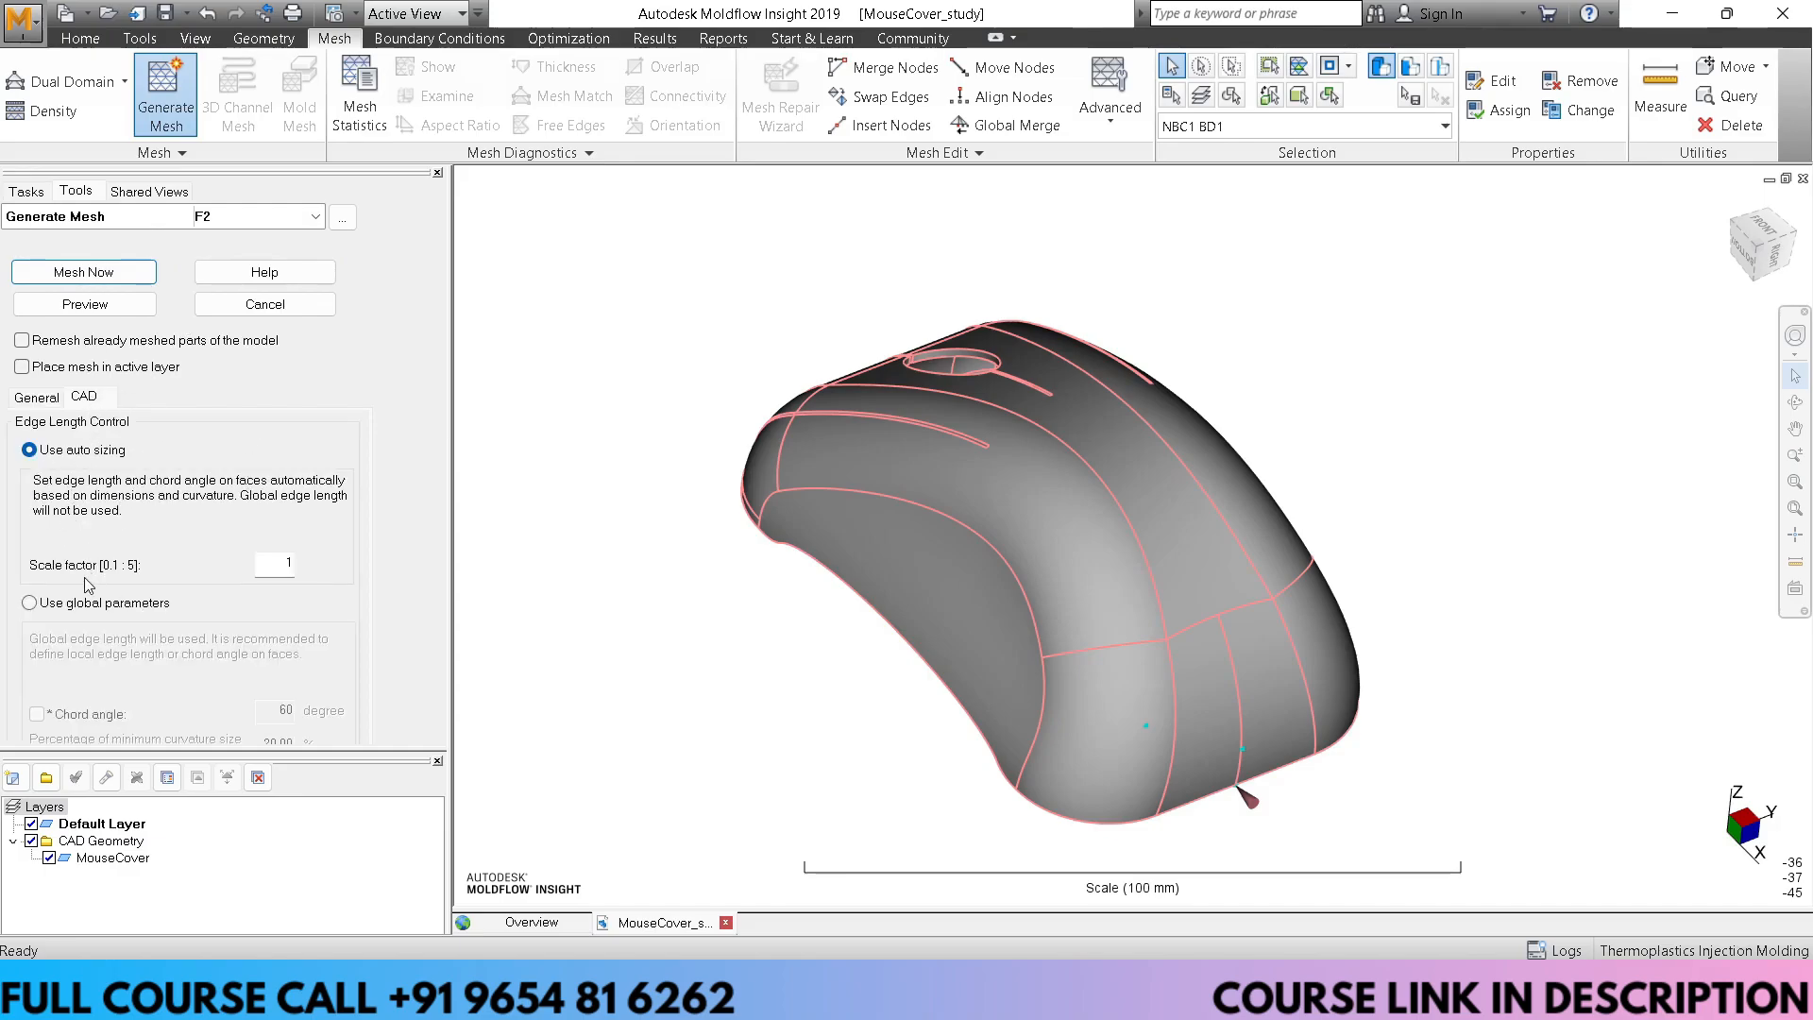
{"action": "left_click", "coordinate": [290, 564]}
{"action": "type", "text": "2"}
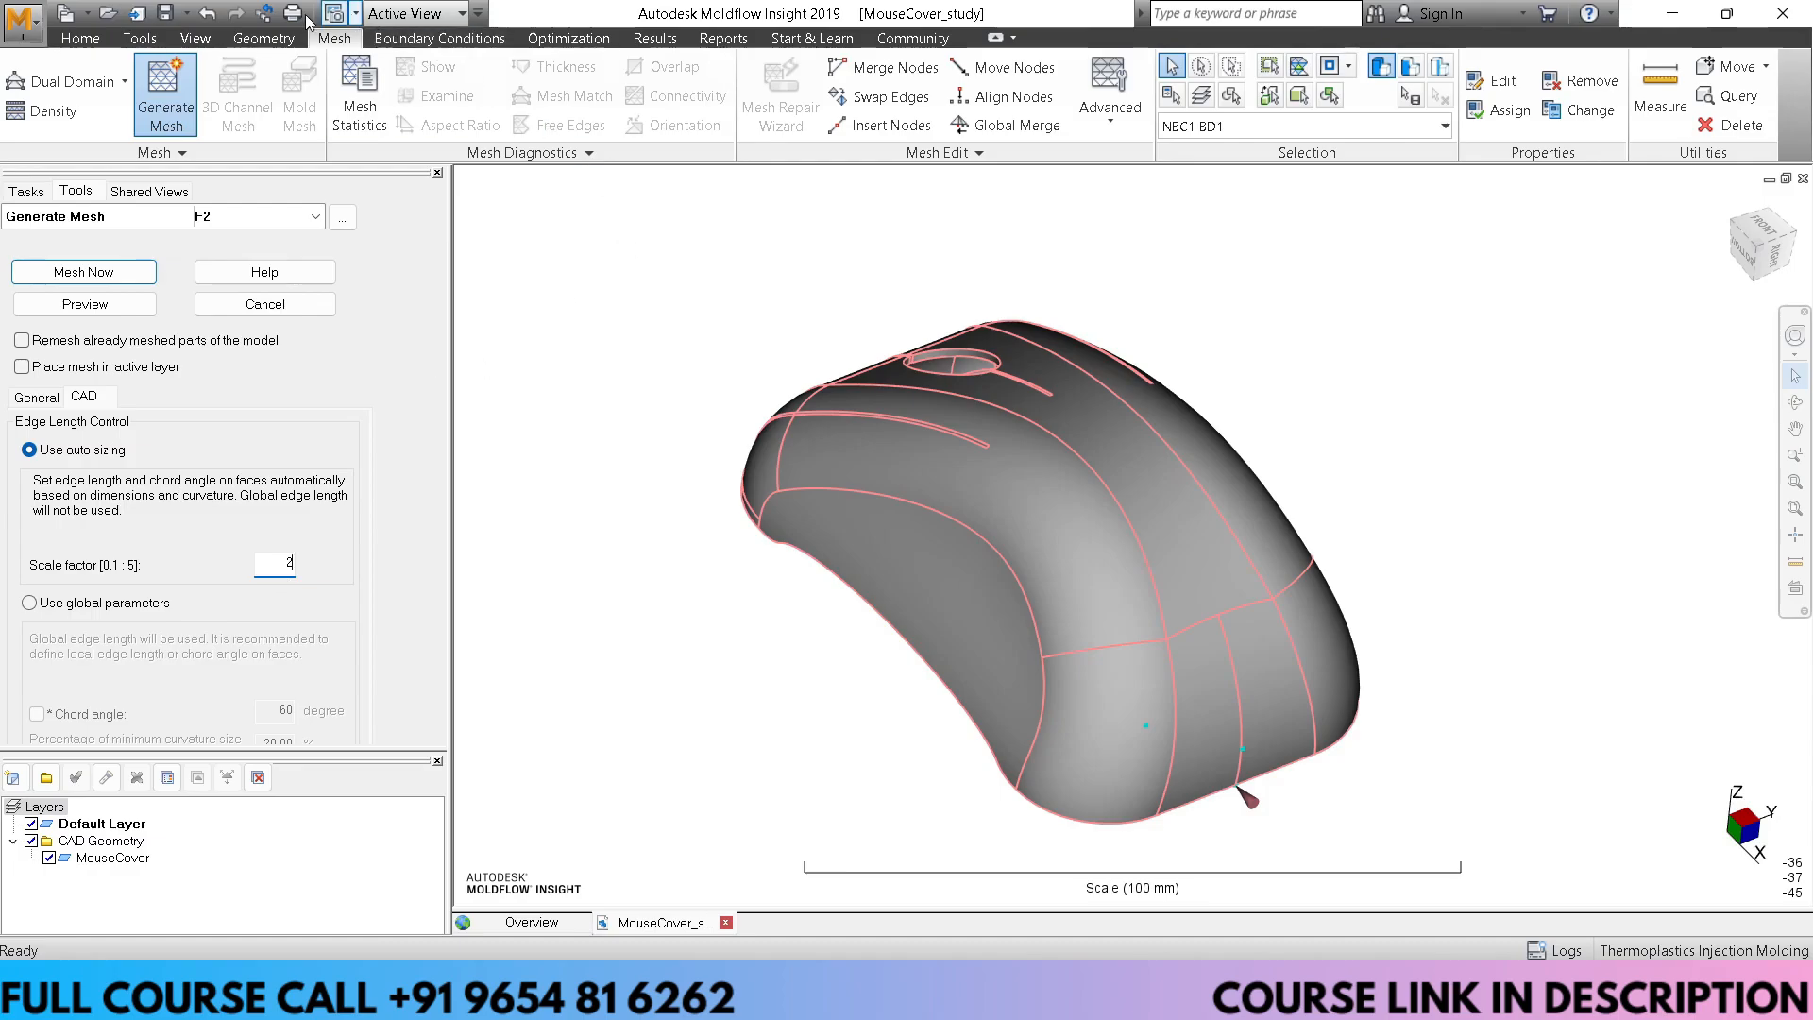
Launch a full analysis of the study and bring up the study tasks alongside the analysis logs
{"action": "left_click", "coordinate": [84, 44]}
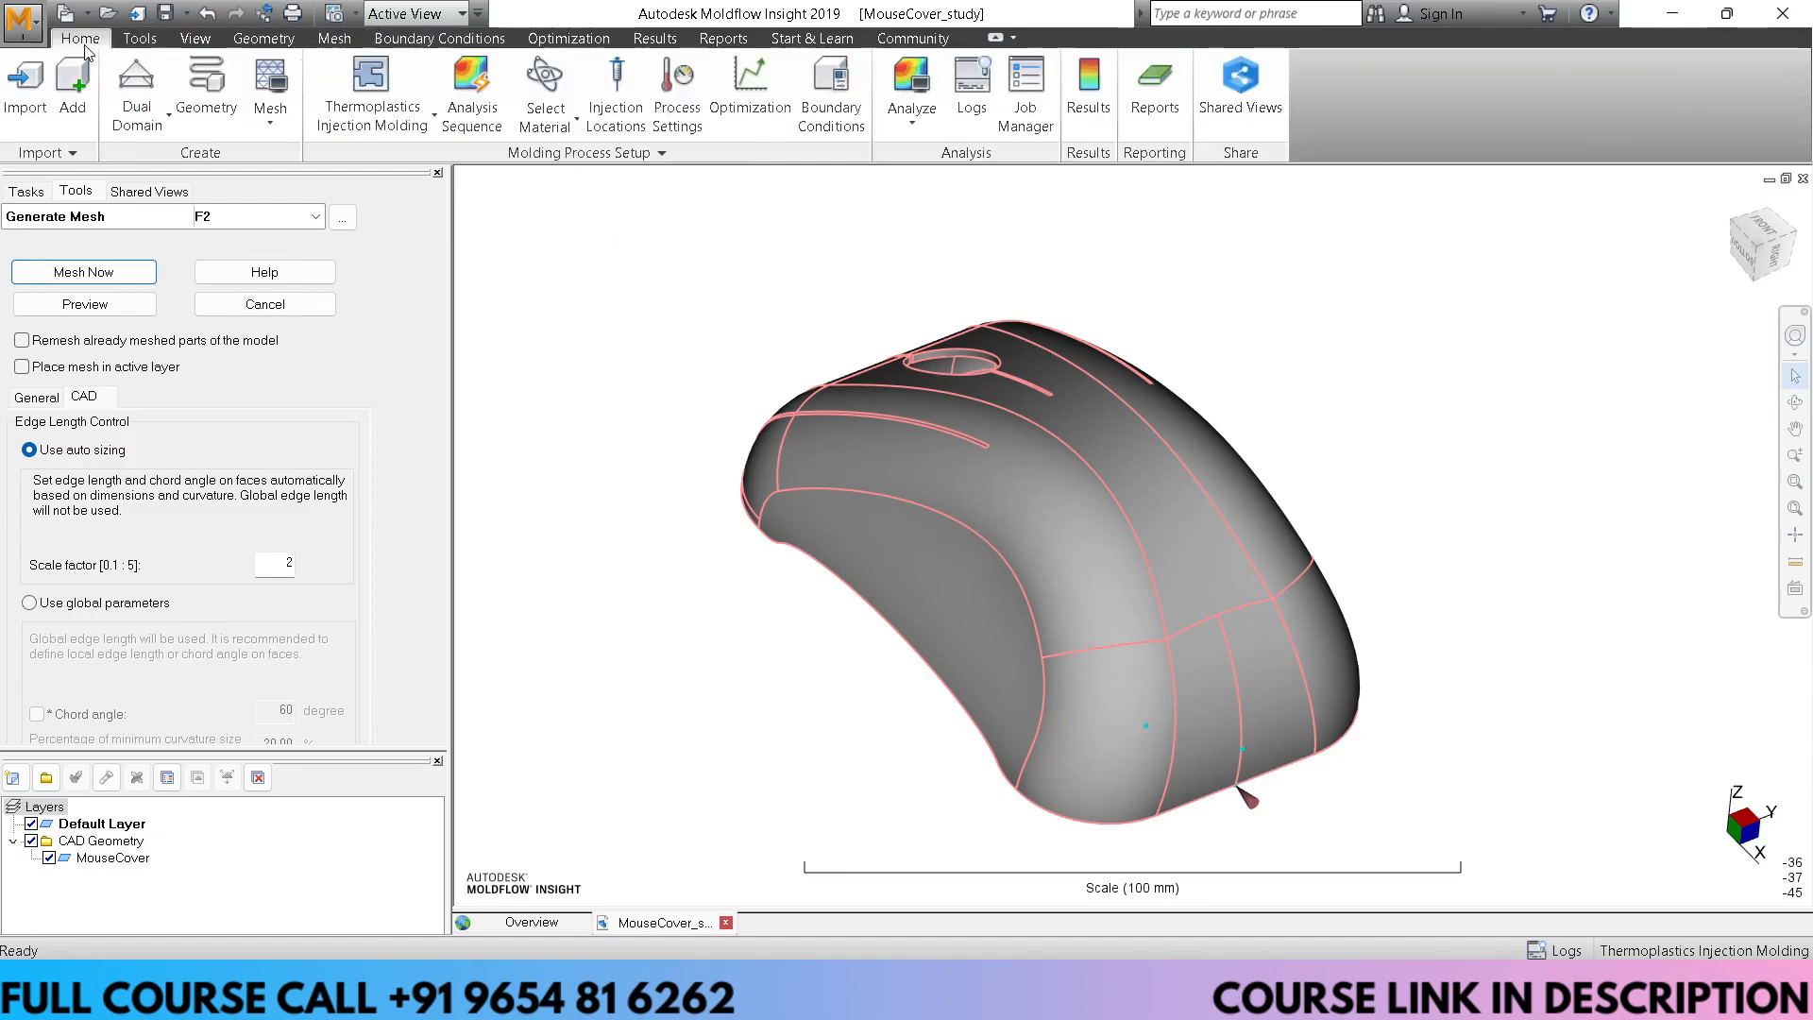
{"action": "left_click", "coordinate": [913, 85]}
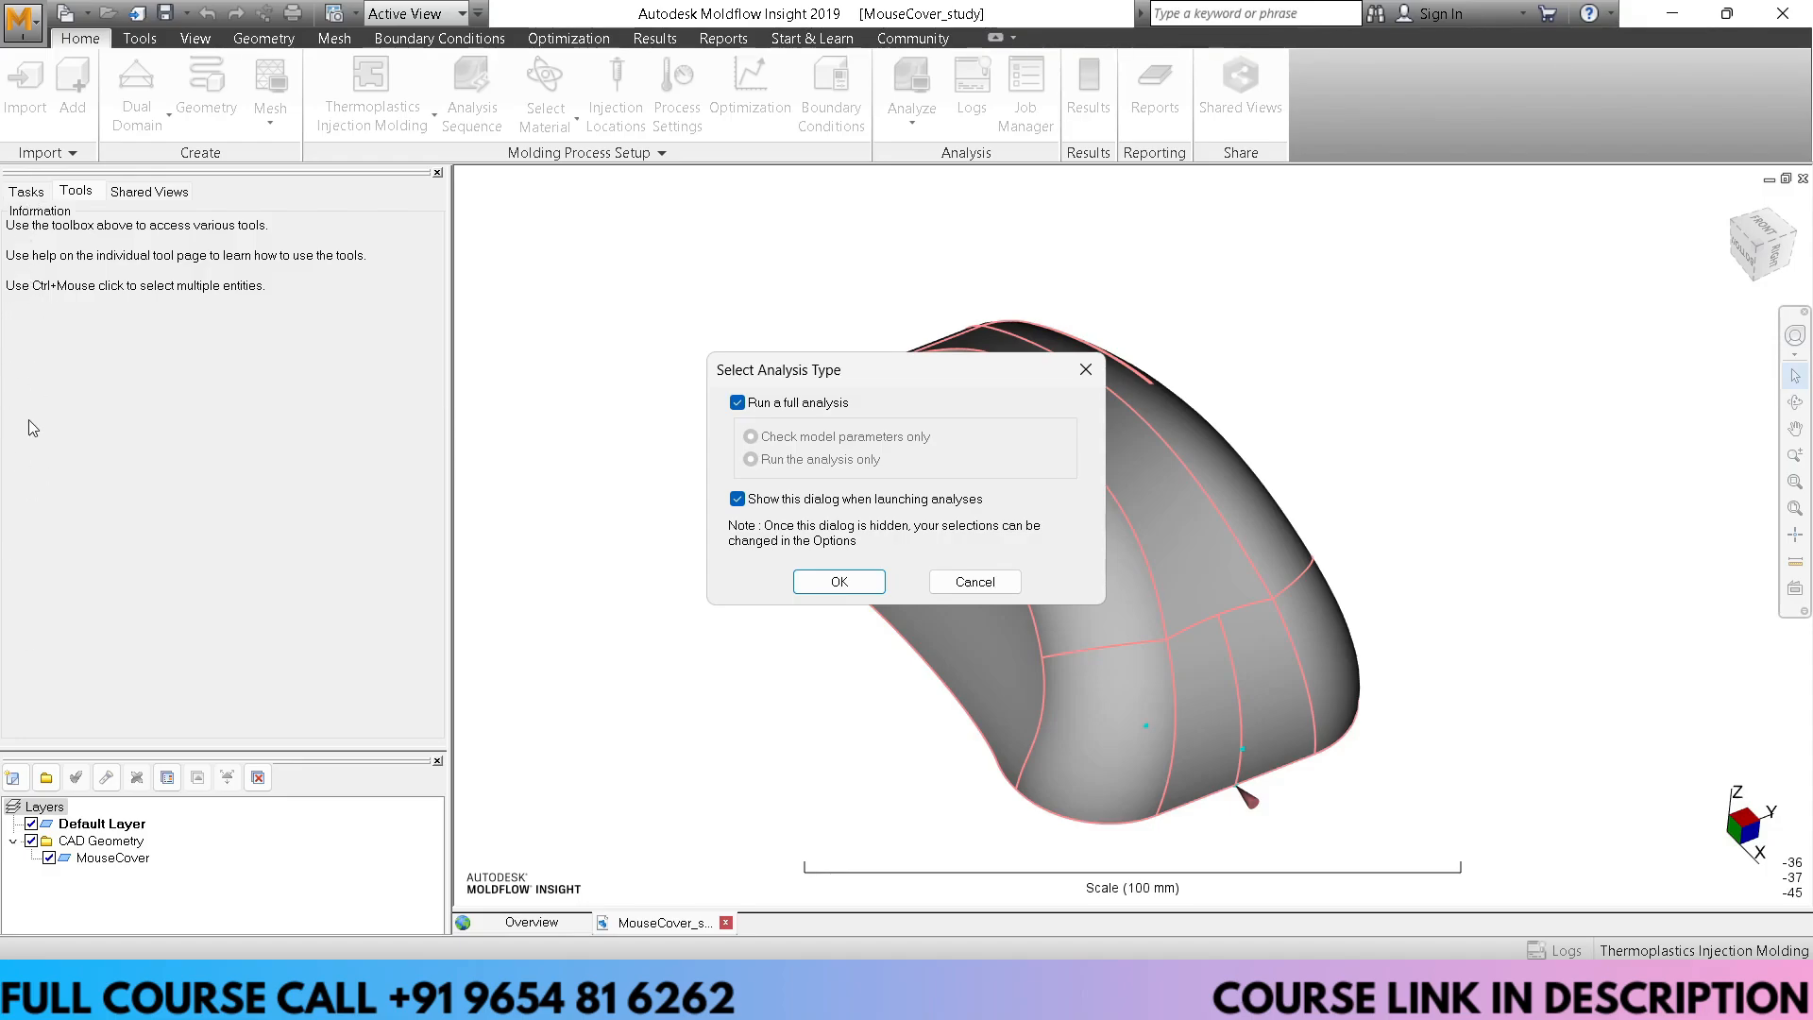
{"action": "left_click", "coordinate": [819, 582]}
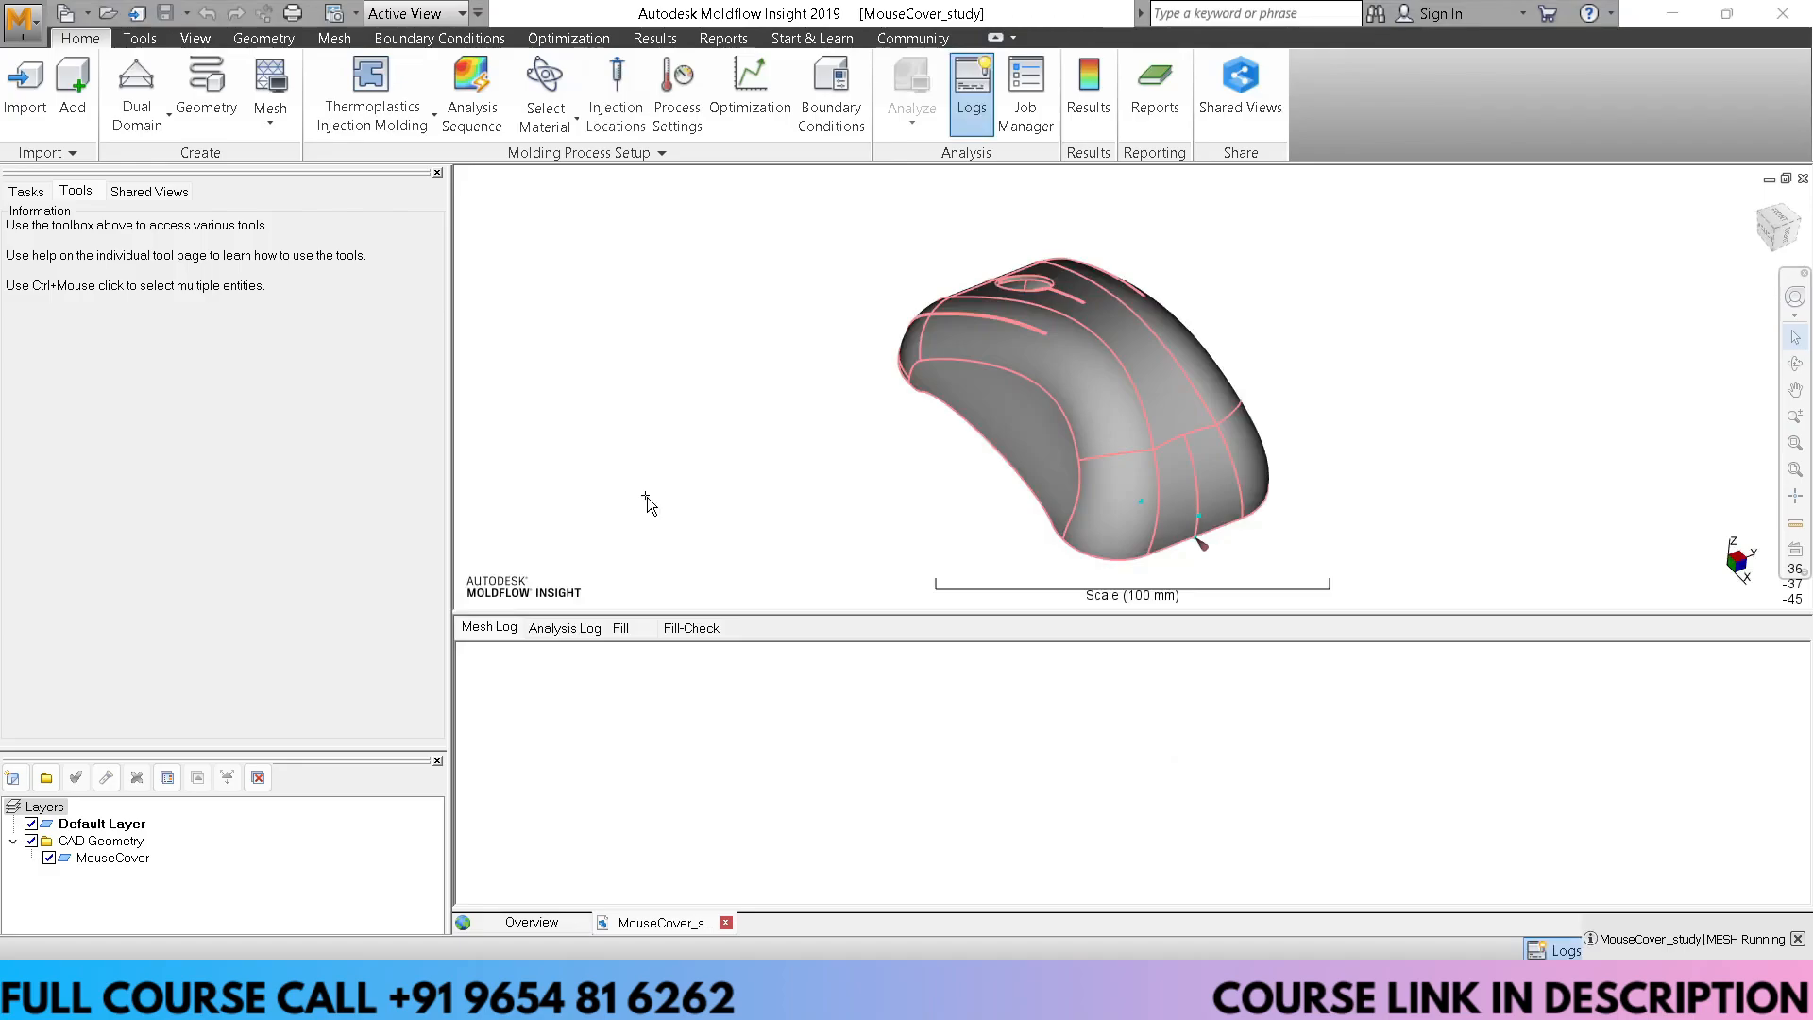
{"action": "left_click", "coordinate": [39, 193]}
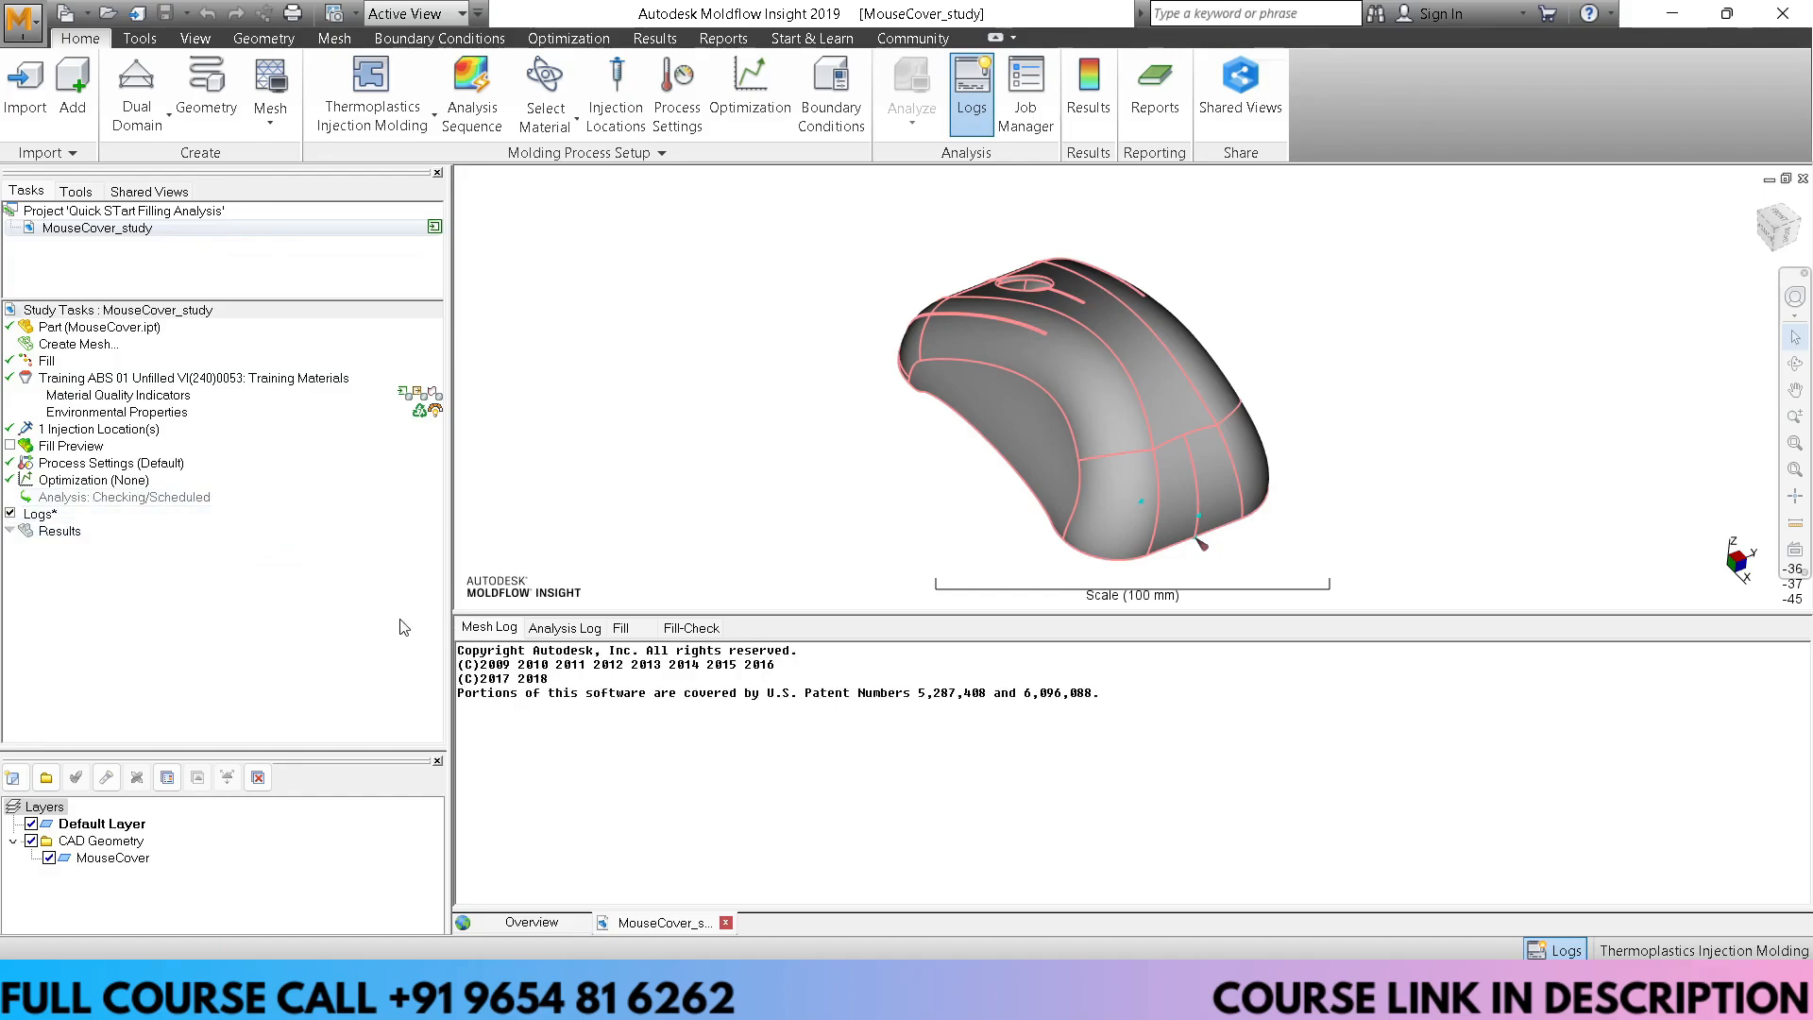
{"action": "left_click", "coordinate": [1556, 950]}
{"action": "left_click", "coordinate": [1554, 950]}
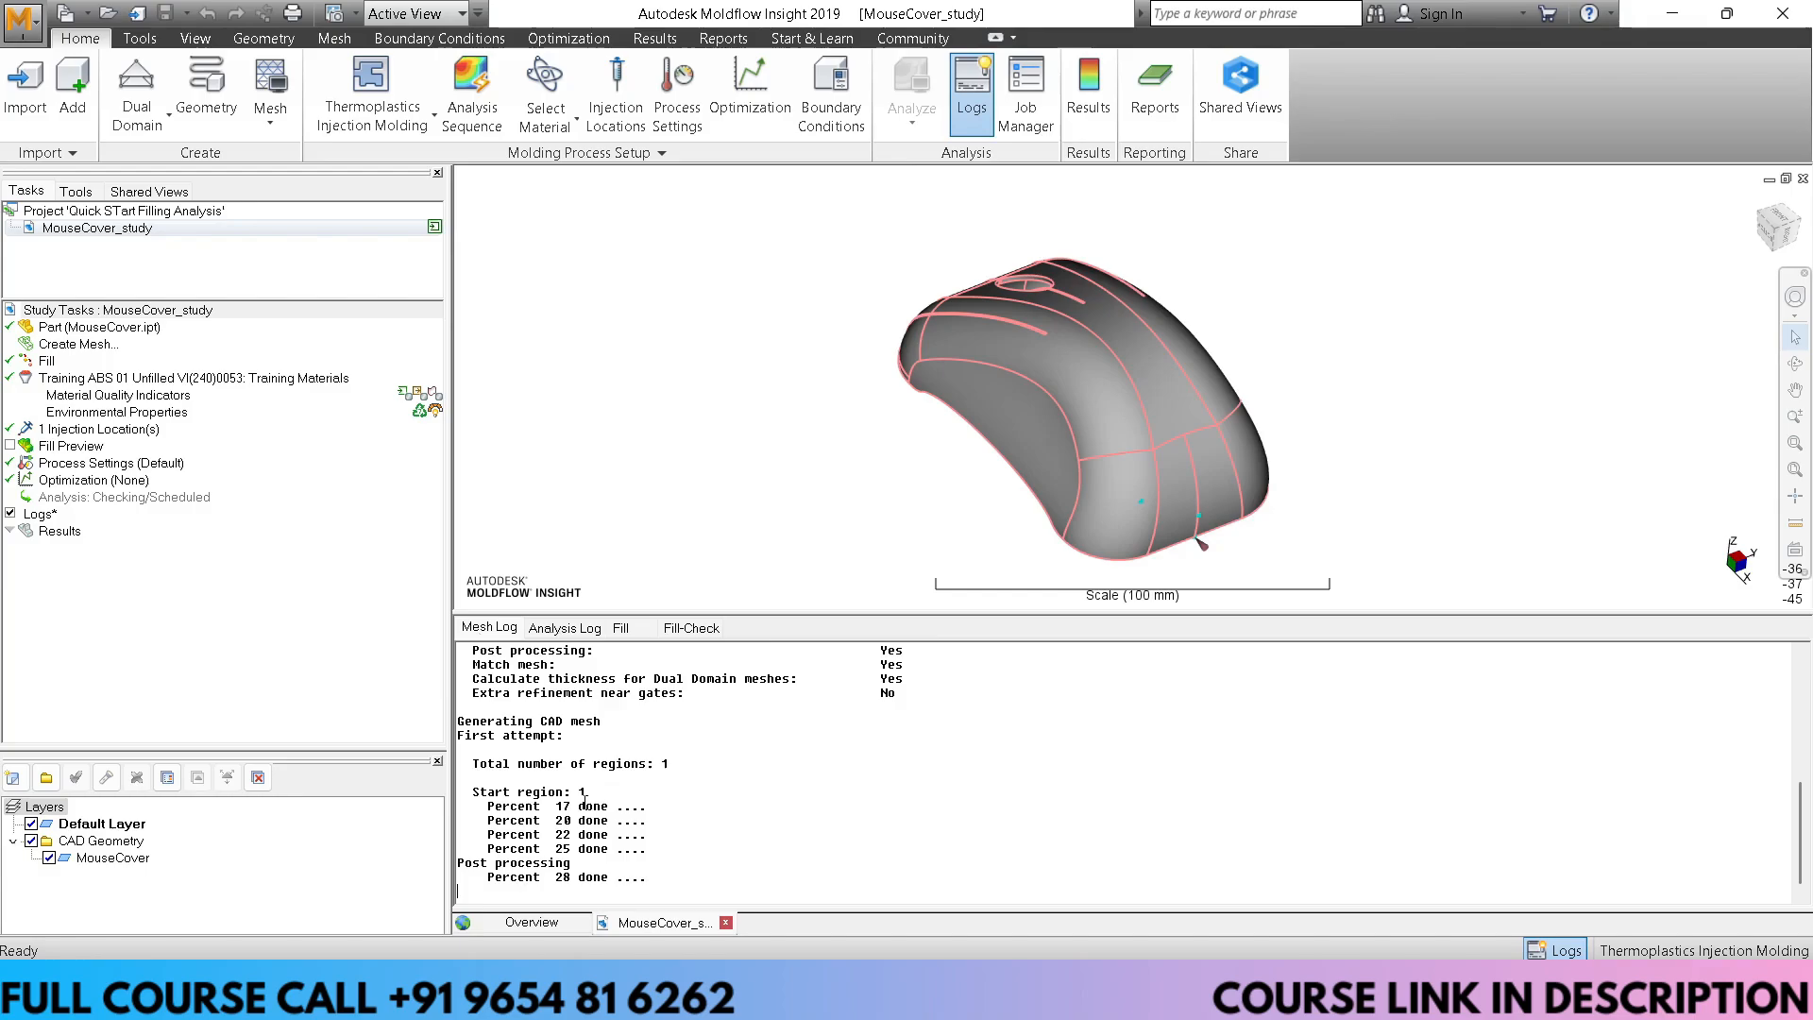
Check the analysis, fill and mesh logs of the run and acknowledge the analysis completion message
{"action": "left_click", "coordinate": [580, 636]}
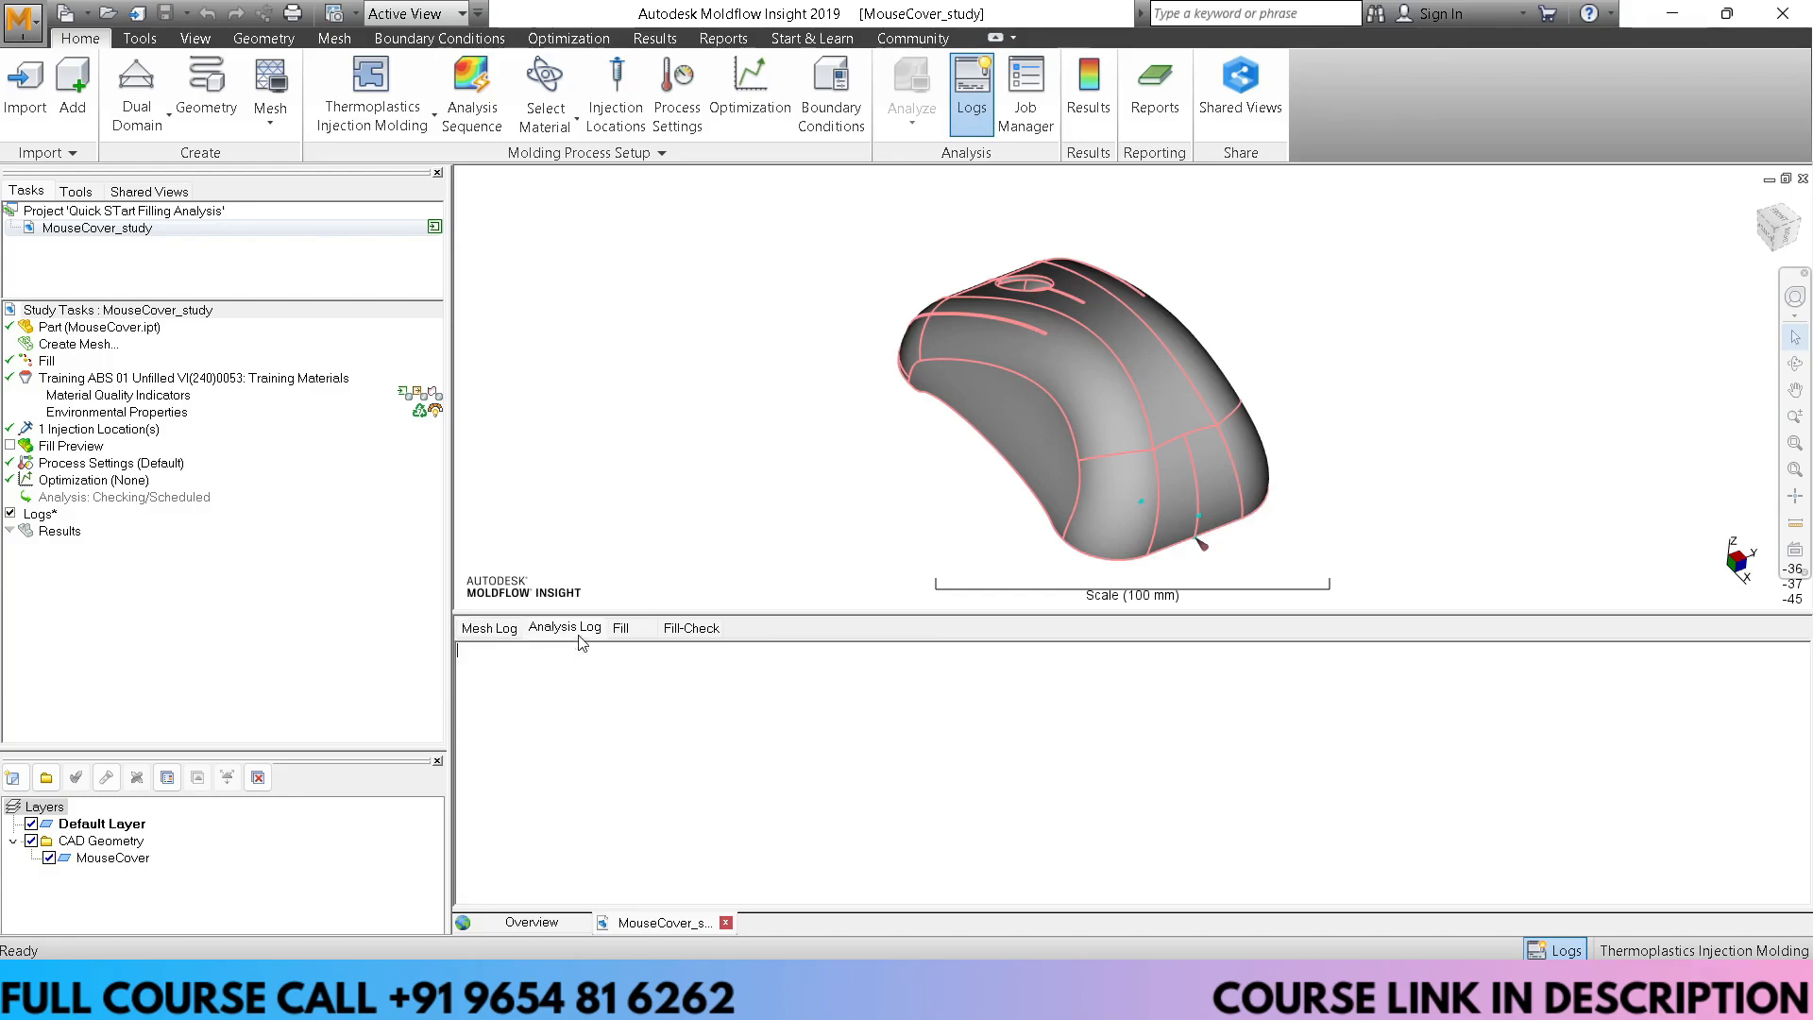
{"action": "left_click", "coordinate": [624, 633]}
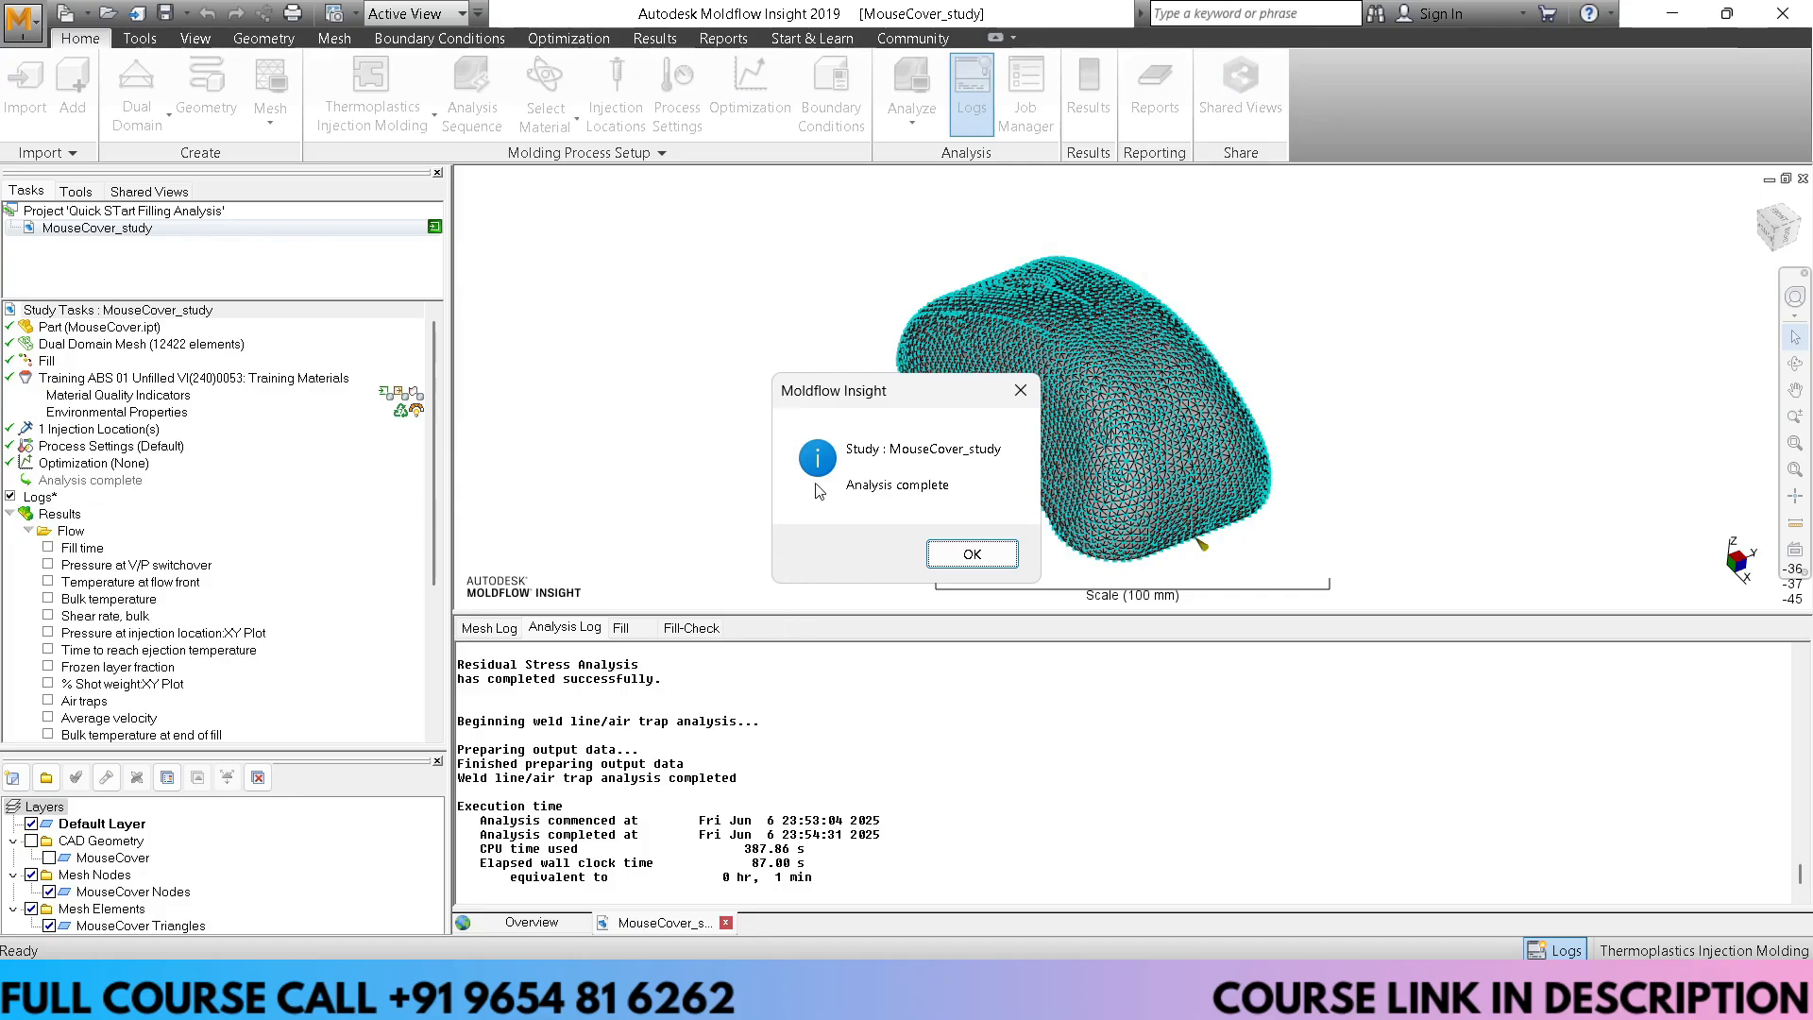
{"action": "left_click", "coordinate": [971, 555]}
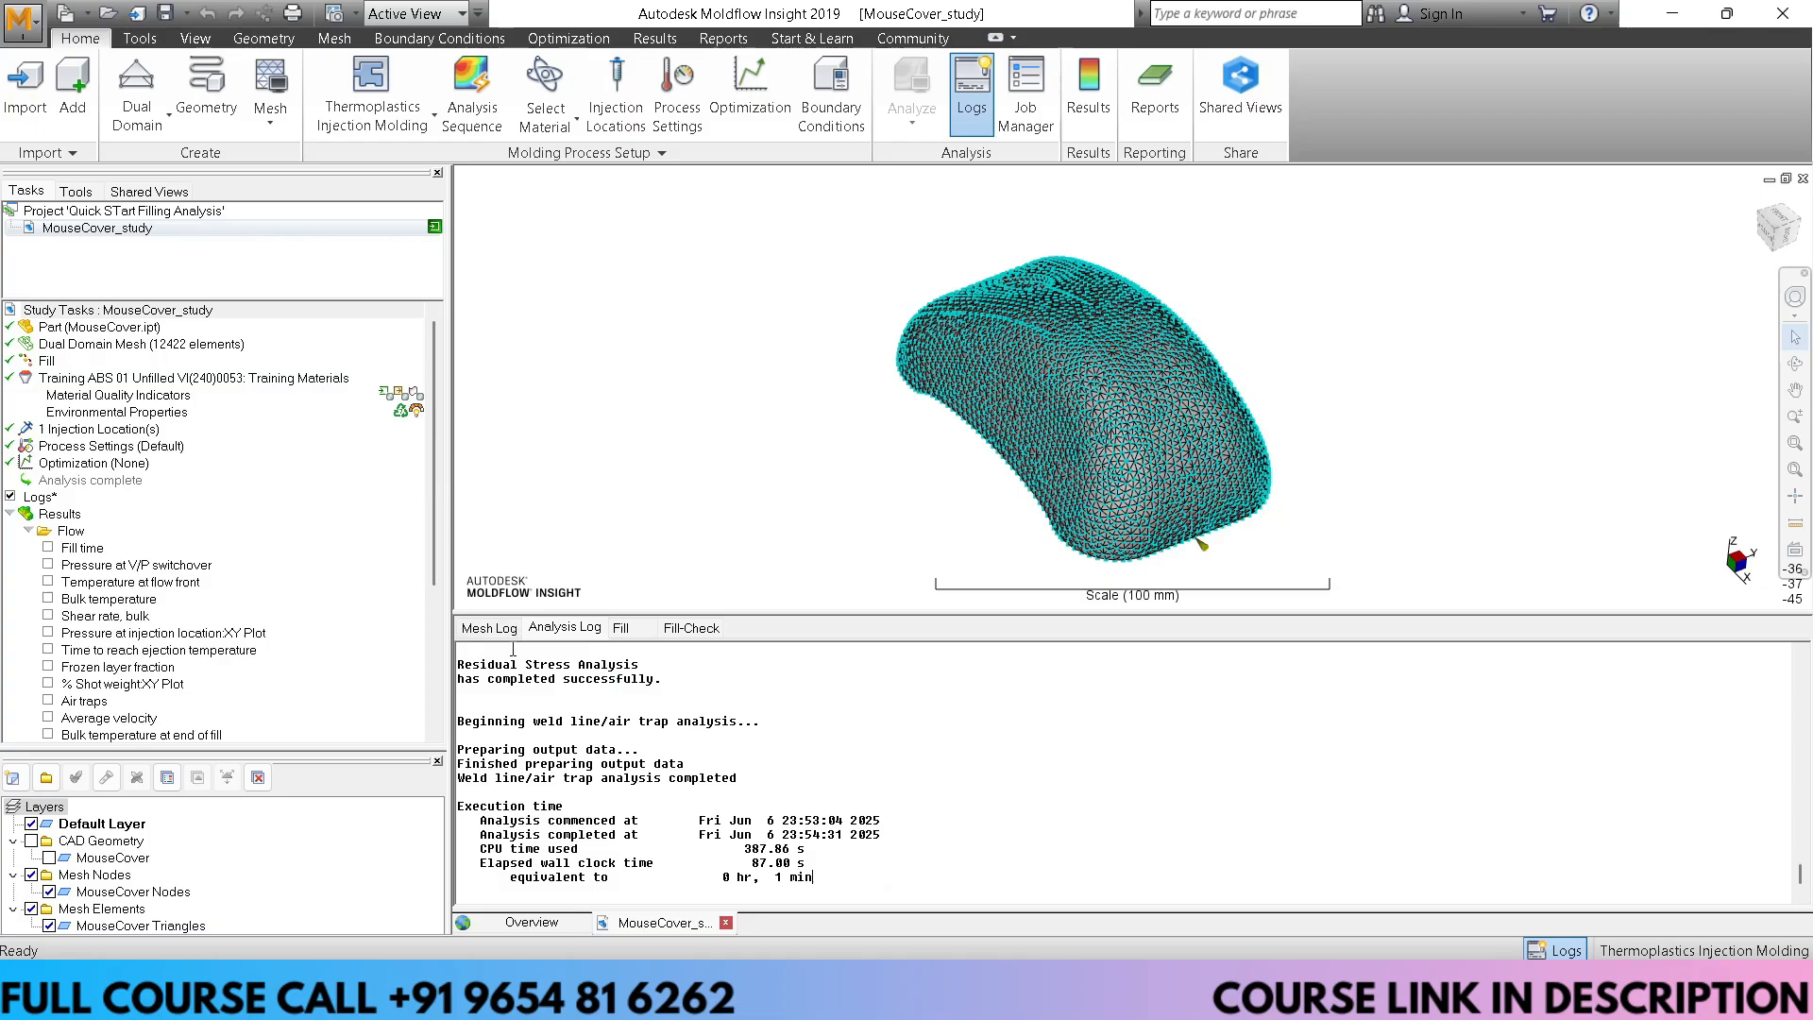
{"action": "left_click", "coordinate": [624, 628]}
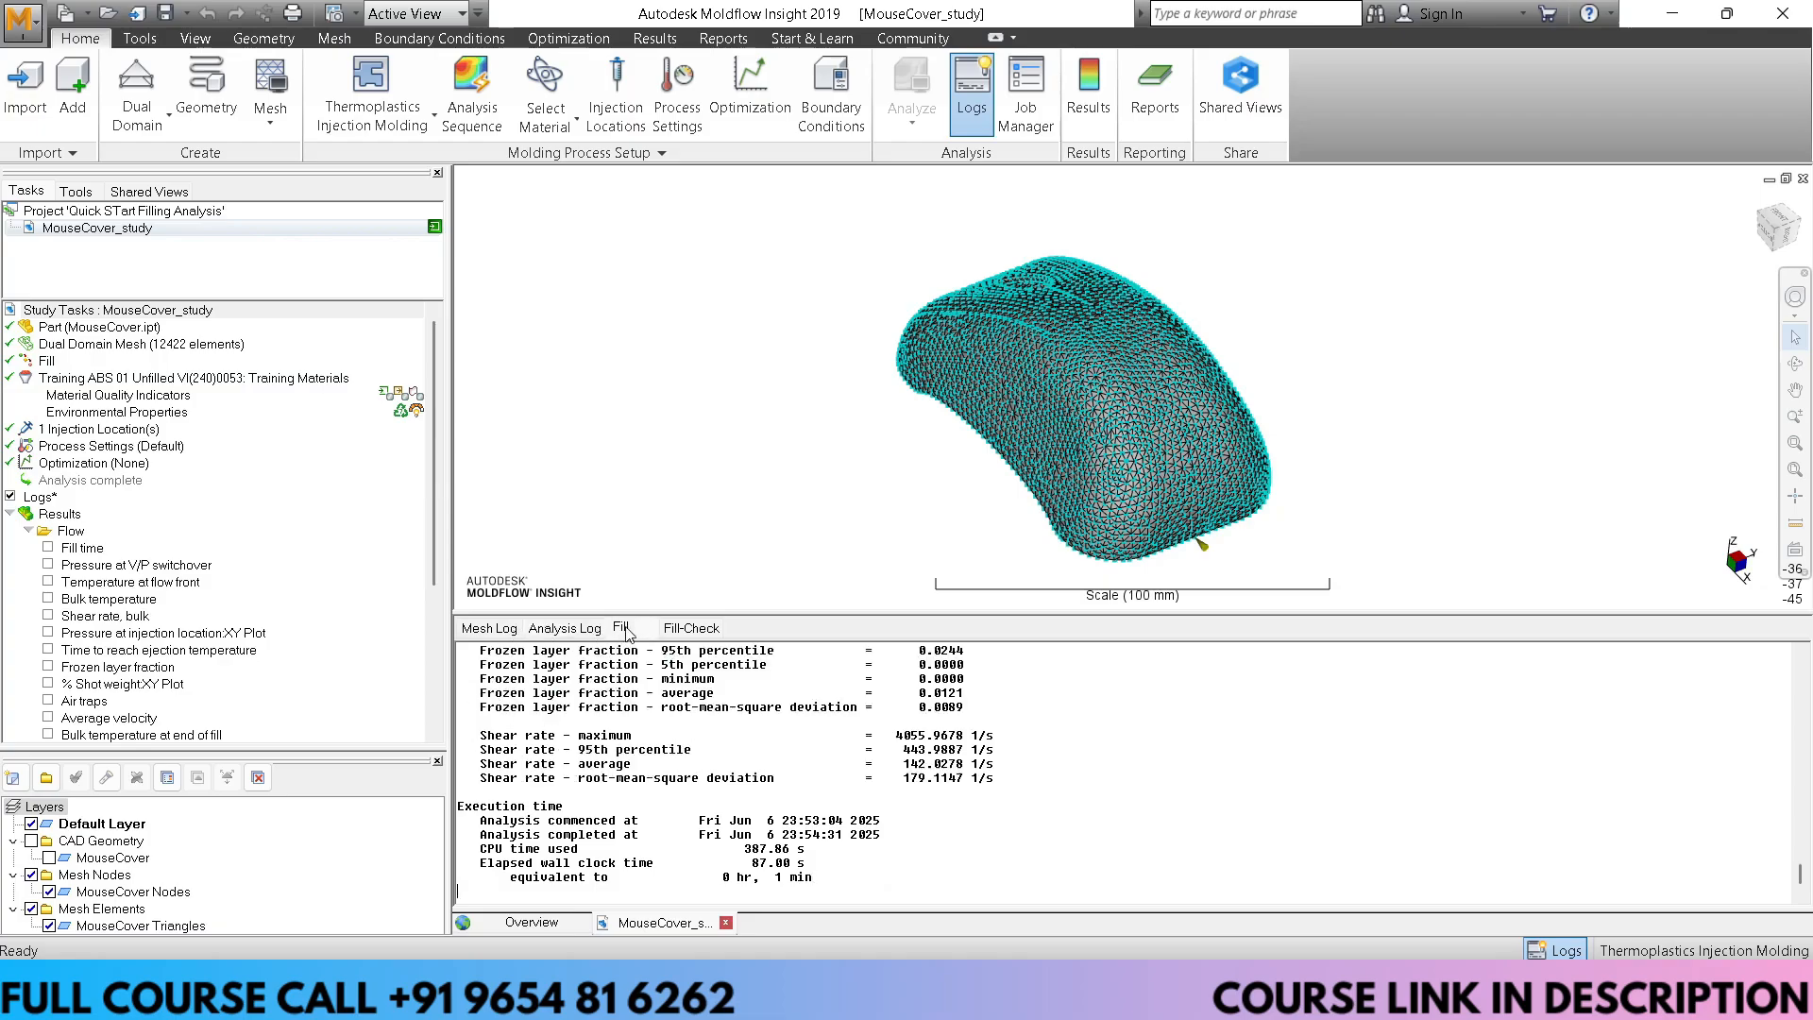
{"action": "left_click", "coordinate": [554, 628]}
{"action": "left_click", "coordinate": [501, 629]}
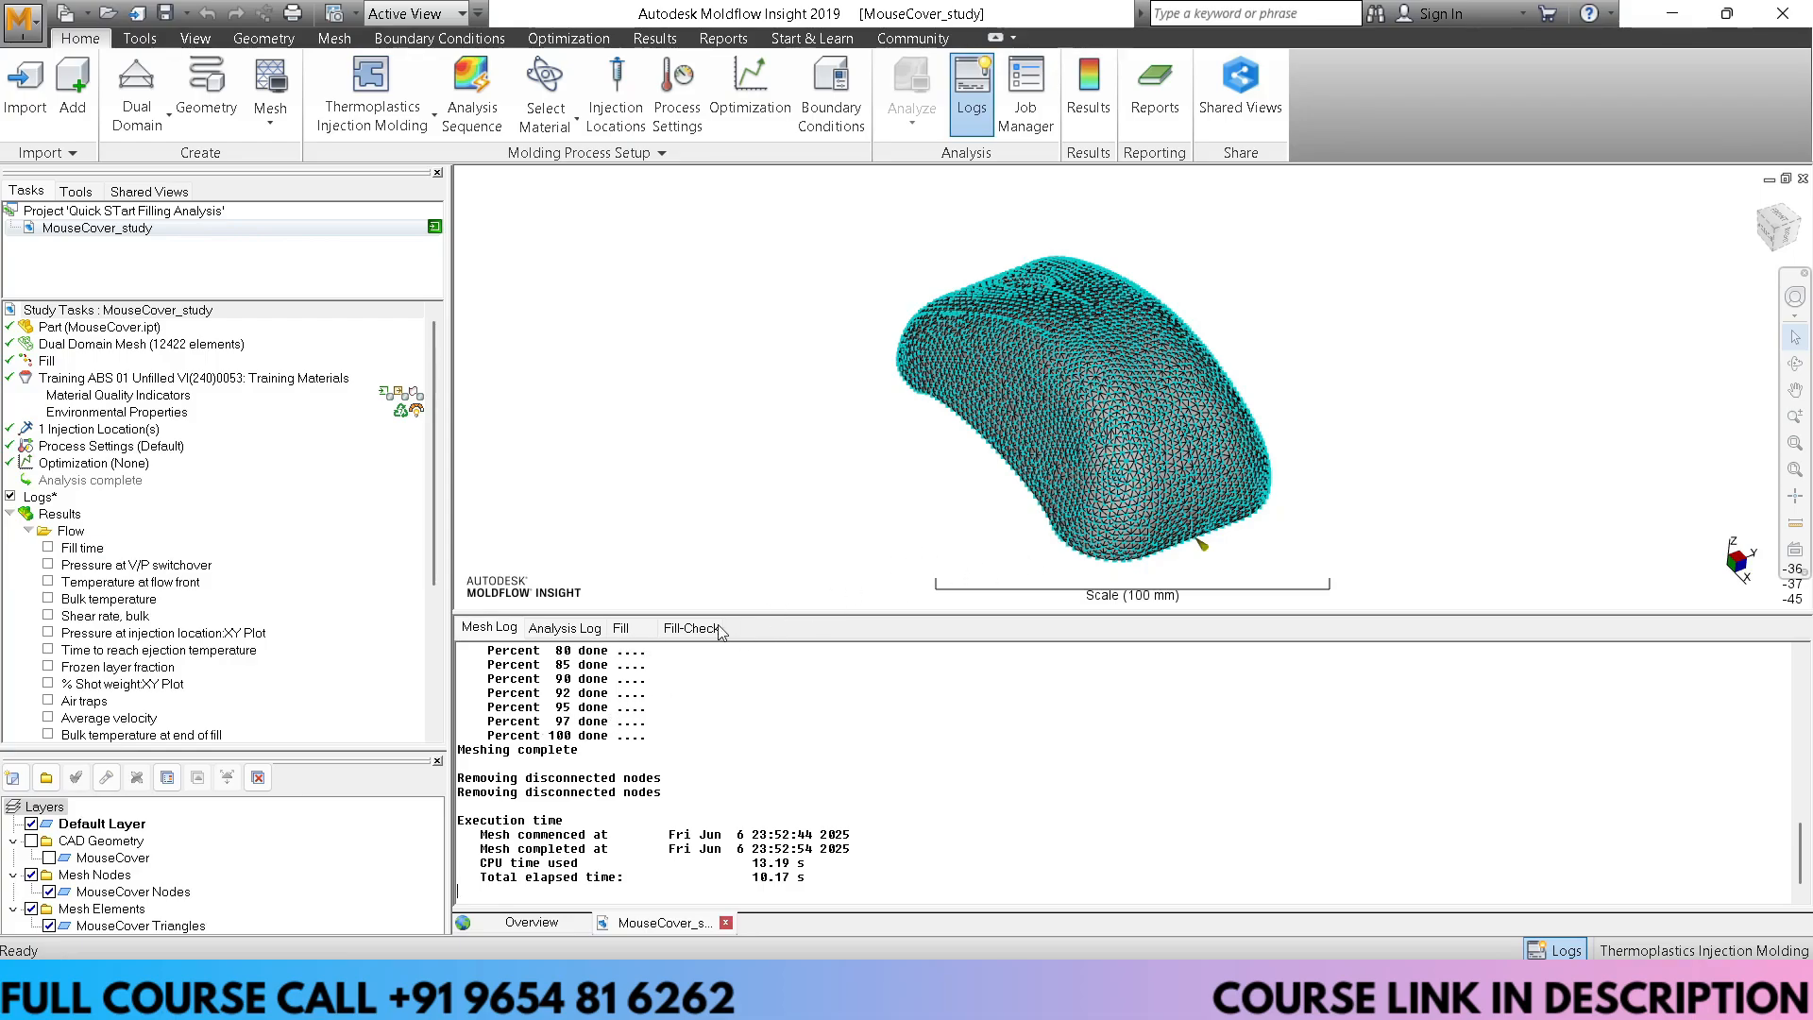
Examine the analysis log from its beginning, including the input data section and the solver parameters
{"action": "left_click", "coordinate": [567, 629]}
{"action": "scroll", "coordinate": [604, 699], "scroll_direction": "up", "scroll_amount": 10}
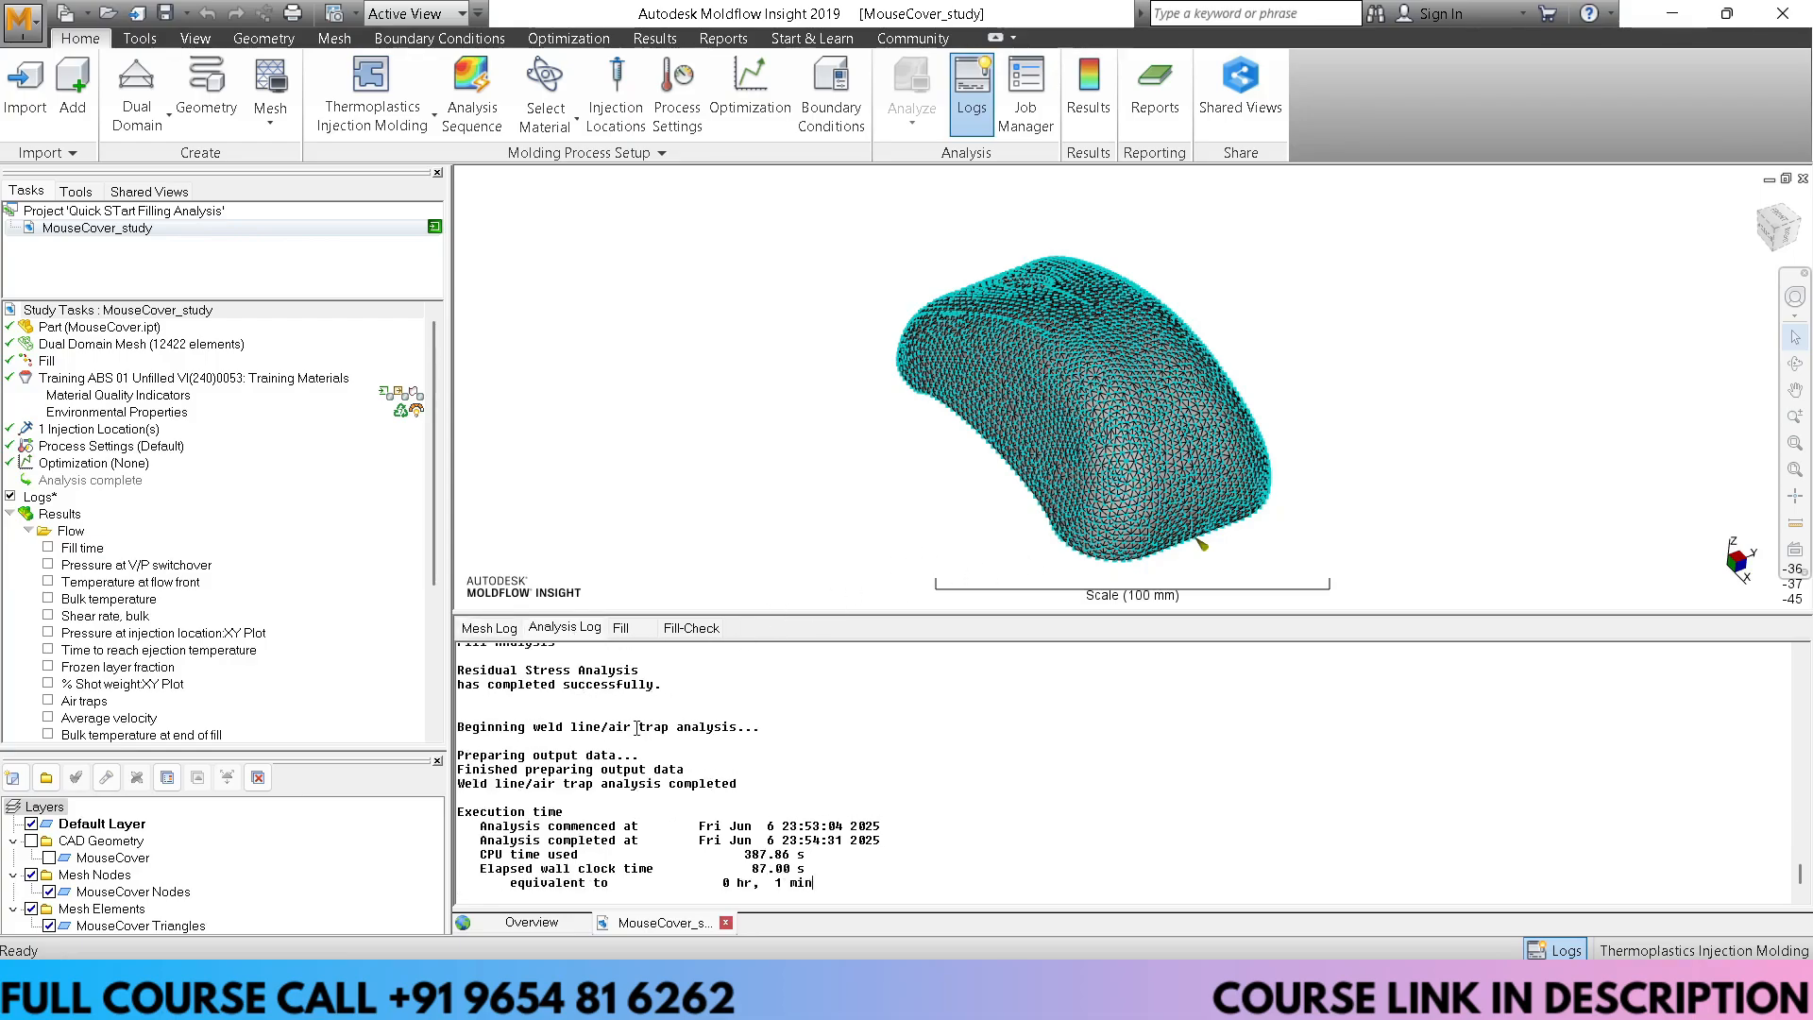
{"action": "scroll", "coordinate": [644, 739], "scroll_direction": "up", "scroll_amount": 10}
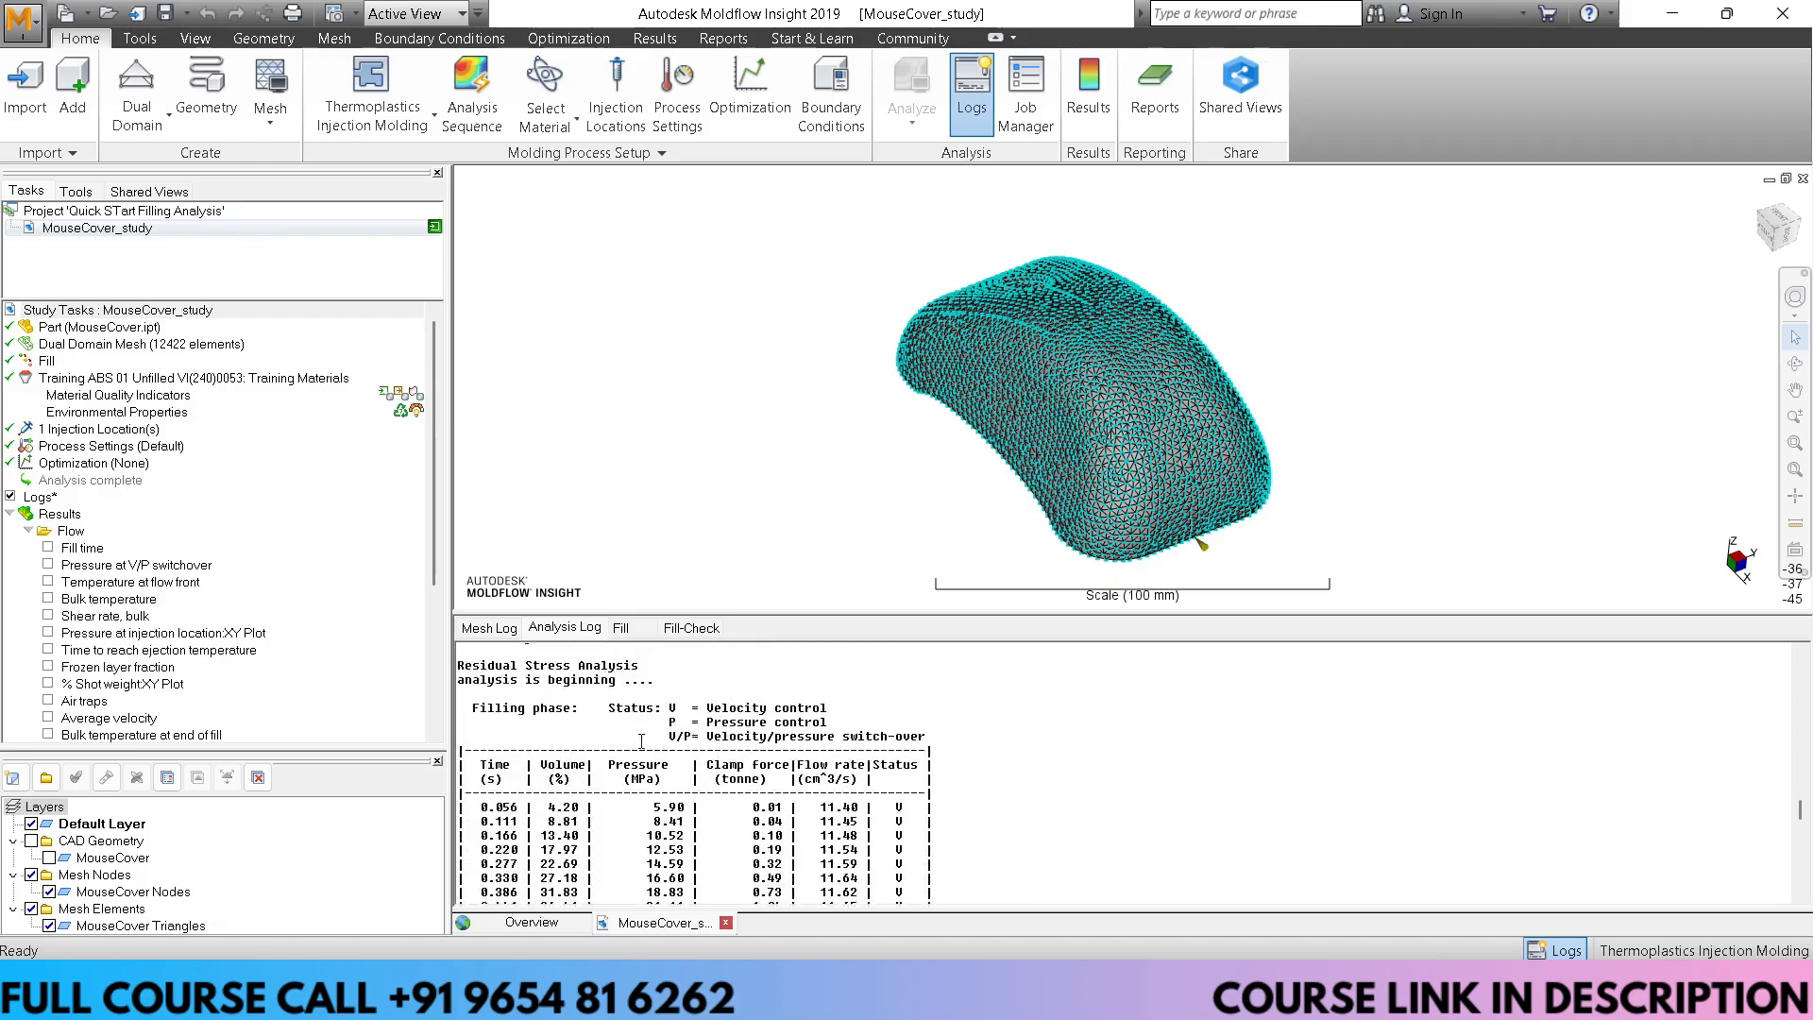
{"action": "scroll", "coordinate": [642, 736], "scroll_direction": "up", "scroll_amount": 15}
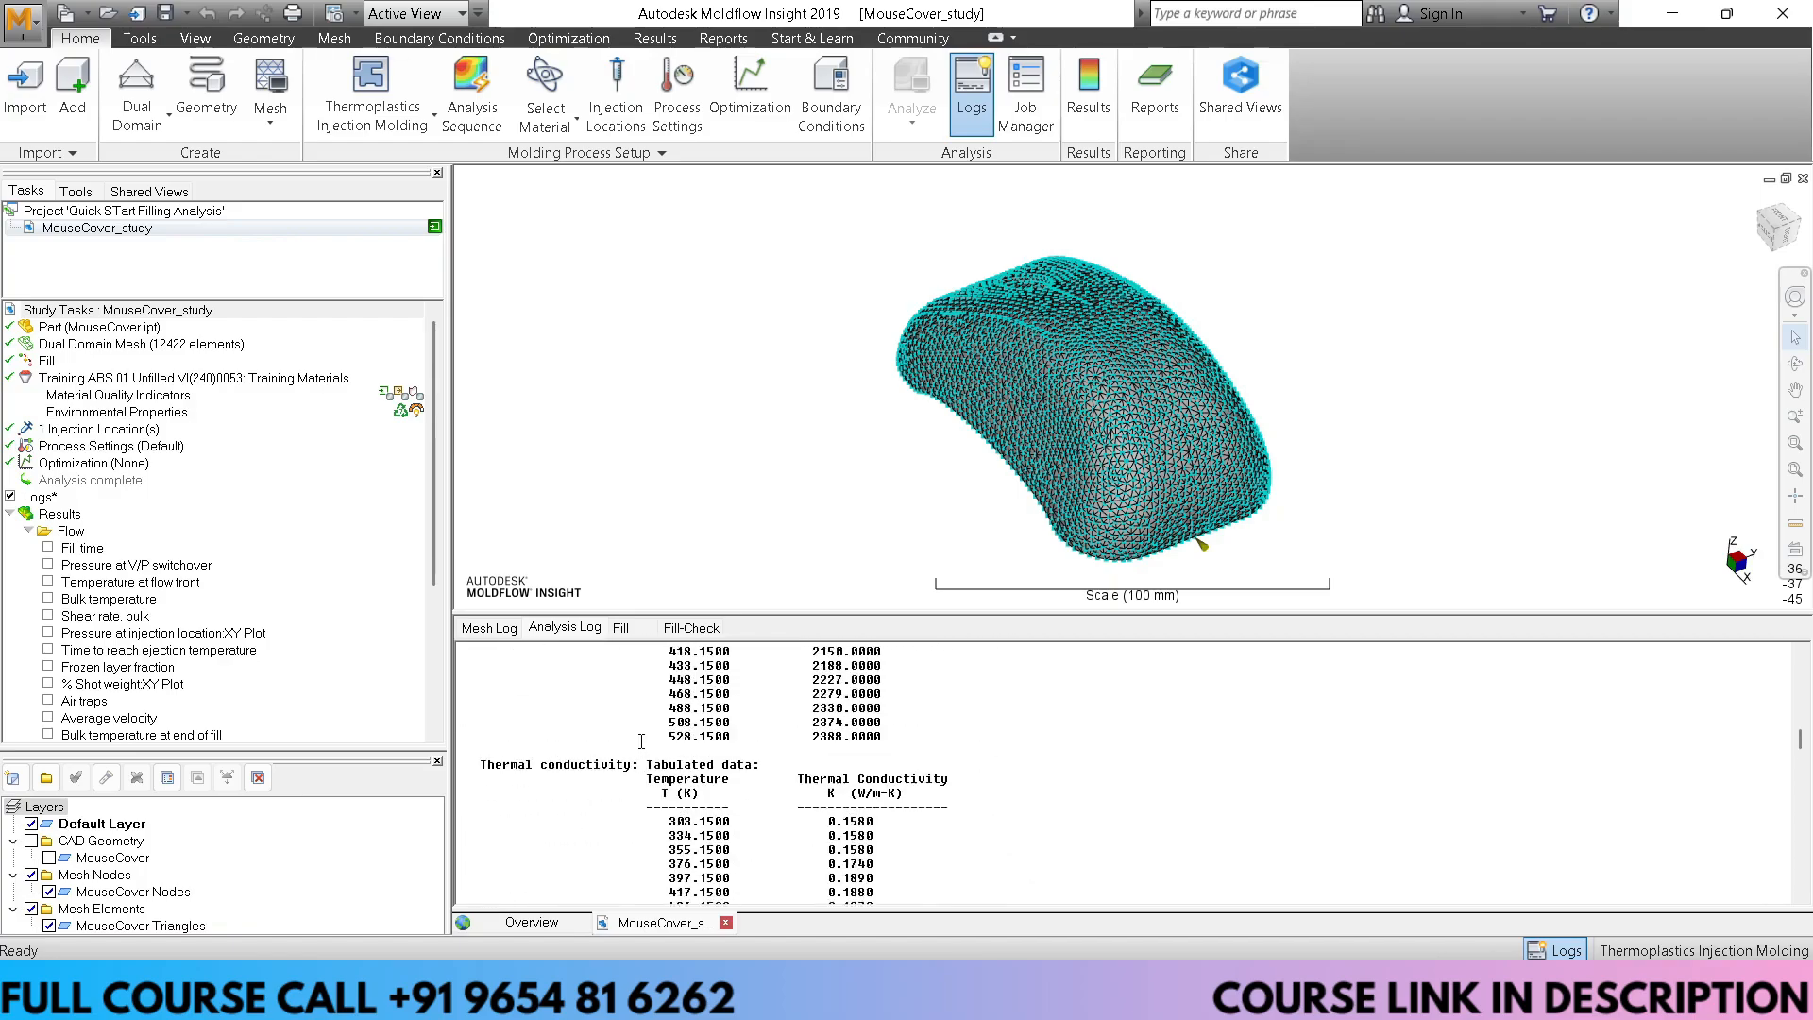
{"action": "left_click_drag", "start_coordinate": [1797, 697], "coordinate": [1798, 679]}
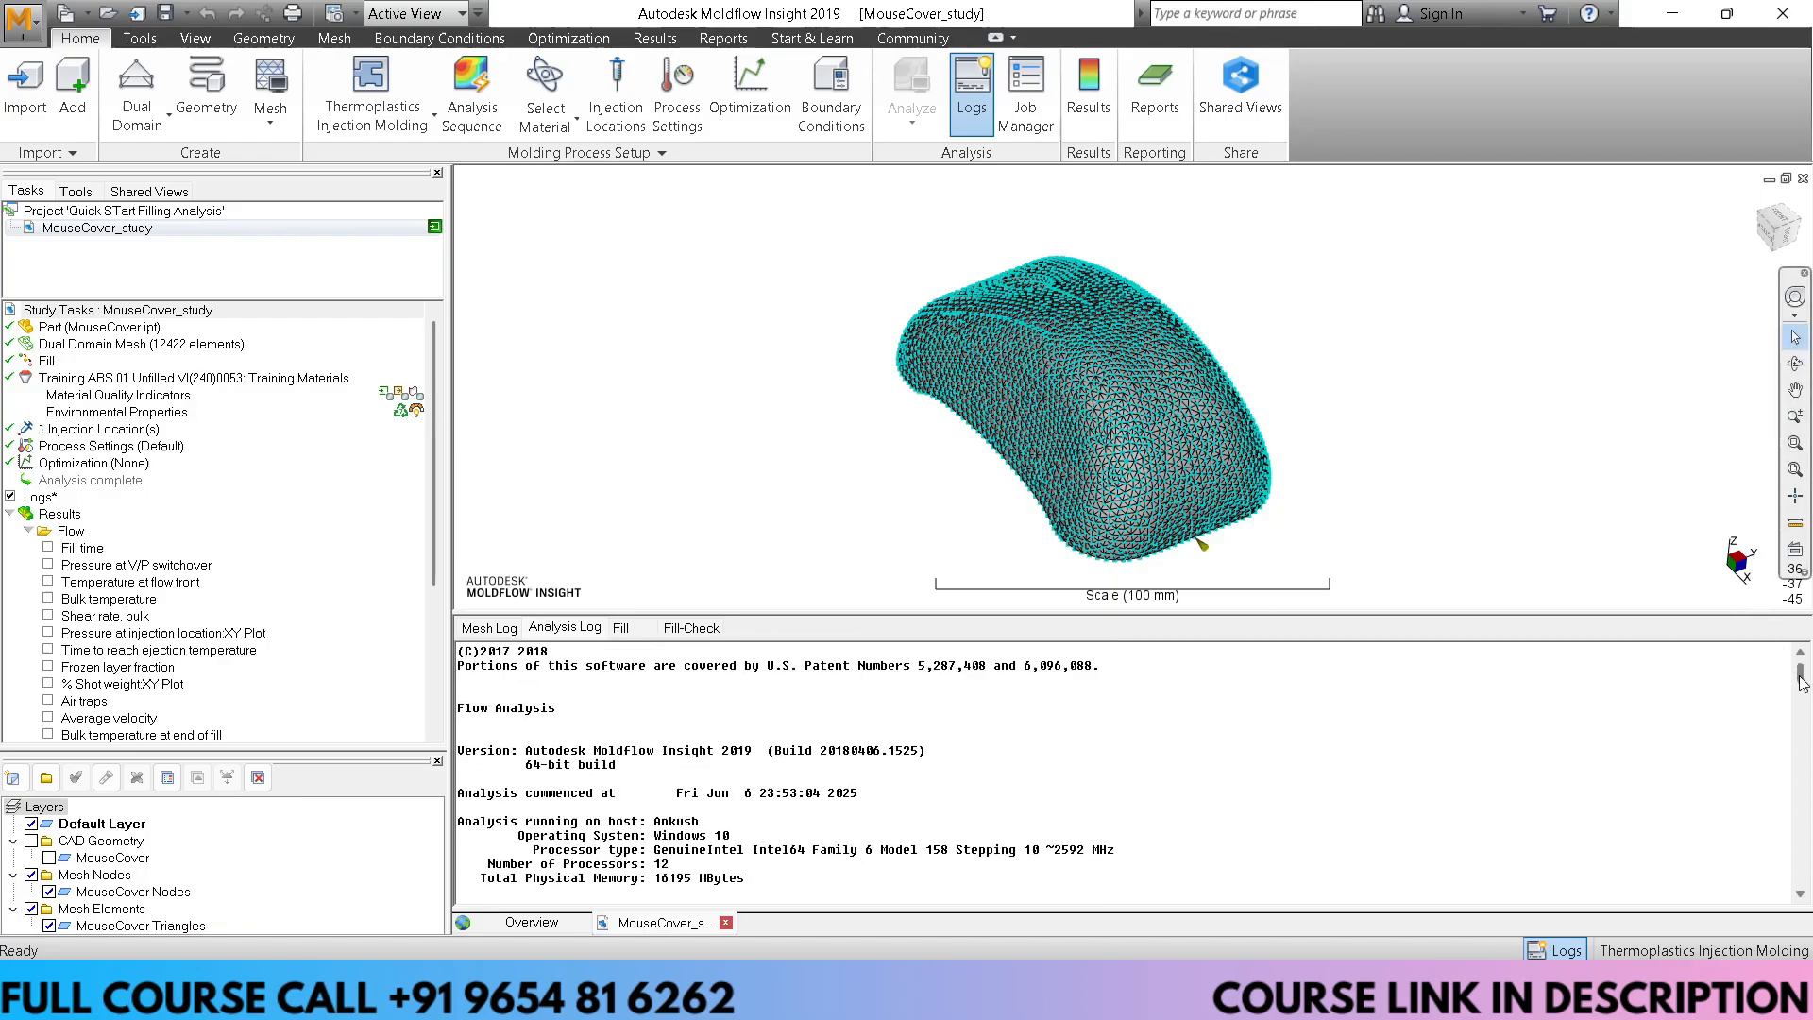
{"action": "scroll", "coordinate": [710, 769], "scroll_direction": "down", "scroll_amount": 6}
{"action": "scroll", "coordinate": [711, 776], "scroll_direction": "down", "scroll_amount": 11}
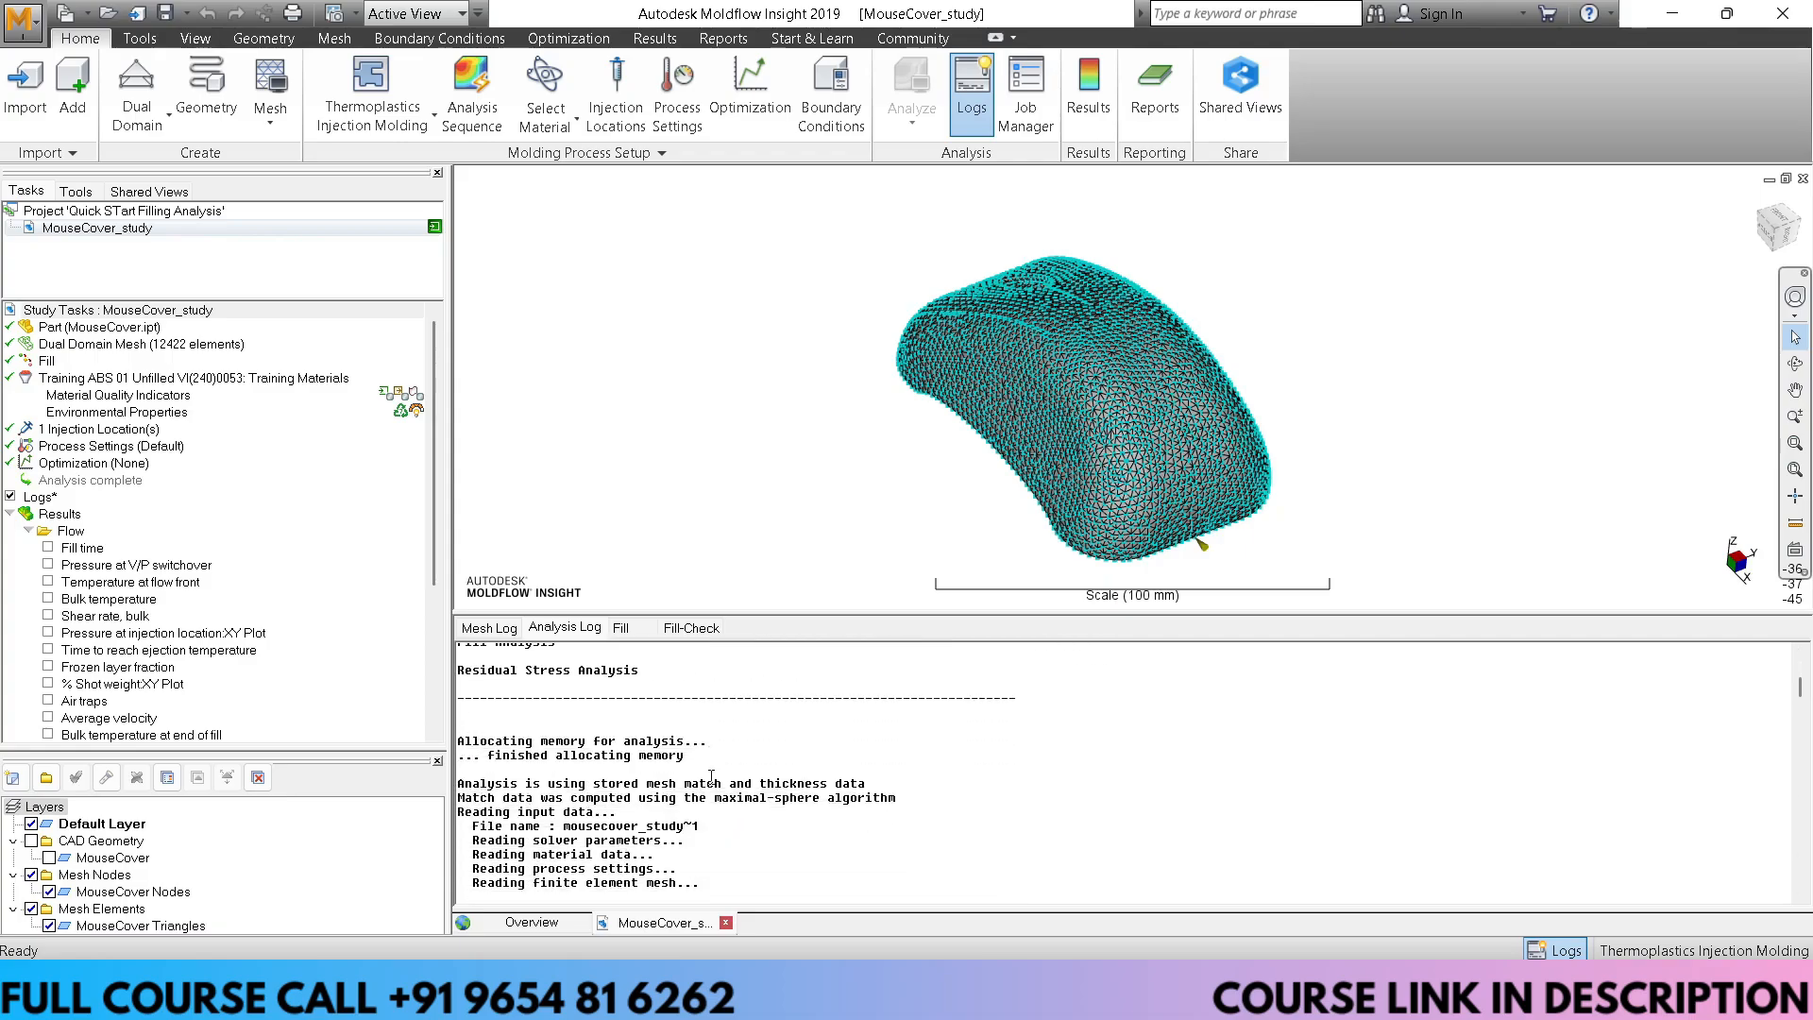
{"action": "scroll", "coordinate": [715, 776], "scroll_direction": "down", "scroll_amount": 2}
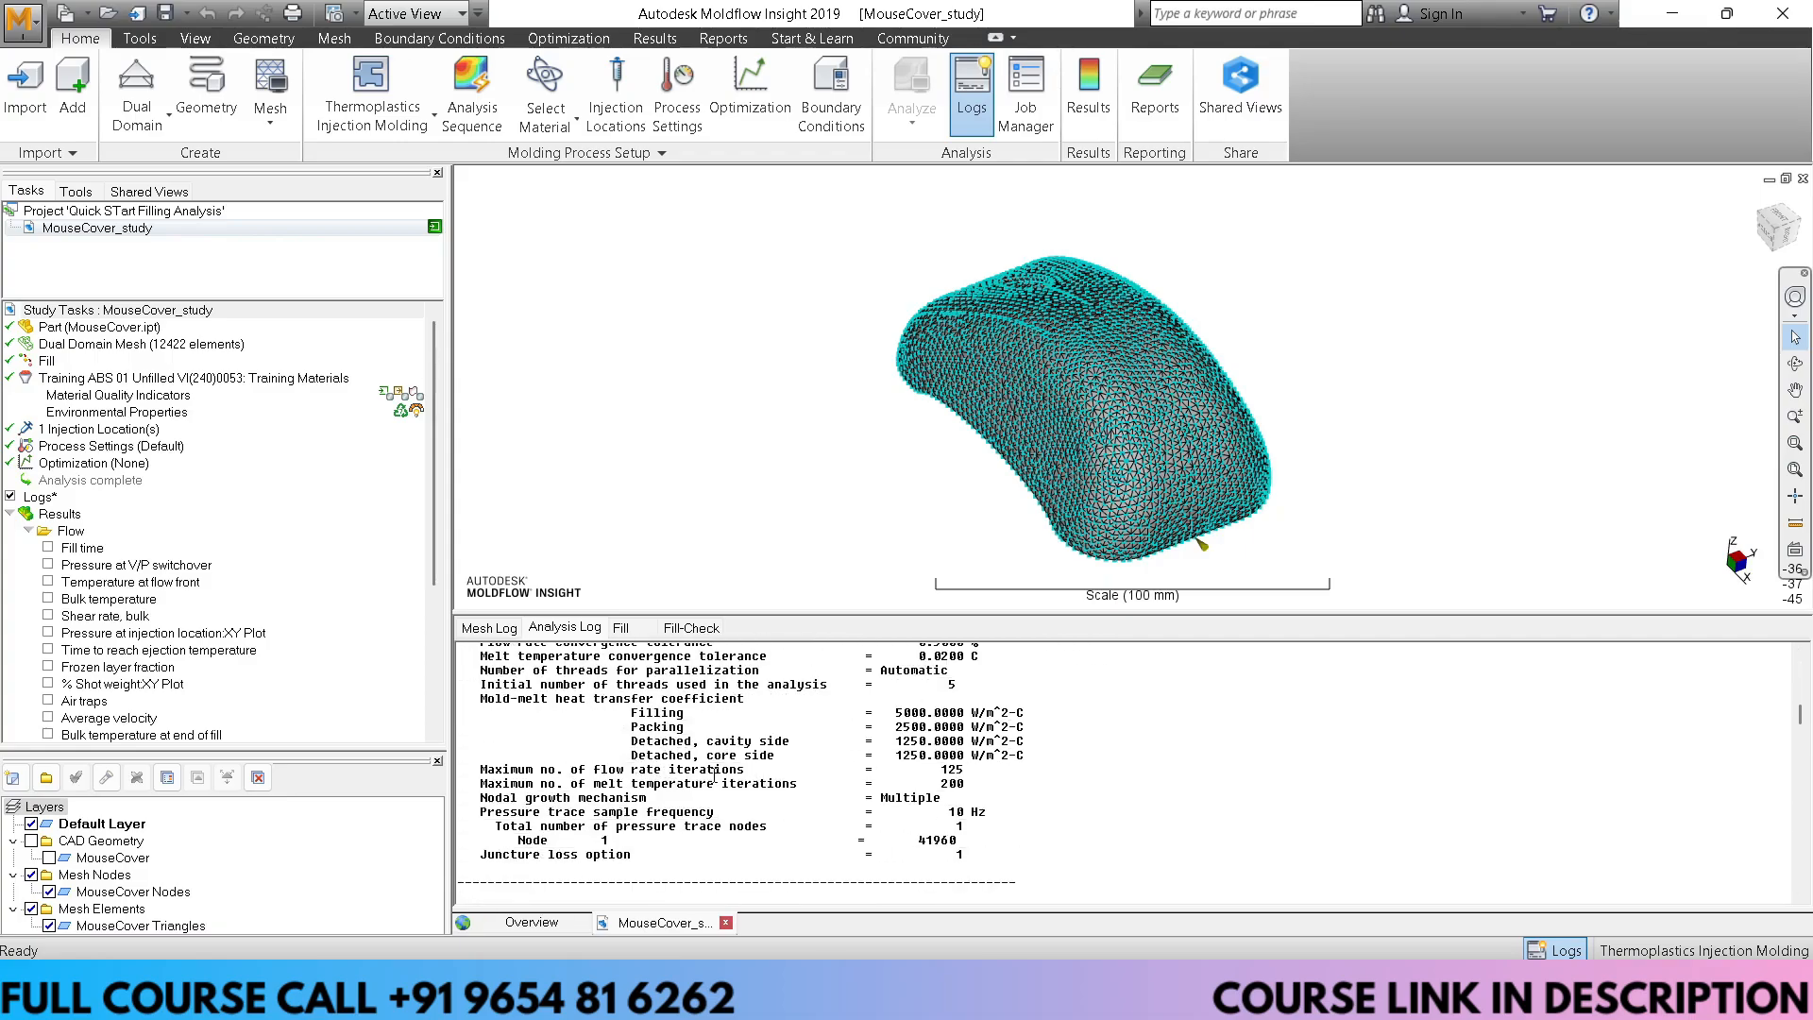
{"action": "scroll", "coordinate": [715, 777], "scroll_direction": "up", "scroll_amount": 2}
{"action": "scroll", "coordinate": [723, 735], "scroll_direction": "up", "scroll_amount": 1}
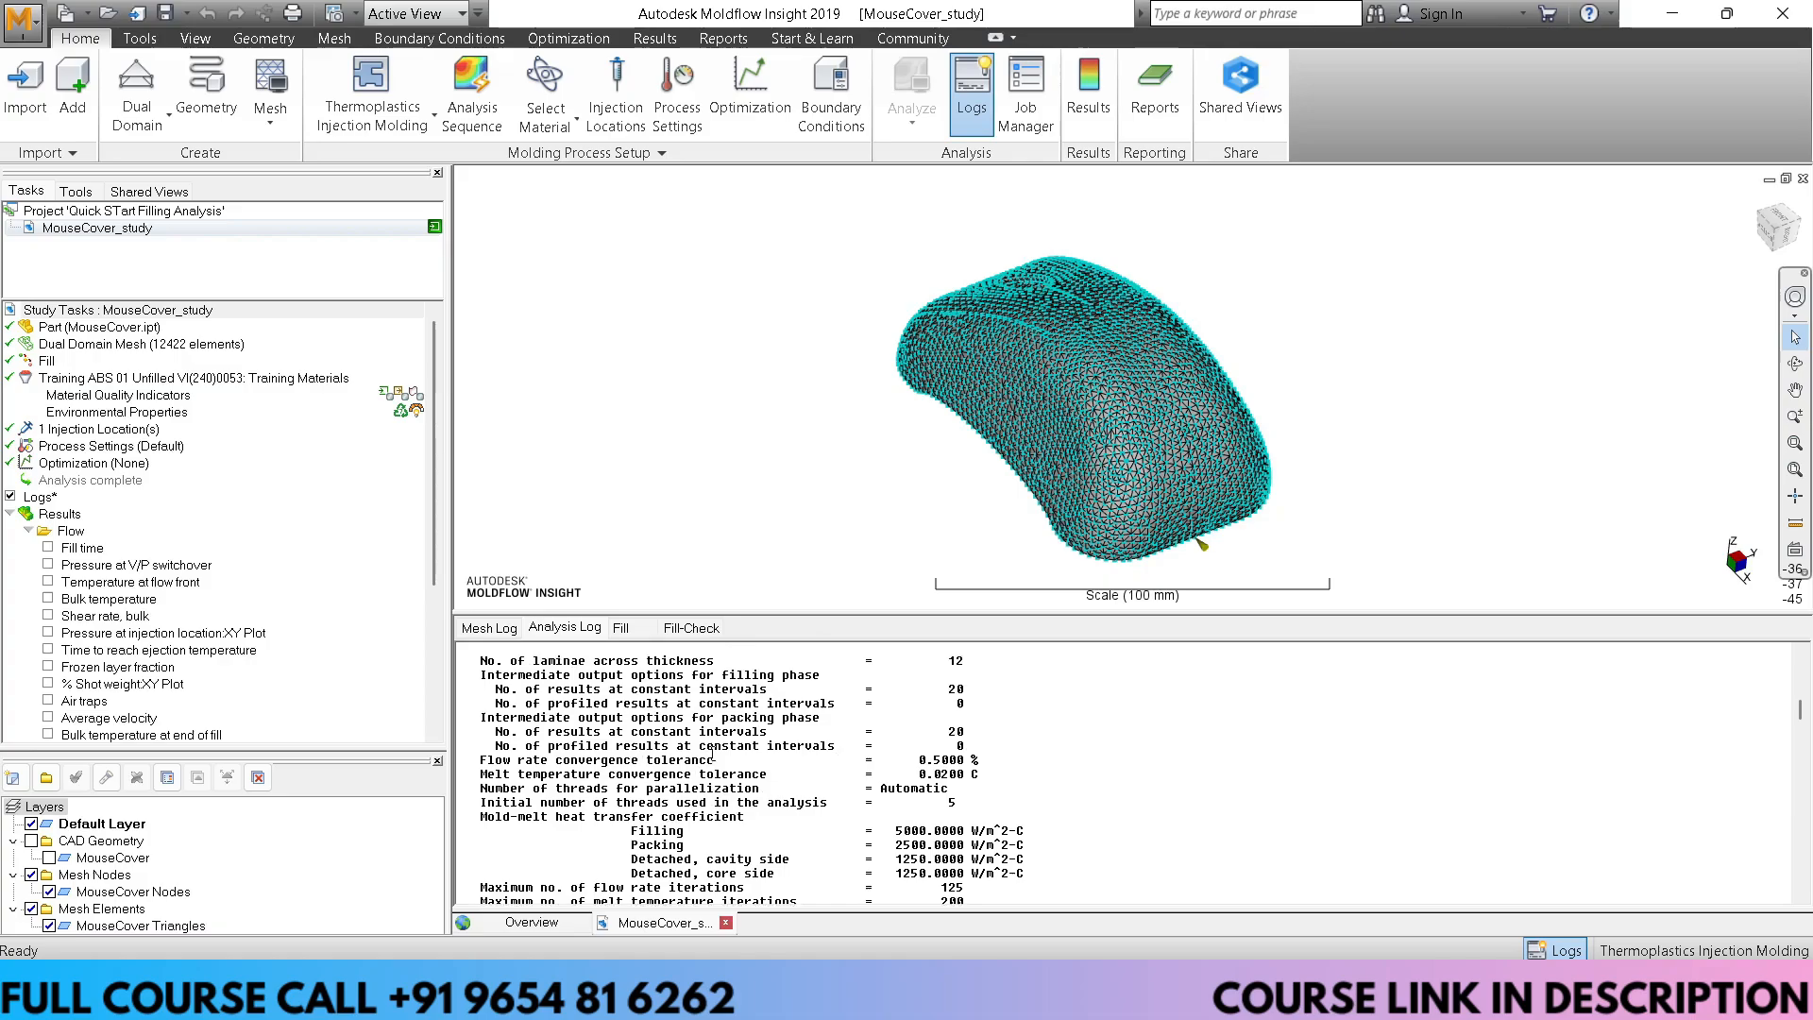
{"action": "scroll", "coordinate": [641, 775], "scroll_direction": "up", "scroll_amount": 1}
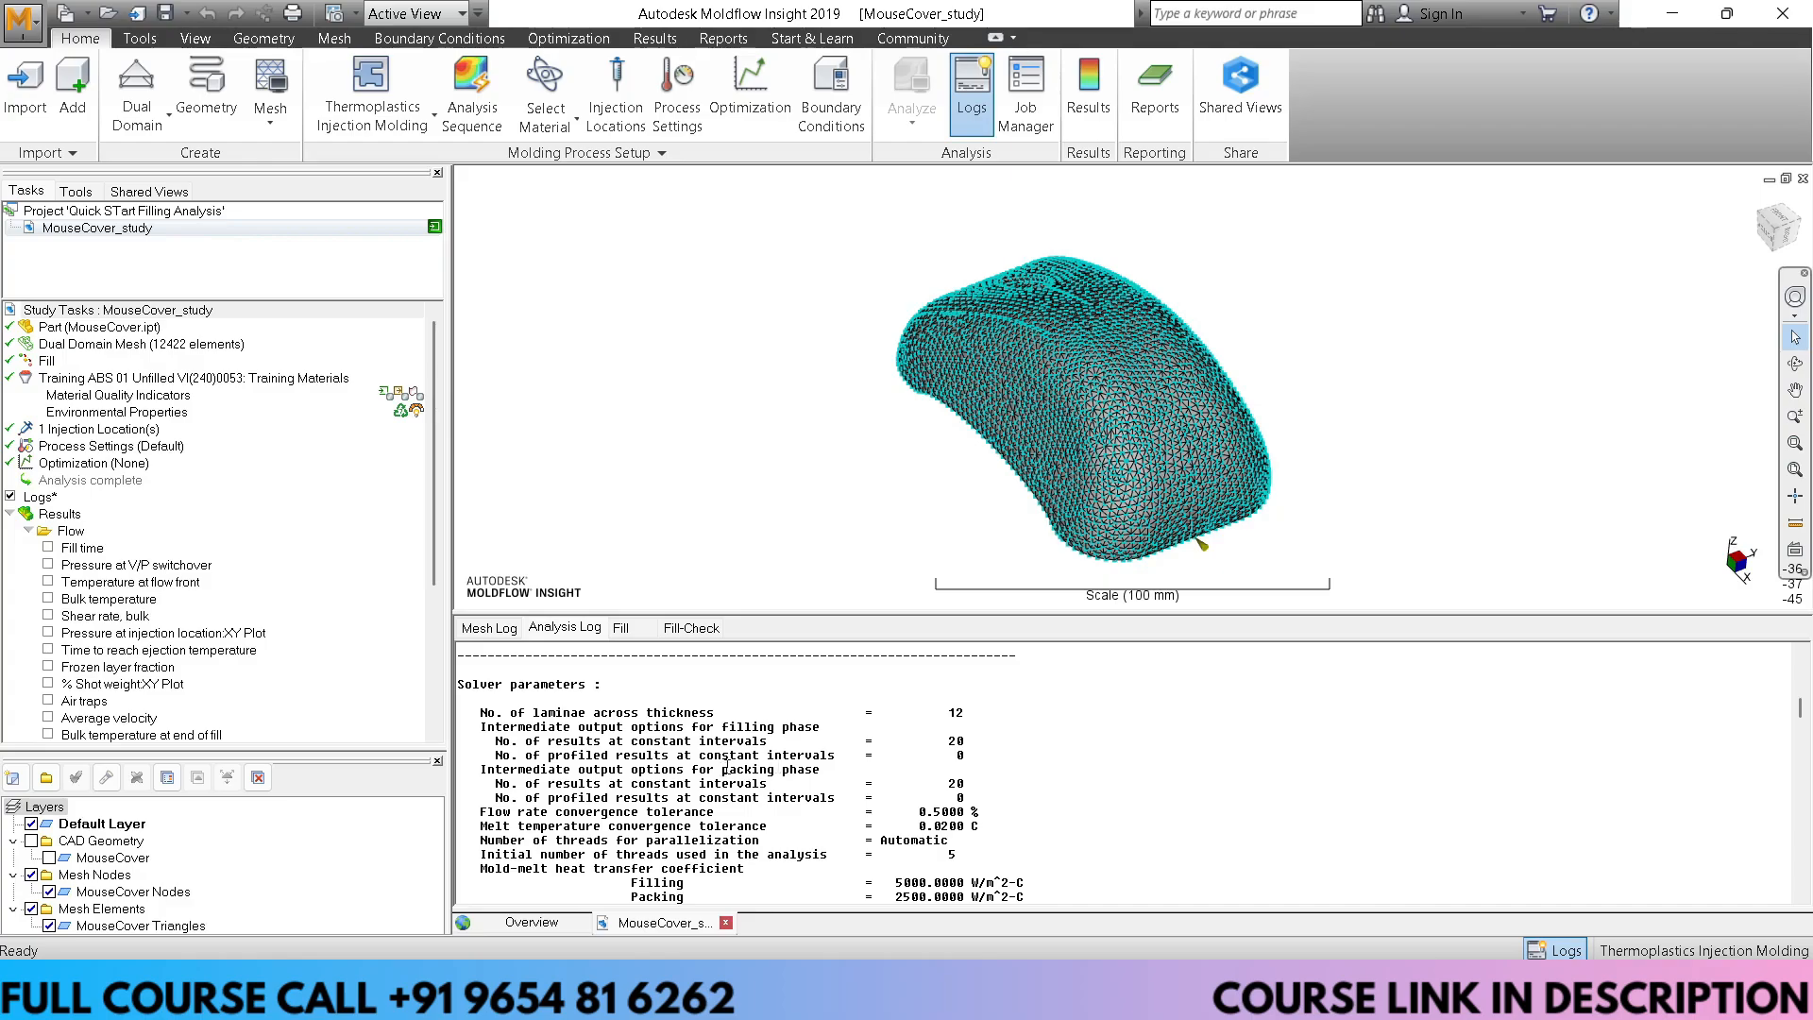
{"action": "scroll", "coordinate": [727, 767], "scroll_direction": "down", "scroll_amount": 3}
{"action": "scroll", "coordinate": [727, 767], "scroll_direction": "down", "scroll_amount": 6}
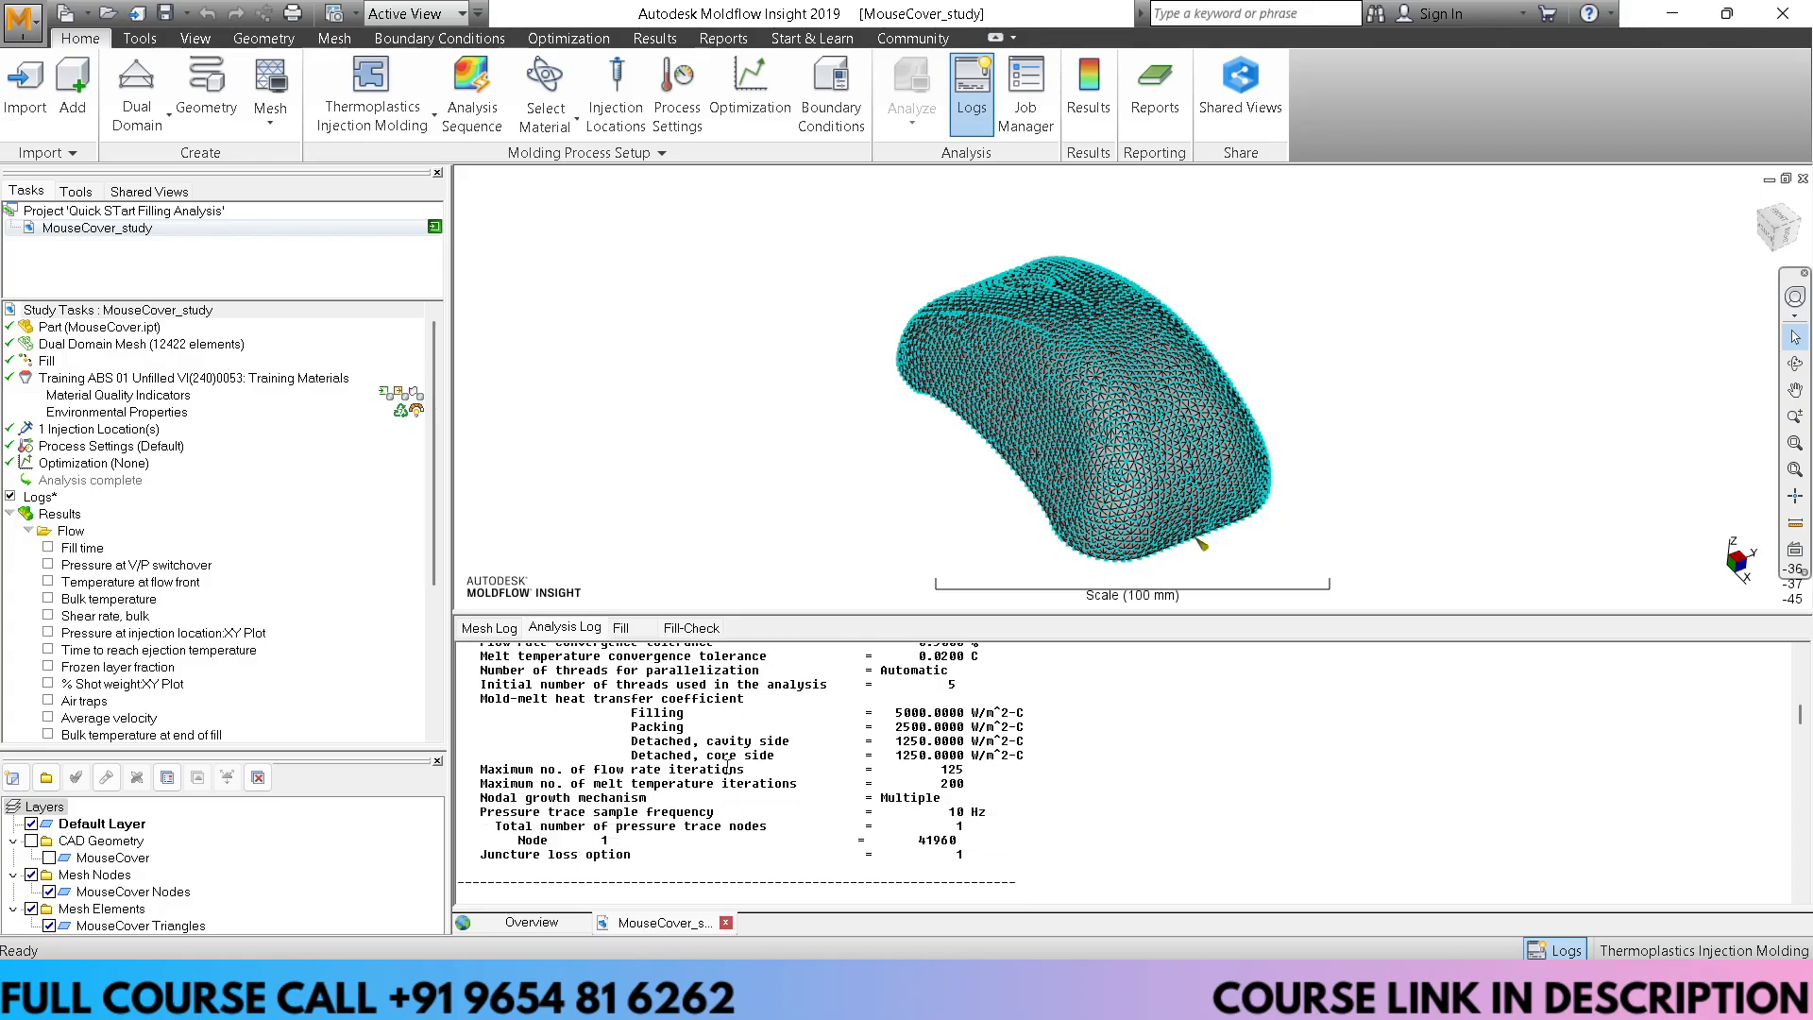
Read the material data and the model and mesh details in the analysis log
{"action": "scroll", "coordinate": [728, 767], "scroll_direction": "down", "scroll_amount": 3}
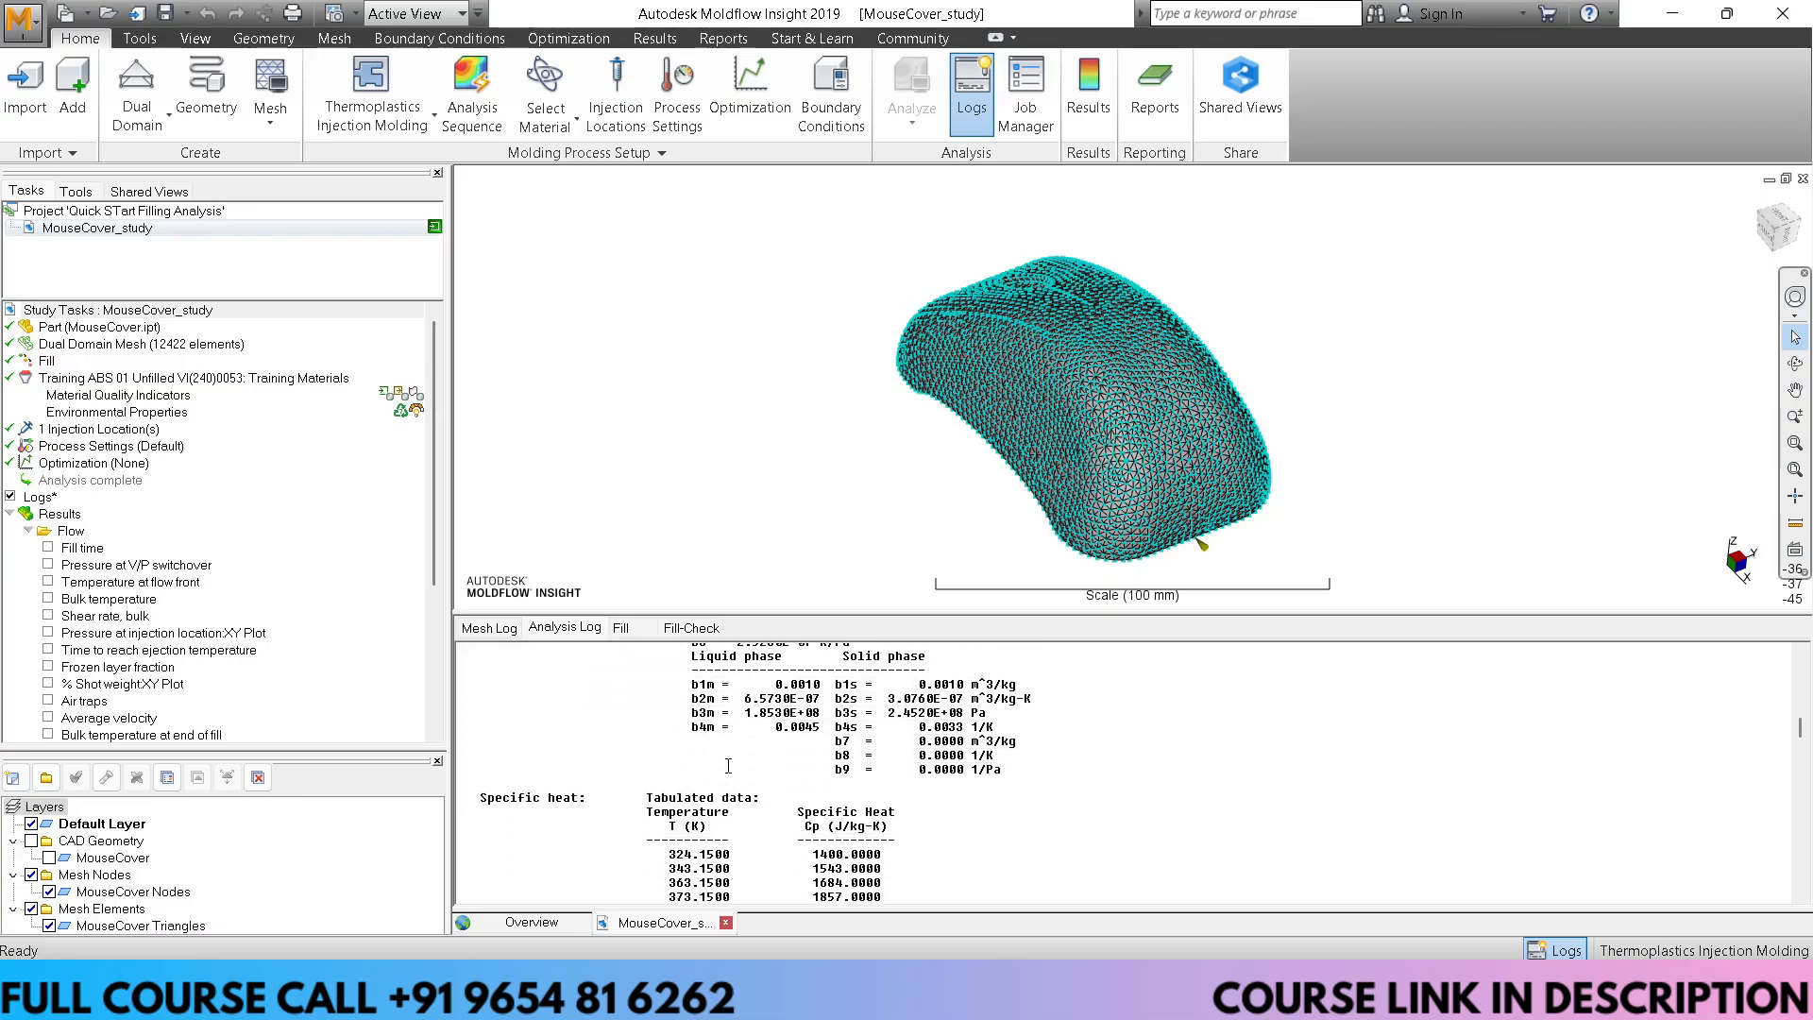
{"action": "scroll", "coordinate": [728, 766], "scroll_direction": "down", "scroll_amount": 10}
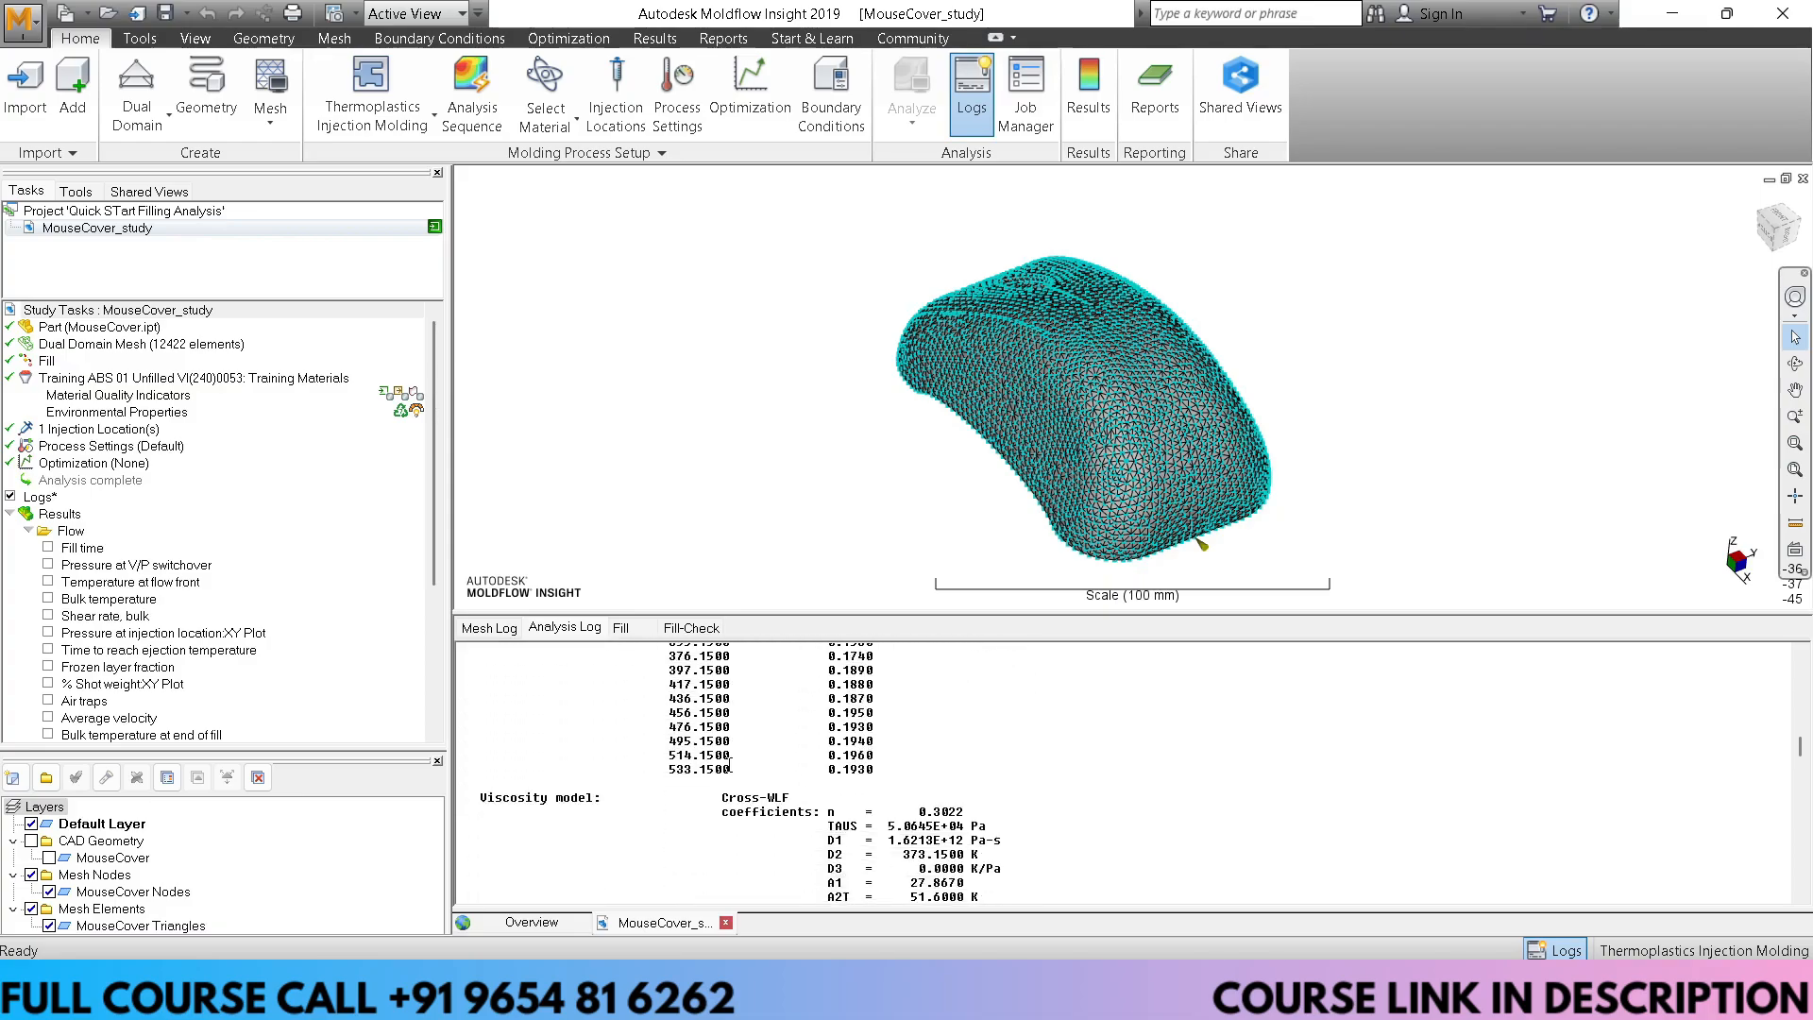
{"action": "scroll", "coordinate": [739, 758], "scroll_direction": "down", "scroll_amount": 15}
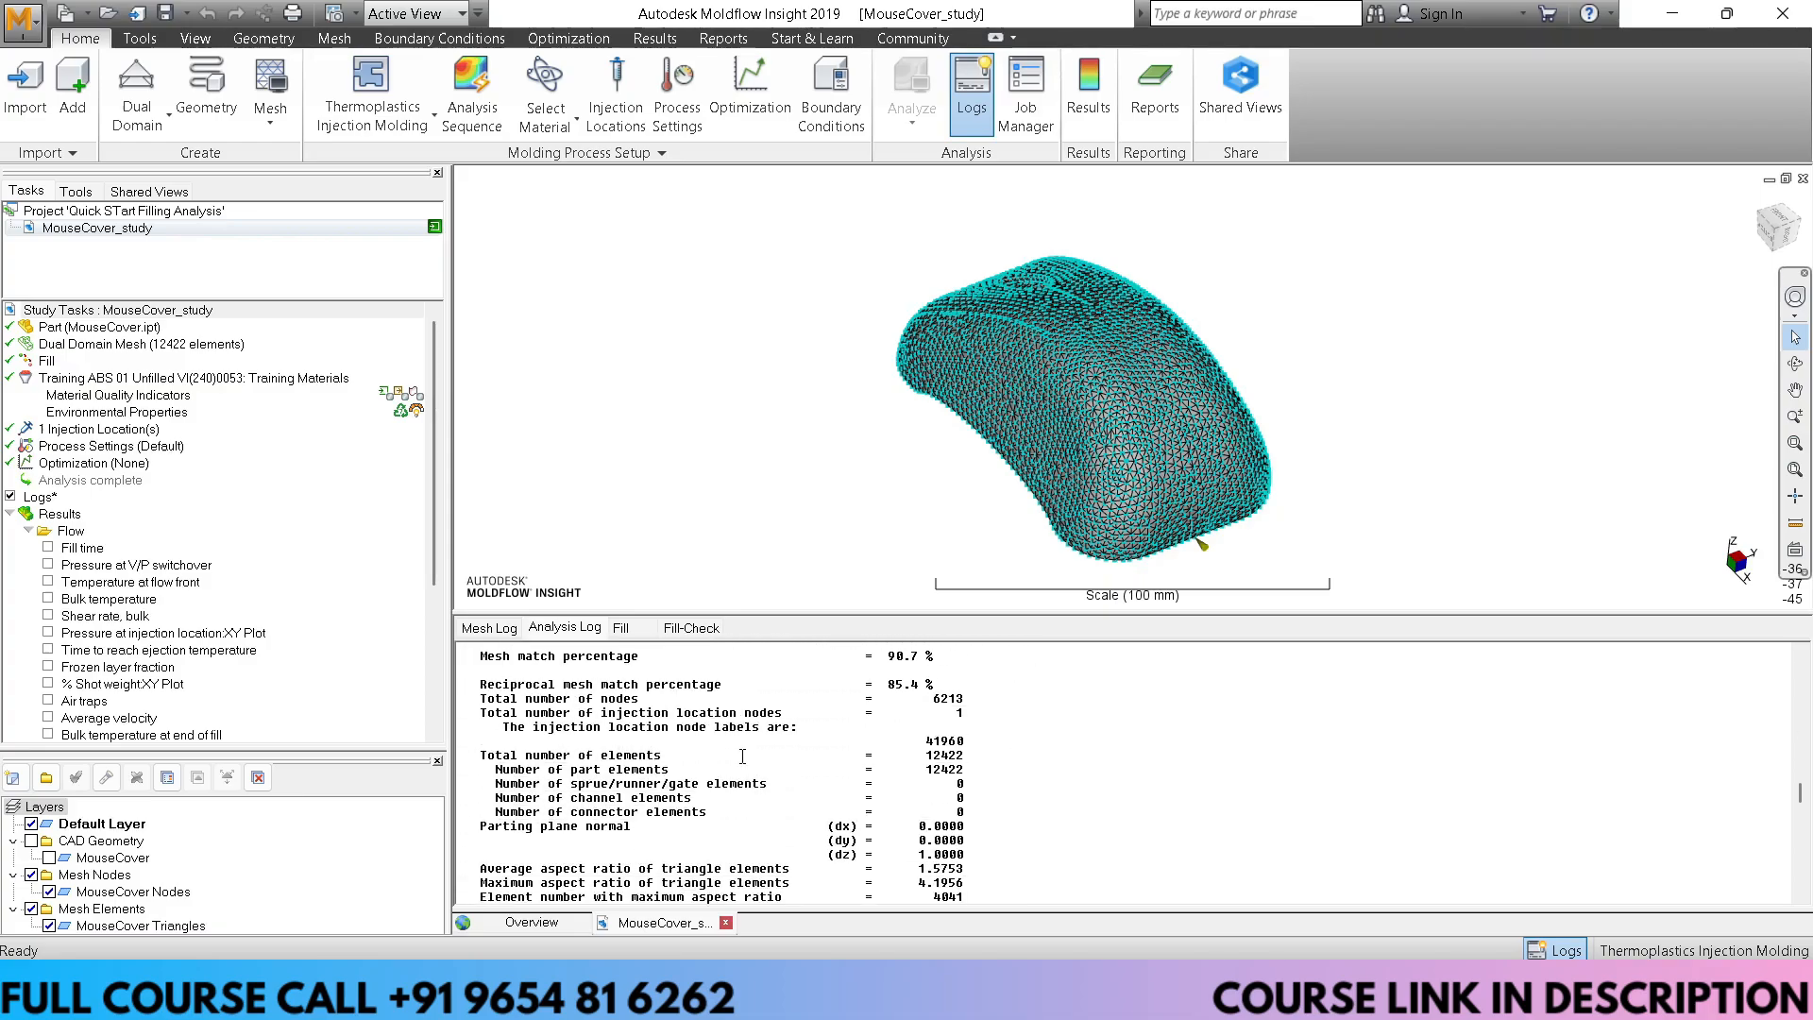
Examine the filling phase table in the analysis log, comparing time, volume, pressure, clamp force, flow rate and control status
{"action": "scroll", "coordinate": [746, 756], "scroll_direction": "down", "scroll_amount": 4}
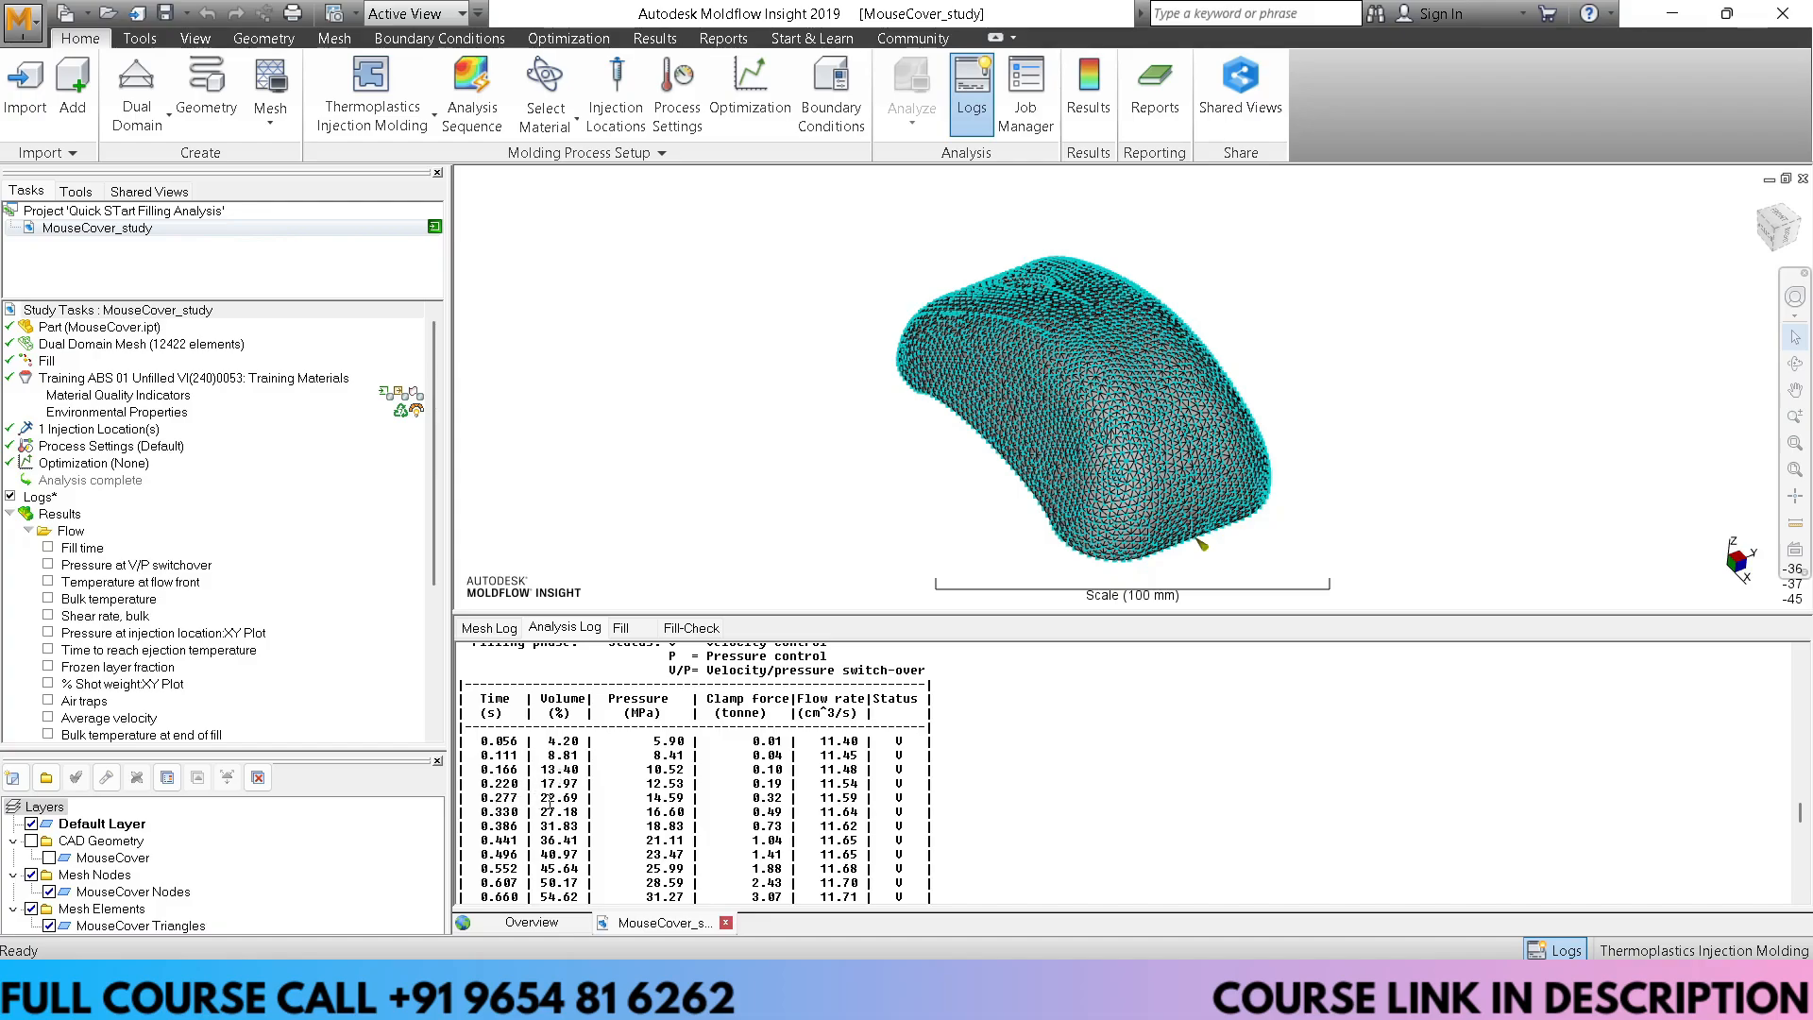
{"action": "scroll", "coordinate": [489, 869], "scroll_direction": "down", "scroll_amount": 2}
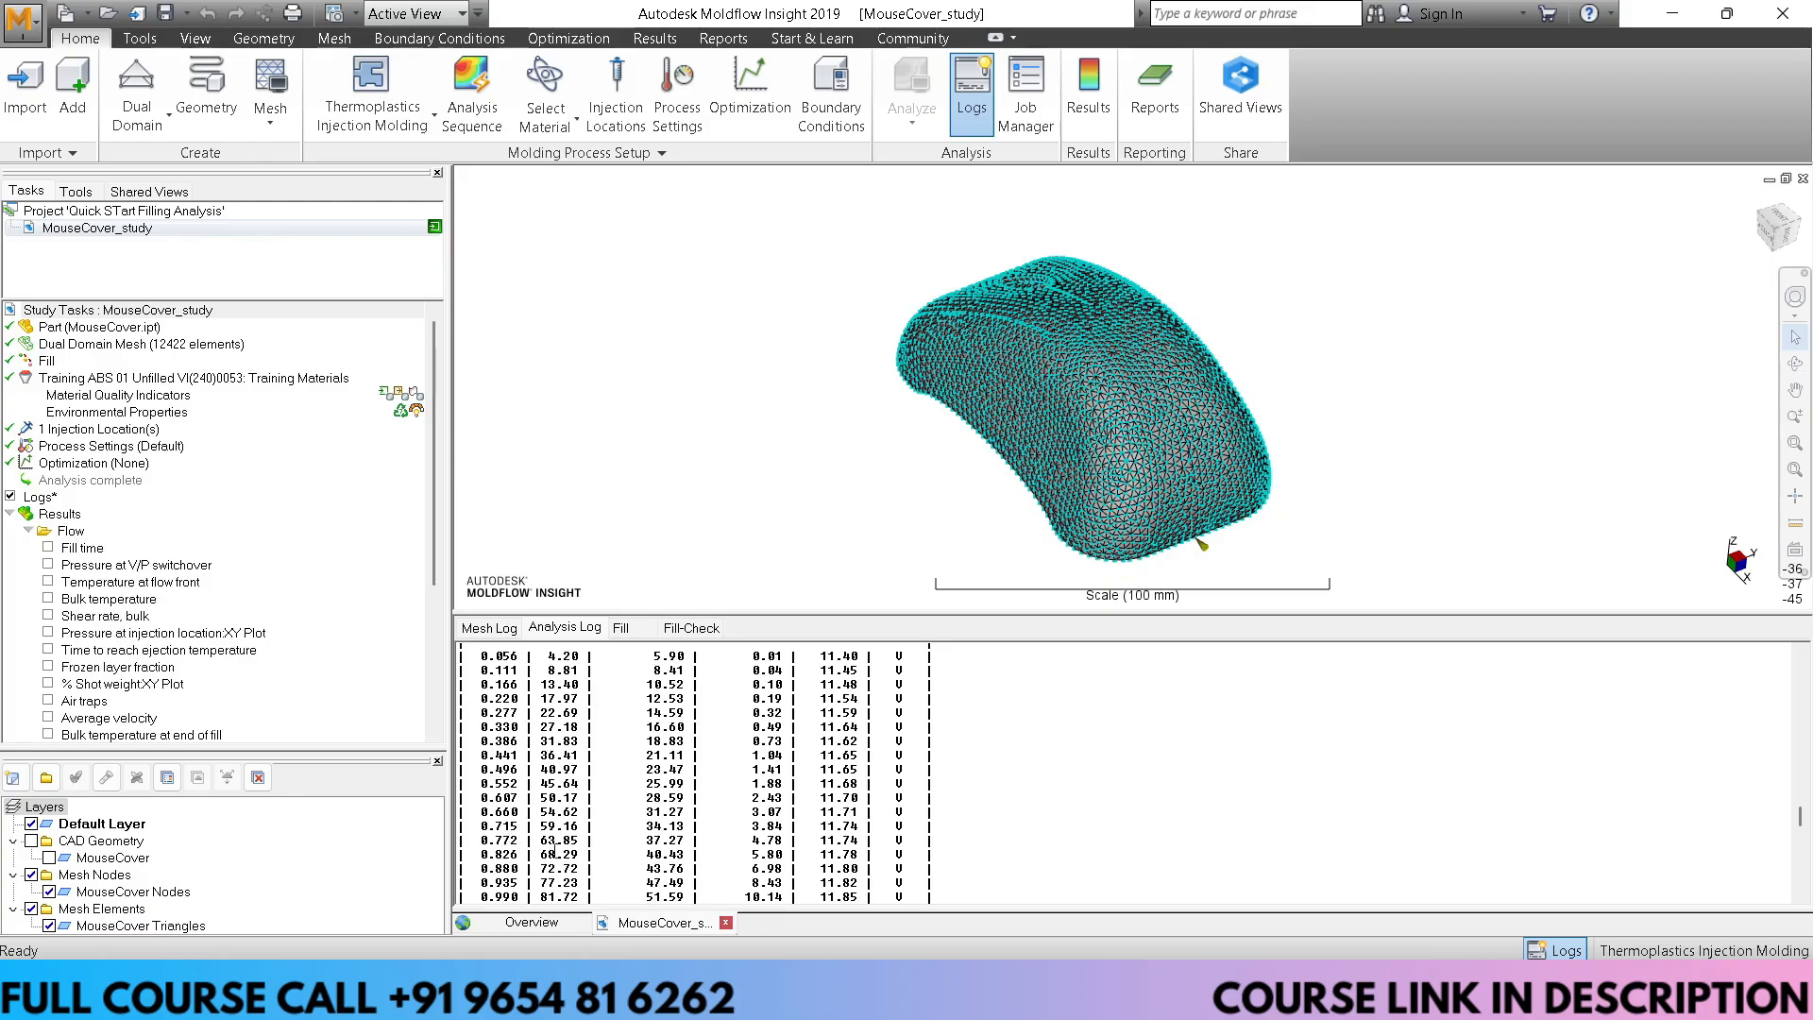
{"action": "scroll", "coordinate": [526, 796], "scroll_direction": "down", "scroll_amount": 3}
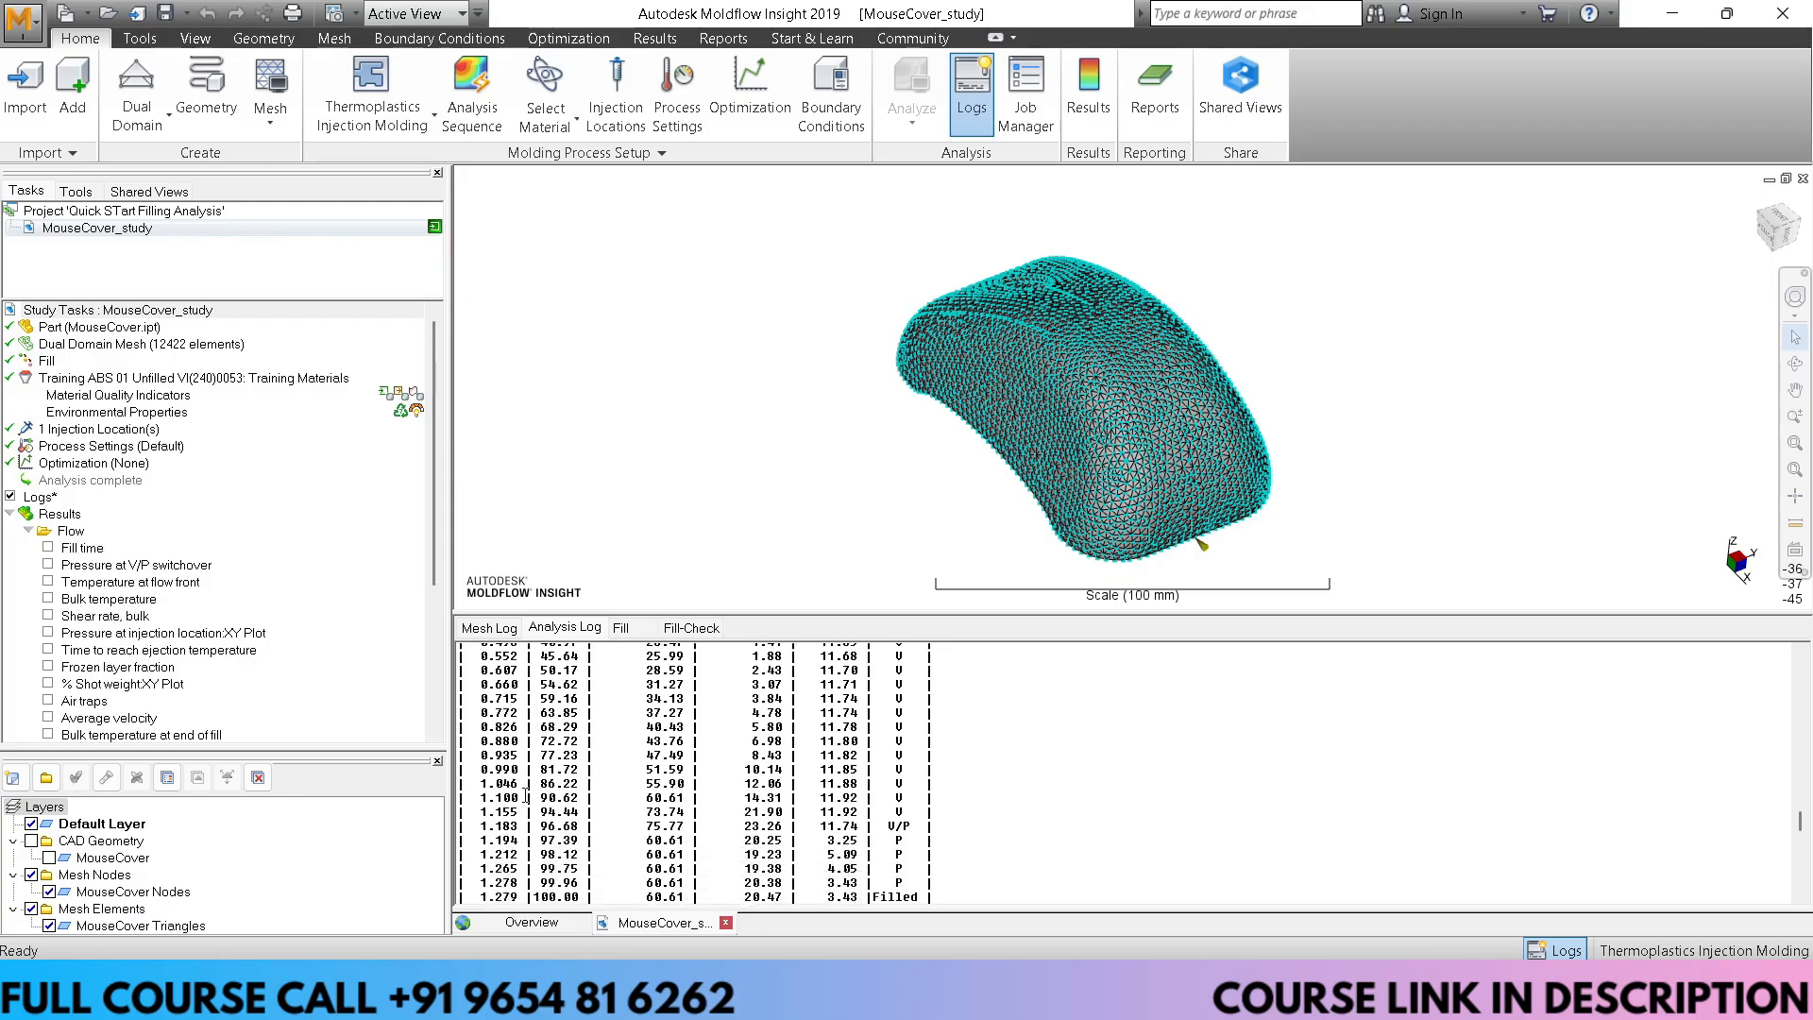
{"action": "scroll", "coordinate": [543, 826], "scroll_direction": "down", "scroll_amount": 1}
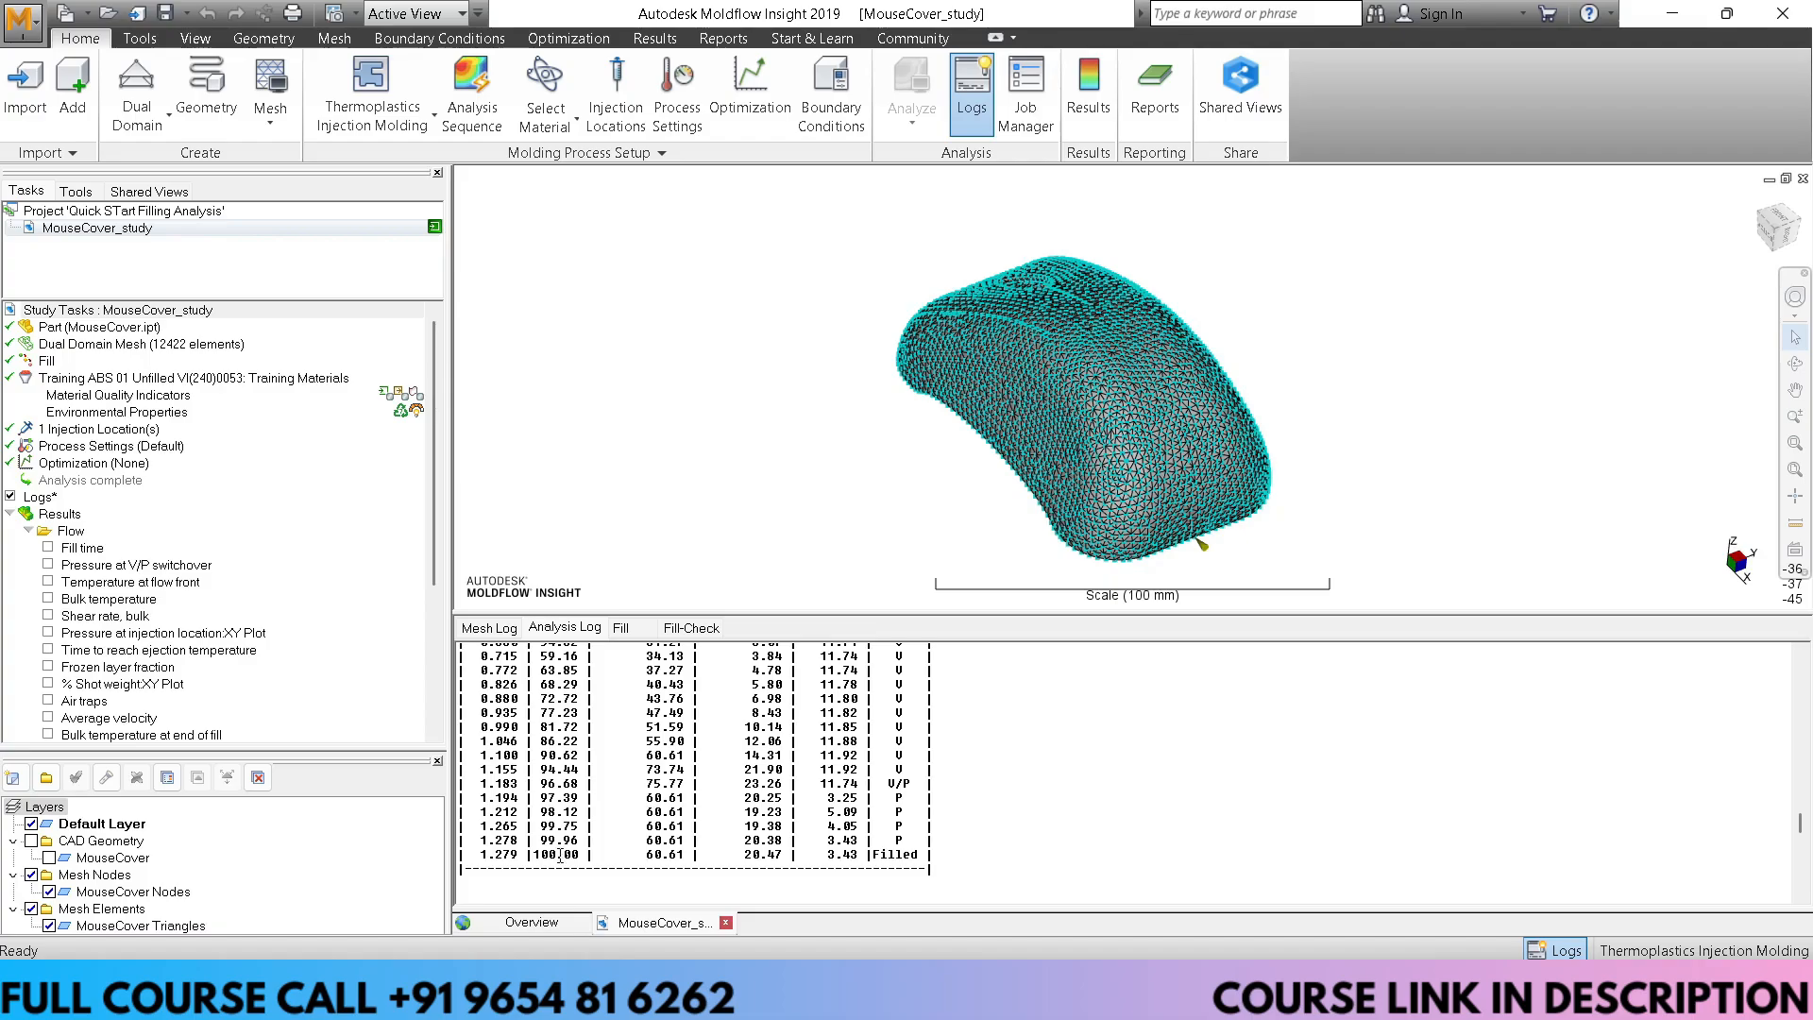
{"action": "scroll", "coordinate": [560, 855], "scroll_direction": "up", "scroll_amount": 10}
{"action": "scroll", "coordinate": [666, 827], "scroll_direction": "down", "scroll_amount": 5}
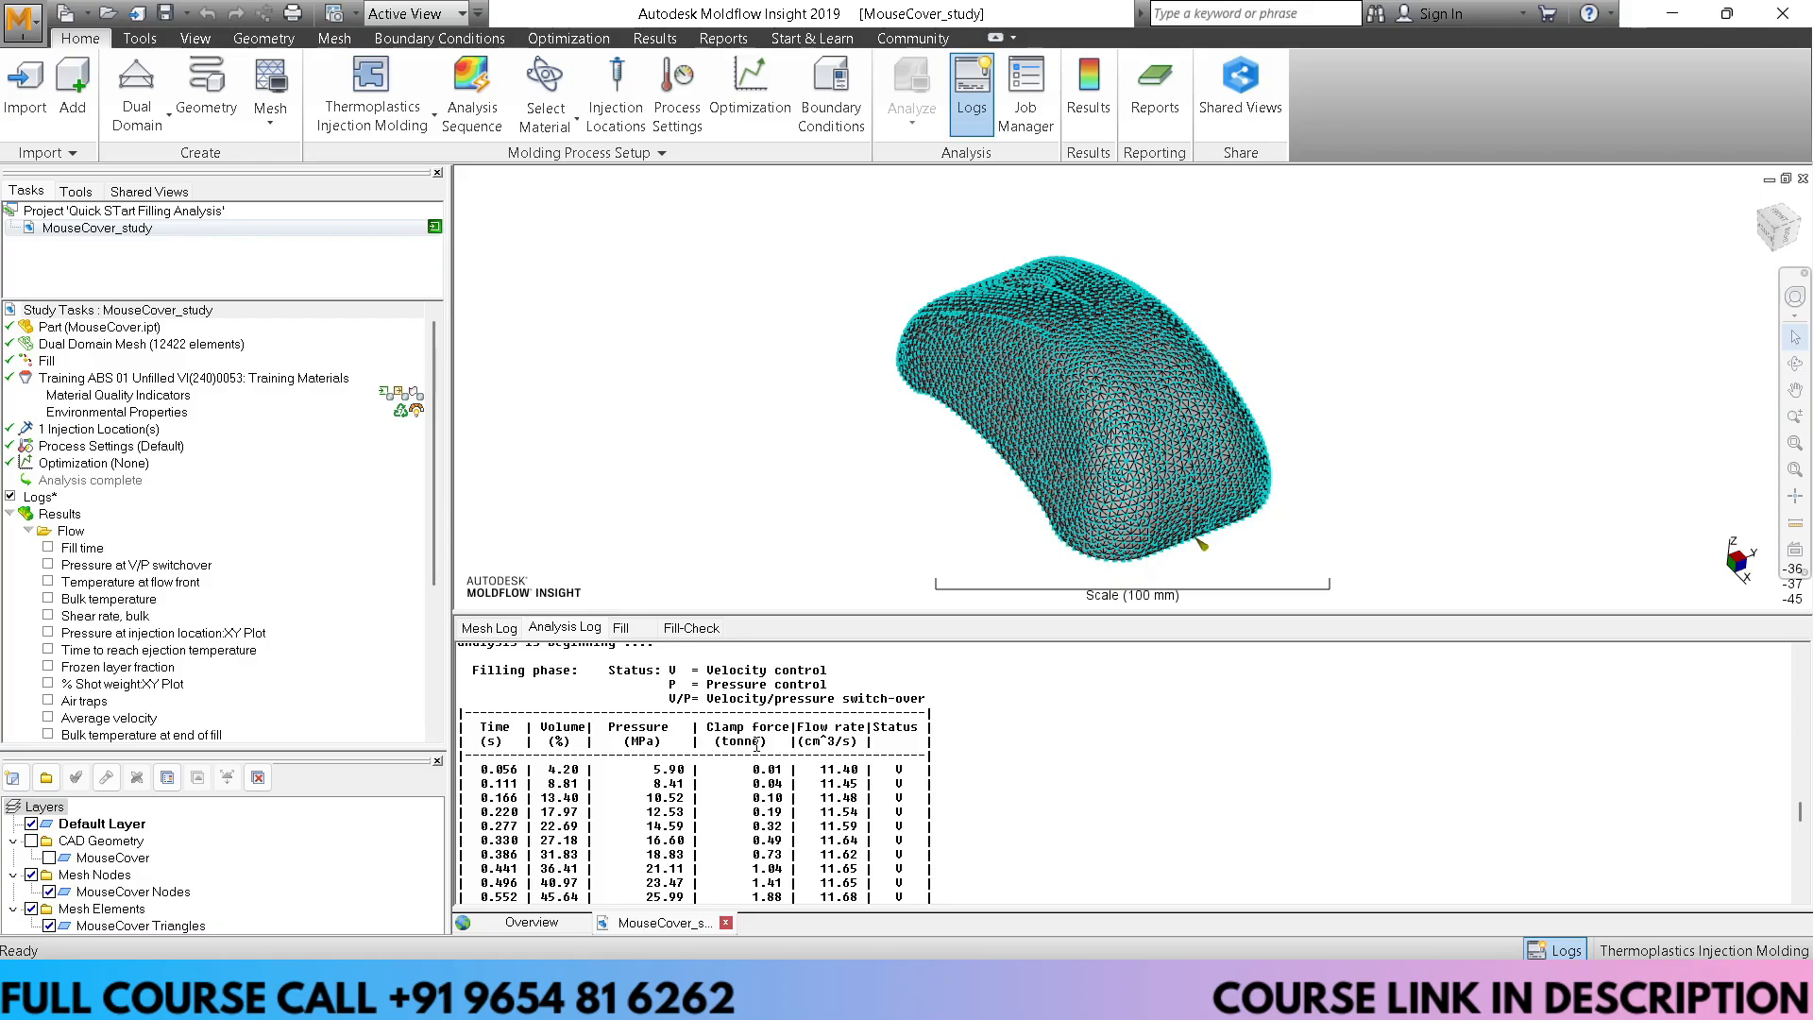
{"action": "scroll", "coordinate": [756, 744], "scroll_direction": "down", "scroll_amount": 1}
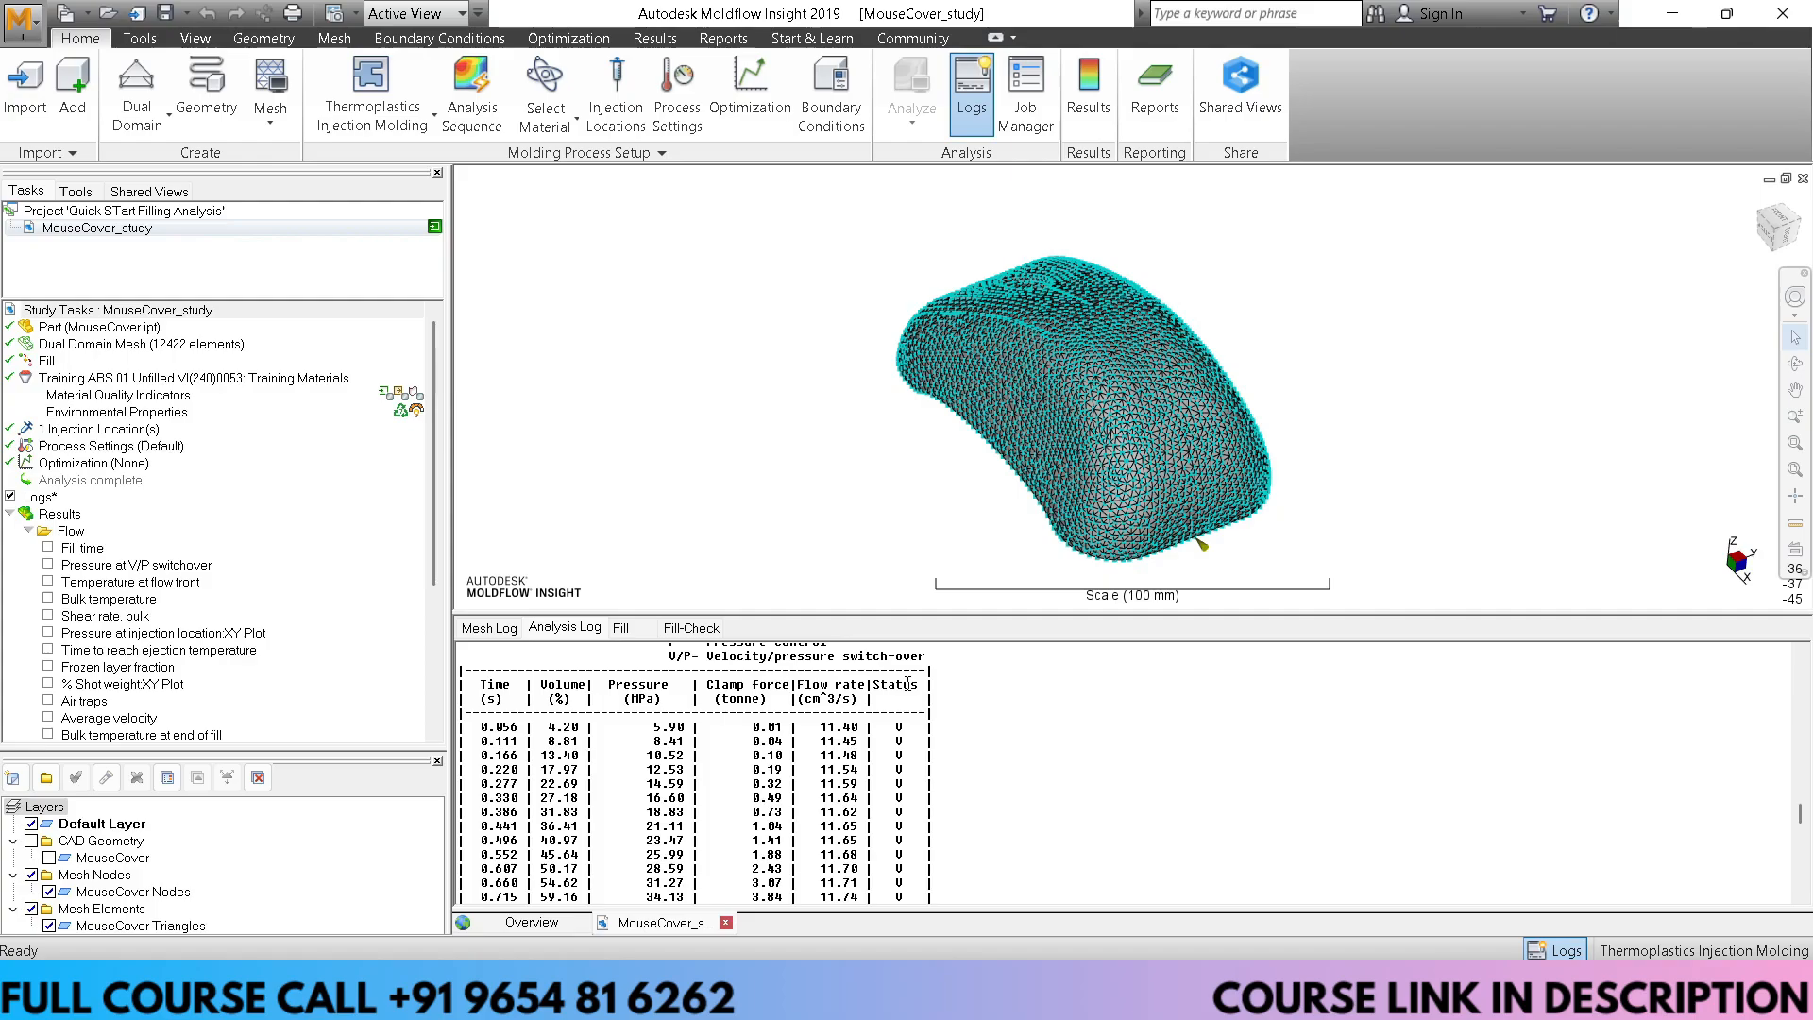
{"action": "scroll", "coordinate": [916, 750], "scroll_direction": "up", "scroll_amount": 1}
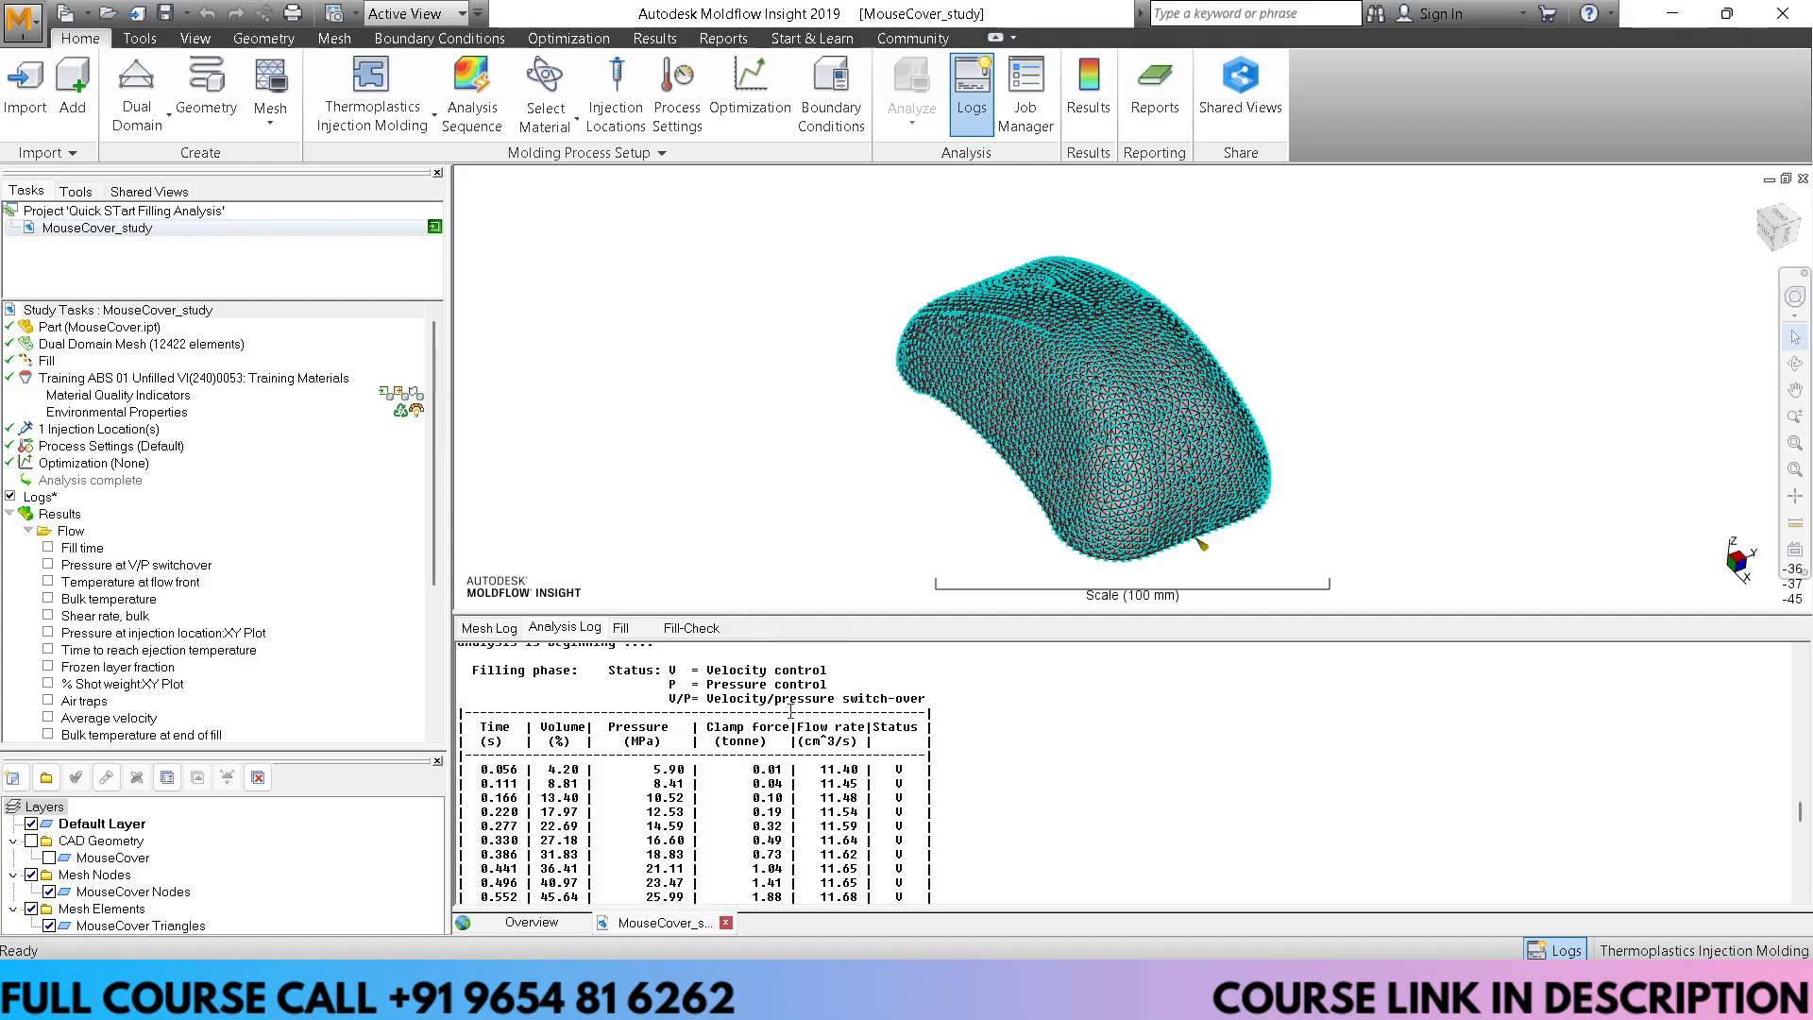
{"action": "scroll", "coordinate": [860, 698], "scroll_direction": "down", "scroll_amount": 7}
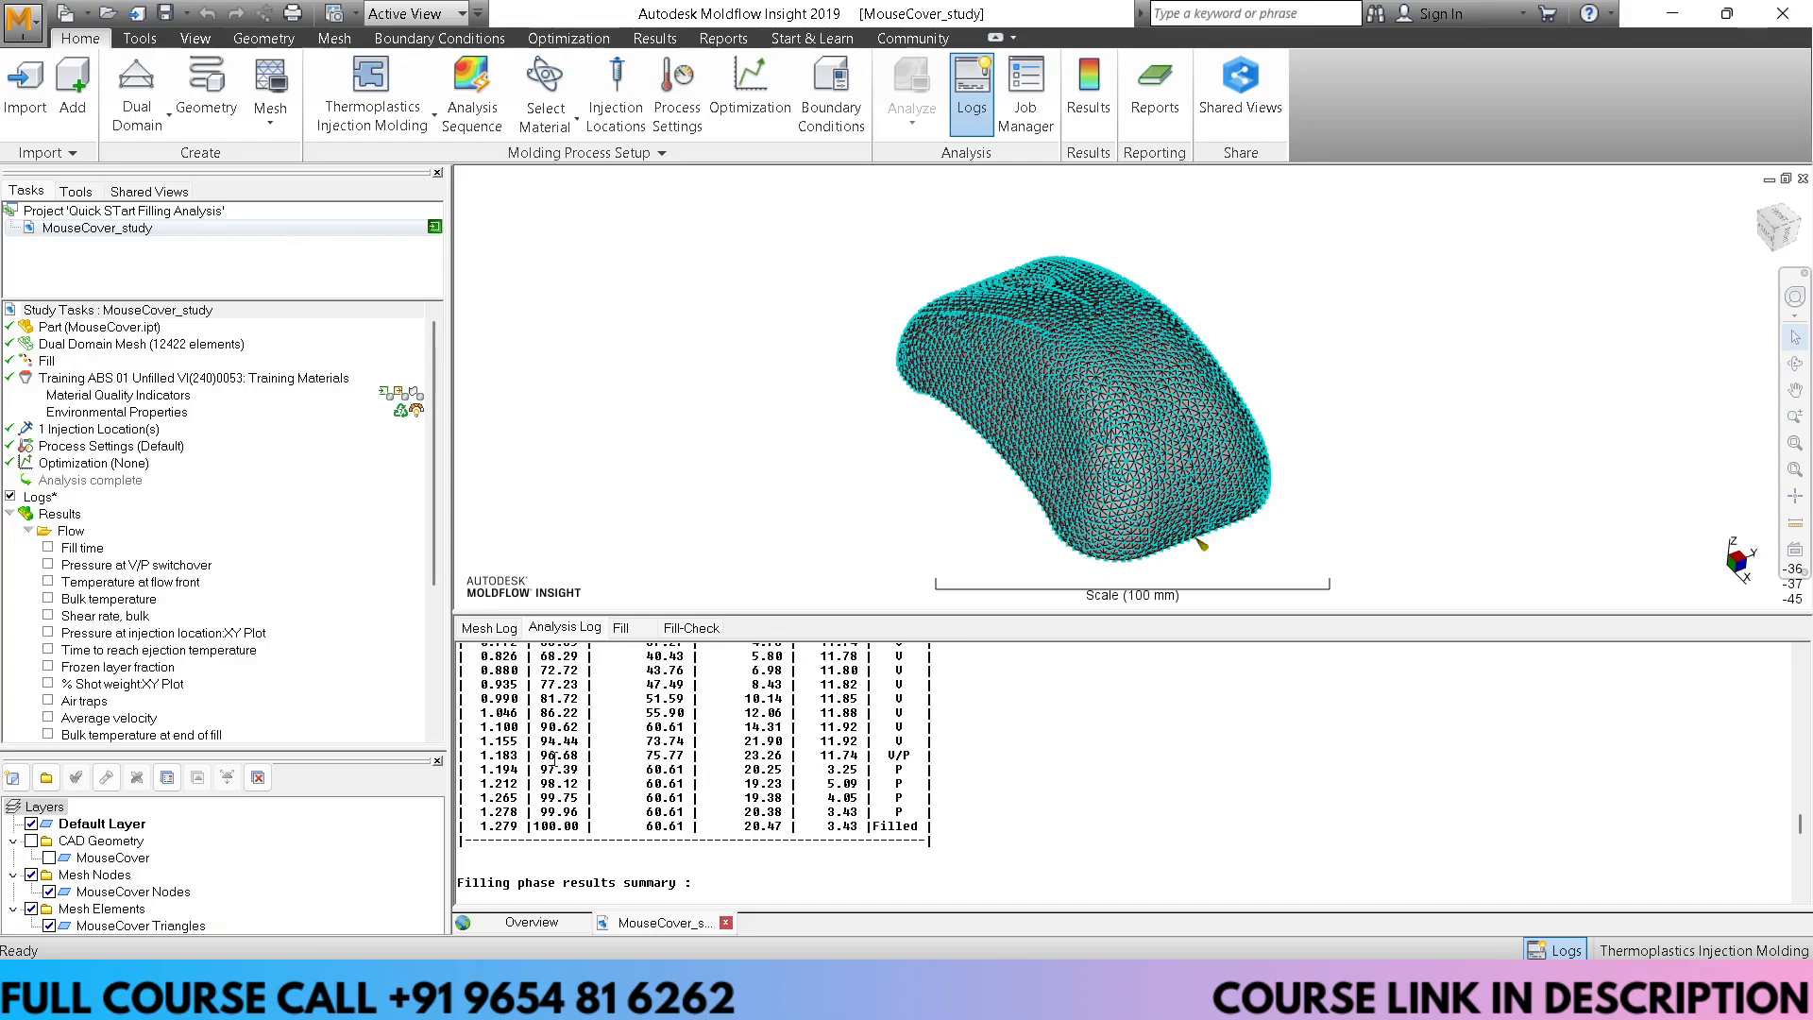
{"action": "scroll", "coordinate": [672, 765], "scroll_direction": "up", "scroll_amount": 6}
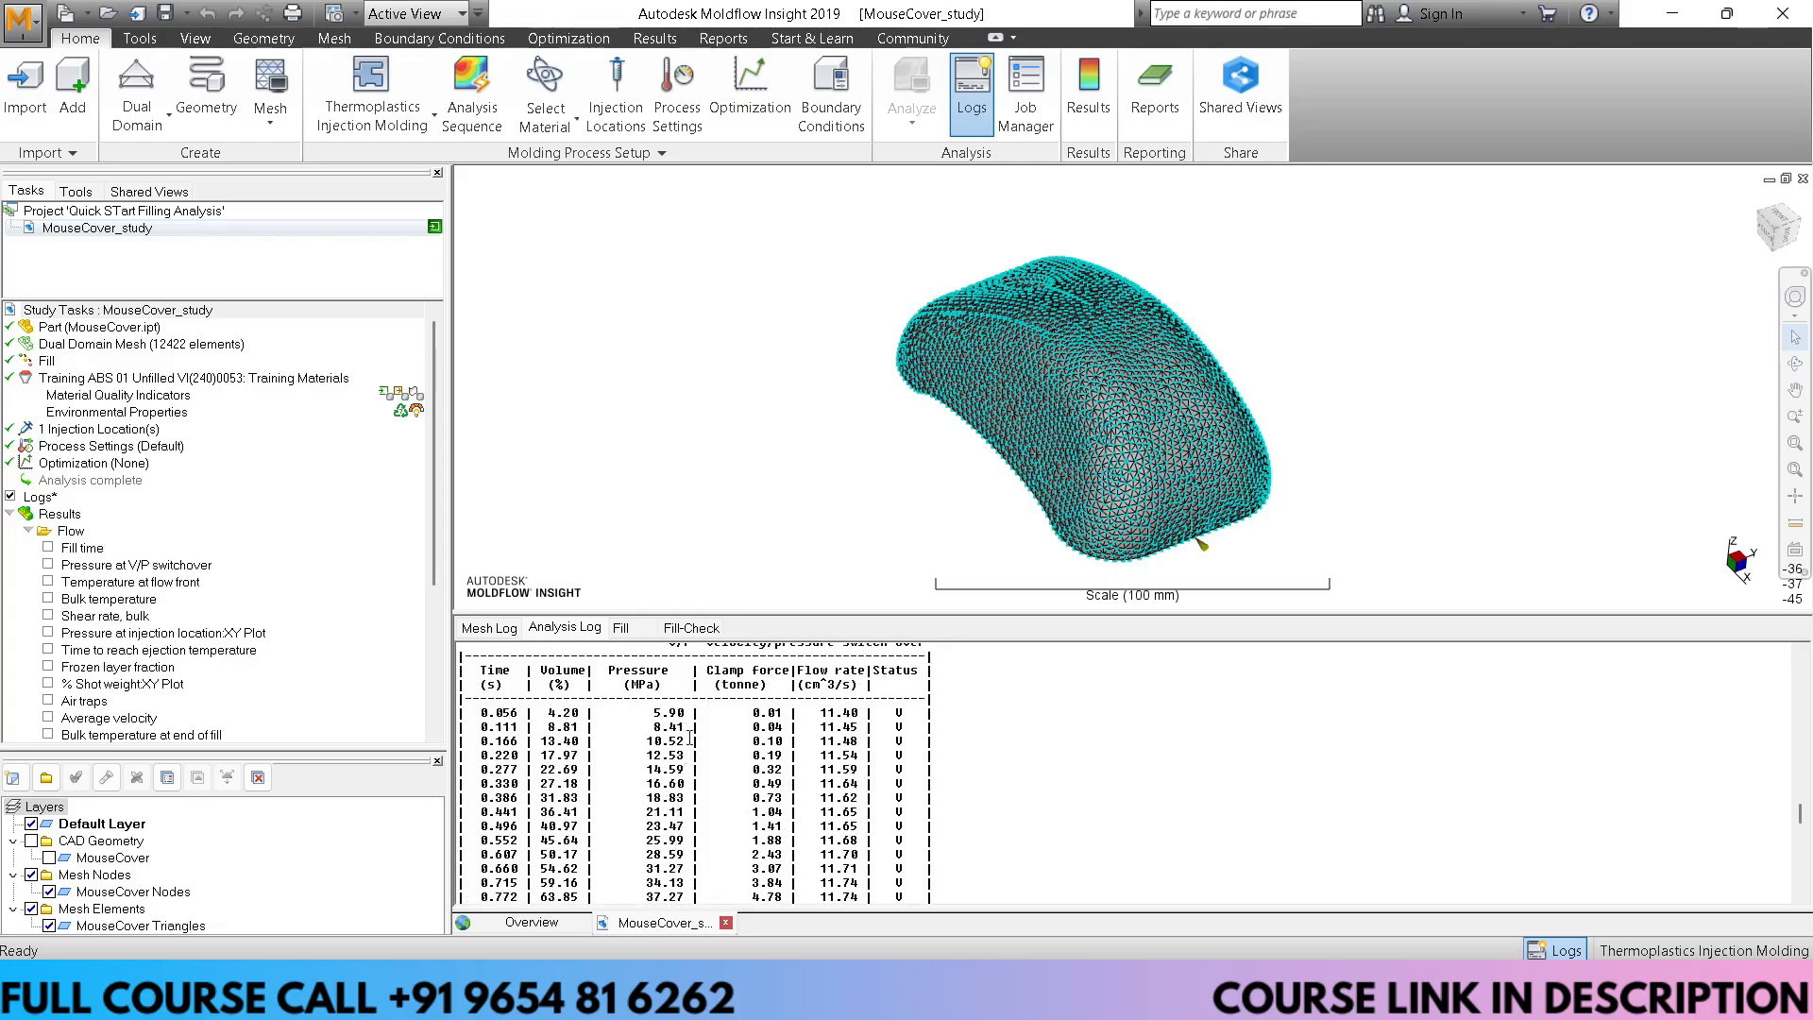
{"action": "scroll", "coordinate": [690, 738], "scroll_direction": "down", "scroll_amount": 5}
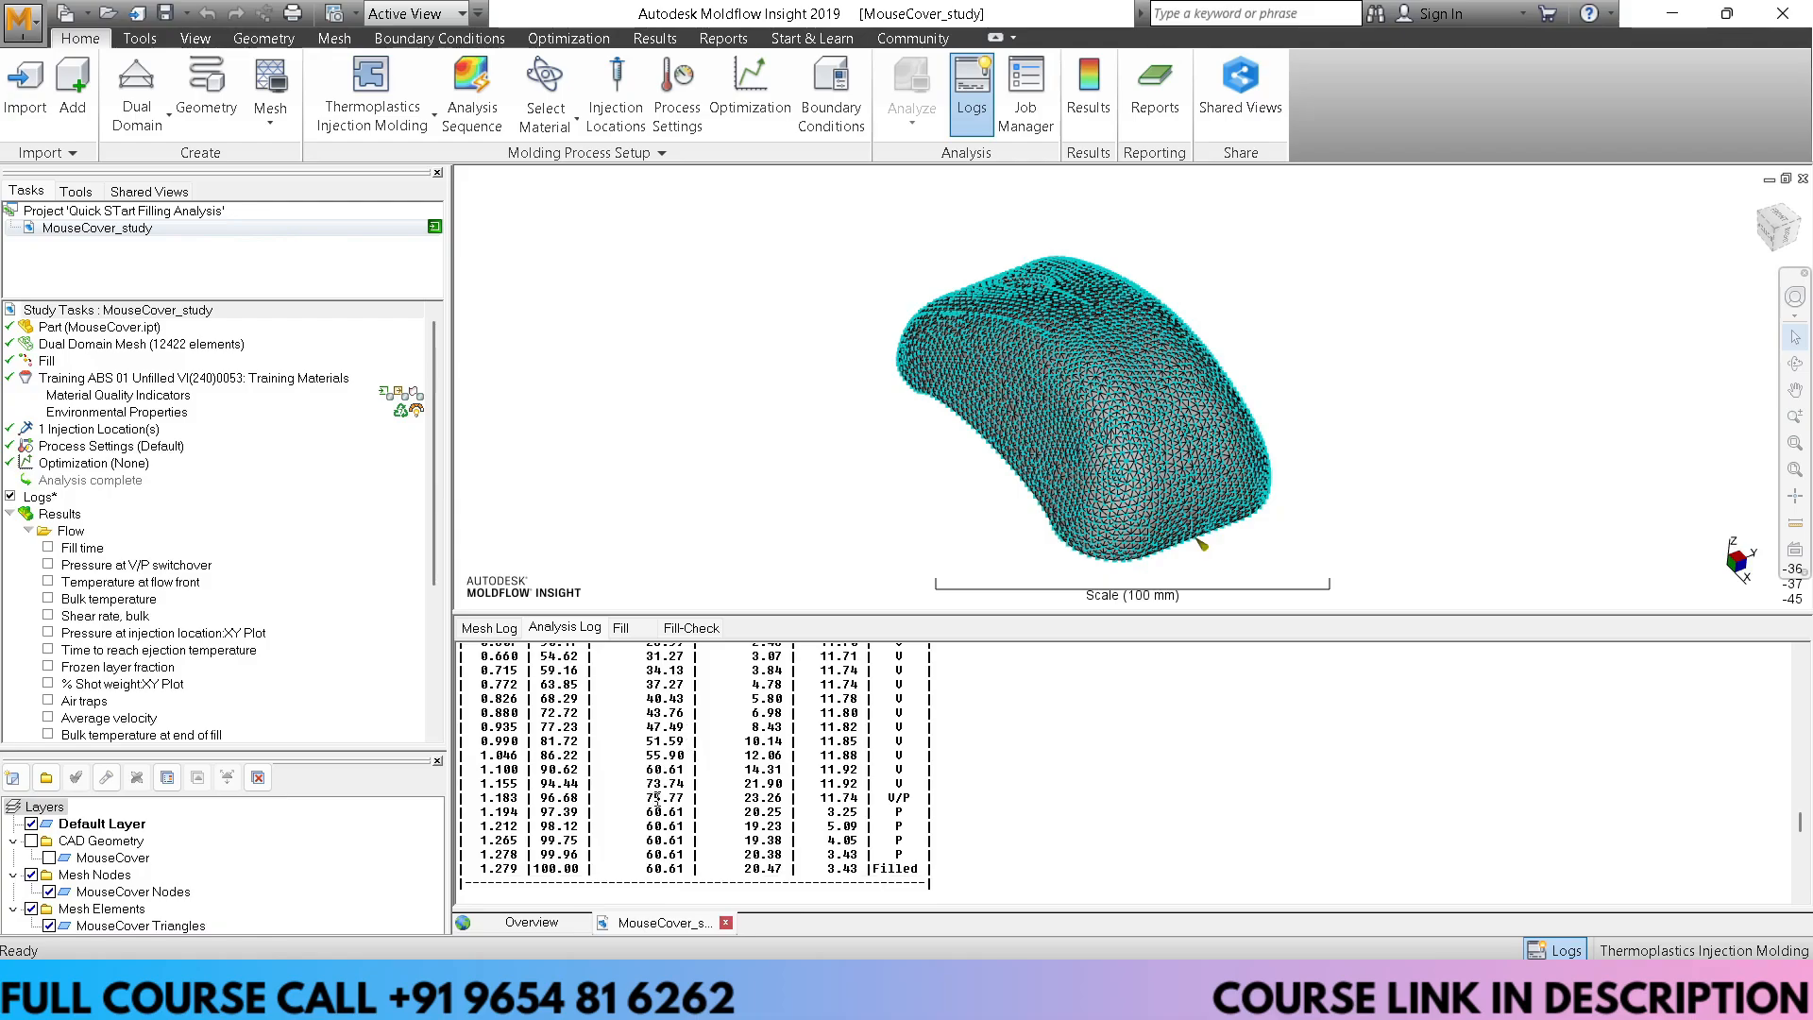
{"action": "scroll", "coordinate": [657, 798], "scroll_direction": "up", "scroll_amount": 6}
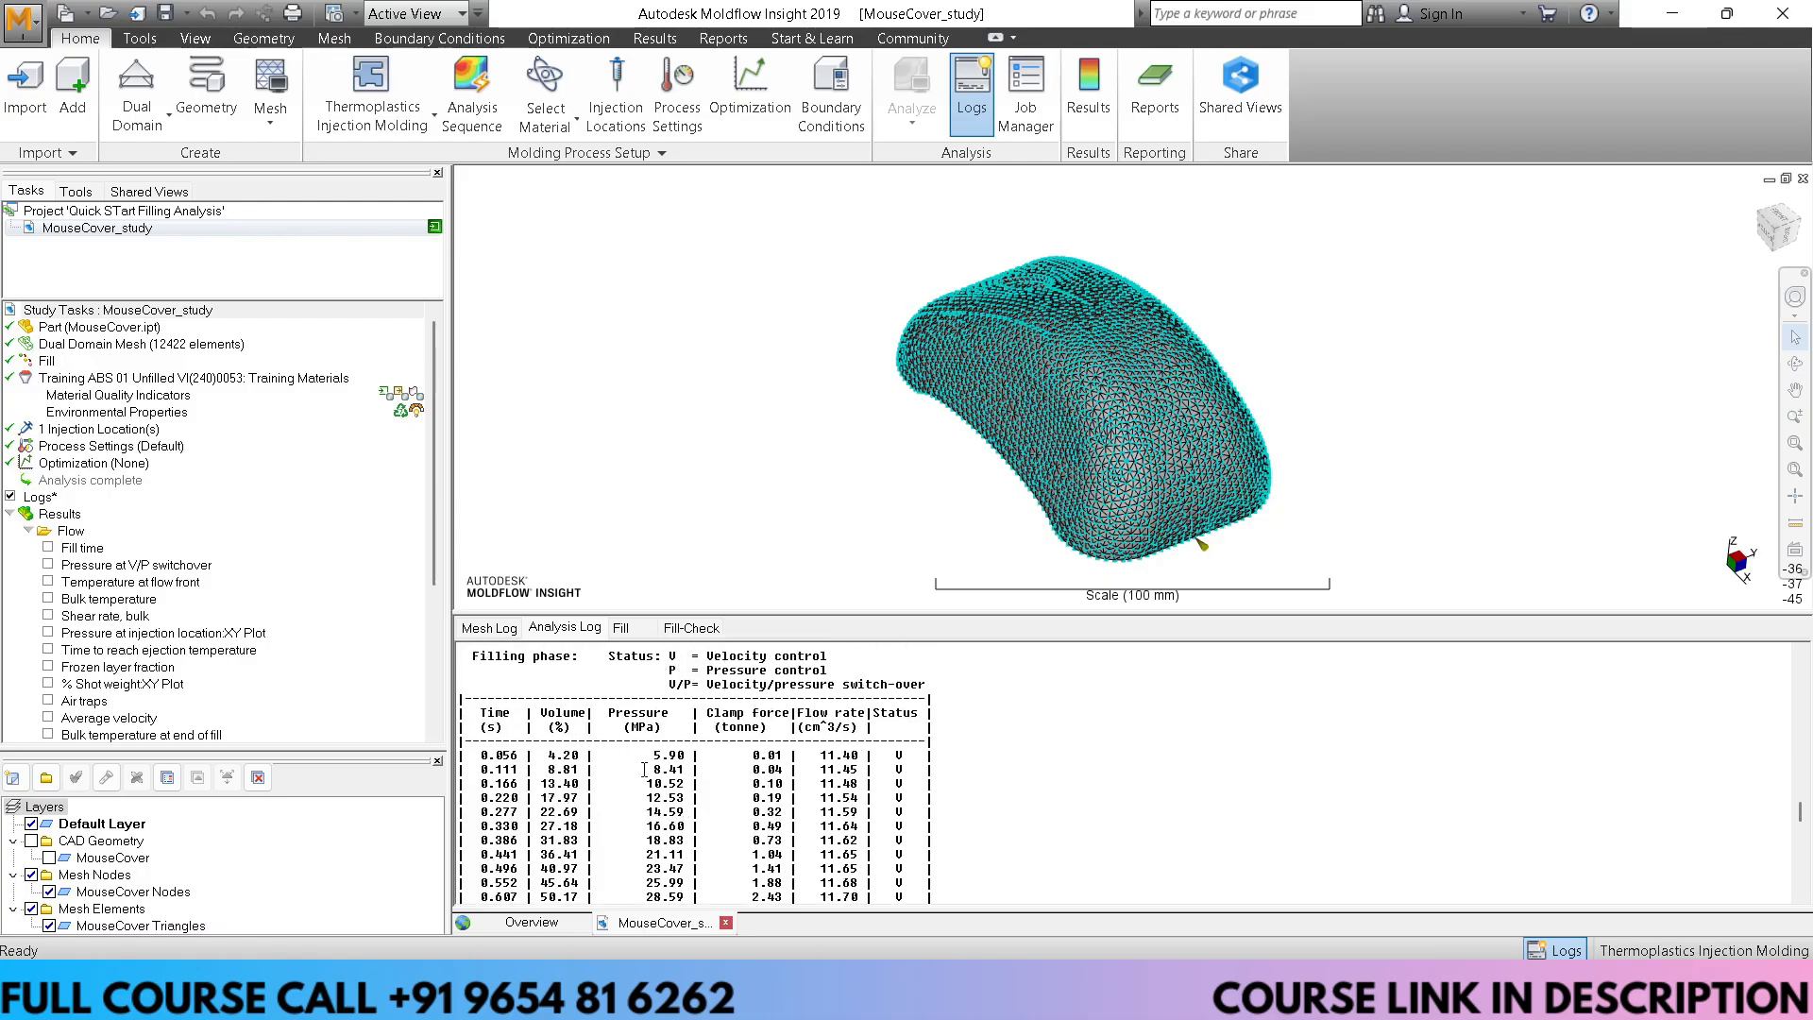
{"action": "scroll", "coordinate": [644, 769], "scroll_direction": "down", "scroll_amount": 5}
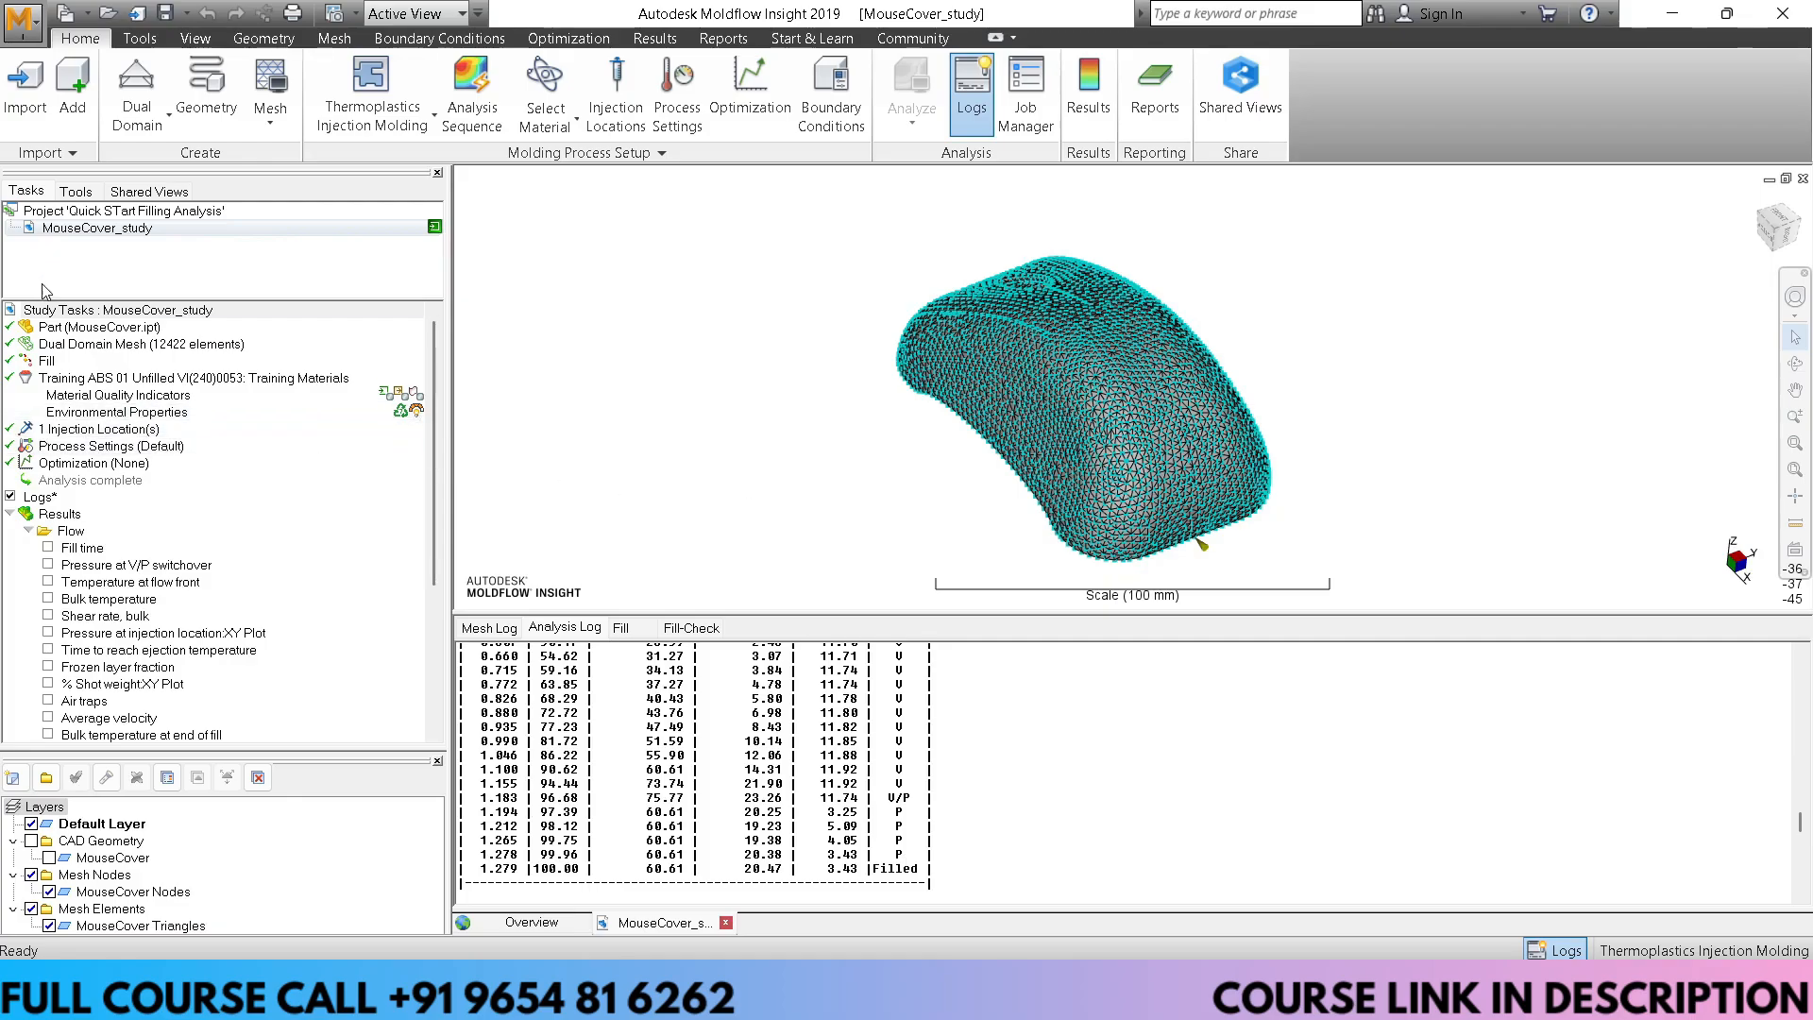
Display the Fill time result on the part with the logs hidden and inspect it from the side
{"action": "left_click", "coordinate": [47, 547]}
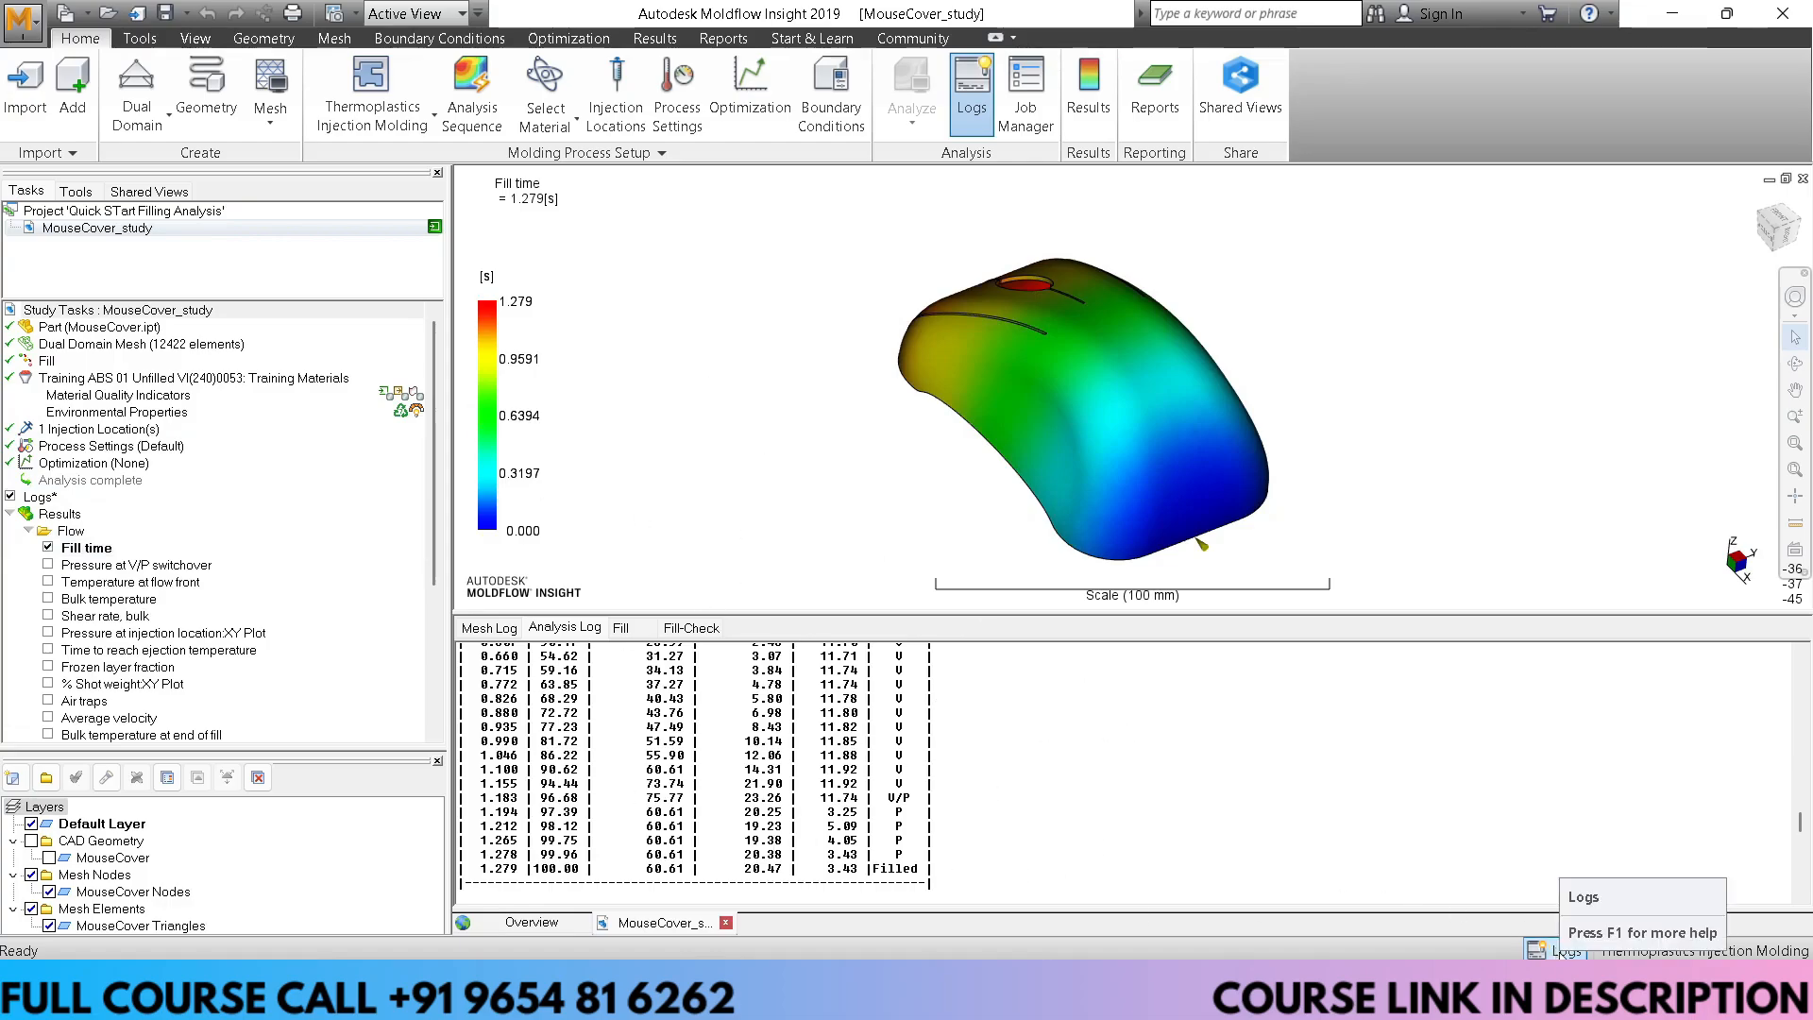
{"action": "left_click", "coordinate": [1566, 949]}
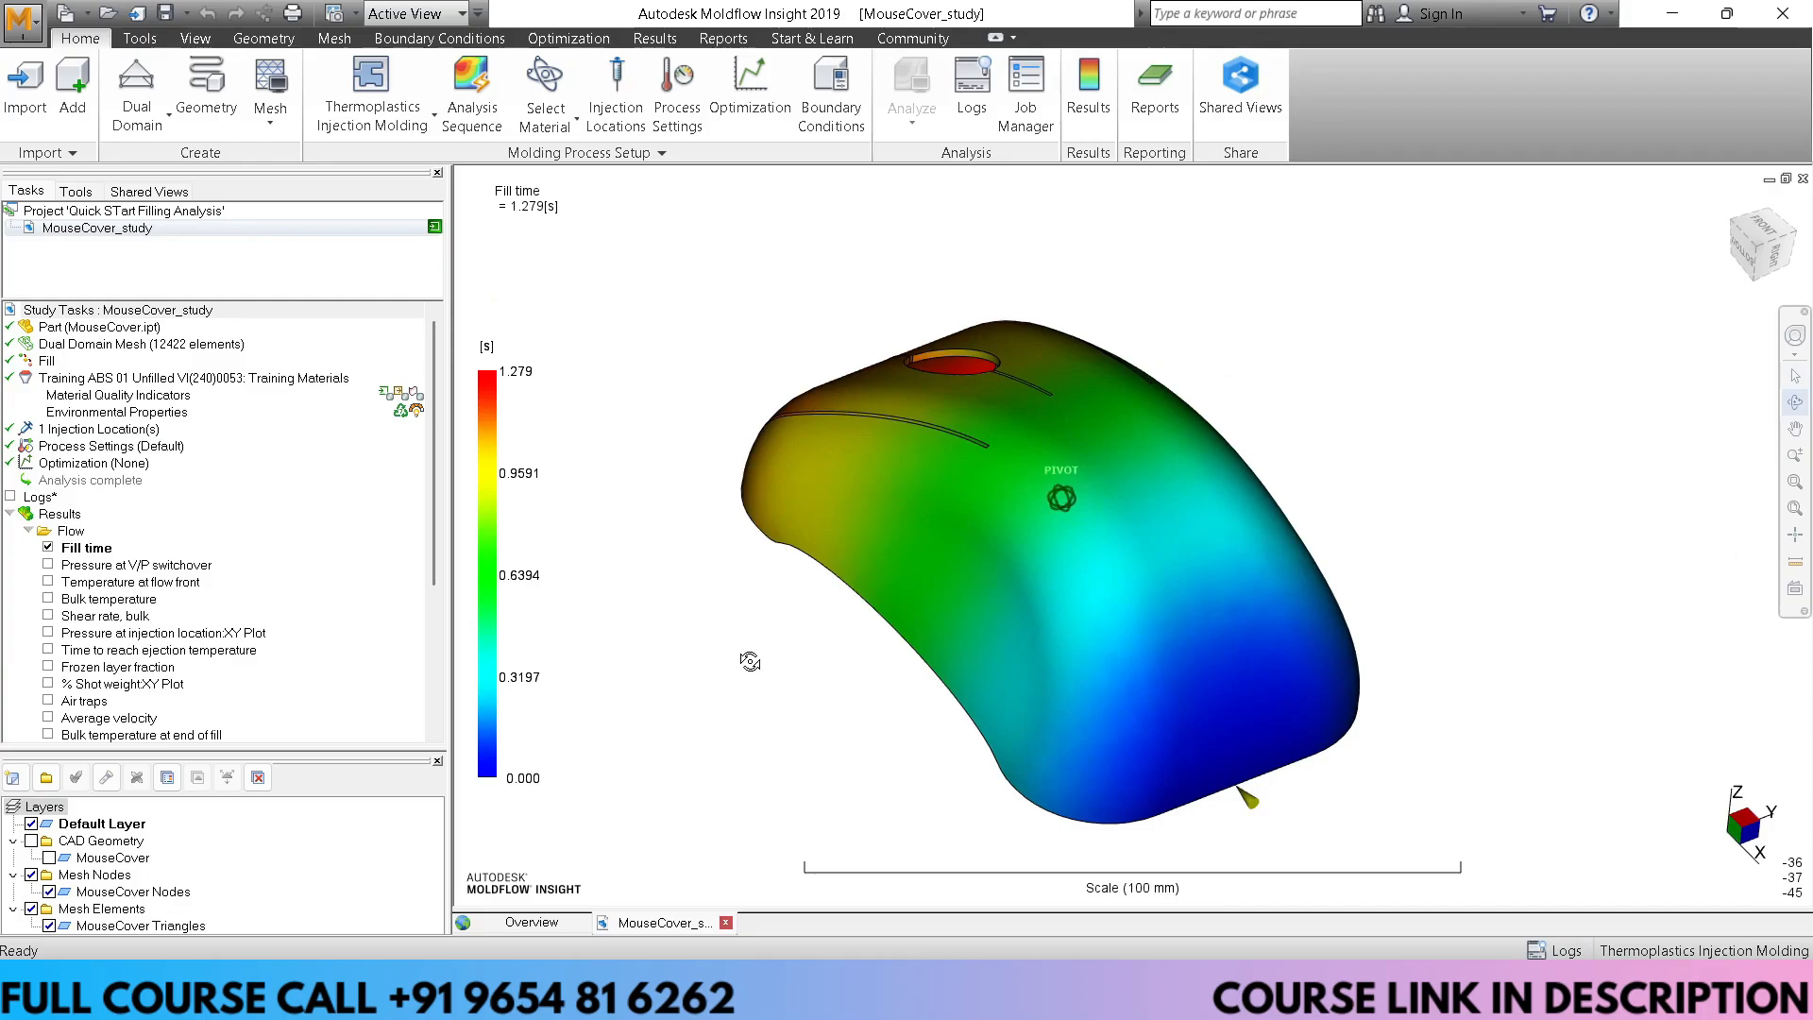
{"action": "mouse_move", "coordinate": [753, 659]}
{"action": "middle_mouse_down"}
{"action": "mouse_move", "coordinate": [1248, 769]}
{"action": "mouse_move", "coordinate": [840, 787]}
{"action": "middle_mouse_up"}
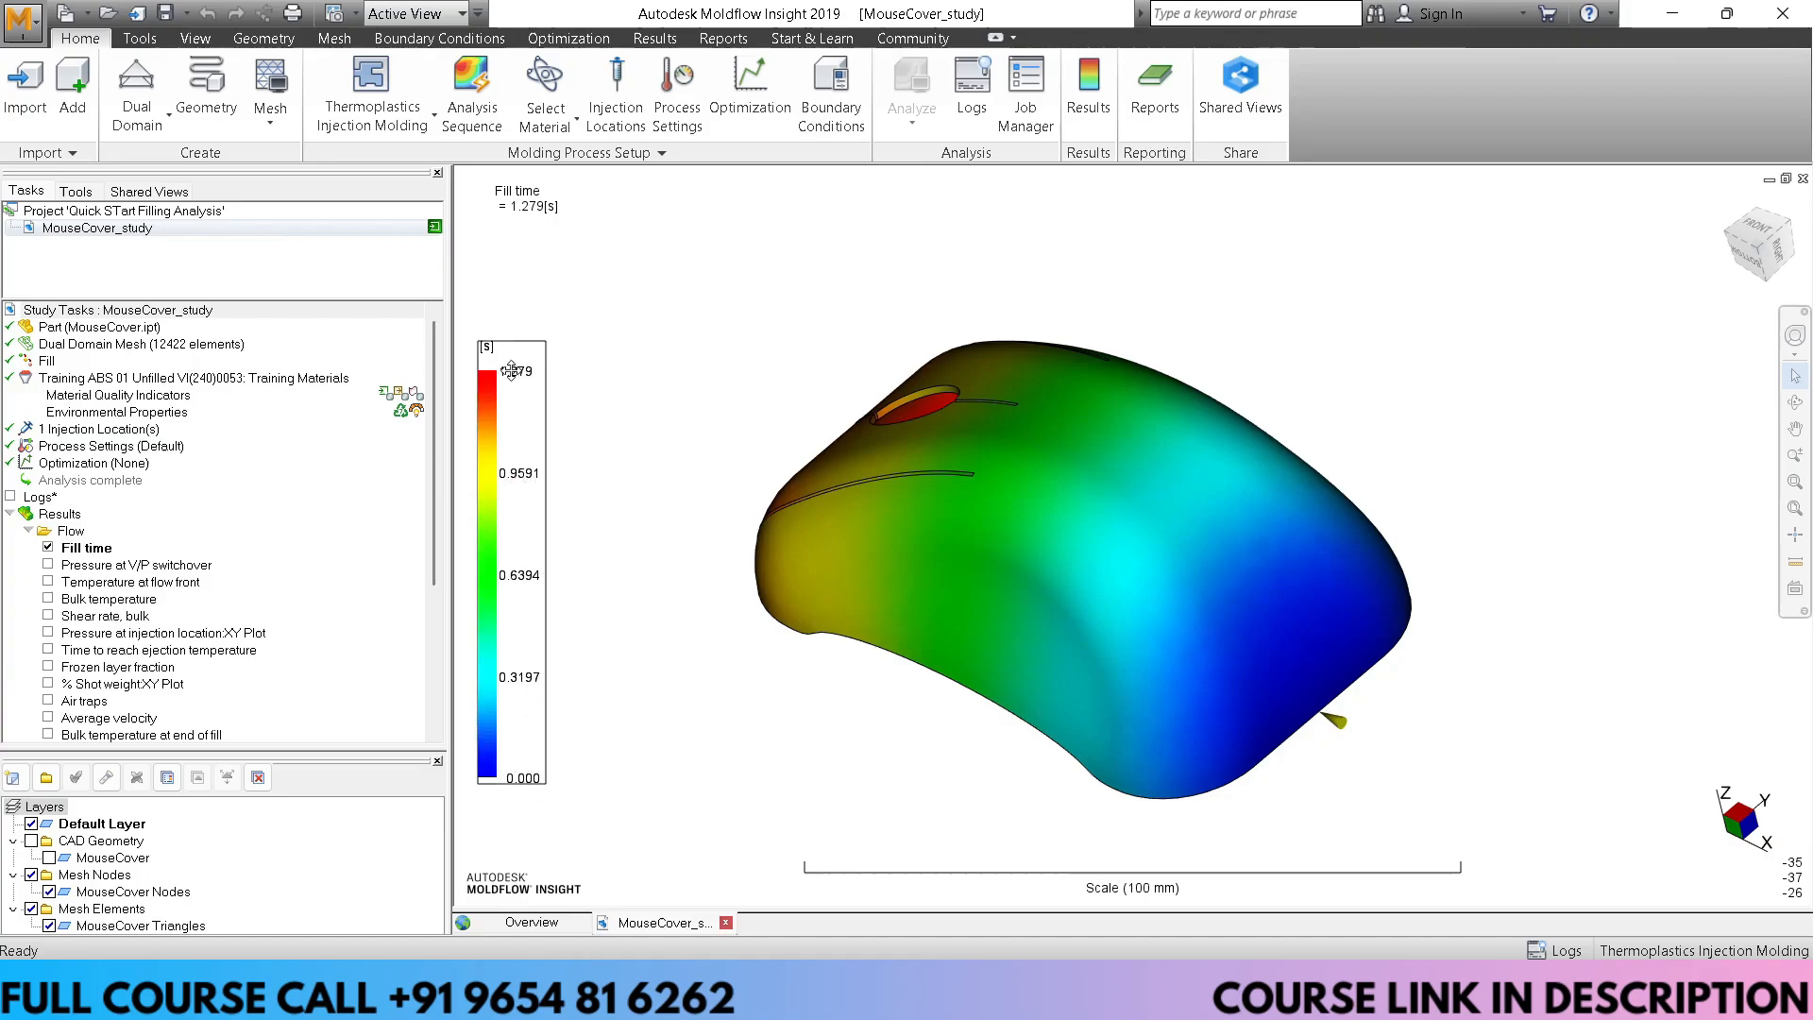
{"action": "middle_click_drag", "start_coordinate": [706, 665], "coordinate": [930, 661]}
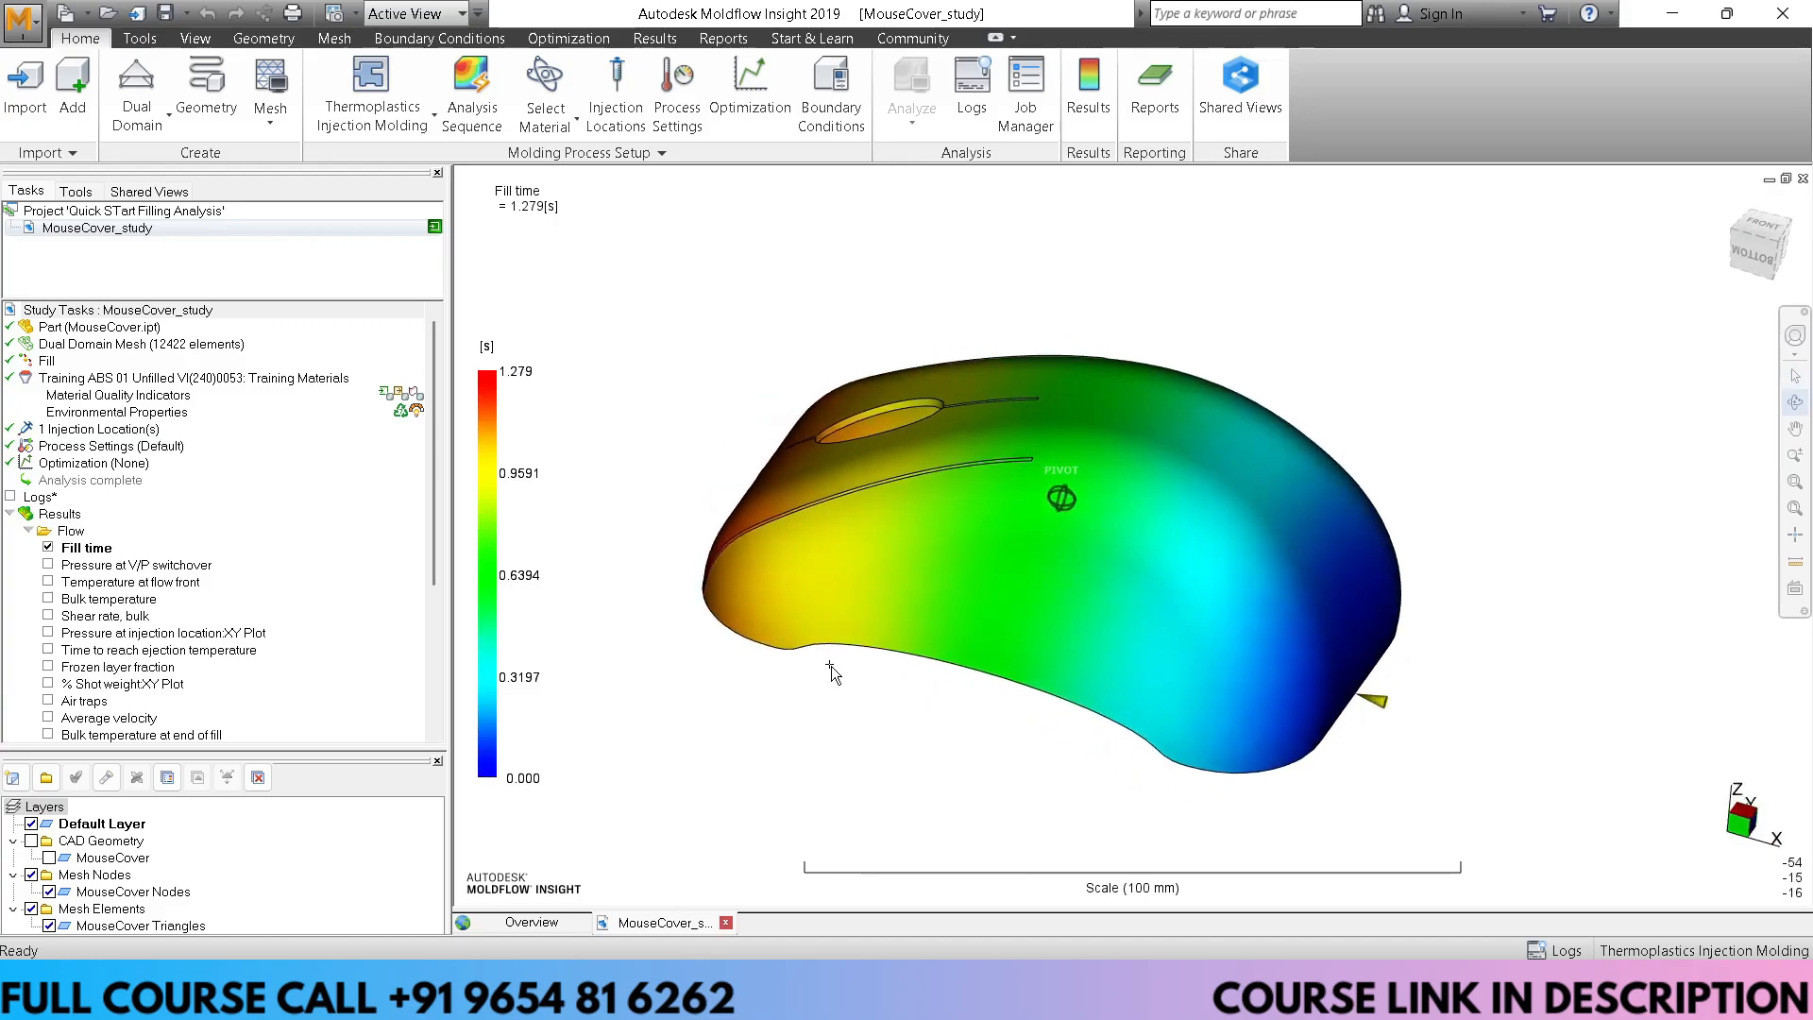
Play the Fill time animation to watch how the melt fills the mouse cover
{"action": "left_click", "coordinate": [656, 39]}
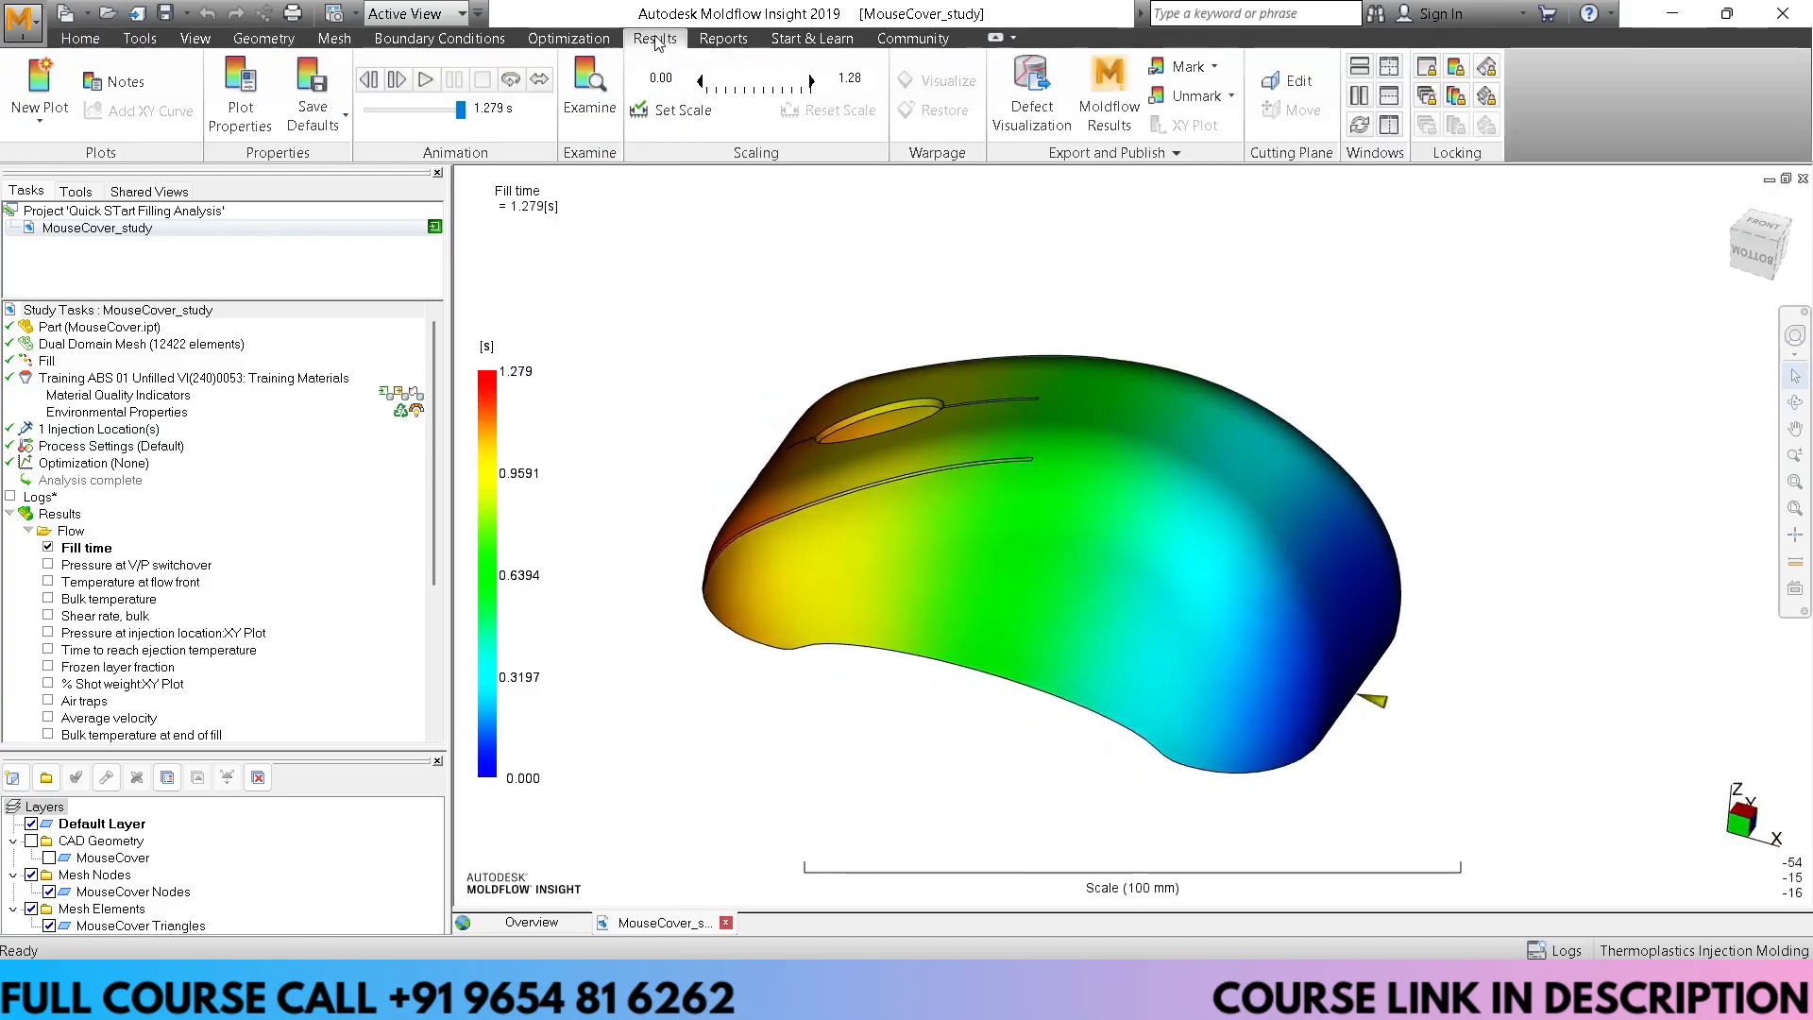
{"action": "left_click", "coordinate": [425, 81]}
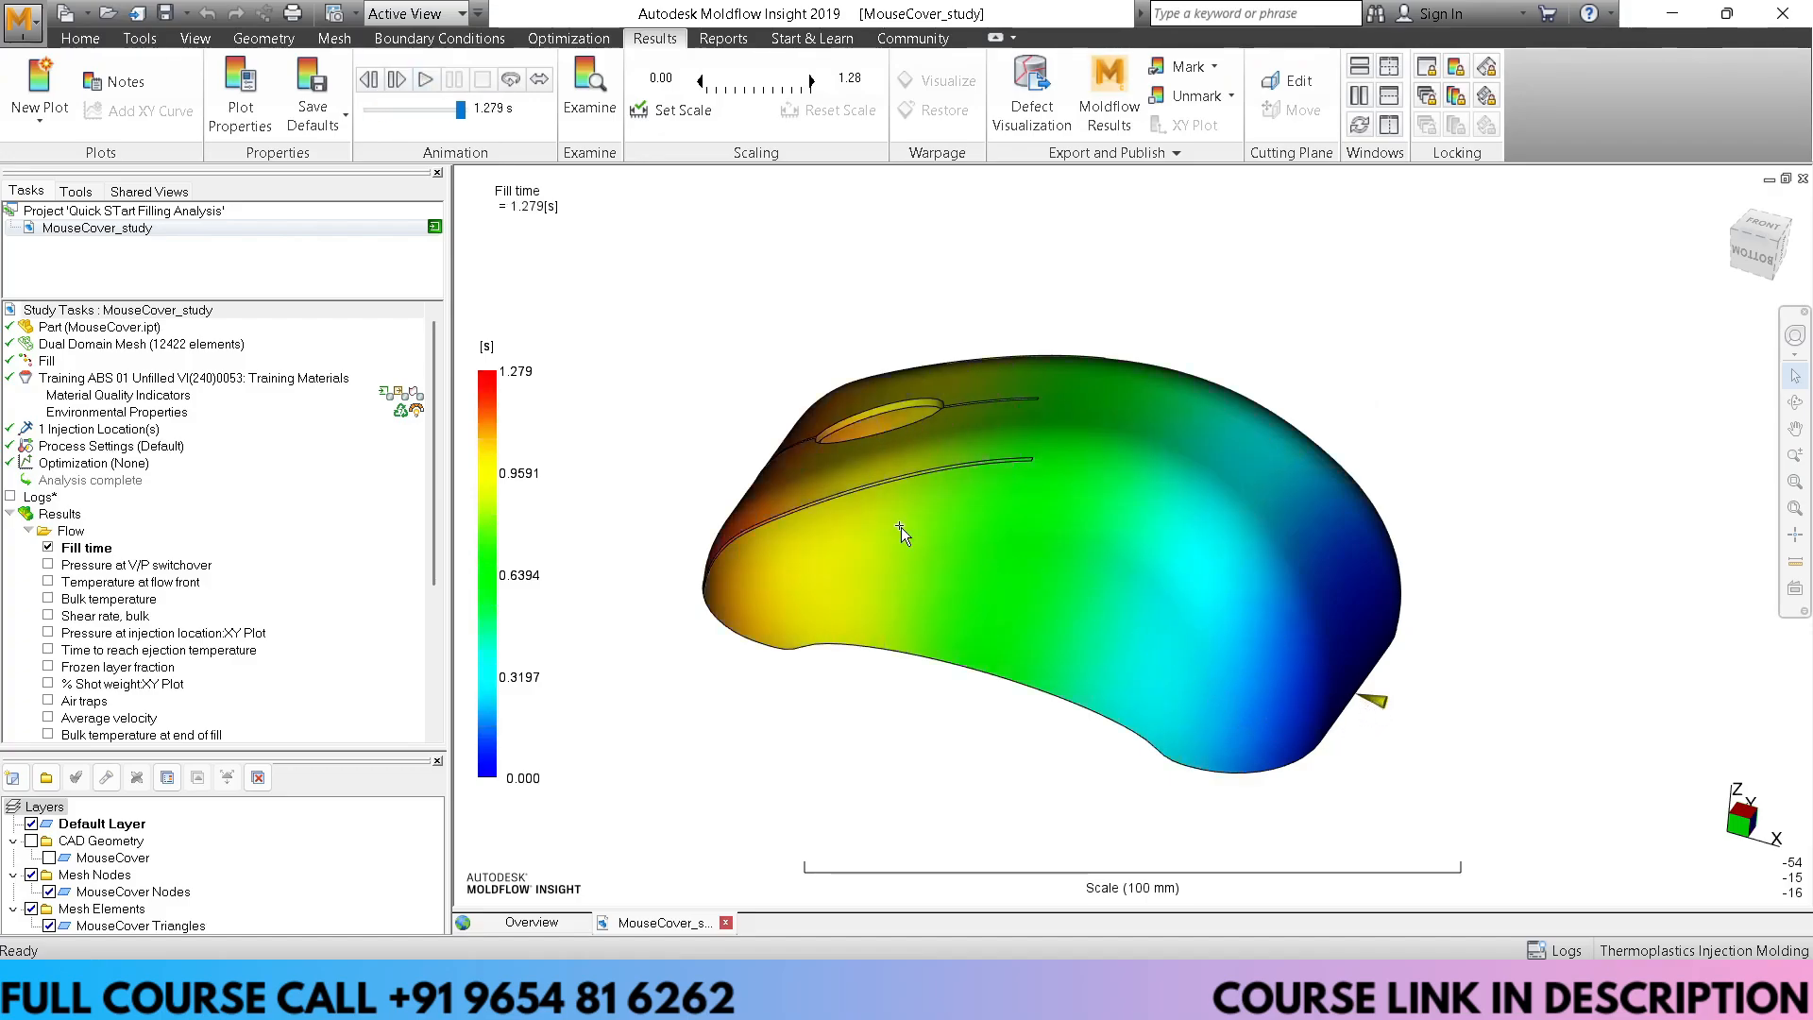
Examine the Fill time values at several points across the front and along the lower side edge of the mouse cover
{"action": "middle_click_drag", "start_coordinate": [744, 540], "coordinate": [994, 602]}
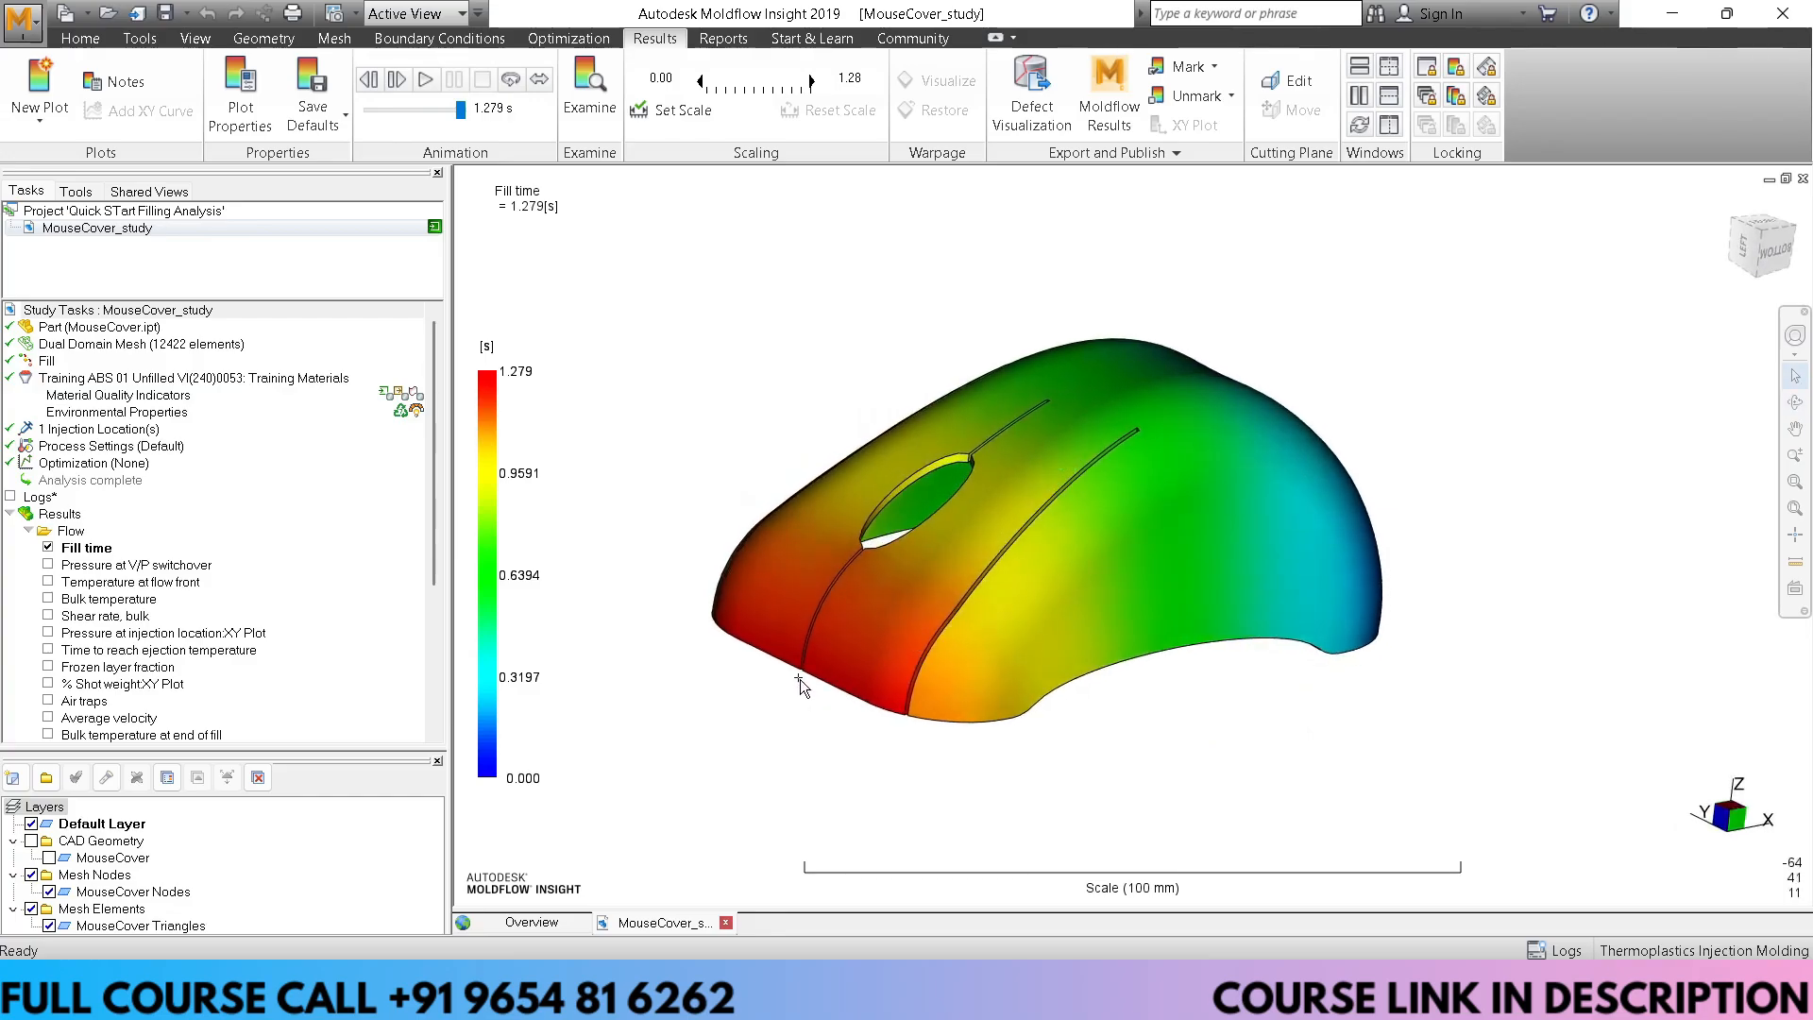
{"action": "middle_click_drag", "start_coordinate": [801, 678], "coordinate": [818, 704]}
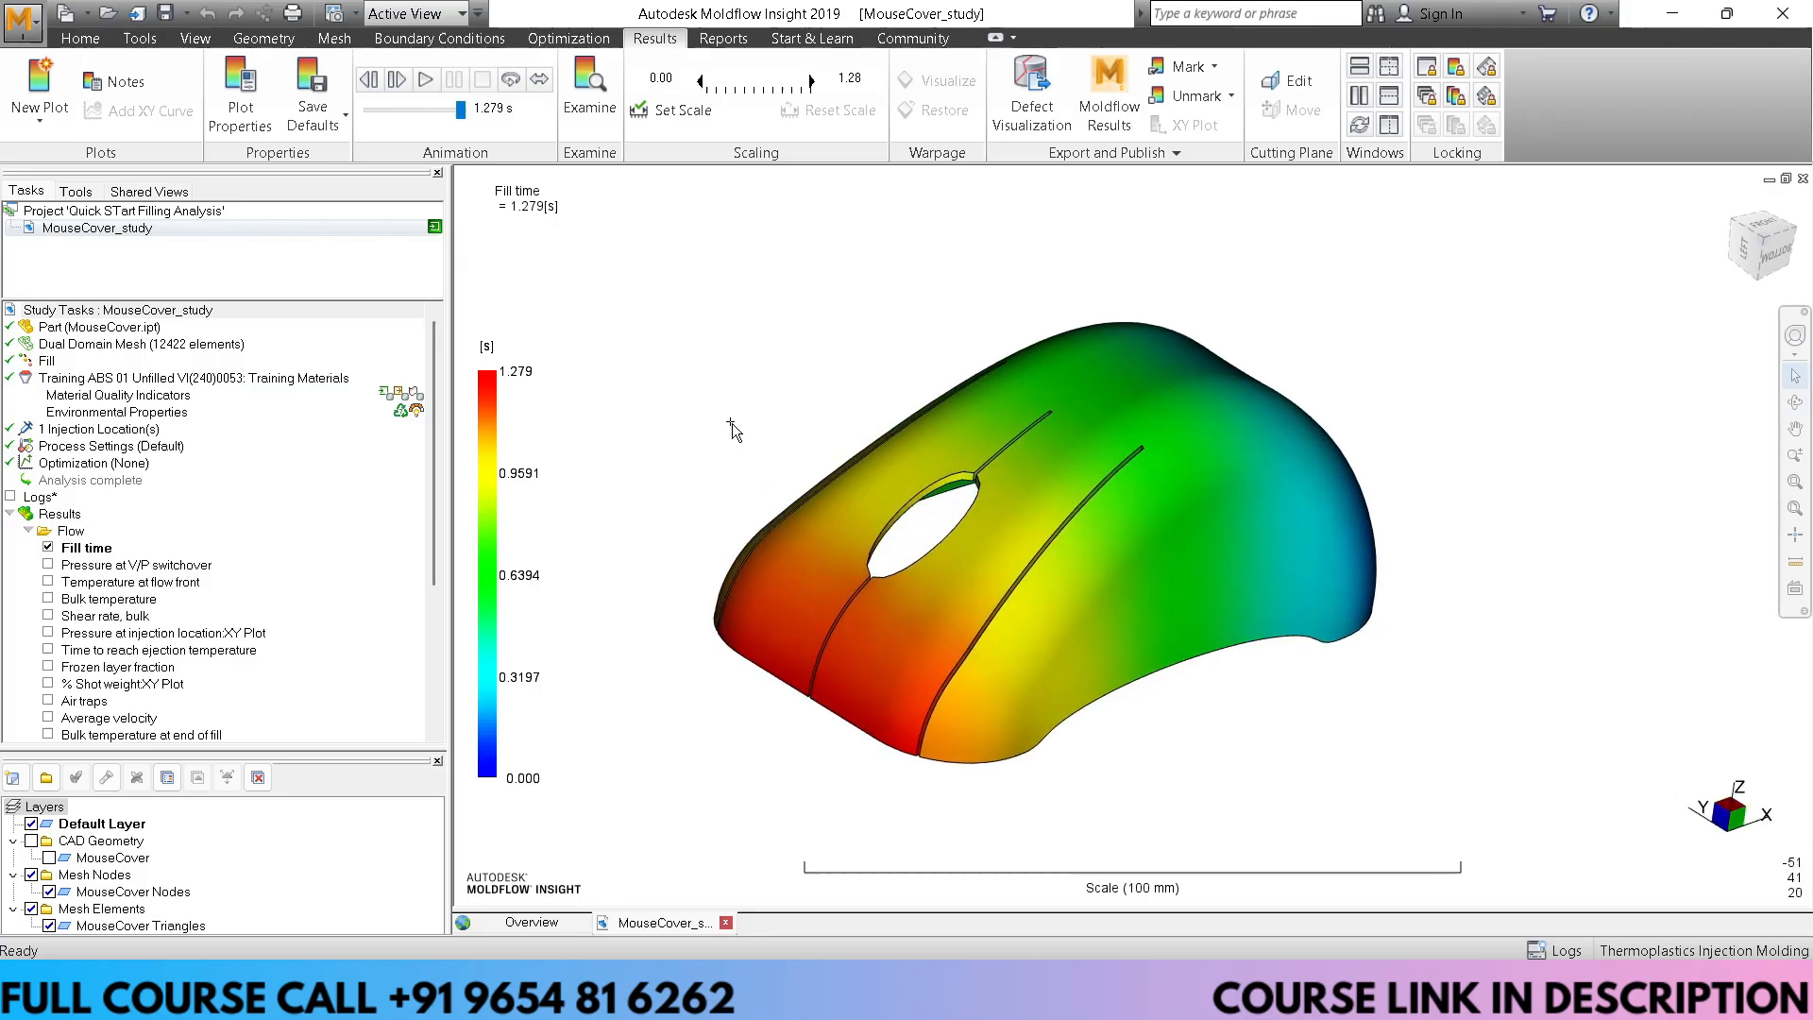
{"action": "left_click", "coordinate": [602, 85]}
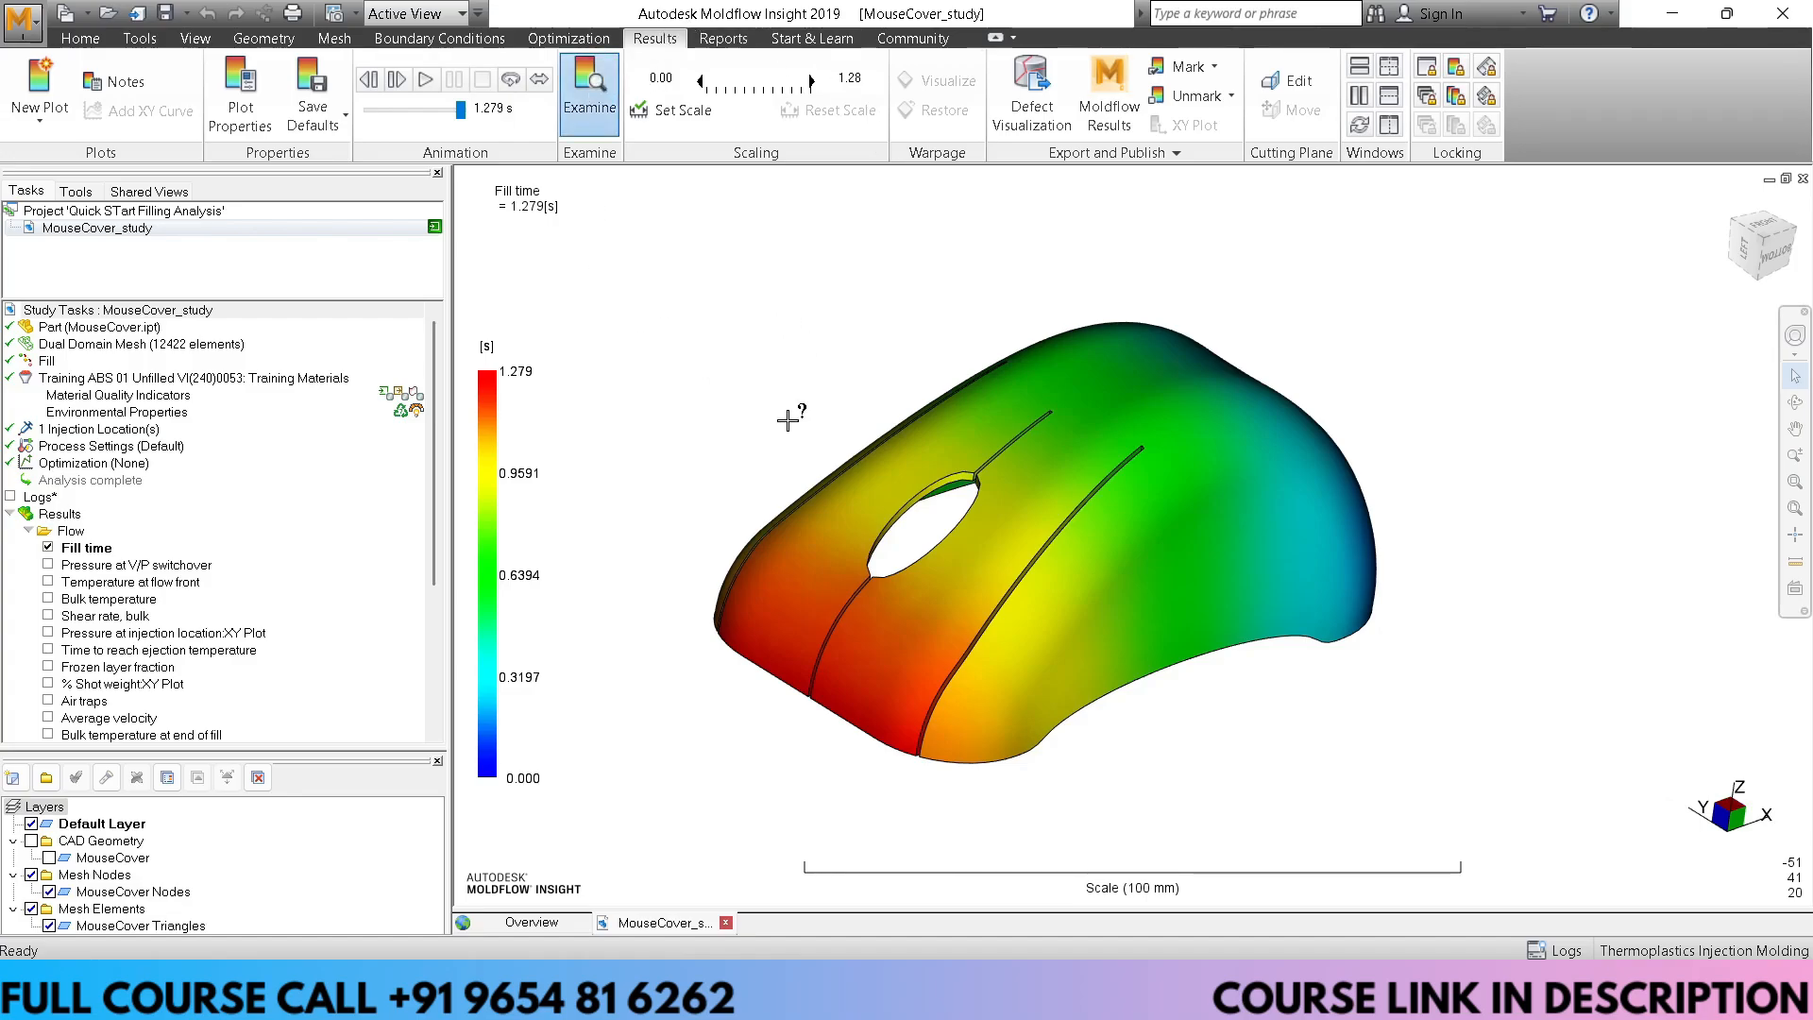
{"action": "left_click", "coordinate": [1011, 735]}
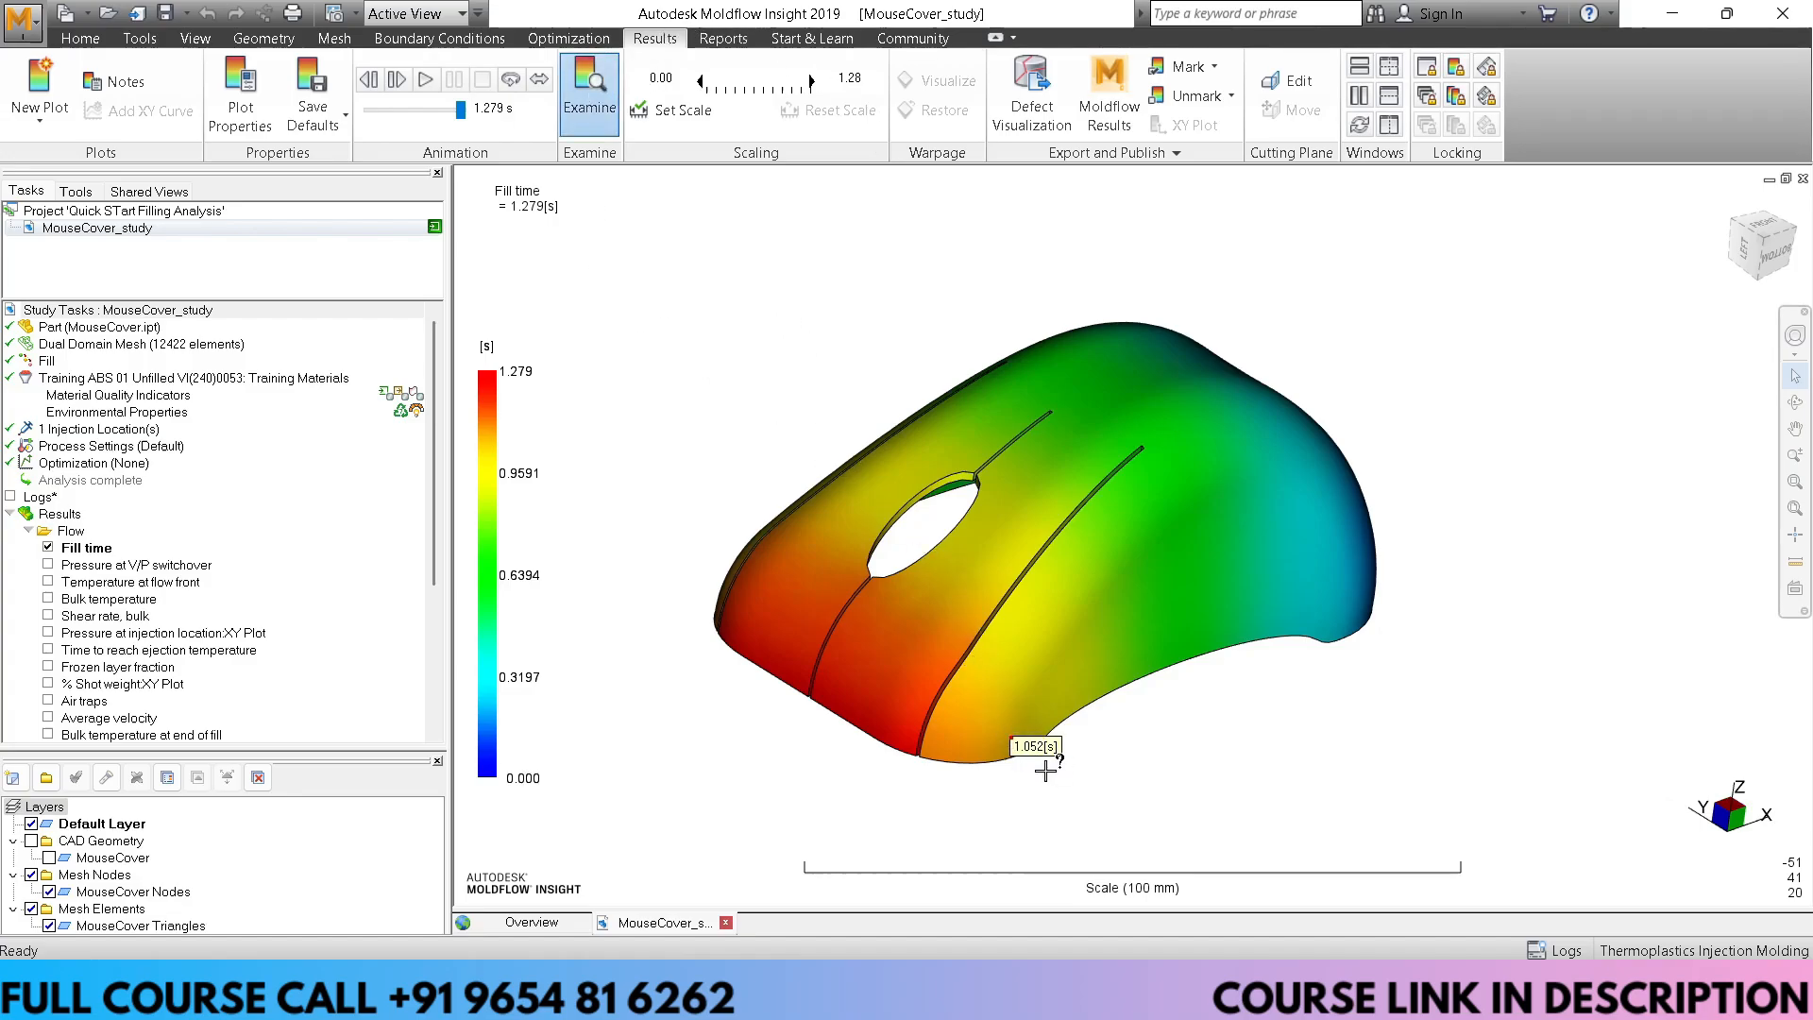
{"action": "left_click", "coordinate": [1106, 673]}
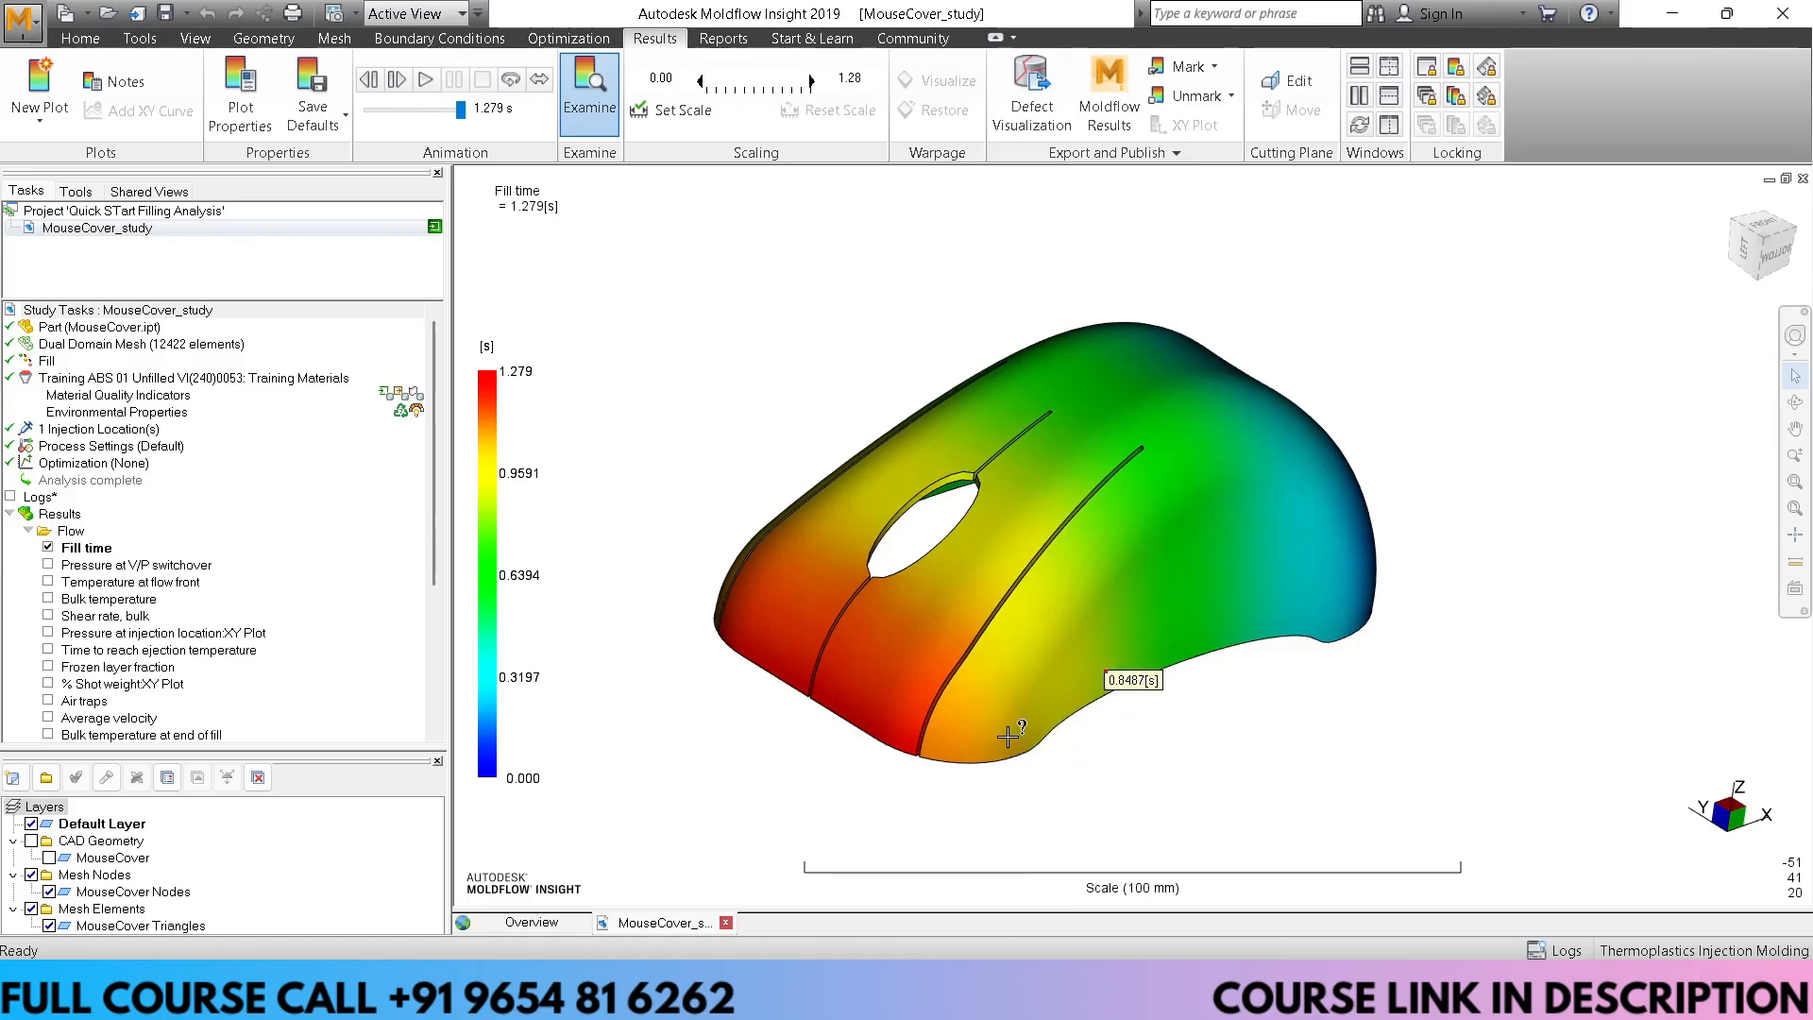
{"action": "left_click", "coordinate": [890, 716]}
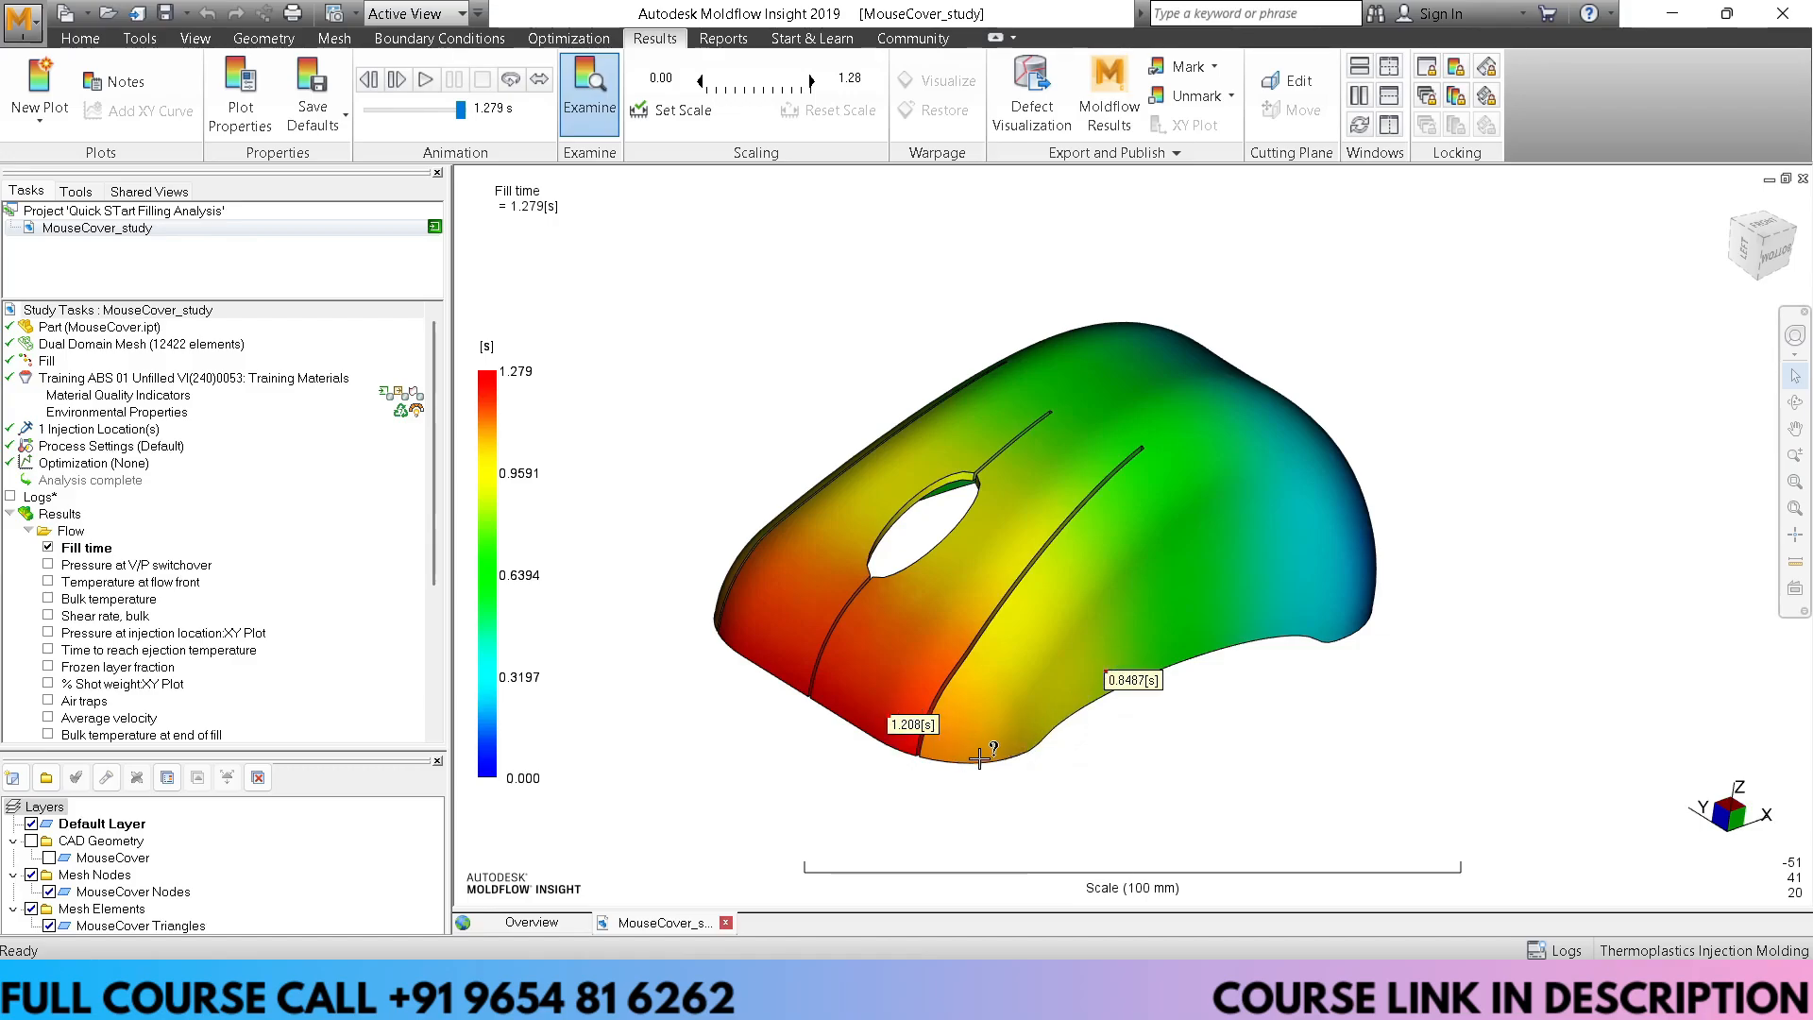
{"action": "left_click", "coordinate": [987, 762]}
{"action": "left_click", "coordinate": [1044, 669]}
{"action": "left_click", "coordinate": [848, 645]}
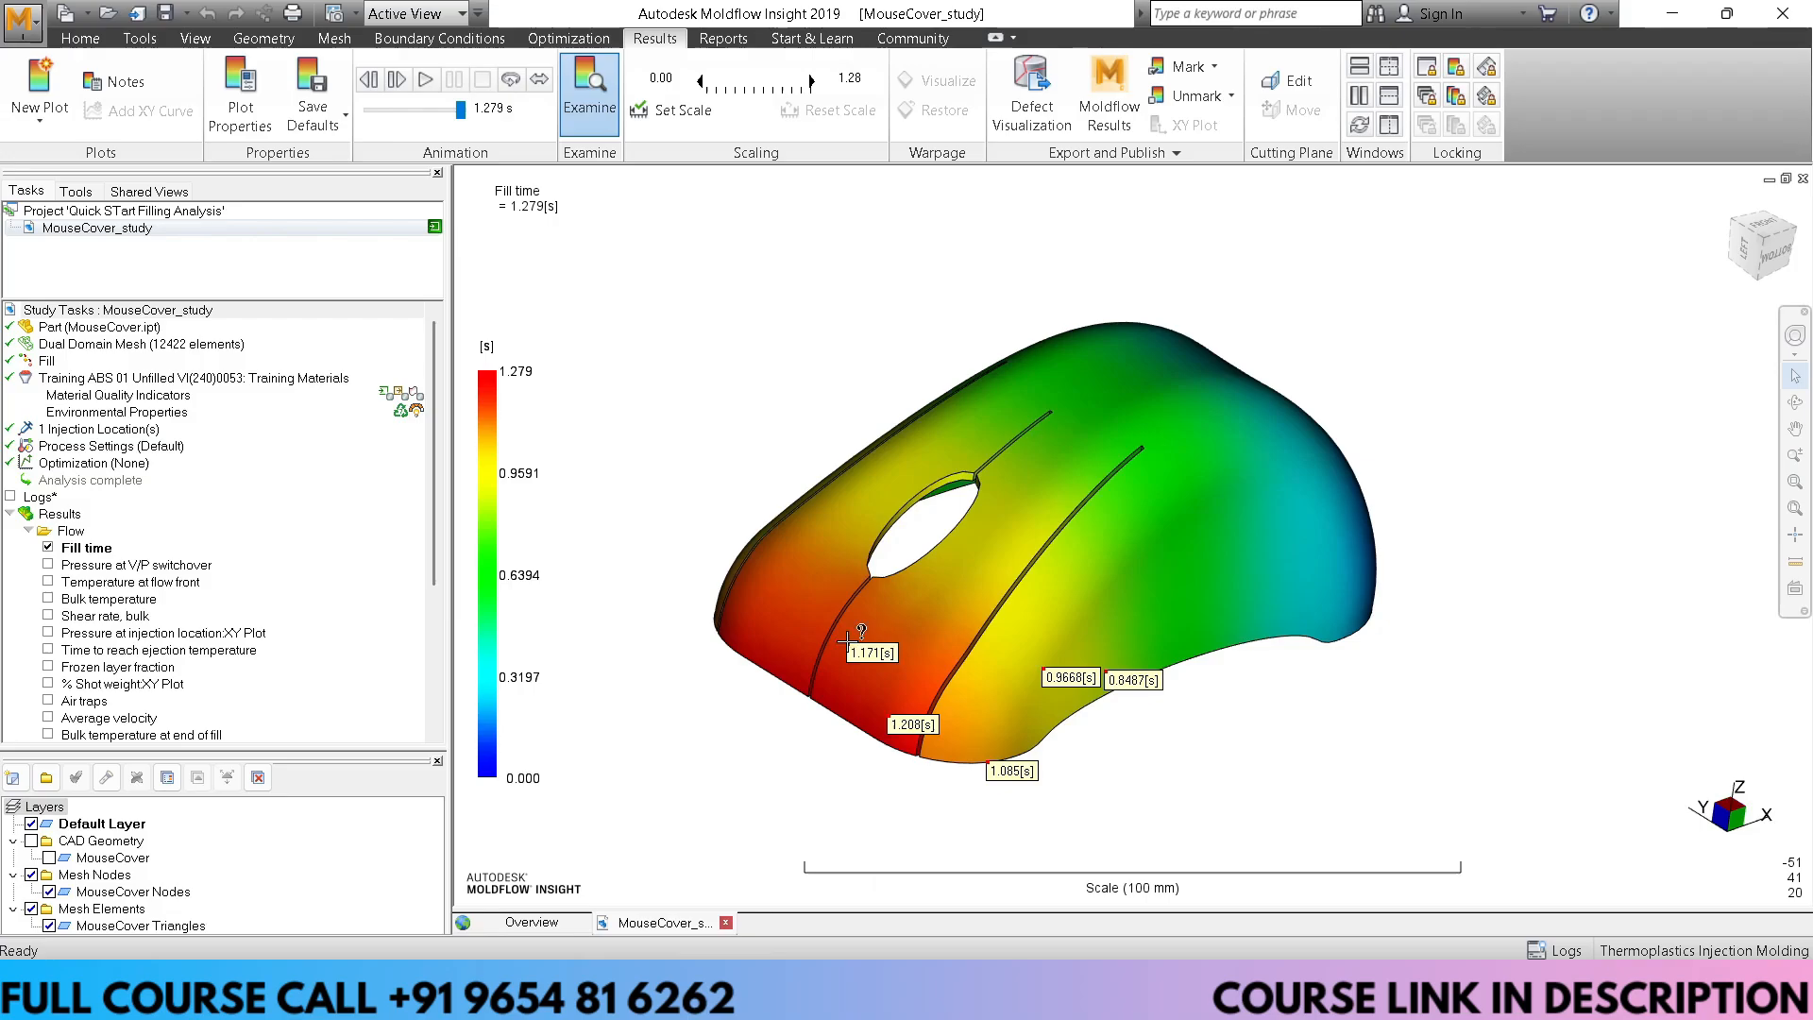
{"action": "left_click", "coordinate": [786, 680]}
{"action": "left_click", "coordinate": [895, 742]}
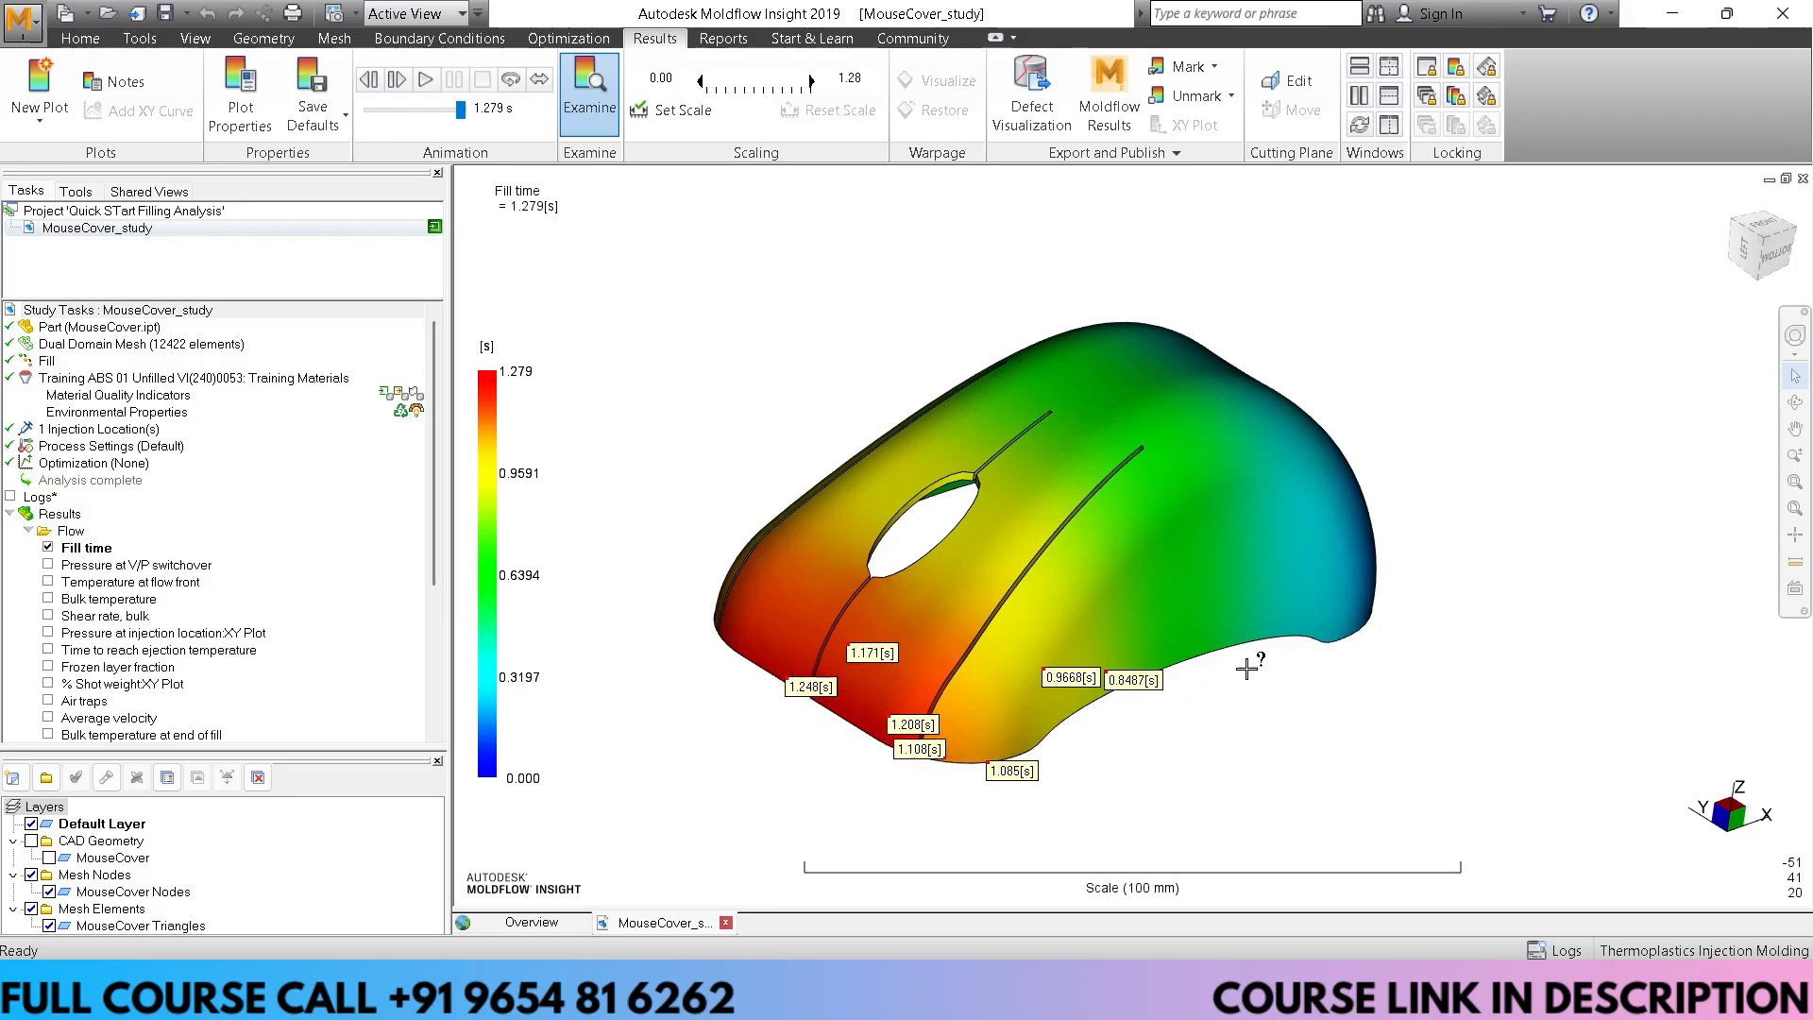
{"action": "left_click", "coordinate": [1295, 636]}
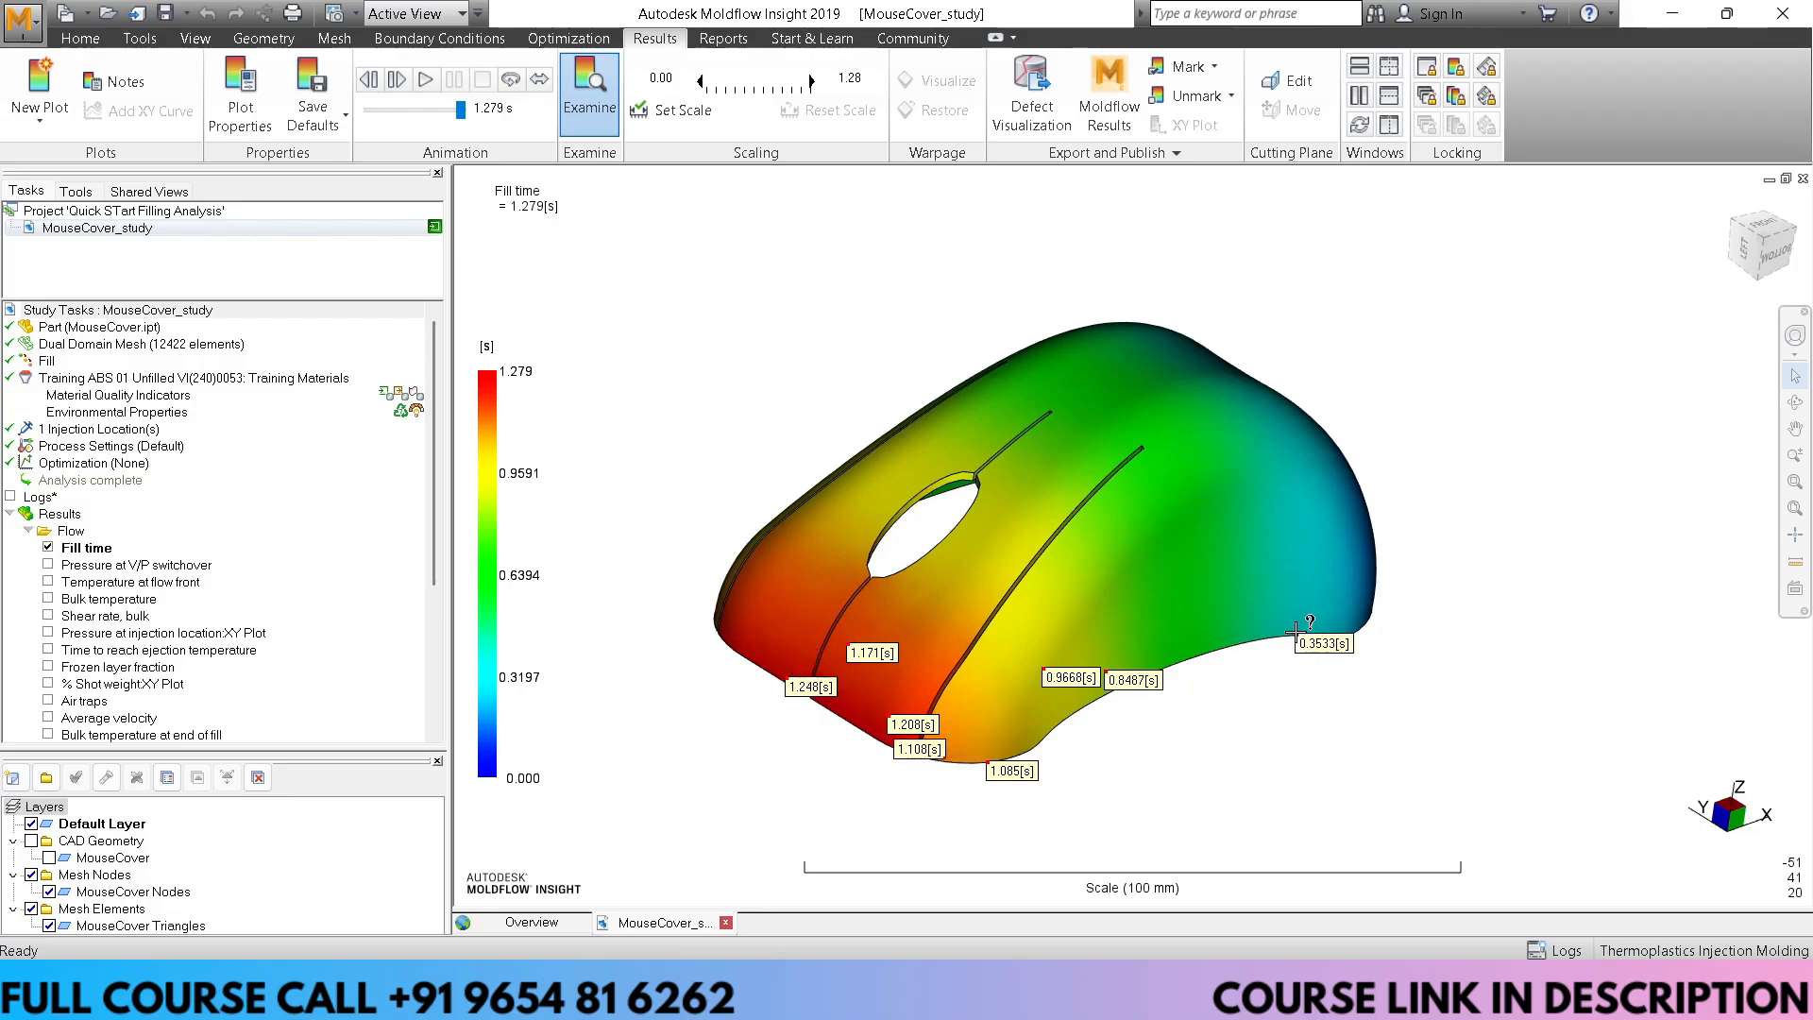
{"action": "left_click", "coordinate": [1210, 651]}
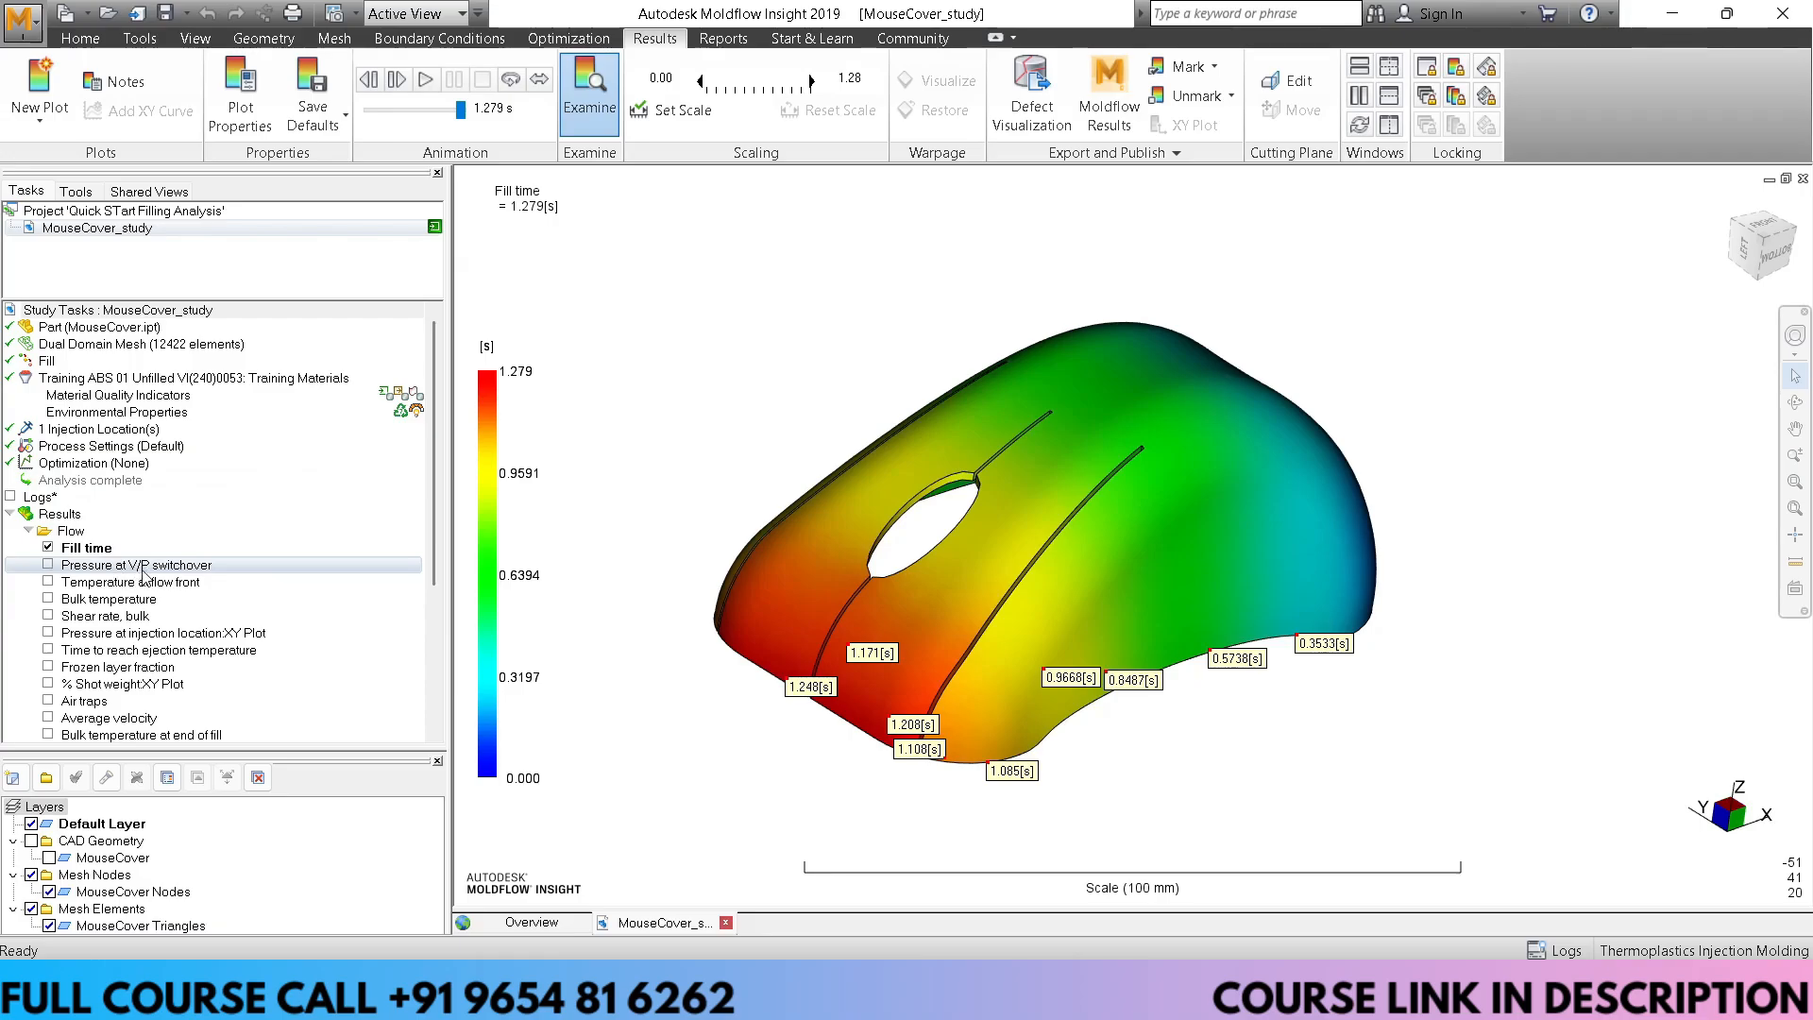
Display the Pressure at V/P switchover result on the mouse cover and inspect its distribution
{"action": "left_click", "coordinate": [47, 564]}
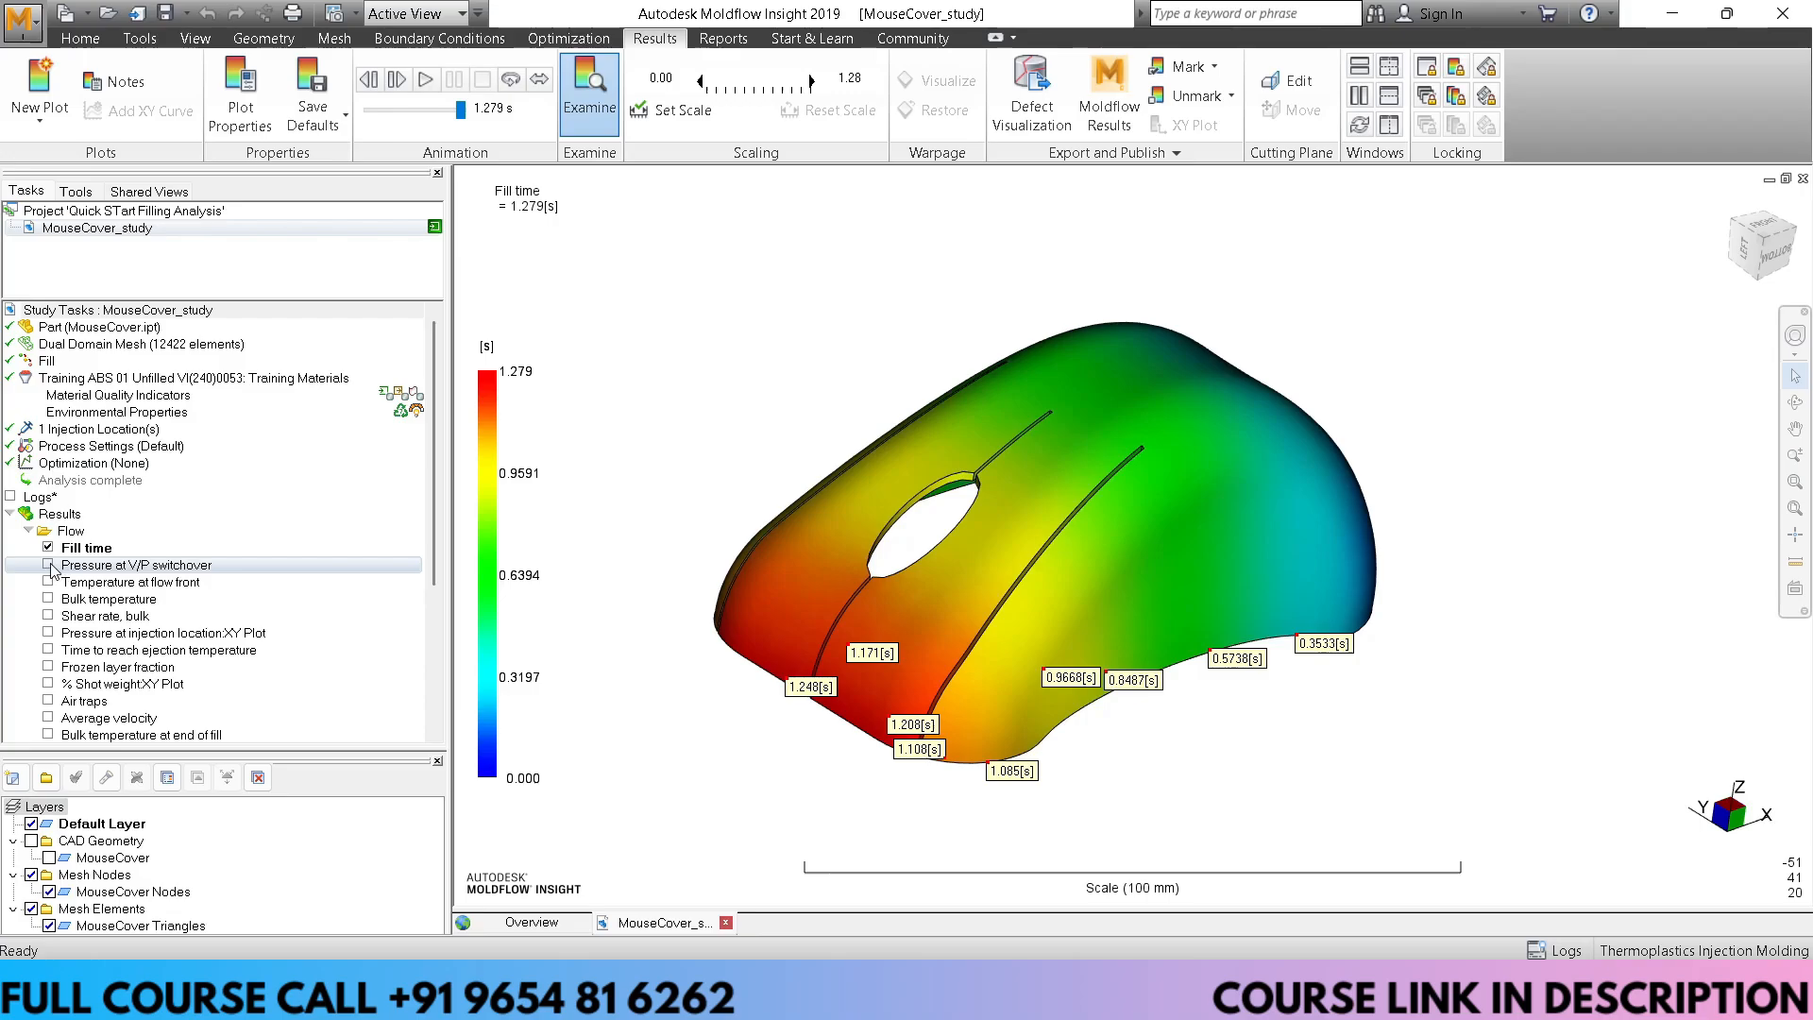
{"action": "scroll", "coordinate": [689, 722], "scroll_direction": "down", "scroll_amount": 2}
{"action": "scroll", "coordinate": [689, 721], "scroll_direction": "up", "scroll_amount": 2}
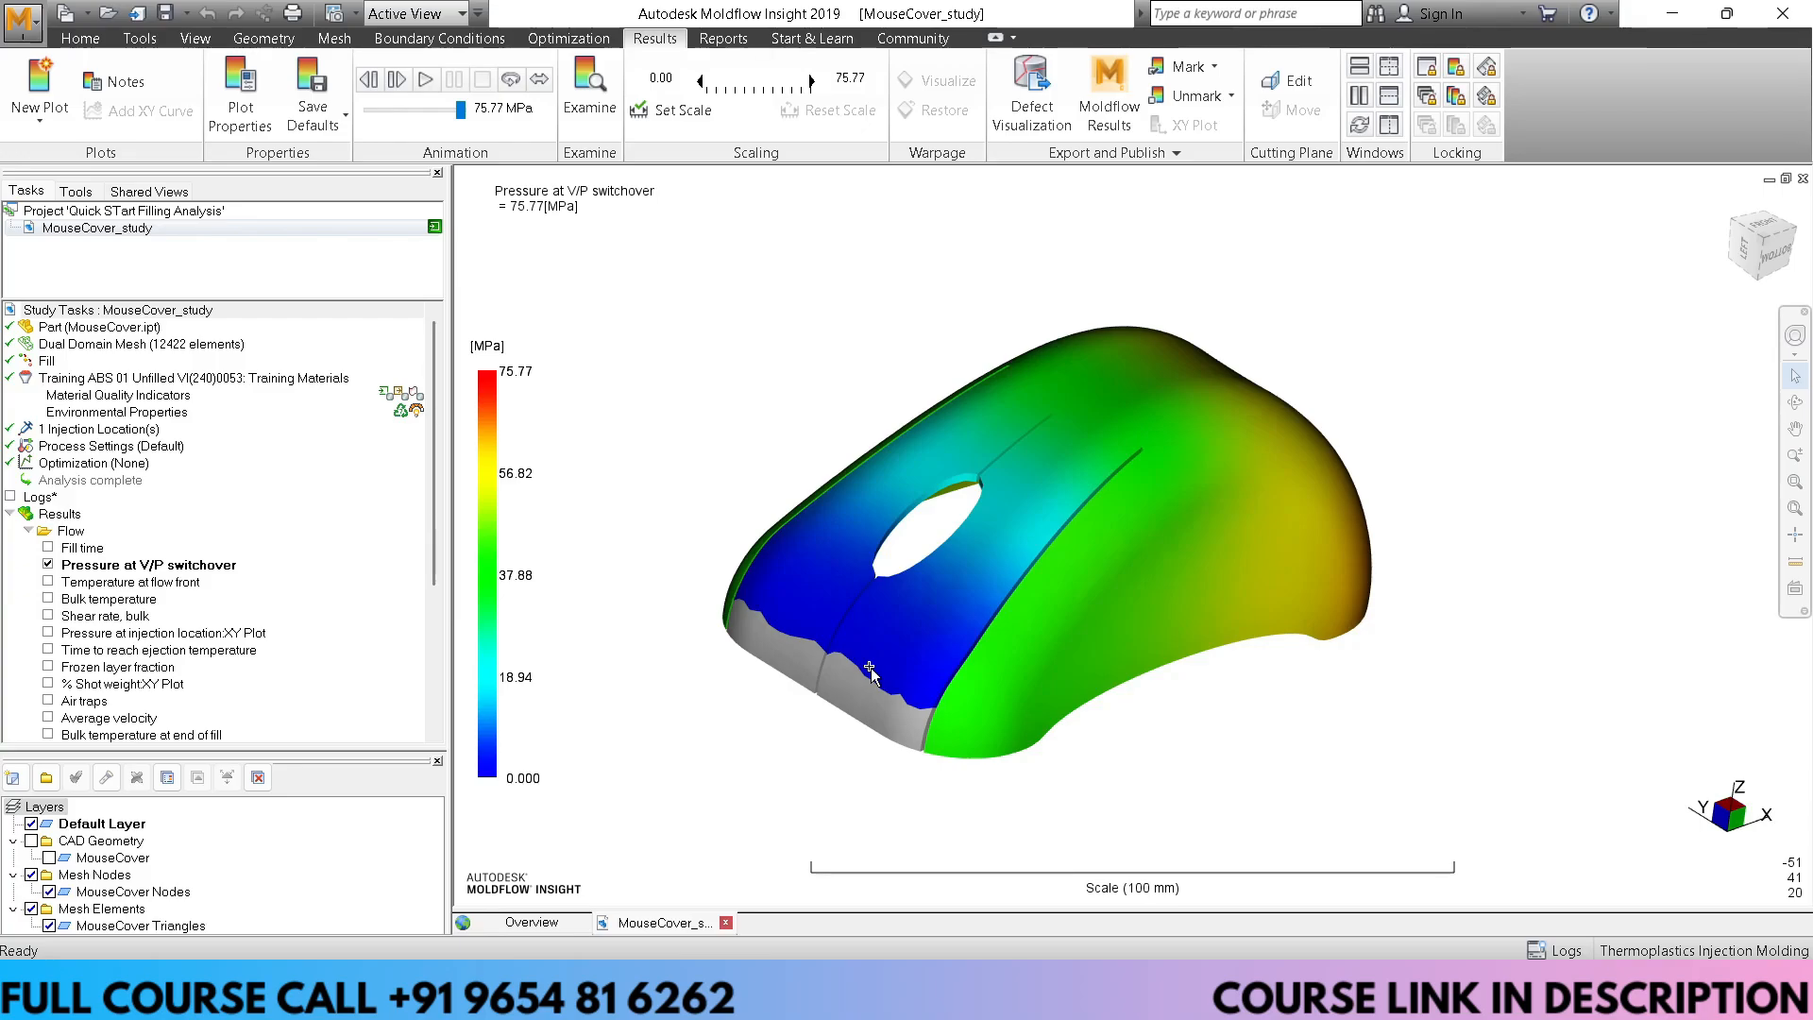
Display the Temperature at flow front result and inspect it from the side and the front of the part
{"action": "left_click", "coordinate": [48, 582]}
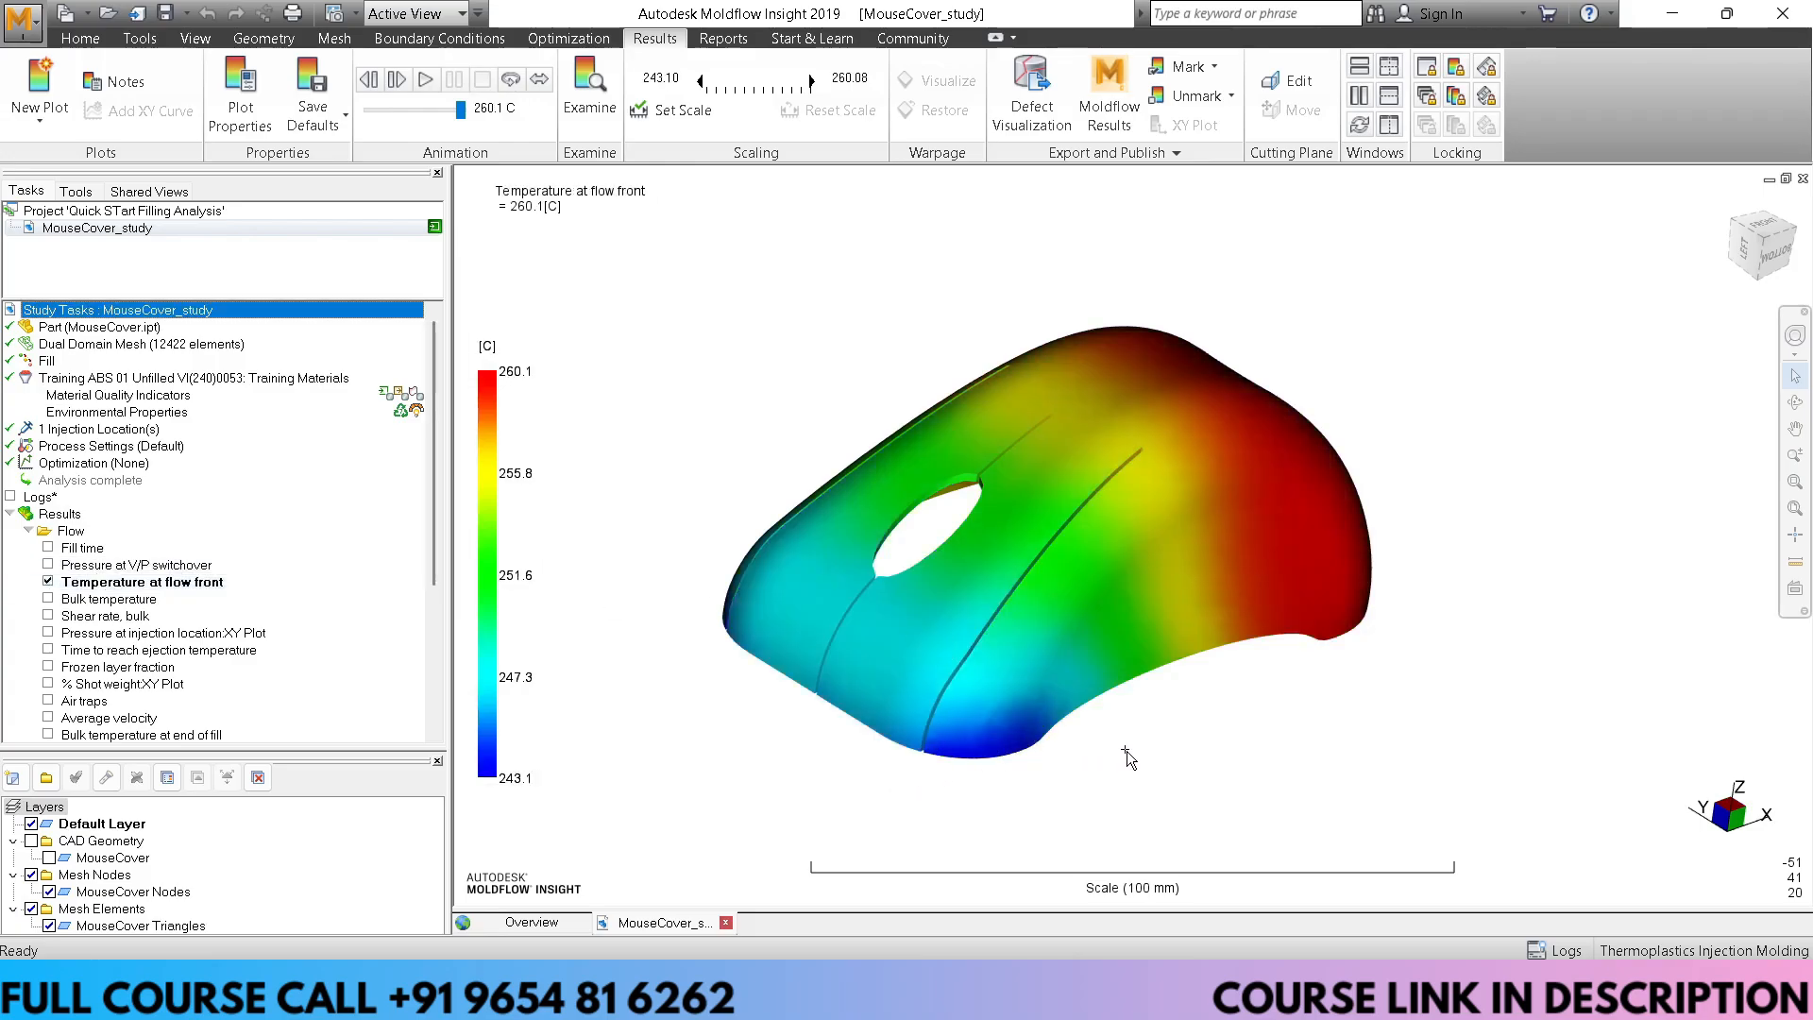
{"action": "mouse_move", "coordinate": [1126, 751]}
{"action": "middle_mouse_down"}
{"action": "mouse_move", "coordinate": [831, 748]}
{"action": "mouse_move", "coordinate": [842, 791]}
{"action": "mouse_move", "coordinate": [898, 749]}
{"action": "middle_mouse_up"}
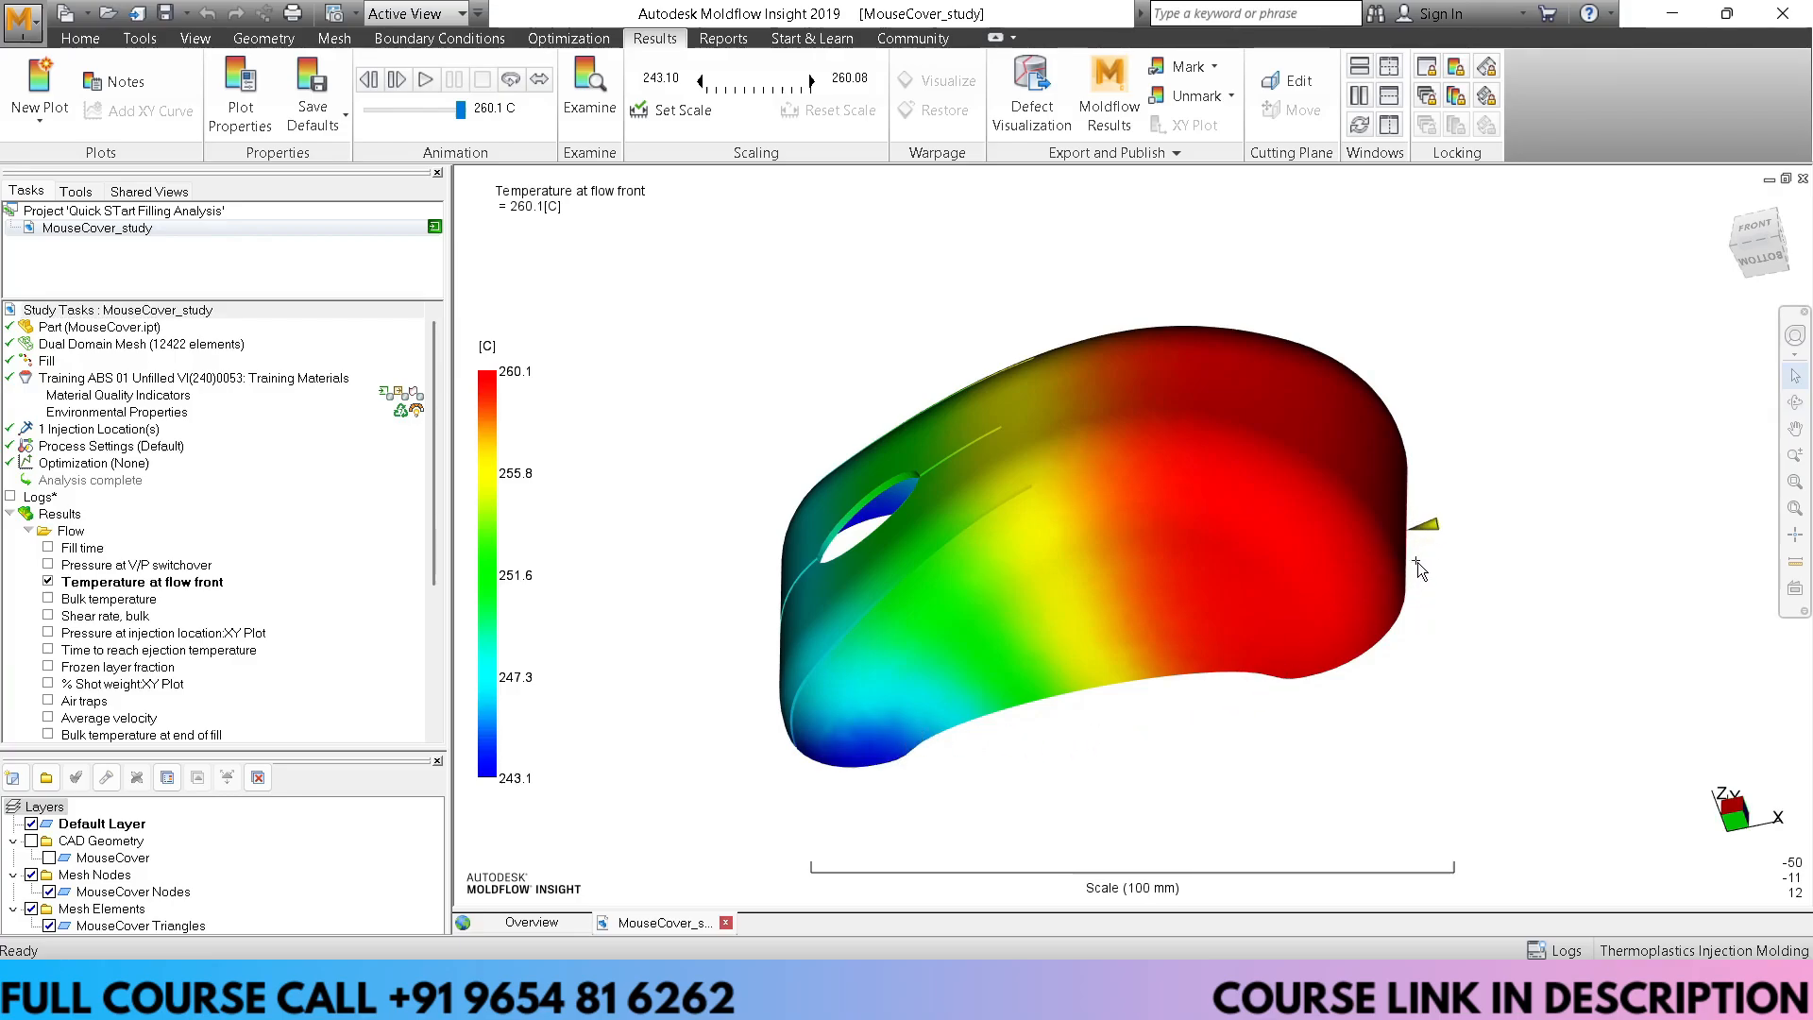
{"action": "mouse_move", "coordinate": [1243, 667]}
{"action": "middle_mouse_down"}
{"action": "mouse_move", "coordinate": [1400, 607]}
{"action": "mouse_move", "coordinate": [1465, 623]}
{"action": "middle_mouse_up"}
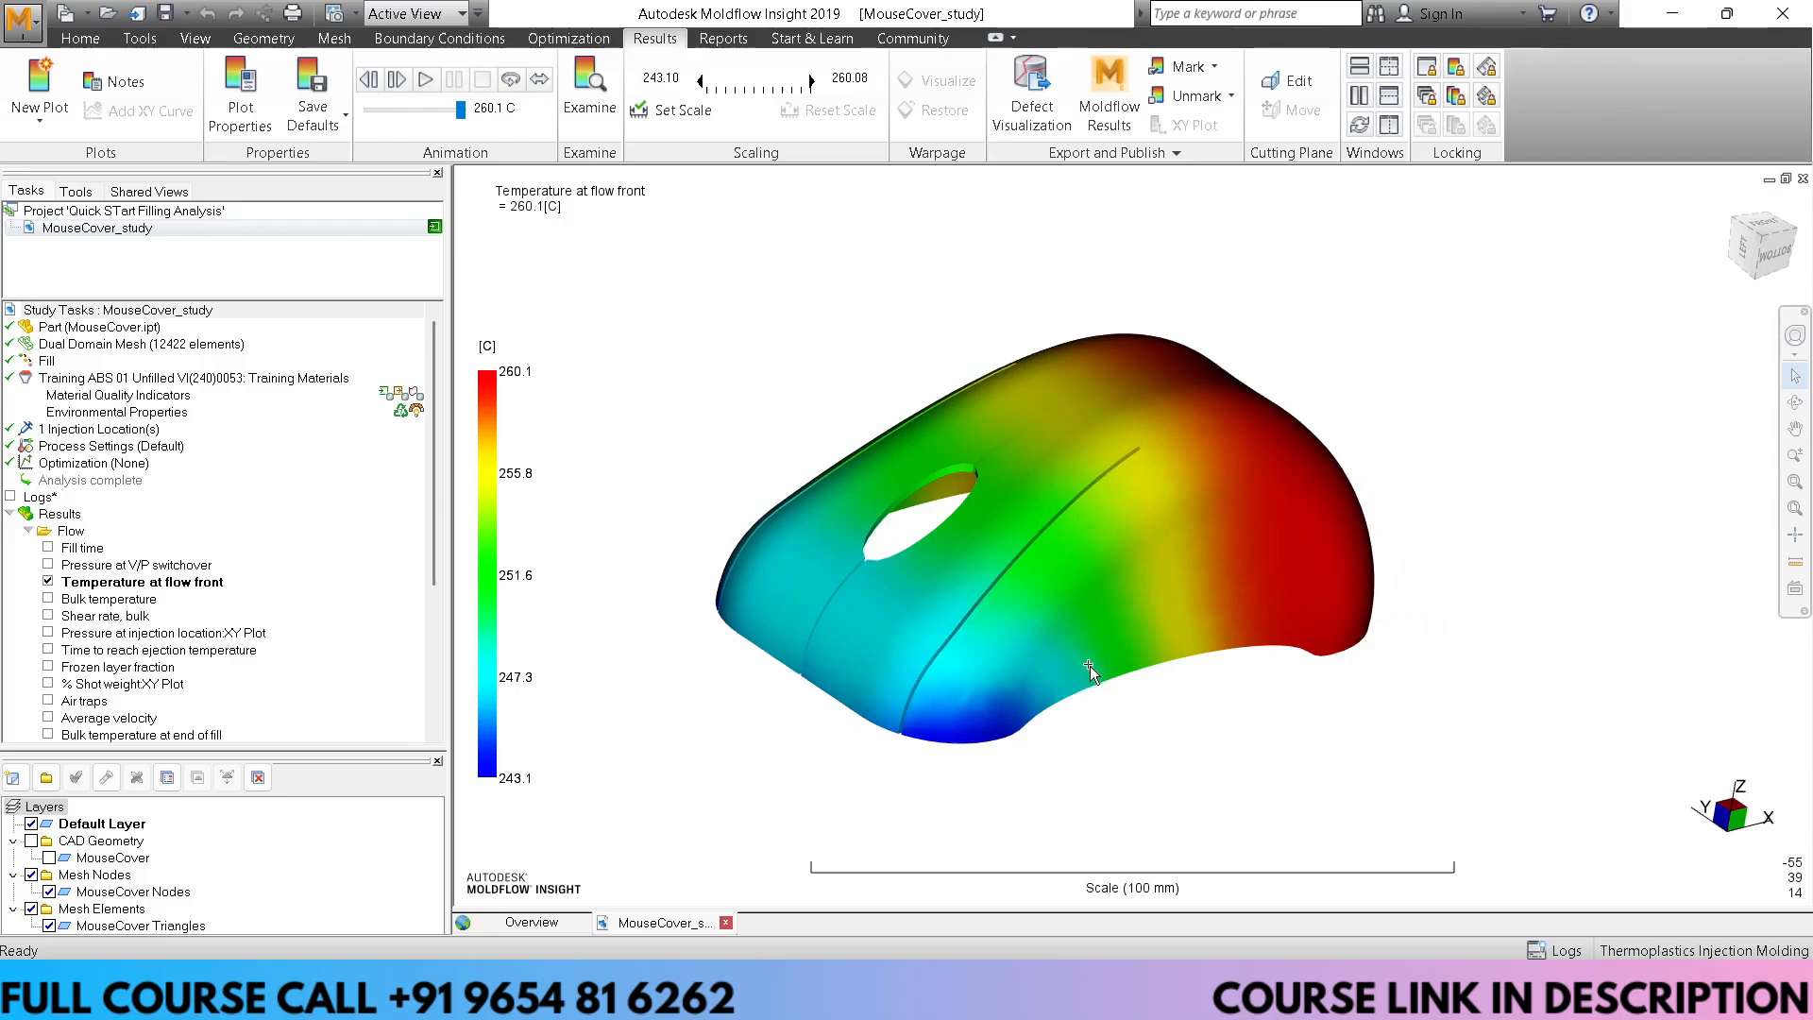
{"action": "mouse_move", "coordinate": [1169, 705]}
{"action": "middle_mouse_down"}
{"action": "mouse_move", "coordinate": [1194, 676]}
{"action": "mouse_move", "coordinate": [1135, 750]}
{"action": "middle_mouse_up"}
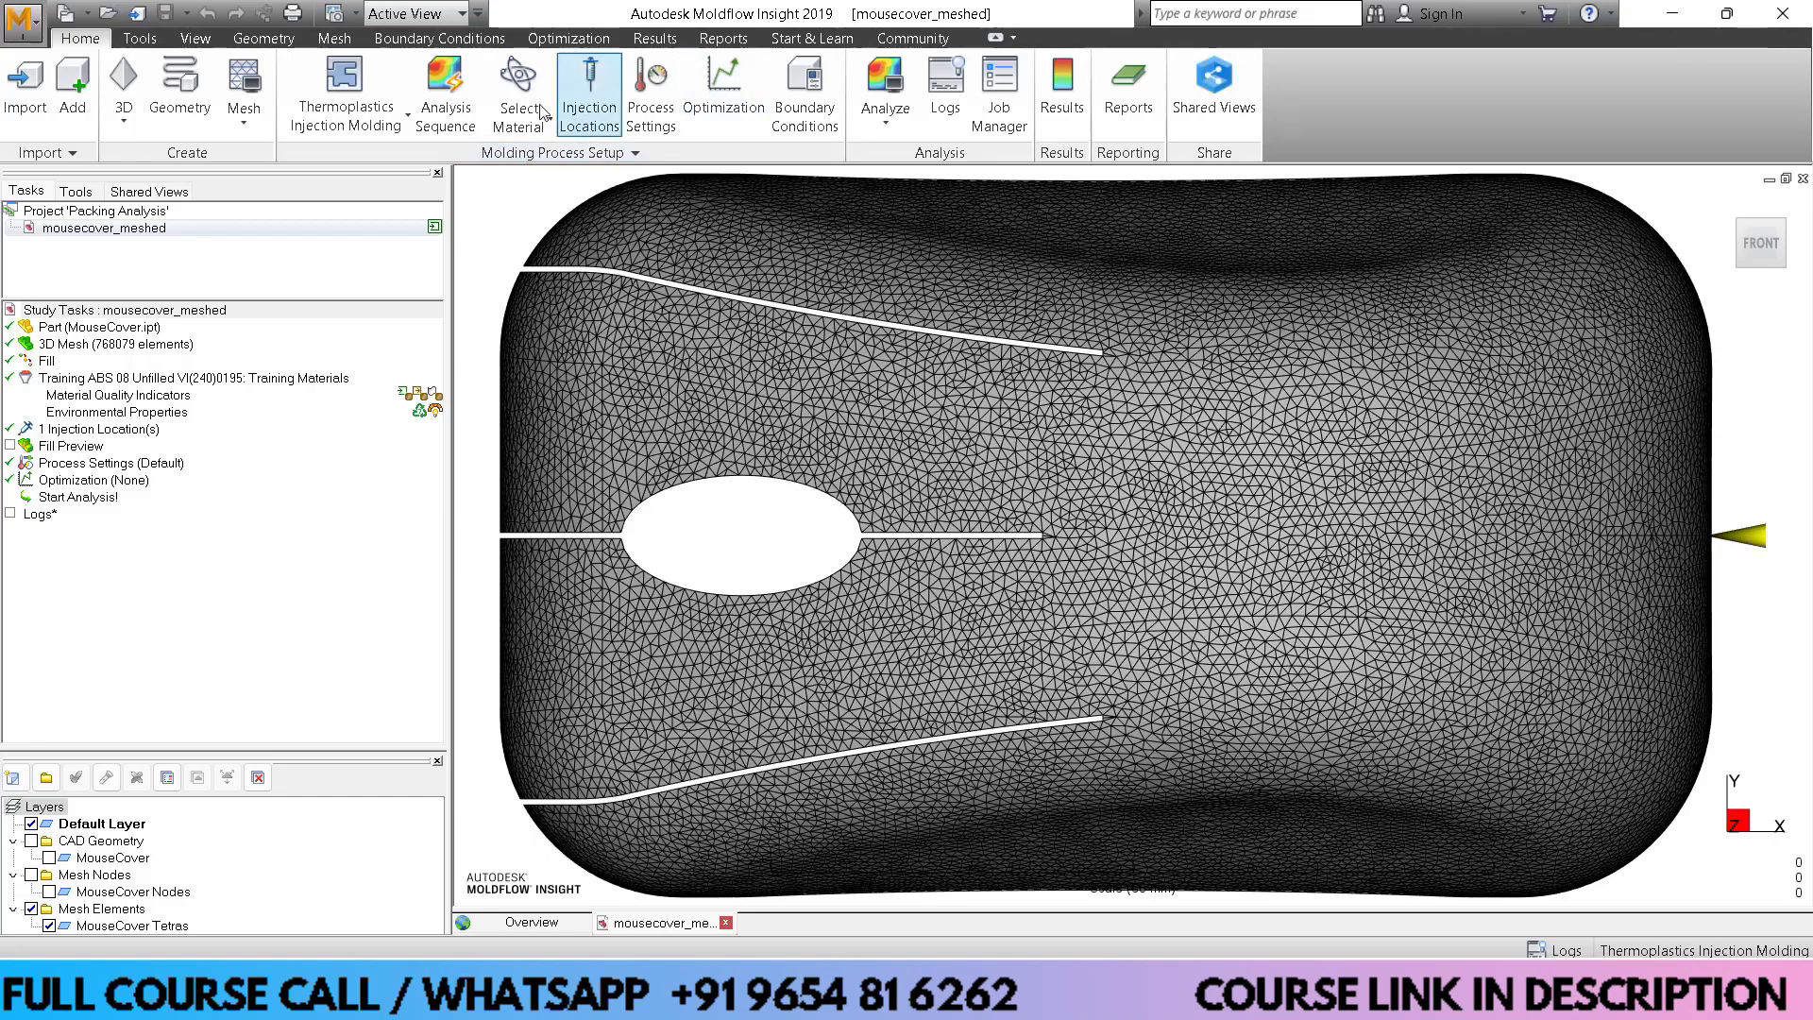
Duplicate the meshed mouse cover into 4 cavities with 200 mm column spacing and 125 mm row spacing, previewing the layout first
{"action": "left_click", "coordinate": [265, 40]}
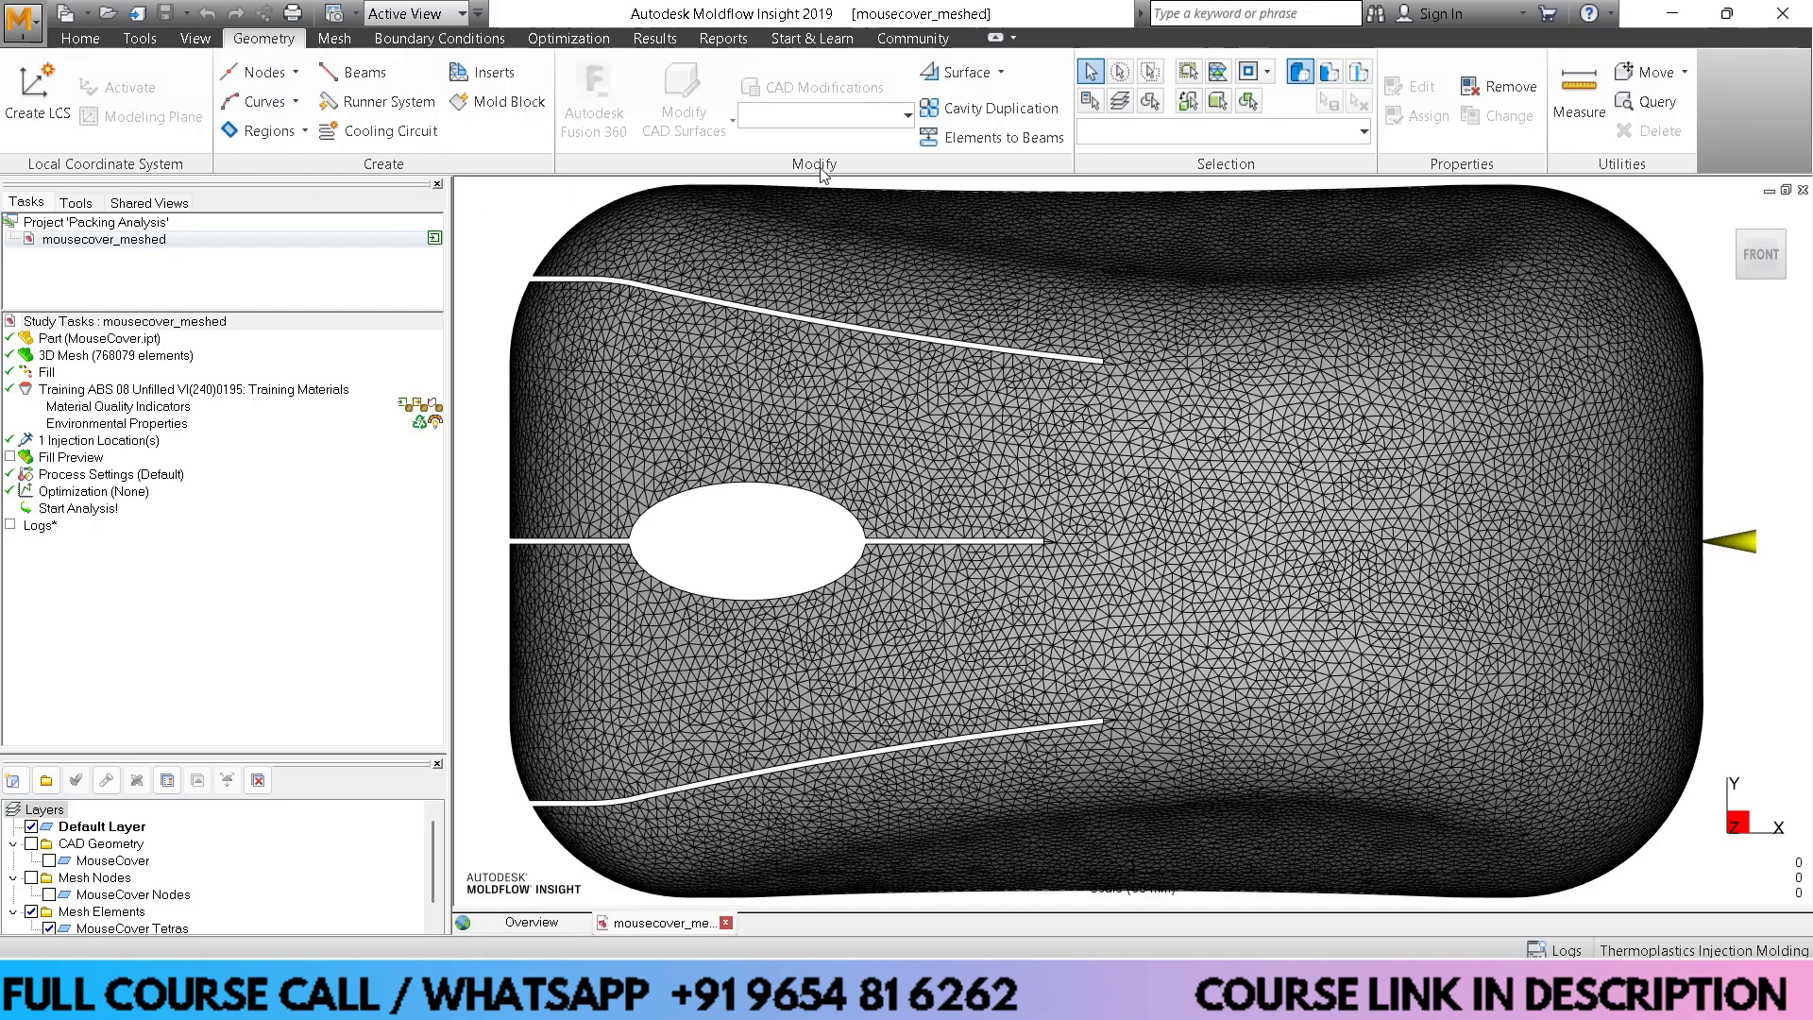
{"action": "left_click", "coordinate": [949, 110]}
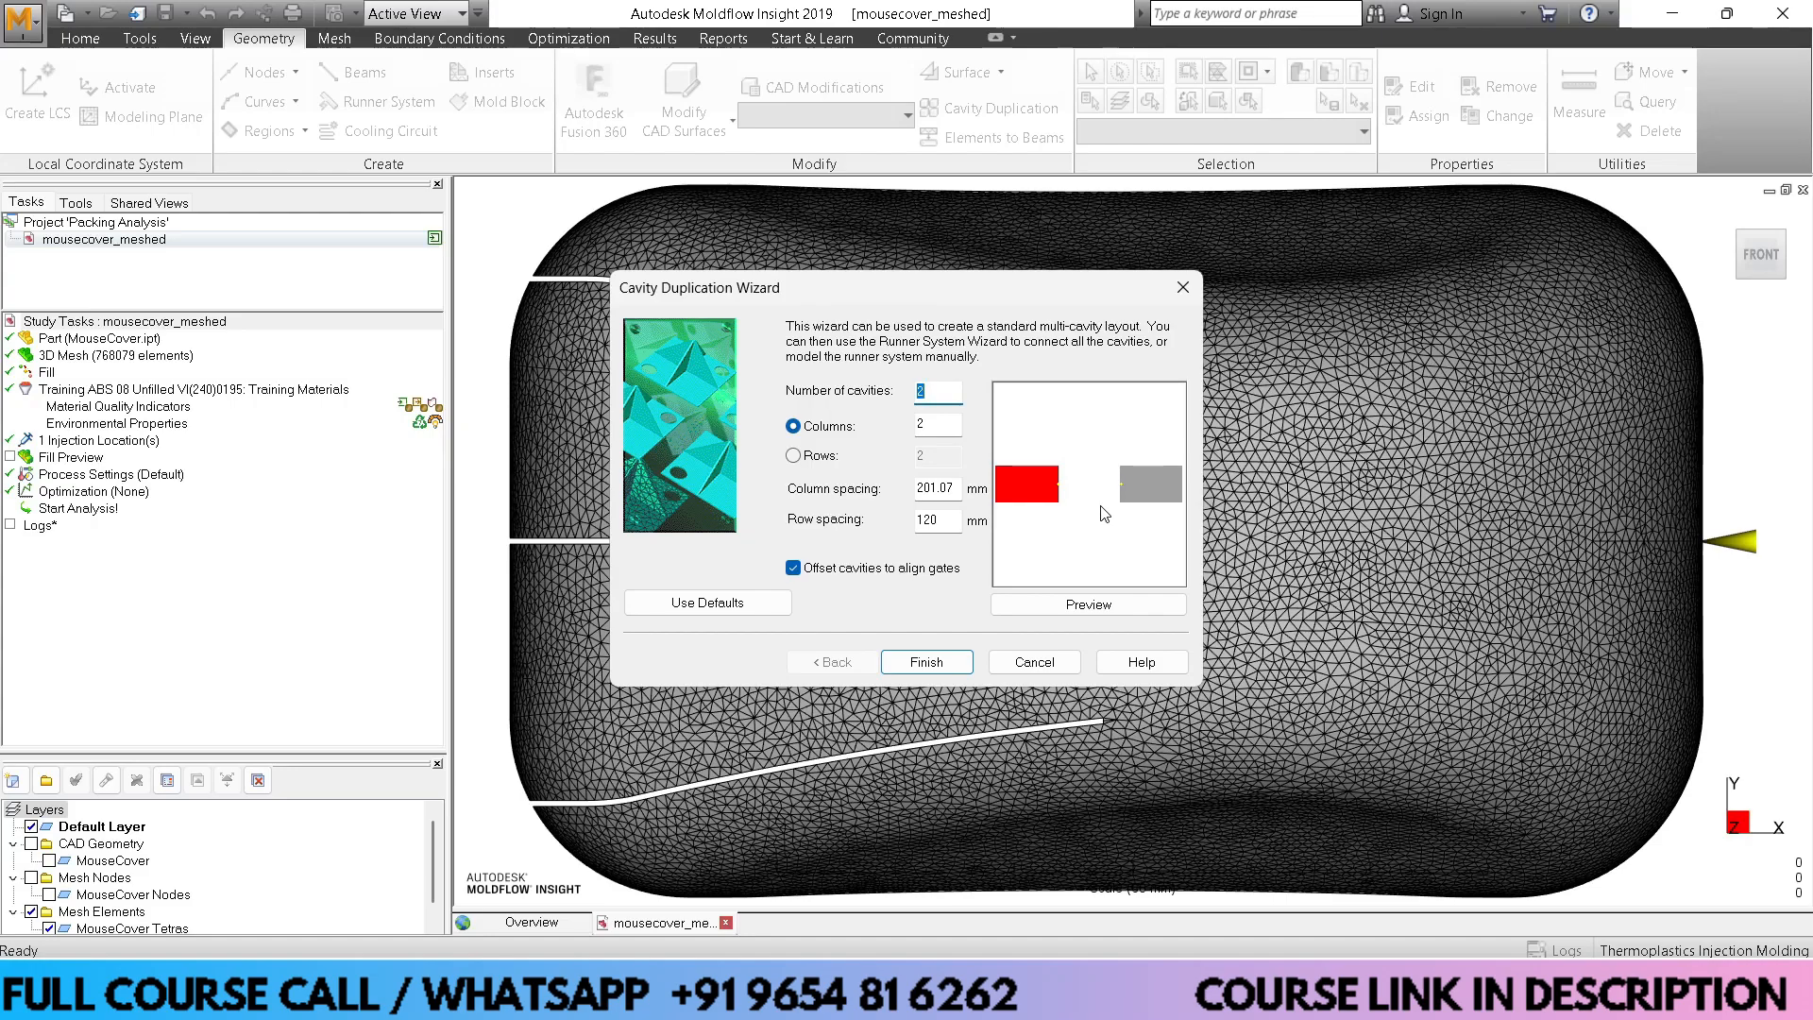
{"action": "left_click", "coordinate": [931, 391]}
{"action": "key", "text": "BackSpace"}
{"action": "type", "text": "4"}
{"action": "double_click", "coordinate": [919, 489]}
{"action": "type", "text": "200"}
{"action": "double_click", "coordinate": [938, 523]}
{"action": "type", "text": "125"}
{"action": "left_click", "coordinate": [1077, 607]}
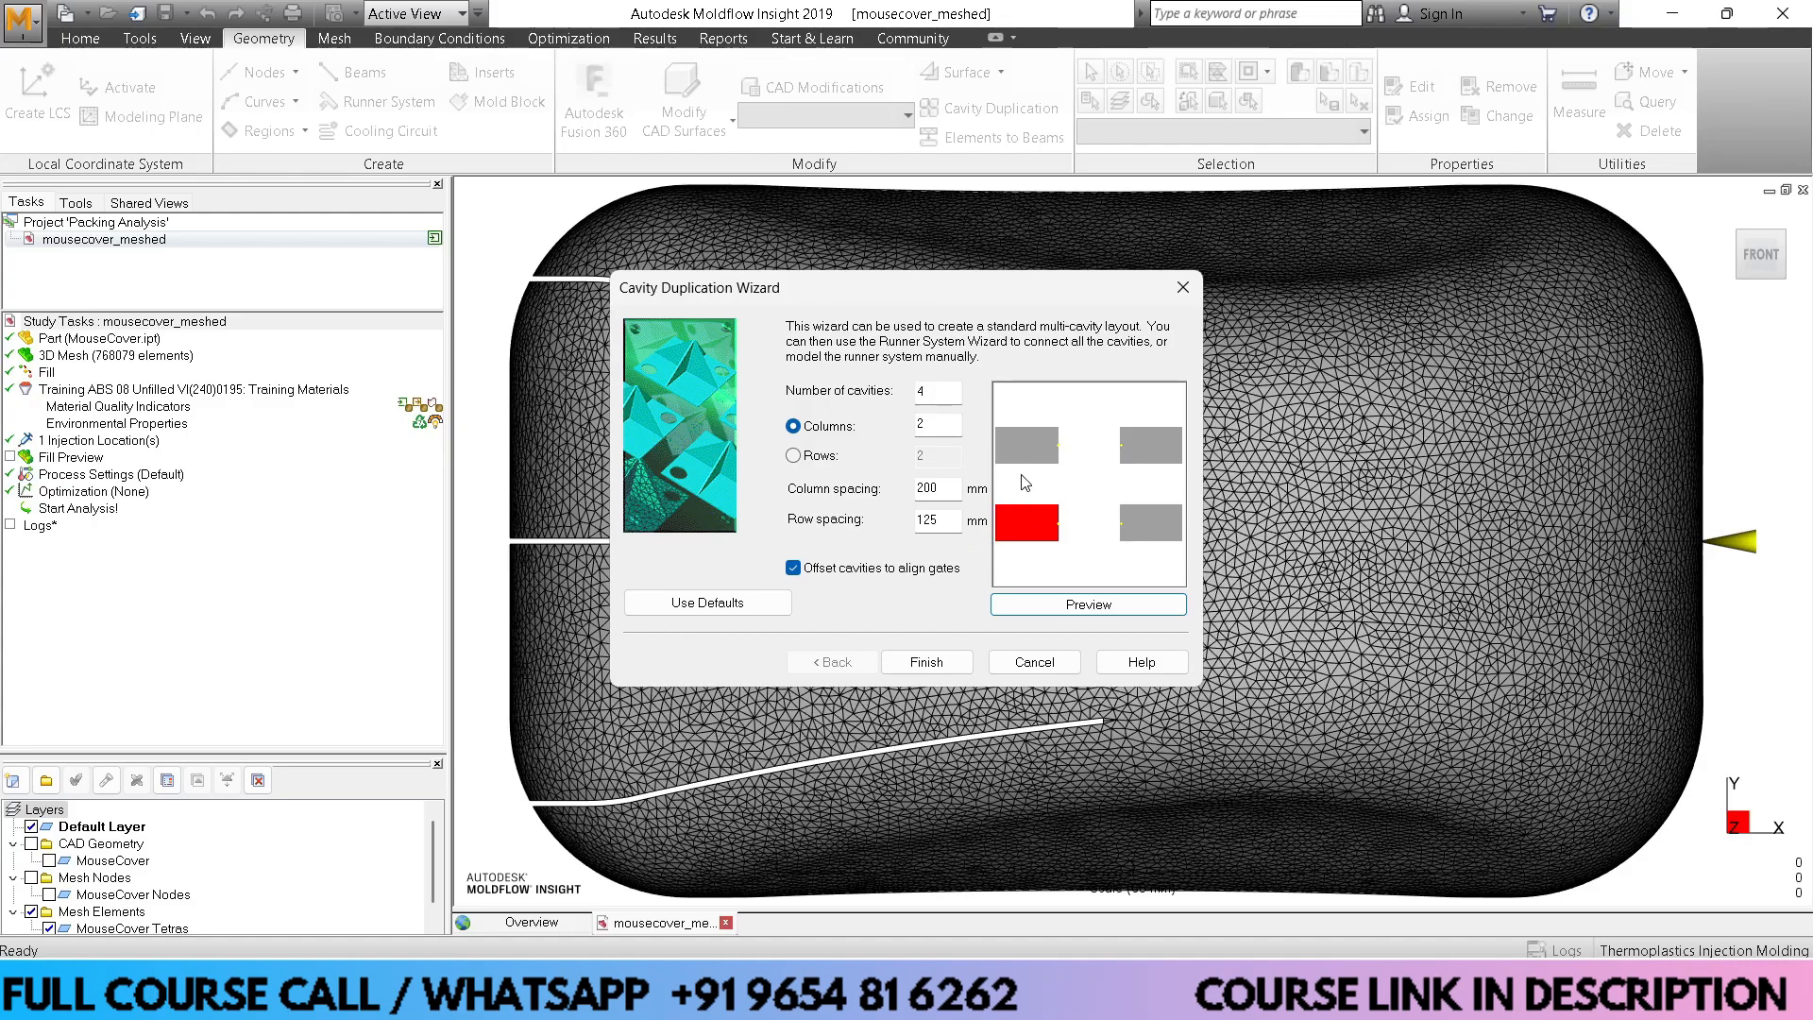
{"action": "left_click", "coordinate": [925, 664]}
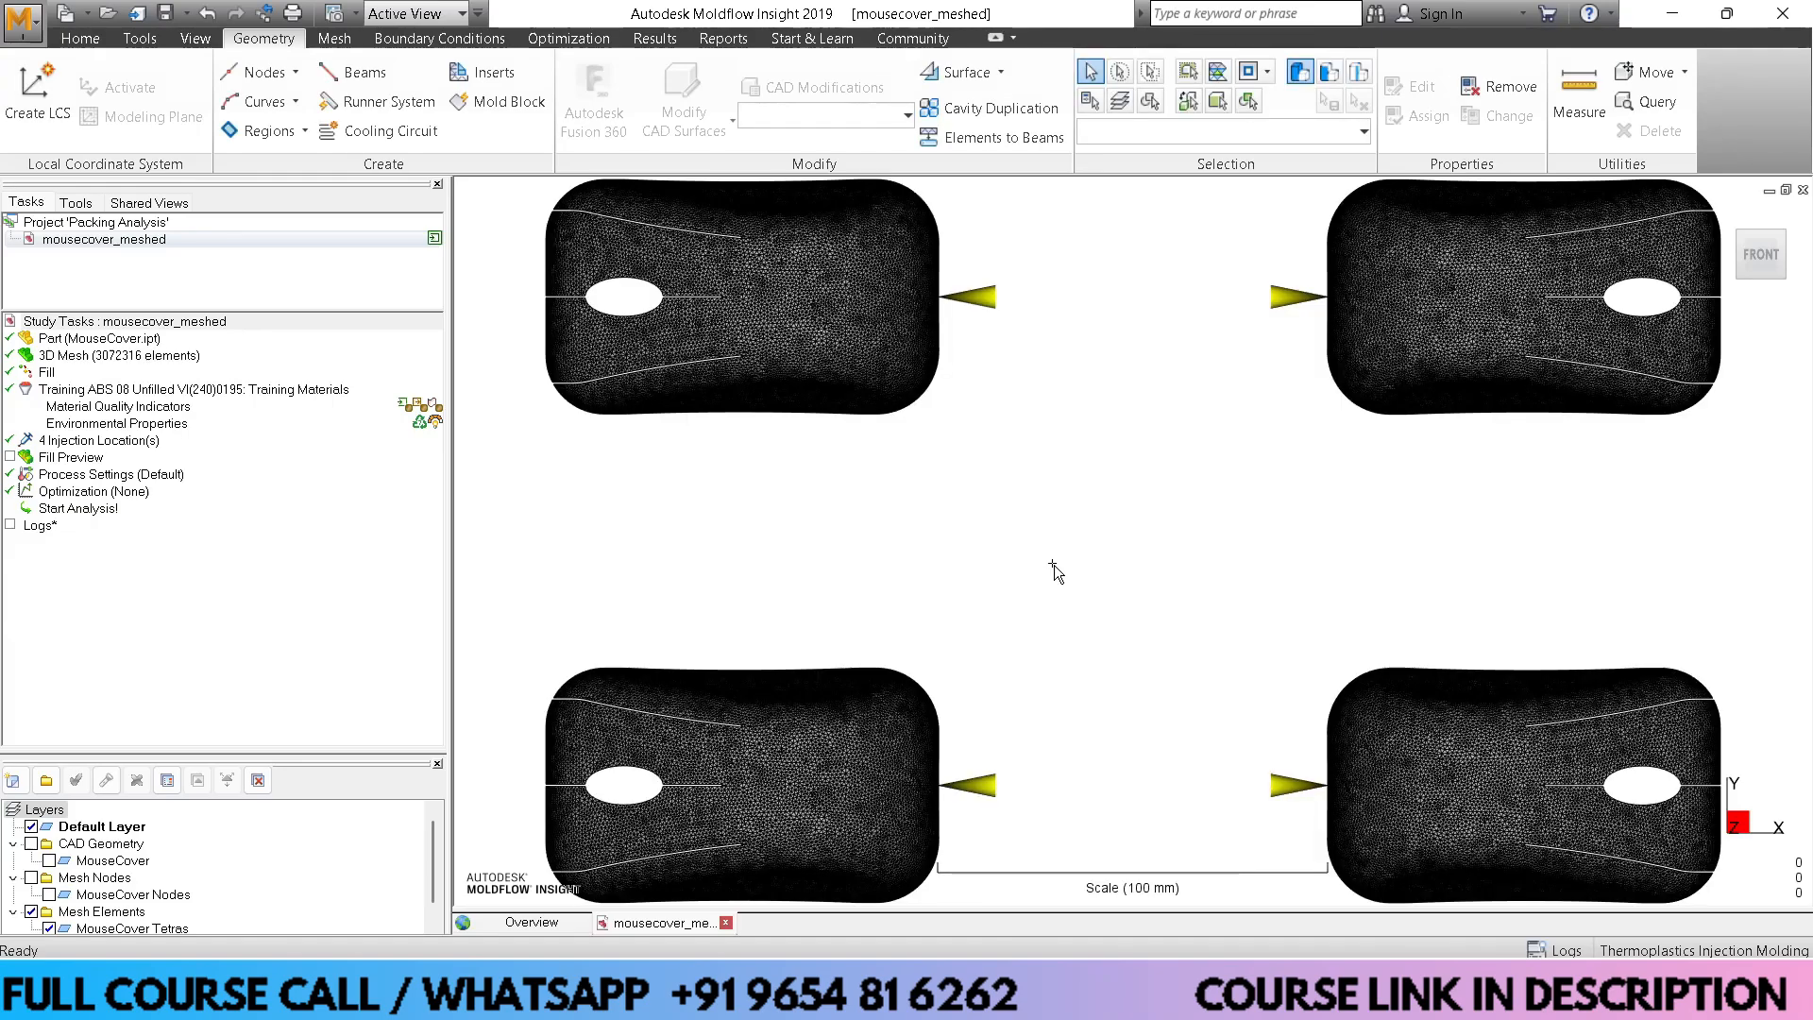
Inspect the duplicated cavities and their injection locations in 3D, up close and as a whole layout
{"action": "middle_click_drag", "start_coordinate": [1078, 526], "coordinate": [1016, 517]}
{"action": "middle_click_drag", "start_coordinate": [1005, 604], "coordinate": [988, 558]}
{"action": "scroll", "coordinate": [987, 558], "scroll_direction": "up", "scroll_amount": 5}
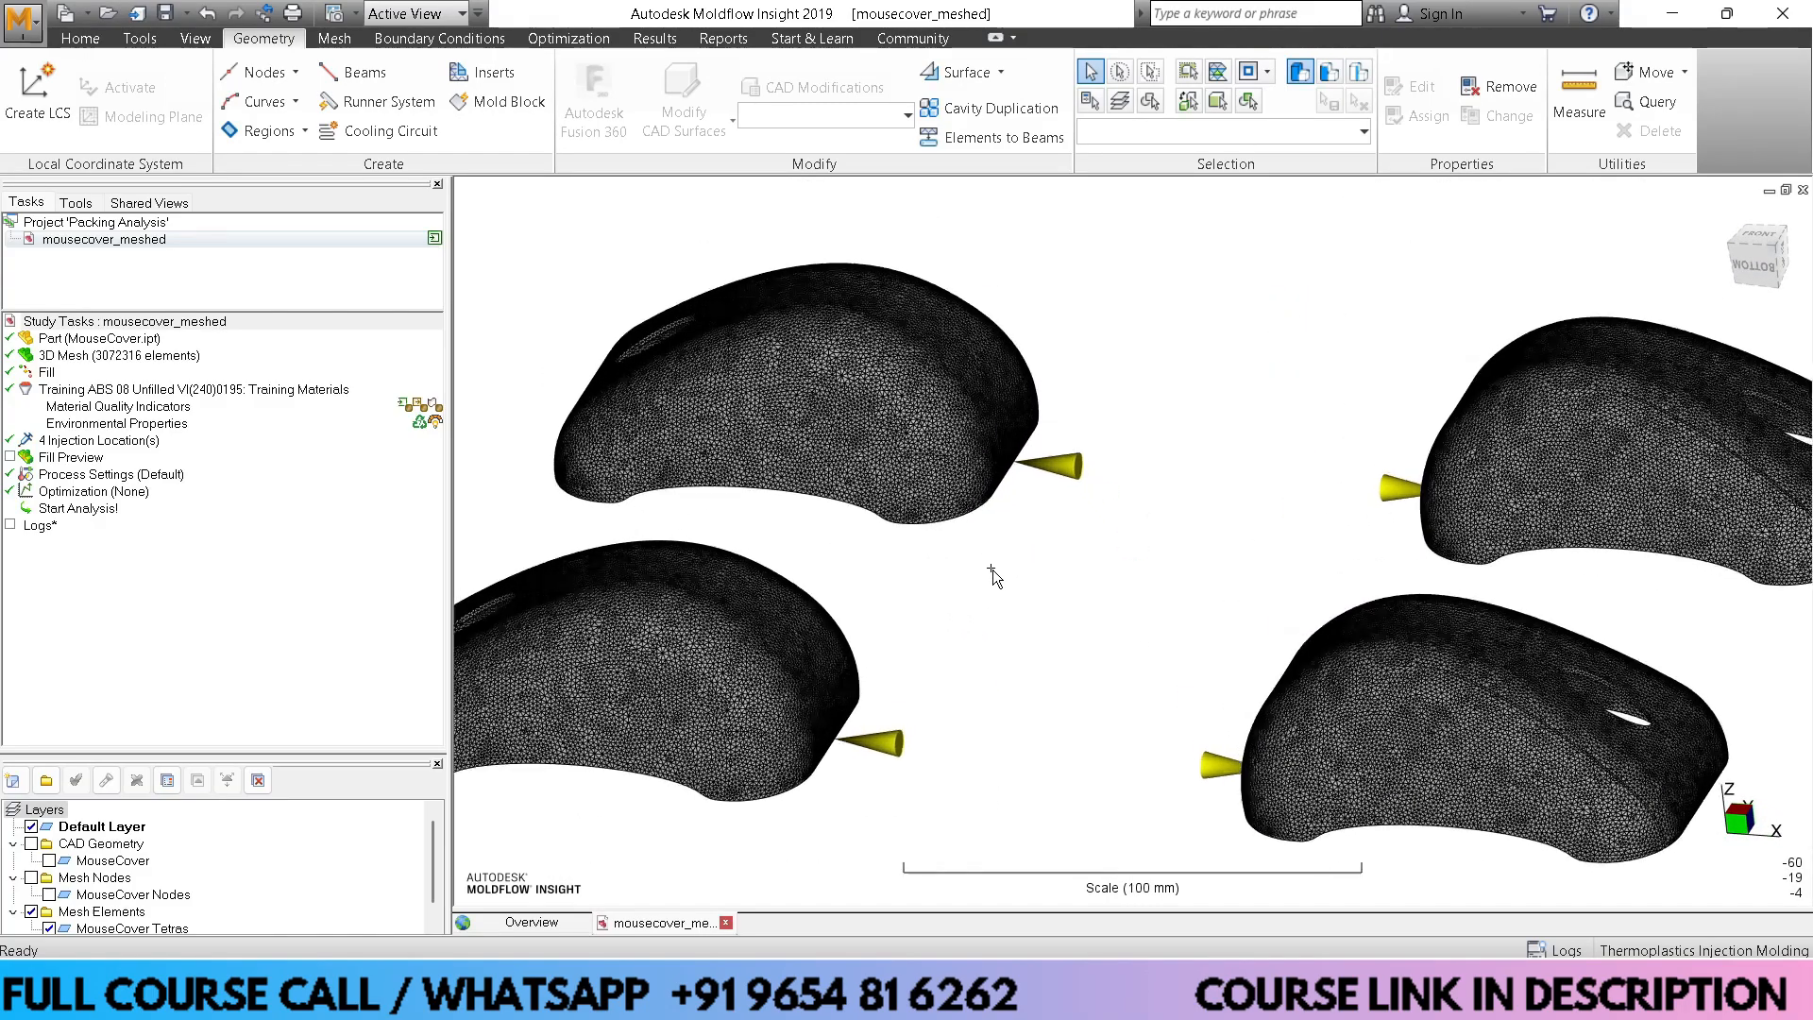
{"action": "scroll", "coordinate": [973, 637], "scroll_direction": "up", "scroll_amount": 5}
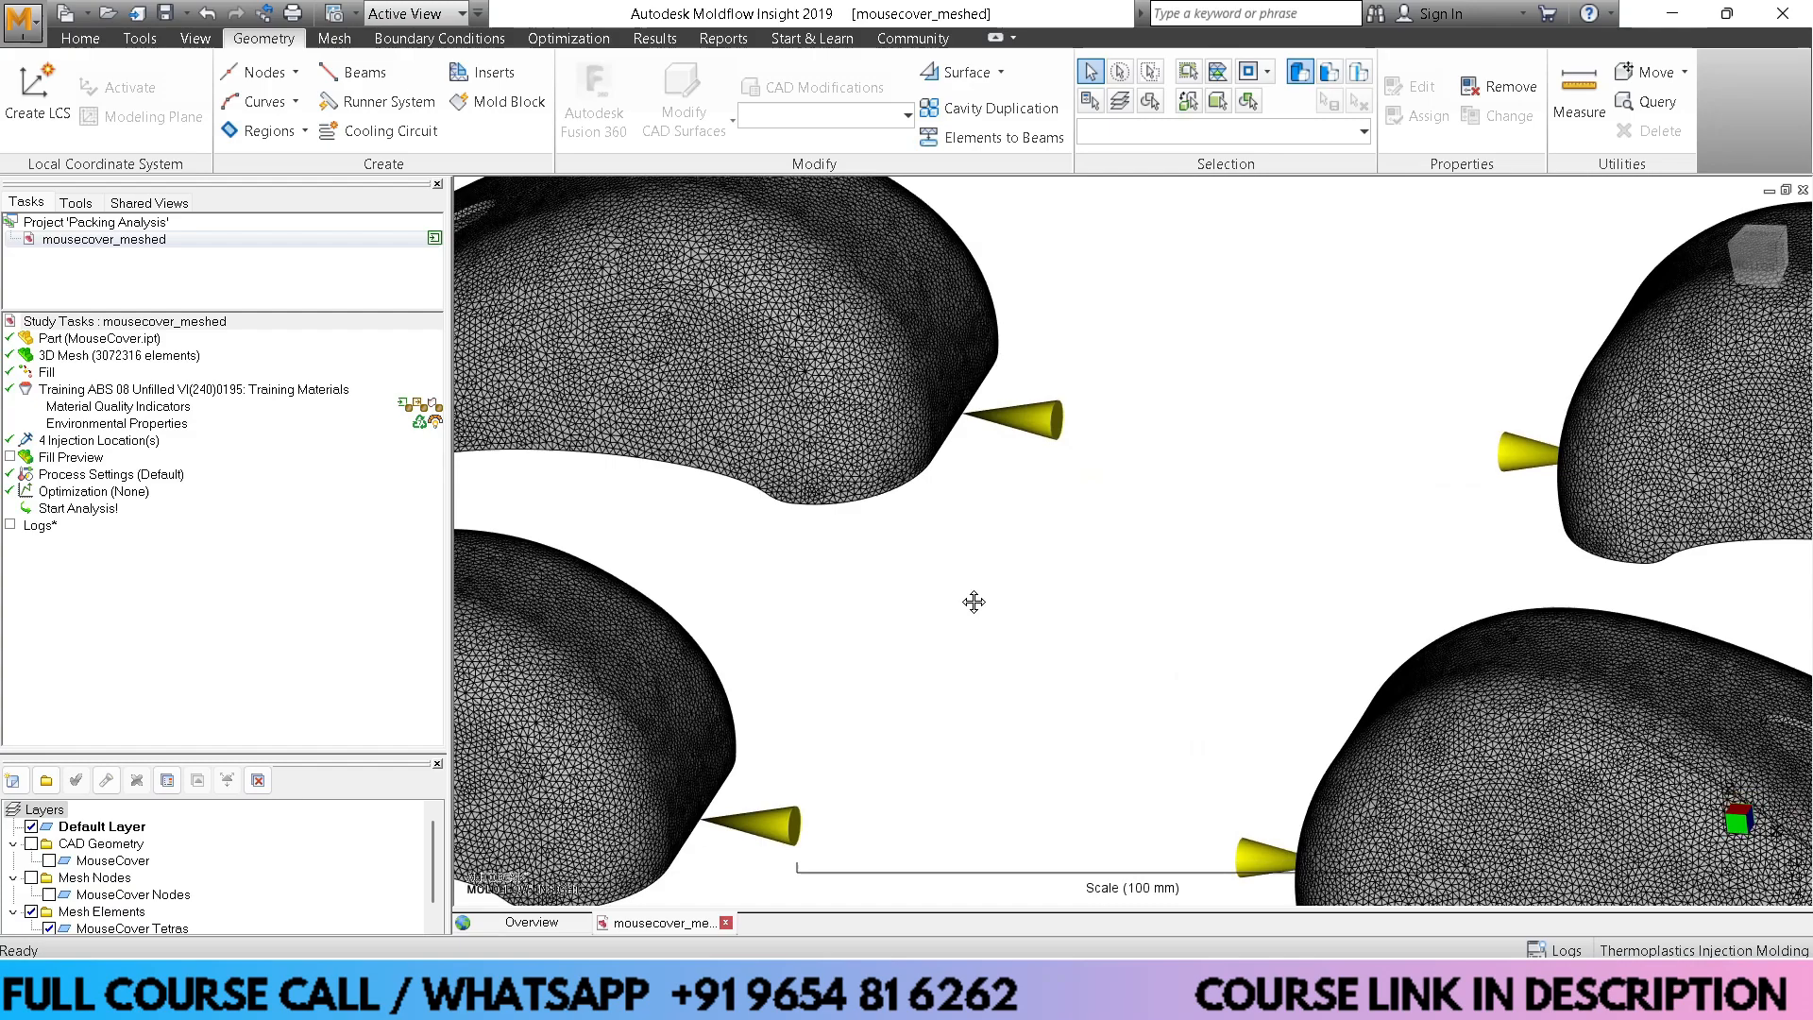
{"action": "middle_click_drag", "start_coordinate": [814, 671], "coordinate": [995, 588]}
{"action": "scroll", "coordinate": [861, 555], "scroll_direction": "up", "scroll_amount": 3}
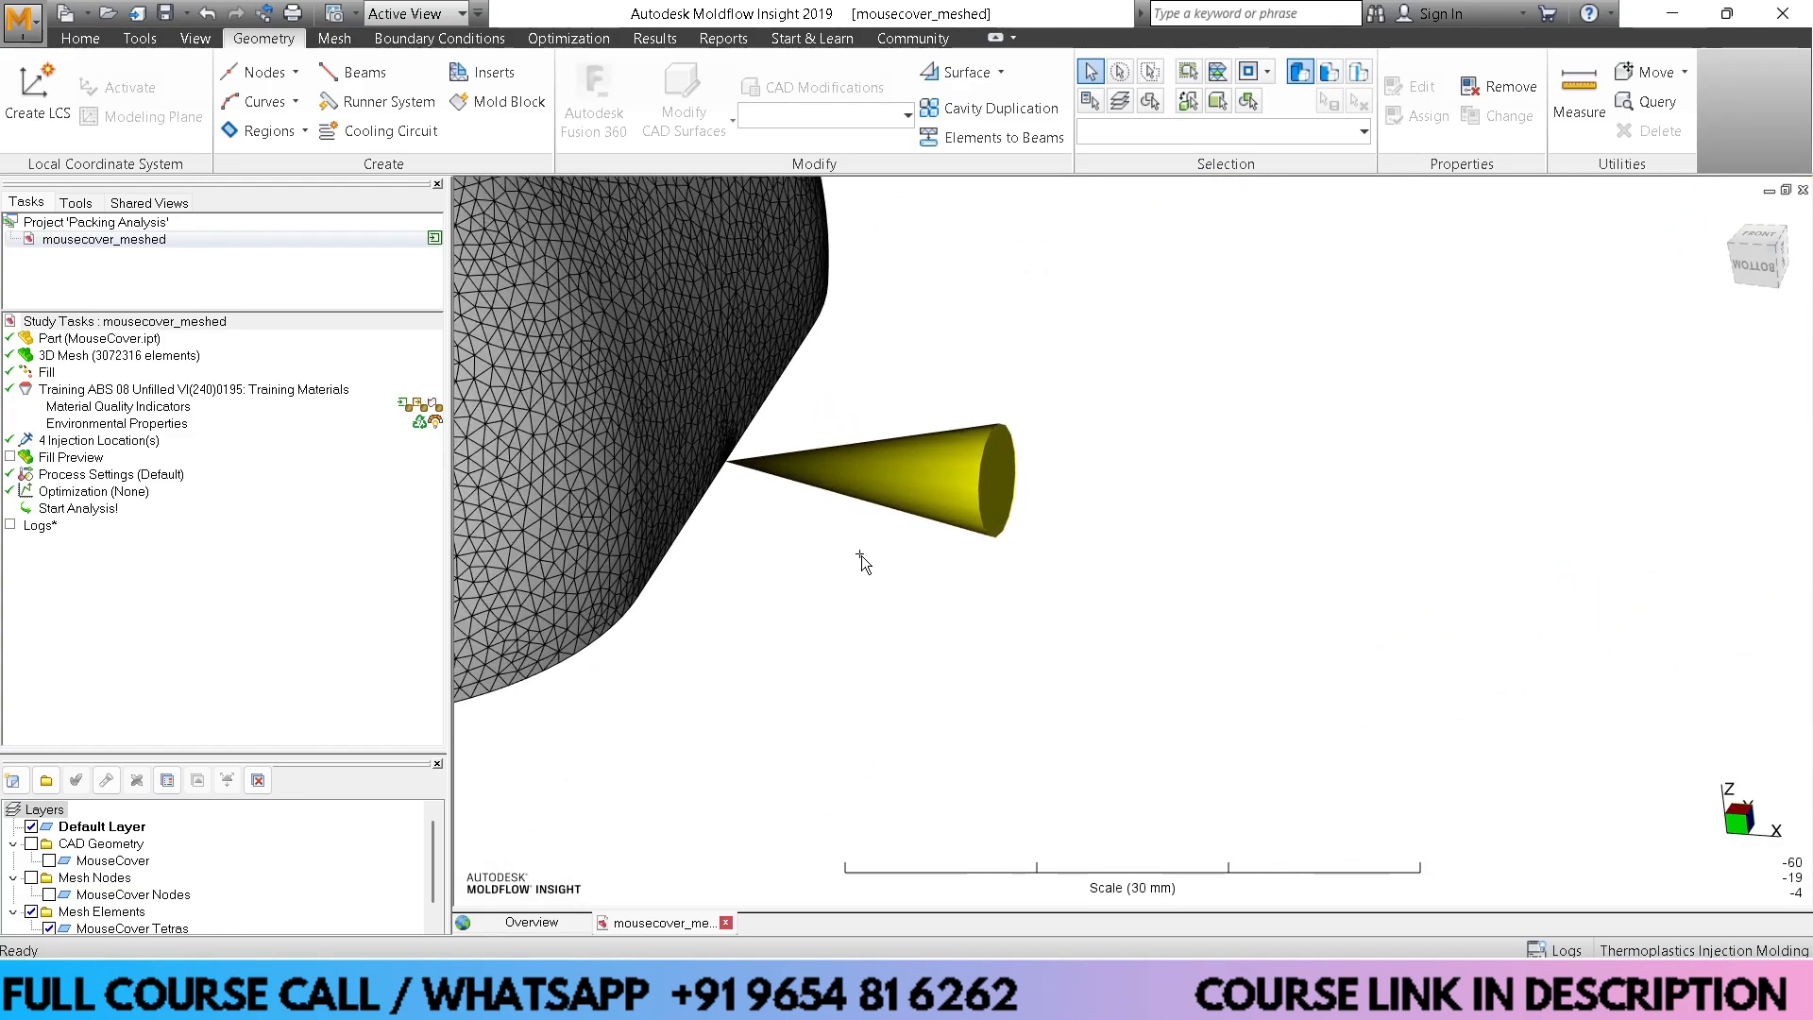
{"action": "mouse_move", "coordinate": [680, 568]}
{"action": "middle_mouse_down"}
{"action": "mouse_move", "coordinate": [814, 568]}
{"action": "mouse_move", "coordinate": [694, 496]}
{"action": "mouse_move", "coordinate": [727, 522]}
{"action": "middle_mouse_up"}
{"action": "scroll", "coordinate": [700, 457], "scroll_direction": "down", "scroll_amount": 8}
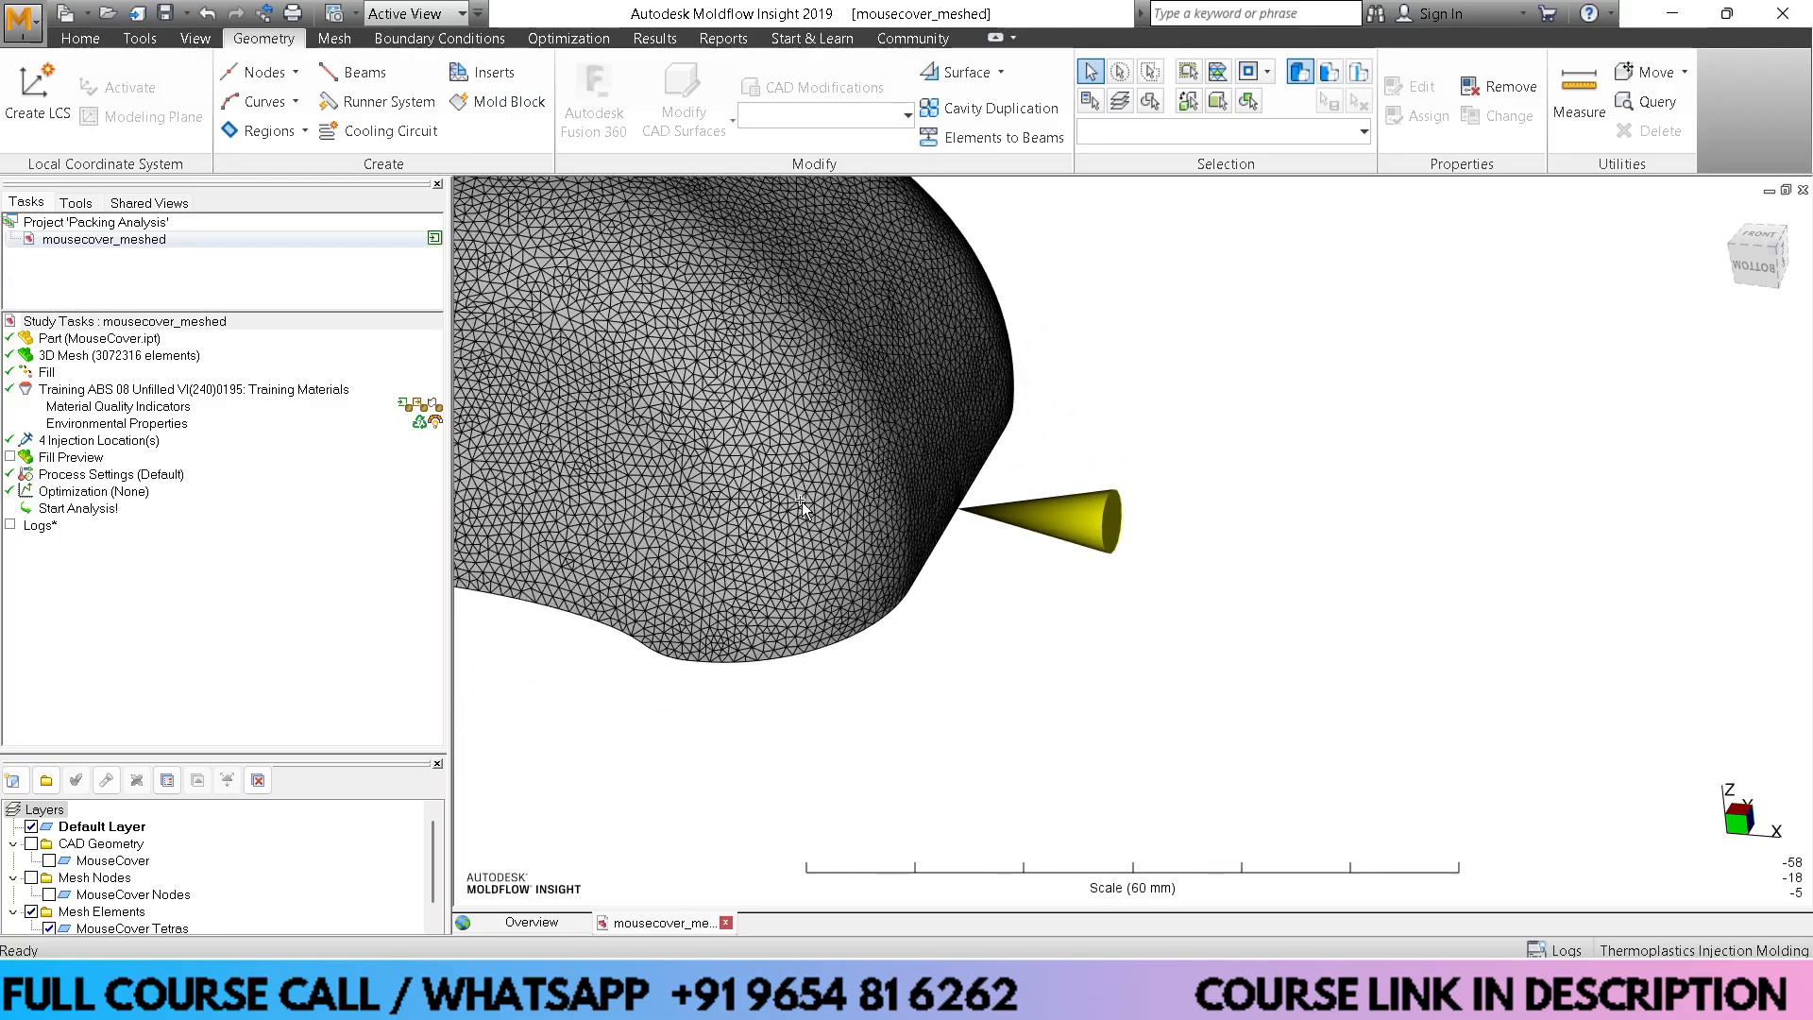
{"action": "middle_click_drag", "start_coordinate": [966, 455], "coordinate": [831, 538]}
{"action": "scroll", "coordinate": [937, 391], "scroll_direction": "down", "scroll_amount": 2}
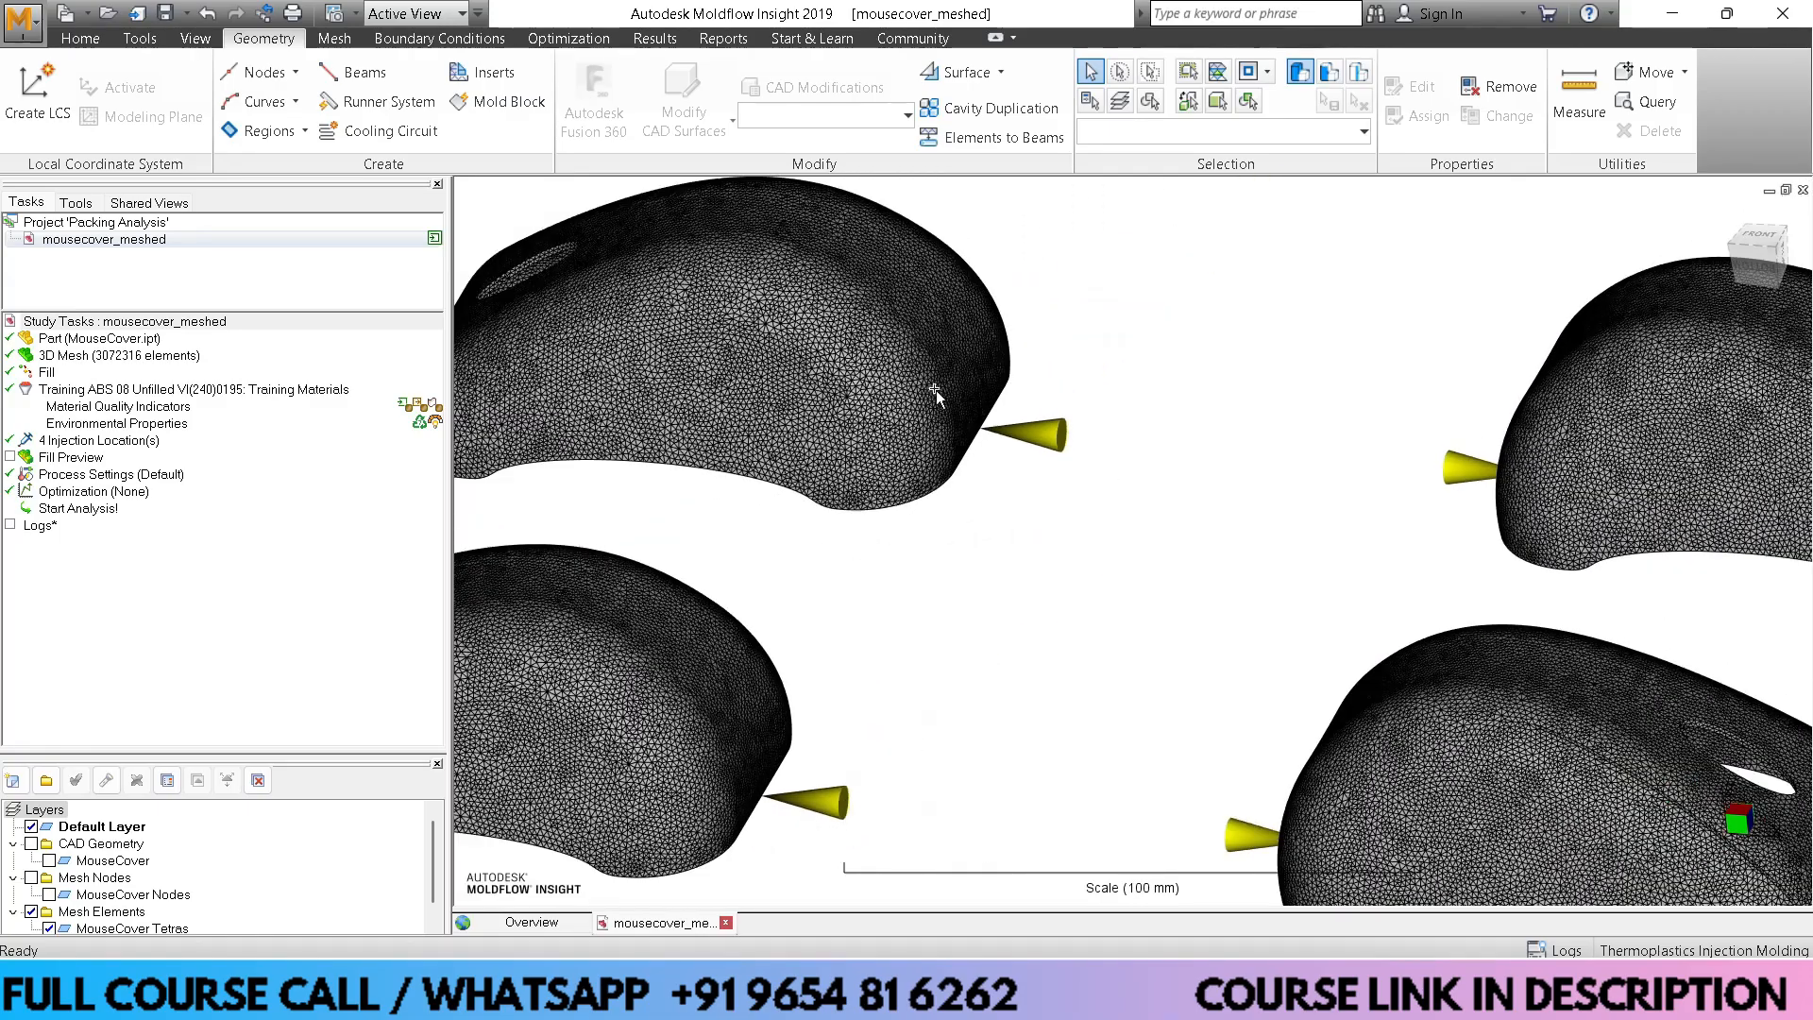
{"action": "scroll", "coordinate": [961, 374], "scroll_direction": "up", "scroll_amount": 5}
{"action": "scroll", "coordinate": [864, 352], "scroll_direction": "down", "scroll_amount": 5}
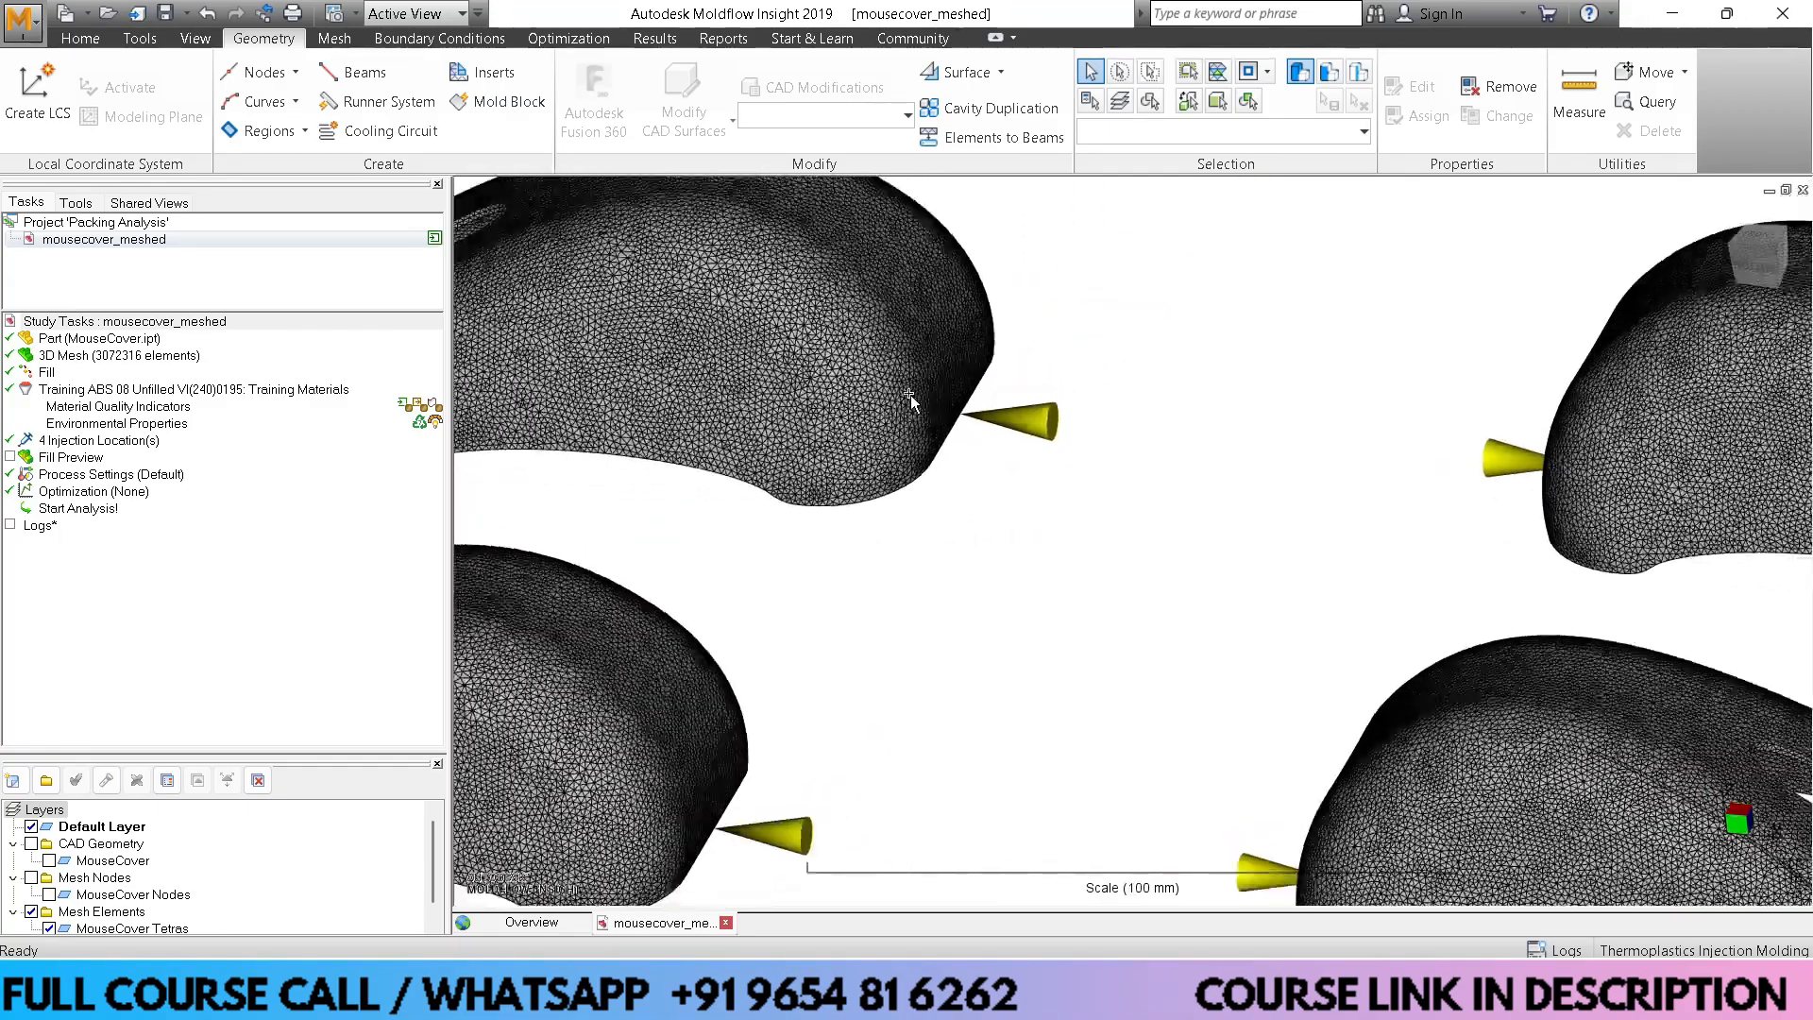
{"action": "middle_click_drag", "start_coordinate": [1137, 501], "coordinate": [943, 546]}
{"action": "scroll", "coordinate": [949, 549], "scroll_direction": "up", "scroll_amount": 3}
{"action": "scroll", "coordinate": [955, 554], "scroll_direction": "down", "scroll_amount": 5}
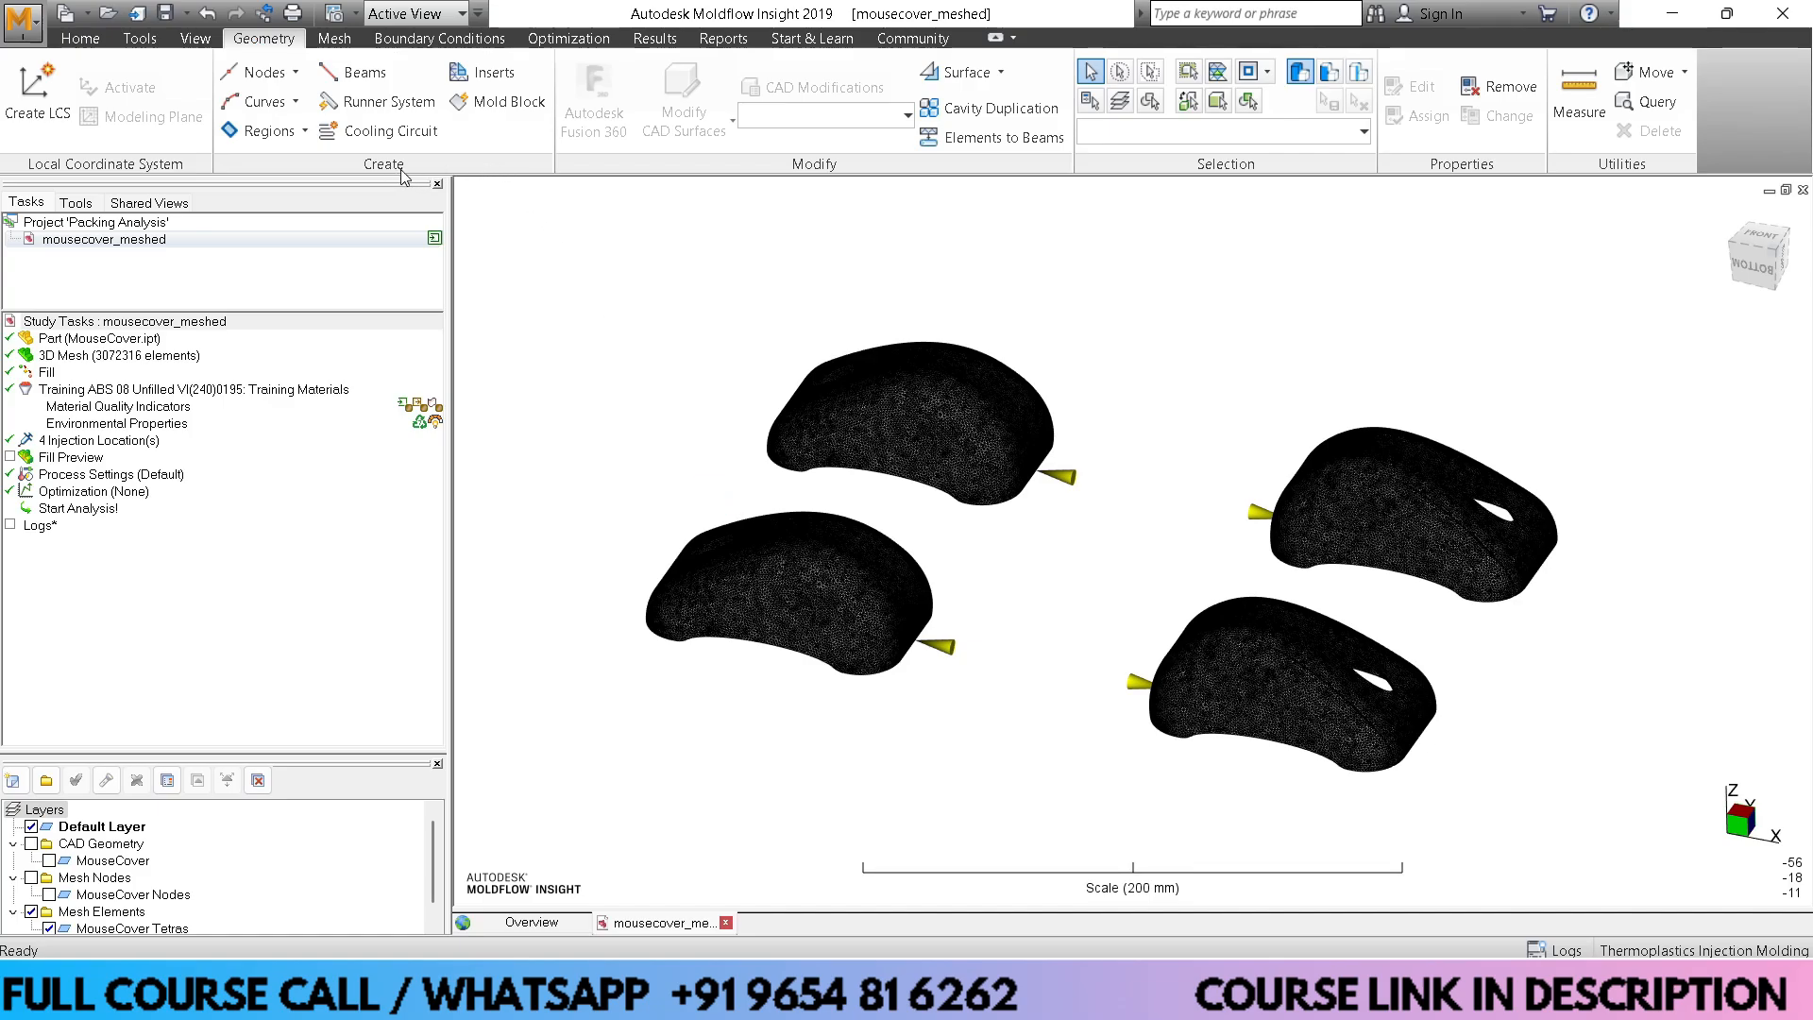
Start a runner system for the four cavities with the sprue at the center of gates, and continue to the sprue and runner dimensions
{"action": "left_click", "coordinate": [365, 99]}
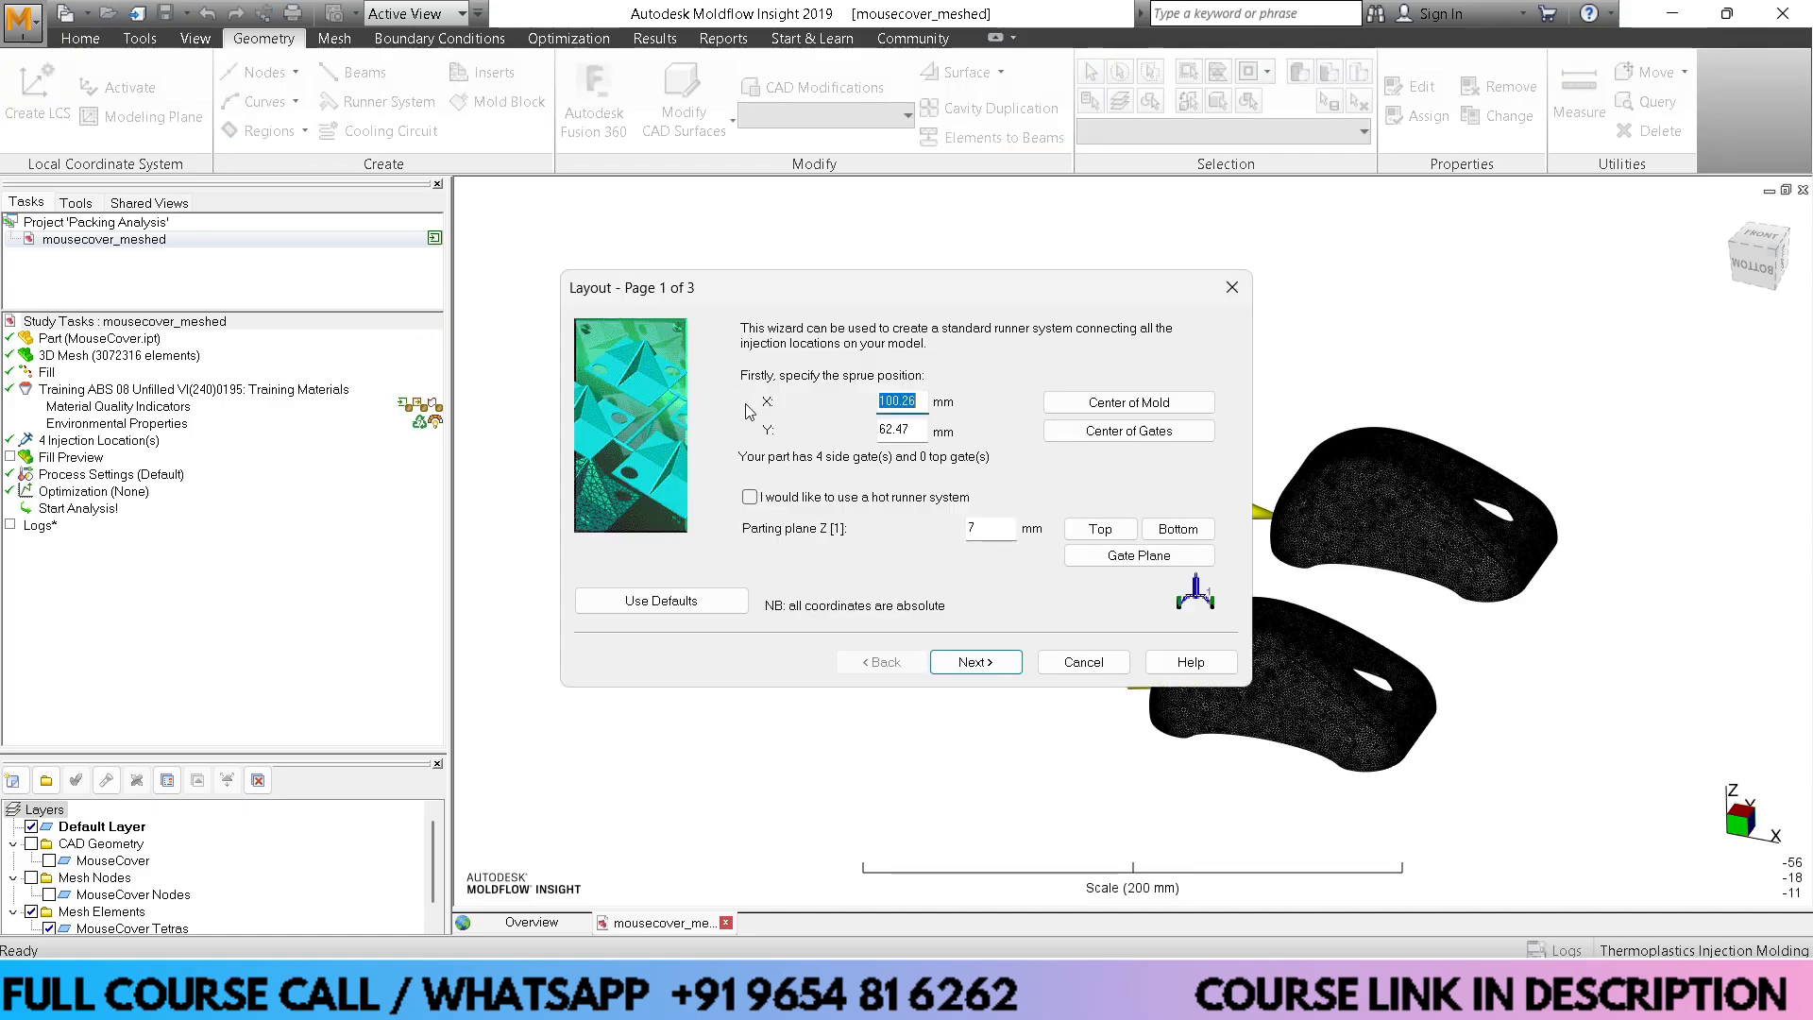
{"action": "left_click_drag", "start_coordinate": [696, 285], "coordinate": [715, 293]}
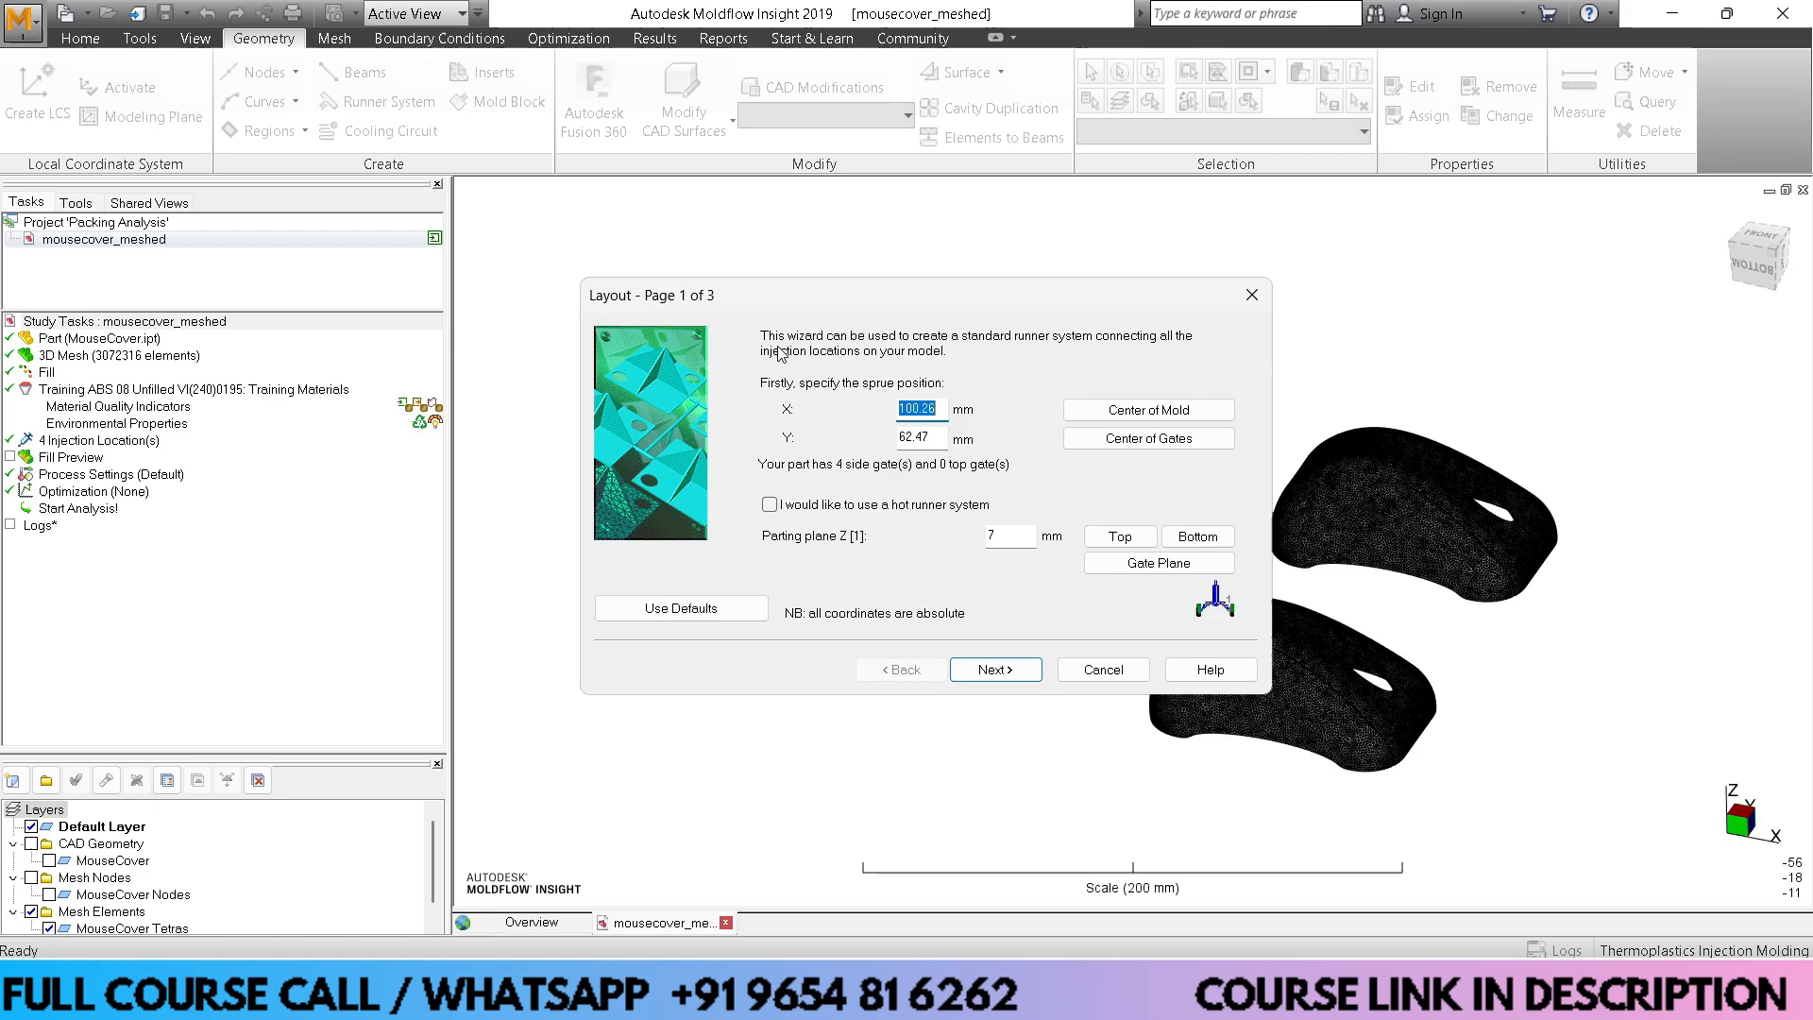
{"action": "left_click", "coordinate": [1141, 449]}
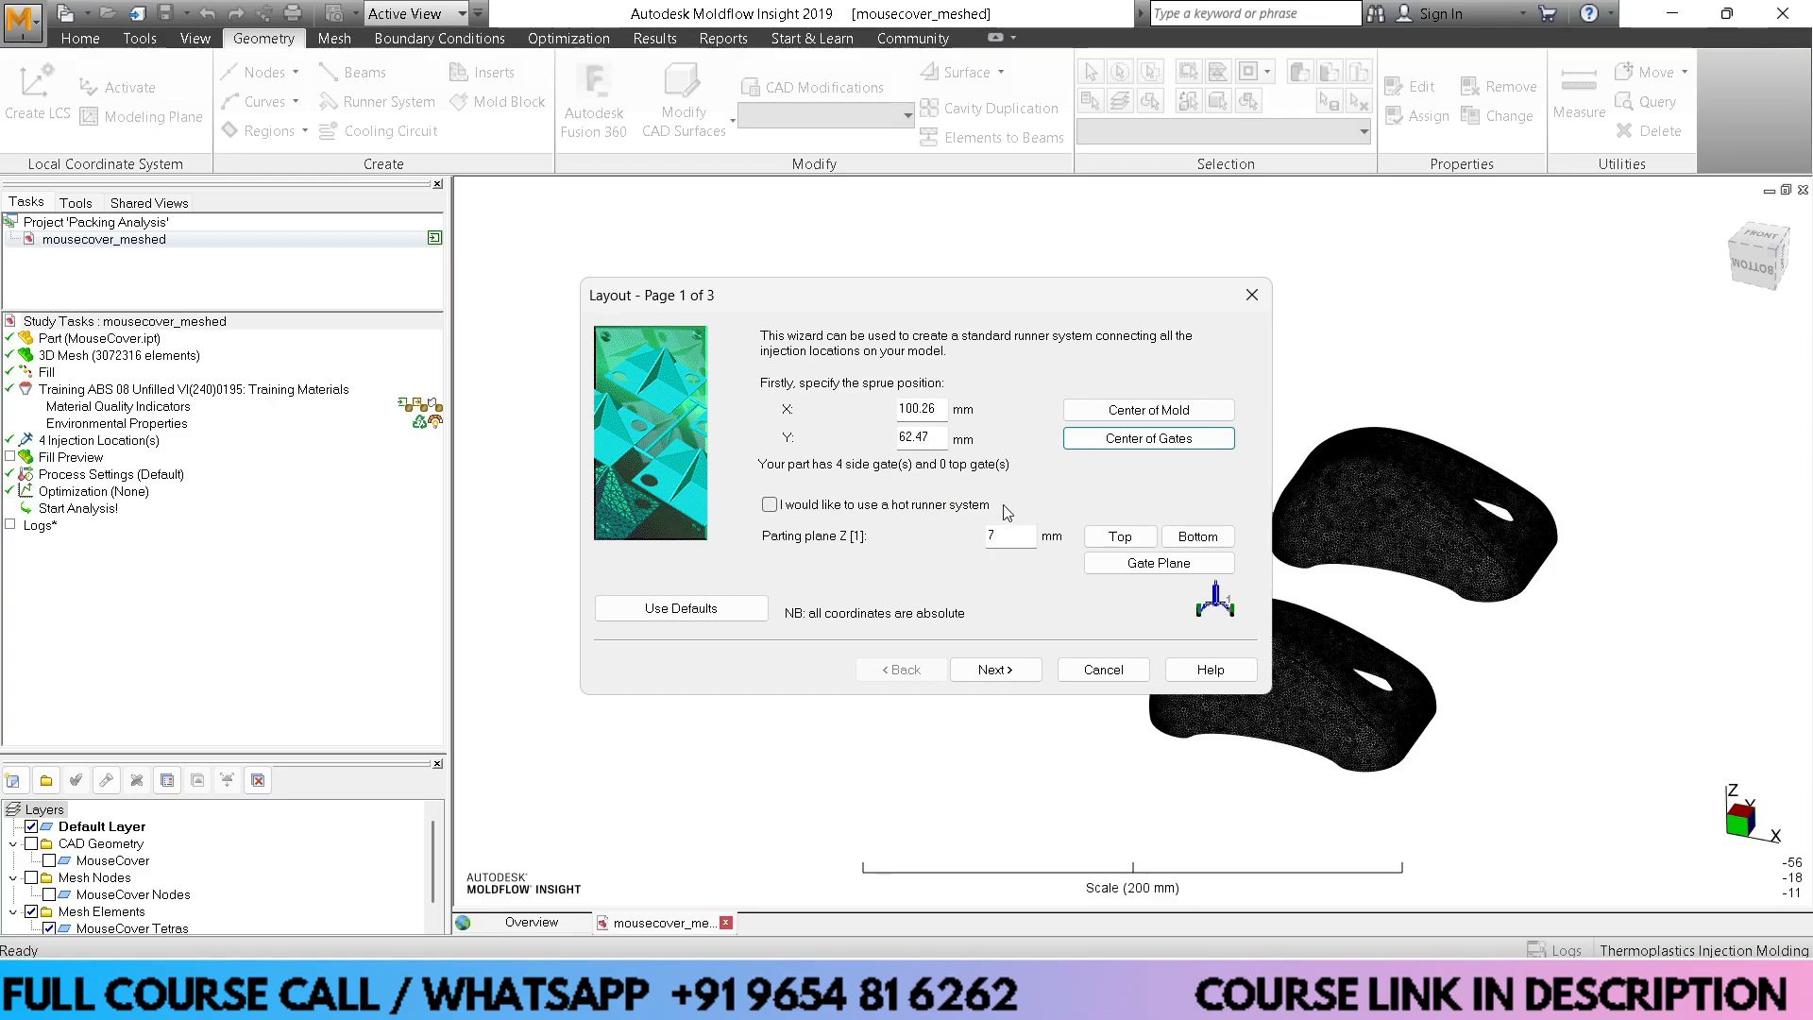
{"action": "left_click", "coordinate": [1006, 665]}
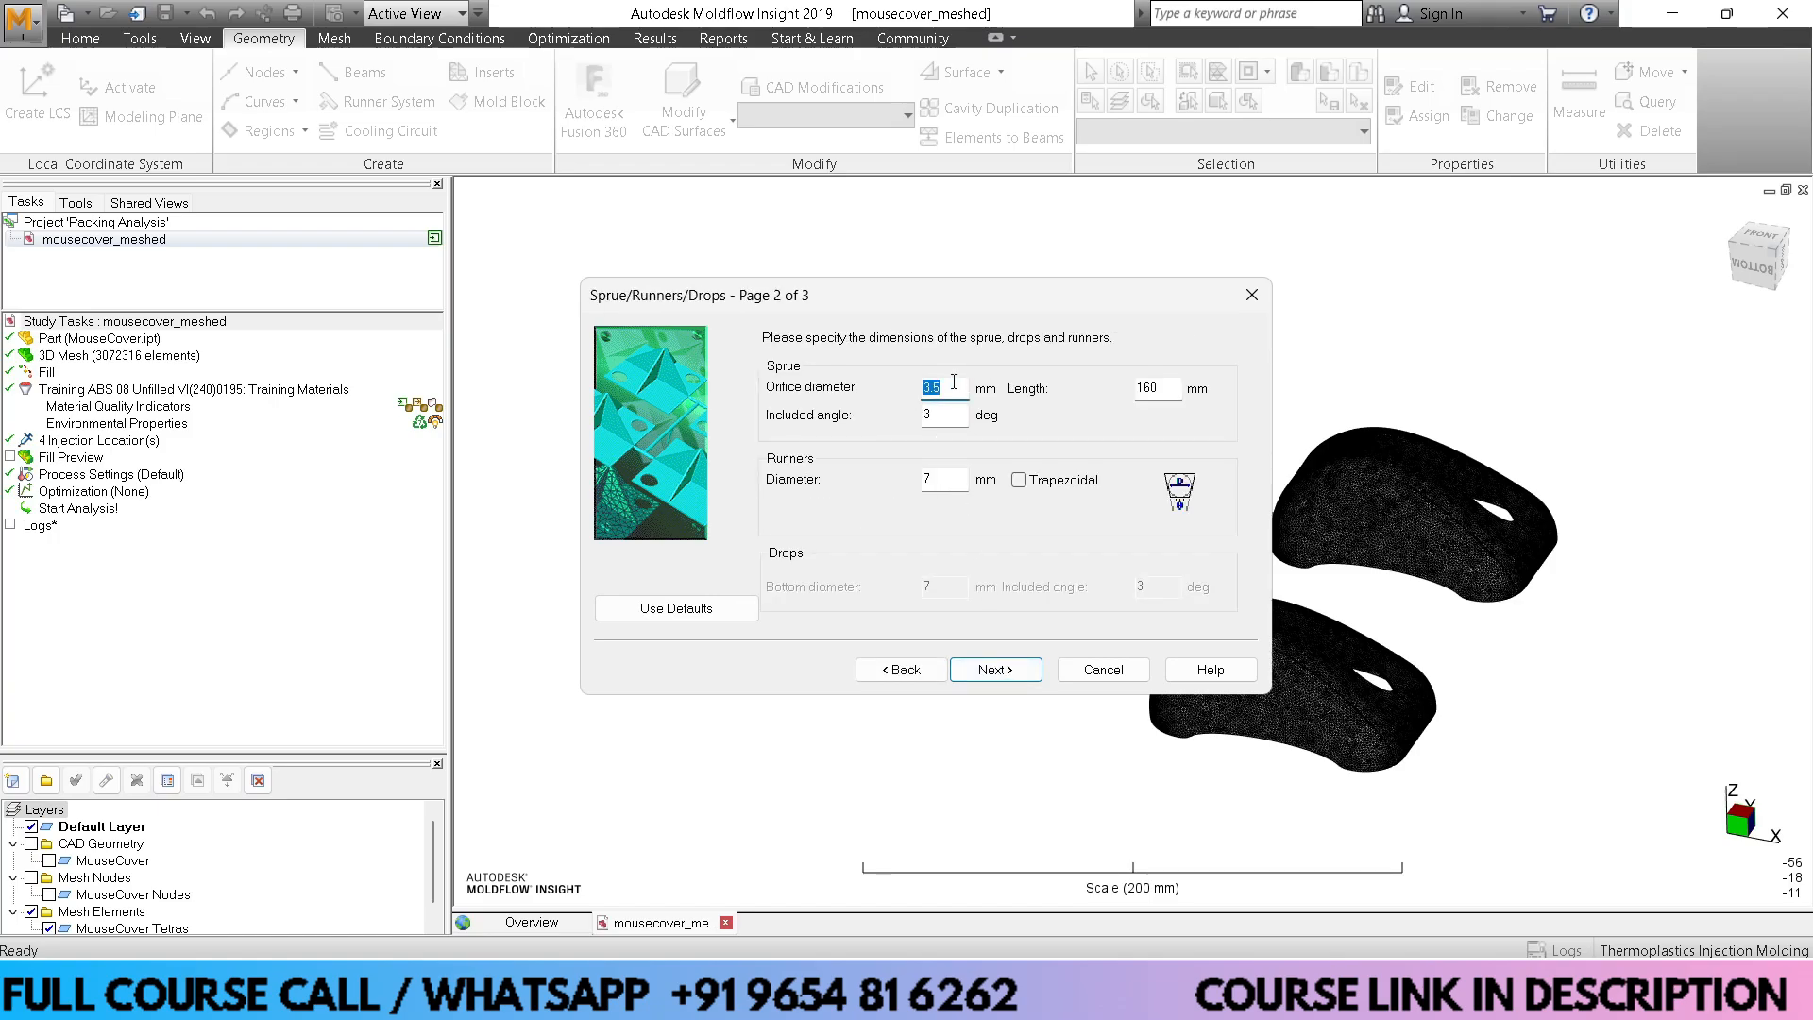
Set the sprue to 5.5 mm orifice diameter, 80 mm length and 1.5° included angle, the runner diameter to 6 mm, and continue to the gates
{"action": "type", "text": "5.5"}
{"action": "double_click", "coordinate": [1141, 389]}
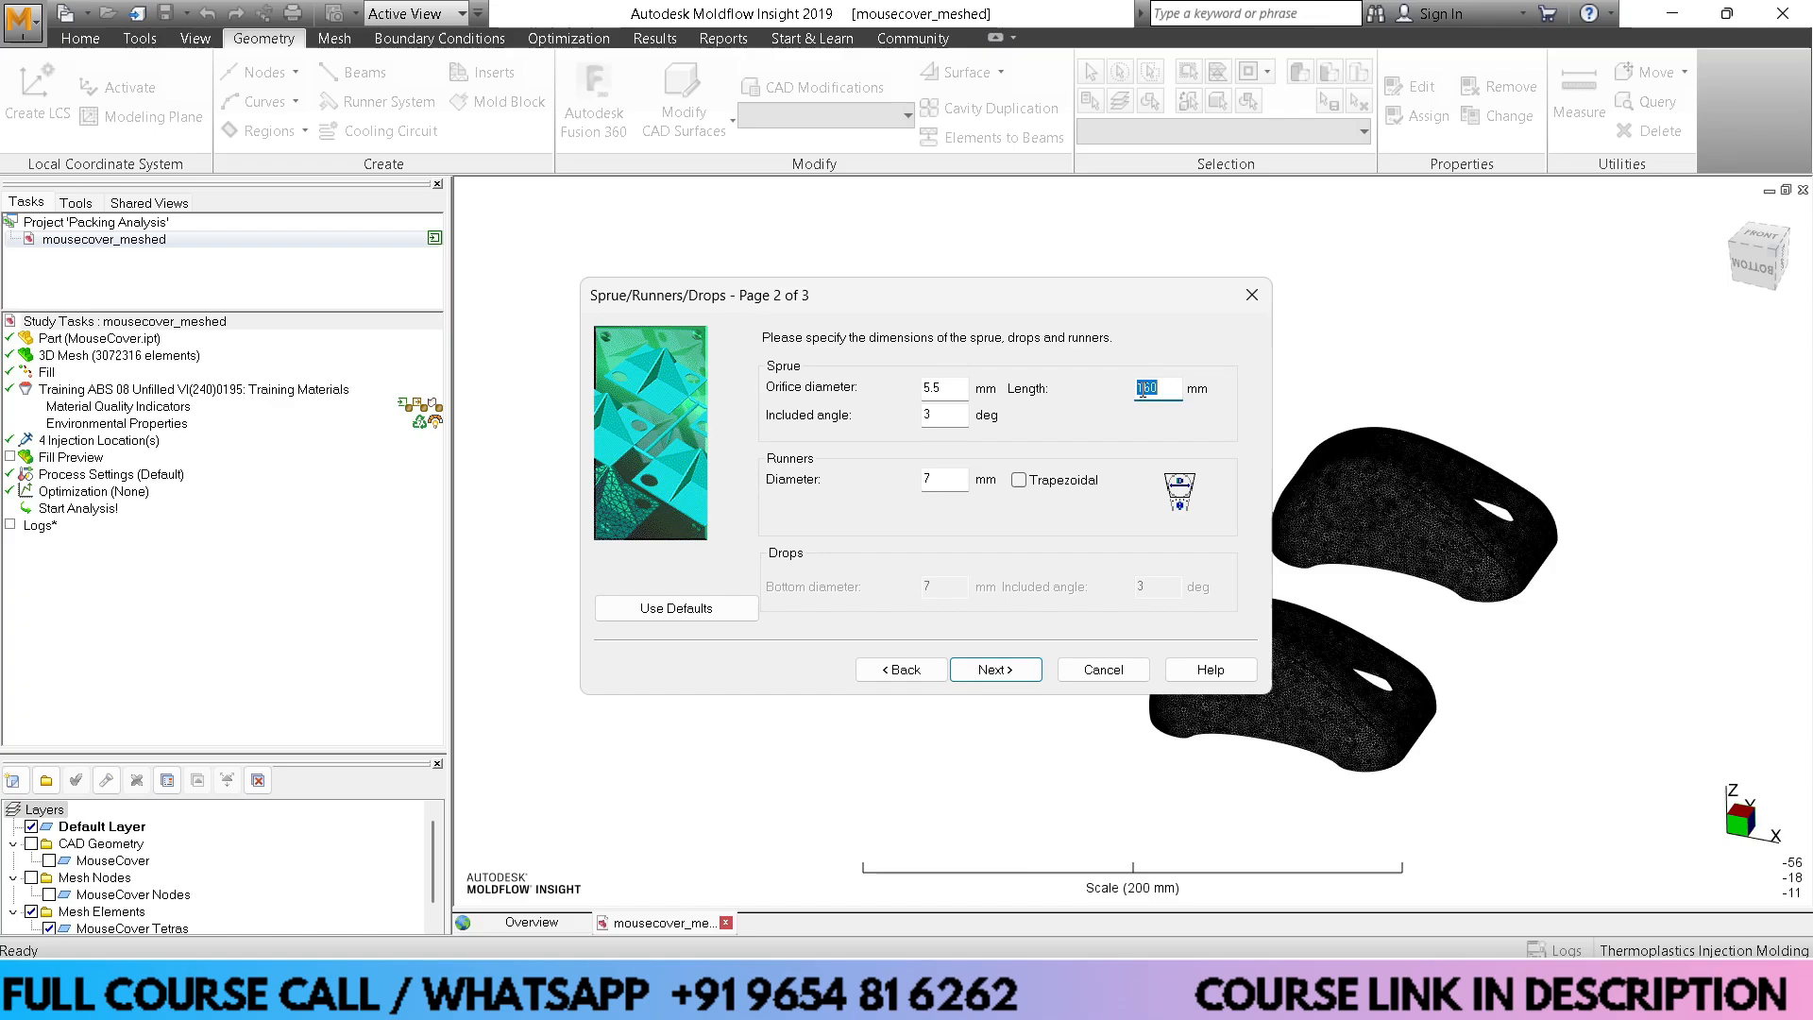
{"action": "type", "text": "80"}
{"action": "double_click", "coordinate": [930, 416]}
{"action": "type", "text": "1.5"}
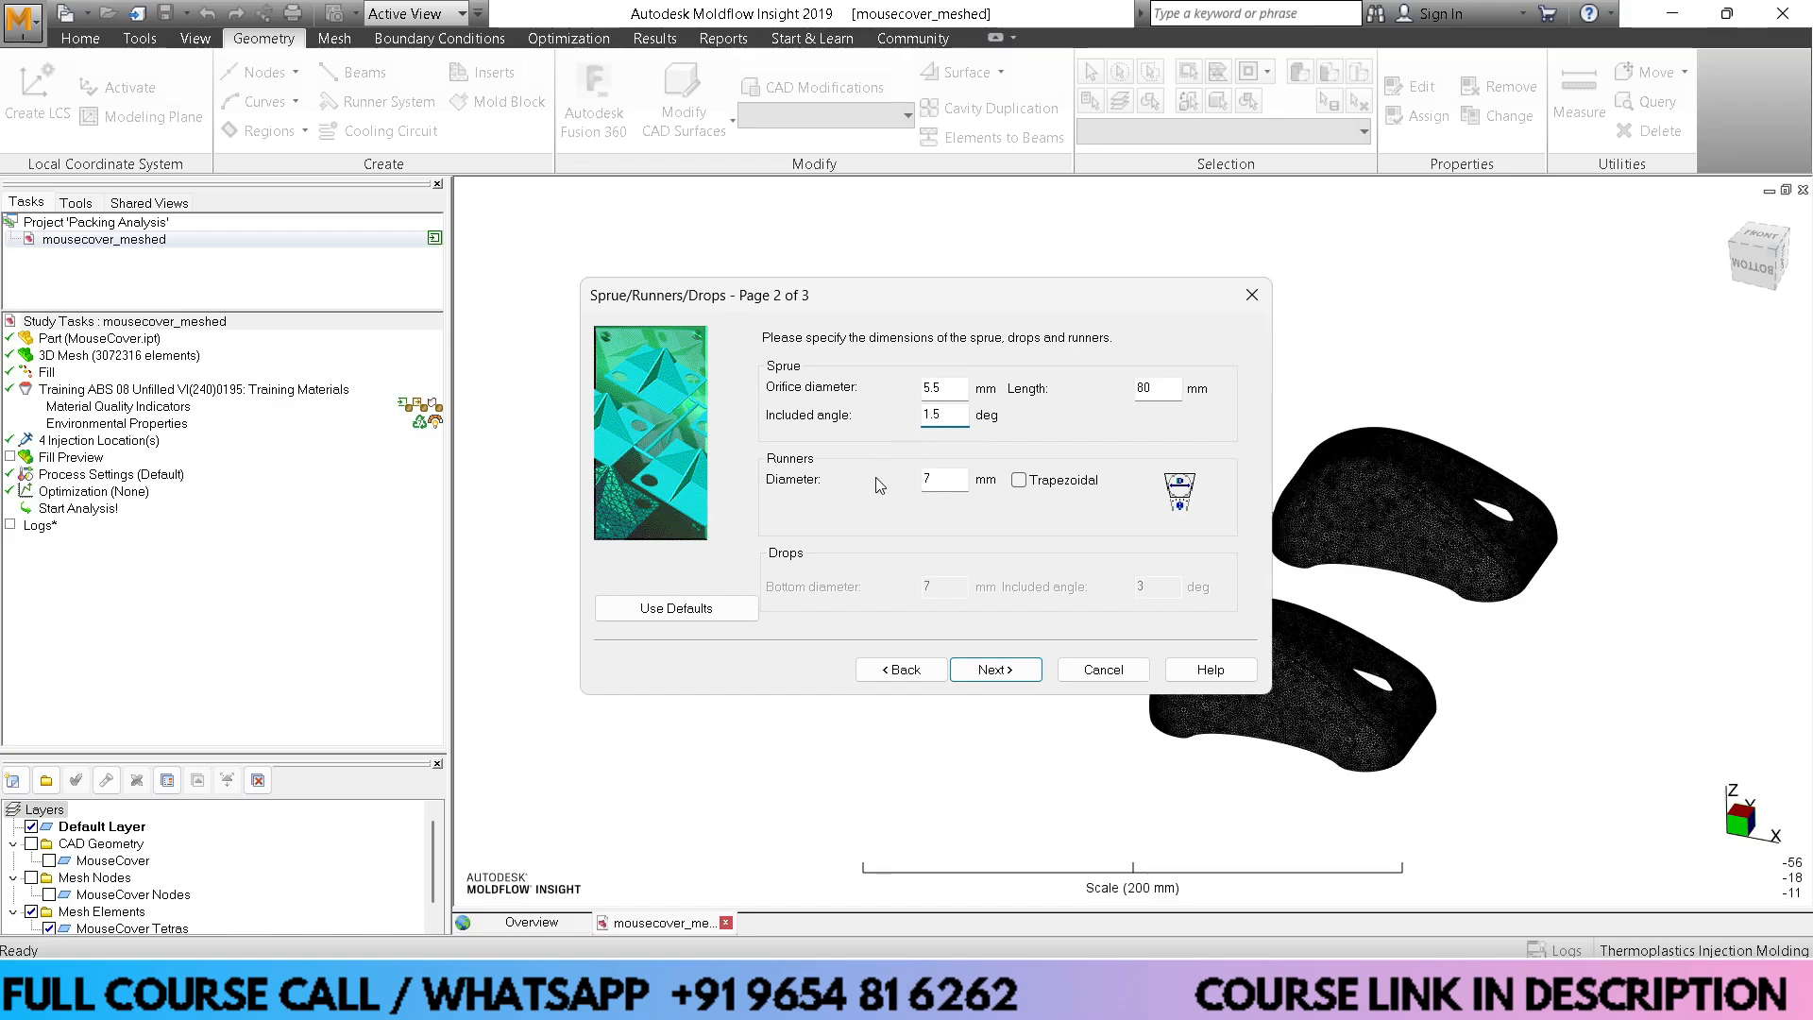
{"action": "double_click", "coordinate": [960, 483]}
{"action": "type", "text": "6"}
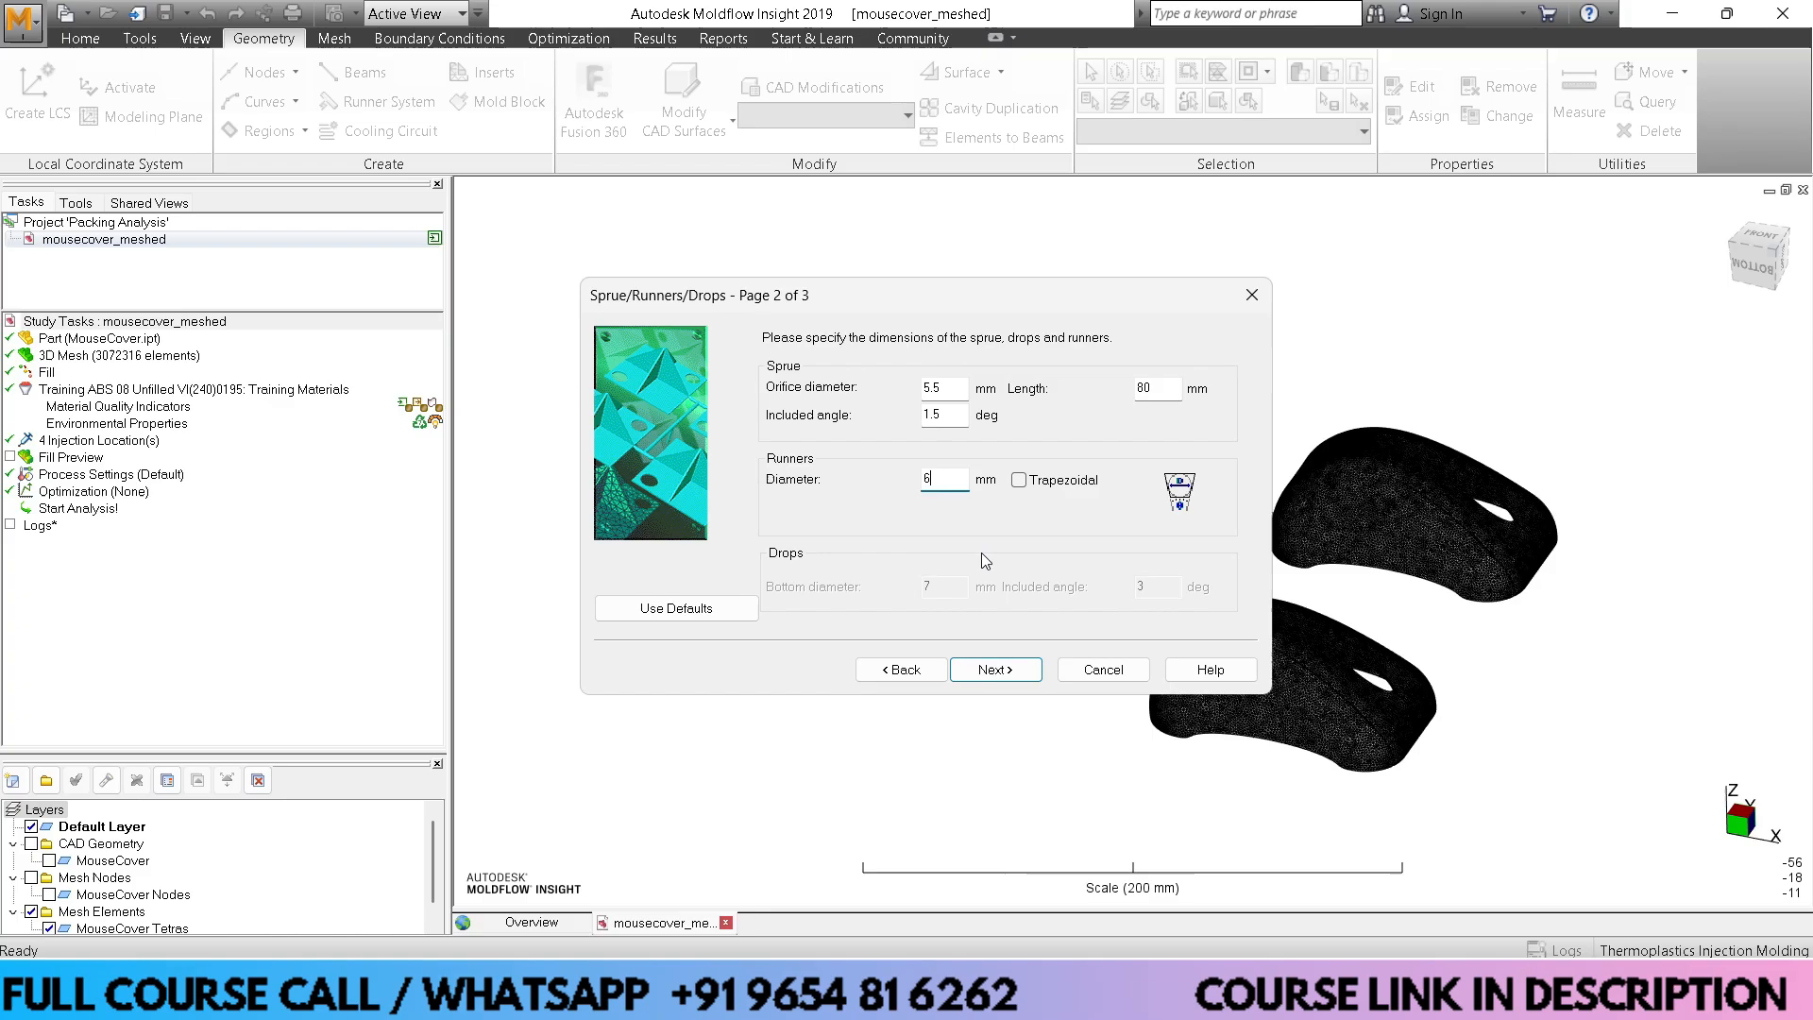
{"action": "left_click", "coordinate": [1020, 676]}
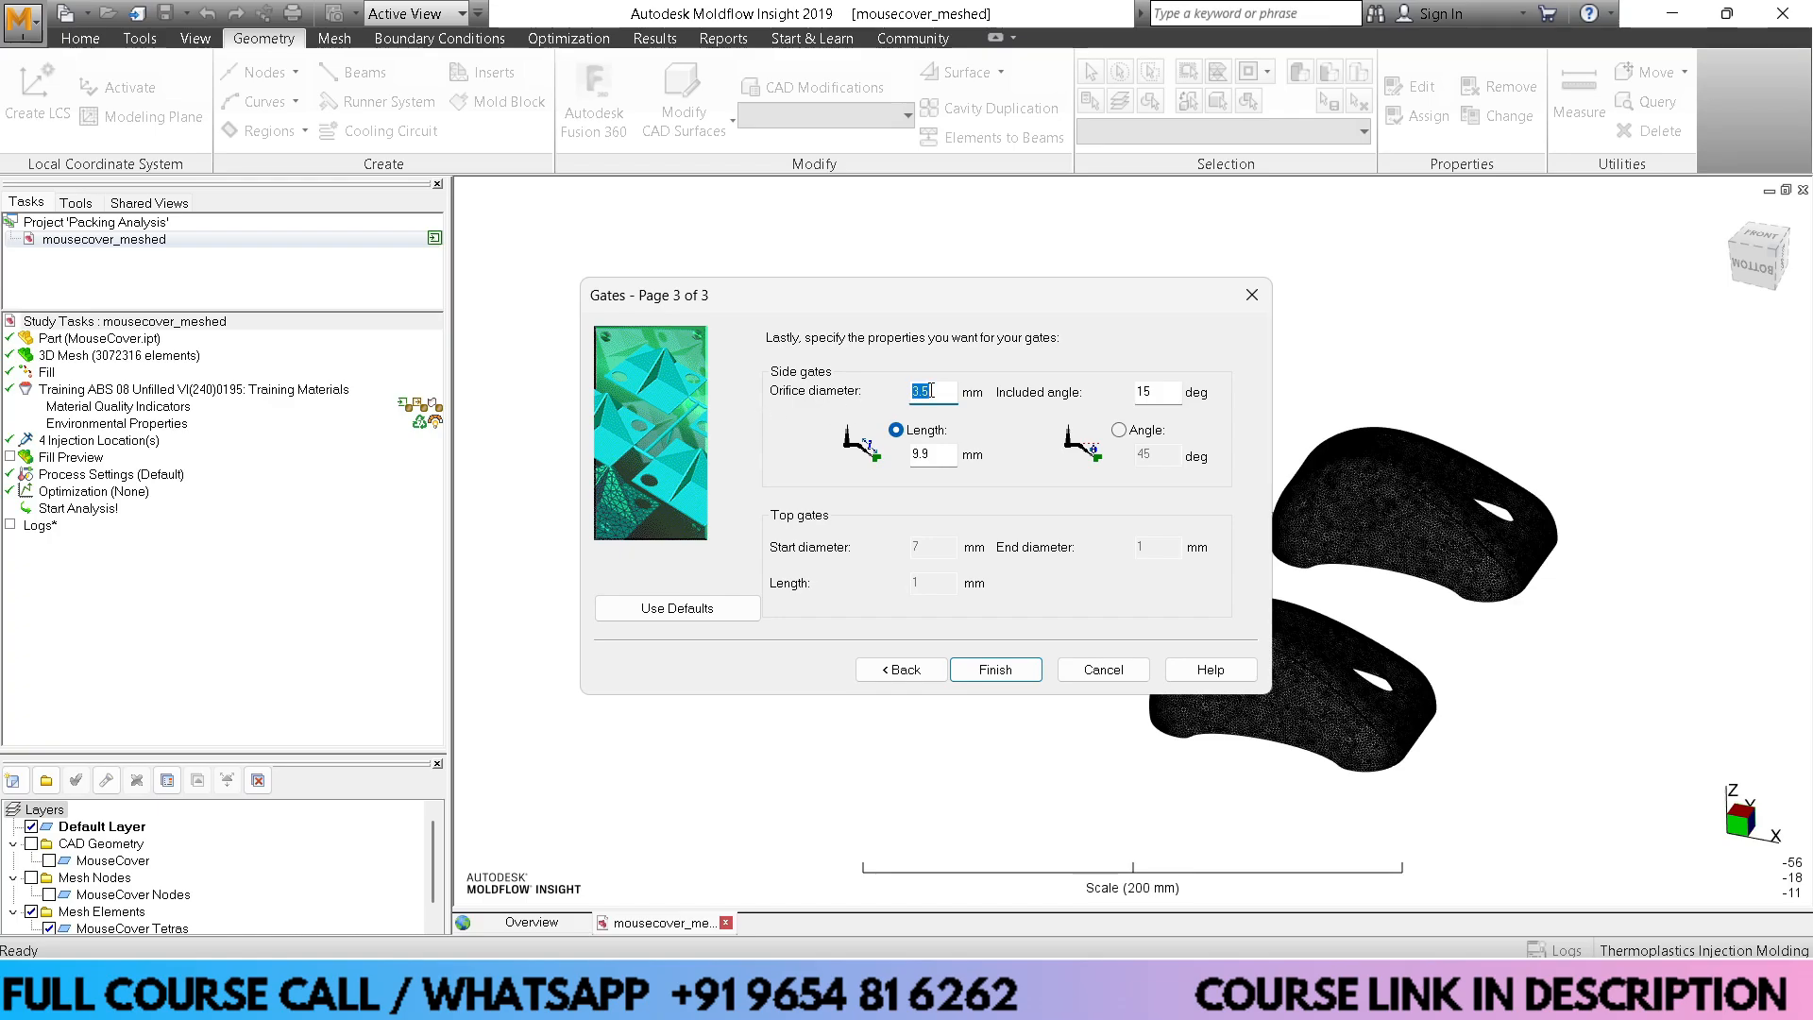
Set the side gates to 2 mm orifice diameter, 0° included angle and 1 mm length, and generate the runner system
{"action": "key", "text": "BackSpace"}
{"action": "type", "text": "2"}
{"action": "double_click", "coordinate": [1163, 383]}
{"action": "type", "text": "0"}
{"action": "double_click", "coordinate": [933, 452]}
{"action": "type", "text": "1"}
{"action": "left_click", "coordinate": [1033, 680]}
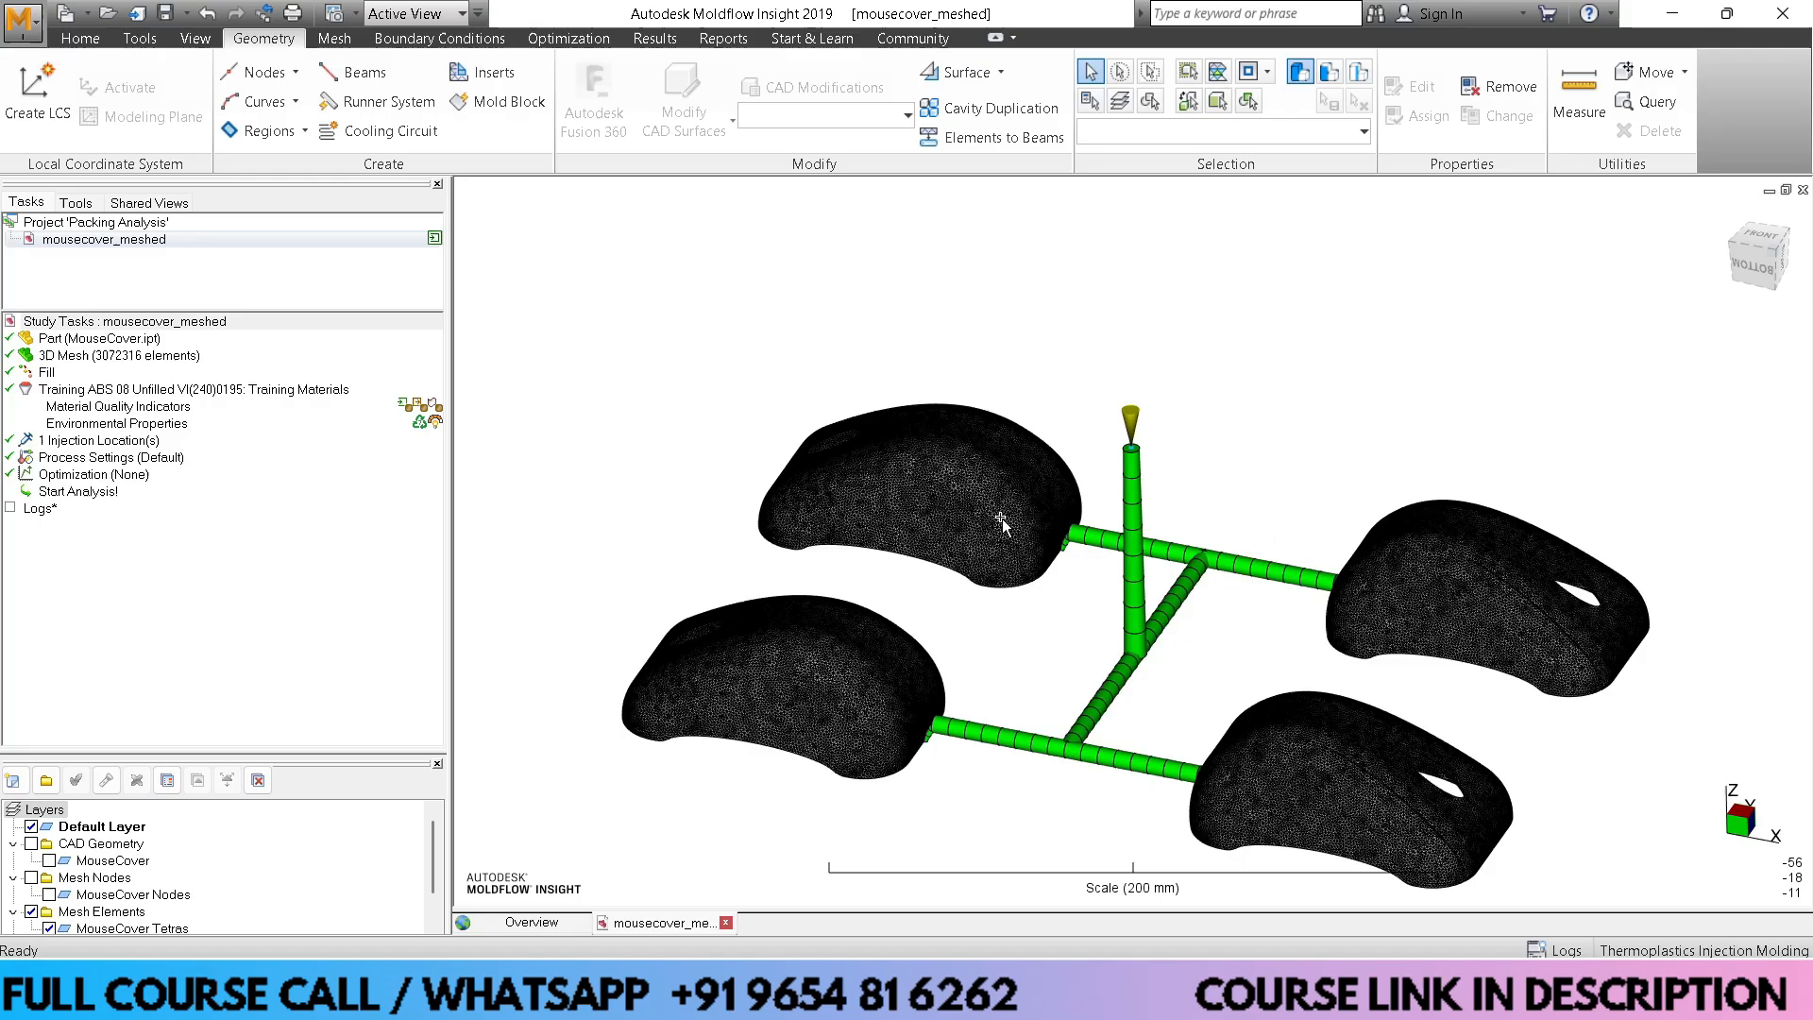
Examine the generated runner system and how its gate meets the cavity wall
{"action": "scroll", "coordinate": [1049, 603], "scroll_direction": "down", "scroll_amount": 2}
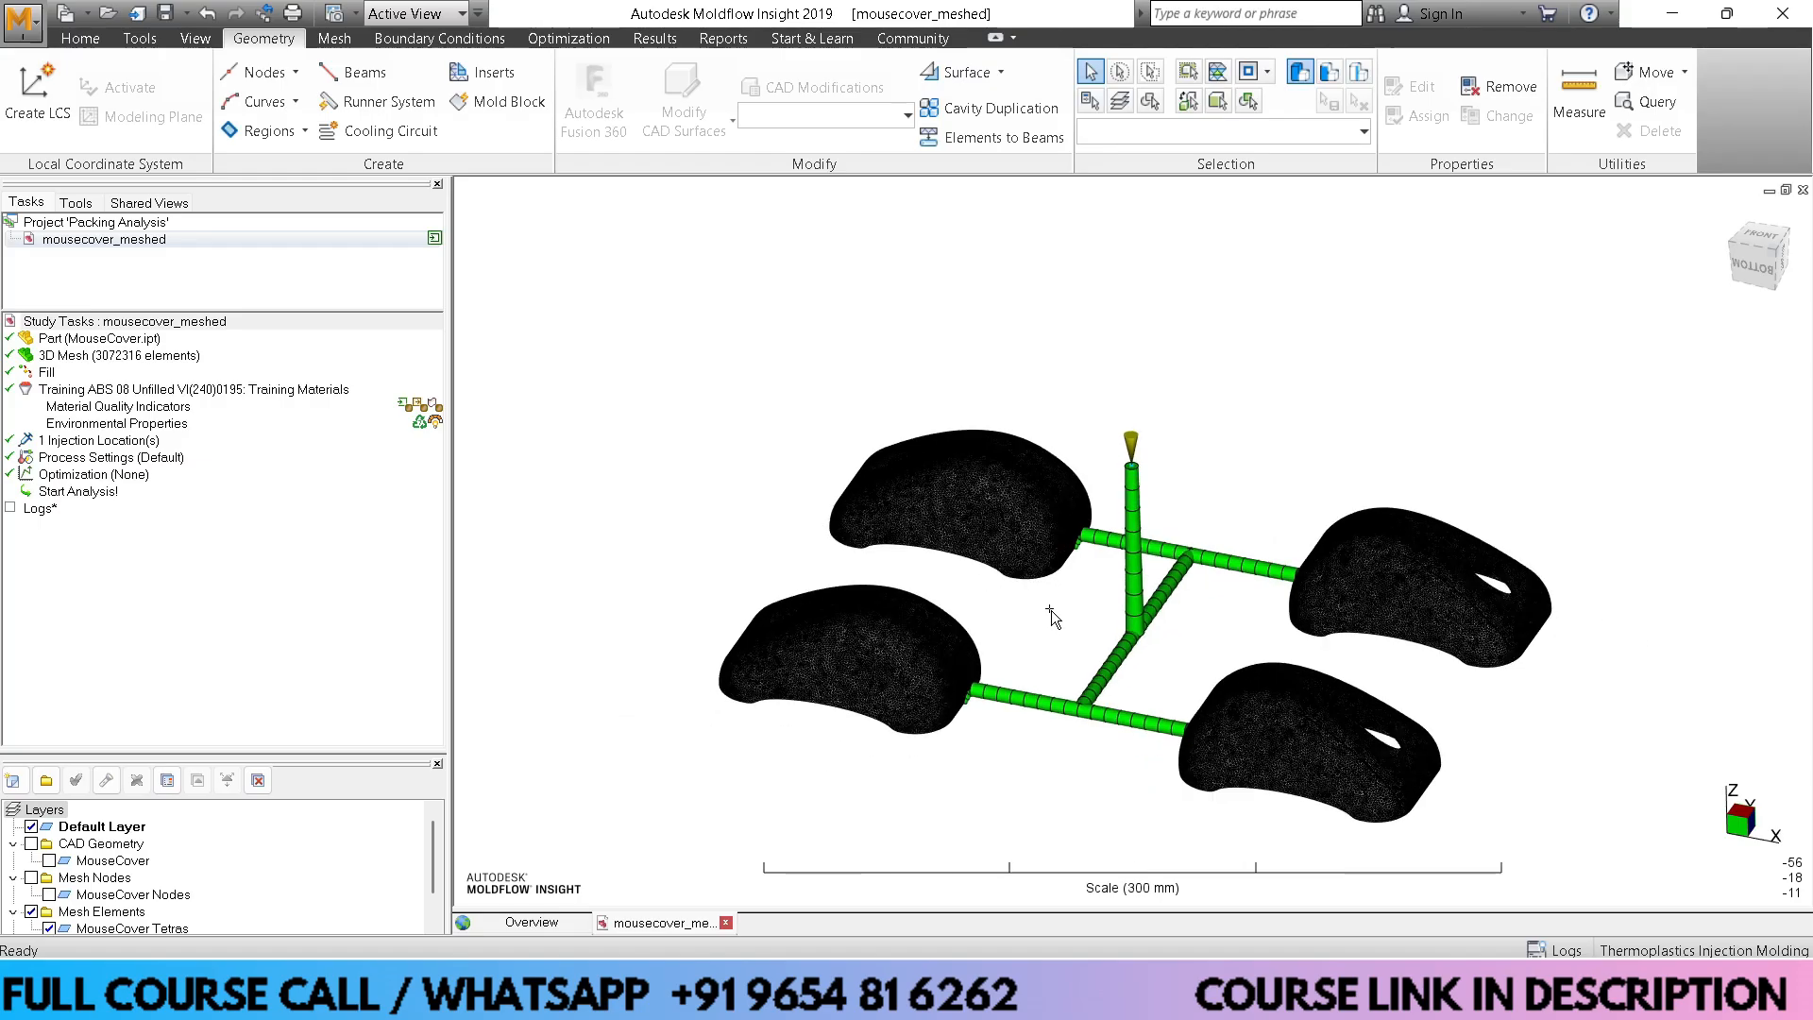
{"action": "scroll", "coordinate": [1051, 610], "scroll_direction": "up", "scroll_amount": 5}
{"action": "scroll", "coordinate": [977, 681], "scroll_direction": "up", "scroll_amount": 3}
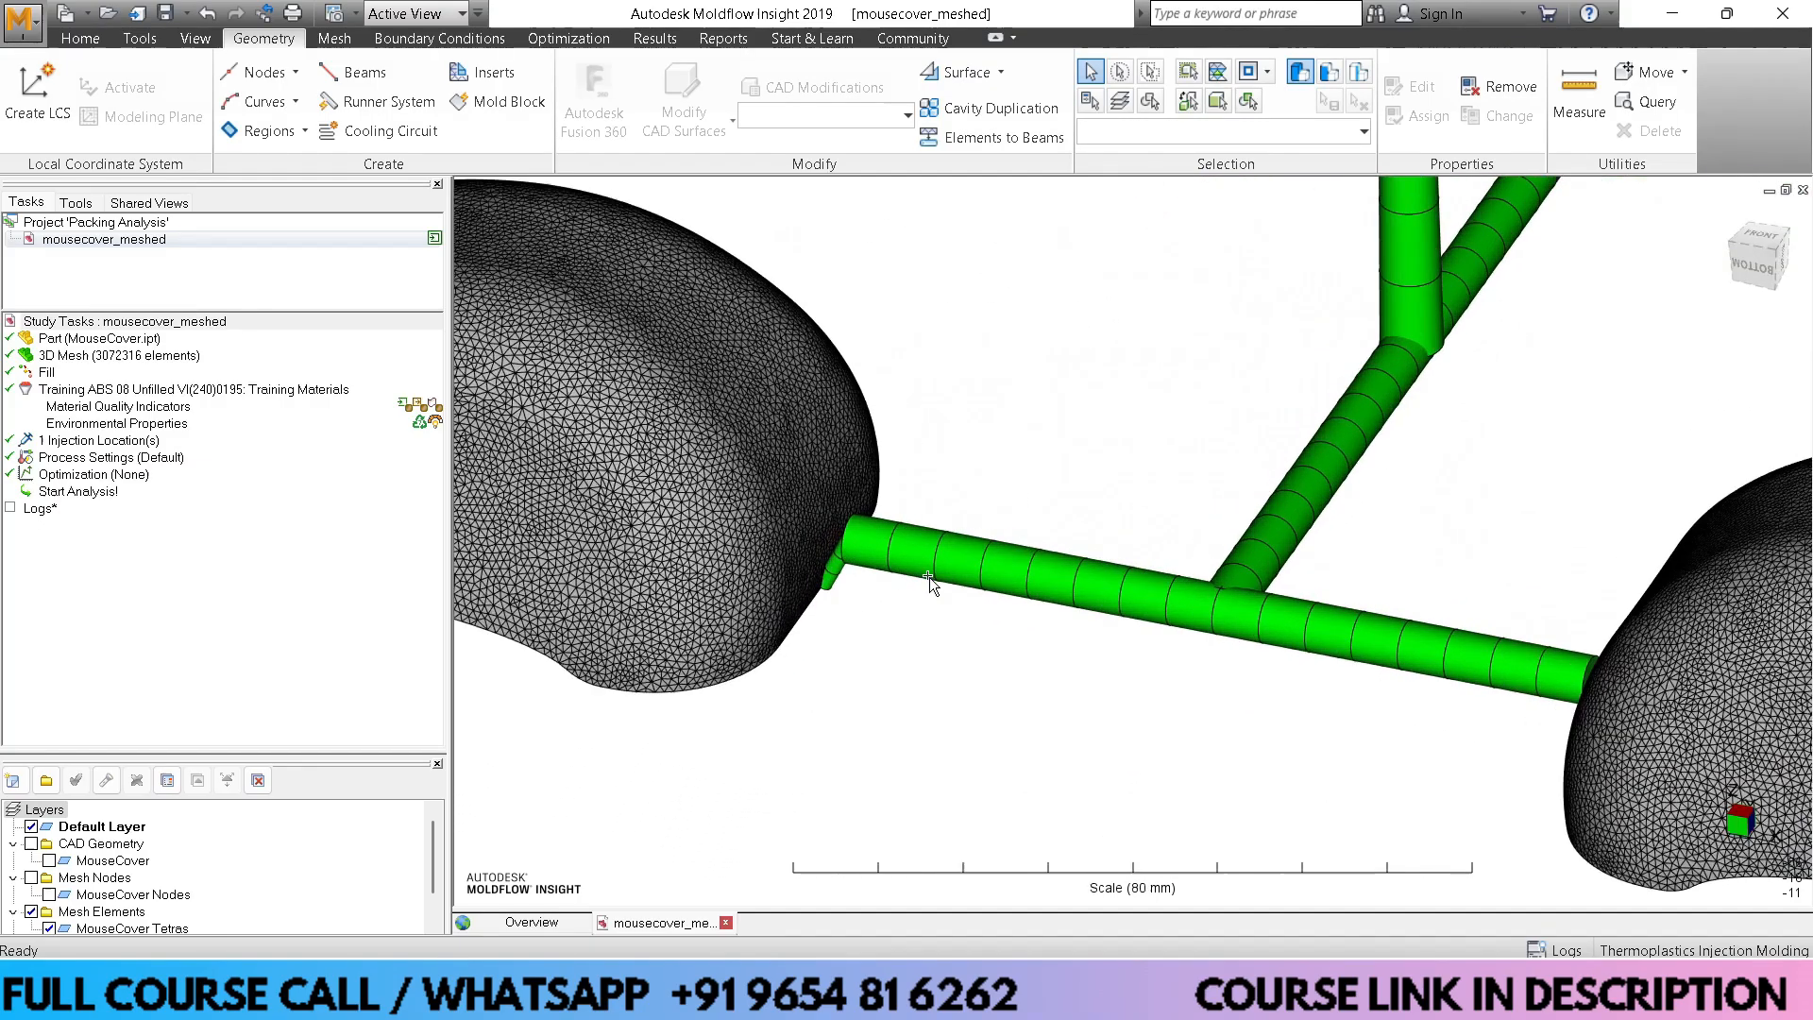
{"action": "middle_click_drag", "start_coordinate": [982, 633], "coordinate": [1036, 615]}
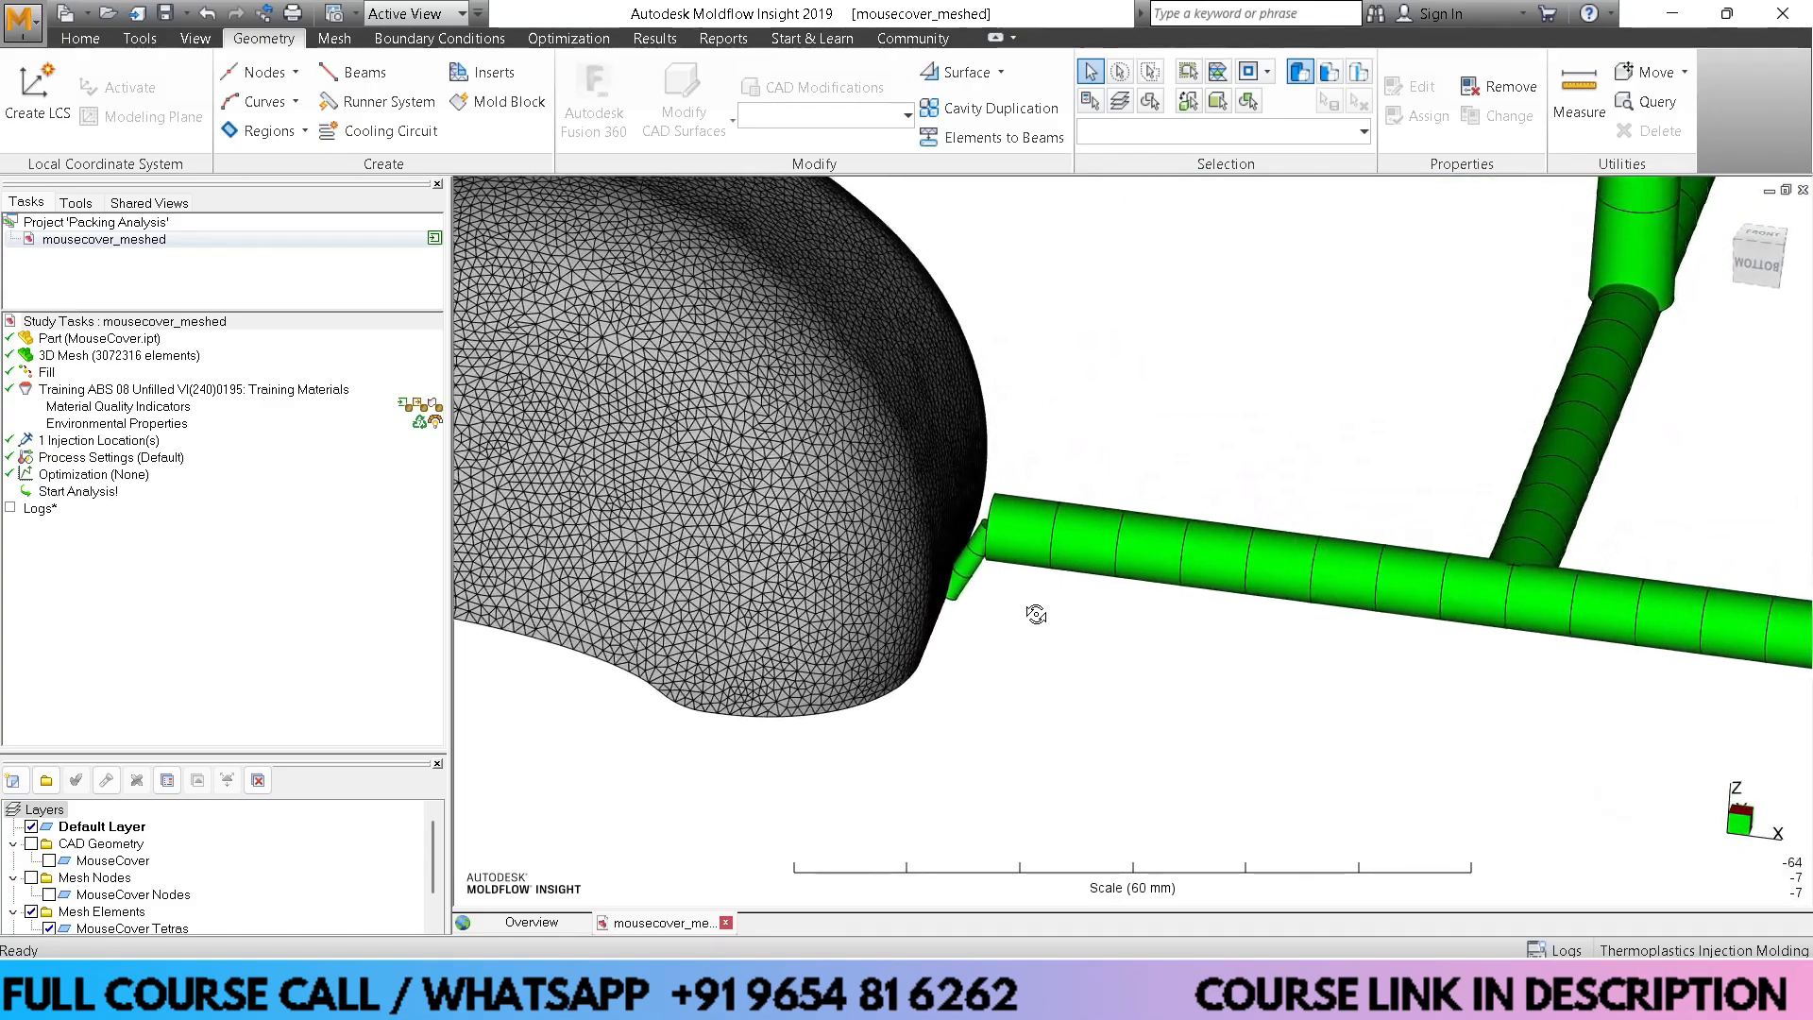
{"action": "scroll", "coordinate": [959, 558], "scroll_direction": "up", "scroll_amount": 2}
{"action": "scroll", "coordinate": [960, 558], "scroll_direction": "up", "scroll_amount": 1}
{"action": "scroll", "coordinate": [920, 625], "scroll_direction": "up", "scroll_amount": 1}
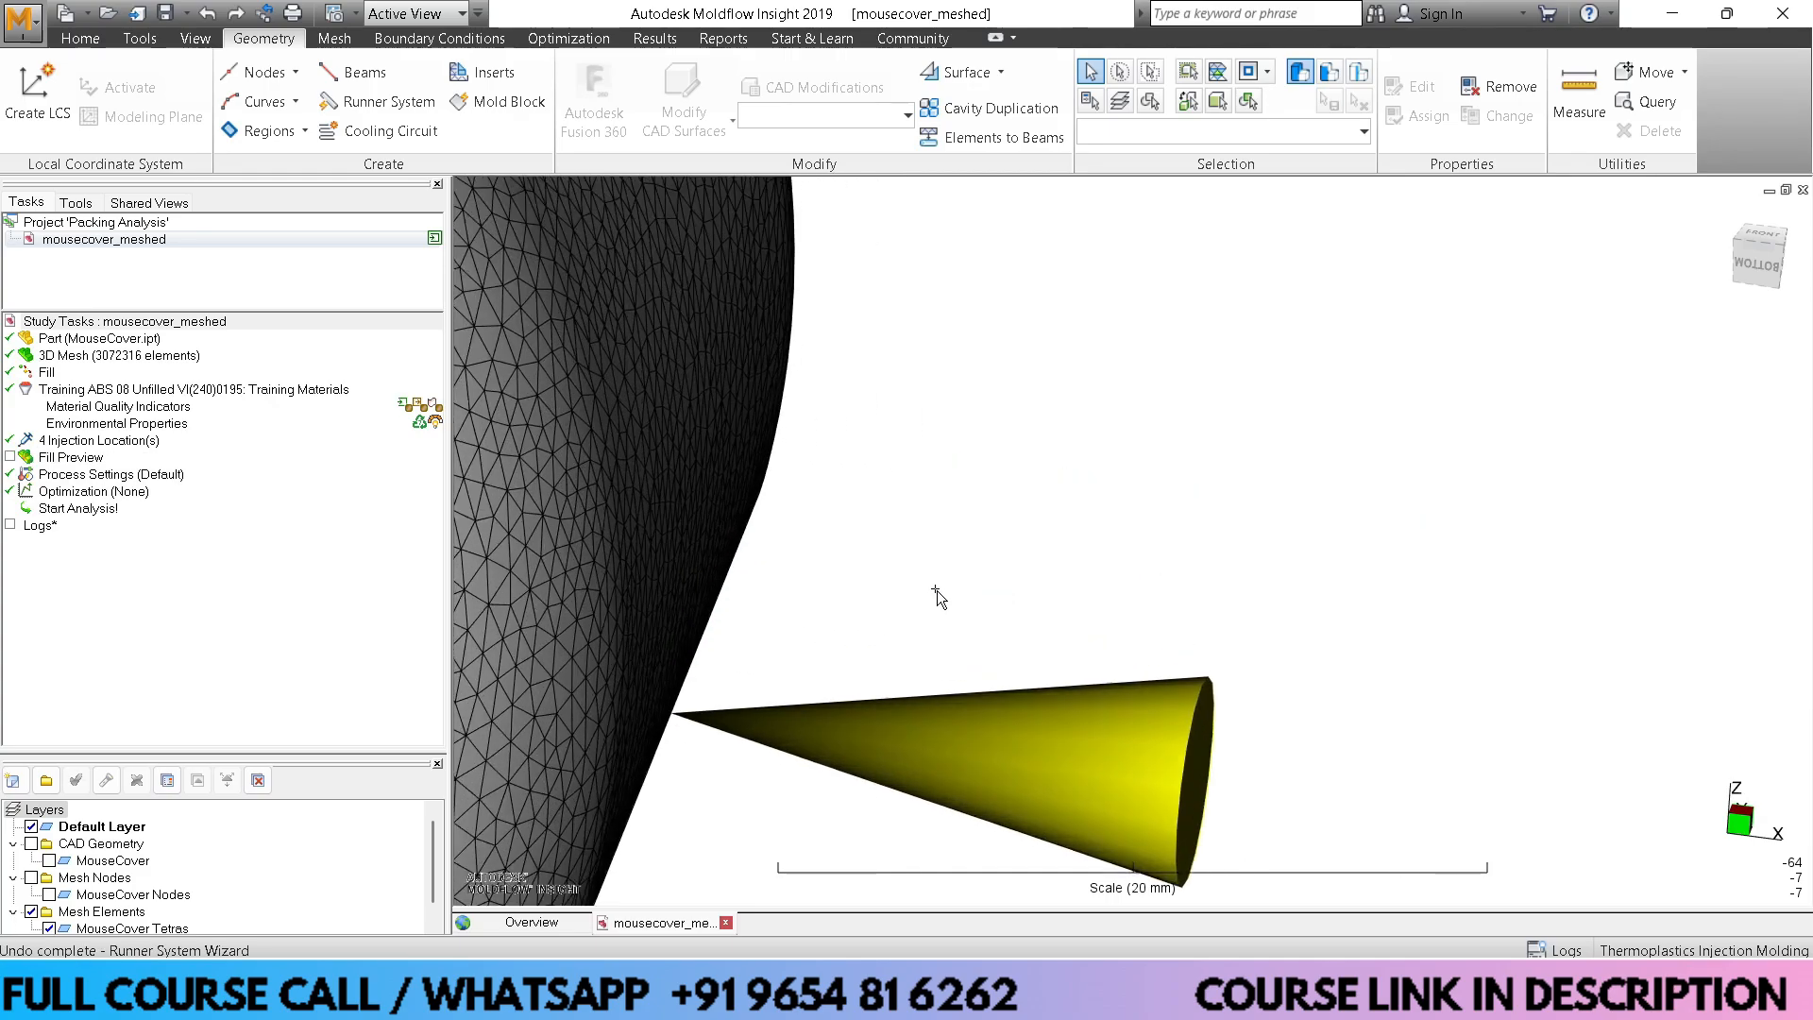
Recreate the runner system with the sprue at the center of gates and the parting plane at the gate plane, keeping the remaining dimensions
{"action": "scroll", "coordinate": [937, 591], "scroll_direction": "down", "scroll_amount": 10}
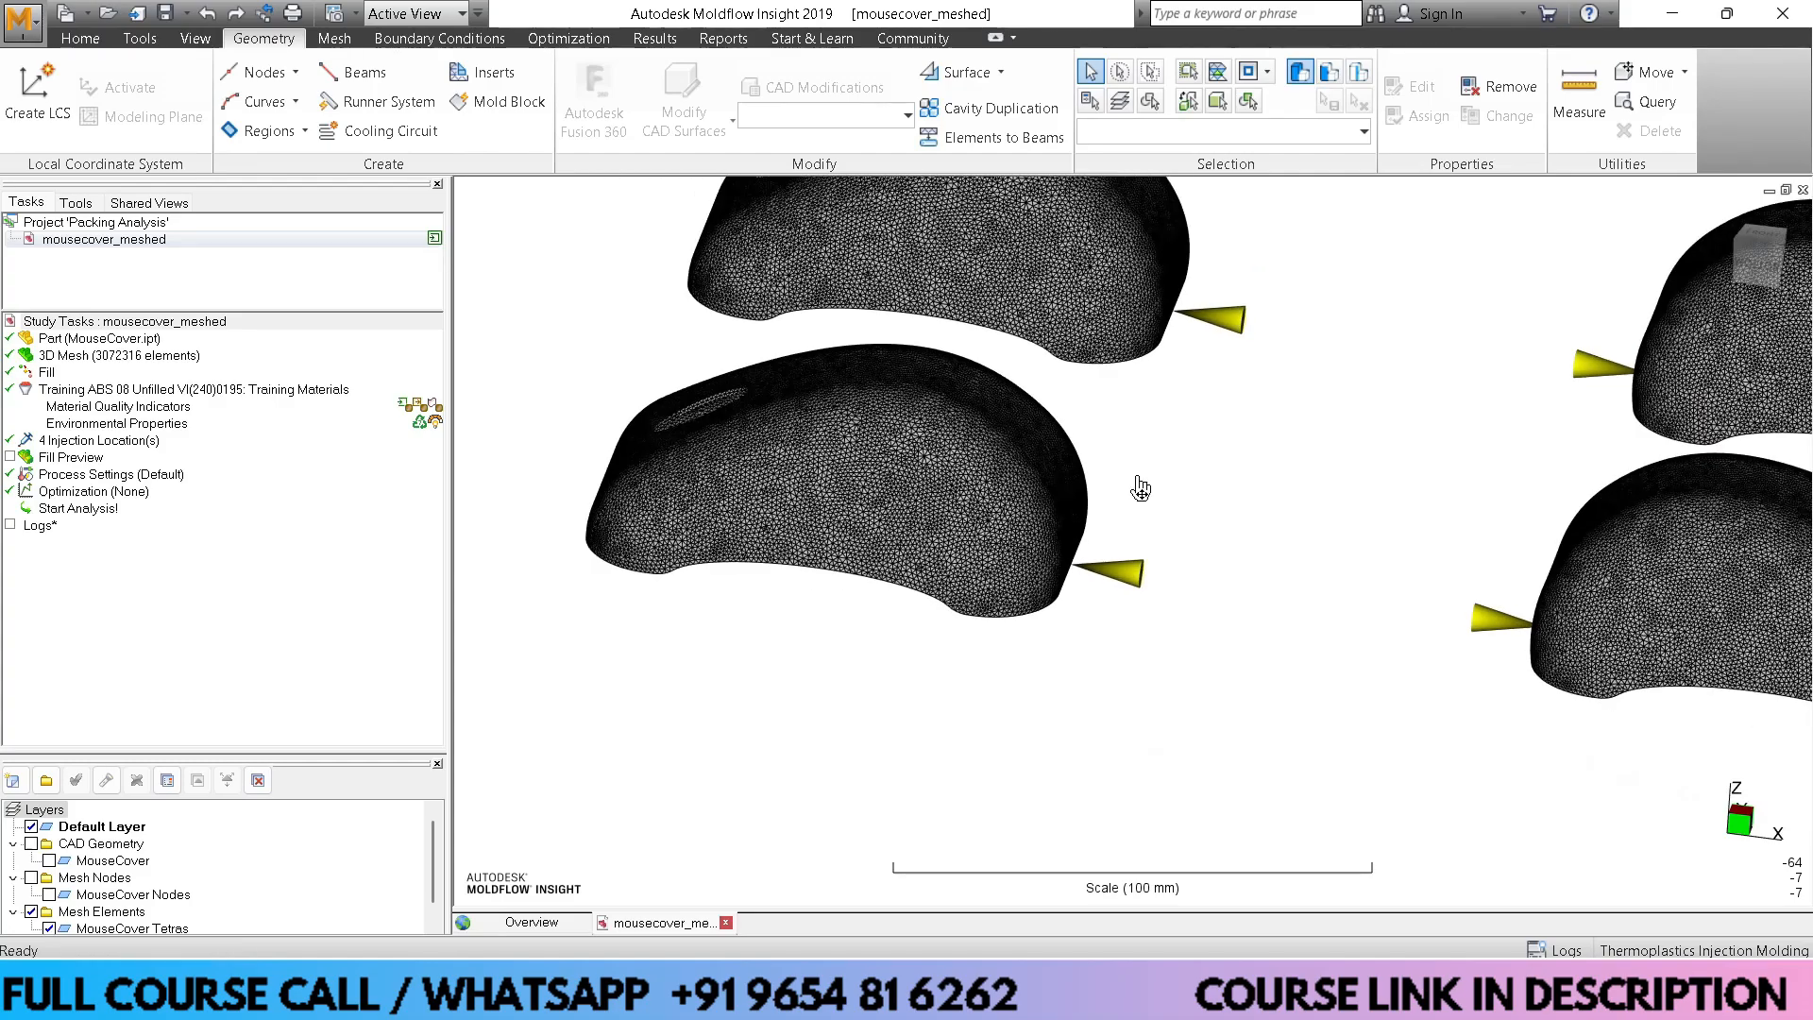
{"action": "scroll", "coordinate": [947, 632], "scroll_direction": "down", "scroll_amount": 5}
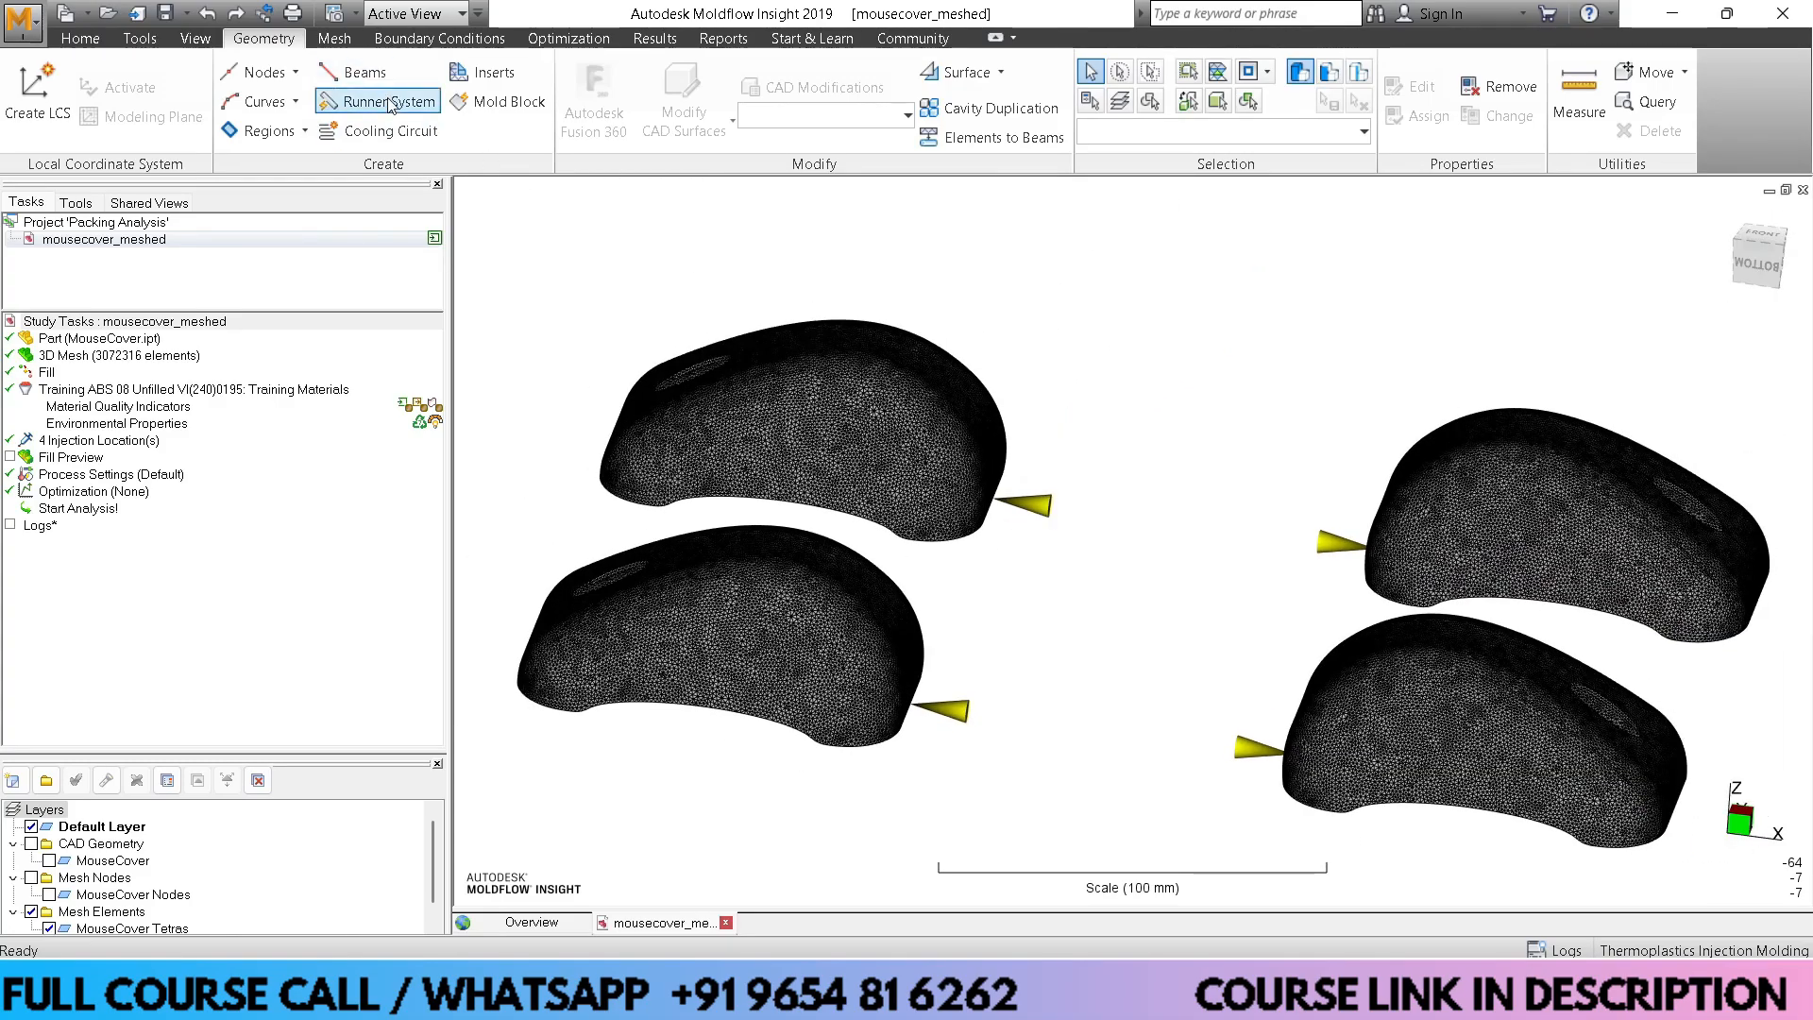
{"action": "left_click", "coordinate": [393, 106]}
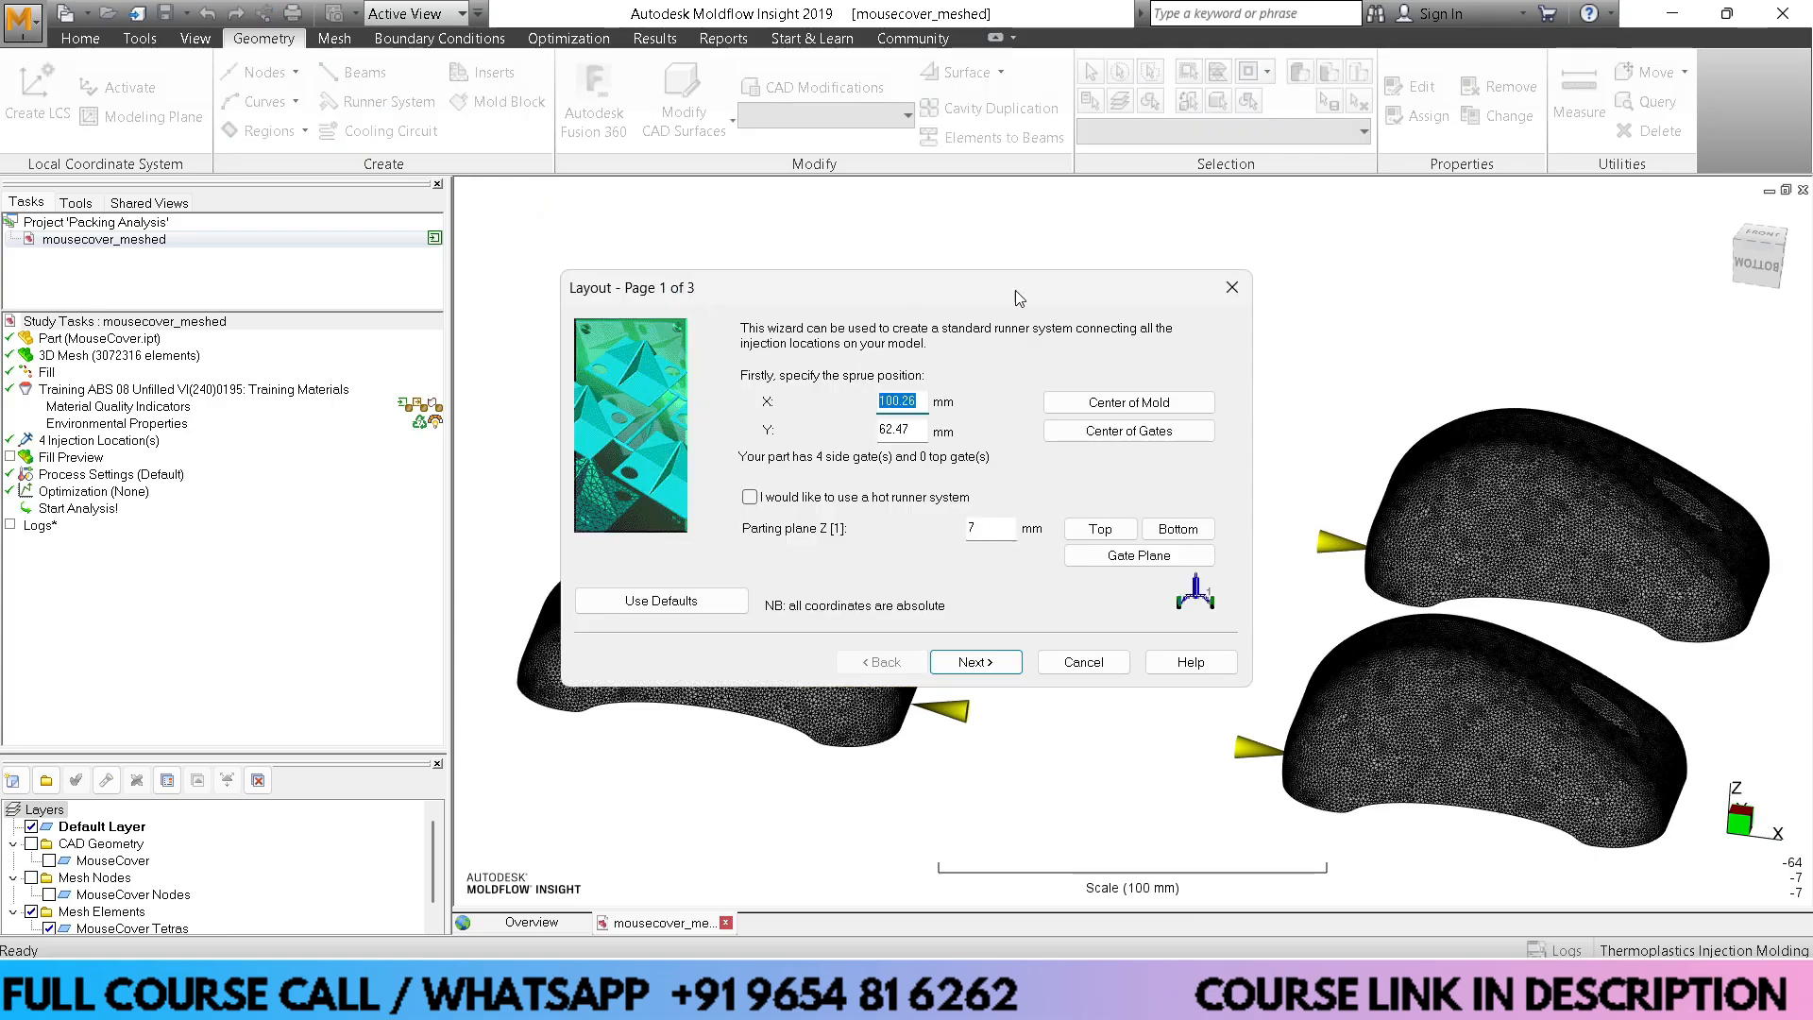
{"action": "left_click", "coordinate": [1127, 437]}
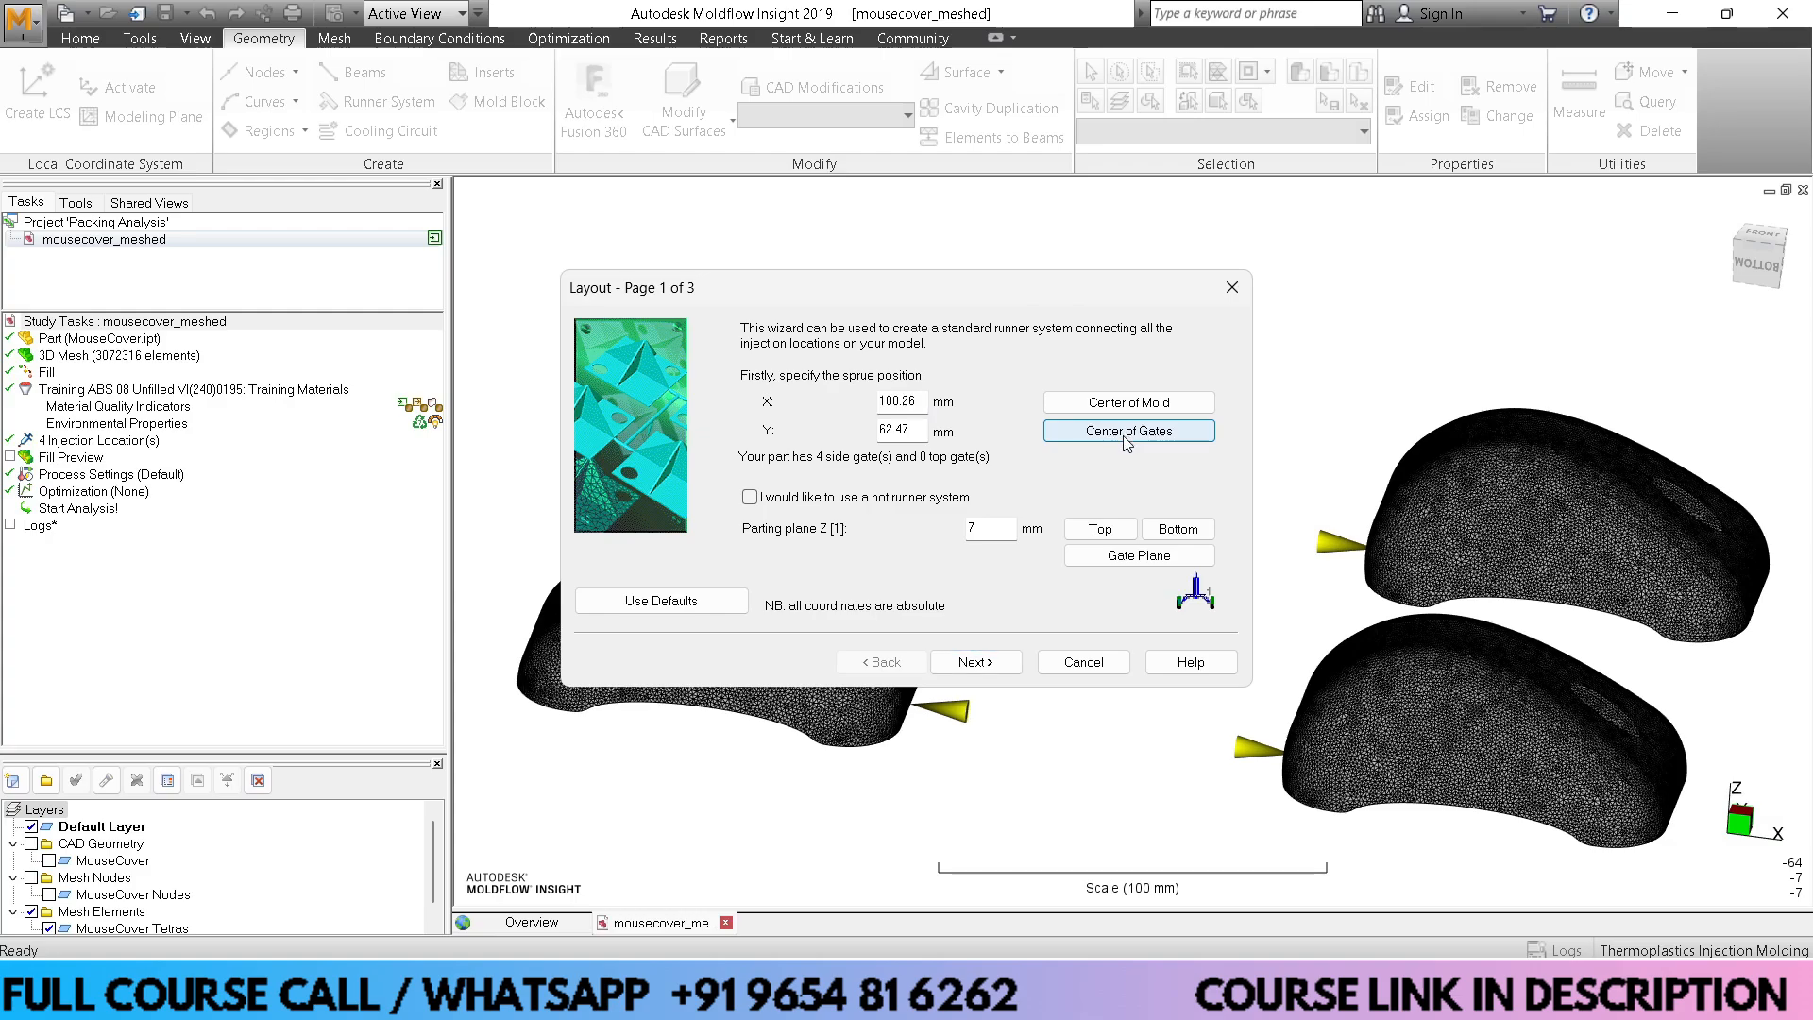
{"action": "left_click", "coordinate": [1119, 559]}
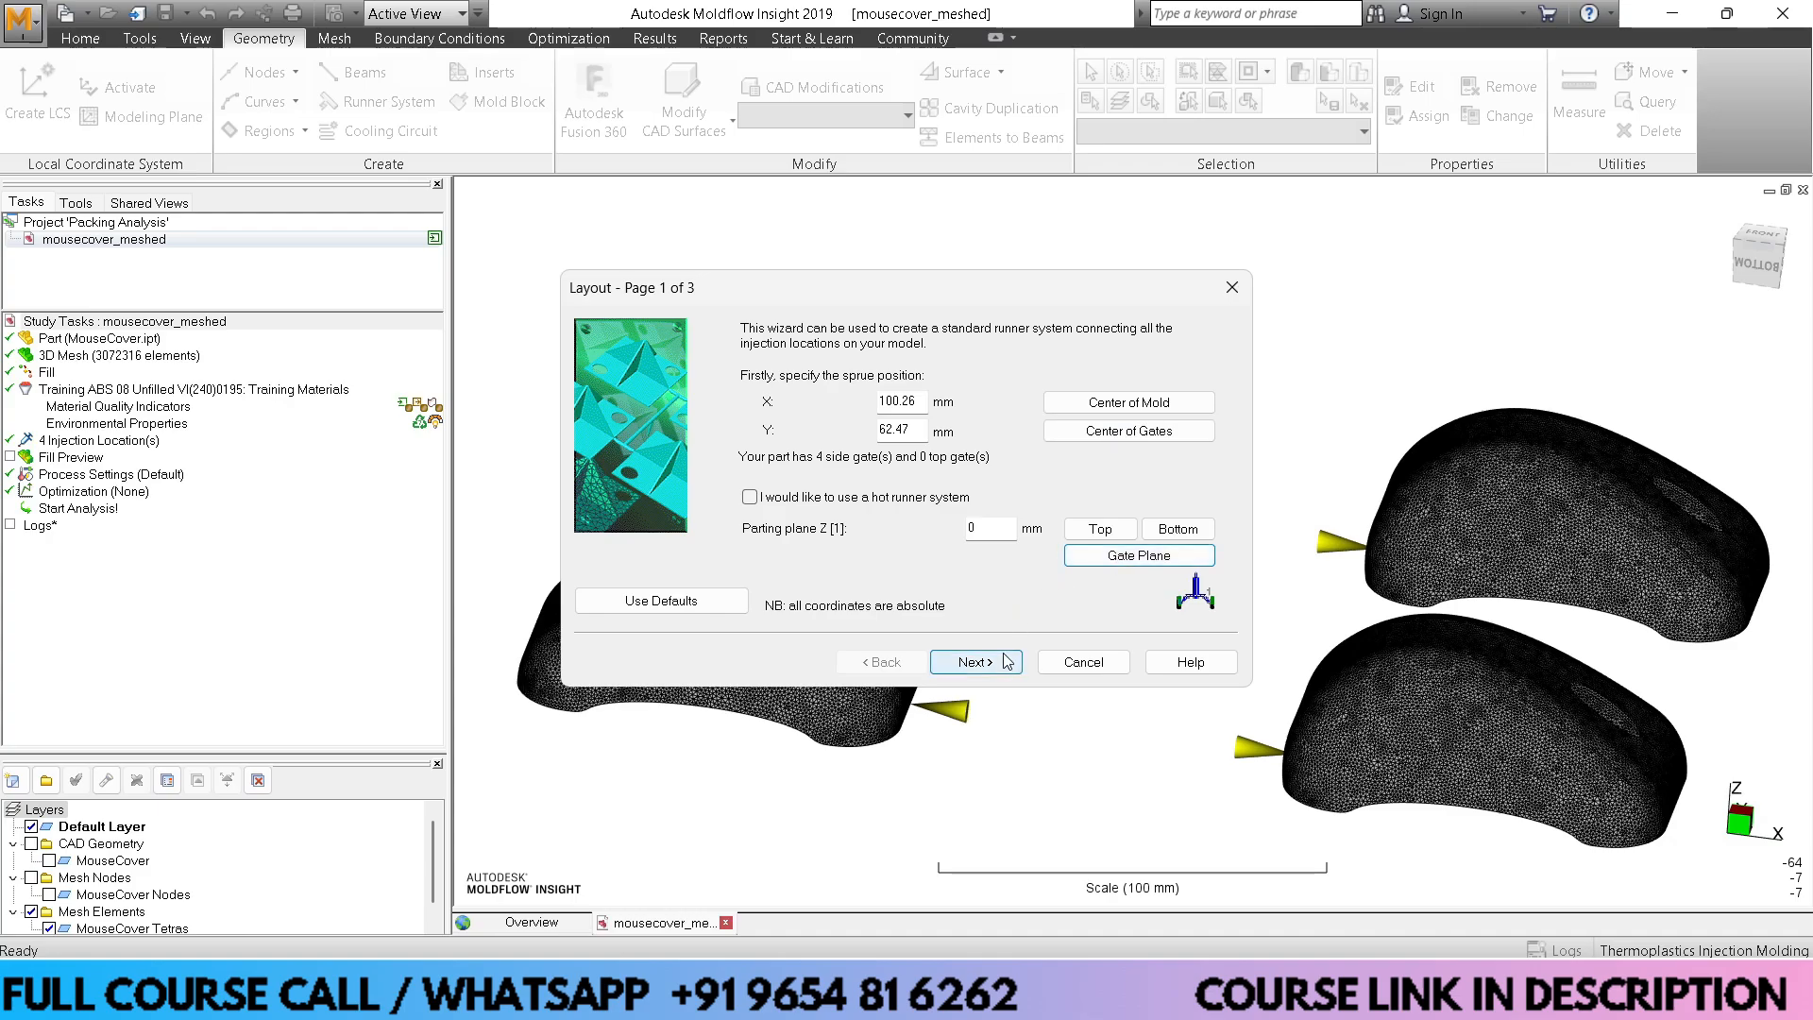
{"action": "left_click", "coordinate": [974, 661]}
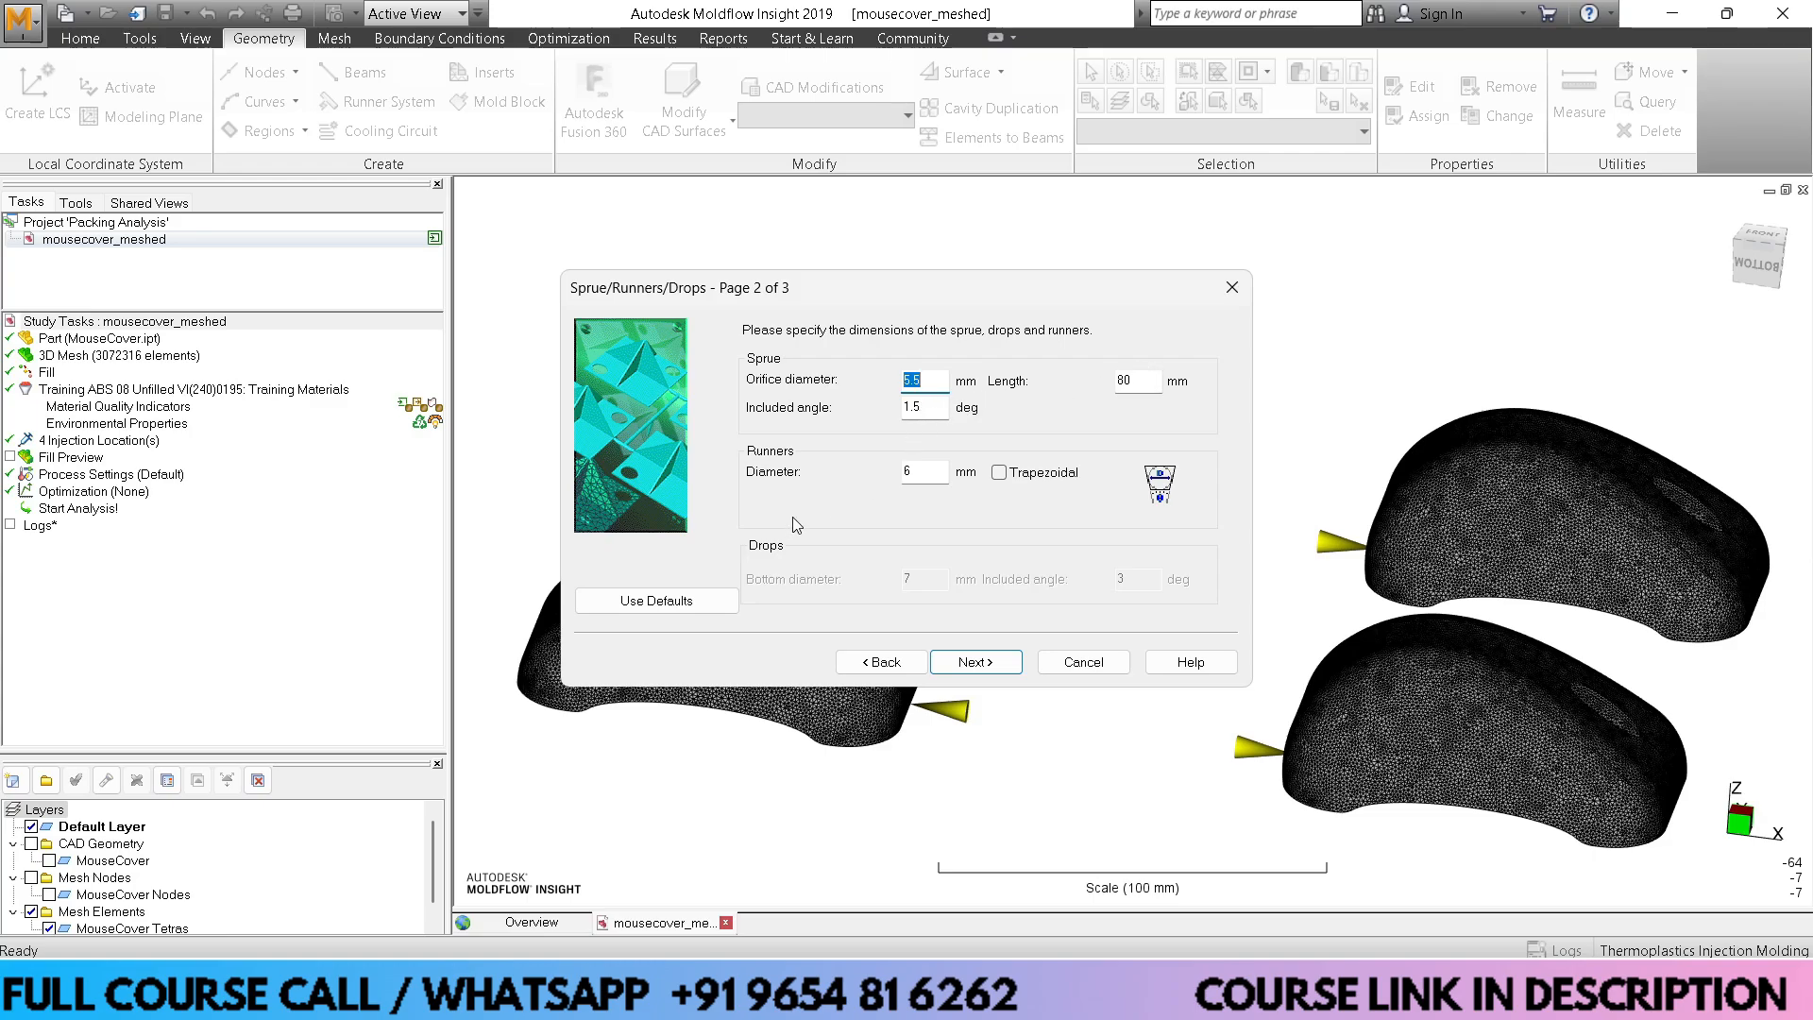
{"action": "left_click", "coordinate": [973, 661]}
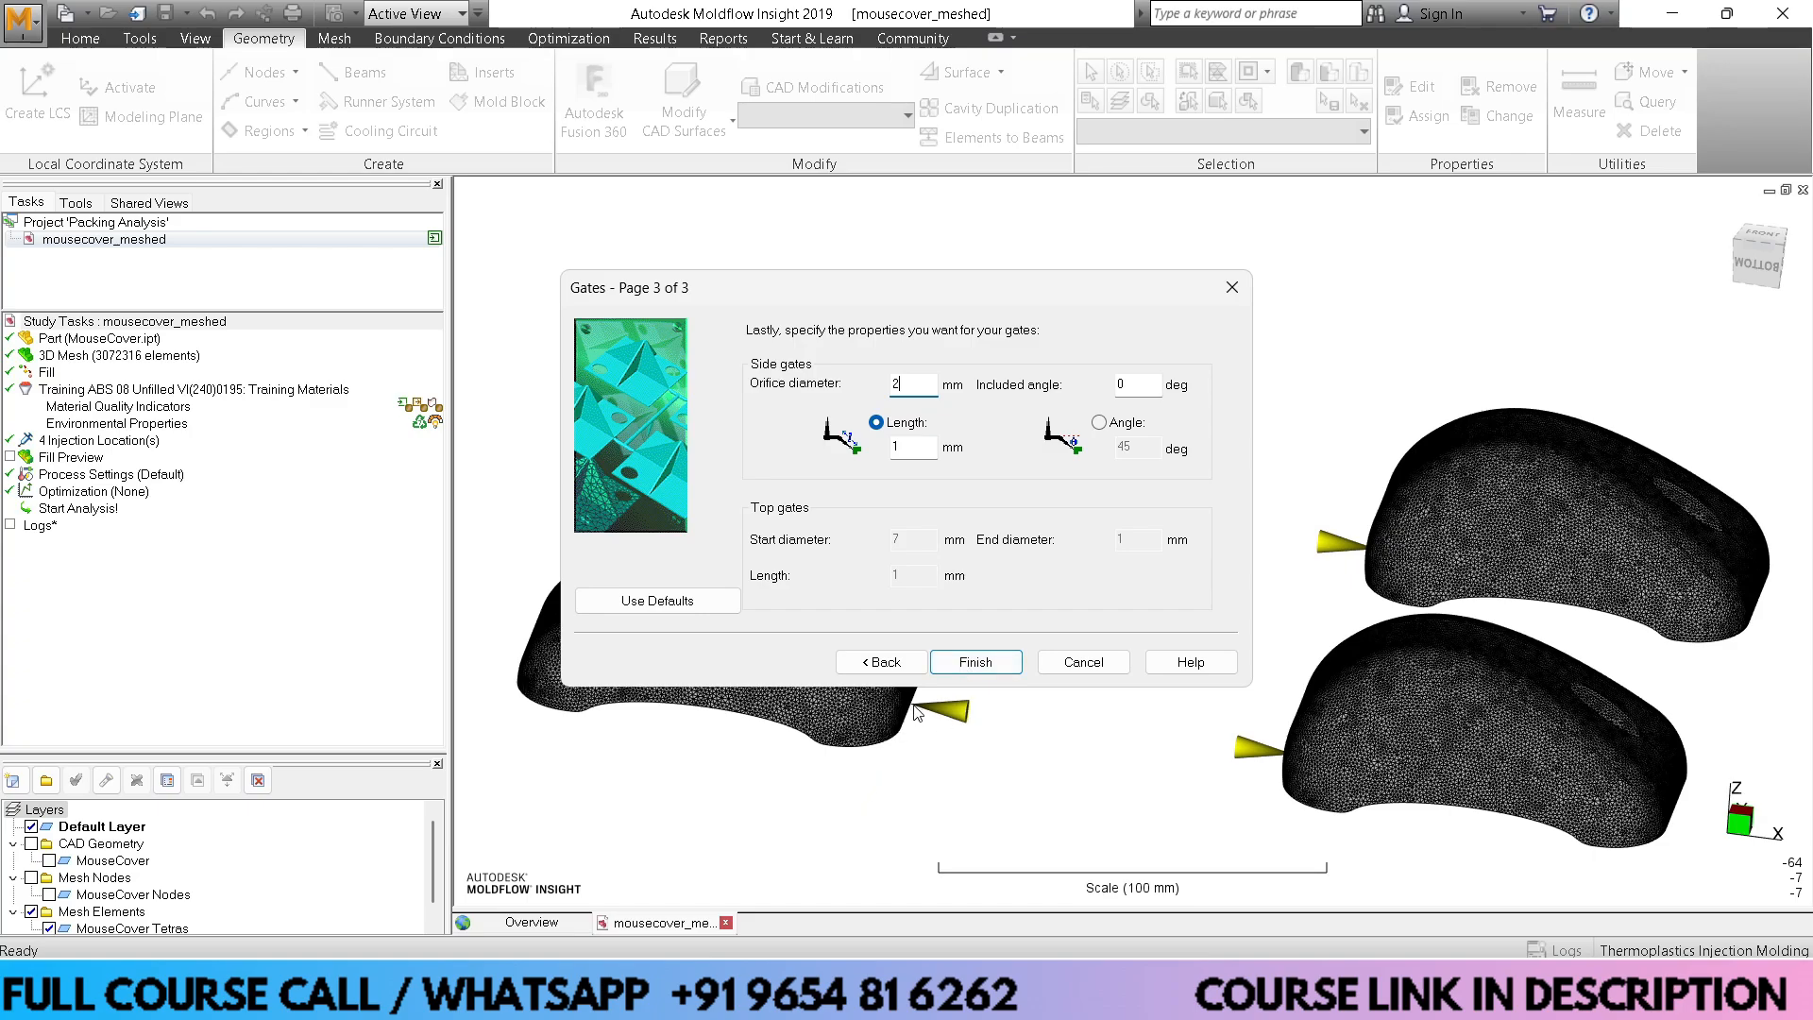
{"action": "left_click", "coordinate": [972, 663]}
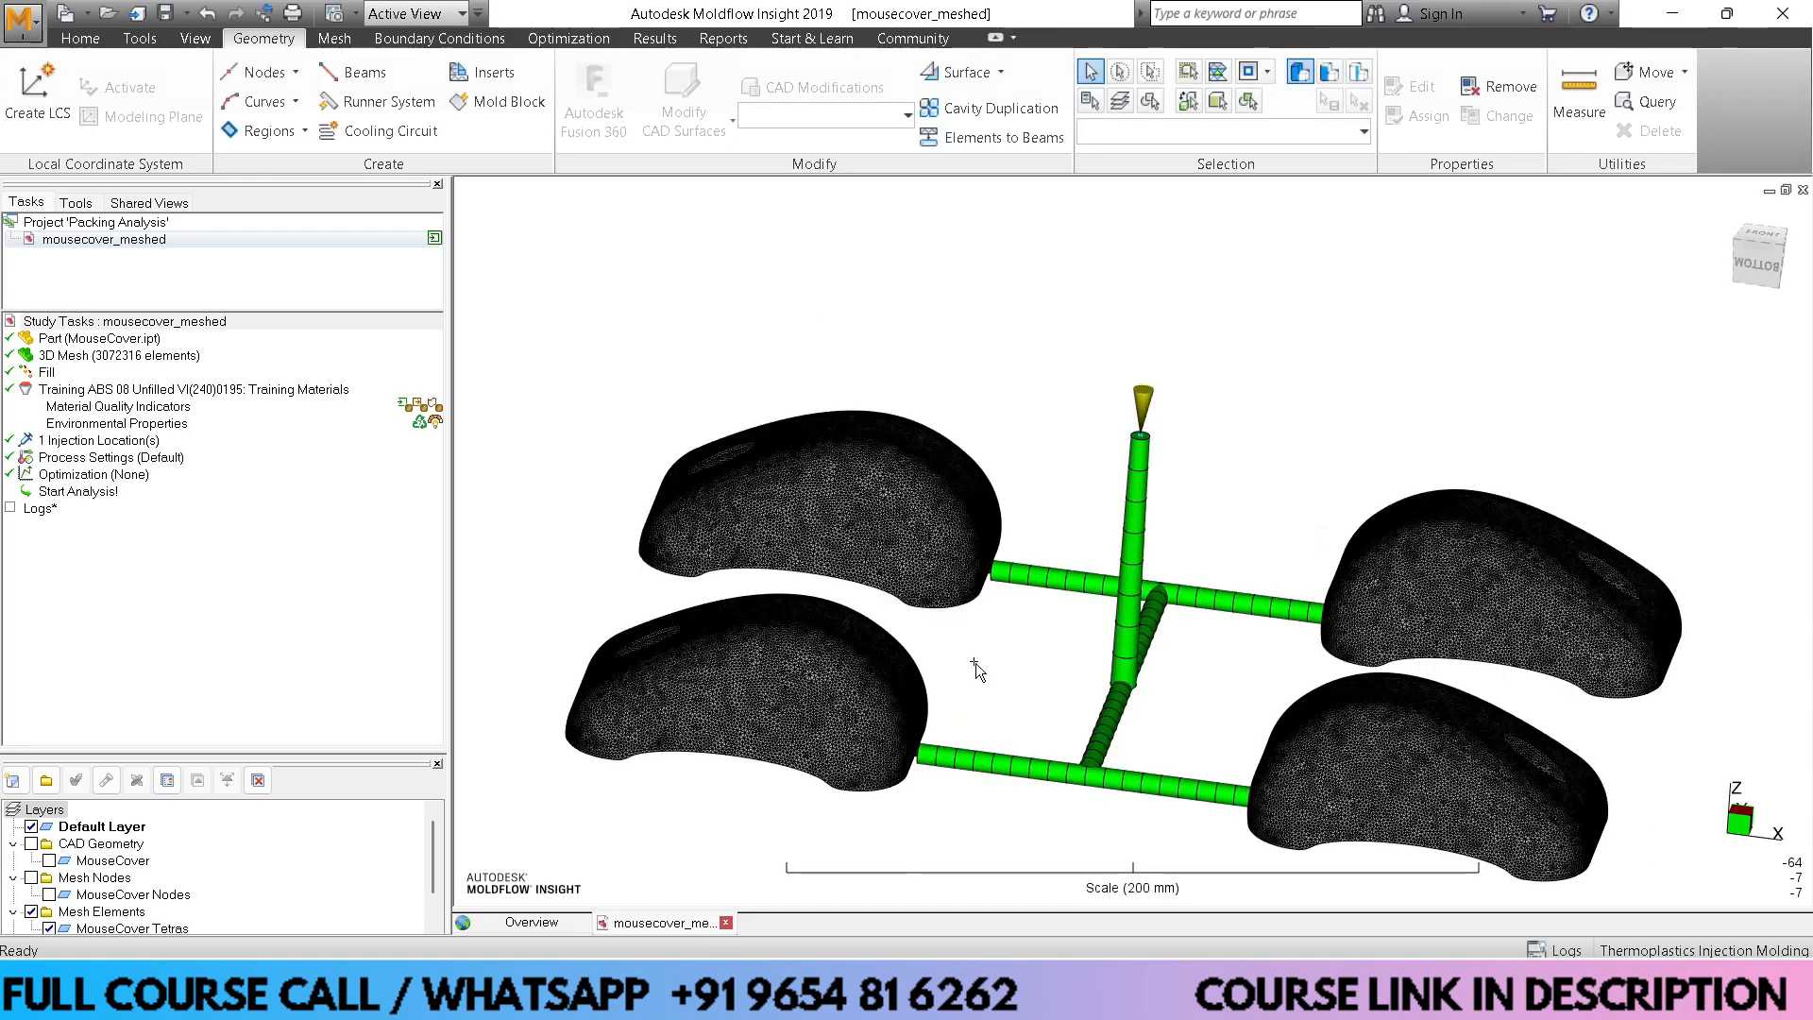
Examine the short gate between the runner end and the cavity up close
{"action": "scroll", "coordinate": [944, 661], "scroll_direction": "up", "scroll_amount": 3}
{"action": "scroll", "coordinate": [966, 666], "scroll_direction": "up", "scroll_amount": 5}
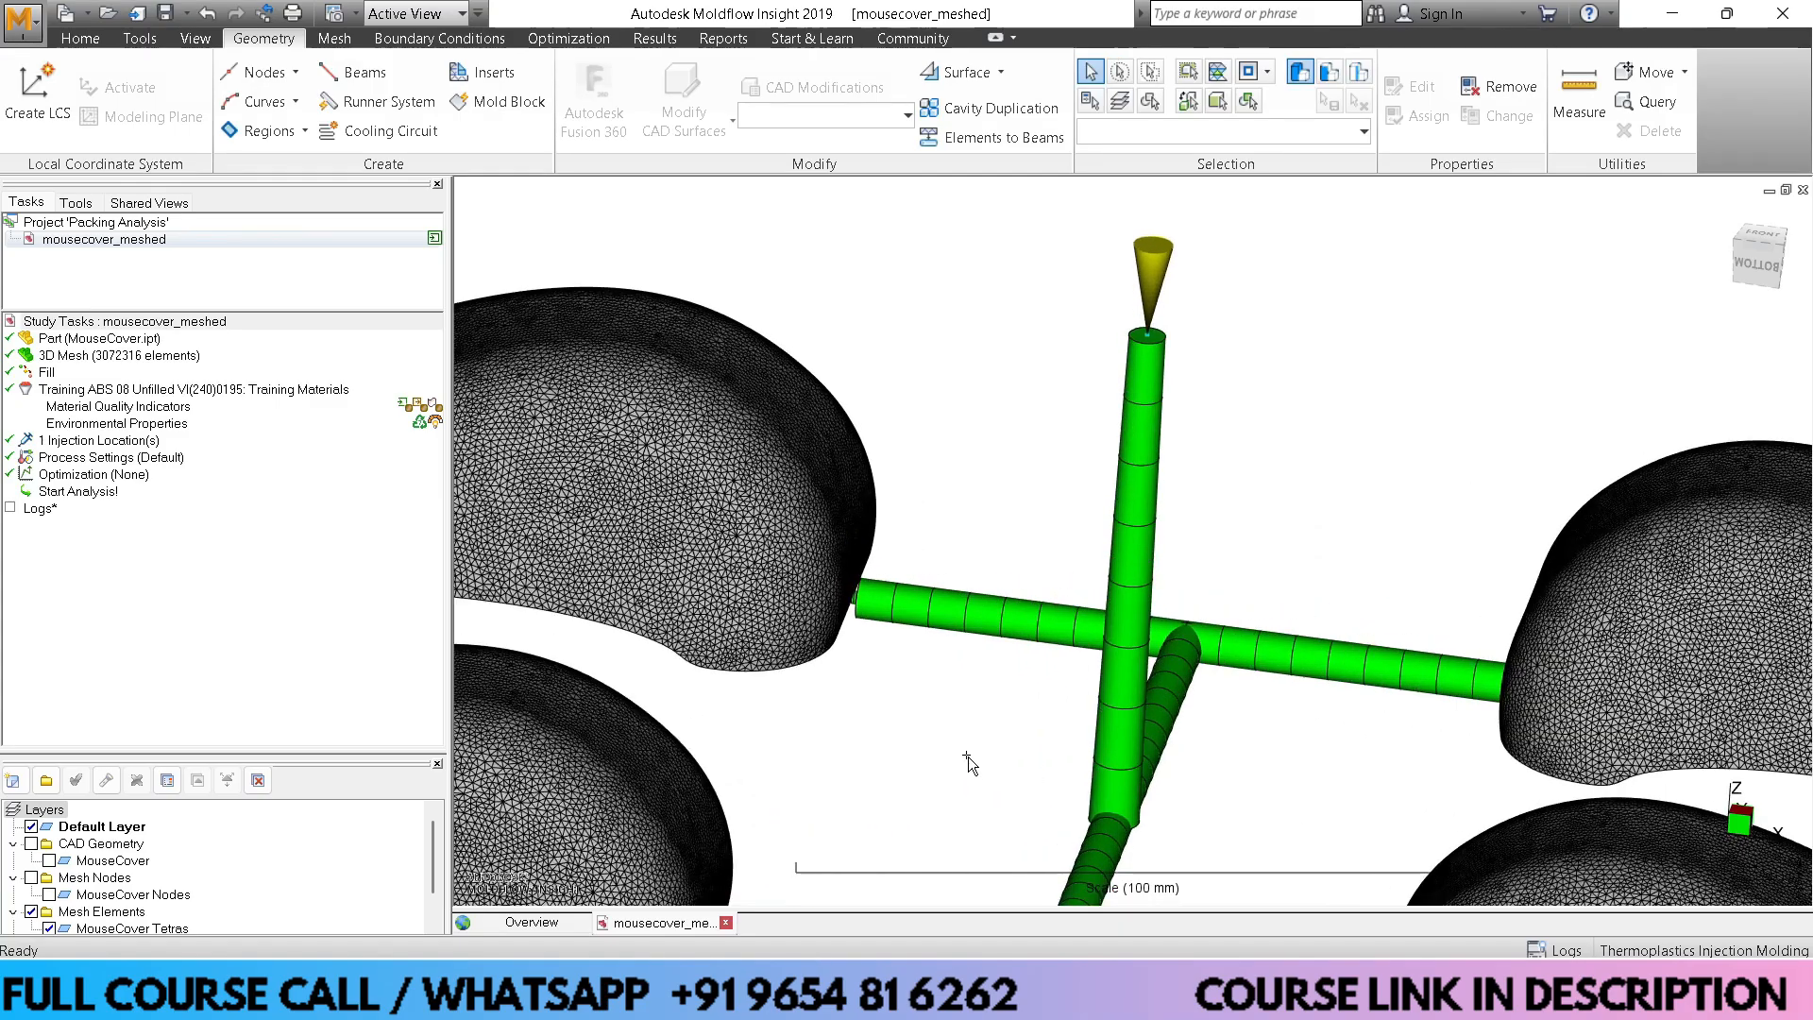
{"action": "scroll", "coordinate": [887, 649], "scroll_direction": "up", "scroll_amount": 3}
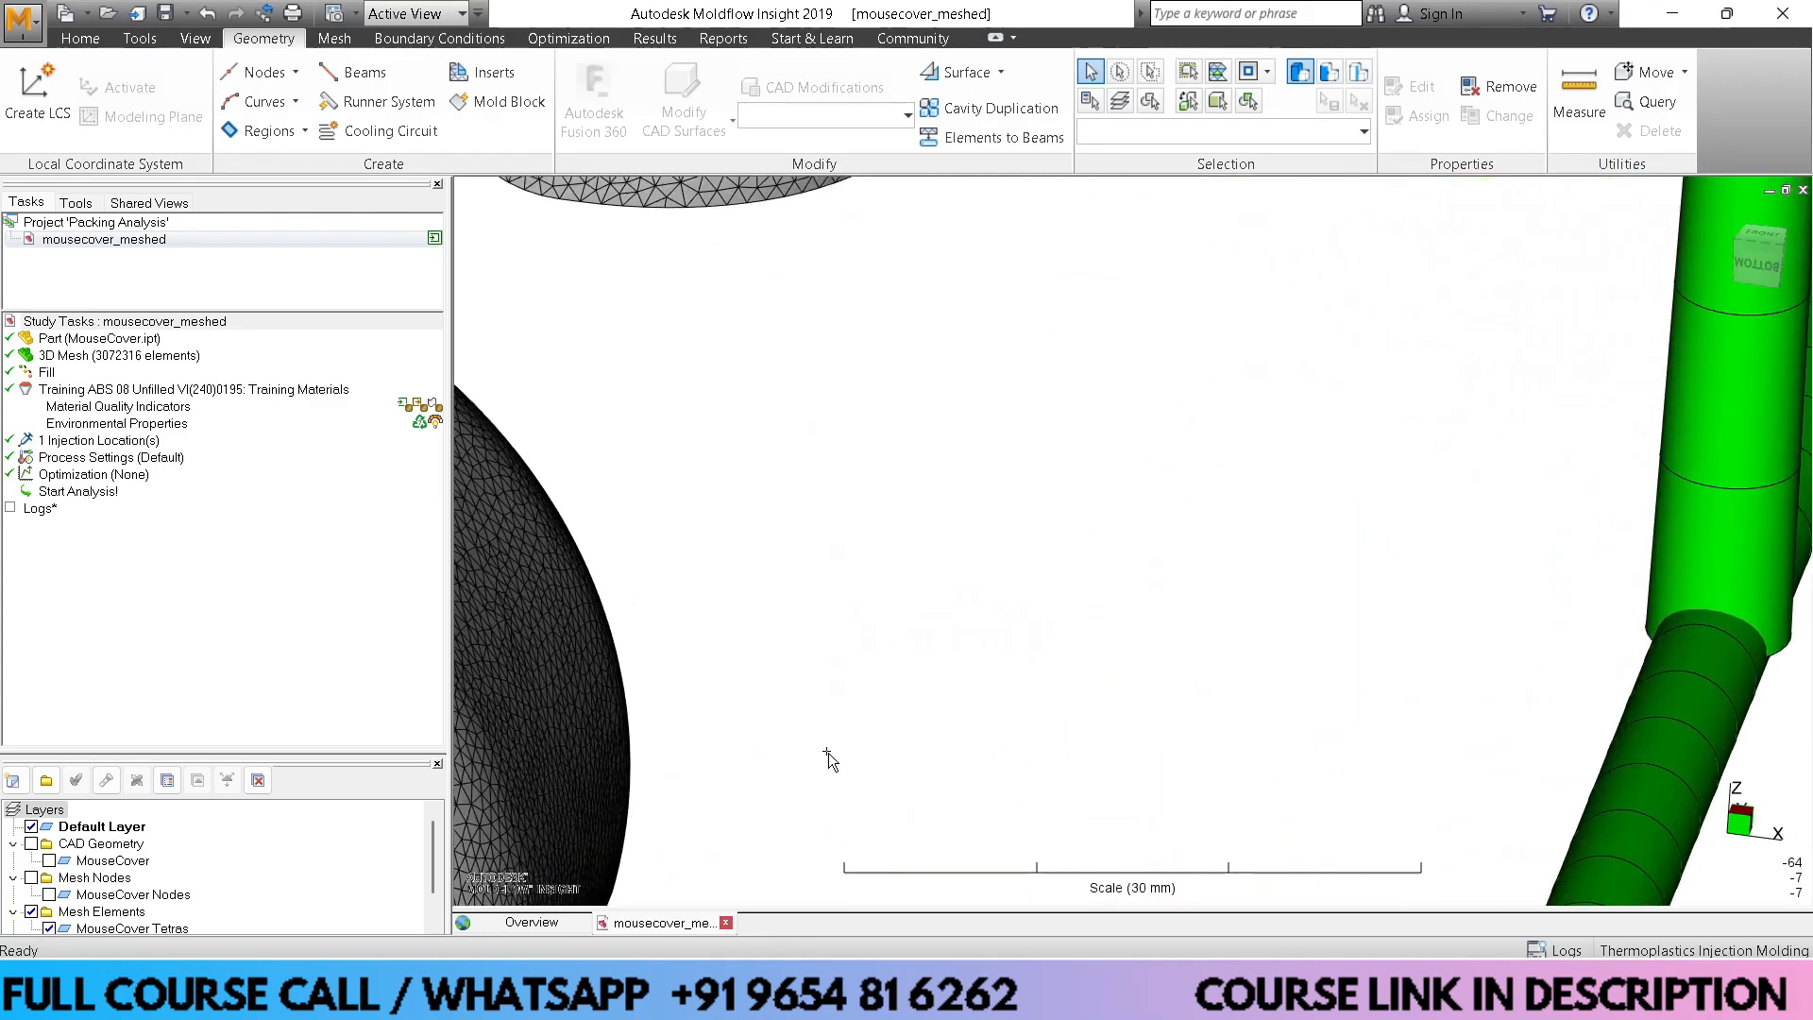
{"action": "mouse_move", "coordinate": [736, 895]}
{"action": "middle_mouse_down", "text": "shift"}
{"action": "mouse_move", "coordinate": [1073, 465]}
{"action": "mouse_move", "coordinate": [1052, 463]}
{"action": "middle_mouse_up", "text": "shift"}
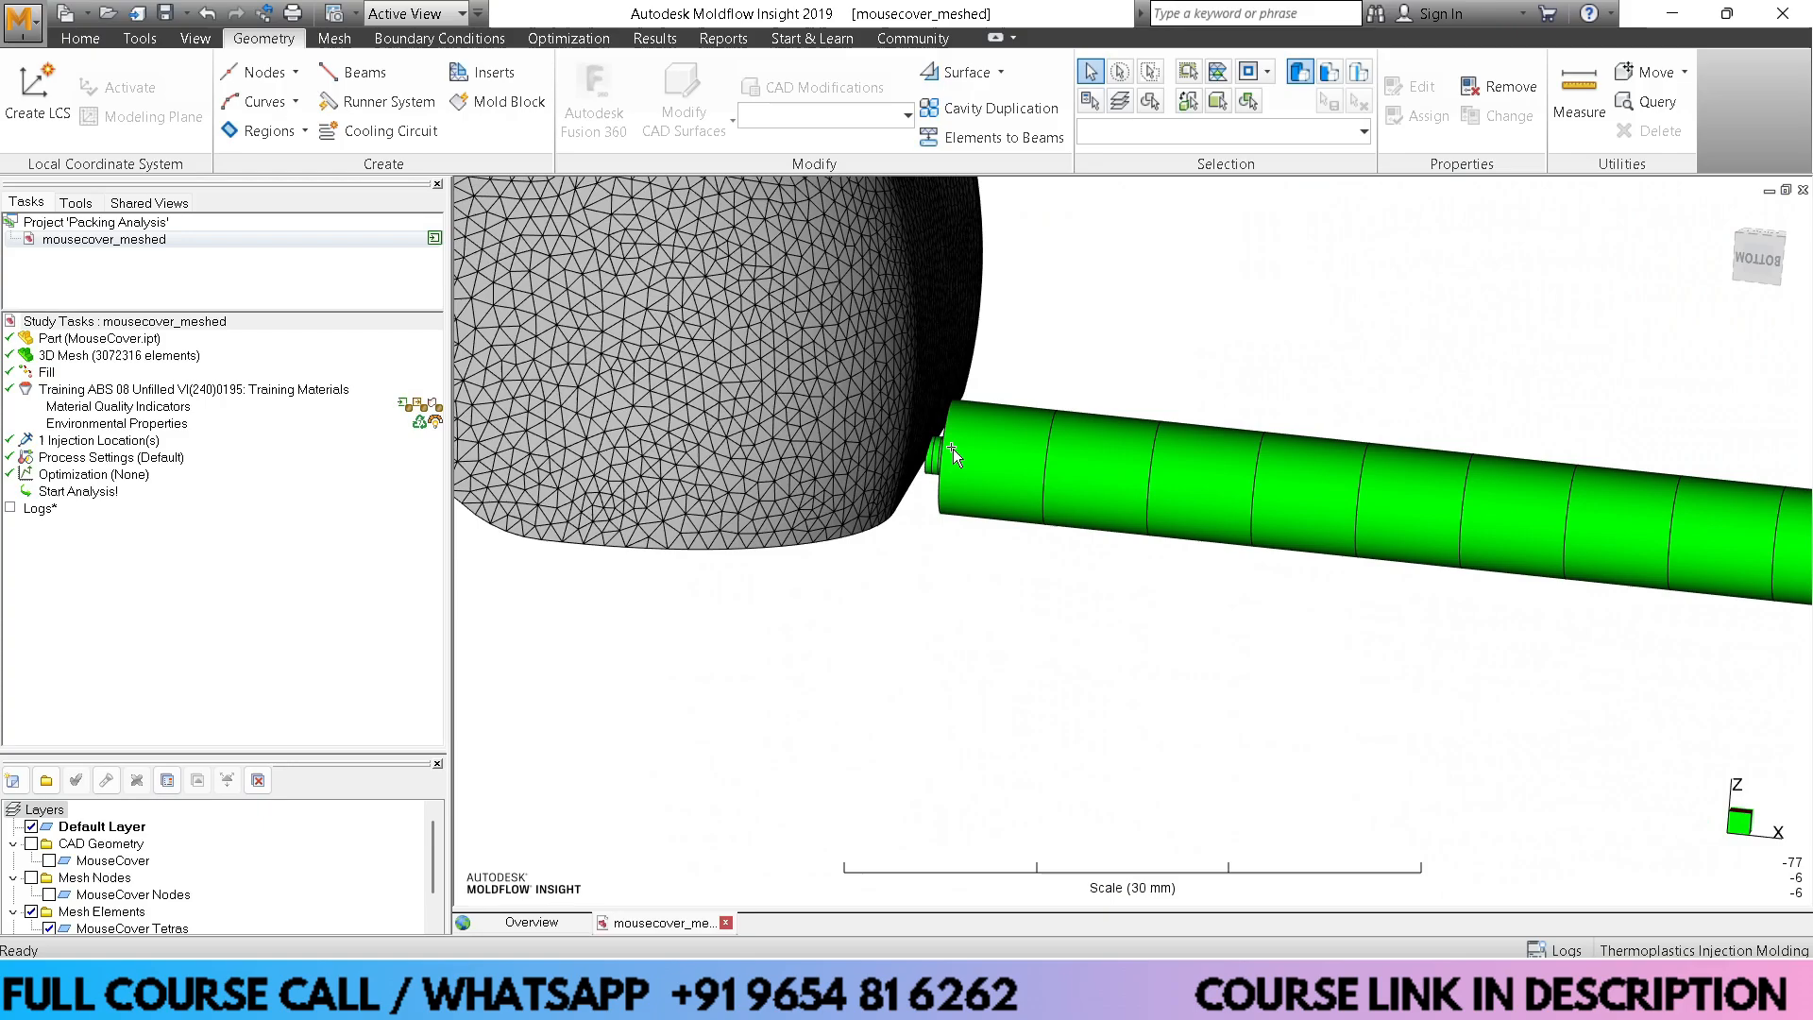
{"action": "scroll", "coordinate": [954, 449], "scroll_direction": "up", "scroll_amount": 5}
{"action": "middle_click_drag", "start_coordinate": [907, 447], "coordinate": [929, 452]}
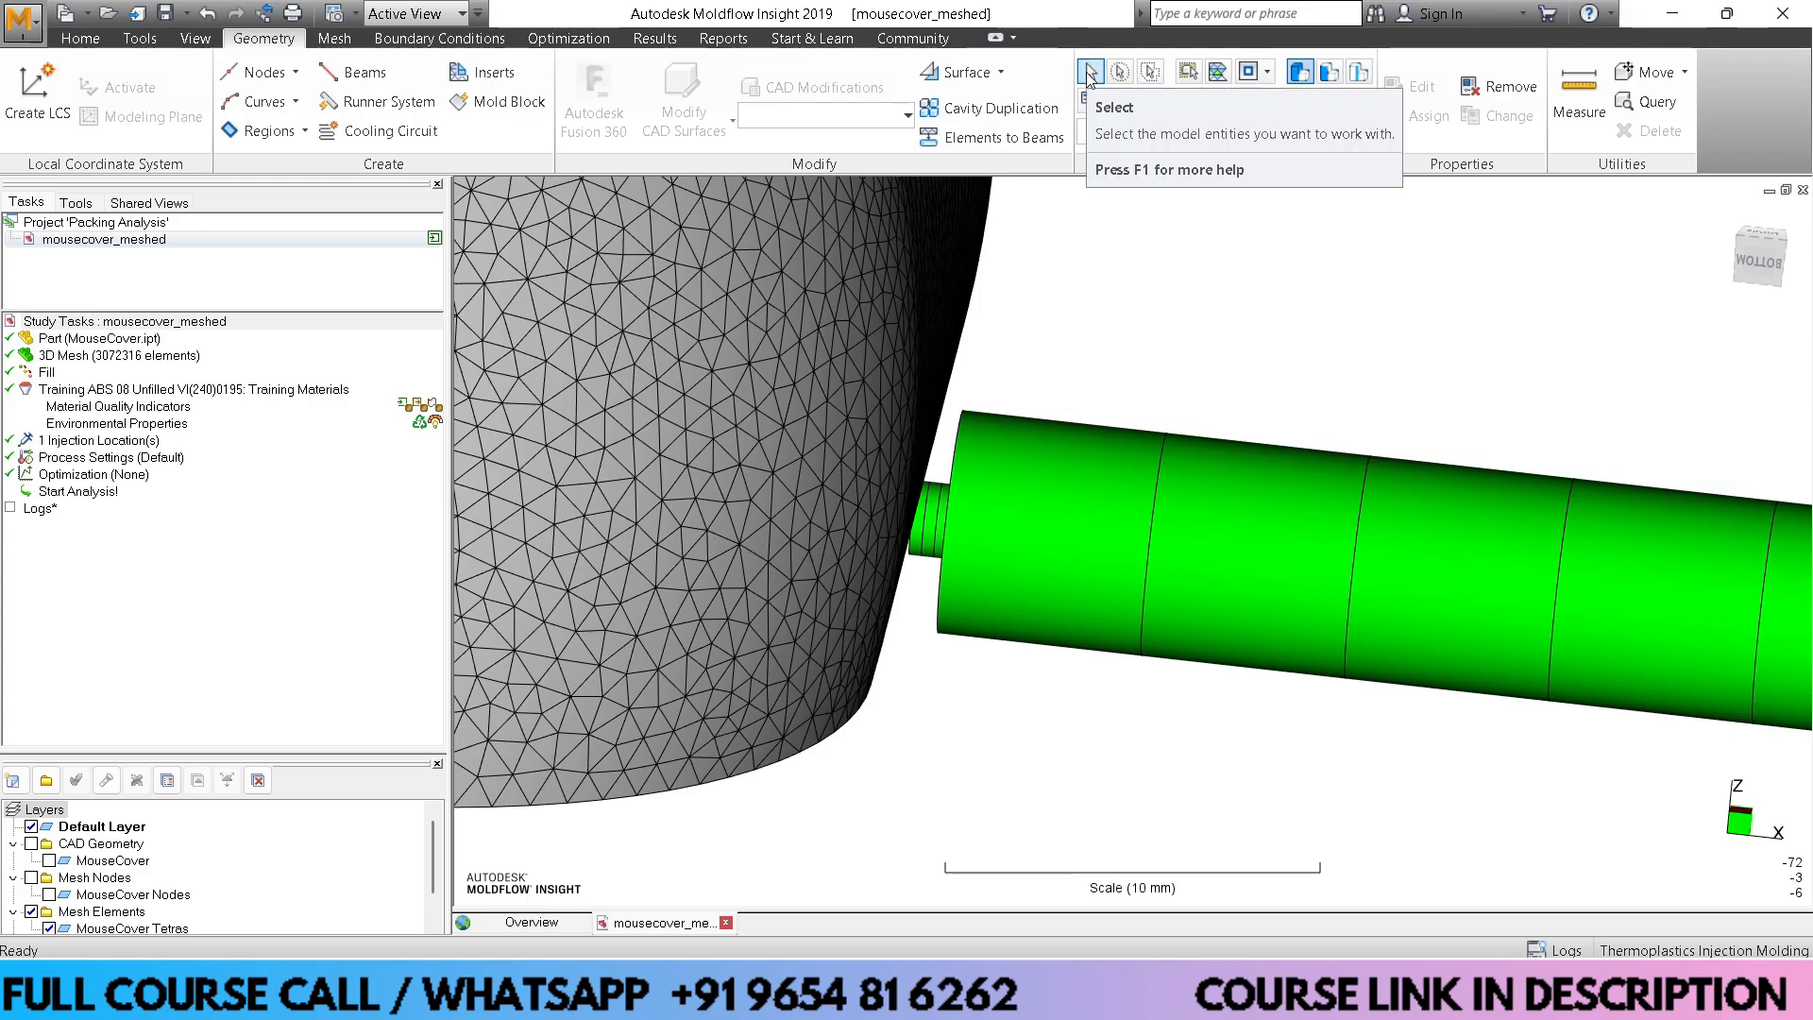
{"action": "scroll", "coordinate": [916, 537], "scroll_direction": "up", "scroll_amount": 5}
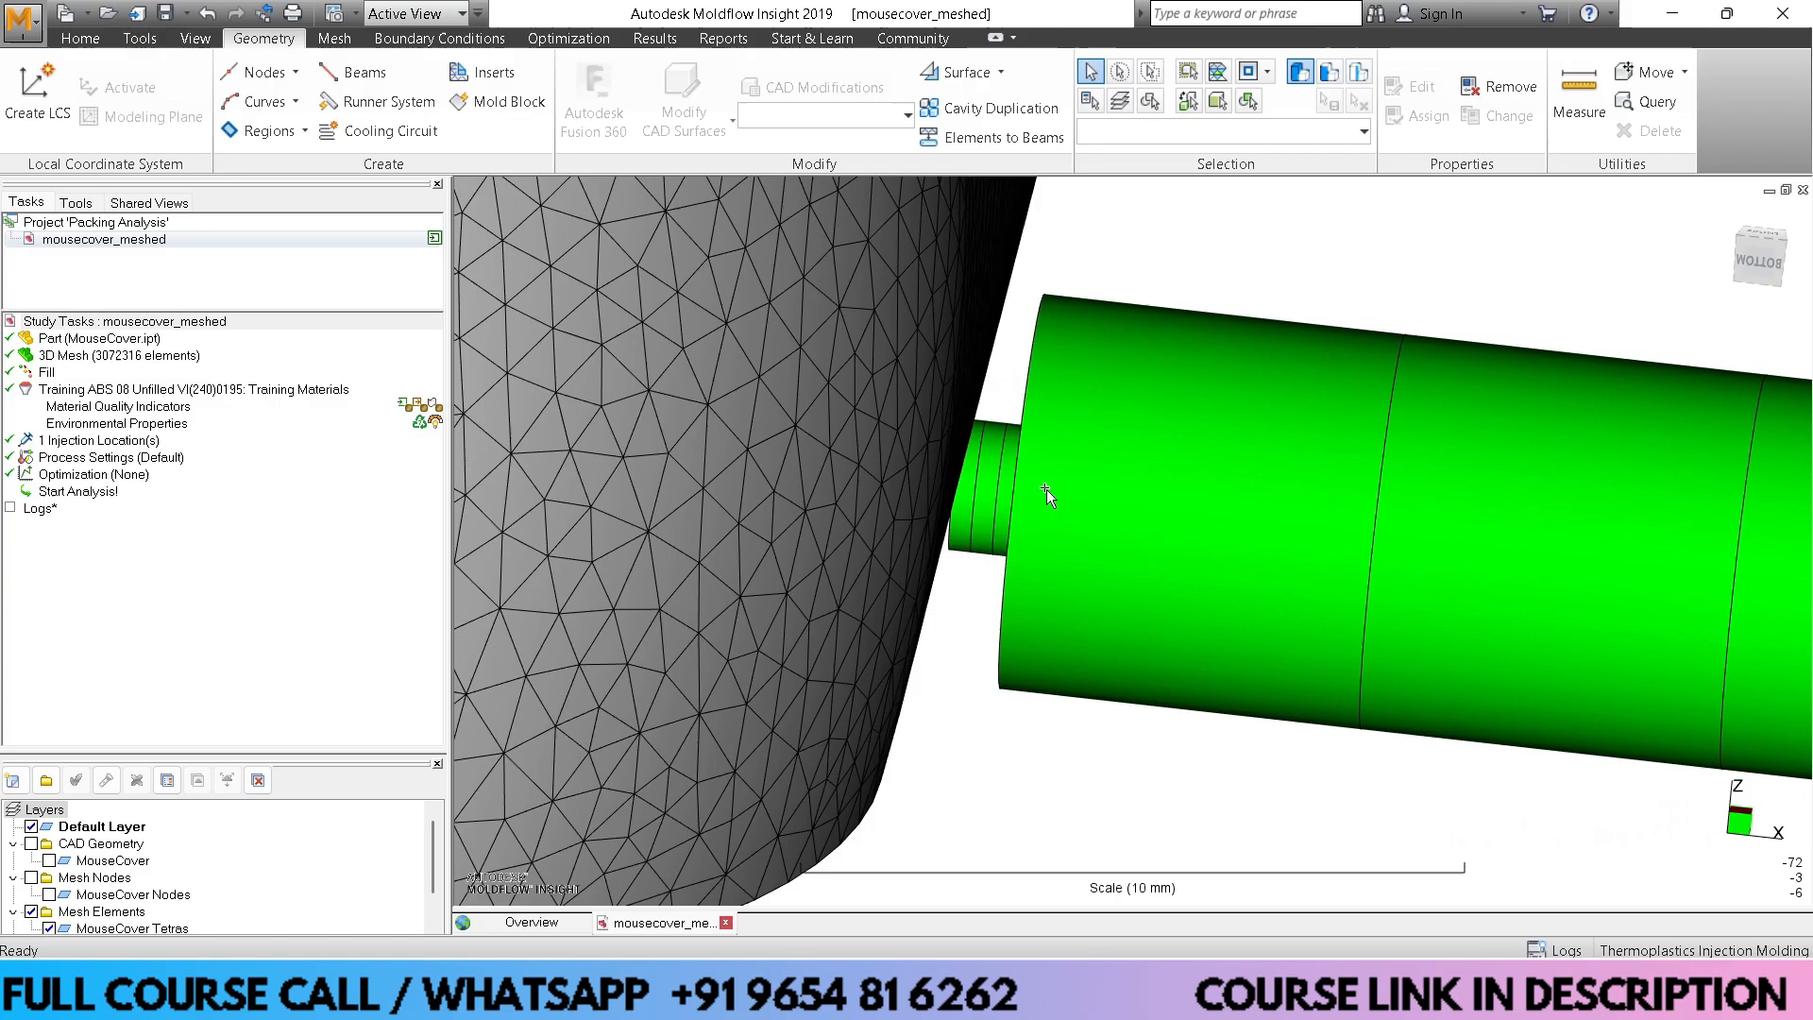
Edit the properties of the selected middle gate element only, giving the cold gate a rectangular, non-tapered cross-section
{"action": "left_click", "coordinate": [994, 531]}
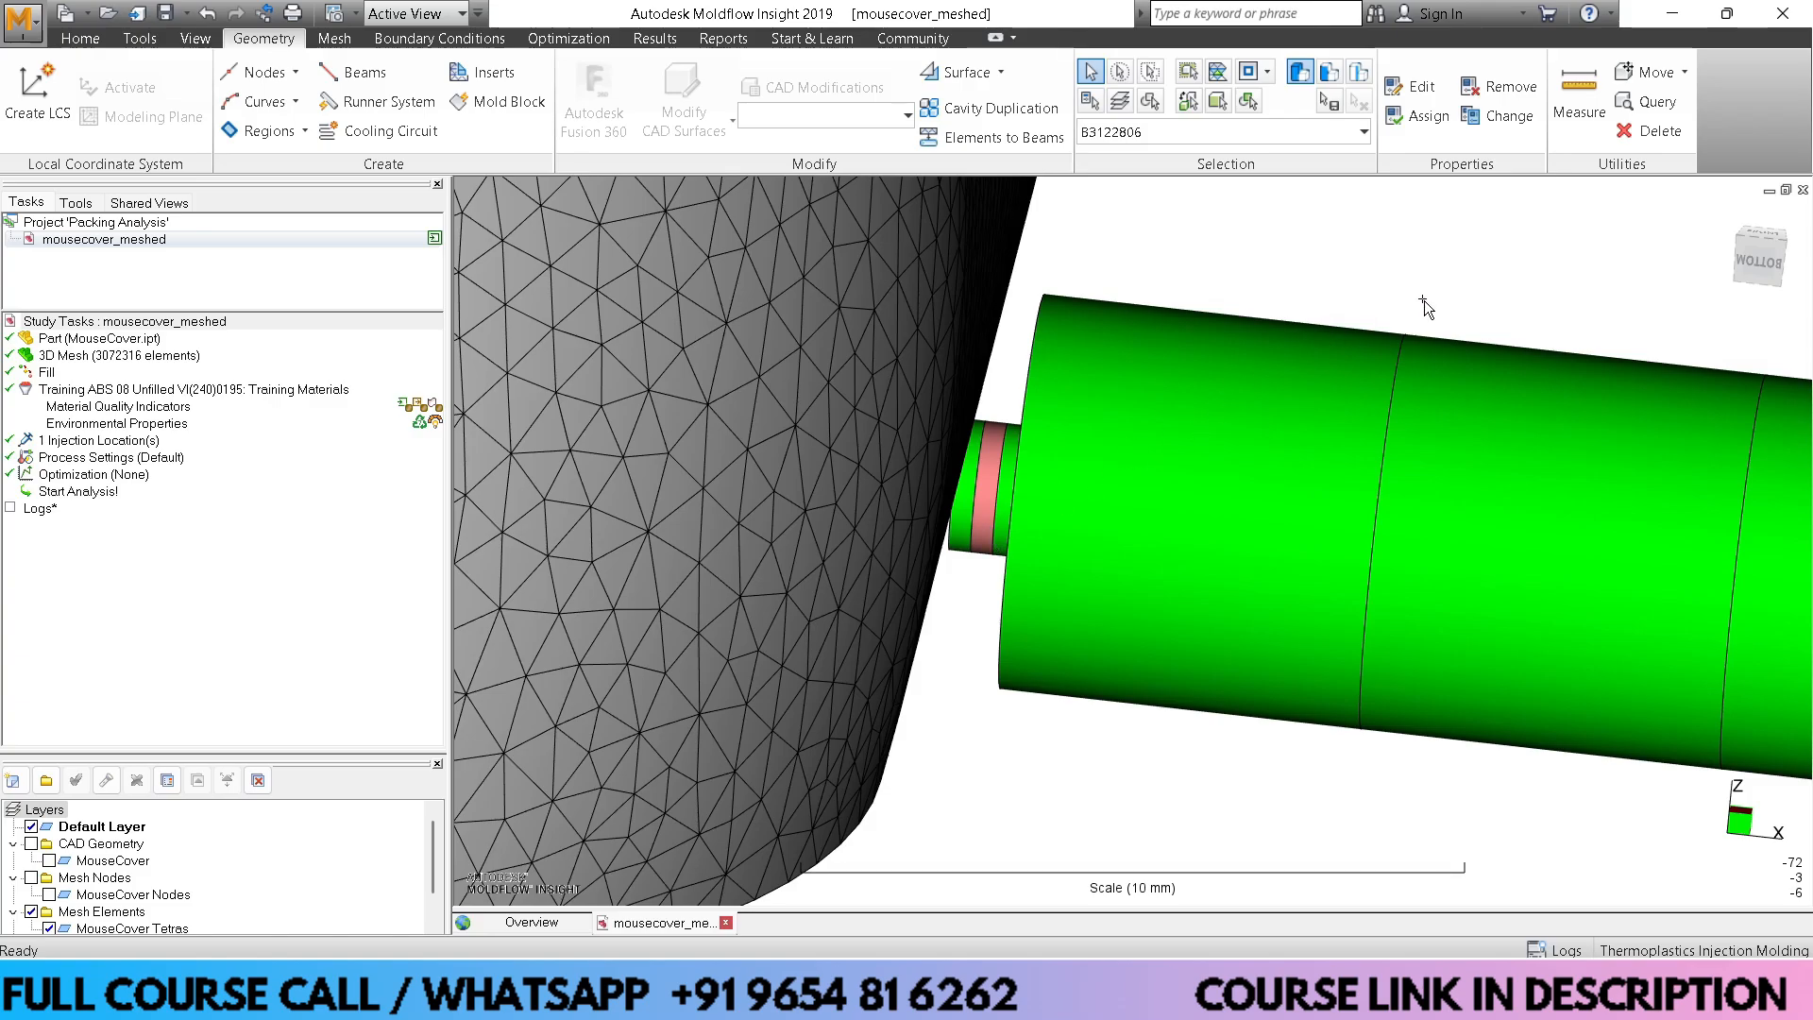
{"action": "left_click", "coordinate": [1413, 85]}
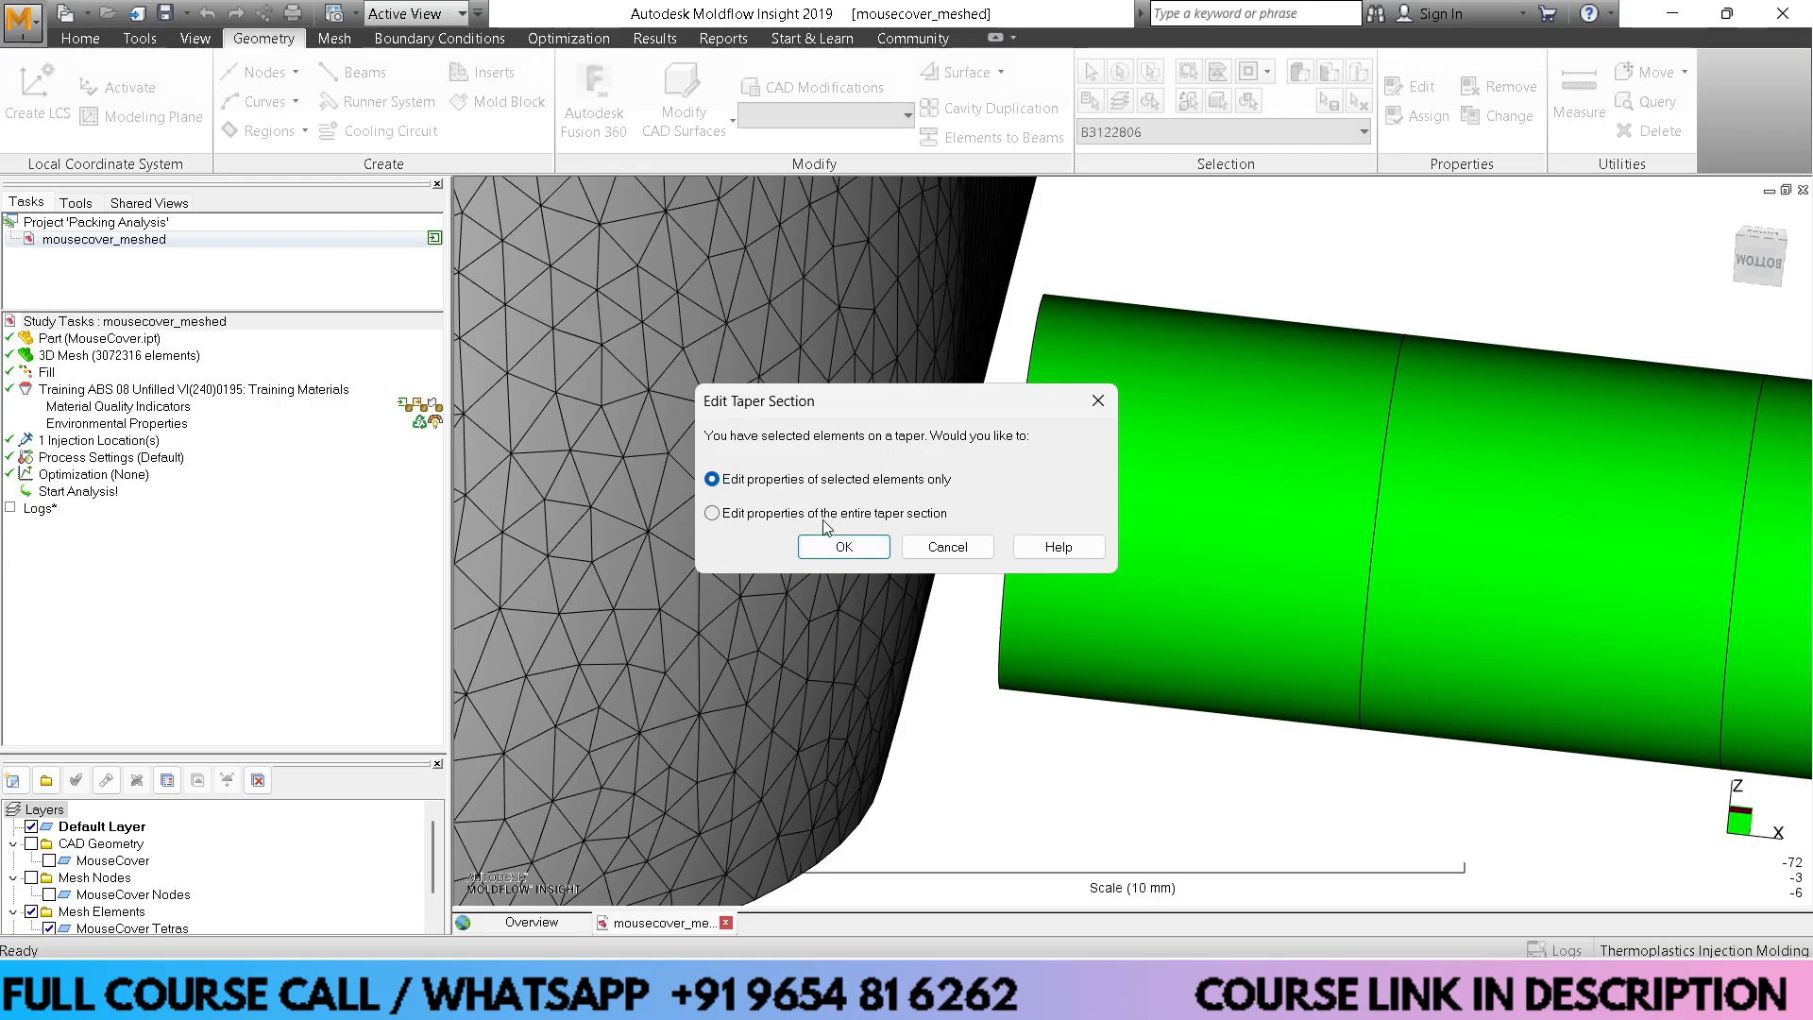
{"action": "left_click", "coordinate": [846, 547]}
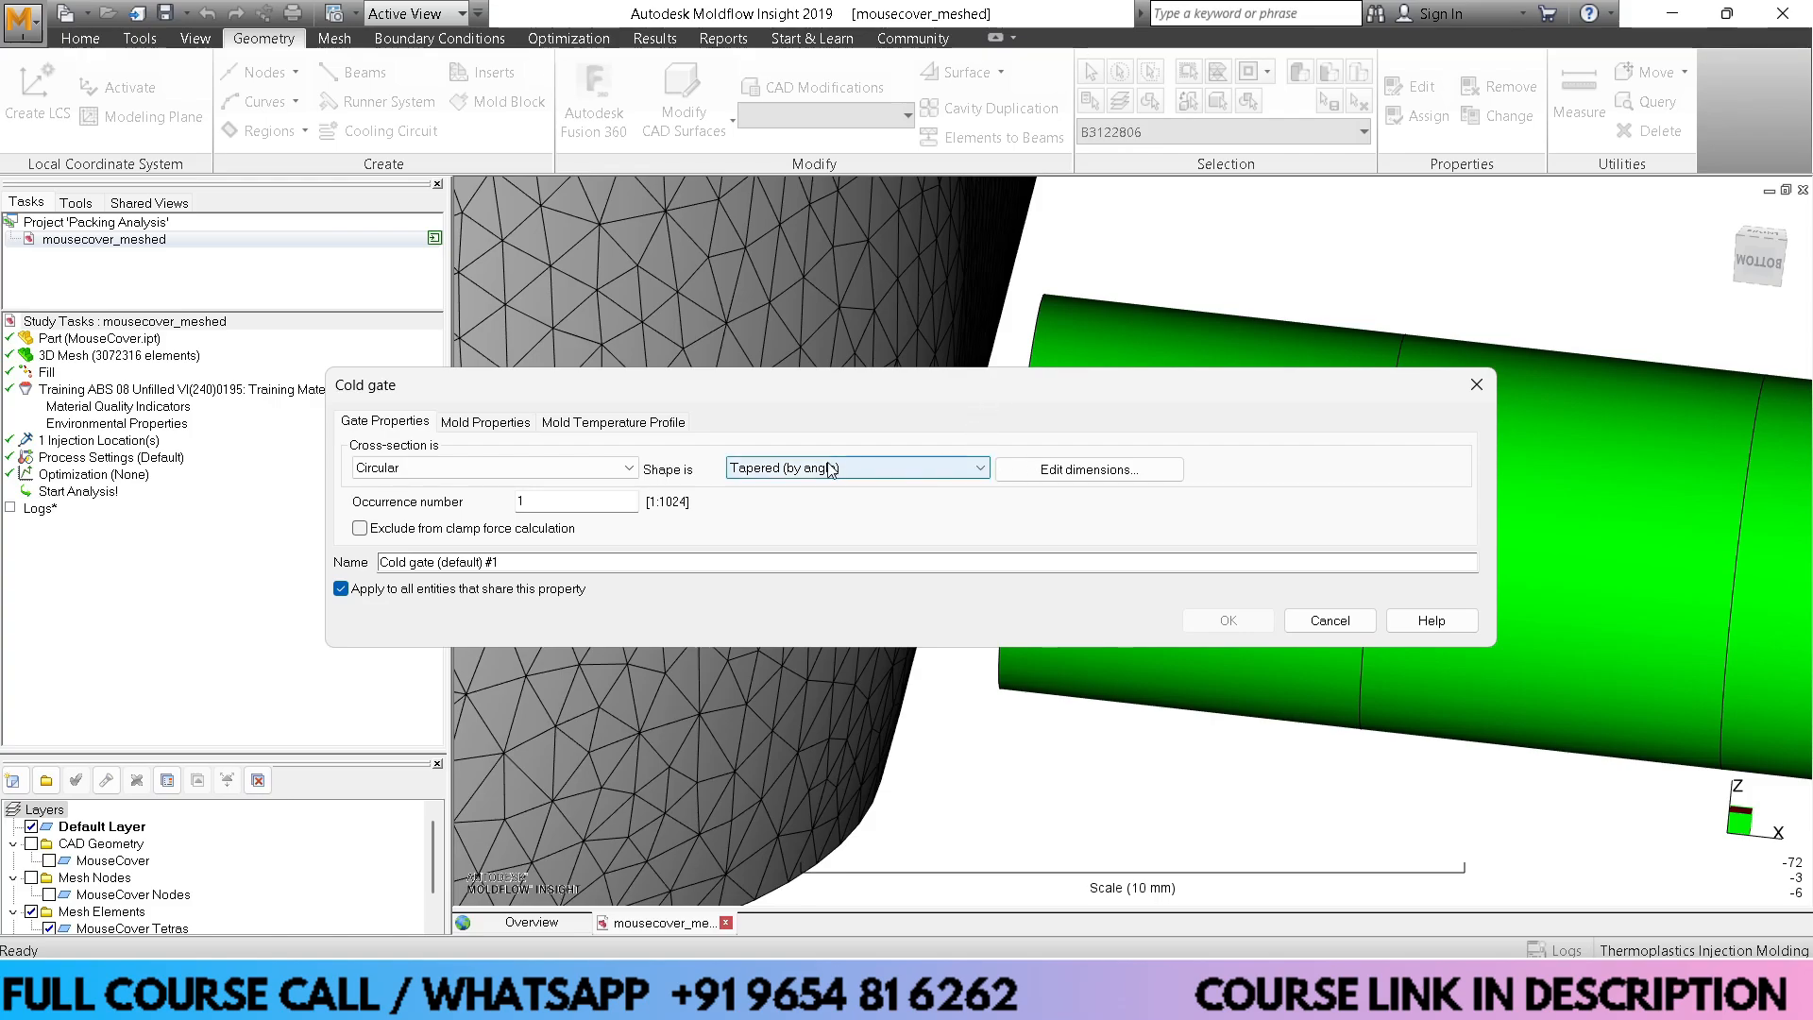
{"action": "left_click", "coordinate": [506, 472]}
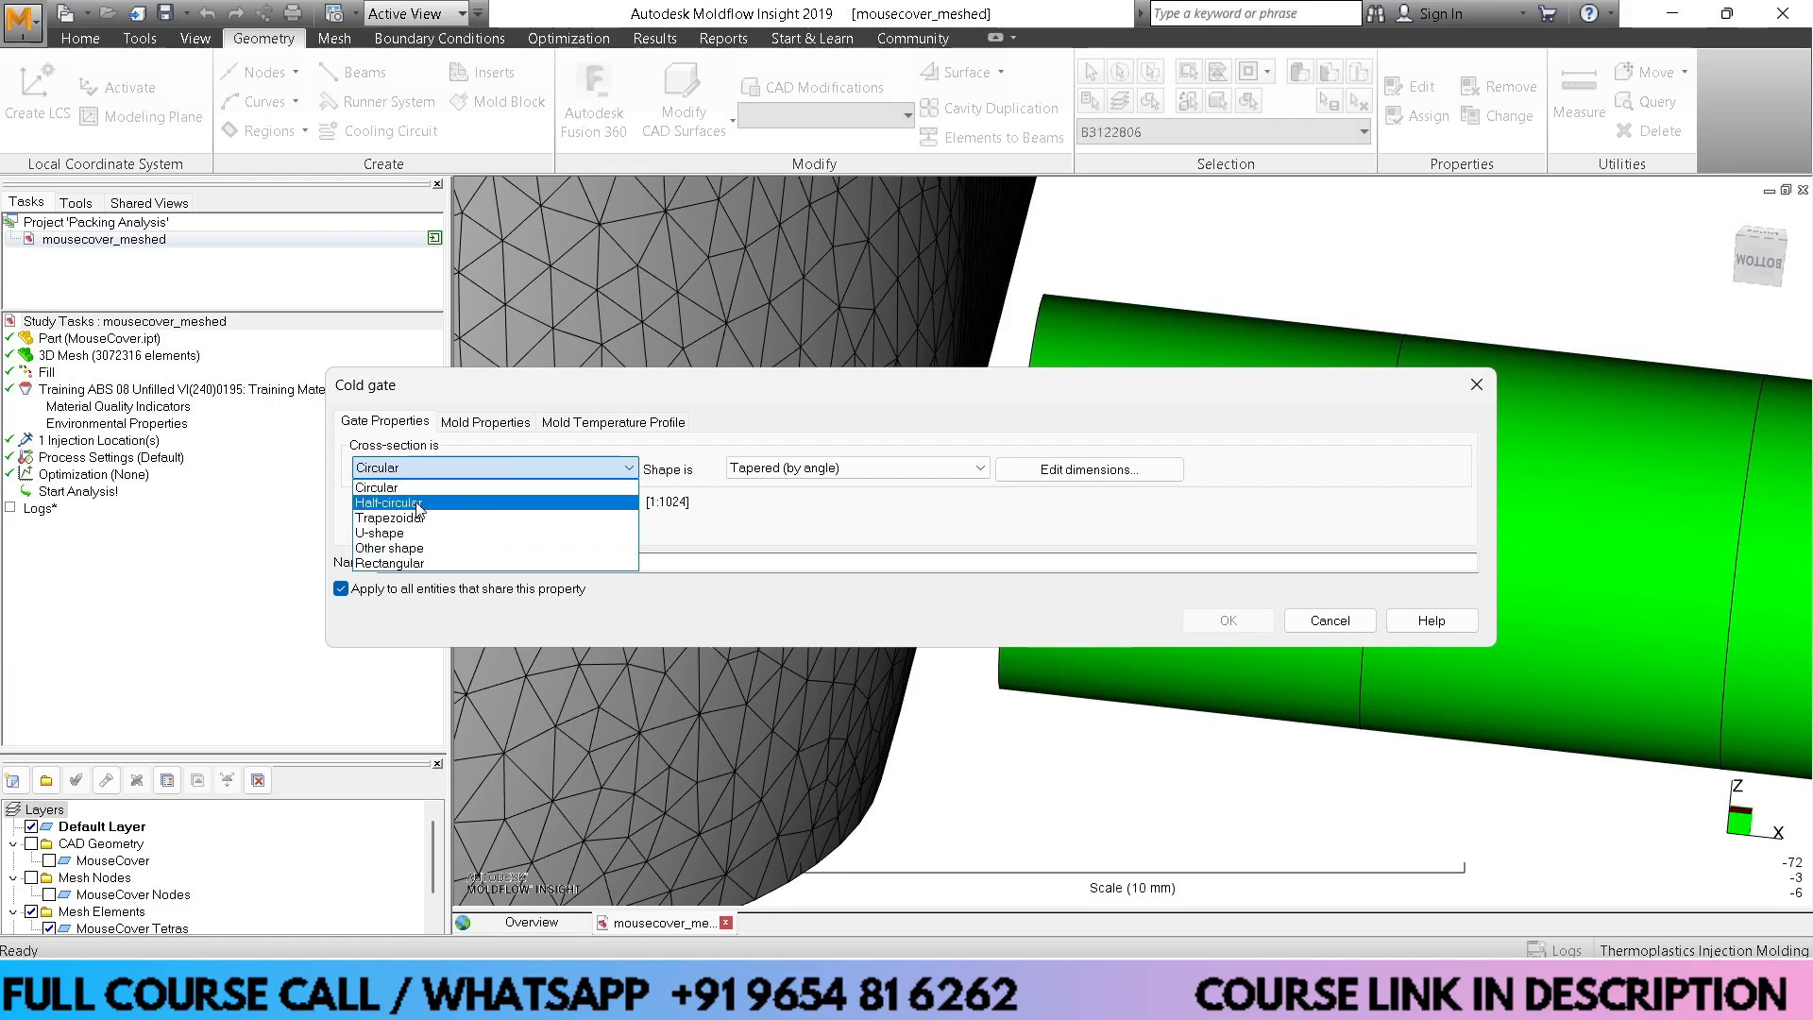
{"action": "left_click", "coordinate": [390, 563]}
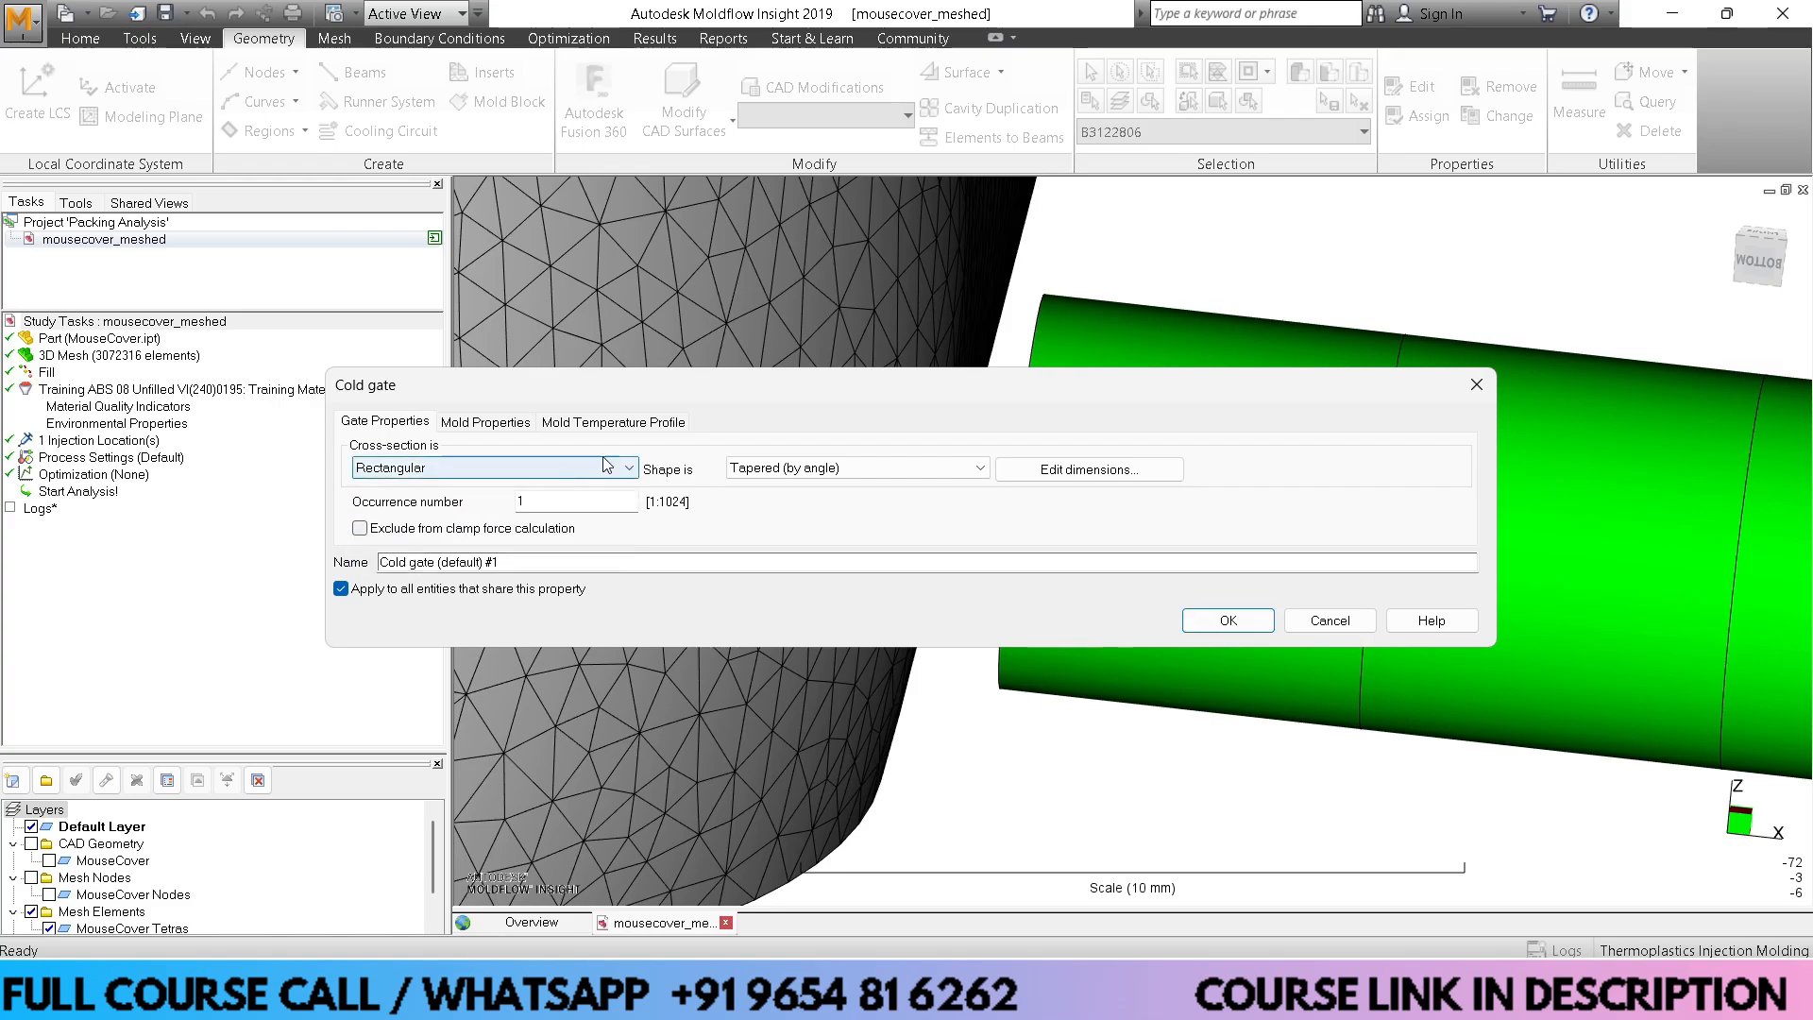
{"action": "left_click", "coordinate": [809, 470]}
{"action": "left_click", "coordinate": [800, 489]}
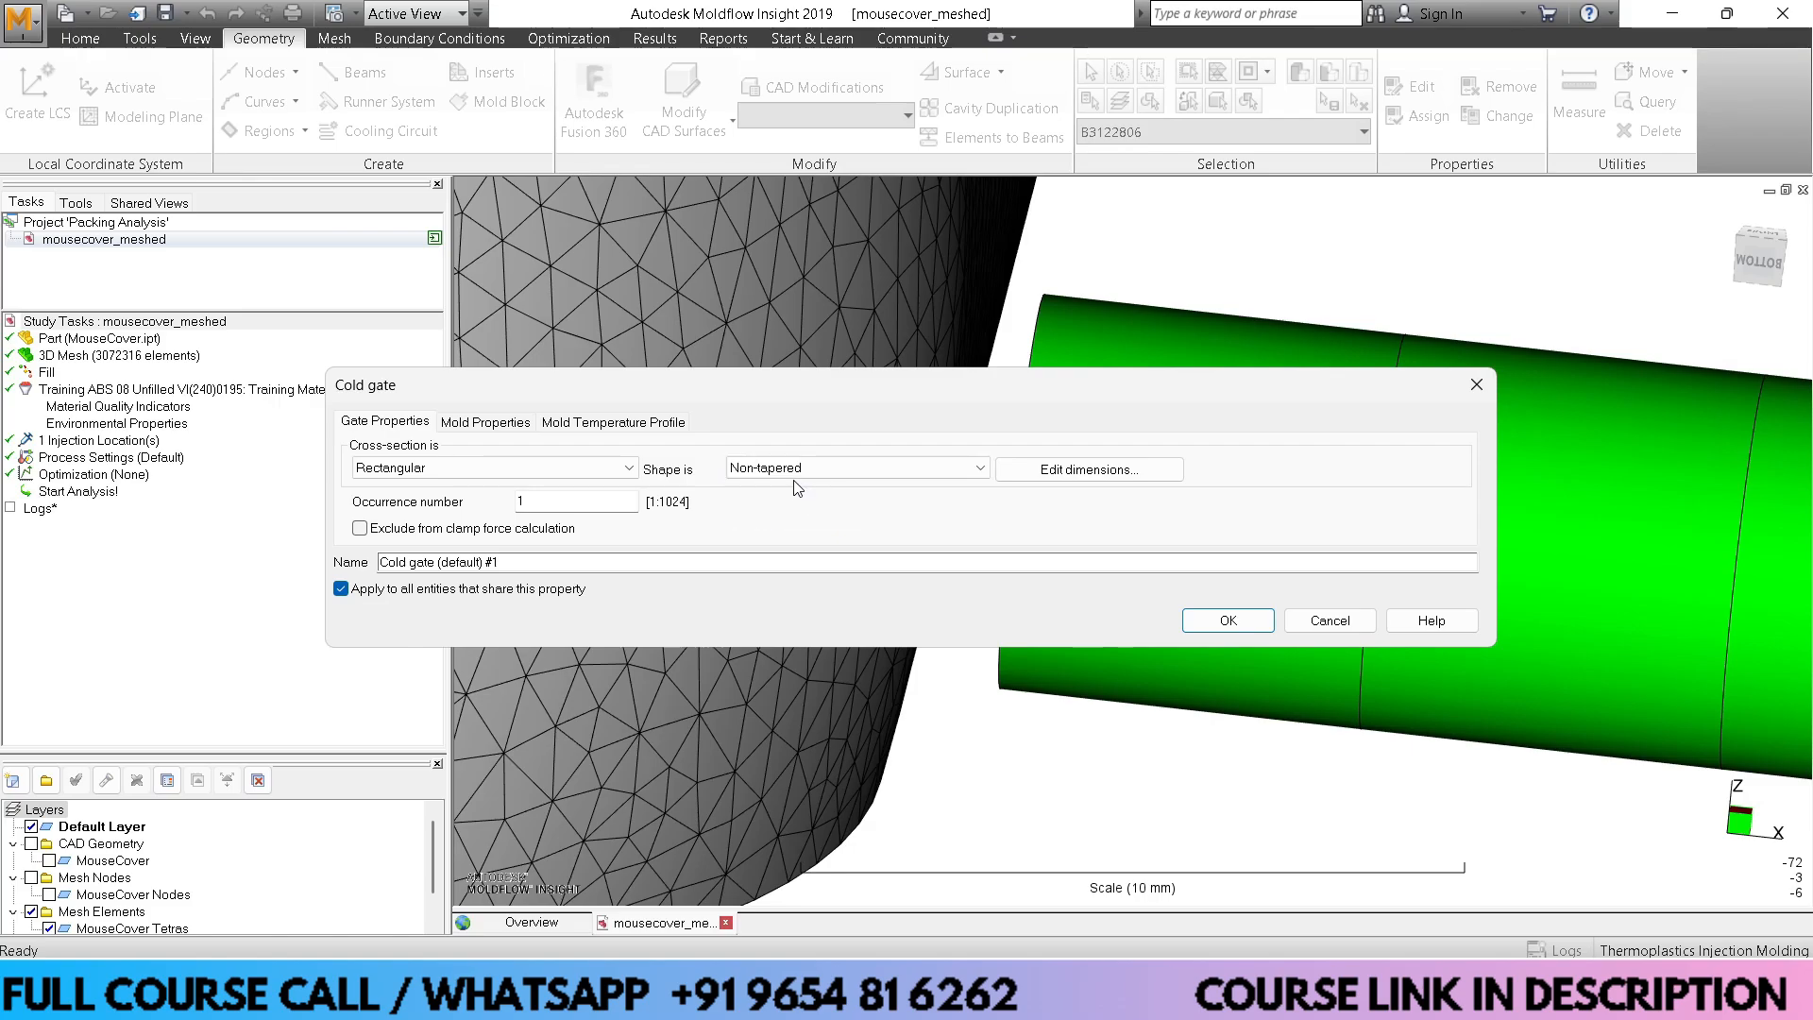
Confirm the rectangular gate's width and height, and apply the gate properties to all entities that share them
{"action": "left_click", "coordinate": [1037, 474]}
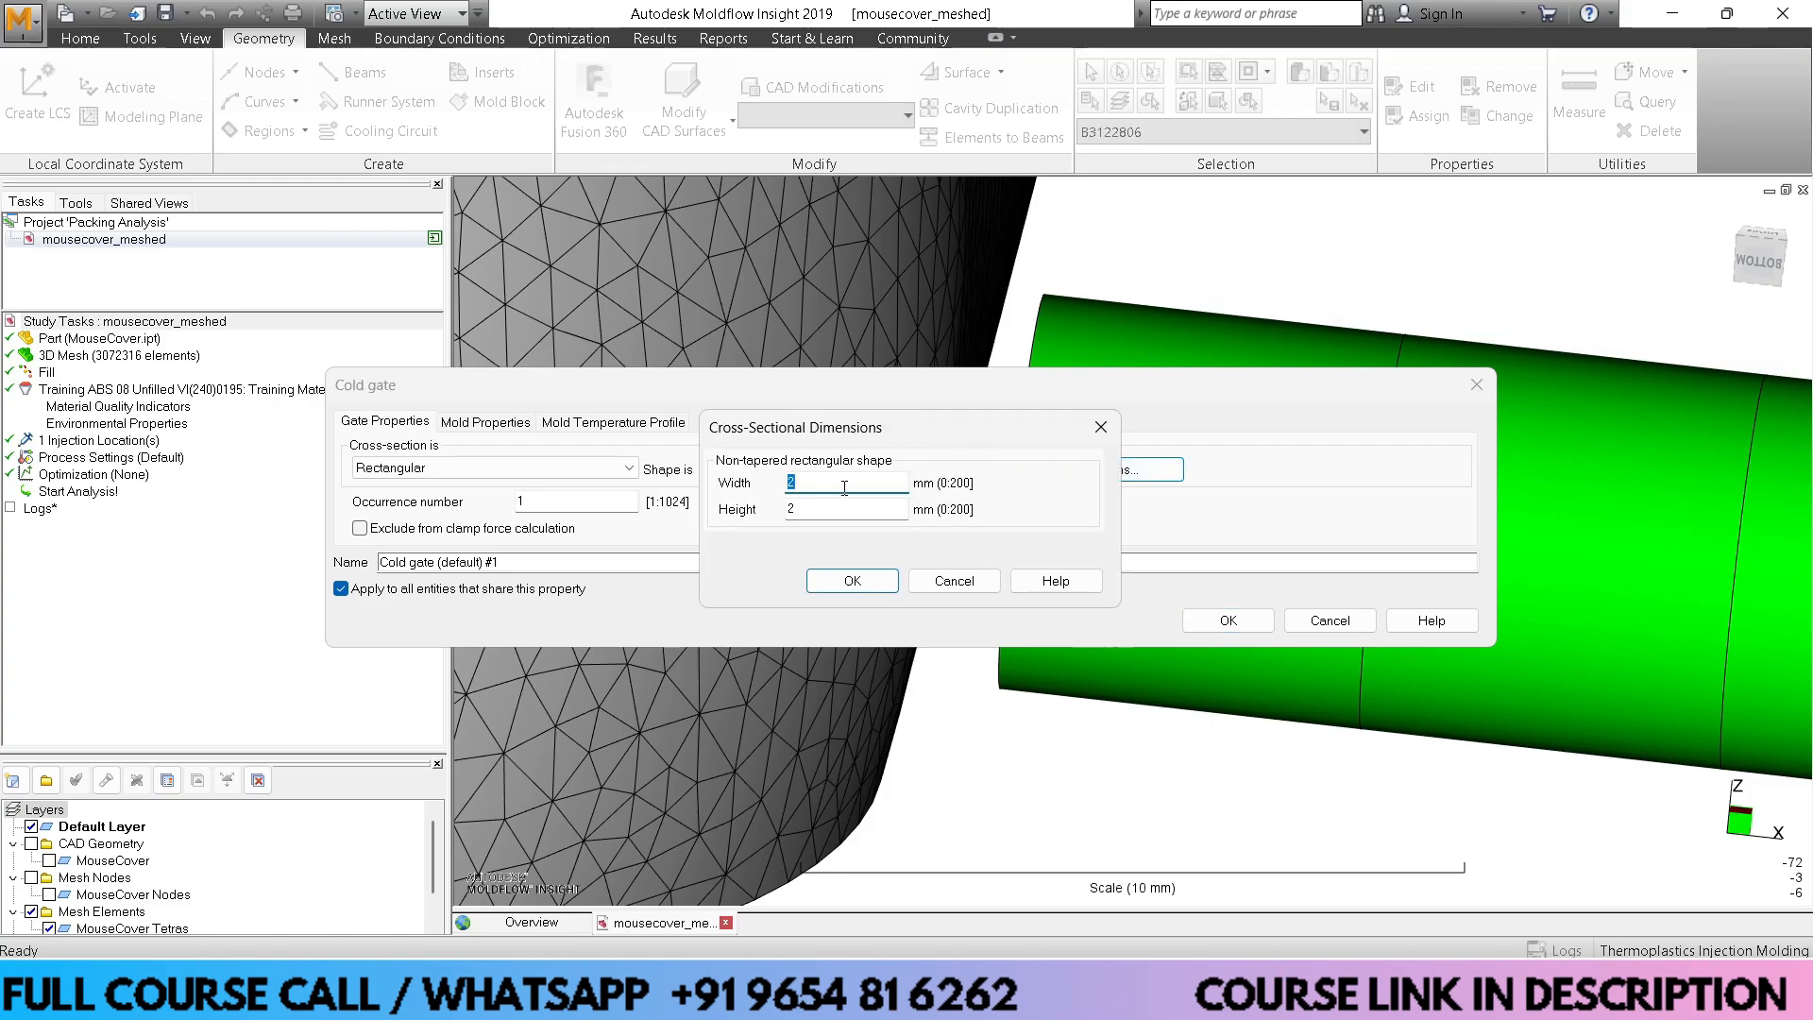
{"action": "key", "text": "Tab"}
{"action": "left_click", "coordinate": [875, 580]}
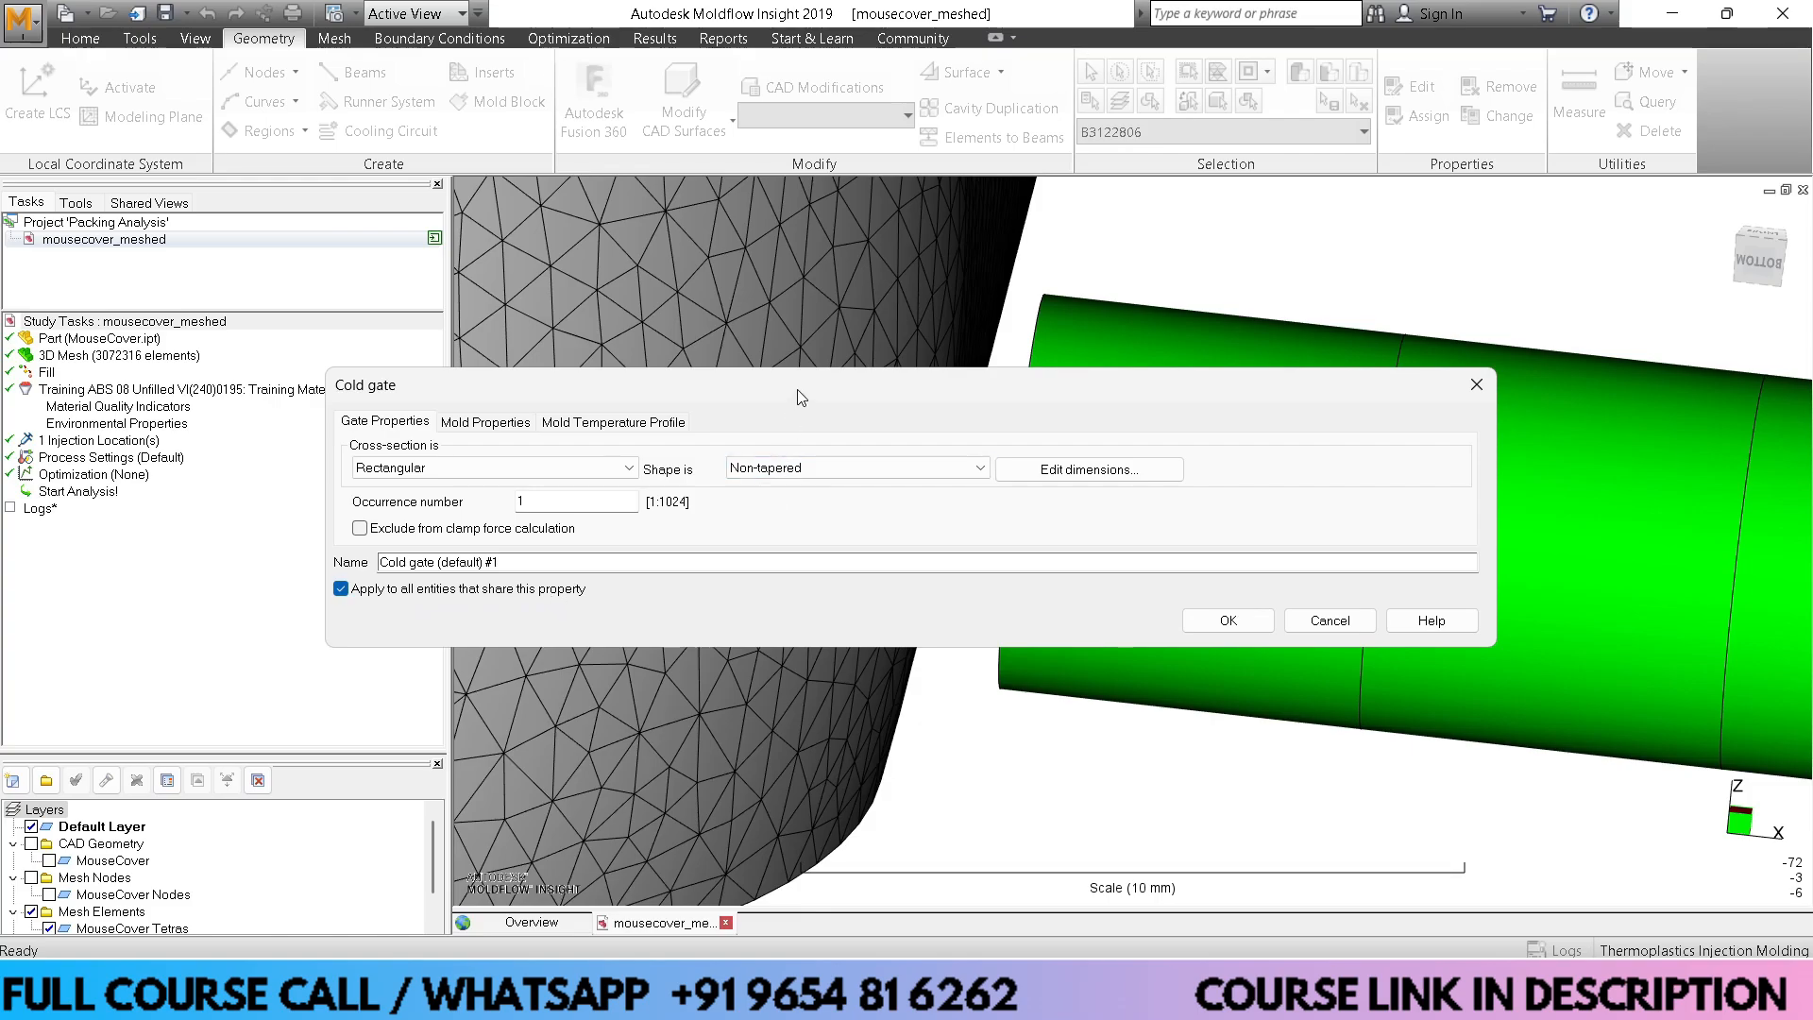
{"action": "left_click_drag", "start_coordinate": [797, 390], "coordinate": [838, 593]}
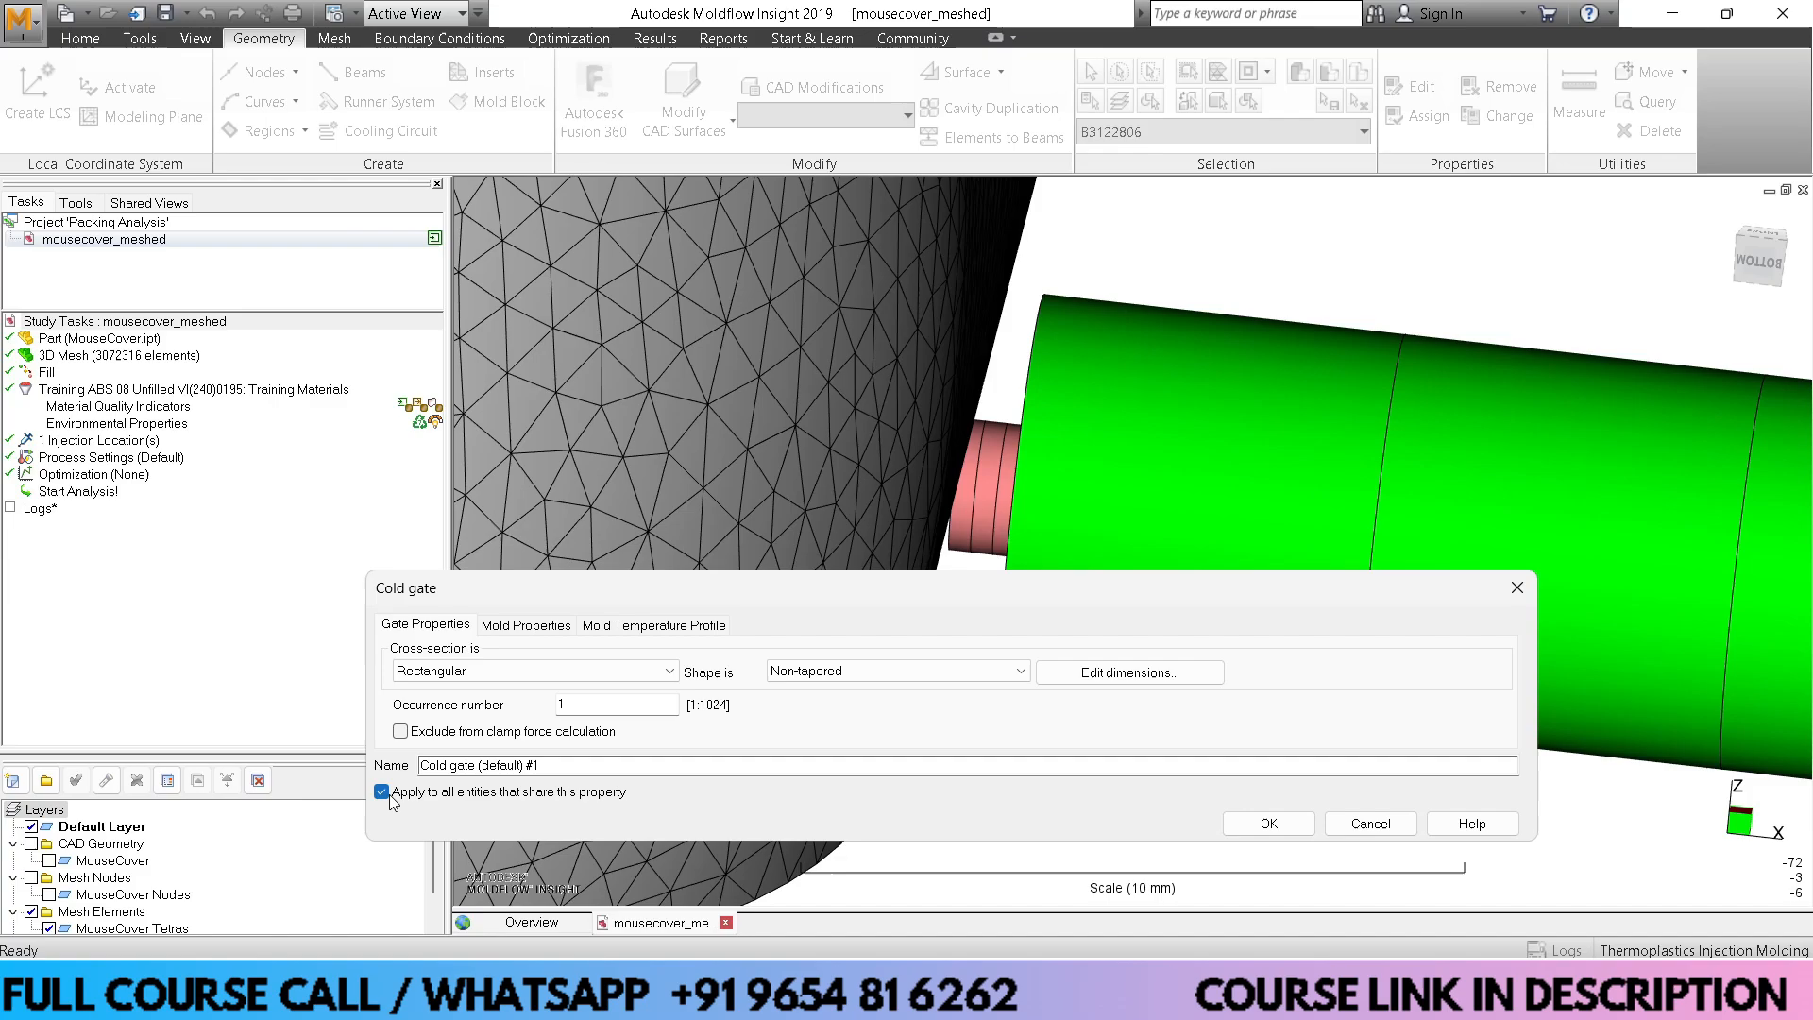
{"action": "left_click", "coordinate": [1280, 821]}
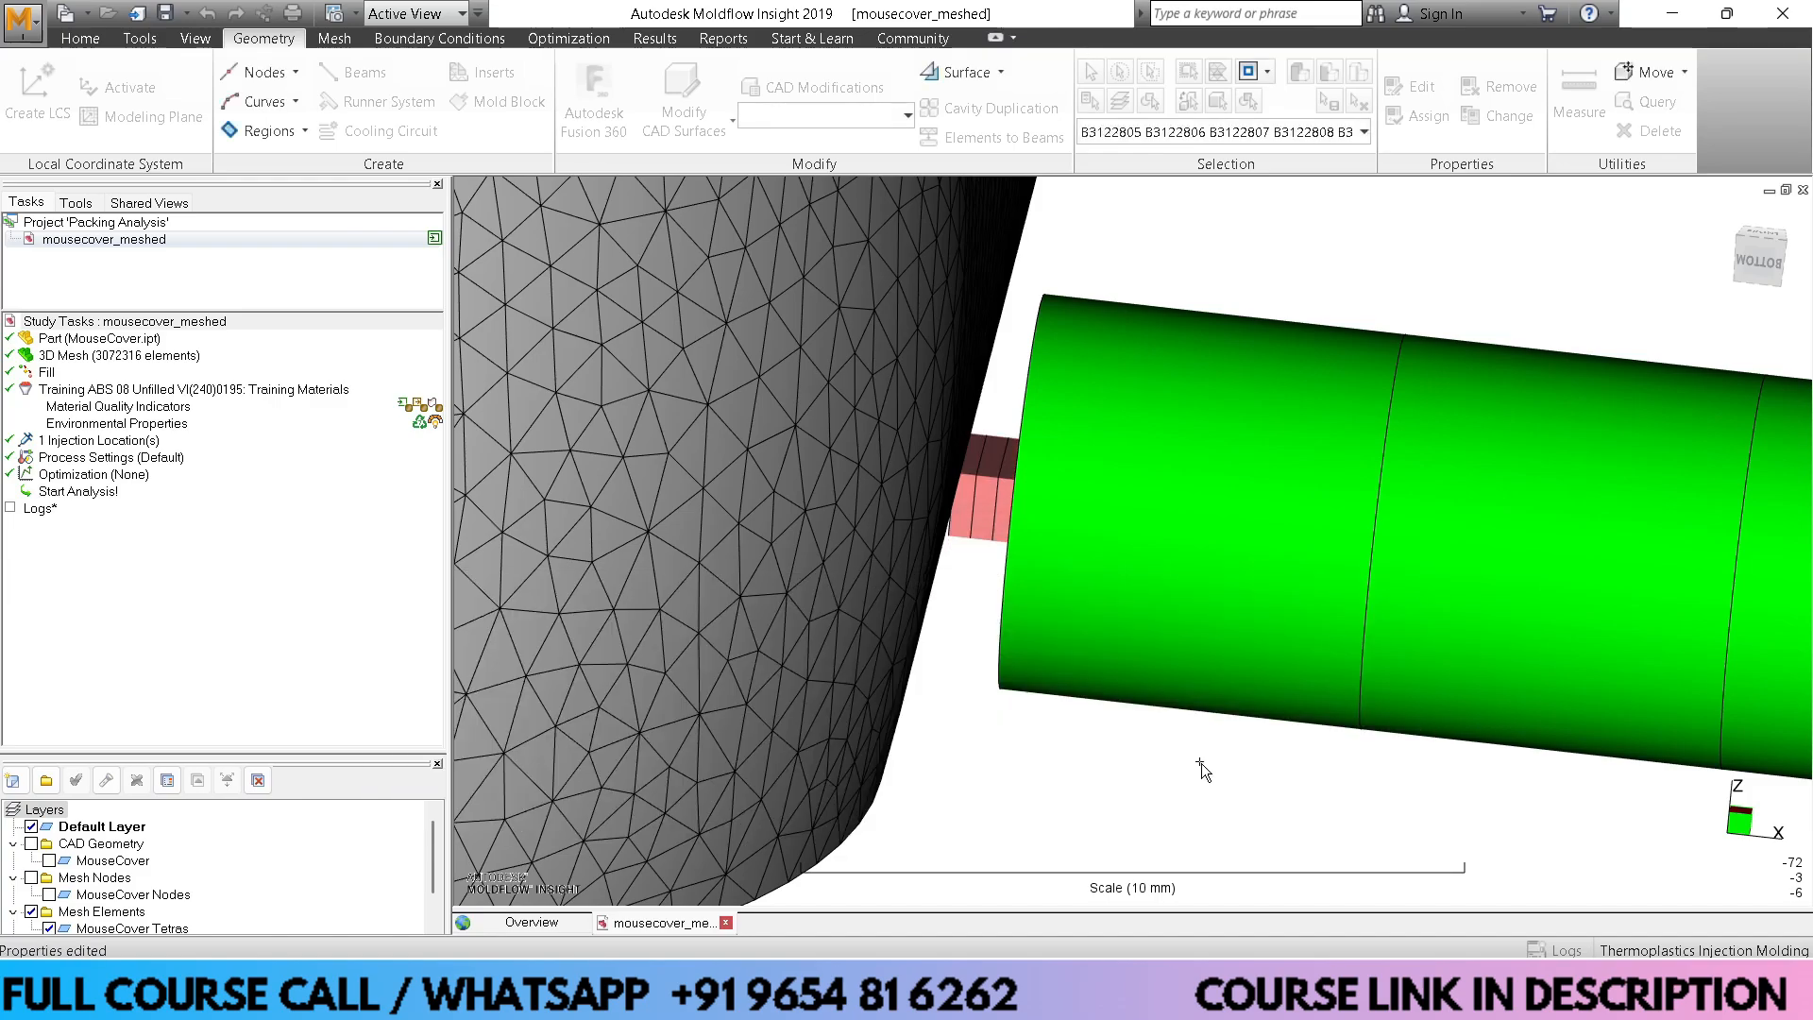
Inspect the rectangular gates at the different cavities and the whole sprue and runner layout in 3D
{"action": "scroll", "coordinate": [997, 523], "scroll_direction": "up", "scroll_amount": 3}
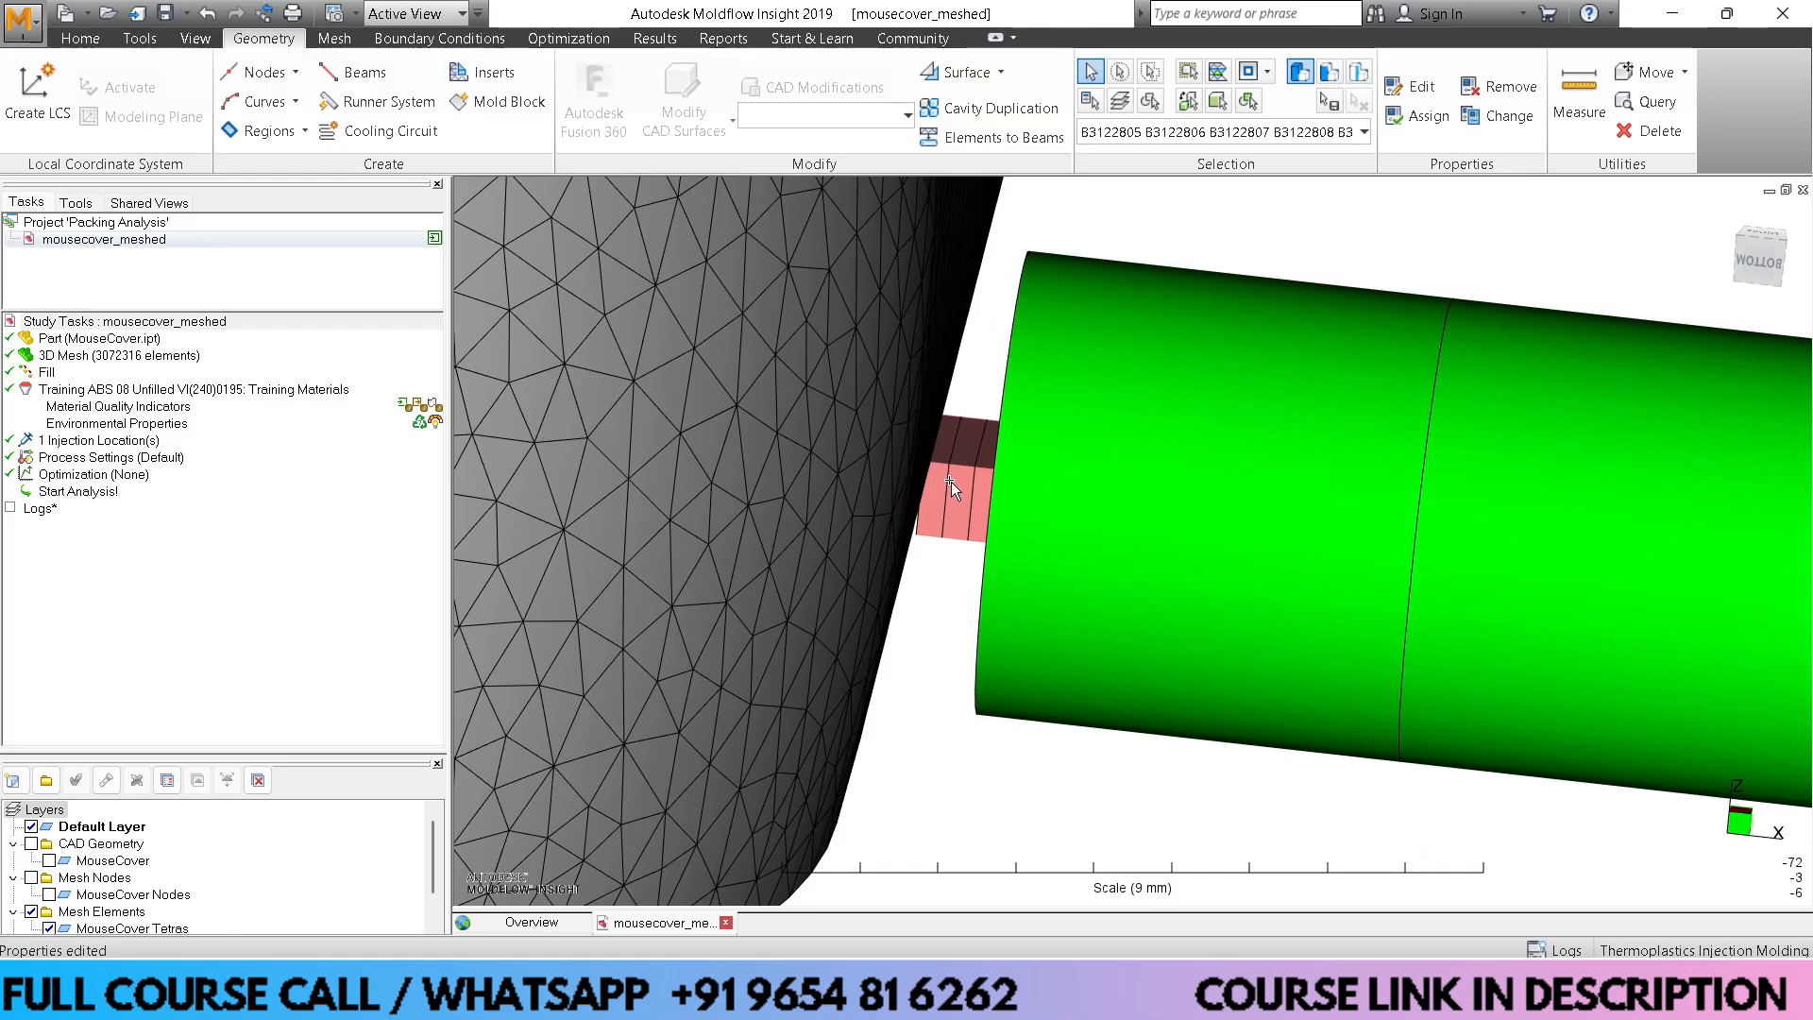
{"action": "scroll", "coordinate": [950, 481], "scroll_direction": "down", "scroll_amount": 5}
{"action": "middle_click_drag", "start_coordinate": [1101, 332], "coordinate": [1011, 491]}
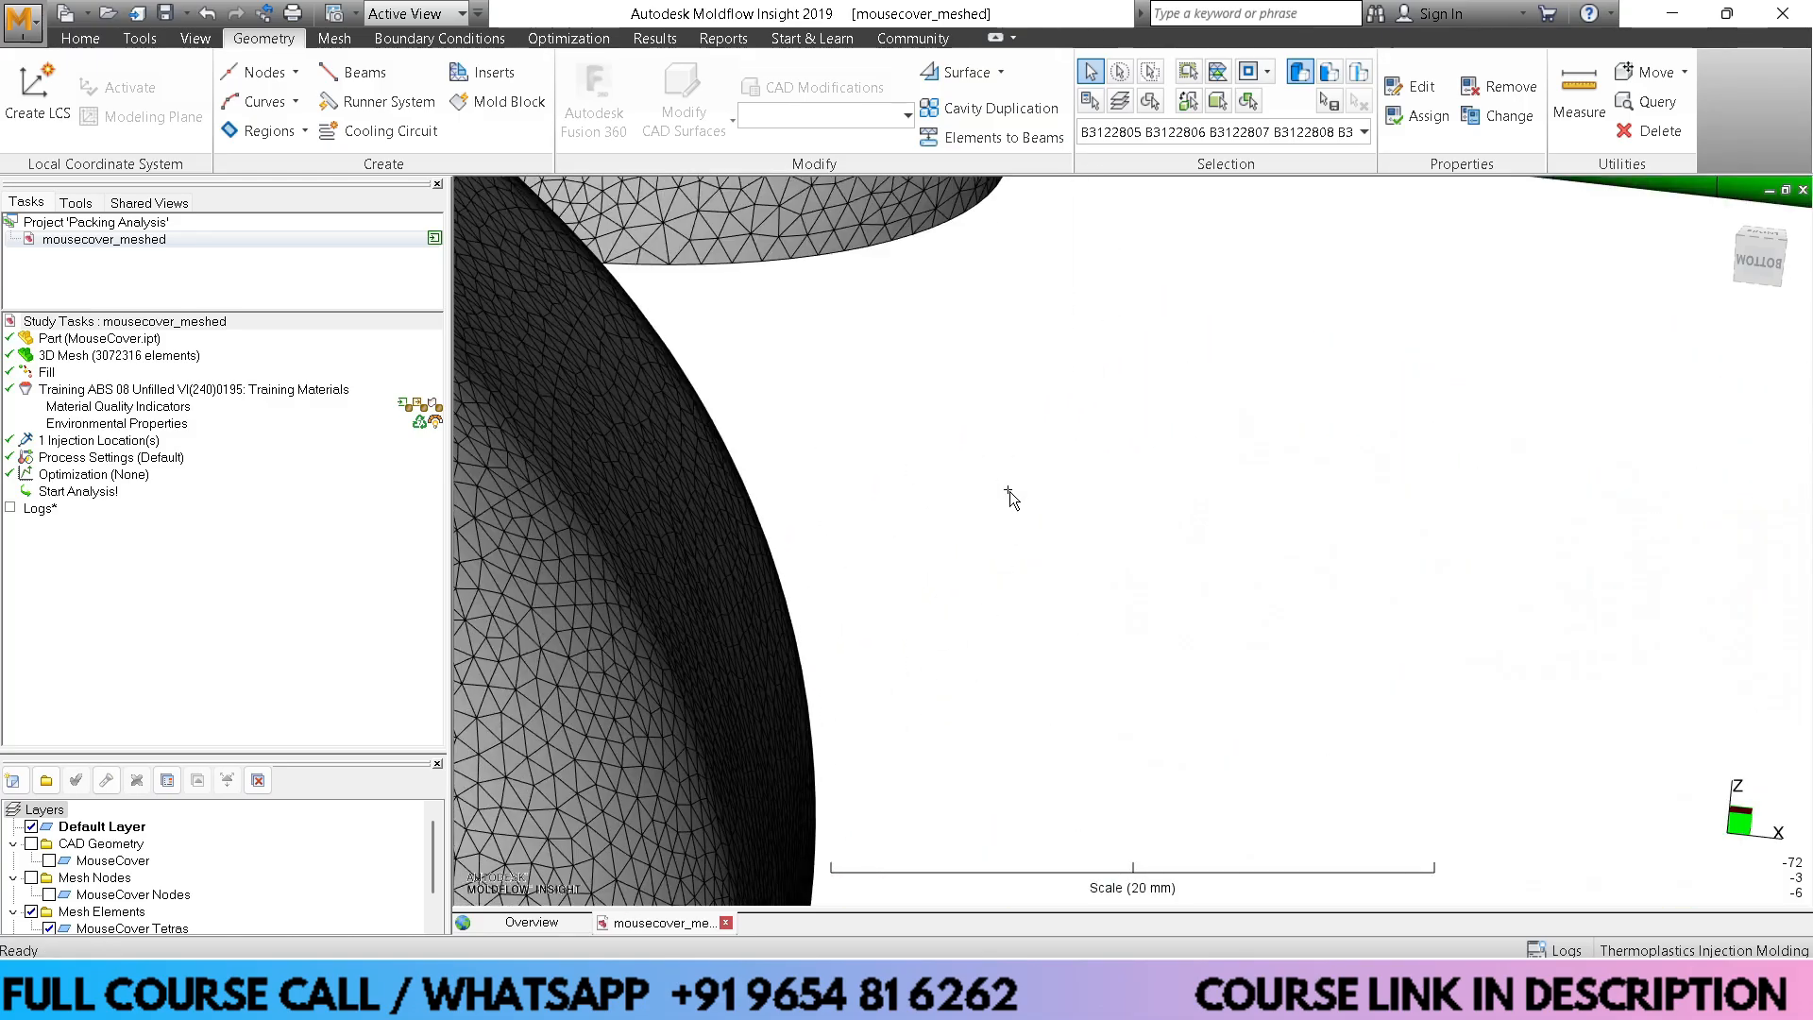
{"action": "scroll", "coordinate": [1010, 491], "scroll_direction": "down", "scroll_amount": 4}
{"action": "middle_click_drag", "start_coordinate": [1039, 415], "coordinate": [949, 578]}
{"action": "scroll", "coordinate": [979, 473], "scroll_direction": "up", "scroll_amount": 4}
{"action": "scroll", "coordinate": [921, 432], "scroll_direction": "down", "scroll_amount": 7}
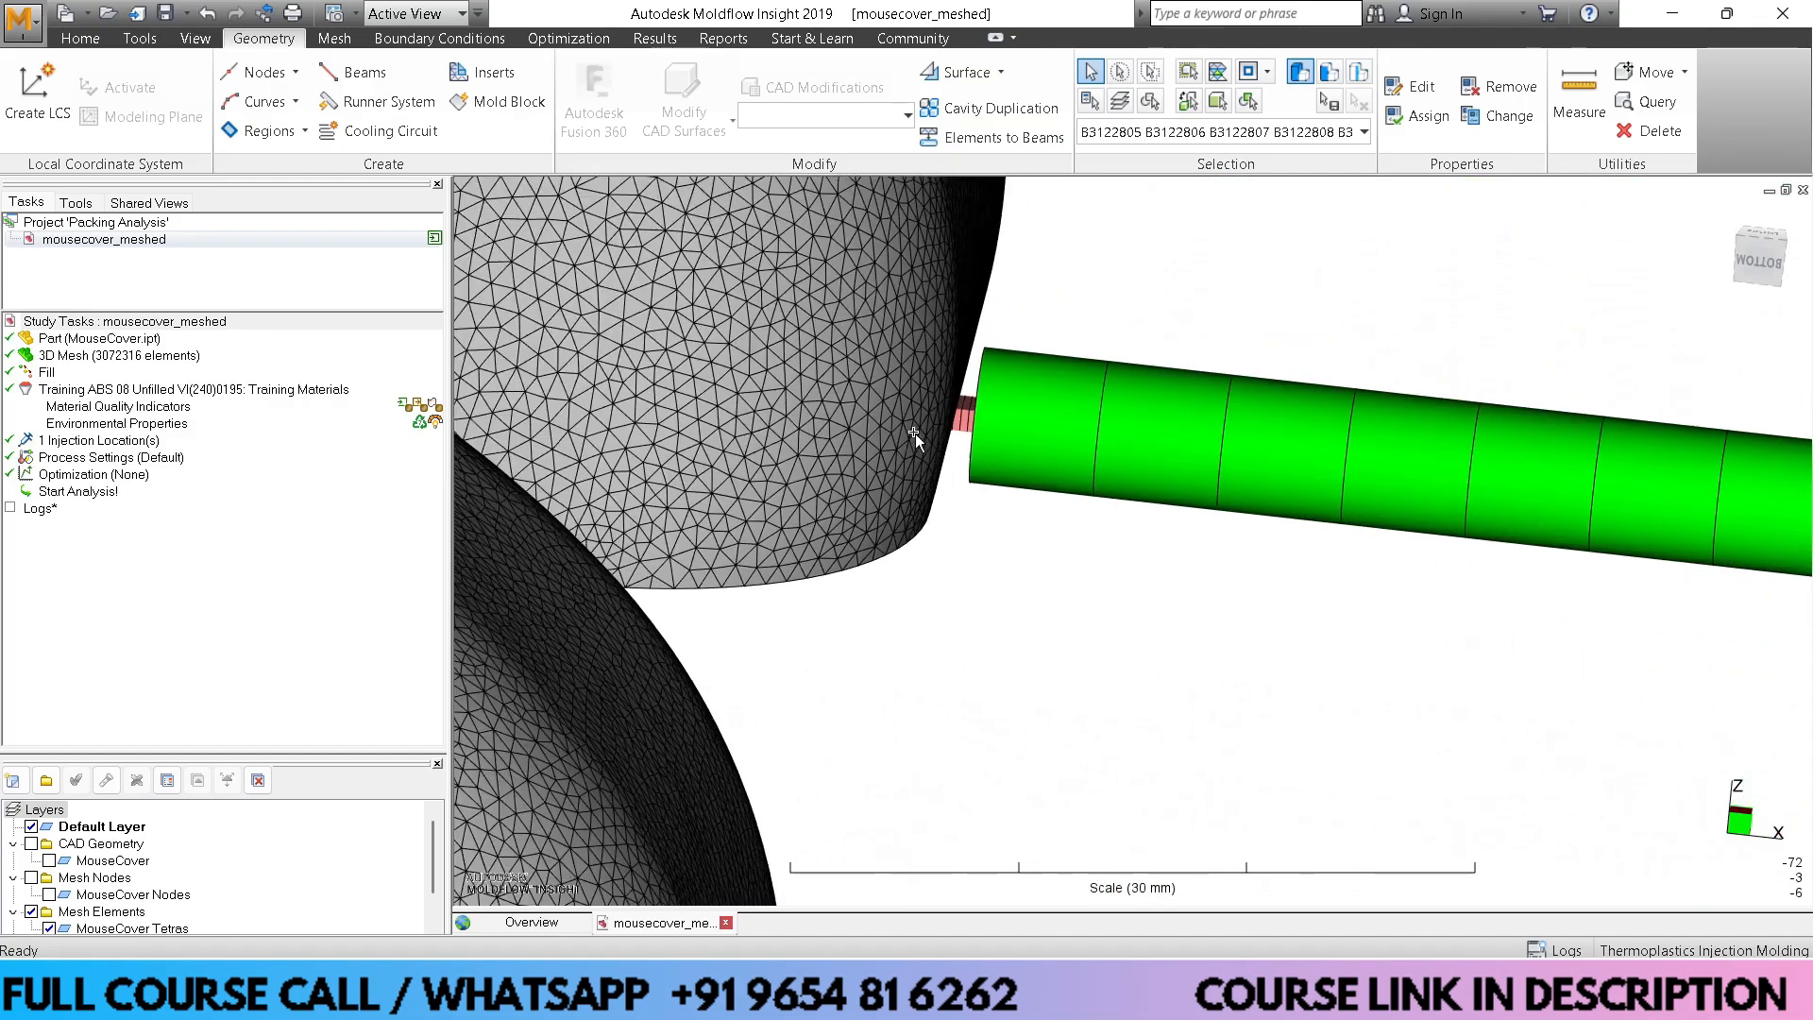
{"action": "middle_click_drag", "start_coordinate": [1299, 552], "coordinate": [831, 457]}
{"action": "middle_click_drag", "start_coordinate": [1209, 572], "coordinate": [1023, 537]}
{"action": "scroll", "coordinate": [1303, 599], "scroll_direction": "up", "scroll_amount": 2}
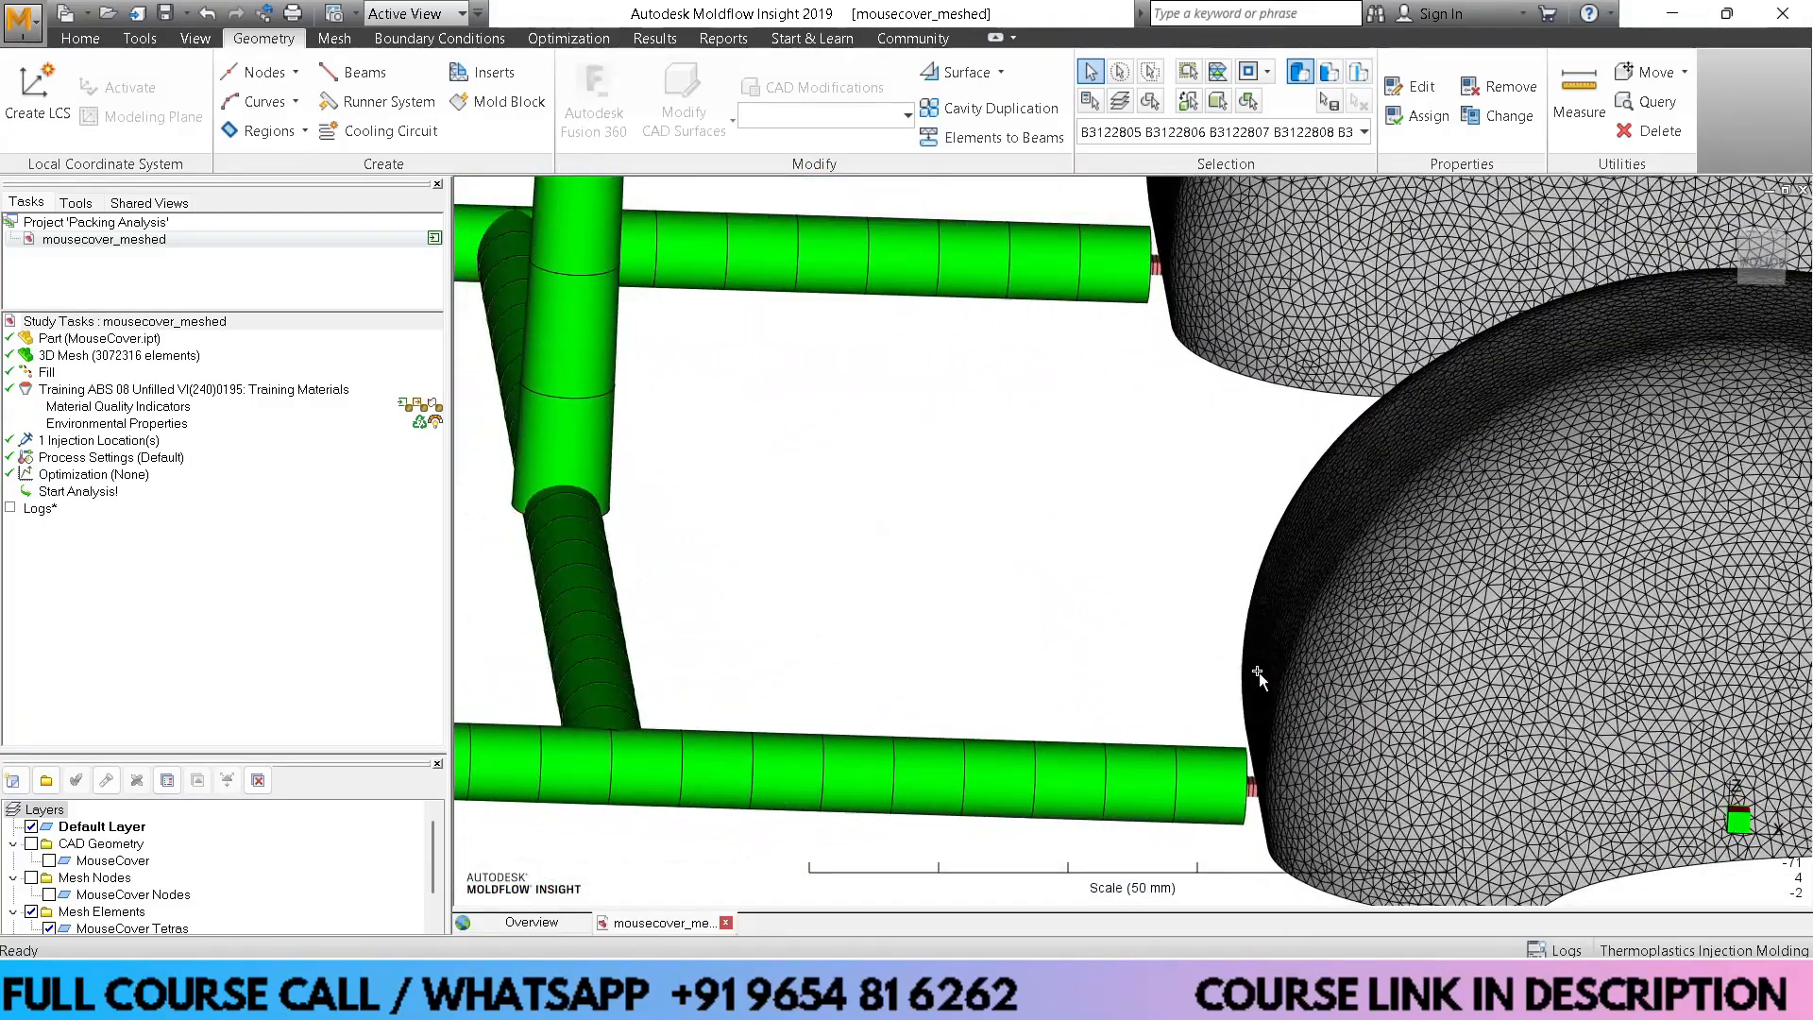
{"action": "scroll", "coordinate": [1222, 696], "scroll_direction": "up", "scroll_amount": 3}
{"action": "scroll", "coordinate": [1162, 671], "scroll_direction": "down", "scroll_amount": 6}
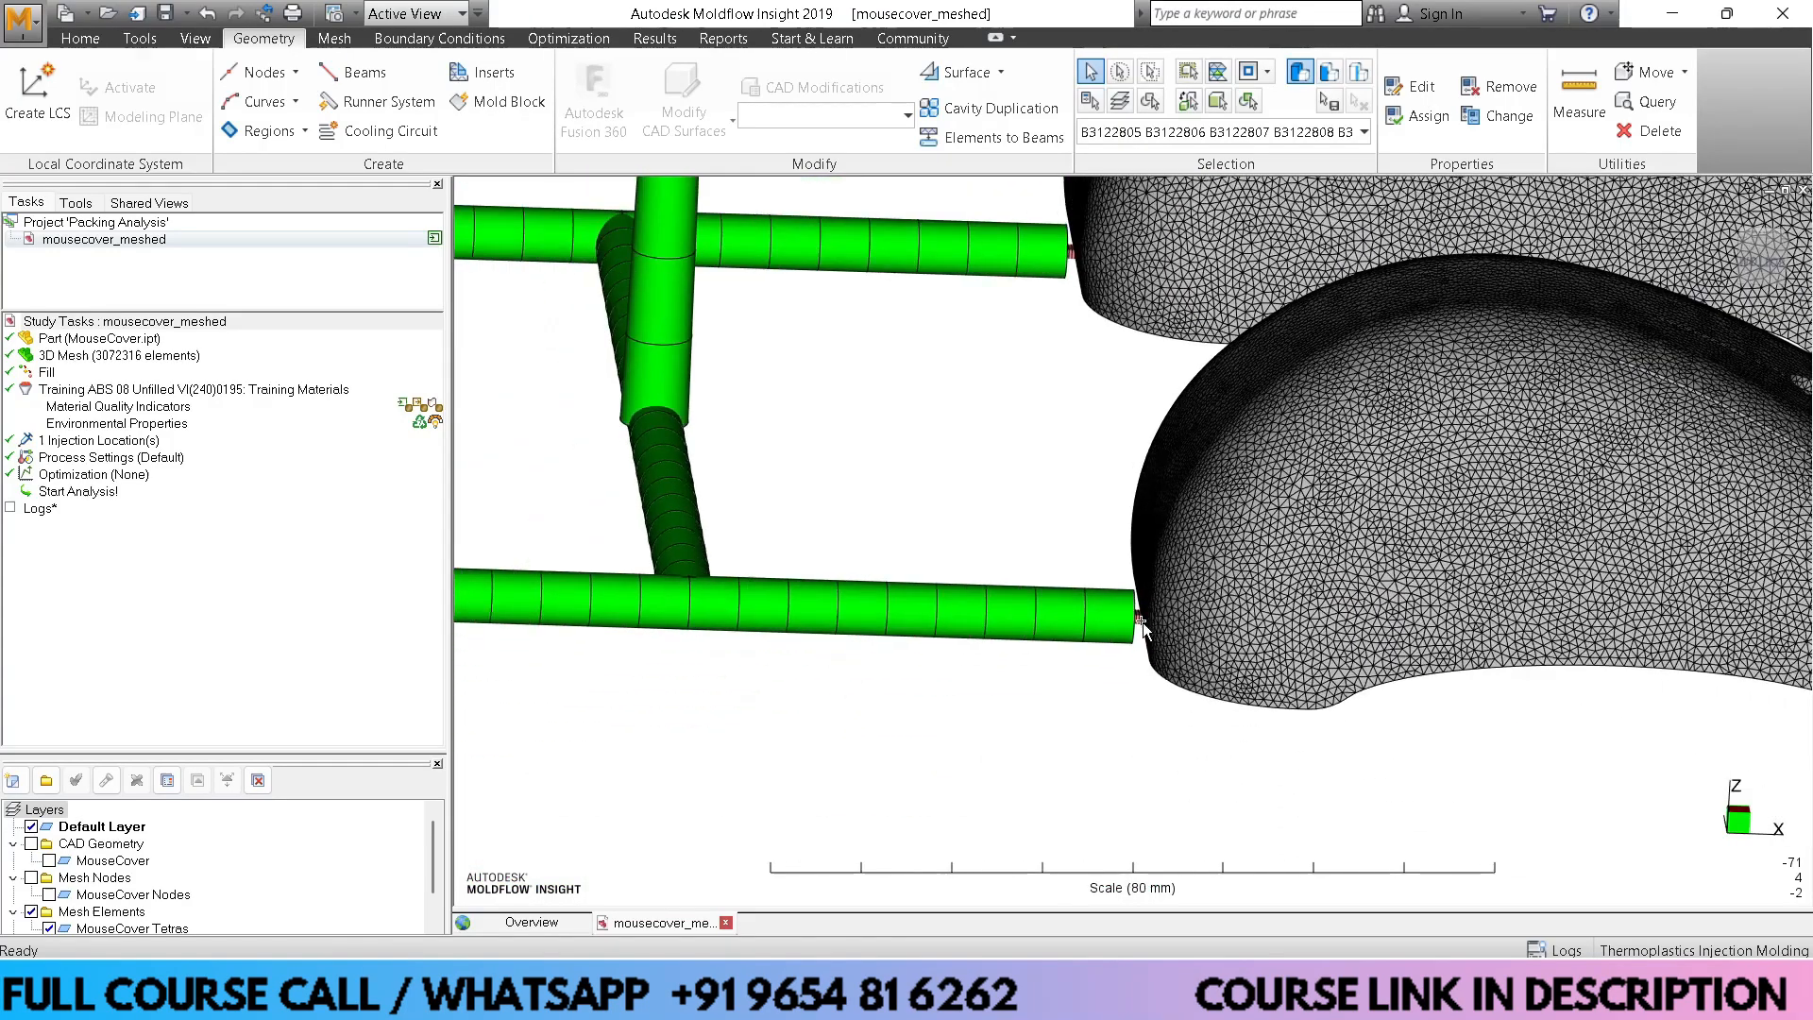
{"action": "middle_click_drag", "start_coordinate": [983, 542], "coordinate": [1081, 621]}
{"action": "middle_click_drag", "start_coordinate": [1080, 622], "coordinate": [1063, 626]}
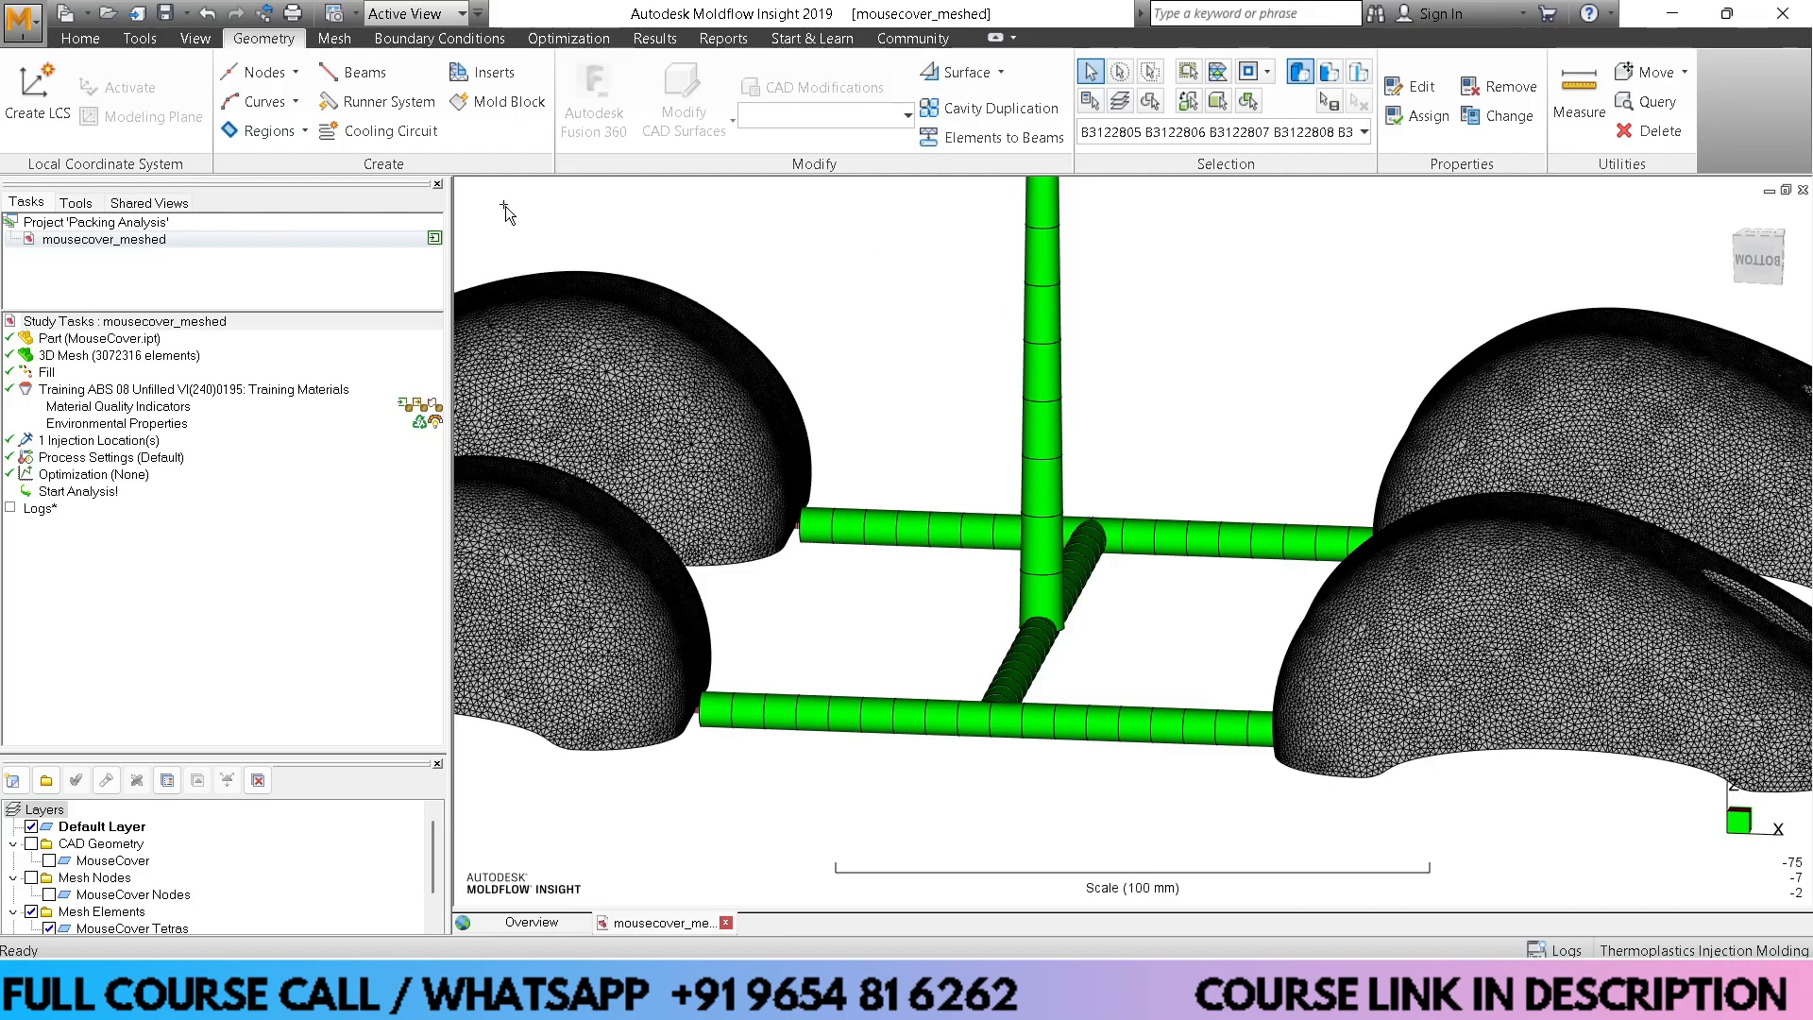
Set the analysis sequence of the mouse cover study to Fill + Pack
{"action": "left_click", "coordinate": [87, 39]}
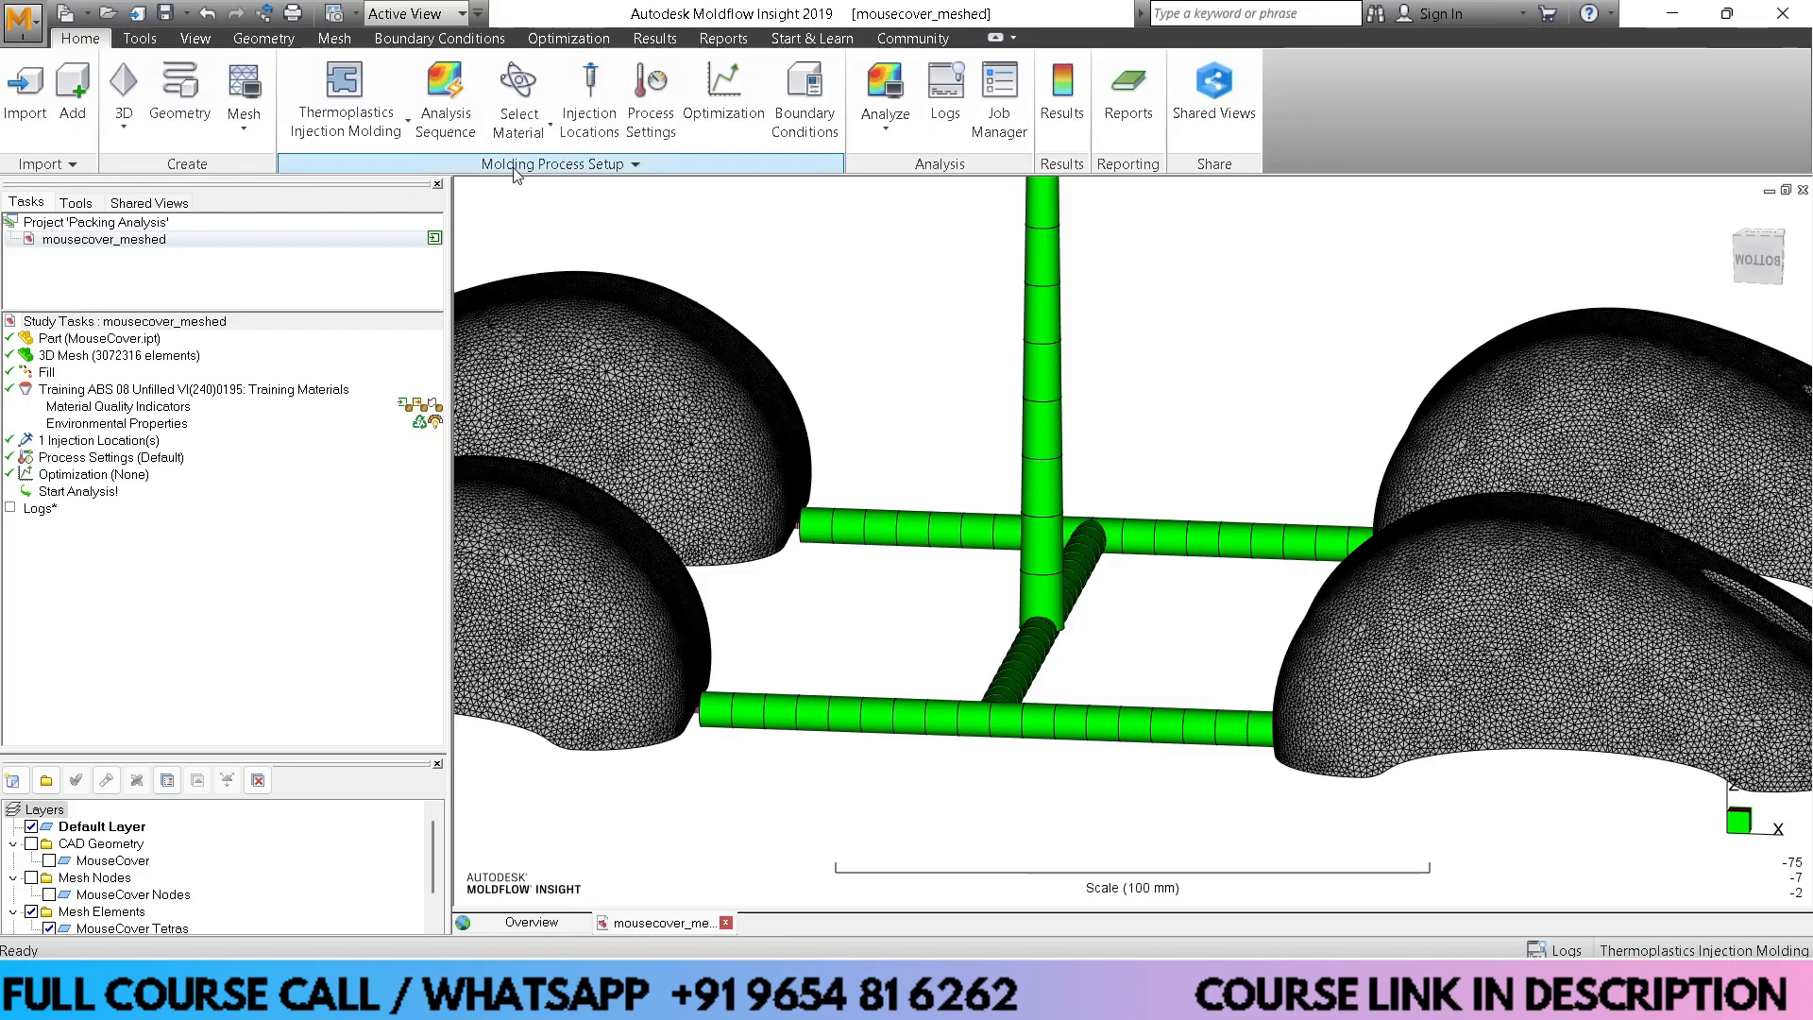
{"action": "left_click", "coordinate": [444, 94]}
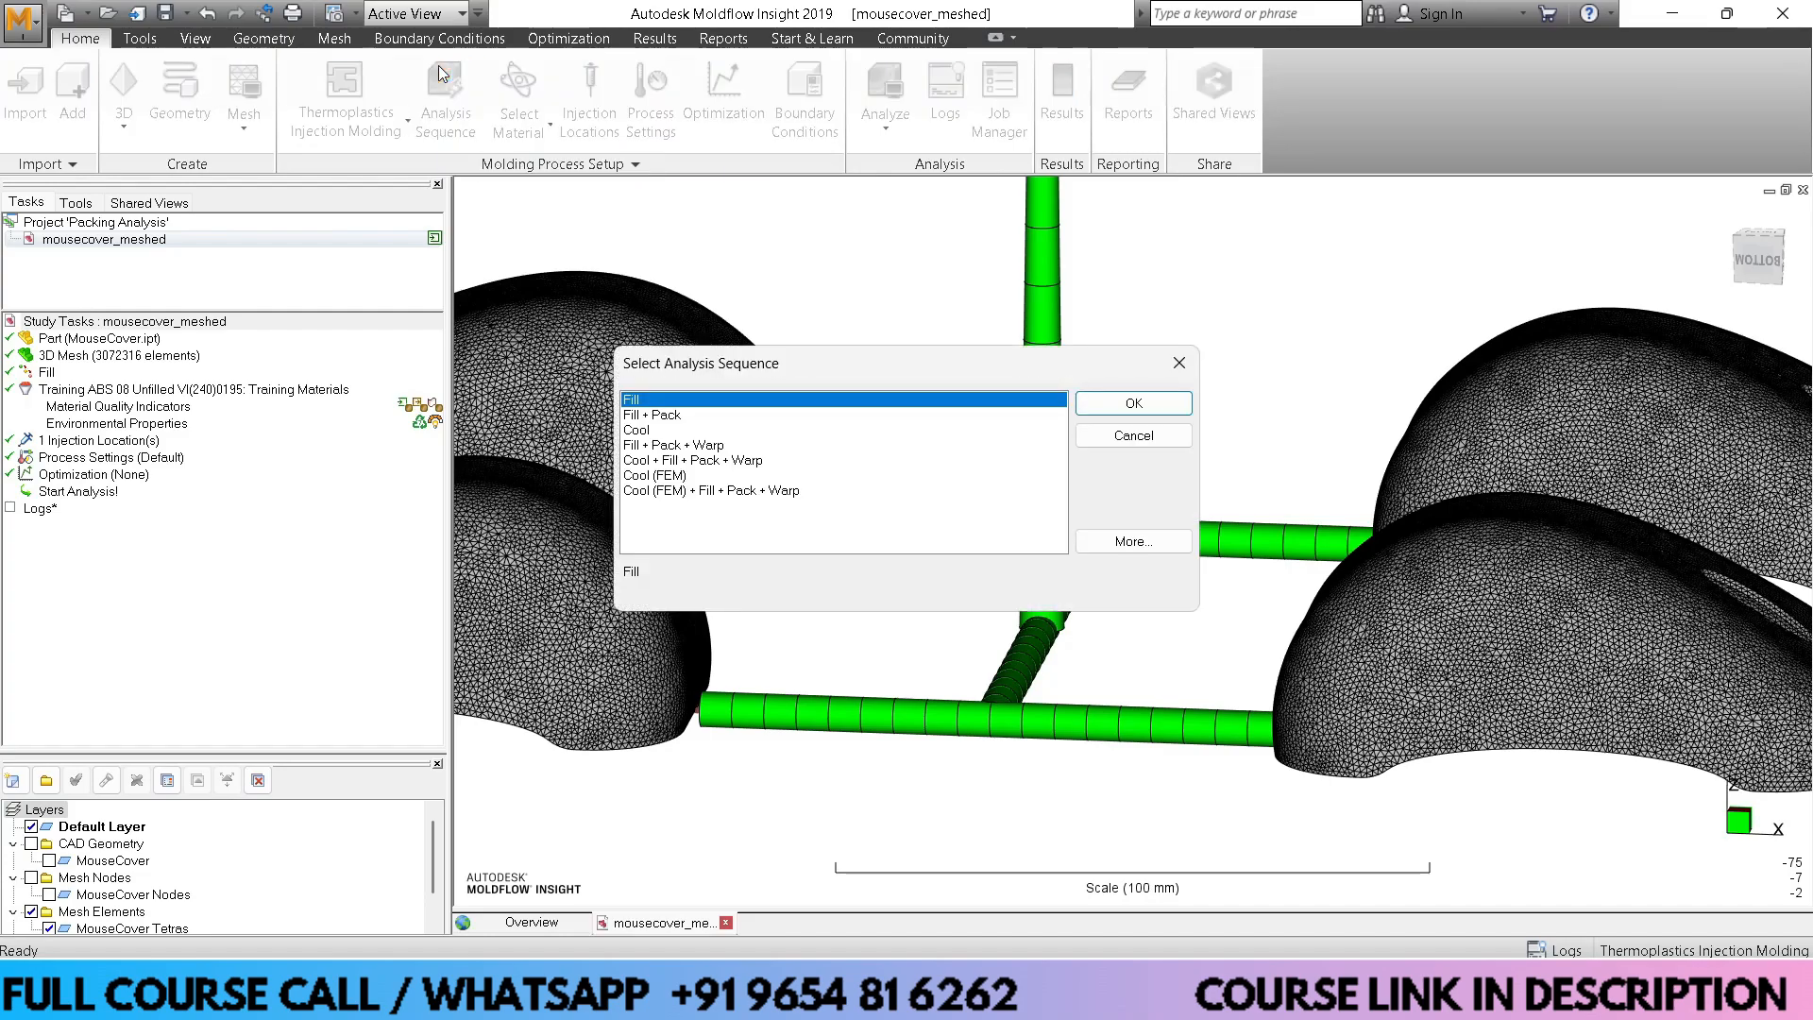
{"action": "left_click", "coordinate": [677, 416]}
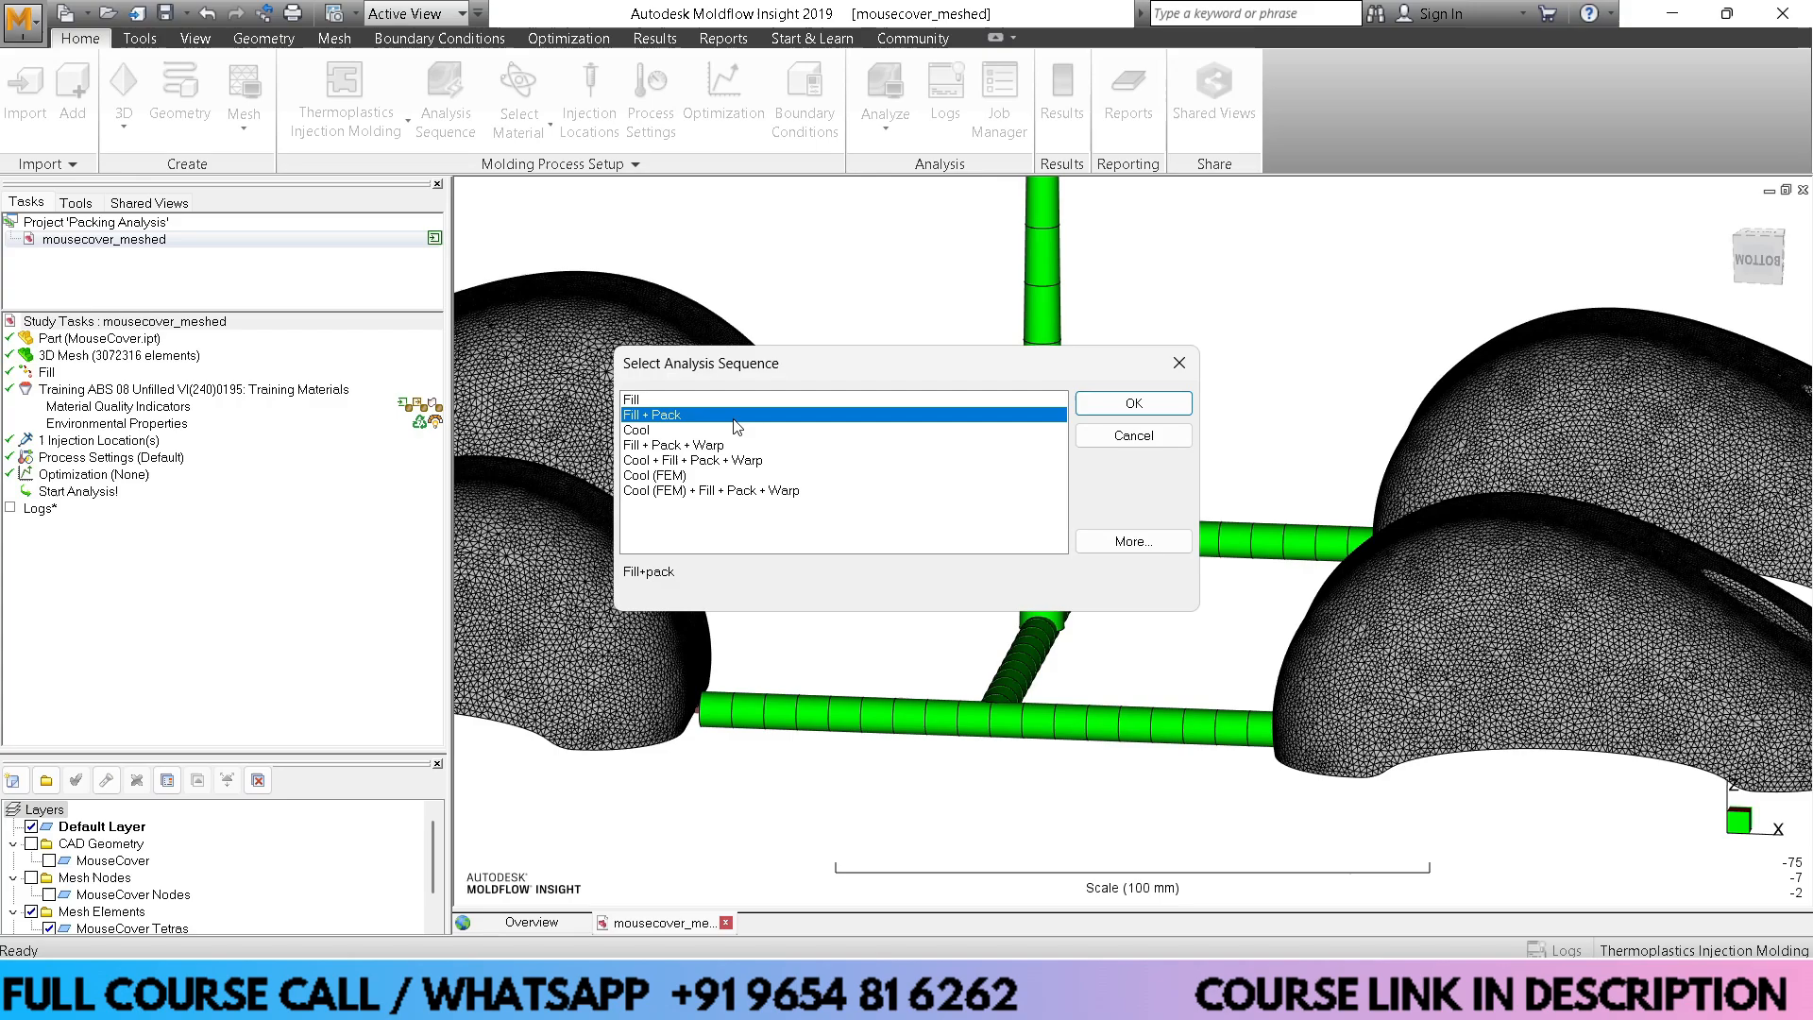
{"action": "left_click", "coordinate": [1122, 405]}
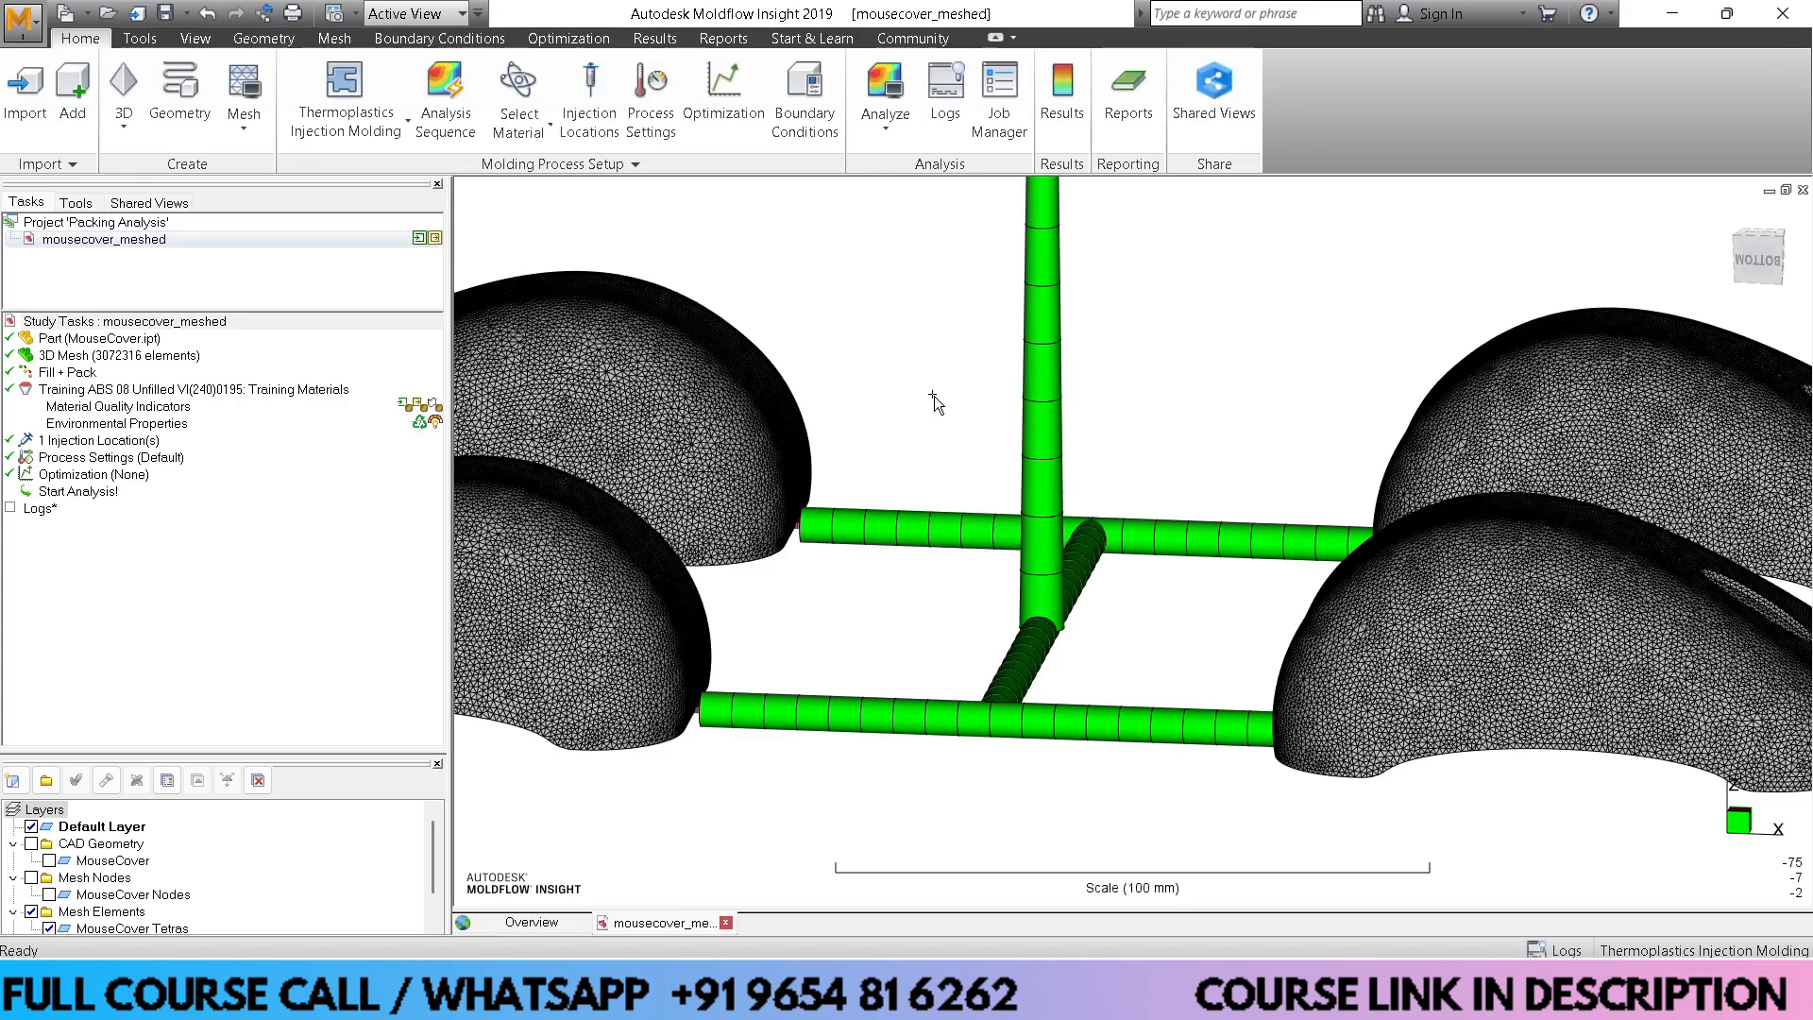
Assign the specific material Generic ABS from the manufacturer Generic Shrinkage Characterised Material to the study
{"action": "left_click", "coordinate": [502, 86]}
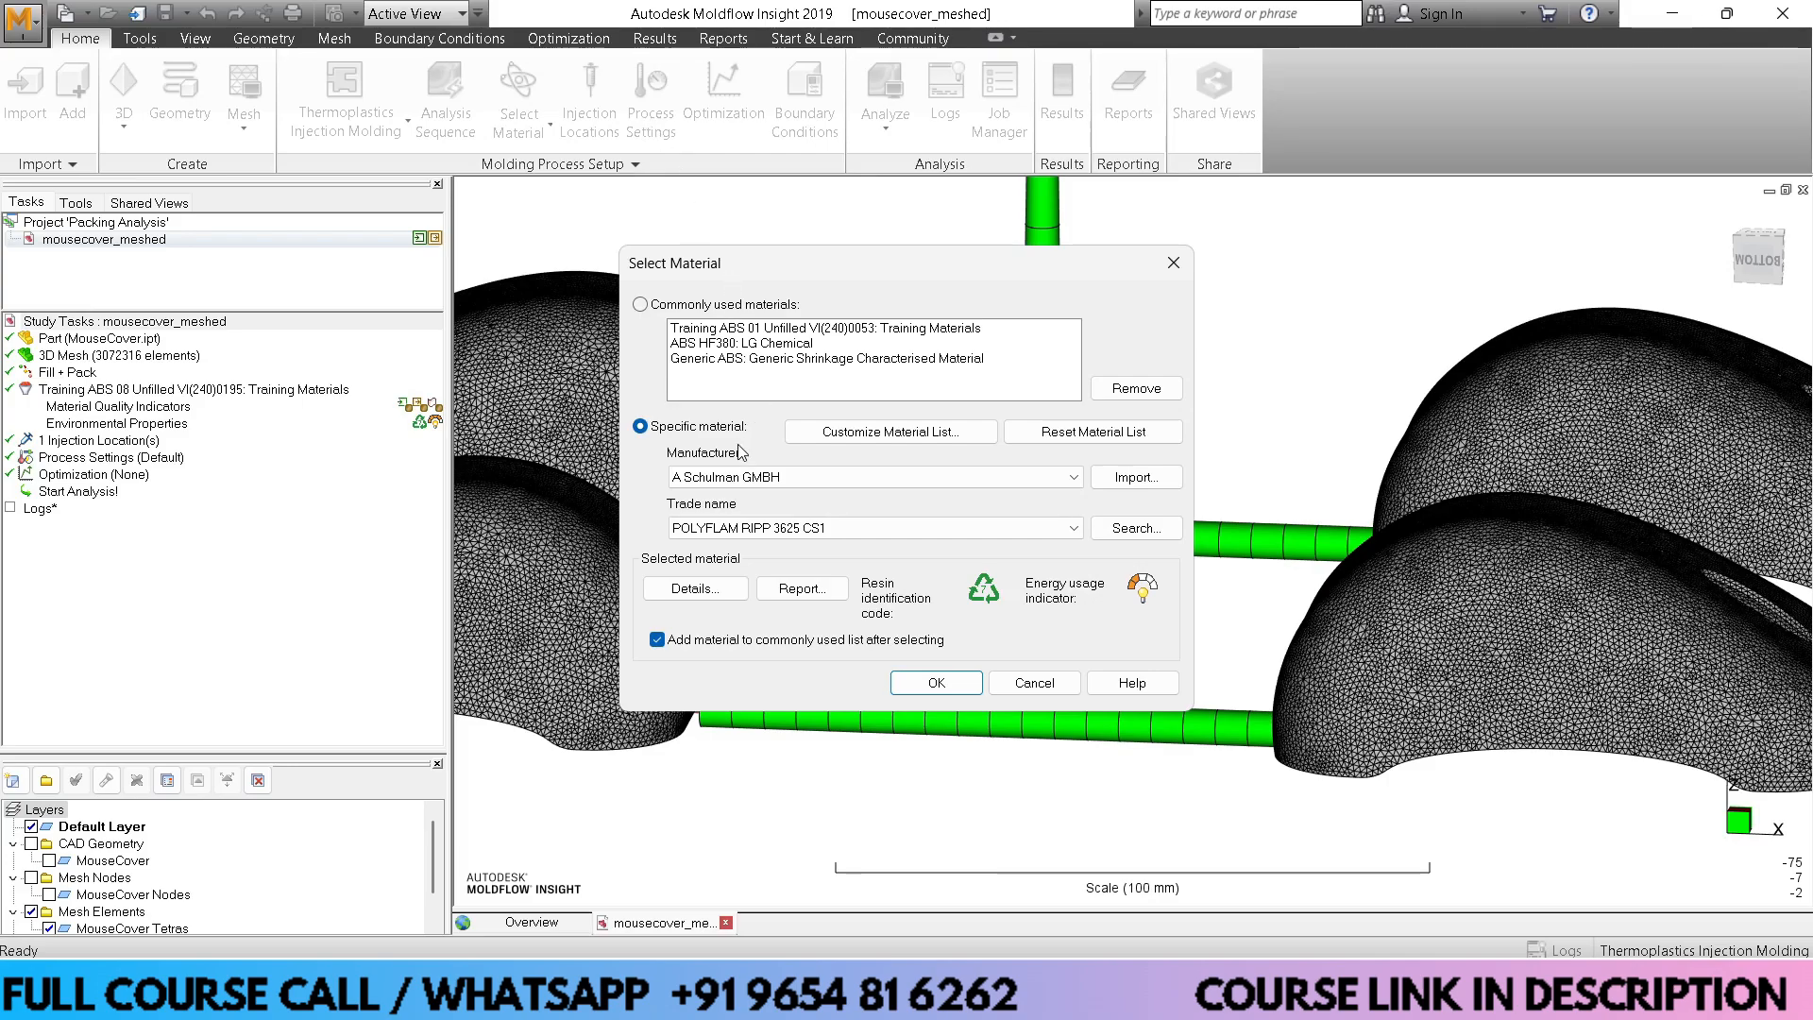
{"action": "left_click", "coordinate": [780, 480]}
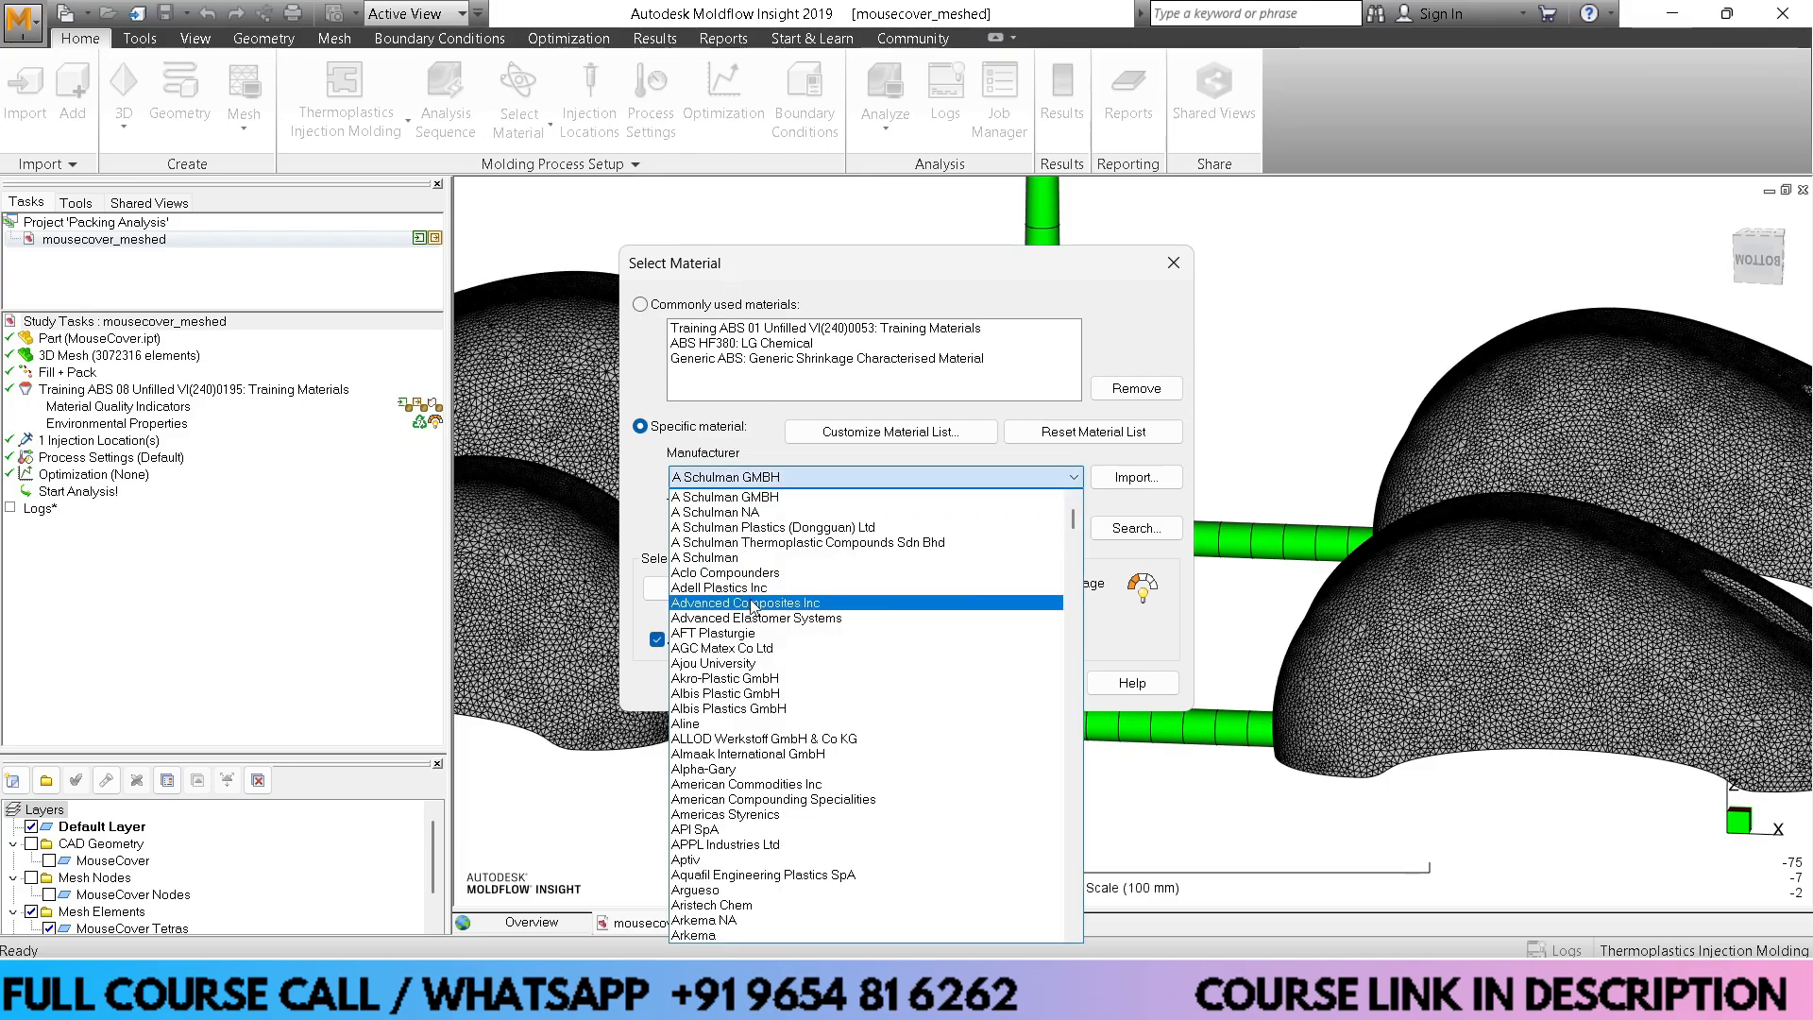
{"action": "key", "text": "e"}
{"action": "key", "text": "g"}
{"action": "key", "text": "g"}
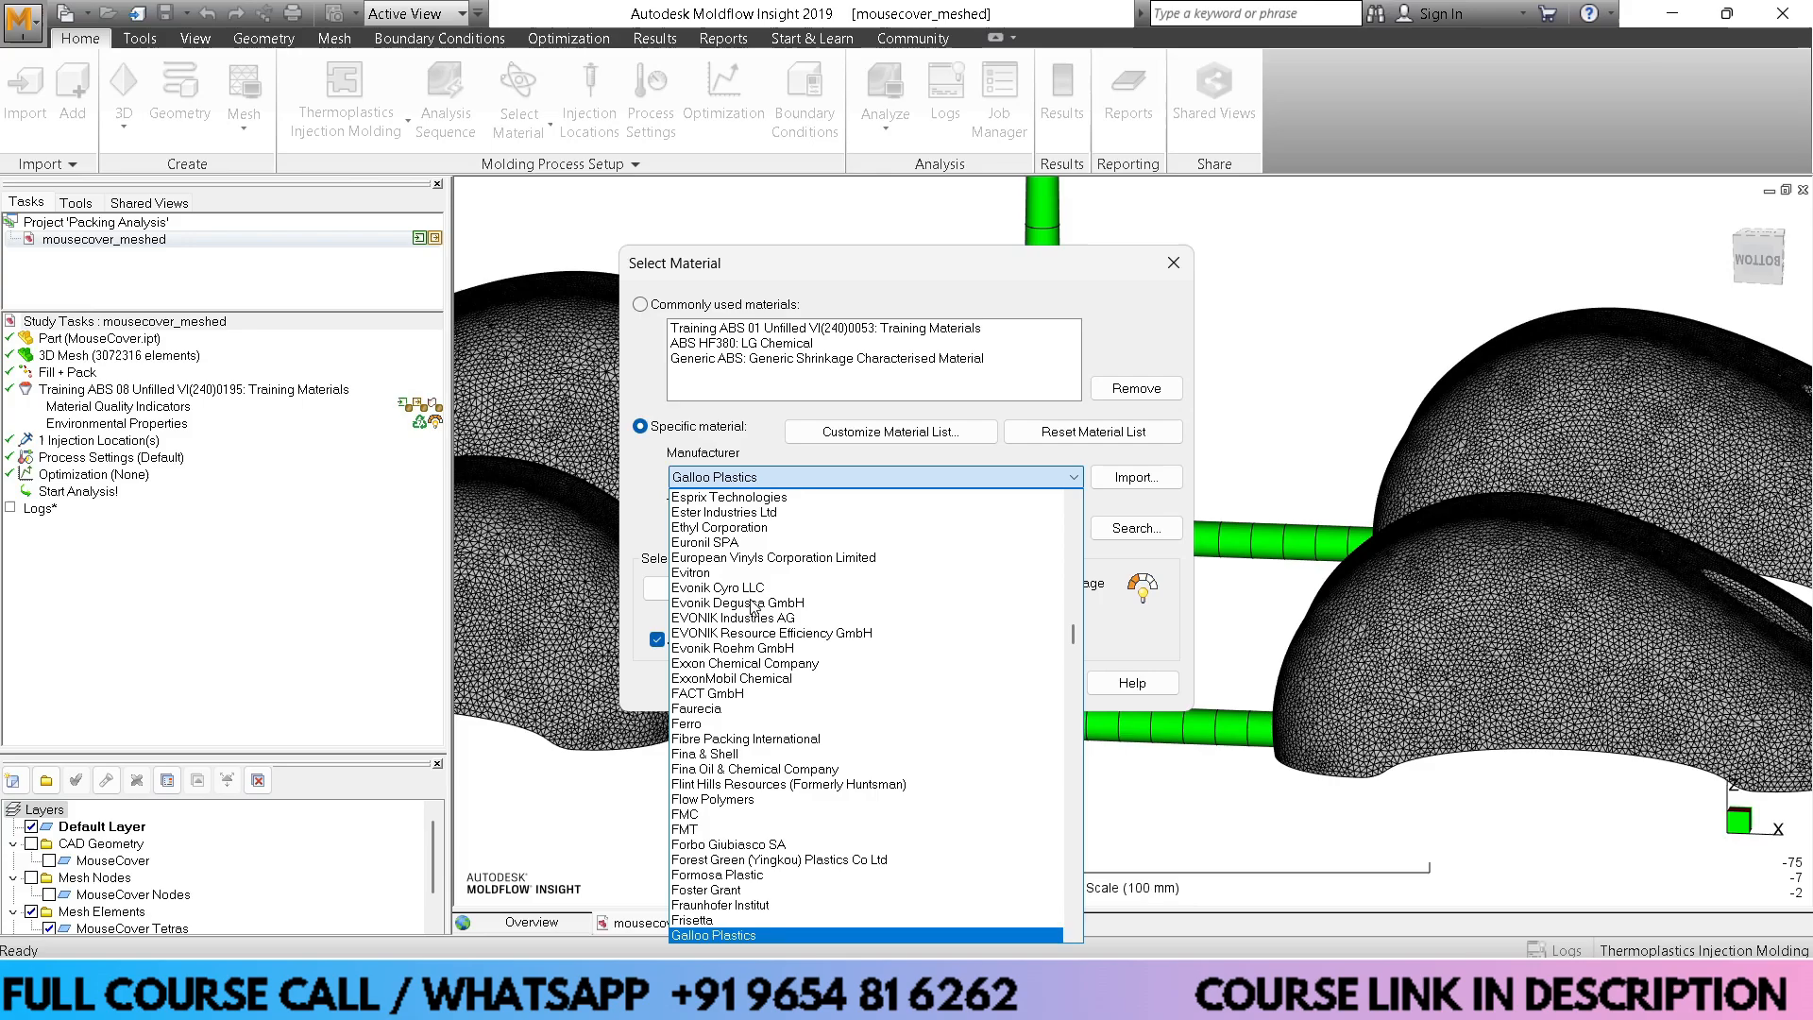
{"action": "scroll", "coordinate": [754, 609], "scroll_direction": "down", "scroll_amount": 1}
{"action": "key", "text": "g"}
{"action": "key", "text": "g"}
{"action": "key", "text": "g"}
{"action": "key", "text": "g"}
{"action": "key", "text": "g"}
{"action": "key", "text": "g"}
{"action": "key", "text": "g"}
{"action": "key", "text": "g"}
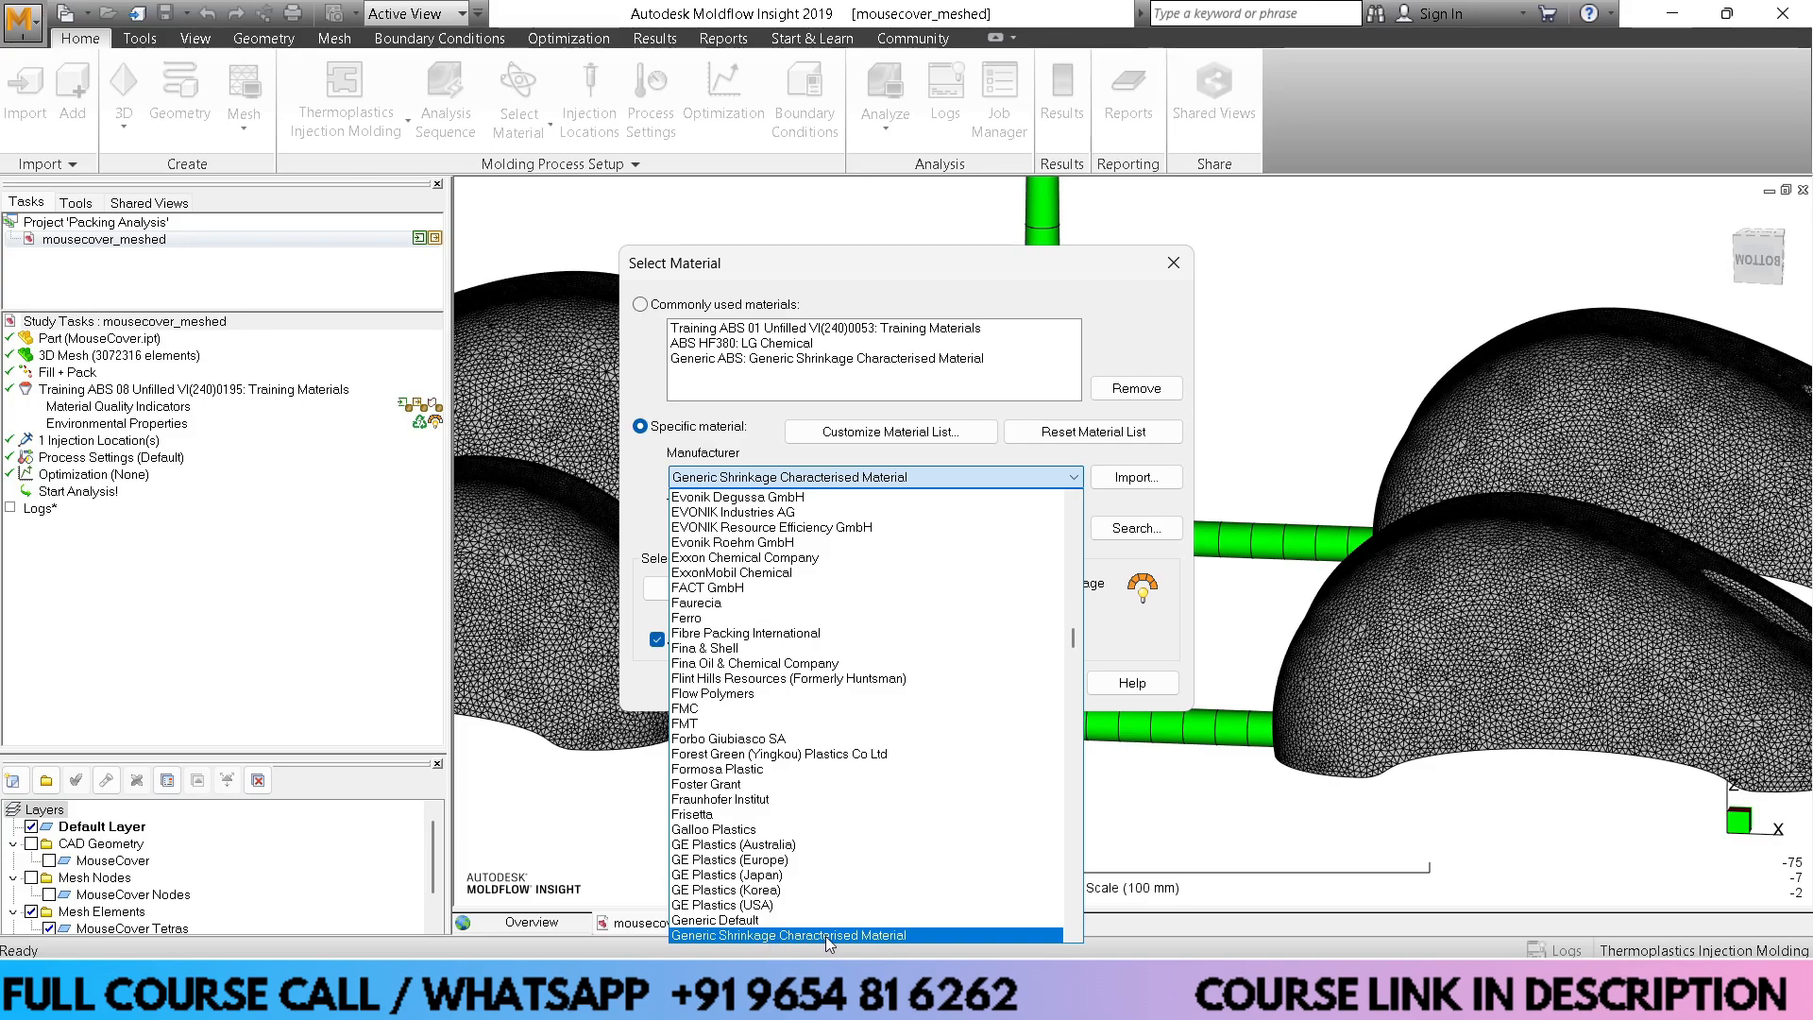
{"action": "left_click", "coordinate": [827, 936]}
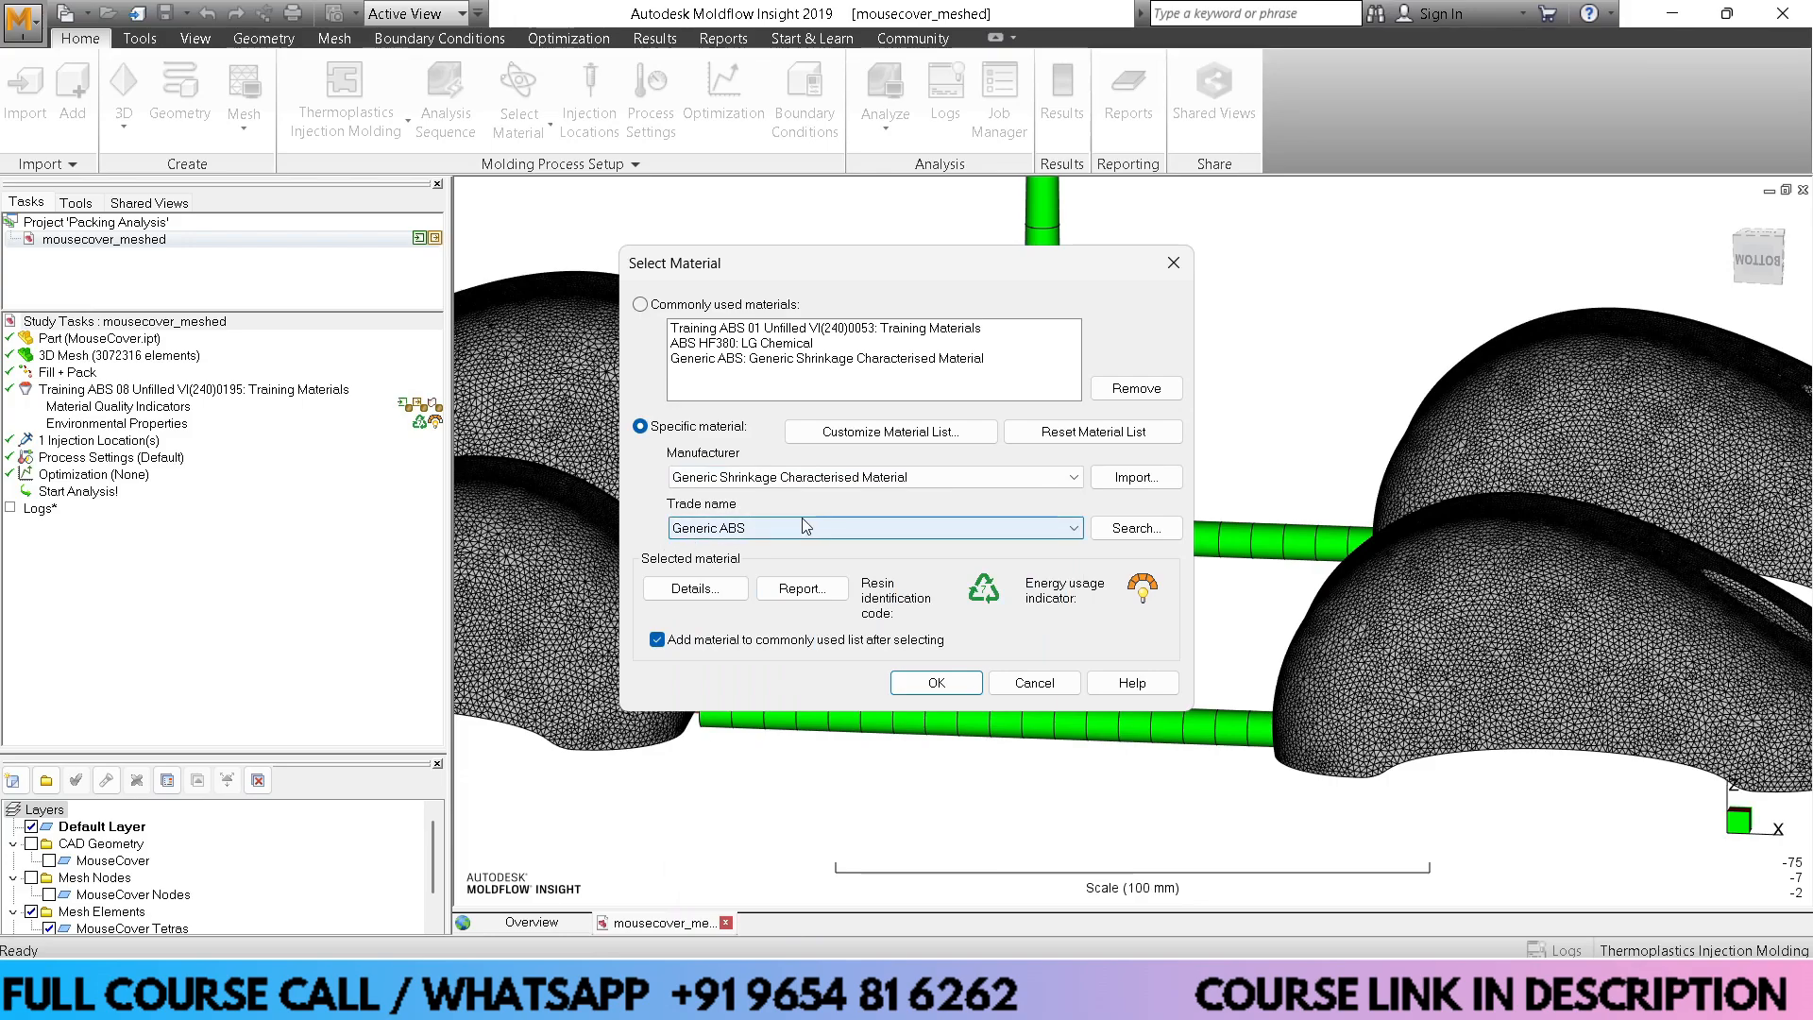
{"action": "left_click", "coordinate": [944, 681]}
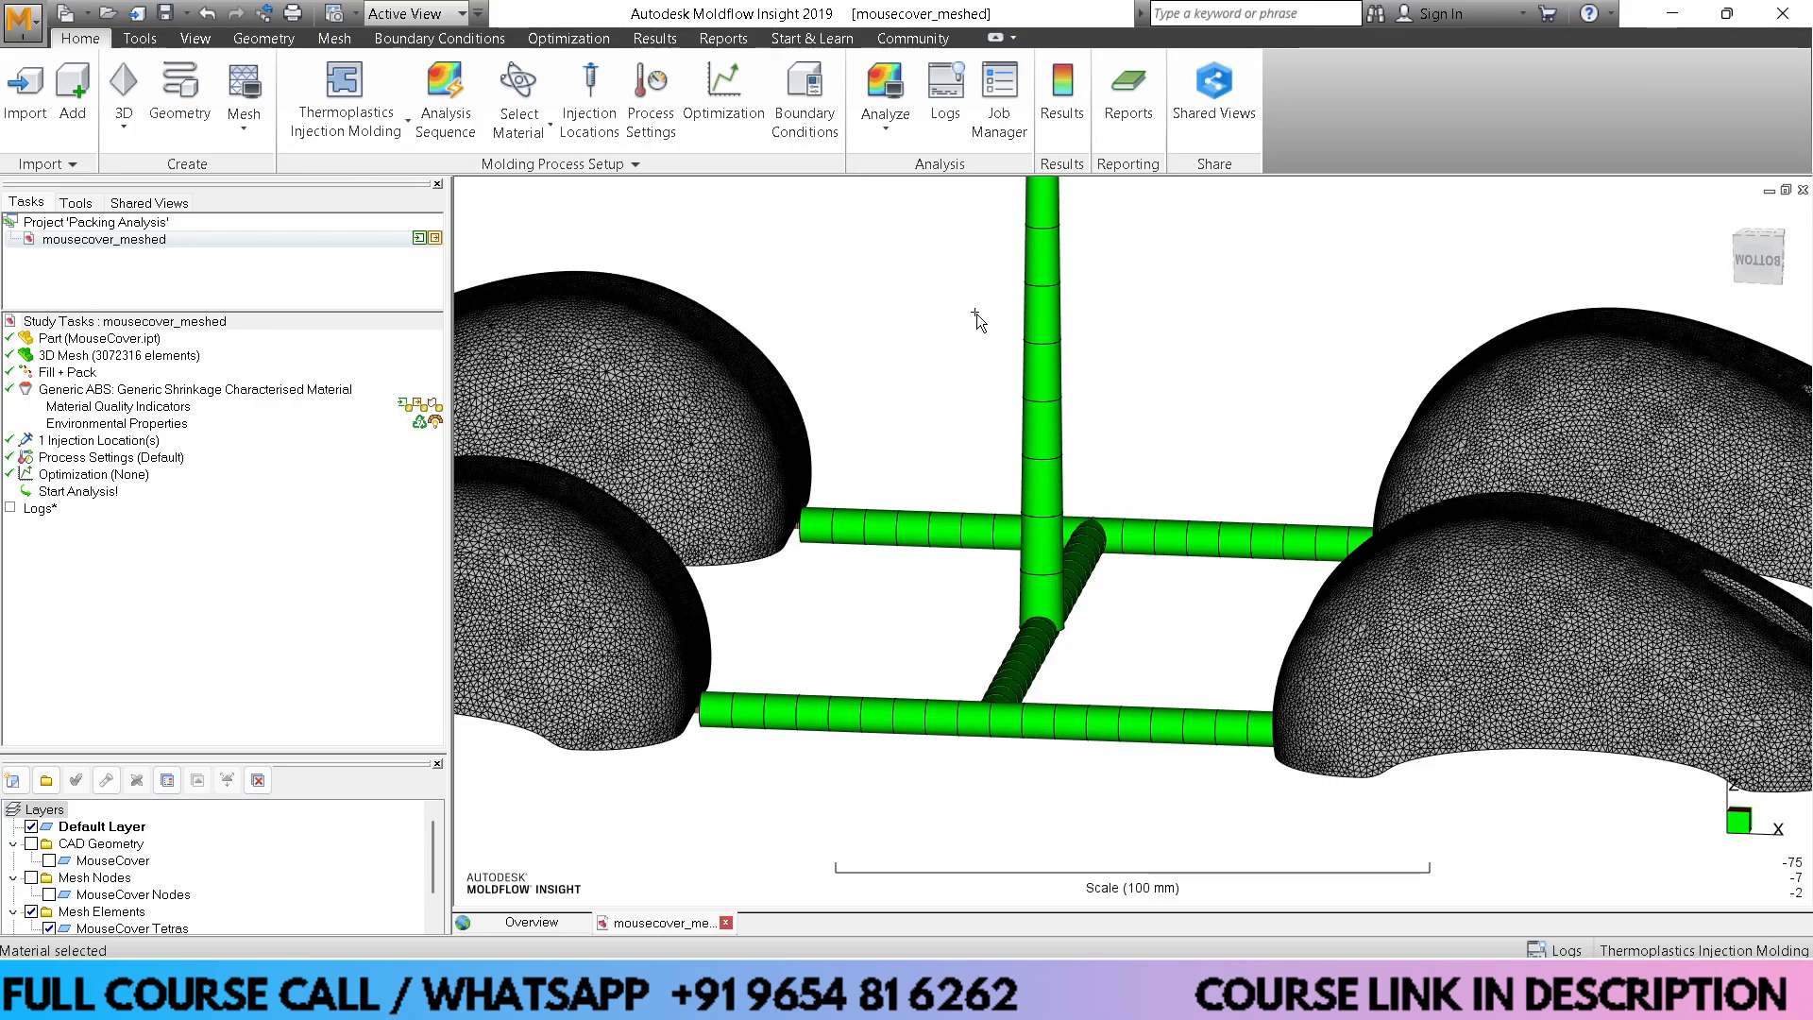
Open the Fill+Pack process settings and set the filling control to Flow rate
{"action": "left_click", "coordinate": [605, 119]}
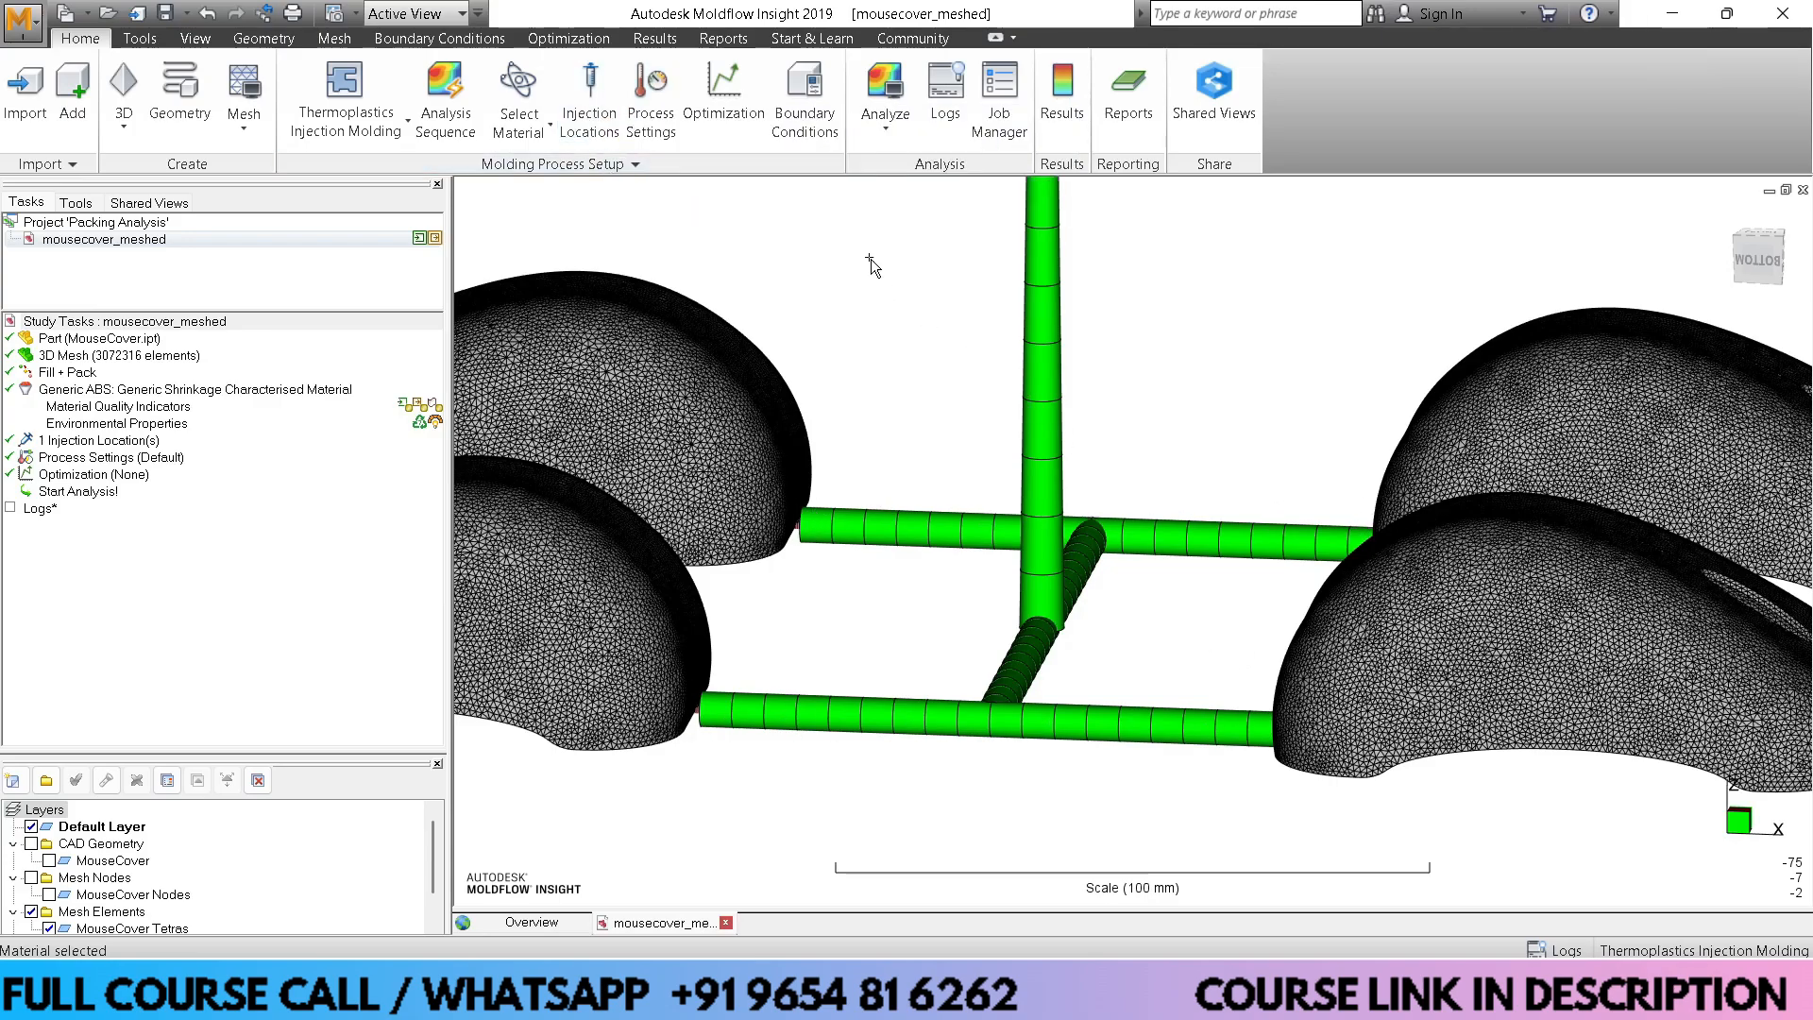
{"action": "left_click", "coordinate": [651, 94]}
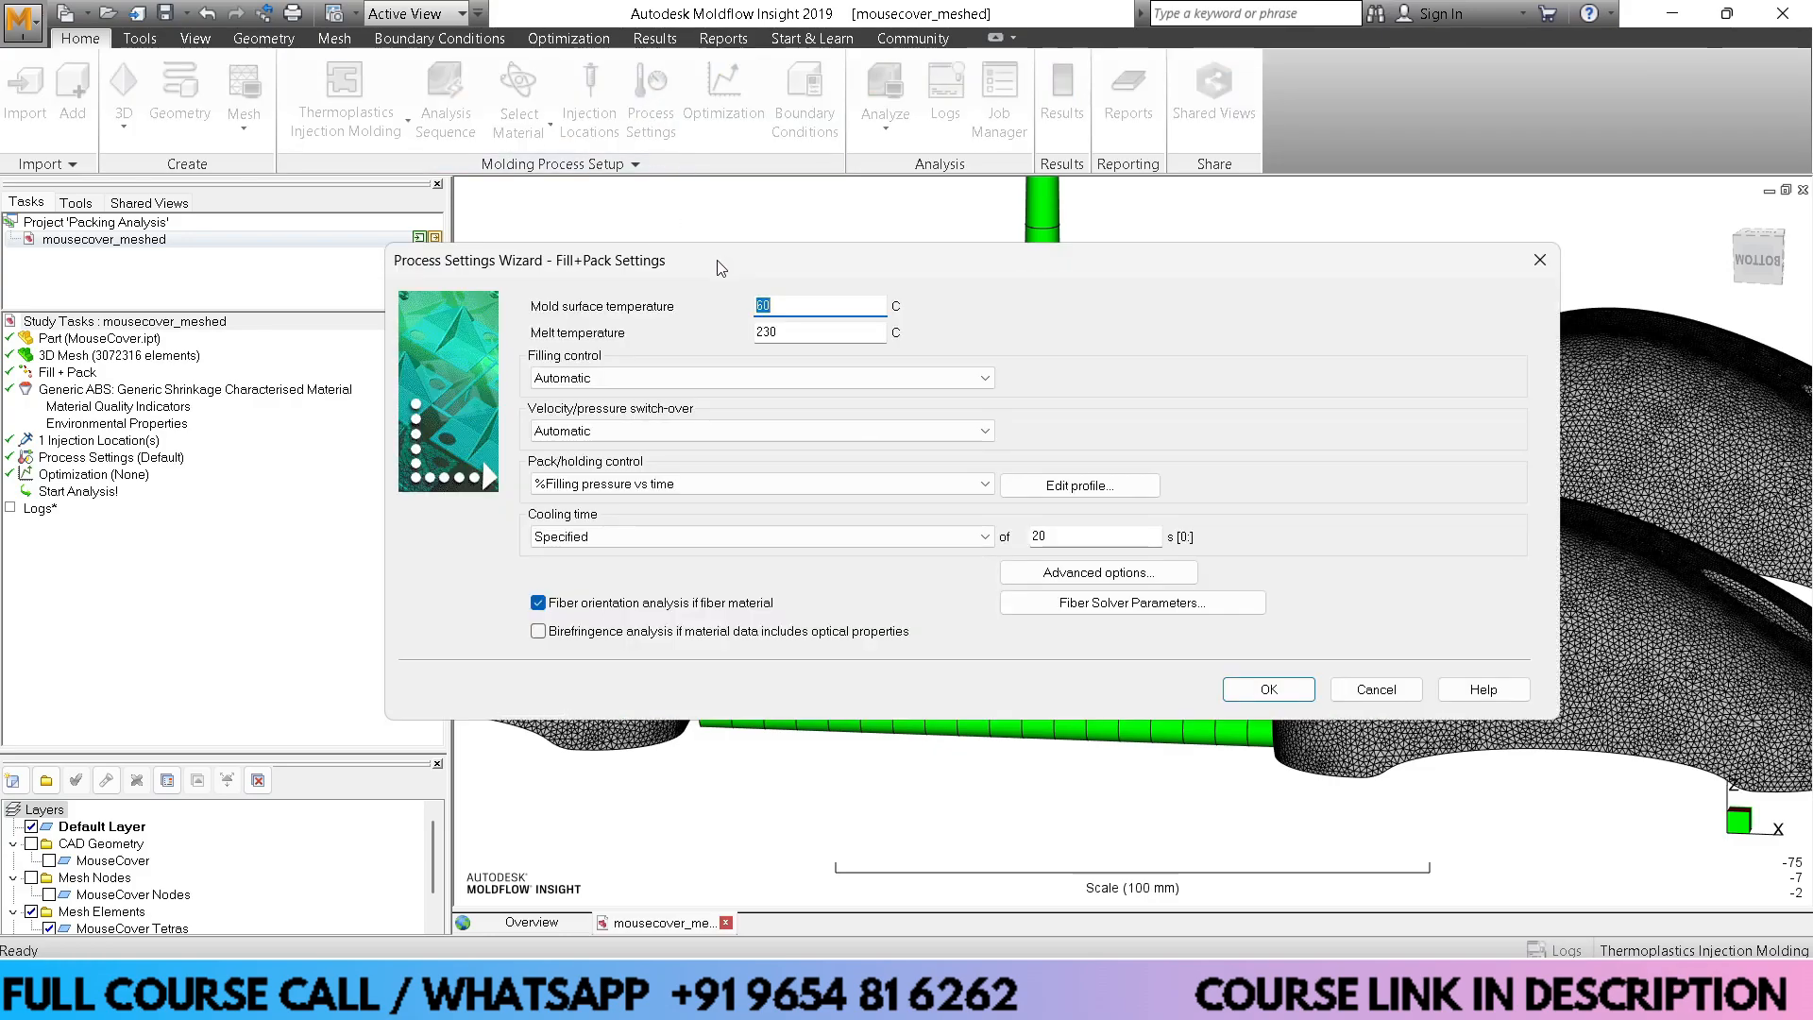
{"action": "left_click", "coordinate": [799, 318]}
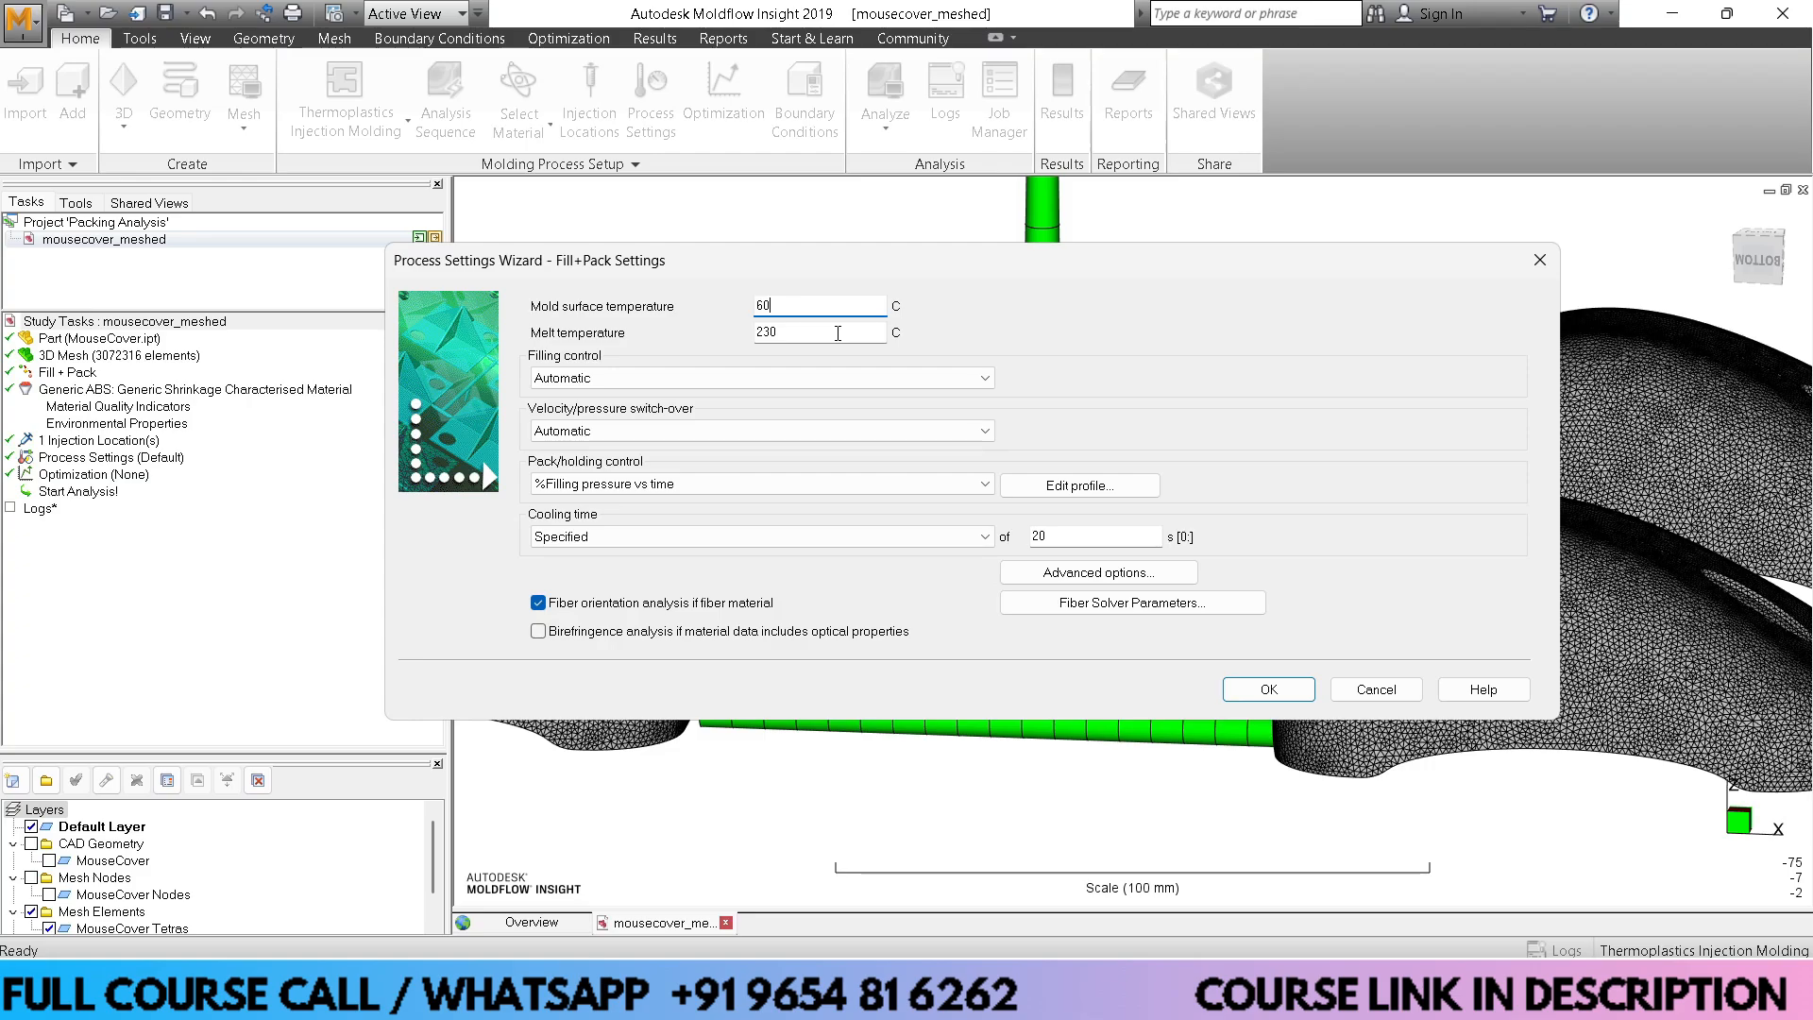
{"action": "left_click", "coordinate": [599, 379]}
{"action": "left_click", "coordinate": [590, 428]}
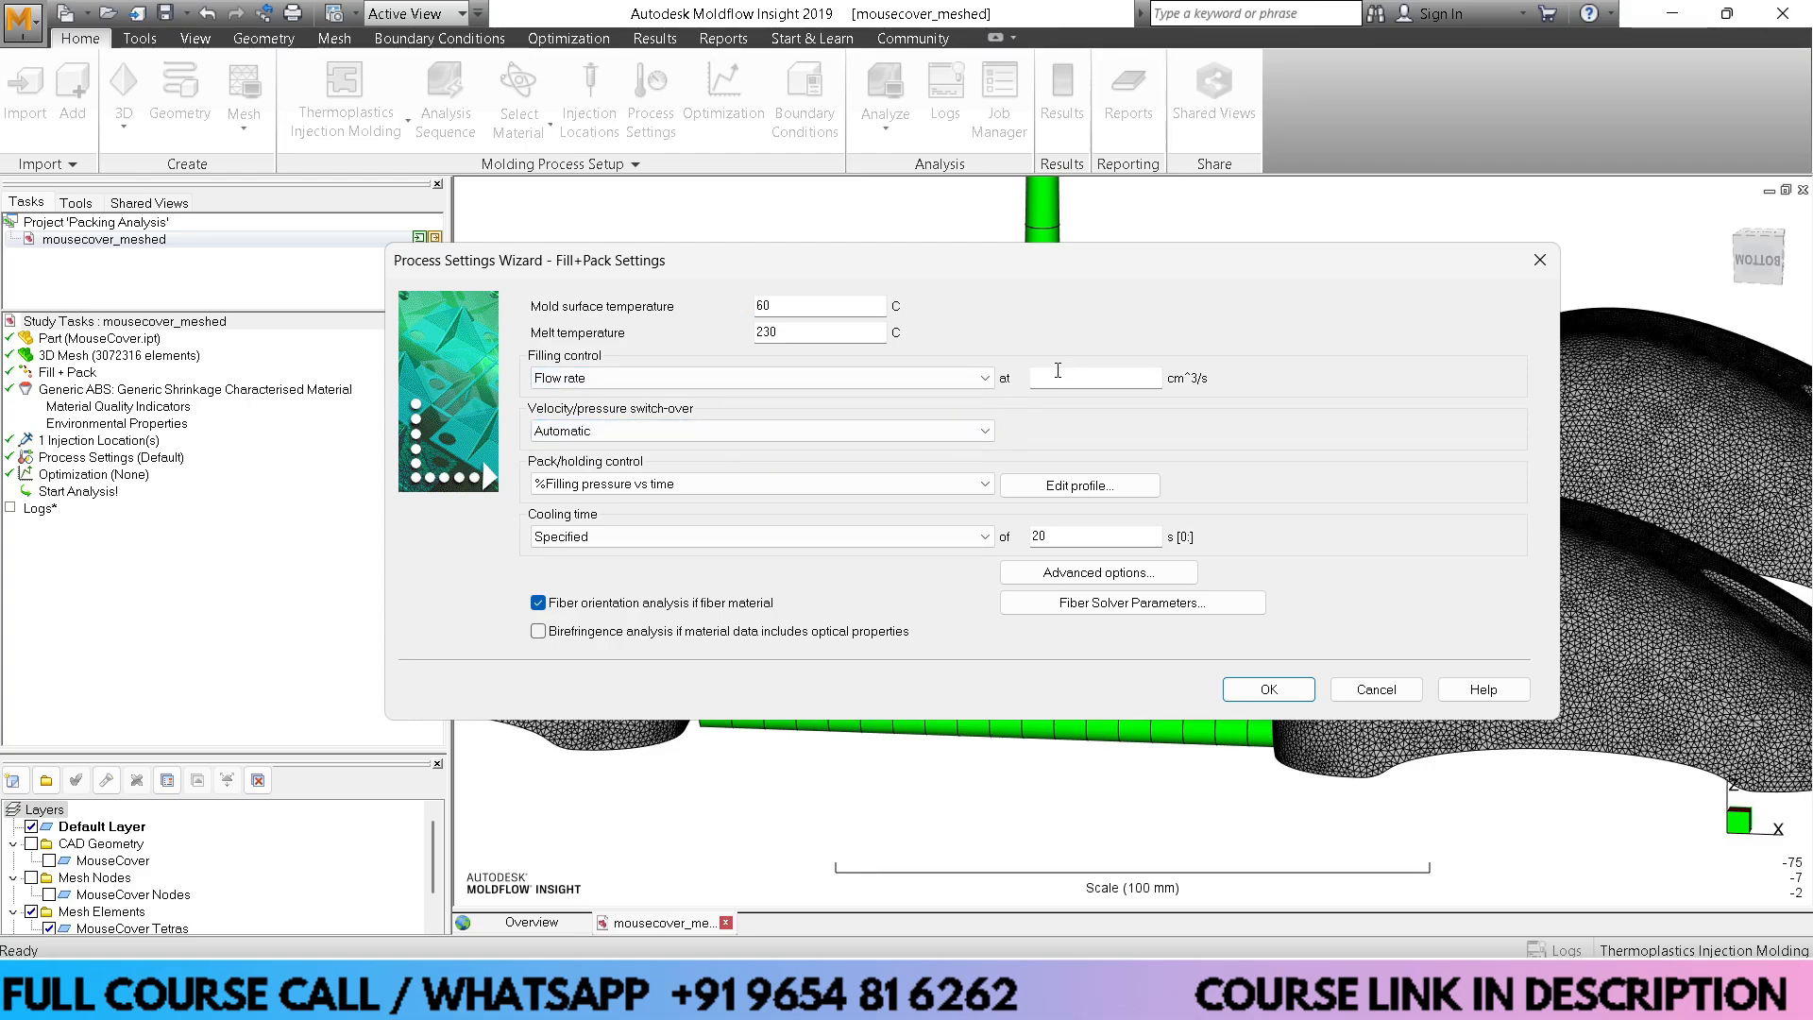
Switch to Snipping Tool and capture the part of the process settings dialog containing the flow rate field
{"action": "left_click", "coordinate": [604, 997]}
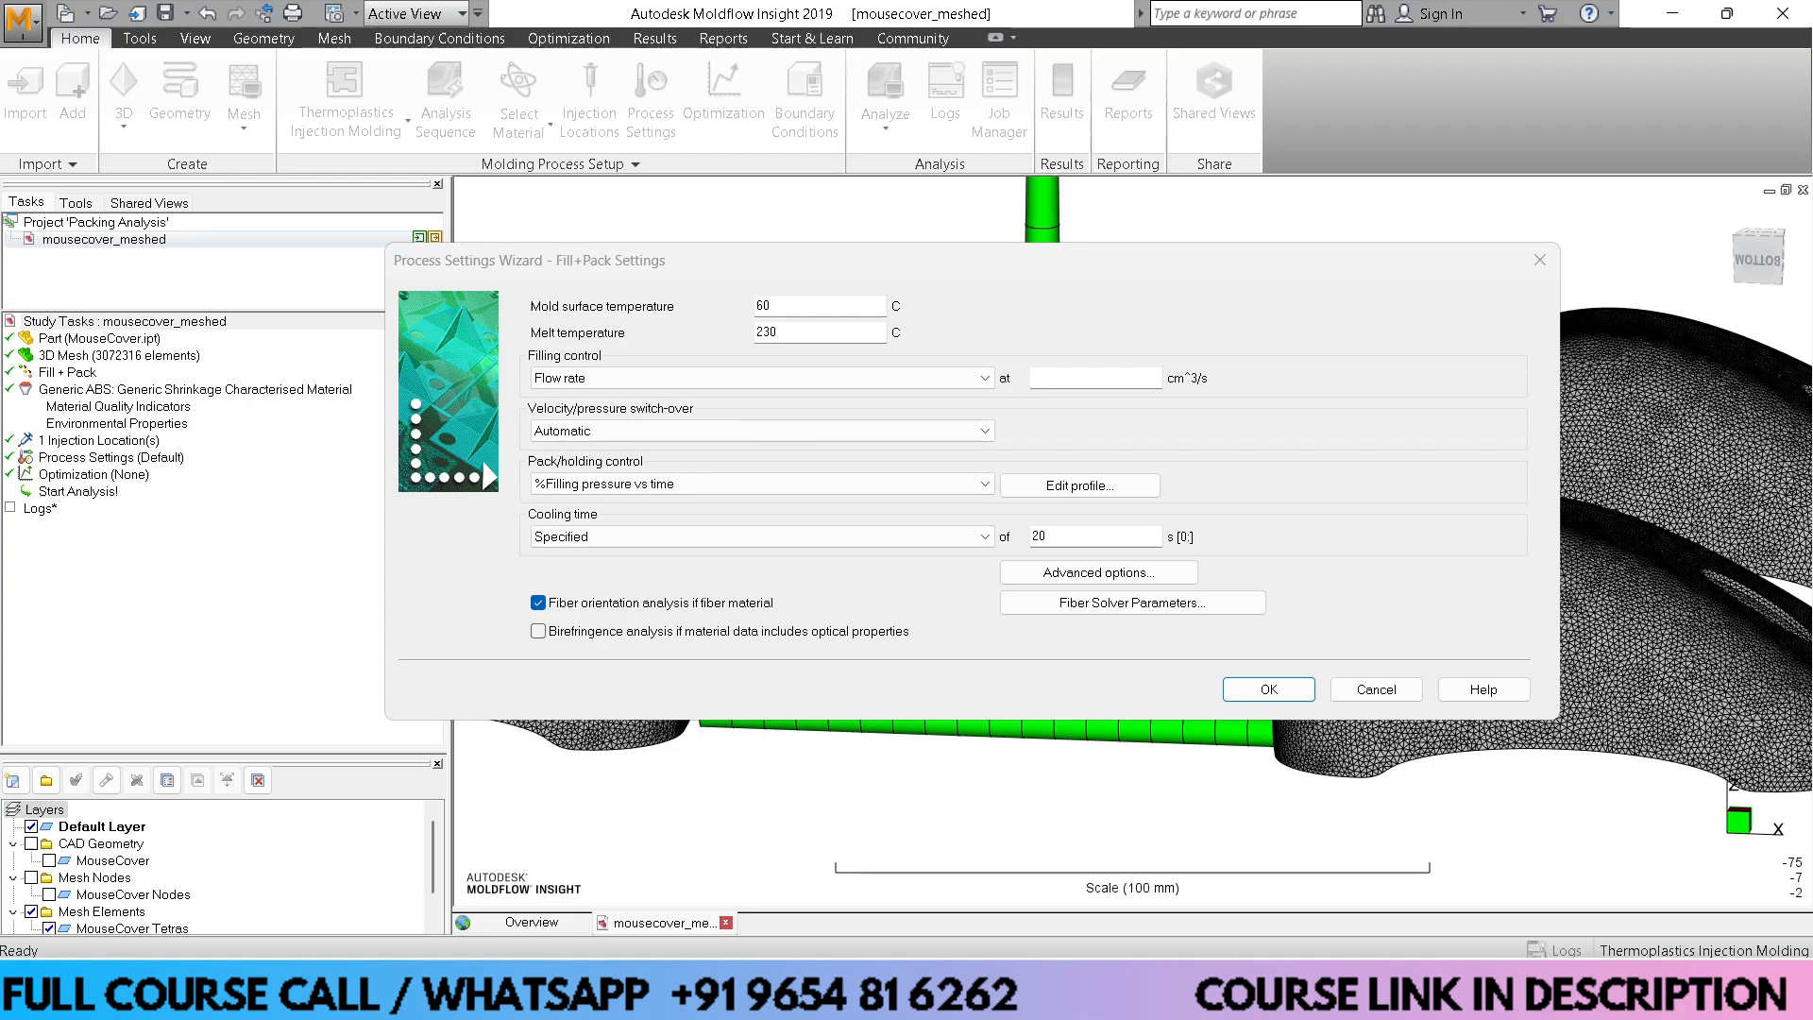
{"action": "left_click", "coordinate": [673, 423]}
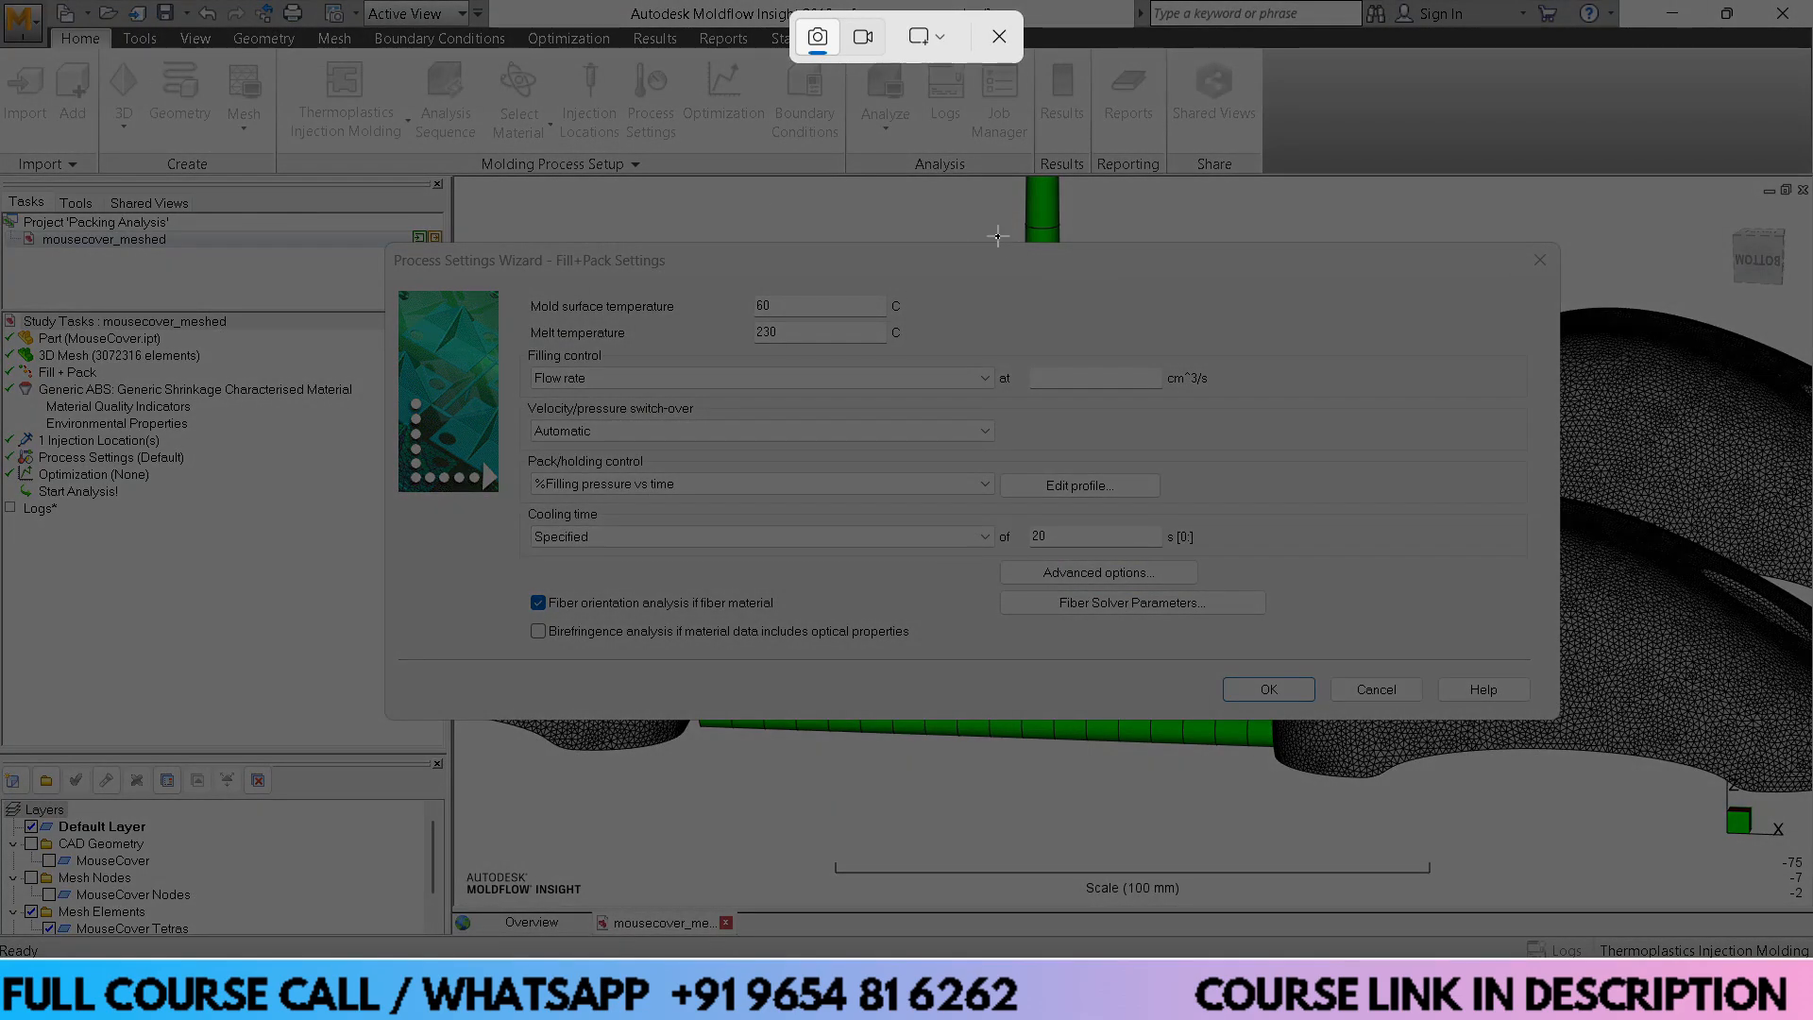
{"action": "left_click_drag", "start_coordinate": [994, 232], "coordinate": [1560, 715]}
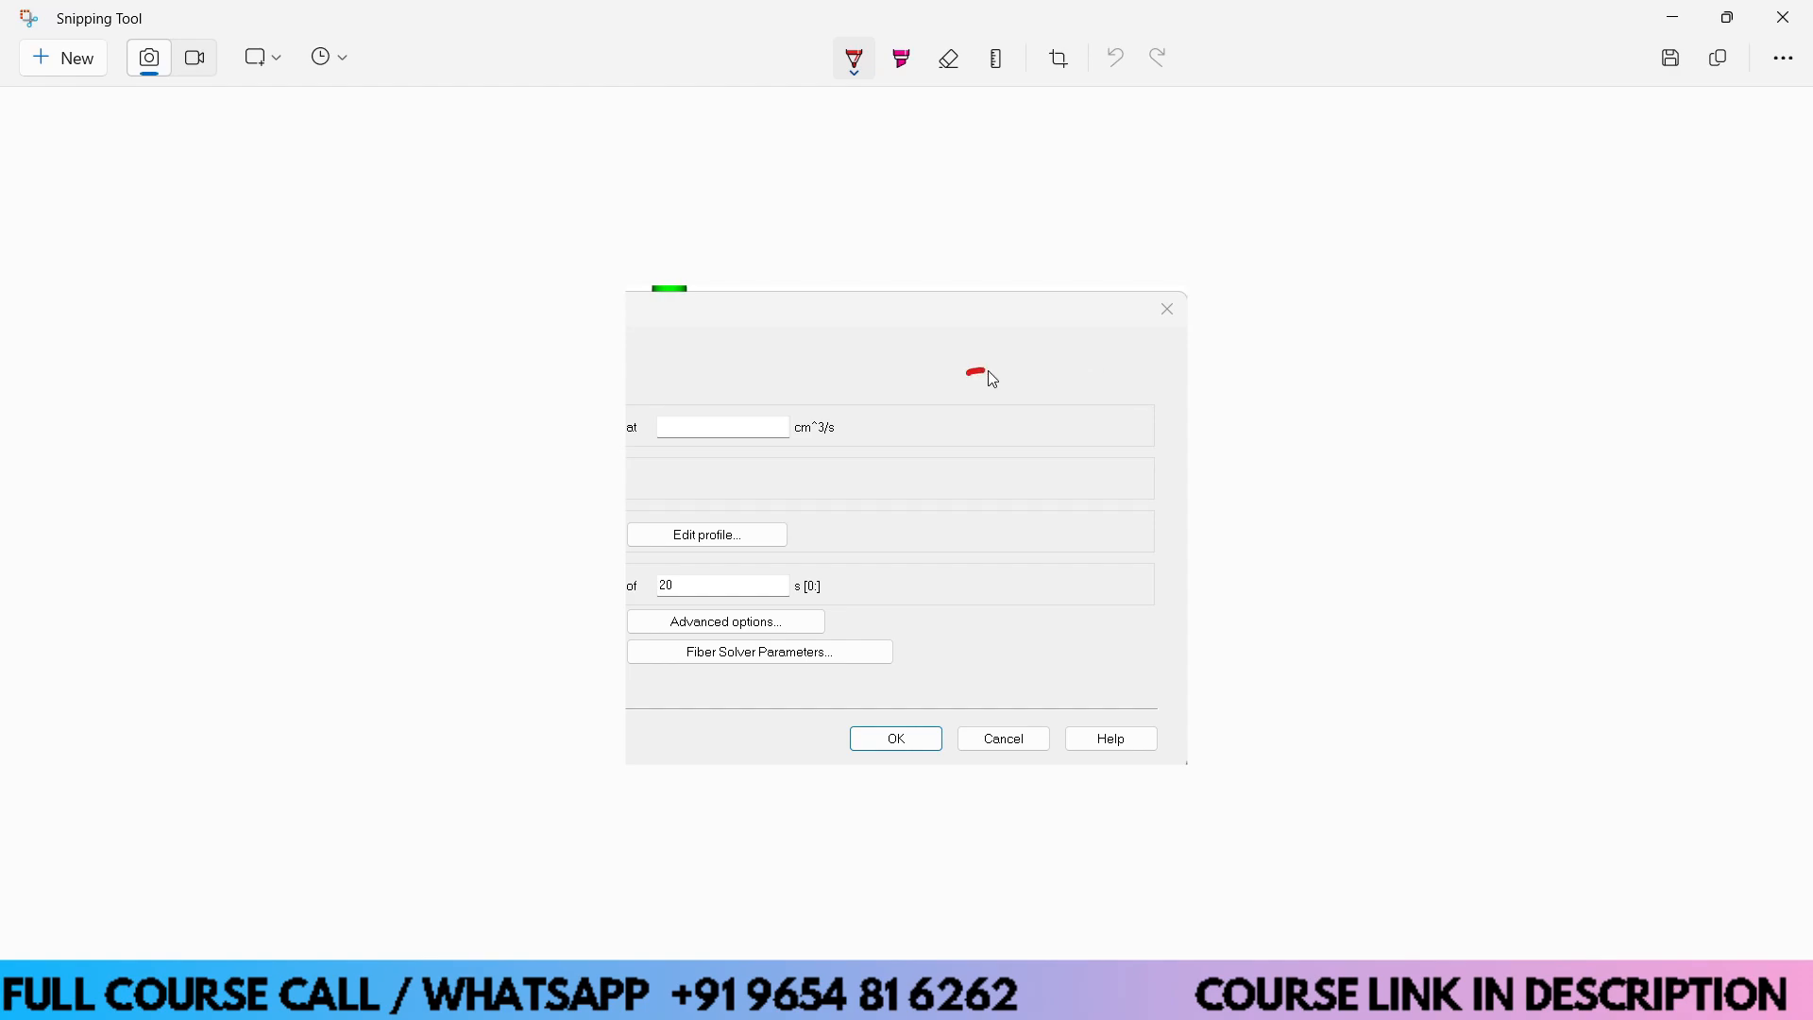
Handwrite the cavity volume V = 20.5 cm³ and the fill time t = 1.3 s on the capture
{"action": "mouse_move", "coordinate": [988, 370]}
{"action": "left_mouse_down"}
{"action": "mouse_move", "coordinate": [1000, 399]}
{"action": "mouse_move", "coordinate": [1010, 364]}
{"action": "mouse_move", "coordinate": [1069, 376]}
{"action": "mouse_move", "coordinate": [1053, 382]}
{"action": "left_mouse_up"}
{"action": "left_click_drag", "start_coordinate": [866, 399], "coordinate": [904, 411]}
{"action": "left_click_drag", "start_coordinate": [892, 425], "coordinate": [908, 420]}
{"action": "mouse_move", "coordinate": [884, 510]}
{"action": "left_mouse_down"}
{"action": "mouse_move", "coordinate": [915, 495]}
{"action": "mouse_move", "coordinate": [897, 480]}
{"action": "left_mouse_up"}
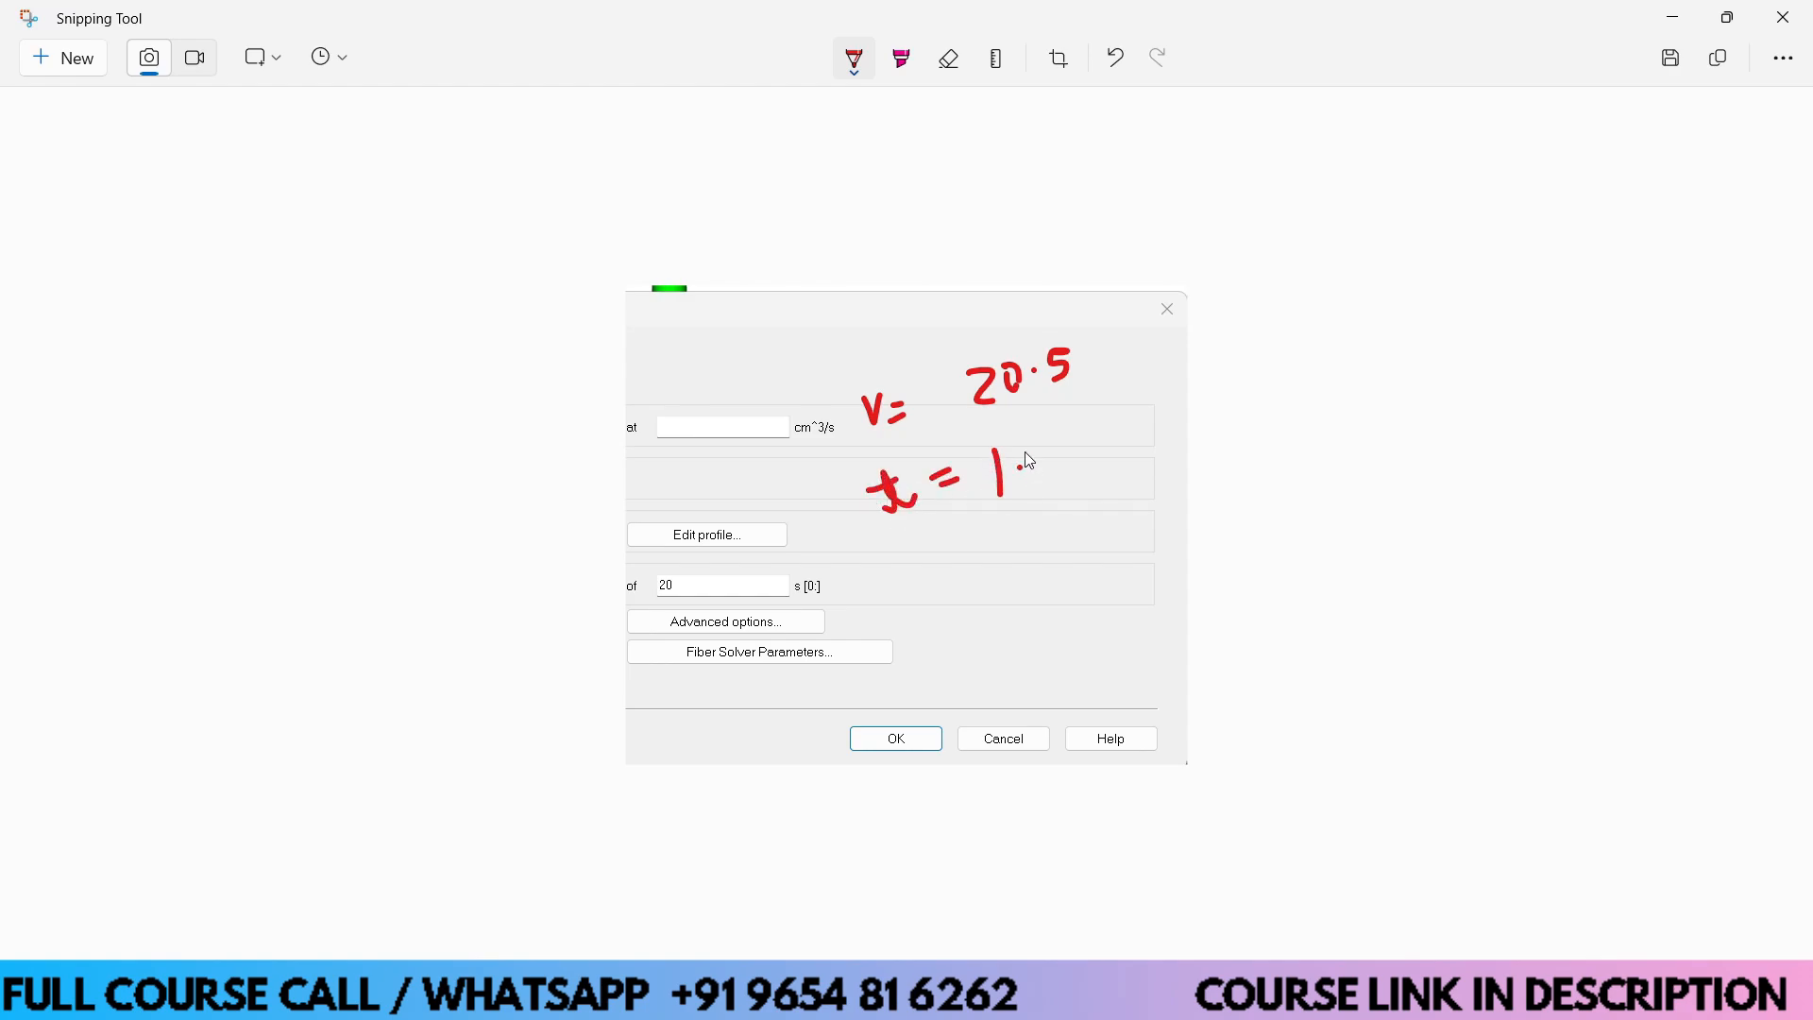
{"action": "left_click_drag", "start_coordinate": [1072, 461], "coordinate": [1080, 458]}
{"action": "left_click_drag", "start_coordinate": [1103, 358], "coordinate": [1155, 368]}
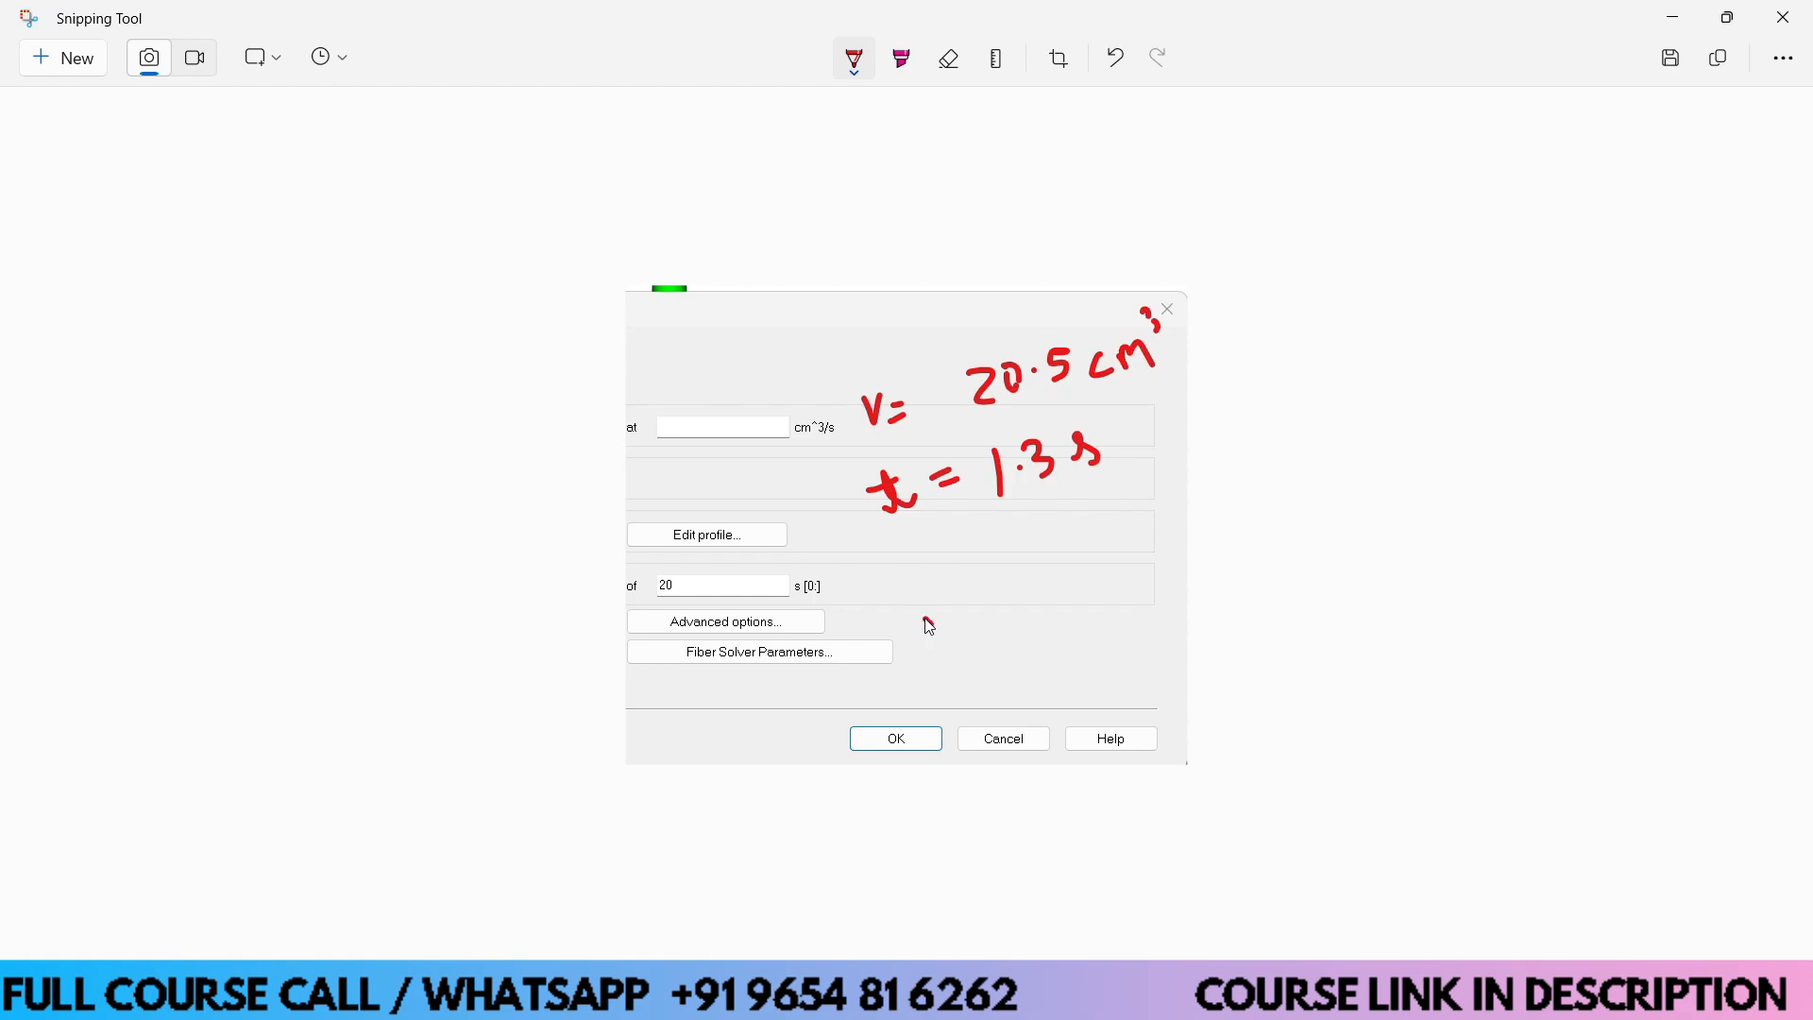
Handwrite the flow rate formula Q = V/t = 20.5/1.3 below the volume and time notes
{"action": "left_click_drag", "start_coordinate": [927, 623], "coordinate": [963, 643]}
{"action": "mouse_move", "coordinate": [1058, 624]}
{"action": "left_mouse_down"}
{"action": "mouse_move", "coordinate": [1051, 652]}
{"action": "mouse_move", "coordinate": [1076, 626]}
{"action": "left_mouse_up"}
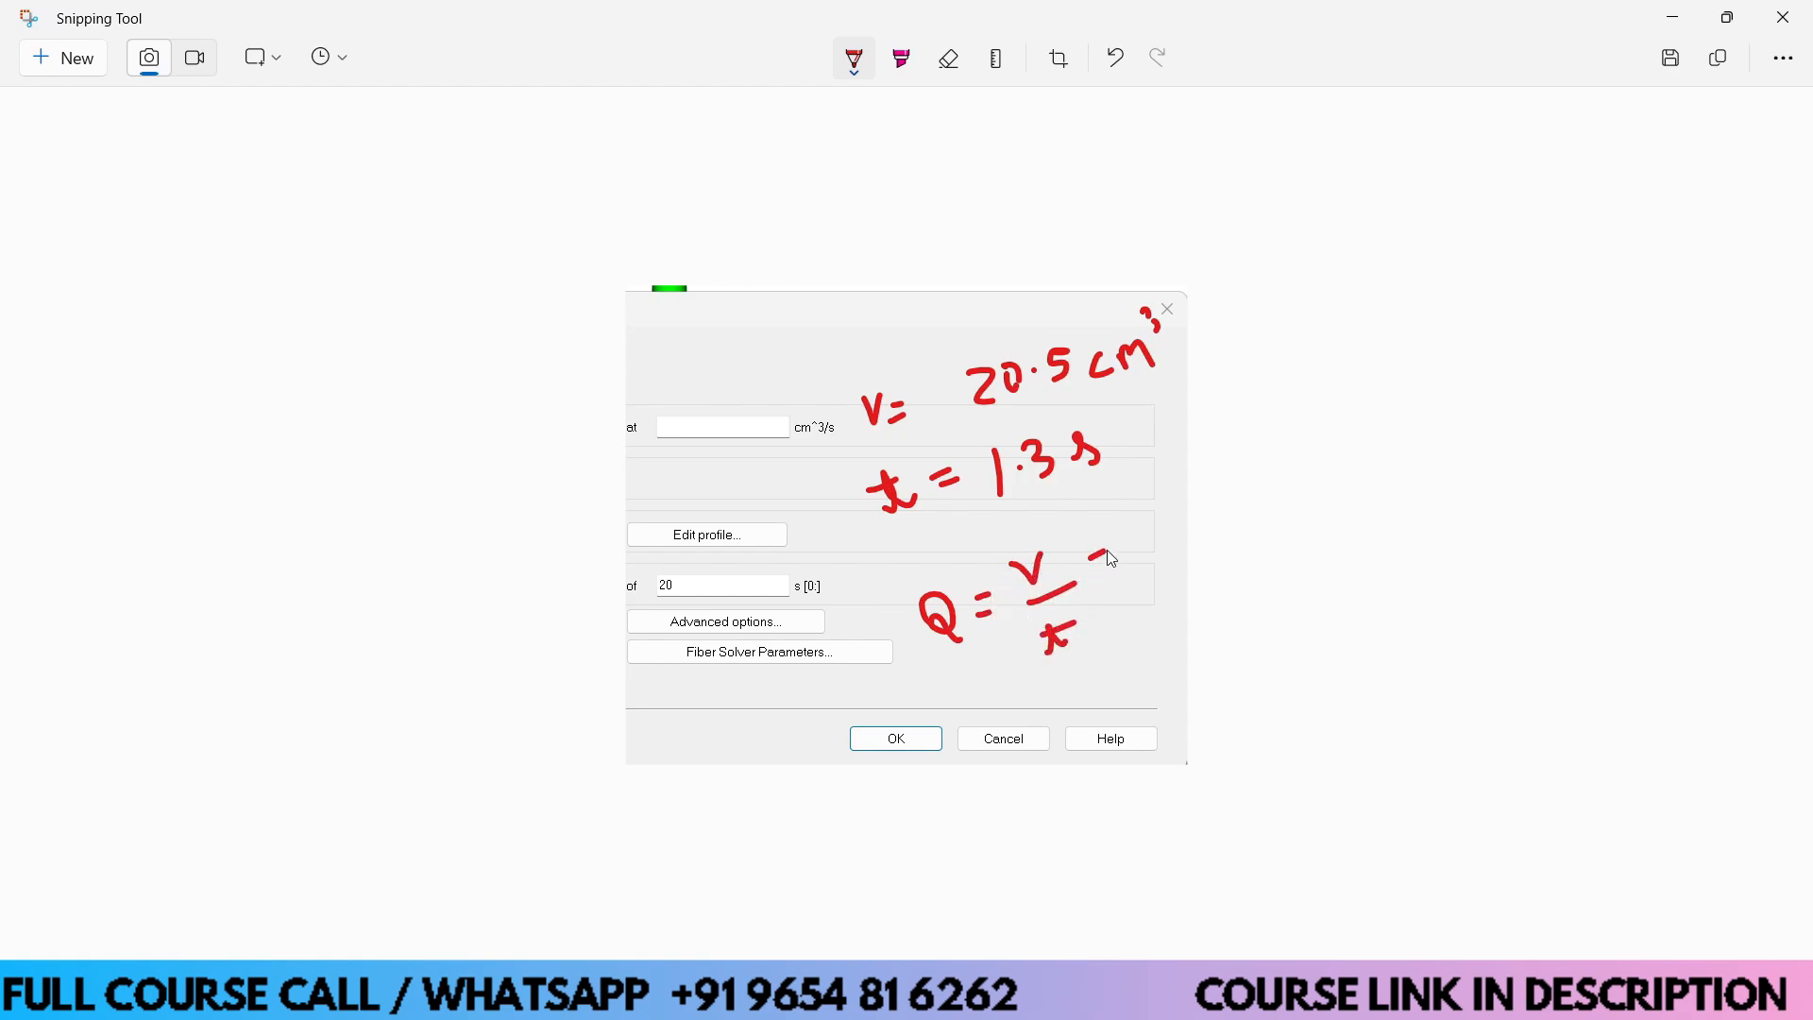
{"action": "left_click_drag", "start_coordinate": [1109, 555], "coordinate": [1125, 552]}
{"action": "mouse_move", "coordinate": [1096, 572]}
{"action": "left_mouse_down"}
{"action": "mouse_move", "coordinate": [1213, 492]}
{"action": "mouse_move", "coordinate": [1254, 540]}
{"action": "mouse_move", "coordinate": [1186, 612]}
{"action": "mouse_move", "coordinate": [1230, 588]}
{"action": "mouse_move", "coordinate": [1220, 610]}
{"action": "left_mouse_up"}
{"action": "left_click", "coordinate": [1202, 507]}
{"action": "left_click", "coordinate": [1203, 595]}
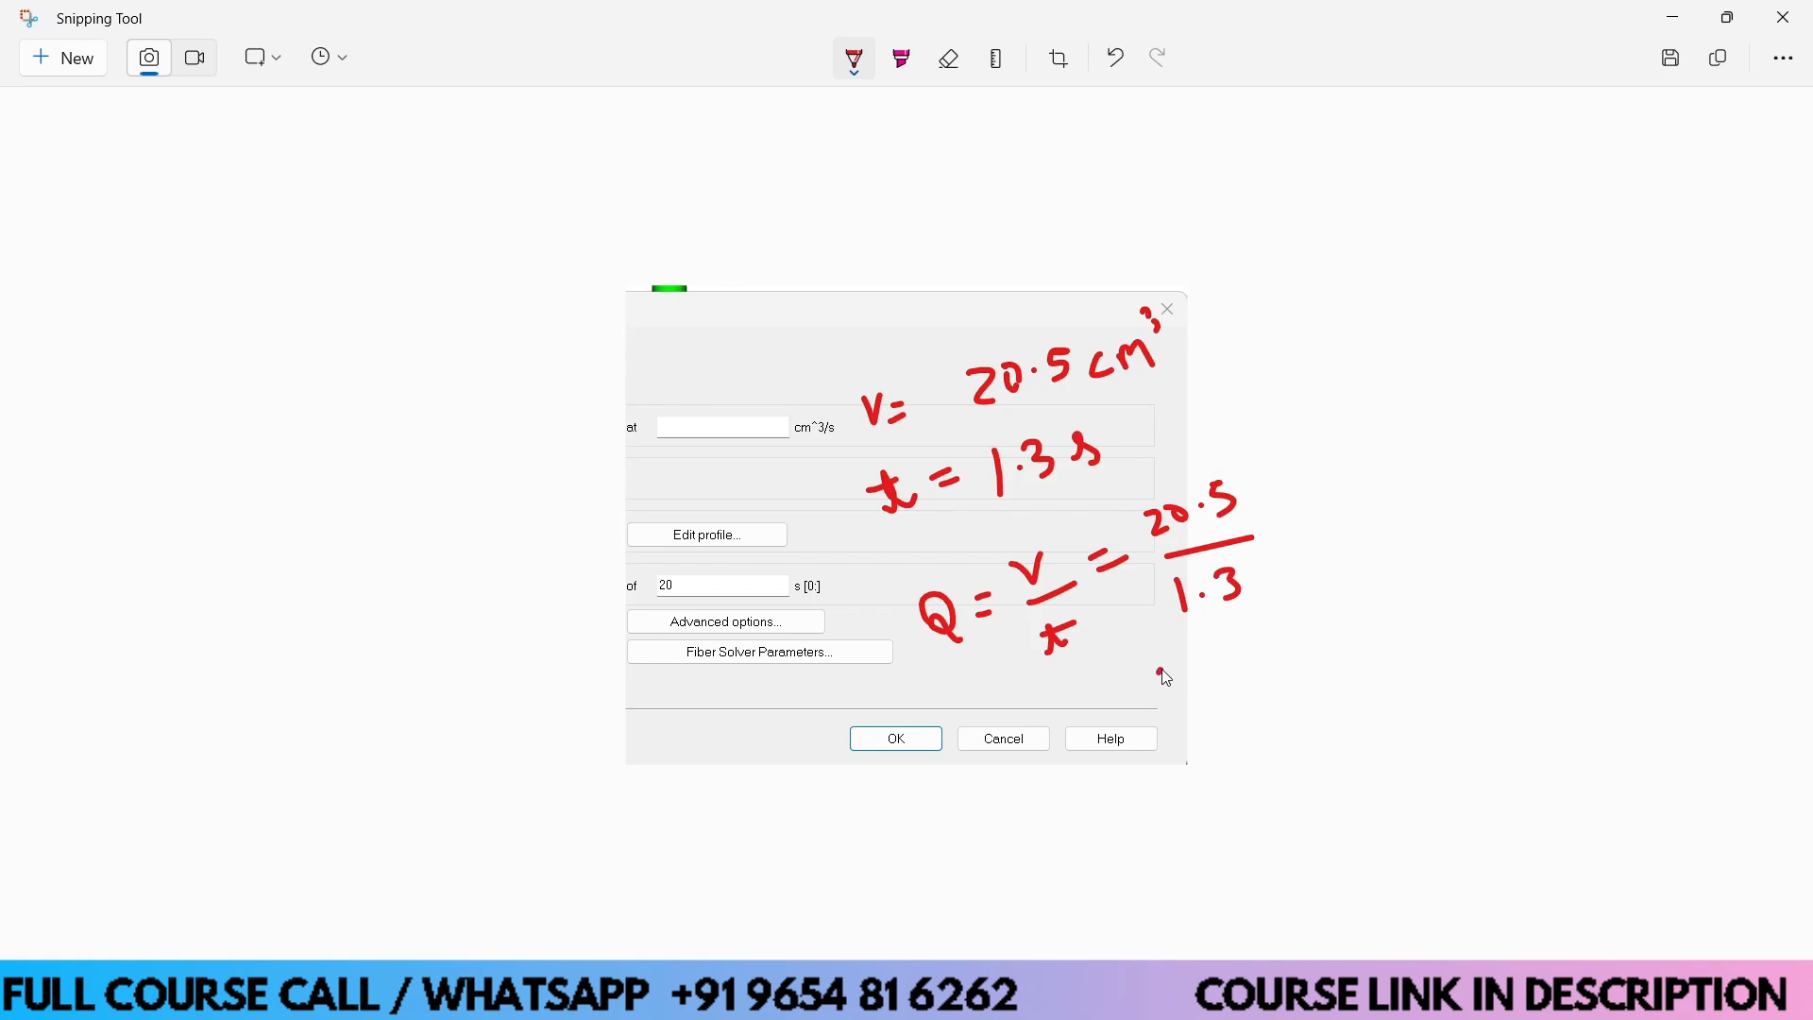
Handwrite the flow rate ≈ 63 cm³/s under the formula, then outline it and add a check mark
{"action": "mouse_move", "coordinate": [1161, 673]}
{"action": "left_mouse_down"}
{"action": "mouse_move", "coordinate": [1272, 653]}
{"action": "mouse_move", "coordinate": [1254, 672]}
{"action": "left_mouse_up"}
{"action": "mouse_move", "coordinate": [1323, 623]}
{"action": "left_mouse_down"}
{"action": "mouse_move", "coordinate": [1303, 642]}
{"action": "mouse_move", "coordinate": [1369, 633]}
{"action": "left_mouse_up"}
{"action": "mouse_move", "coordinate": [1358, 567]}
{"action": "left_mouse_down"}
{"action": "mouse_move", "coordinate": [1386, 630]}
{"action": "mouse_move", "coordinate": [1414, 605]}
{"action": "mouse_move", "coordinate": [1422, 622]}
{"action": "left_mouse_up"}
{"action": "left_click", "coordinate": [1231, 699]}
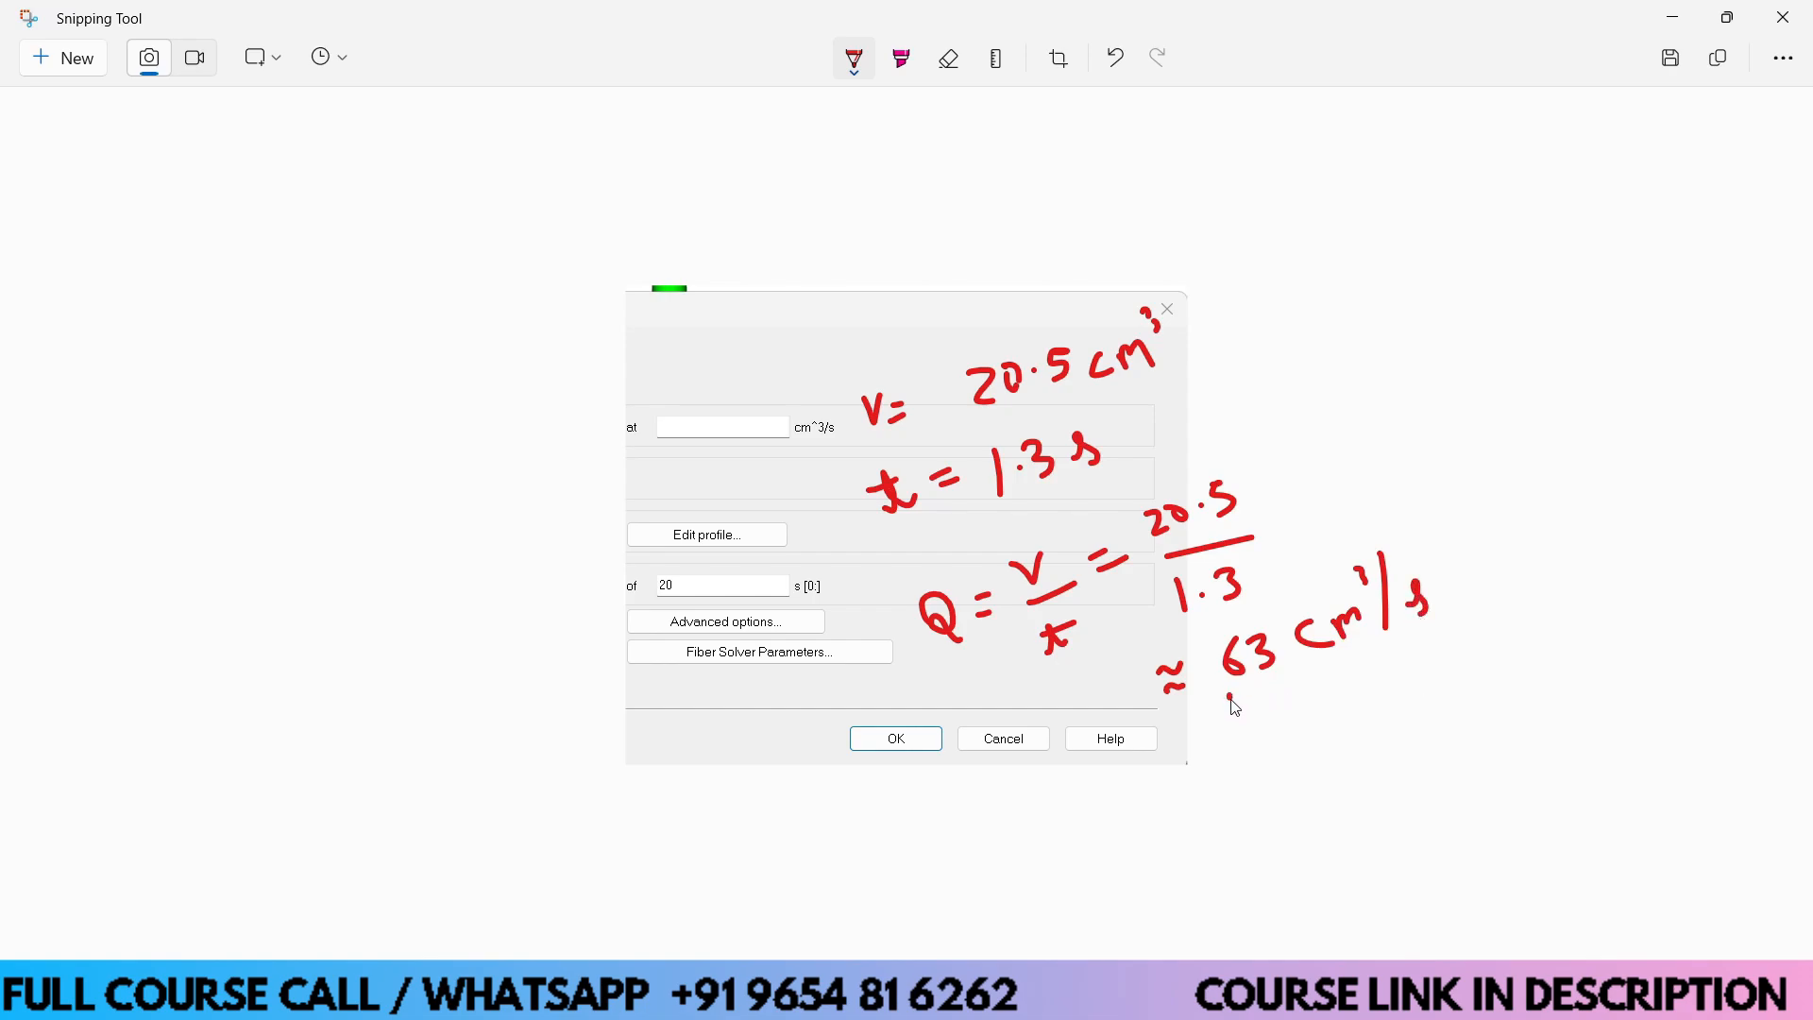
{"action": "mouse_move", "coordinate": [1233, 703]}
{"action": "left_mouse_down"}
{"action": "mouse_move", "coordinate": [1287, 712]}
{"action": "mouse_move", "coordinate": [1381, 677]}
{"action": "left_mouse_up"}
{"action": "mouse_move", "coordinate": [1234, 710]}
{"action": "left_mouse_down"}
{"action": "mouse_move", "coordinate": [1221, 628]}
{"action": "mouse_move", "coordinate": [1388, 521]}
{"action": "mouse_move", "coordinate": [1393, 598]}
{"action": "mouse_move", "coordinate": [1345, 698]}
{"action": "left_mouse_up"}
{"action": "mouse_move", "coordinate": [1447, 602]}
{"action": "left_mouse_down"}
{"action": "mouse_move", "coordinate": [1459, 618]}
{"action": "mouse_move", "coordinate": [1520, 567]}
{"action": "left_mouse_up"}
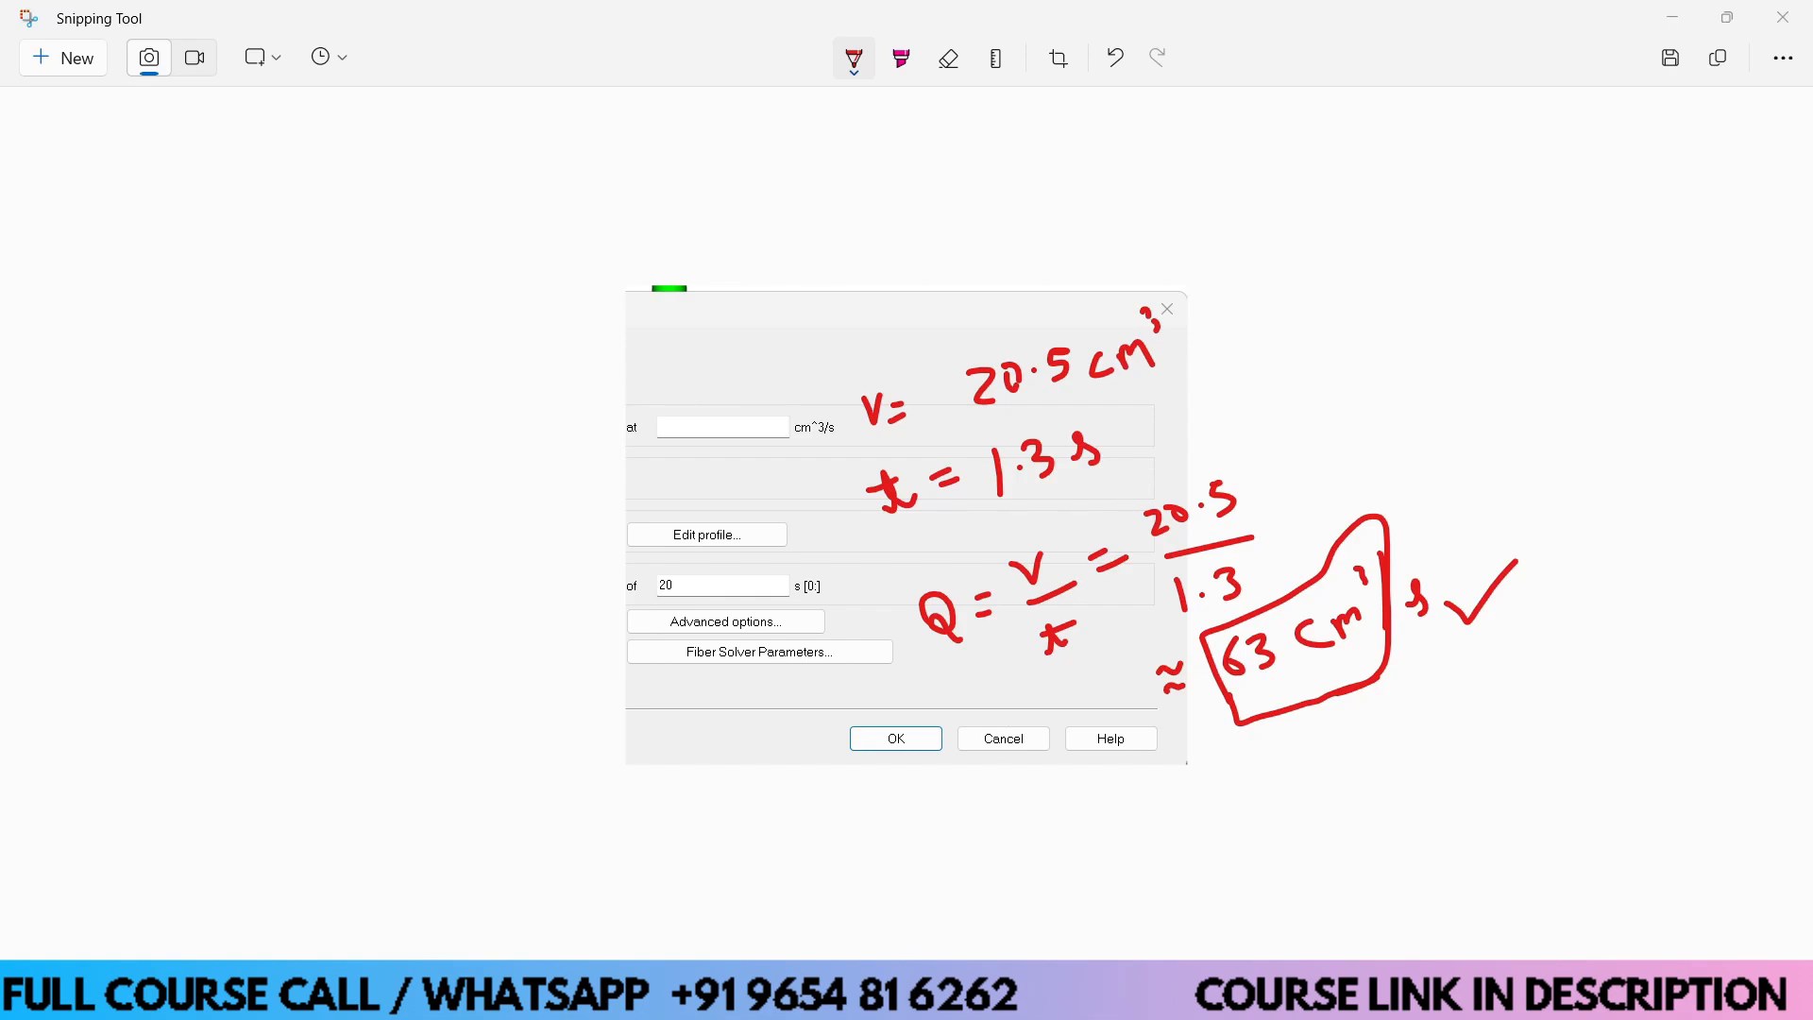
Switch to Calculator, divide 20.5 by 1.3 and multiply by 4 to get the total four-cavity flow rate
{"action": "left_click", "coordinate": [1726, 18]}
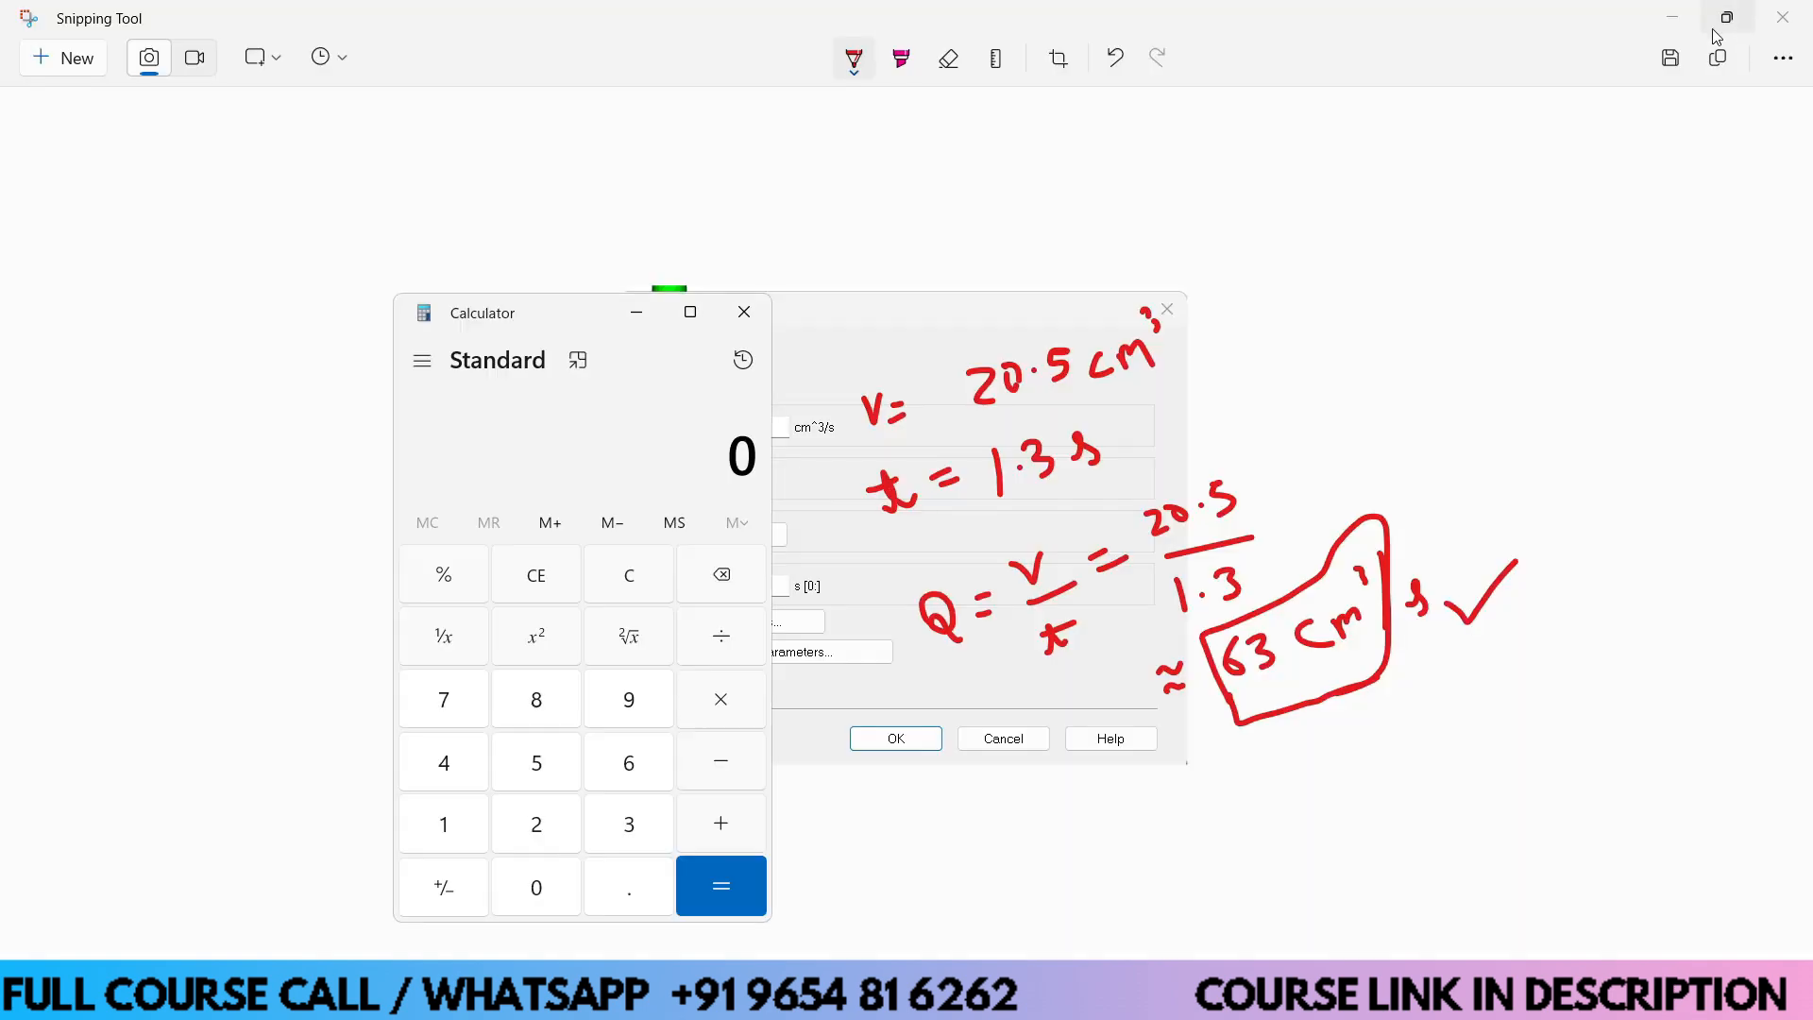
{"action": "type", "text": "20.5"}
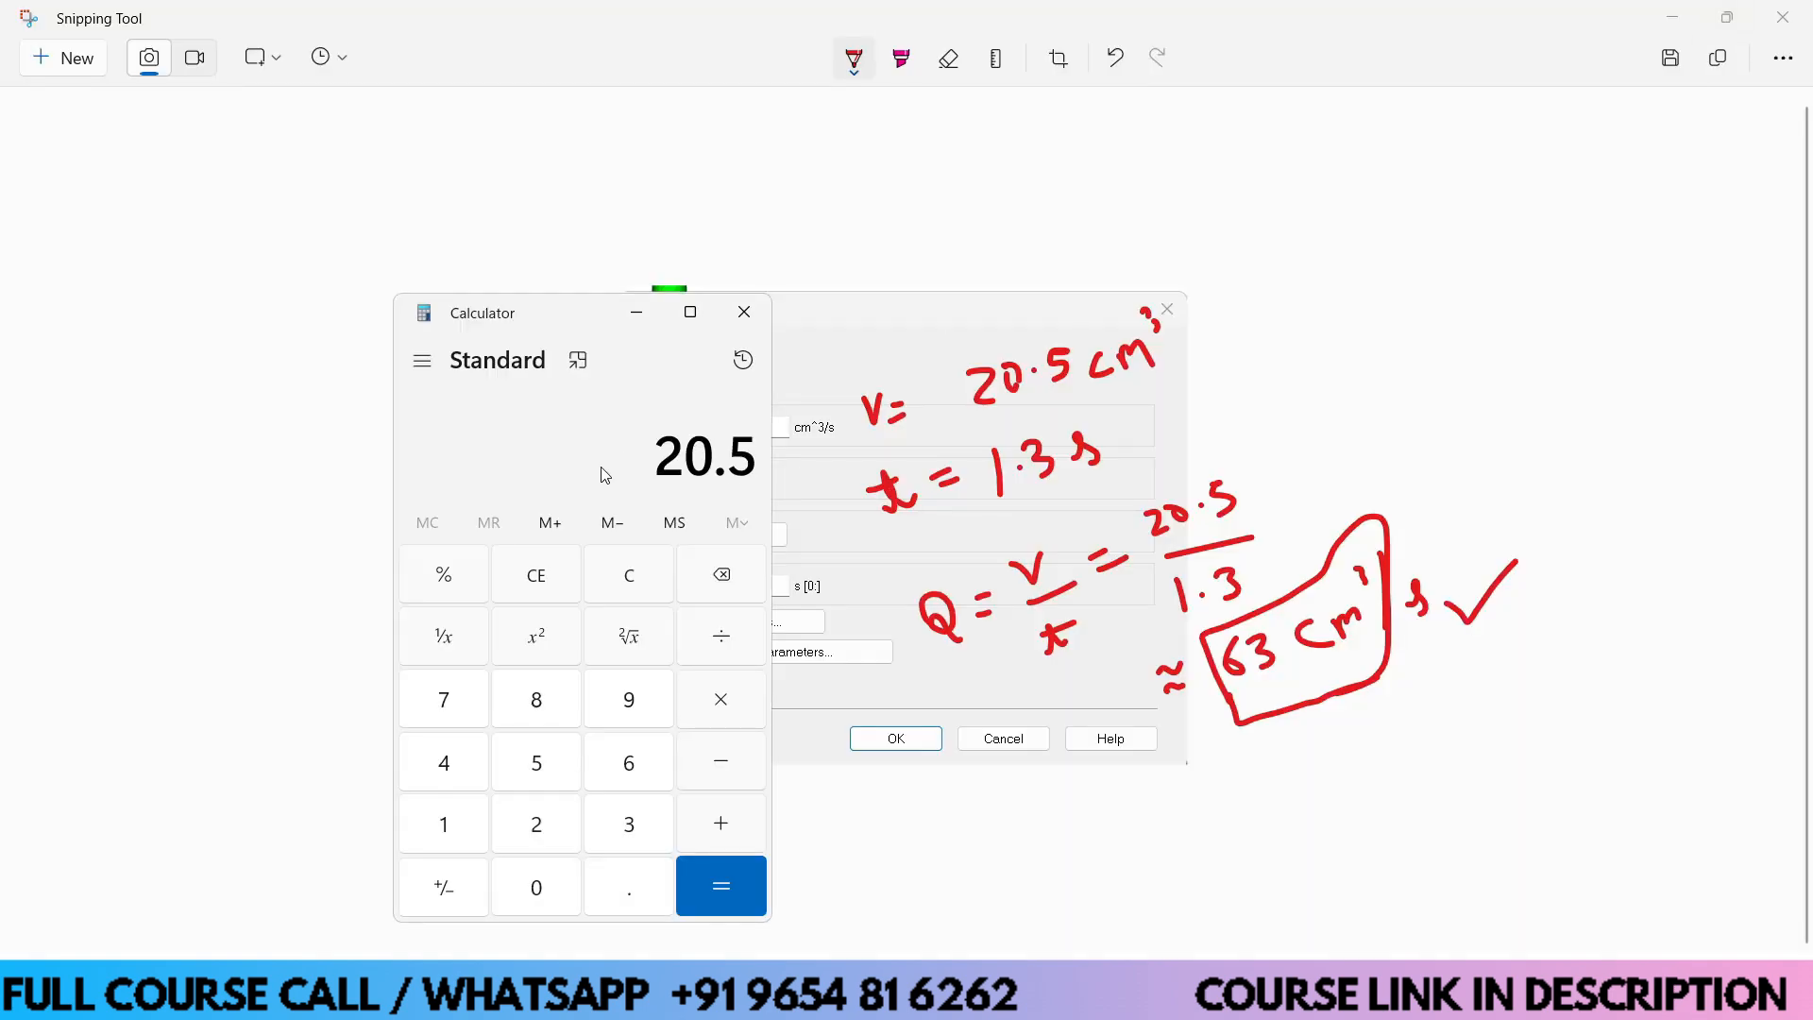
{"action": "key", "text": "slash"}
{"action": "type", "text": "1.3"}
{"action": "key", "text": "Return"}
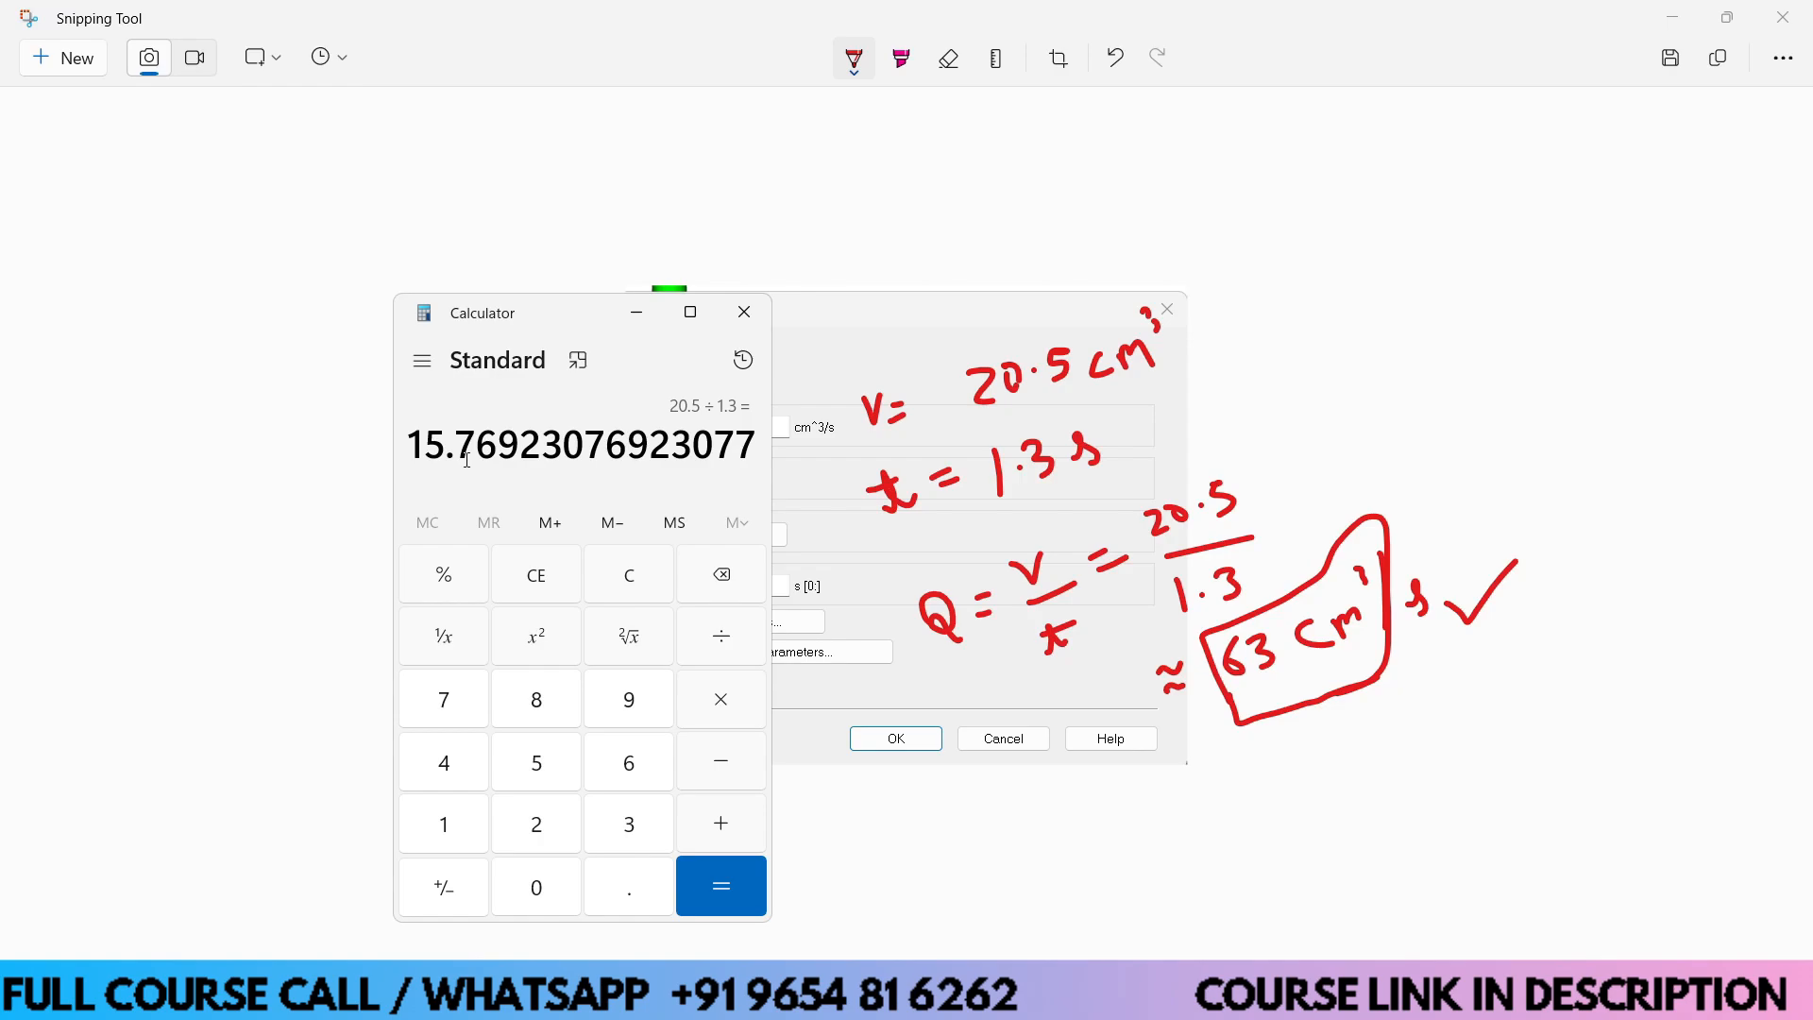
{"action": "key", "text": "asterisk"}
{"action": "key", "text": "4"}
{"action": "key", "text": "Return"}
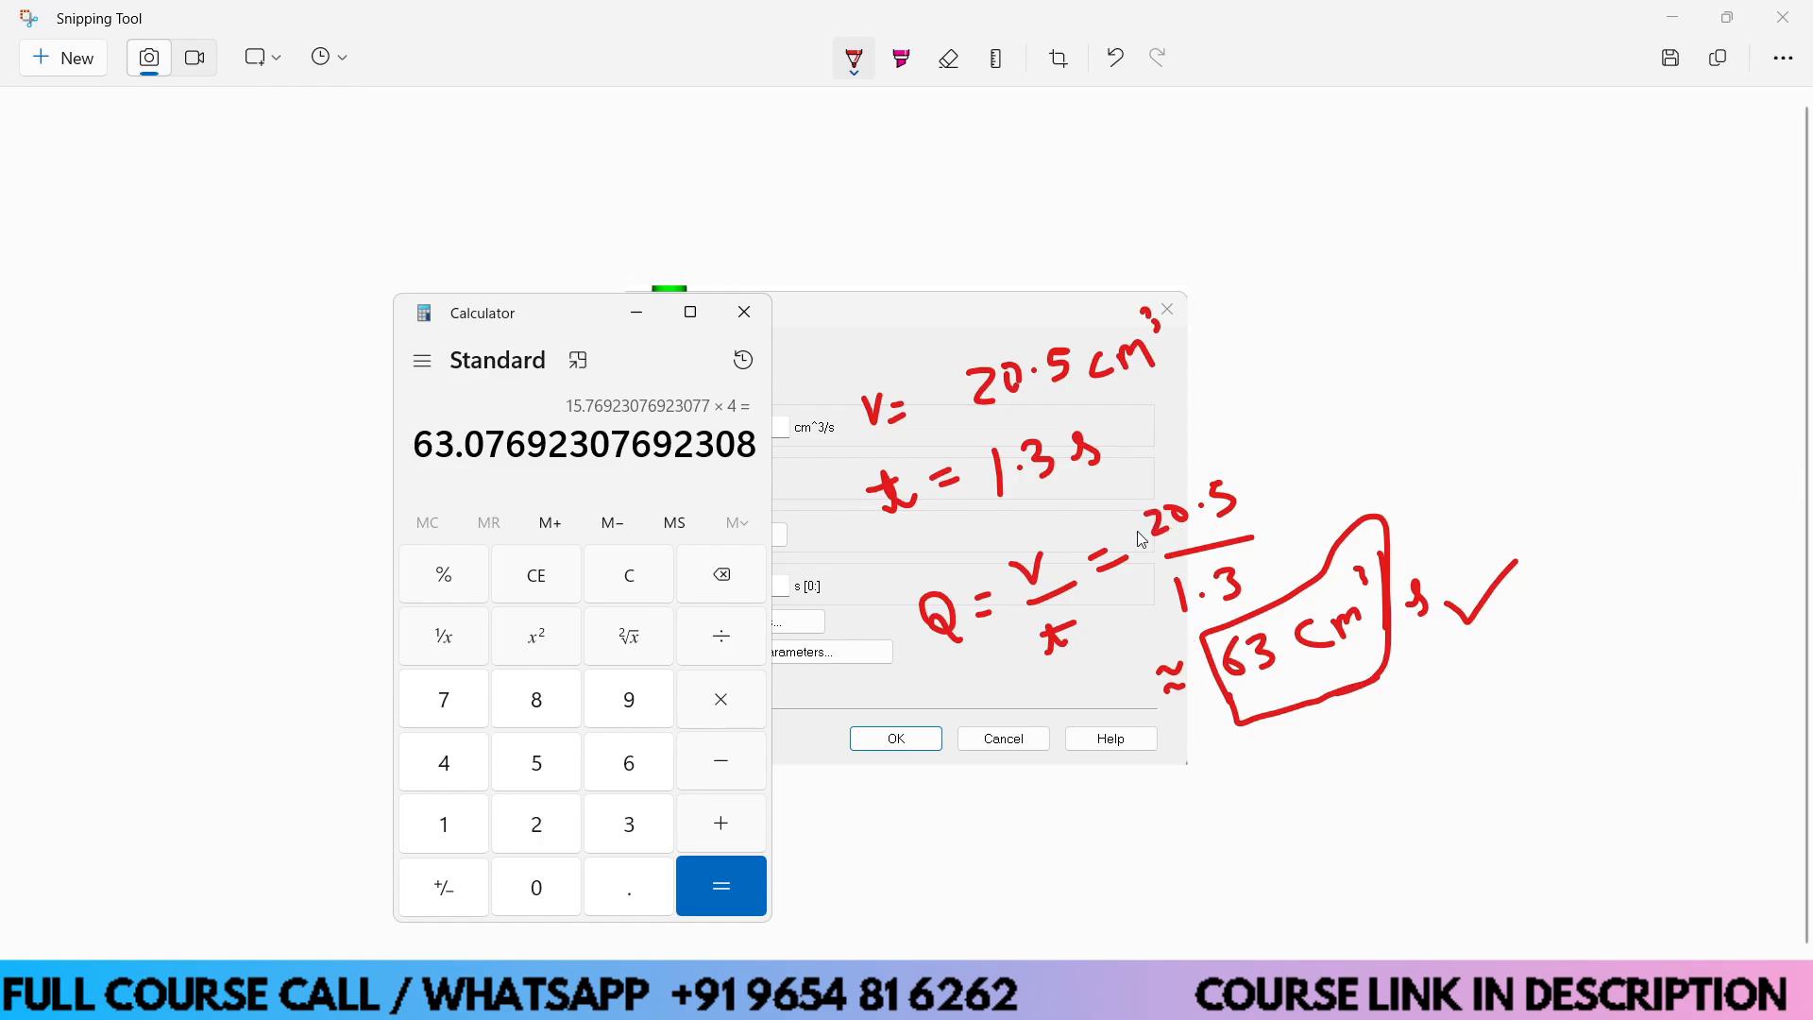
Return to Moldflow Insight and set the filling flow rate to 63 cm³/s
{"action": "left_click", "coordinate": [1238, 467]}
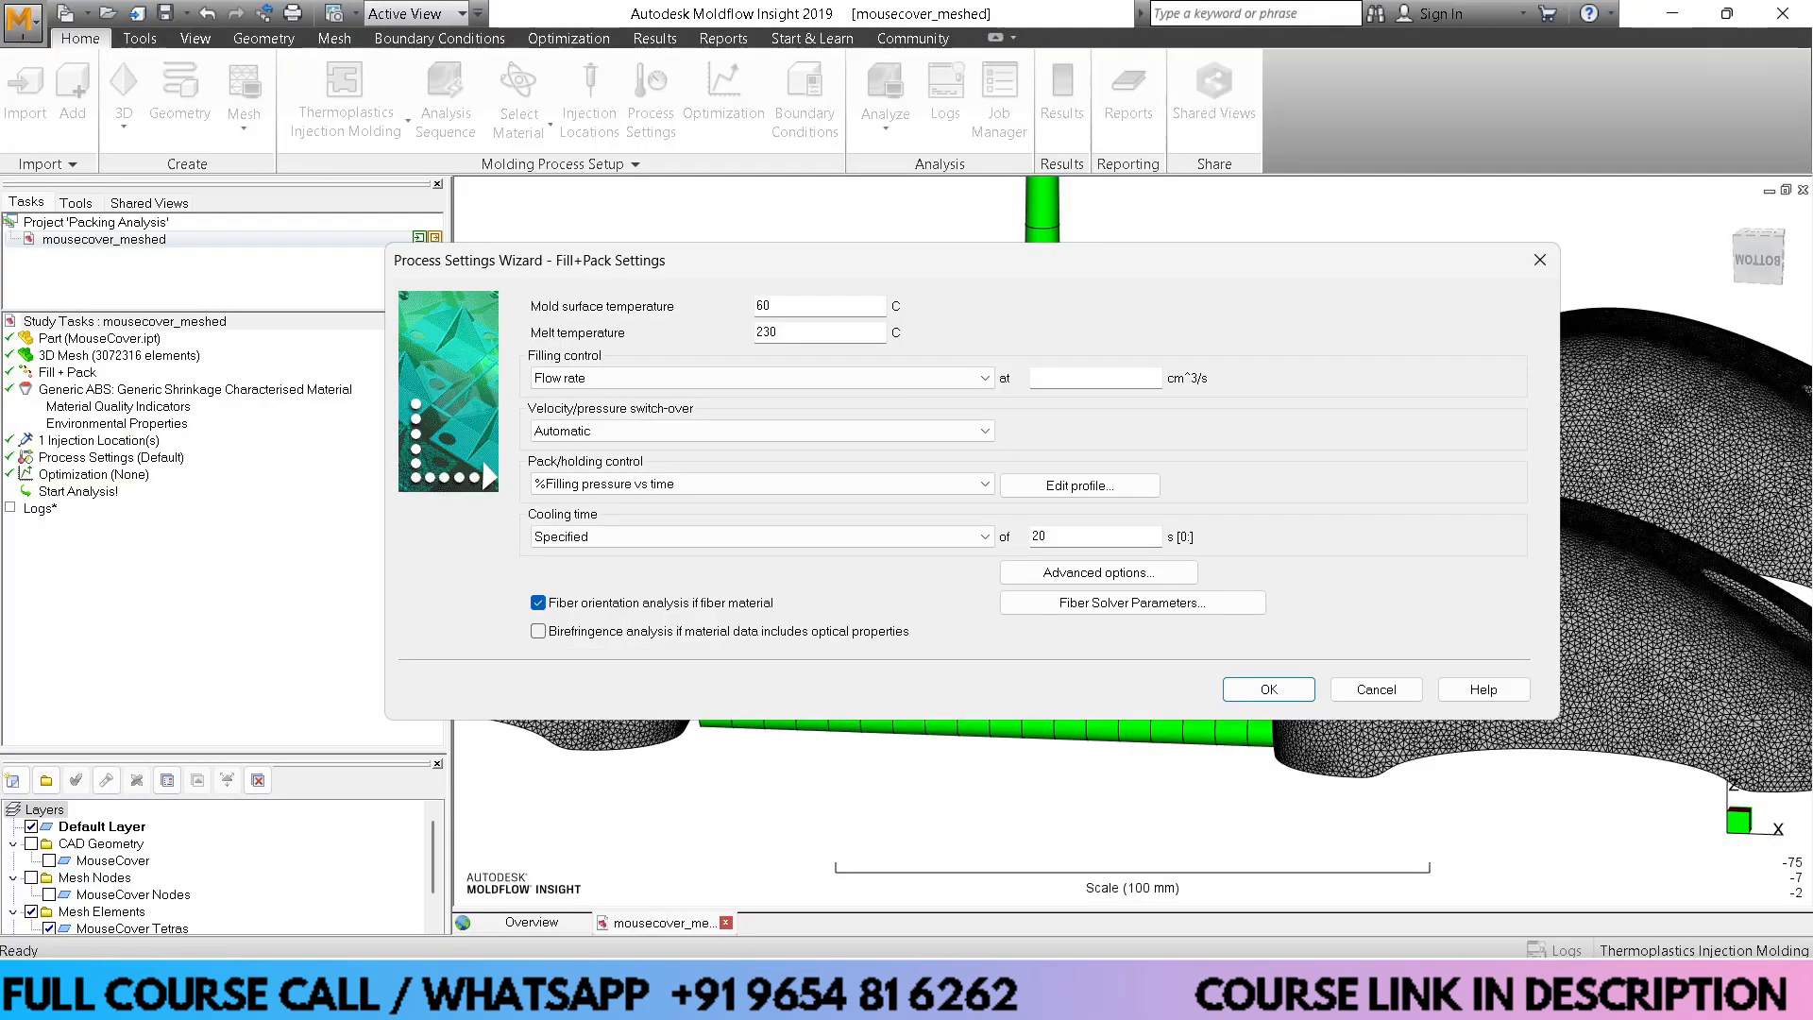
{"action": "left_click", "coordinate": [1048, 378]}
{"action": "type", "text": "63"}
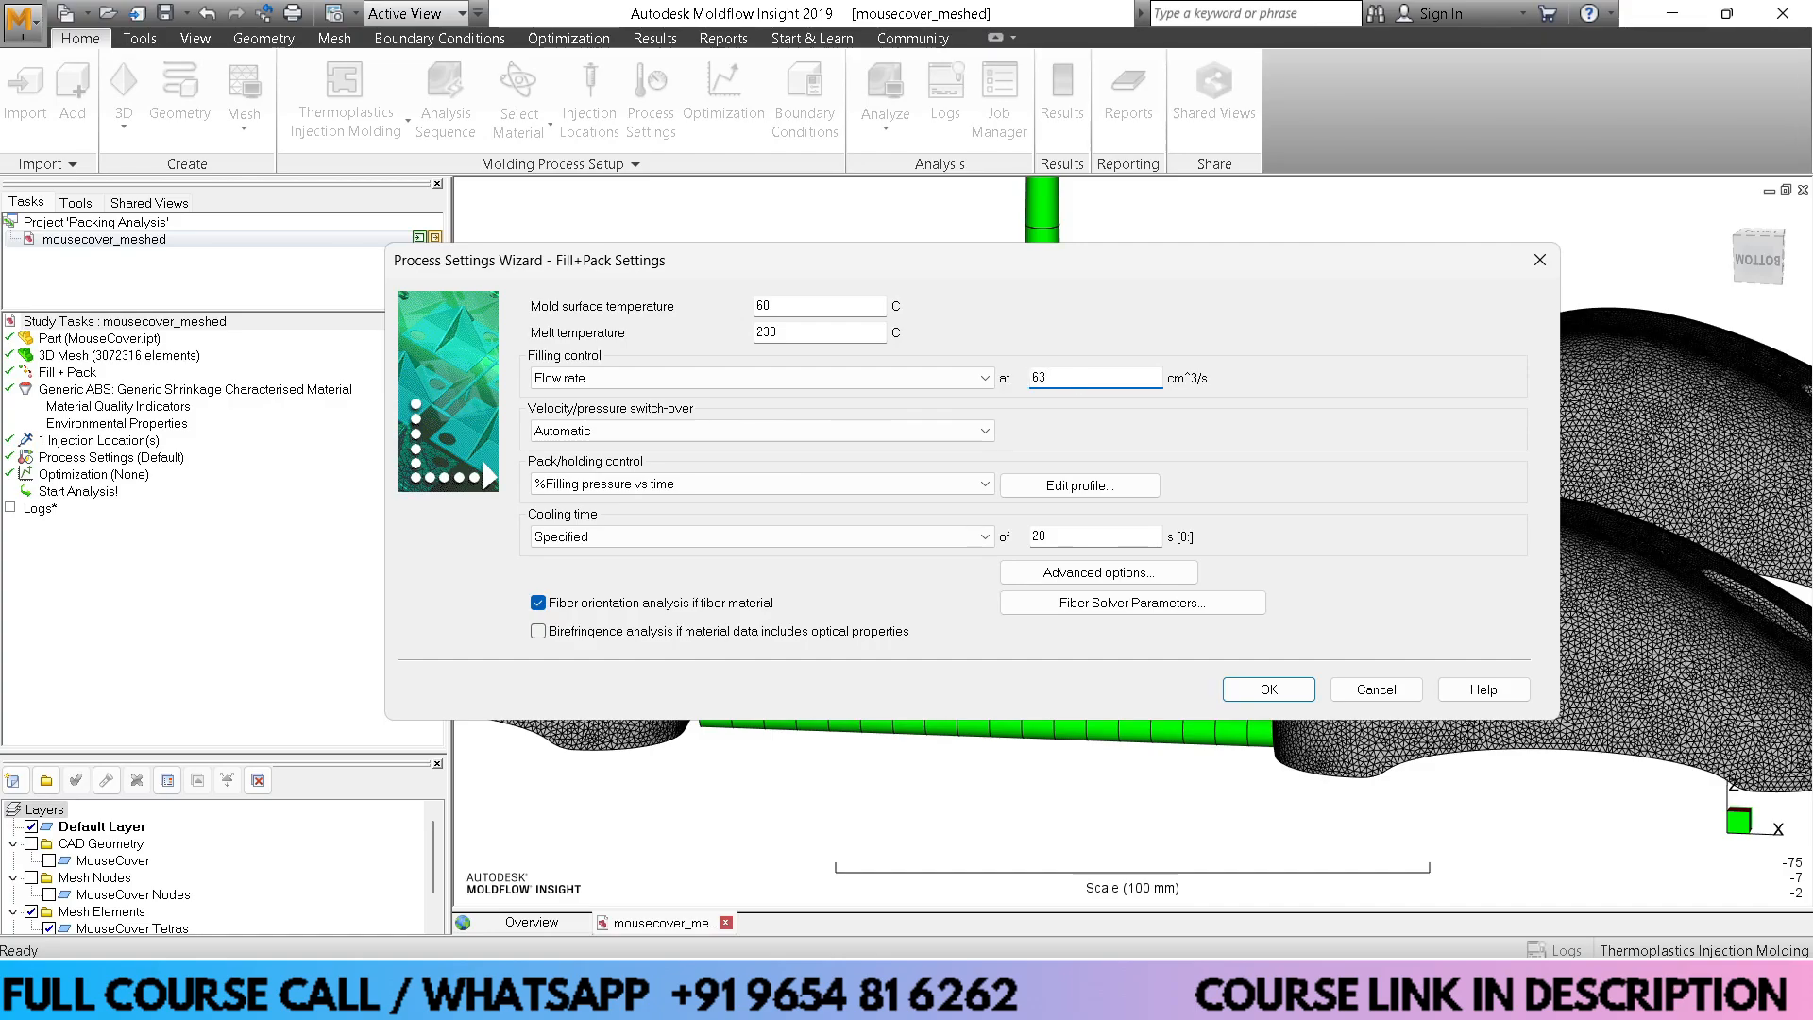
Review the %Filling pressure vs time packing profile without changing it and accept the process settings
{"action": "left_click", "coordinate": [1064, 492]}
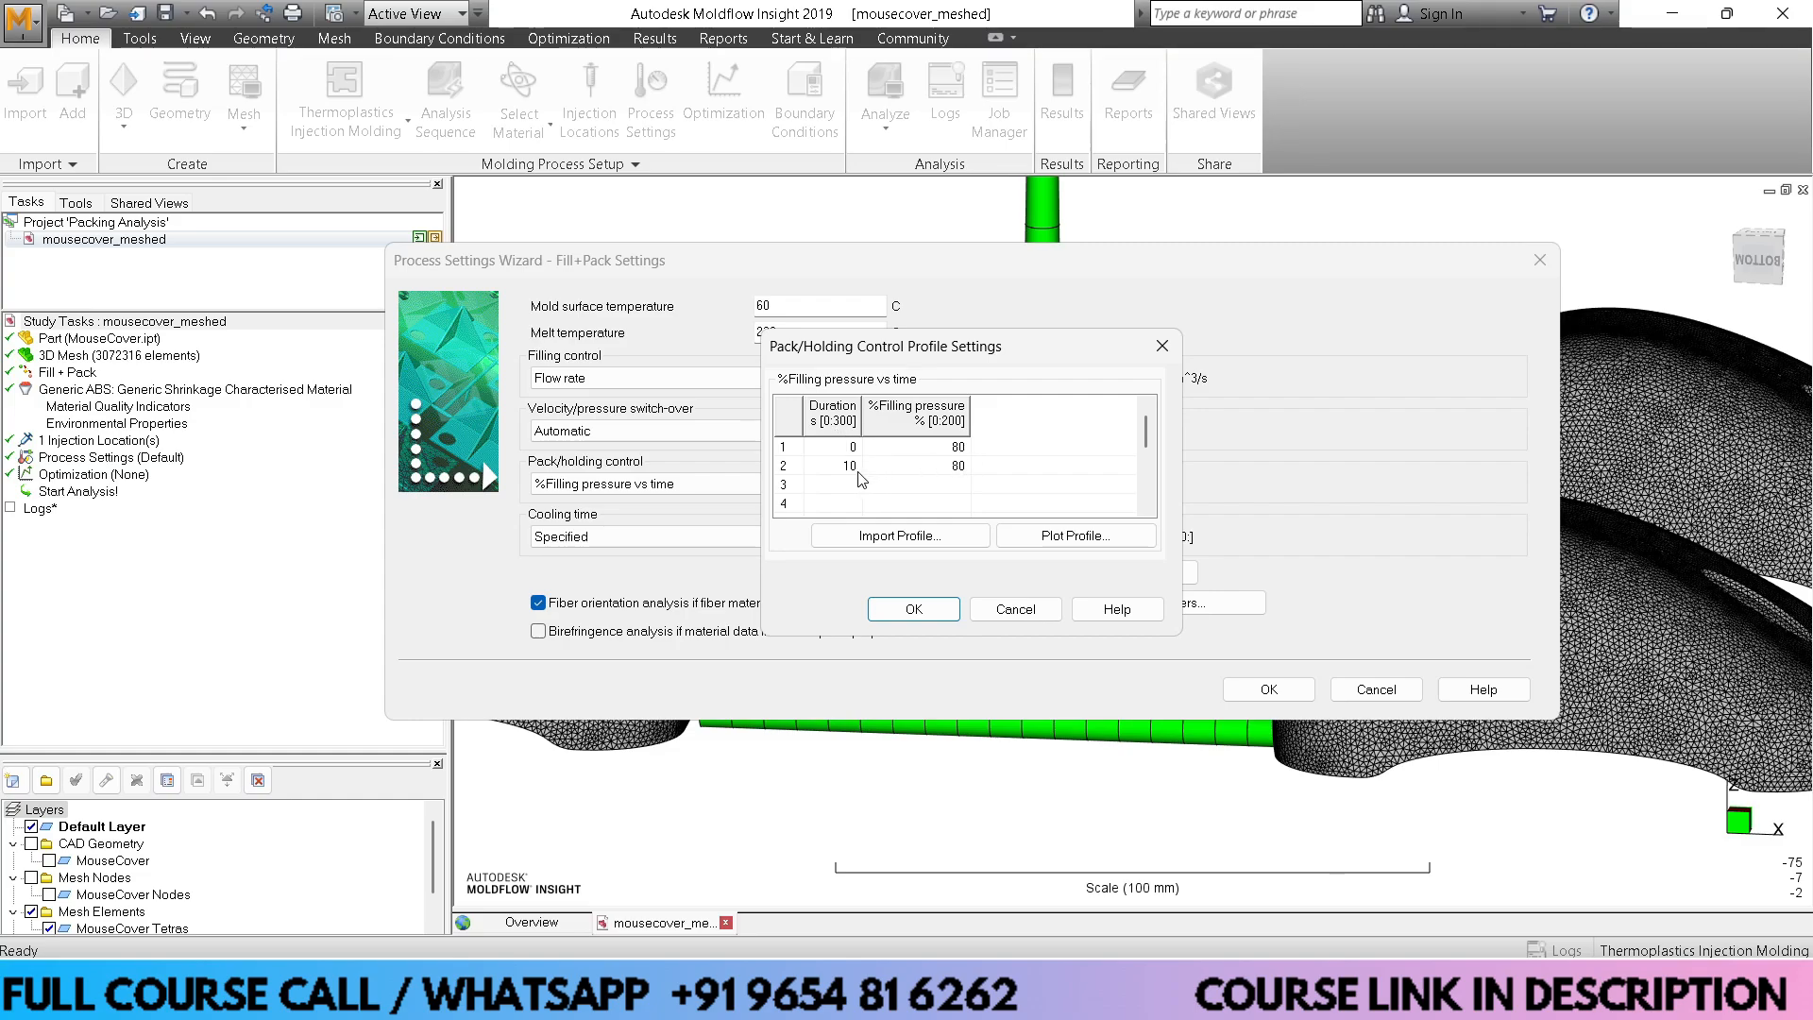
{"action": "left_click", "coordinate": [898, 610]}
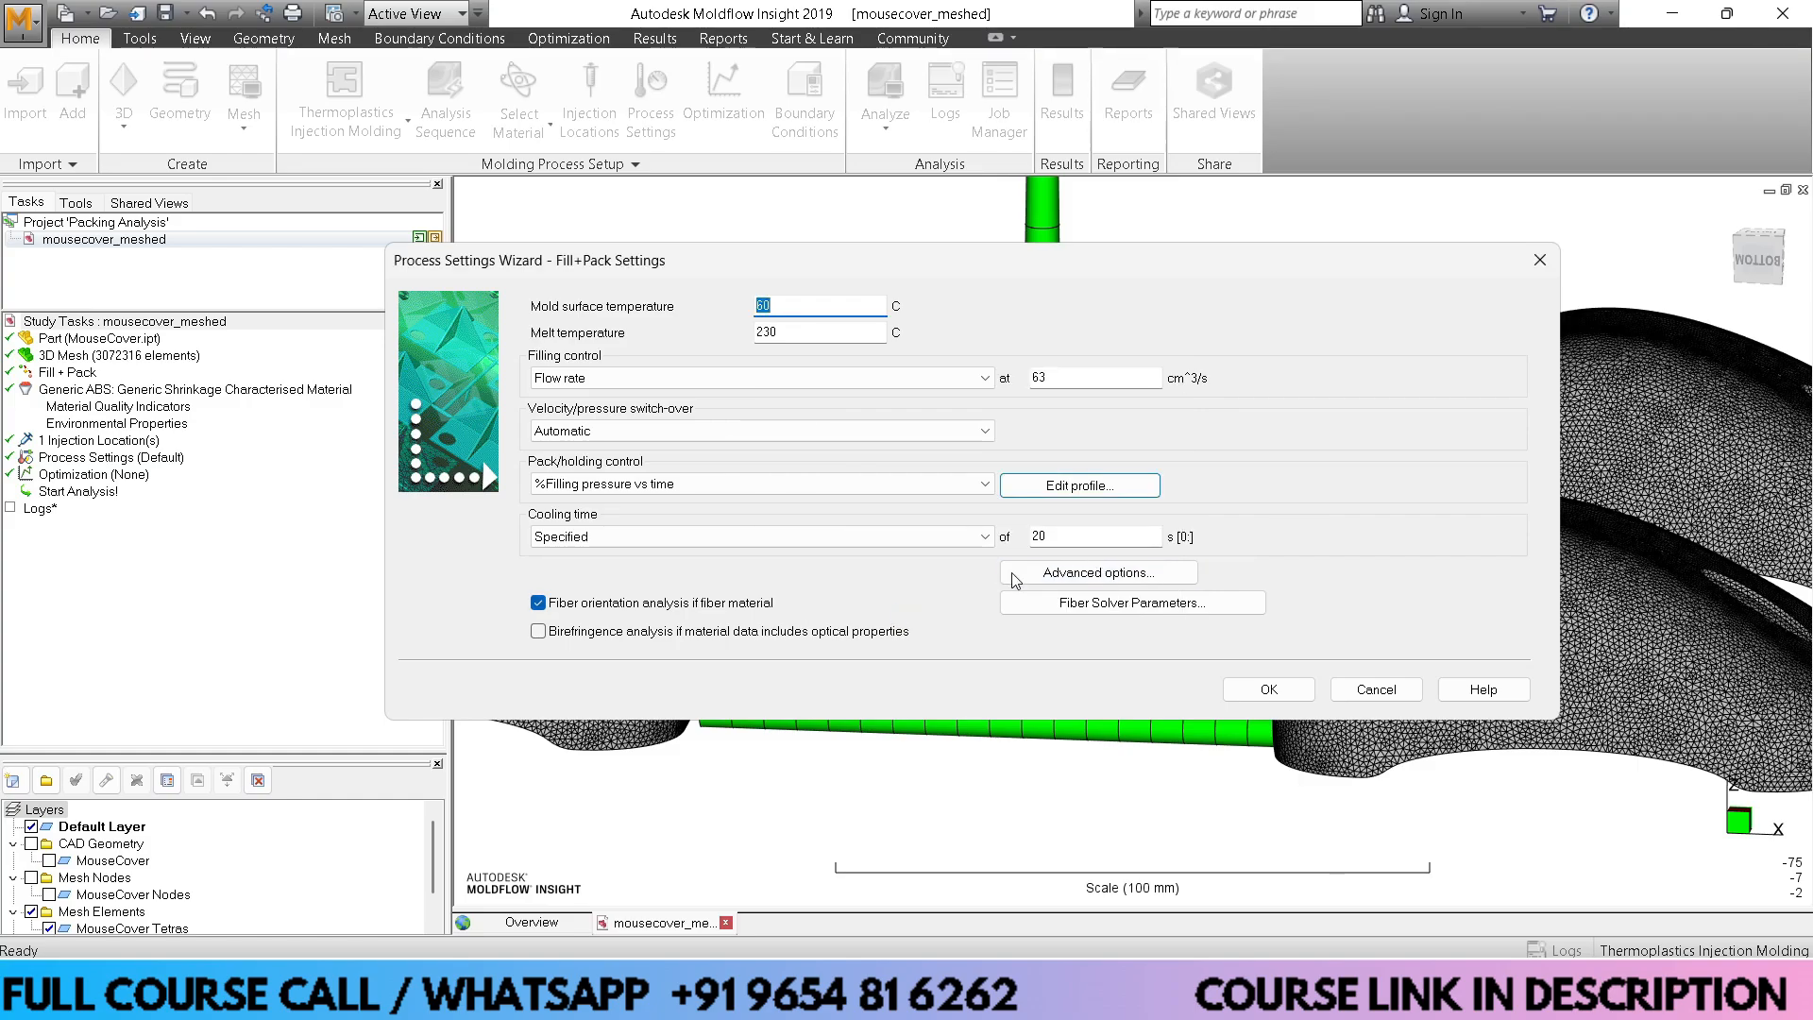
{"action": "left_click", "coordinate": [1269, 690]}
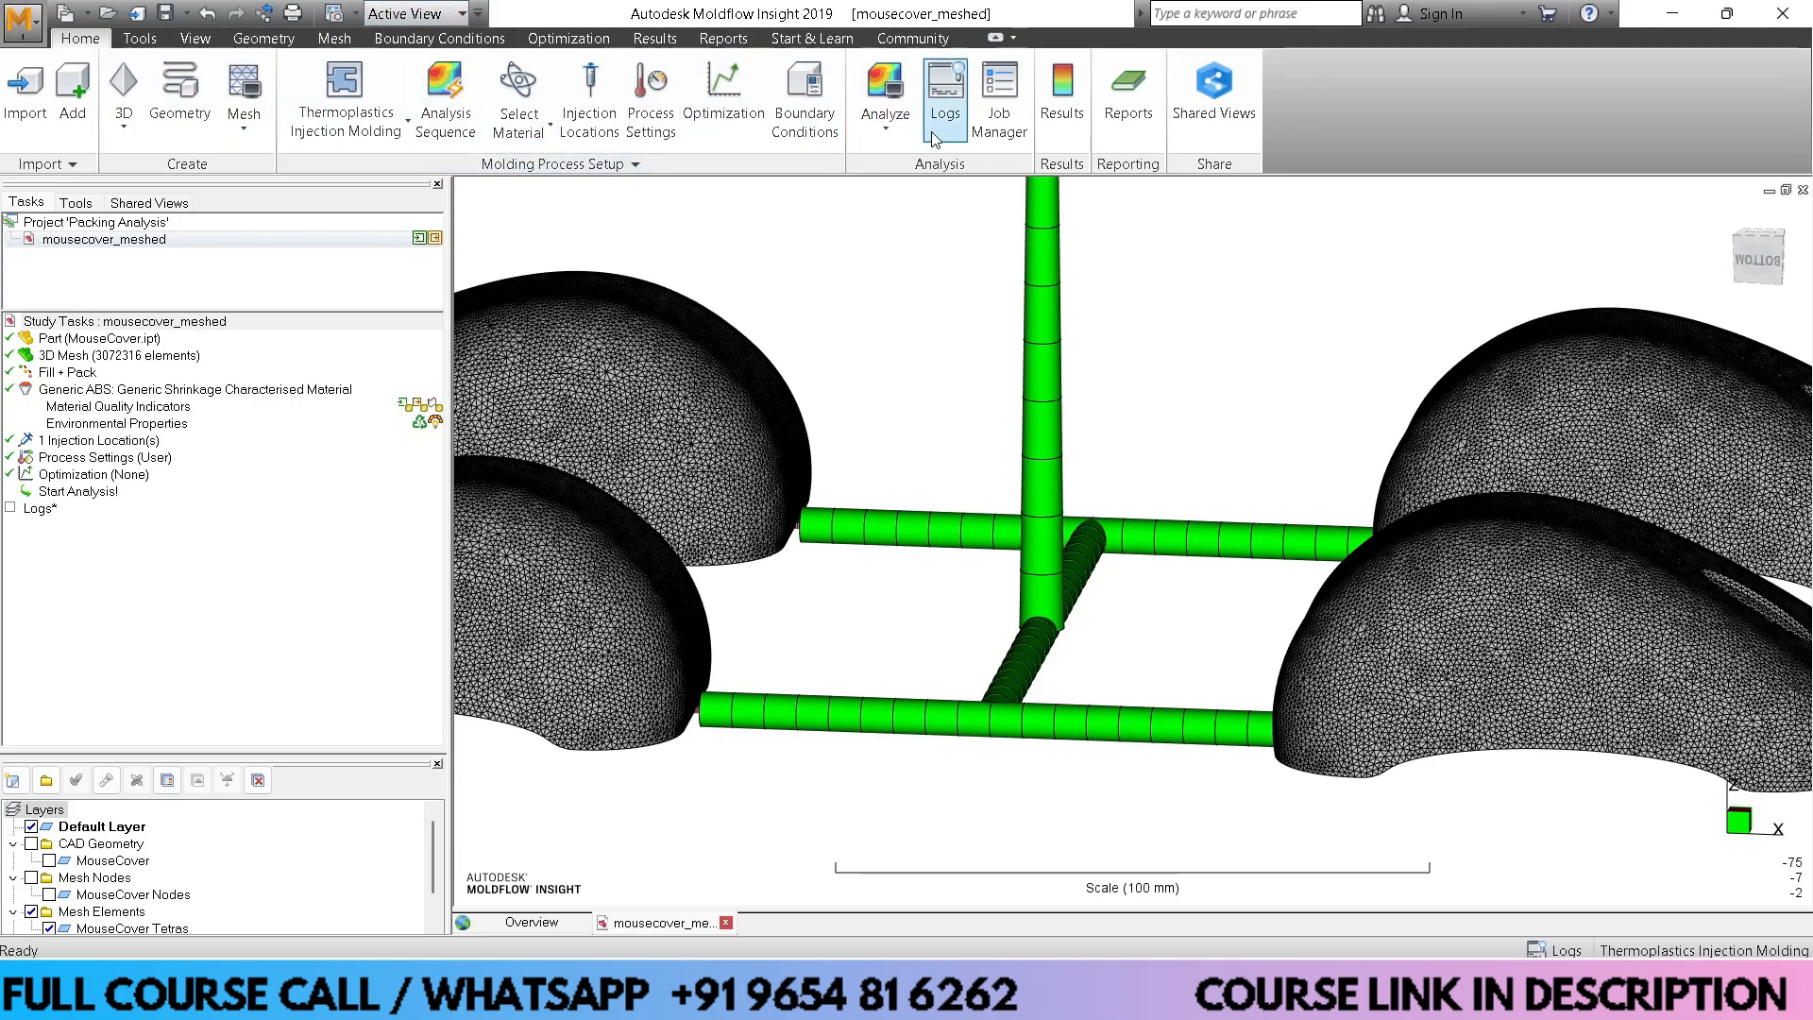
Start the analysis and dismiss the completion notice for the mousecover_4cavity study
{"action": "left_click", "coordinate": [893, 90]}
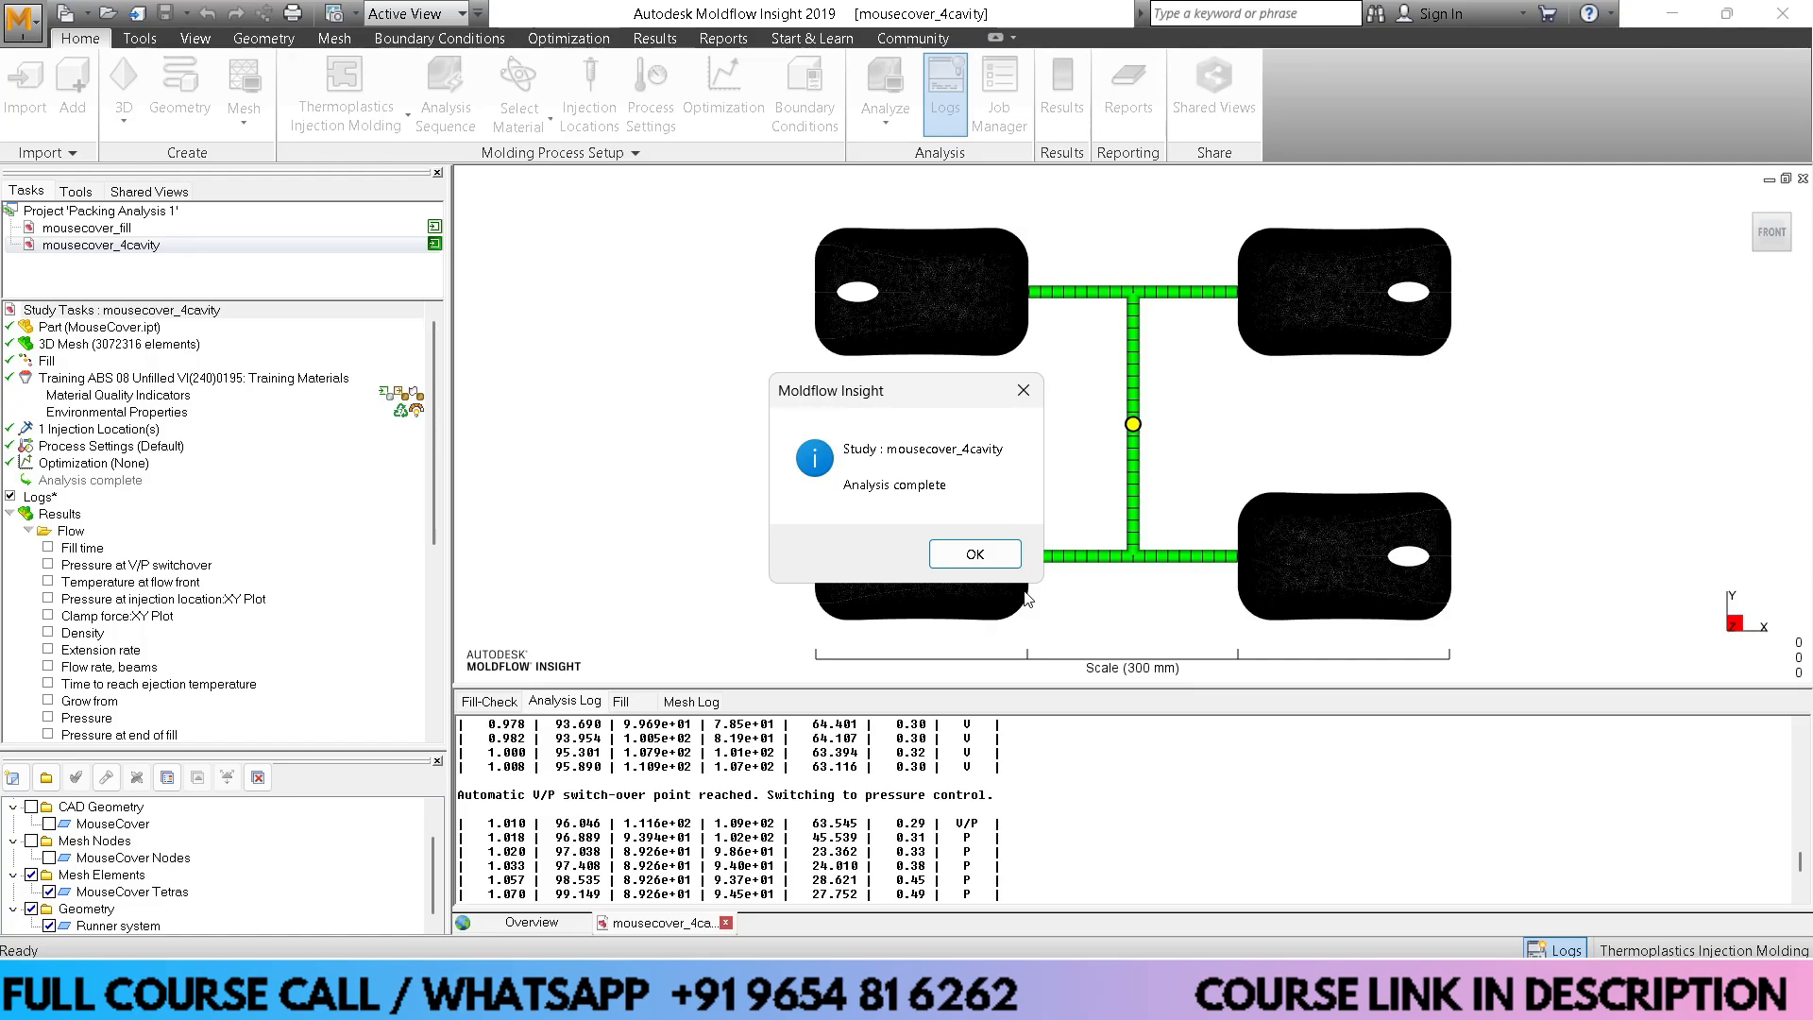
{"action": "left_click", "coordinate": [974, 557]}
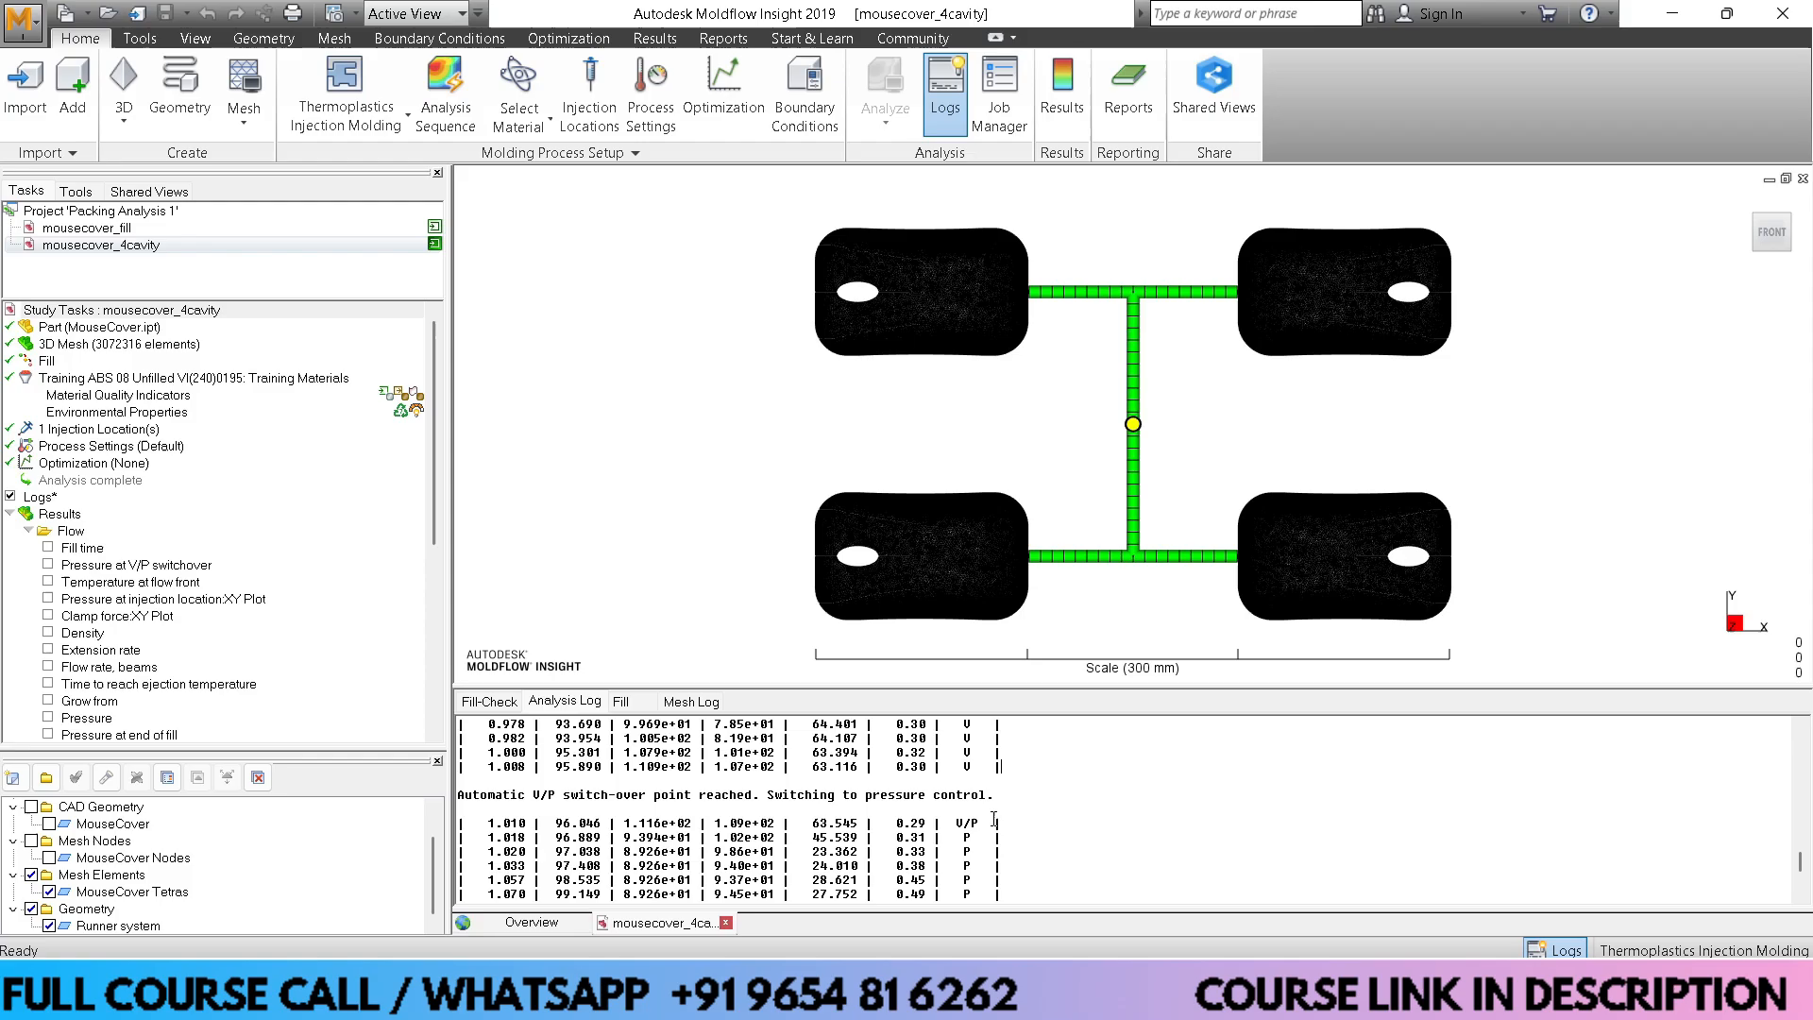
Examine the filling-phase table in the analysis log around the V/P switch-over and up to complete filling
{"action": "scroll", "coordinate": [979, 828], "scroll_direction": "down", "scroll_amount": 1}
{"action": "left_click_drag", "start_coordinate": [460, 851], "coordinate": [663, 786]}
{"action": "left_click", "coordinate": [850, 818]}
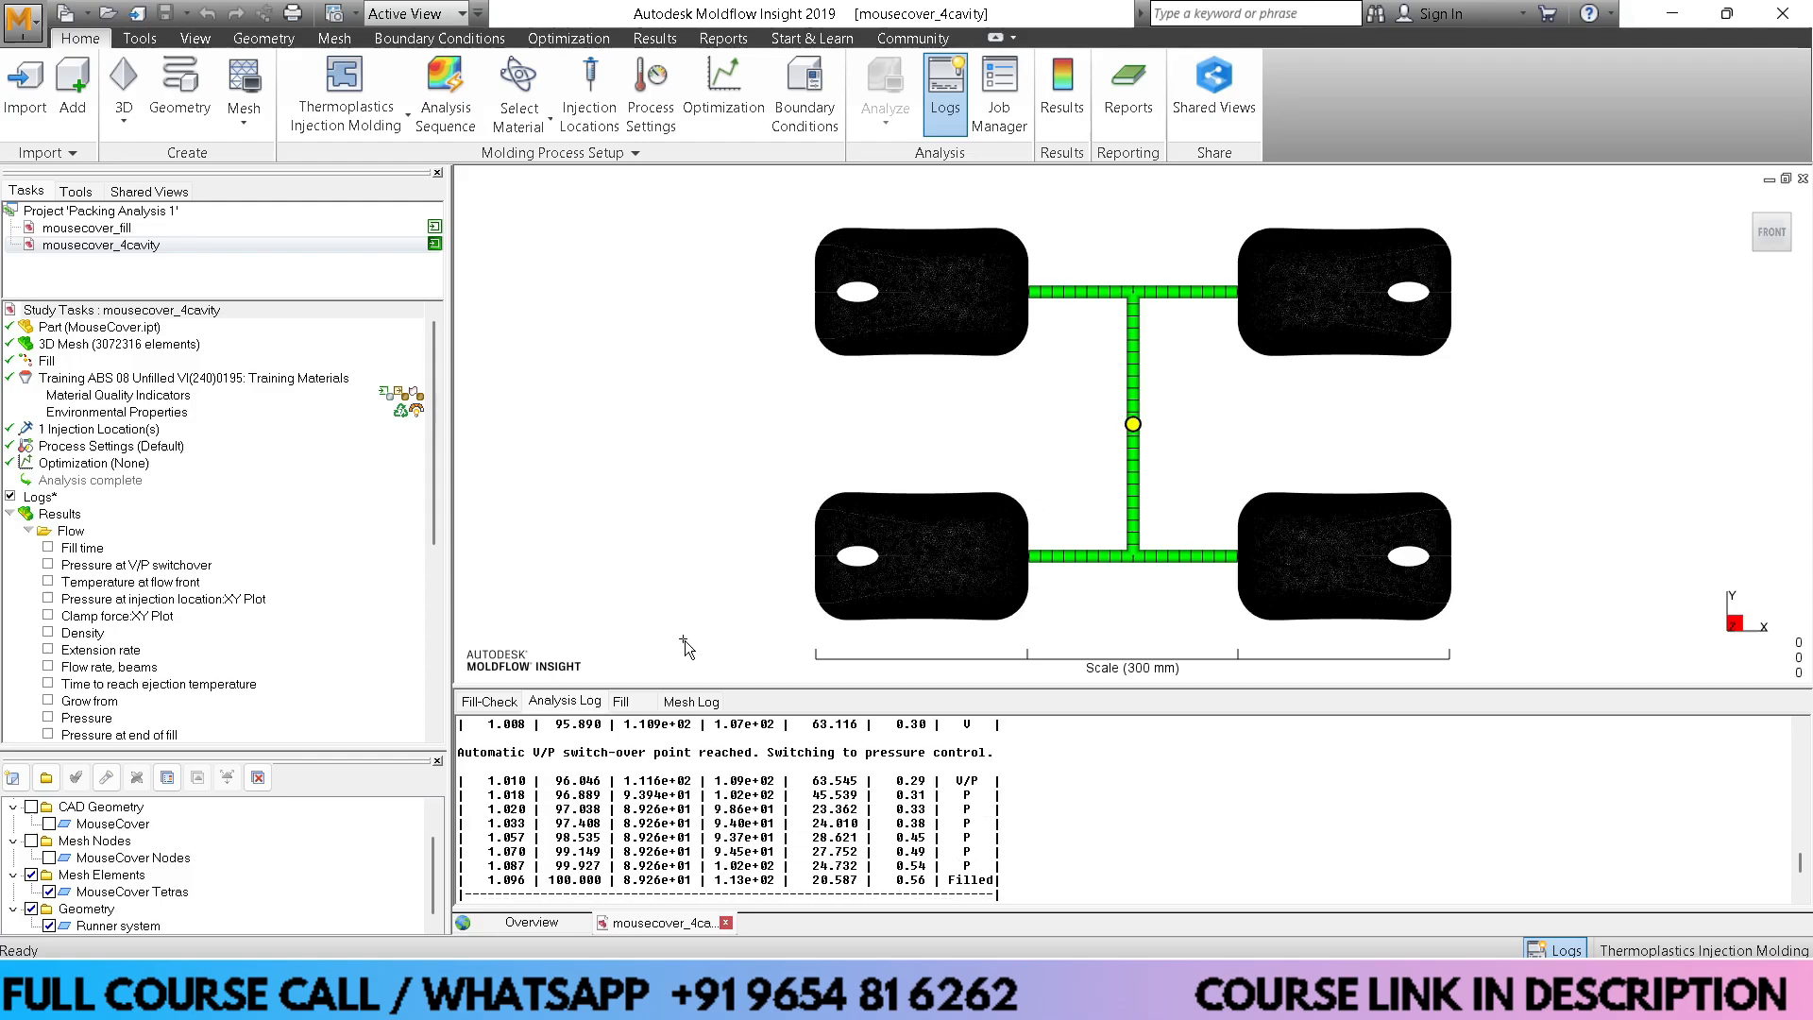
Check the clamp force, switch-over and execution time summary in the Fill log, and hide the logs
{"action": "left_click", "coordinate": [621, 701]}
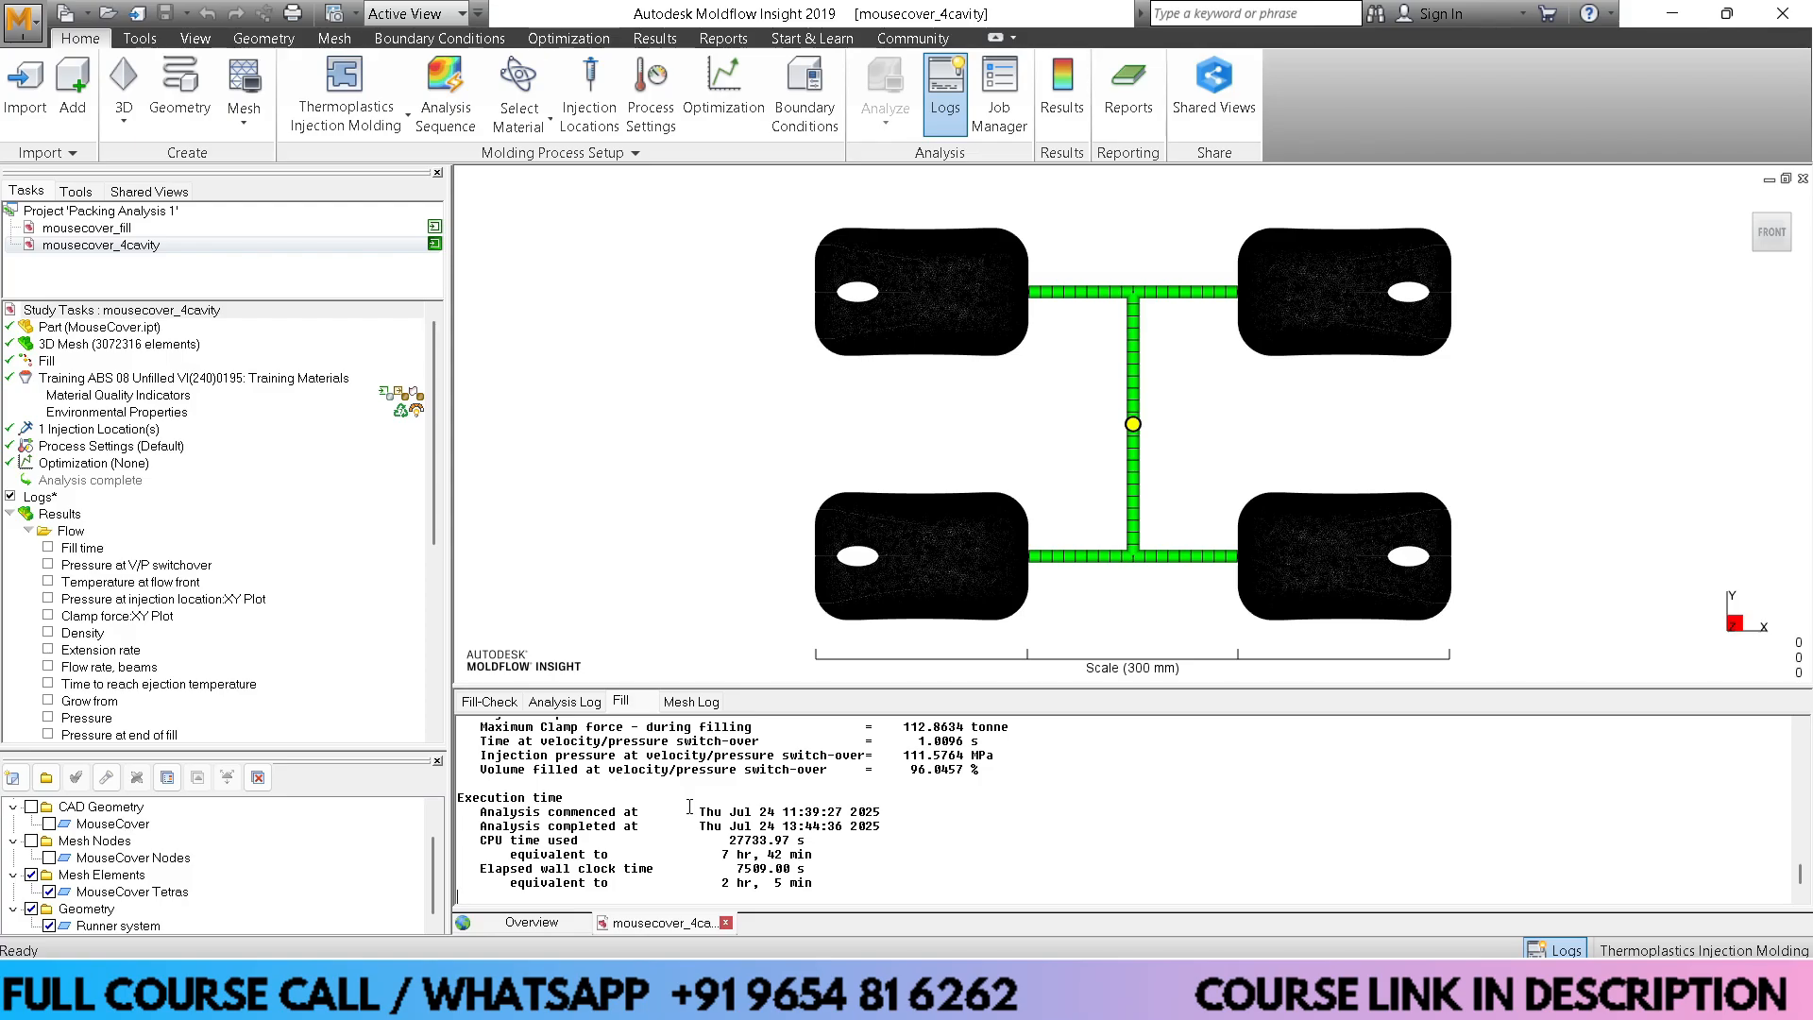
{"action": "left_click", "coordinate": [1566, 950]}
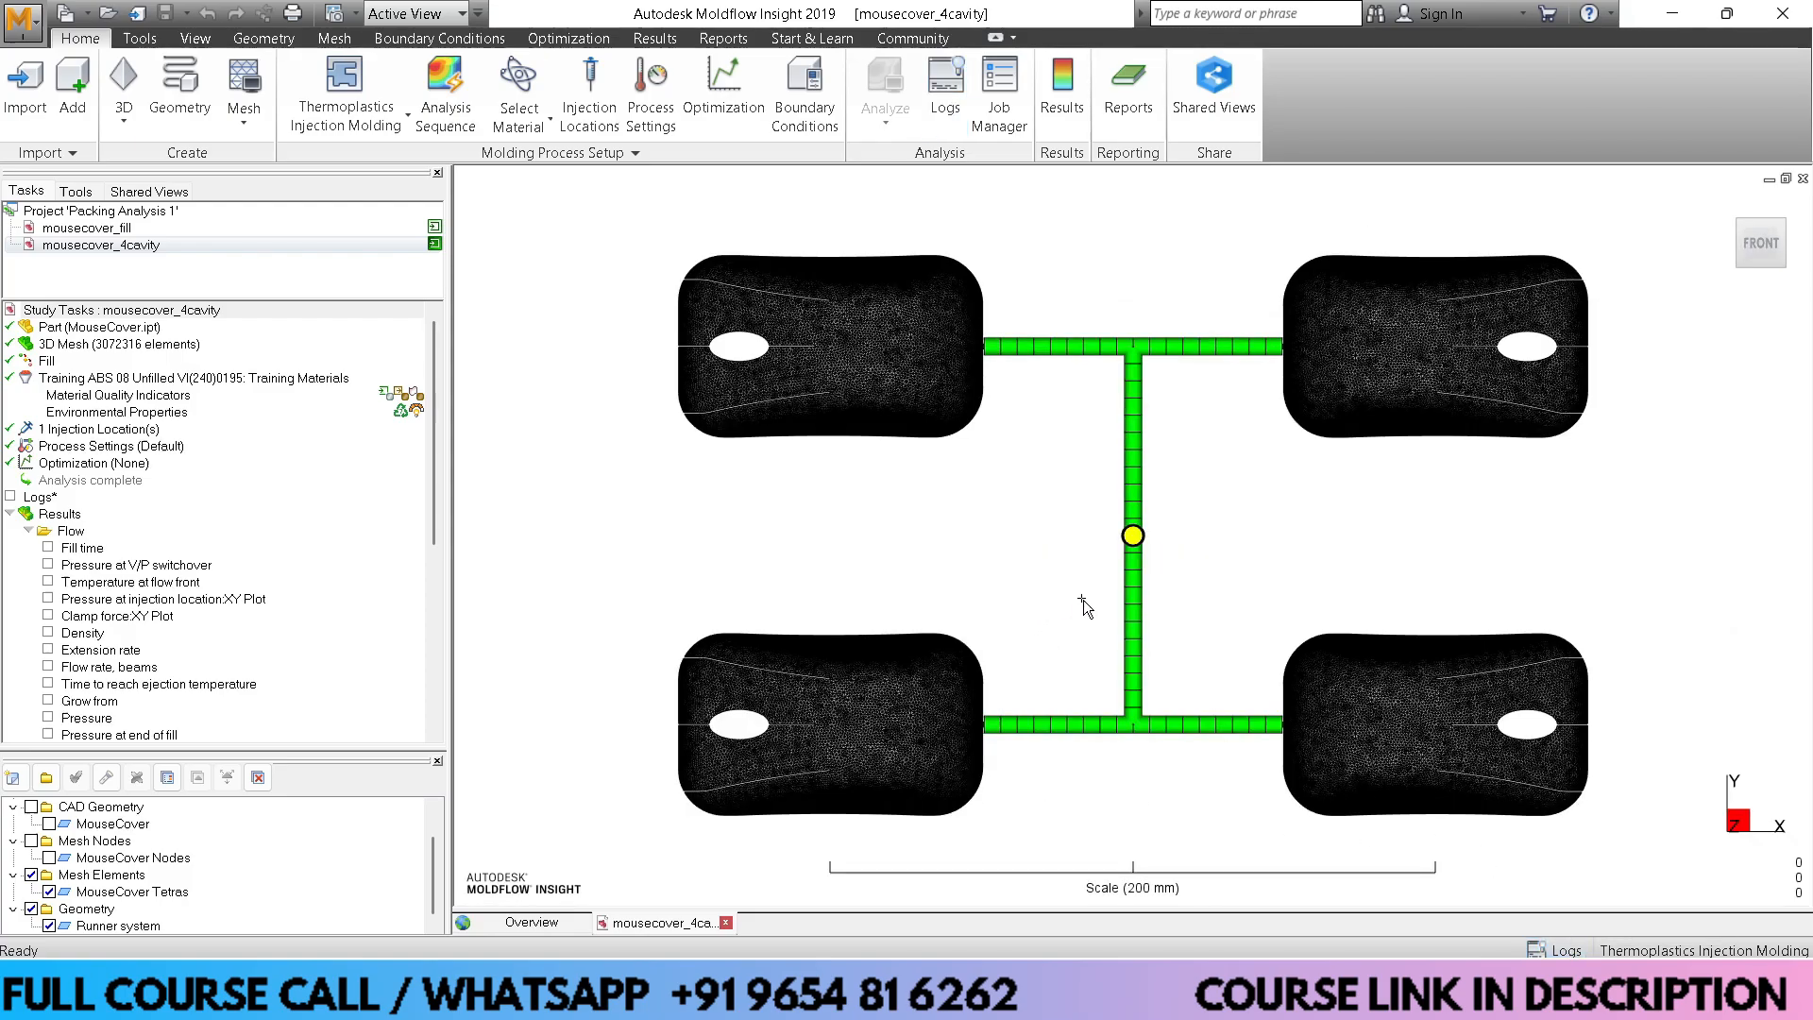
{"action": "scroll", "coordinate": [1101, 599], "scroll_direction": "up", "scroll_amount": 1}
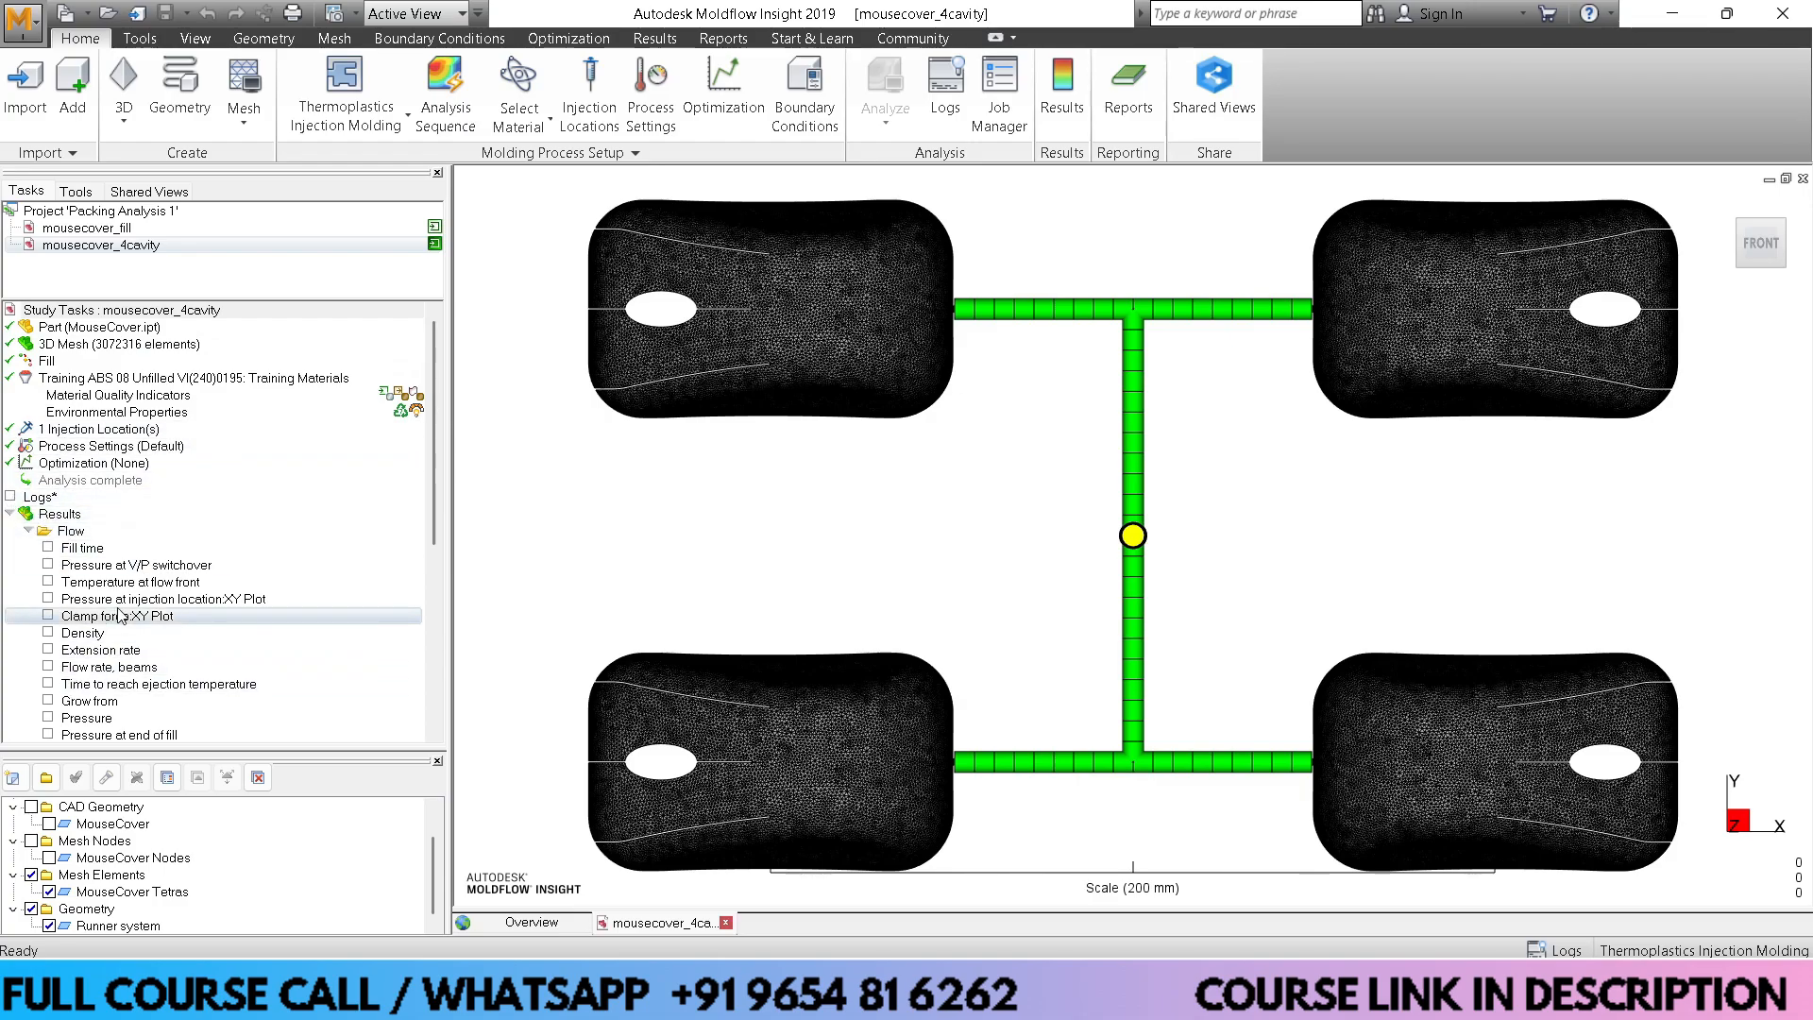
Display the Fill time result, run its animation from the start to the final frame, and view the cavities in 3D
{"action": "left_click", "coordinate": [48, 548]}
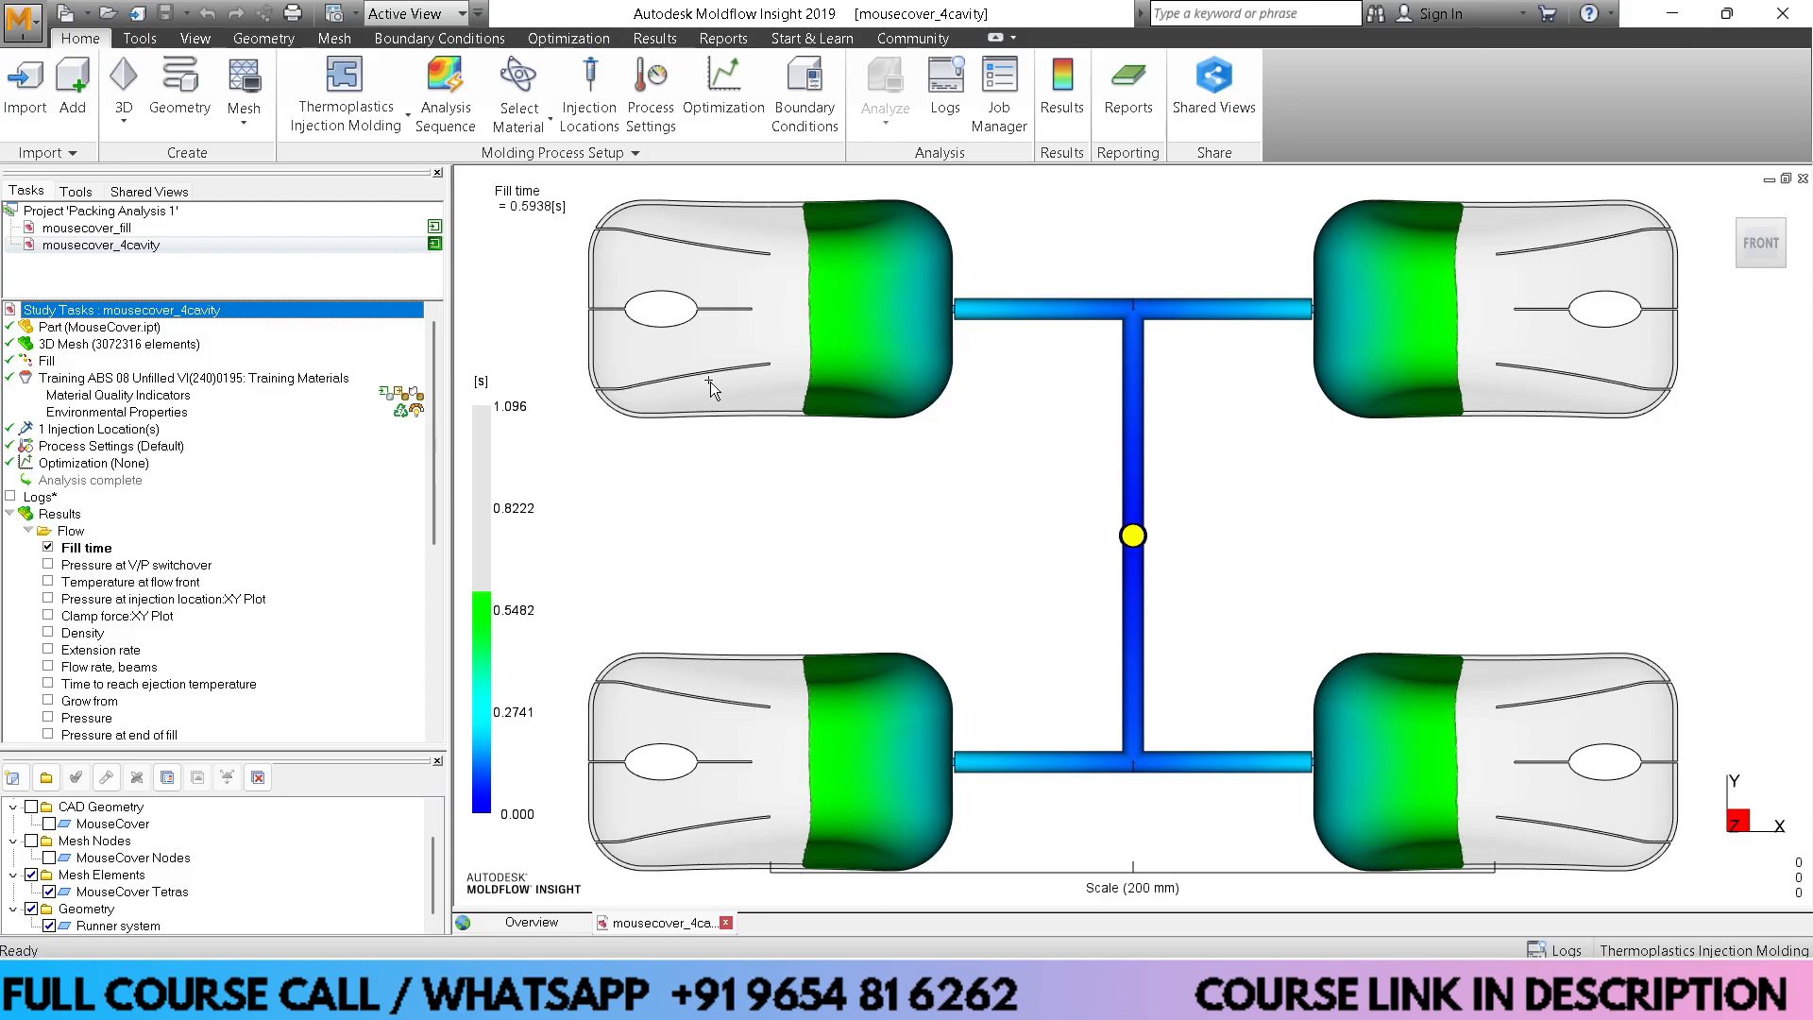
{"action": "left_click", "coordinate": [665, 40]}
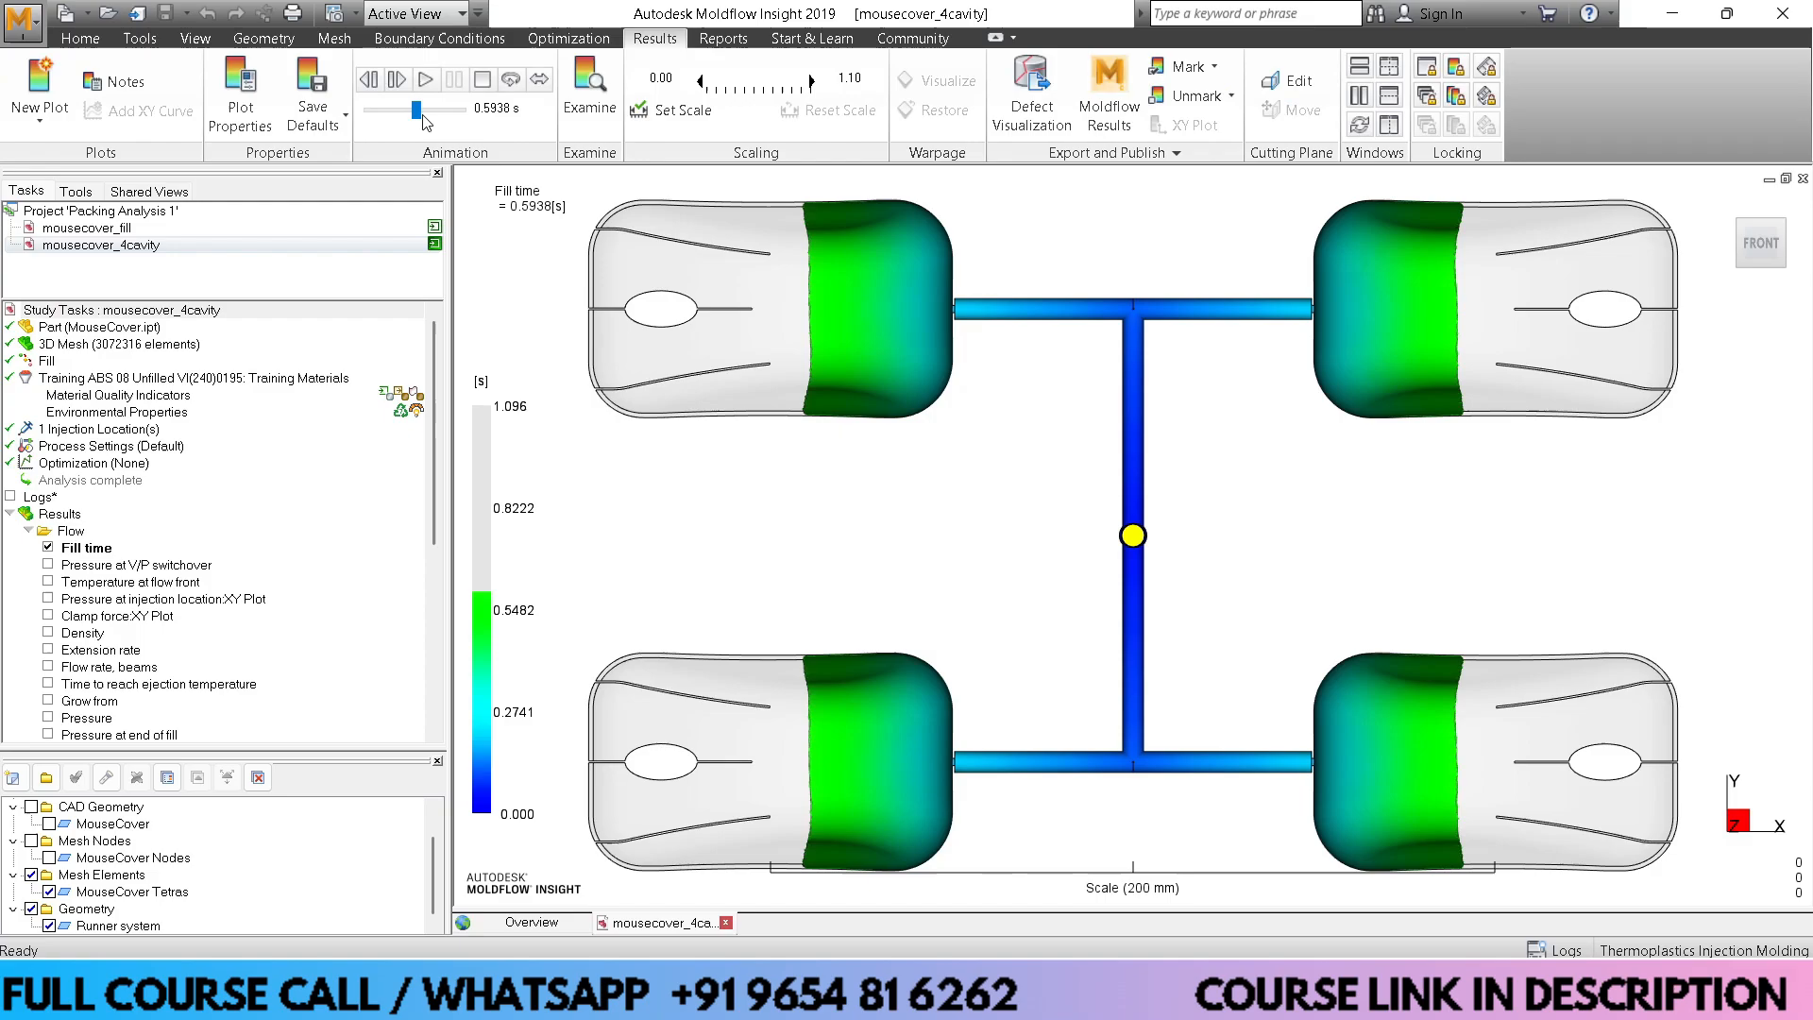
{"action": "left_click_drag", "start_coordinate": [416, 110], "coordinate": [366, 111]}
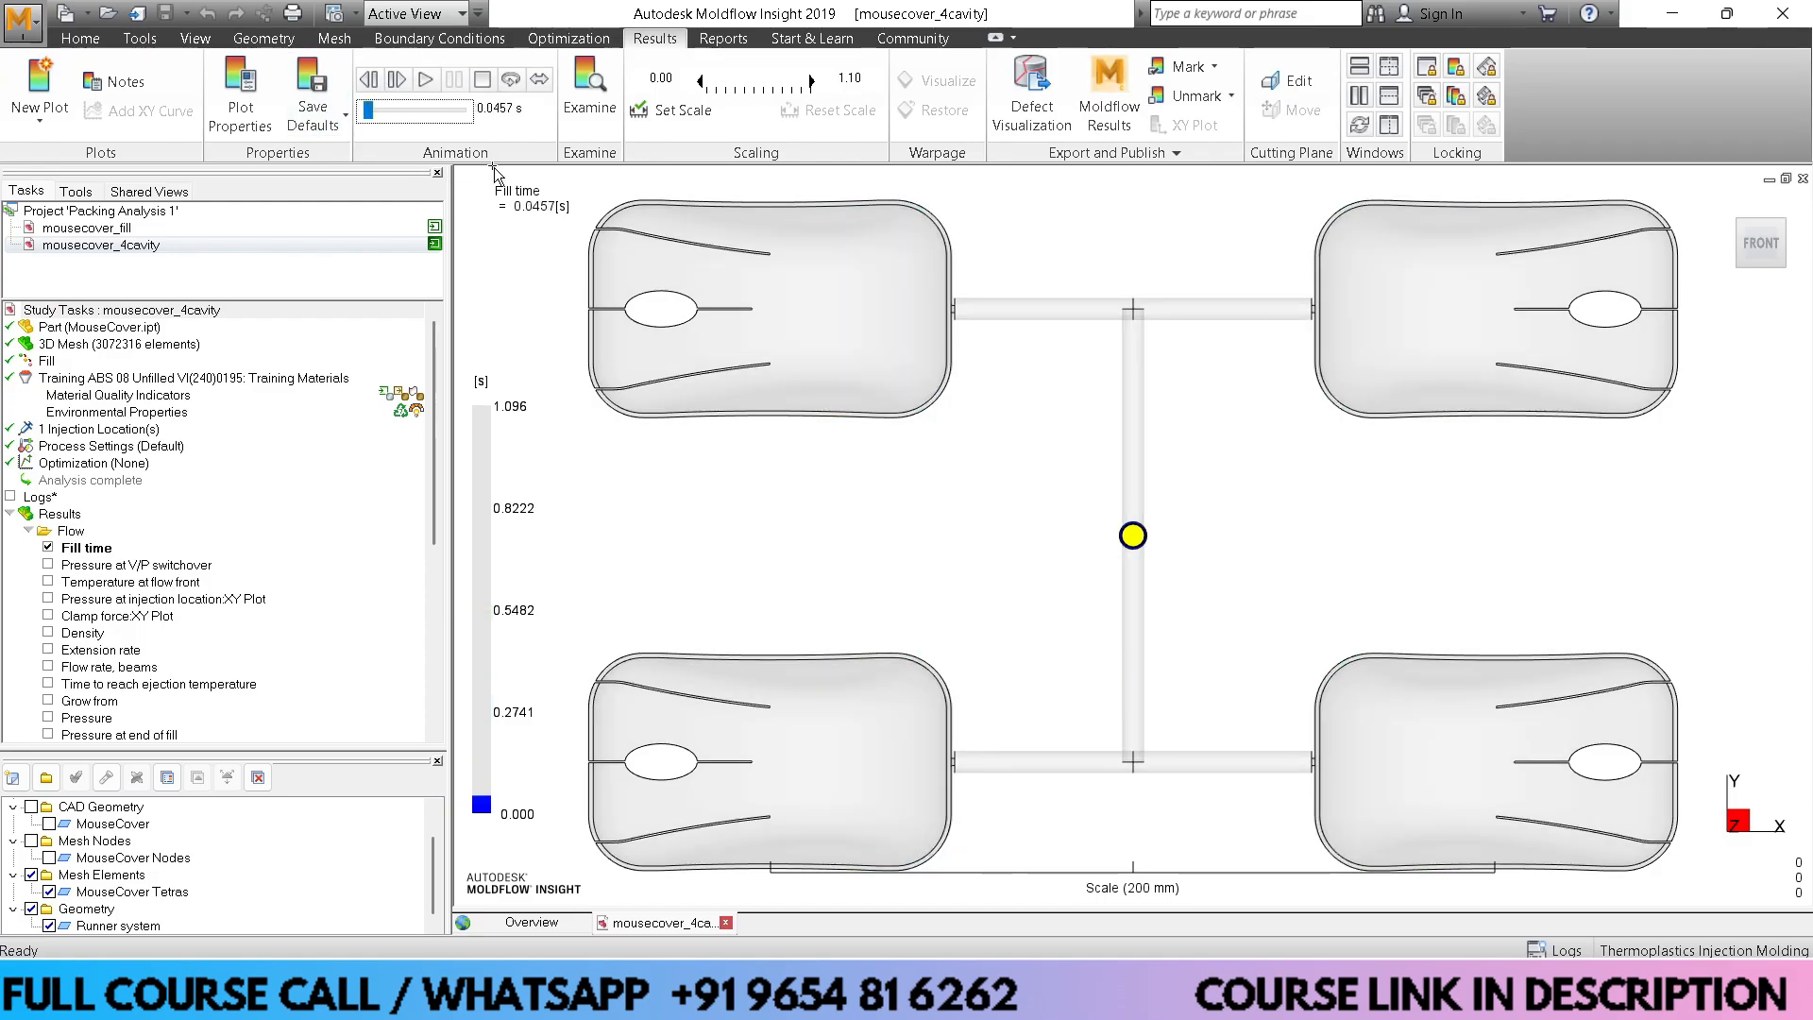
{"action": "left_click", "coordinate": [465, 110]}
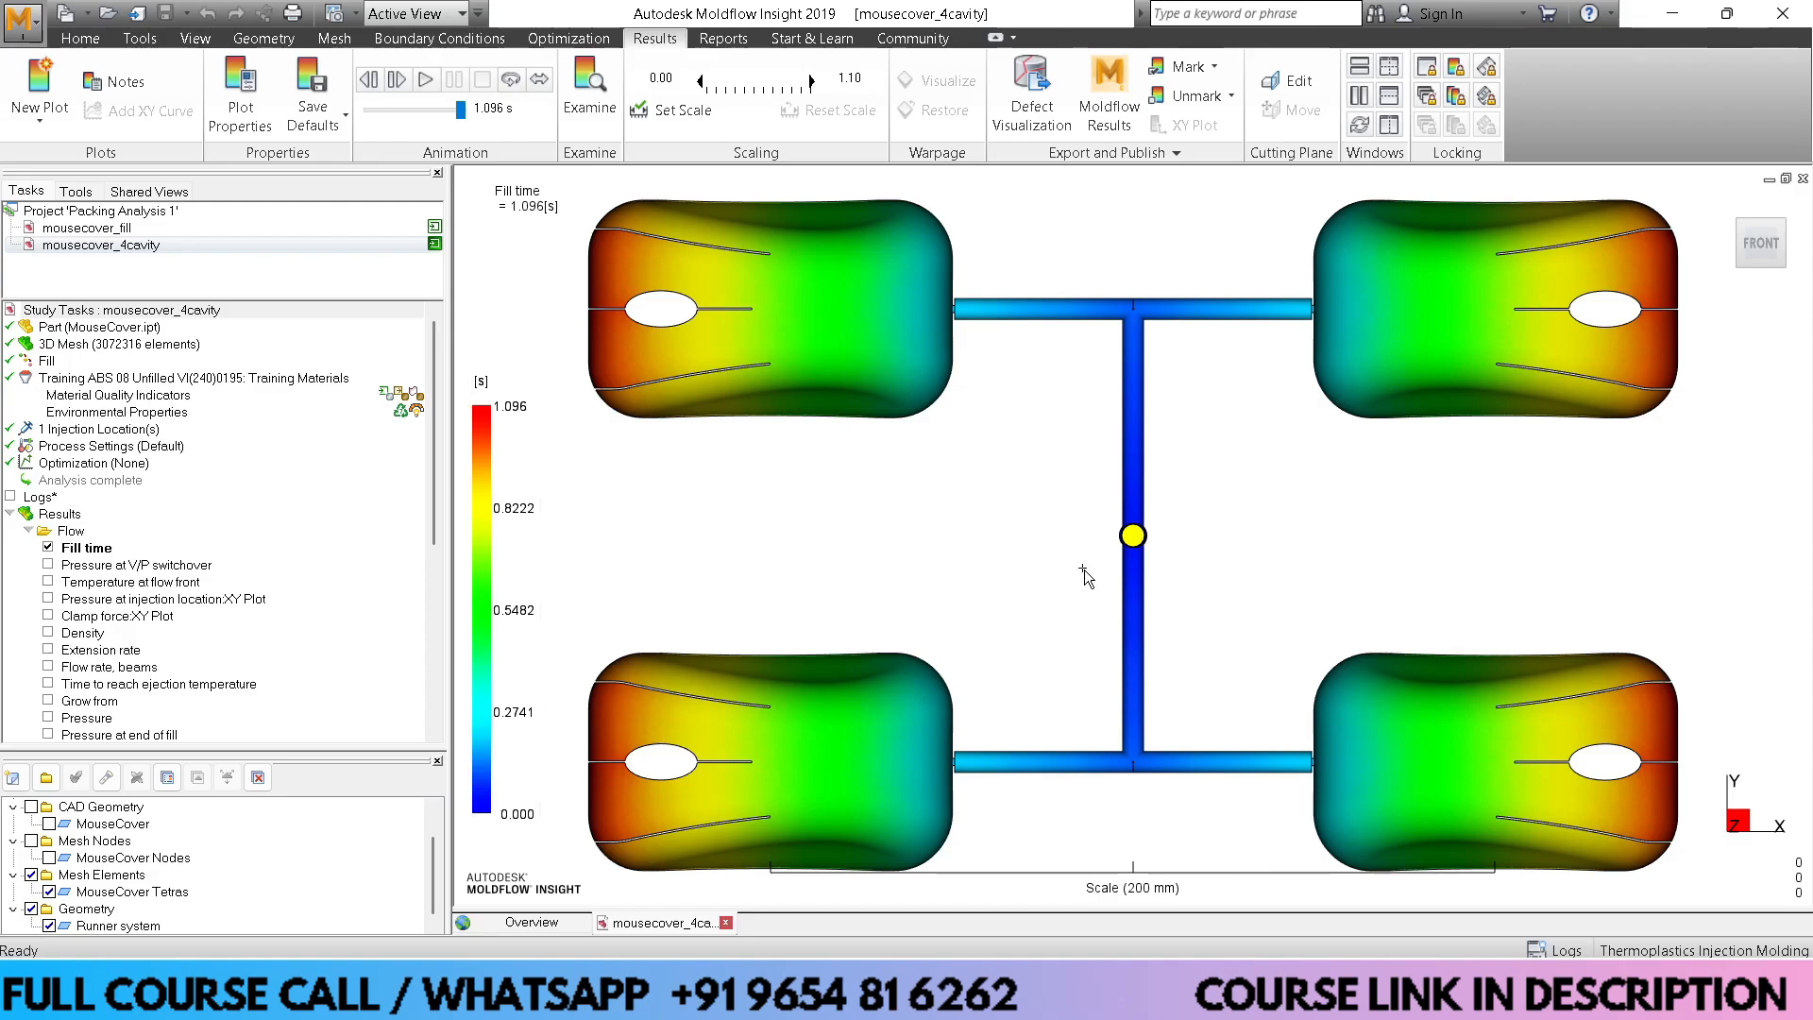
{"action": "middle_click_drag", "start_coordinate": [1062, 673], "coordinate": [821, 340]}
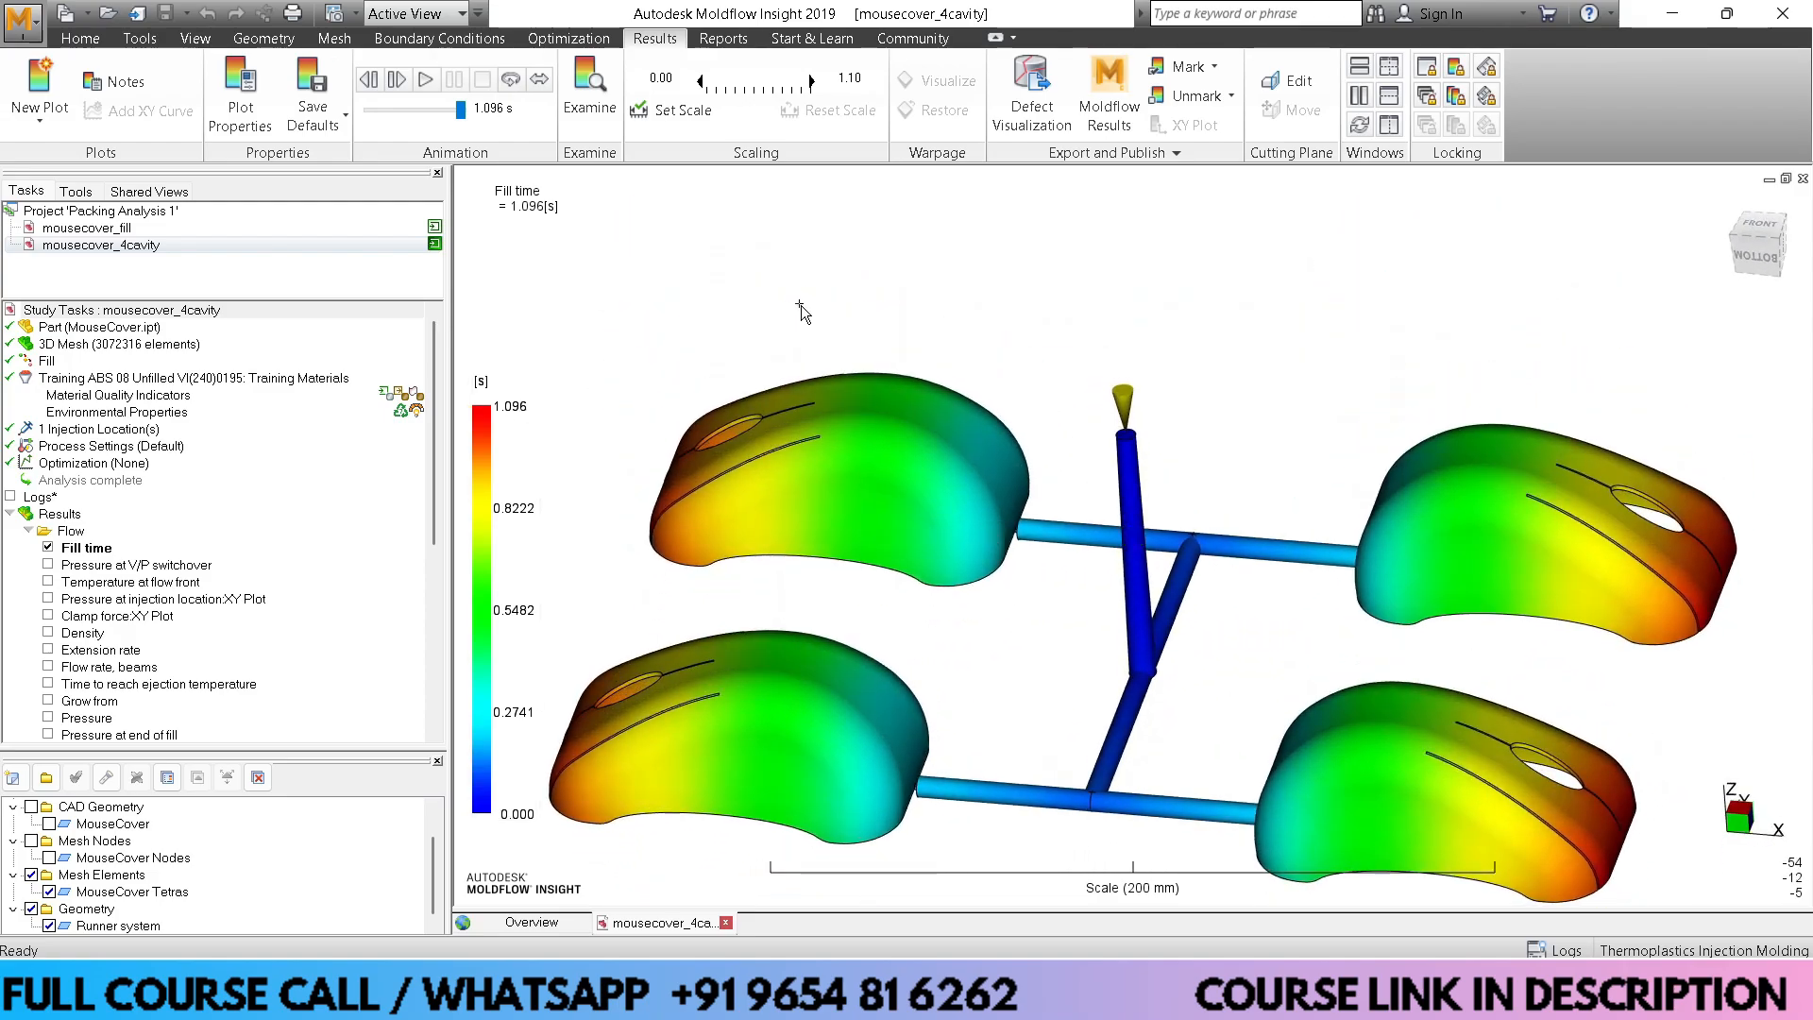
Advance the Fill time animation frame by frame from 0.0457 s to 0.7766 s to follow the melt through the runners into the cavities
{"action": "left_click", "coordinate": [397, 81]}
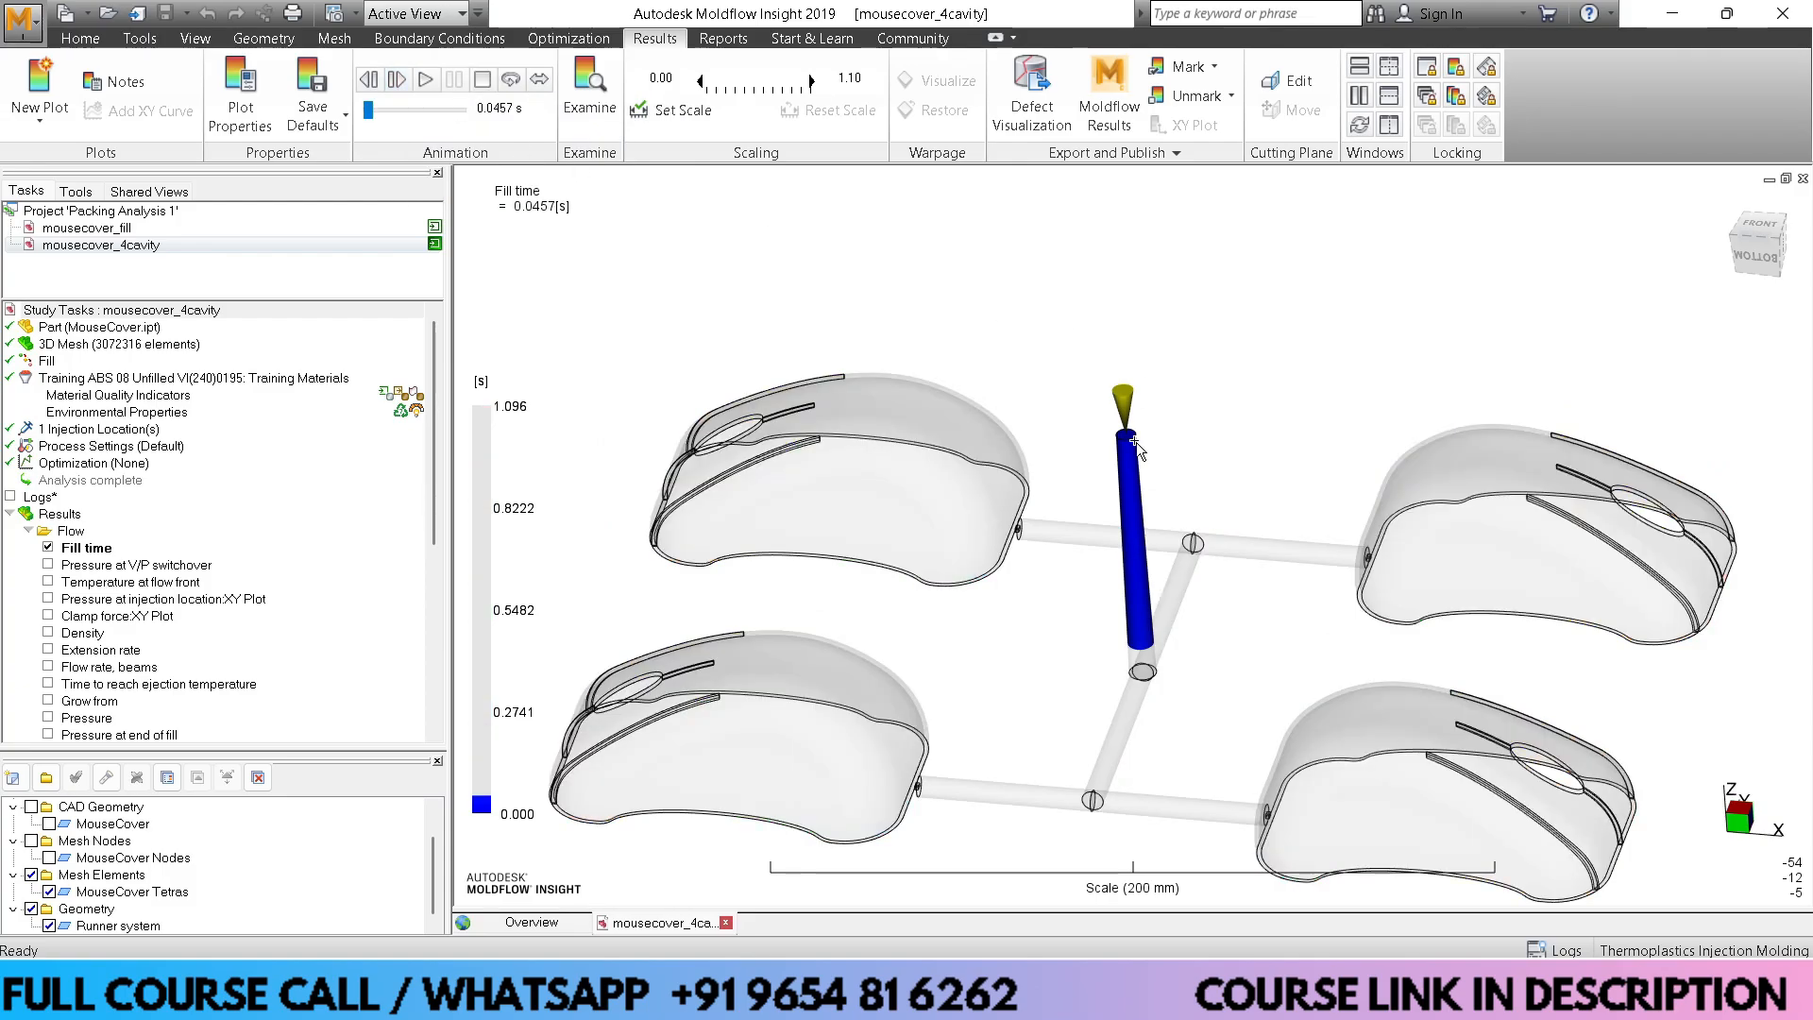
{"action": "left_click", "coordinate": [399, 83]}
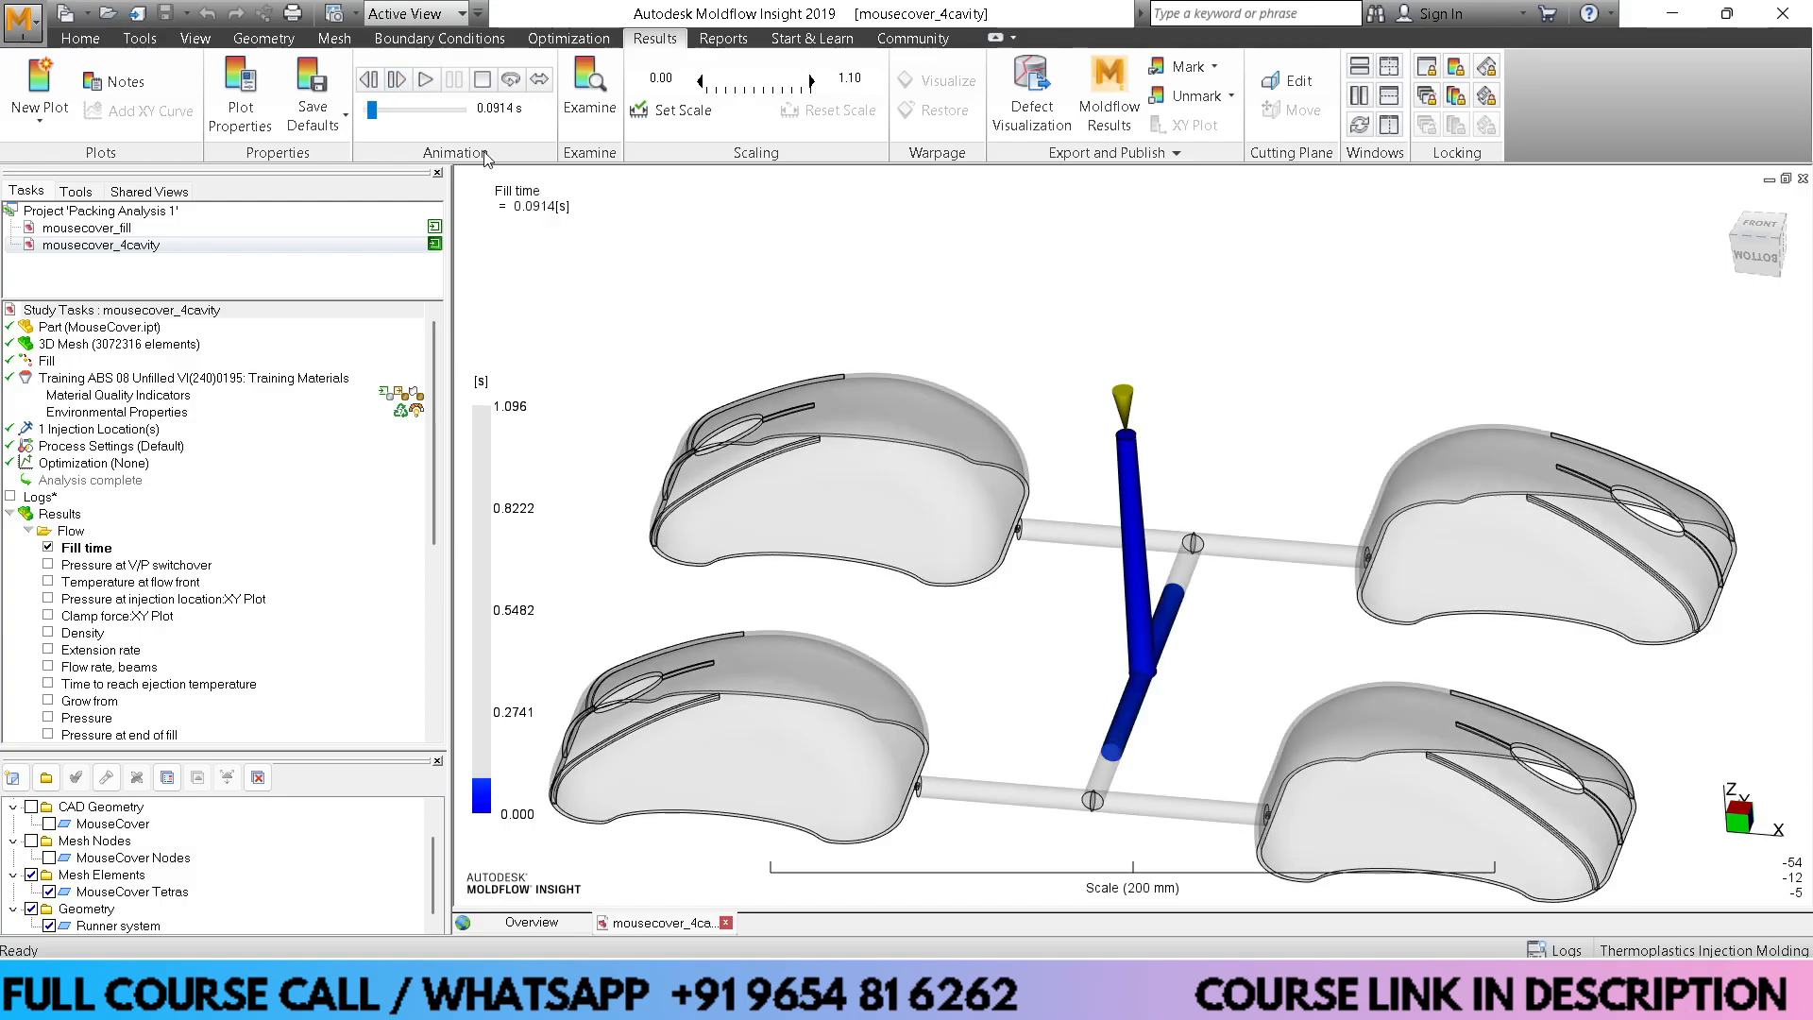
{"action": "left_click", "coordinate": [399, 82]}
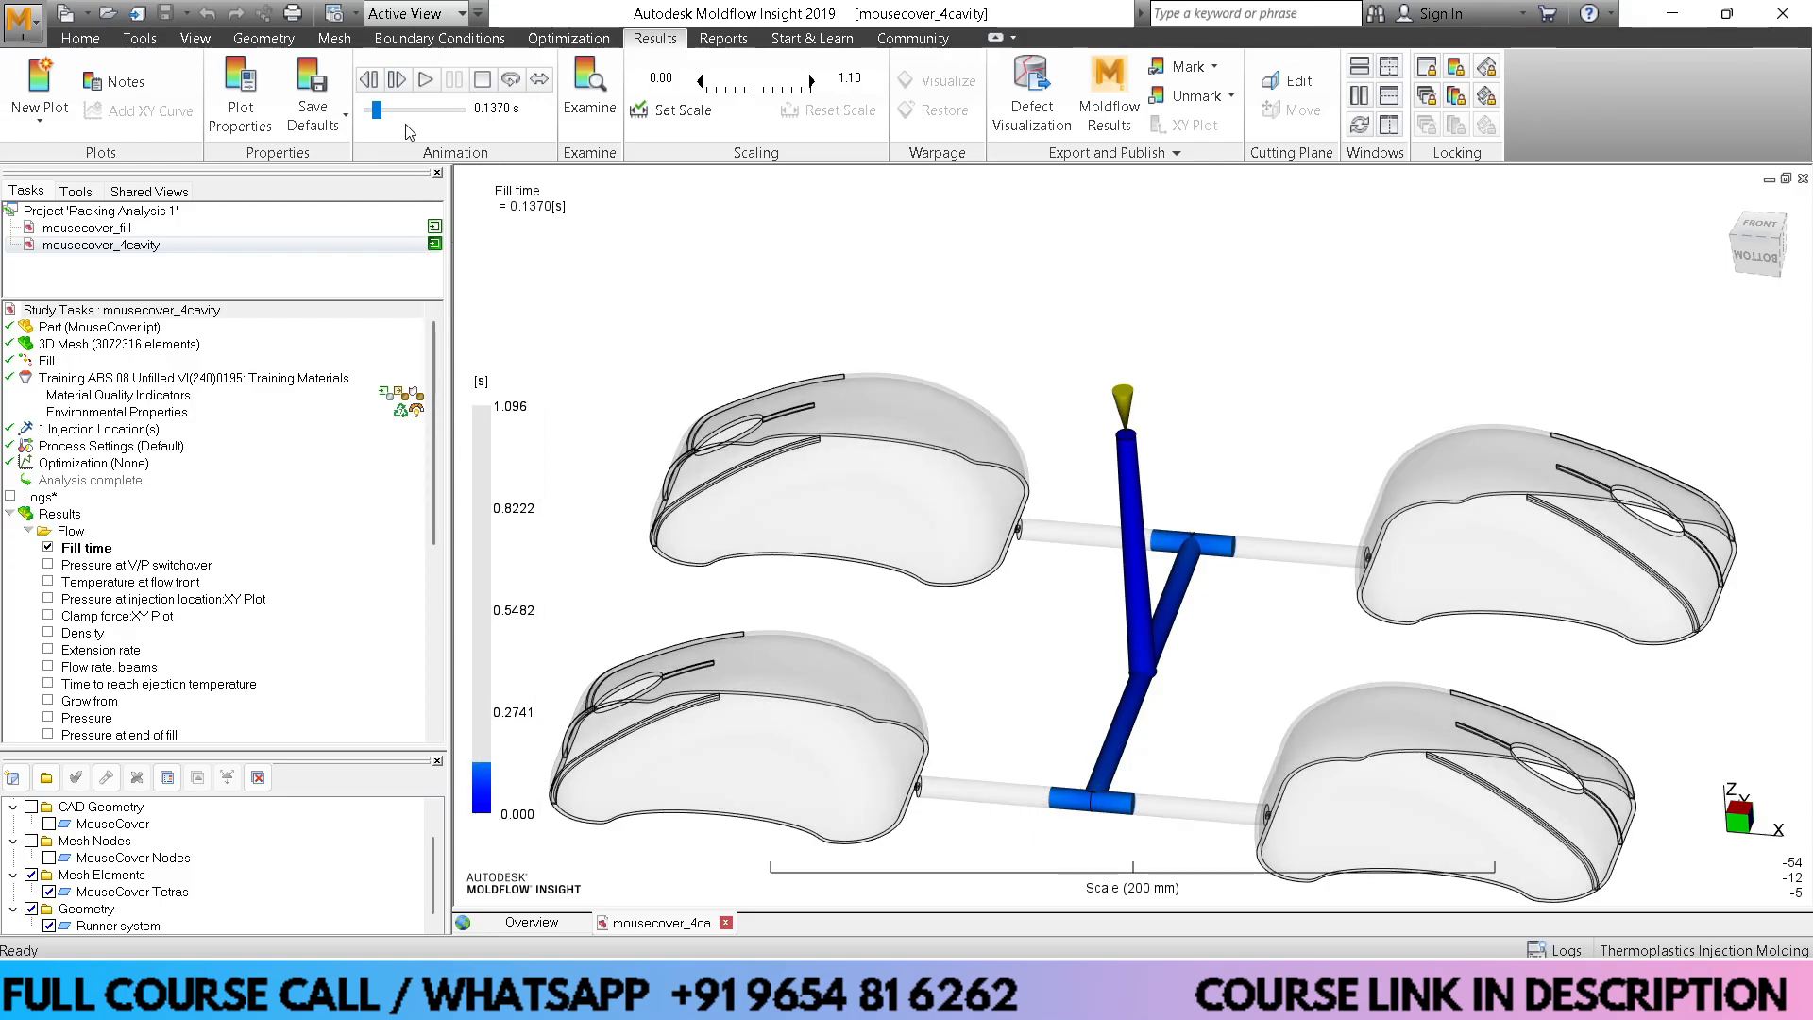
{"action": "left_click", "coordinate": [398, 82]}
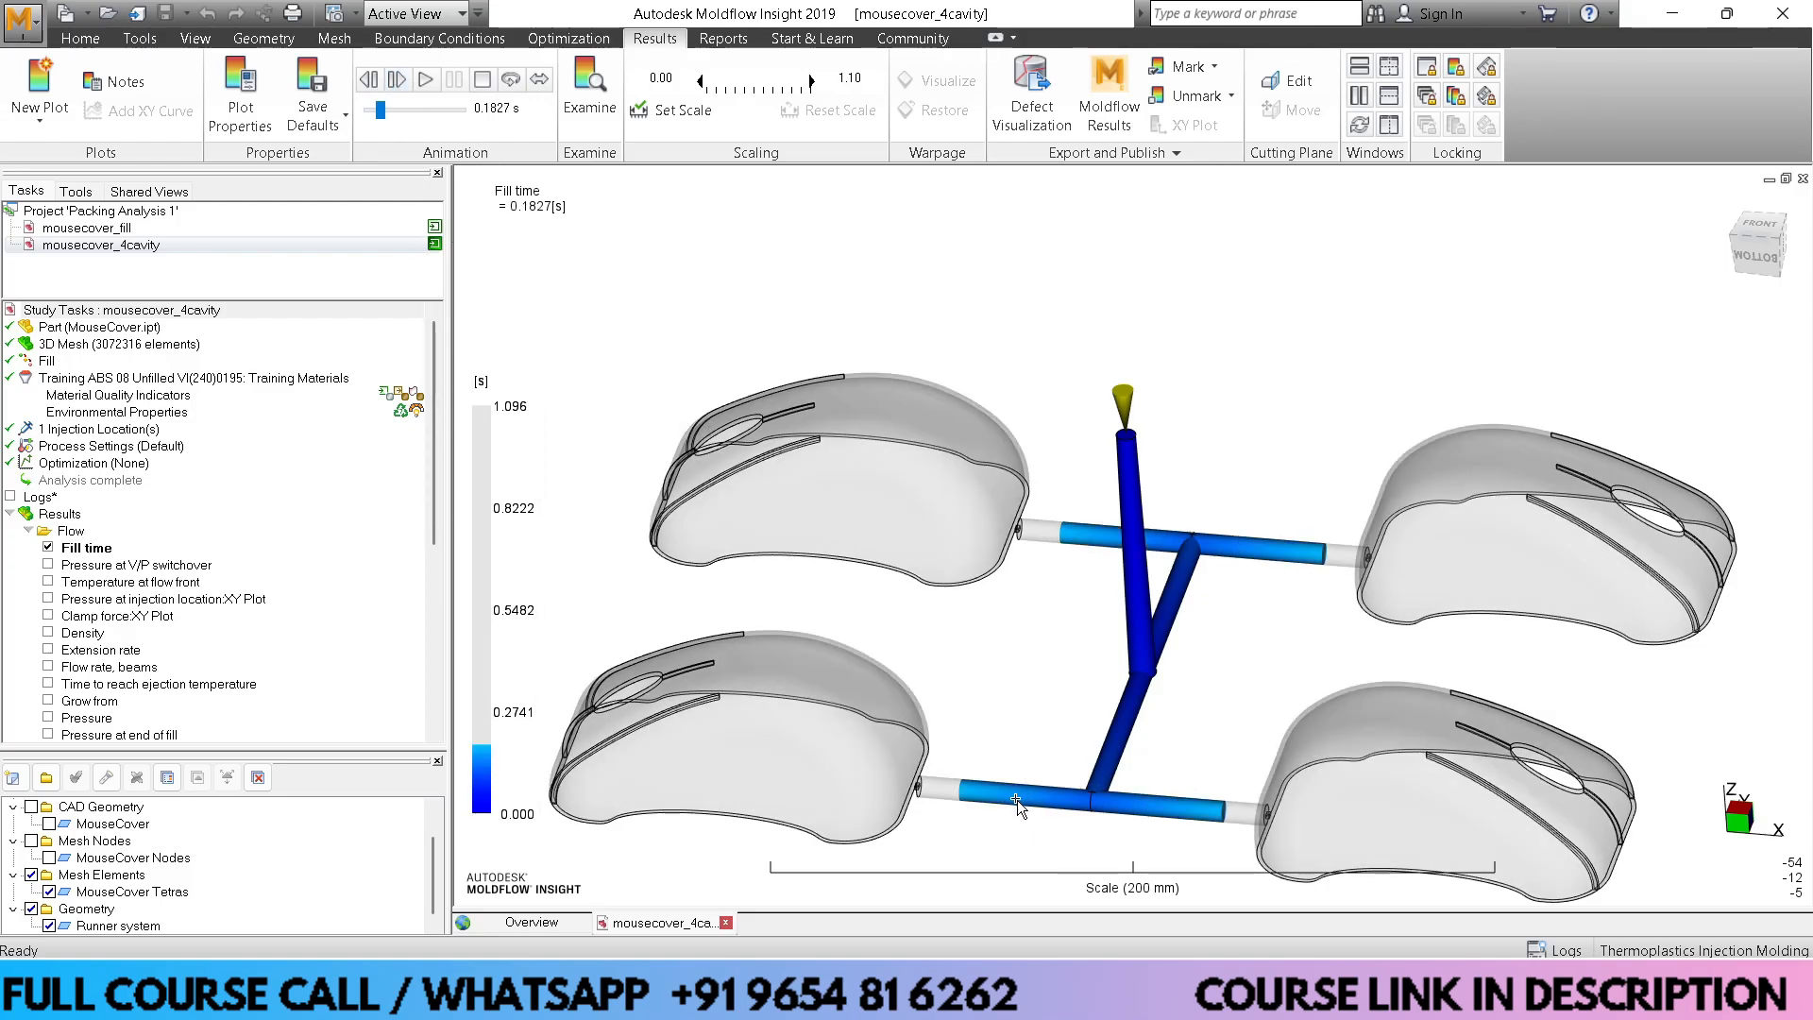
{"action": "left_click", "coordinate": [396, 82]}
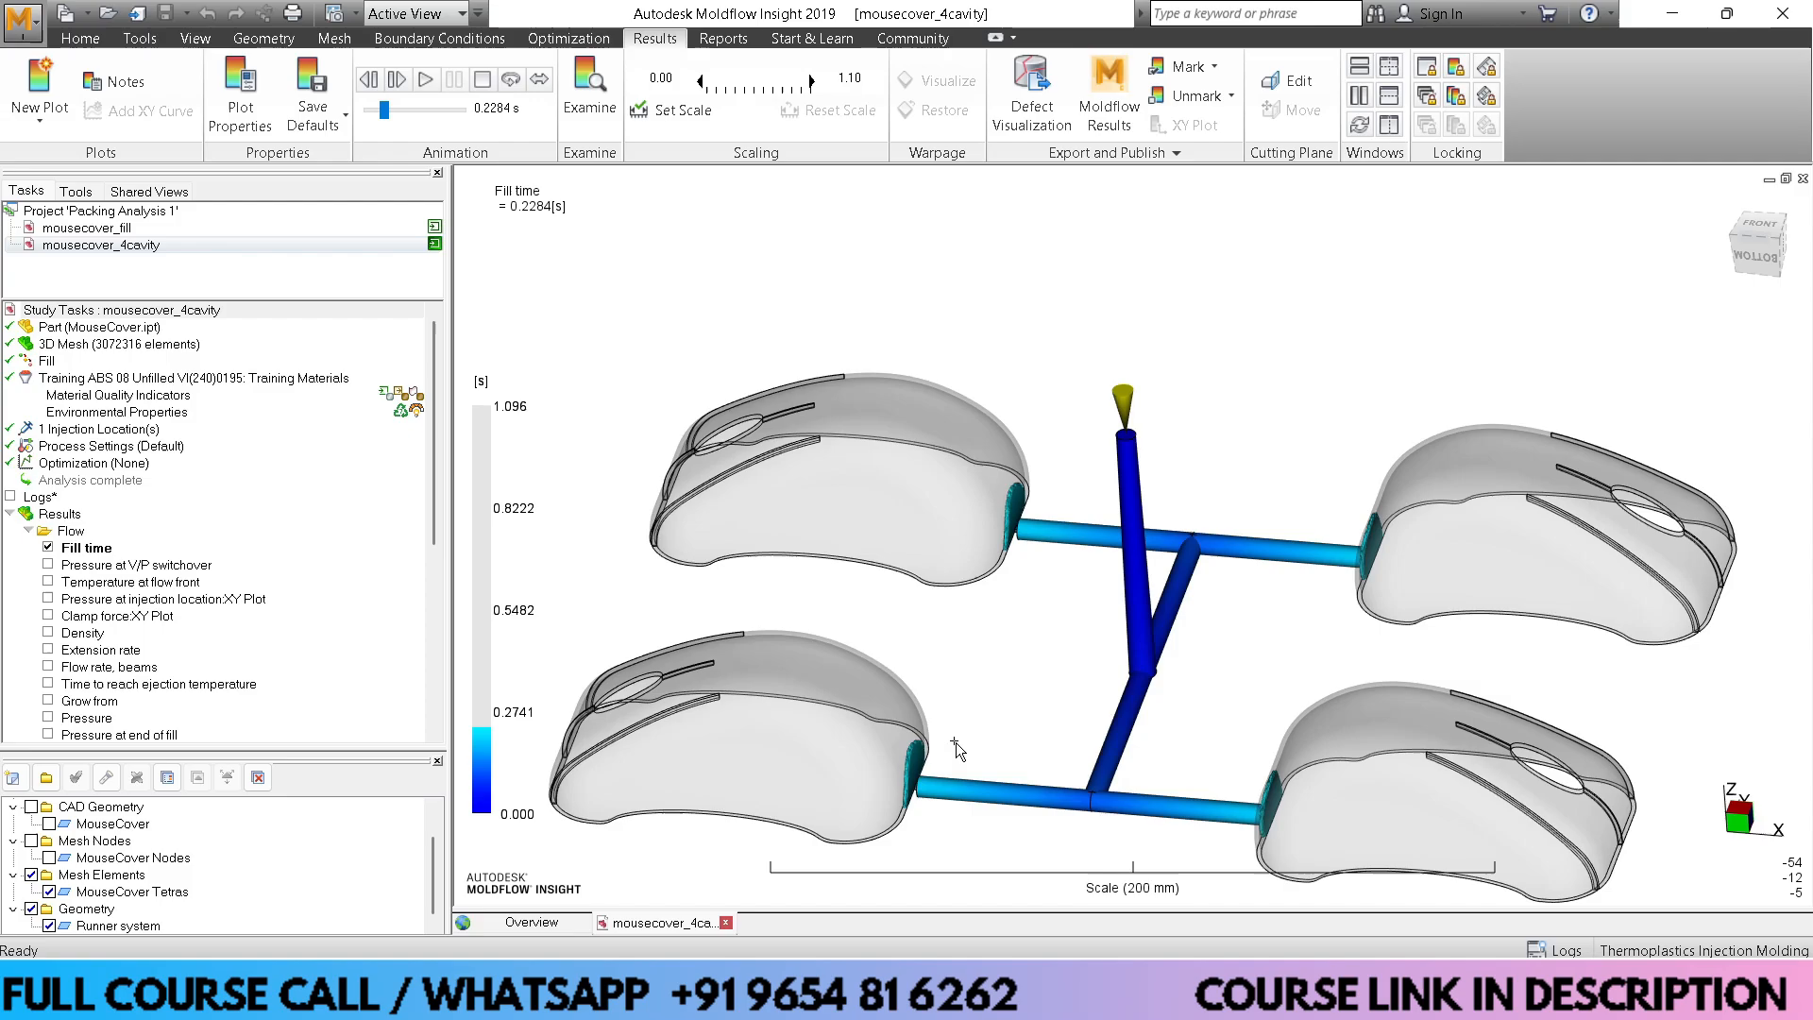
{"action": "left_click", "coordinate": [400, 82]}
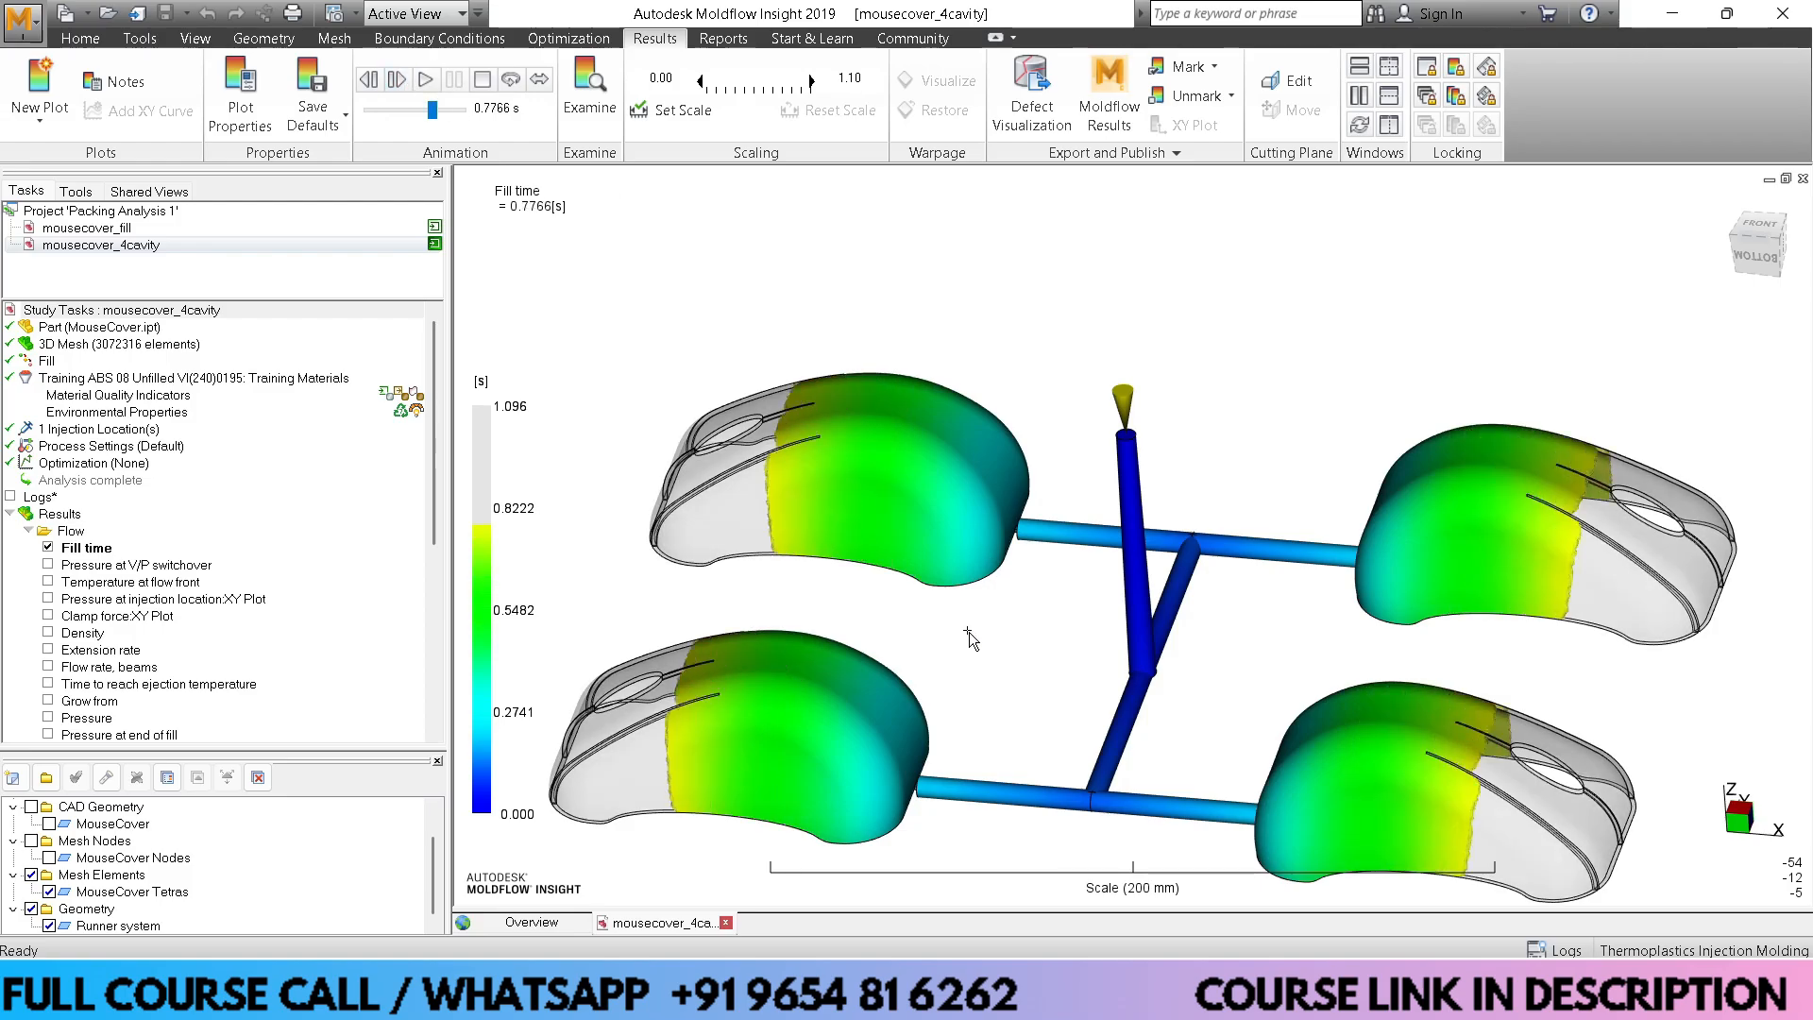
Compare the flow fronts in the four cavities and advance the Fill time animation frame by frame to 1.096 s
{"action": "mouse_move", "coordinate": [968, 632]}
{"action": "middle_mouse_down"}
{"action": "mouse_move", "coordinate": [1068, 652]}
{"action": "mouse_move", "coordinate": [987, 635]}
{"action": "middle_mouse_up"}
{"action": "scroll", "coordinate": [950, 491], "scroll_direction": "up", "scroll_amount": 1}
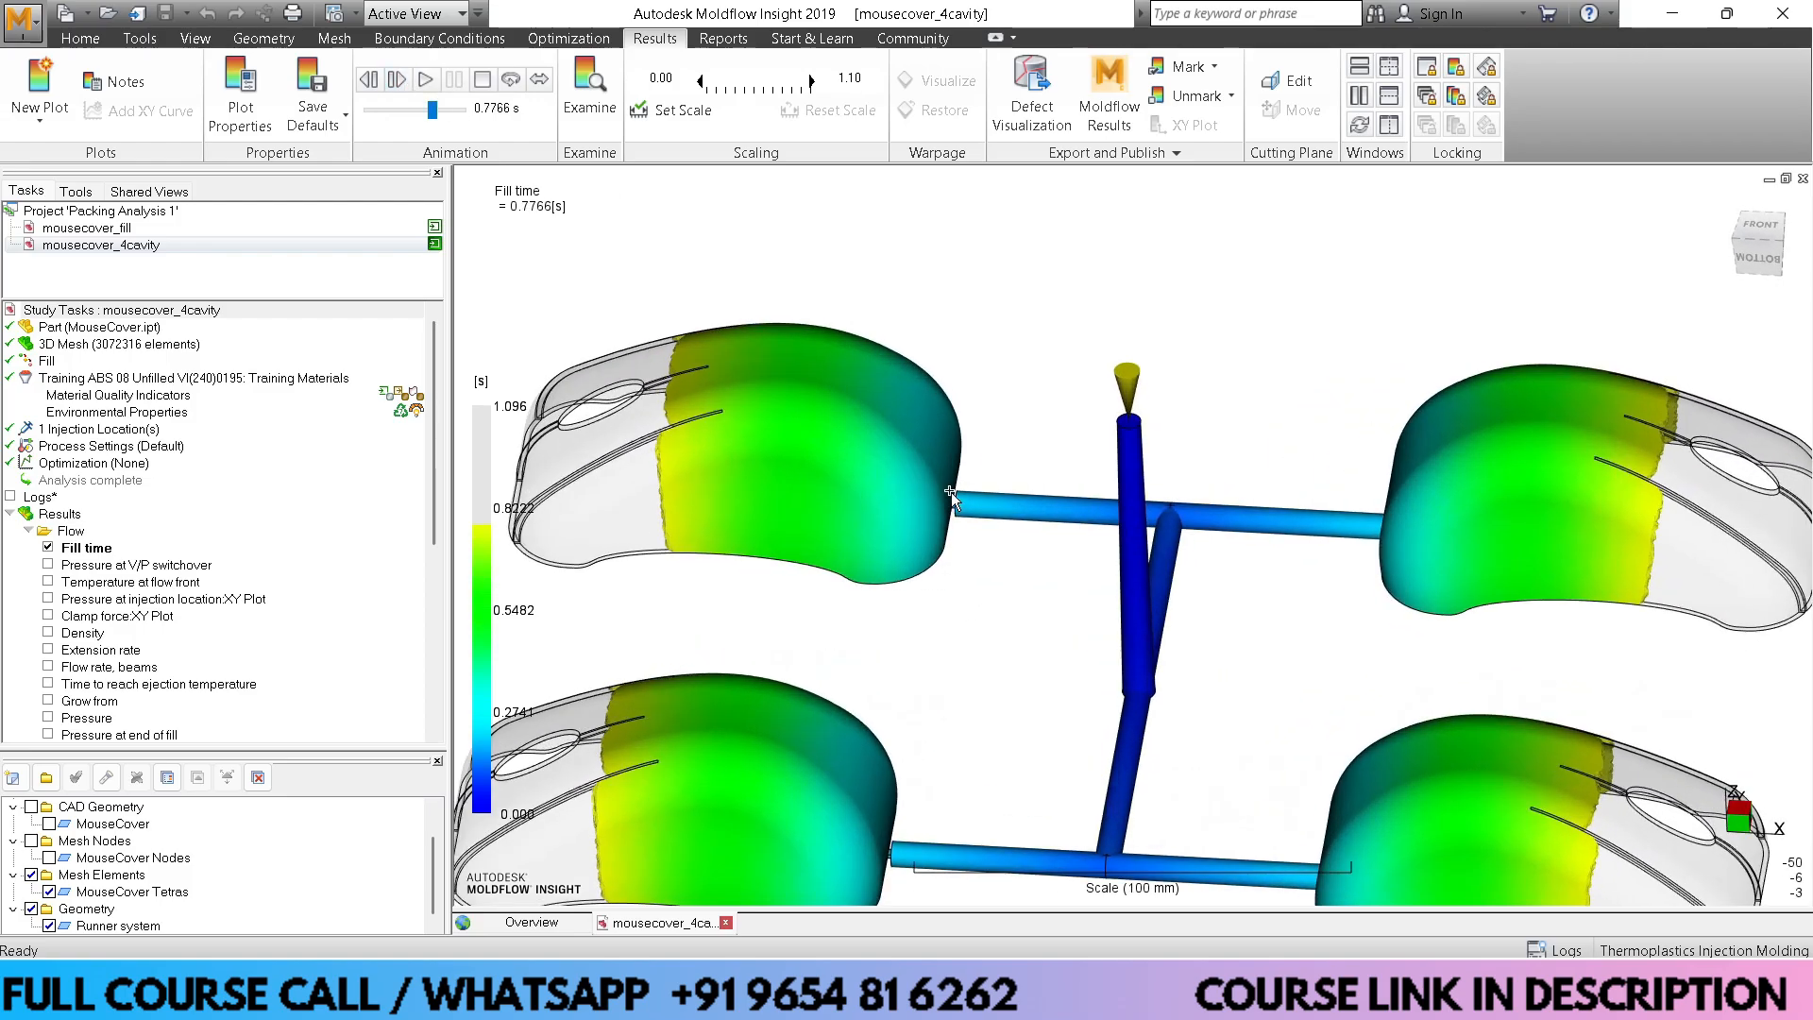
{"action": "scroll", "coordinate": [950, 491], "scroll_direction": "down", "scroll_amount": 1}
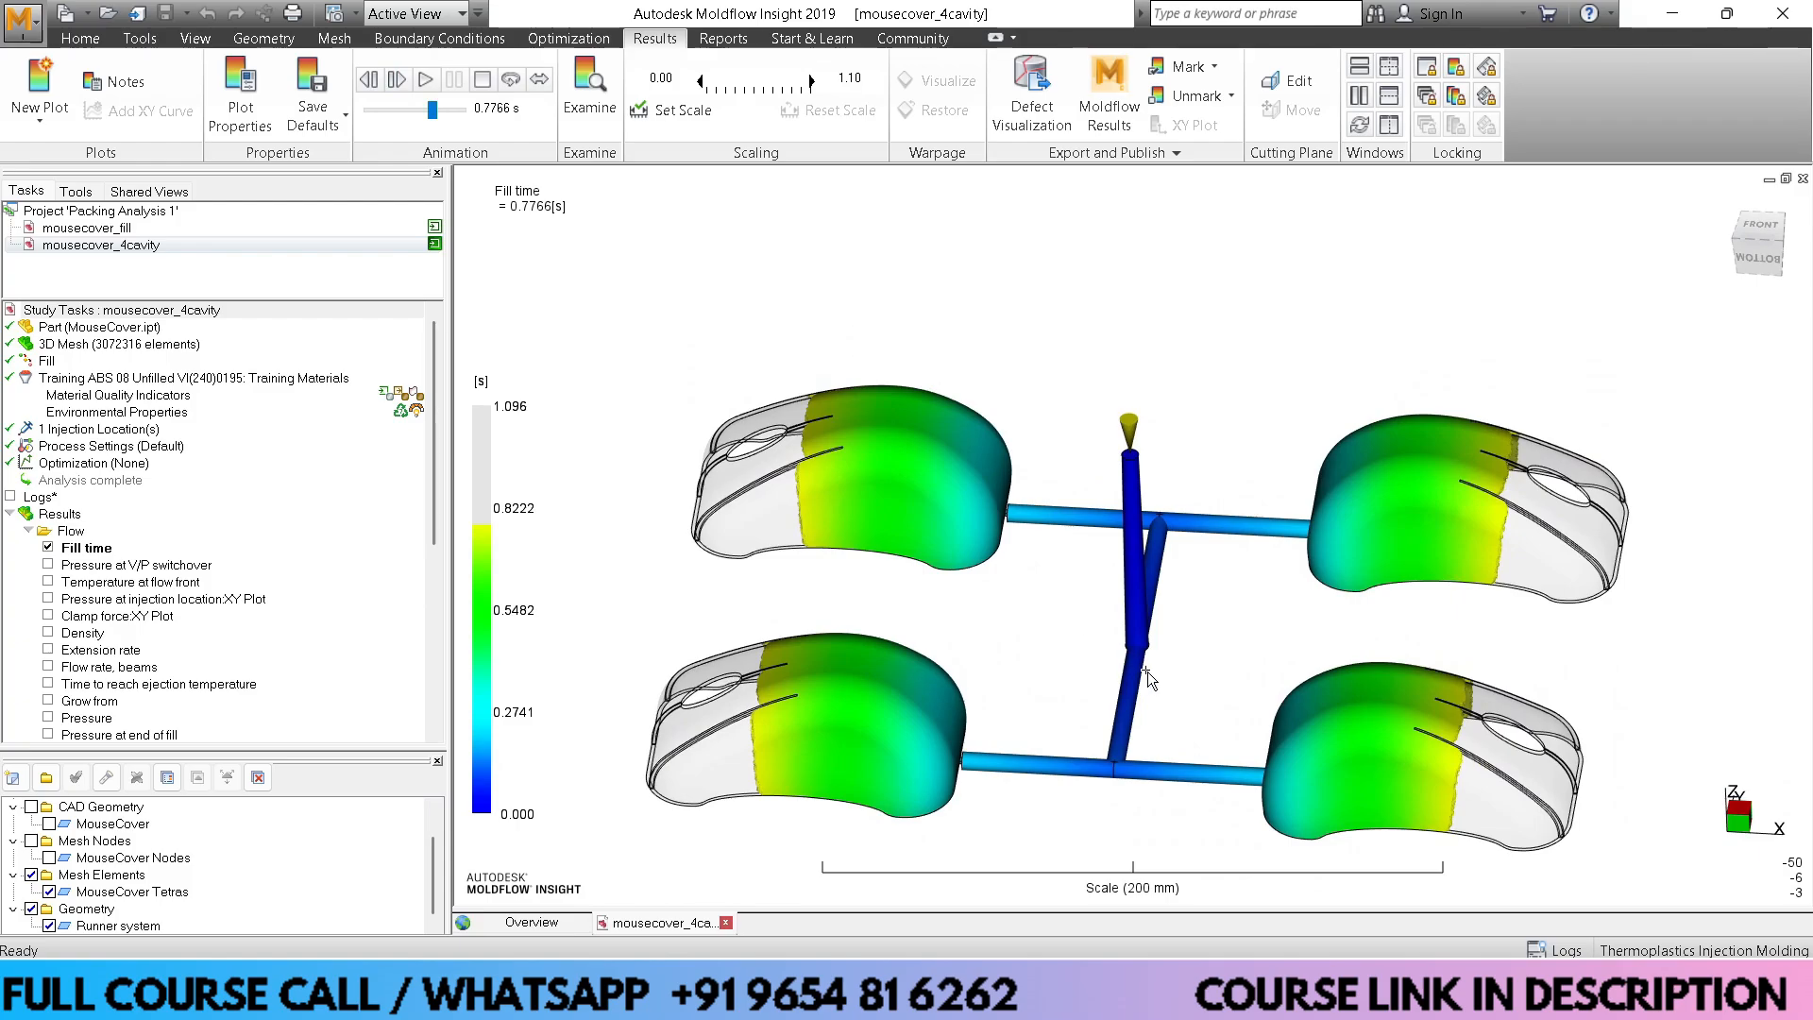
{"action": "middle_click_drag", "start_coordinate": [1148, 672], "coordinate": [1121, 627]}
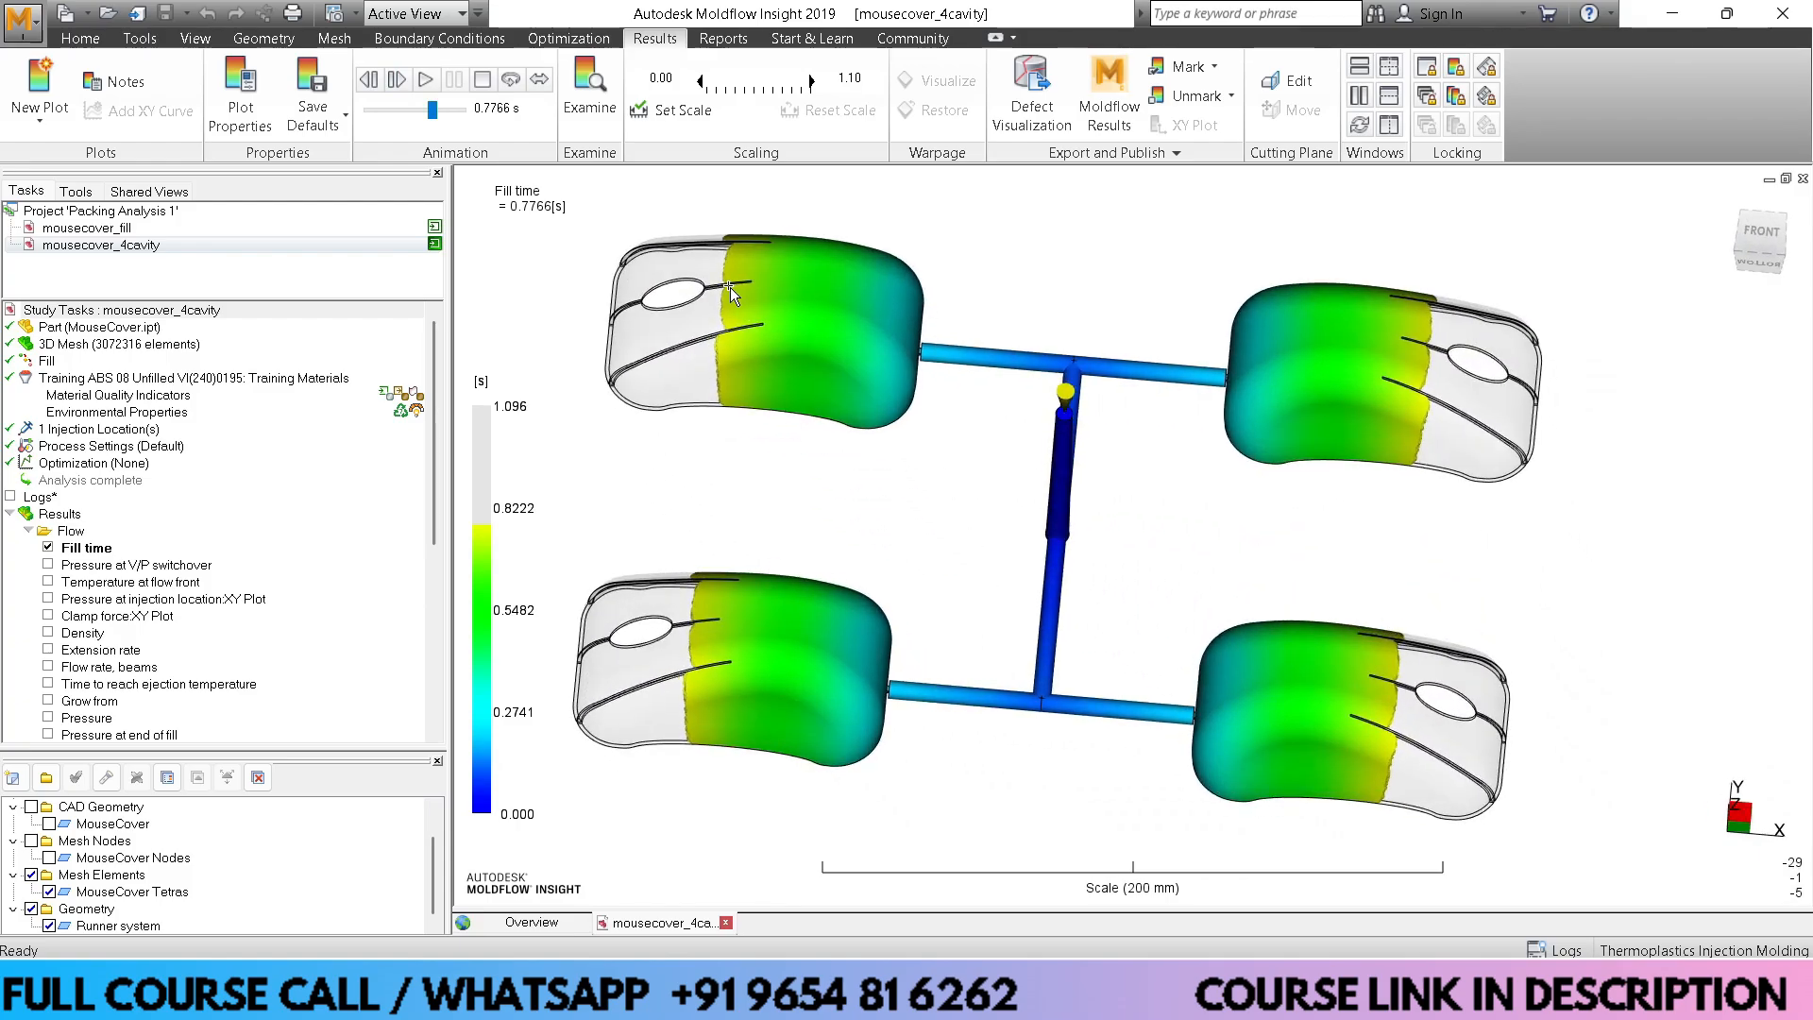
{"action": "middle_click_drag", "start_coordinate": [882, 503], "coordinate": [877, 534]}
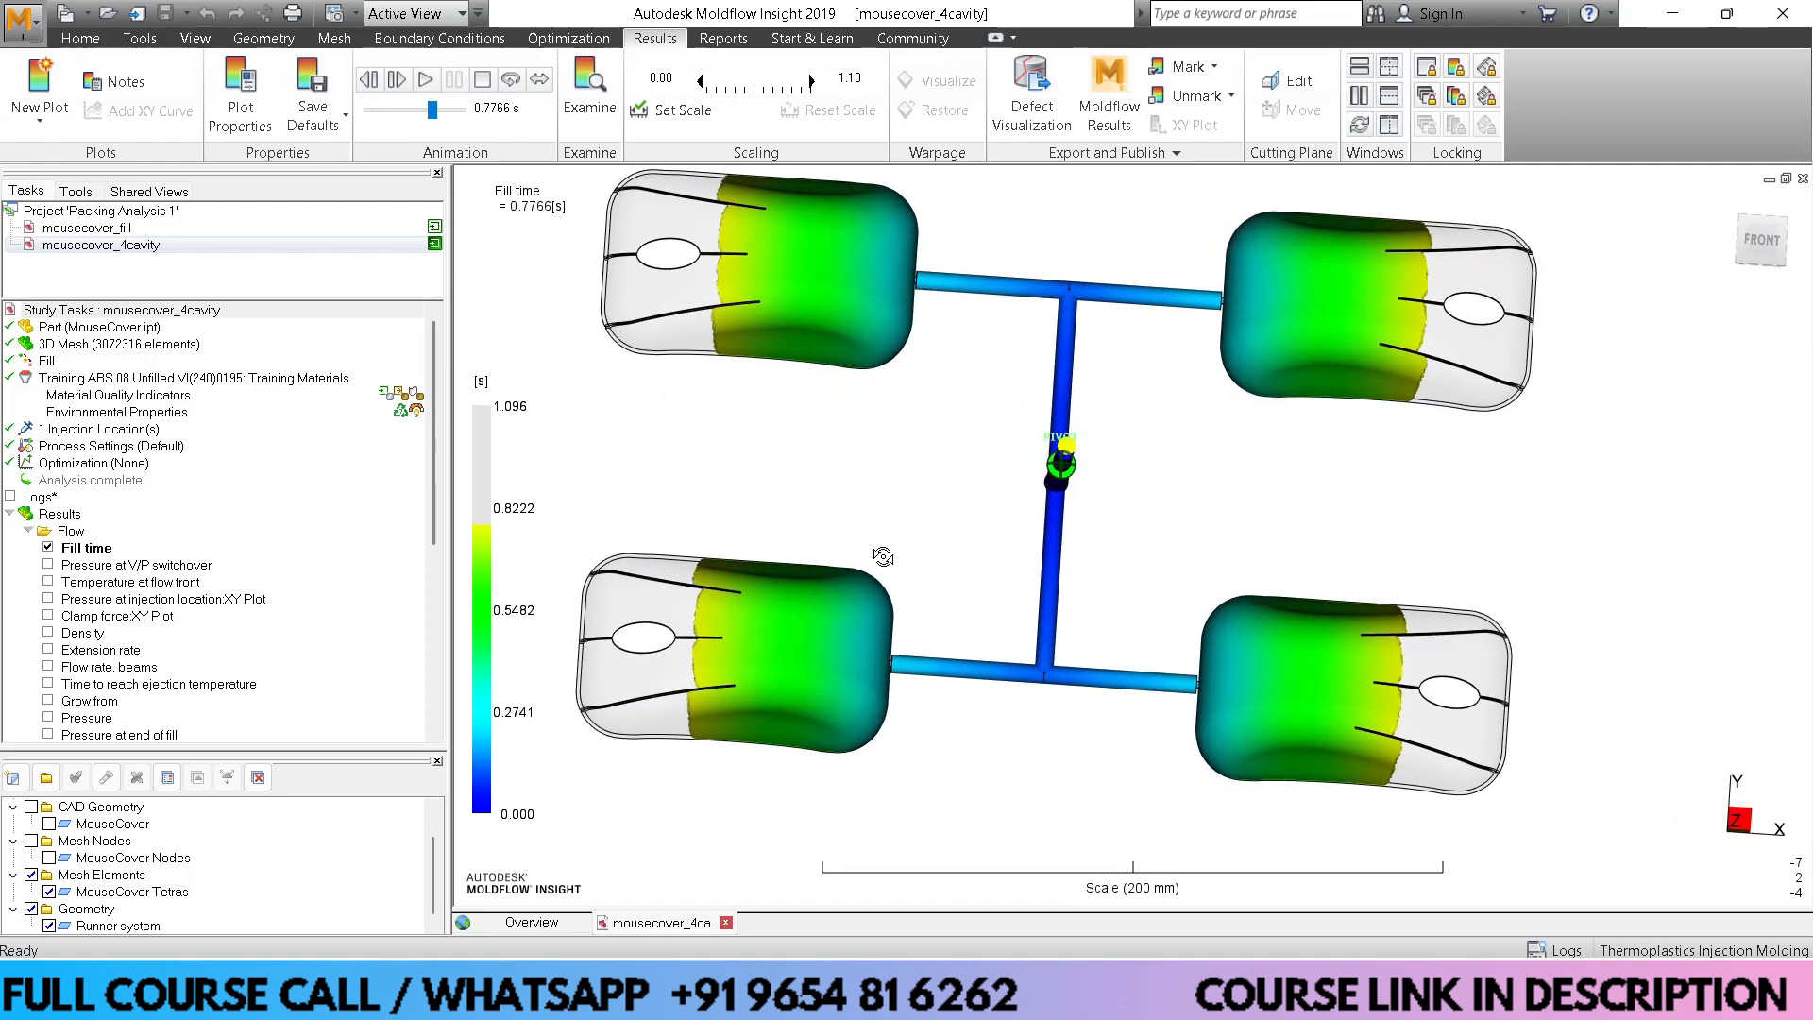
{"action": "left_click", "coordinate": [398, 80]}
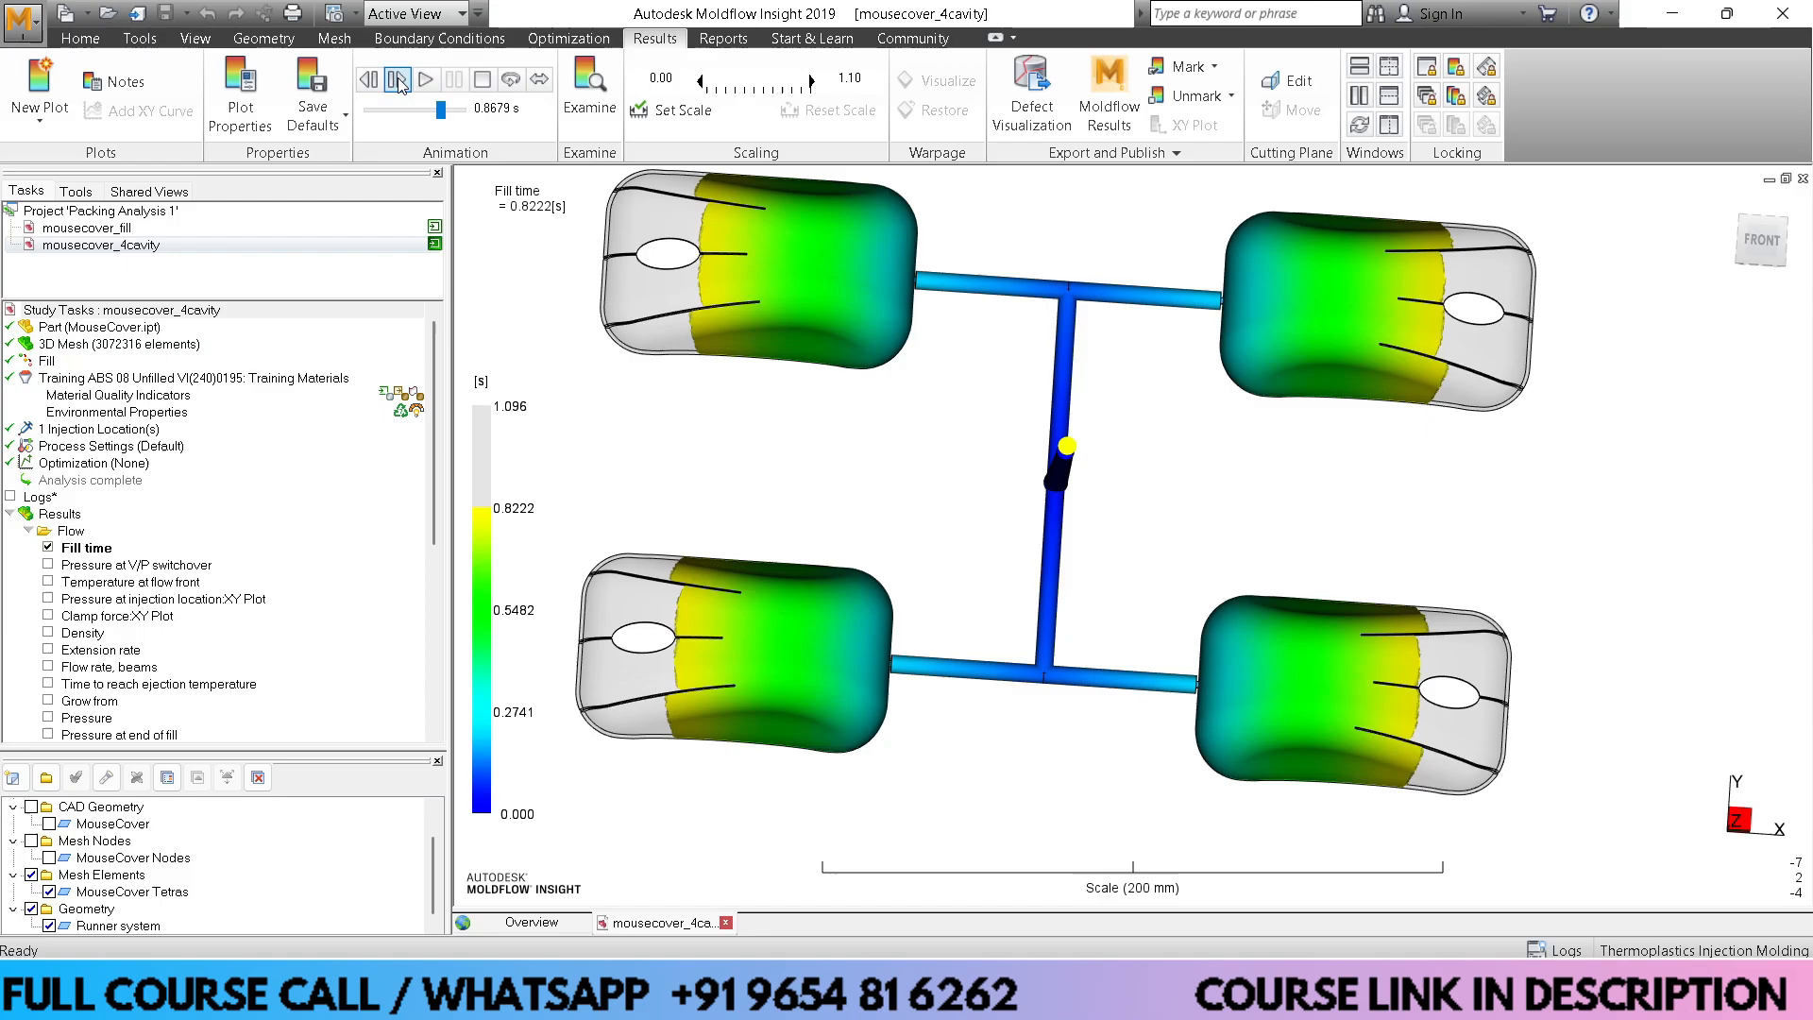
{"action": "left_click", "coordinate": [398, 81]}
{"action": "left_click", "coordinate": [398, 80]}
{"action": "left_click", "coordinate": [398, 80]}
{"action": "left_click", "coordinate": [397, 81]}
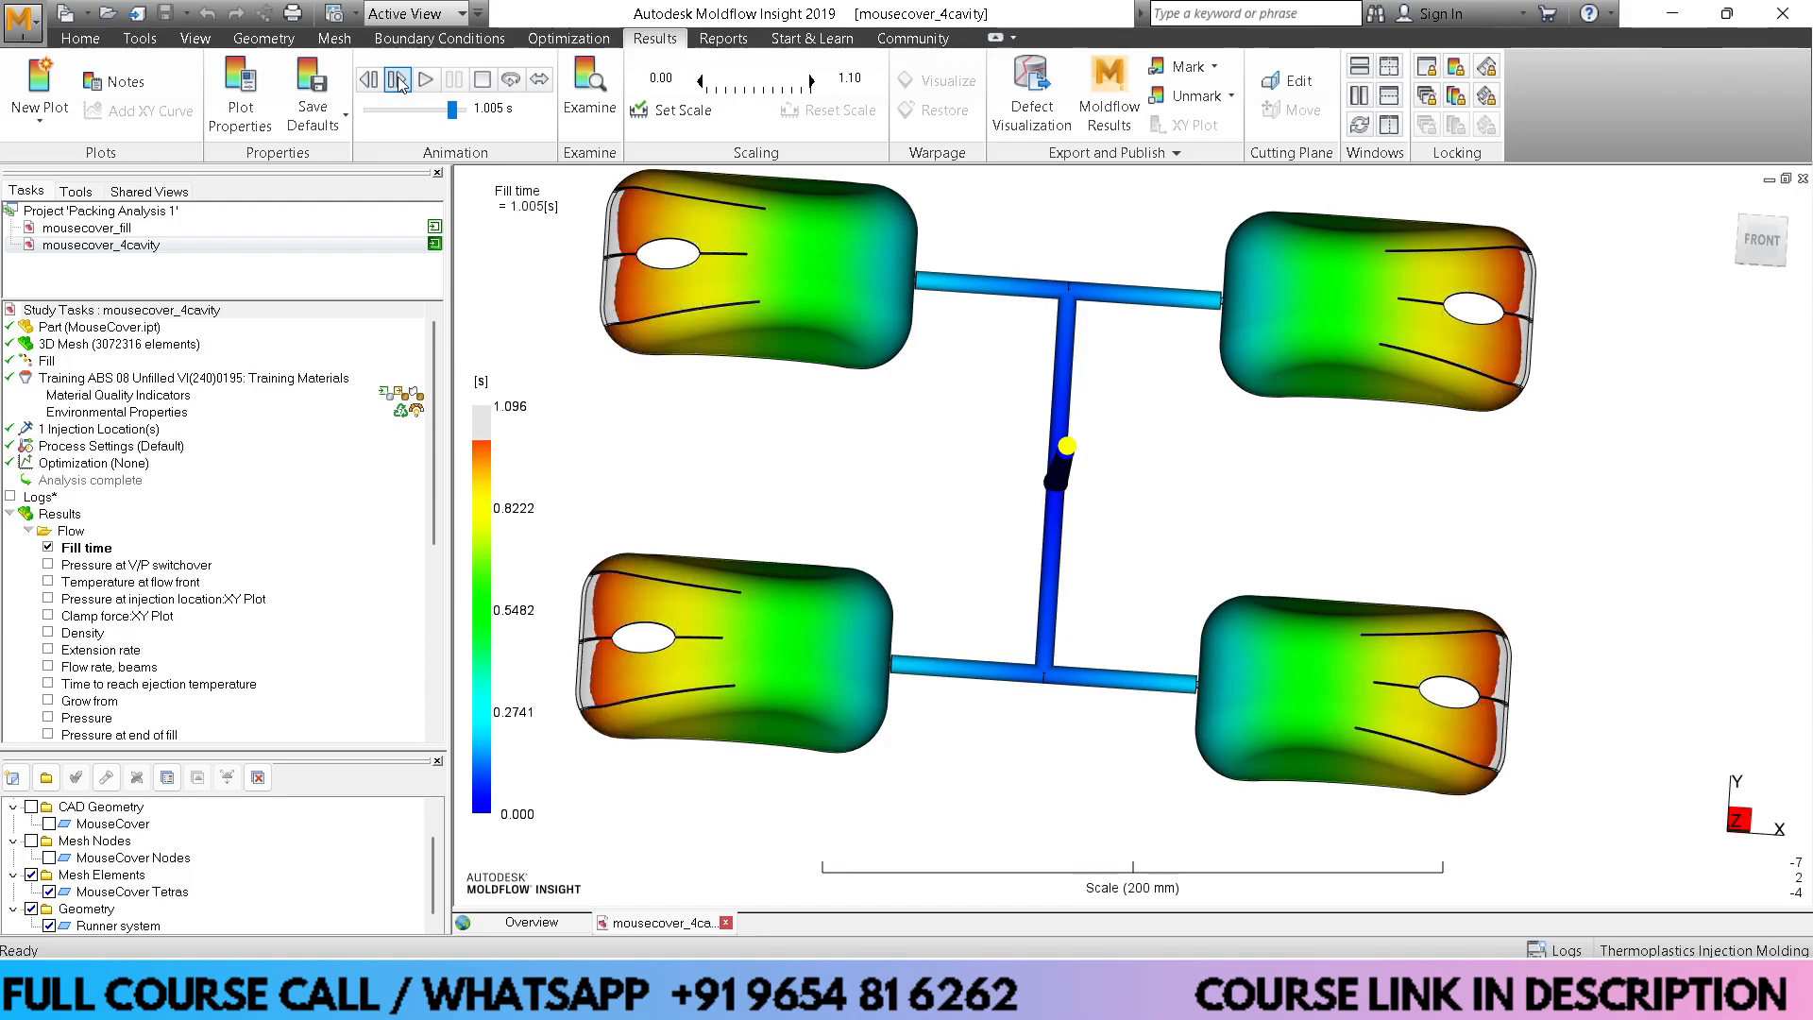
{"action": "left_click", "coordinate": [398, 80]}
{"action": "left_click", "coordinate": [397, 80]}
Examine the completely filled cavities from several angles and play the full Fill time animation
{"action": "middle_click_drag", "start_coordinate": [880, 644], "coordinate": [831, 517]}
{"action": "scroll", "coordinate": [831, 517], "scroll_direction": "up", "scroll_amount": 1}
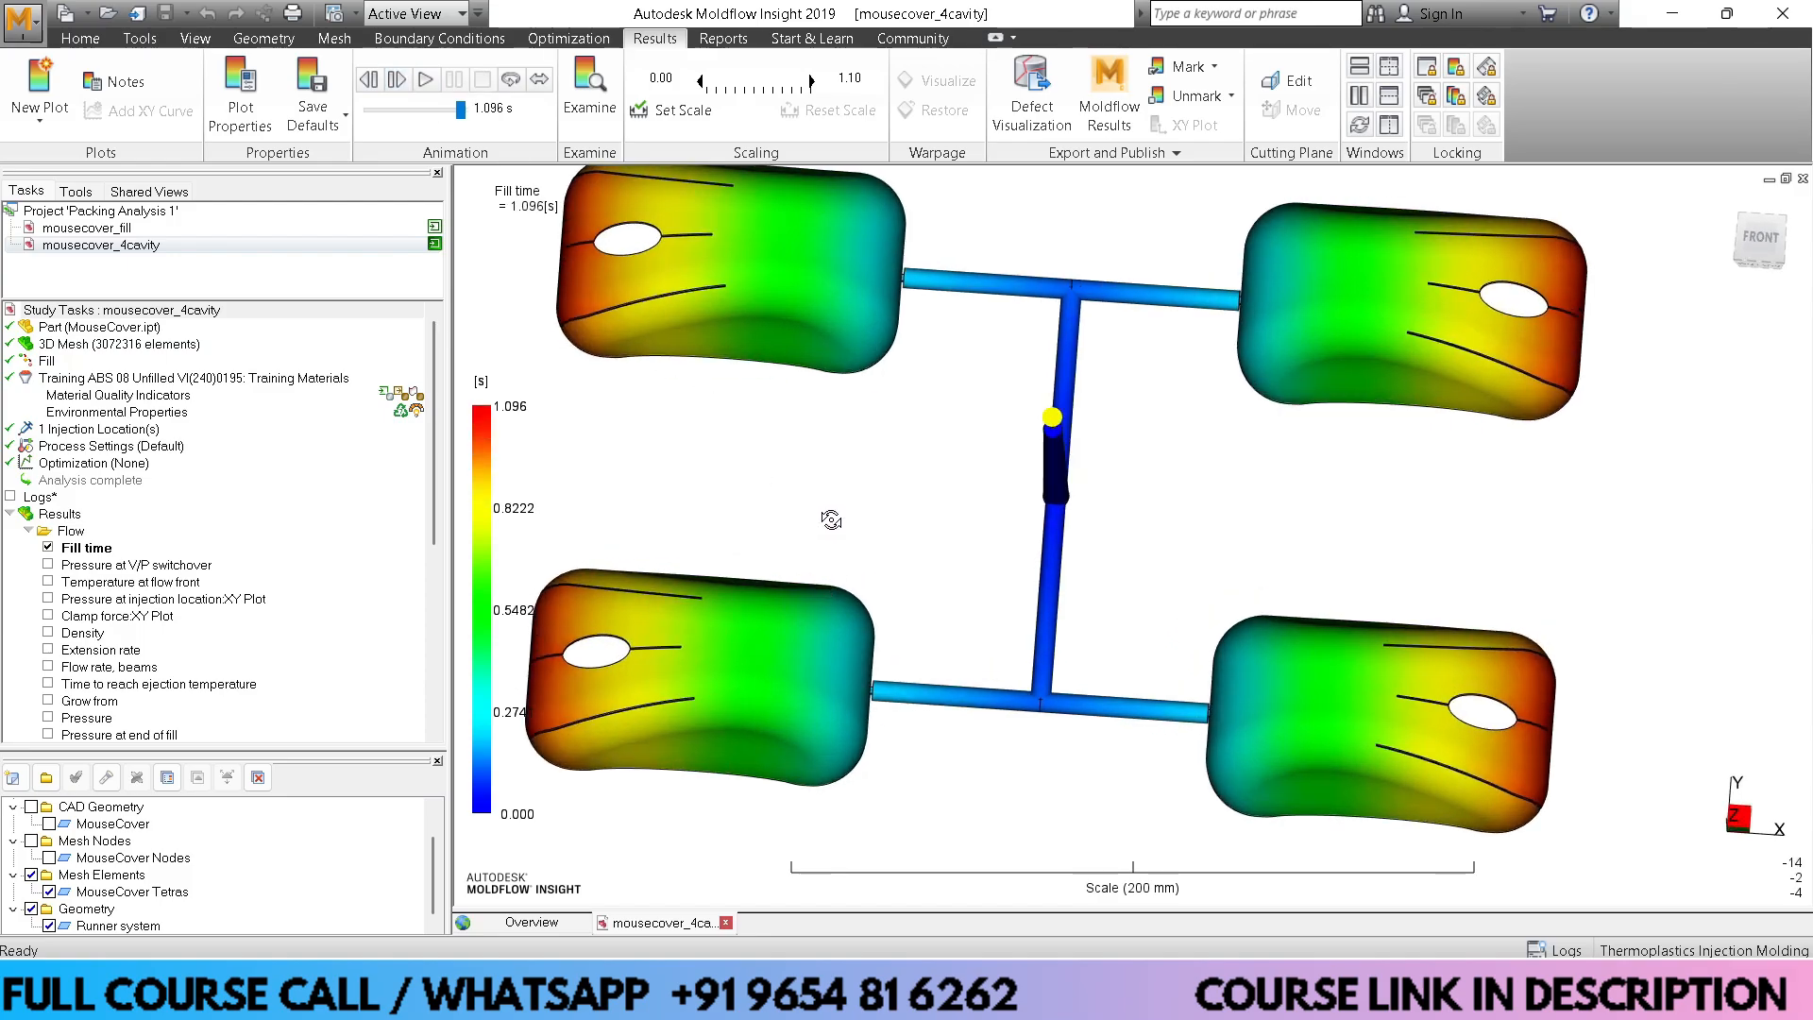
{"action": "scroll", "coordinate": [977, 564], "scroll_direction": "down", "scroll_amount": 2}
{"action": "middle_click_drag", "start_coordinate": [920, 665], "coordinate": [937, 468]}
{"action": "scroll", "coordinate": [934, 474], "scroll_direction": "up", "scroll_amount": 1}
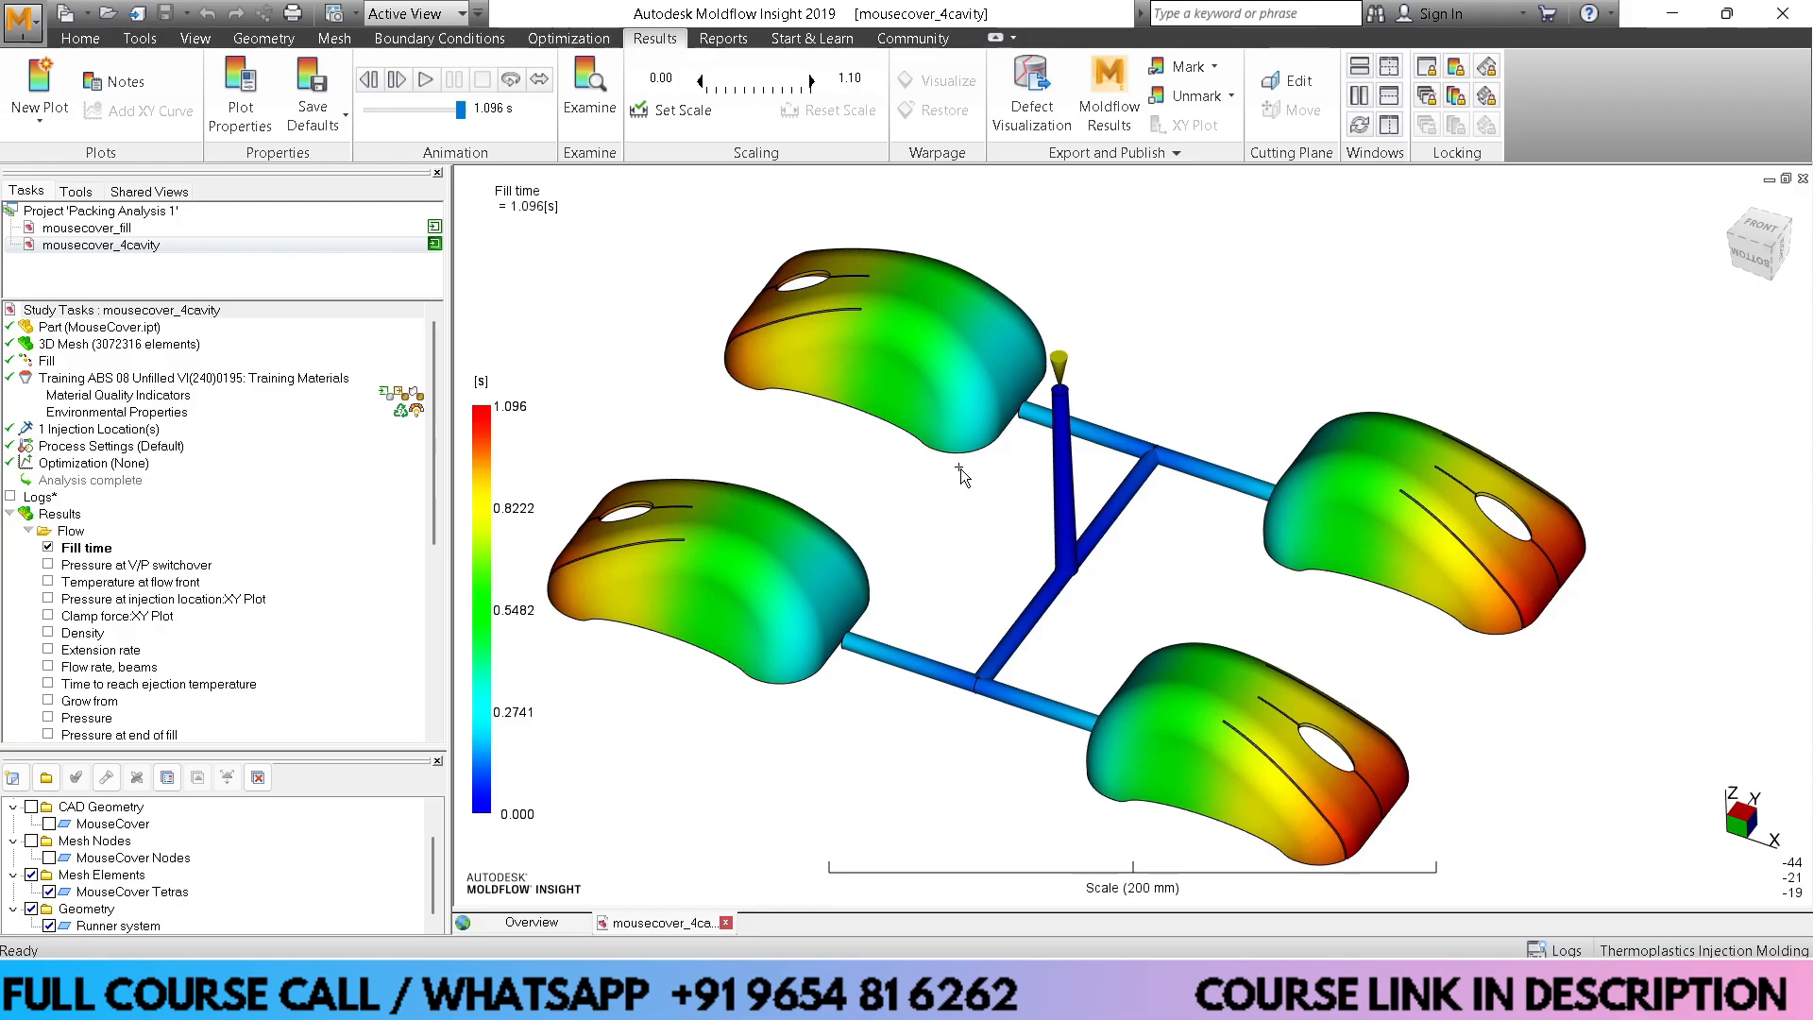
{"action": "left_click", "coordinate": [426, 82]}
{"action": "middle_click_drag", "start_coordinate": [978, 619], "coordinate": [955, 587]}
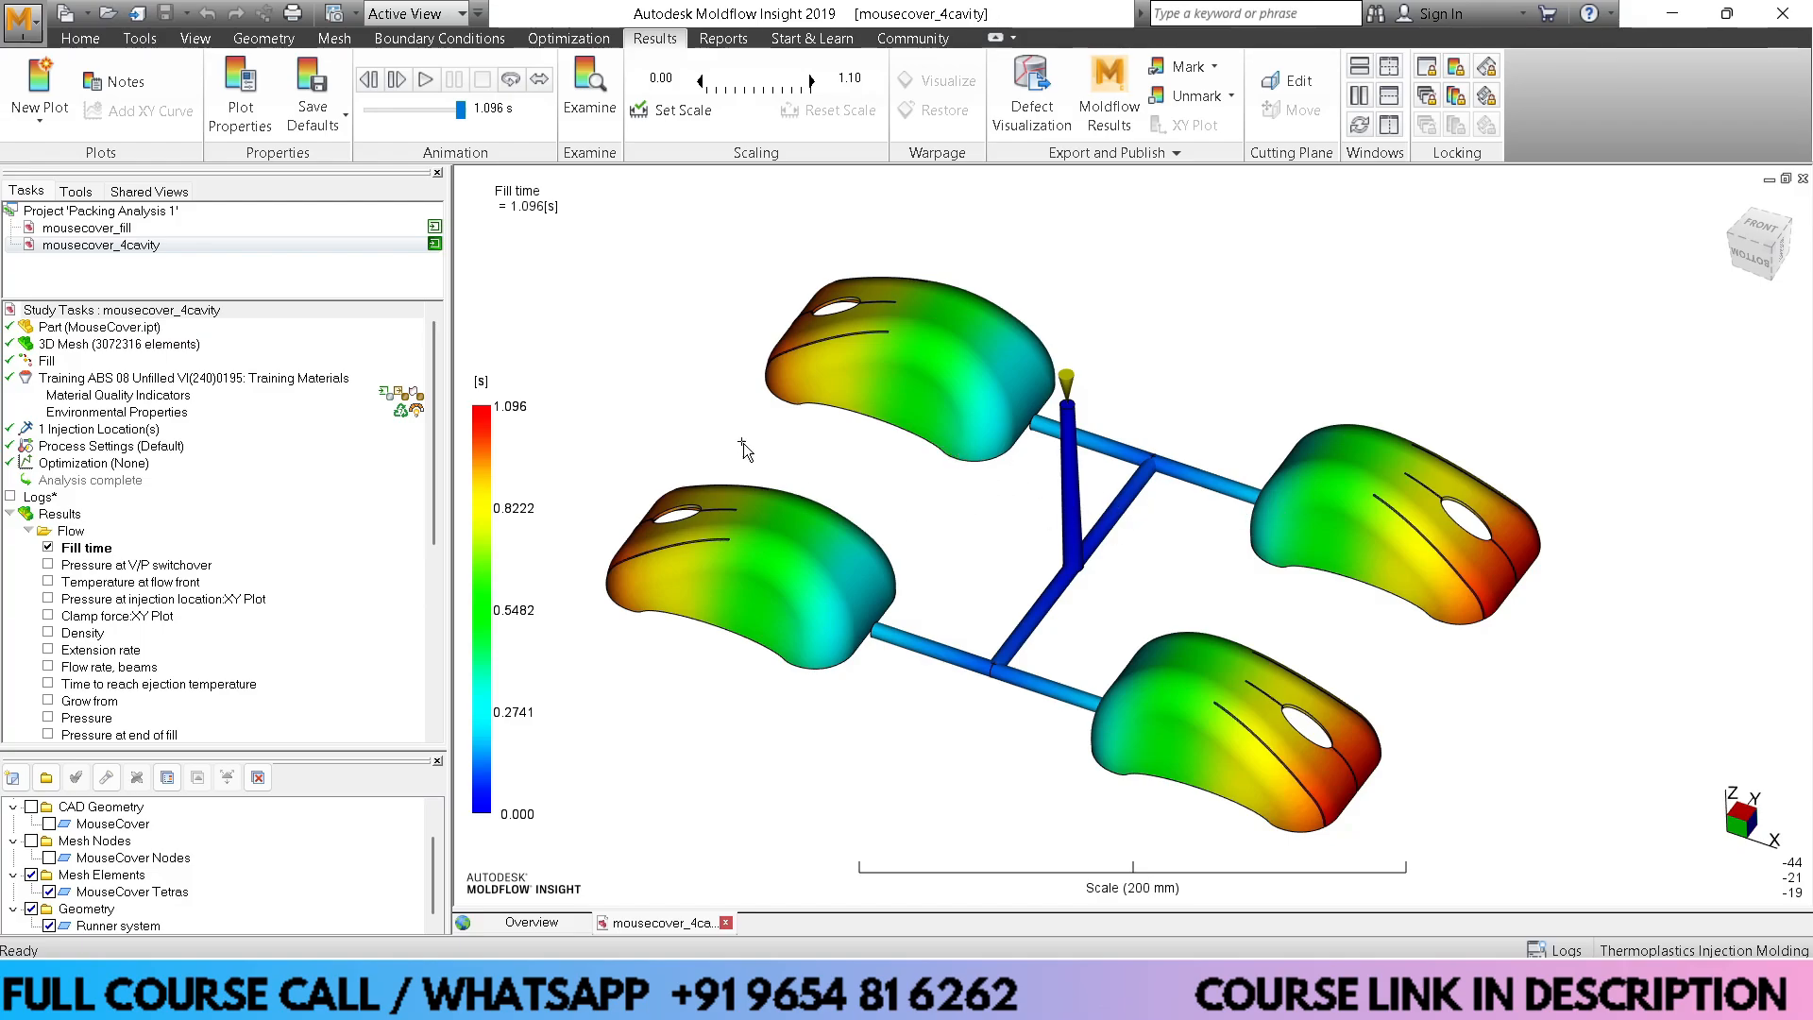
{"action": "middle_click_drag", "start_coordinate": [979, 523], "coordinate": [988, 529]}
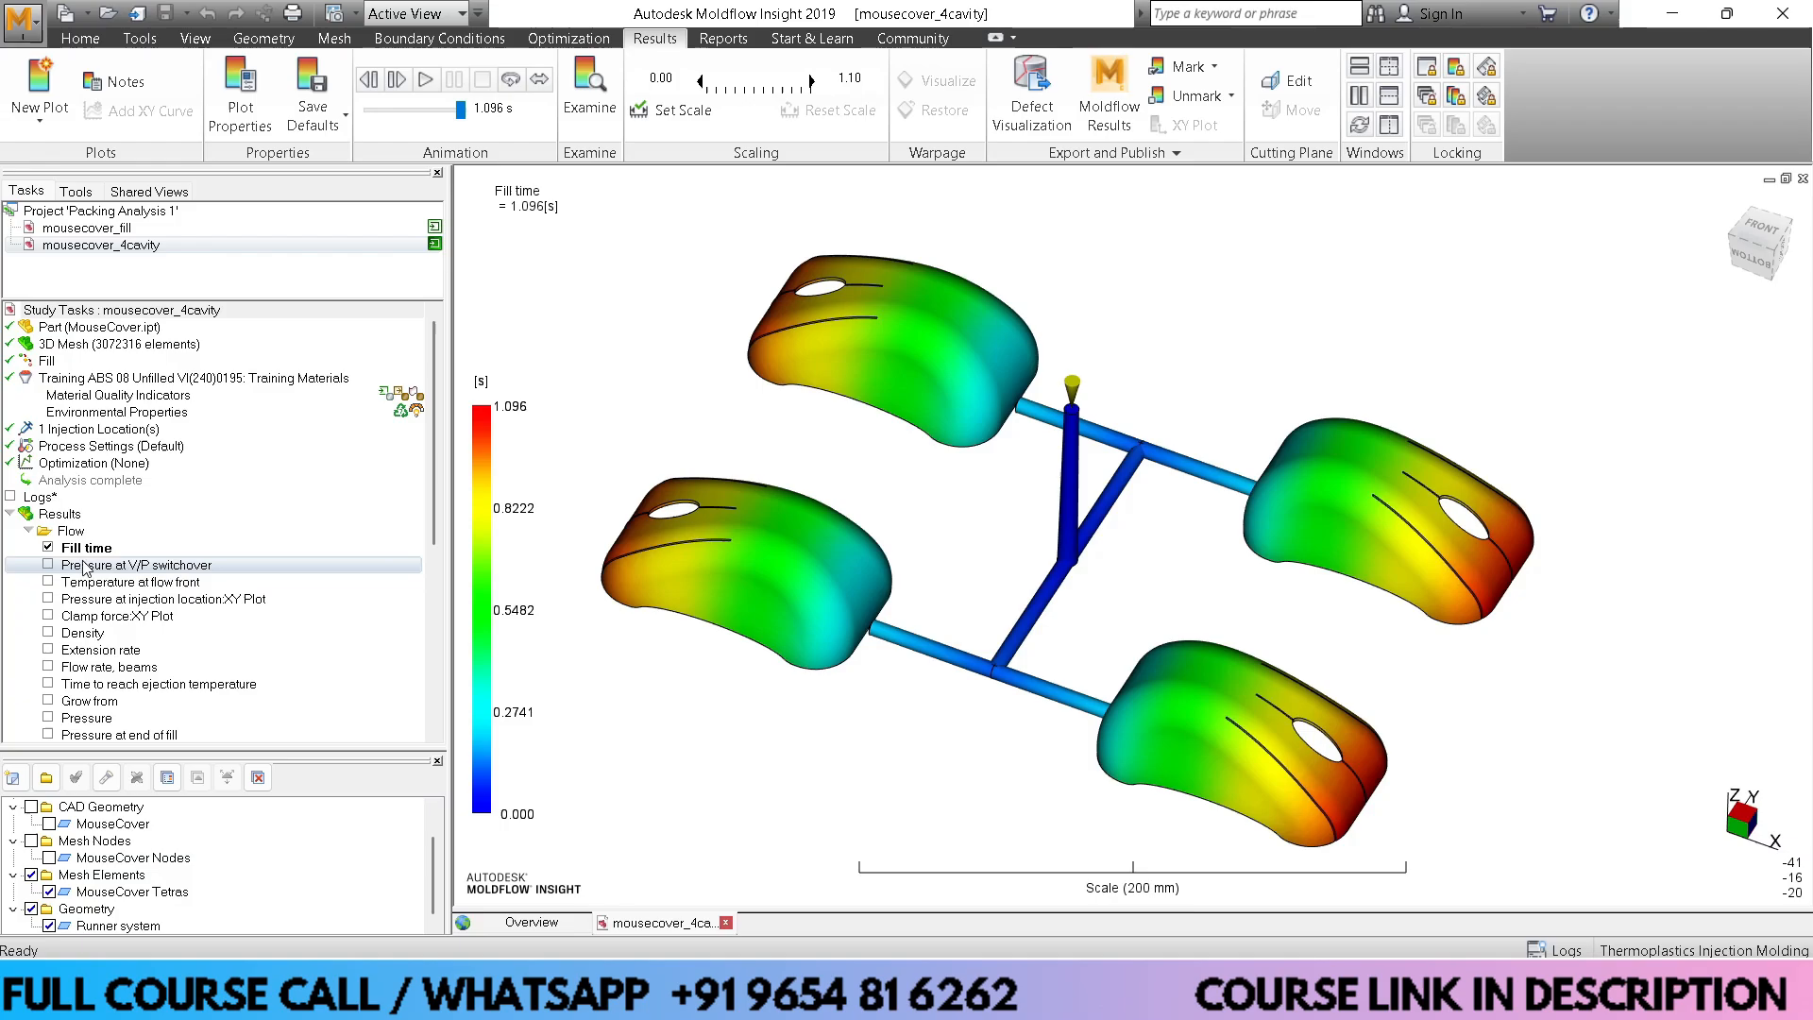
Display the Pressure at V/P switchover result, play its animation and inspect the pressure distribution across the cavities and runners
{"action": "left_click", "coordinate": [47, 566]}
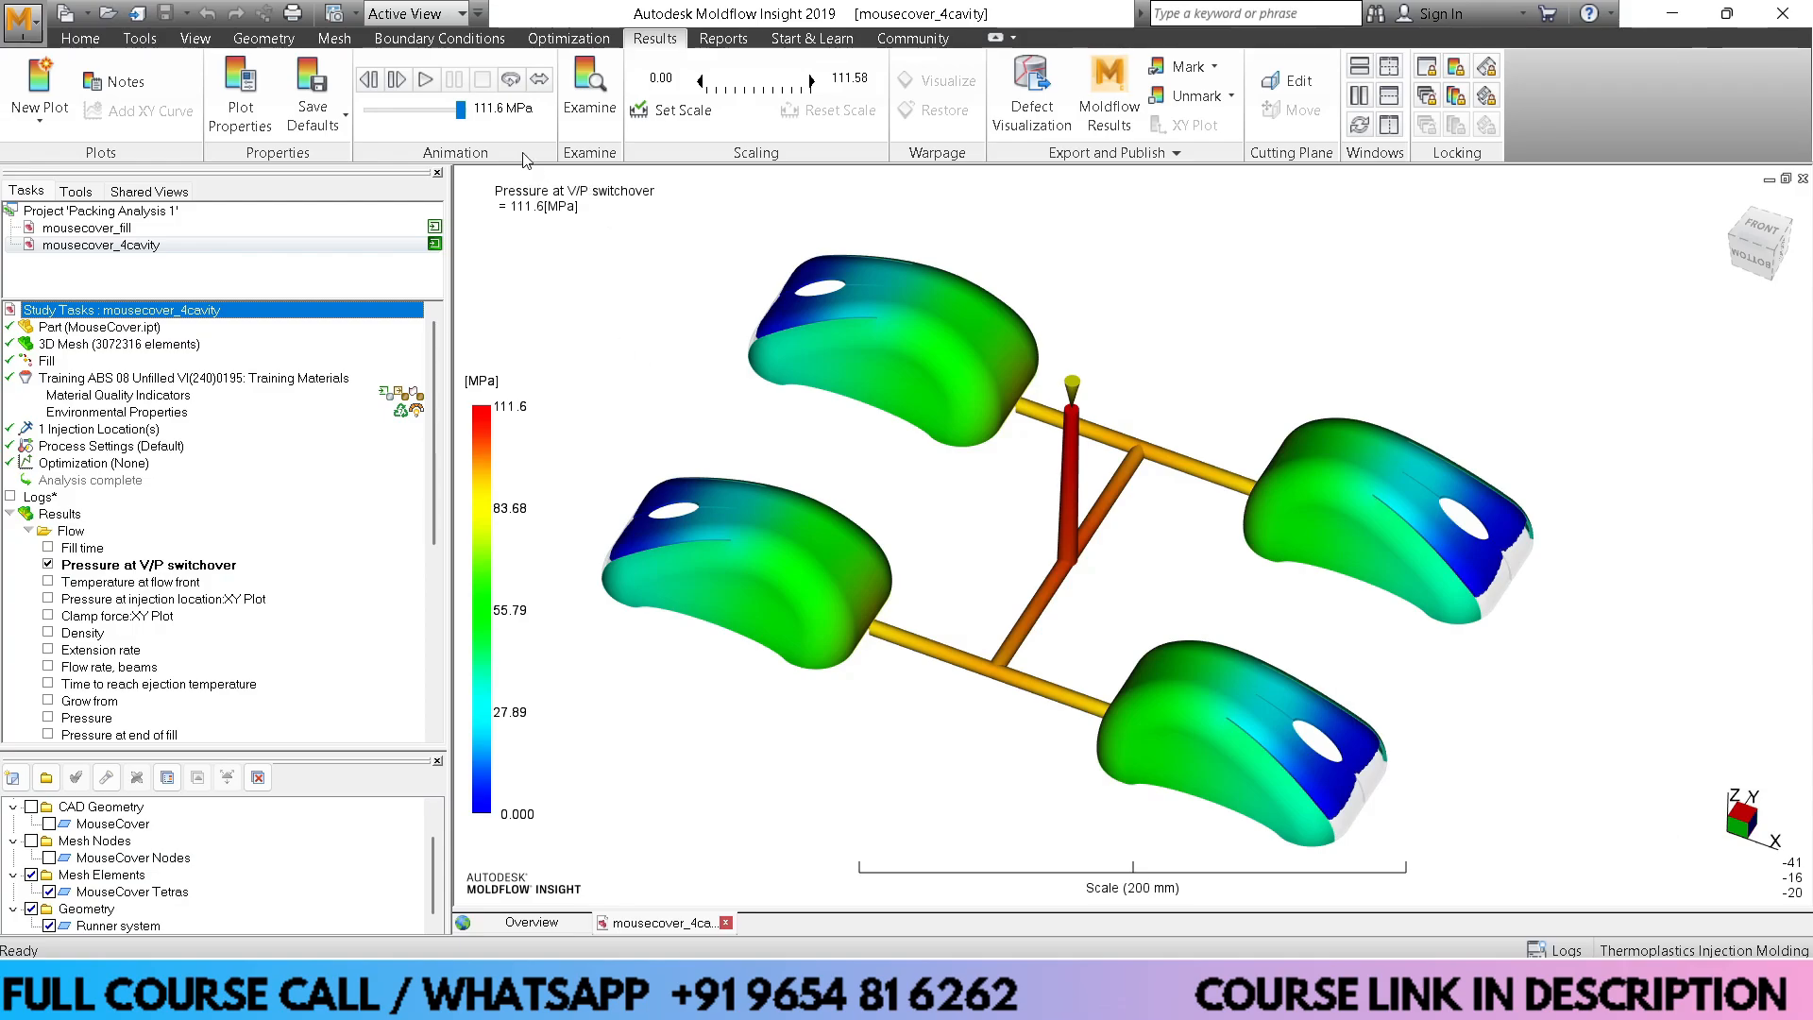
{"action": "left_click", "coordinate": [425, 80]}
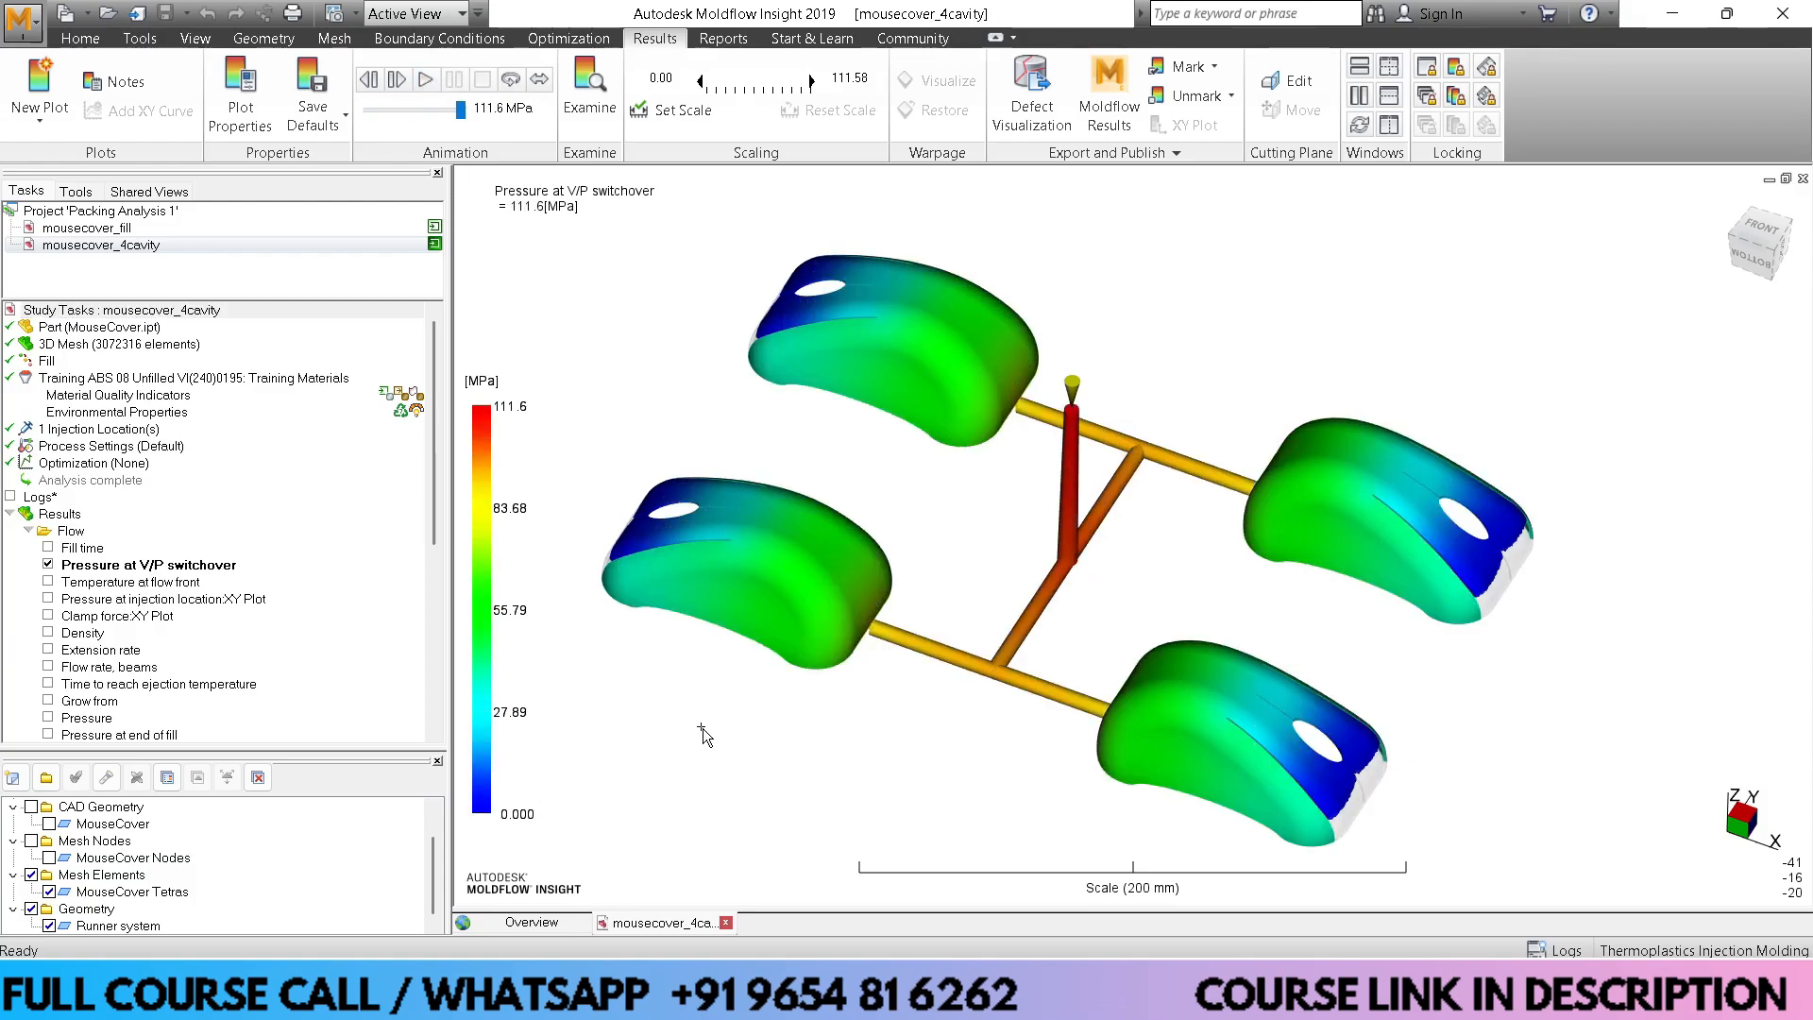
{"action": "mouse_move", "coordinate": [703, 728]}
{"action": "middle_mouse_down"}
{"action": "mouse_move", "coordinate": [671, 631]}
{"action": "mouse_move", "coordinate": [754, 724]}
{"action": "mouse_move", "coordinate": [637, 638]}
{"action": "mouse_move", "coordinate": [661, 614]}
{"action": "mouse_move", "coordinate": [642, 560]}
{"action": "middle_mouse_up"}
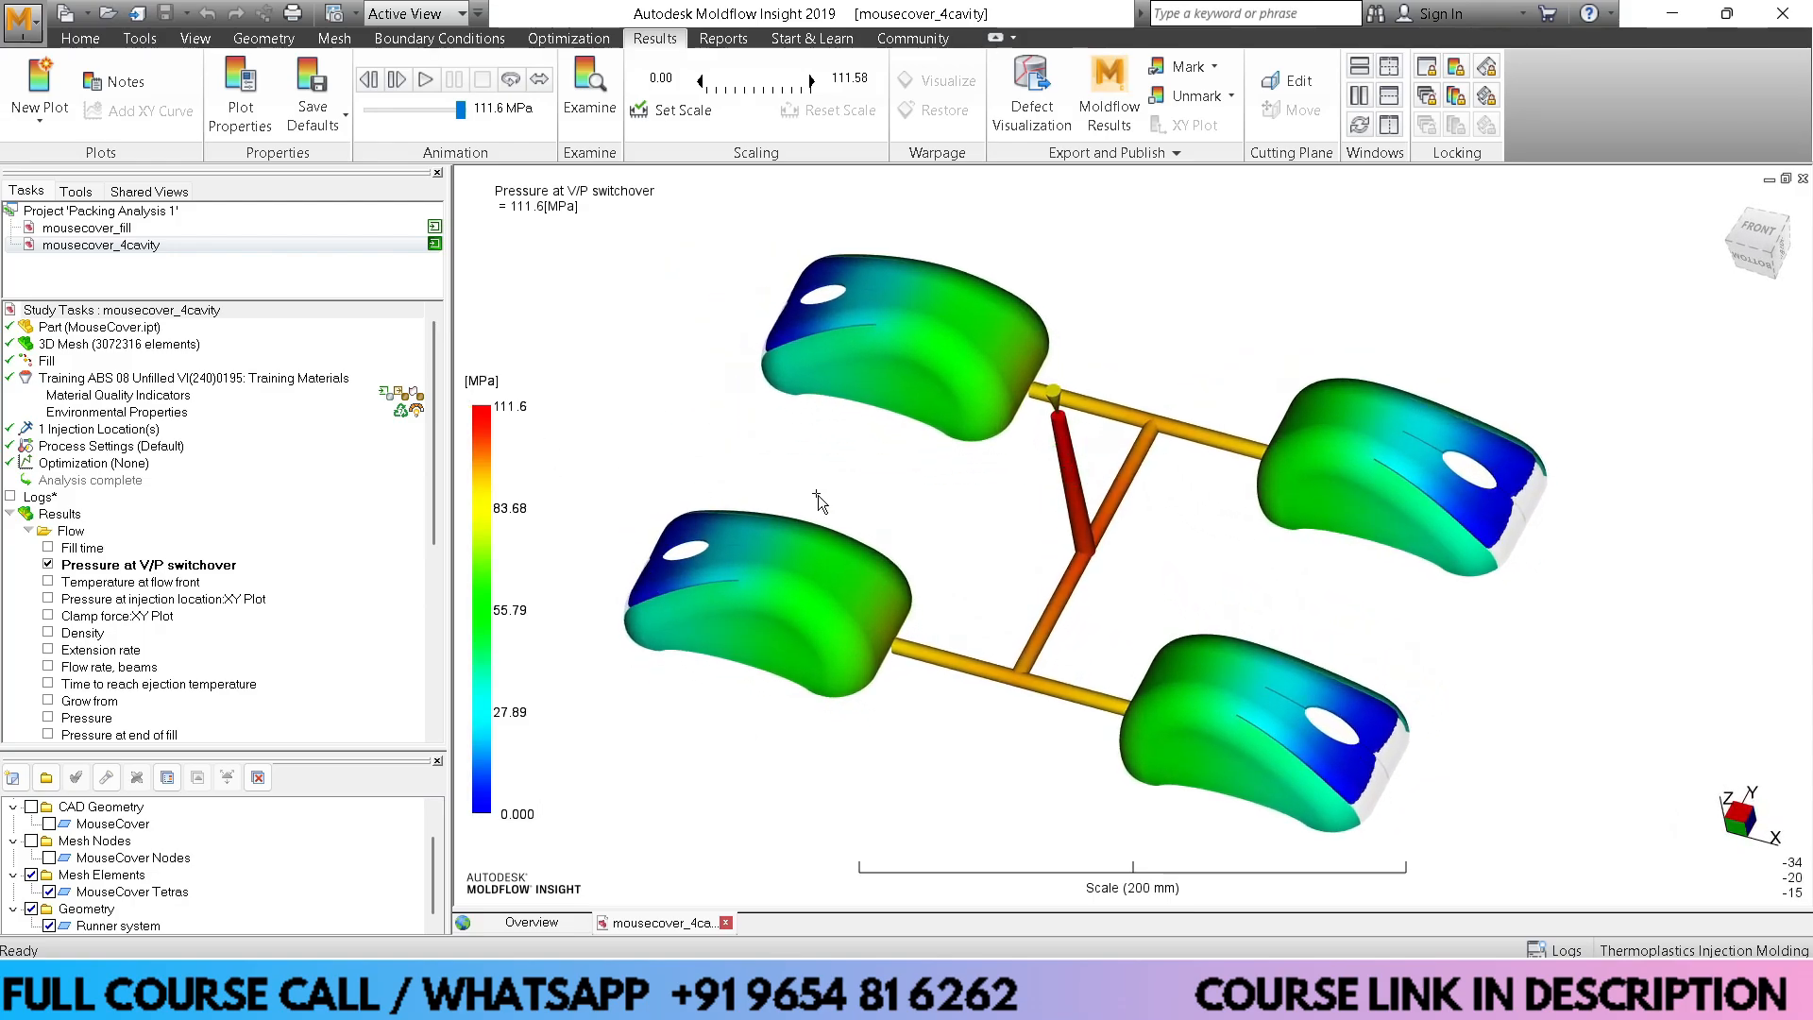
{"action": "mouse_move", "coordinate": [818, 495]}
{"action": "middle_mouse_down"}
{"action": "mouse_move", "coordinate": [1170, 506]}
{"action": "mouse_move", "coordinate": [1169, 454]}
{"action": "mouse_move", "coordinate": [1137, 417]}
{"action": "mouse_move", "coordinate": [1159, 428]}
{"action": "middle_mouse_up"}
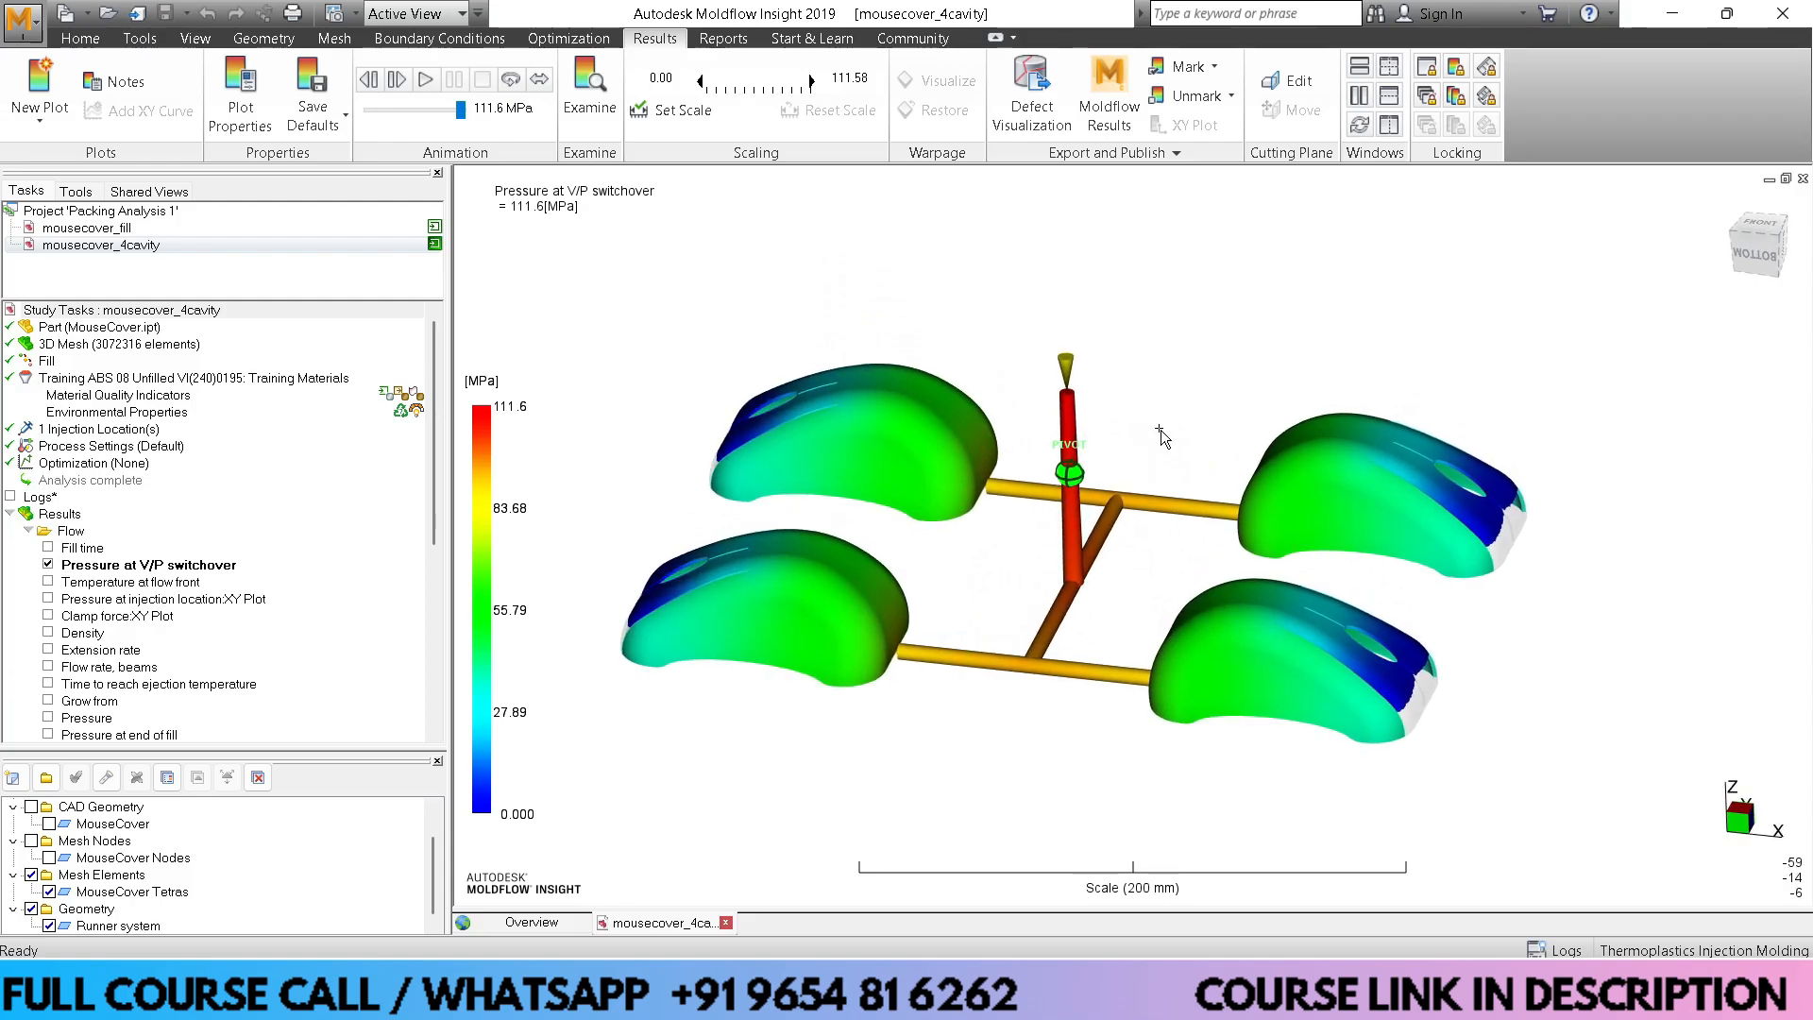
{"action": "left_click", "coordinate": [427, 79]}
{"action": "mouse_move", "coordinate": [1088, 642]}
{"action": "middle_mouse_down"}
{"action": "mouse_move", "coordinate": [1199, 701]}
{"action": "mouse_move", "coordinate": [1198, 733]}
{"action": "mouse_move", "coordinate": [1087, 654]}
{"action": "middle_mouse_up"}
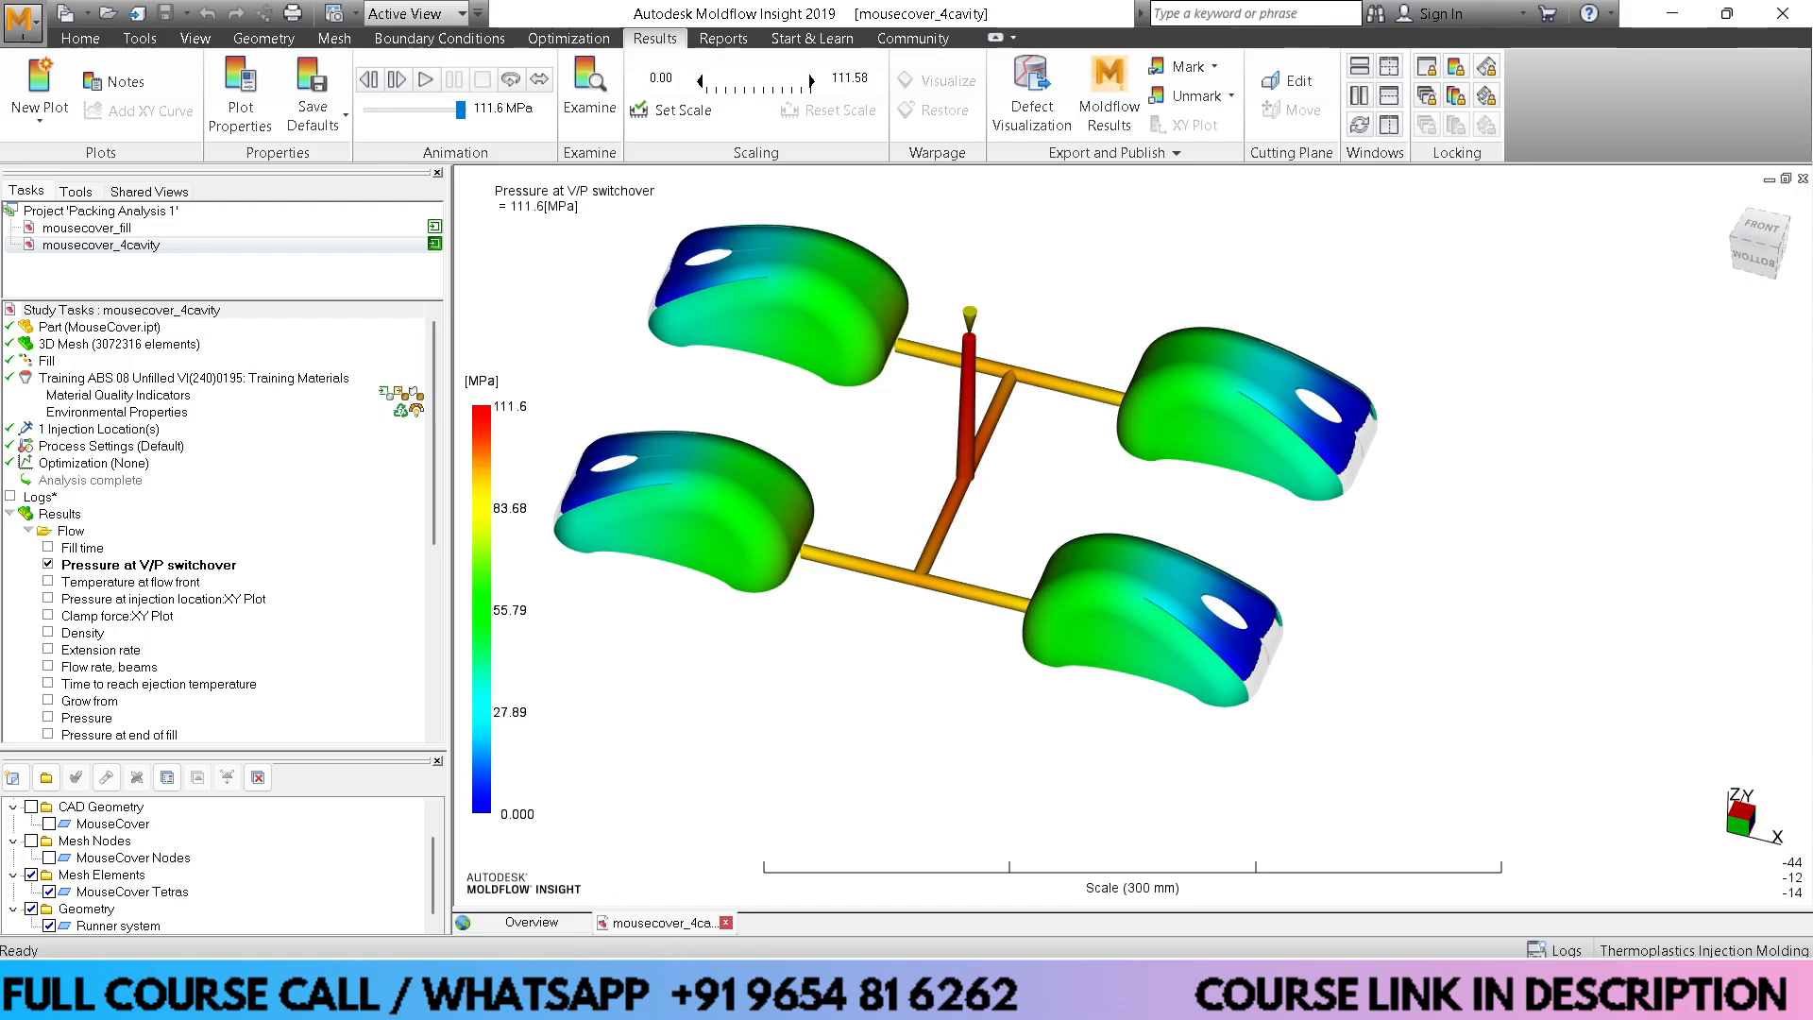
Switch to Snipping Tool and capture the part of the model view beside the cavities for handwritten notes
{"action": "left_click", "coordinate": [1038, 996]}
{"action": "left_click", "coordinate": [387, 117]}
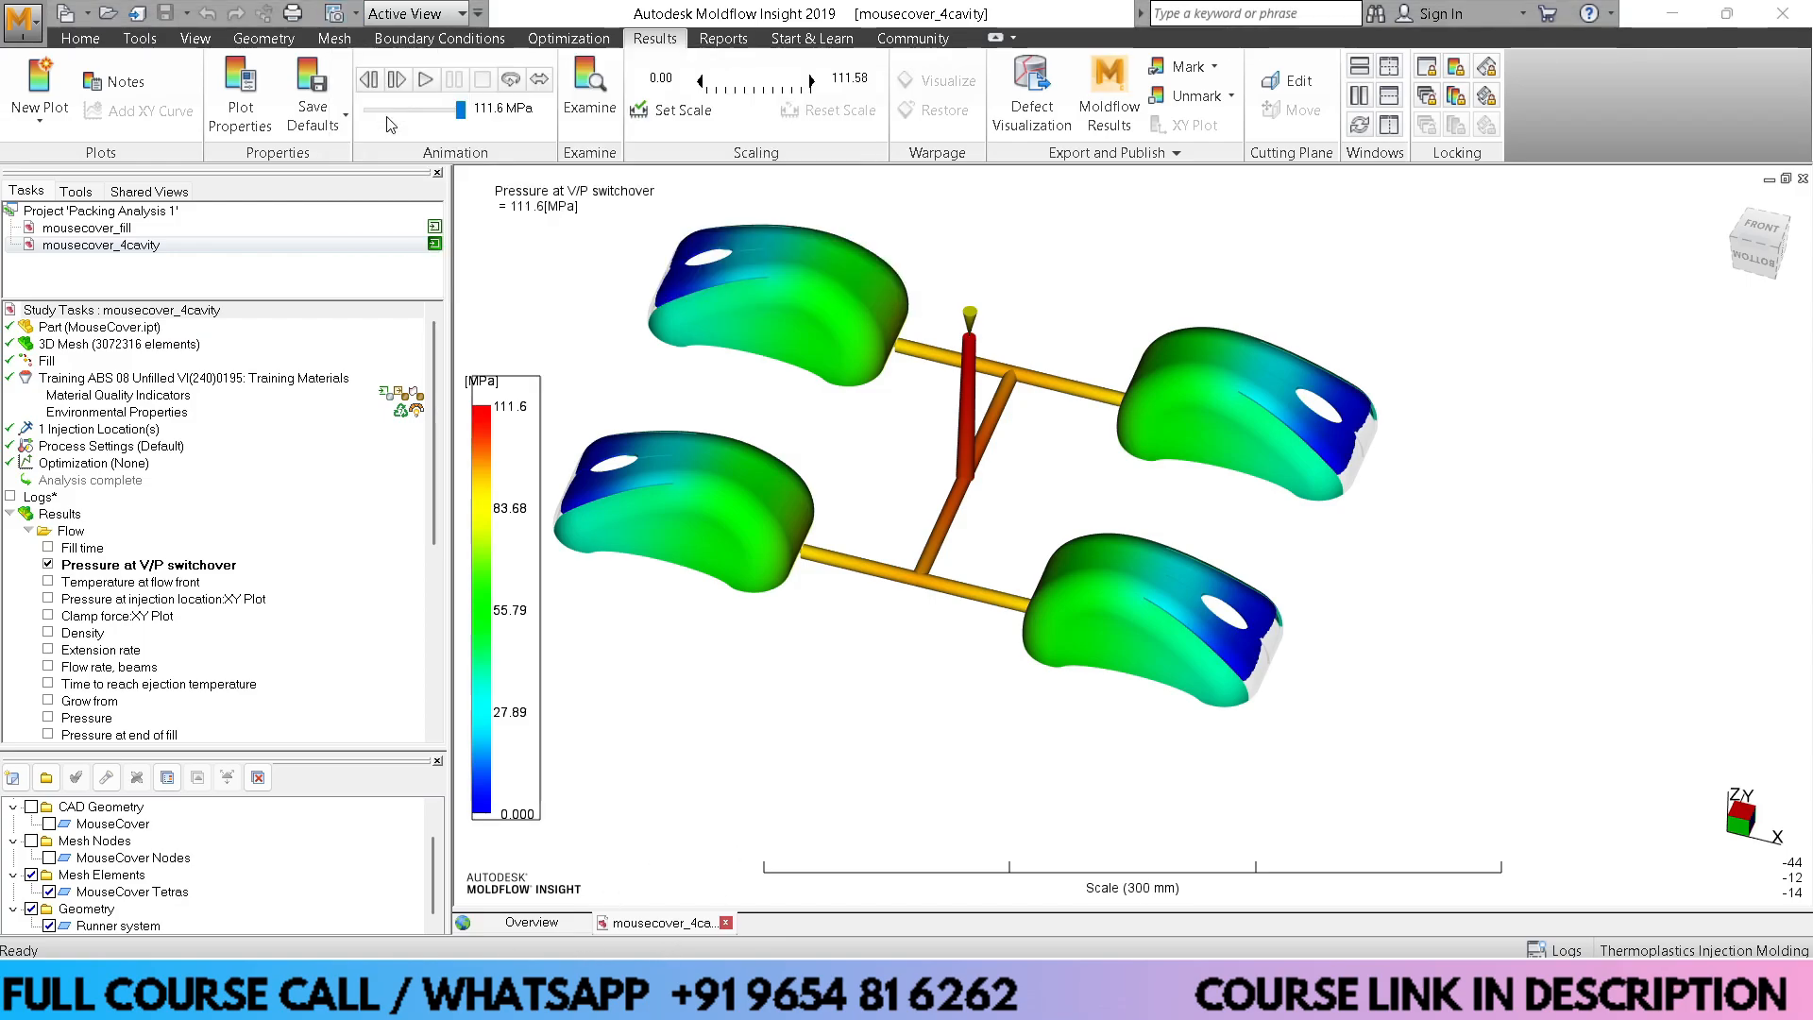
{"action": "left_click_drag", "start_coordinate": [1274, 170], "coordinate": [1812, 913]}
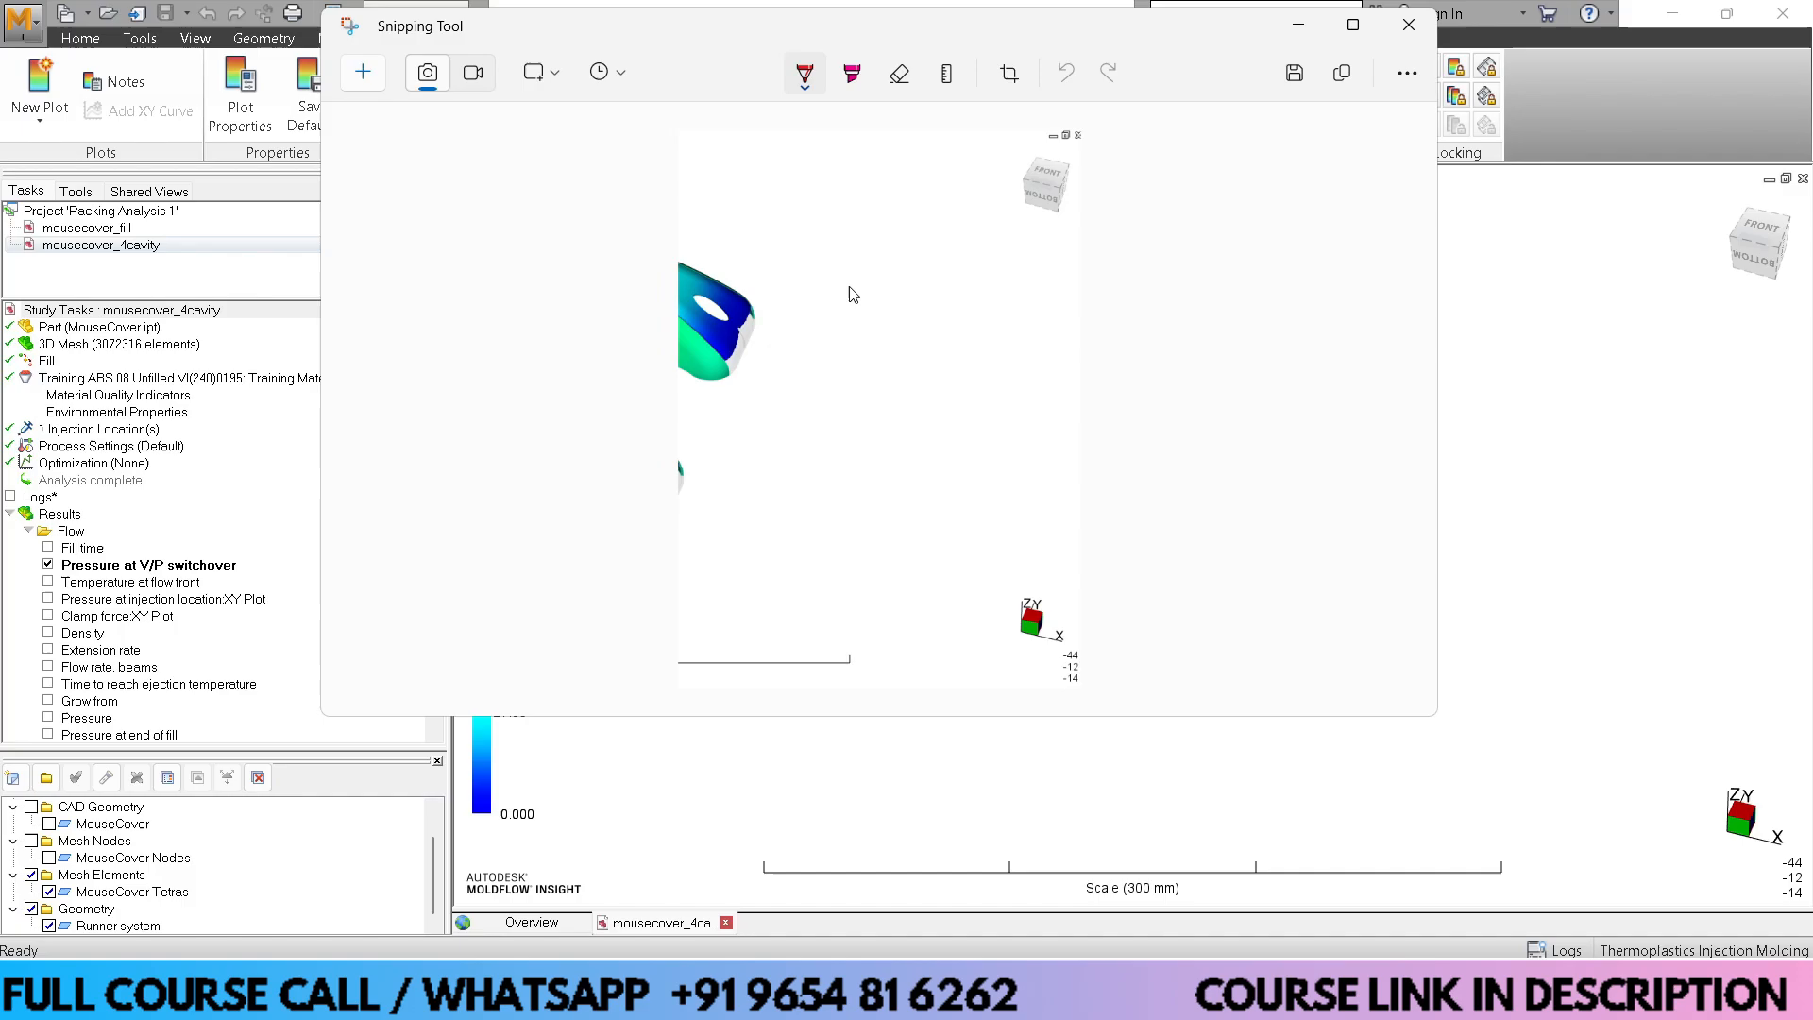
Handwrite "140 MPa" and "100 MPa" on the snip, circling 100 MPa and framing 140 MPa
{"action": "mouse_move", "coordinate": [848, 282]}
{"action": "left_mouse_down"}
{"action": "mouse_move", "coordinate": [853, 326]}
{"action": "mouse_move", "coordinate": [888, 299]}
{"action": "mouse_move", "coordinate": [884, 326]}
{"action": "mouse_move", "coordinate": [903, 324]}
{"action": "mouse_move", "coordinate": [916, 295]}
{"action": "mouse_move", "coordinate": [975, 321]}
{"action": "mouse_move", "coordinate": [996, 288]}
{"action": "mouse_move", "coordinate": [1001, 326]}
{"action": "mouse_move", "coordinate": [1024, 305]}
{"action": "mouse_move", "coordinate": [1063, 324]}
{"action": "left_mouse_up"}
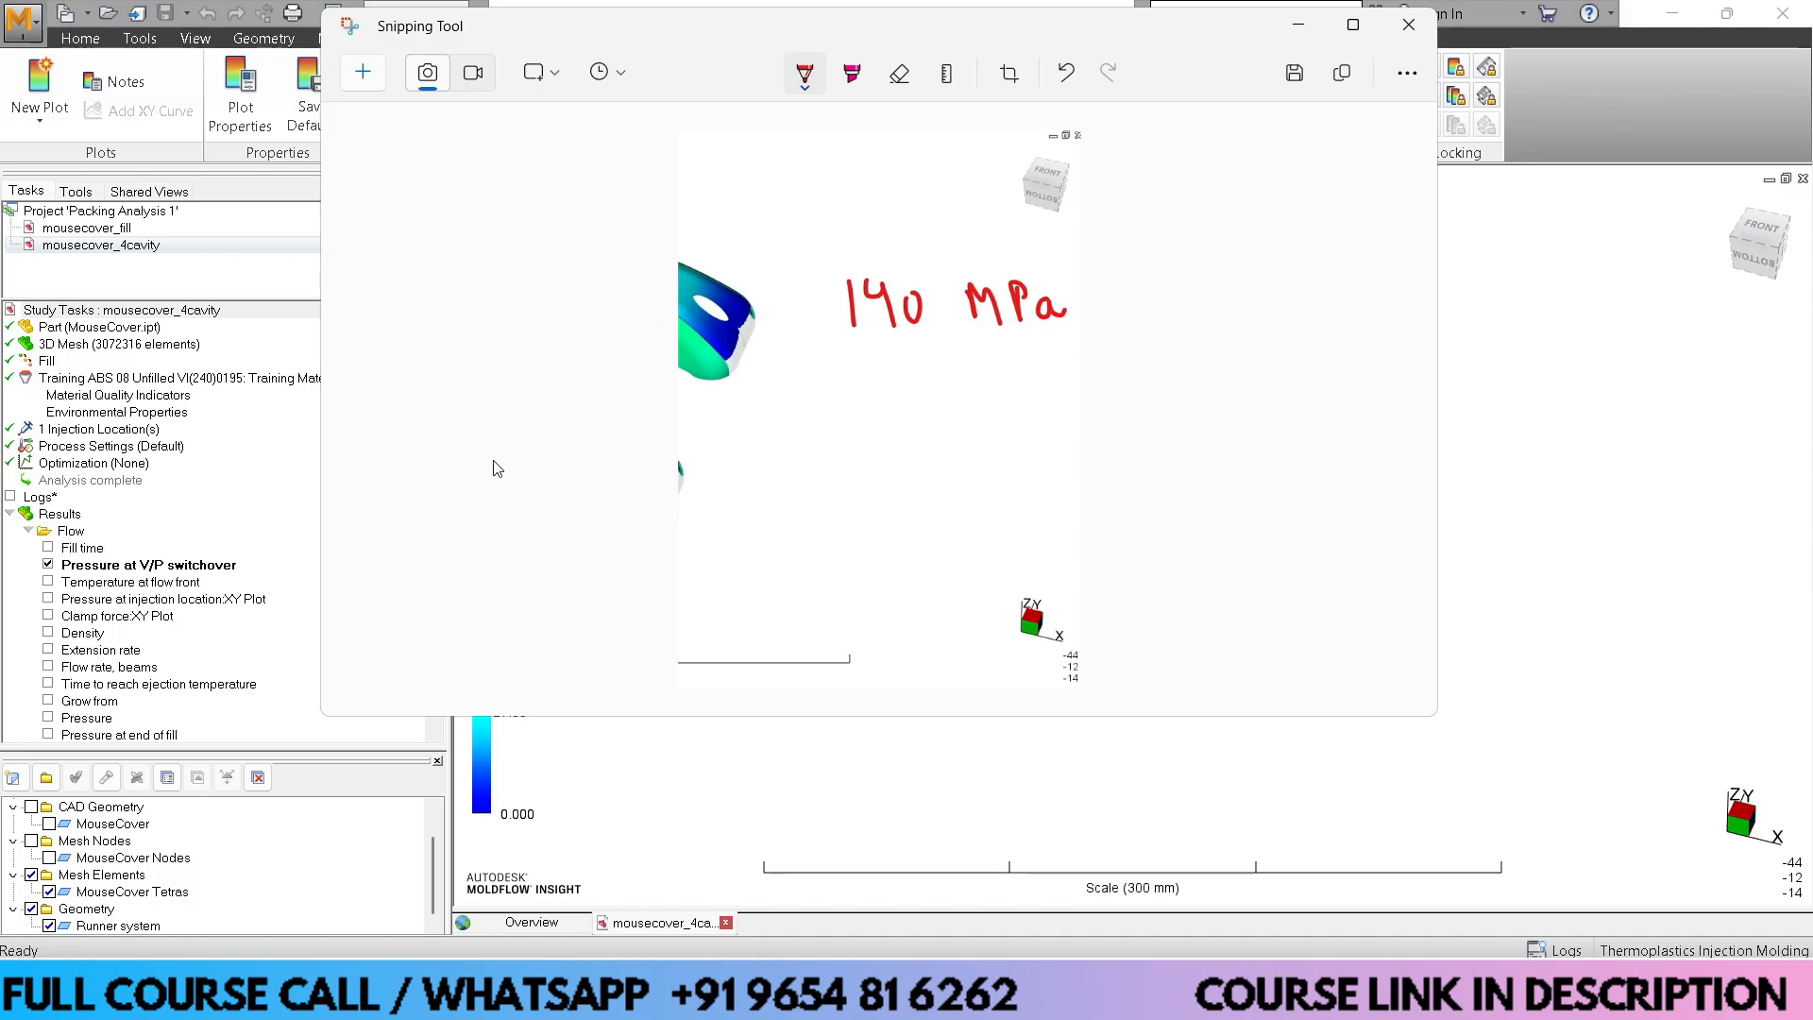
{"action": "mouse_move", "coordinate": [493, 460]}
{"action": "left_mouse_down"}
{"action": "mouse_move", "coordinate": [507, 516]}
{"action": "mouse_move", "coordinate": [530, 484]}
{"action": "left_mouse_up"}
{"action": "mouse_move", "coordinate": [553, 475]}
{"action": "left_mouse_down"}
{"action": "mouse_move", "coordinate": [554, 499]}
{"action": "mouse_move", "coordinate": [563, 478]}
{"action": "left_mouse_up"}
{"action": "mouse_move", "coordinate": [590, 484]}
{"action": "left_mouse_down"}
{"action": "mouse_move", "coordinate": [620, 458]}
{"action": "mouse_move", "coordinate": [629, 479]}
{"action": "mouse_move", "coordinate": [632, 453]}
{"action": "mouse_move", "coordinate": [641, 475]}
{"action": "mouse_move", "coordinate": [669, 462]}
{"action": "left_mouse_up"}
{"action": "mouse_move", "coordinate": [546, 387]}
{"action": "left_mouse_down"}
{"action": "mouse_move", "coordinate": [467, 484]}
{"action": "mouse_move", "coordinate": [588, 552]}
{"action": "mouse_move", "coordinate": [686, 442]}
{"action": "mouse_move", "coordinate": [567, 376]}
{"action": "mouse_move", "coordinate": [503, 409]}
{"action": "left_mouse_up"}
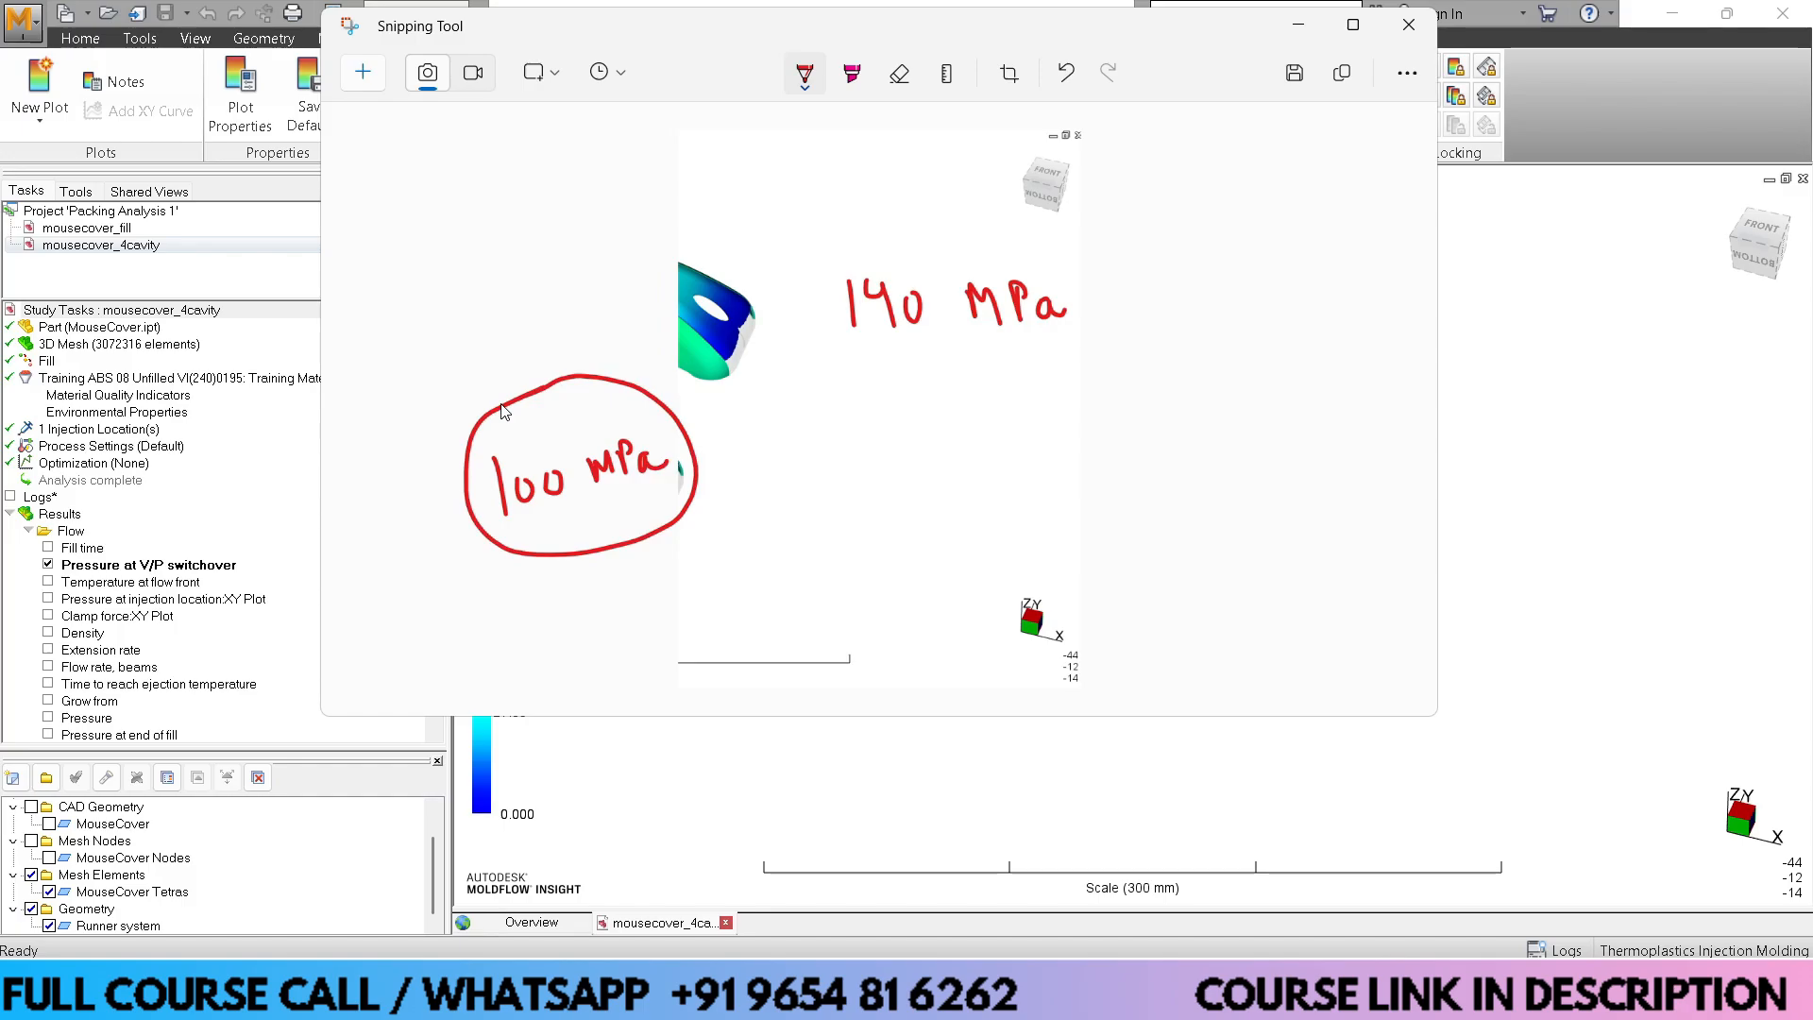
{"action": "mouse_move", "coordinate": [819, 269]}
{"action": "left_mouse_down"}
{"action": "mouse_move", "coordinate": [819, 314]}
{"action": "mouse_move", "coordinate": [939, 357]}
{"action": "mouse_move", "coordinate": [1114, 326]}
{"action": "mouse_move", "coordinate": [978, 230]}
{"action": "mouse_move", "coordinate": [821, 272]}
{"action": "left_mouse_up"}
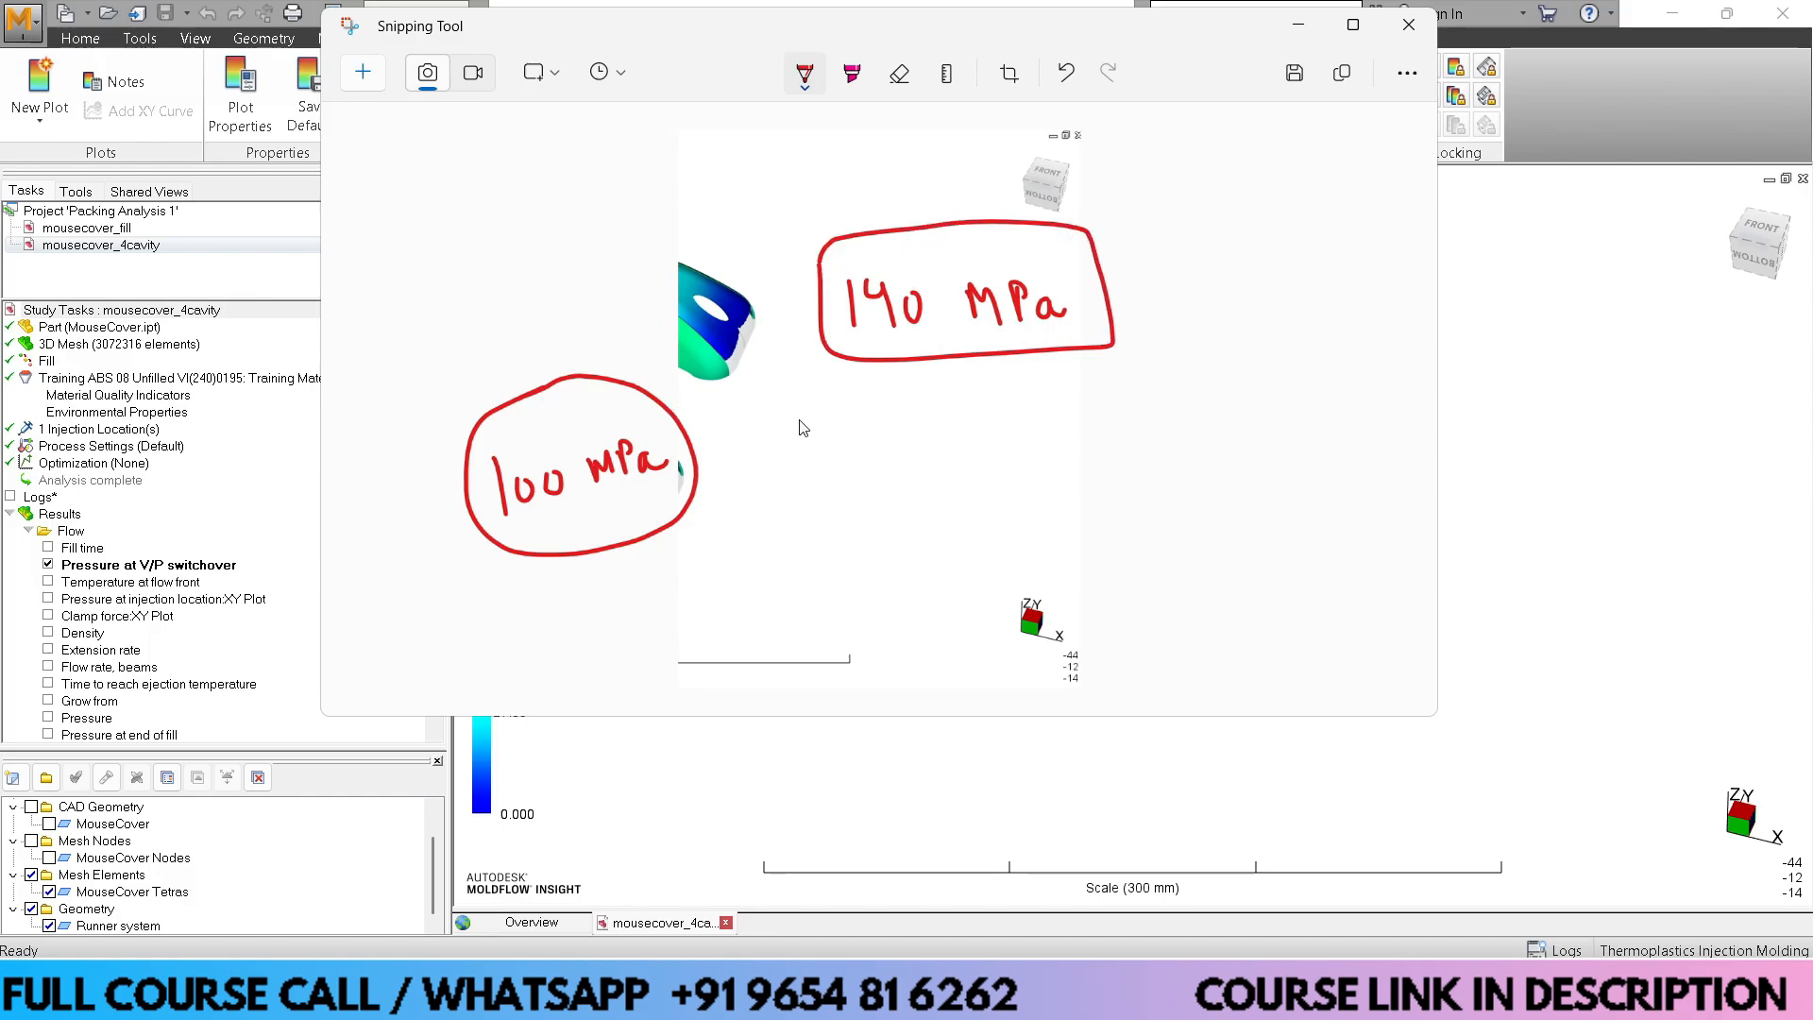
Handwrite the calculation 75/100 × 140 = 105 MPa below the 140 MPa note and frame the 105 MPa value
{"action": "mouse_move", "coordinate": [775, 426]}
{"action": "left_mouse_down"}
{"action": "mouse_move", "coordinate": [812, 426]}
{"action": "mouse_move", "coordinate": [805, 457]}
{"action": "left_mouse_up"}
{"action": "mouse_move", "coordinate": [826, 424]}
{"action": "left_mouse_down"}
{"action": "mouse_move", "coordinate": [847, 446]}
{"action": "mouse_move", "coordinate": [819, 458]}
{"action": "left_mouse_up"}
{"action": "mouse_move", "coordinate": [781, 494]}
{"action": "left_mouse_down"}
{"action": "mouse_move", "coordinate": [837, 482]}
{"action": "mouse_move", "coordinate": [799, 551]}
{"action": "mouse_move", "coordinate": [845, 540]}
{"action": "left_mouse_up"}
{"action": "mouse_move", "coordinate": [864, 467]}
{"action": "left_mouse_down"}
{"action": "mouse_move", "coordinate": [897, 485]}
{"action": "mouse_move", "coordinate": [867, 498]}
{"action": "left_mouse_up"}
{"action": "mouse_move", "coordinate": [930, 431]}
{"action": "left_mouse_down"}
{"action": "mouse_move", "coordinate": [944, 477]}
{"action": "mouse_move", "coordinate": [1005, 463]}
{"action": "mouse_move", "coordinate": [999, 440]}
{"action": "left_mouse_up"}
{"action": "left_click_drag", "start_coordinate": [878, 587], "coordinate": [930, 588]}
{"action": "left_click_drag", "start_coordinate": [972, 527], "coordinate": [982, 571]}
{"action": "mouse_move", "coordinate": [1009, 538]}
{"action": "left_mouse_down"}
{"action": "mouse_move", "coordinate": [999, 561]}
{"action": "mouse_move", "coordinate": [1009, 538]}
{"action": "mouse_move", "coordinate": [1027, 569]}
{"action": "mouse_move", "coordinate": [1078, 525]}
{"action": "mouse_move", "coordinate": [1104, 548]}
{"action": "mouse_move", "coordinate": [1114, 525]}
{"action": "mouse_move", "coordinate": [1141, 543]}
{"action": "mouse_move", "coordinate": [1158, 527]}
{"action": "left_mouse_up"}
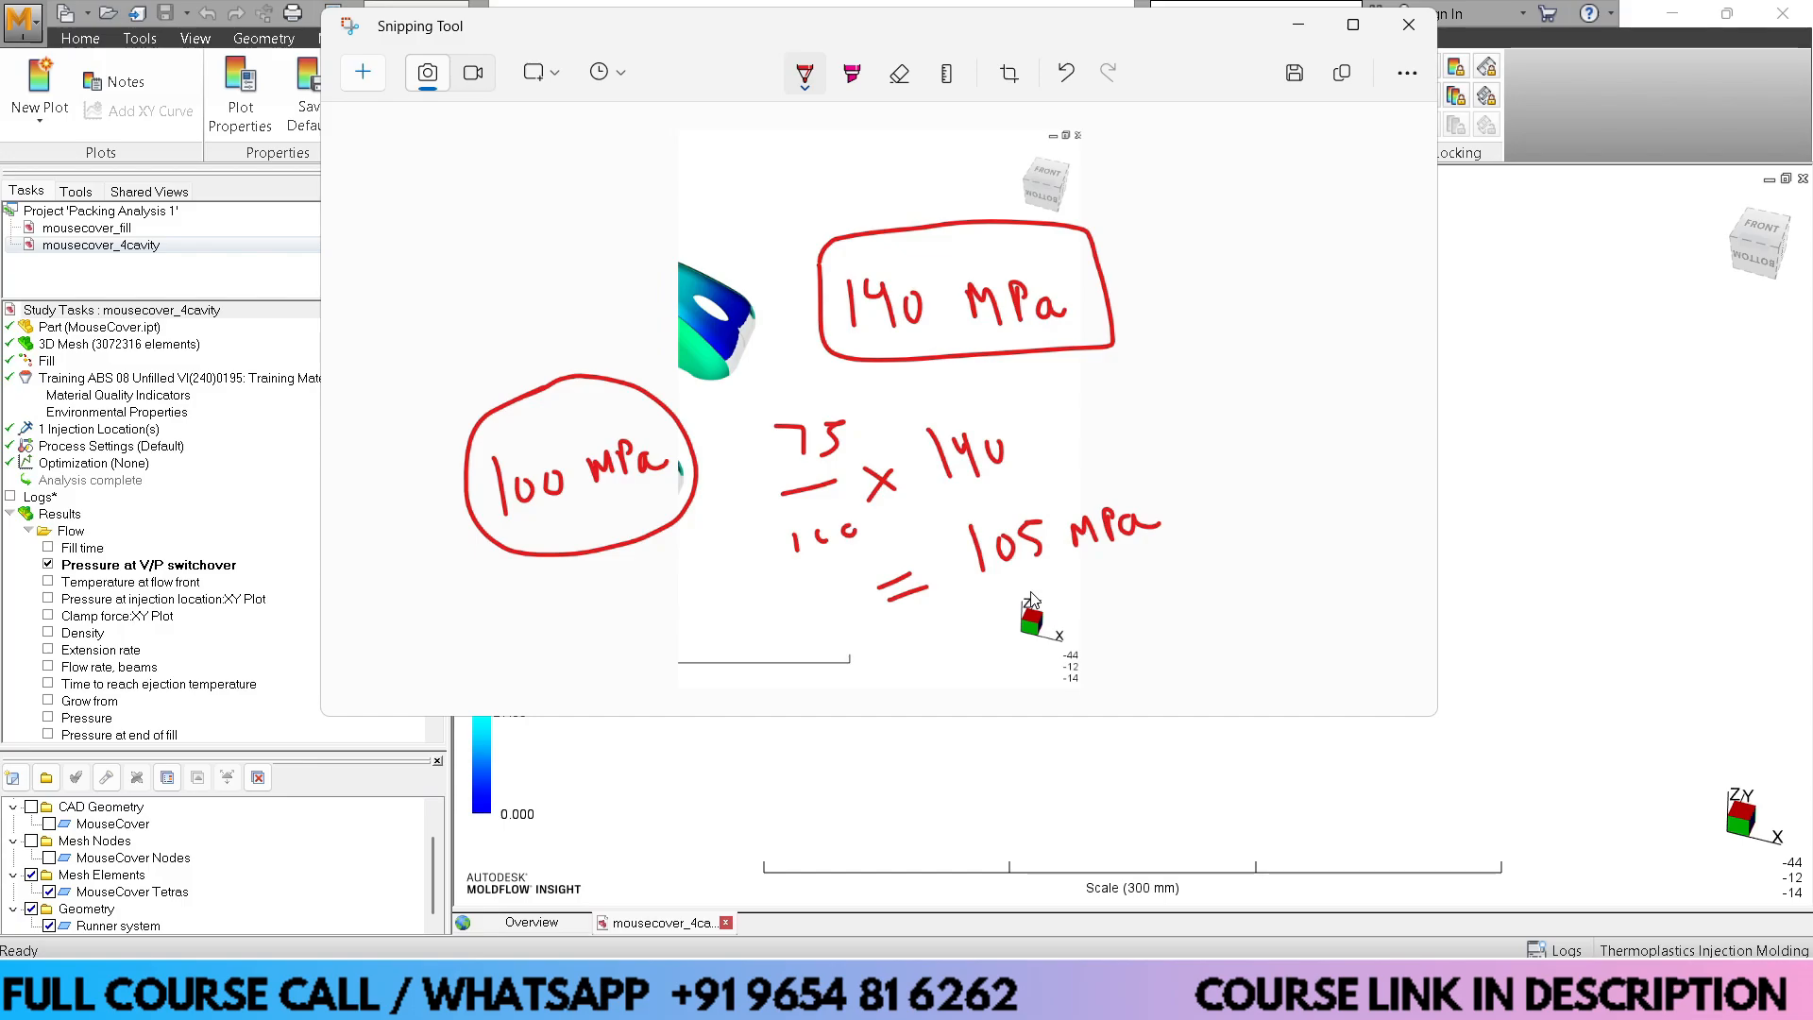
{"action": "mouse_move", "coordinate": [975, 599]}
{"action": "left_mouse_down"}
{"action": "mouse_move", "coordinate": [1208, 552]}
{"action": "mouse_move", "coordinate": [1082, 479]}
{"action": "mouse_move", "coordinate": [935, 510]}
{"action": "mouse_move", "coordinate": [951, 588]}
{"action": "mouse_move", "coordinate": [978, 599]}
{"action": "left_mouse_up"}
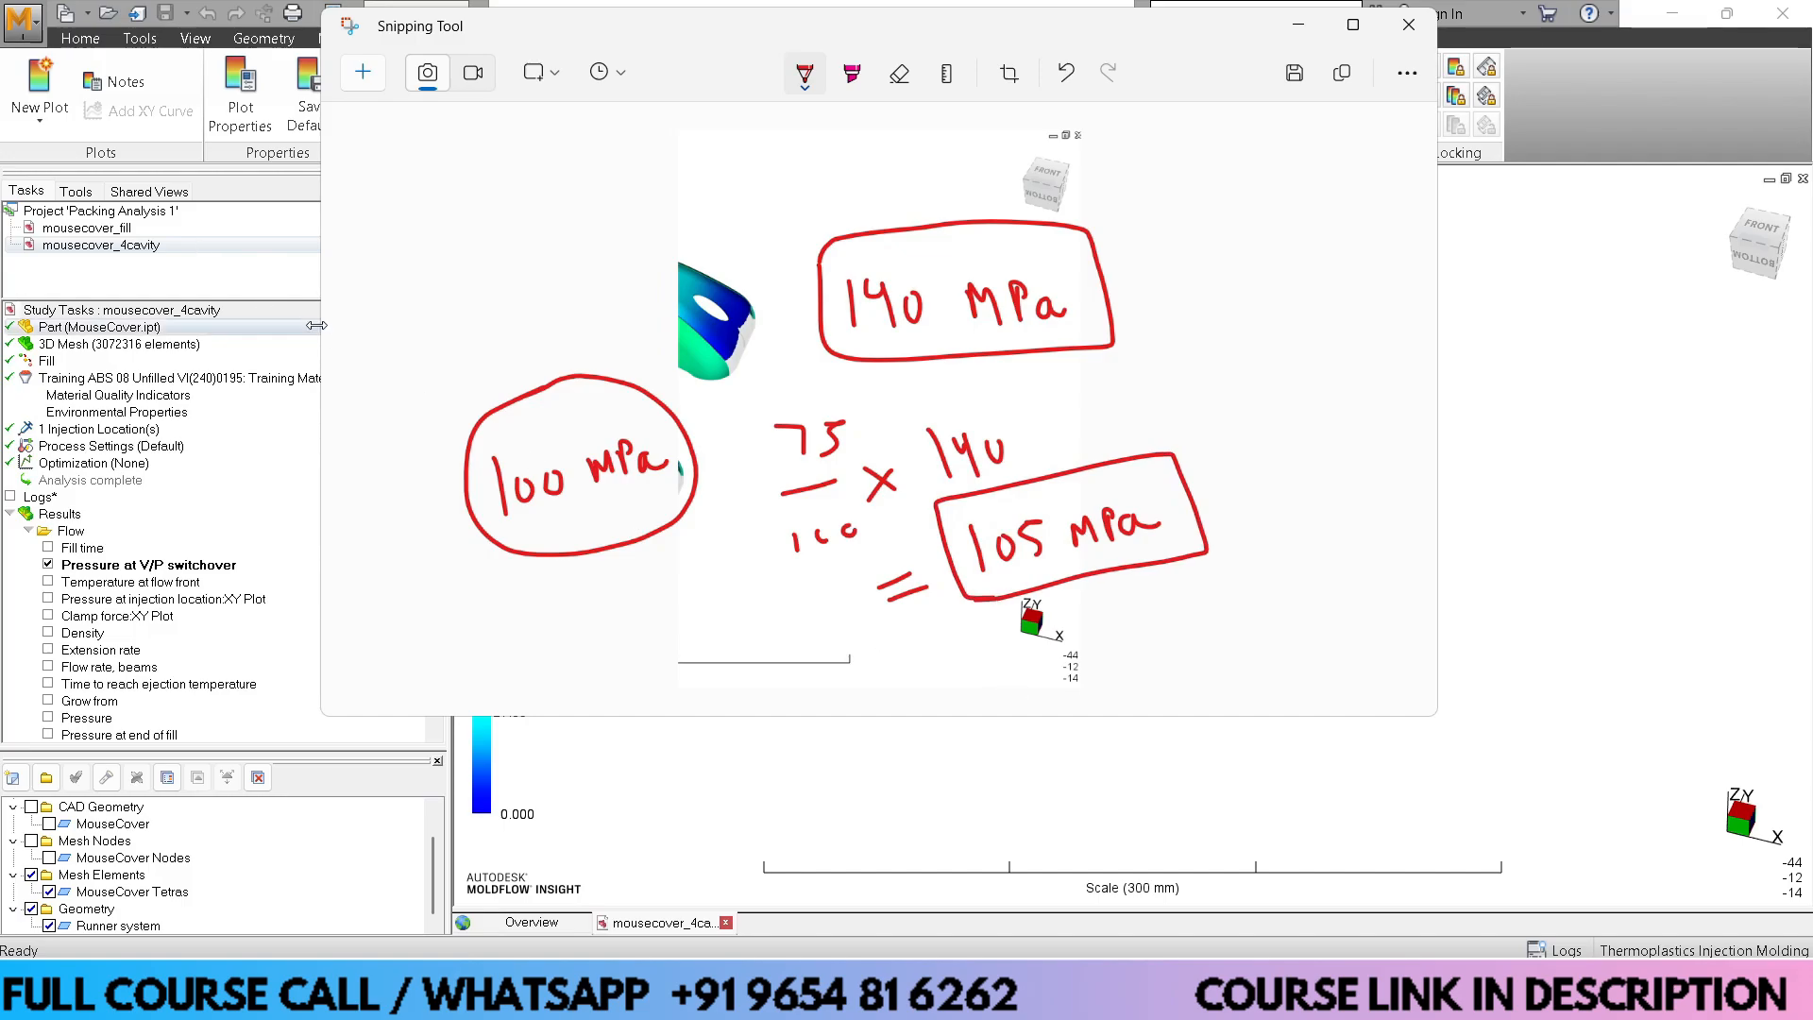
Mark the circled 100 MPa with an arrow and a tick, and enclose the 140 MPa calculation in a frame with a cross
{"action": "mouse_move", "coordinate": [395, 332]}
{"action": "left_mouse_down"}
{"action": "mouse_move", "coordinate": [460, 418]}
{"action": "mouse_move", "coordinate": [463, 357]}
{"action": "left_mouse_up"}
{"action": "left_click", "coordinate": [760, 199]}
{"action": "mouse_move", "coordinate": [758, 199]}
{"action": "left_mouse_down"}
{"action": "mouse_move", "coordinate": [1223, 163]}
{"action": "mouse_move", "coordinate": [1270, 604]}
{"action": "mouse_move", "coordinate": [761, 621]}
{"action": "mouse_move", "coordinate": [746, 236]}
{"action": "mouse_move", "coordinate": [771, 202]}
{"action": "mouse_move", "coordinate": [706, 217]}
{"action": "left_mouse_up"}
{"action": "mouse_move", "coordinate": [541, 332]}
{"action": "left_mouse_down"}
{"action": "mouse_move", "coordinate": [555, 350]}
{"action": "mouse_move", "coordinate": [583, 297]}
{"action": "left_mouse_up"}
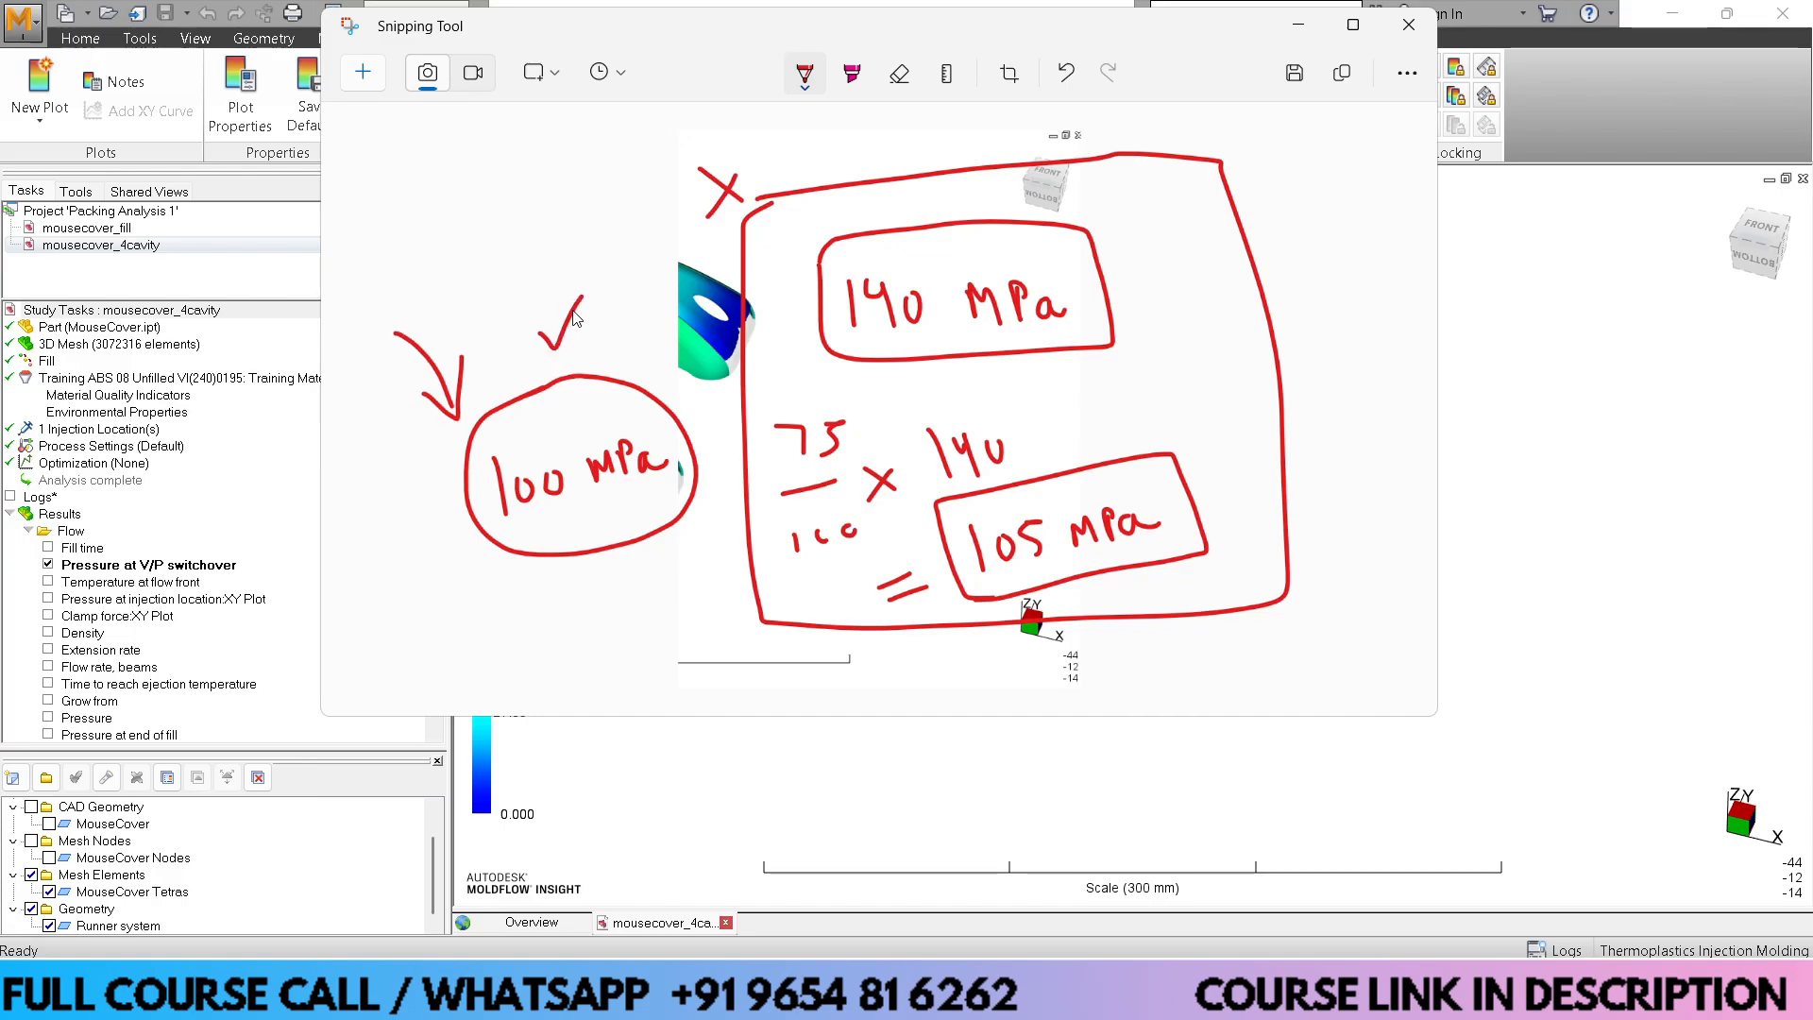
Minimize Snipping Tool to return to Moldflow Insight and display the Pressure at injection location:XY Plot result
{"action": "scroll", "coordinate": [160, 522], "scroll_direction": "down", "scroll_amount": 1}
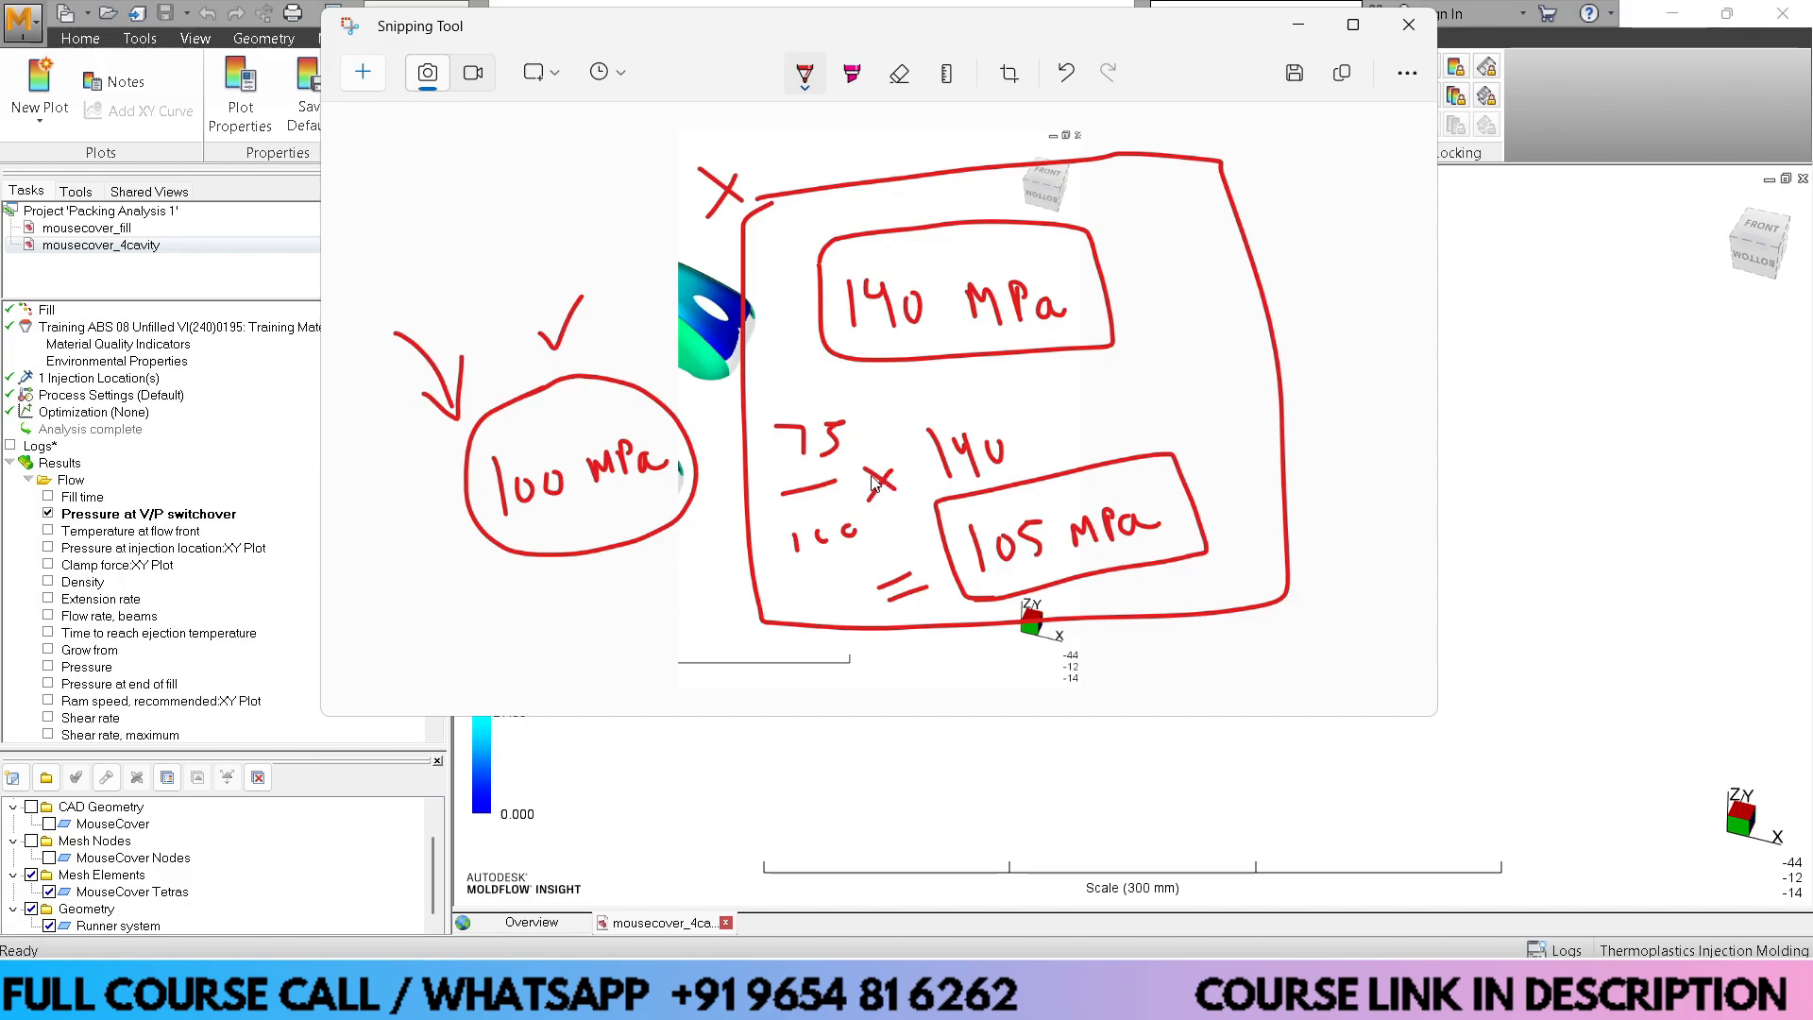
{"action": "left_click", "coordinate": [1299, 25]}
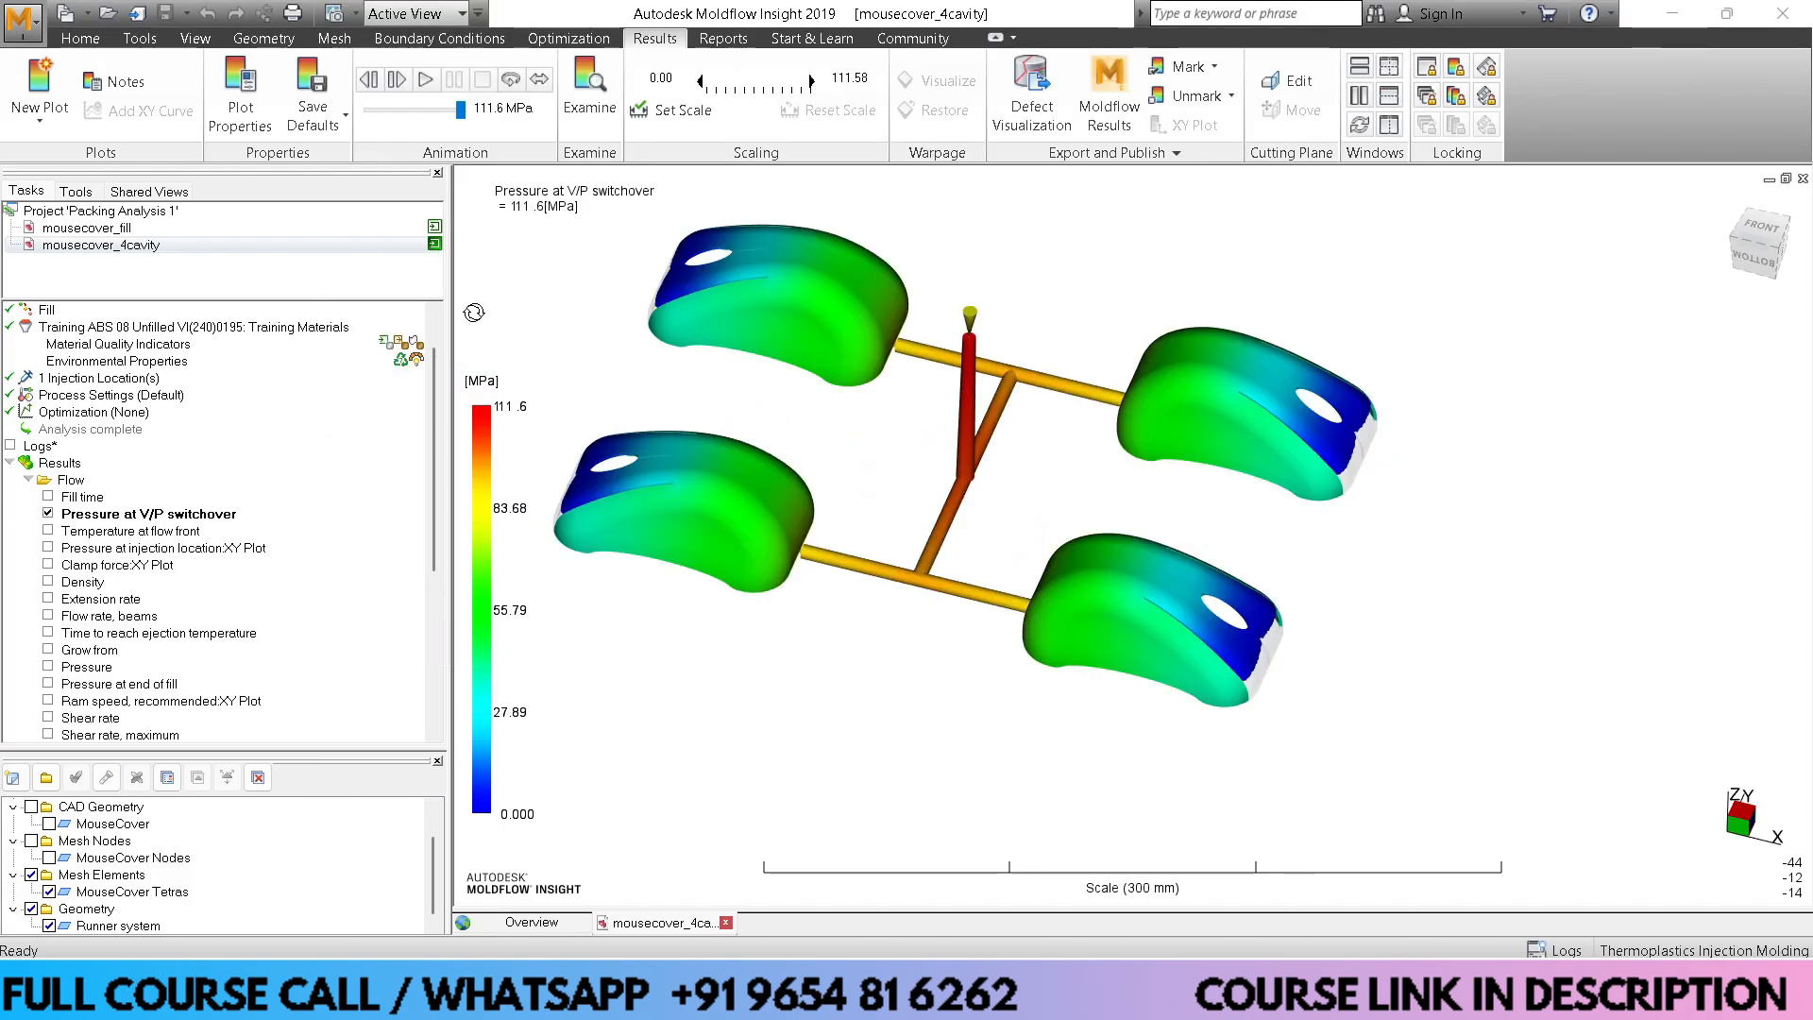
{"action": "left_click", "coordinate": [48, 549]}
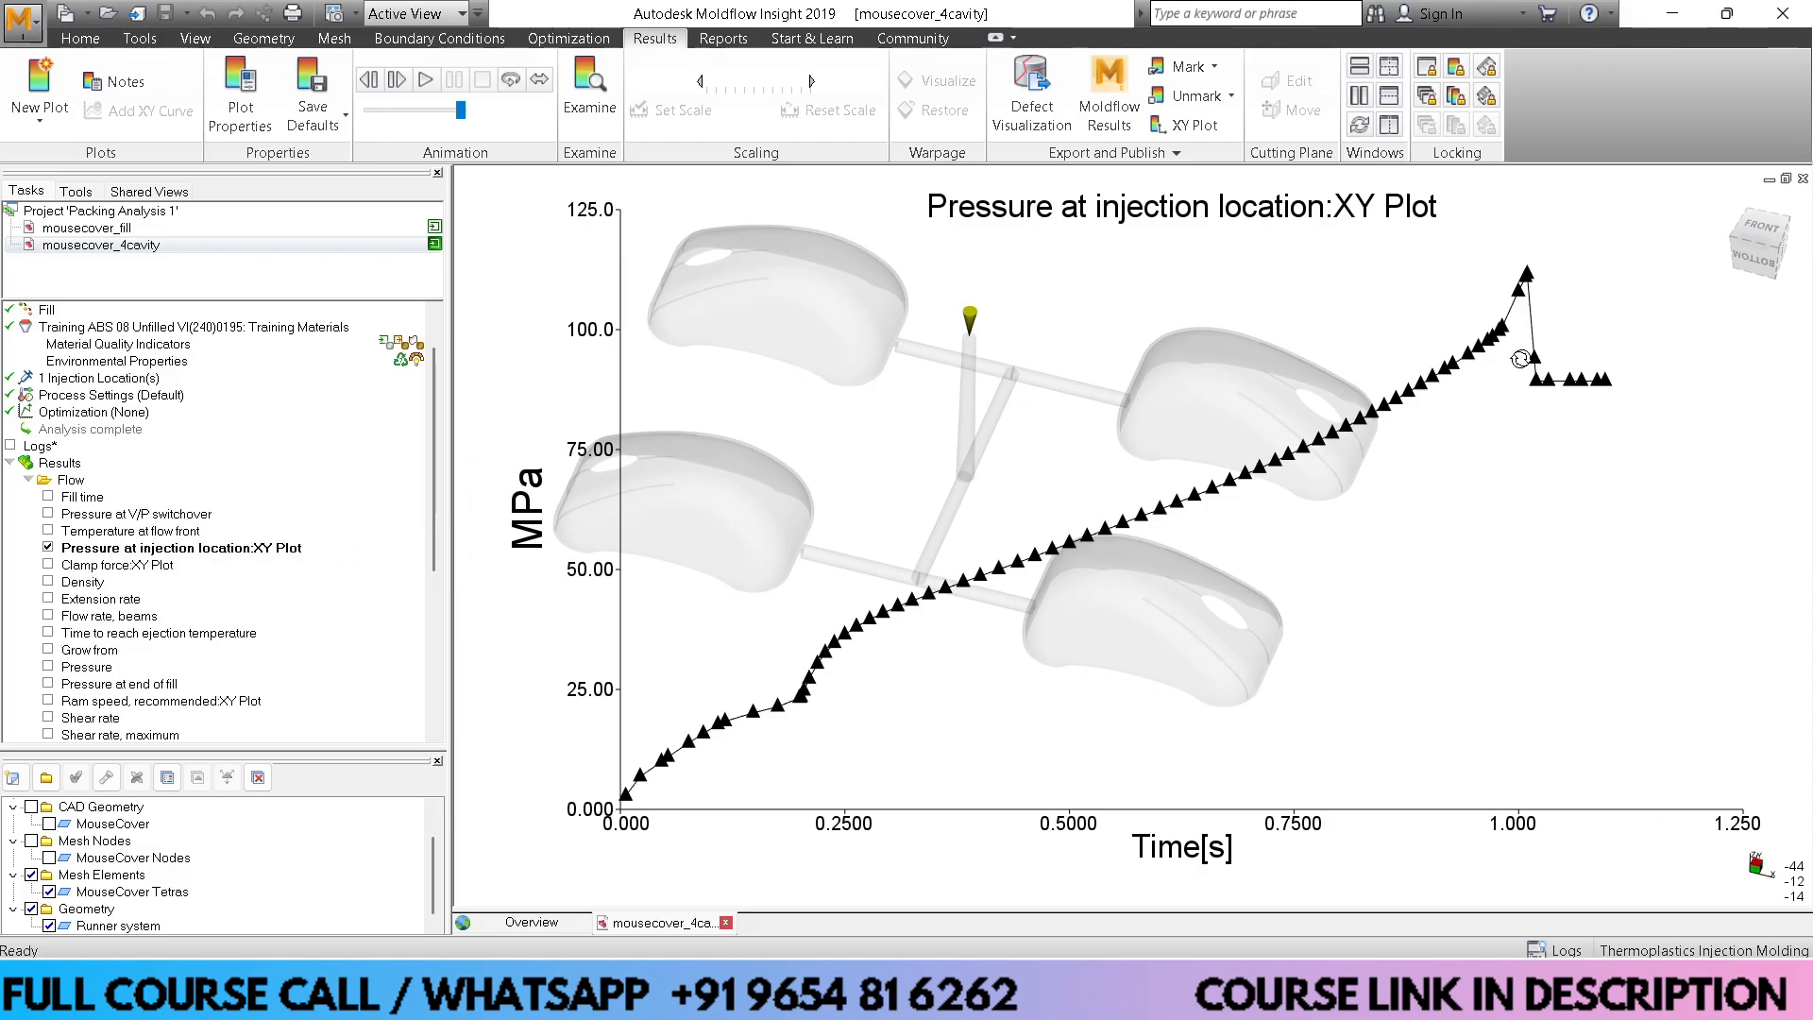
Display the Time to reach ejection temperature result and examine its value at the base of the sprue
{"action": "left_click_drag", "start_coordinate": [1475, 365], "coordinate": [1495, 361]}
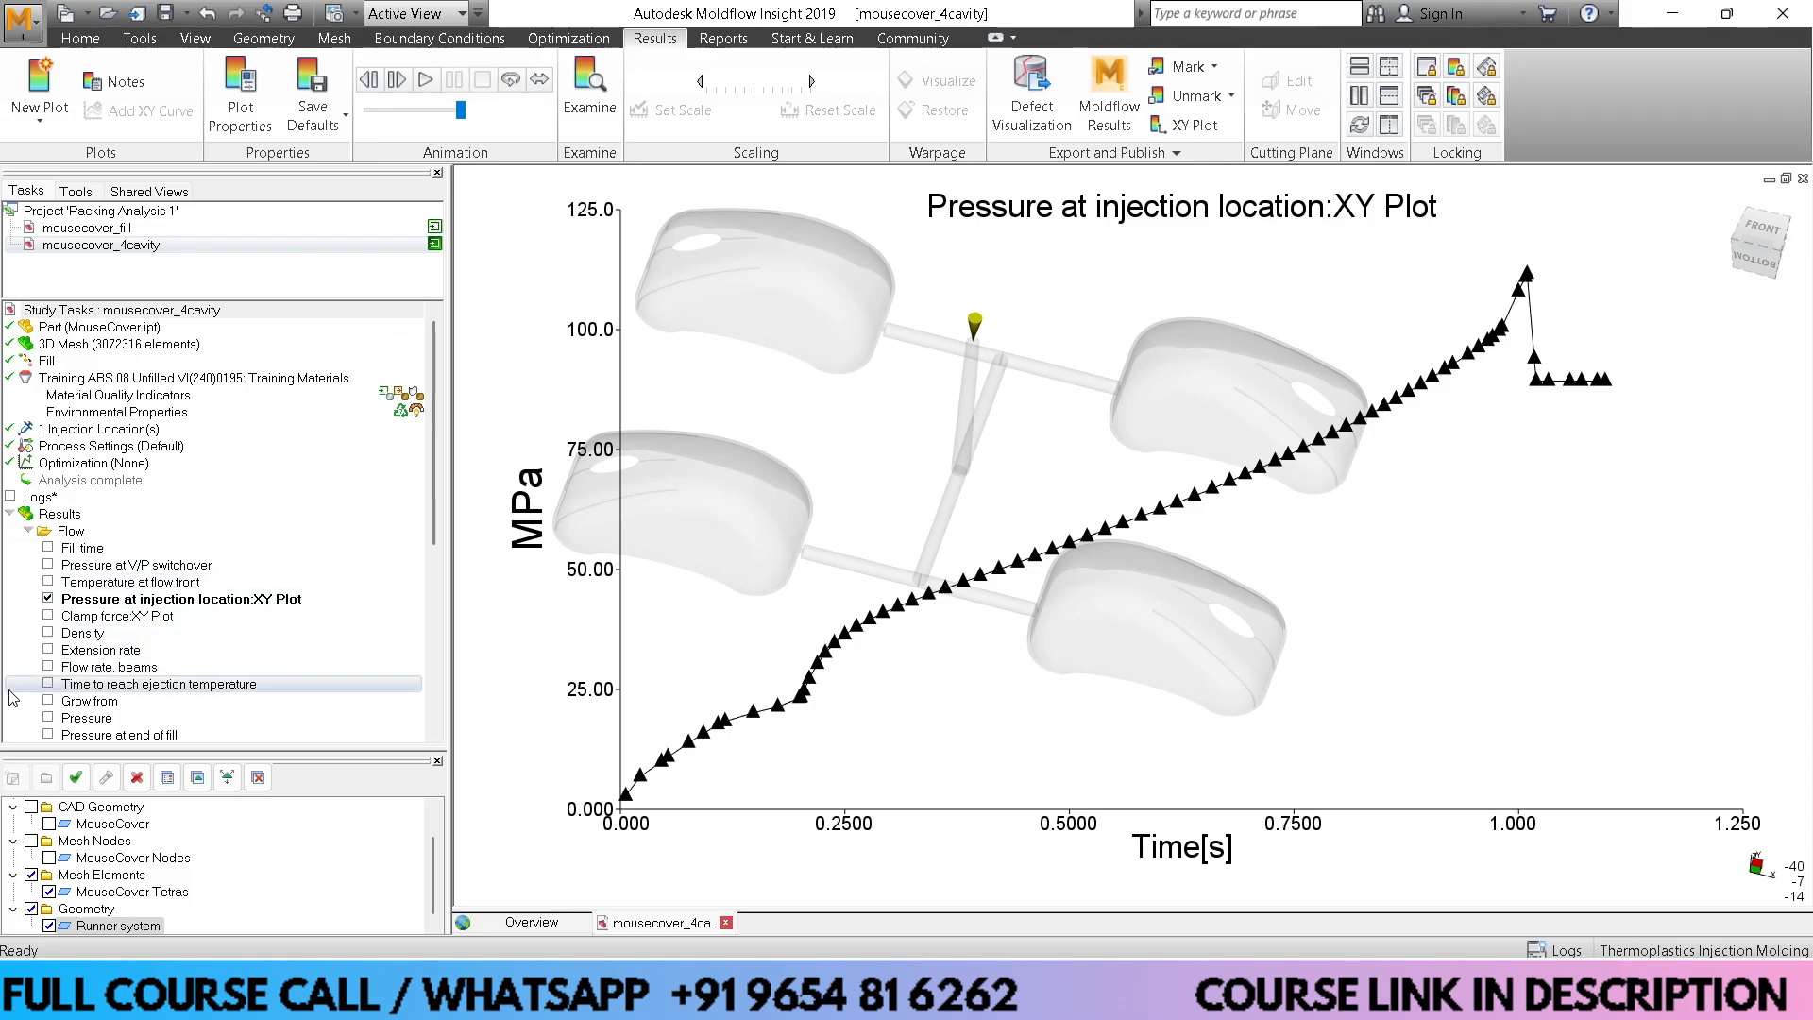
{"action": "left_click", "coordinate": [48, 686]}
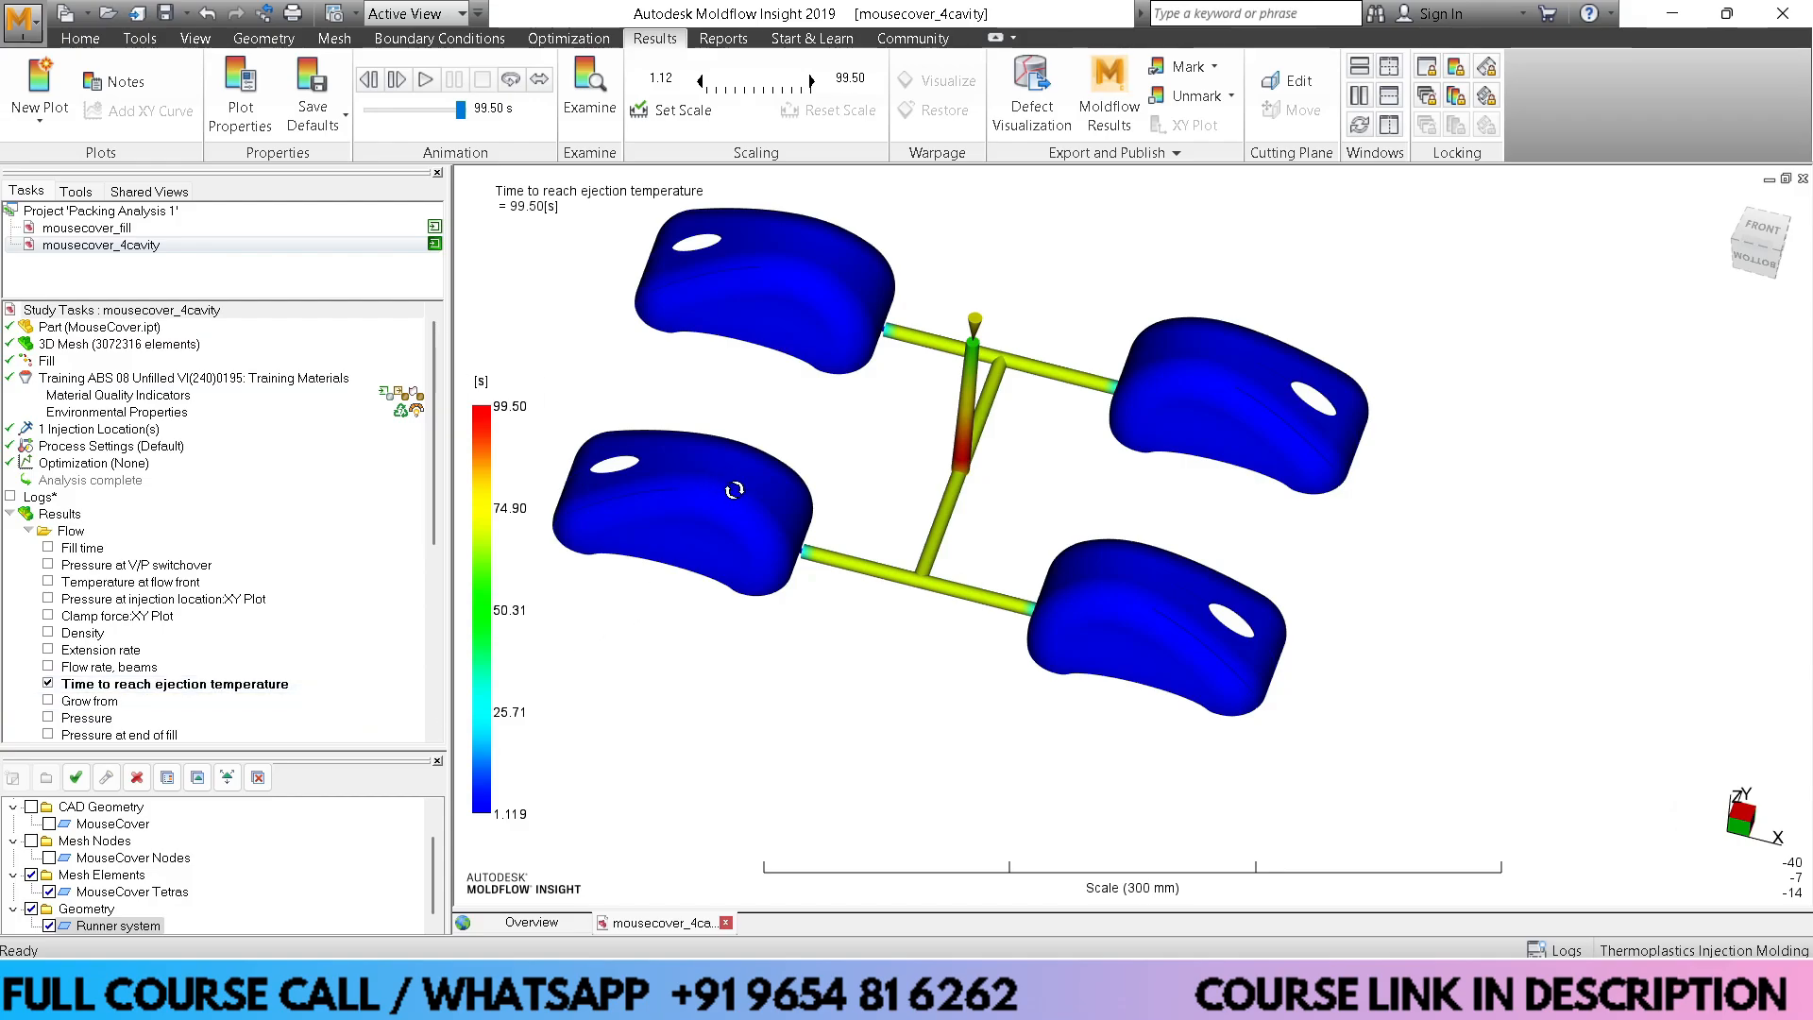
{"action": "scroll", "coordinate": [916, 442], "scroll_direction": "up", "scroll_amount": 3}
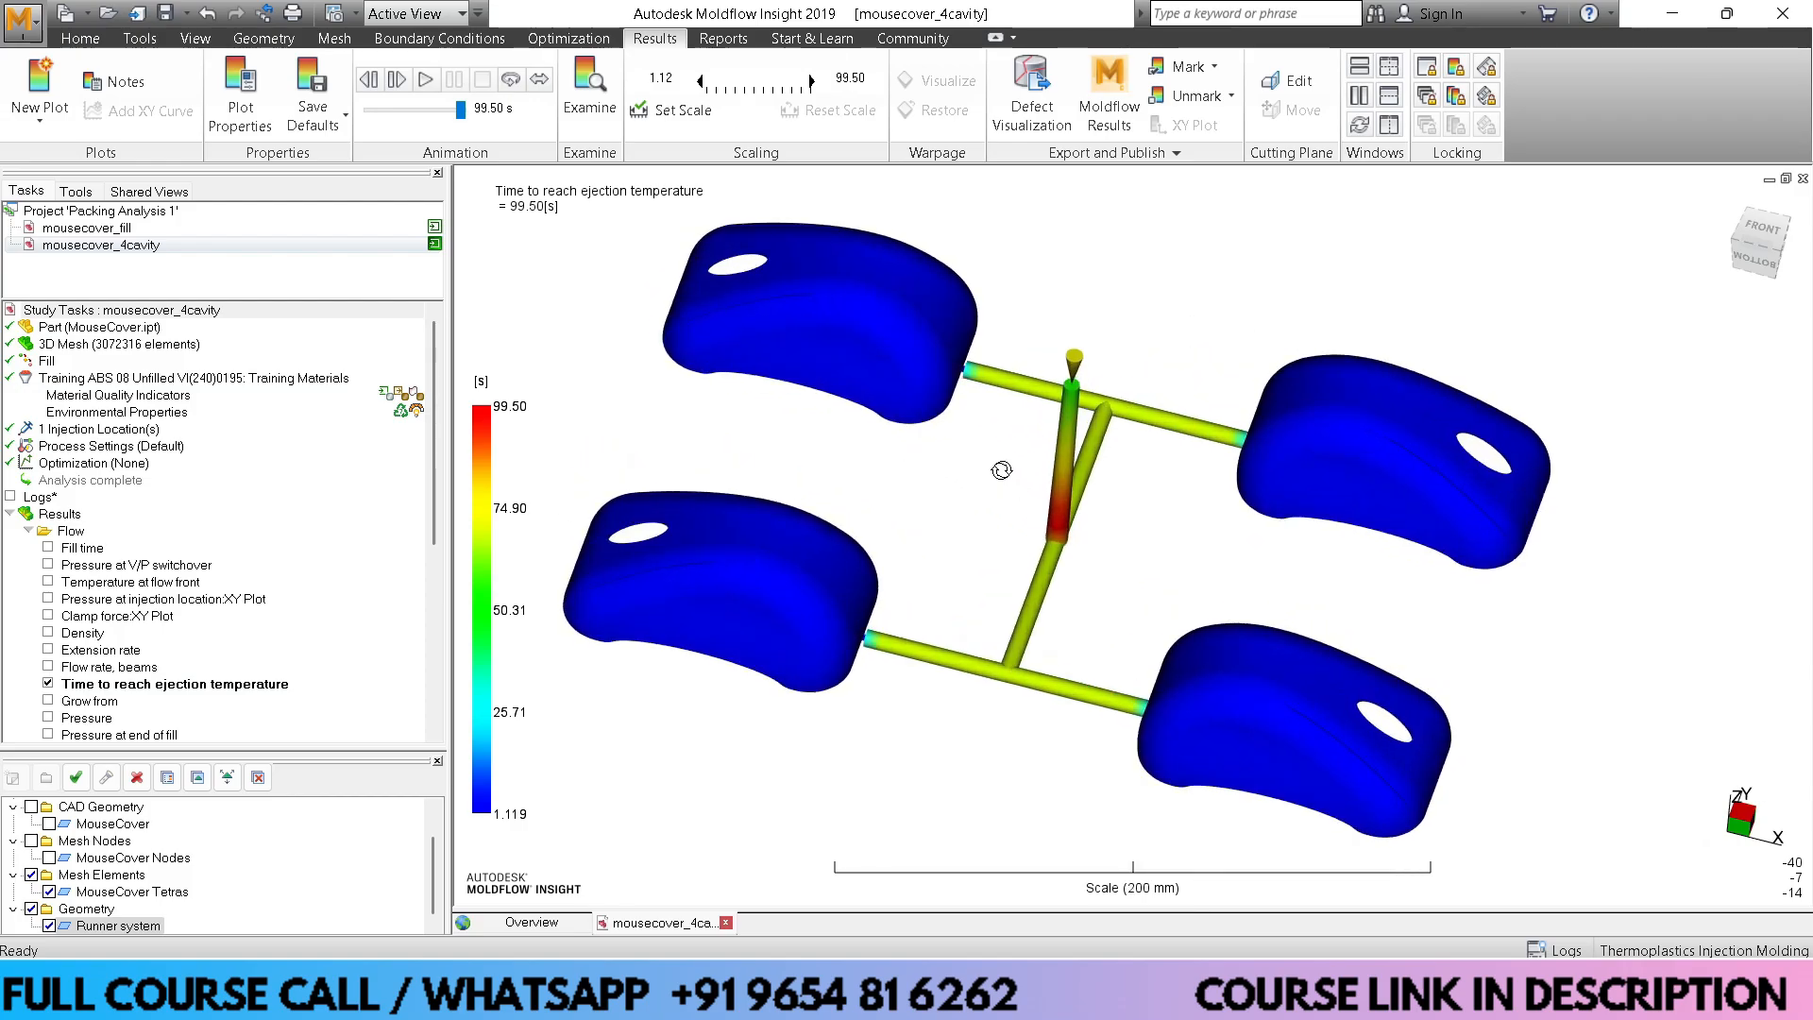
{"action": "left_click", "coordinate": [583, 82]}
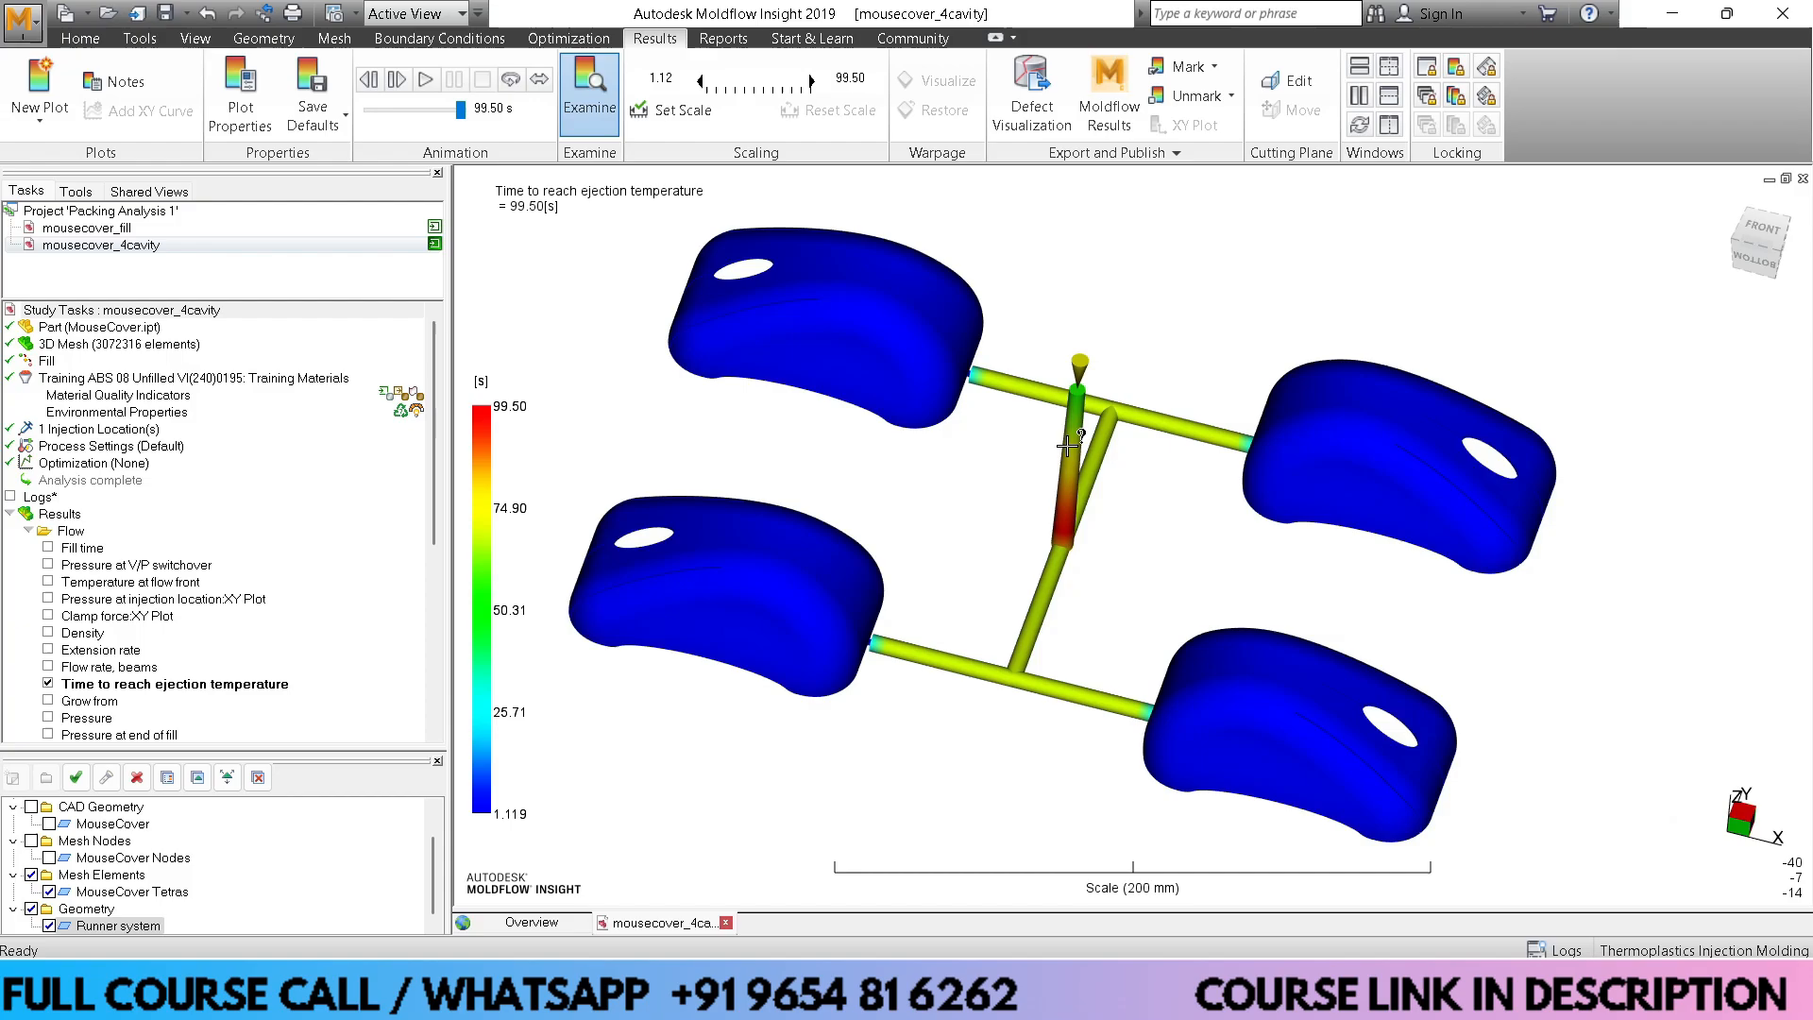
{"action": "left_click", "coordinate": [1061, 540]}
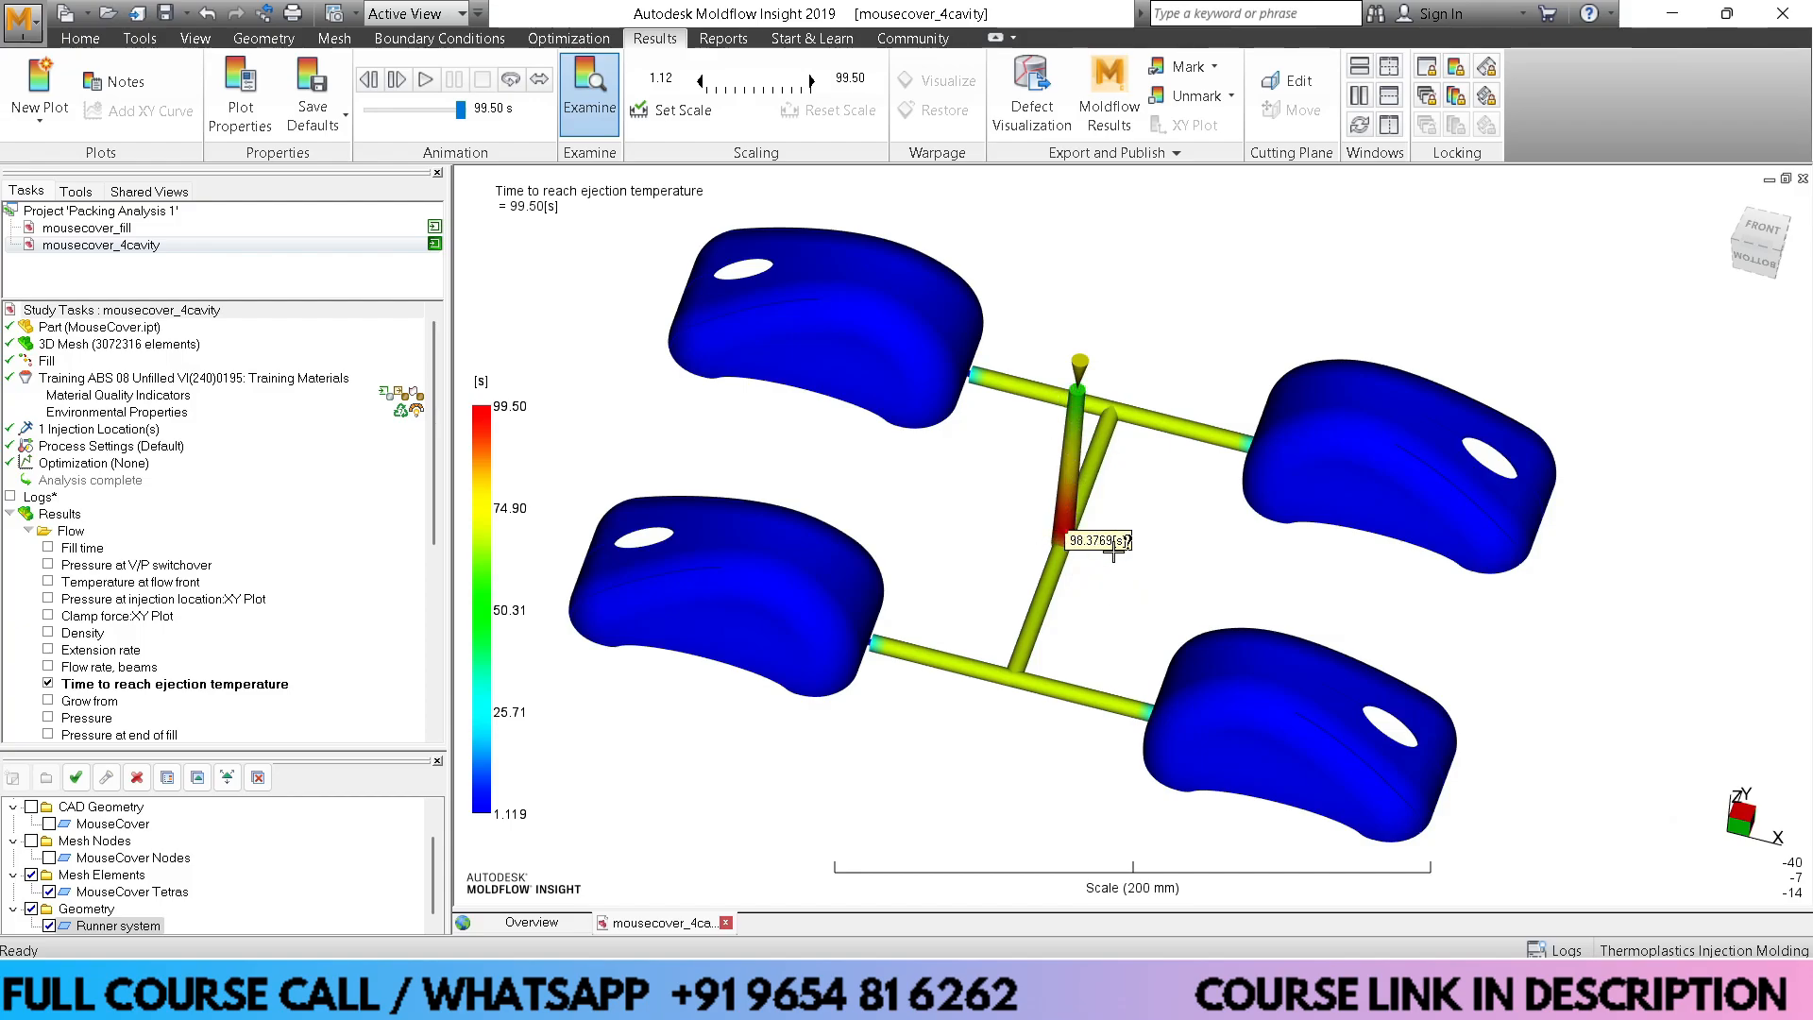
Examine the time to reach ejection temperature at several points along the runners and the sprue, keeping the readings together
{"action": "left_click", "coordinate": [1216, 438]}
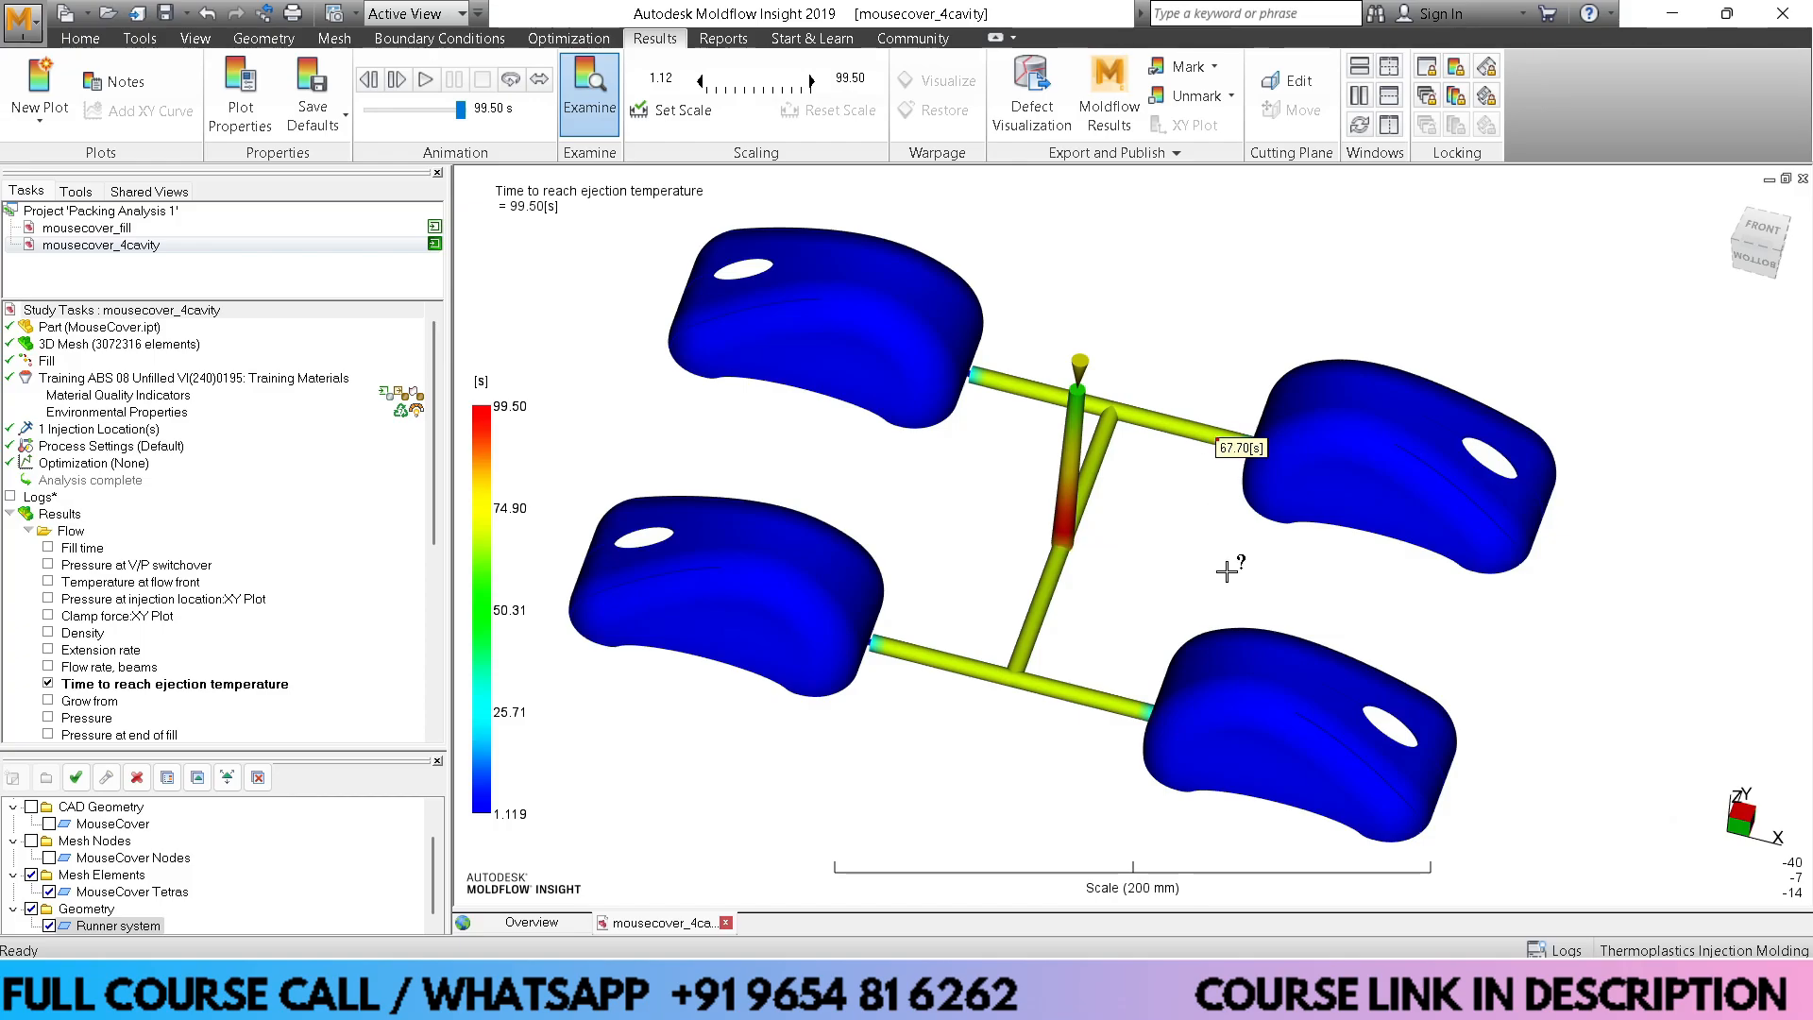
{"action": "left_click", "coordinate": [1115, 701], "text": "ctrl"}
{"action": "left_click", "coordinate": [889, 656], "text": "ctrl"}
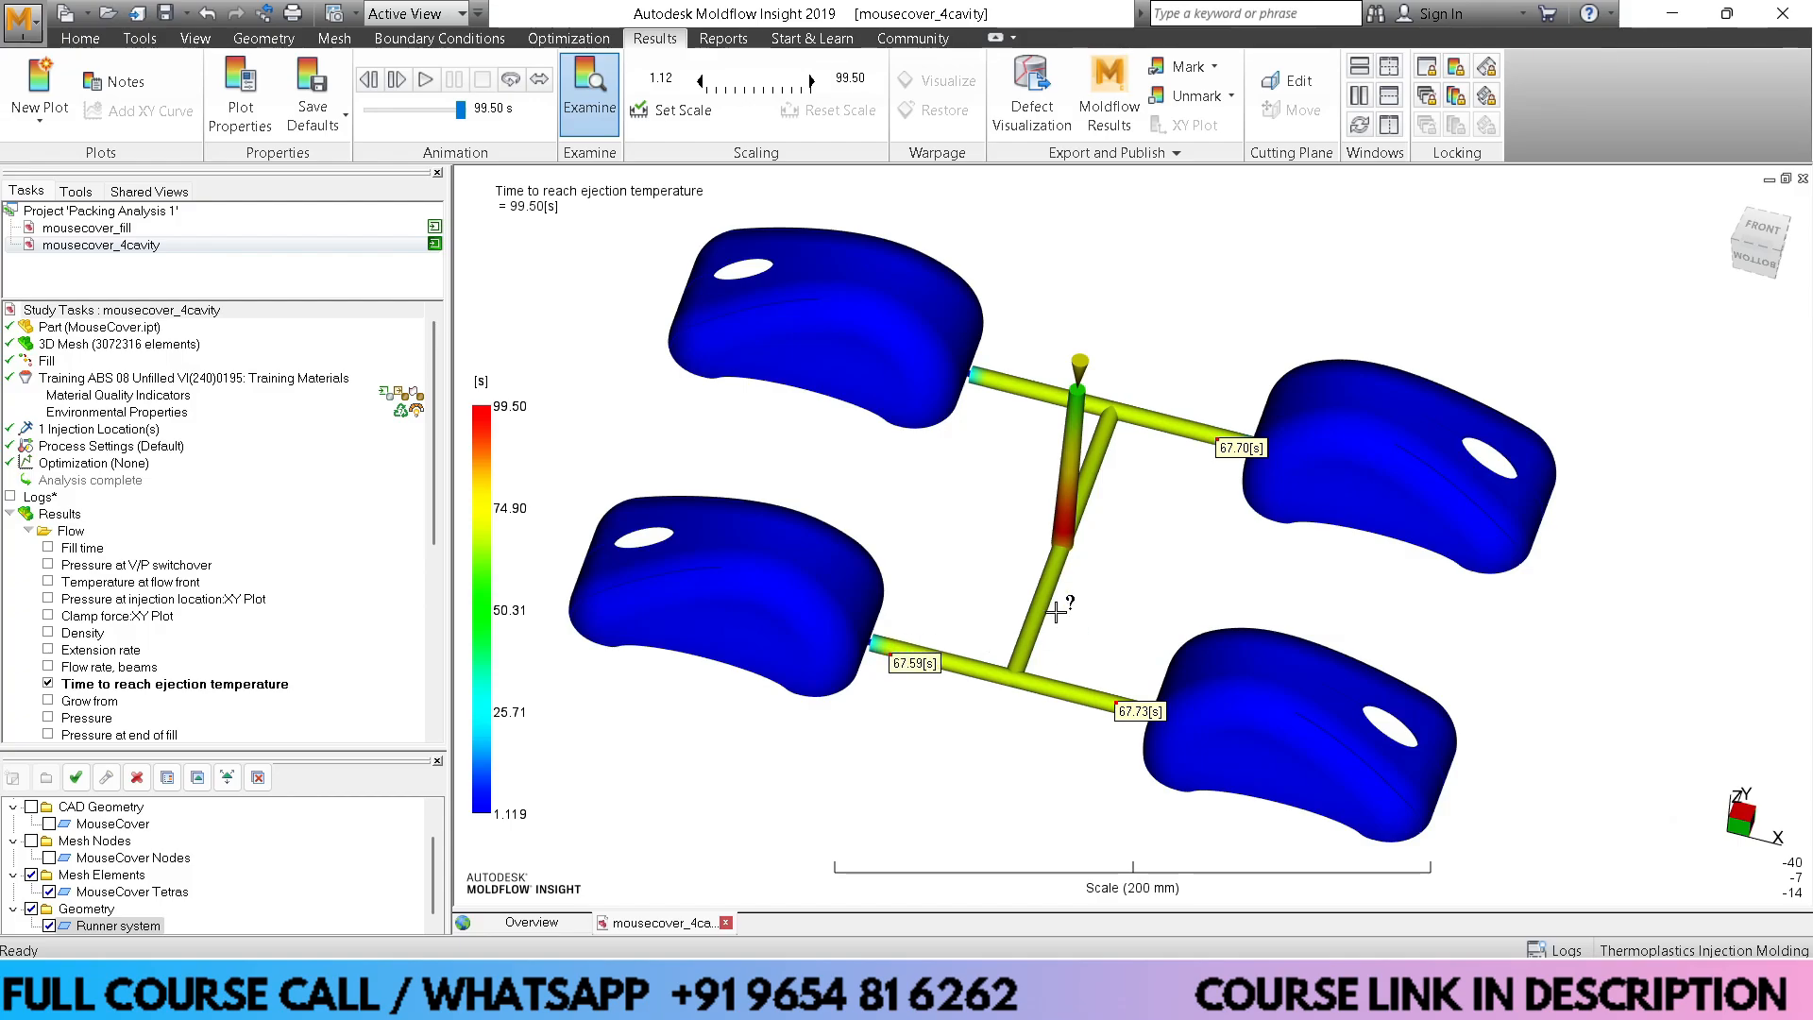
{"action": "left_click", "coordinate": [1050, 607], "text": "ctrl"}
{"action": "left_click", "coordinate": [1066, 509], "text": "ctrl"}
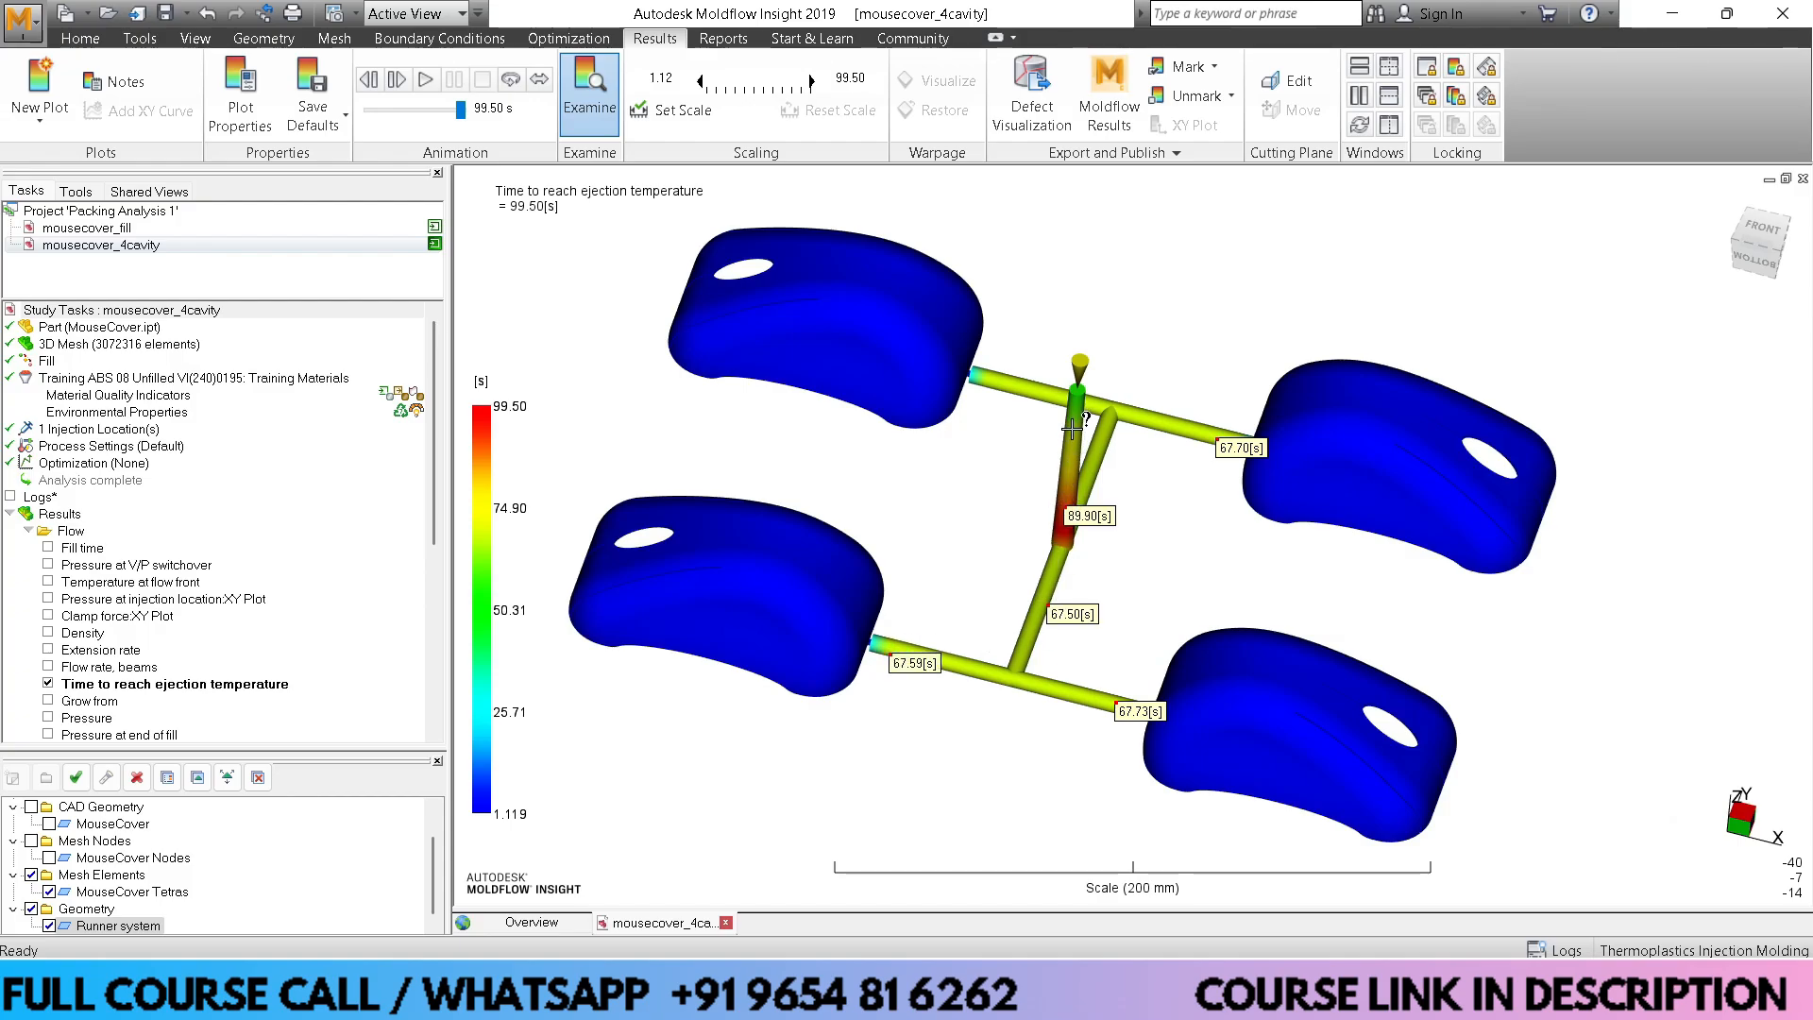
{"action": "left_click", "coordinate": [1074, 432], "text": "ctrl"}
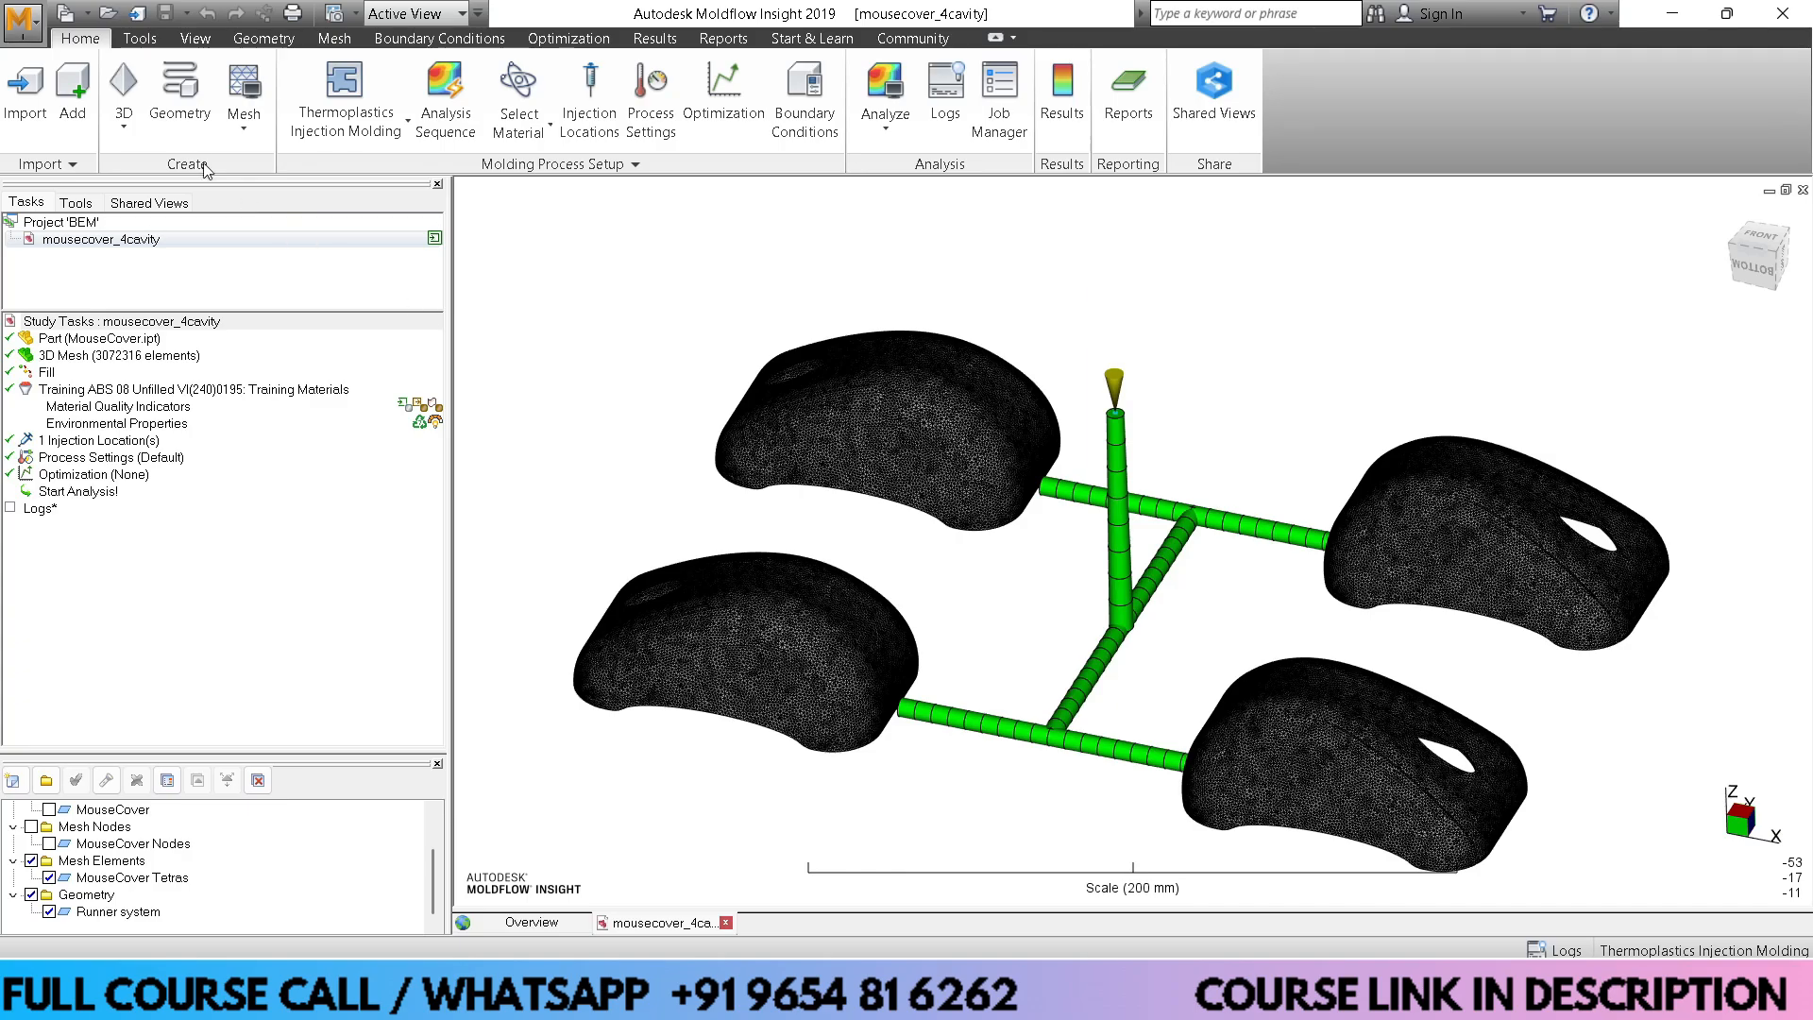
Start a cooling circuit layout with 10 mm channels placed 25 mm above and below the part, aligned with X
{"action": "left_click", "coordinate": [177, 95]}
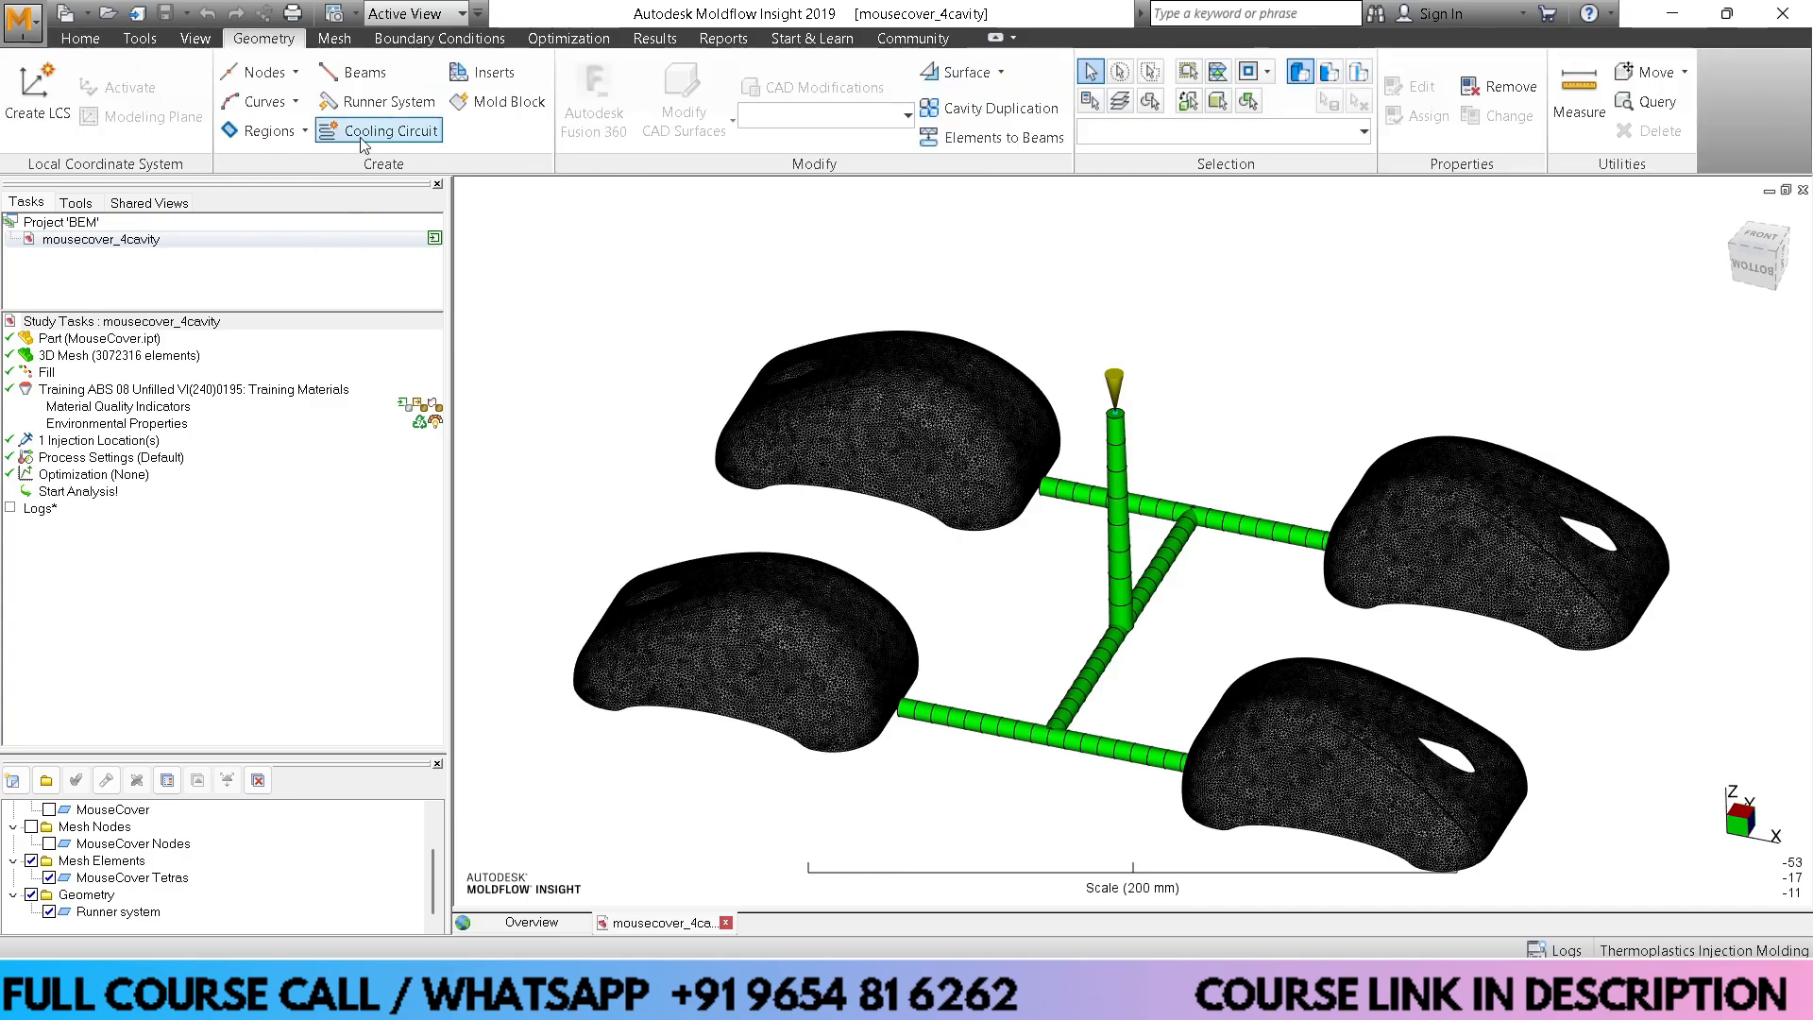
{"action": "left_click", "coordinate": [412, 135]}
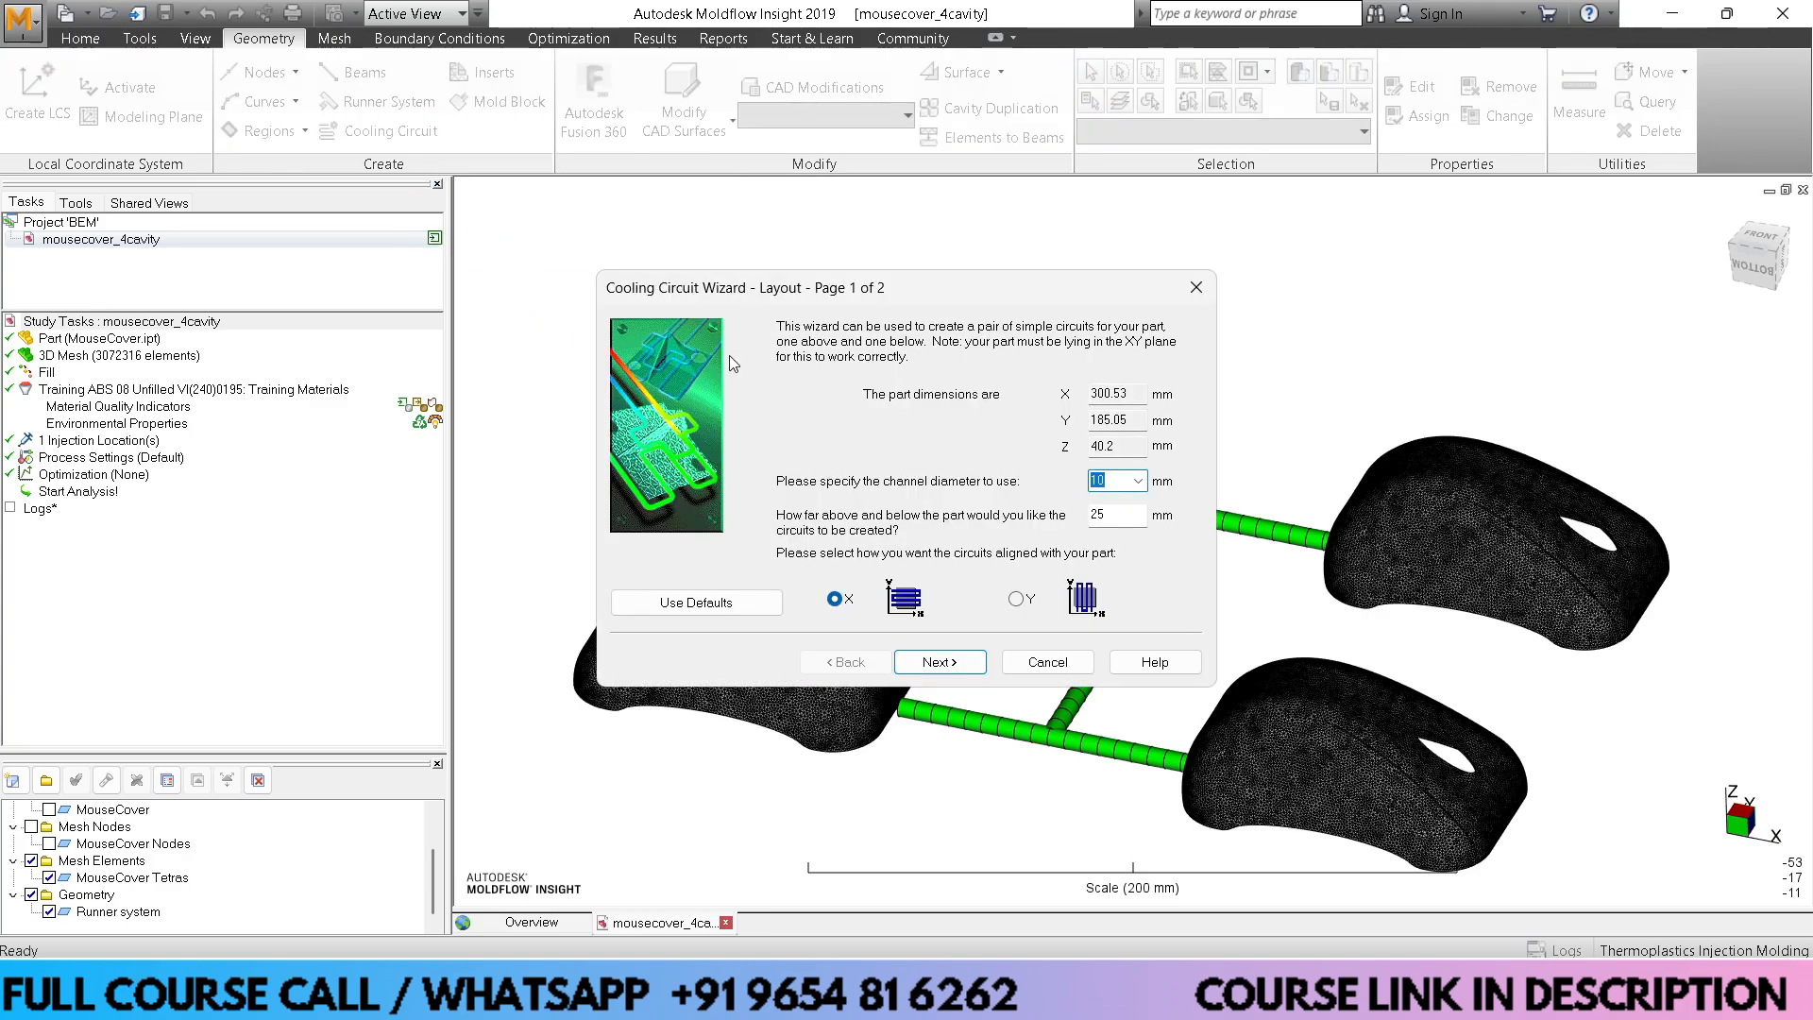
{"action": "left_click_drag", "start_coordinate": [761, 287], "coordinate": [369, 300]}
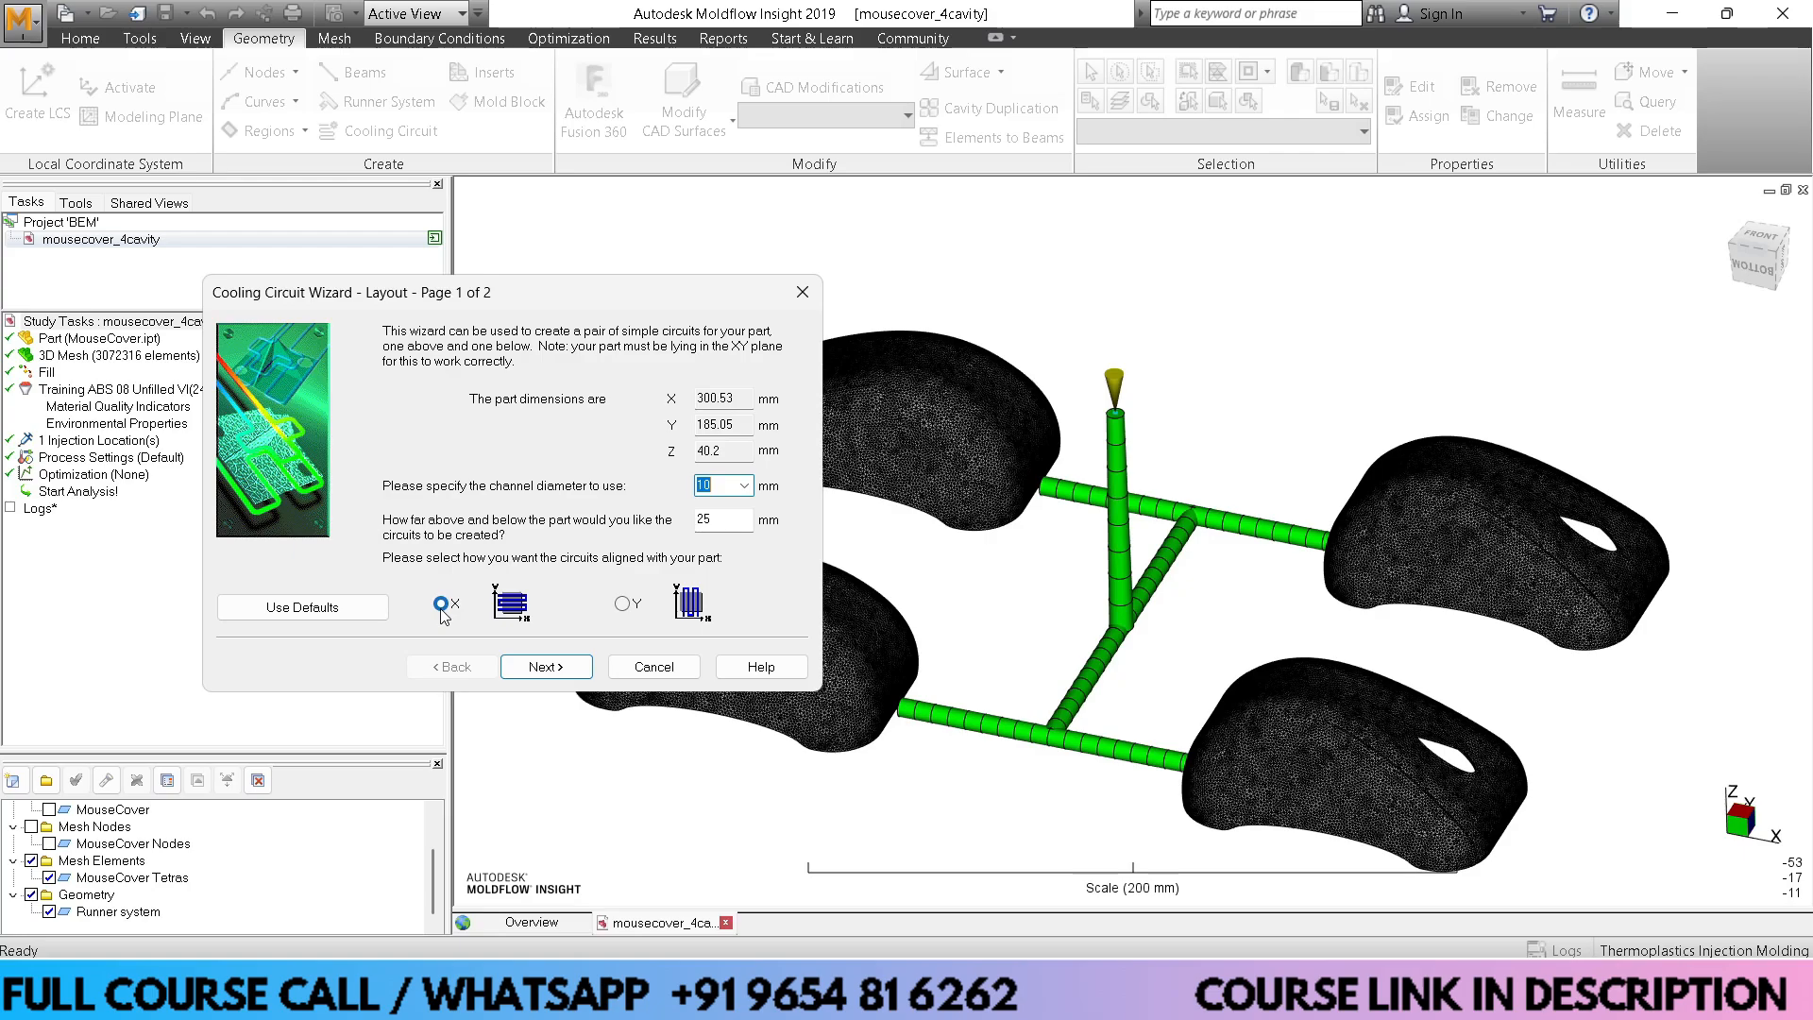
{"action": "left_click", "coordinate": [545, 667]}
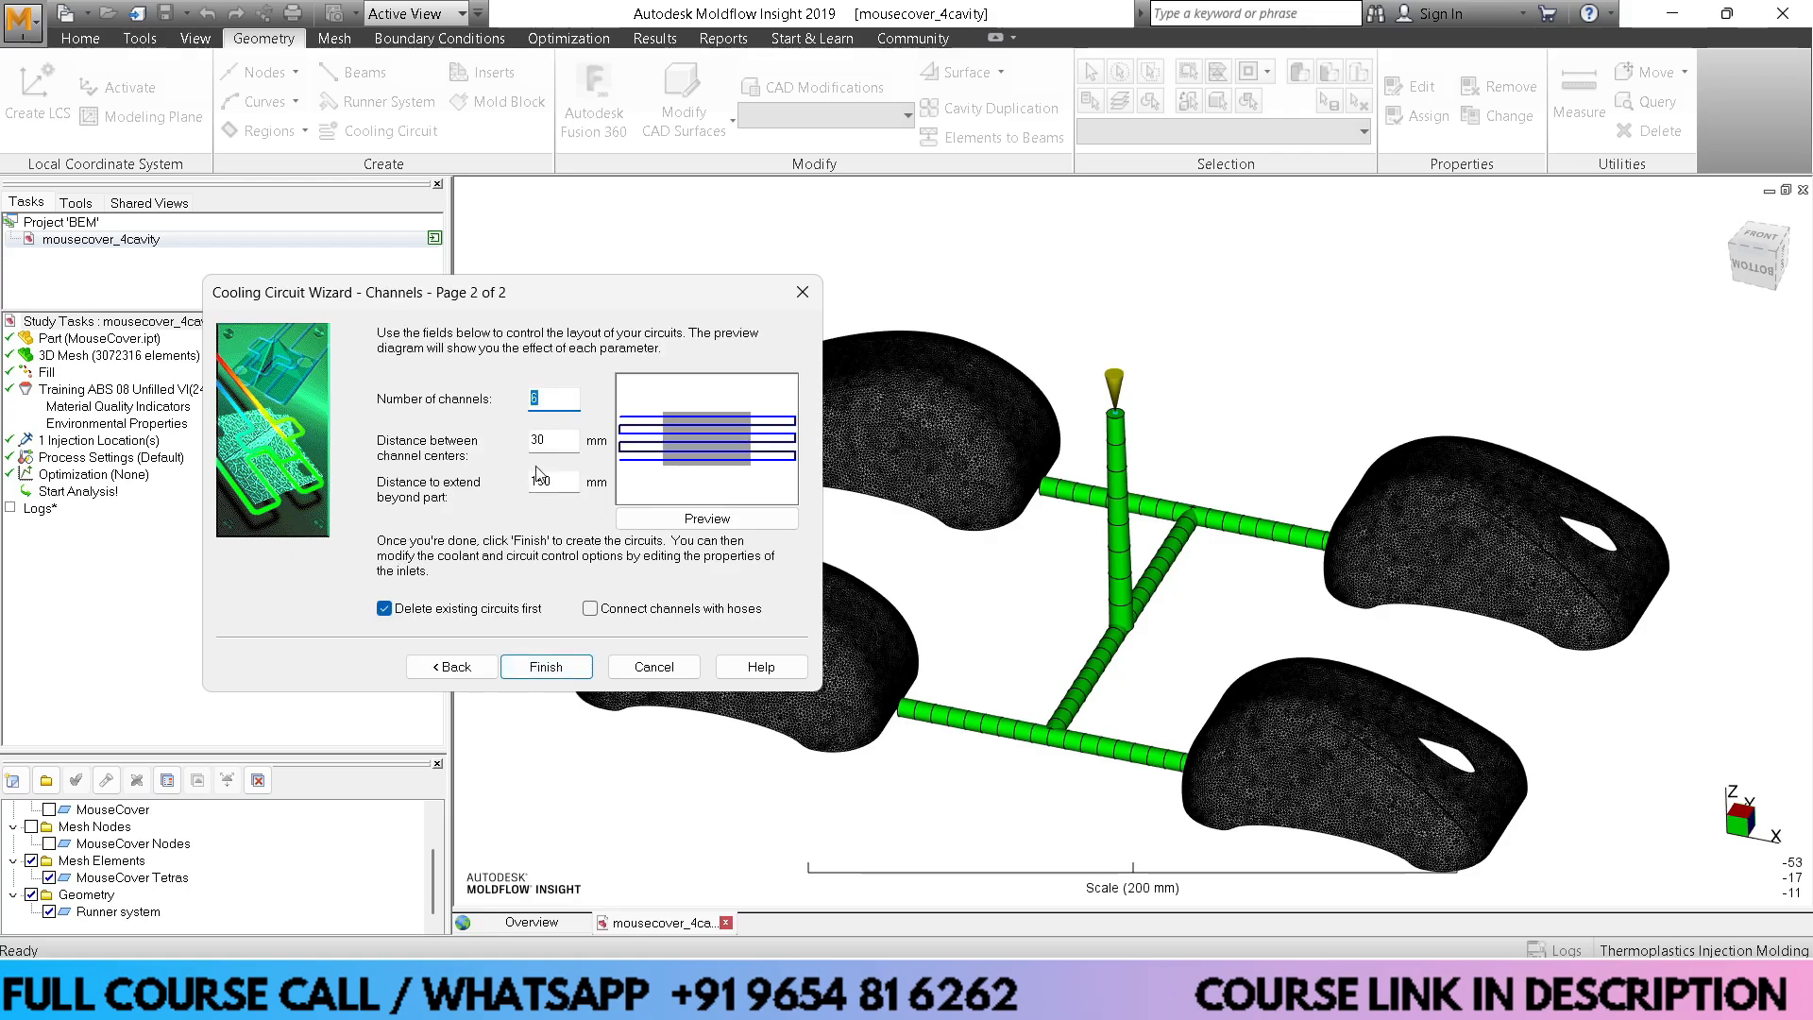
Create the cooling circuits with 6 channels, 35 mm between channel centers and 50 mm extension beyond the part, previewing the layout first
{"action": "key", "text": "BackSpace"}
{"action": "type", "text": "6"}
{"action": "double_click", "coordinate": [548, 439]}
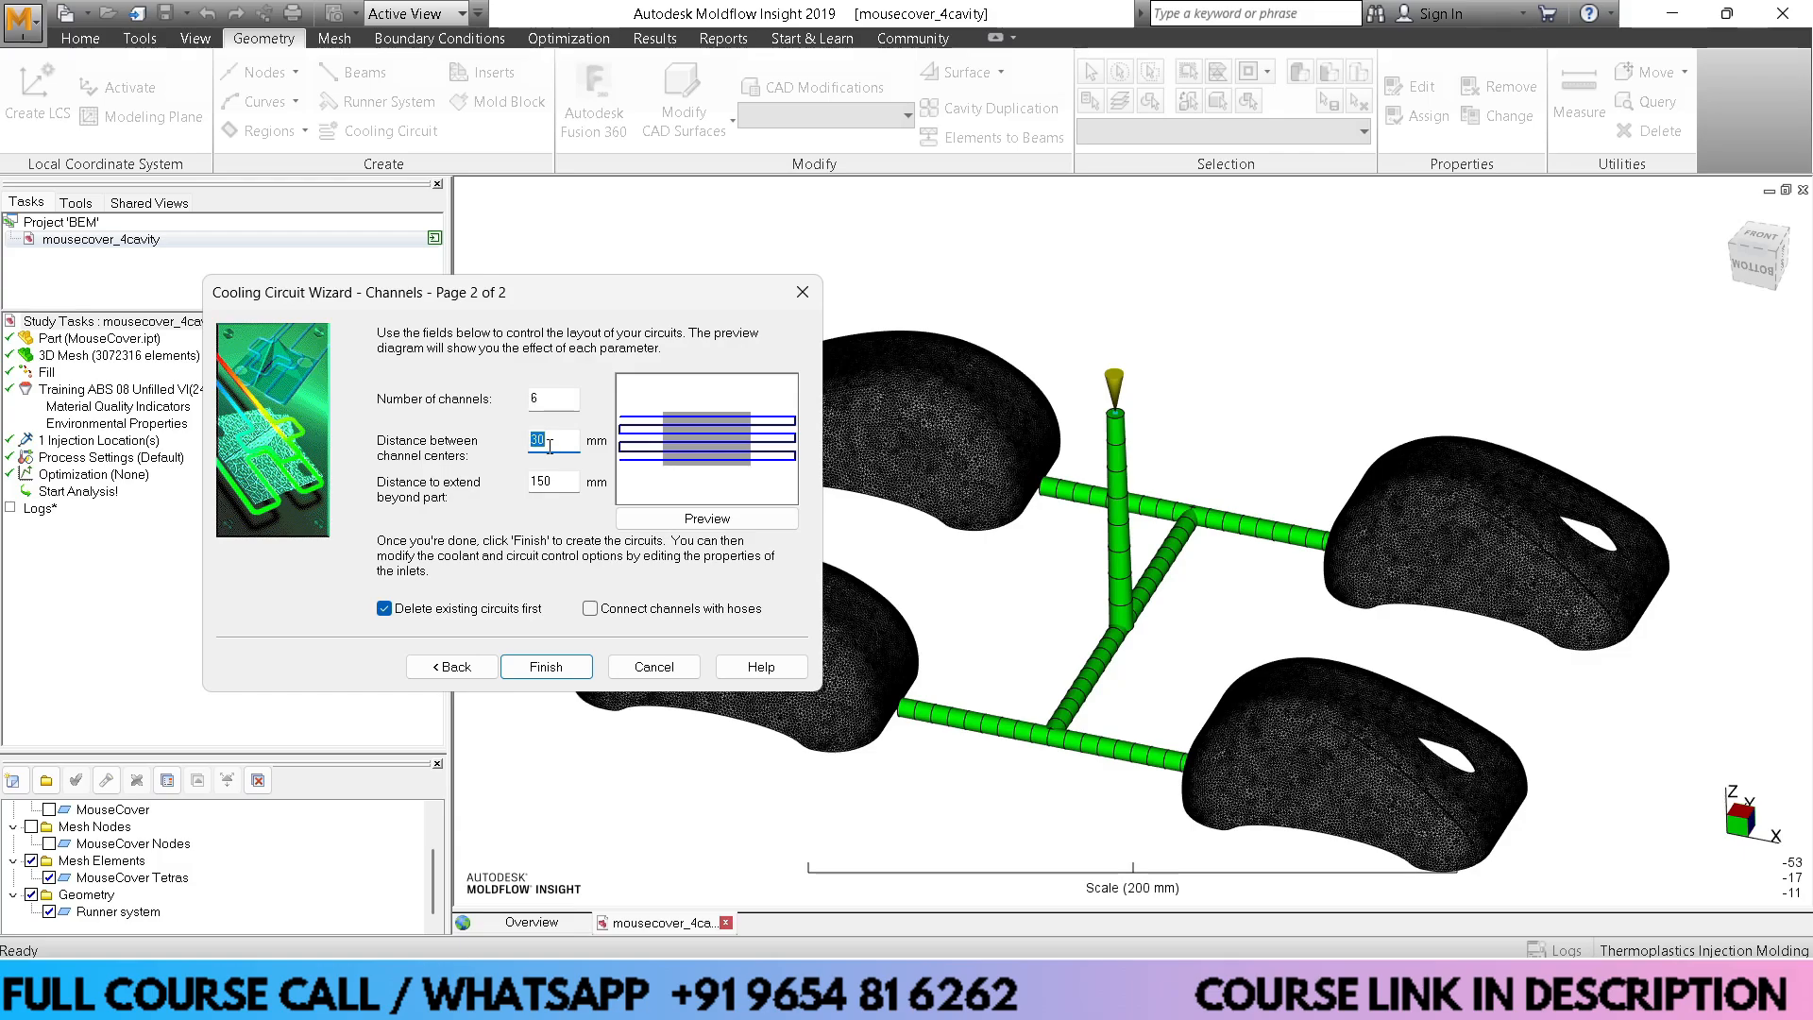
{"action": "type", "text": "35"}
{"action": "double_click", "coordinate": [561, 482]}
{"action": "type", "text": "50"}
{"action": "left_click", "coordinate": [708, 518]}
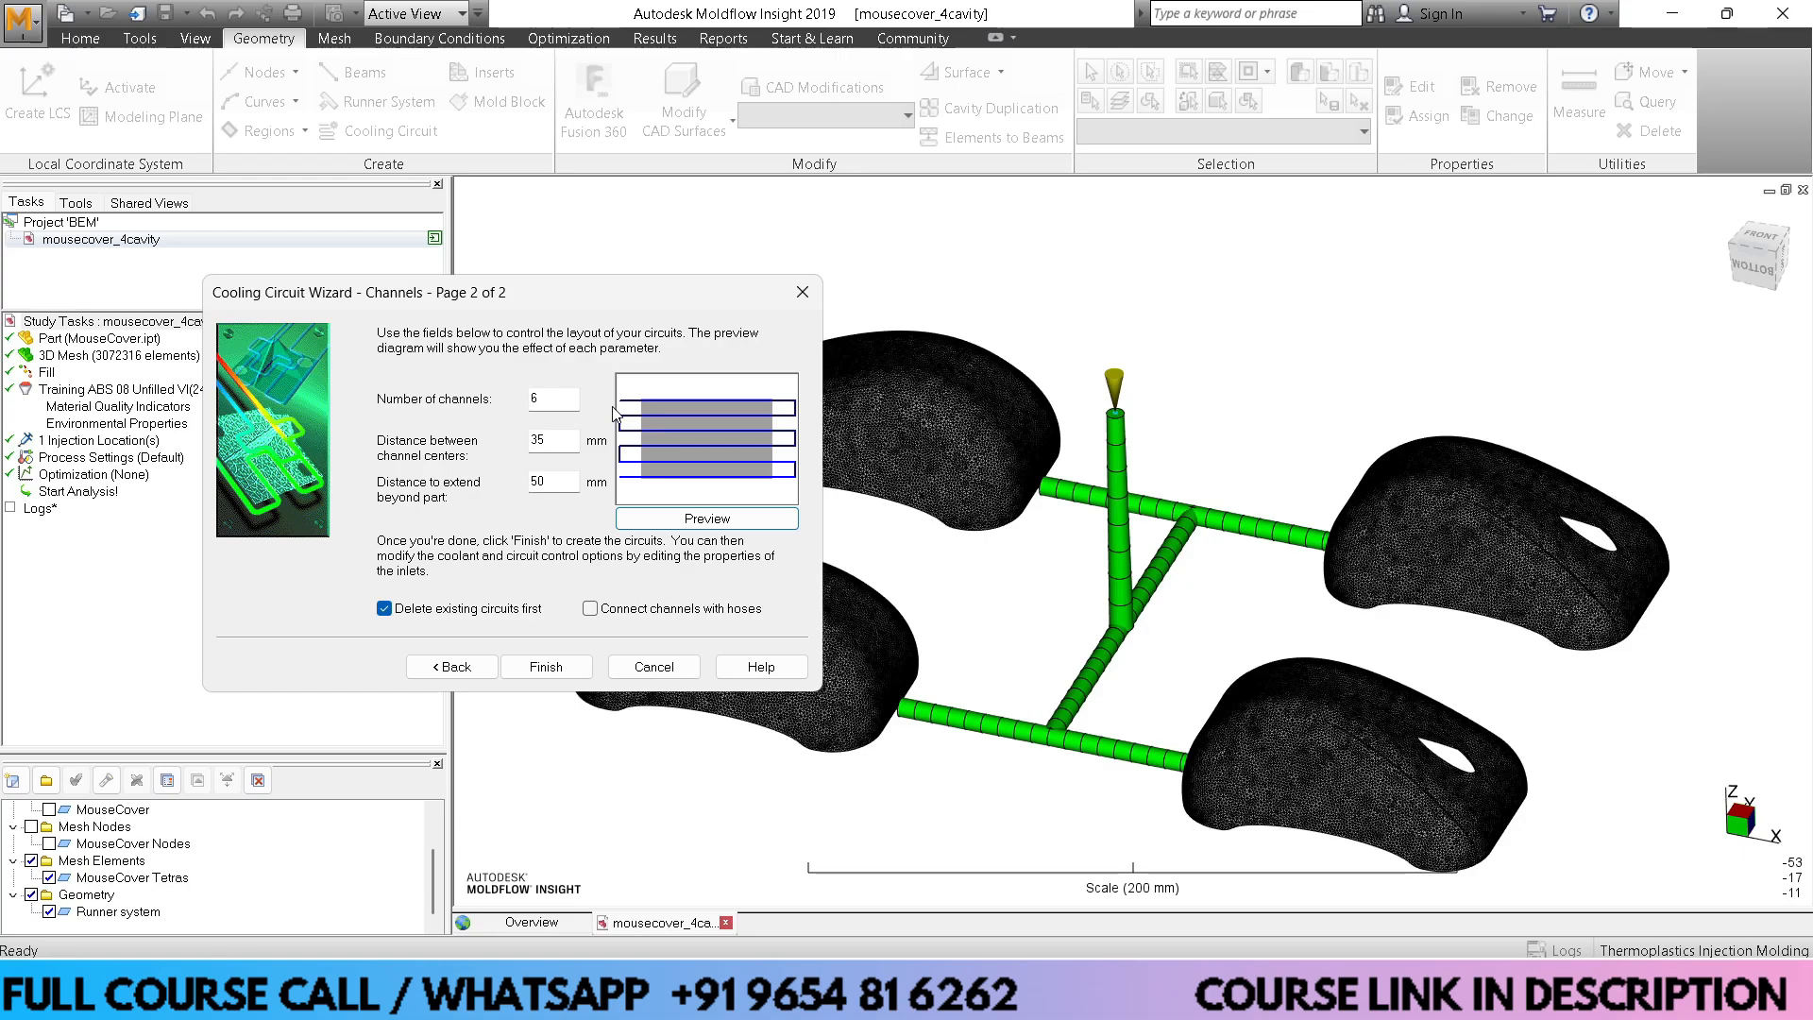
{"action": "left_click", "coordinate": [525, 666]}
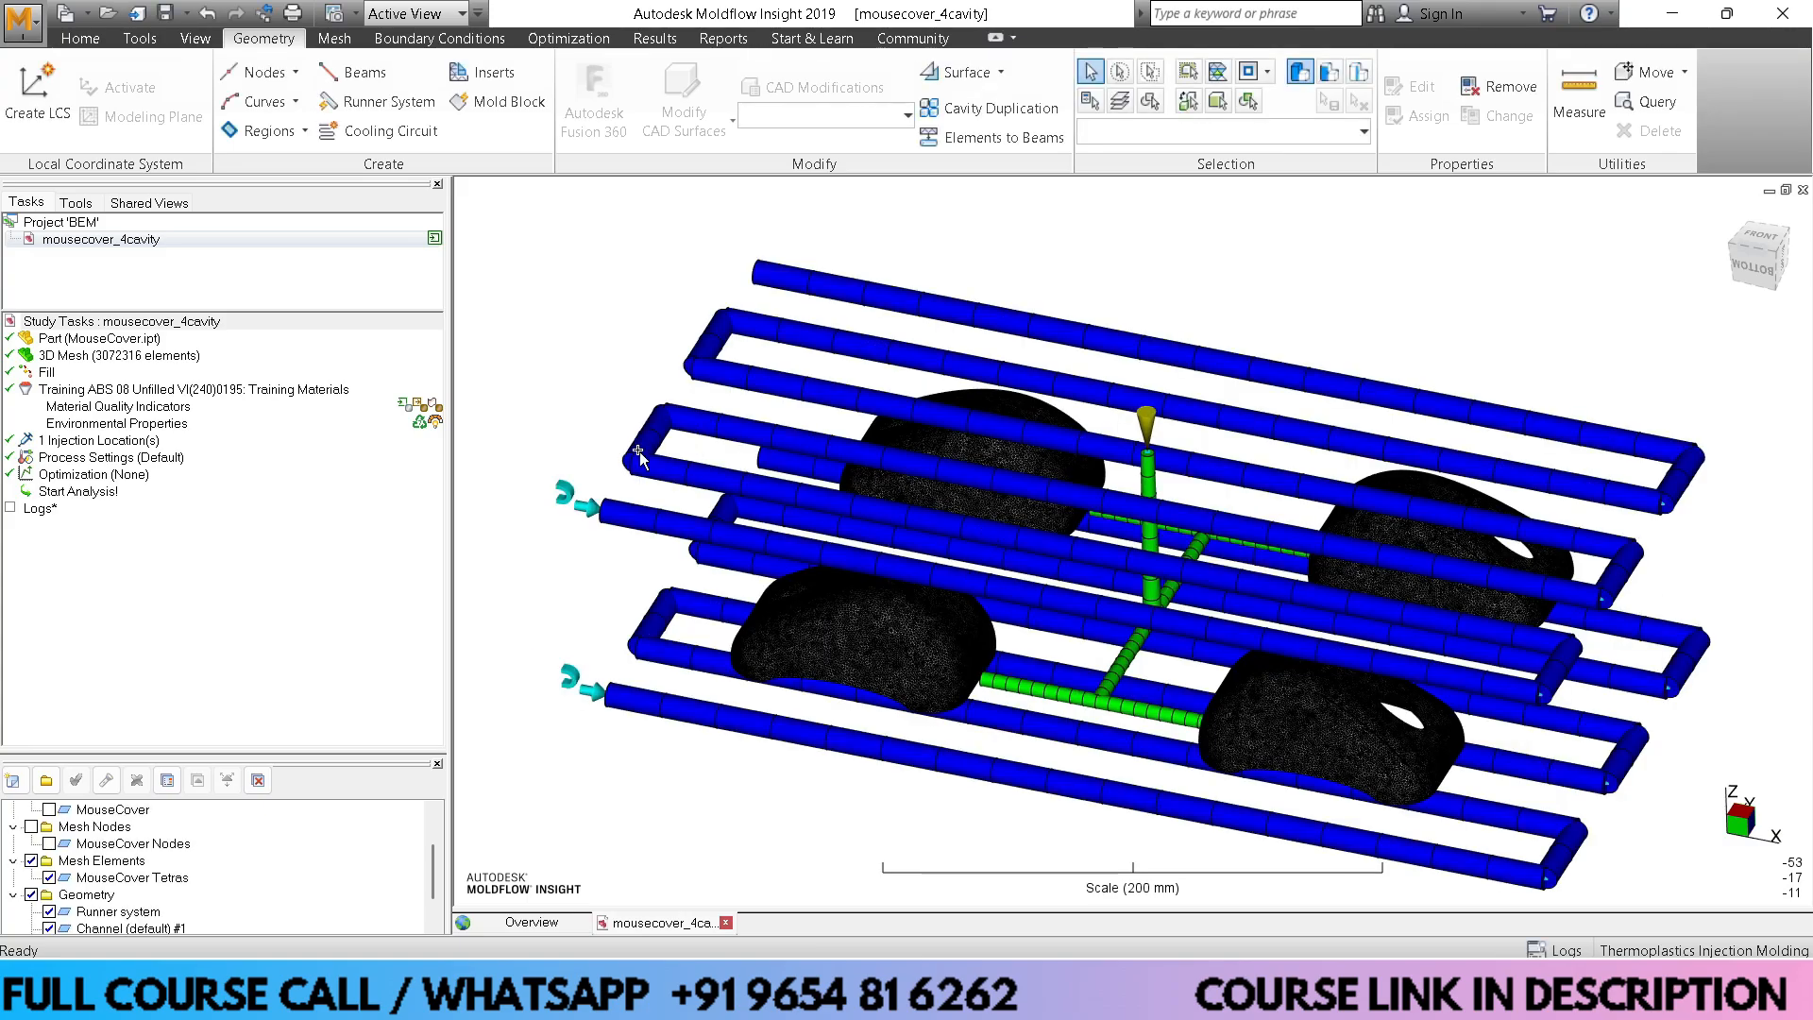
Create a centered mold block around the cavities and cooling circuits with dimensions X 450, Y 250 and Z 150 mm
{"action": "mouse_move", "coordinate": [597, 459]}
{"action": "middle_mouse_down"}
{"action": "mouse_move", "coordinate": [584, 370]}
{"action": "mouse_move", "coordinate": [570, 469]}
{"action": "mouse_move", "coordinate": [589, 469]}
{"action": "middle_mouse_up"}
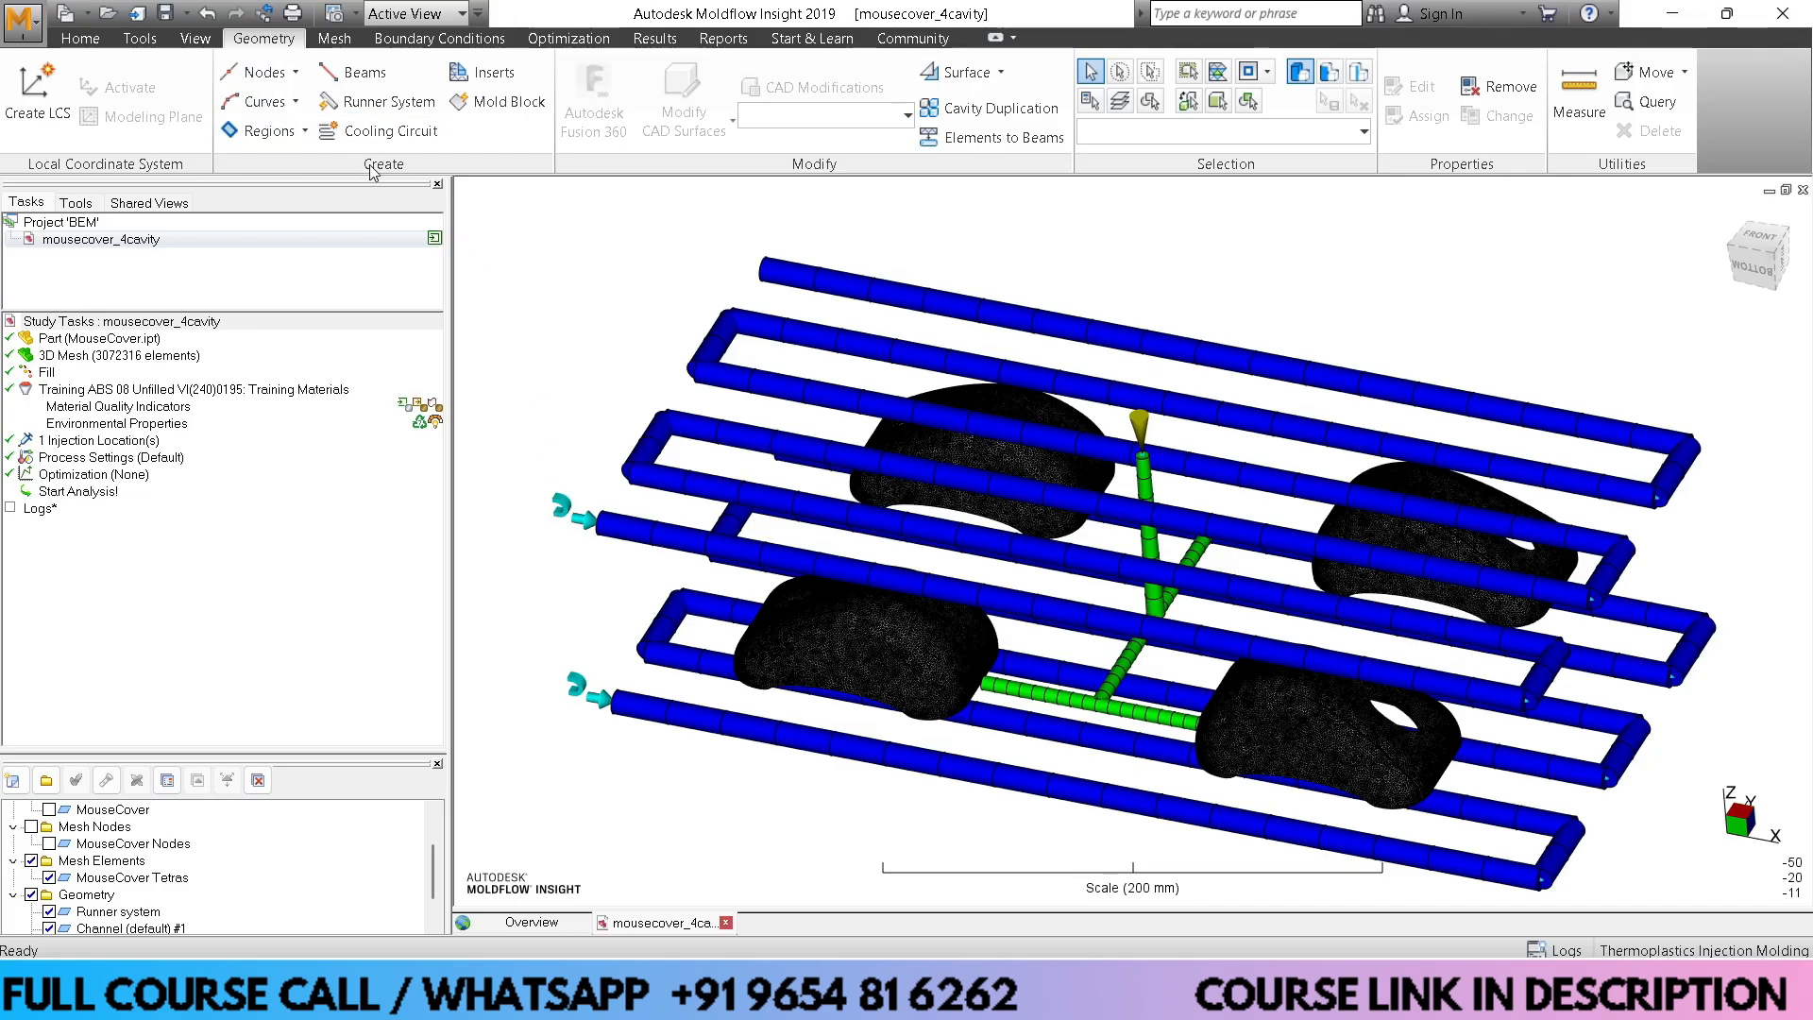
{"action": "left_click", "coordinate": [483, 104]}
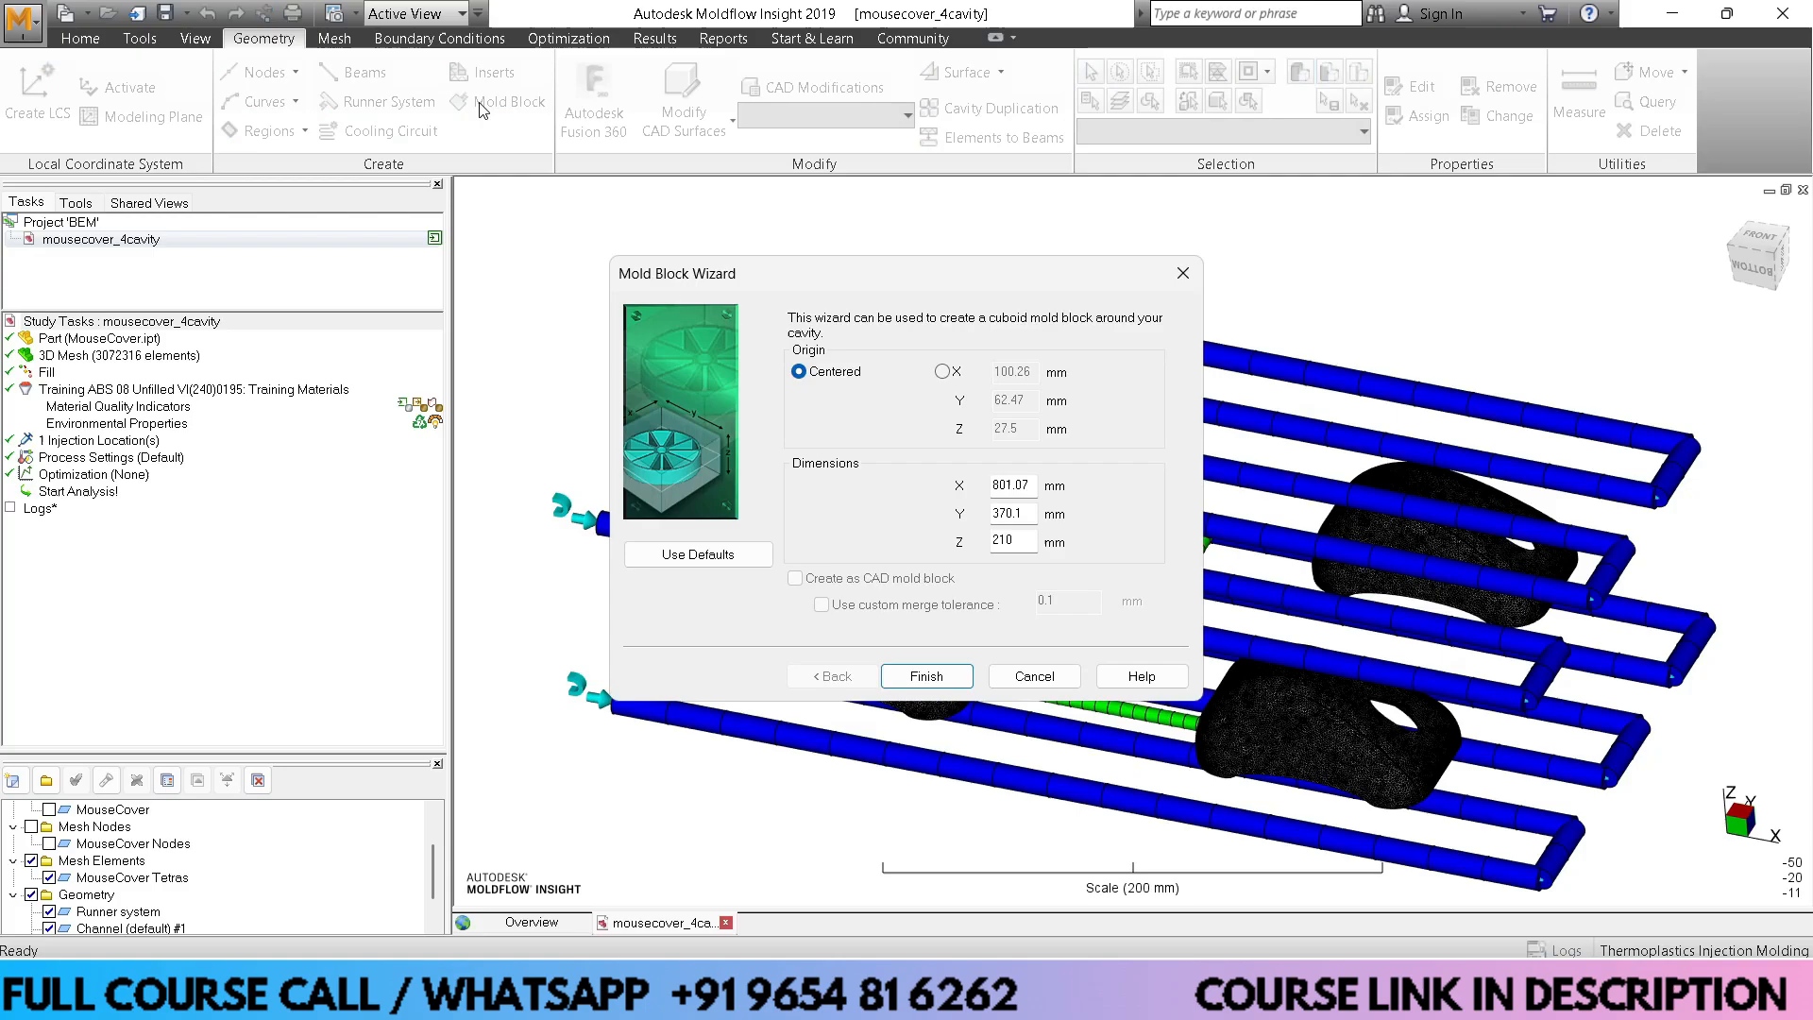
{"action": "double_click", "coordinate": [1020, 486]}
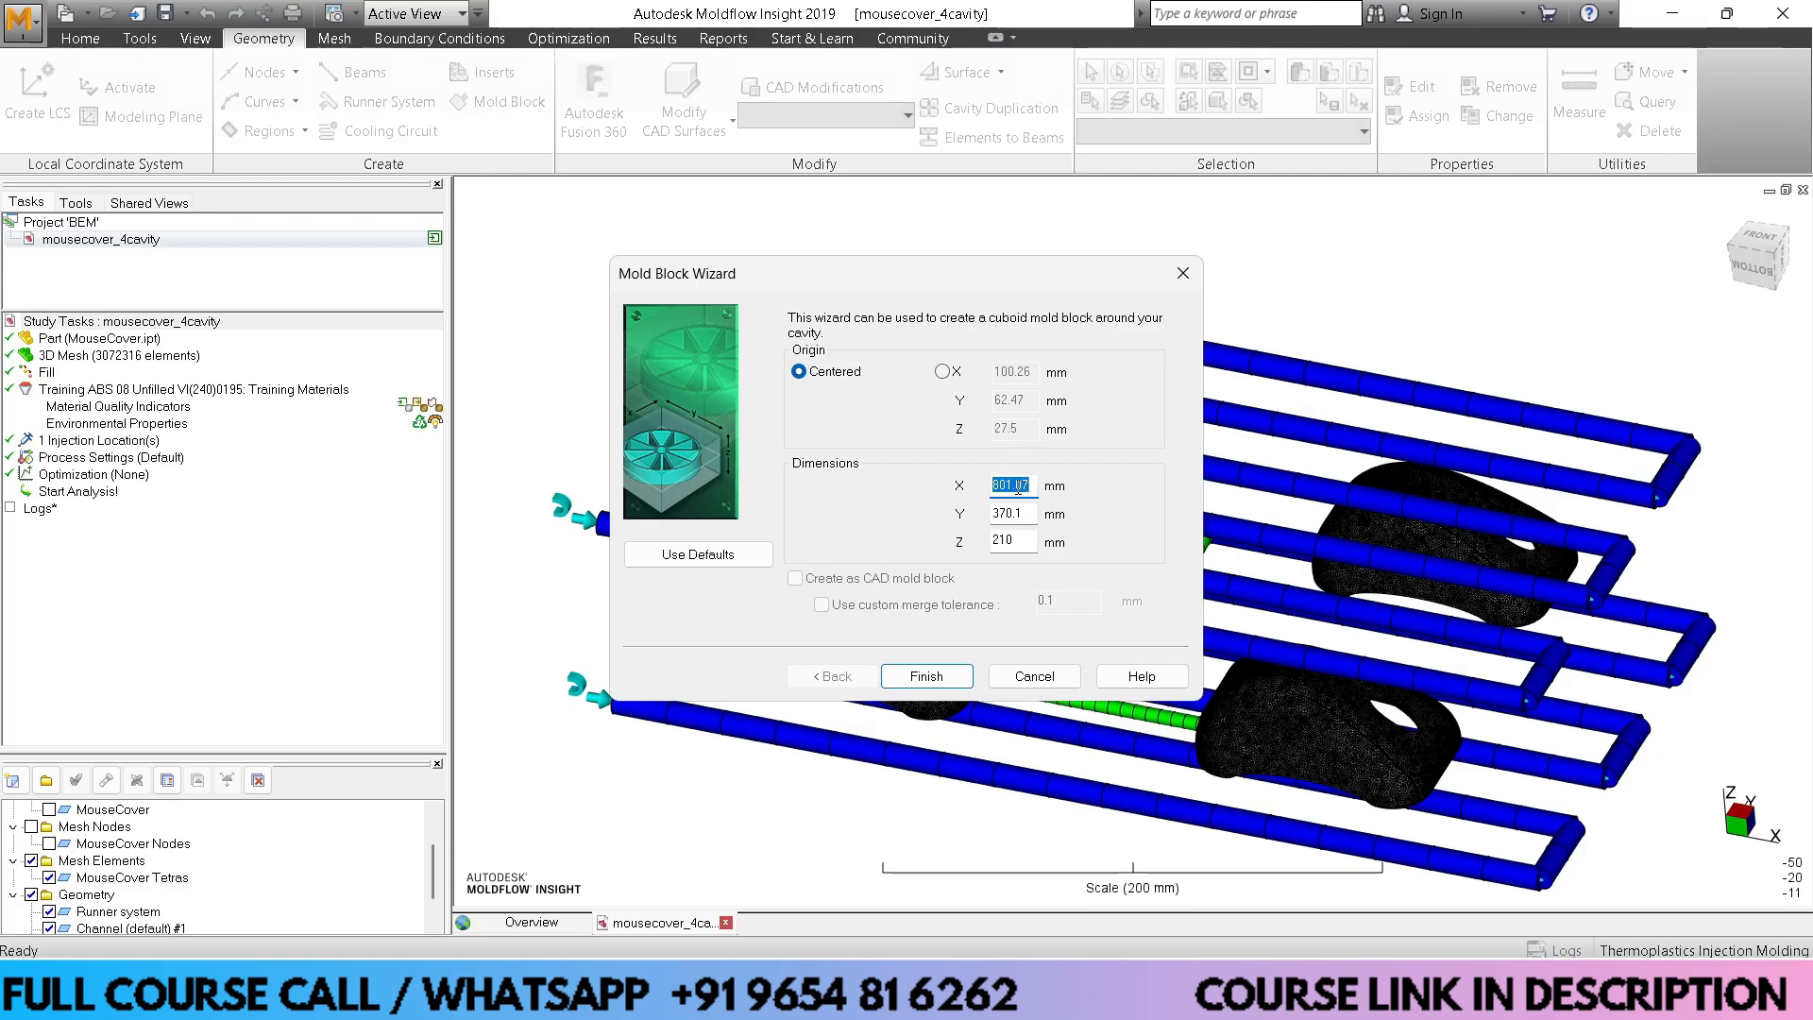
{"action": "type", "text": "450"}
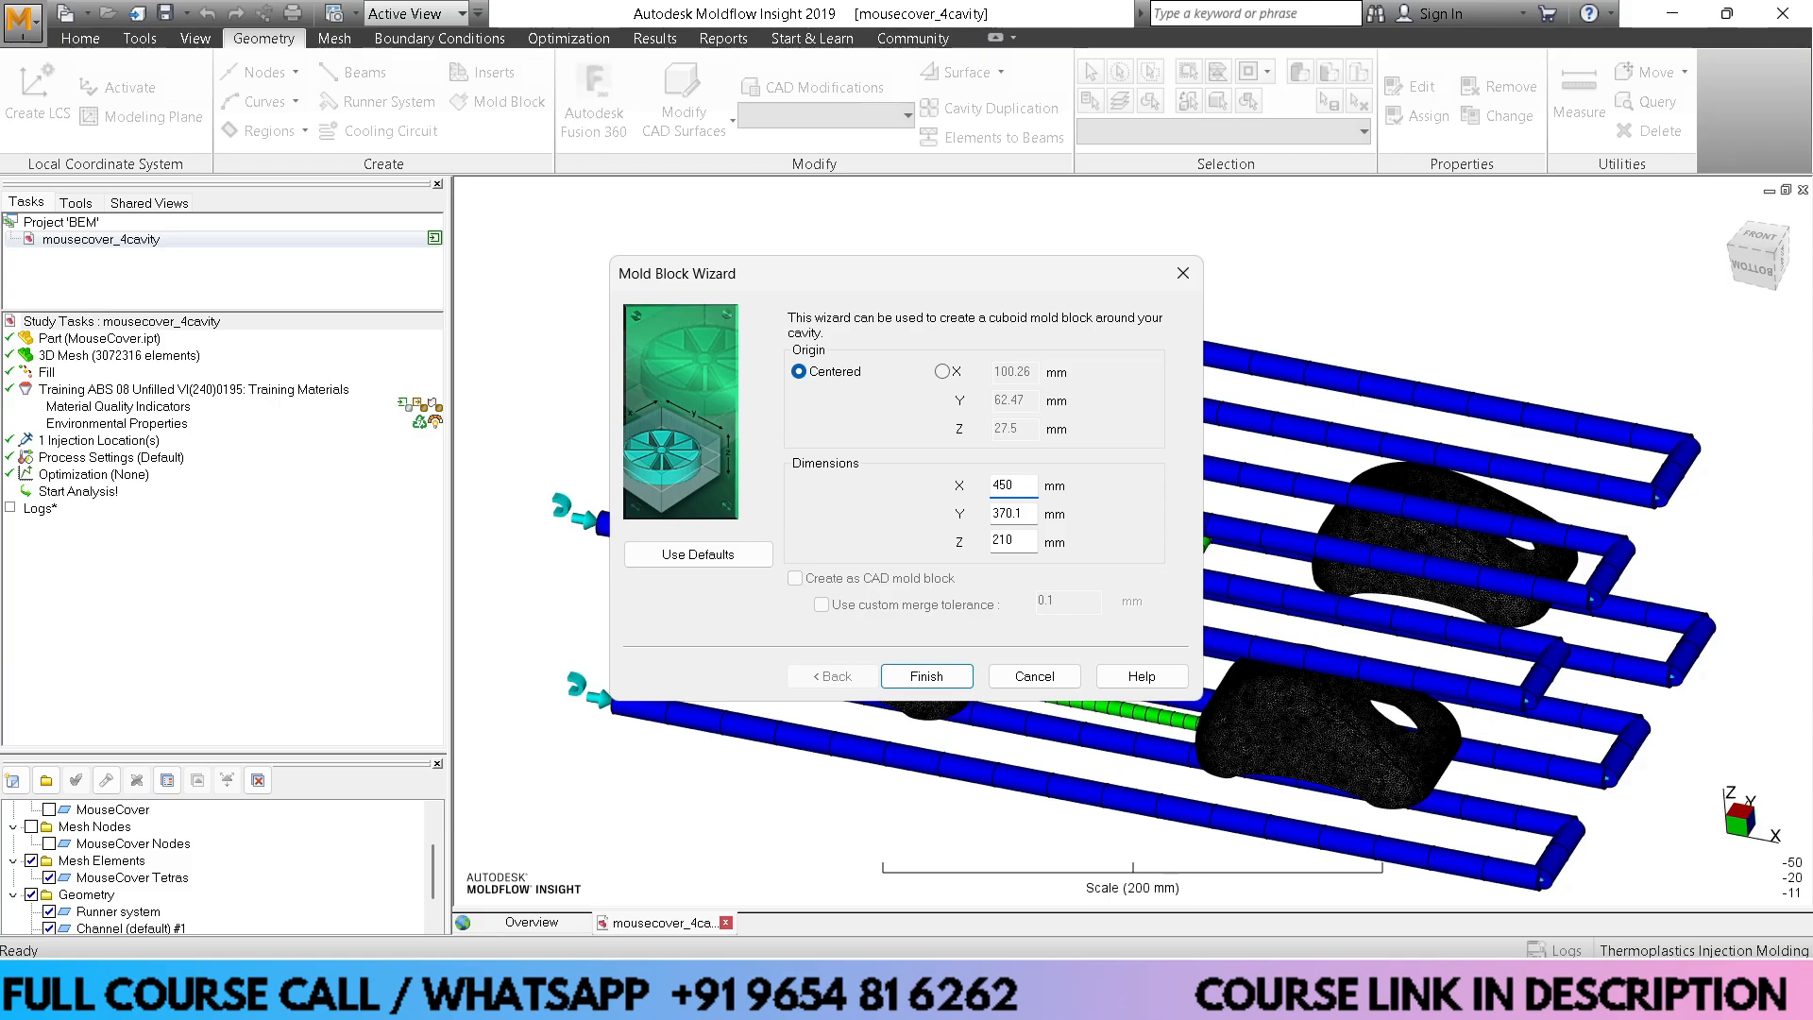
{"action": "key", "text": "Tab"}
{"action": "type", "text": "250"}
{"action": "double_click", "coordinate": [1004, 541]}
{"action": "type", "text": "150"}
{"action": "left_click", "coordinate": [927, 677]}
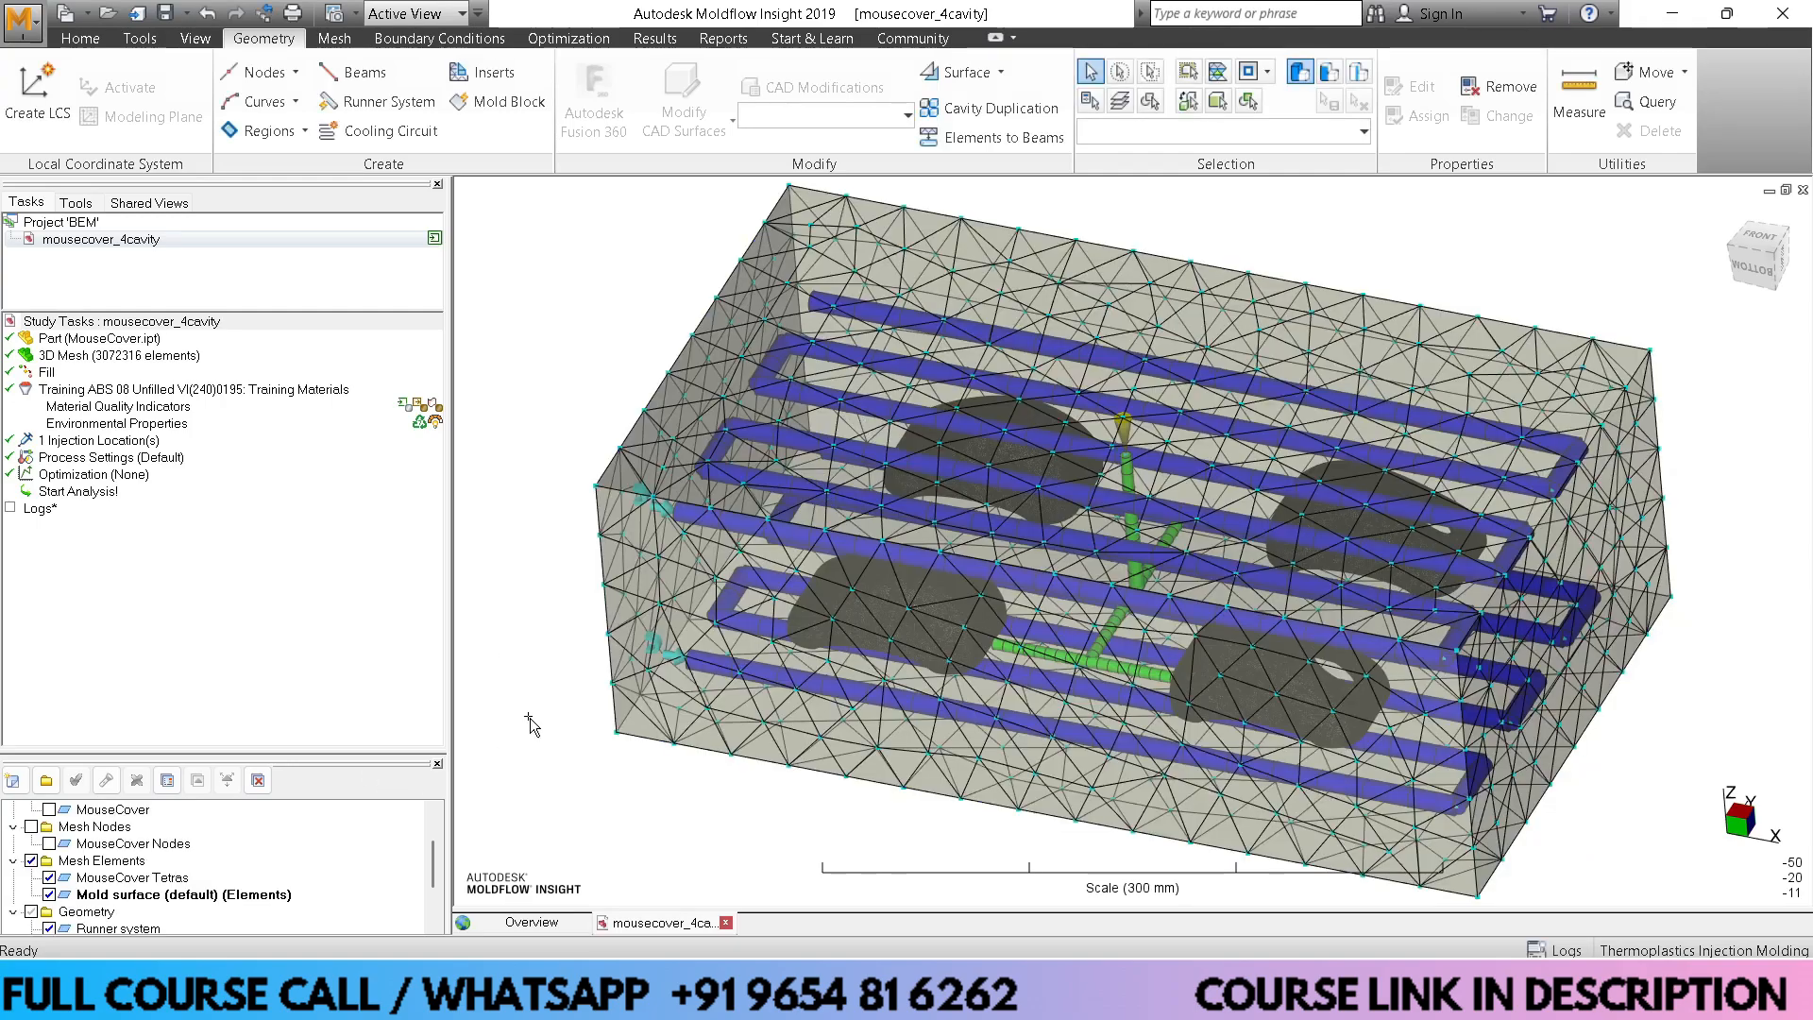
Inspect the mold block and the cooling channels inside it by temporarily hiding the Mold surface (default) (Elements) layer
{"action": "scroll", "coordinate": [717, 617], "scroll_direction": "down", "scroll_amount": 1}
{"action": "mouse_move", "coordinate": [717, 618]}
{"action": "middle_mouse_down"}
{"action": "mouse_move", "coordinate": [746, 597]}
{"action": "mouse_move", "coordinate": [706, 510]}
{"action": "mouse_move", "coordinate": [704, 559]}
{"action": "mouse_move", "coordinate": [754, 666]}
{"action": "mouse_move", "coordinate": [773, 598]}
{"action": "middle_mouse_up"}
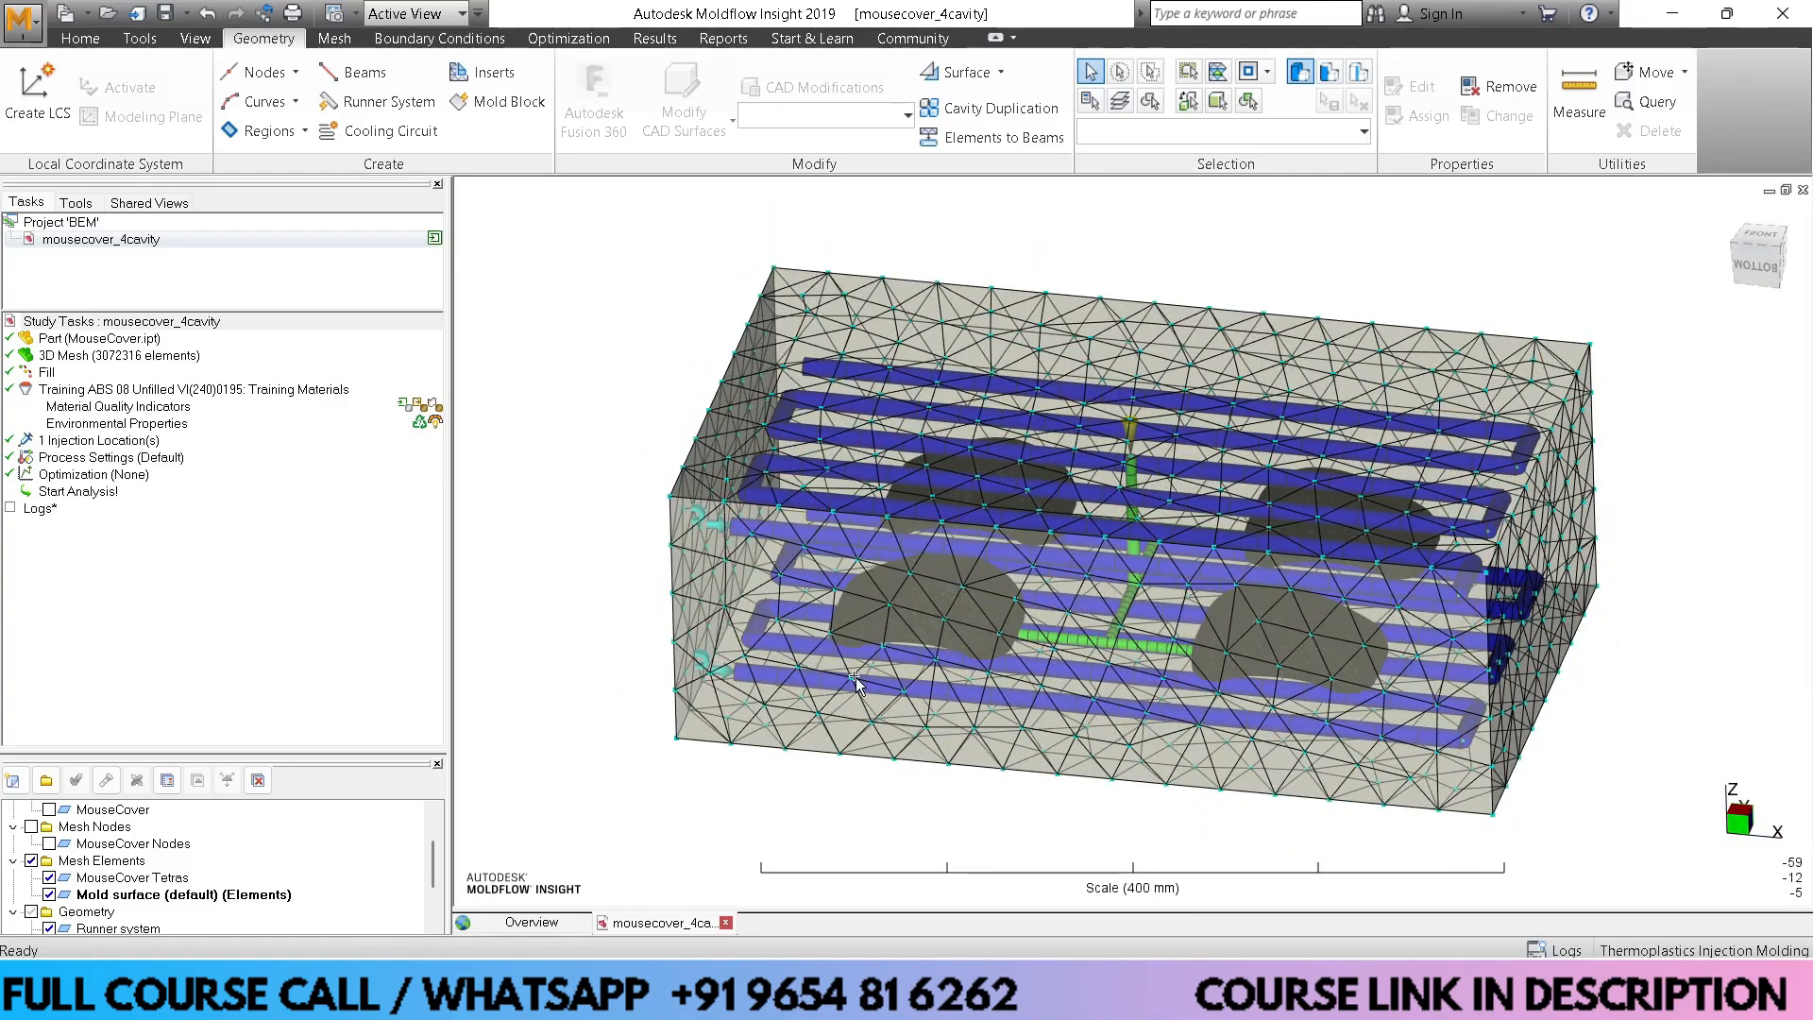
{"action": "scroll", "coordinate": [255, 855], "scroll_direction": "down", "scroll_amount": 2}
{"action": "scroll", "coordinate": [240, 869], "scroll_direction": "up", "scroll_amount": 3}
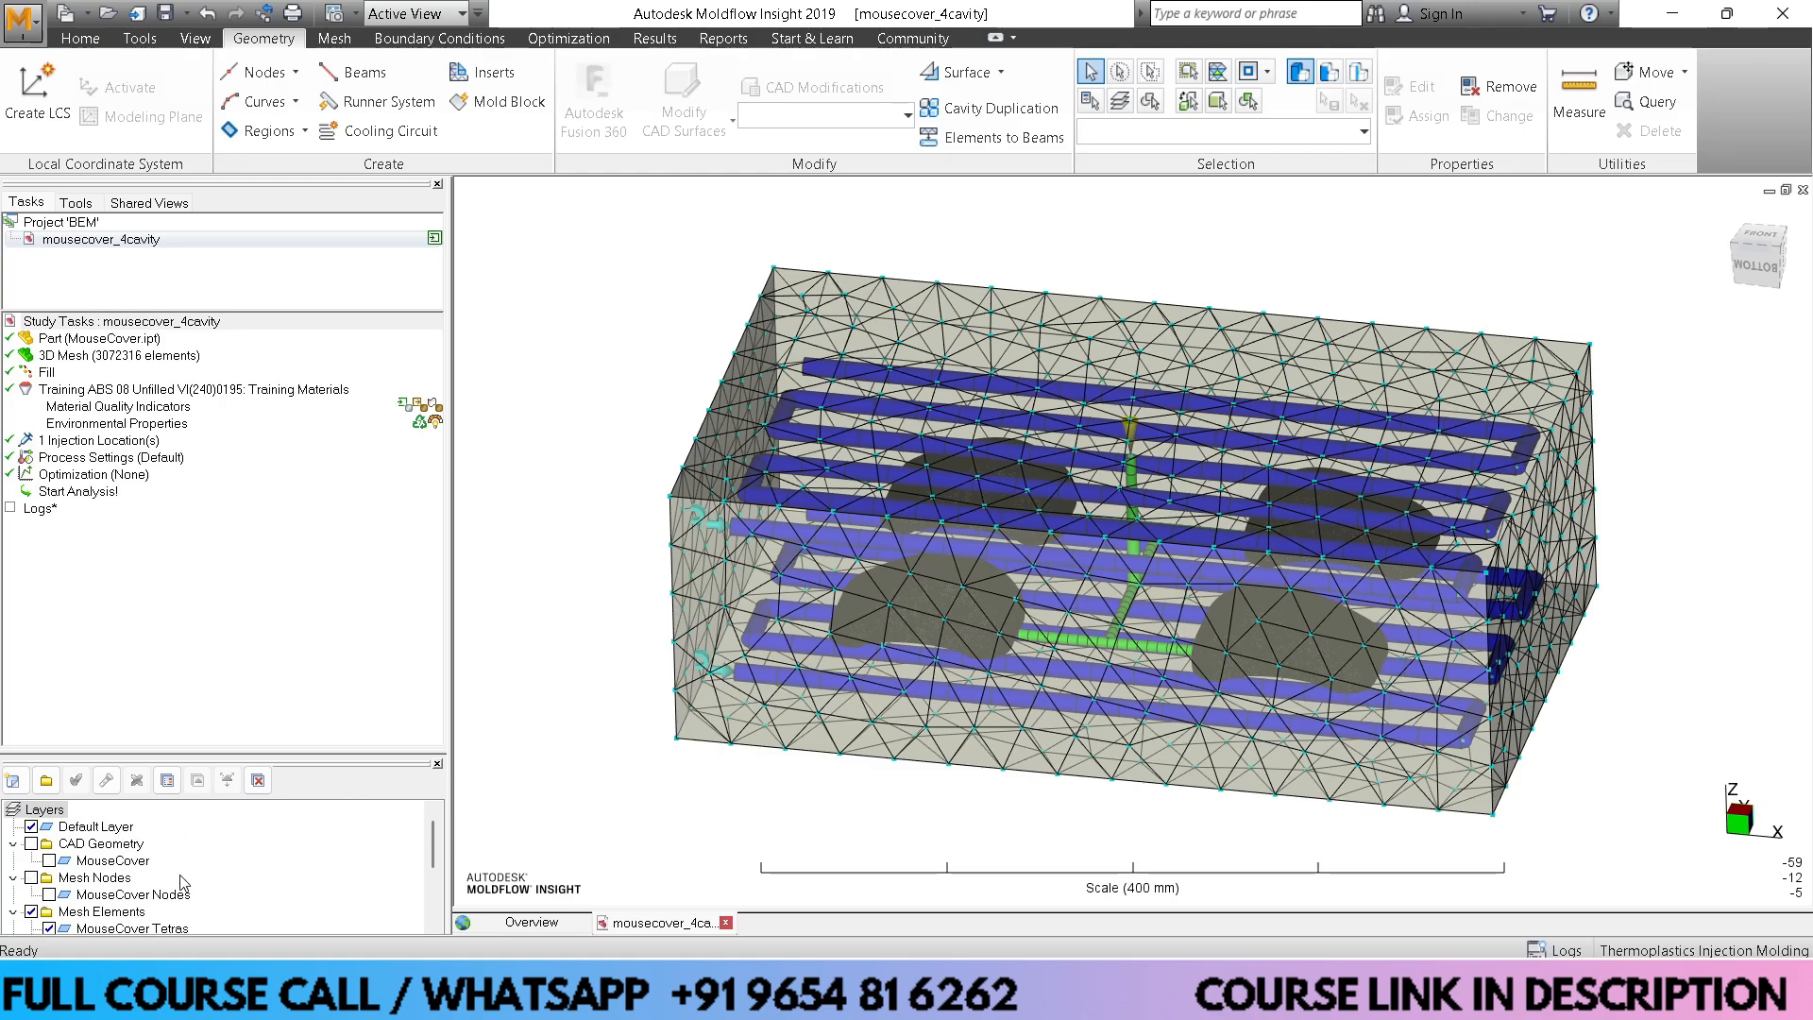
{"action": "scroll", "coordinate": [204, 878], "scroll_direction": "down", "scroll_amount": 1}
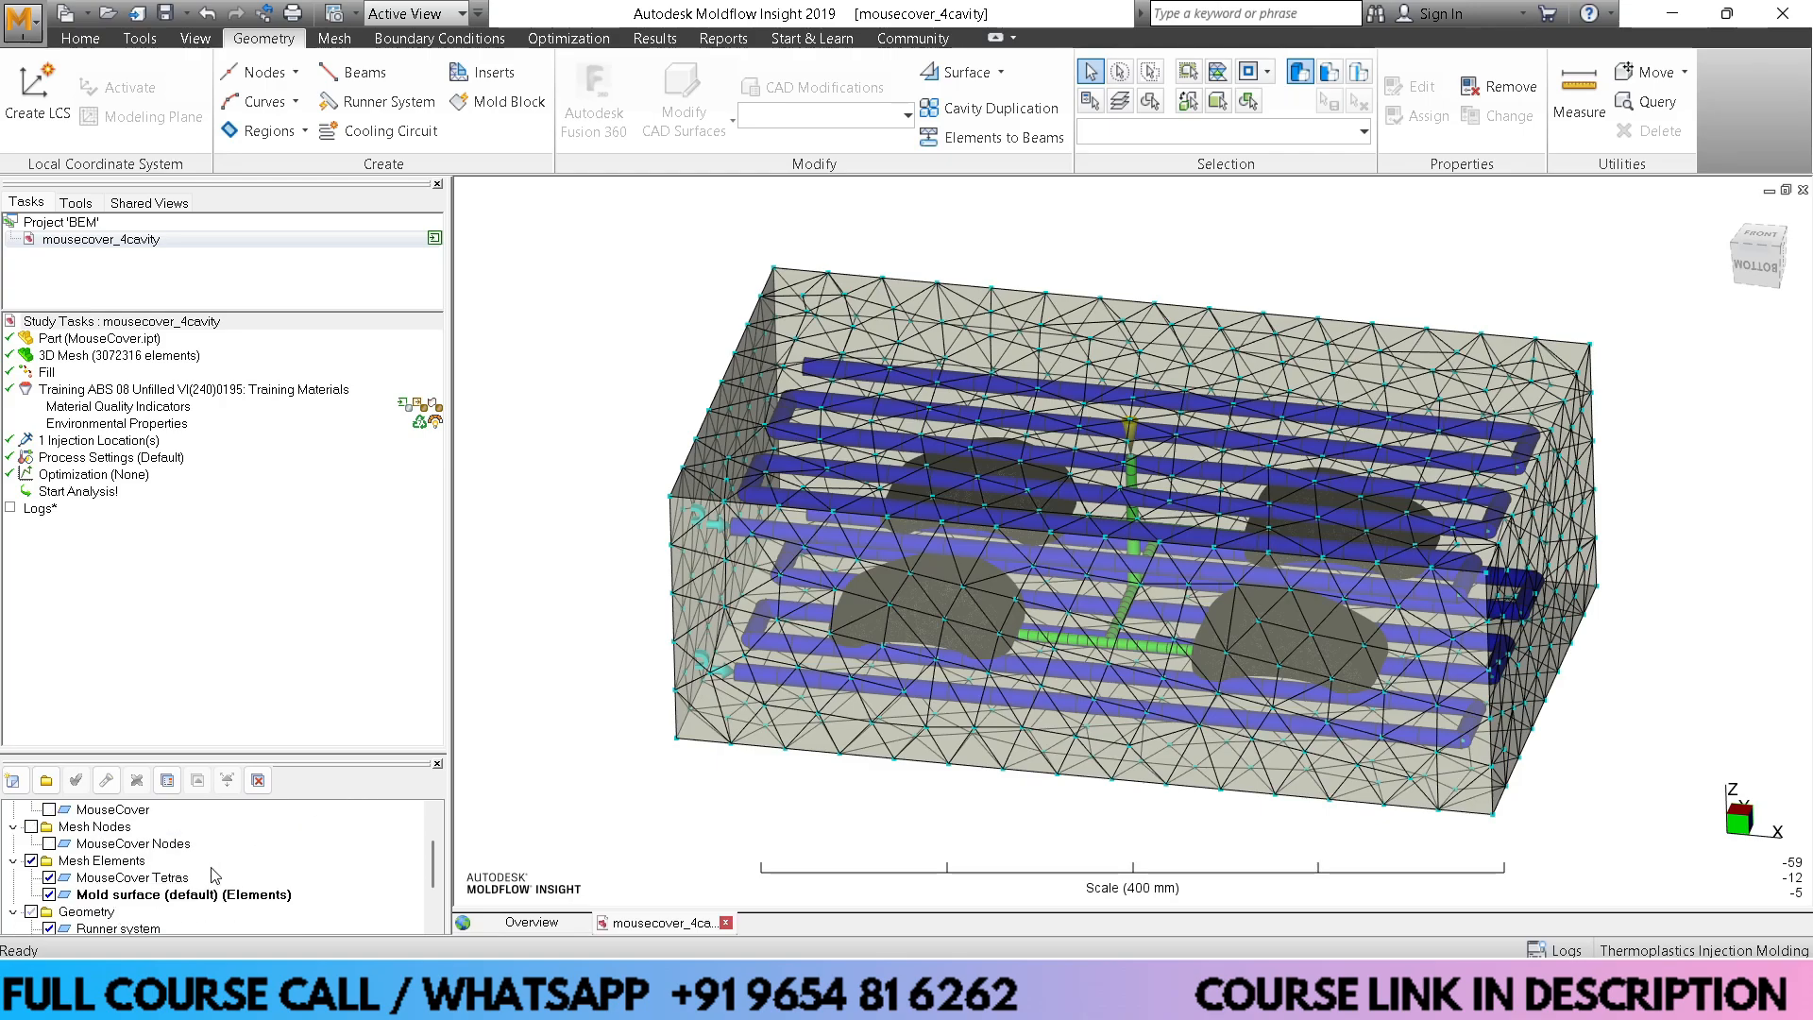
{"action": "scroll", "coordinate": [184, 877], "scroll_direction": "down", "scroll_amount": 1}
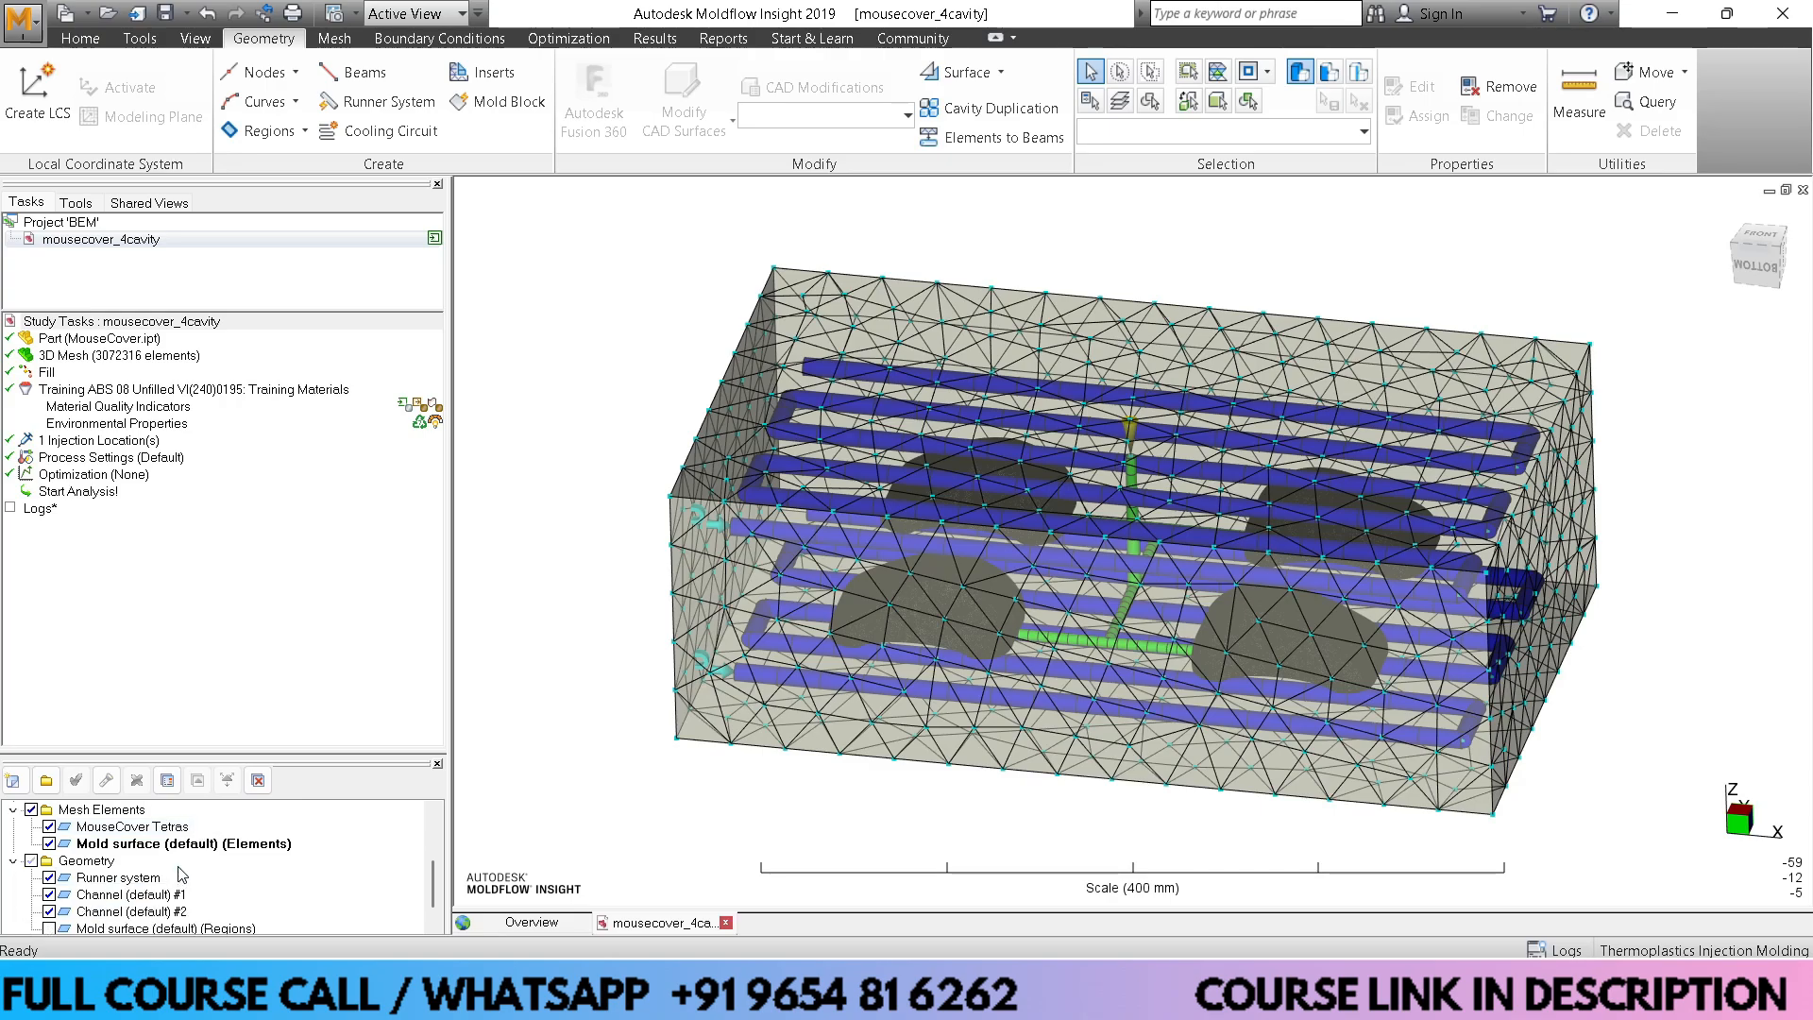
{"action": "left_click", "coordinate": [49, 844]}
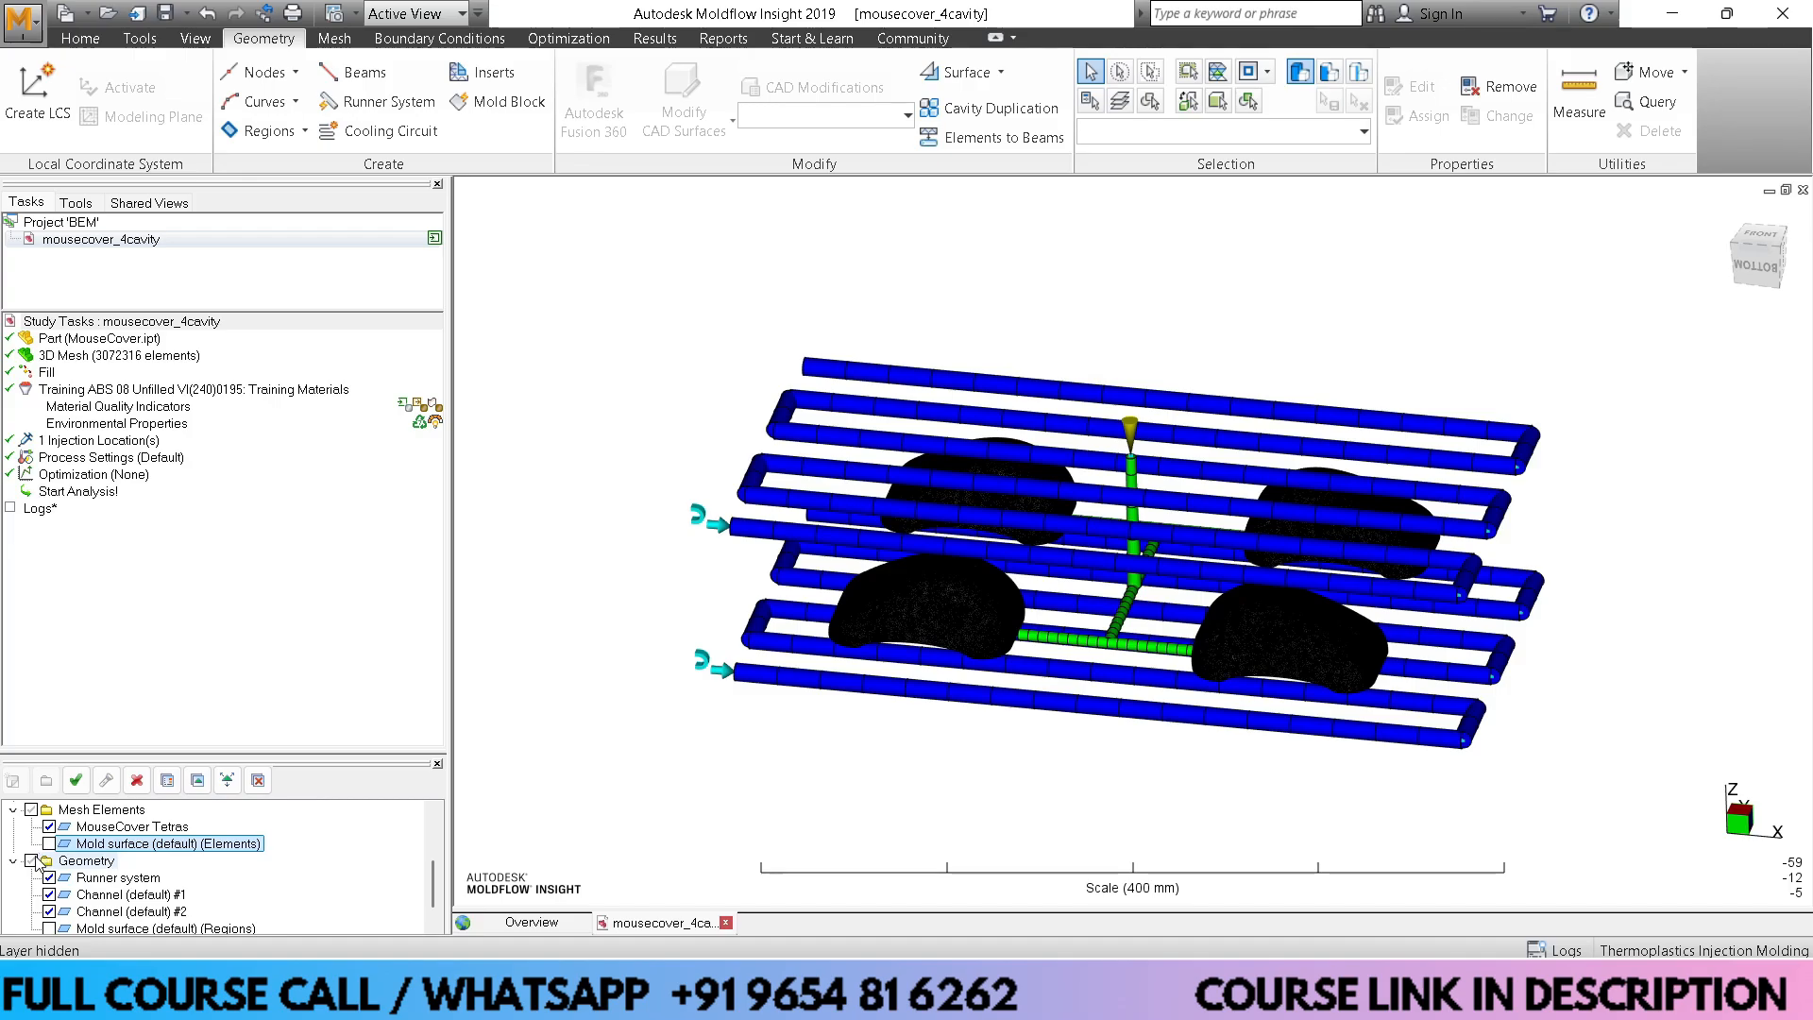
{"action": "left_click", "coordinate": [49, 843]}
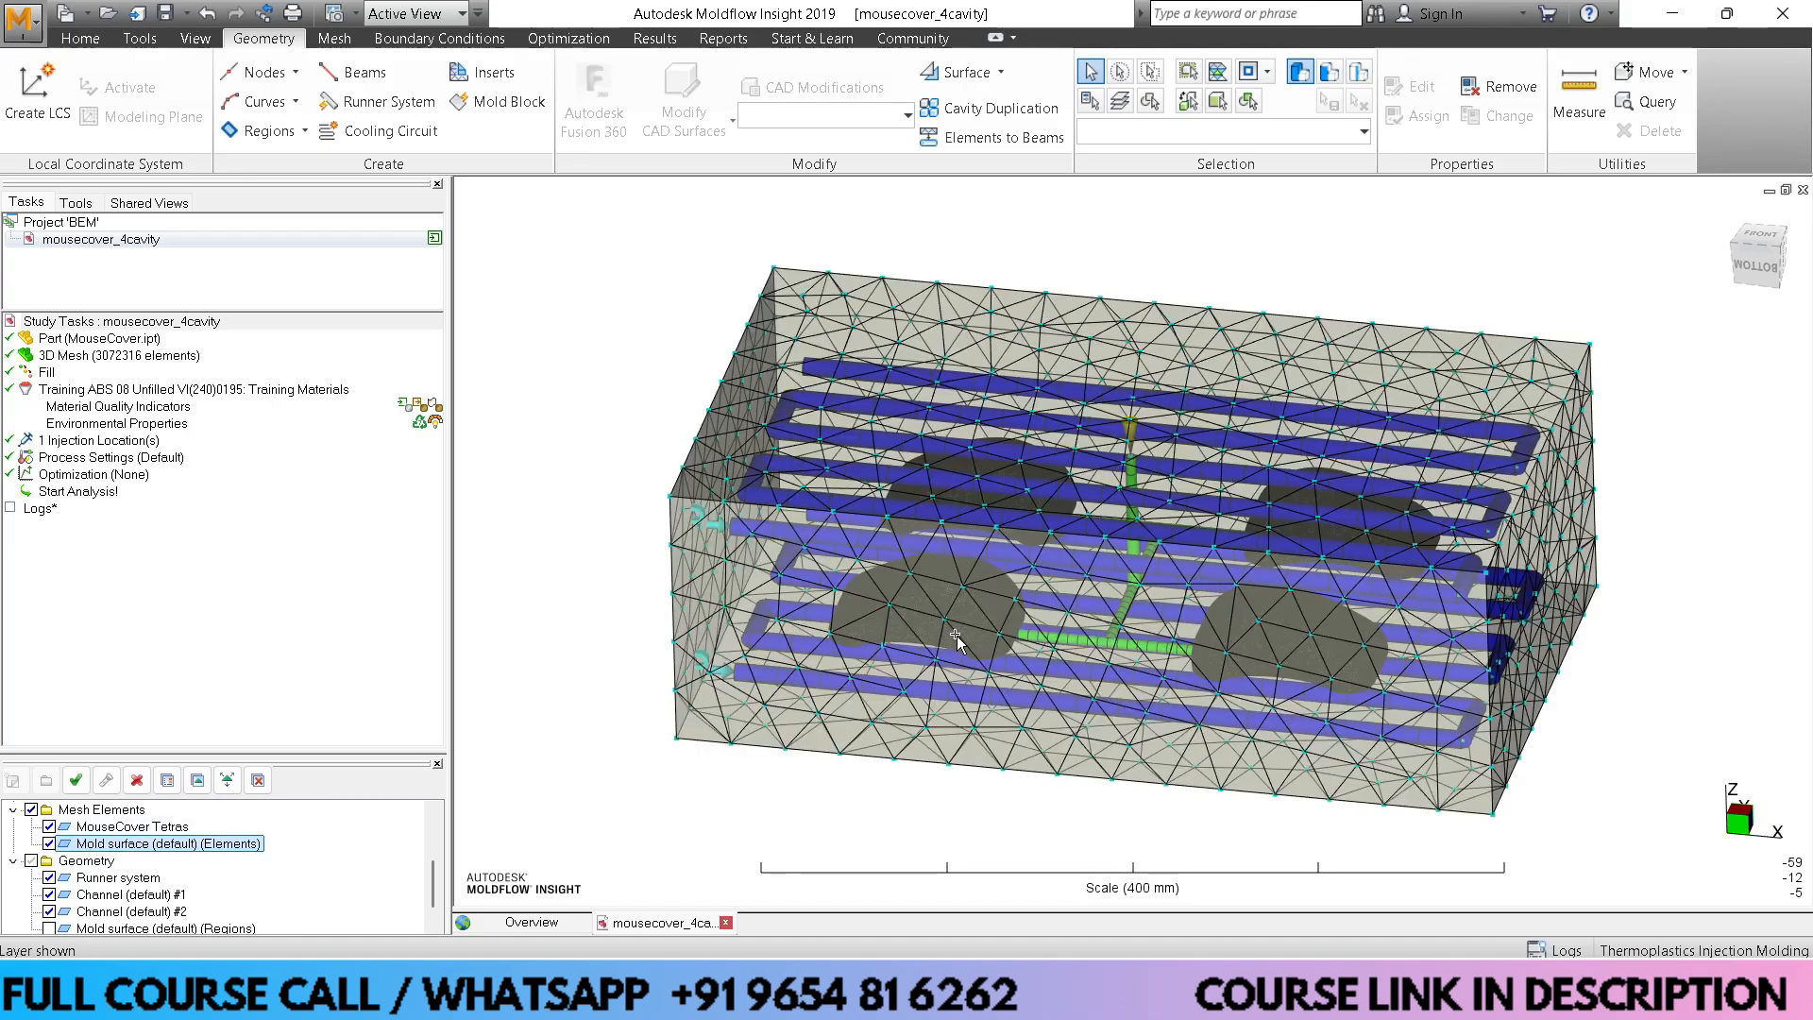
{"action": "middle_click_drag", "start_coordinate": [955, 637], "coordinate": [982, 595]}
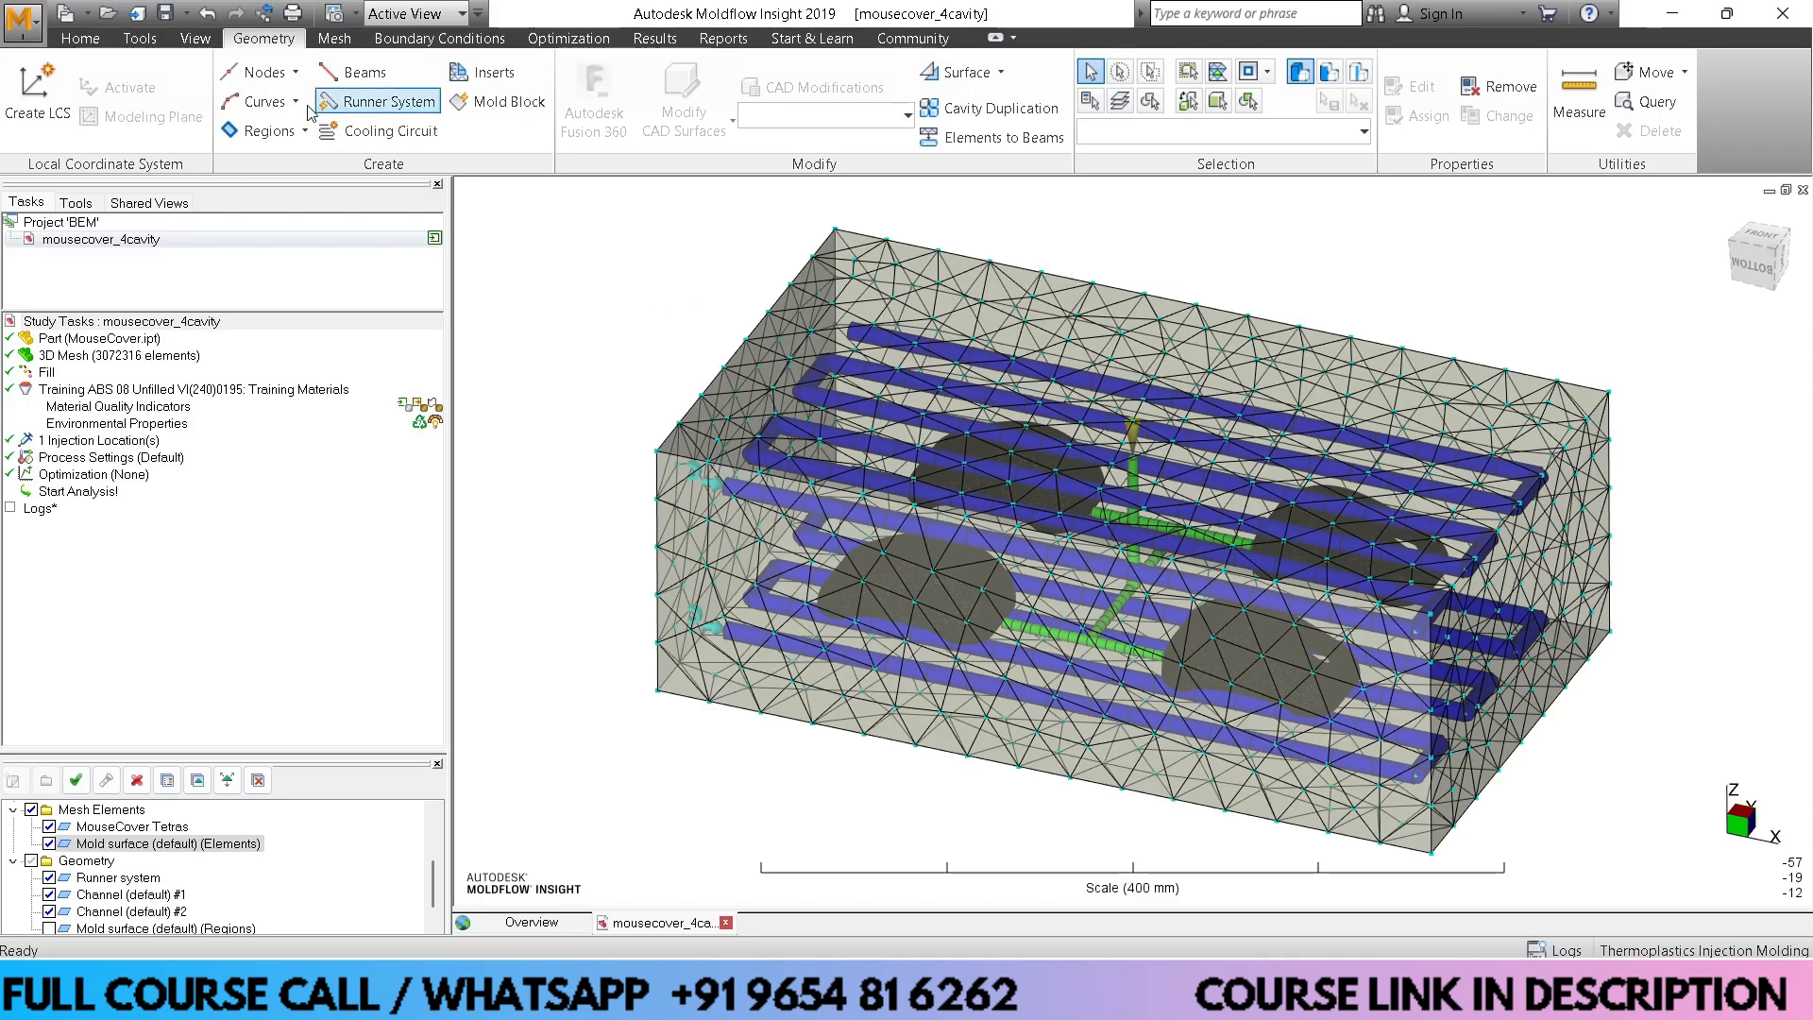
Change the study's analysis sequence to Cool
{"action": "left_click", "coordinate": [80, 38]}
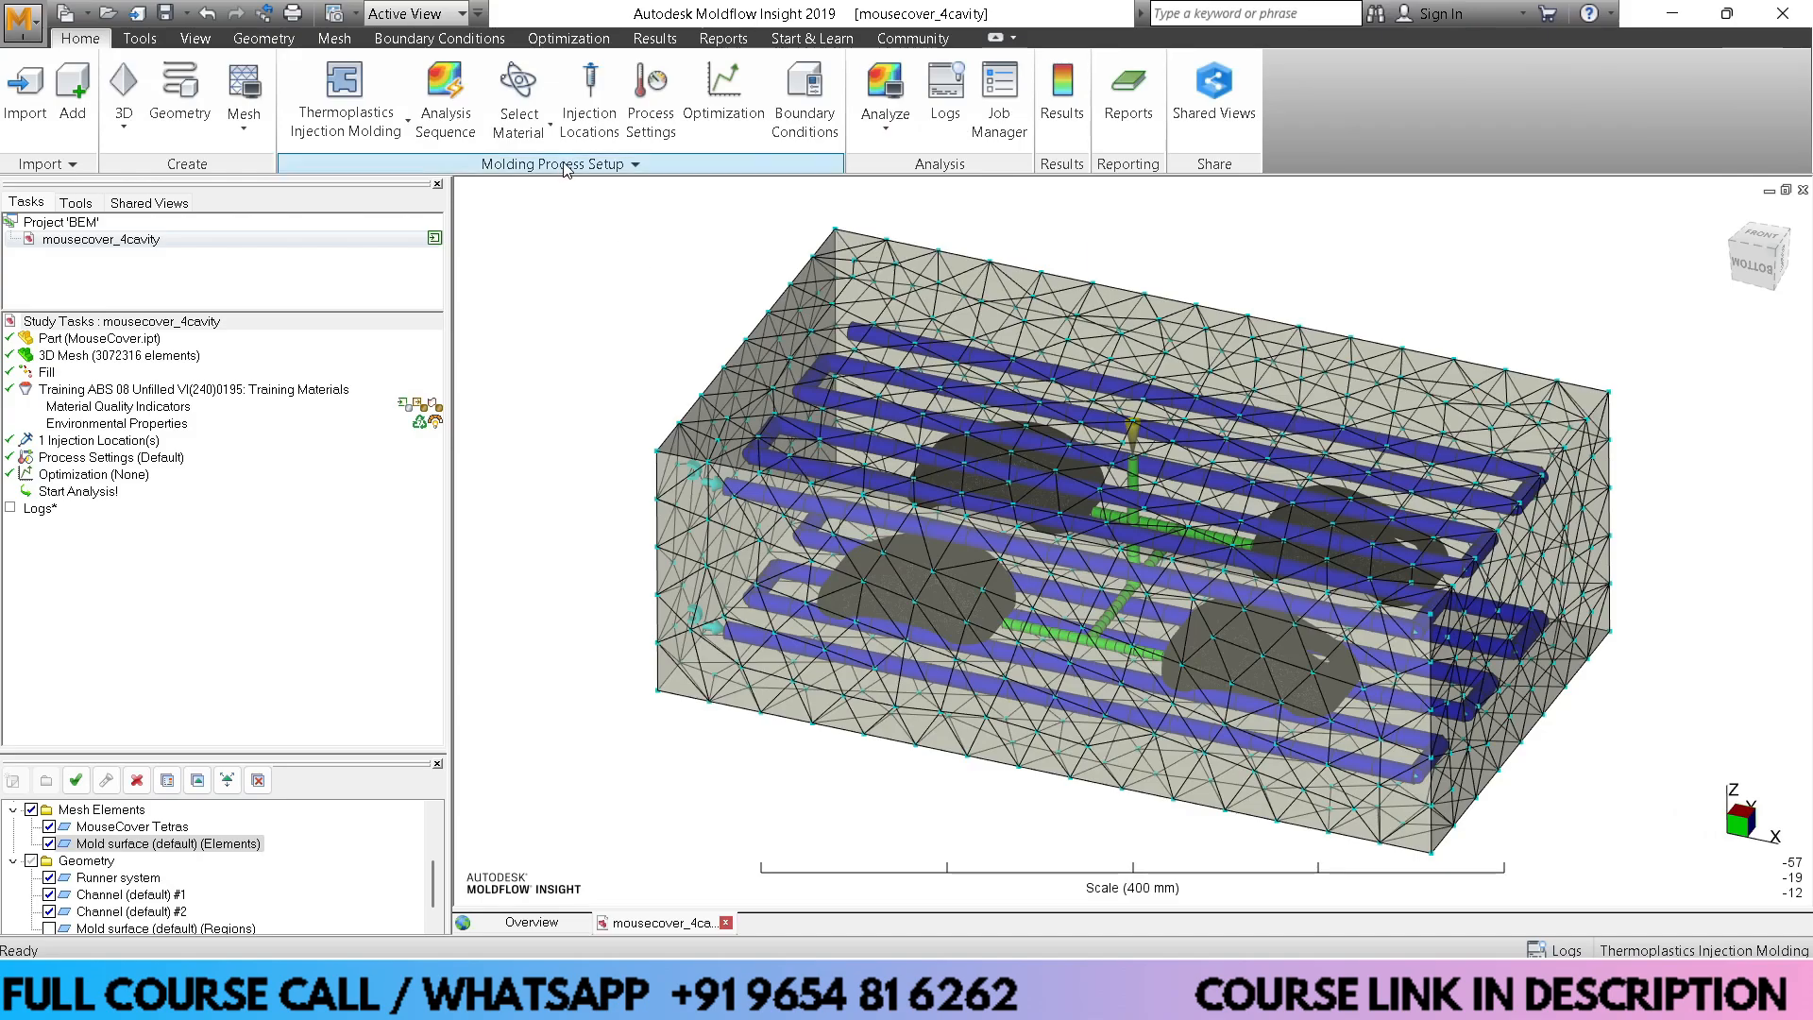
{"action": "left_click", "coordinate": [454, 90]}
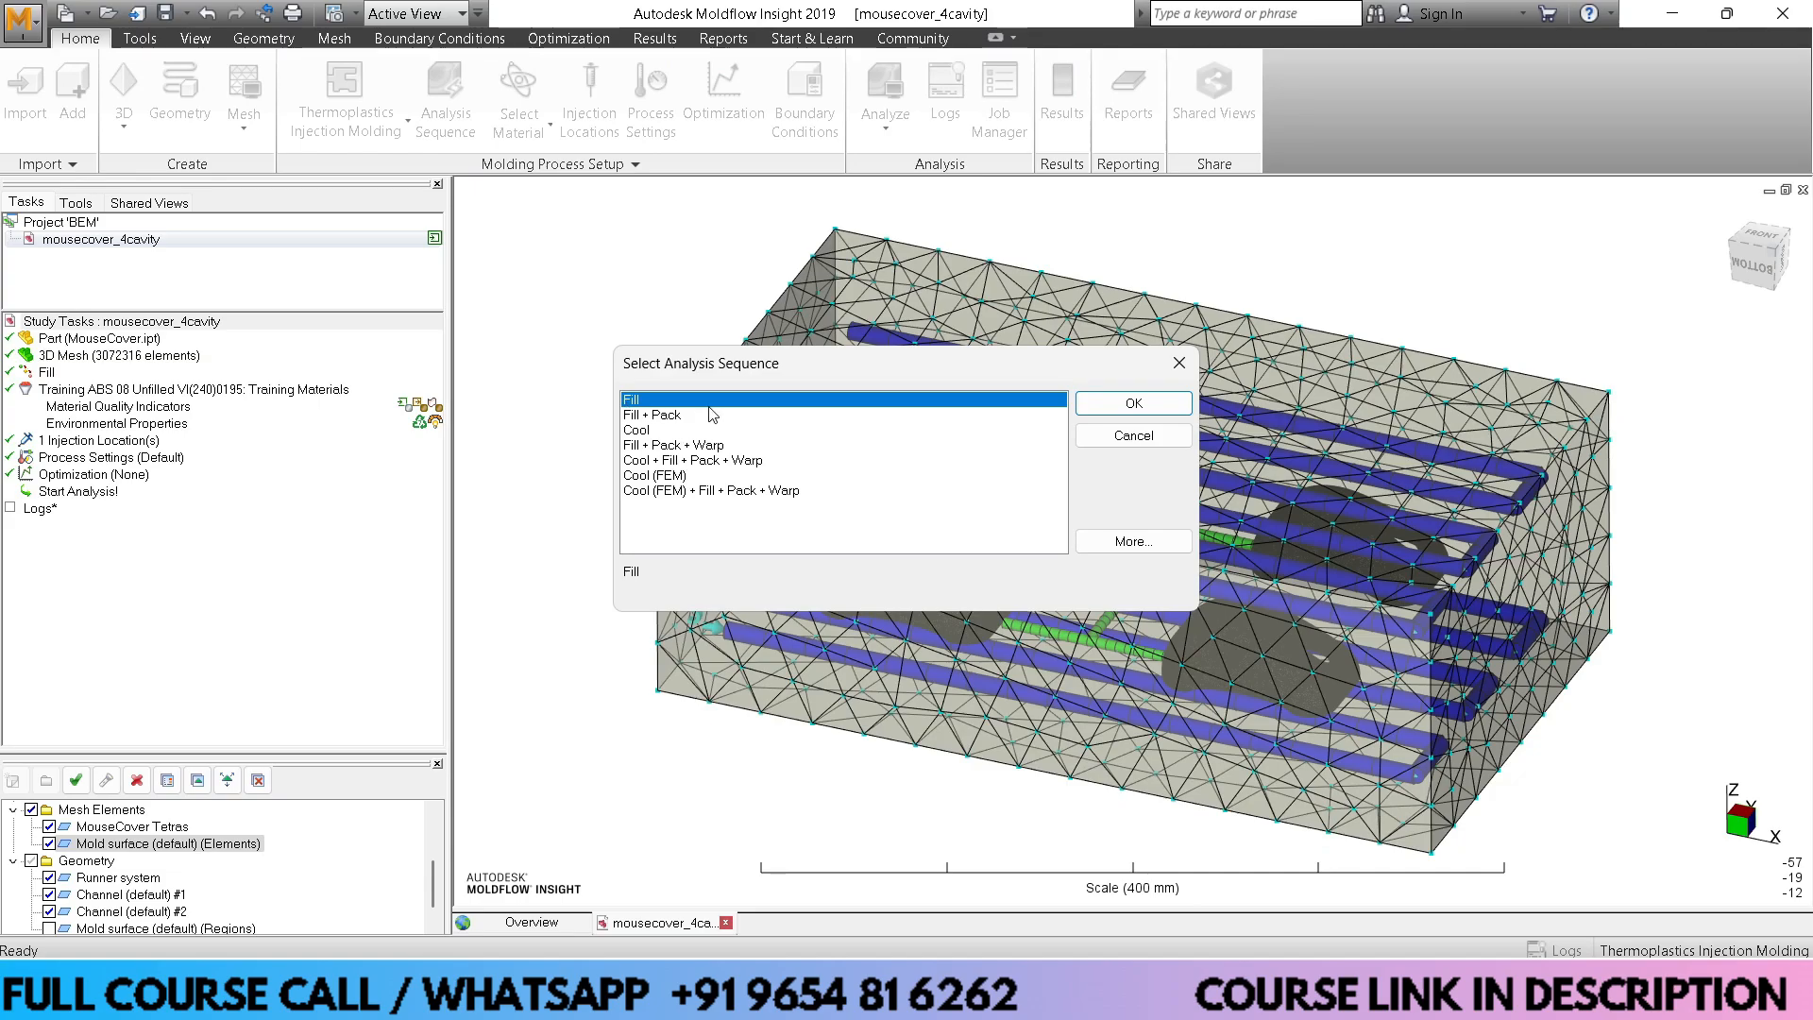
{"action": "left_click", "coordinate": [666, 431]}
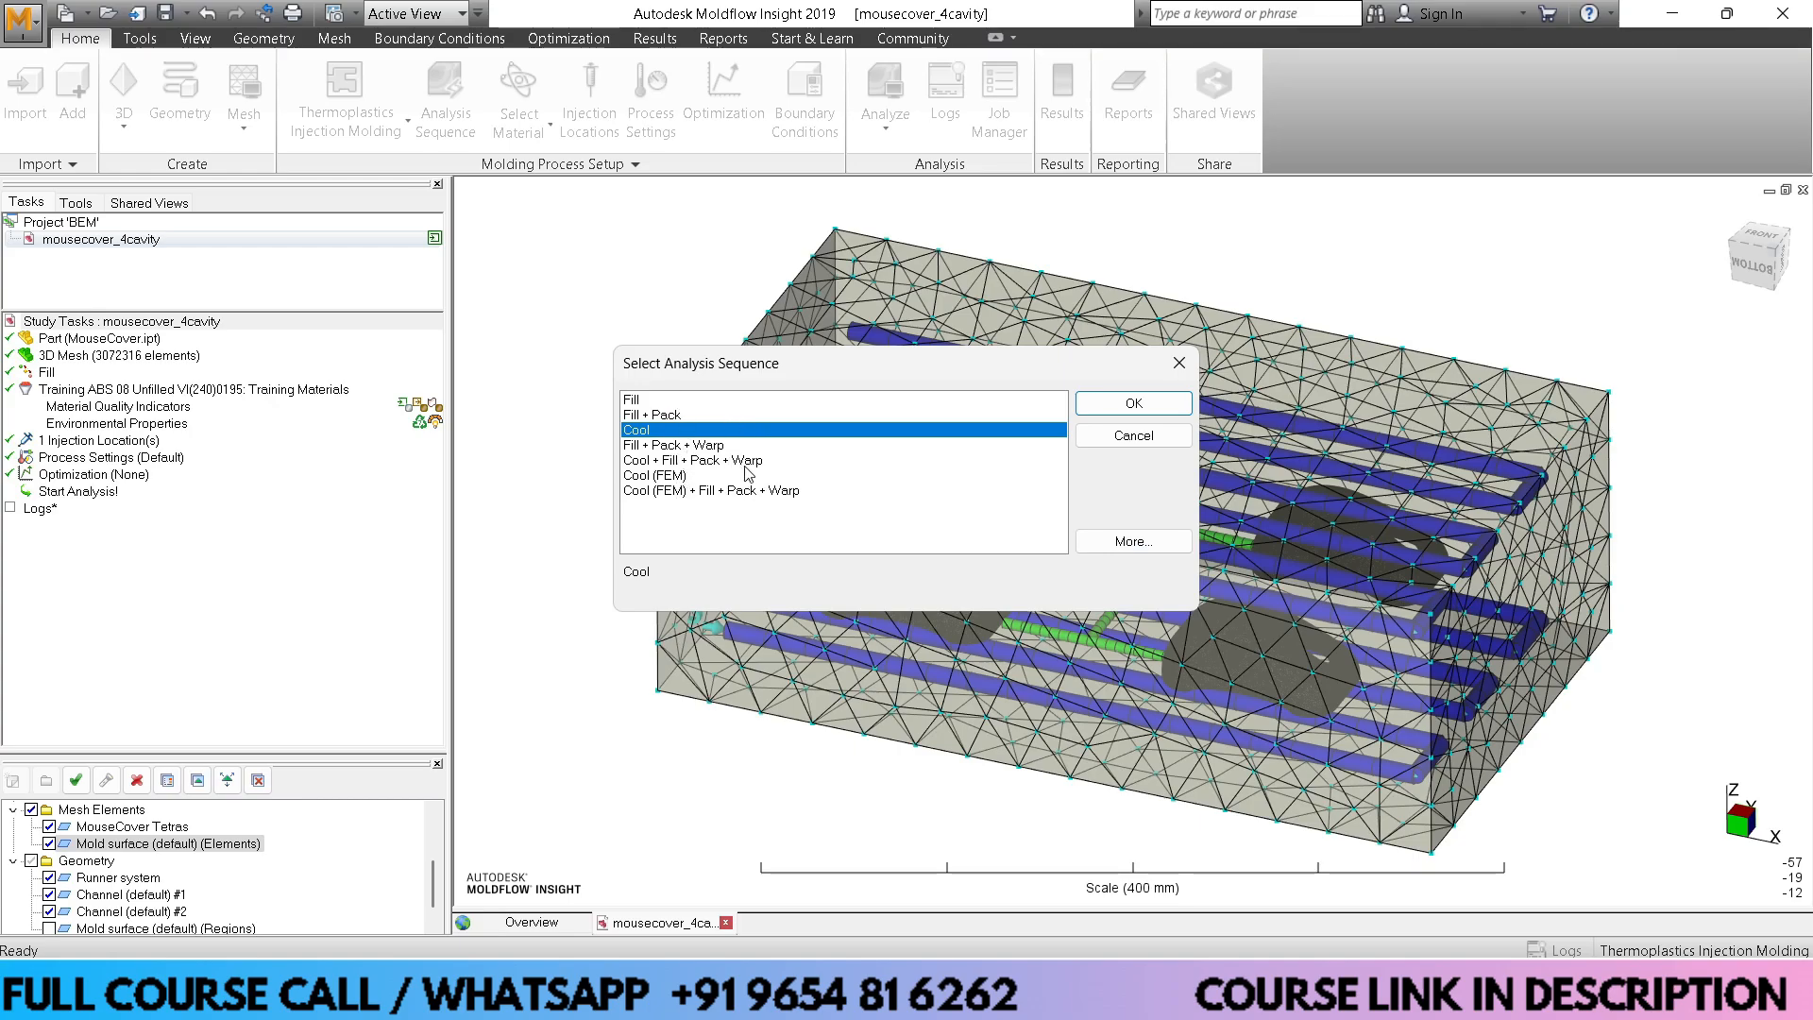
{"action": "left_click", "coordinate": [1135, 405]}
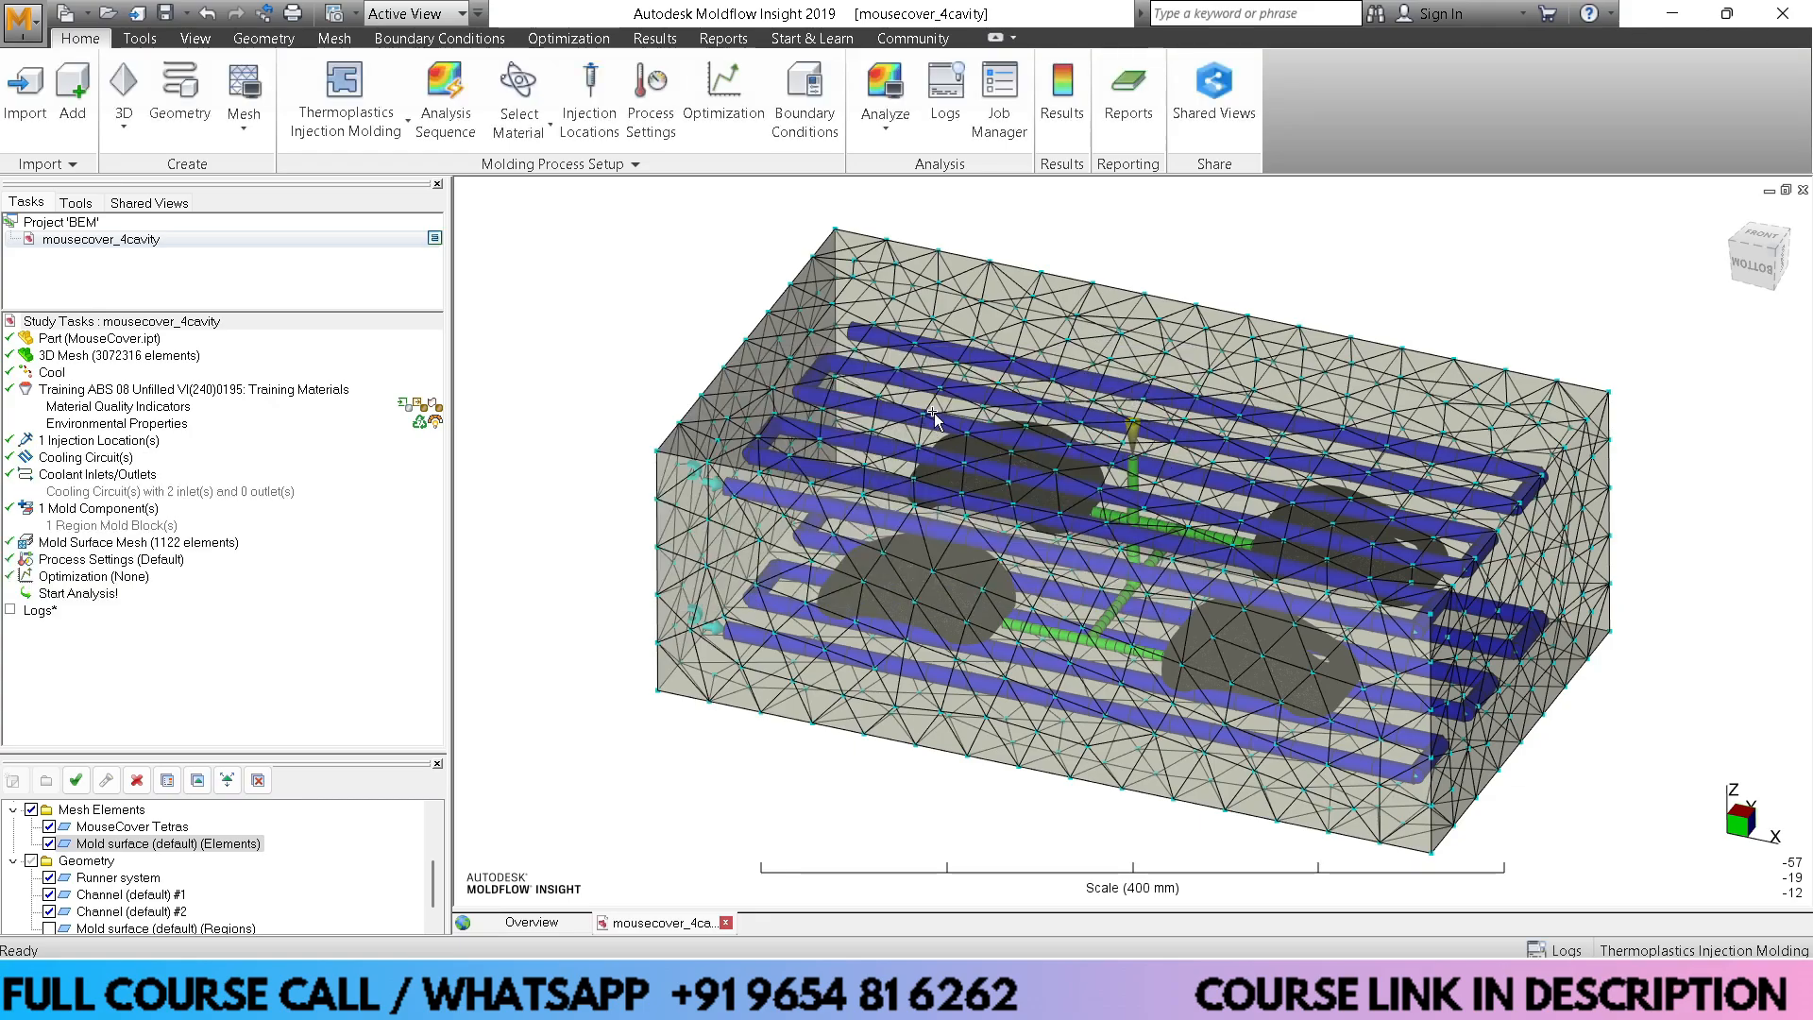
Hide the Mold surface (default) (Elements) layer and view the cooling circuits and coolant inlets from another side
{"action": "left_click", "coordinate": [54, 846]}
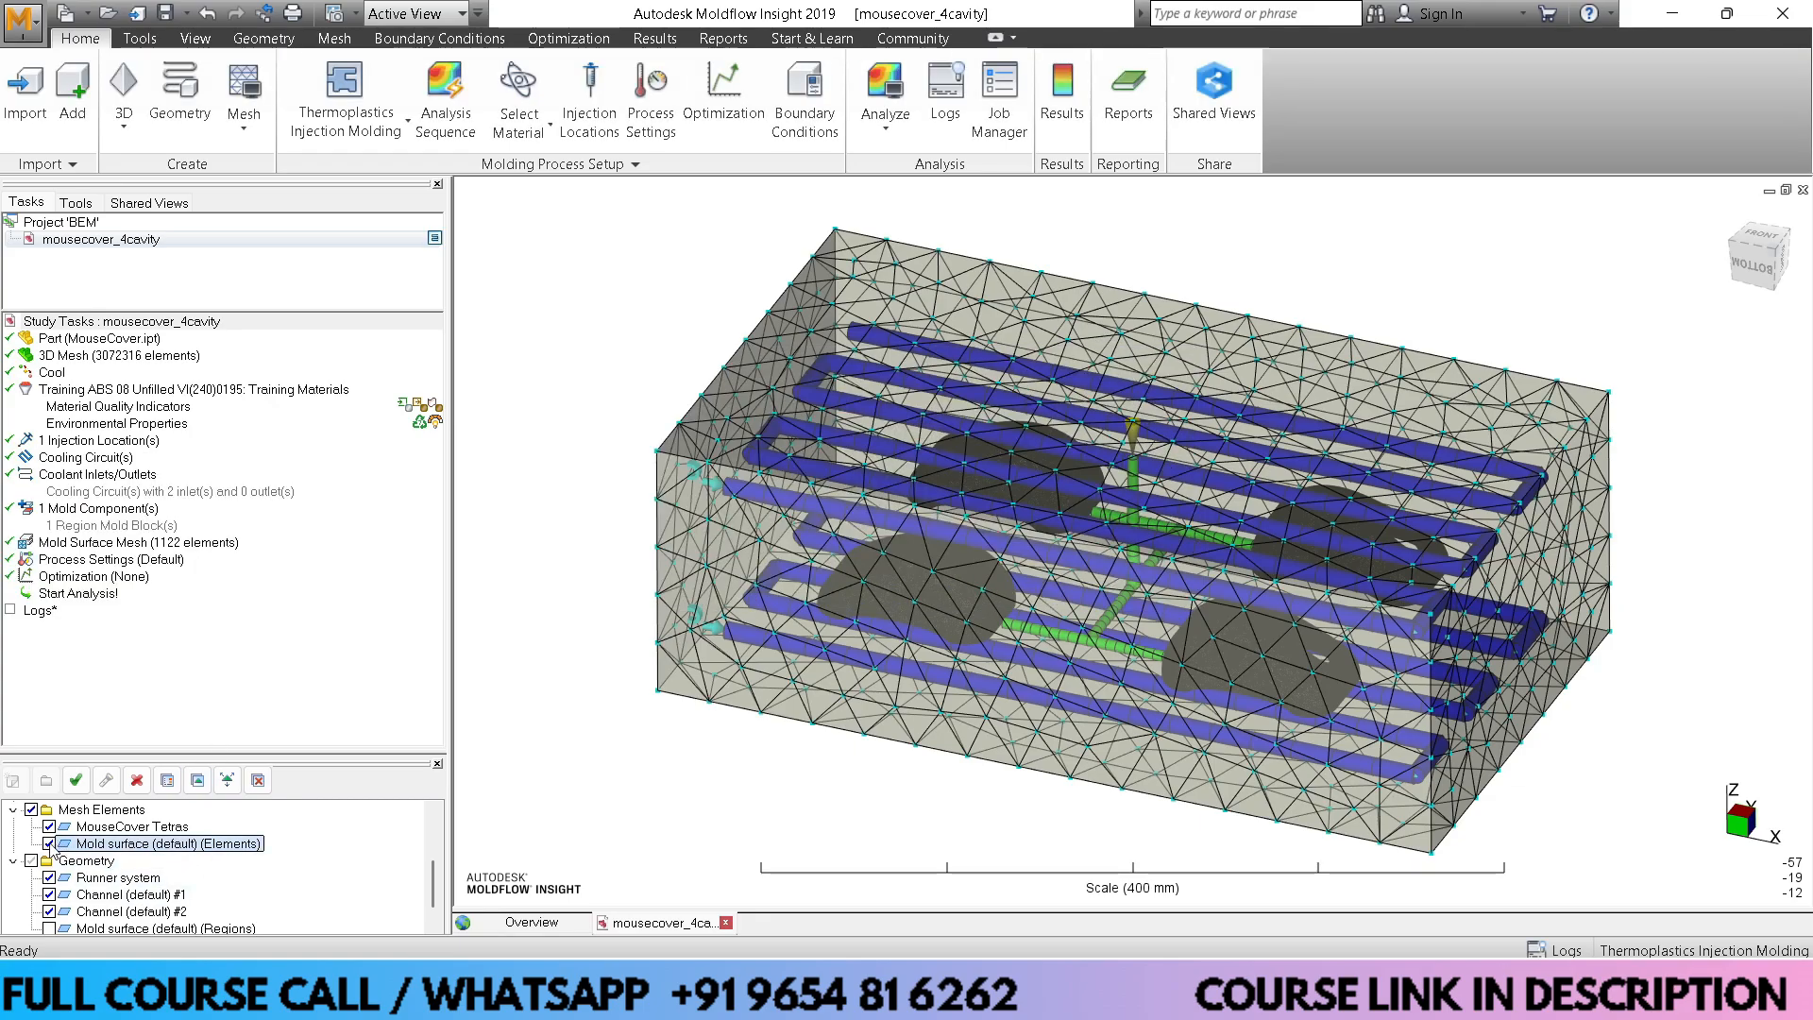
{"action": "left_click", "coordinate": [49, 844]}
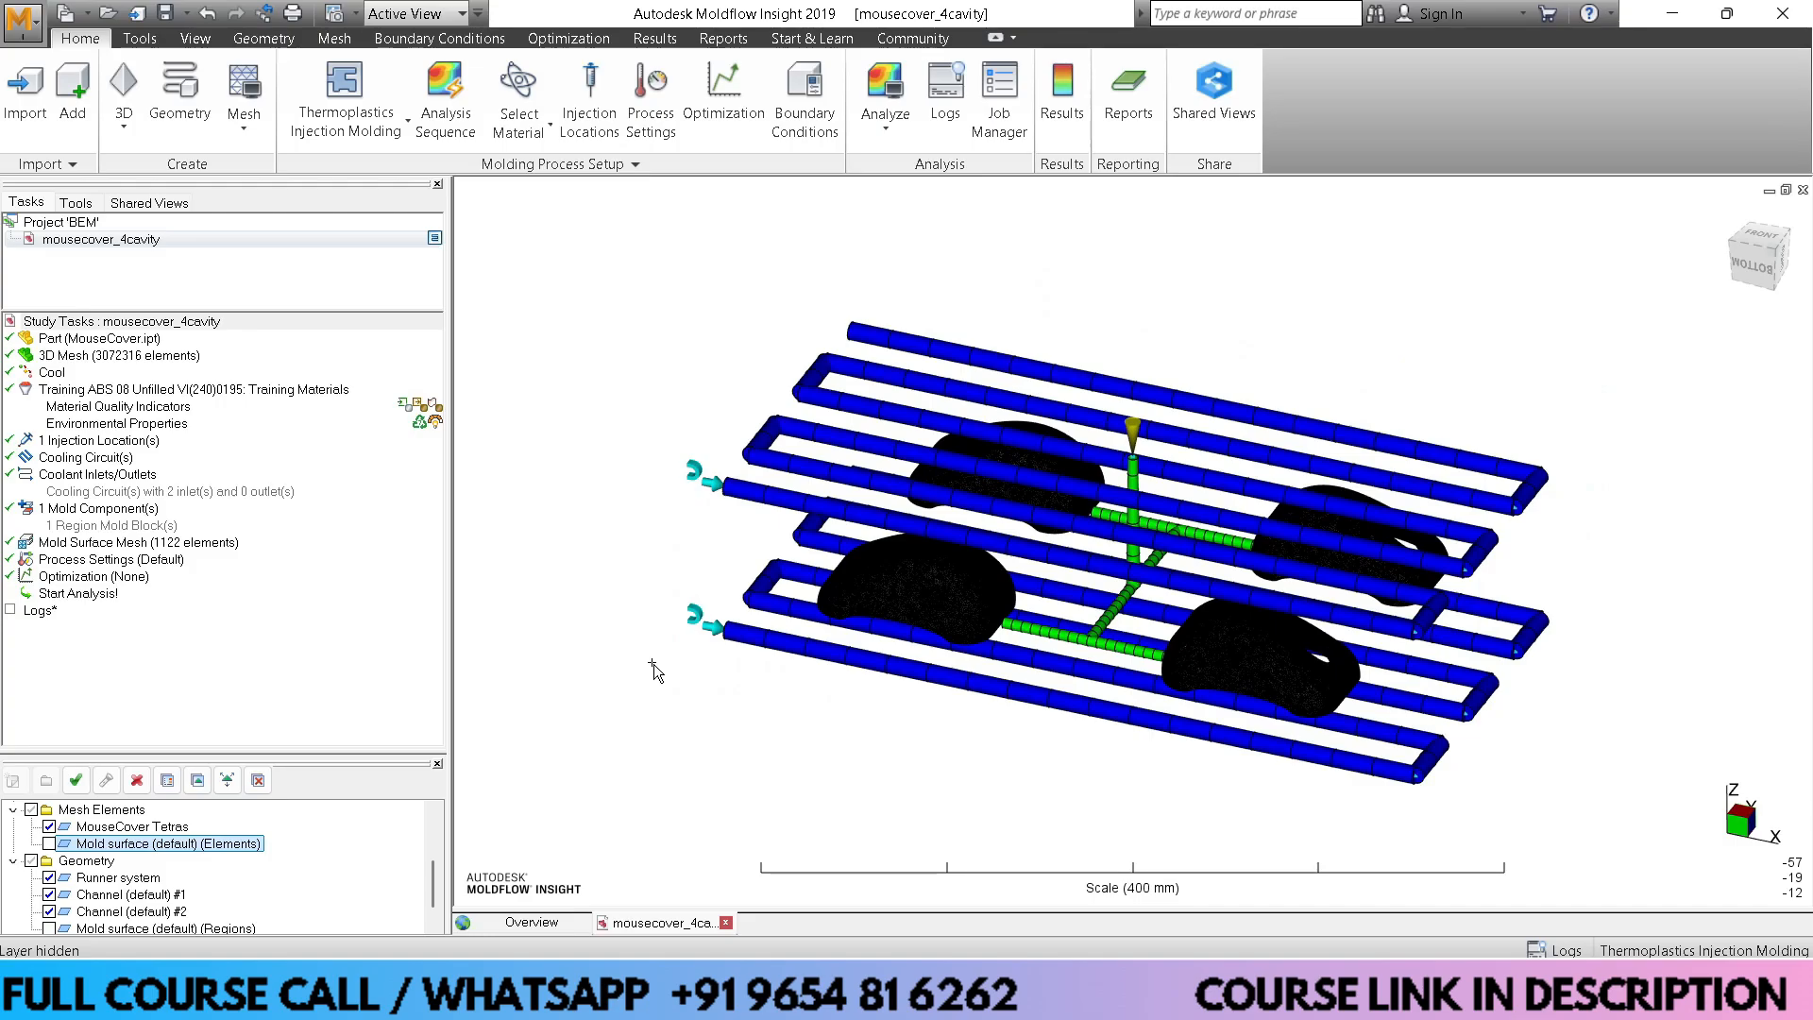
{"action": "middle_click_drag", "start_coordinate": [653, 665], "coordinate": [932, 645]}
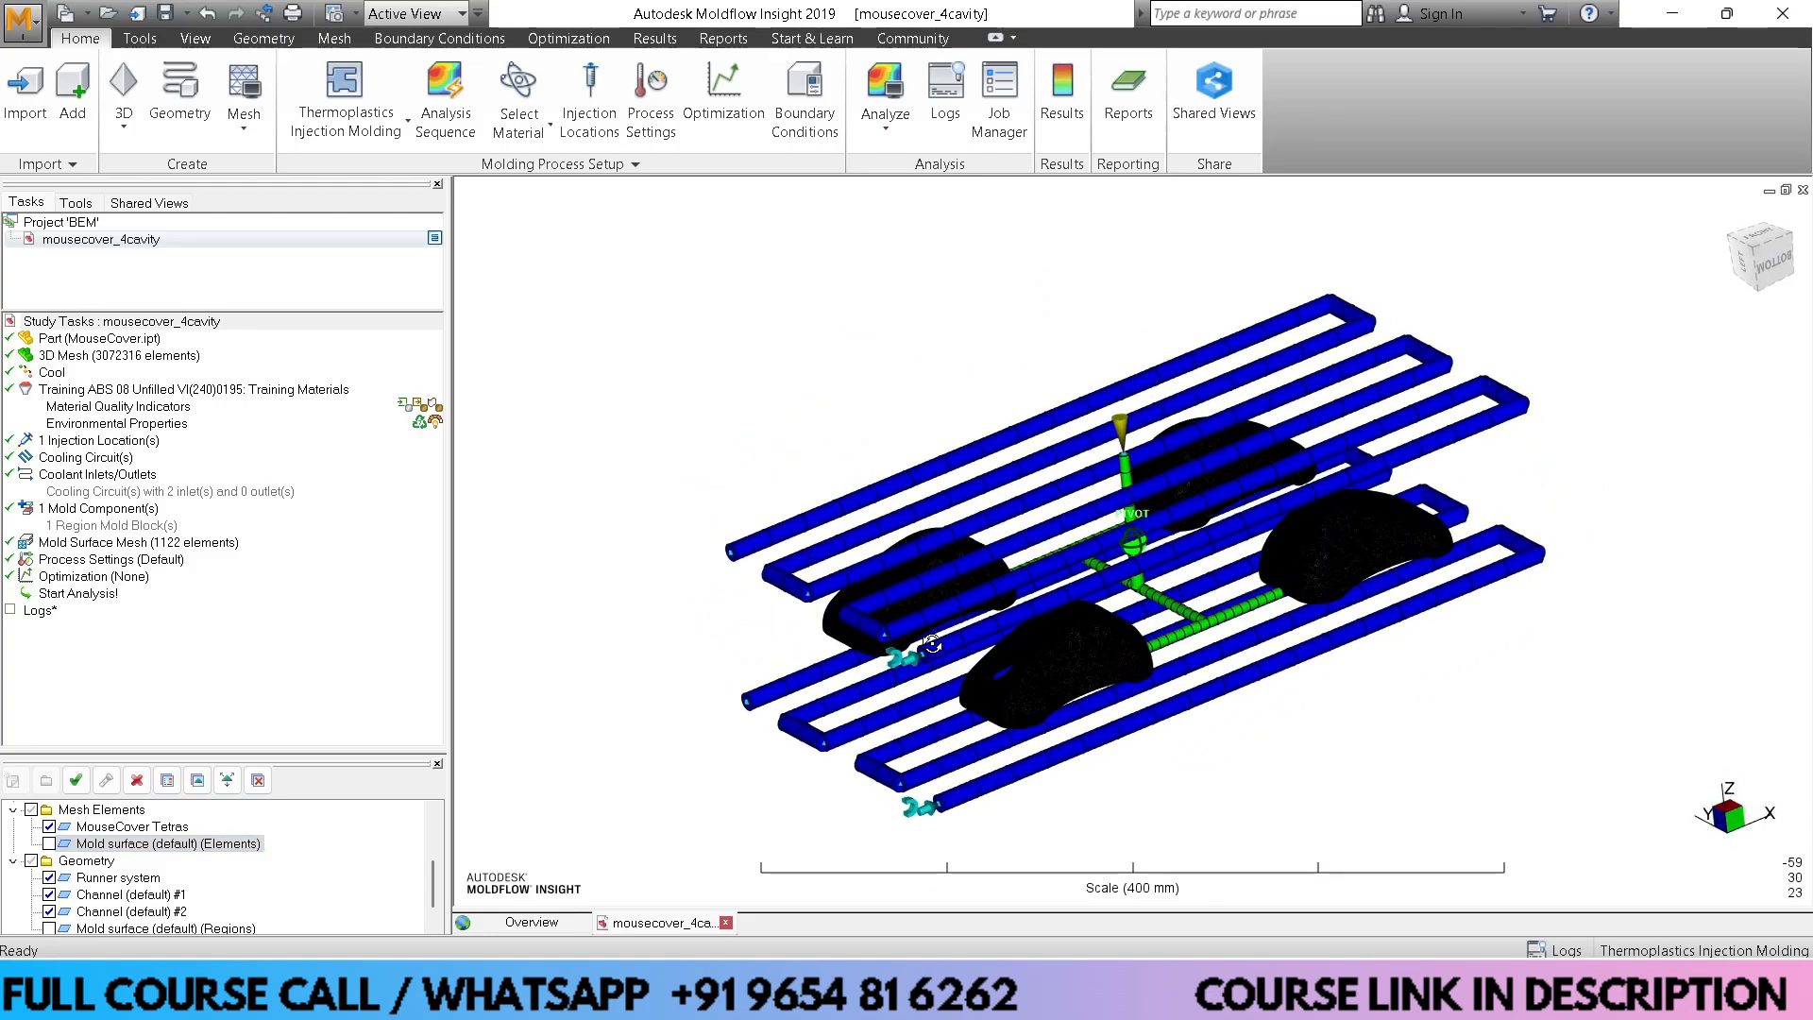
Set the coolant inlet temperature to 40 °C for the inlet on the upper cooling circuit
{"action": "scroll", "coordinate": [931, 683], "scroll_direction": "up", "scroll_amount": 3}
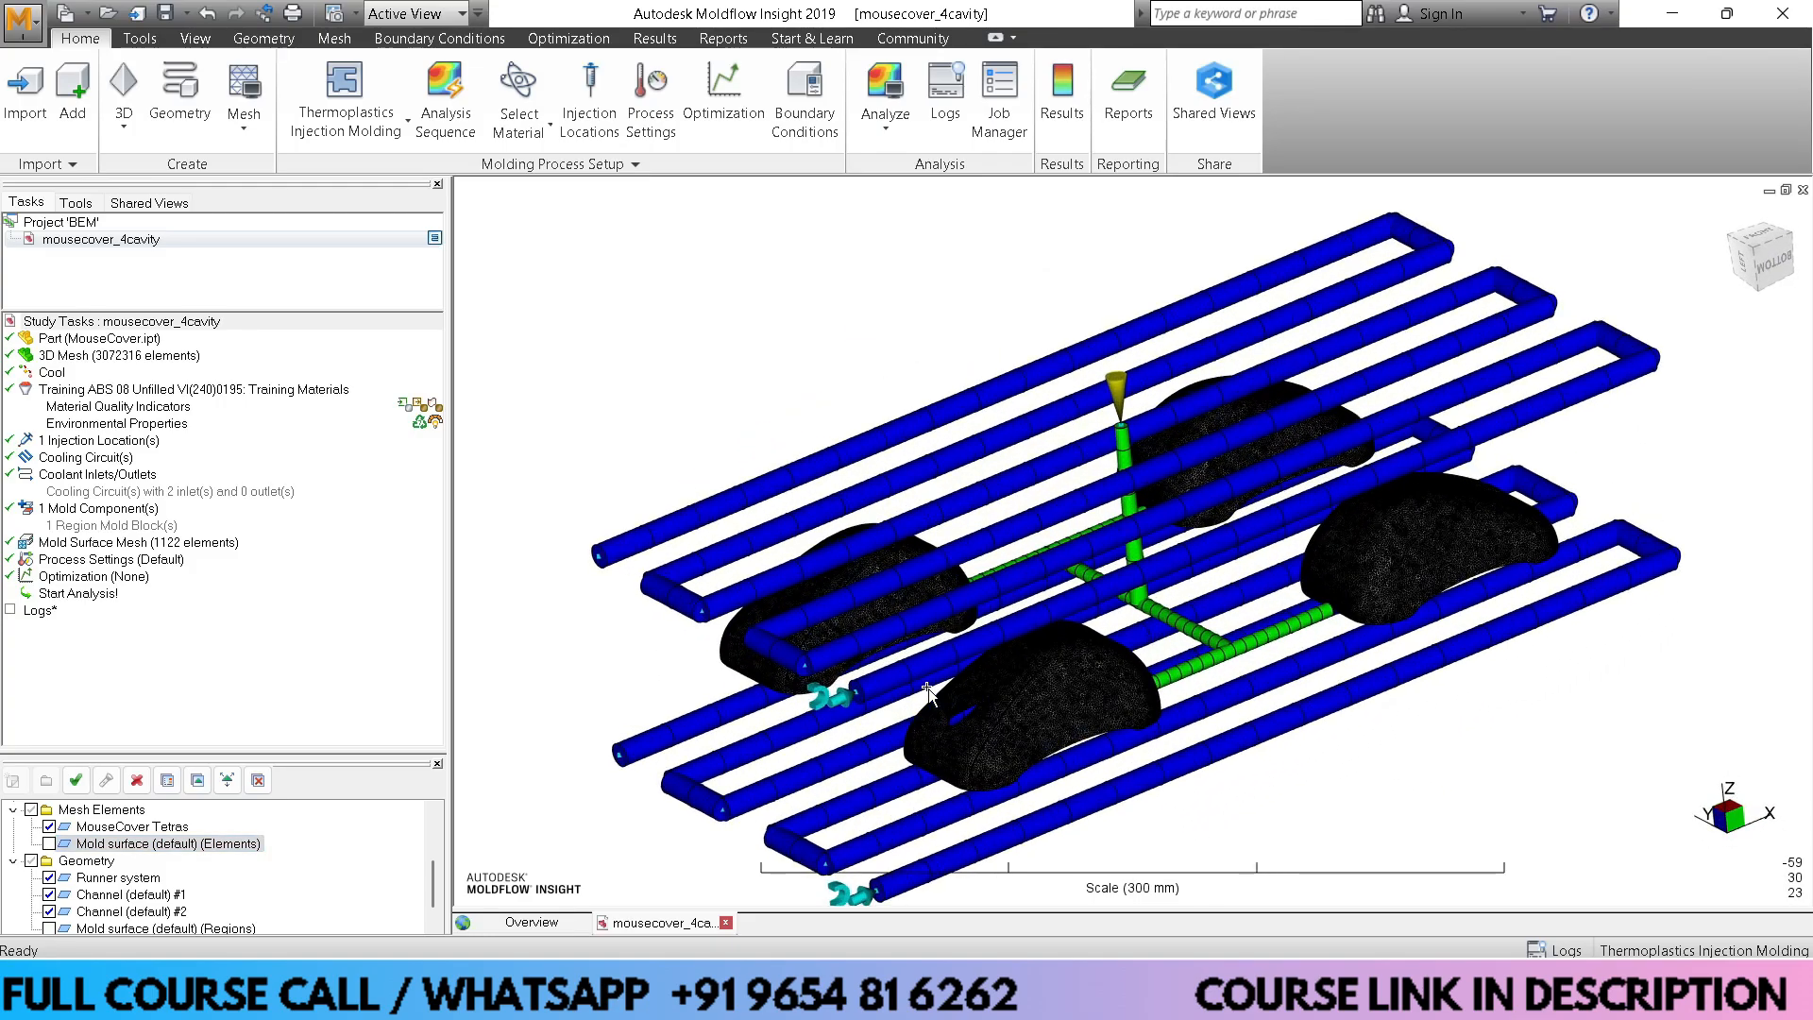
{"action": "scroll", "coordinate": [927, 688], "scroll_direction": "up", "scroll_amount": 2}
{"action": "middle_click_drag", "start_coordinate": [655, 404], "coordinate": [744, 183]}
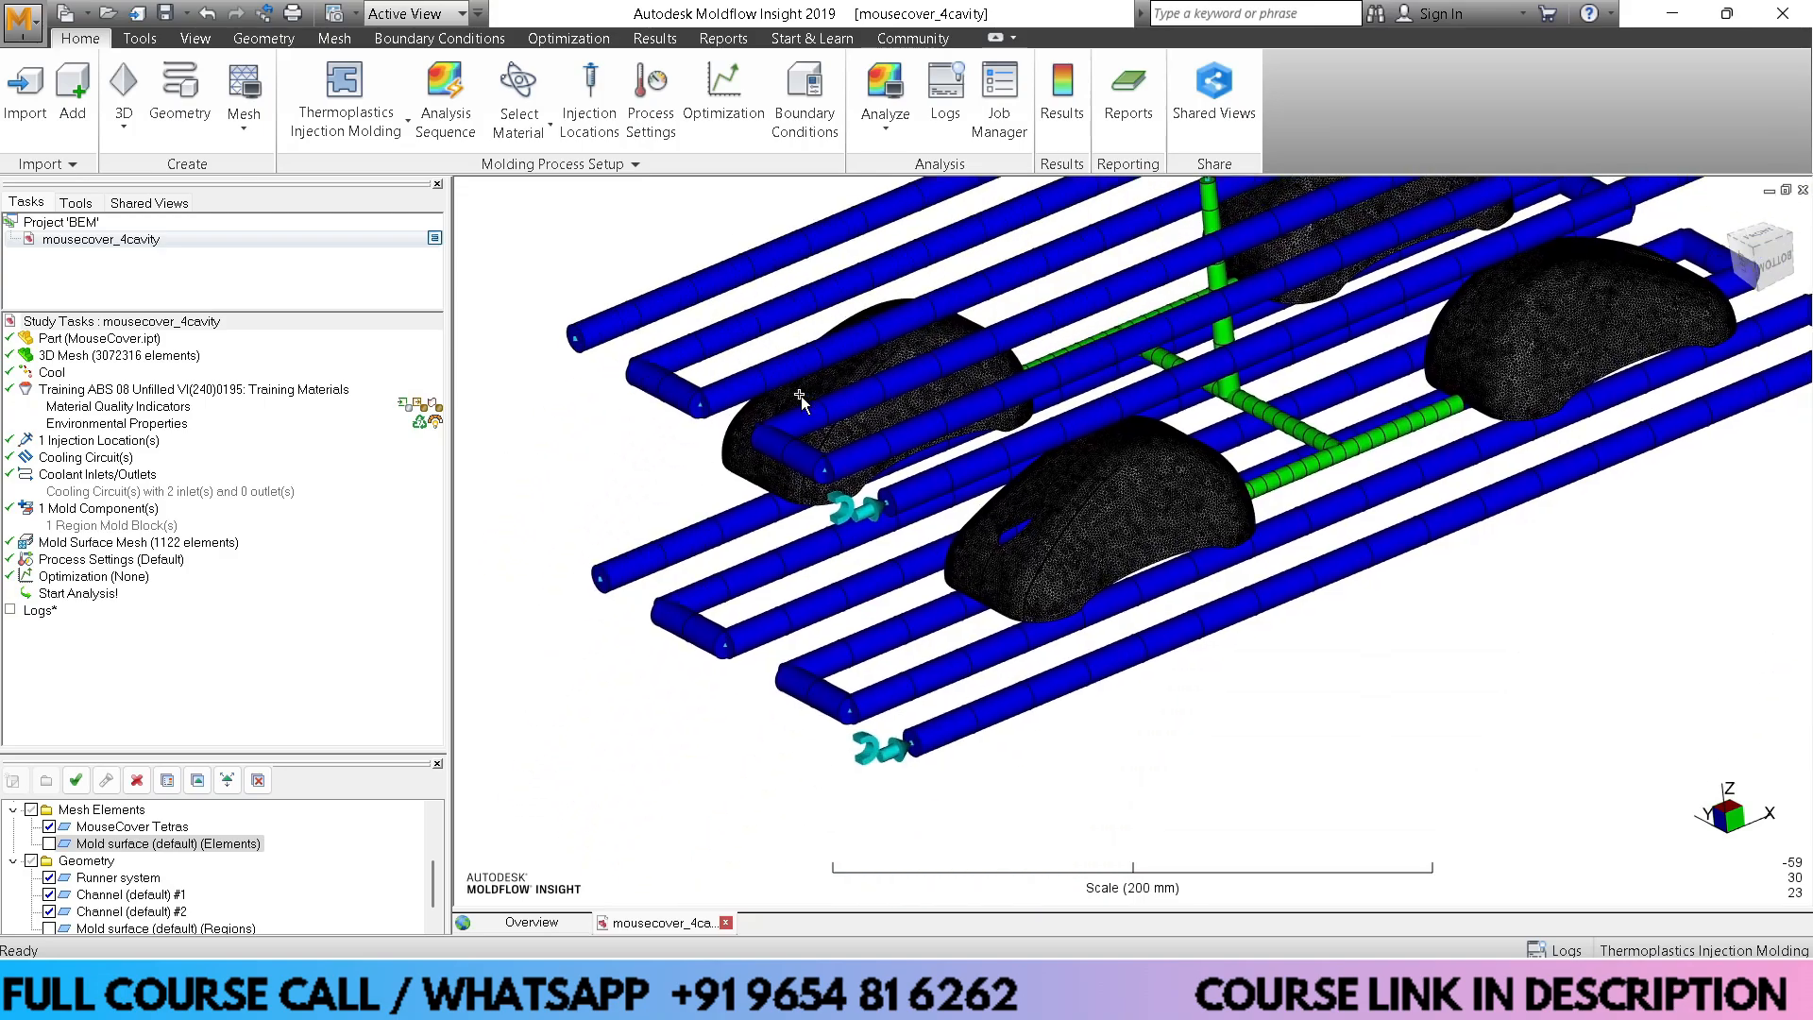
{"action": "scroll", "coordinate": [831, 425], "scroll_direction": "up", "scroll_amount": 3}
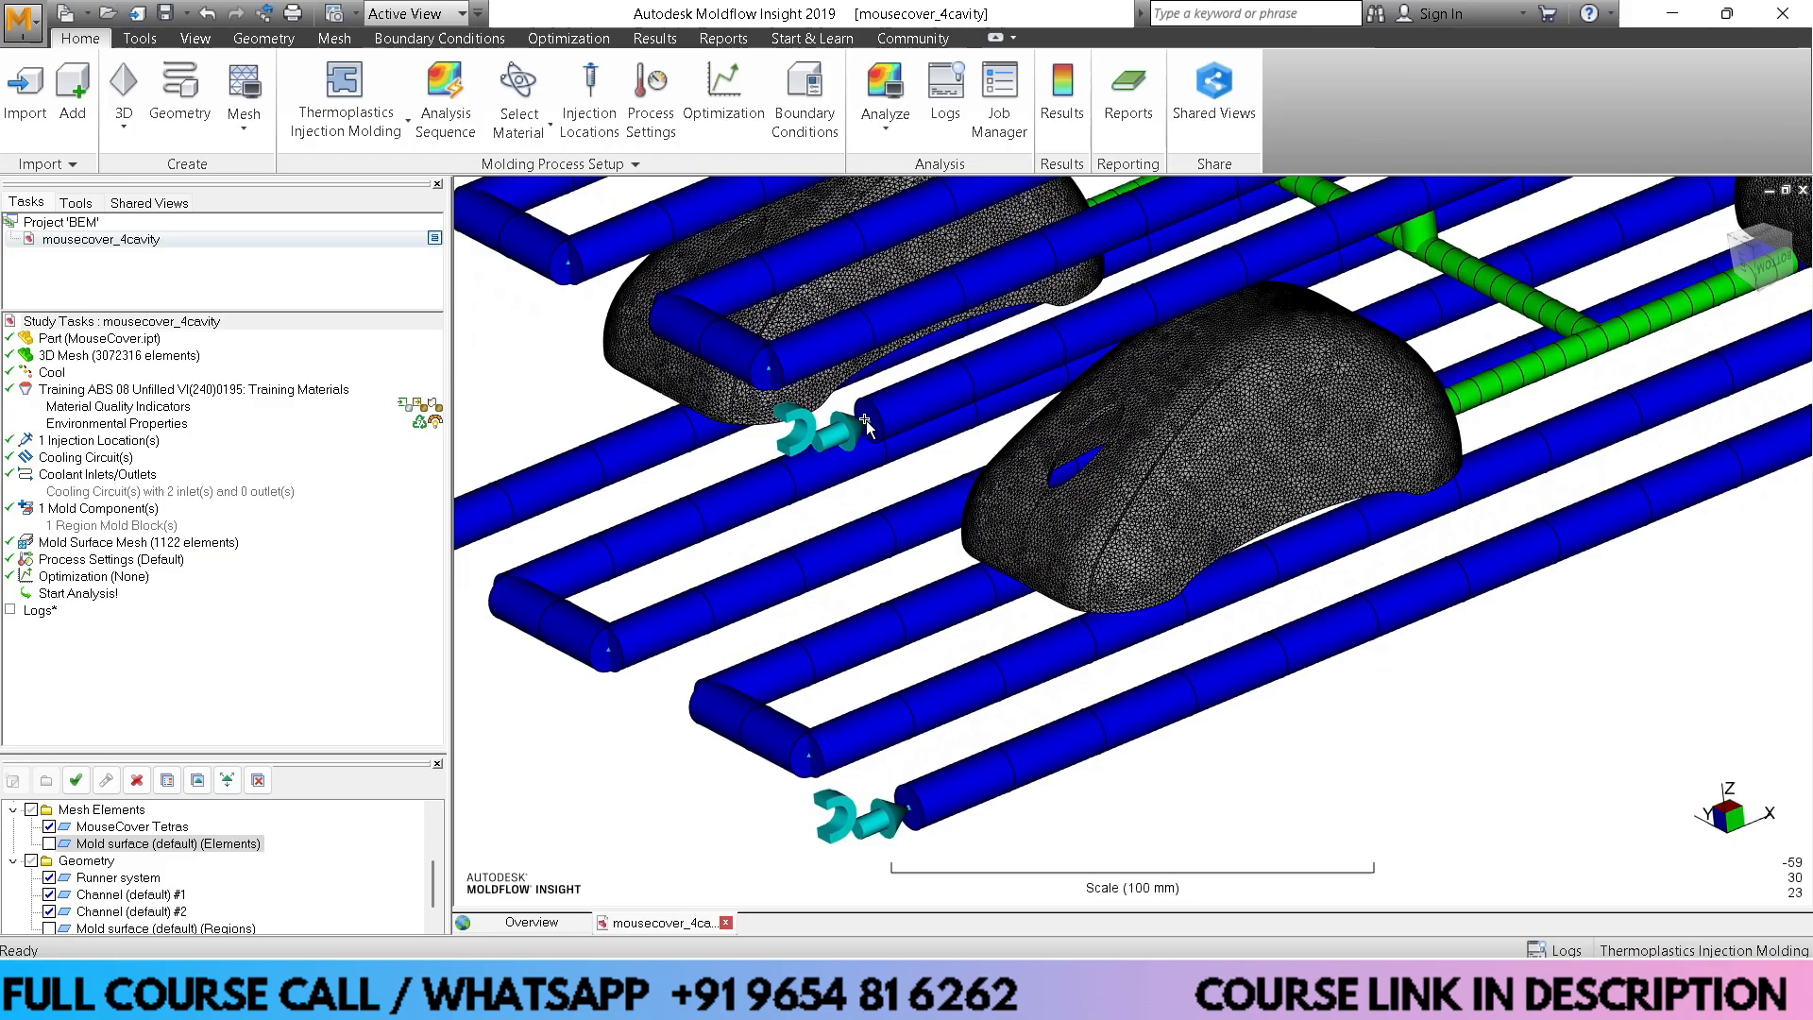
{"action": "left_click", "coordinate": [850, 432]}
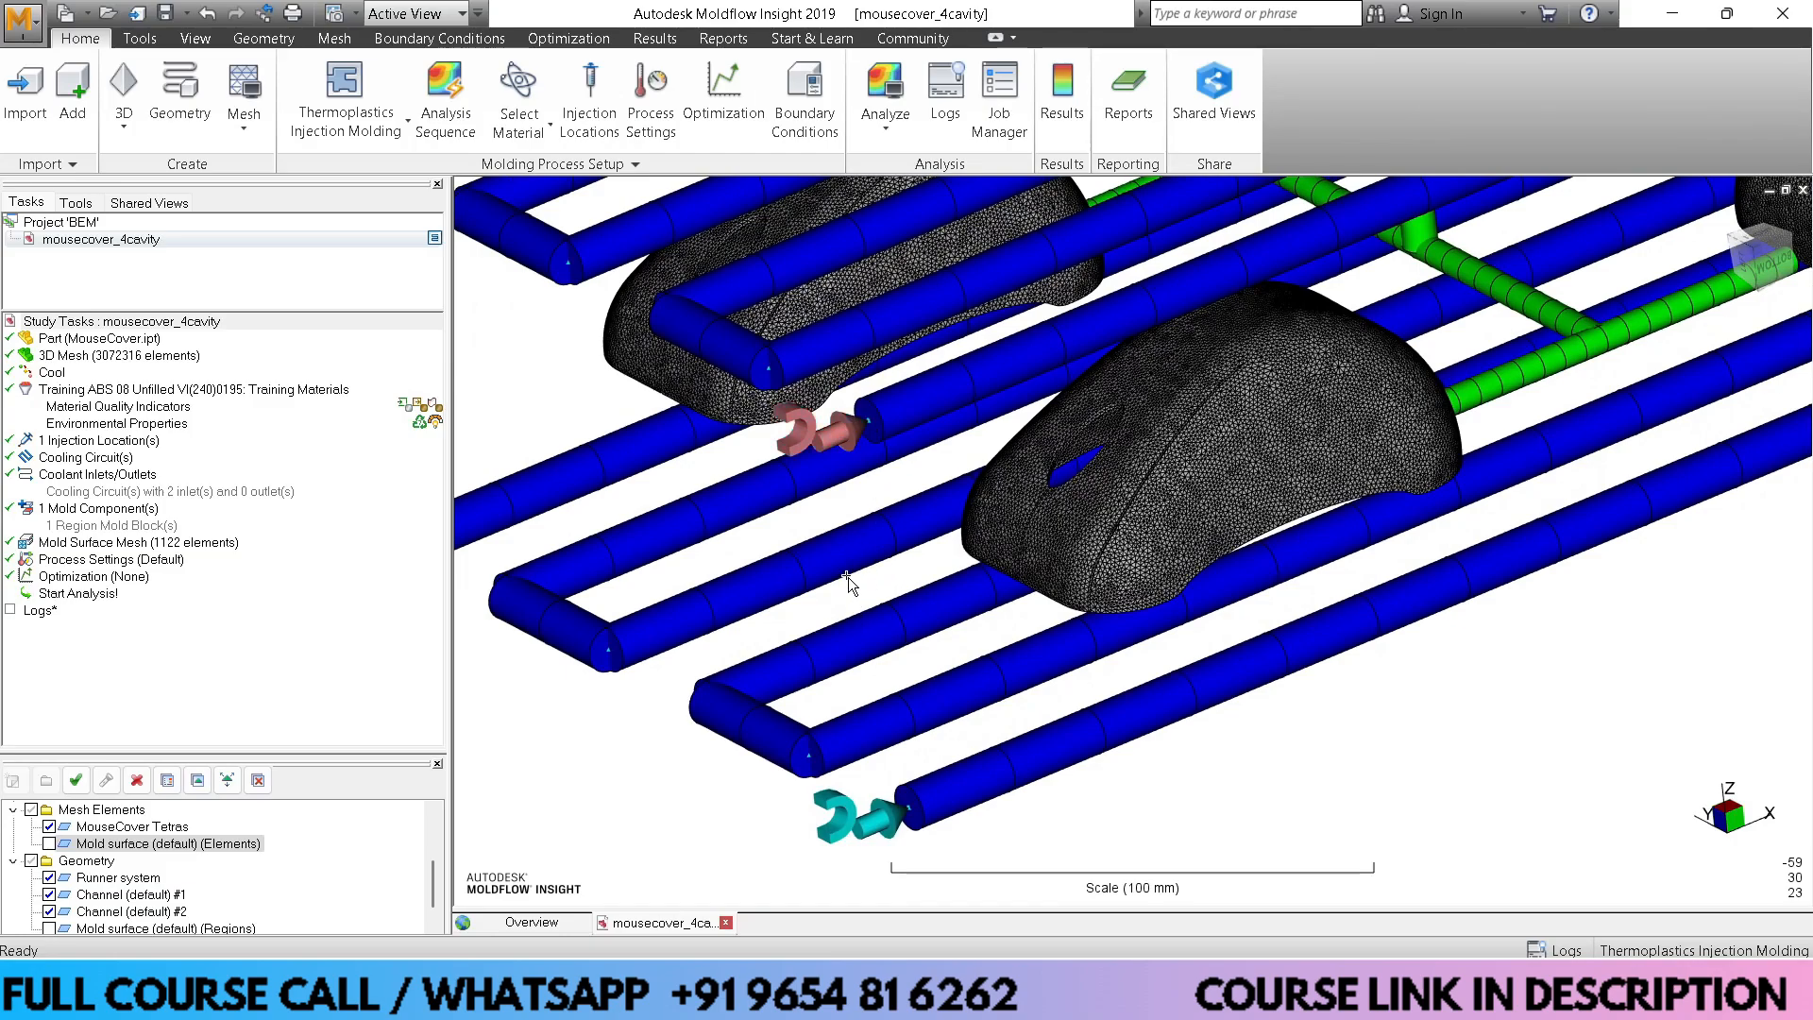
{"action": "right_click", "coordinate": [828, 439]}
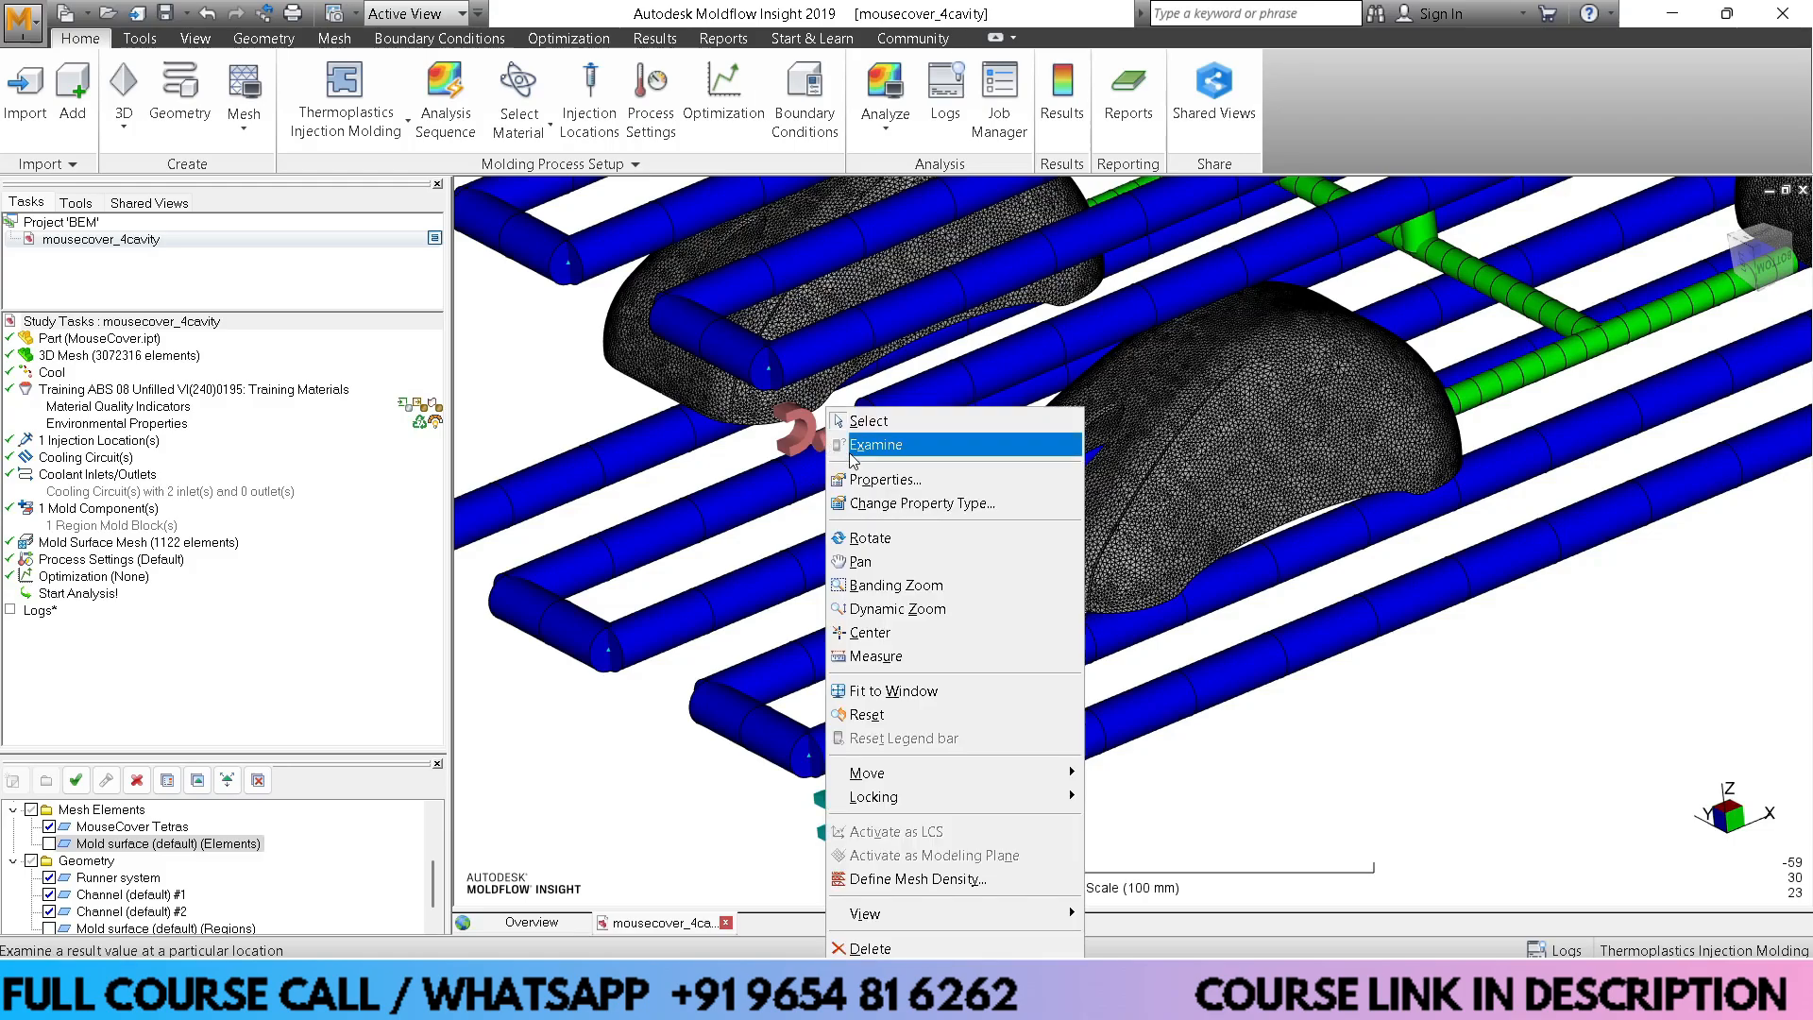
{"action": "left_click", "coordinate": [884, 479]}
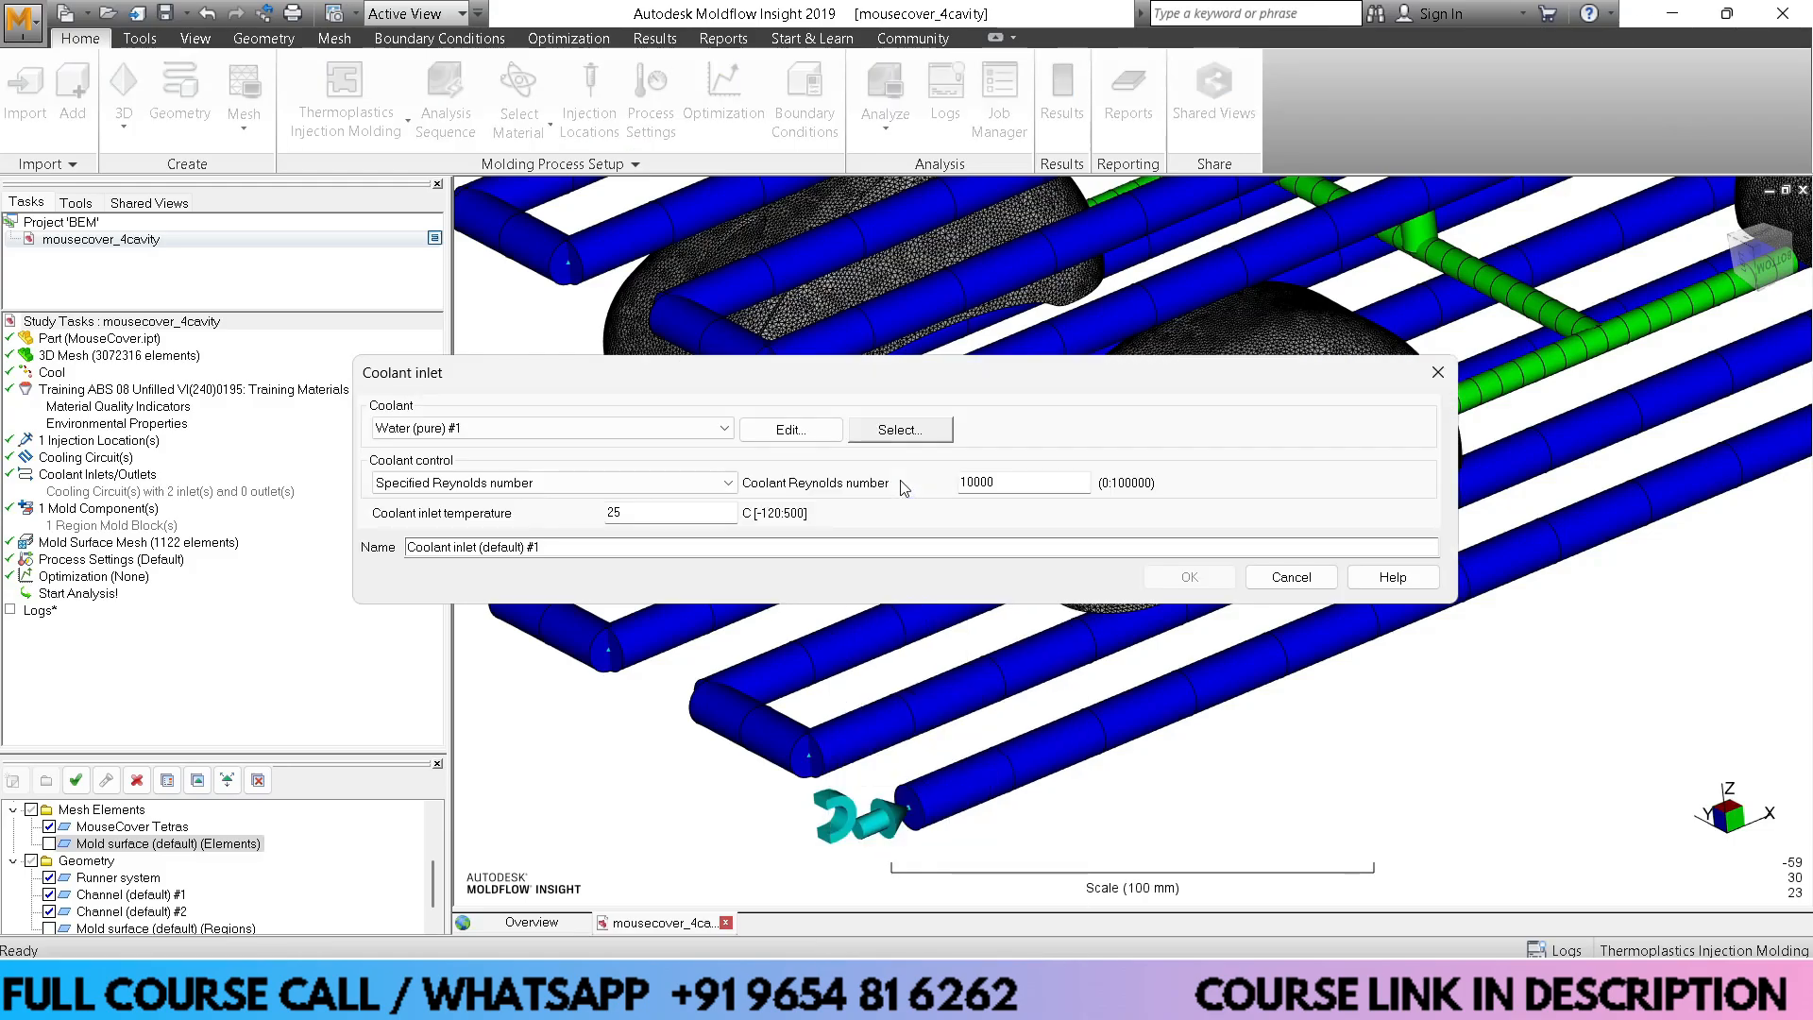
{"action": "double_click", "coordinate": [638, 513]}
{"action": "key", "text": "BackSpace"}
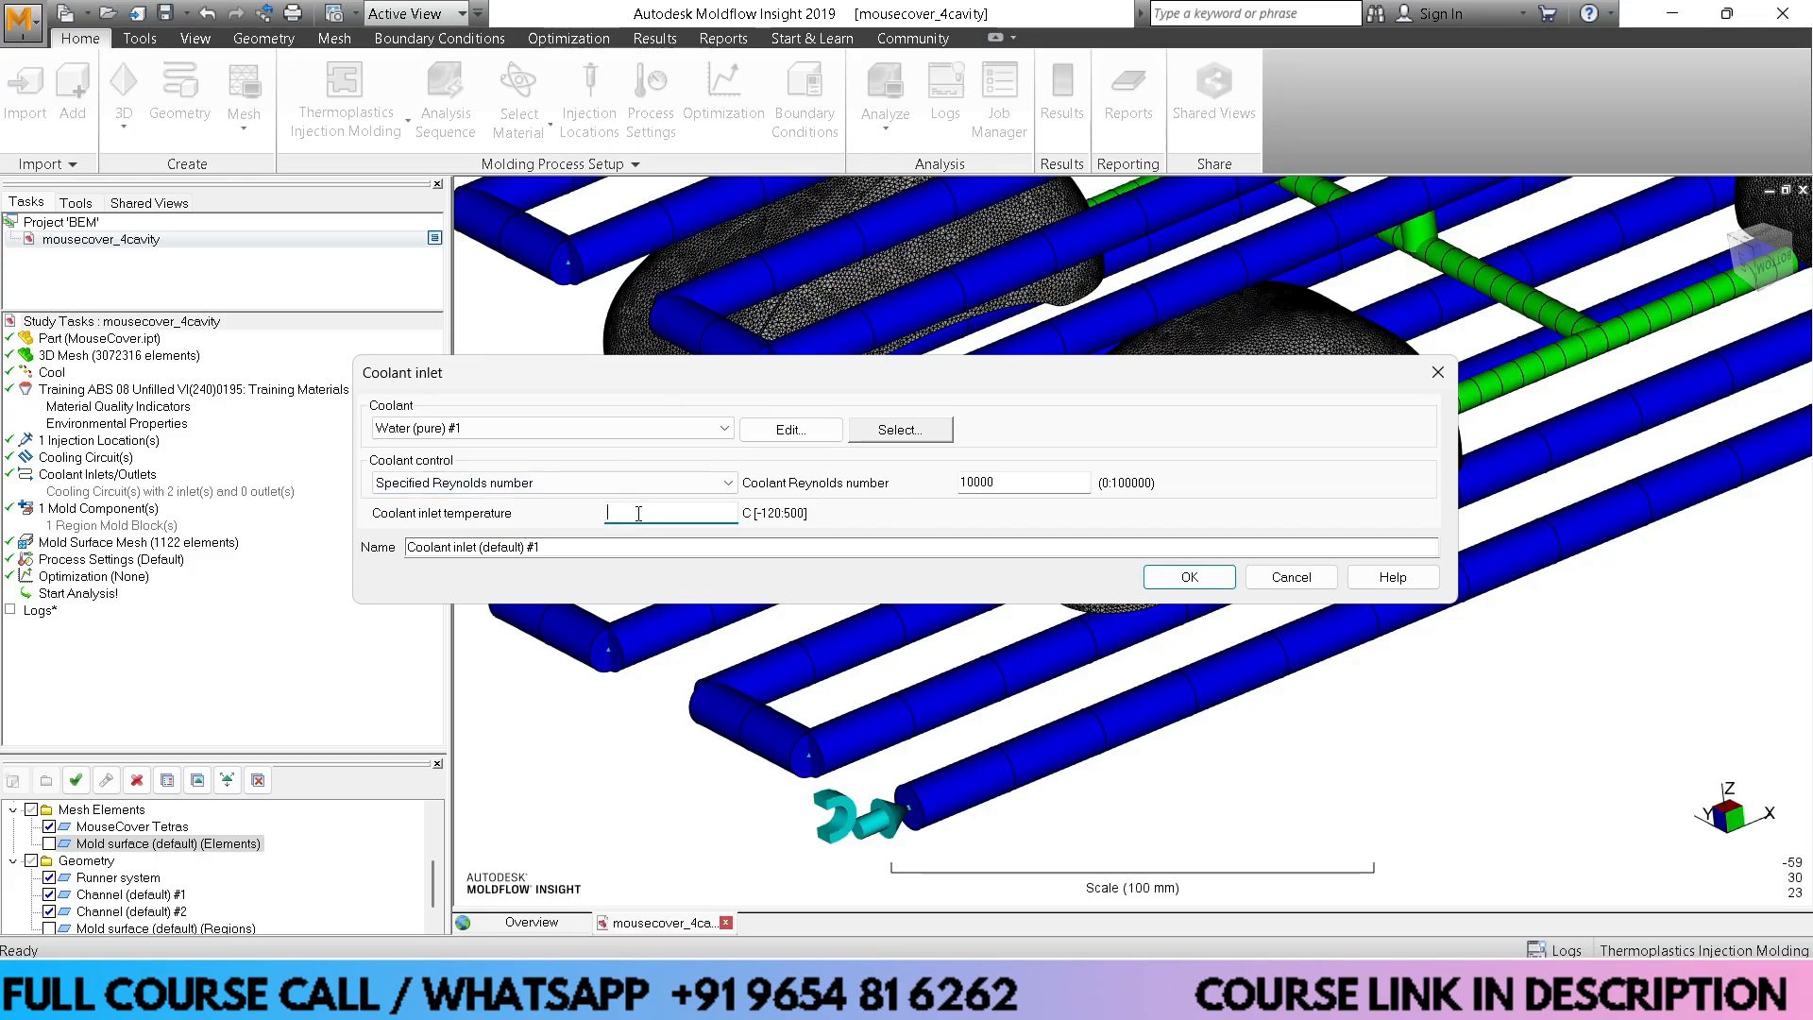
{"action": "type", "text": "40"}
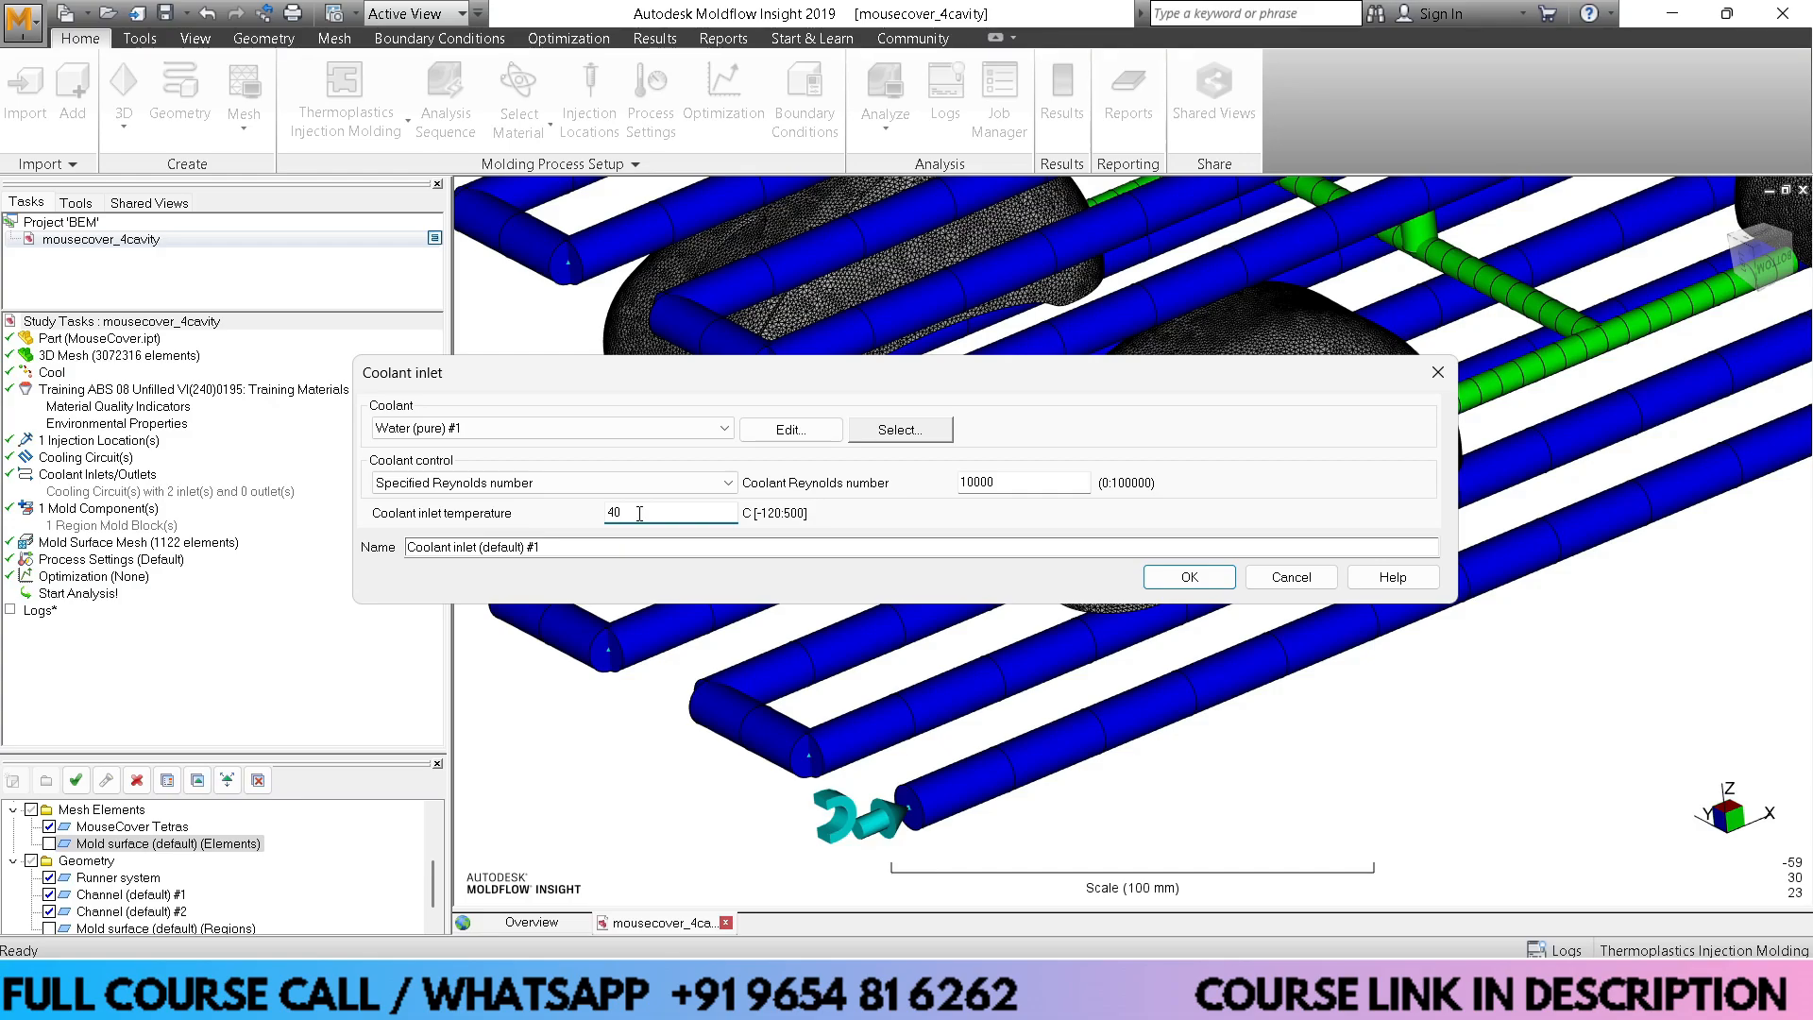
{"action": "left_click", "coordinate": [1183, 577]}
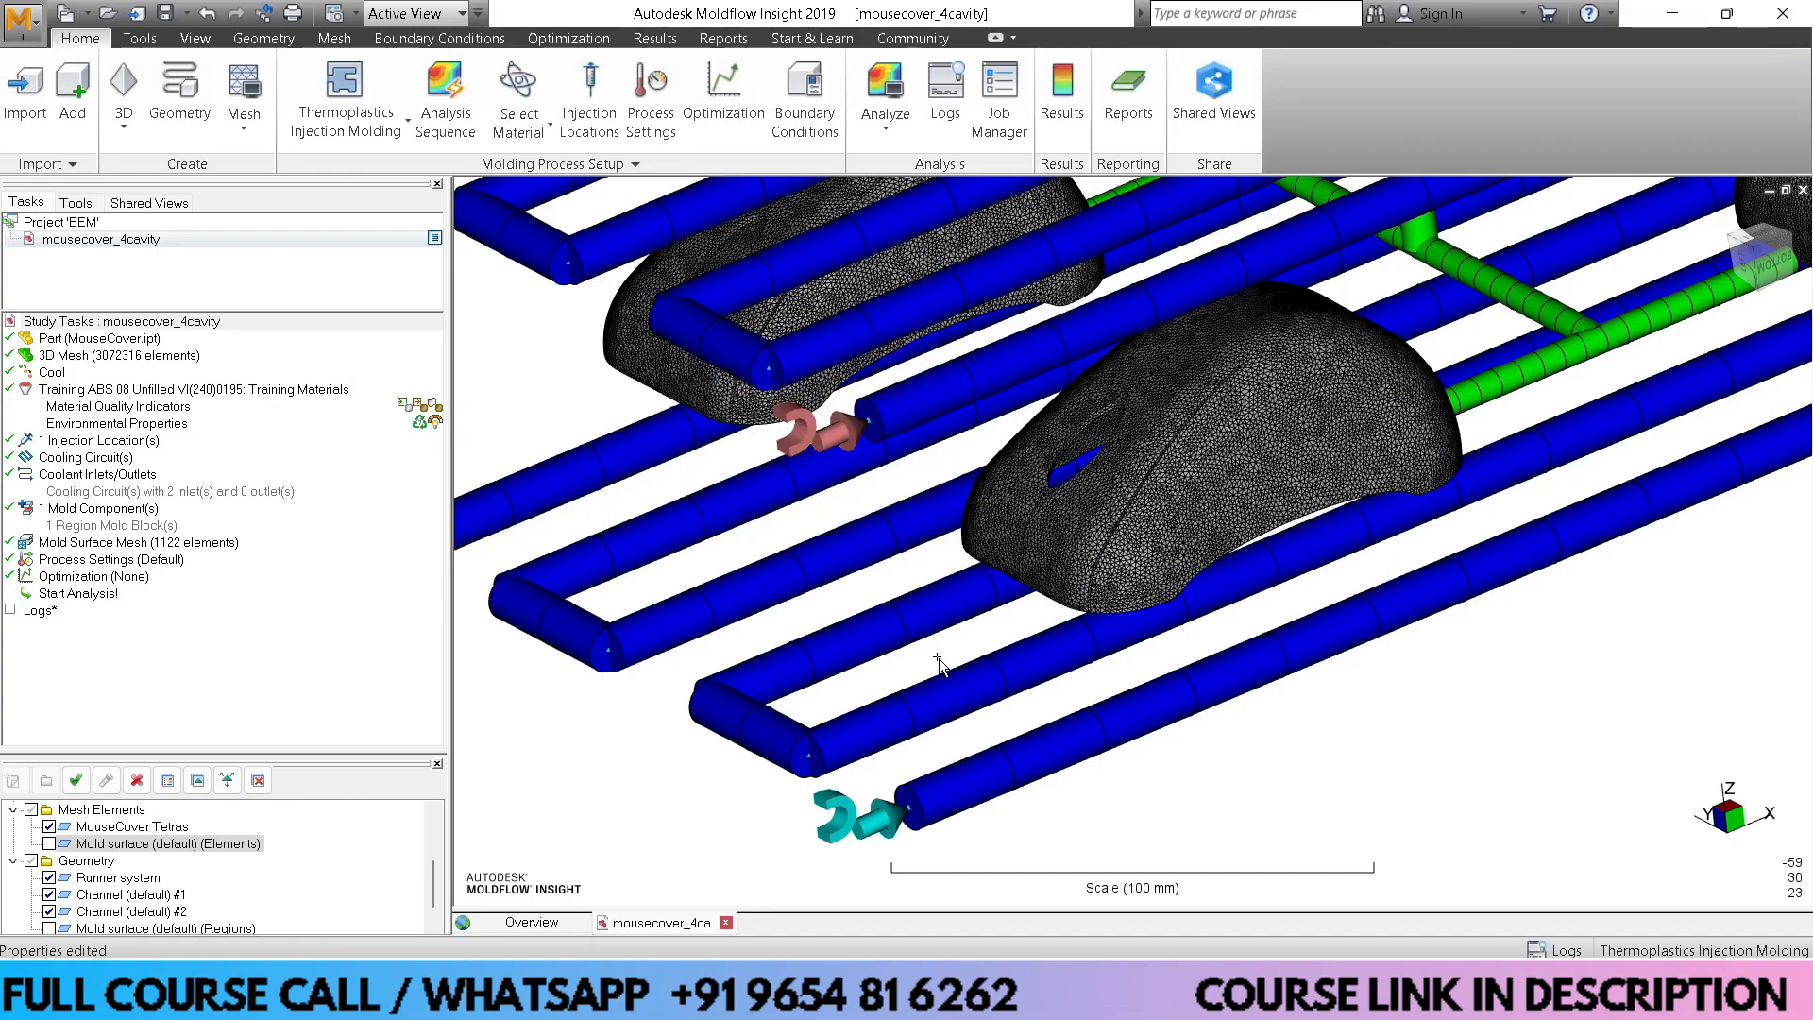
Change the lower cooling circuit's inlet properties to a coolant temperature of 40 °C
{"action": "right_click", "coordinate": [854, 816]}
{"action": "left_click", "coordinate": [920, 335]}
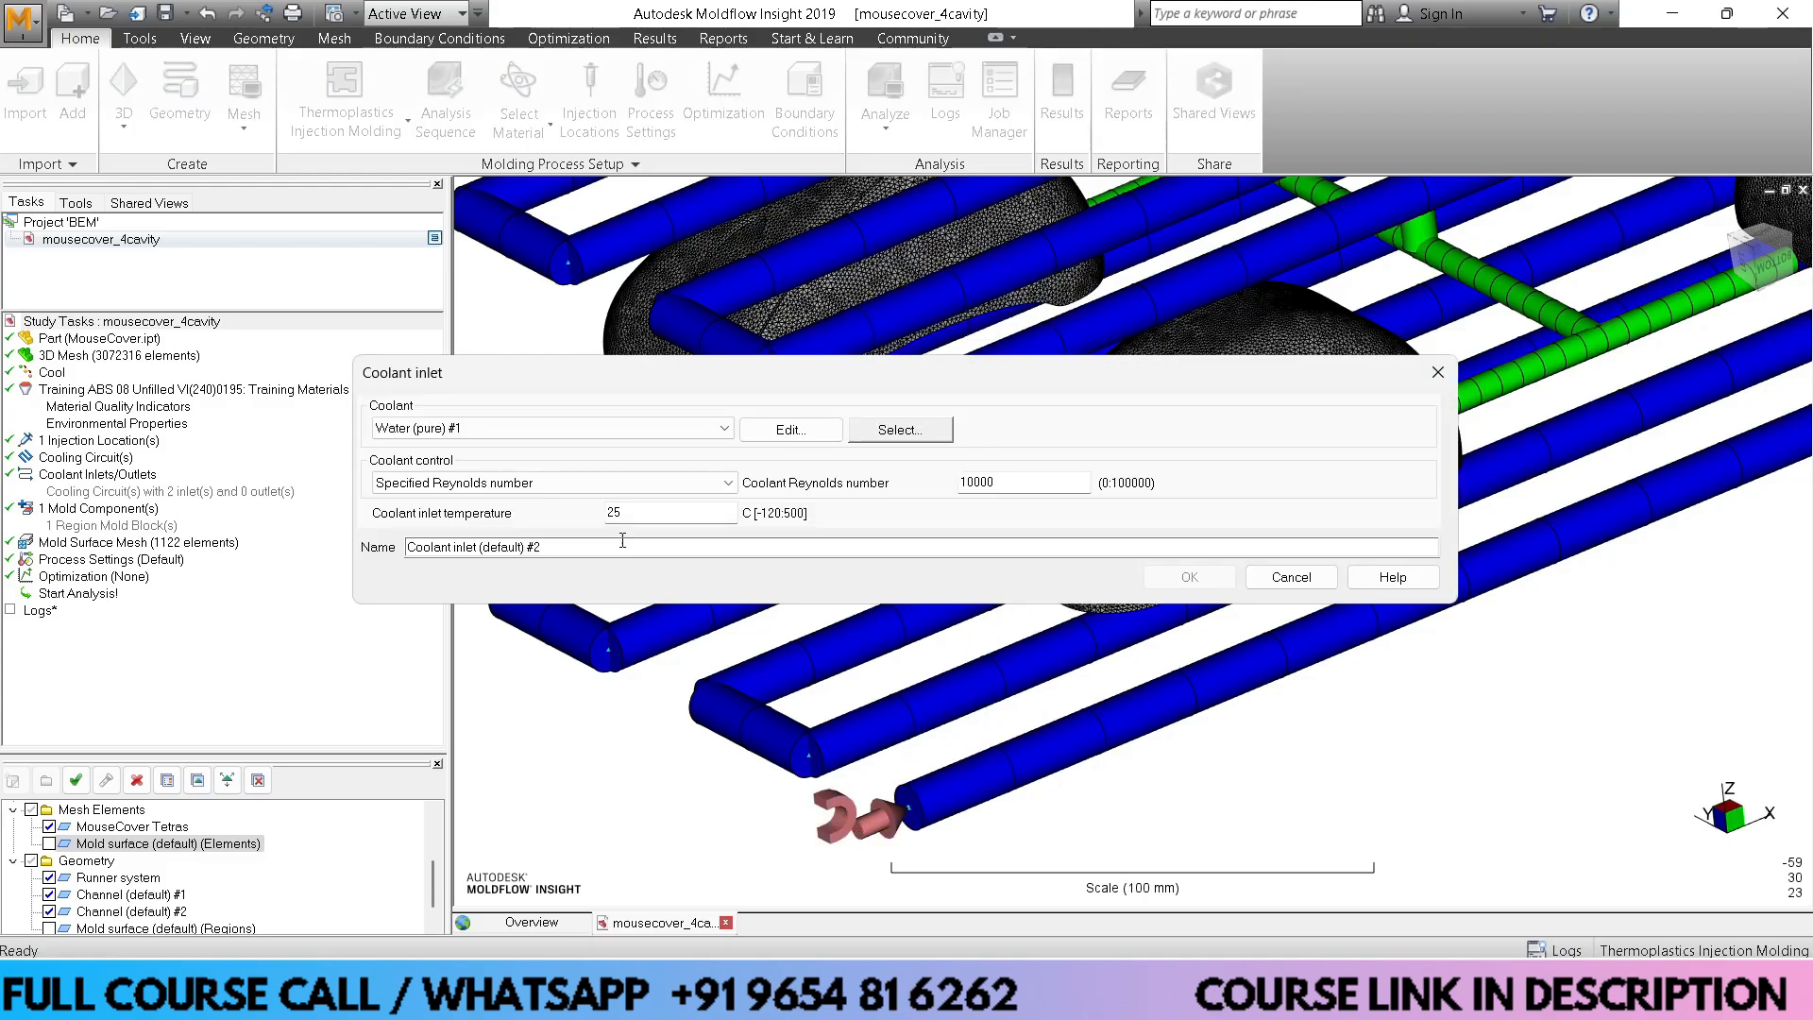
{"action": "double_click", "coordinate": [630, 512]}
{"action": "key", "text": "BackSpace"}
{"action": "type", "text": "40"}
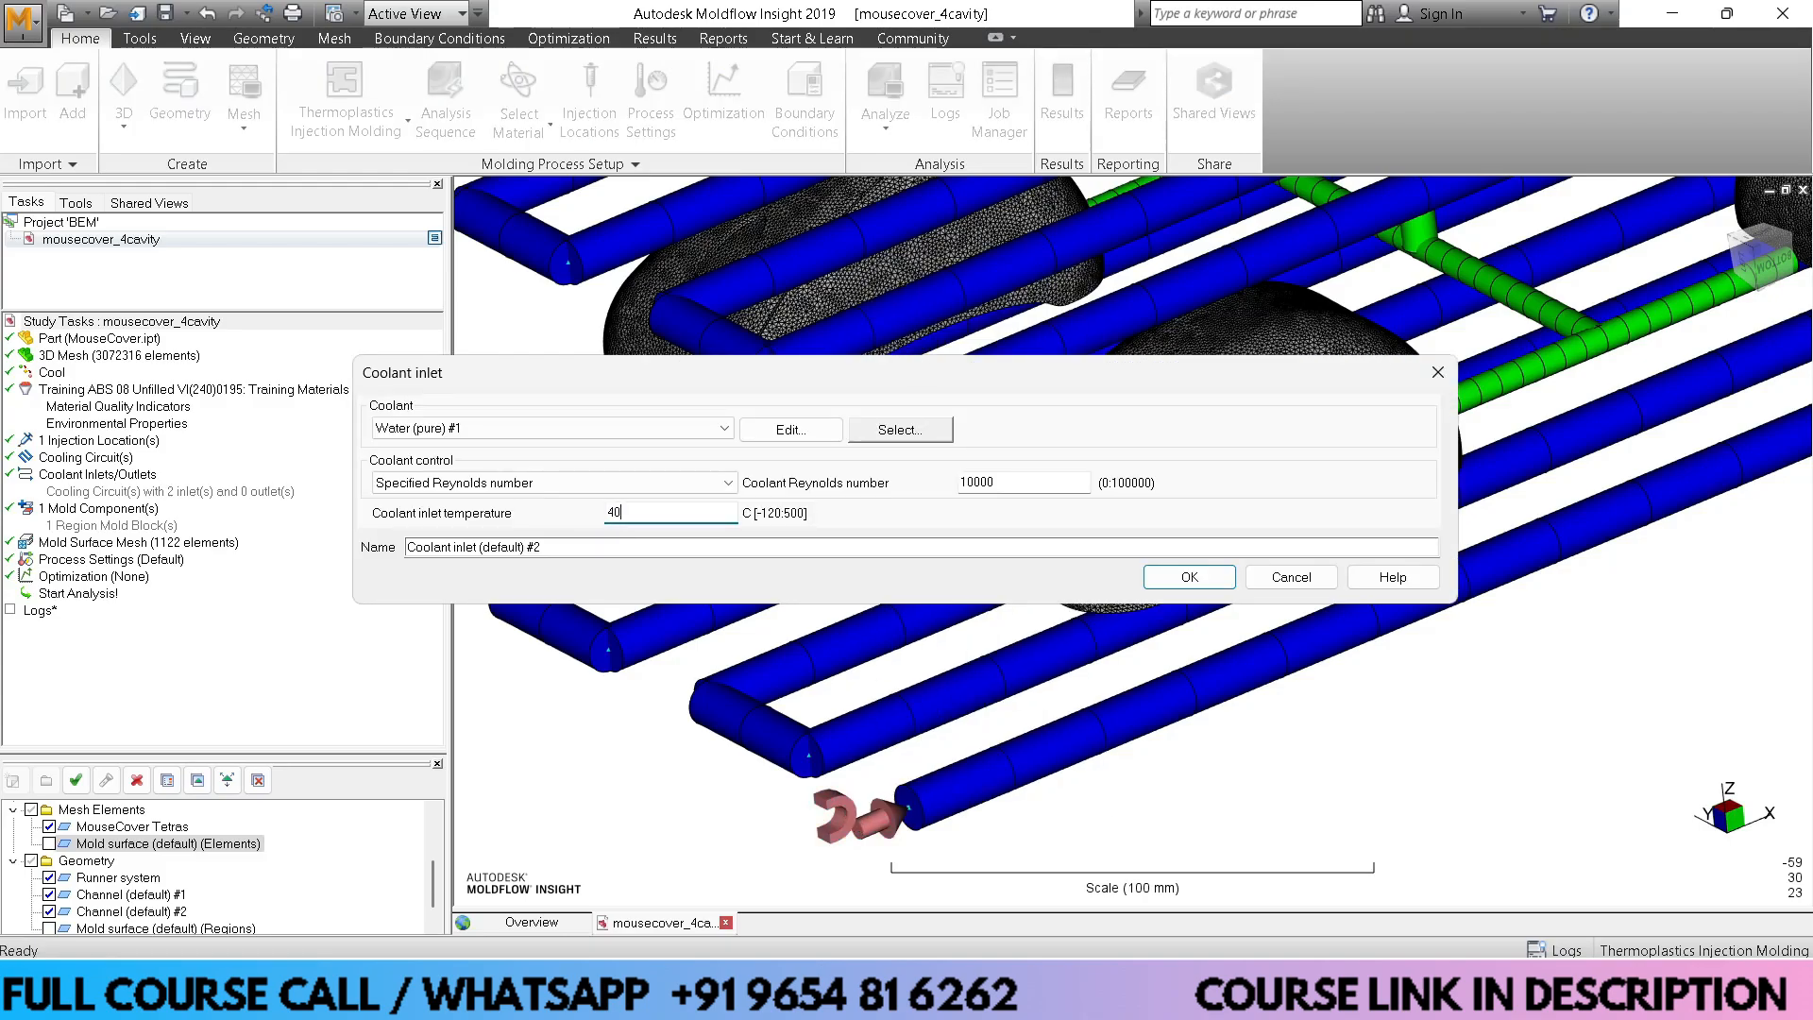
{"action": "left_click", "coordinate": [1170, 578]}
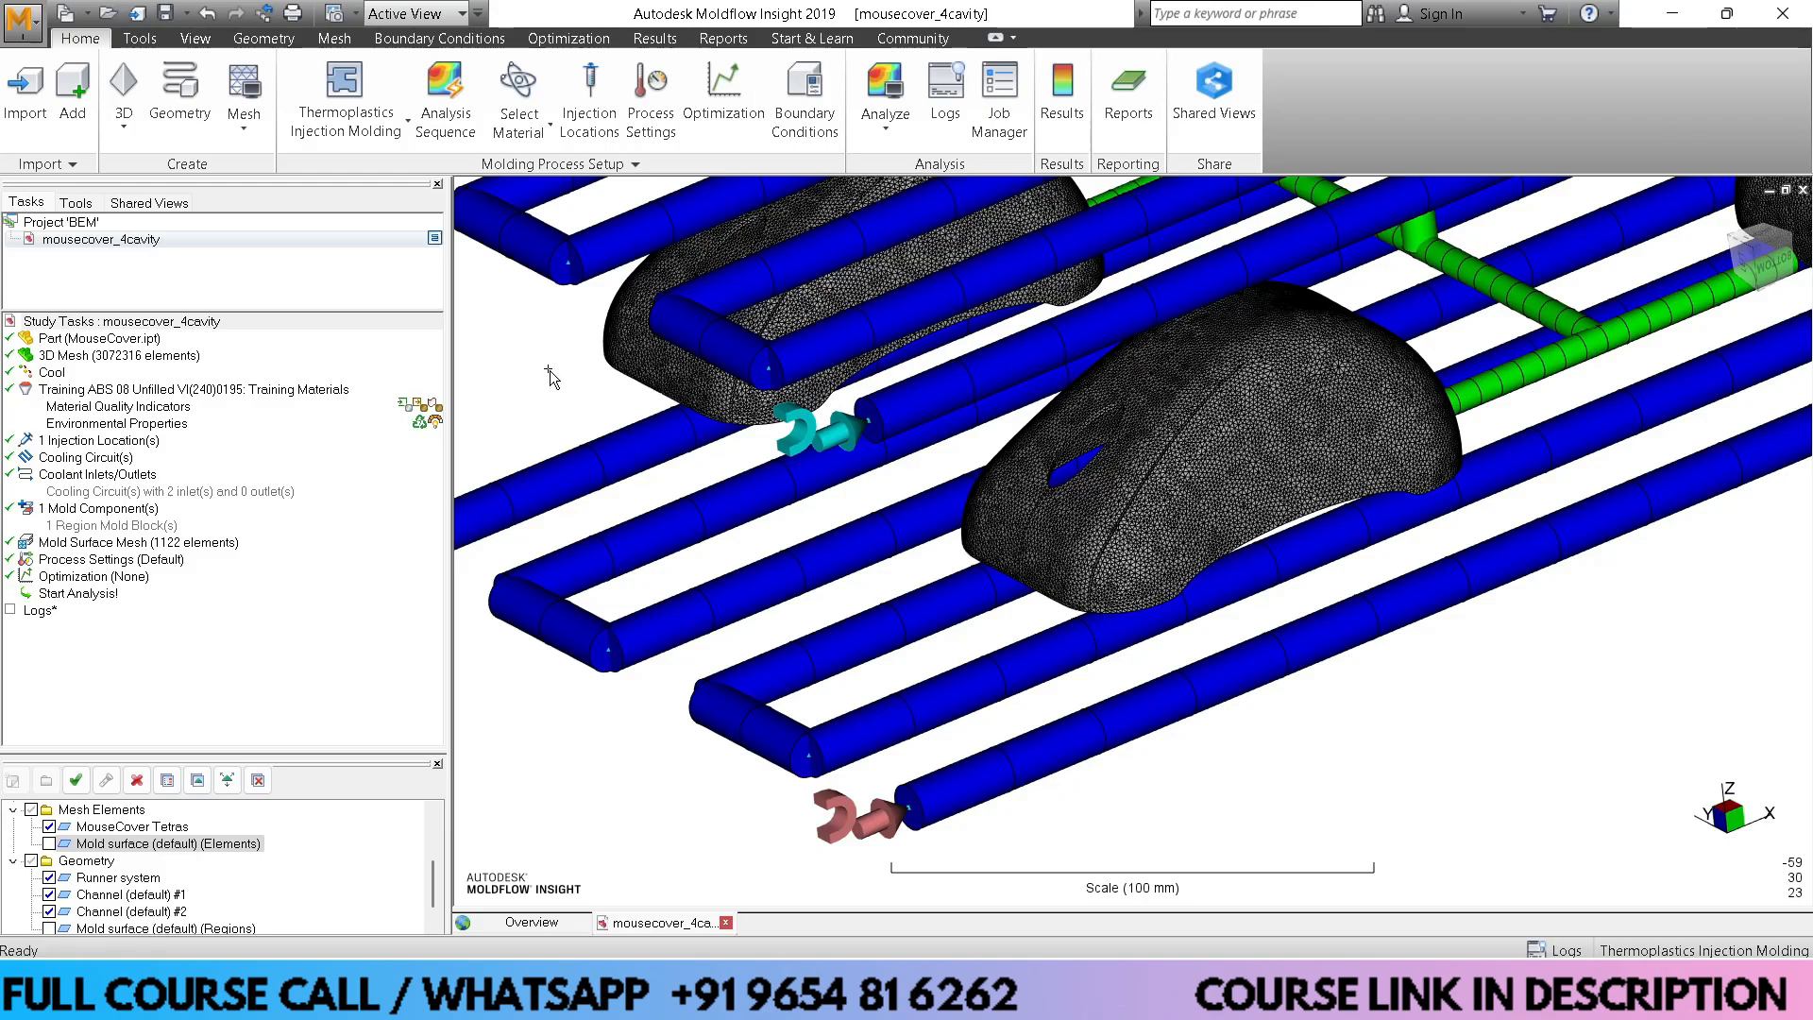
Configure the Cool process settings with a melt temperature of 230 °C and an injection + packing + cooling time of 15 s
{"action": "left_click", "coordinate": [649, 104]}
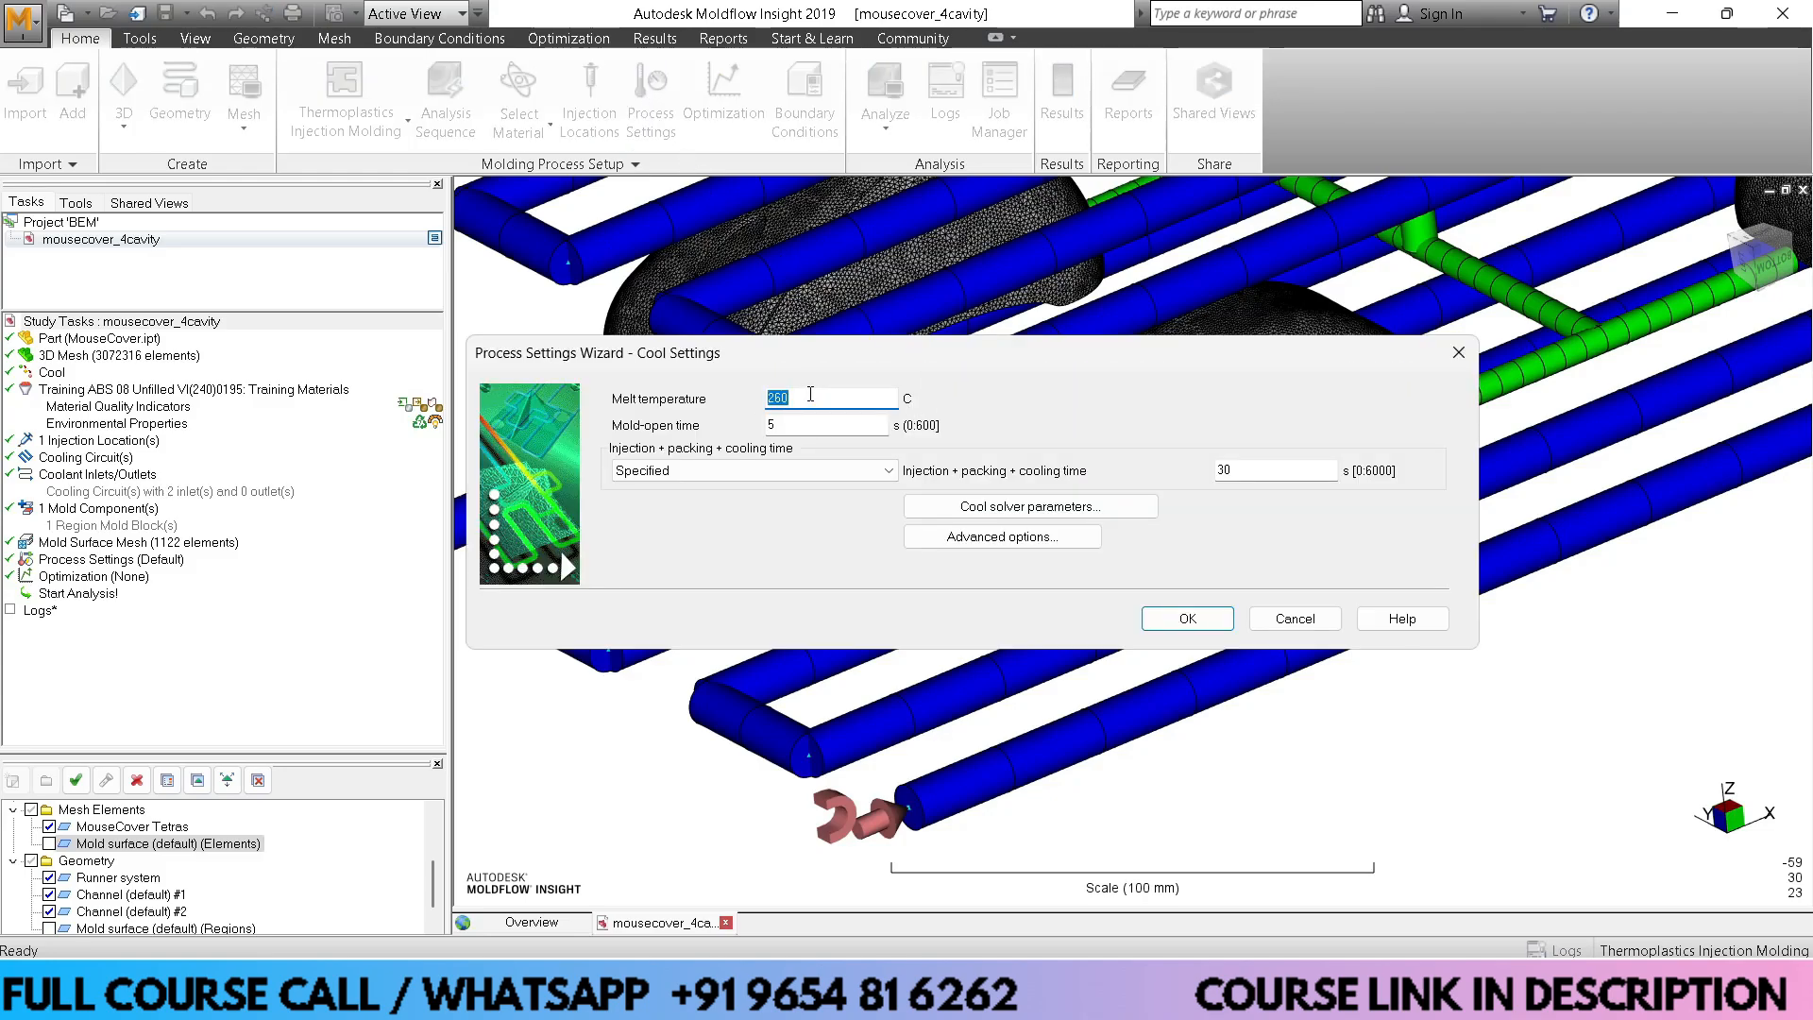
{"action": "key", "text": "BackSpace"}
{"action": "type", "text": "230"}
{"action": "left_click", "coordinate": [813, 424]}
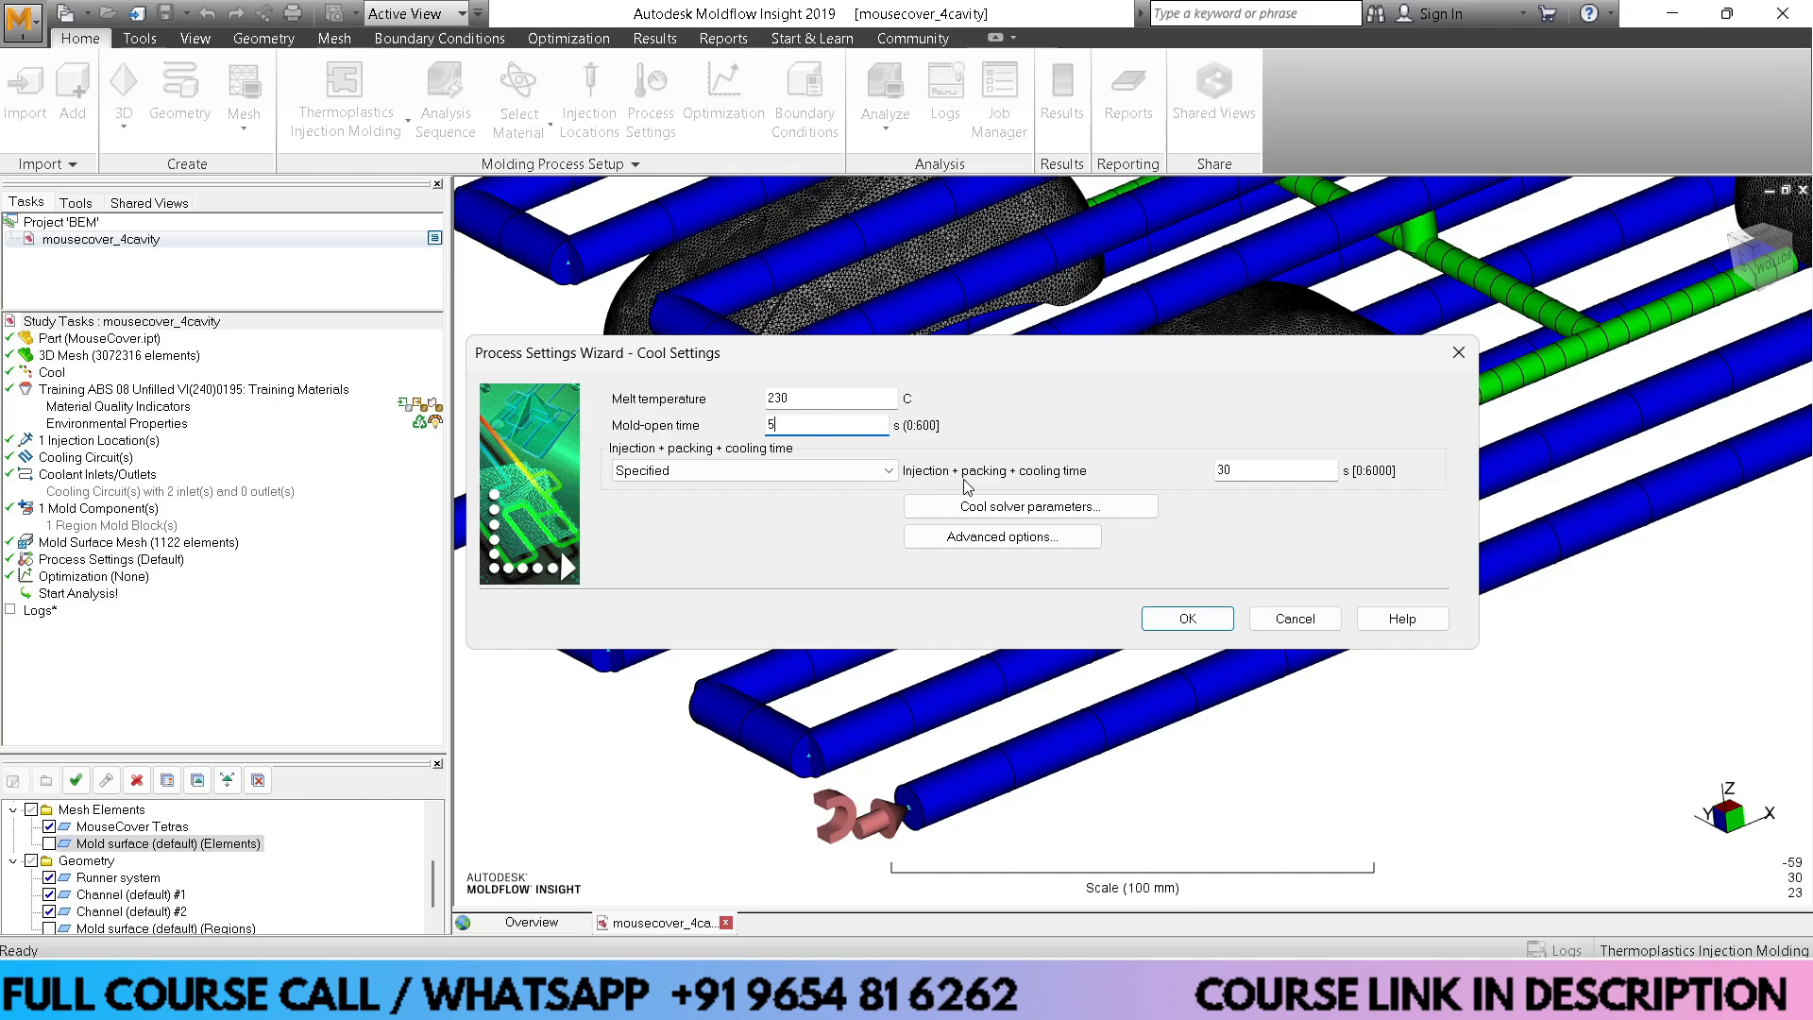
{"action": "double_click", "coordinate": [1254, 470]}
{"action": "type", "text": "15"}
{"action": "left_click", "coordinate": [1180, 623]}
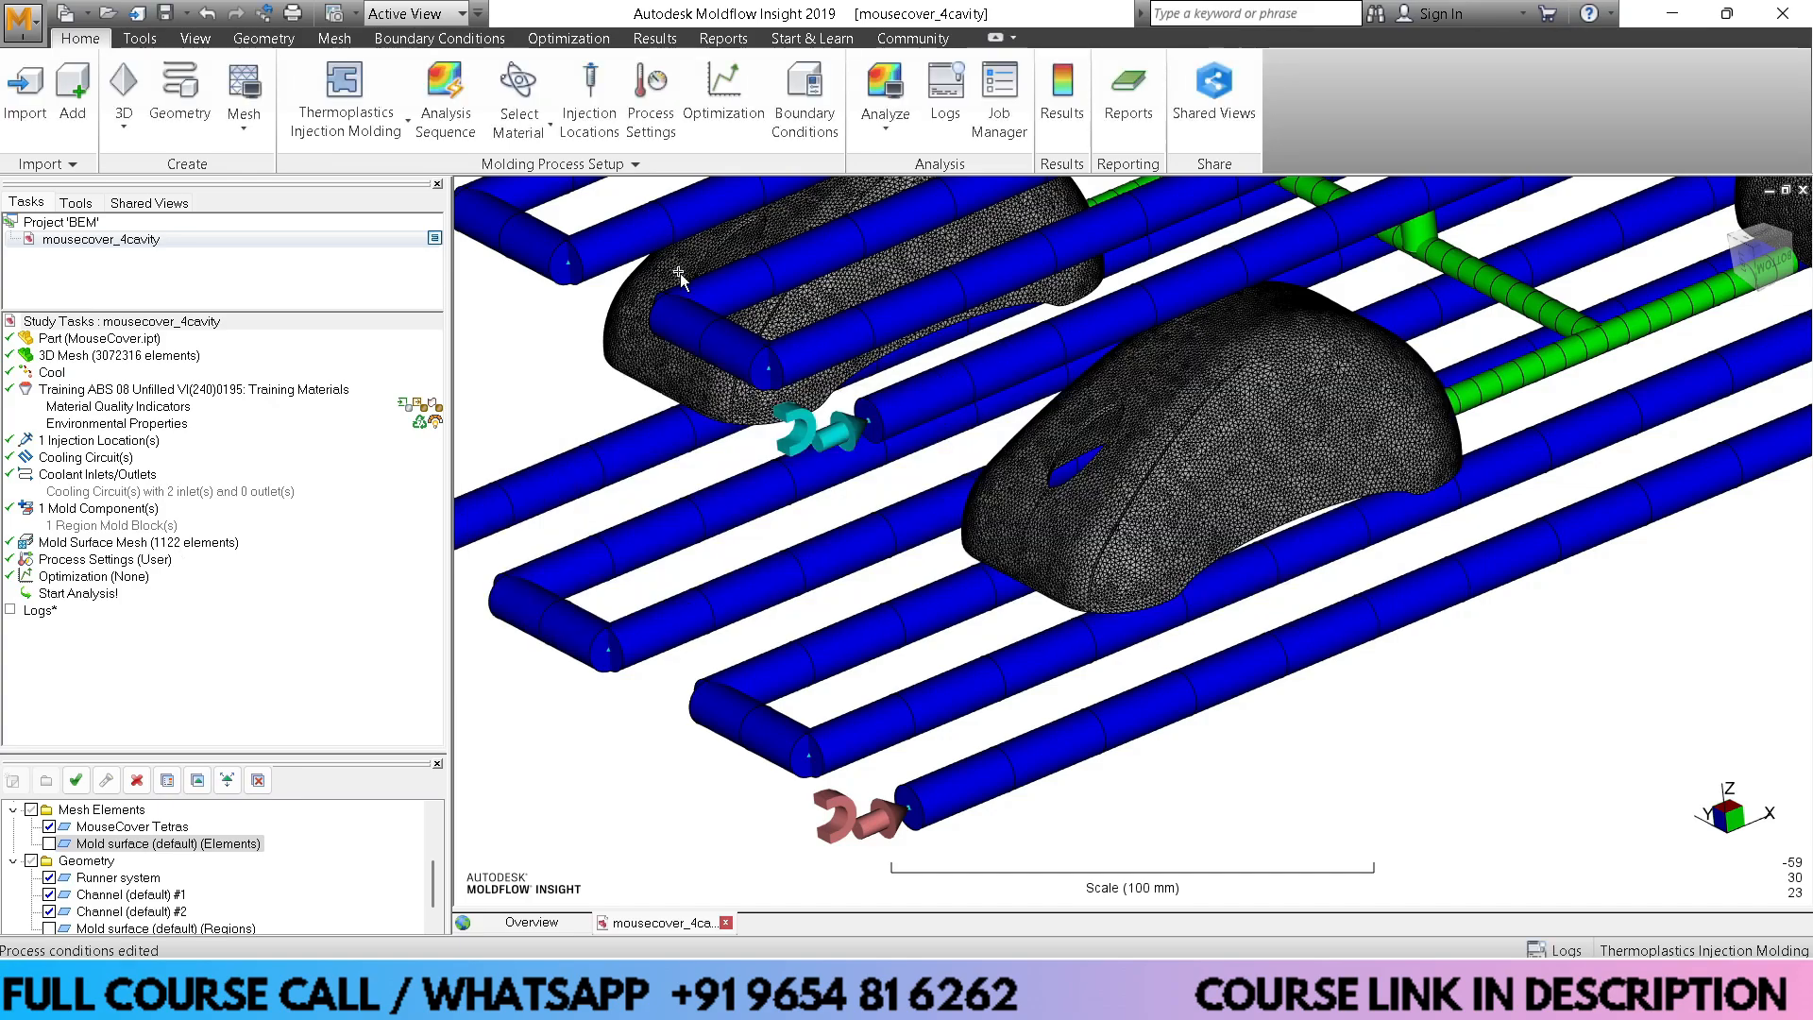
Run the full Cool analysis on the mousecover_4cavity study and dismiss the completion notice
{"action": "left_click", "coordinate": [892, 85]}
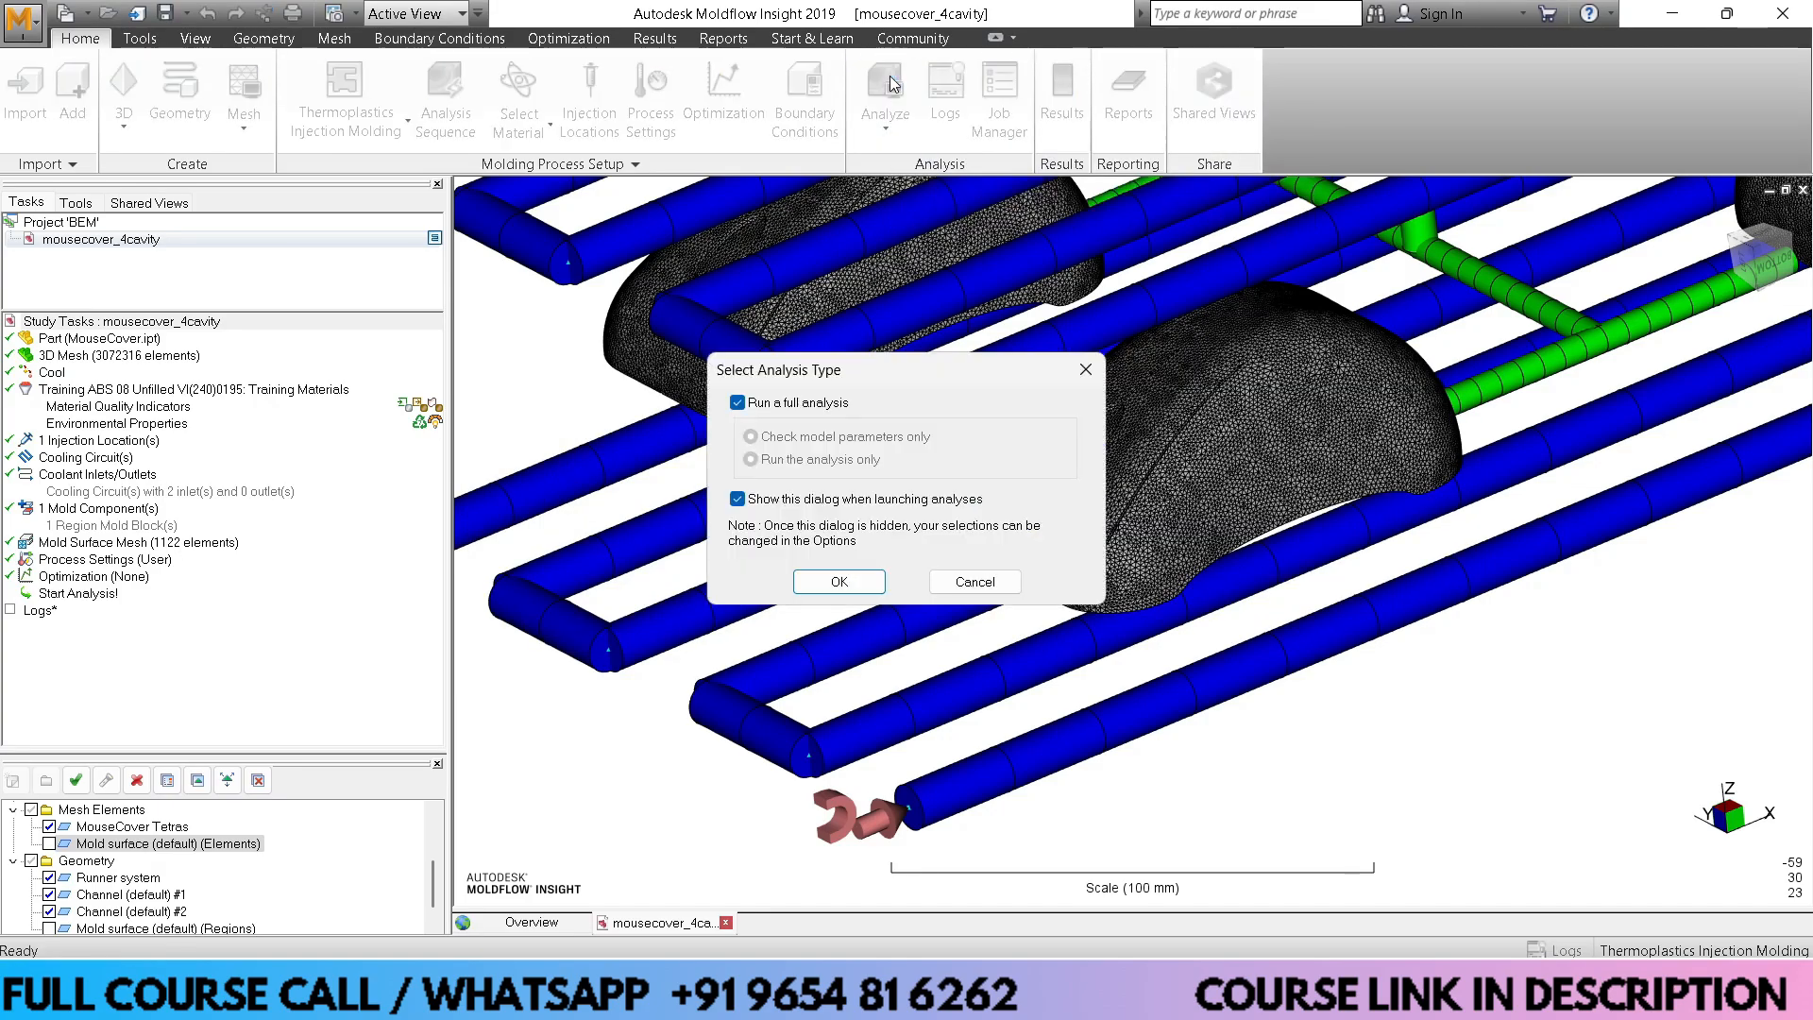
{"action": "left_click", "coordinate": [838, 582]}
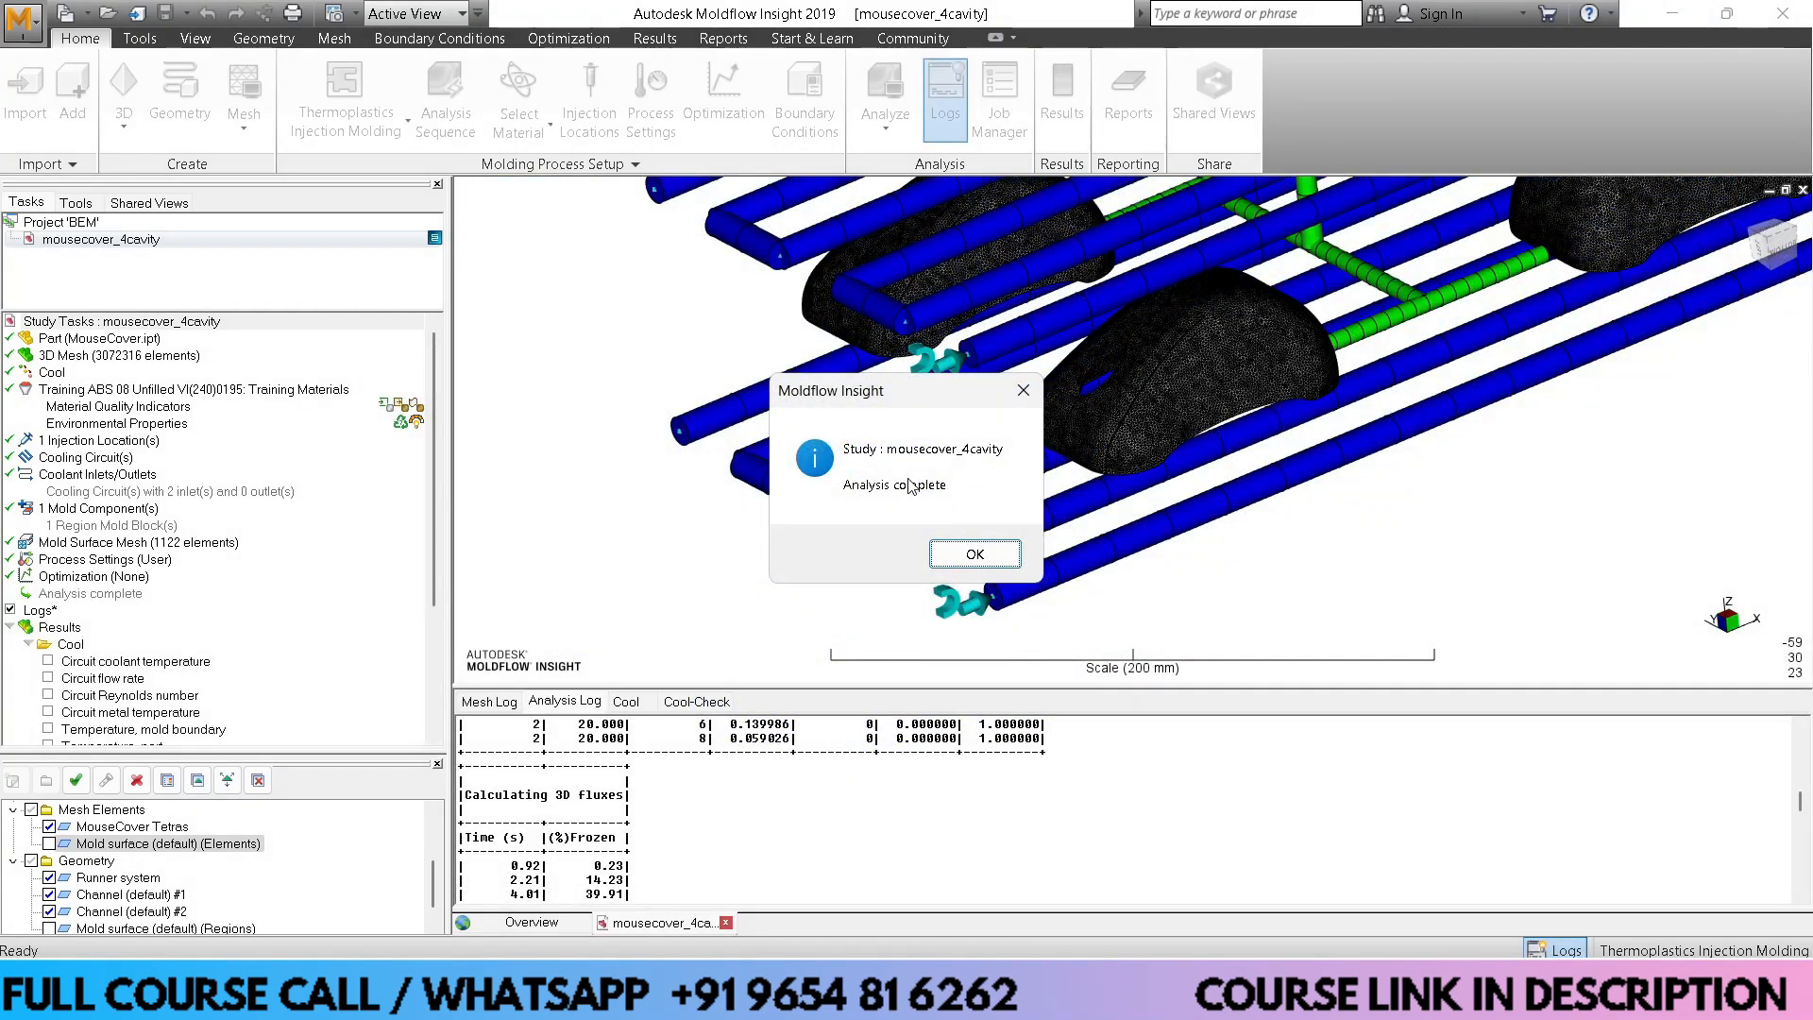
{"action": "left_click", "coordinate": [987, 555]}
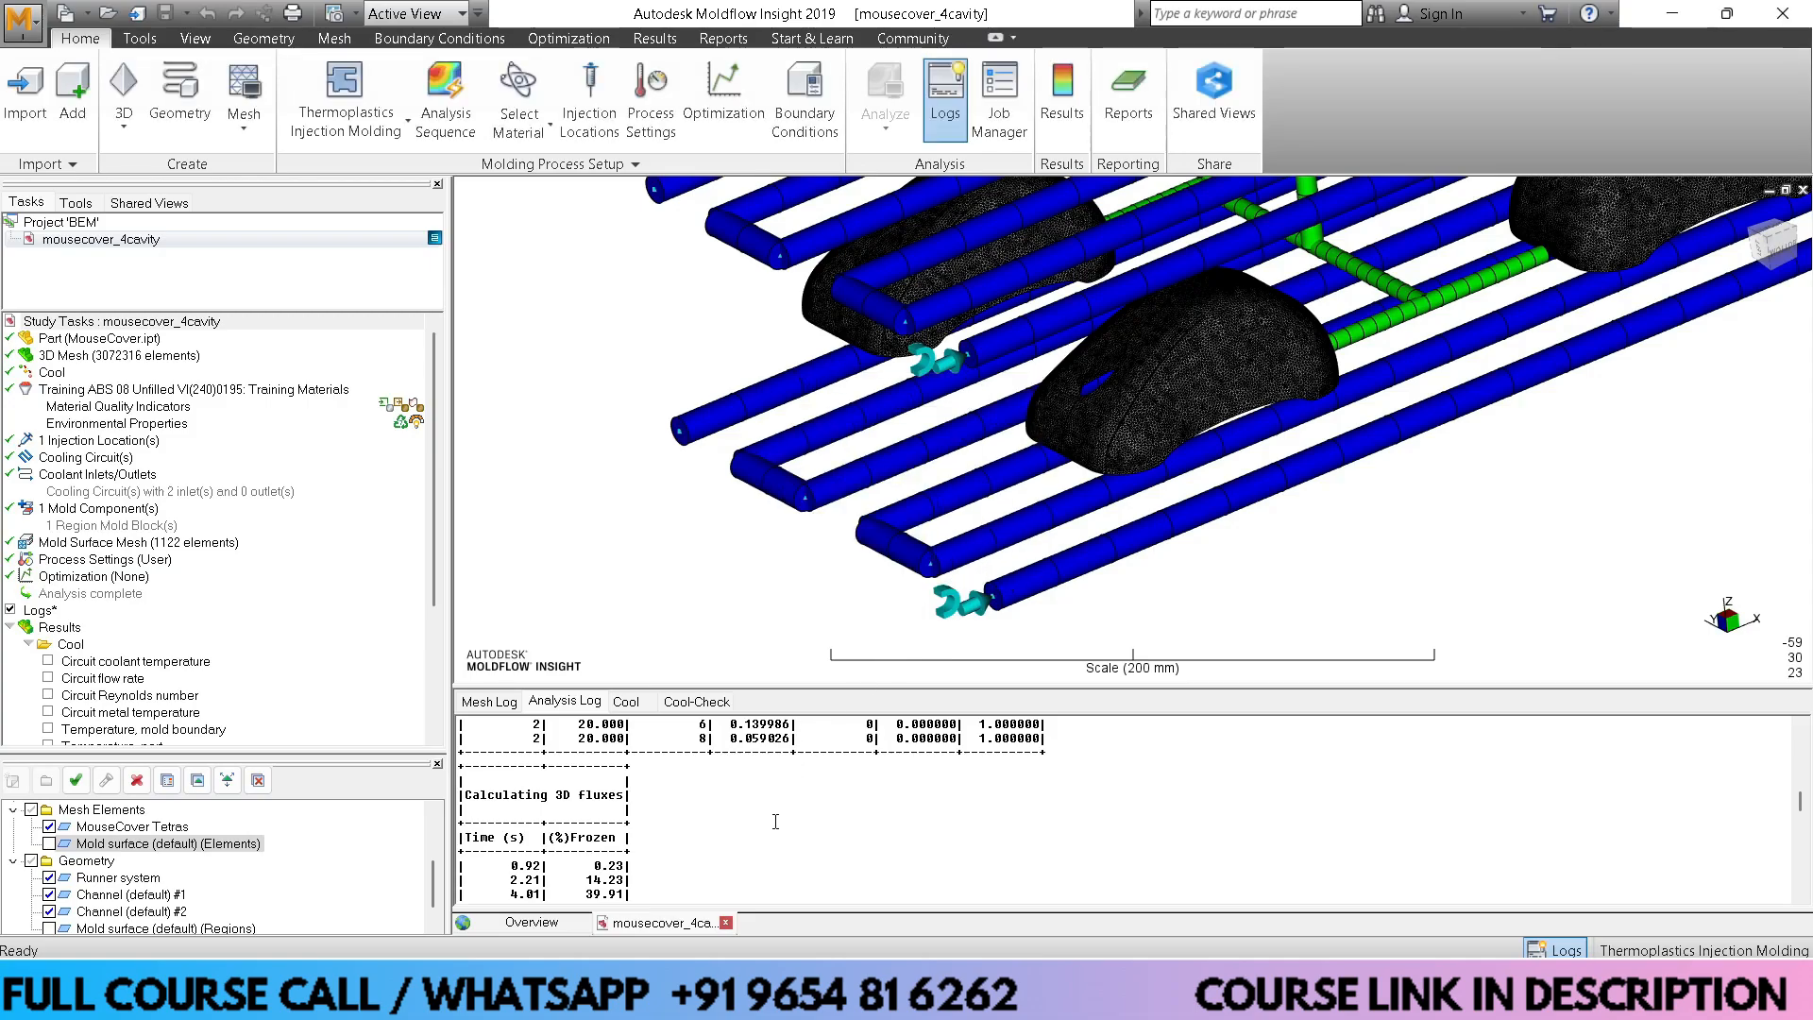
Examine the frozen percentage over time and the temperature iteration tables in the analysis log, then hide the log
{"action": "scroll", "coordinate": [745, 833], "scroll_direction": "down", "scroll_amount": 1}
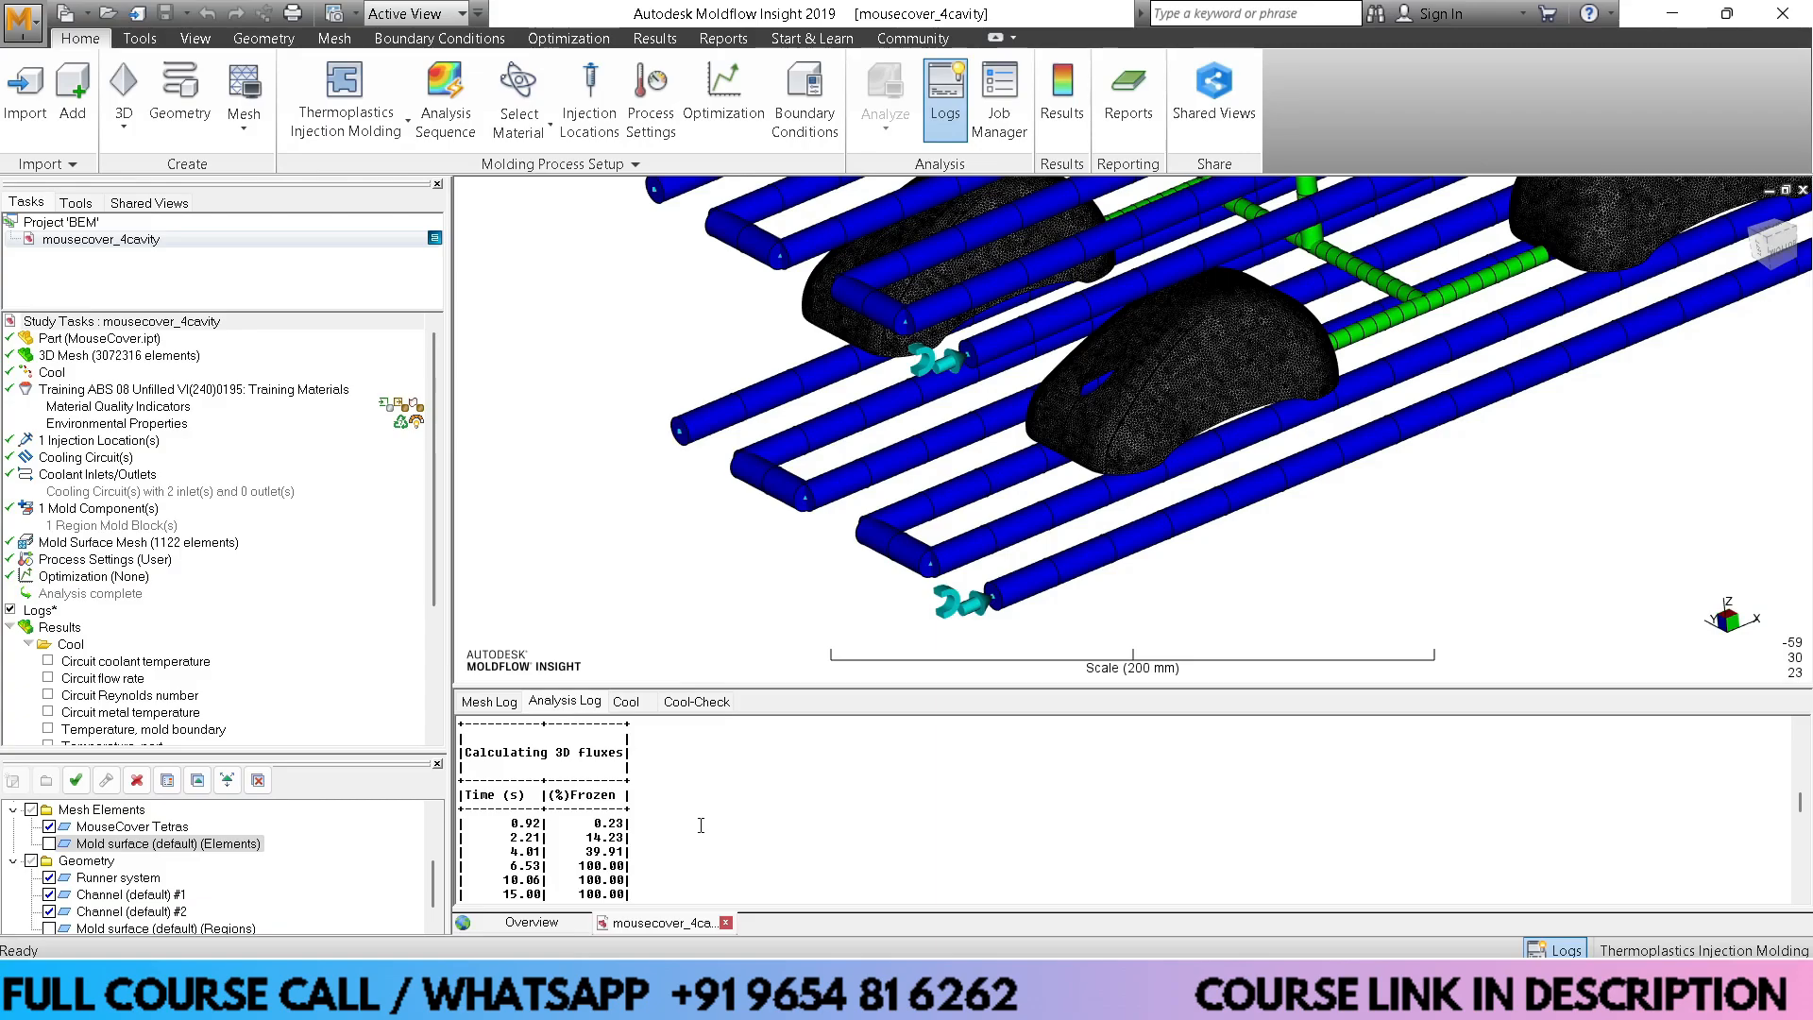
{"action": "scroll", "coordinate": [698, 819], "scroll_direction": "up", "scroll_amount": 10}
{"action": "scroll", "coordinate": [703, 808], "scroll_direction": "down", "scroll_amount": 3}
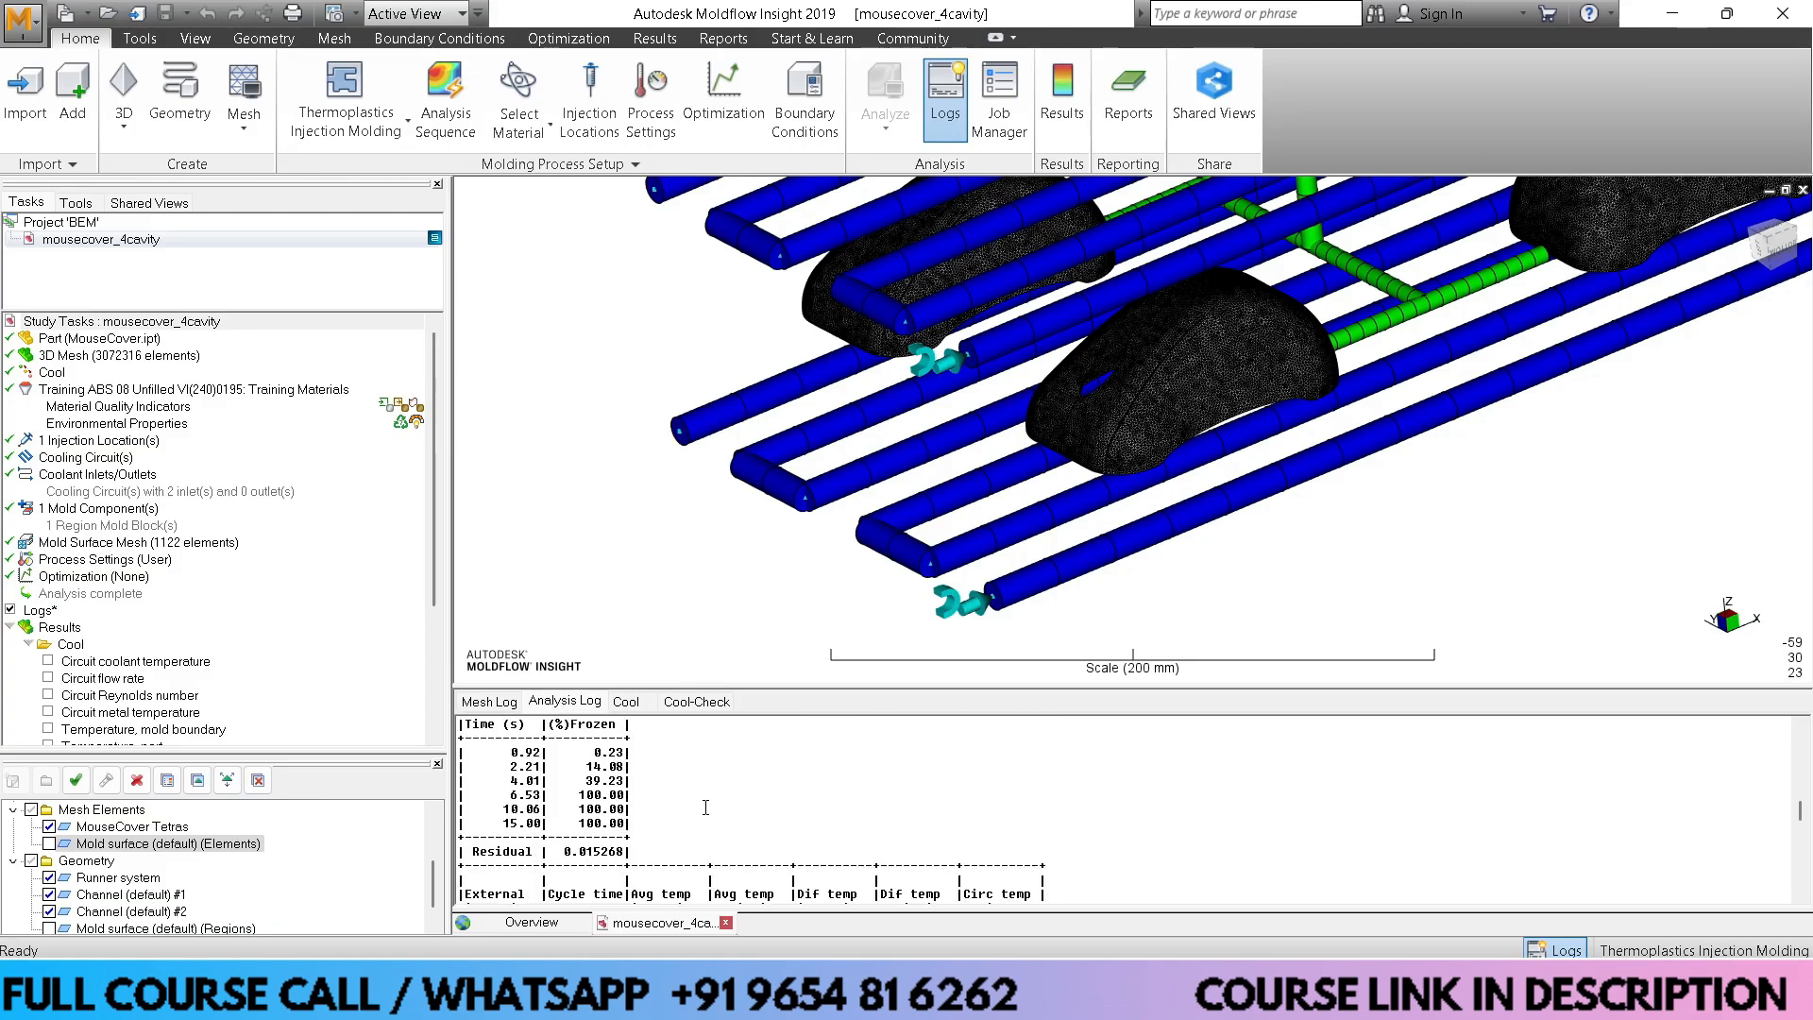
{"action": "scroll", "coordinate": [697, 809], "scroll_direction": "up", "scroll_amount": 3}
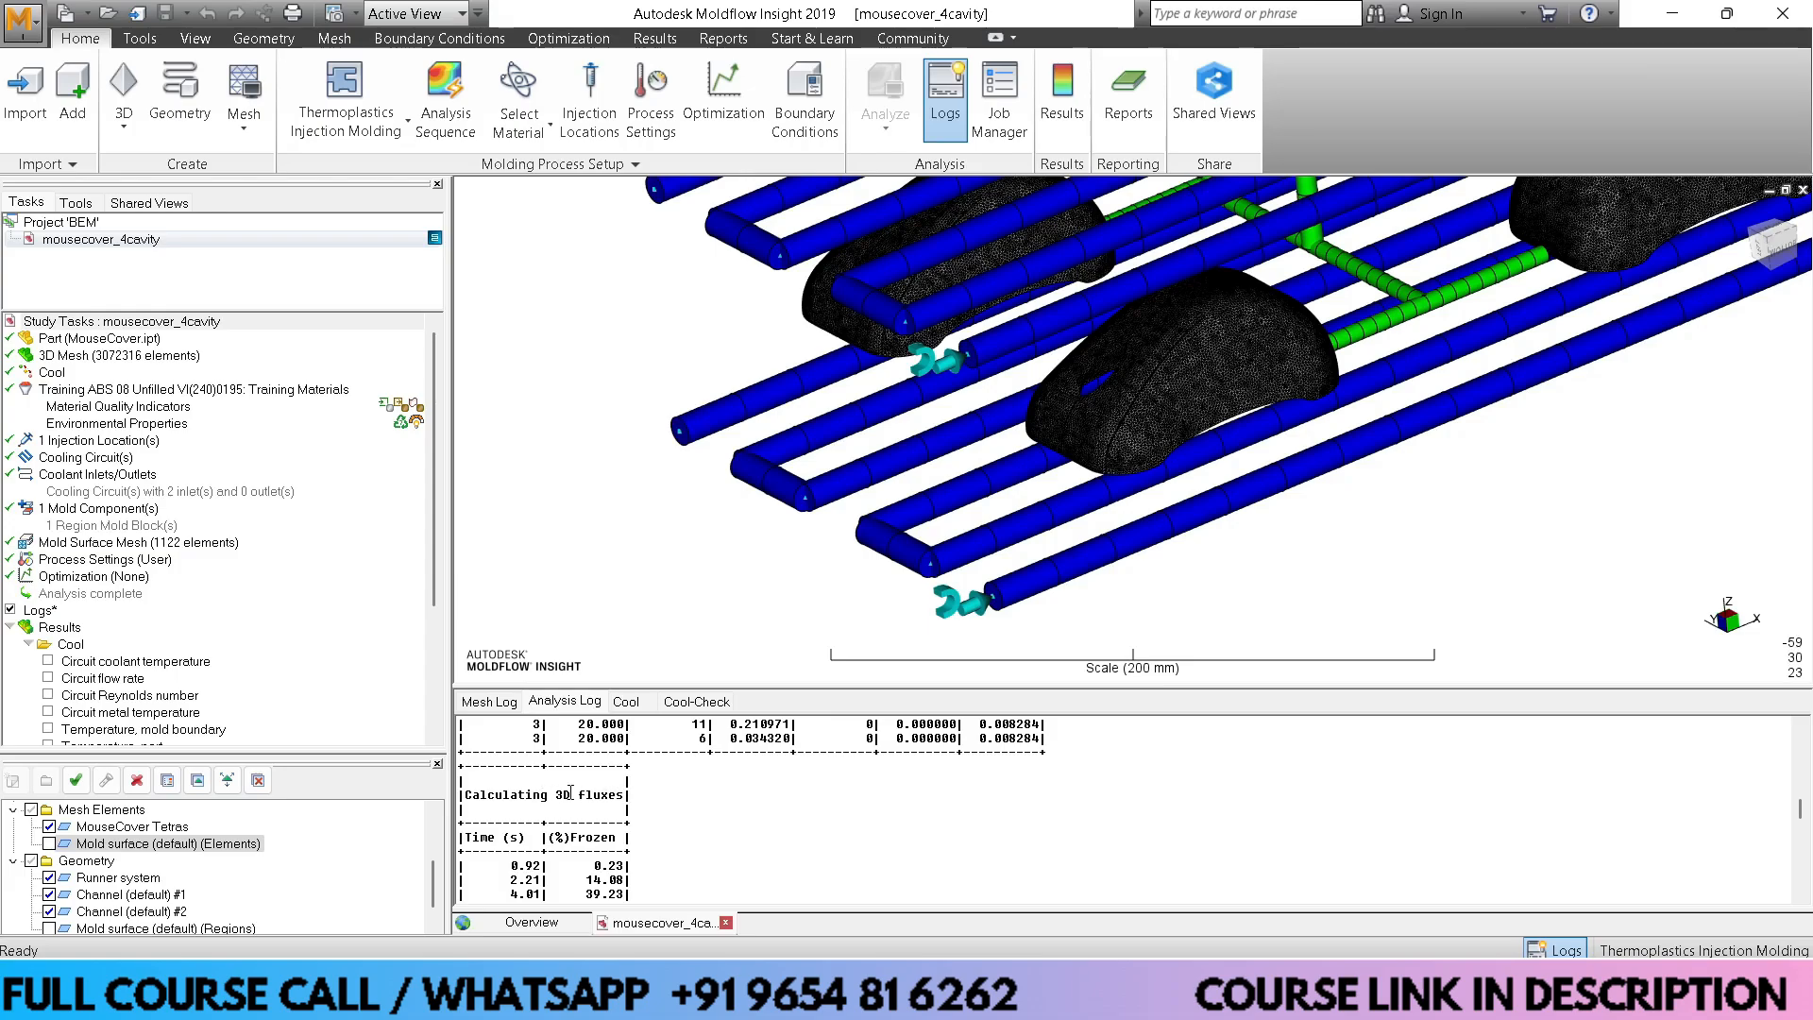
{"action": "scroll", "coordinate": [673, 806], "scroll_direction": "down", "scroll_amount": 1}
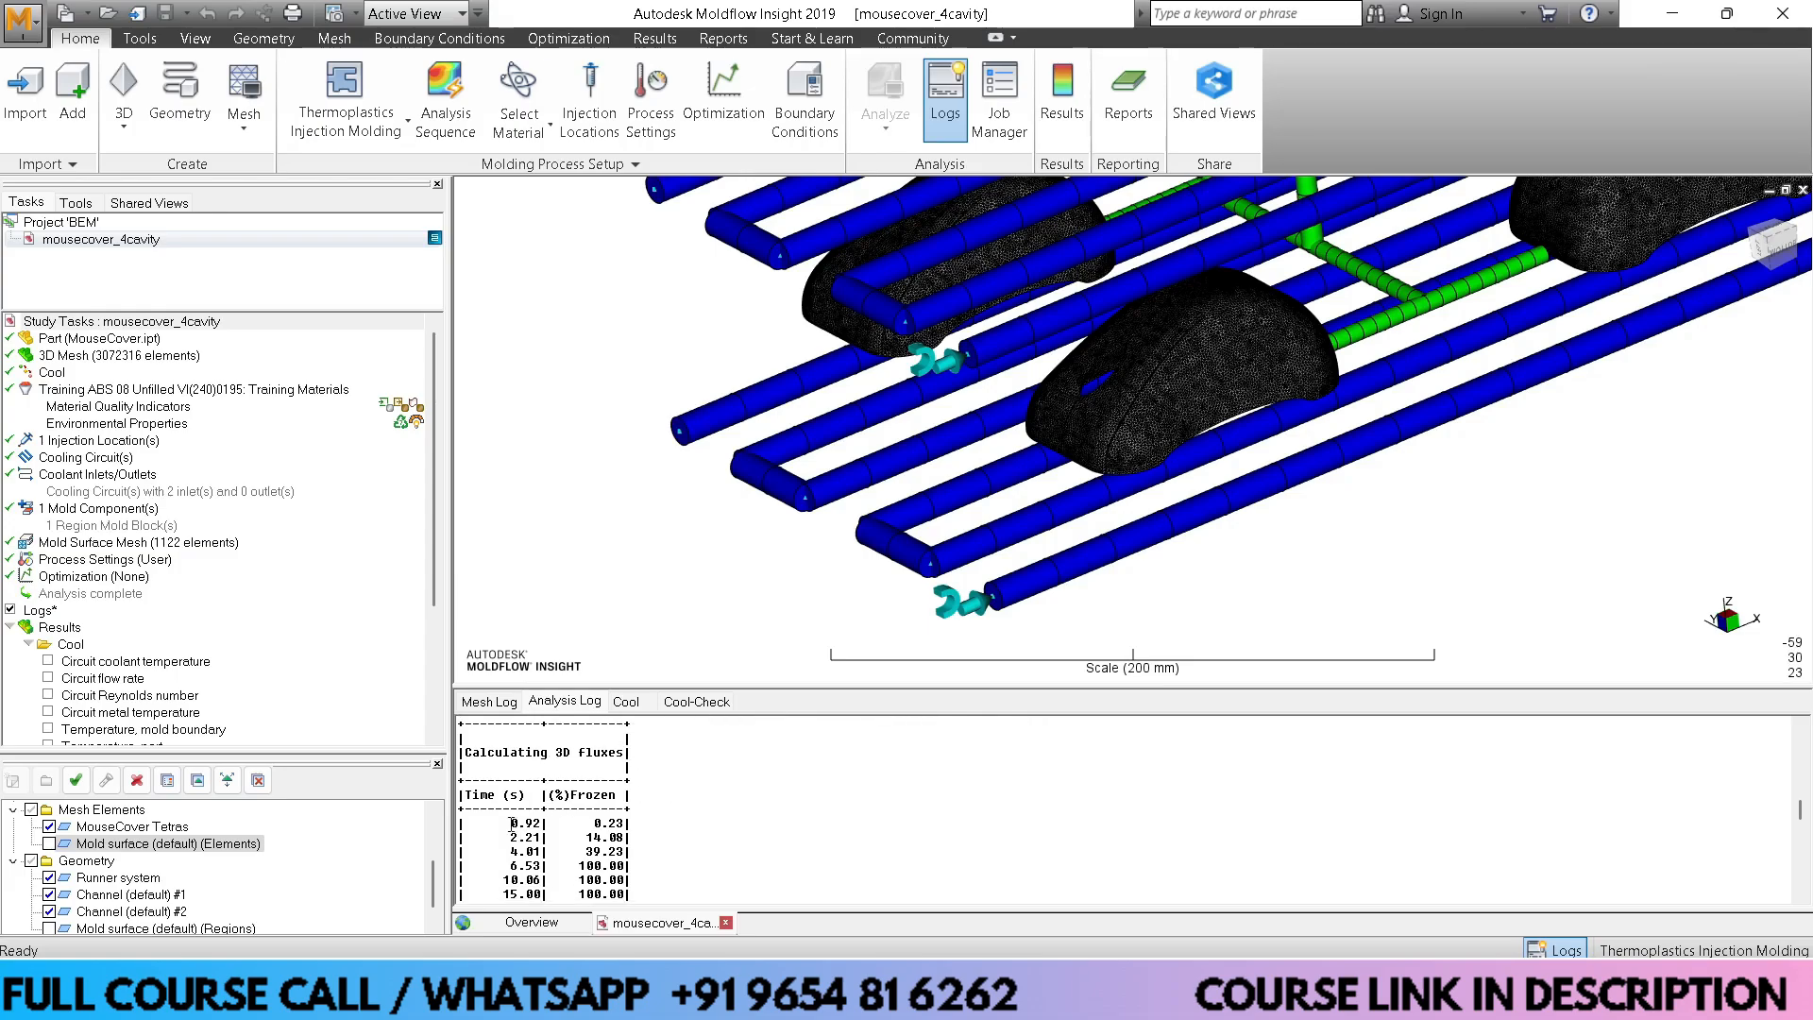
{"action": "scroll", "coordinate": [517, 822], "scroll_direction": "down", "scroll_amount": 1}
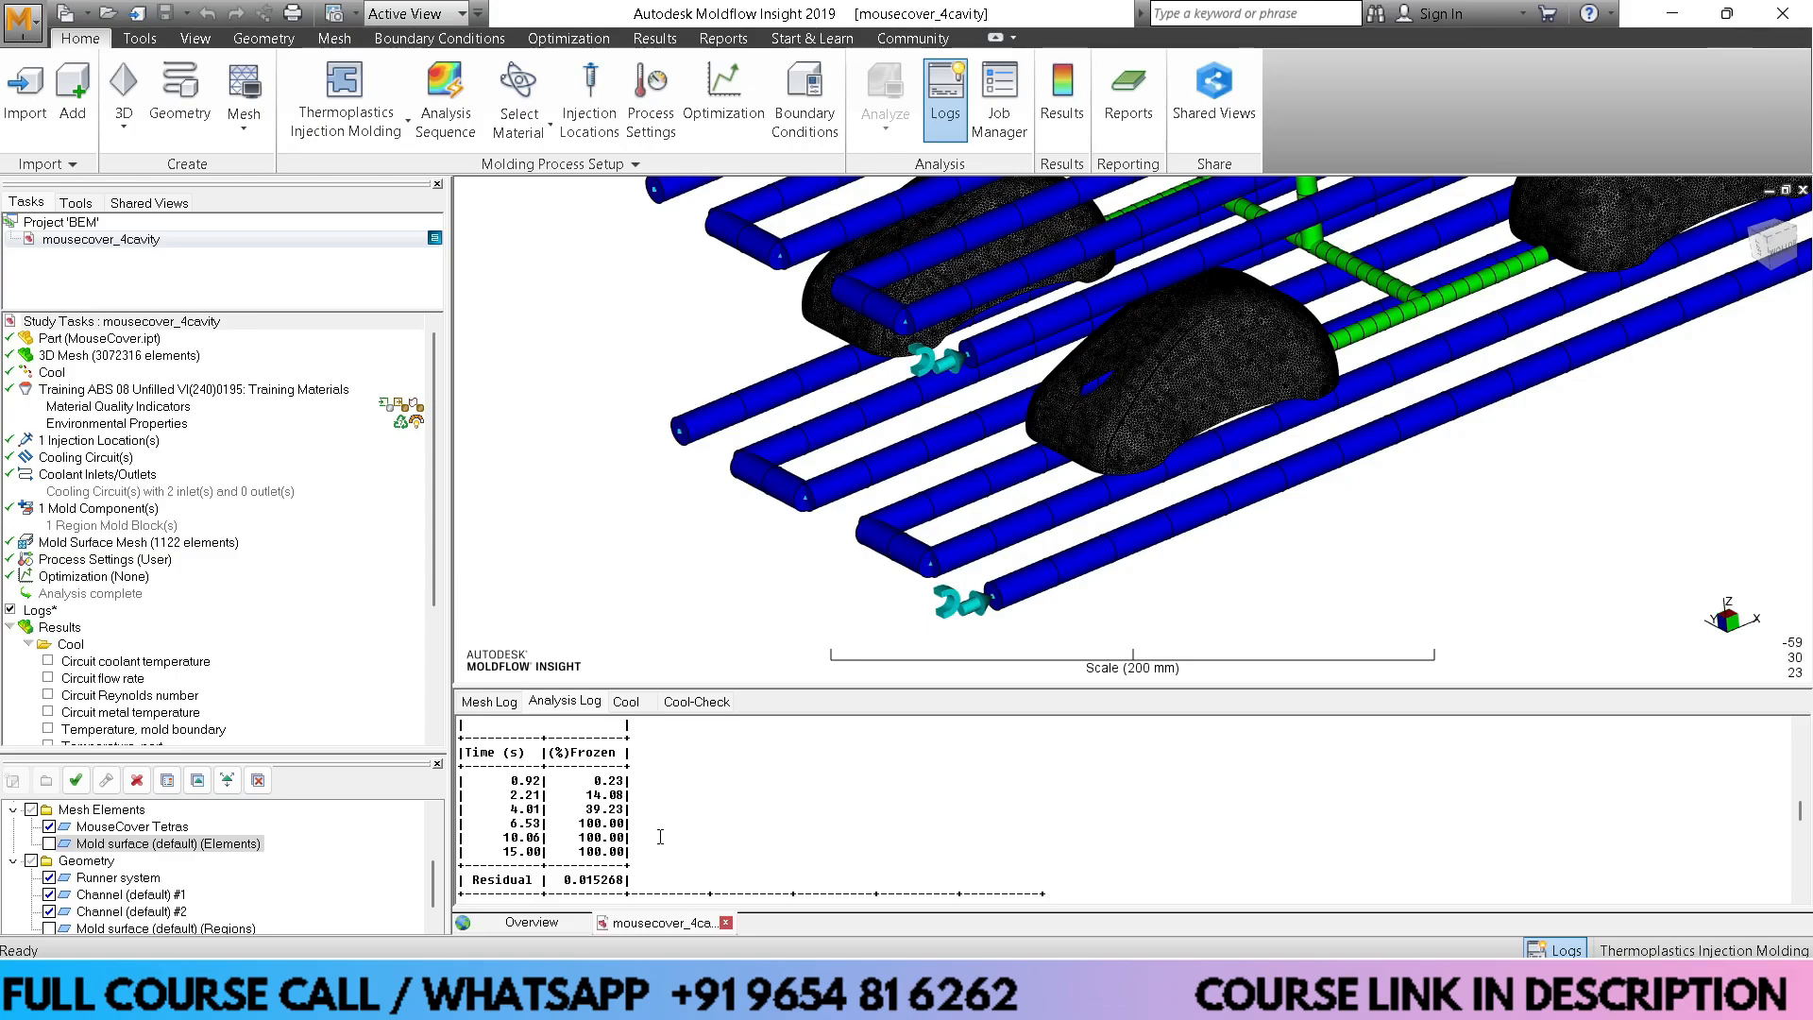
{"action": "scroll", "coordinate": [659, 831], "scroll_direction": "down", "scroll_amount": 3}
{"action": "scroll", "coordinate": [659, 831], "scroll_direction": "down", "scroll_amount": 4}
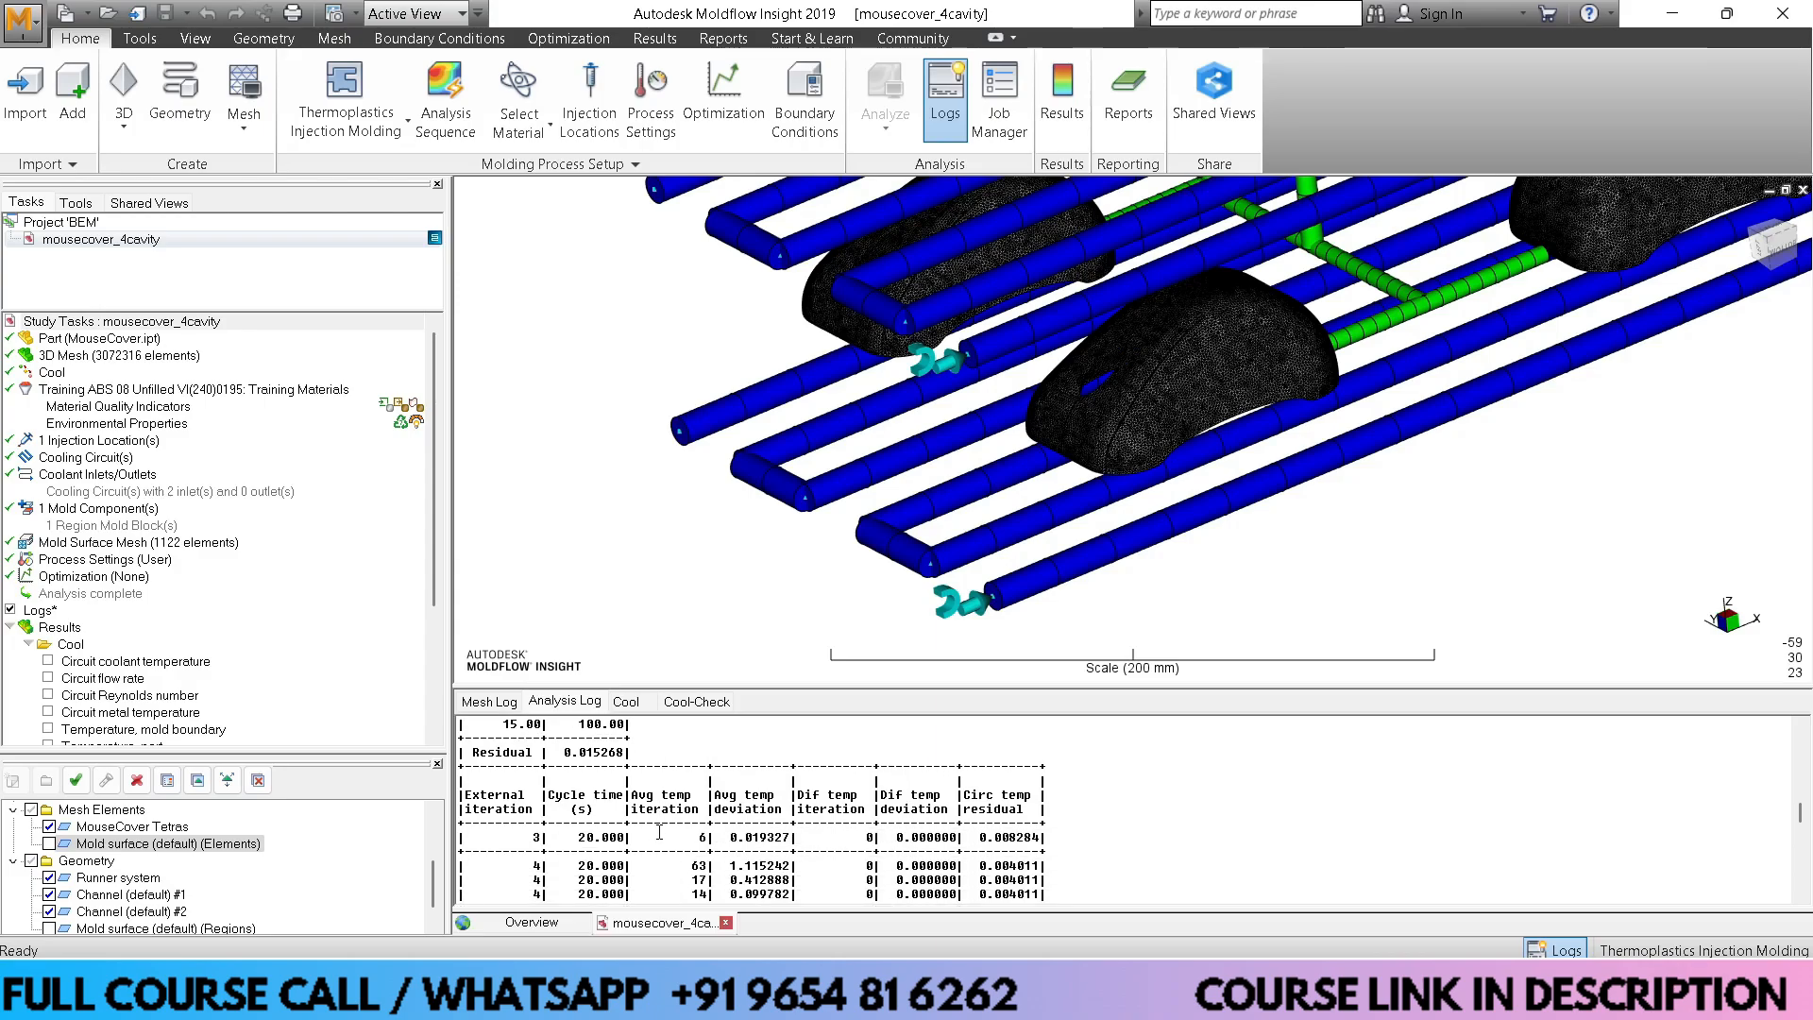
{"action": "scroll", "coordinate": [650, 812], "scroll_direction": "down", "scroll_amount": 4}
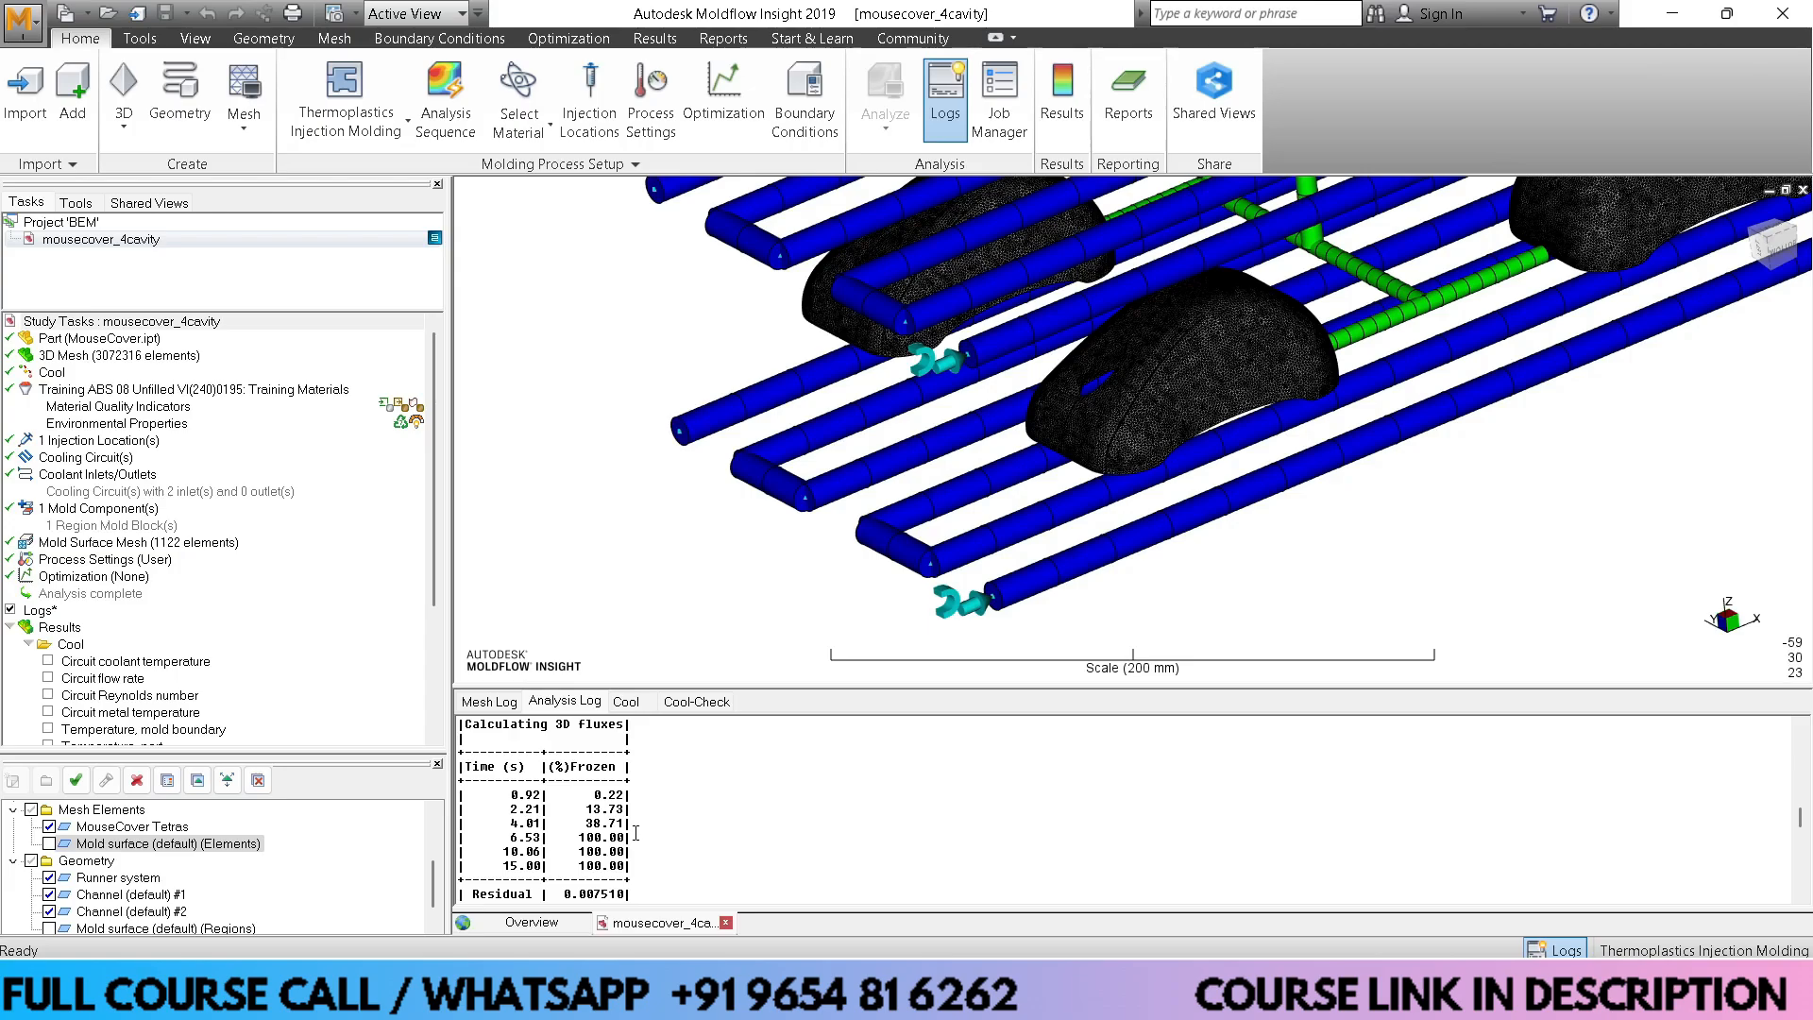
{"action": "scroll", "coordinate": [691, 869], "scroll_direction": "up", "scroll_amount": 2}
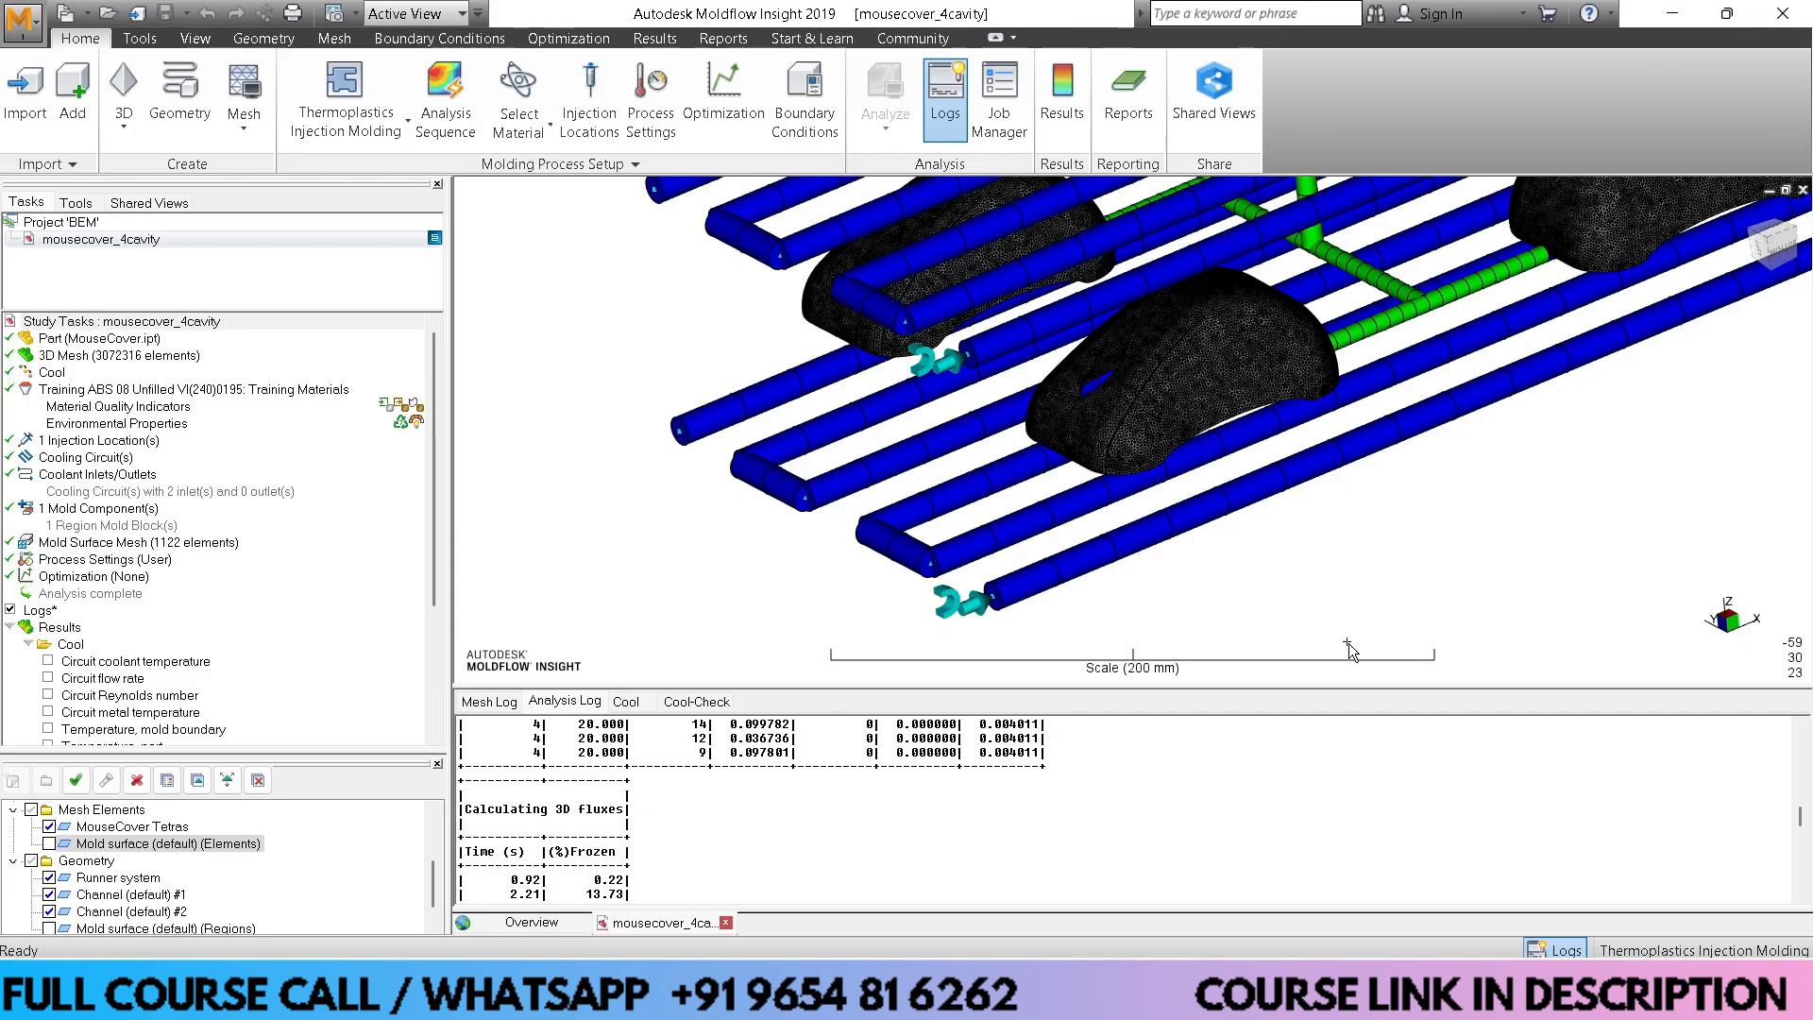
{"action": "left_click", "coordinate": [1569, 950]}
Display the Circuit coolant temperature result on the cooling circuits, followed by the Circuit Reynolds number result
{"action": "scroll", "coordinate": [1097, 780], "scroll_direction": "up", "scroll_amount": 4}
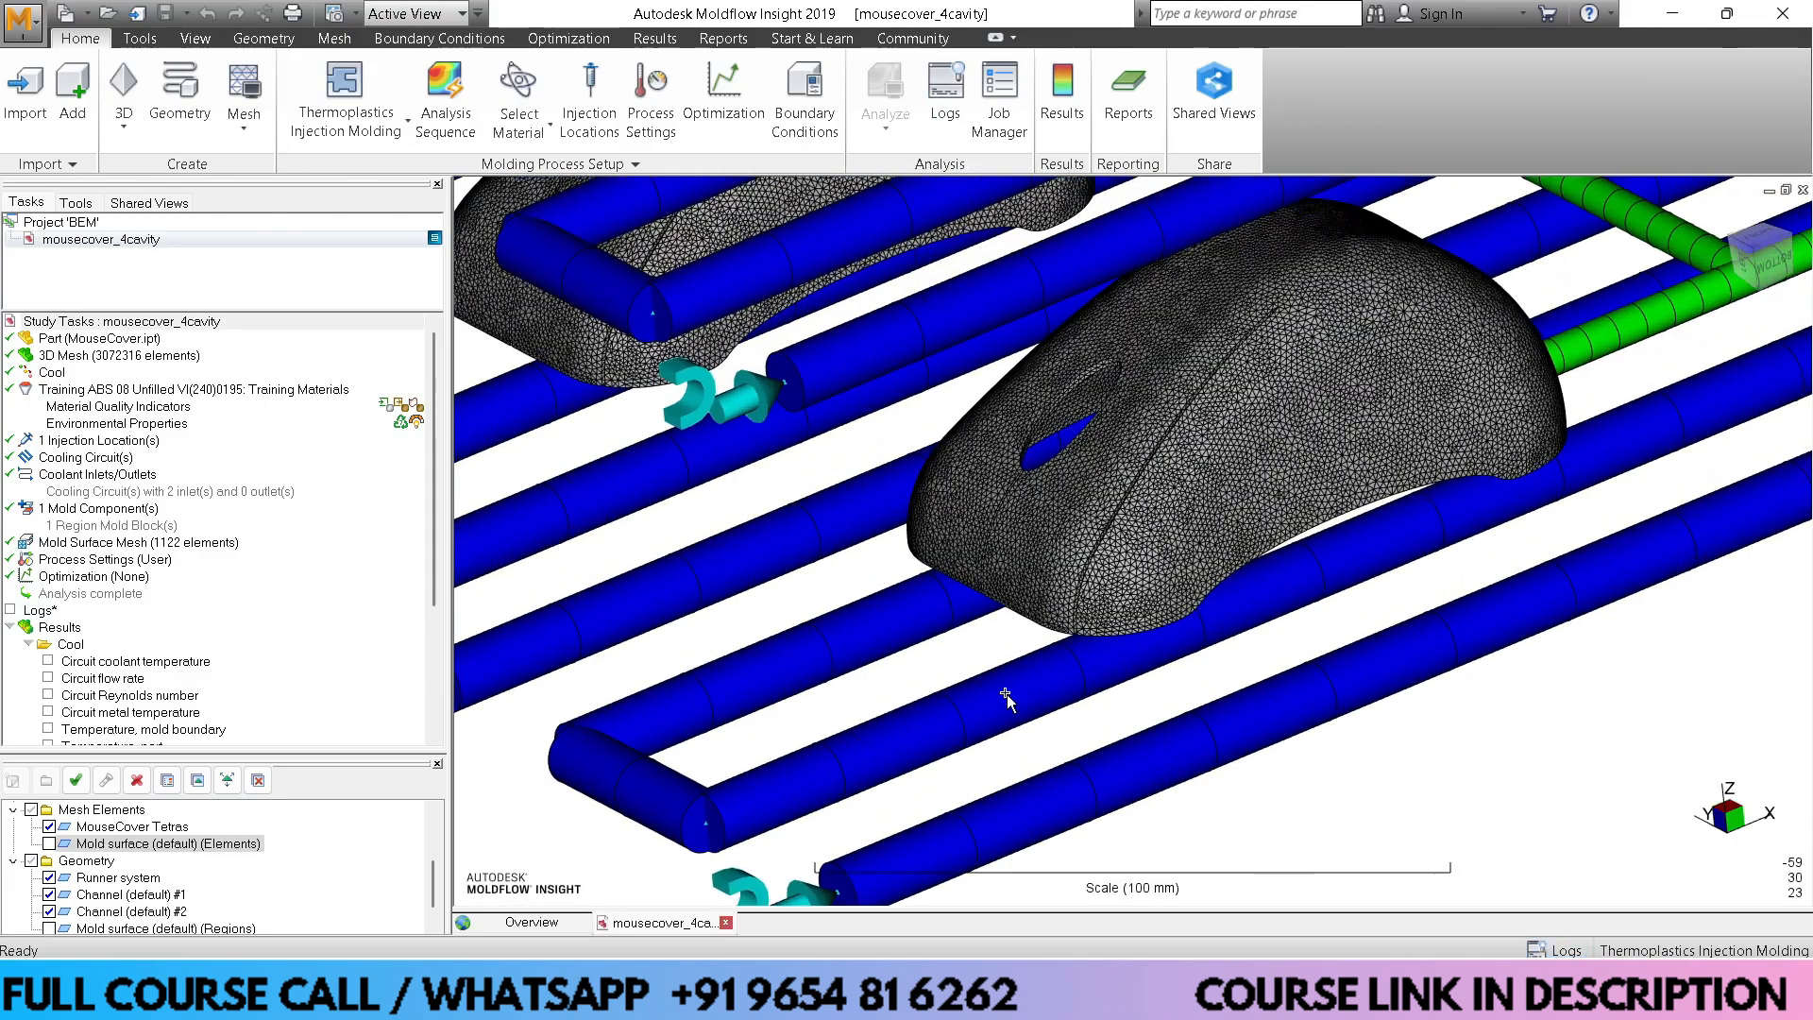
{"action": "scroll", "coordinate": [1006, 694], "scroll_direction": "down", "scroll_amount": 4}
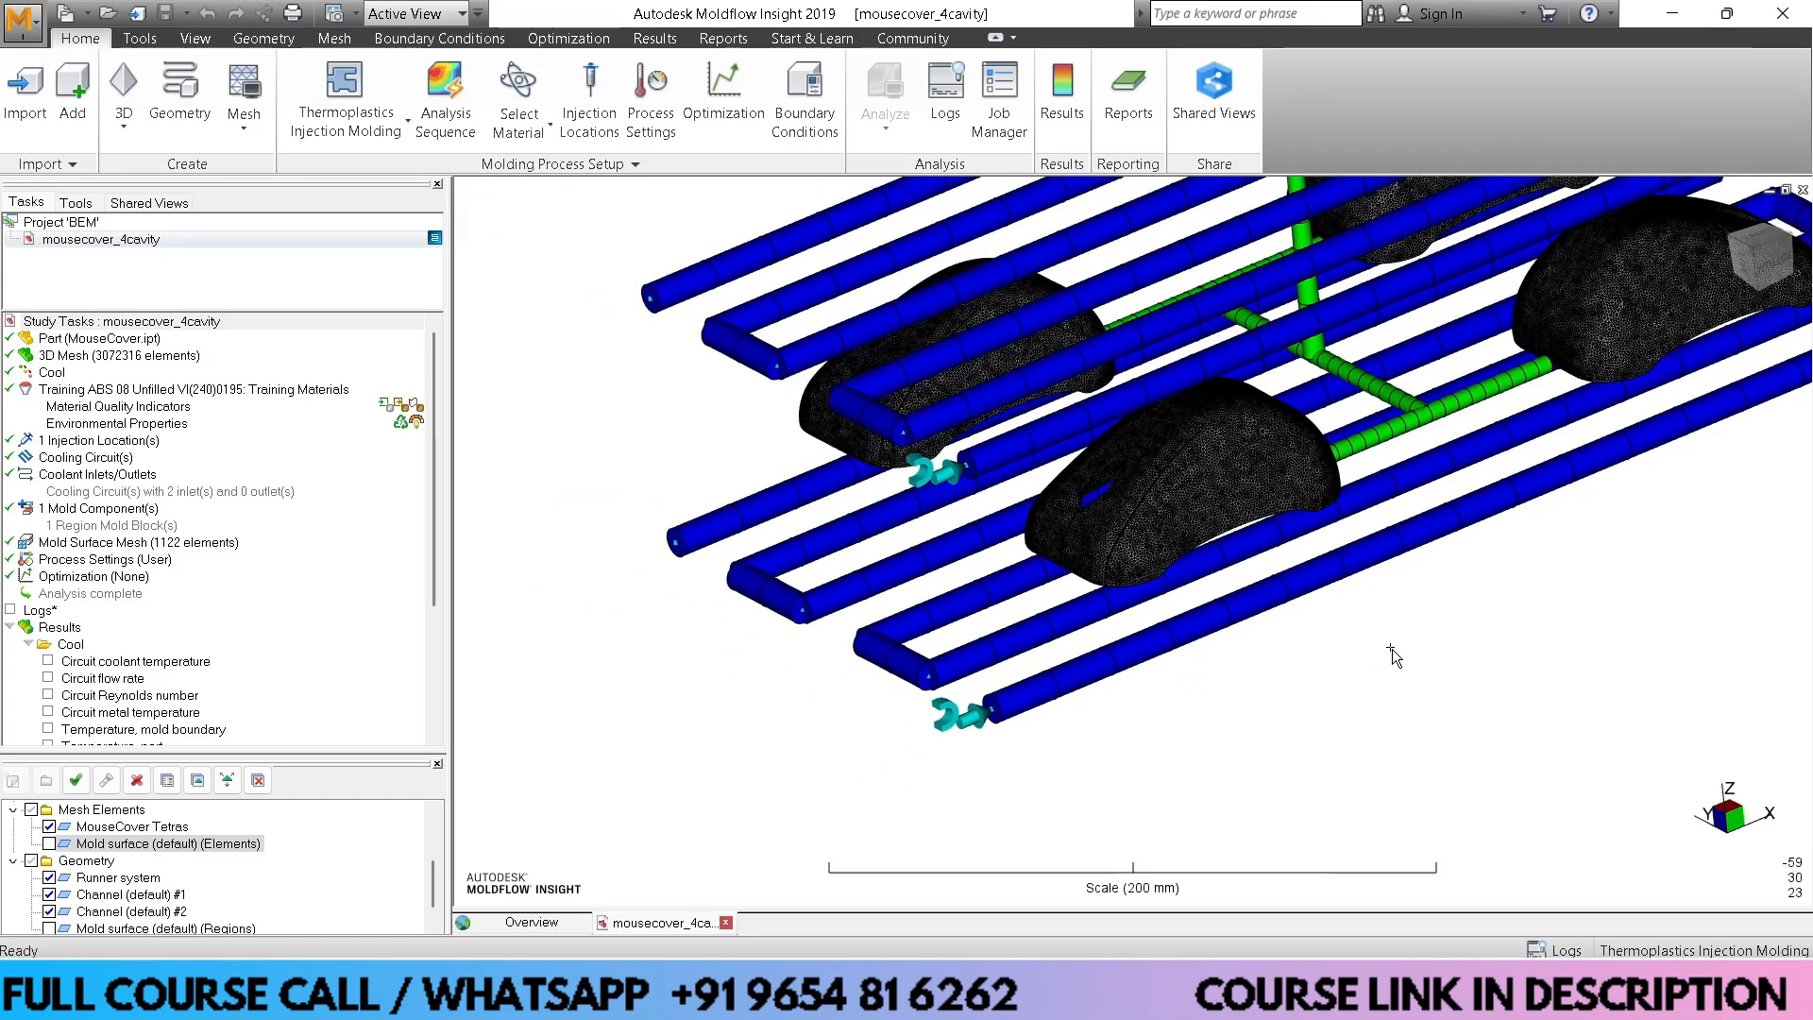
{"action": "scroll", "coordinate": [1391, 648], "scroll_direction": "down", "scroll_amount": 3}
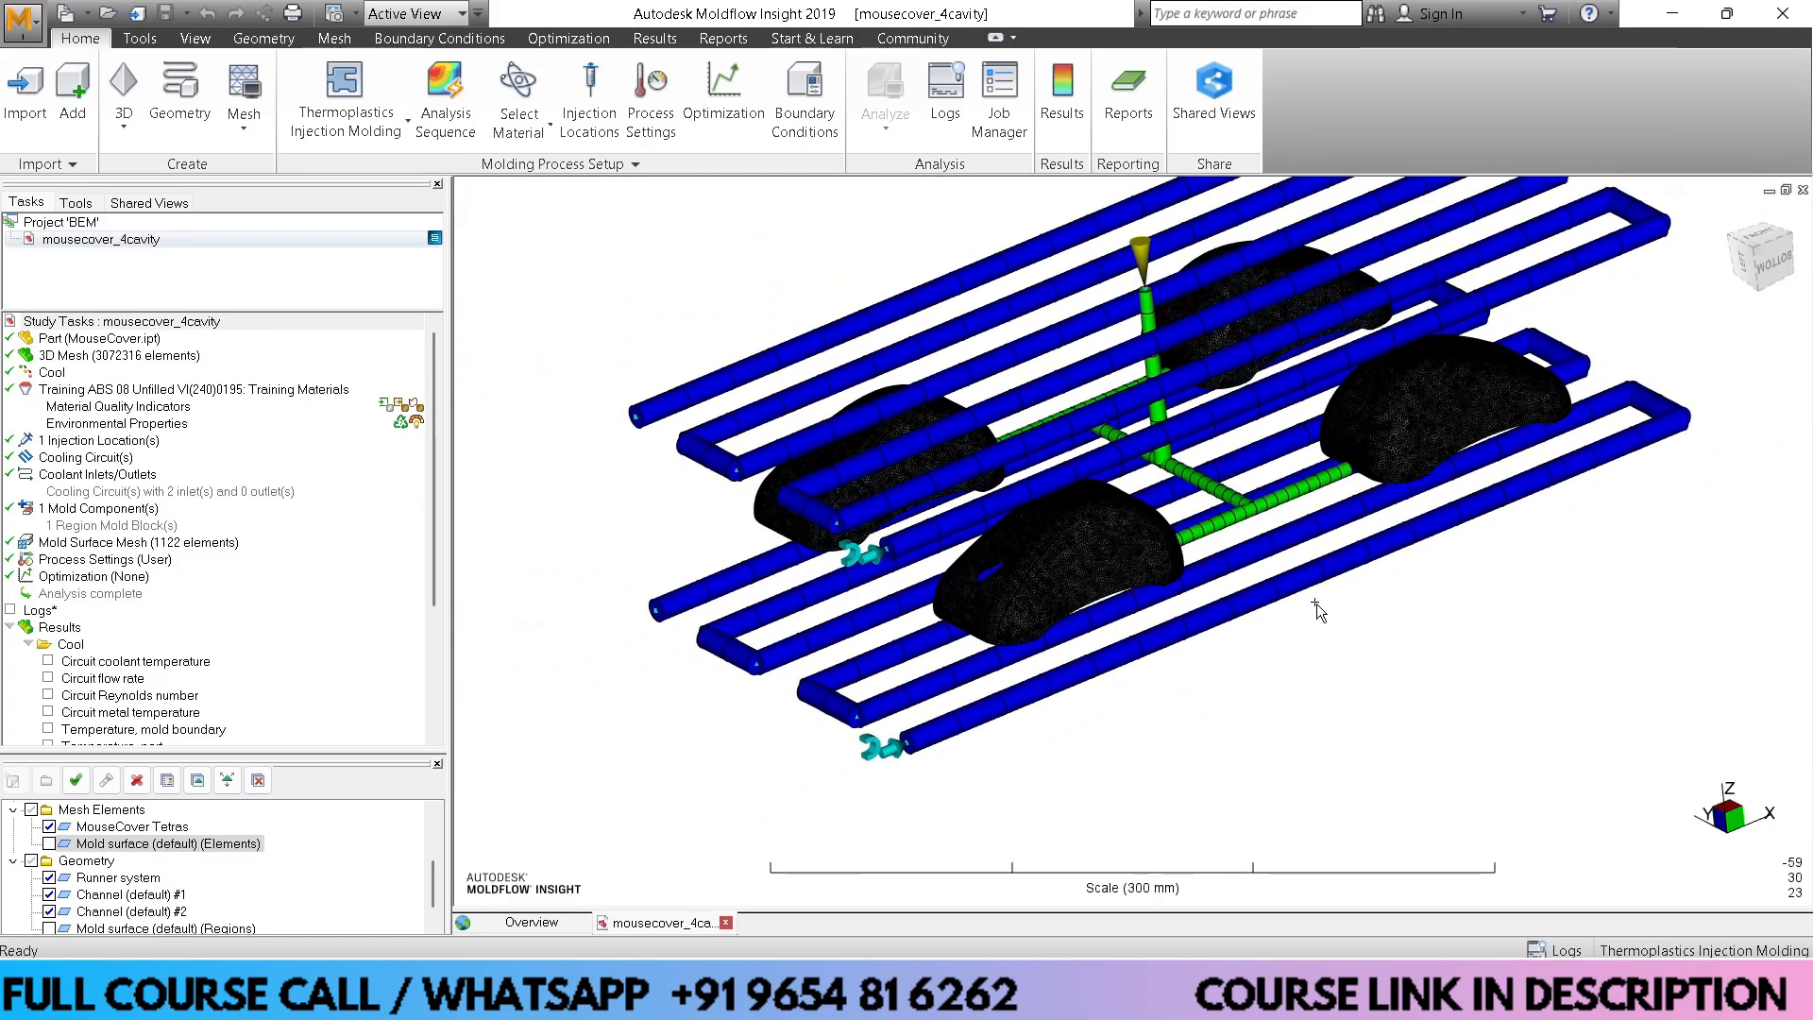
{"action": "middle_click_drag", "start_coordinate": [1317, 609], "coordinate": [949, 708]}
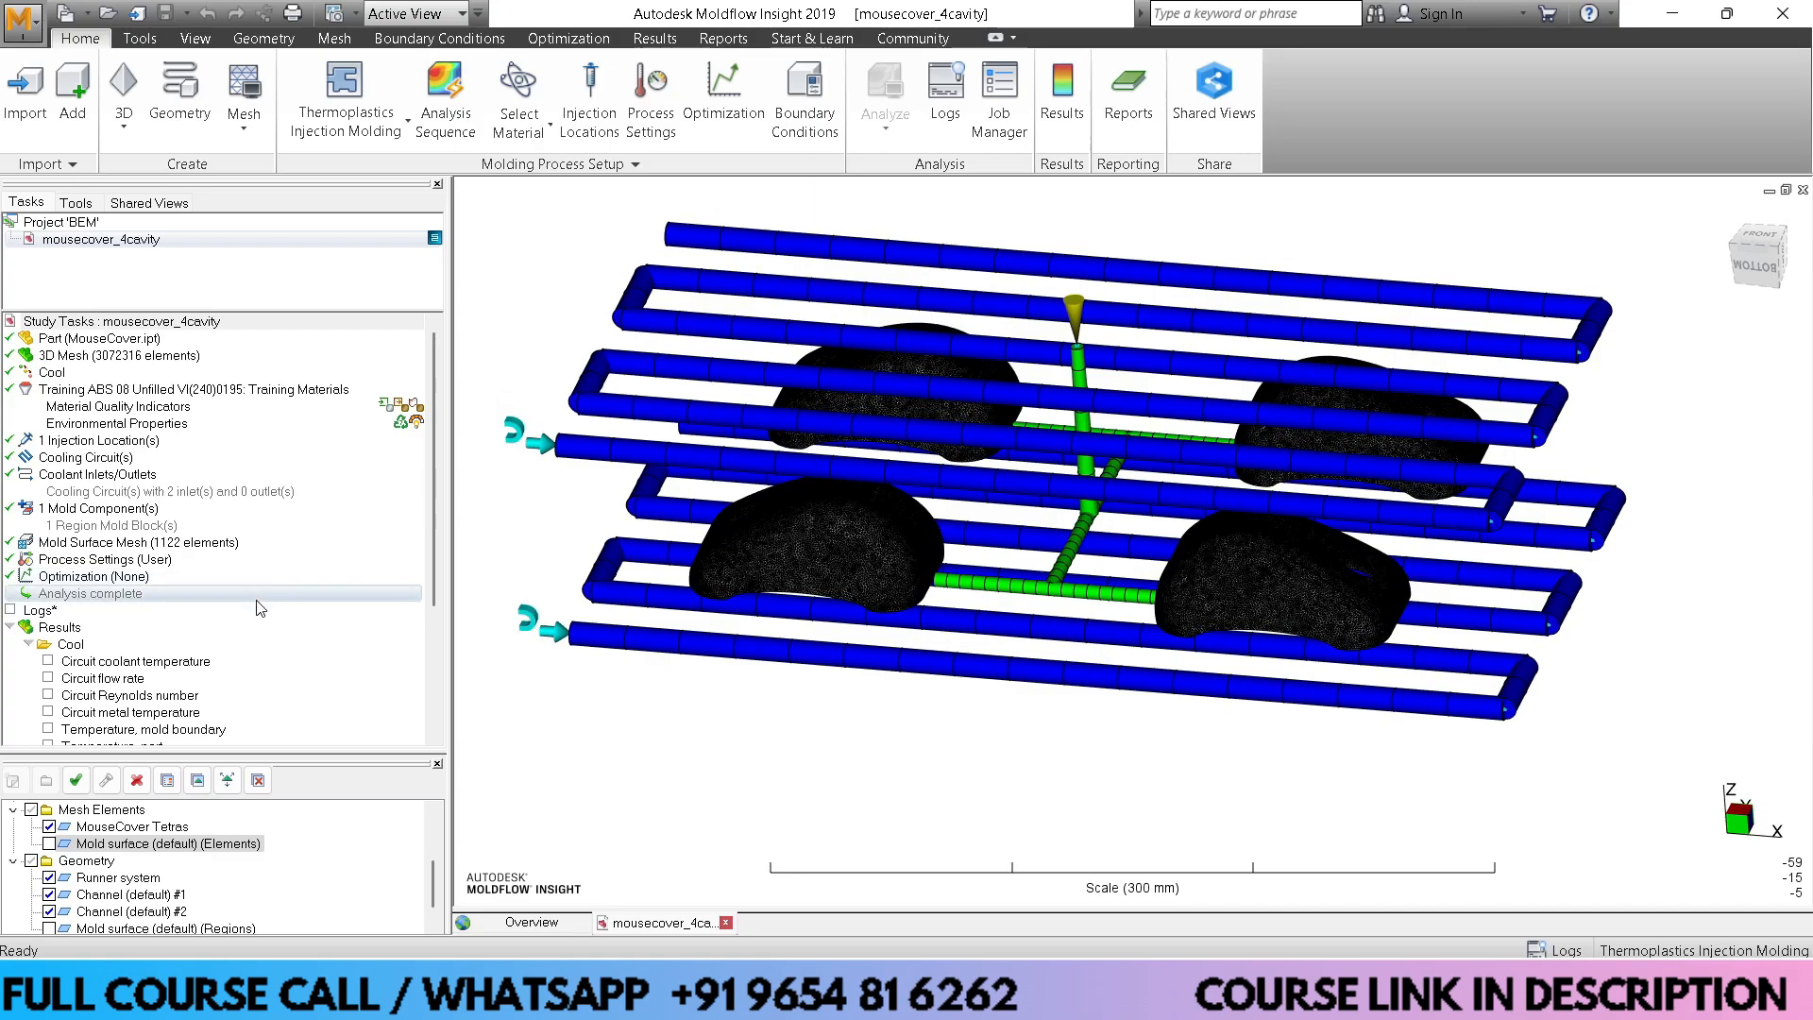
{"action": "scroll", "coordinate": [217, 600], "scroll_direction": "down", "scroll_amount": 1}
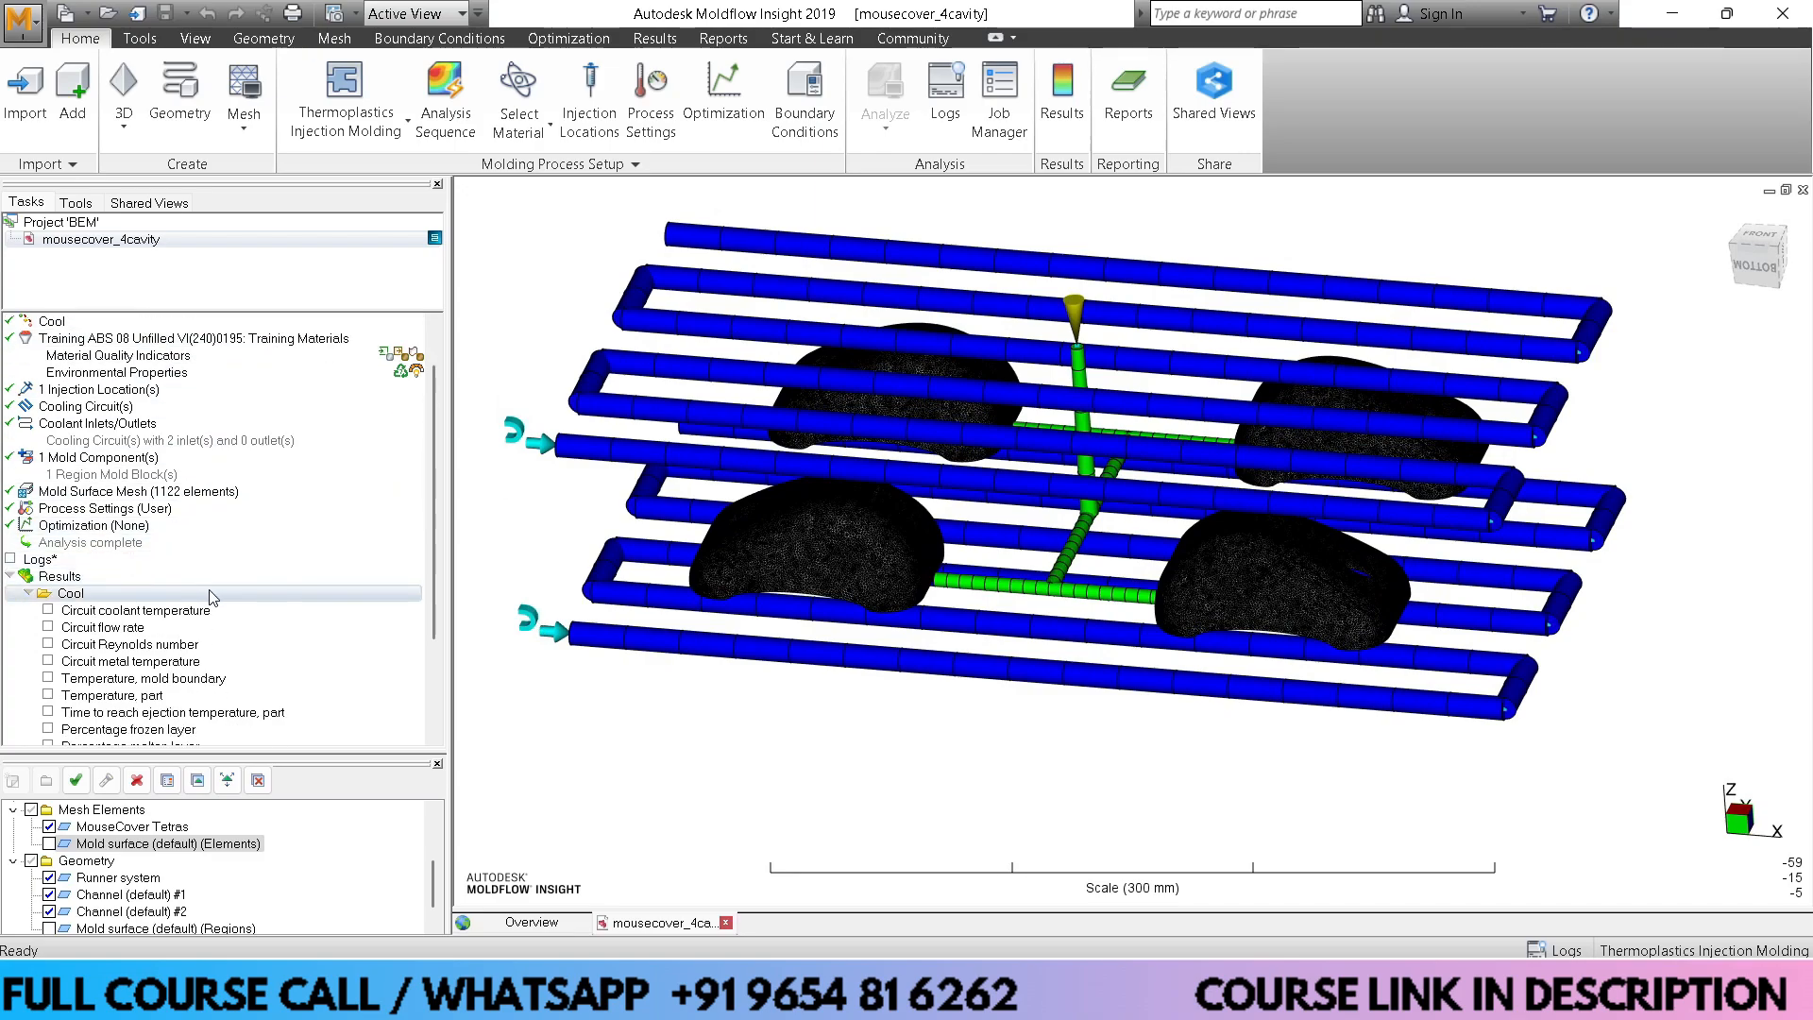
{"action": "scroll", "coordinate": [213, 597], "scroll_direction": "down", "scroll_amount": 1}
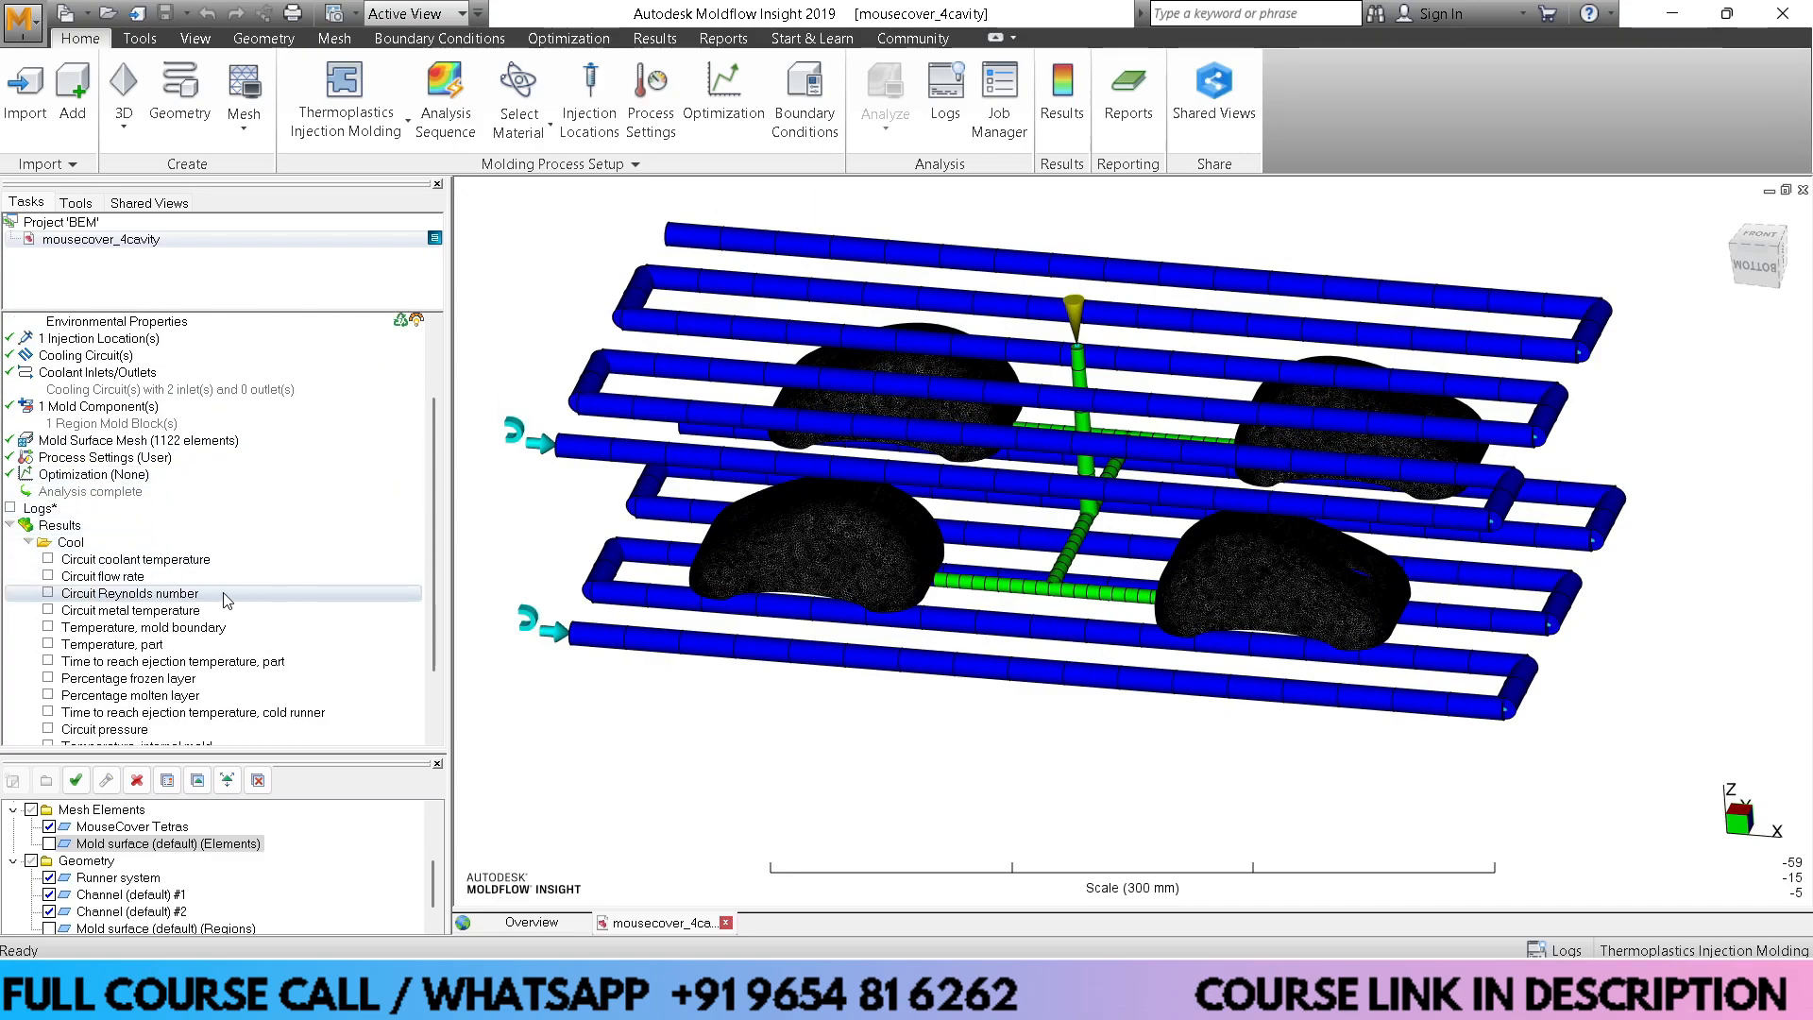
{"action": "left_click", "coordinate": [48, 559]}
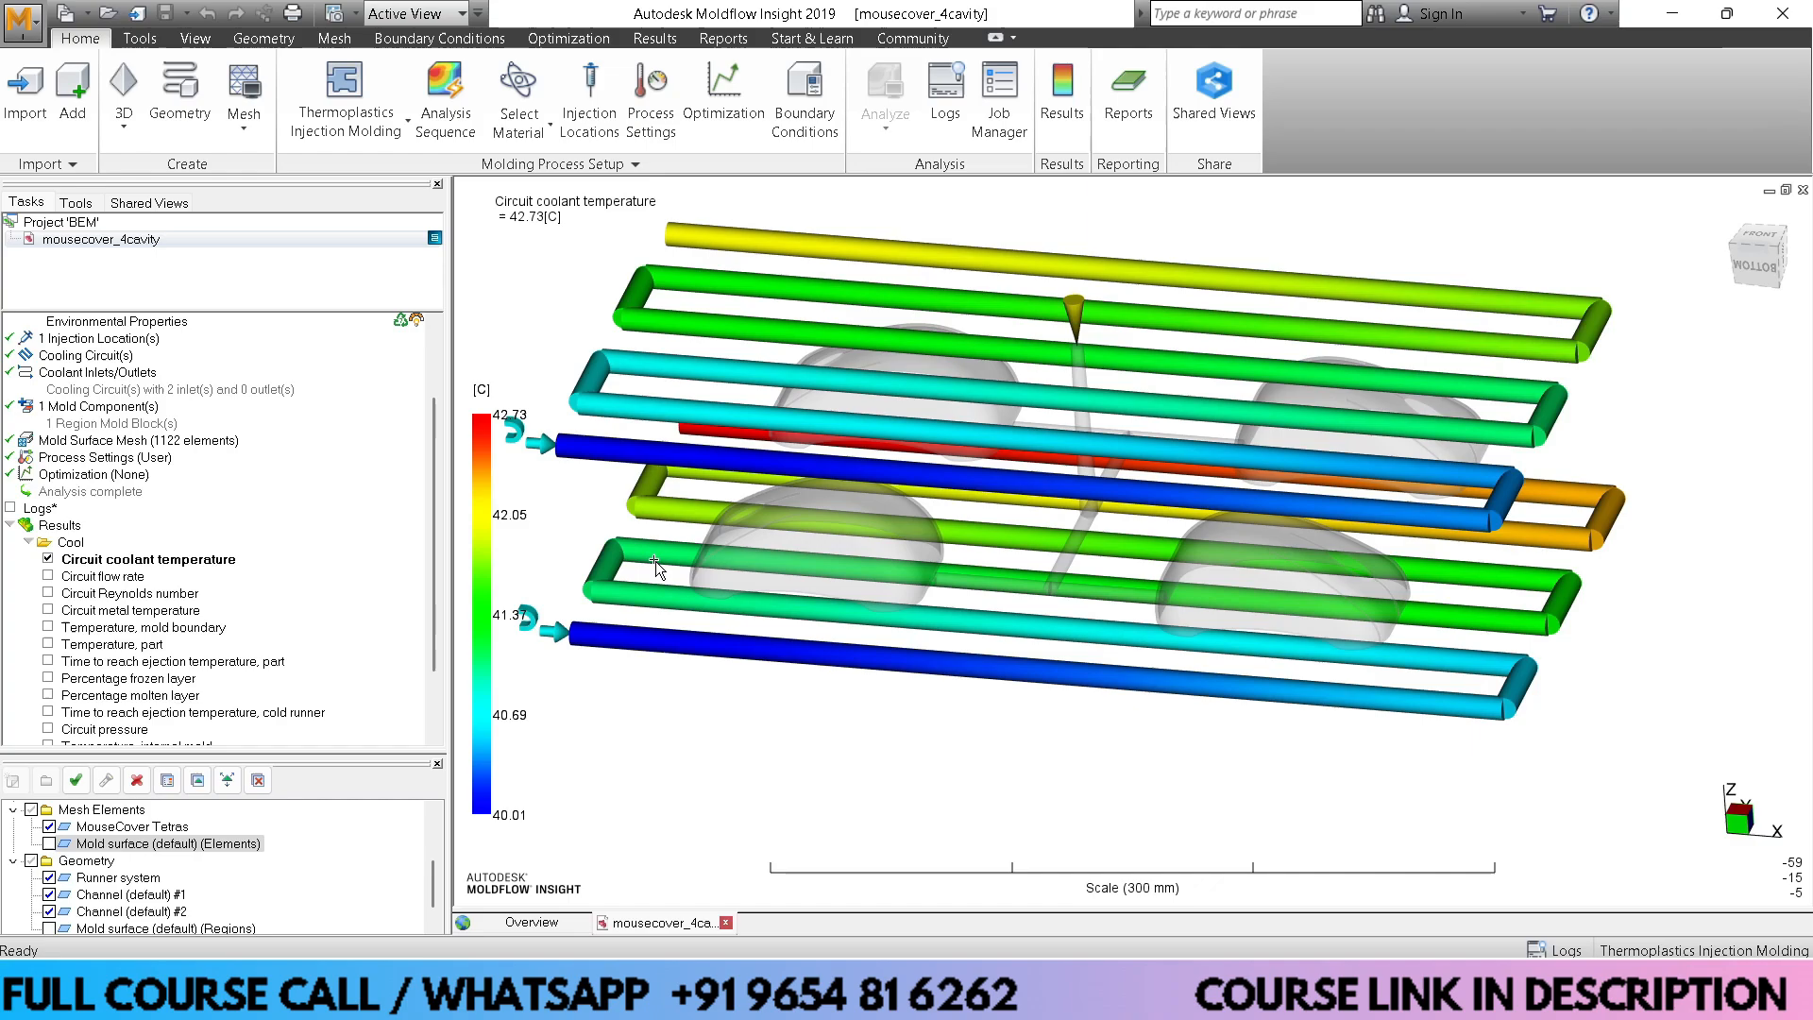
{"action": "middle_click_drag", "start_coordinate": [763, 720], "coordinate": [815, 761], "text": "shift"}
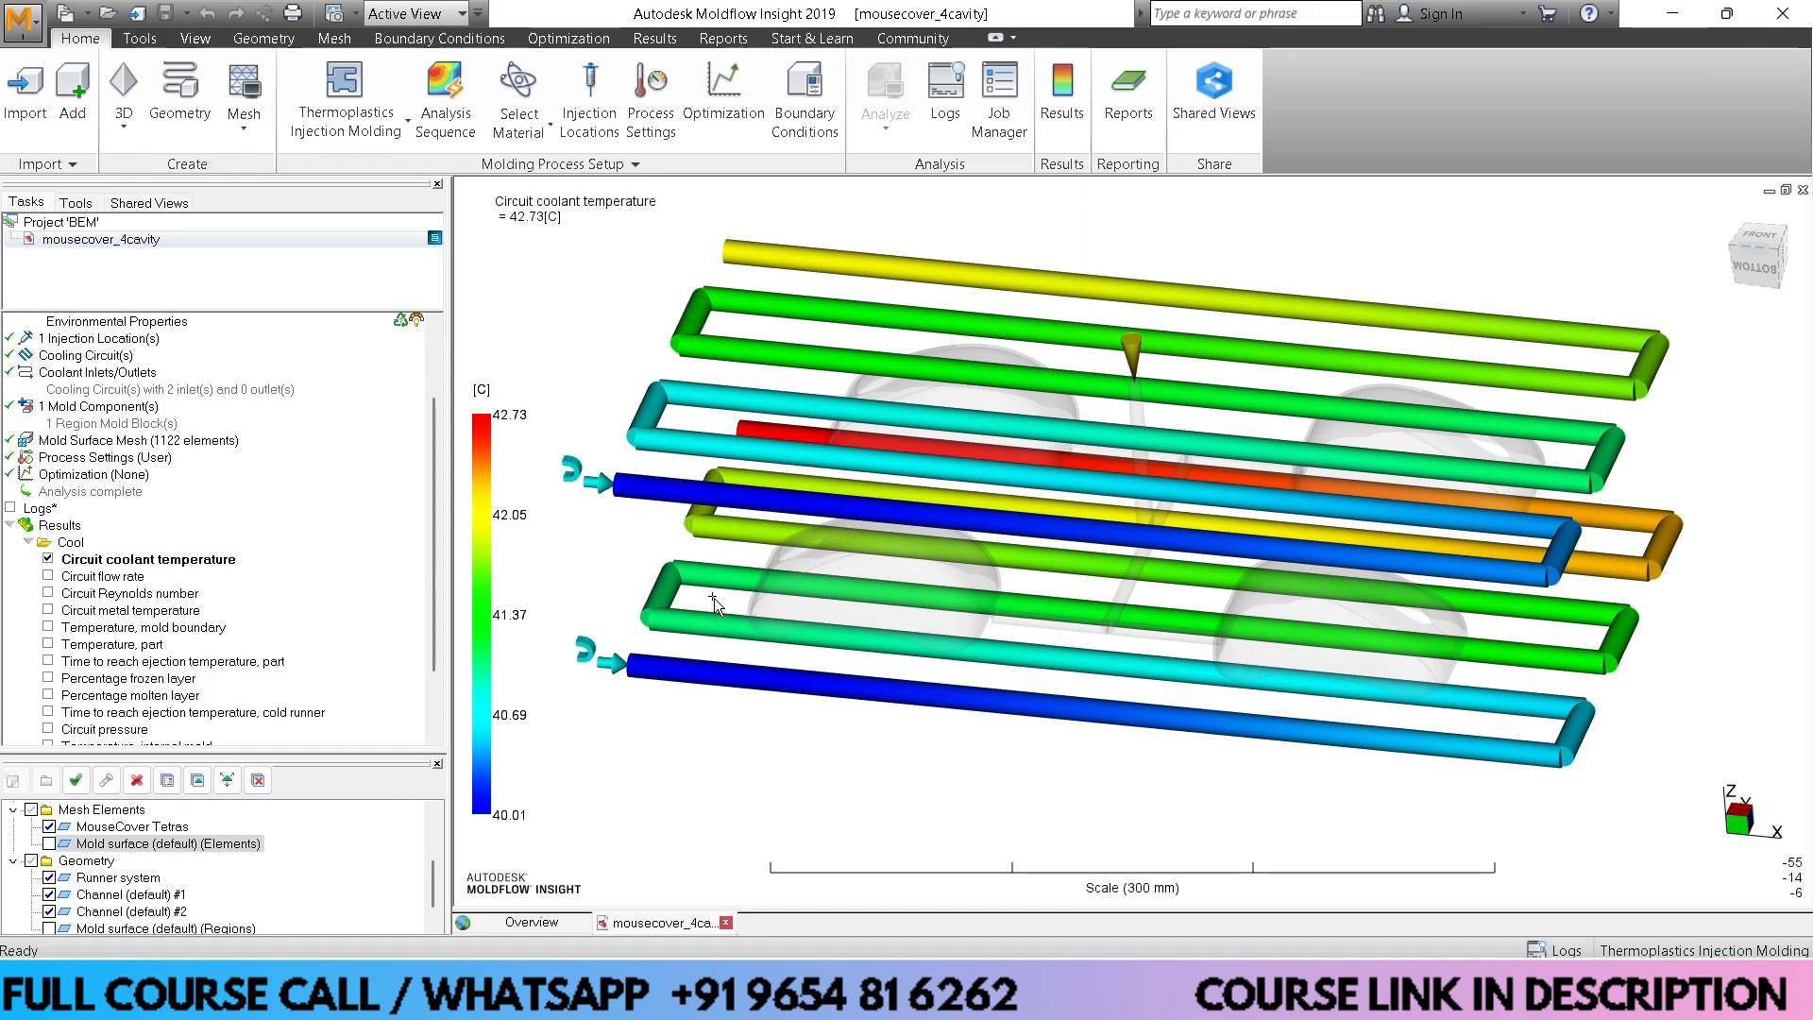
{"action": "left_click", "coordinate": [48, 594]}
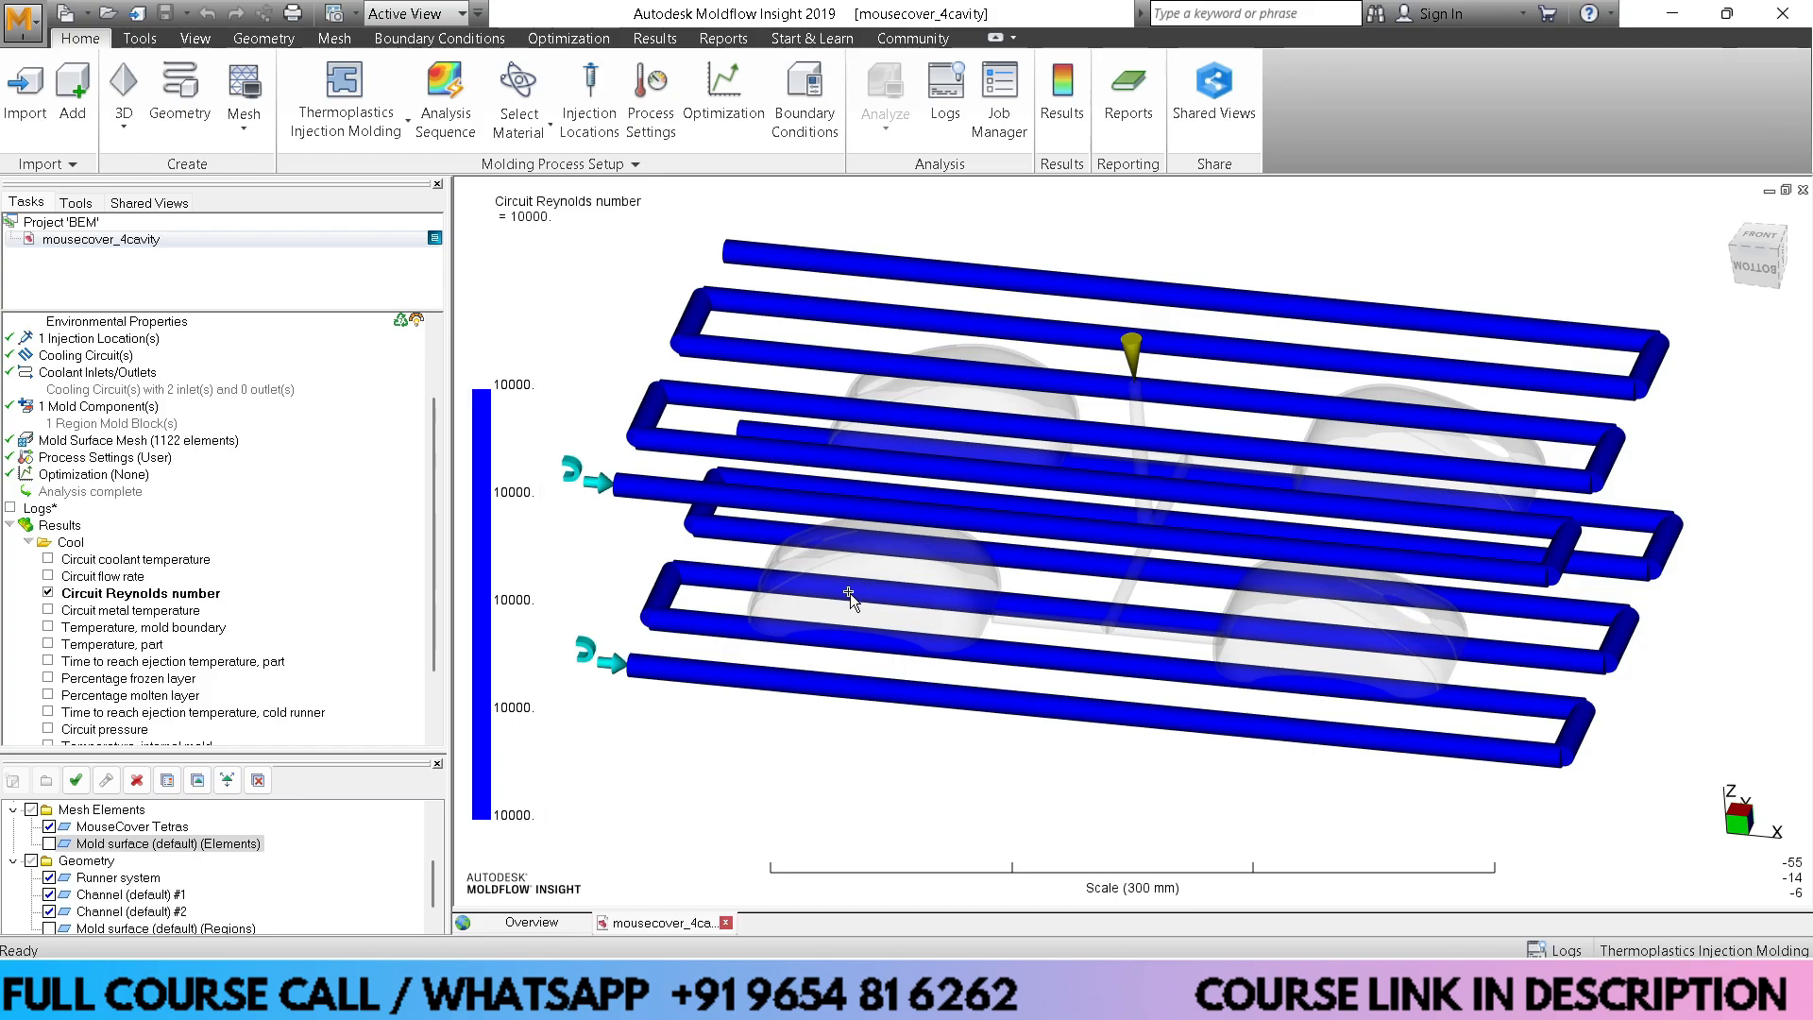
Display the Circuit flow rate result on the cooling circuits and inspect it from a slightly different angle
{"action": "mouse_move", "coordinate": [850, 668]}
{"action": "middle_mouse_down"}
{"action": "mouse_move", "coordinate": [806, 620]}
{"action": "mouse_move", "coordinate": [851, 661]}
{"action": "middle_mouse_up"}
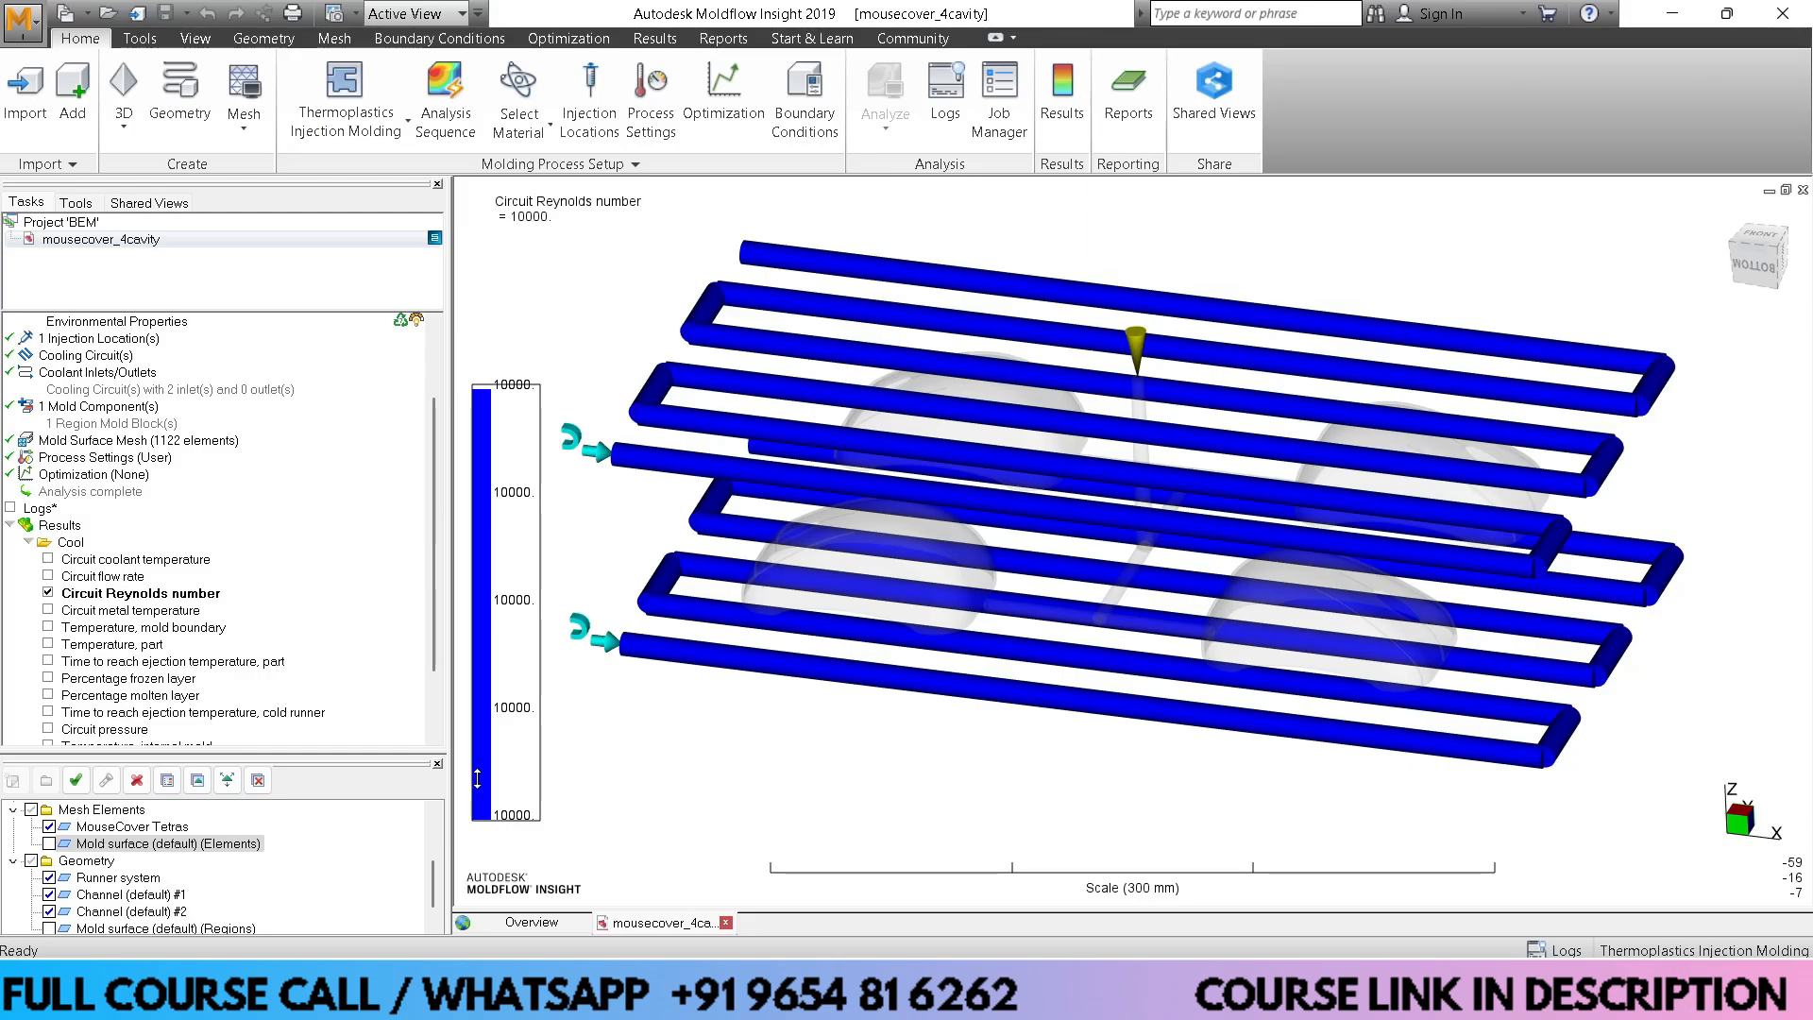
{"action": "left_click", "coordinate": [48, 576]}
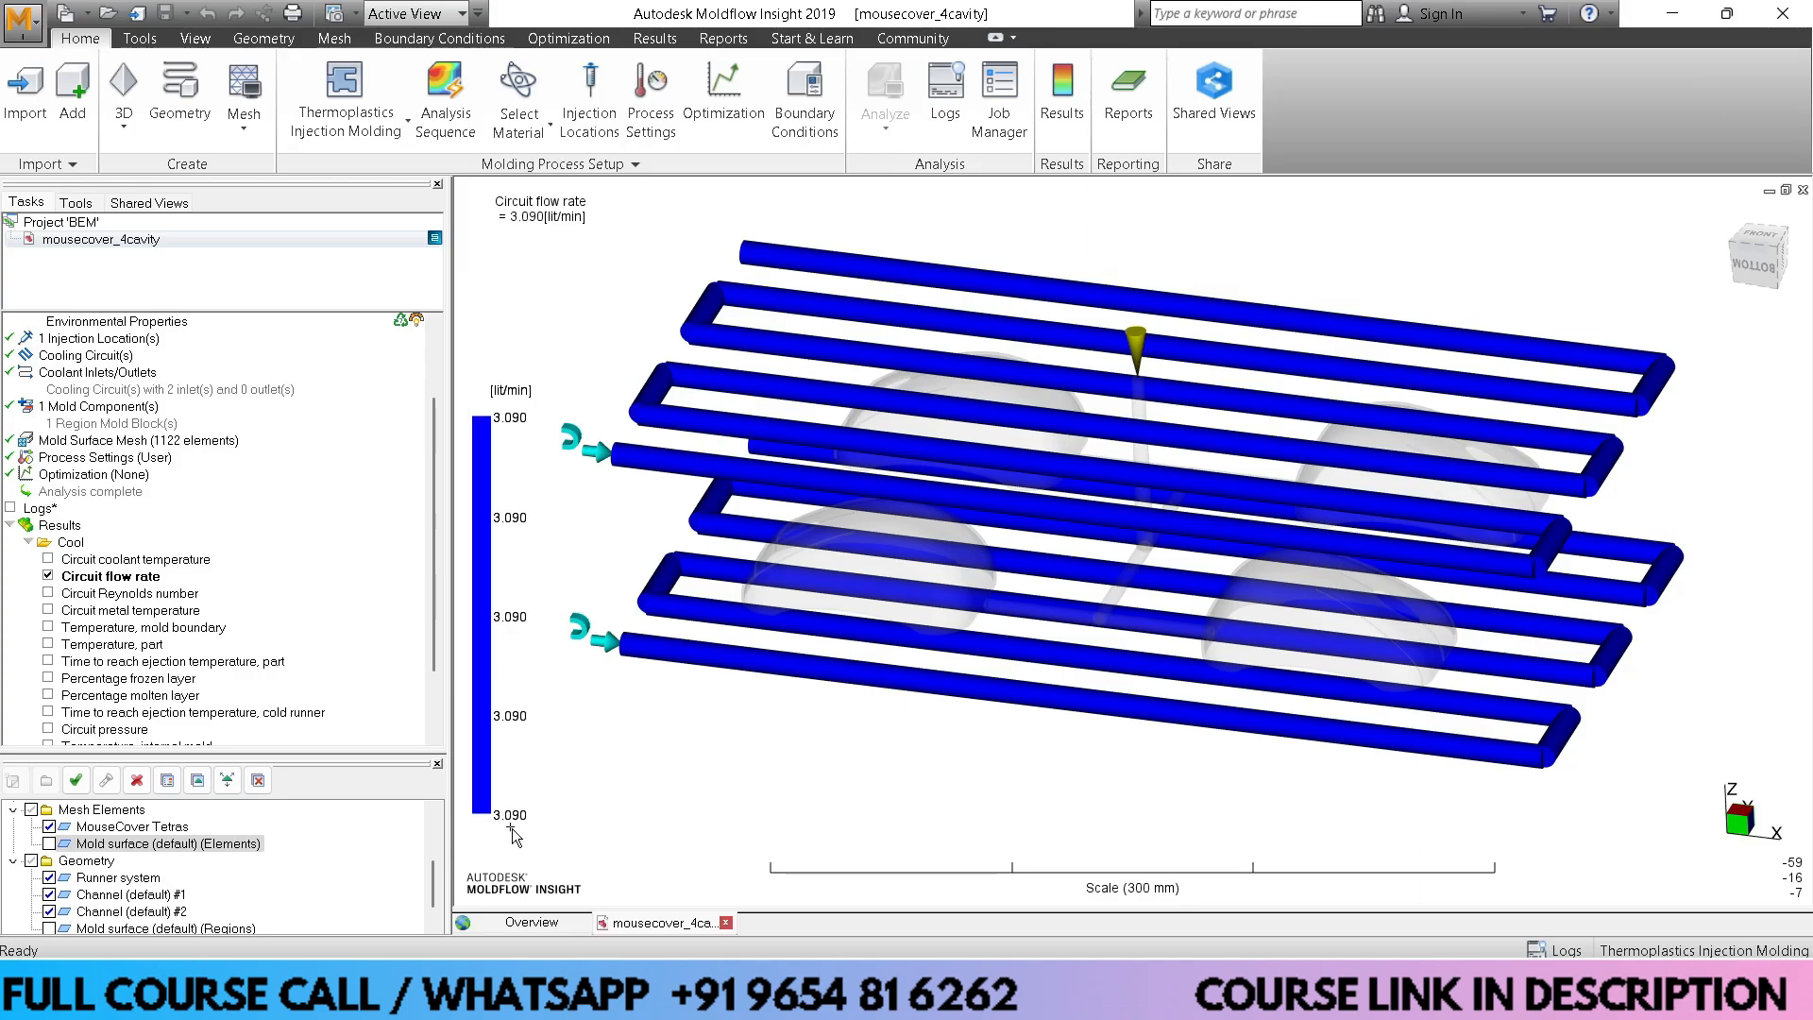
{"action": "mouse_move", "coordinate": [728, 740]}
{"action": "middle_mouse_down"}
{"action": "mouse_move", "coordinate": [705, 697]}
{"action": "mouse_move", "coordinate": [733, 729]}
{"action": "middle_mouse_up"}
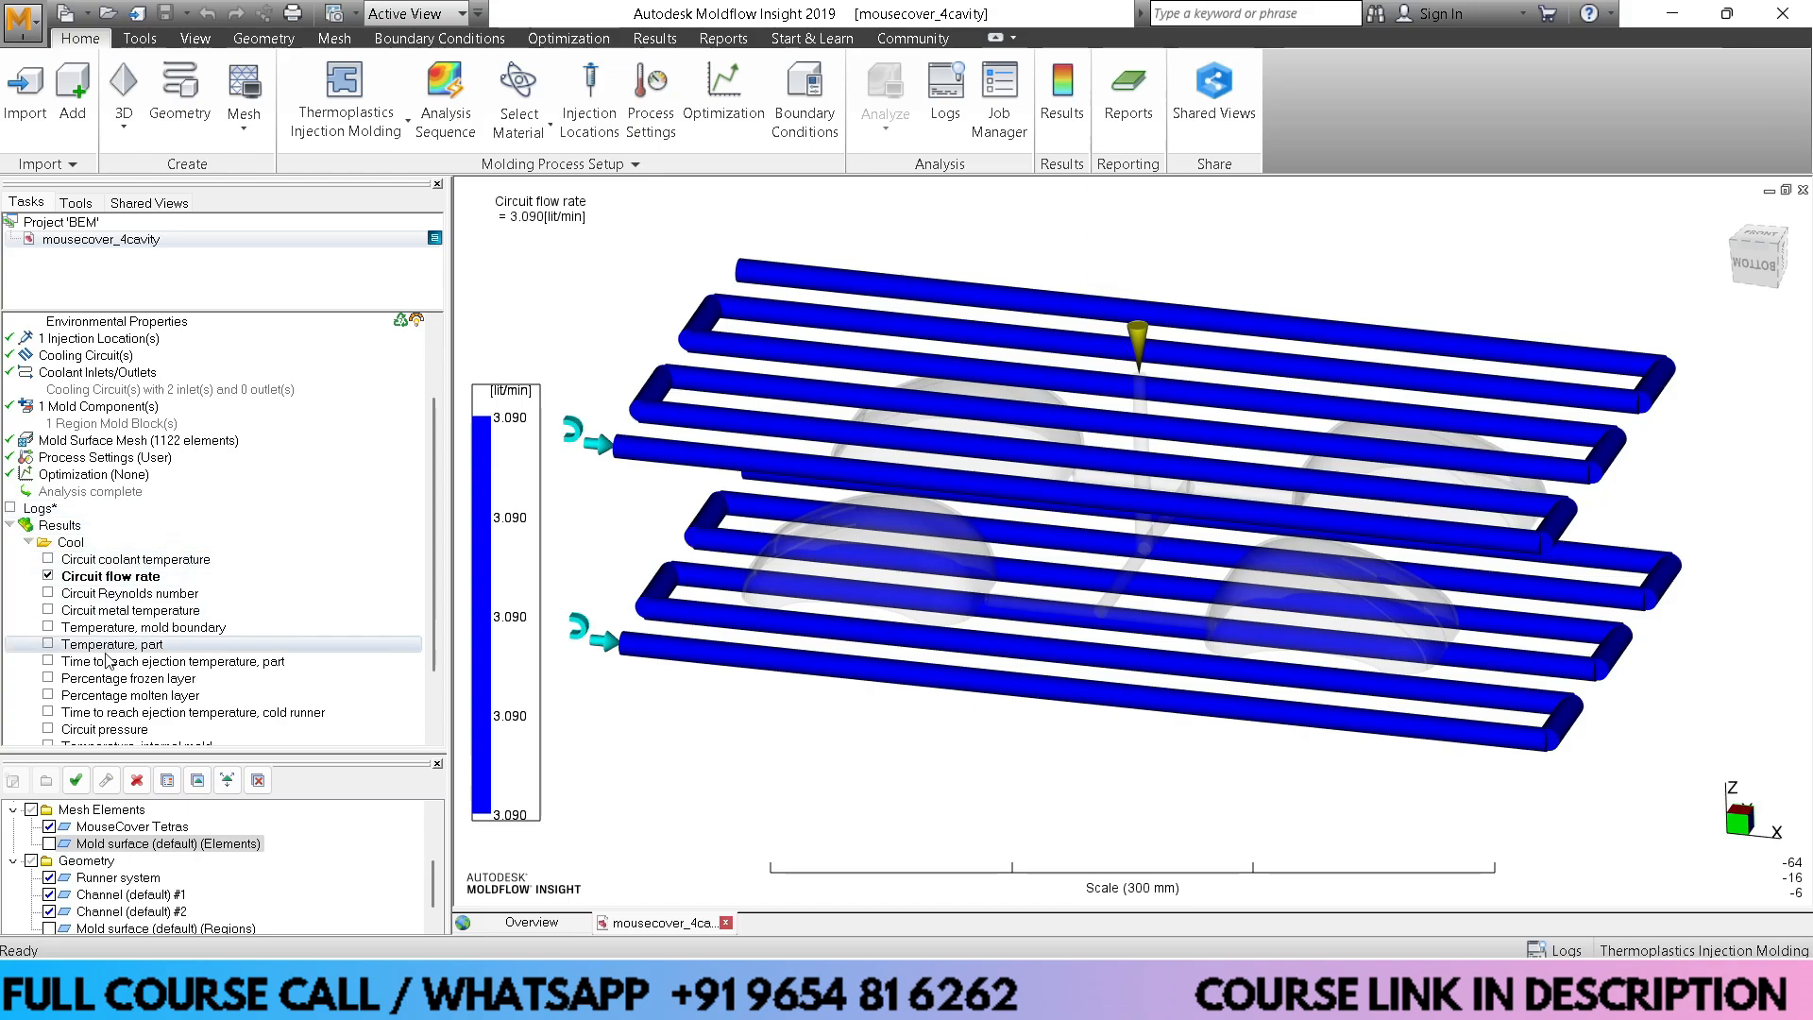
Display the Temperature, mold boundary result, inspect it around the four cavities, and switch it off again
{"action": "scroll", "coordinate": [224, 621], "scroll_direction": "down", "scroll_amount": 1}
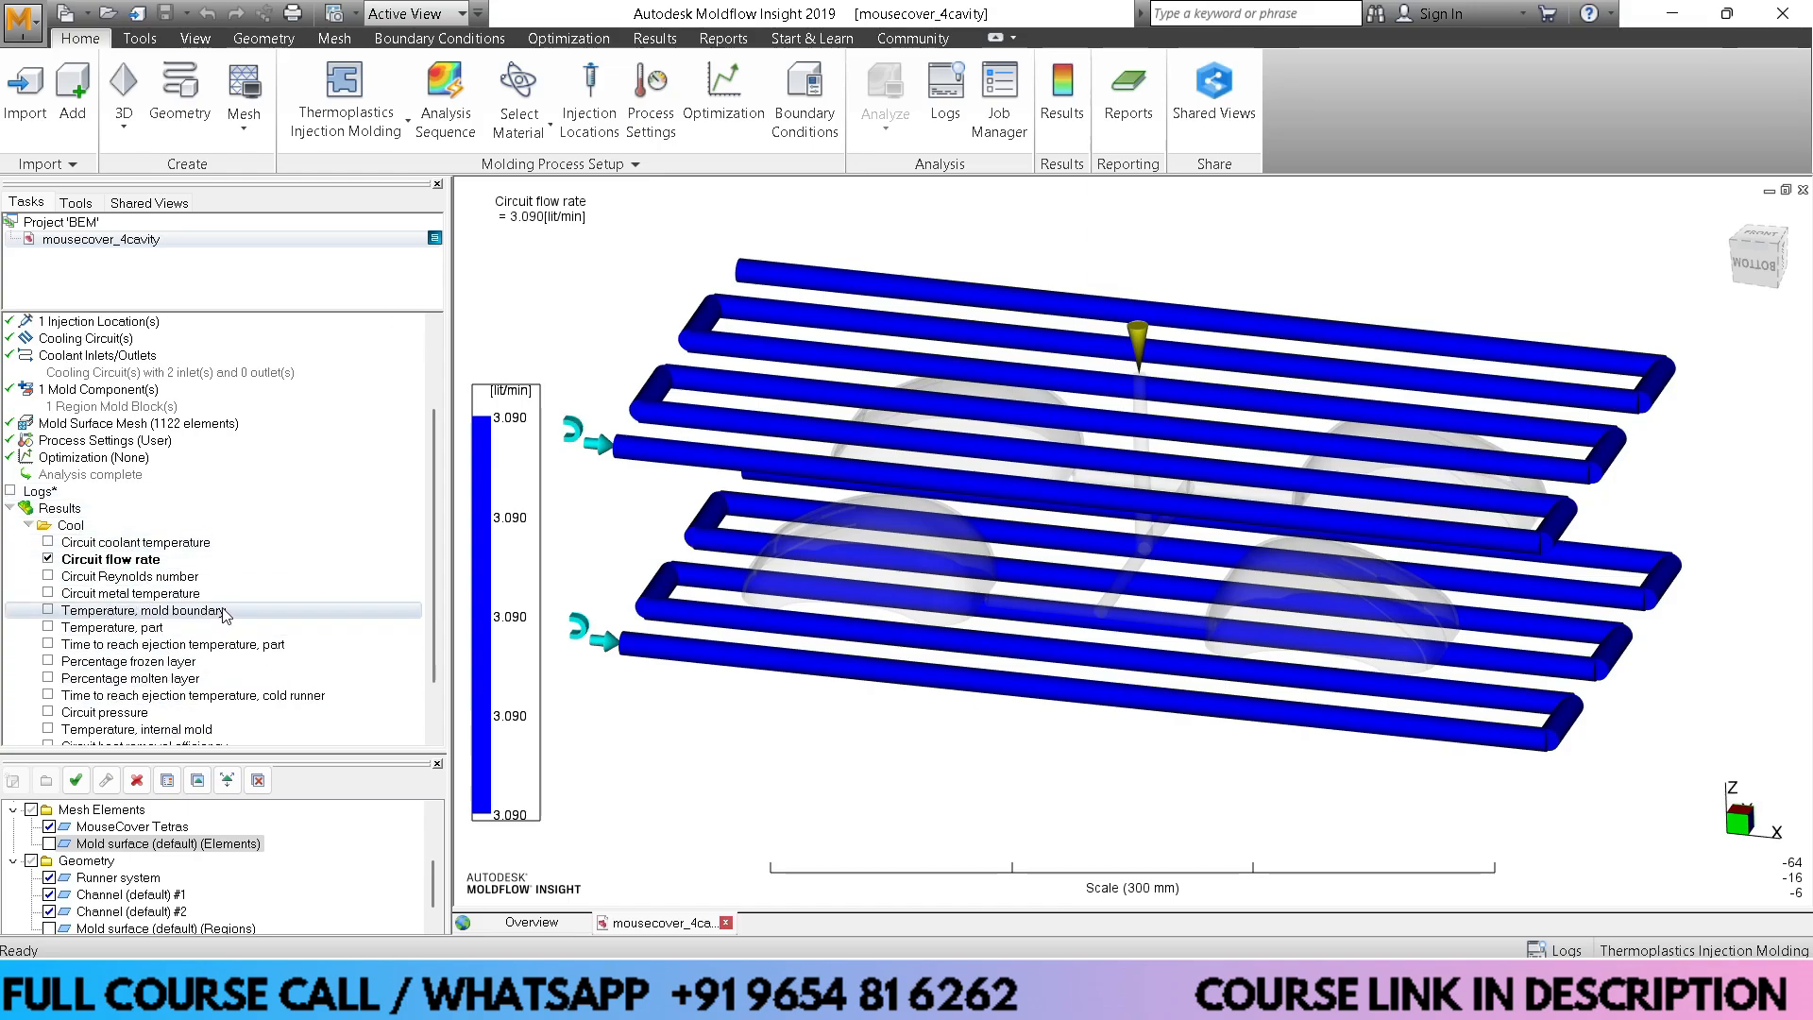
{"action": "scroll", "coordinate": [226, 615], "scroll_direction": "down", "scroll_amount": 2}
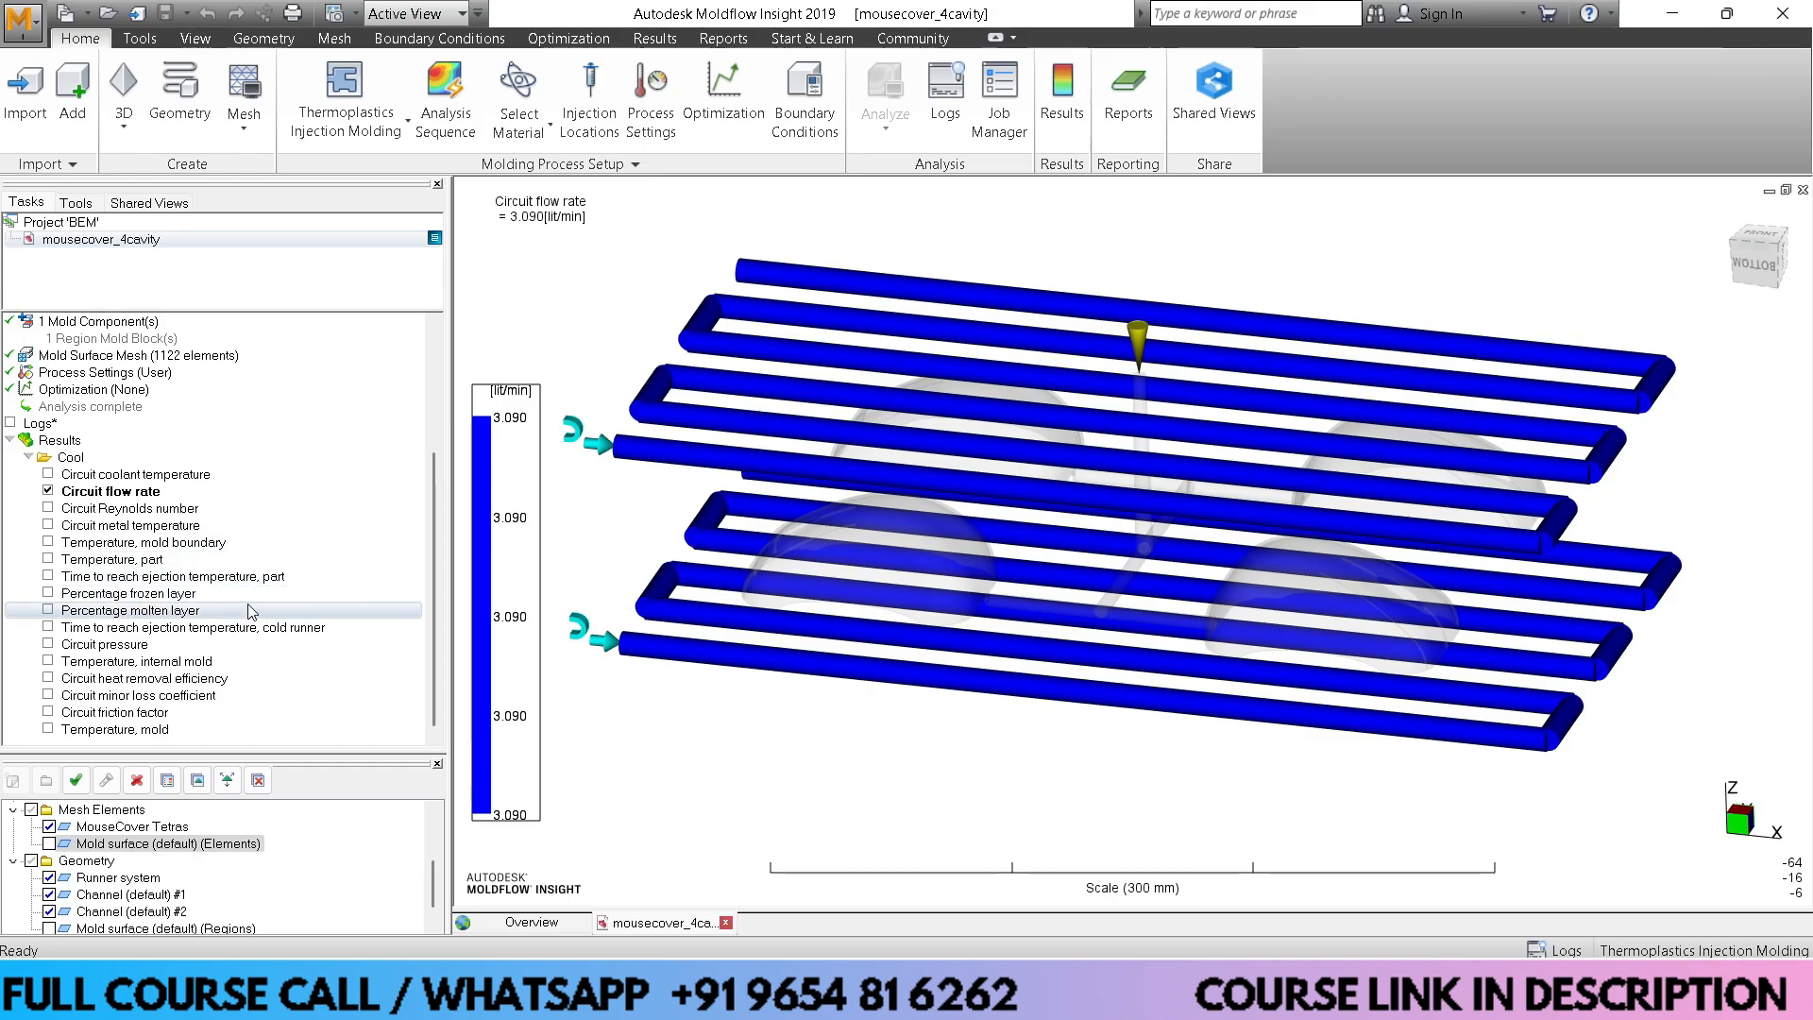
{"action": "left_click", "coordinate": [48, 543]}
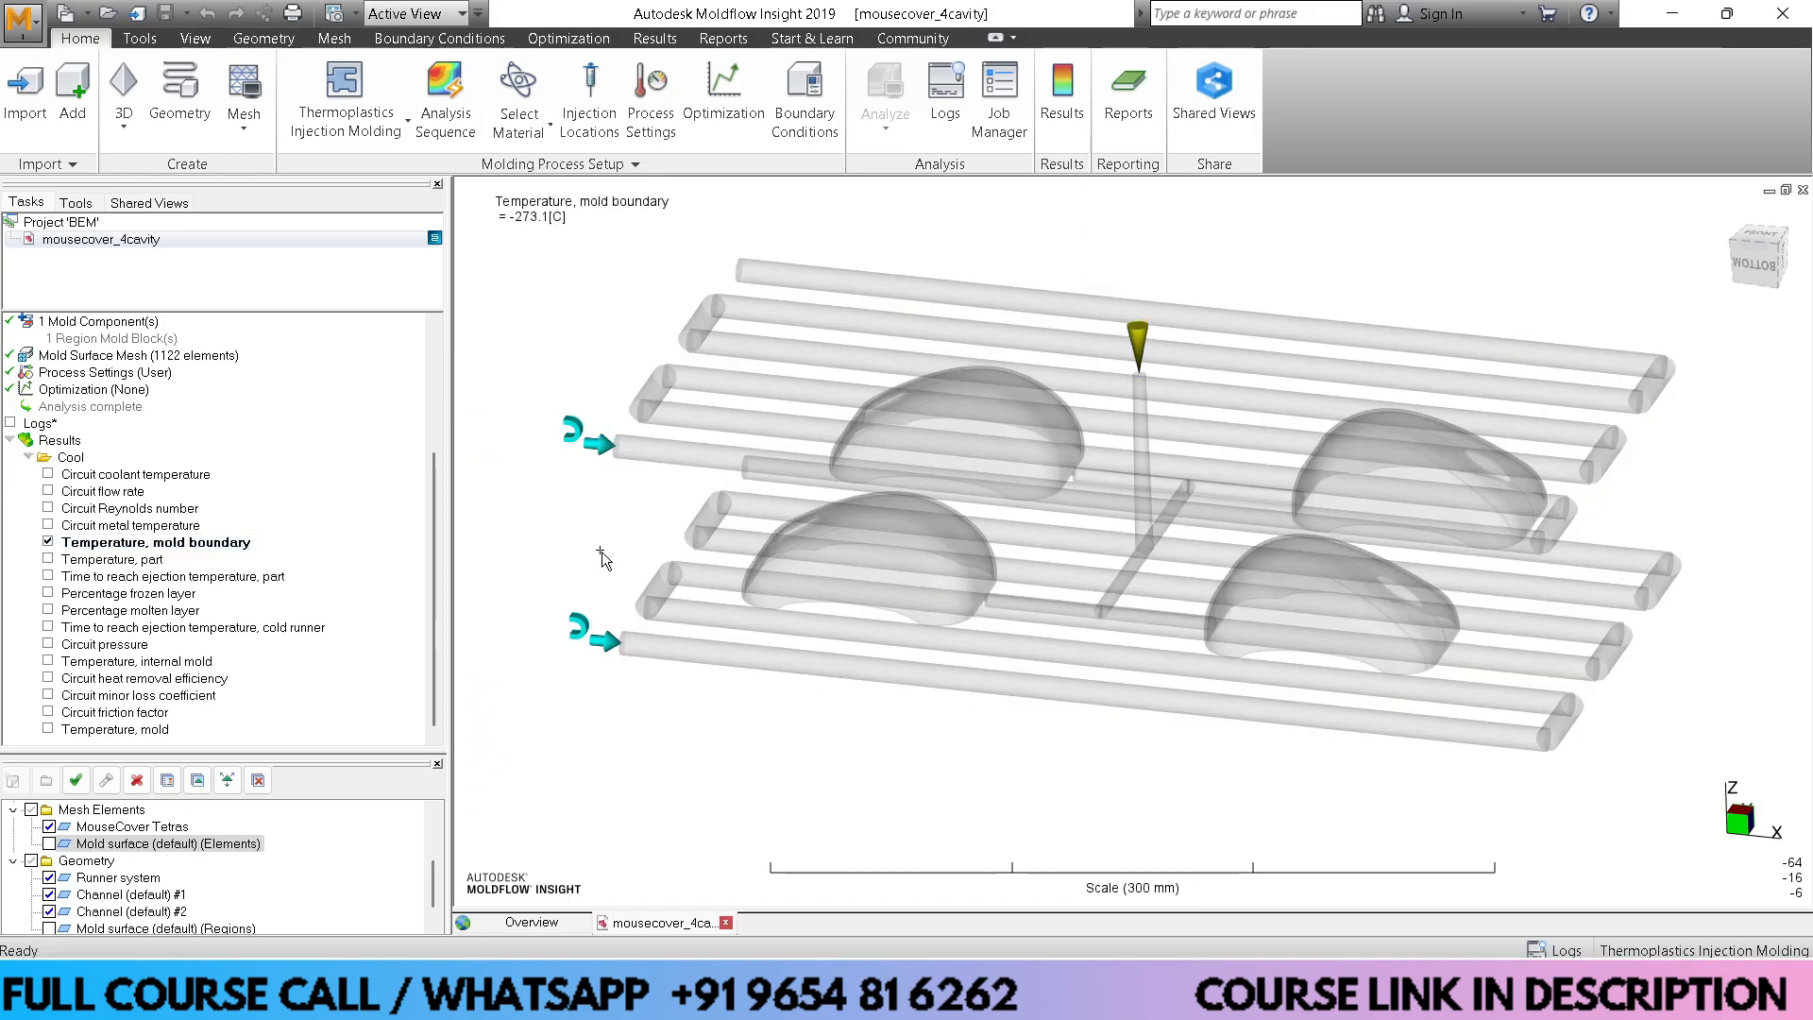
{"action": "middle_click_drag", "start_coordinate": [601, 552], "coordinate": [567, 386]}
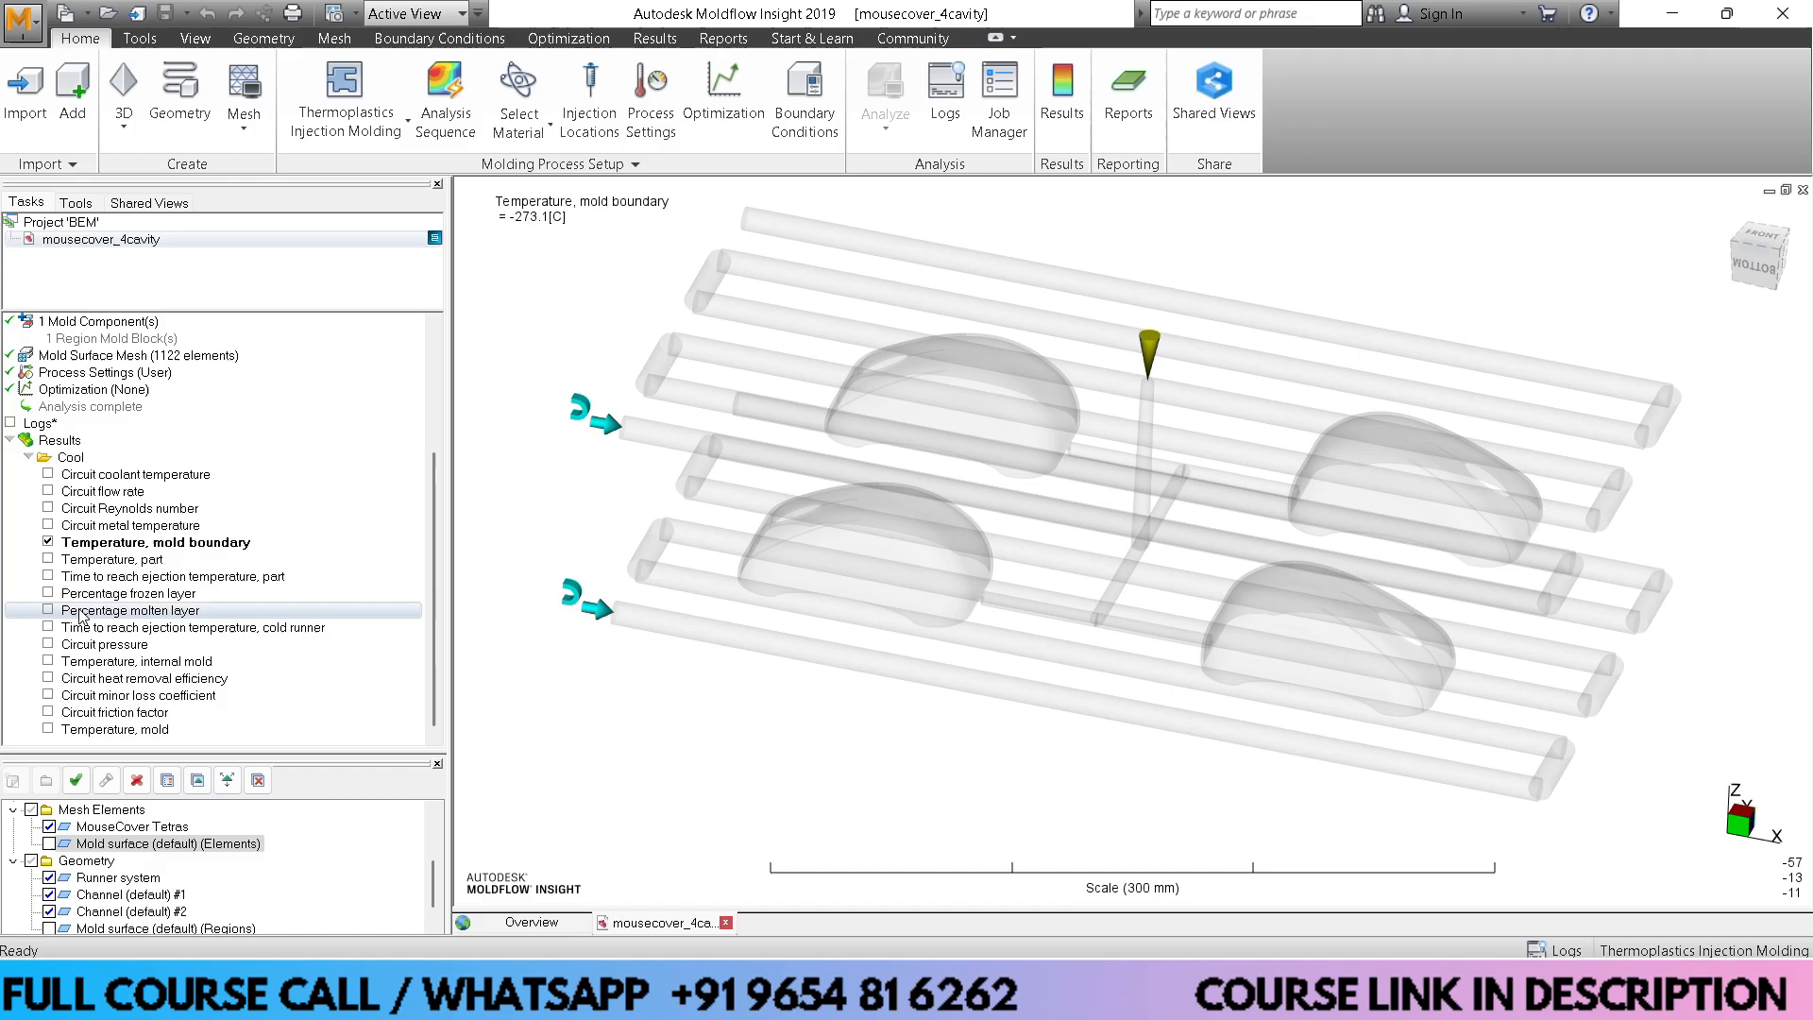
{"action": "left_click", "coordinate": [47, 543]}
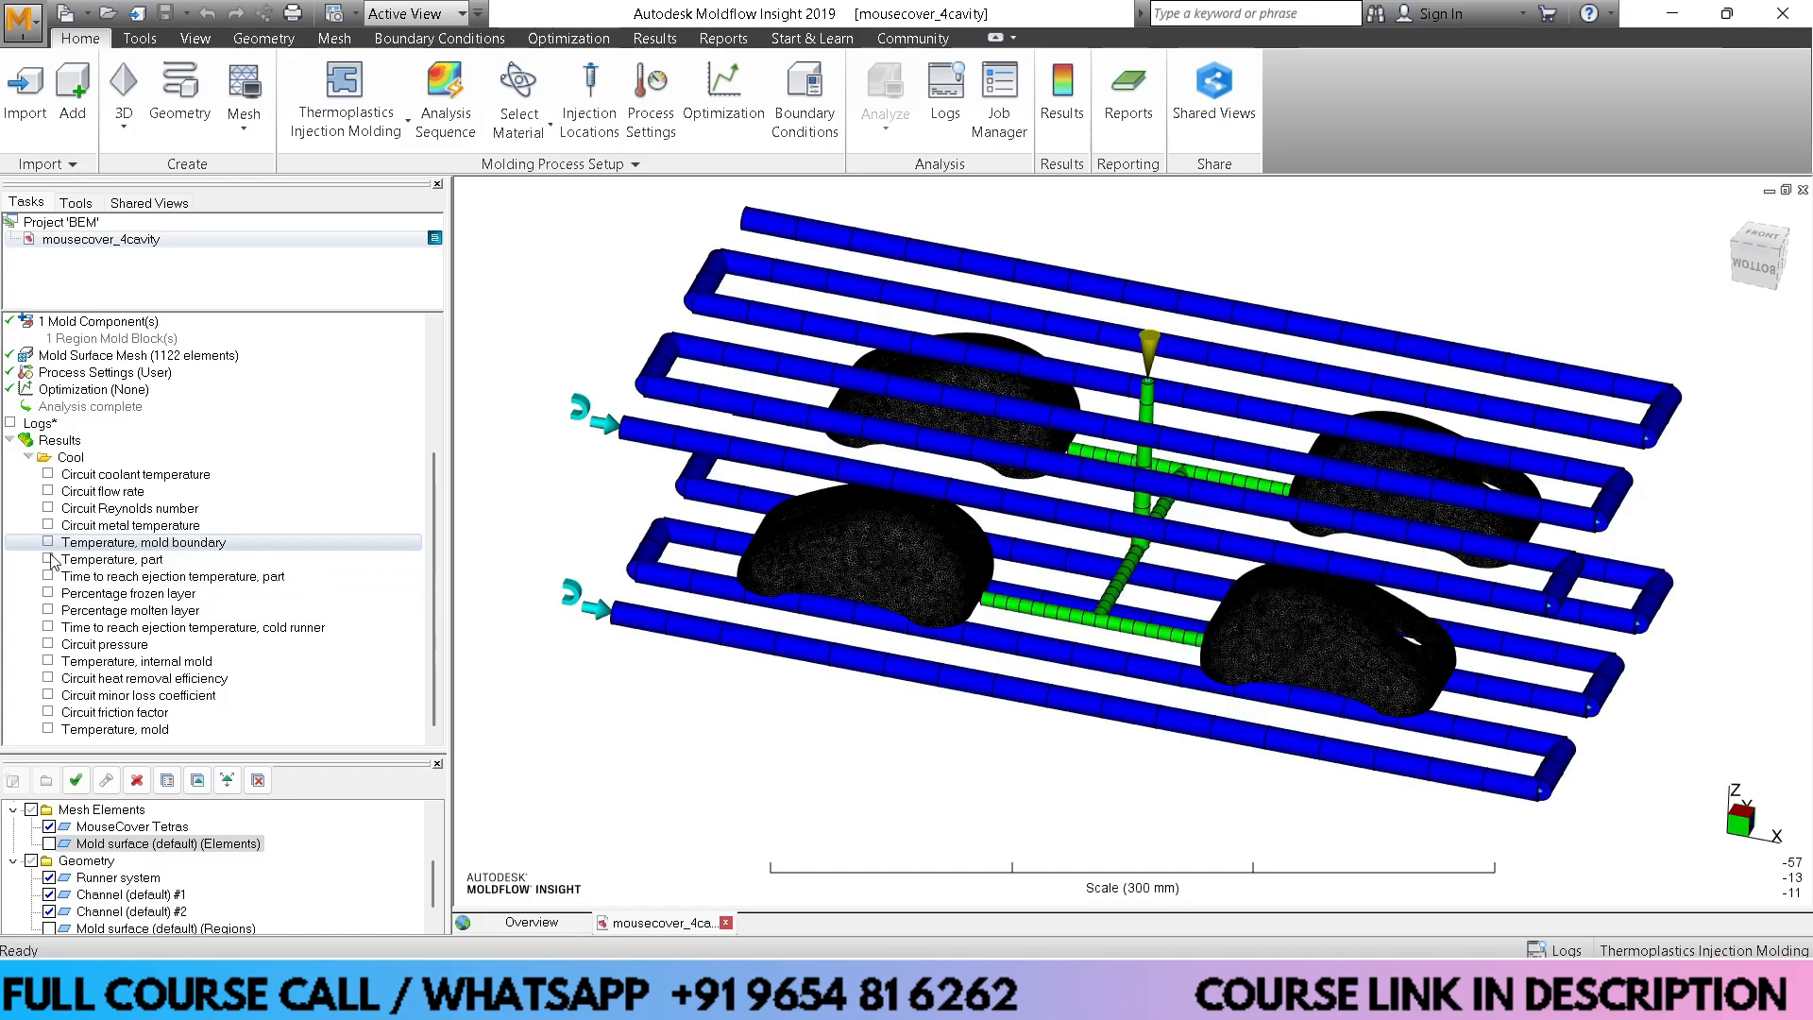
Display the Temperature, mold result and examine the four cavities from above, from the underside and from the side
{"action": "left_click", "coordinate": [47, 729]}
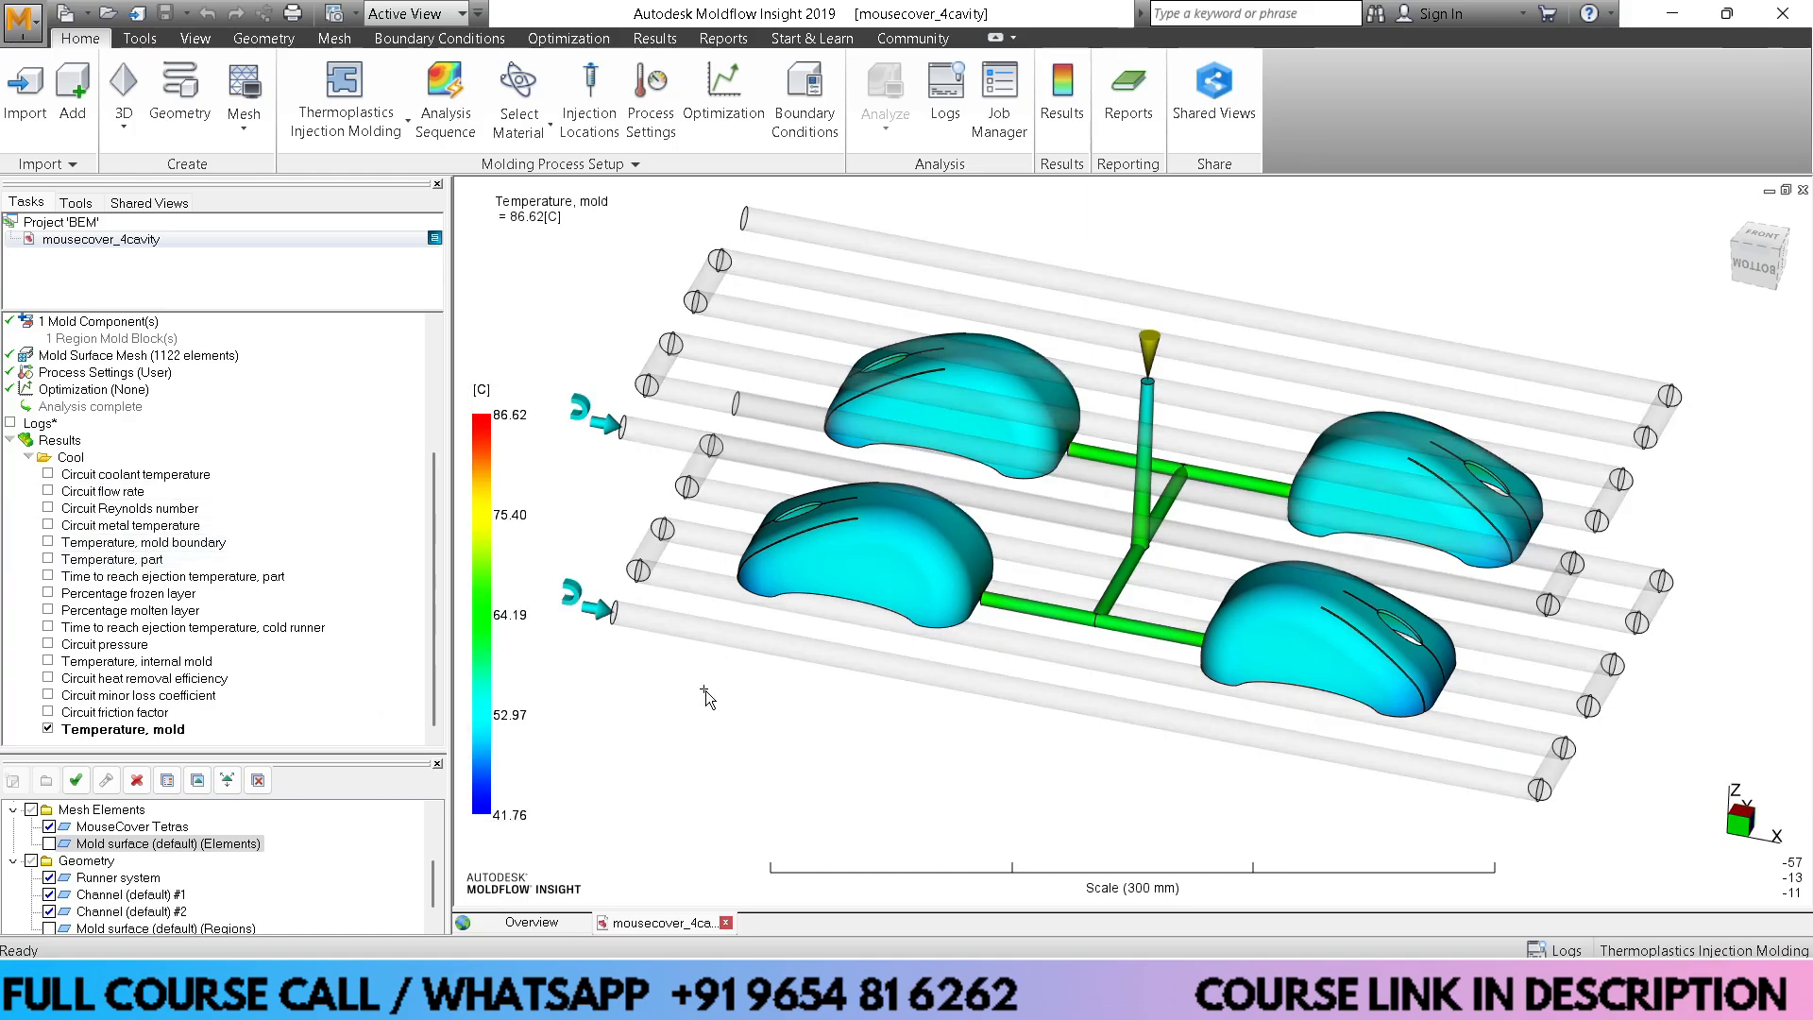
{"action": "middle_click_drag", "start_coordinate": [767, 723], "coordinate": [835, 718]}
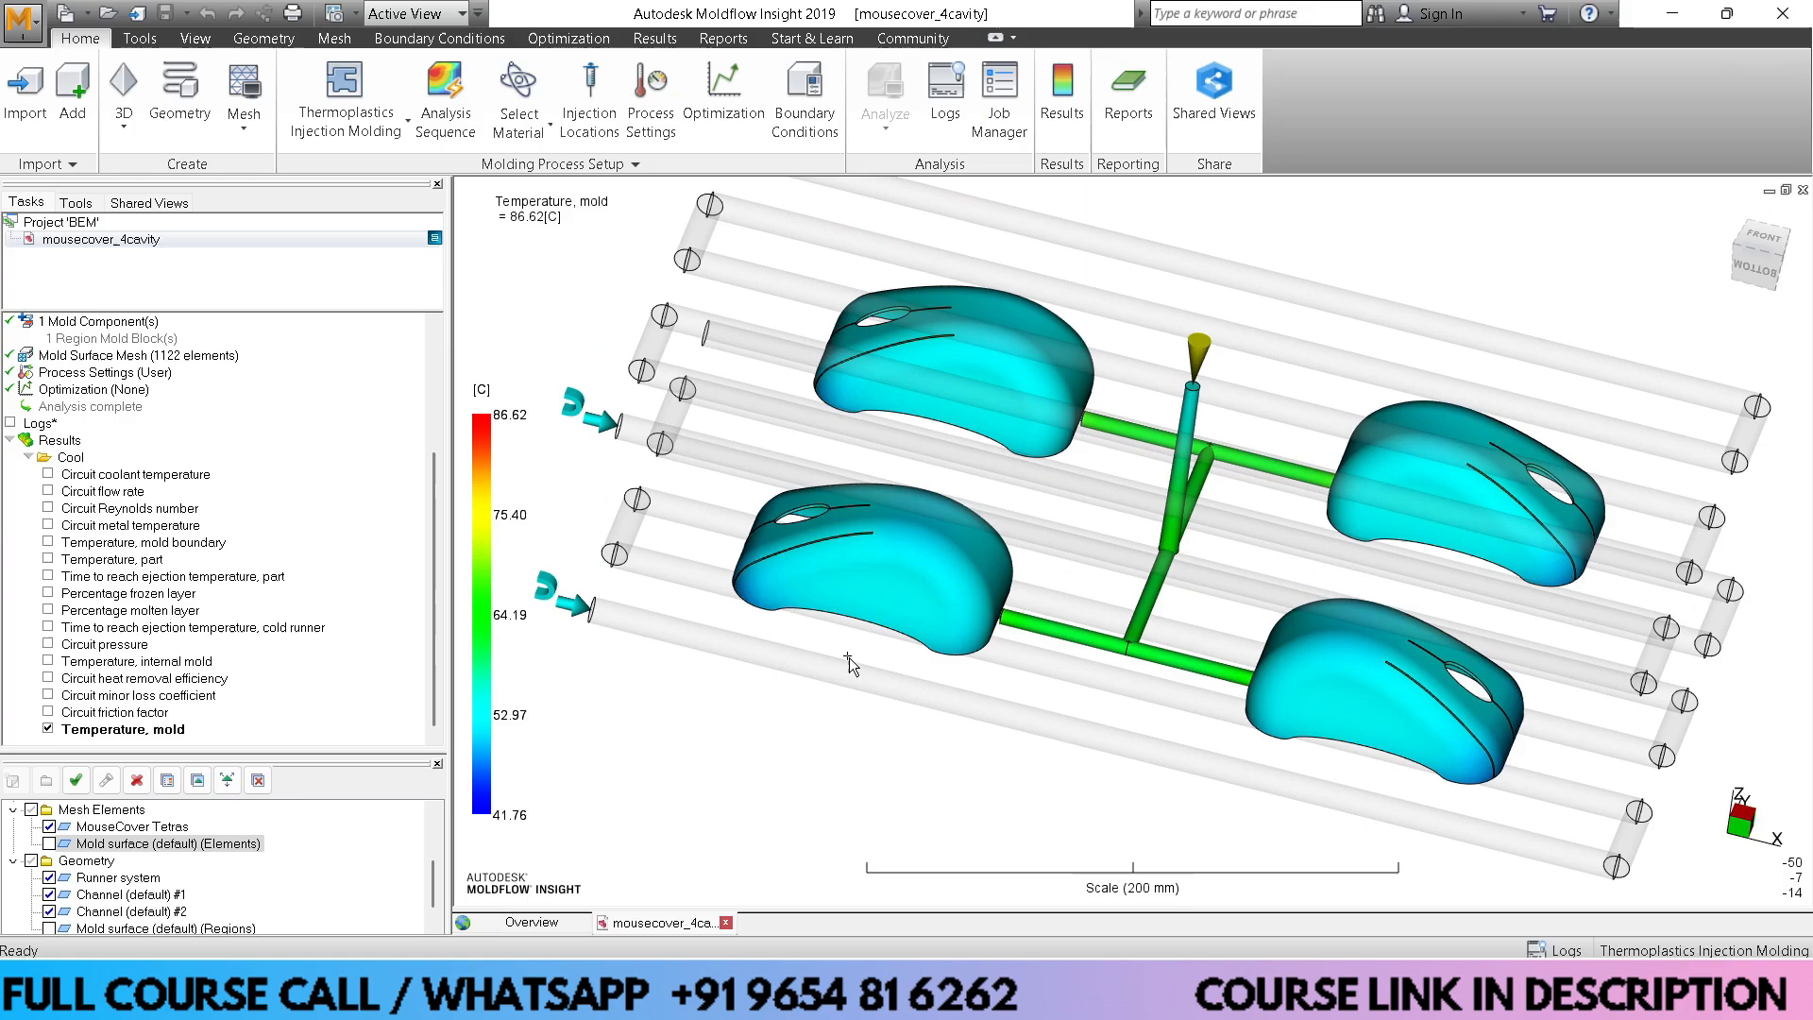
{"action": "mouse_move", "coordinate": [945, 415]}
{"action": "middle_mouse_down"}
{"action": "mouse_move", "coordinate": [979, 393]}
{"action": "mouse_move", "coordinate": [956, 395]}
{"action": "middle_mouse_up"}
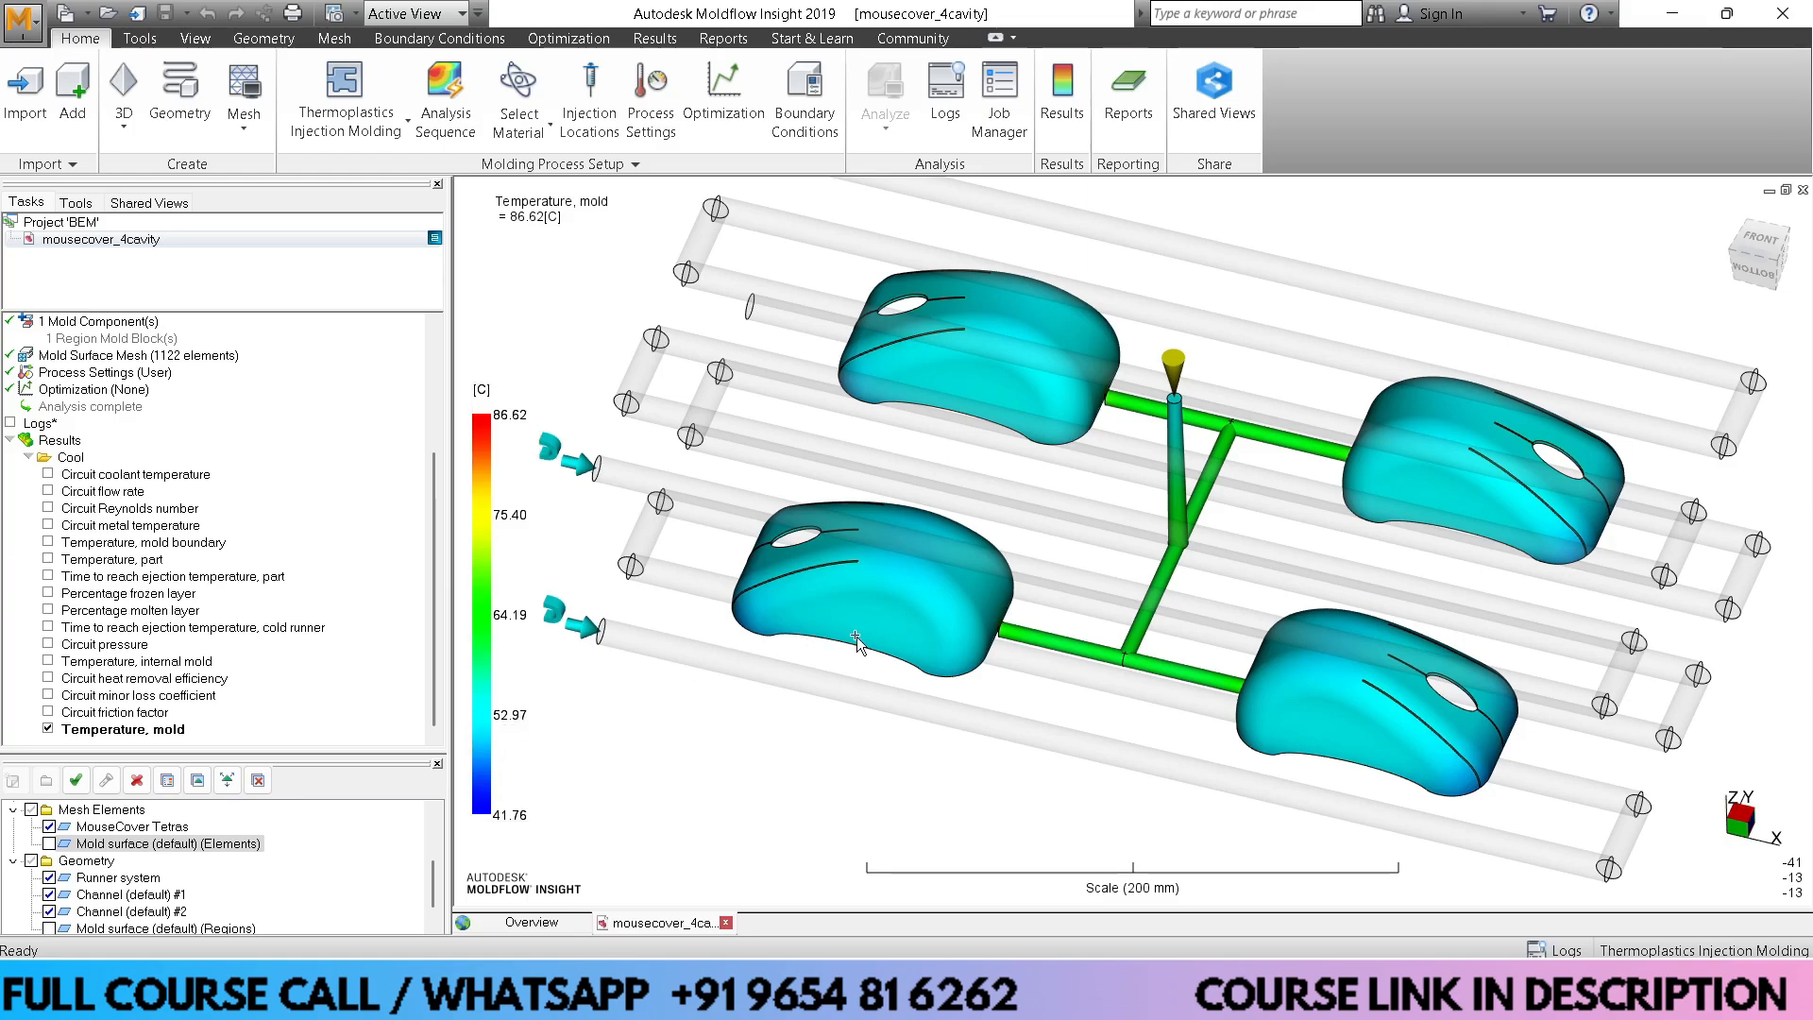
{"action": "mouse_move", "coordinate": [857, 636]}
{"action": "middle_mouse_down"}
{"action": "mouse_move", "coordinate": [819, 352]}
{"action": "mouse_move", "coordinate": [886, 353]}
{"action": "middle_mouse_up"}
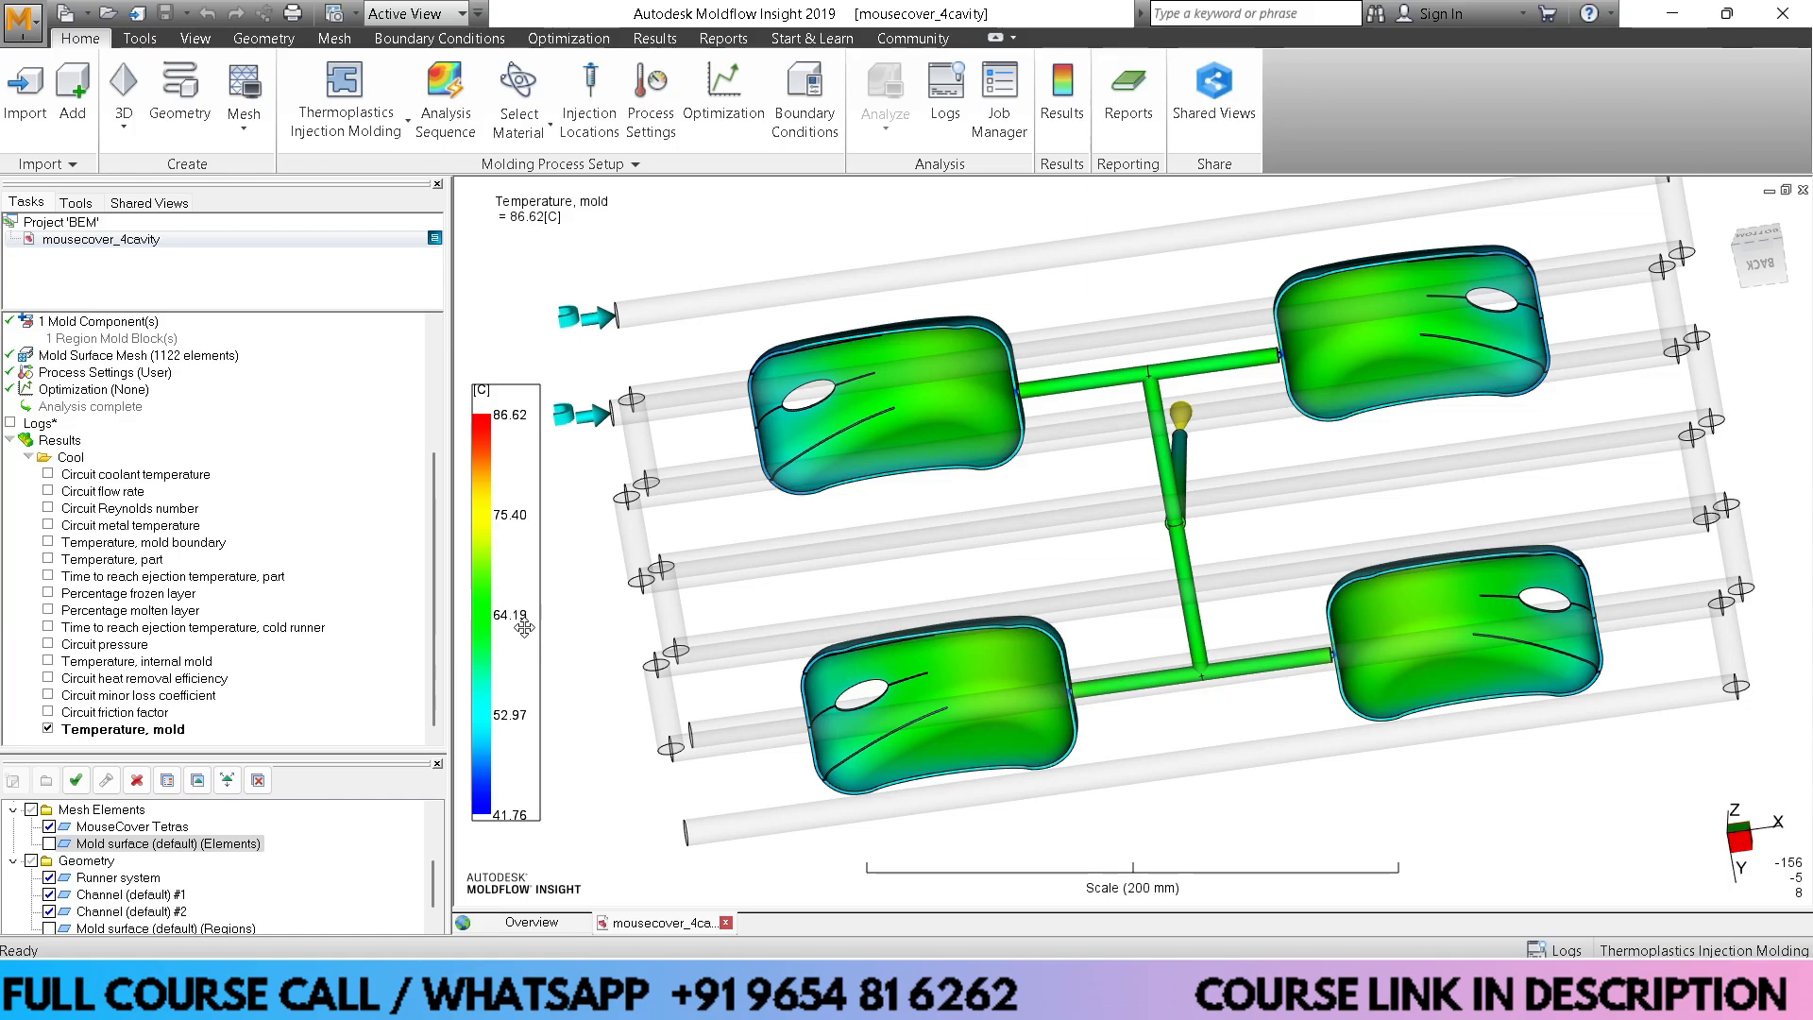
{"action": "mouse_move", "coordinate": [793, 499]}
{"action": "middle_mouse_down"}
{"action": "mouse_move", "coordinate": [742, 658]}
{"action": "mouse_move", "coordinate": [751, 411]}
{"action": "mouse_move", "coordinate": [799, 481]}
{"action": "mouse_move", "coordinate": [806, 612]}
{"action": "middle_mouse_up"}
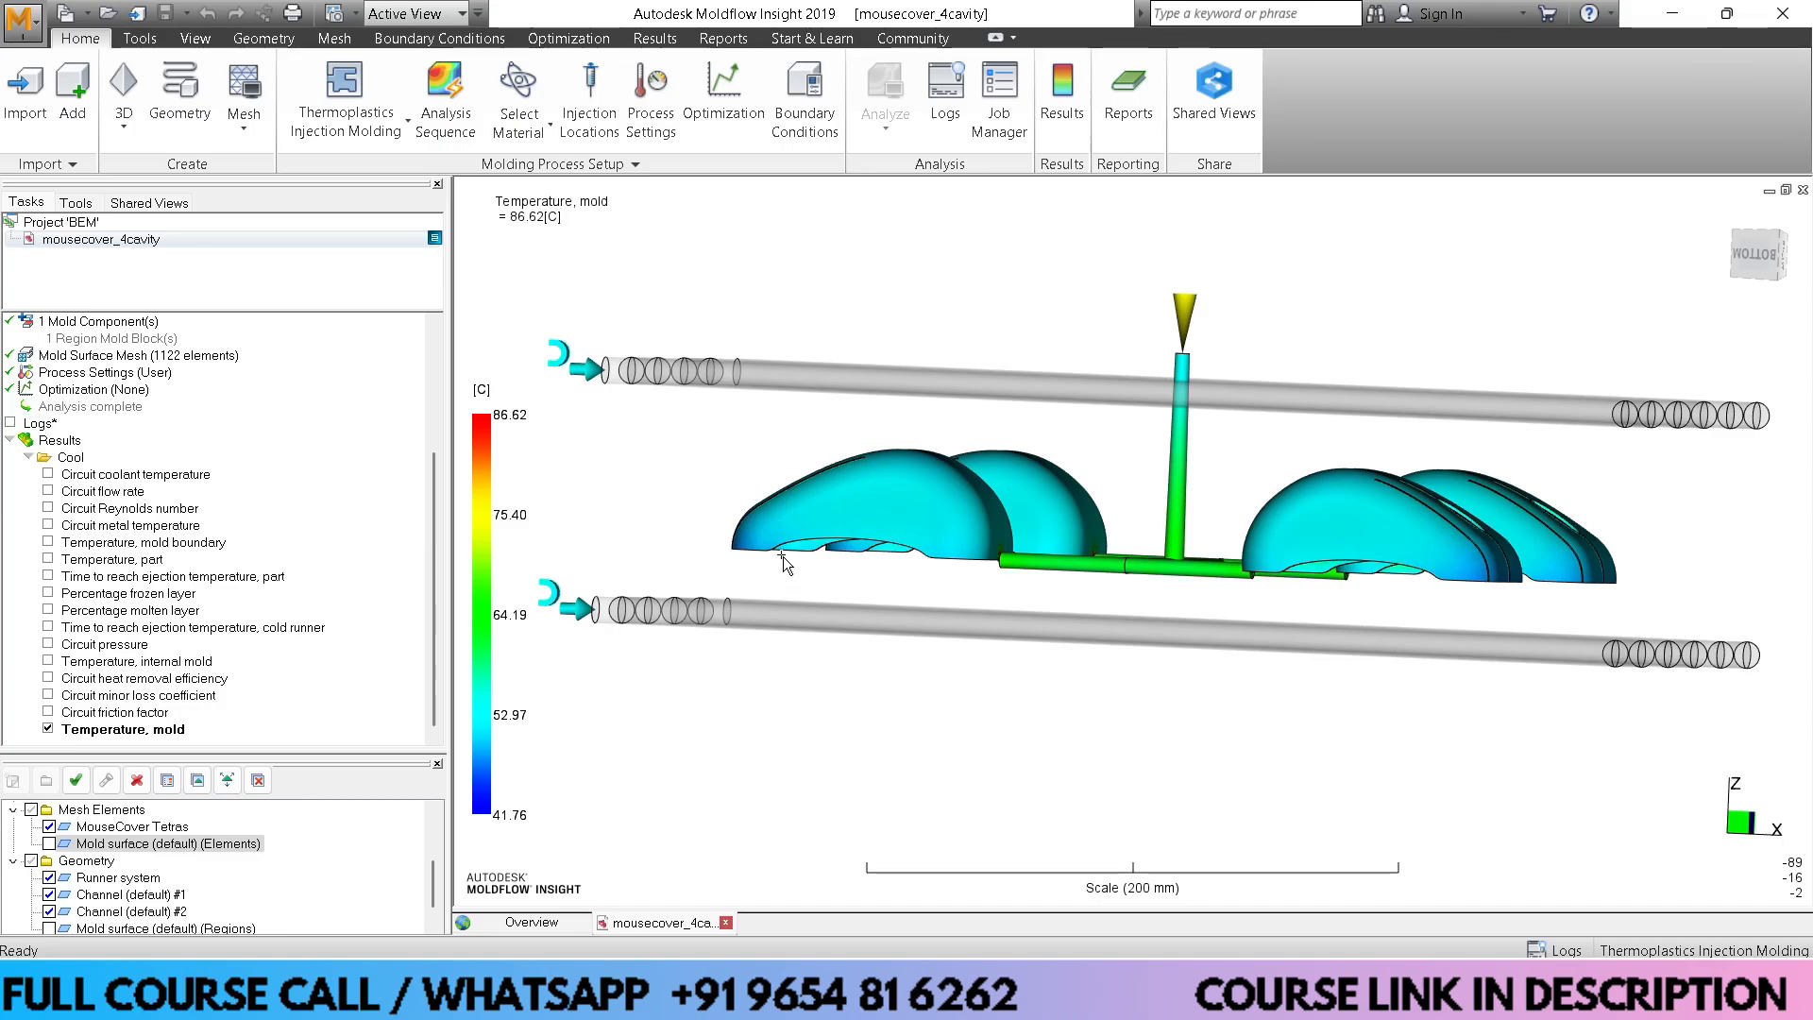
{"action": "mouse_move", "coordinate": [784, 557]}
{"action": "middle_mouse_down"}
{"action": "mouse_move", "coordinate": [803, 597]}
{"action": "mouse_move", "coordinate": [818, 555]}
{"action": "middle_mouse_up"}
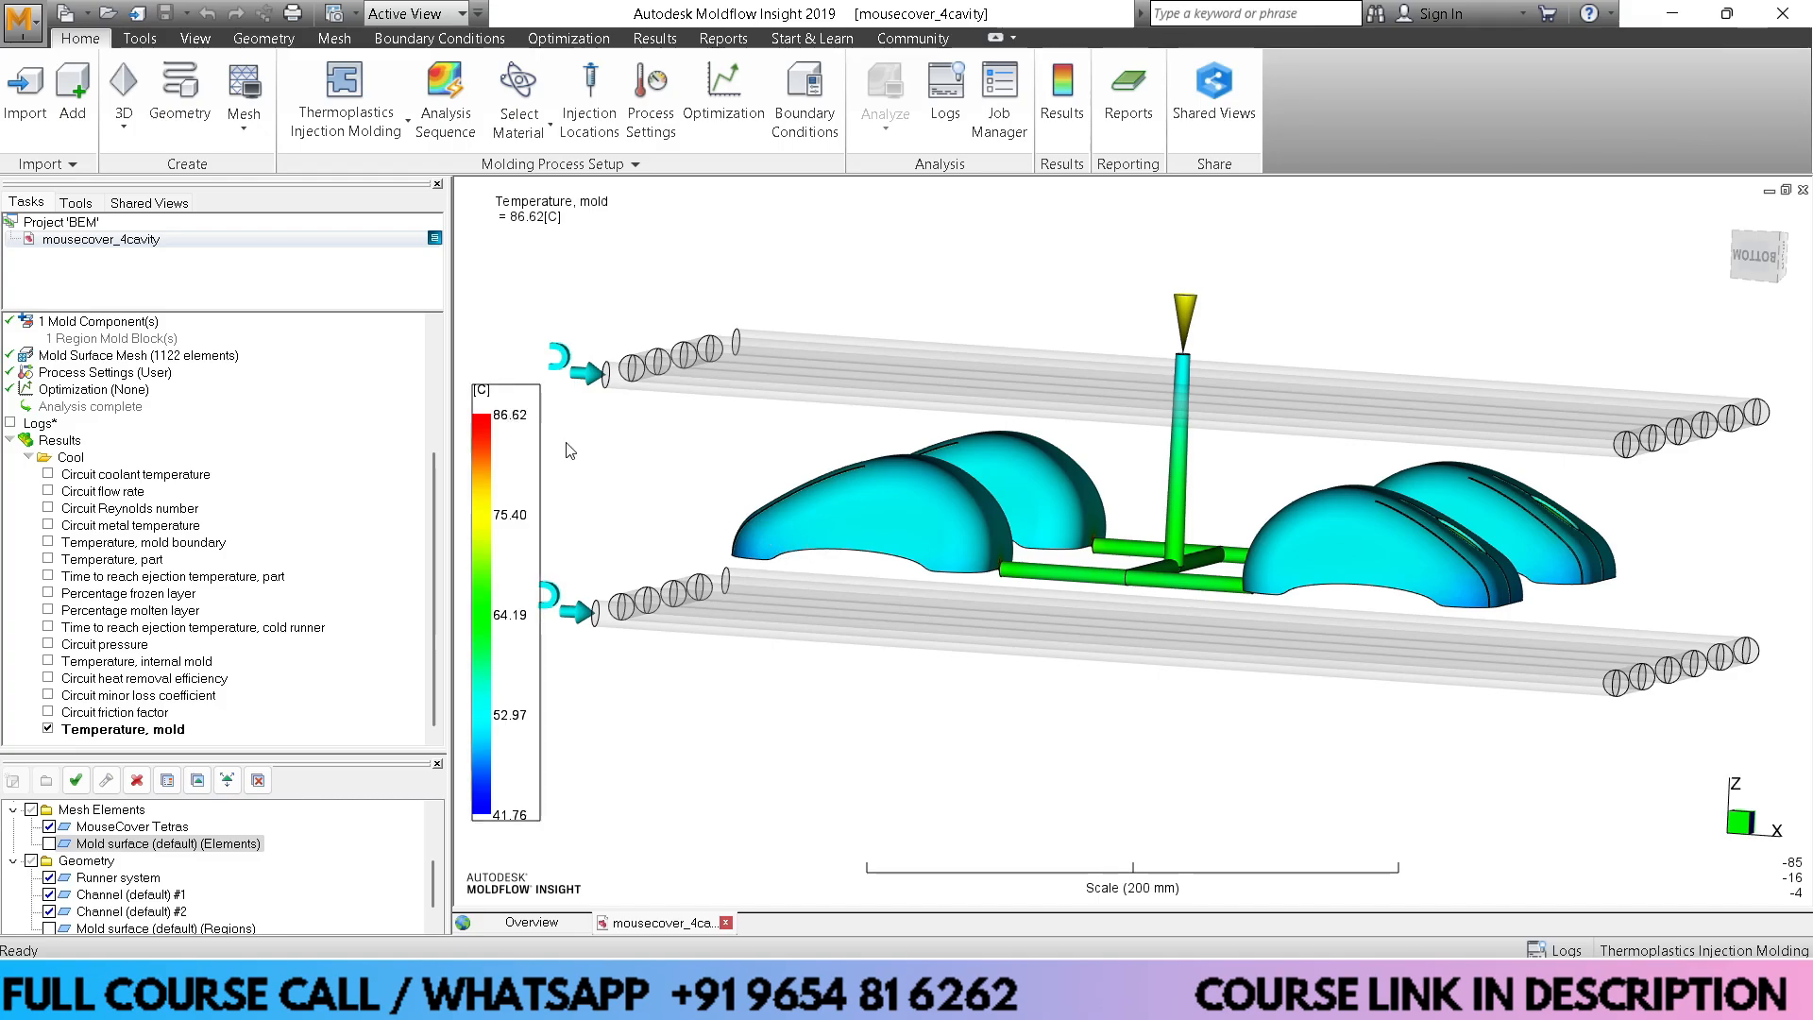
{"action": "middle_click_drag", "start_coordinate": [640, 464], "coordinate": [647, 514]}
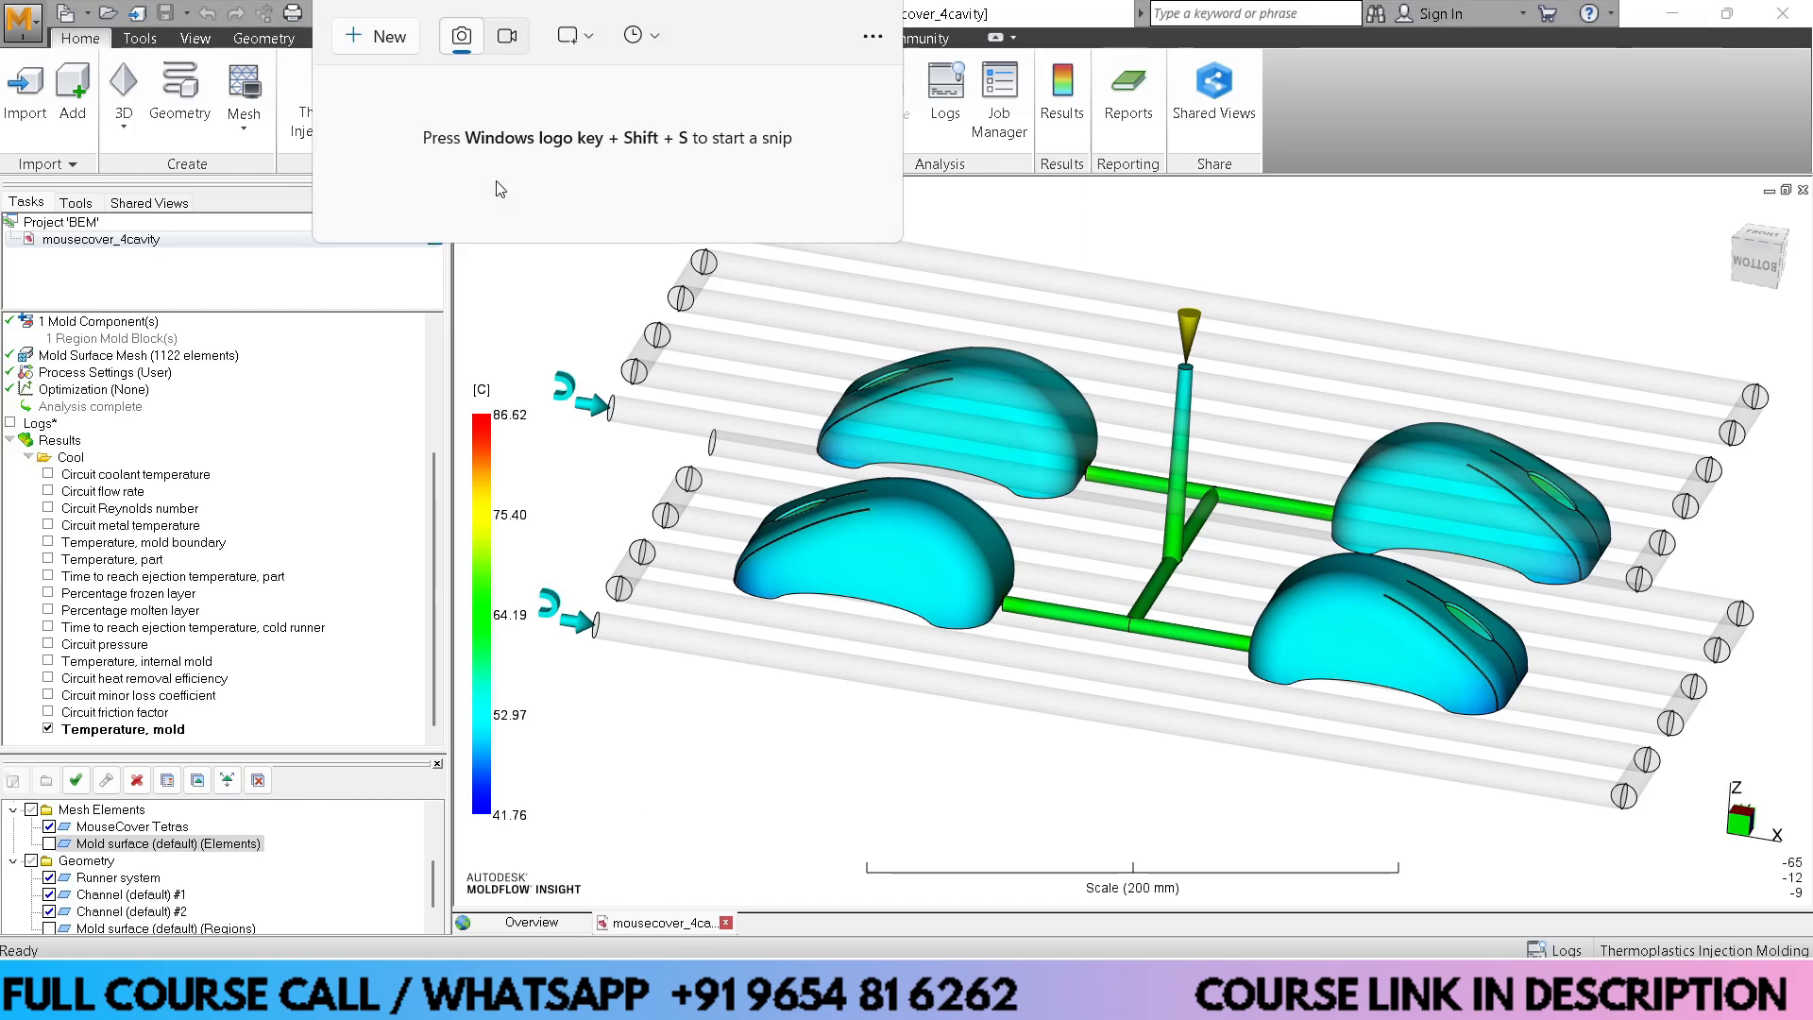
Capture a rectangular snip of the legend and nearest cavities in the mold temperature plot and maximize the Snipping Tool window
{"action": "left_click", "coordinate": [380, 40]}
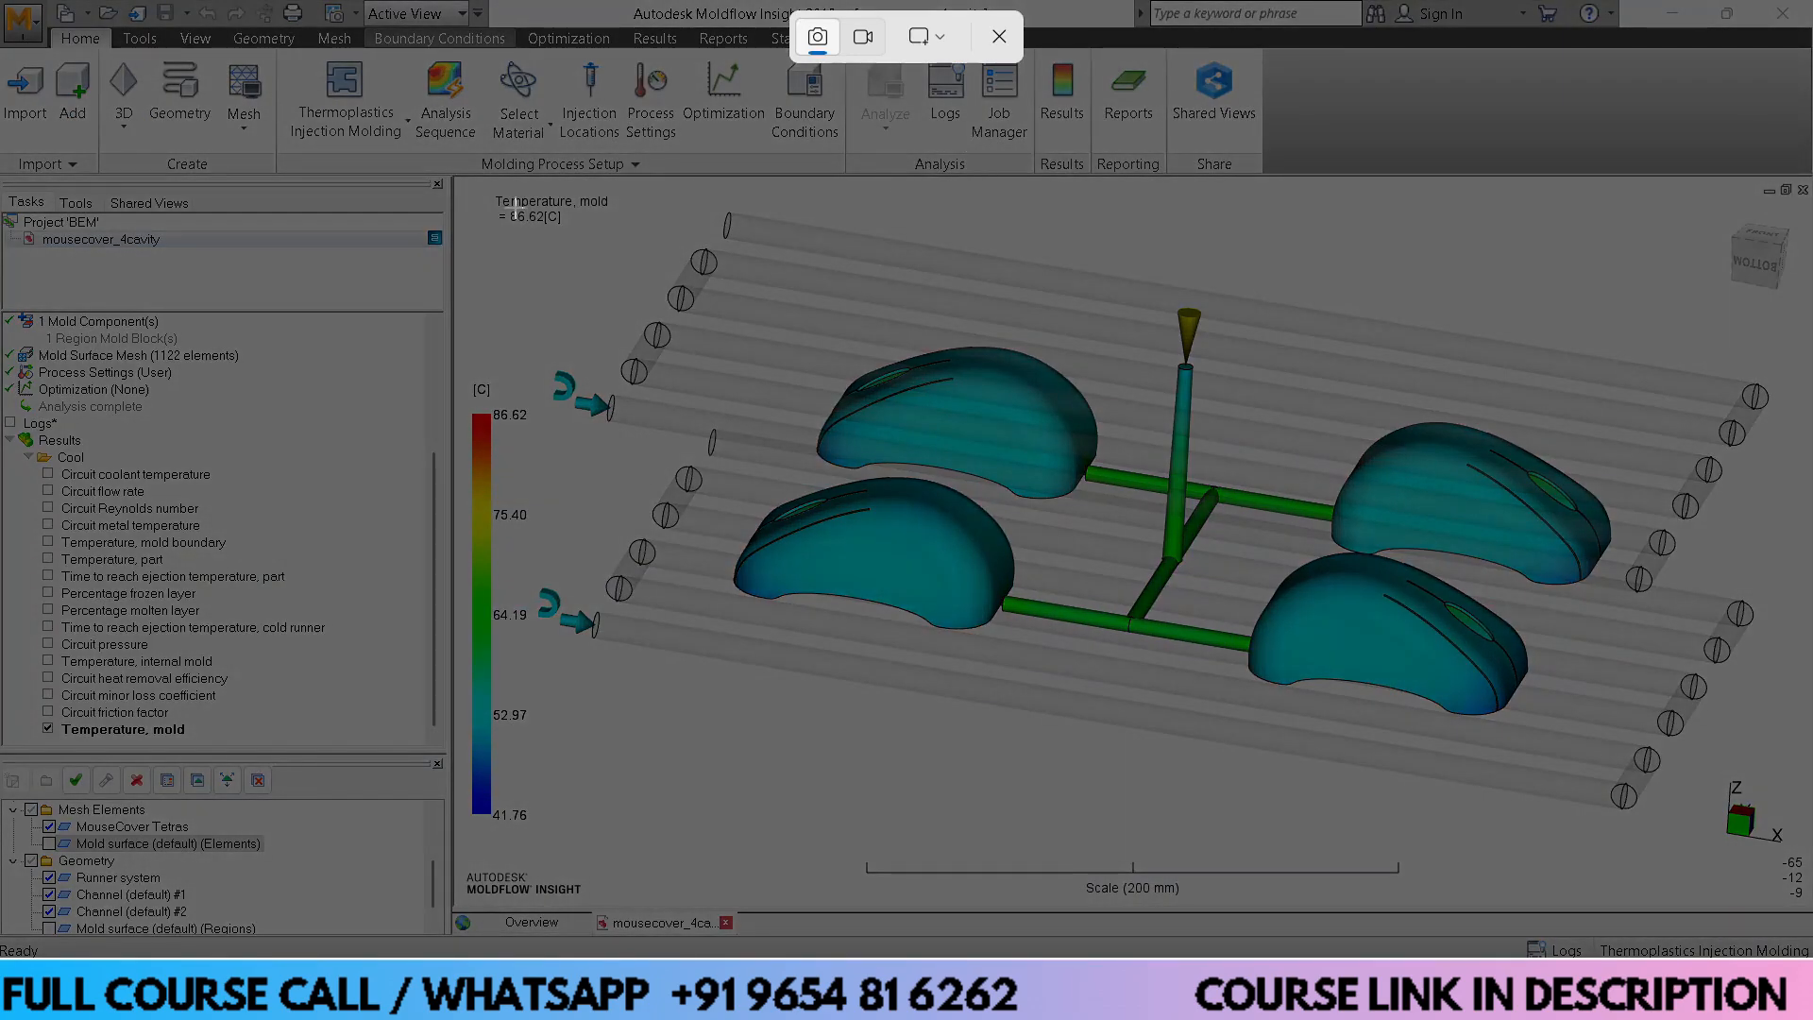
{"action": "left_click_drag", "start_coordinate": [448, 175], "coordinate": [1022, 895]}
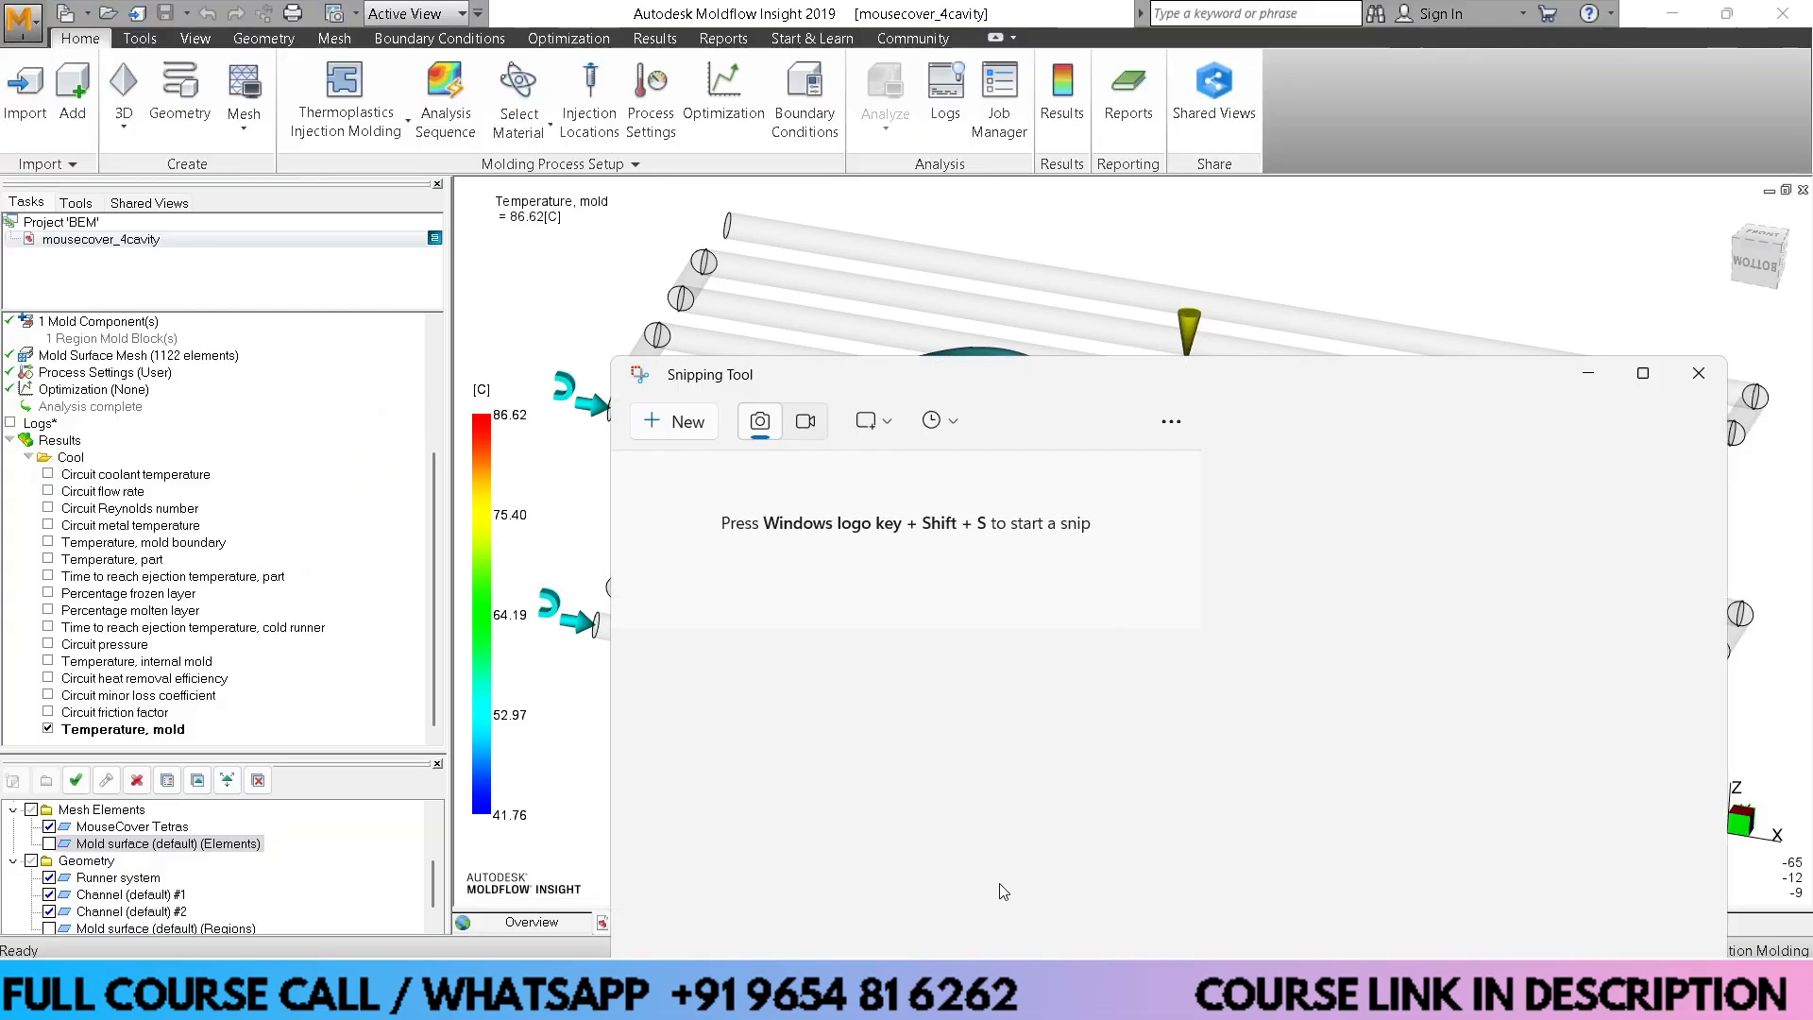
{"action": "double_click", "coordinate": [999, 380]}
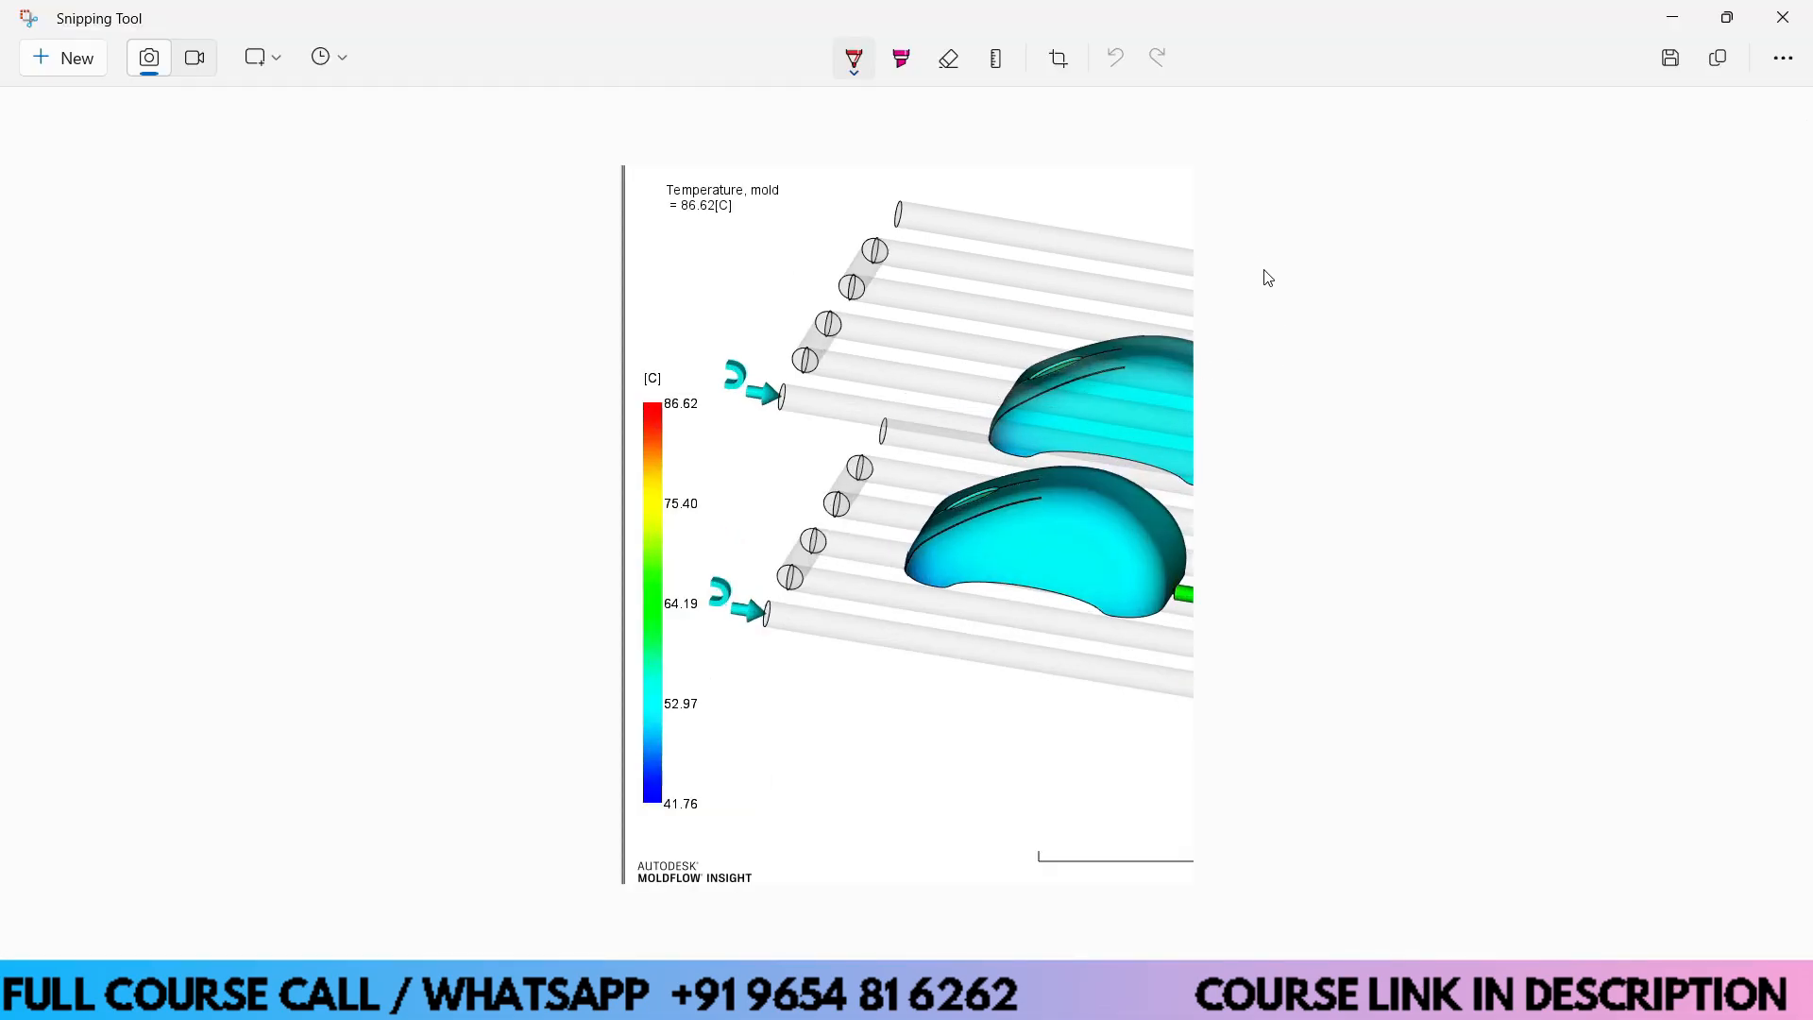
Handwrite note 1 in red beside the captured plot: an upward arrow followed by Q = V/t
{"action": "mouse_move", "coordinate": [1257, 243]}
{"action": "left_mouse_down"}
{"action": "mouse_move", "coordinate": [1257, 272]}
{"action": "mouse_move", "coordinate": [1292, 274]}
{"action": "mouse_move", "coordinate": [1248, 227]}
{"action": "left_mouse_up"}
{"action": "mouse_move", "coordinate": [1370, 216]}
{"action": "left_mouse_down"}
{"action": "mouse_move", "coordinate": [1380, 280]}
{"action": "mouse_move", "coordinate": [1369, 212]}
{"action": "mouse_move", "coordinate": [1396, 244]}
{"action": "left_mouse_up"}
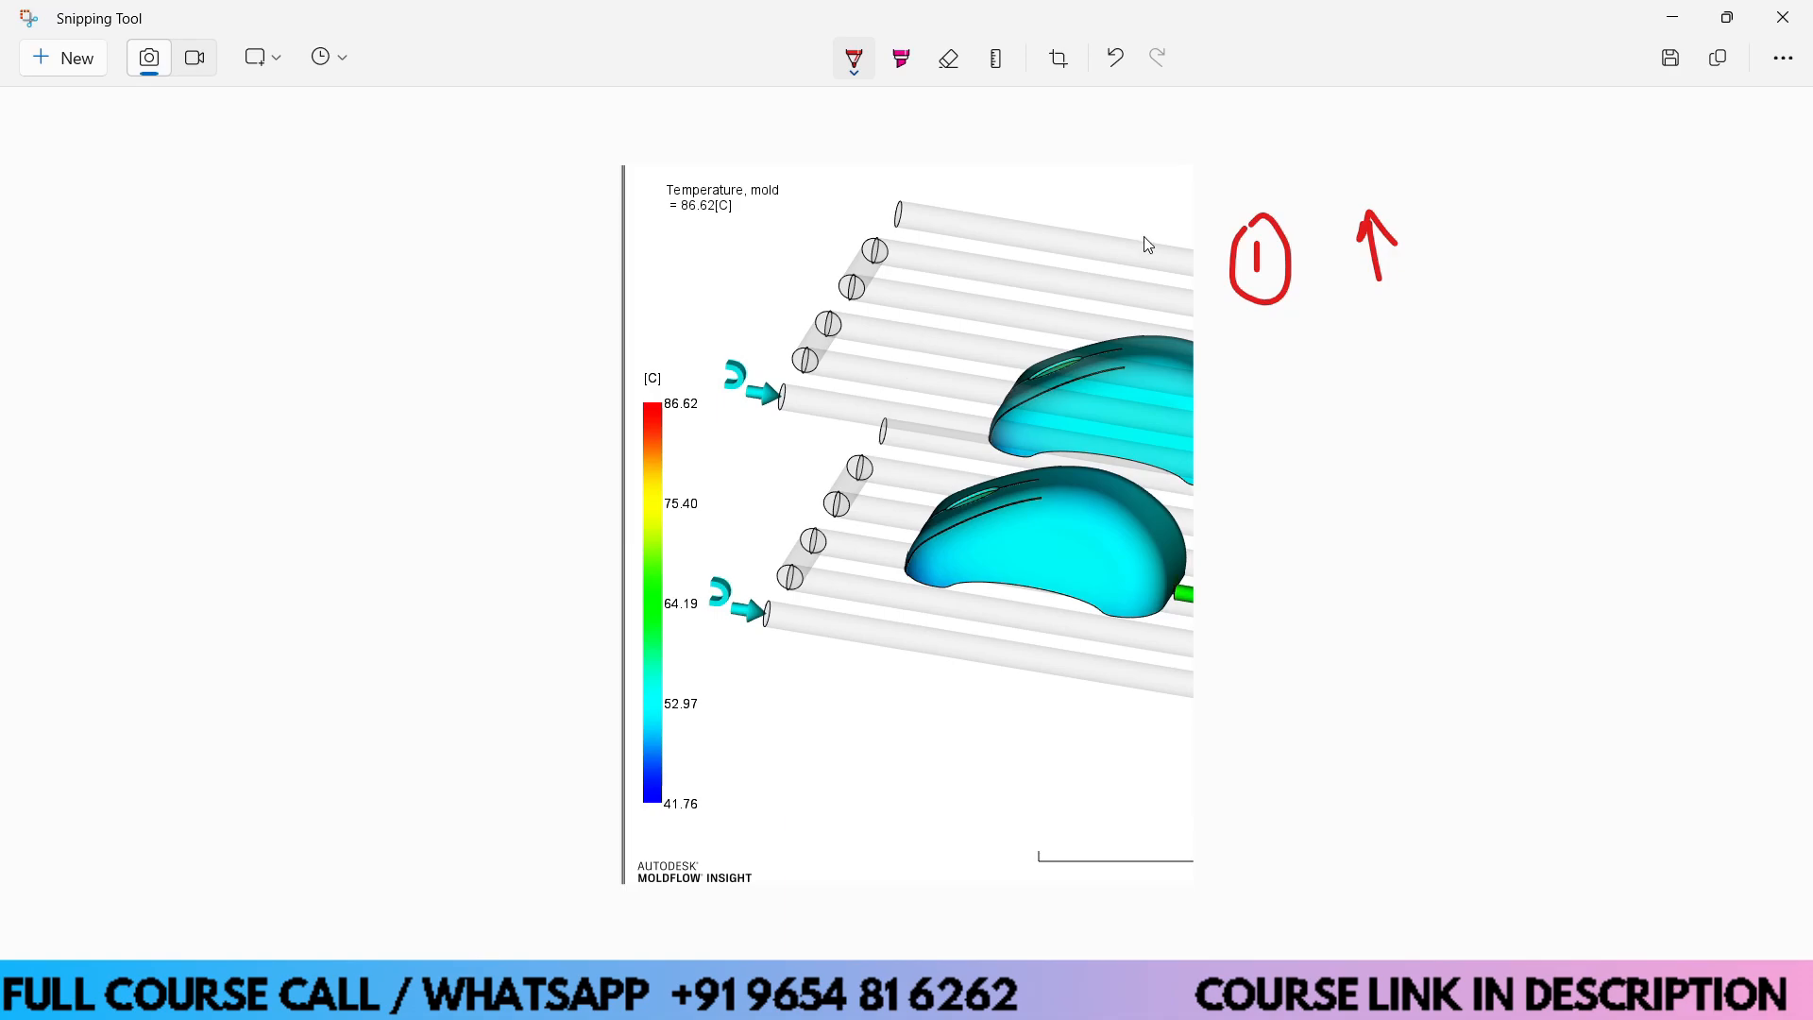
{"action": "mouse_move", "coordinate": [1462, 210]}
{"action": "left_mouse_down"}
{"action": "mouse_move", "coordinate": [1445, 244]}
{"action": "mouse_move", "coordinate": [1484, 224]}
{"action": "mouse_move", "coordinate": [1465, 247]}
{"action": "mouse_move", "coordinate": [1492, 257]}
{"action": "mouse_move", "coordinate": [1524, 210]}
{"action": "mouse_move", "coordinate": [1524, 228]}
{"action": "left_mouse_up"}
{"action": "left_click_drag", "start_coordinate": [1587, 177], "coordinate": [1617, 167]}
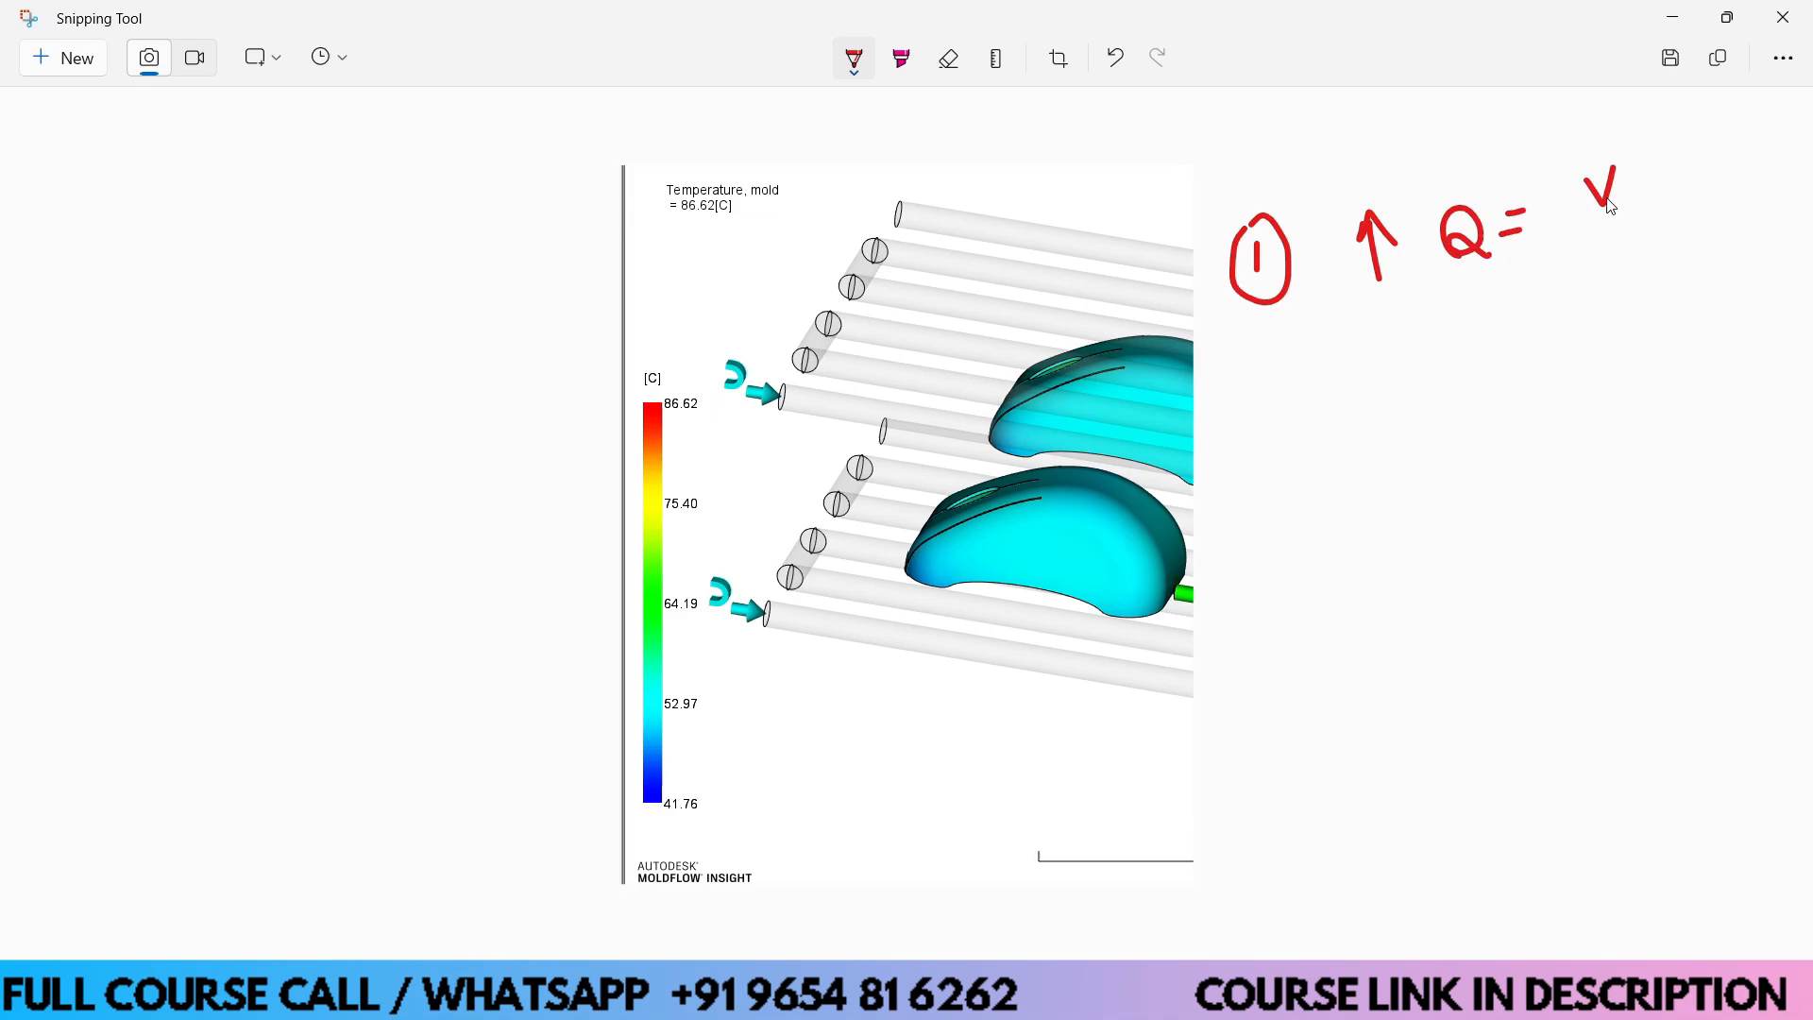
{"action": "mouse_move", "coordinate": [1588, 238]}
{"action": "left_mouse_down"}
{"action": "mouse_move", "coordinate": [1621, 221]}
{"action": "mouse_move", "coordinate": [1602, 300]}
{"action": "mouse_move", "coordinate": [1626, 281]}
{"action": "left_mouse_up"}
Add handwritten note 2 reading 6C ↑ 8C/10C and mark the six upper cooling channels with dots
{"action": "mouse_move", "coordinate": [1265, 383]}
{"action": "left_mouse_down"}
{"action": "mouse_move", "coordinate": [1271, 426]}
{"action": "mouse_move", "coordinate": [1298, 413]}
{"action": "mouse_move", "coordinate": [1252, 383]}
{"action": "mouse_move", "coordinate": [1290, 451]}
{"action": "mouse_move", "coordinate": [1301, 351]}
{"action": "mouse_move", "coordinate": [1273, 359]}
{"action": "left_mouse_up"}
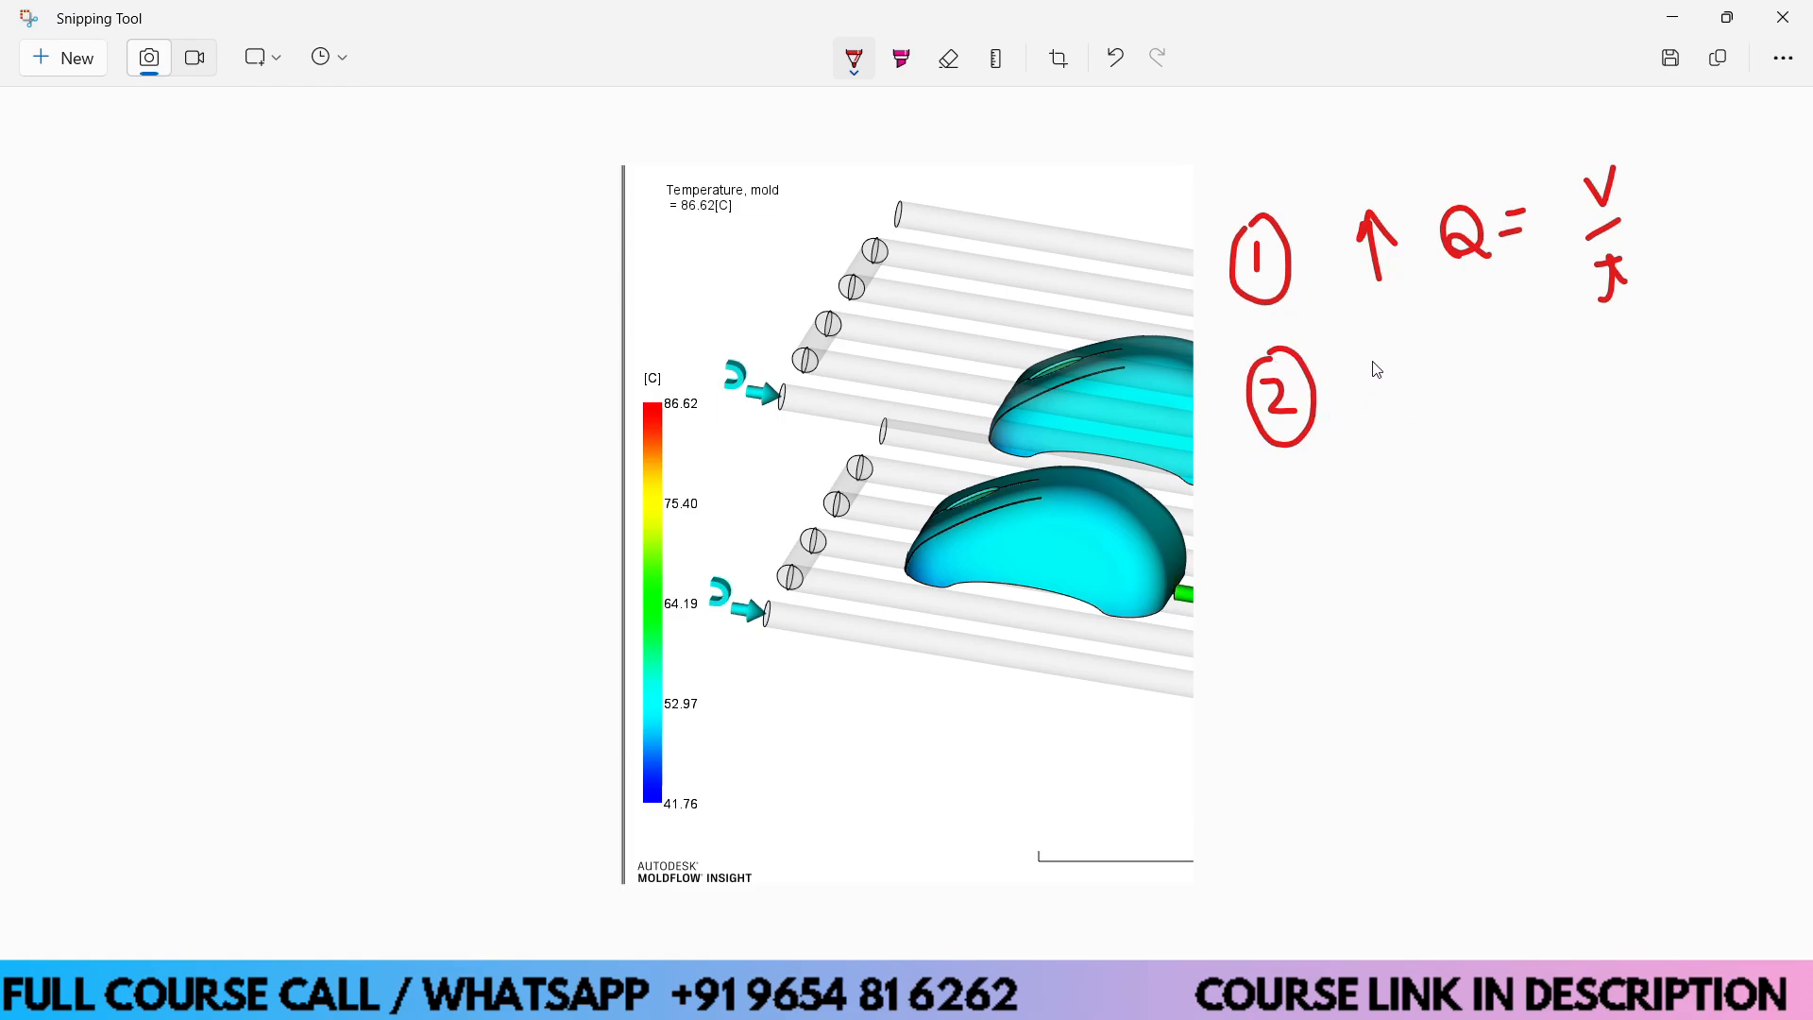
{"action": "left_click", "coordinate": [956, 222]}
{"action": "left_click", "coordinate": [939, 256]}
{"action": "left_click", "coordinate": [931, 291]}
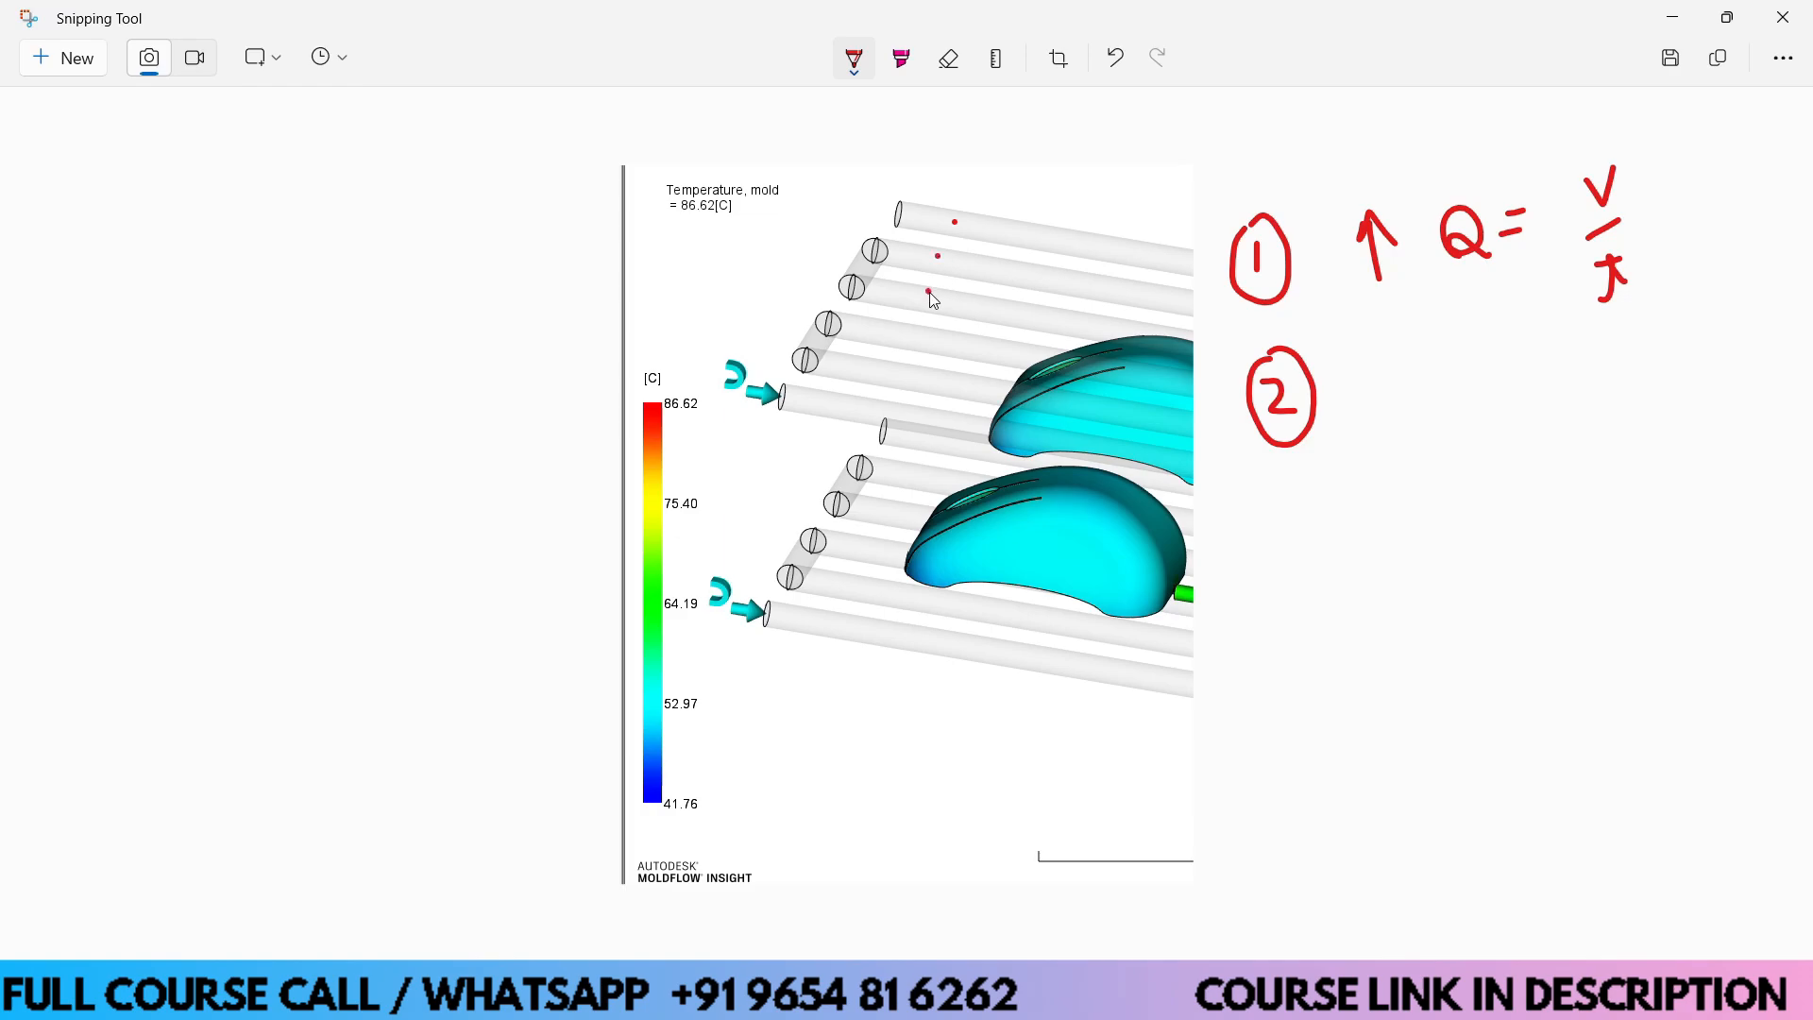
{"action": "left_click", "coordinate": [882, 418]}
{"action": "mouse_move", "coordinate": [1388, 363]}
{"action": "left_mouse_down"}
{"action": "mouse_move", "coordinate": [1377, 416]}
{"action": "mouse_move", "coordinate": [1358, 383]}
{"action": "mouse_move", "coordinate": [1532, 396]}
{"action": "mouse_move", "coordinate": [1548, 368]}
{"action": "mouse_move", "coordinate": [1571, 397]}
{"action": "mouse_move", "coordinate": [1625, 389]}
{"action": "left_mouse_up"}
{"action": "mouse_move", "coordinate": [1632, 378]}
{"action": "left_mouse_down"}
{"action": "mouse_move", "coordinate": [1689, 357]}
{"action": "mouse_move", "coordinate": [1699, 386]}
{"action": "left_mouse_up"}
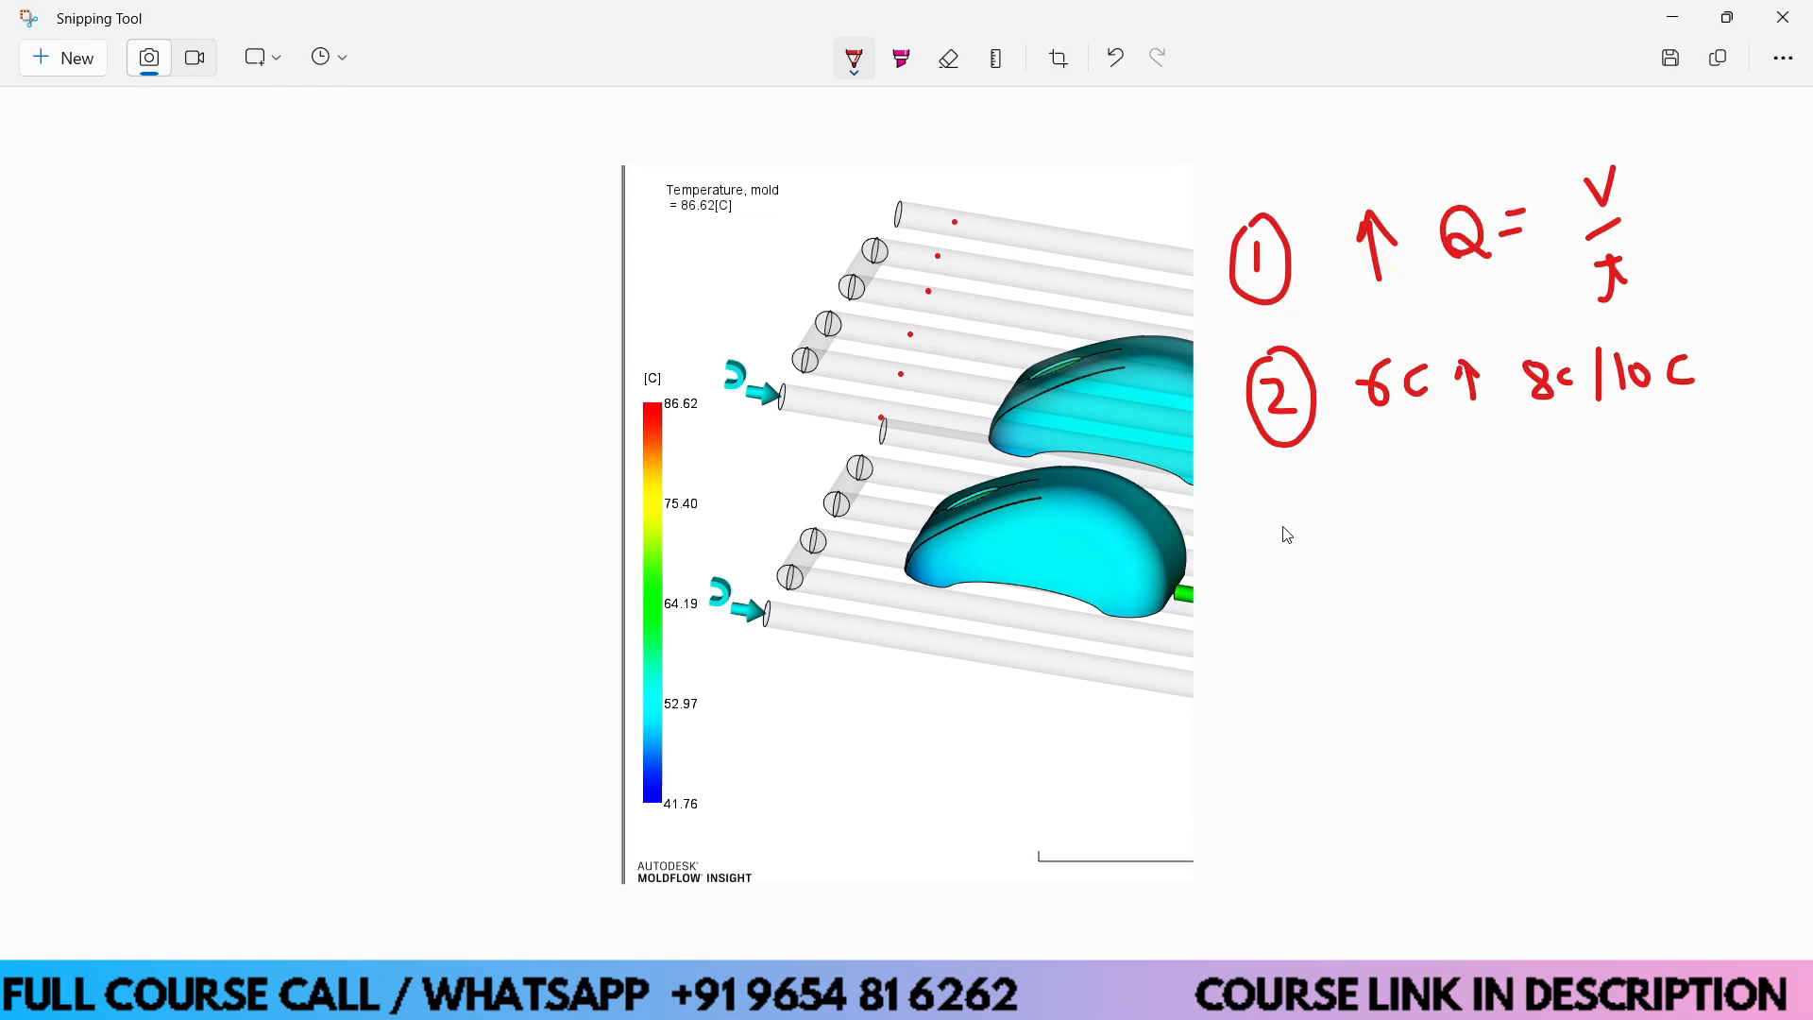
Add handwritten note 3 reading CYCLE TIME with an upward arrow below the second note
{"action": "mouse_move", "coordinate": [1296, 525]}
{"action": "left_mouse_down"}
{"action": "mouse_move", "coordinate": [1314, 543]}
{"action": "mouse_move", "coordinate": [1290, 557]}
{"action": "mouse_move", "coordinate": [1341, 571]}
{"action": "mouse_move", "coordinate": [1263, 510]}
{"action": "left_mouse_up"}
{"action": "mouse_move", "coordinate": [1409, 531]}
{"action": "left_mouse_down"}
{"action": "mouse_move", "coordinate": [1424, 576]}
{"action": "mouse_move", "coordinate": [1624, 522]}
{"action": "left_mouse_up"}
{"action": "left_click_drag", "start_coordinate": [1603, 527], "coordinate": [1621, 559]}
{"action": "mouse_move", "coordinate": [1641, 562]}
{"action": "left_mouse_down"}
{"action": "mouse_move", "coordinate": [1645, 543]}
{"action": "mouse_move", "coordinate": [1746, 548]}
{"action": "mouse_move", "coordinate": [1756, 527]}
{"action": "left_mouse_up"}
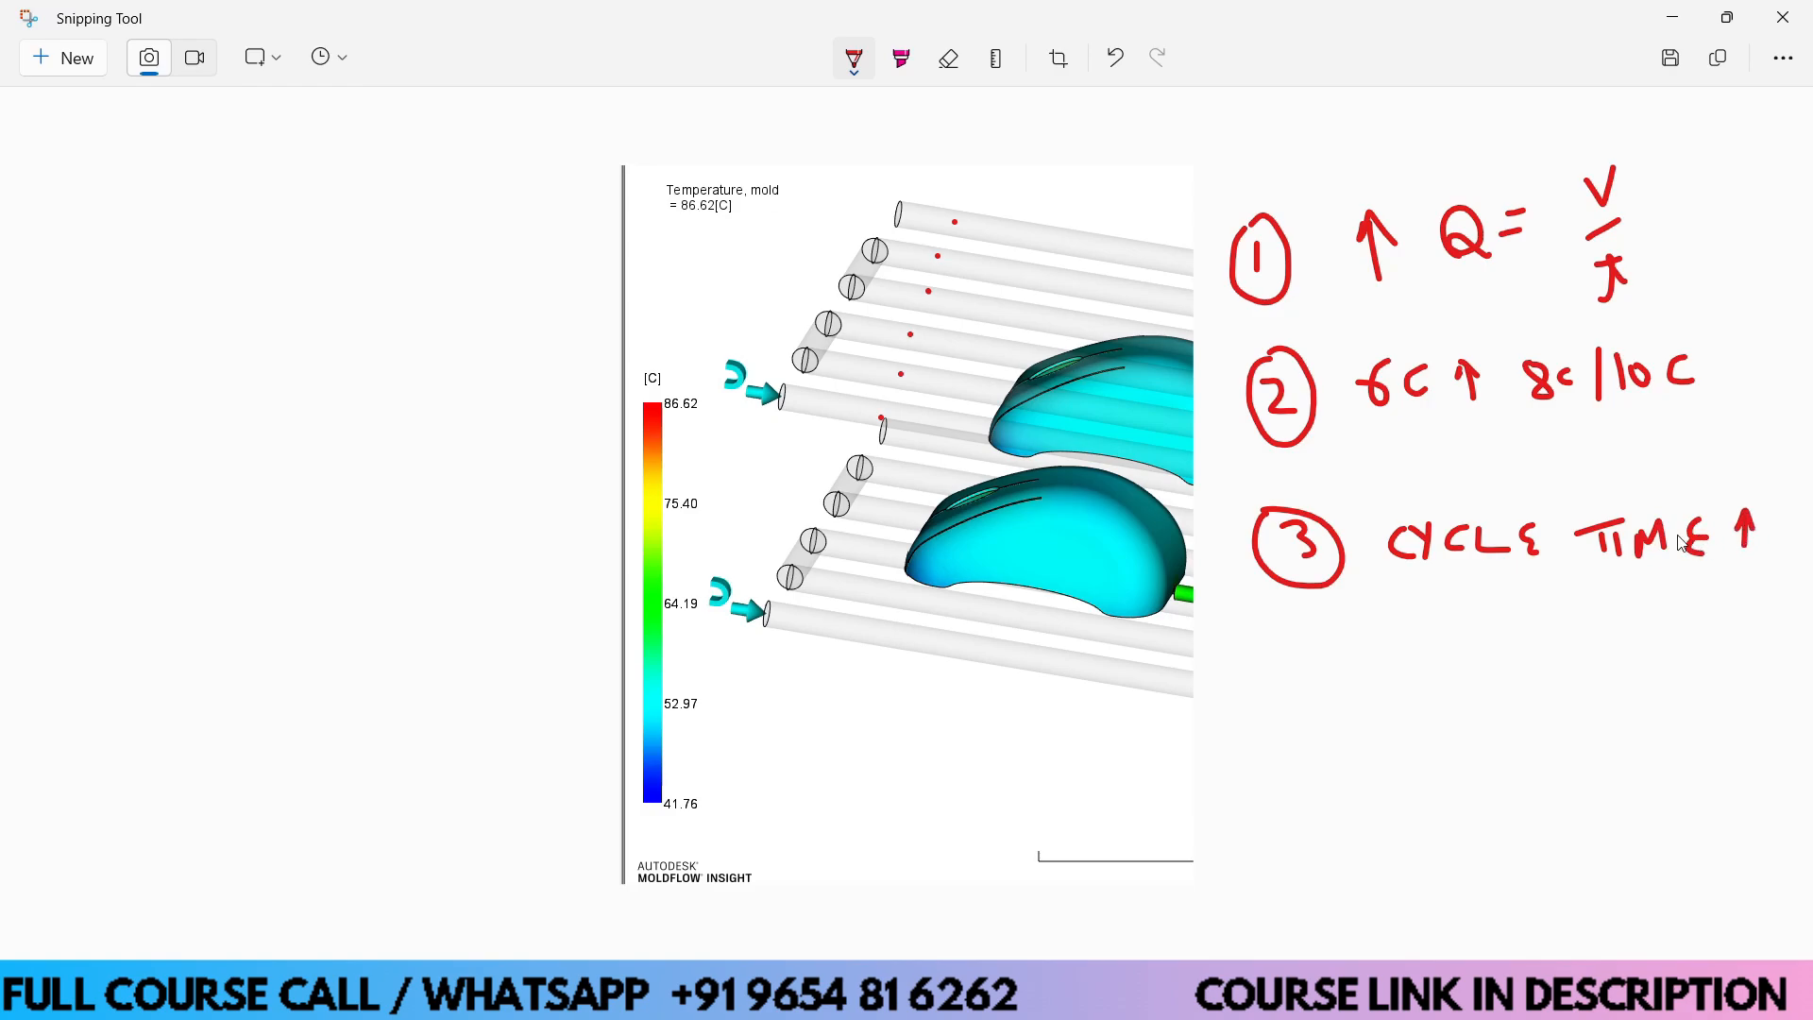
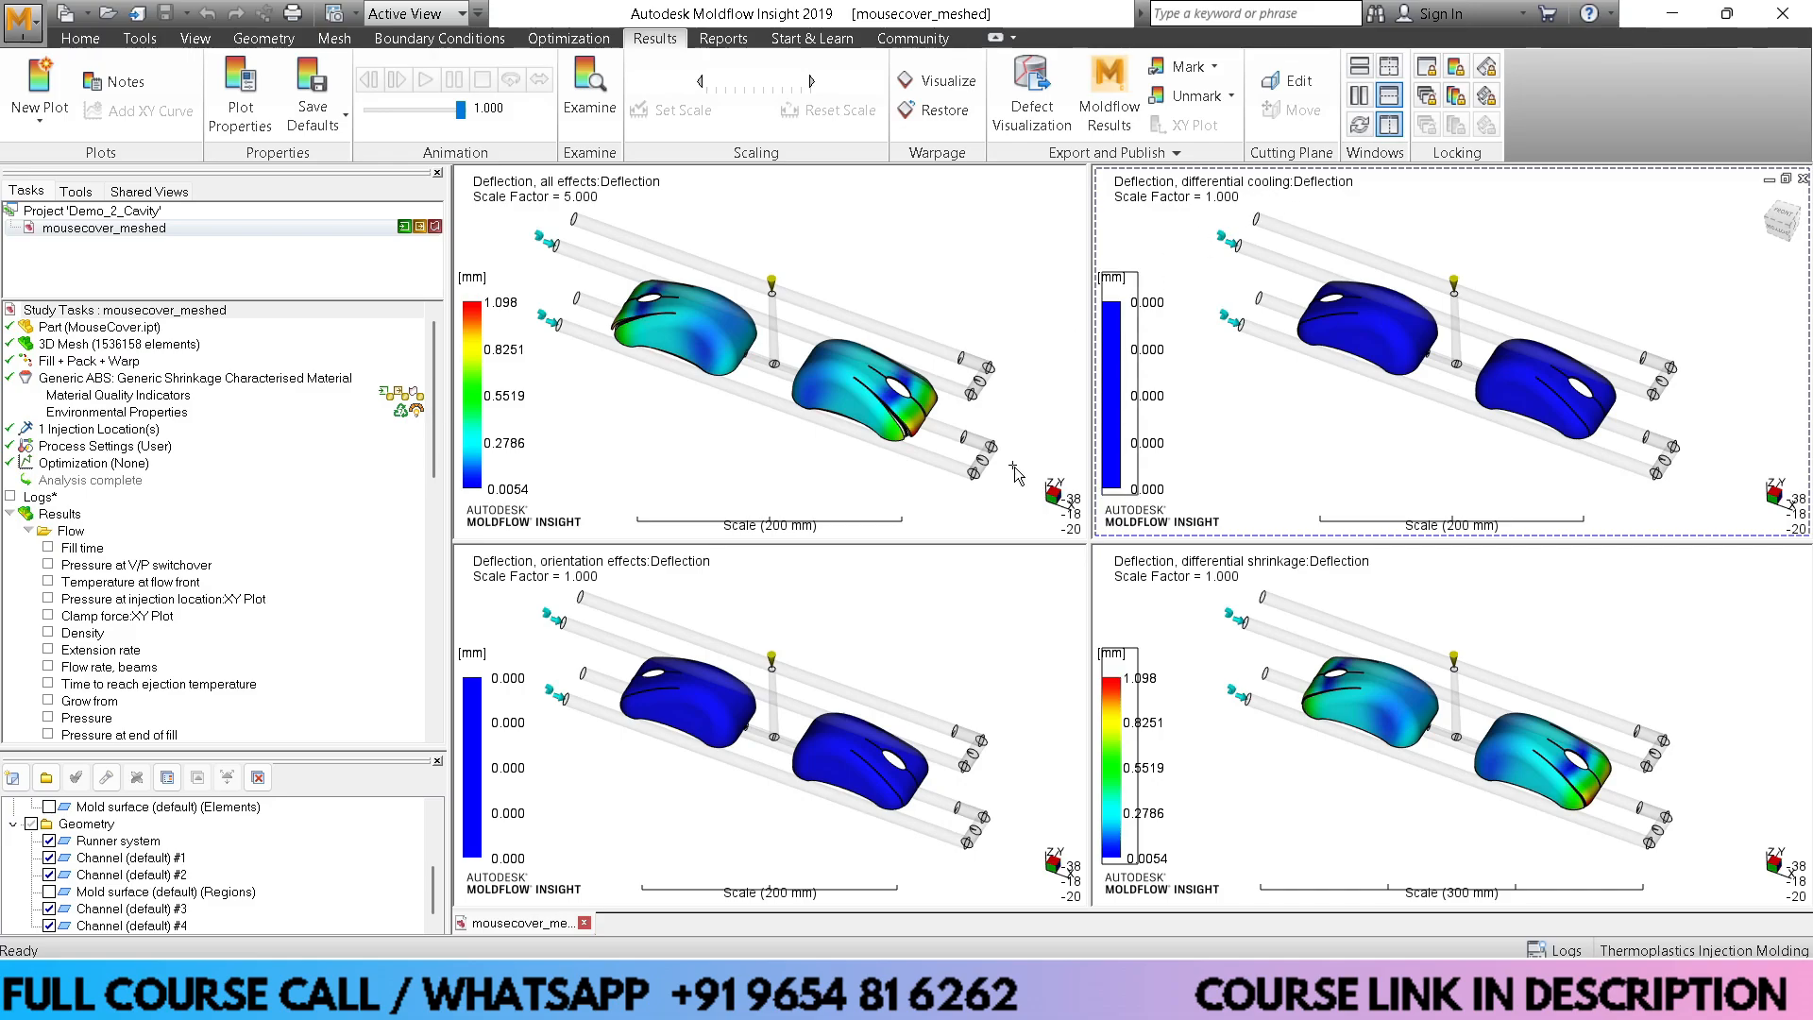
Compare the differential shrinkage and orientation effects deflection plots of the two-cavity warp study in Moldflow Insight
{"action": "left_click", "coordinate": [1292, 595]}
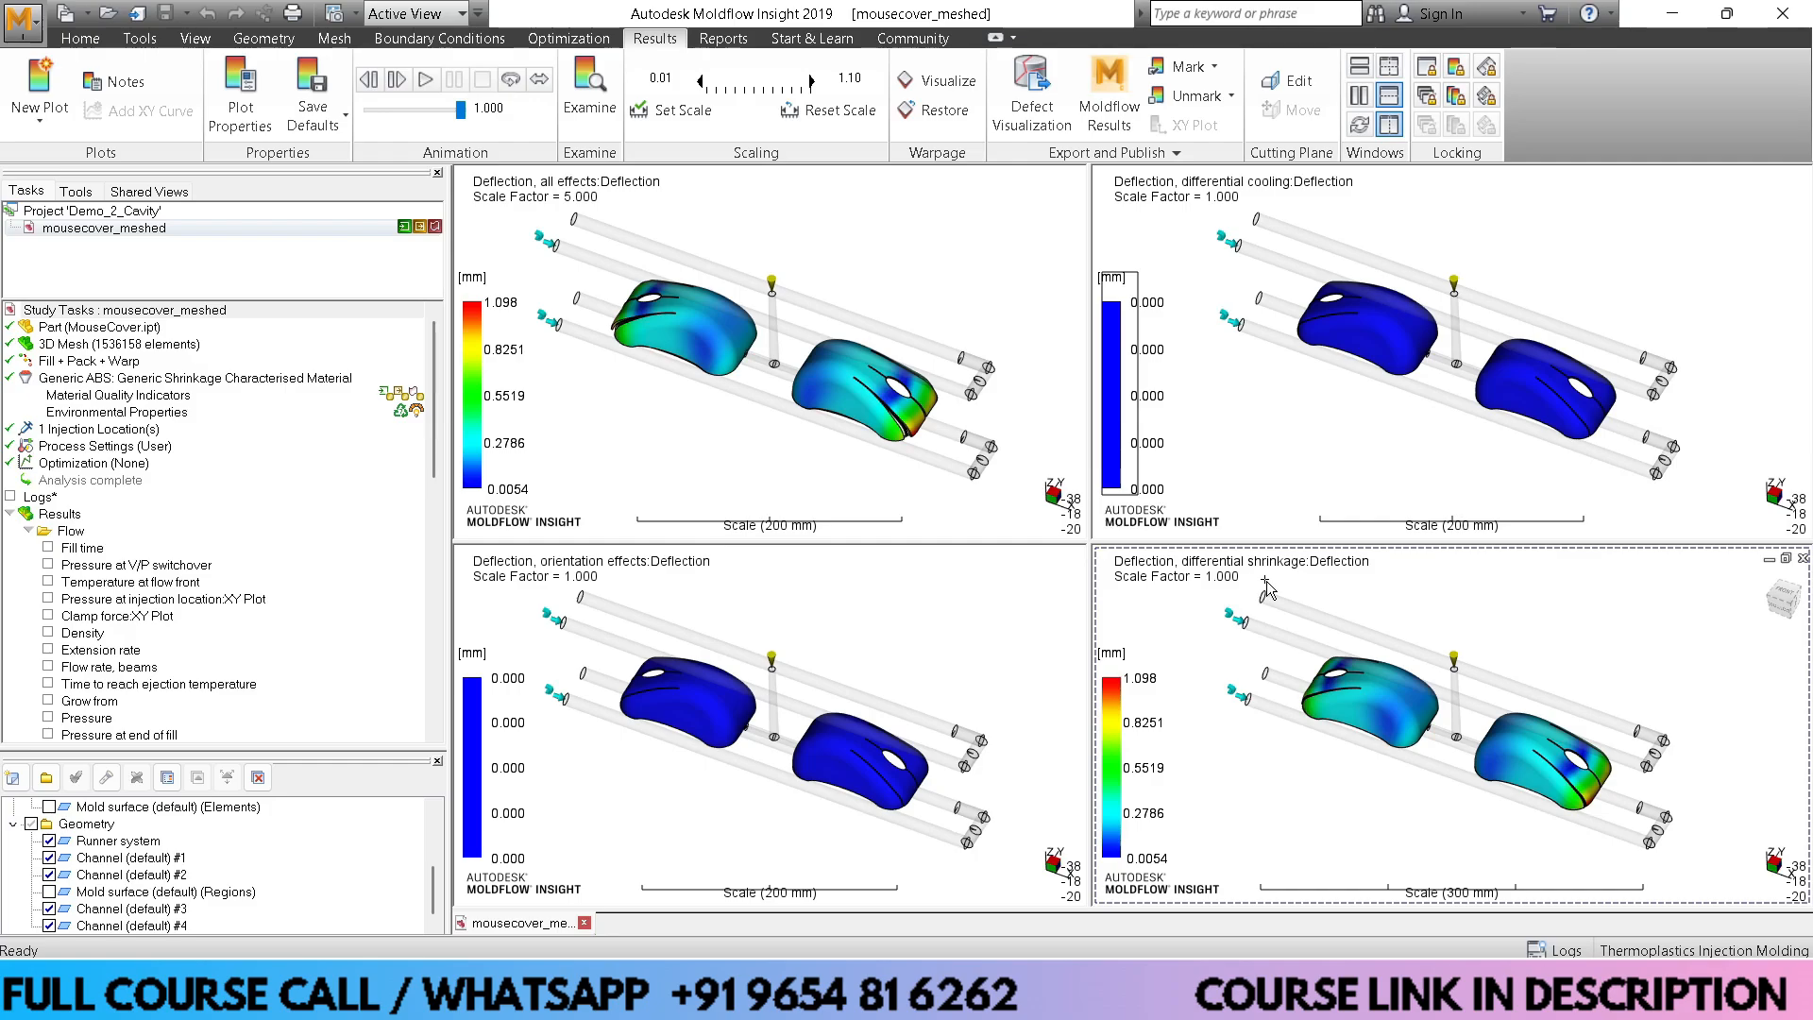
{"action": "left_click", "coordinate": [888, 634]}
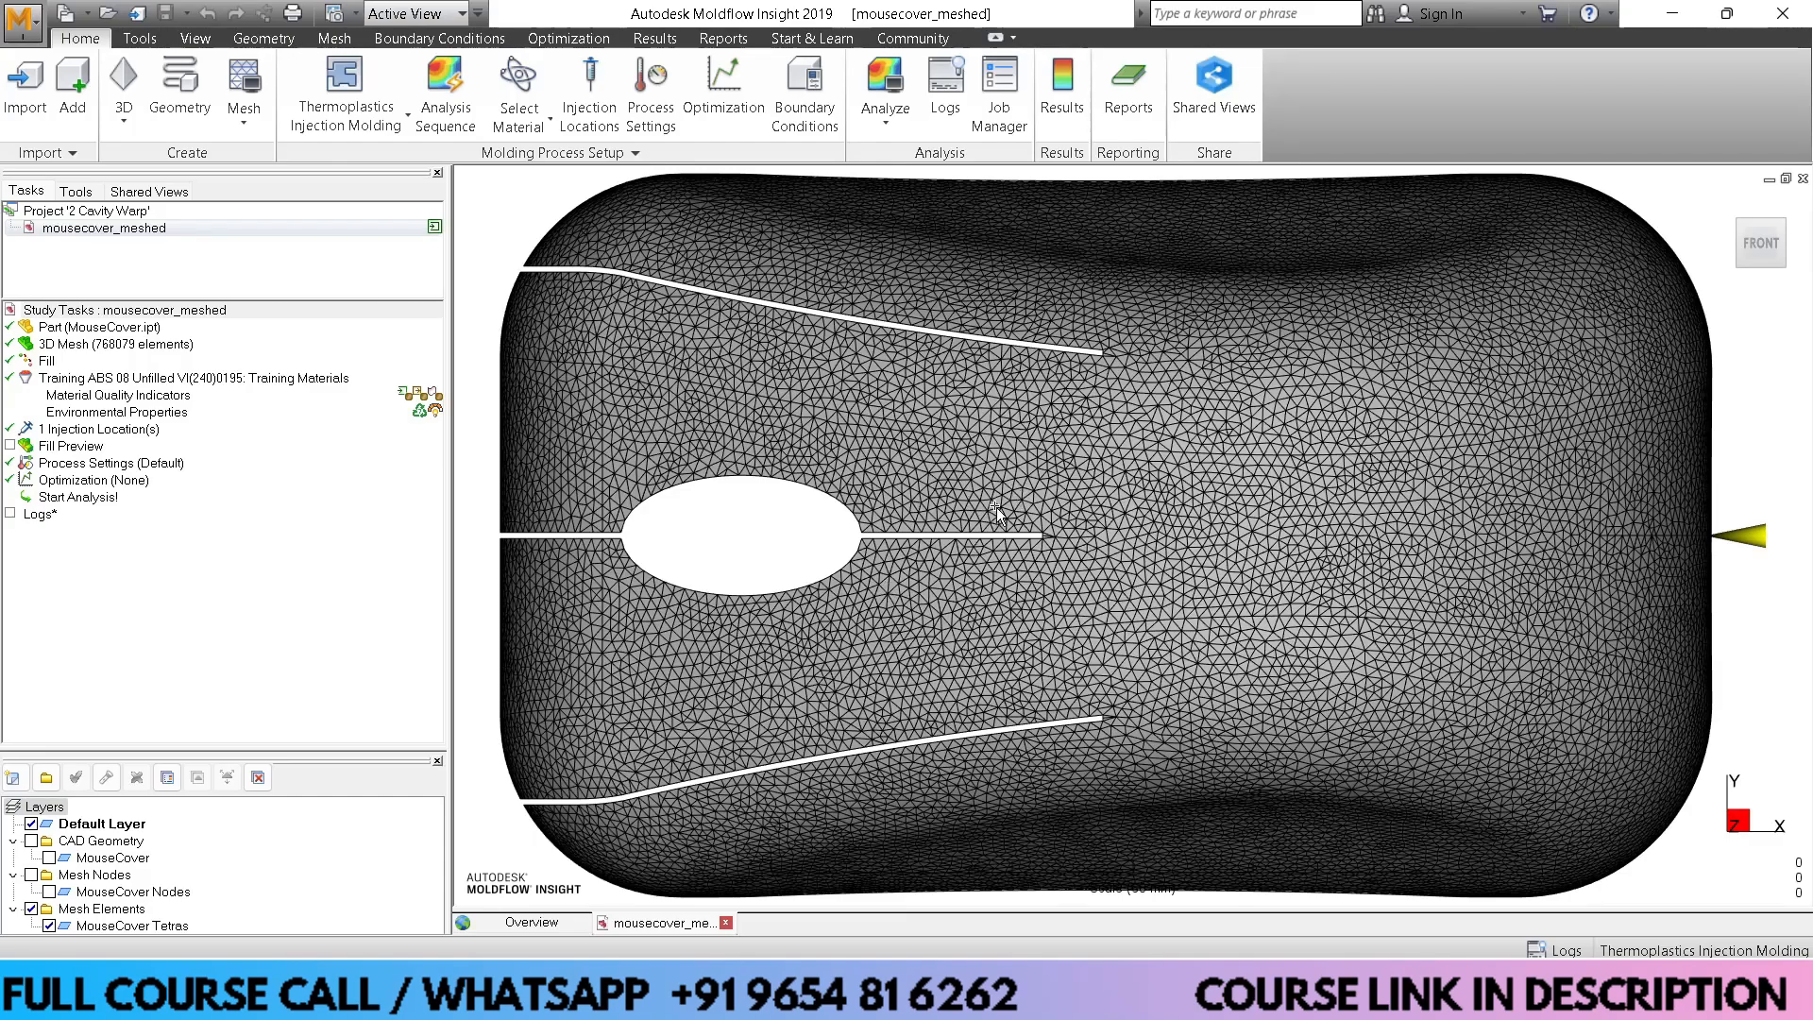
Start Cavity Duplication for the mouse cover mesh with a column spacing of 200 mm and preview the two-cavity layout
{"action": "left_click", "coordinate": [154, 68]}
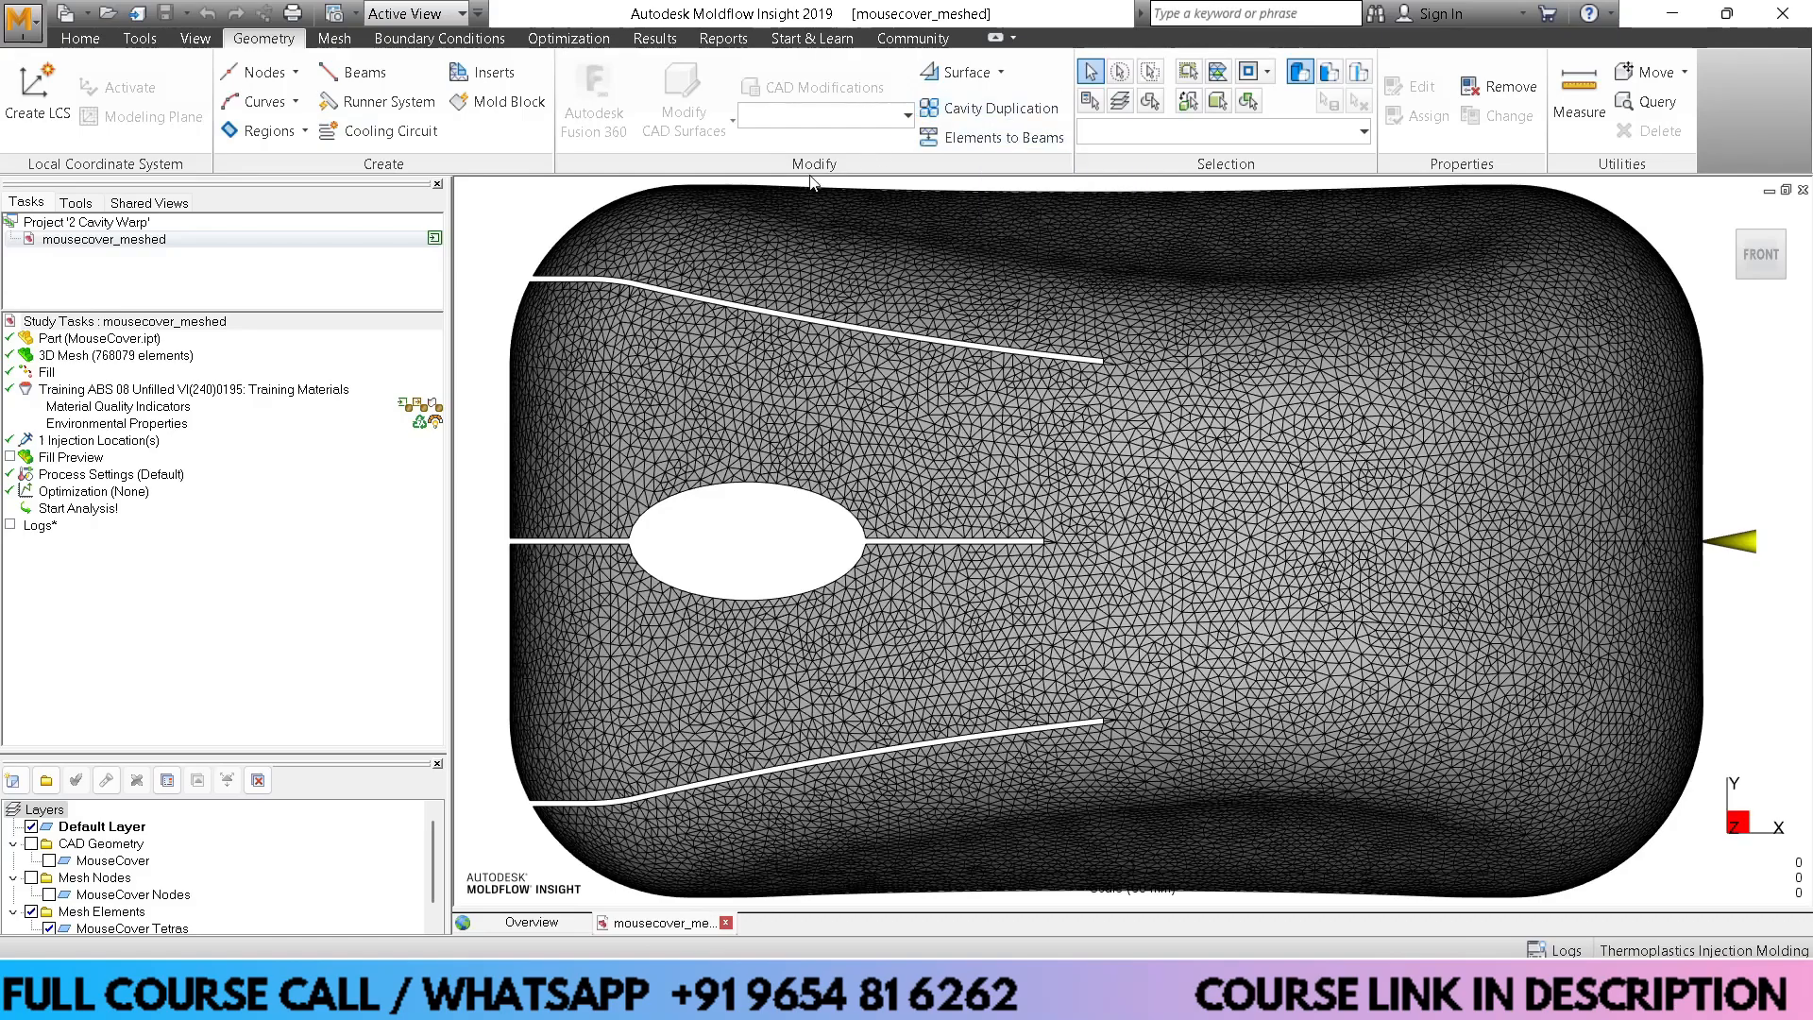
{"action": "left_click", "coordinate": [978, 106]}
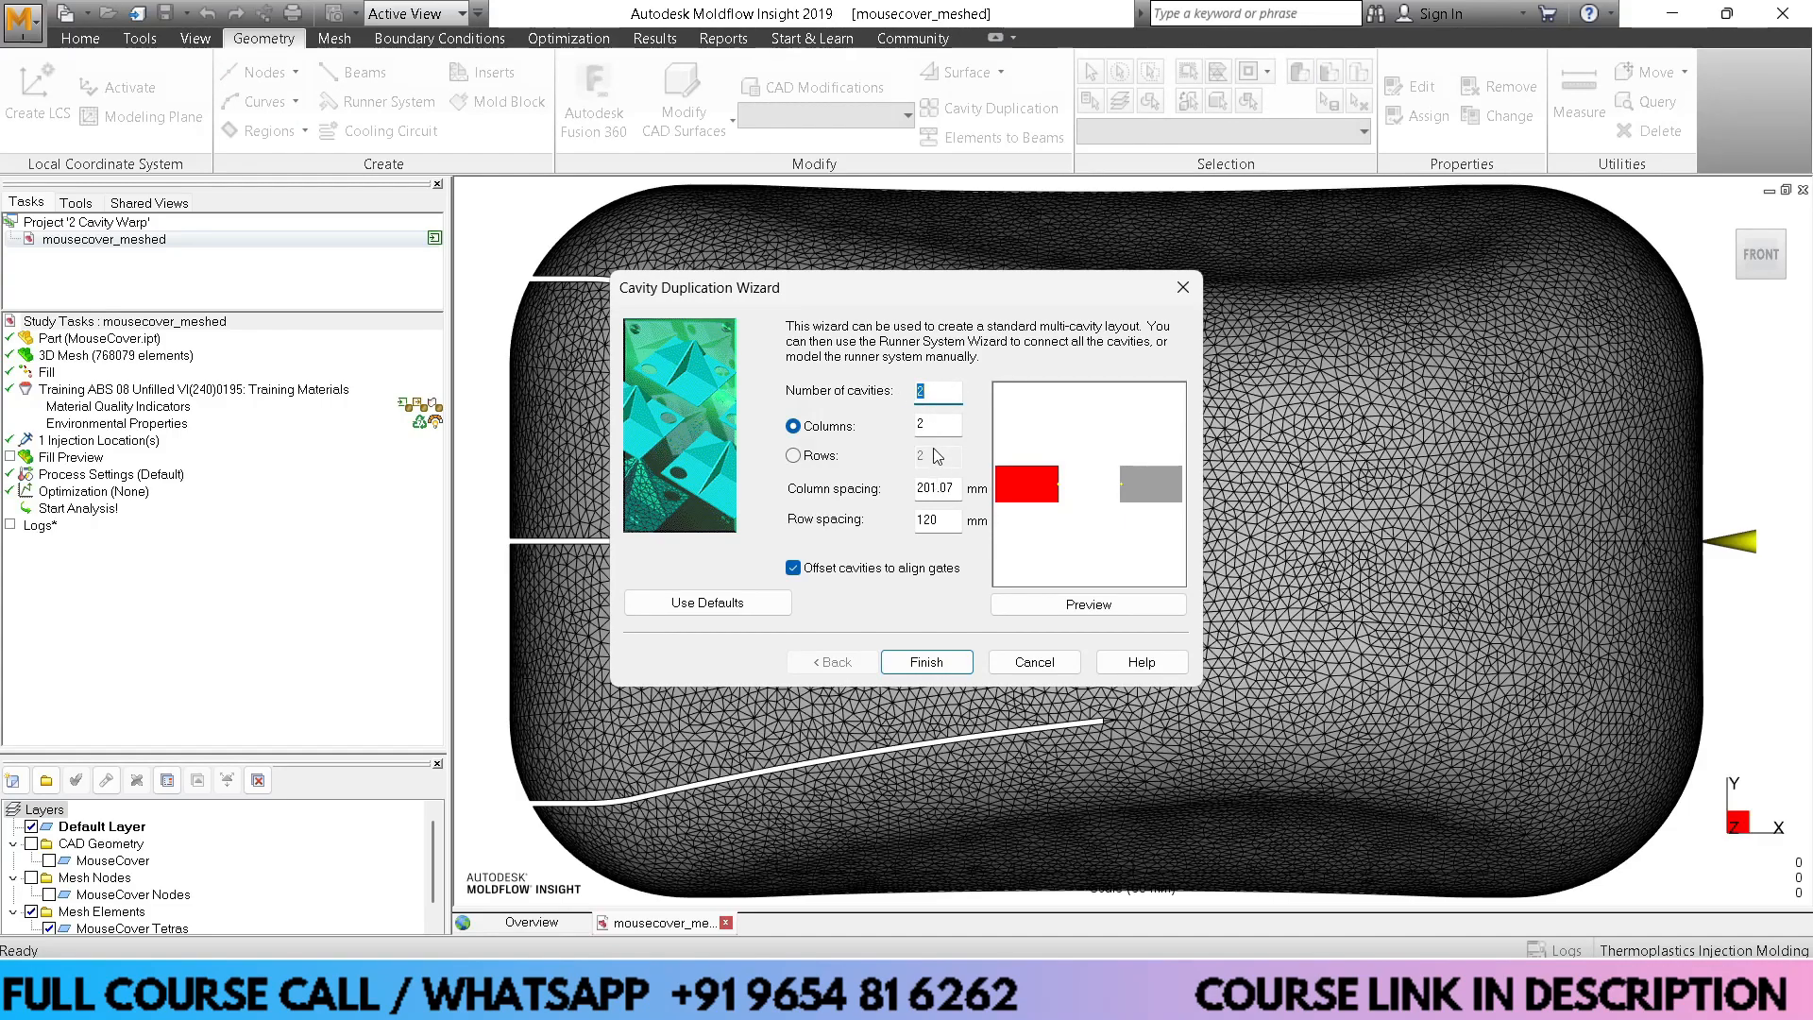
{"action": "double_click", "coordinate": [935, 487]}
{"action": "type", "text": "200"}
{"action": "double_click", "coordinate": [945, 517]}
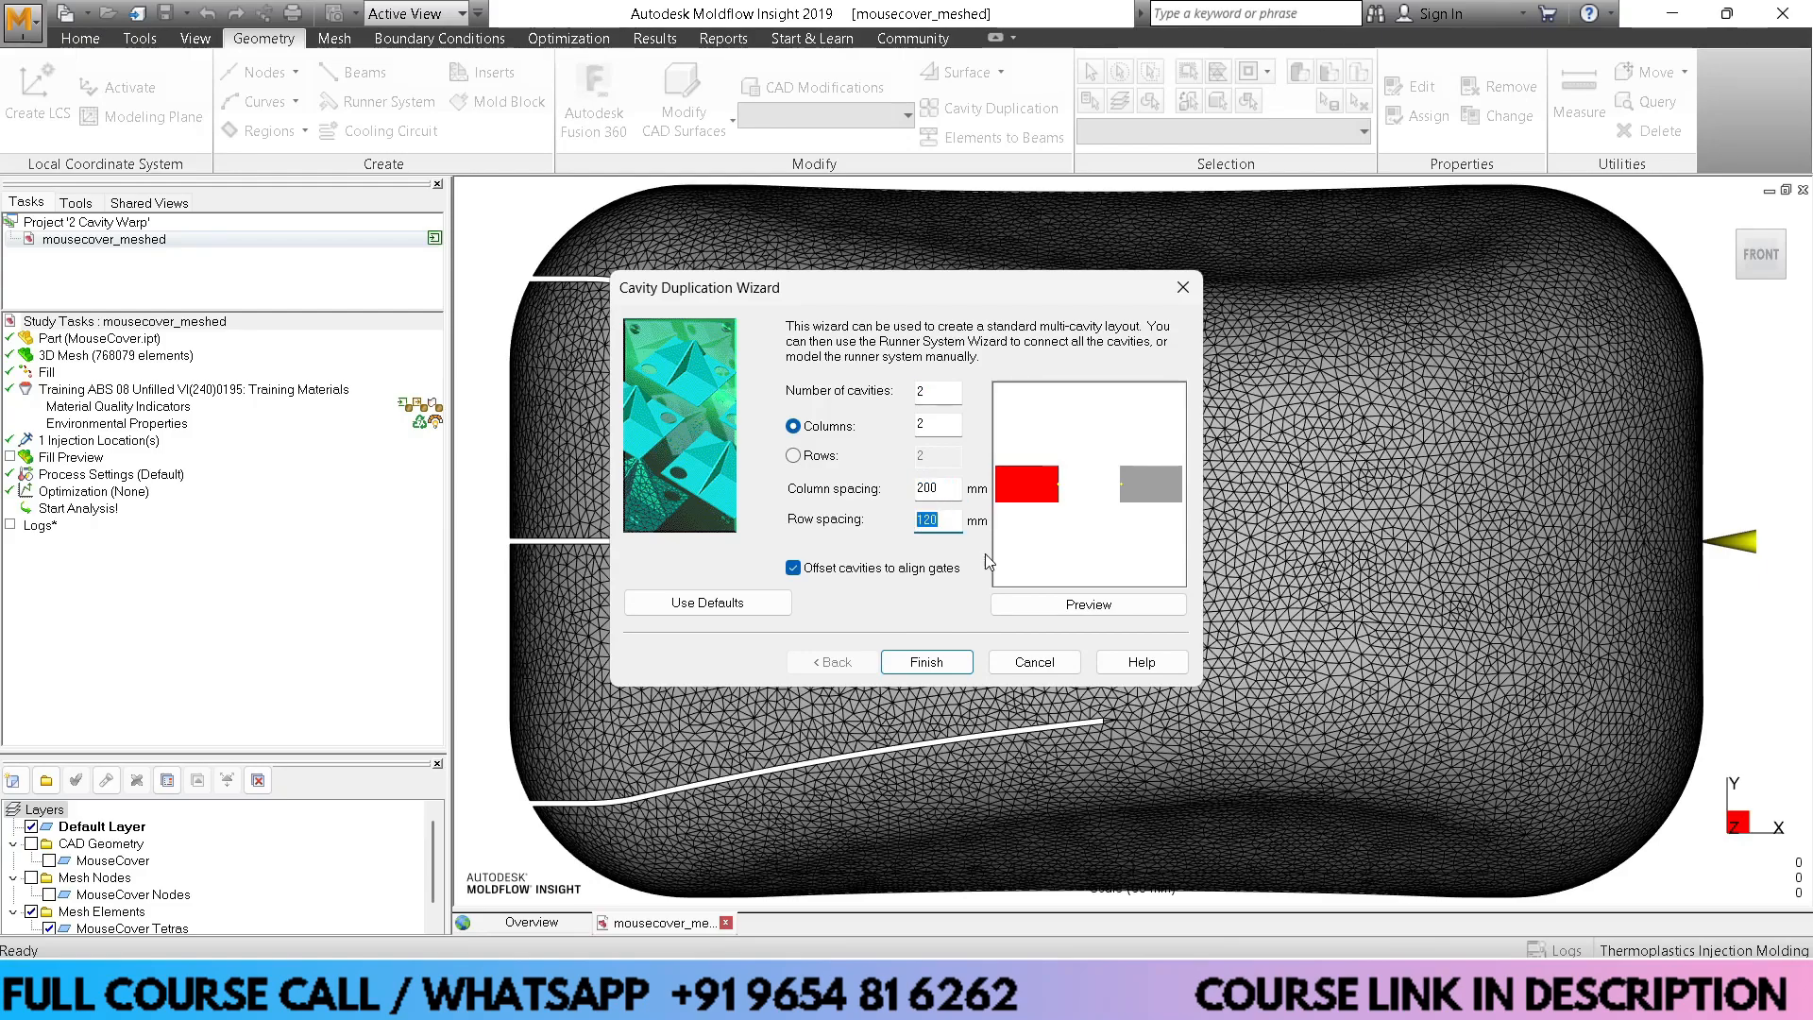
{"action": "left_click", "coordinate": [1057, 612]}
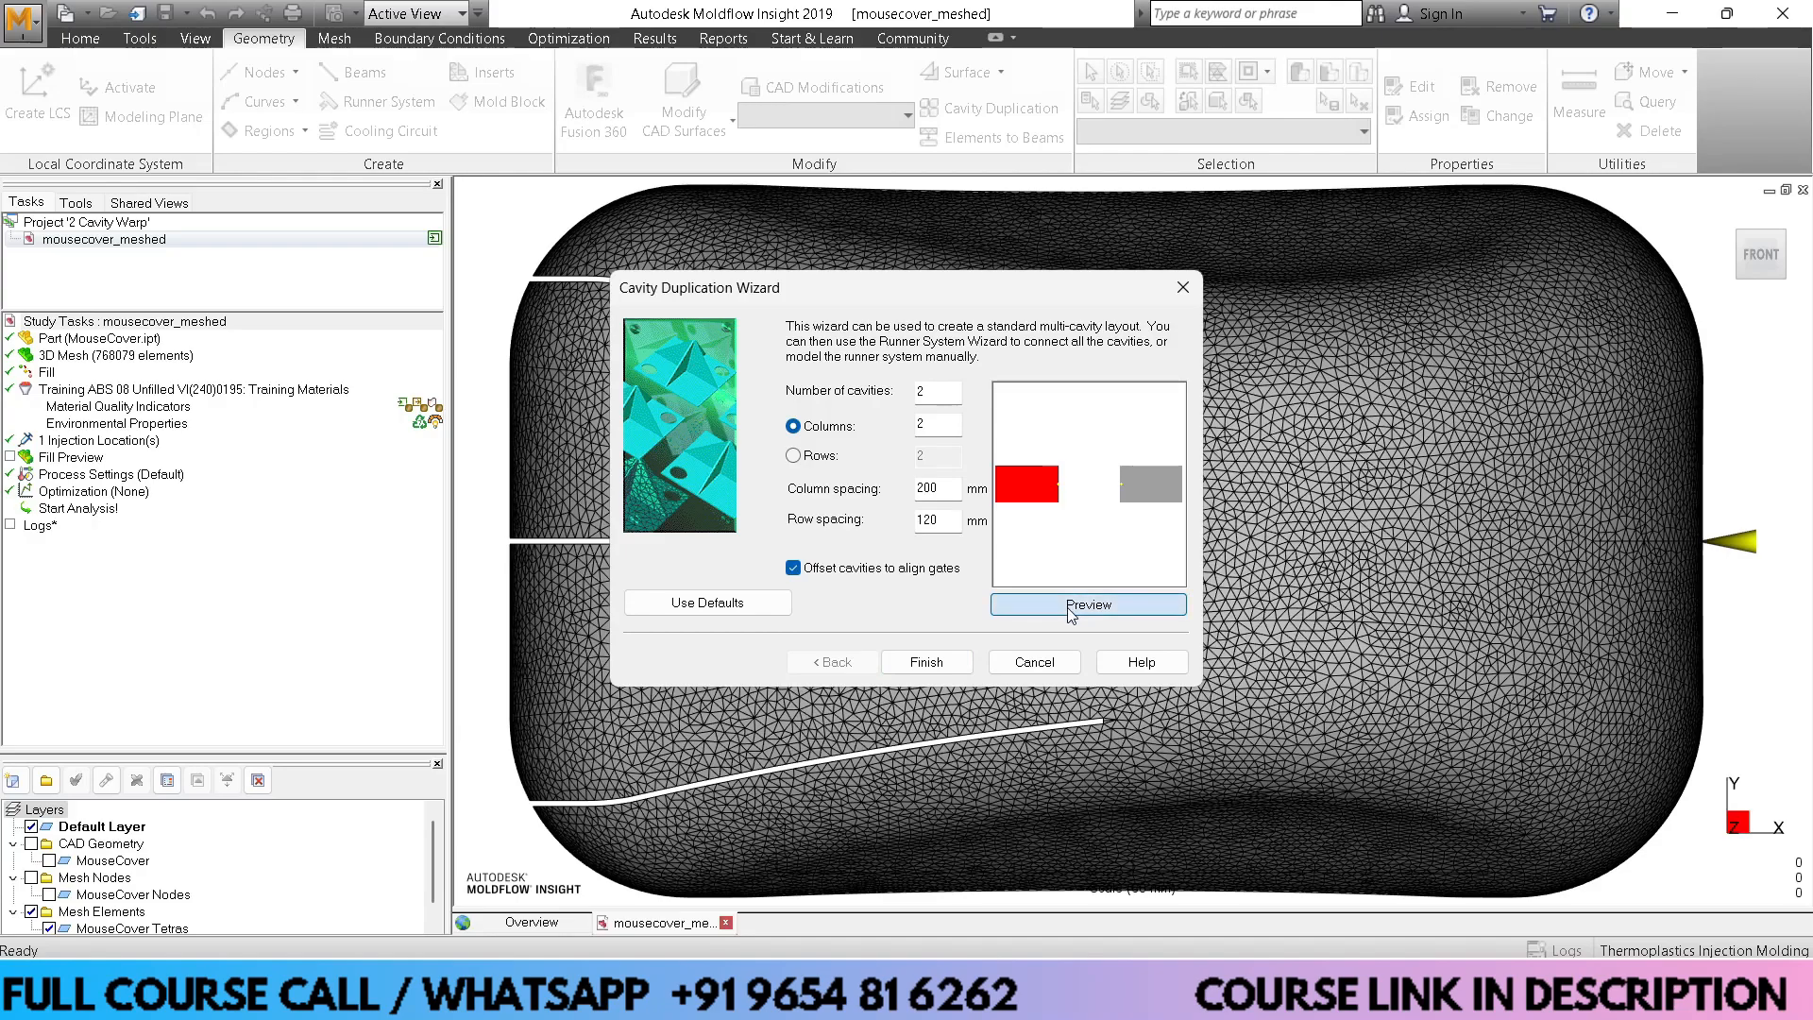
Try a column spacing of 150 mm and preview the two-cavity layout
{"action": "double_click", "coordinate": [945, 487]}
{"action": "type", "text": "150"}
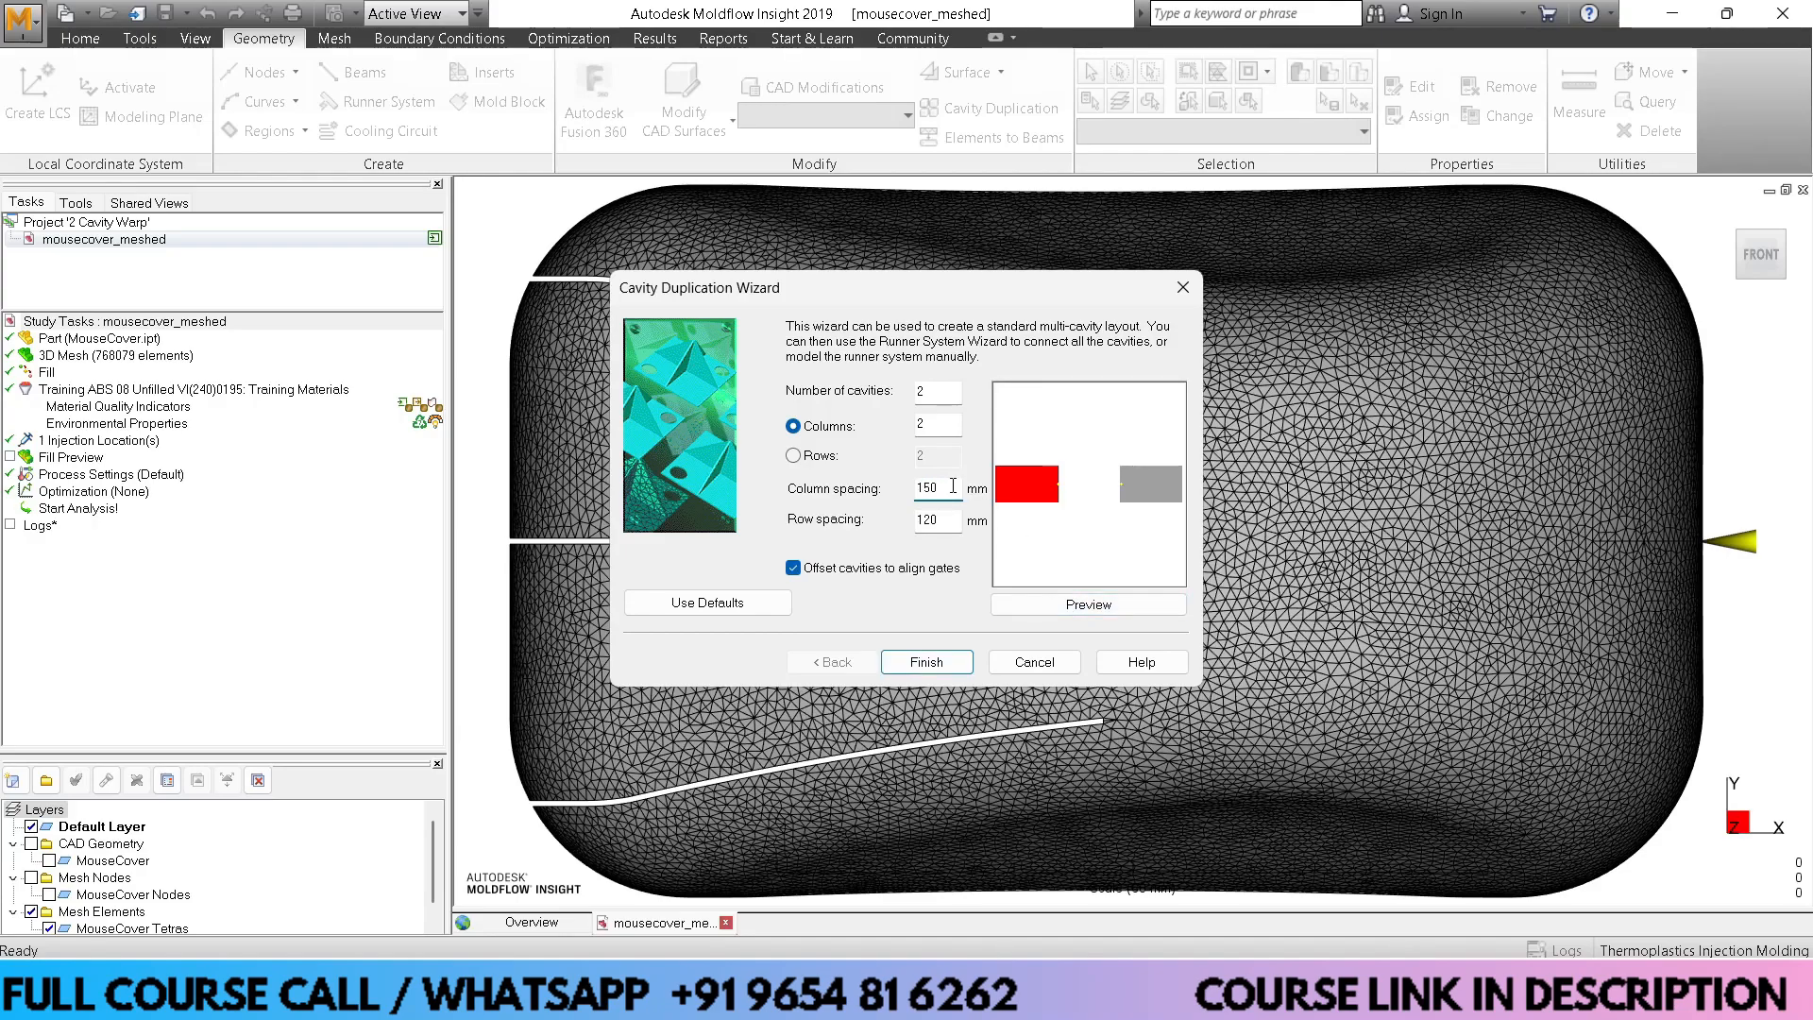
{"action": "left_click", "coordinate": [1048, 607]}
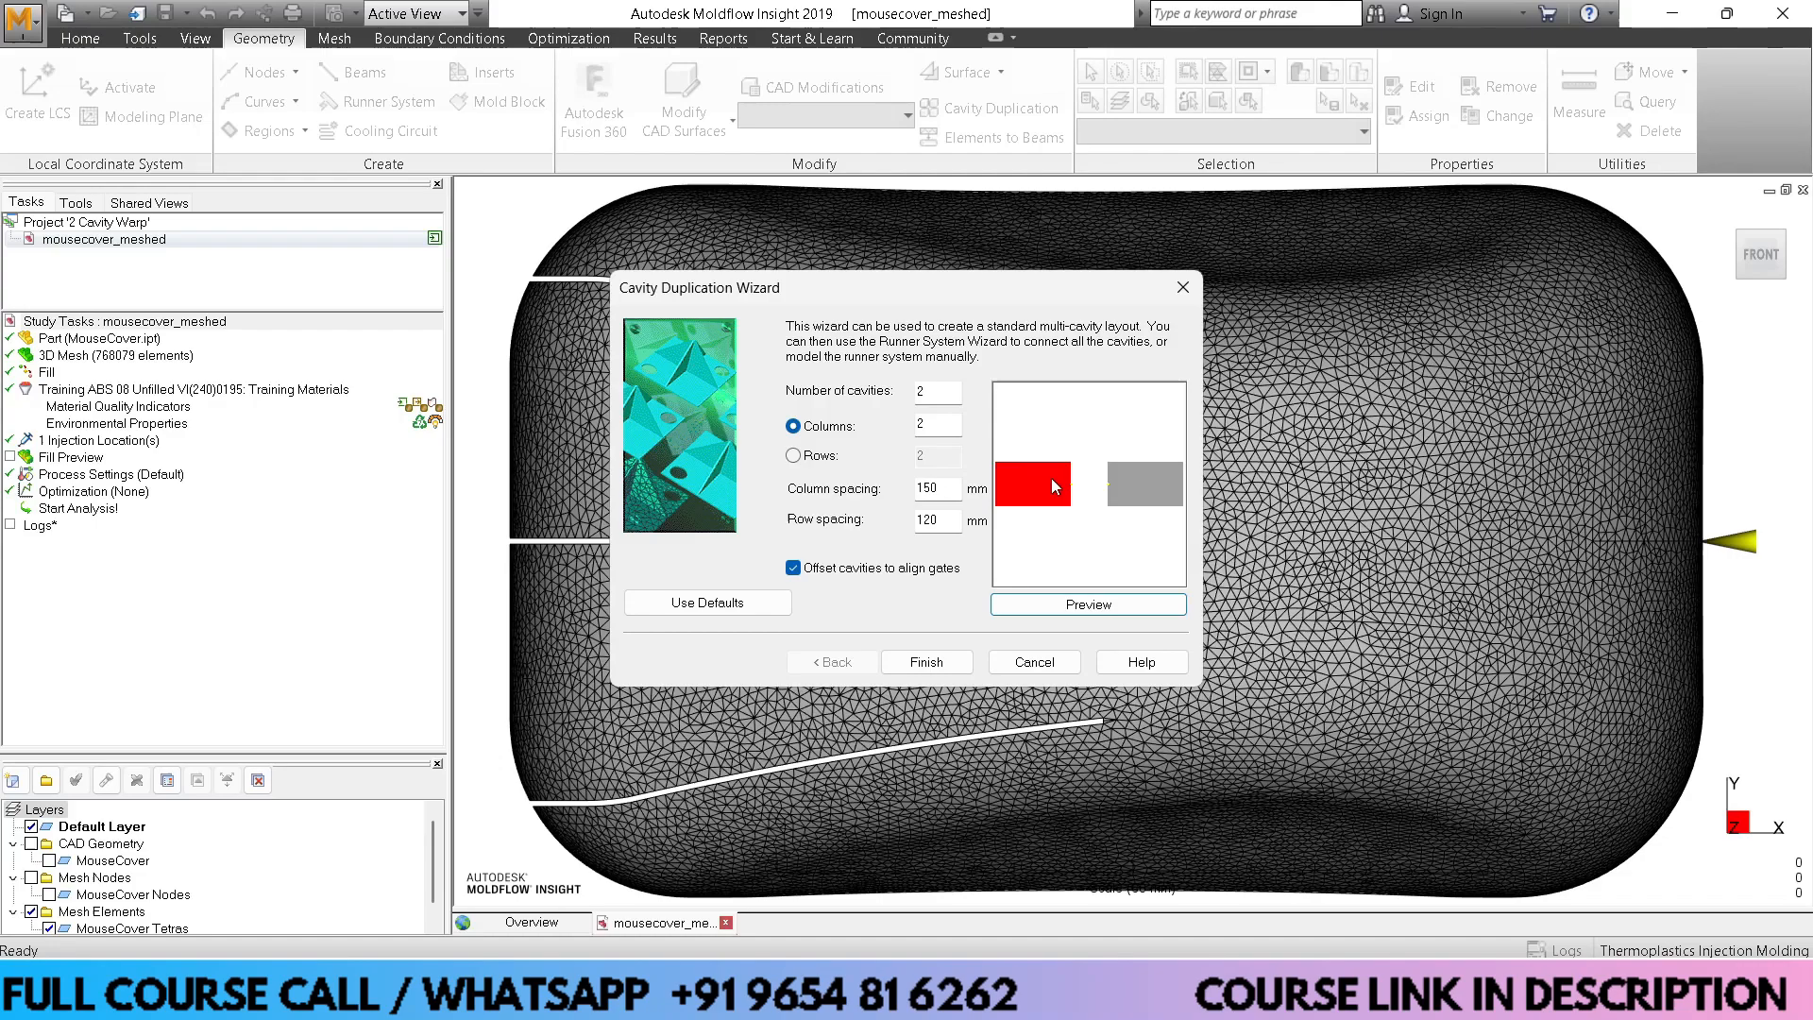
Try a column spacing of 100 mm and preview the two-cavity layout
{"action": "double_click", "coordinate": [935, 489]}
{"action": "type", "text": "100"}
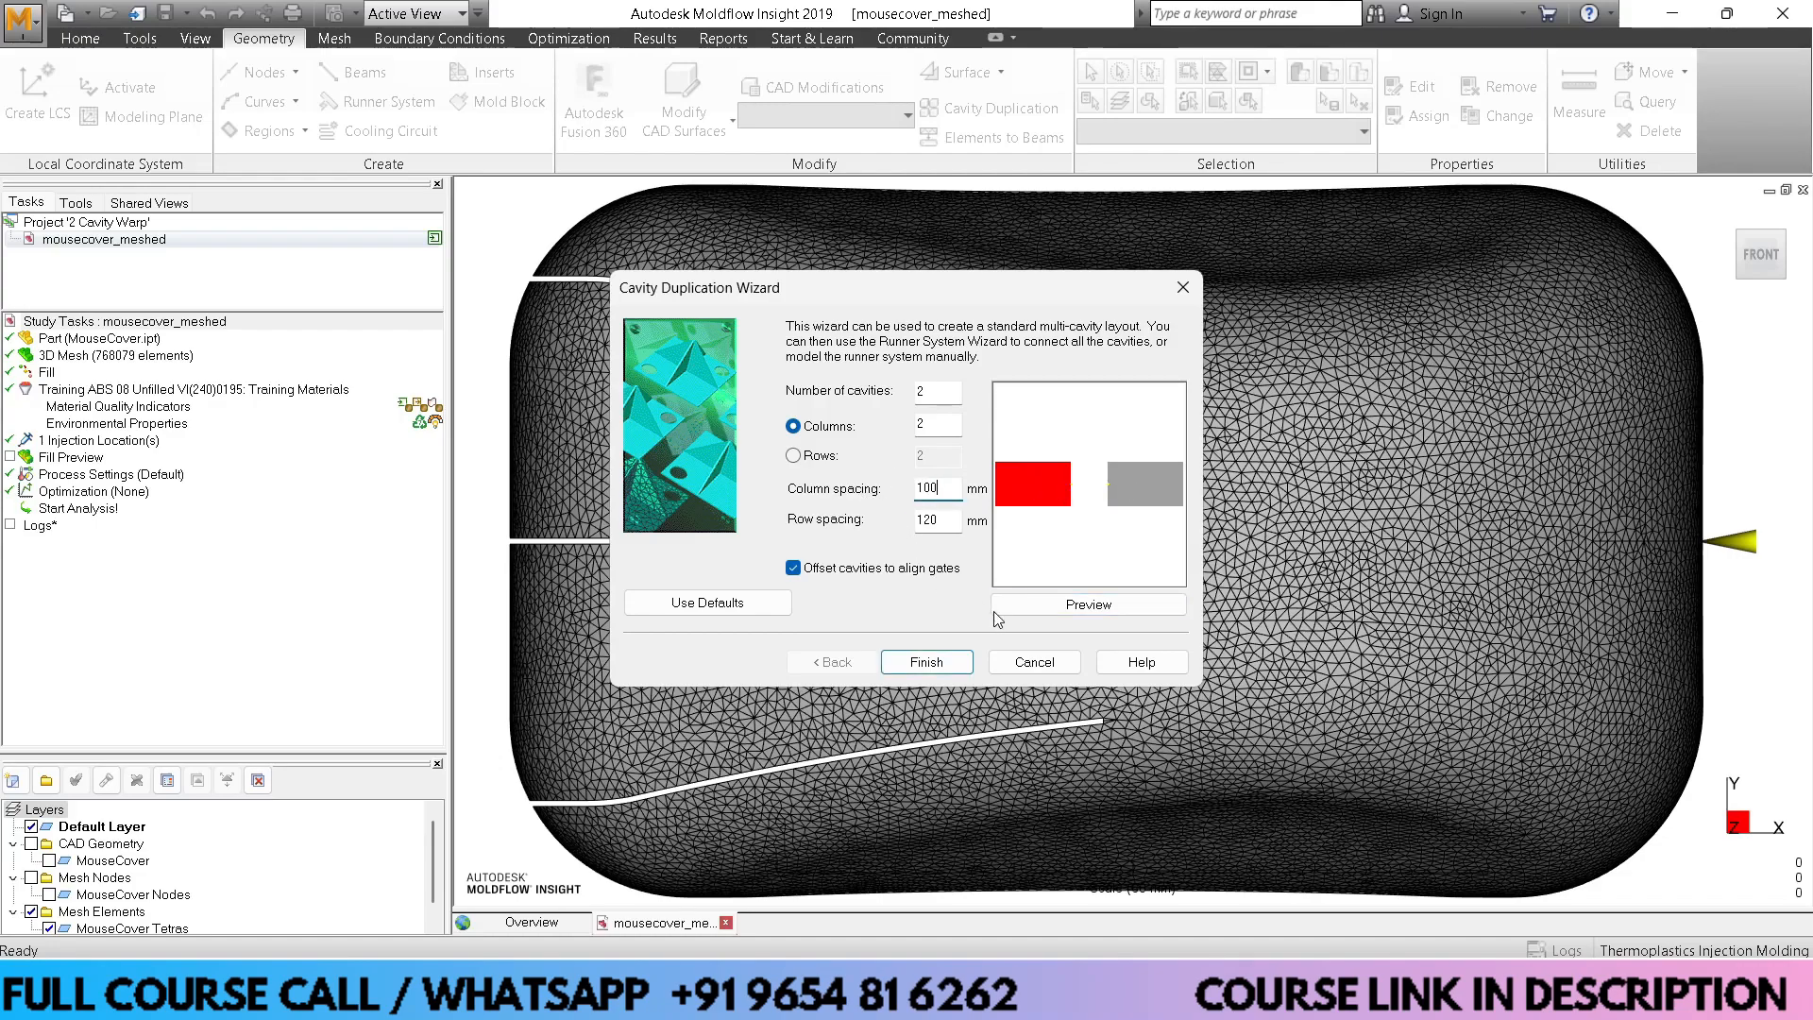
{"action": "left_click", "coordinate": [1005, 605]}
Set the column spacing to 150 mm, preview the layout and duplicate the mouse cover into two cavities
{"action": "double_click", "coordinate": [935, 489]}
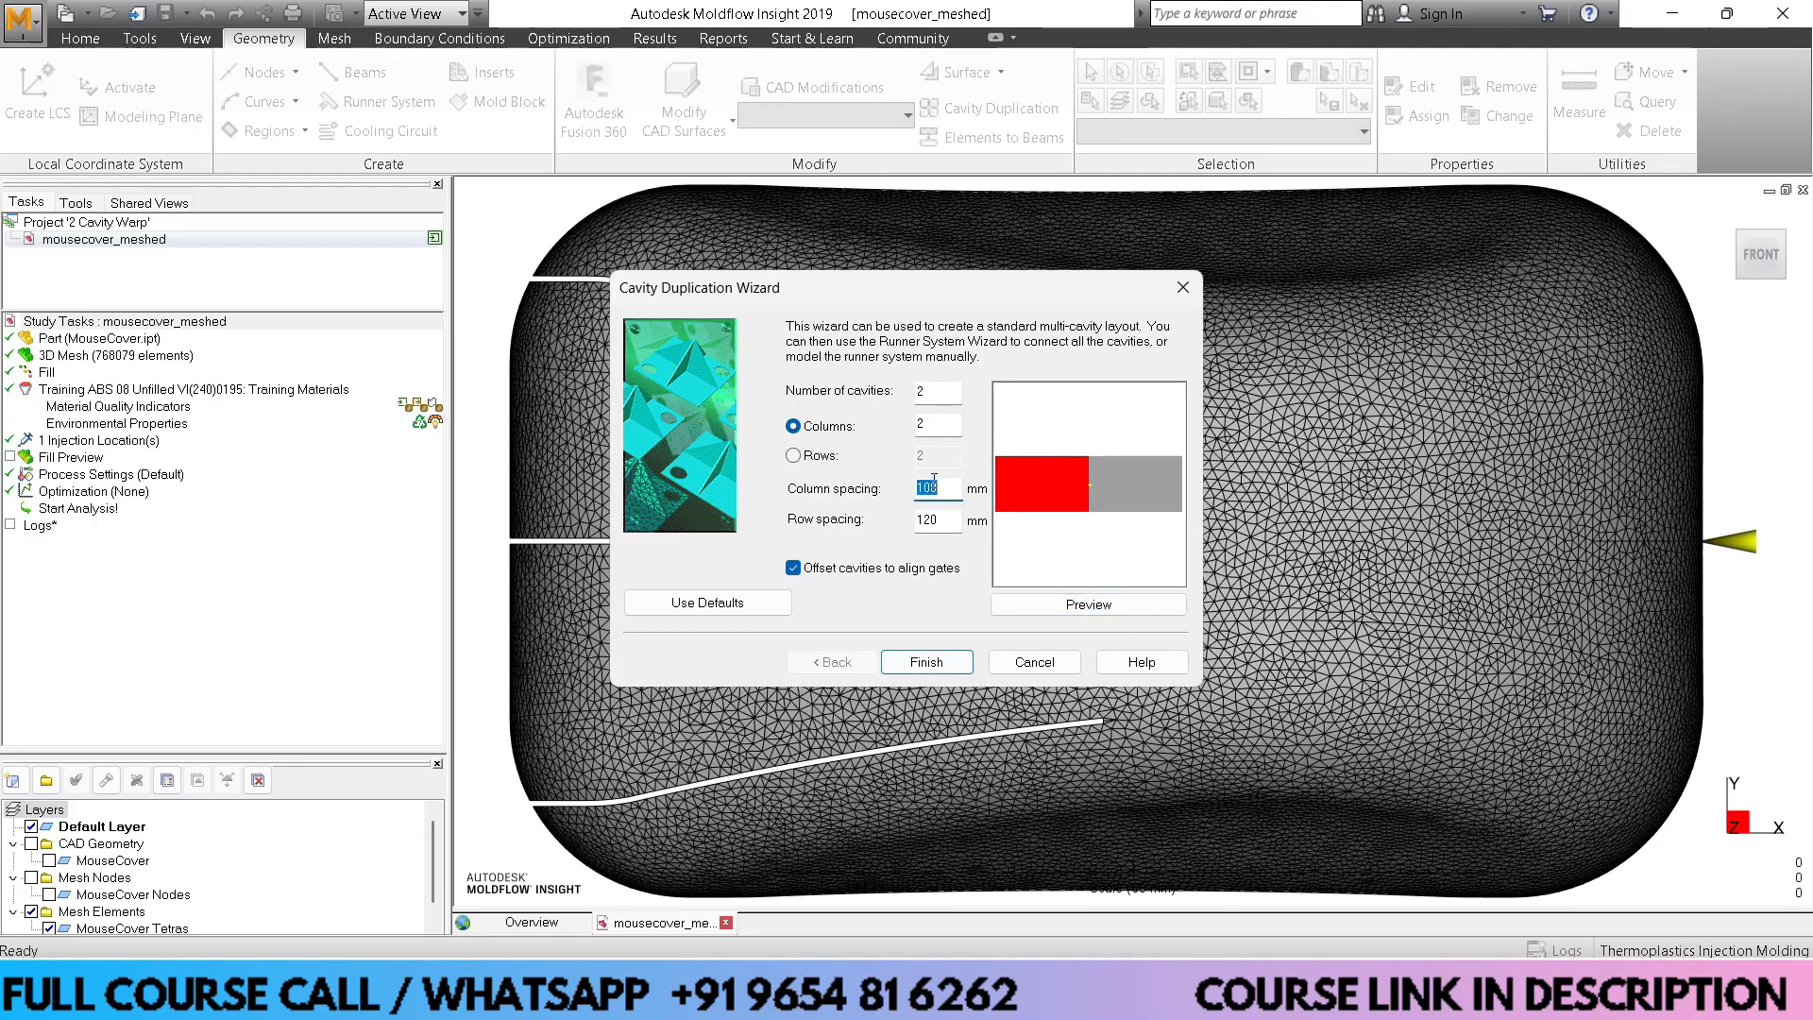
{"action": "type", "text": "150"}
{"action": "left_click", "coordinate": [1045, 602]}
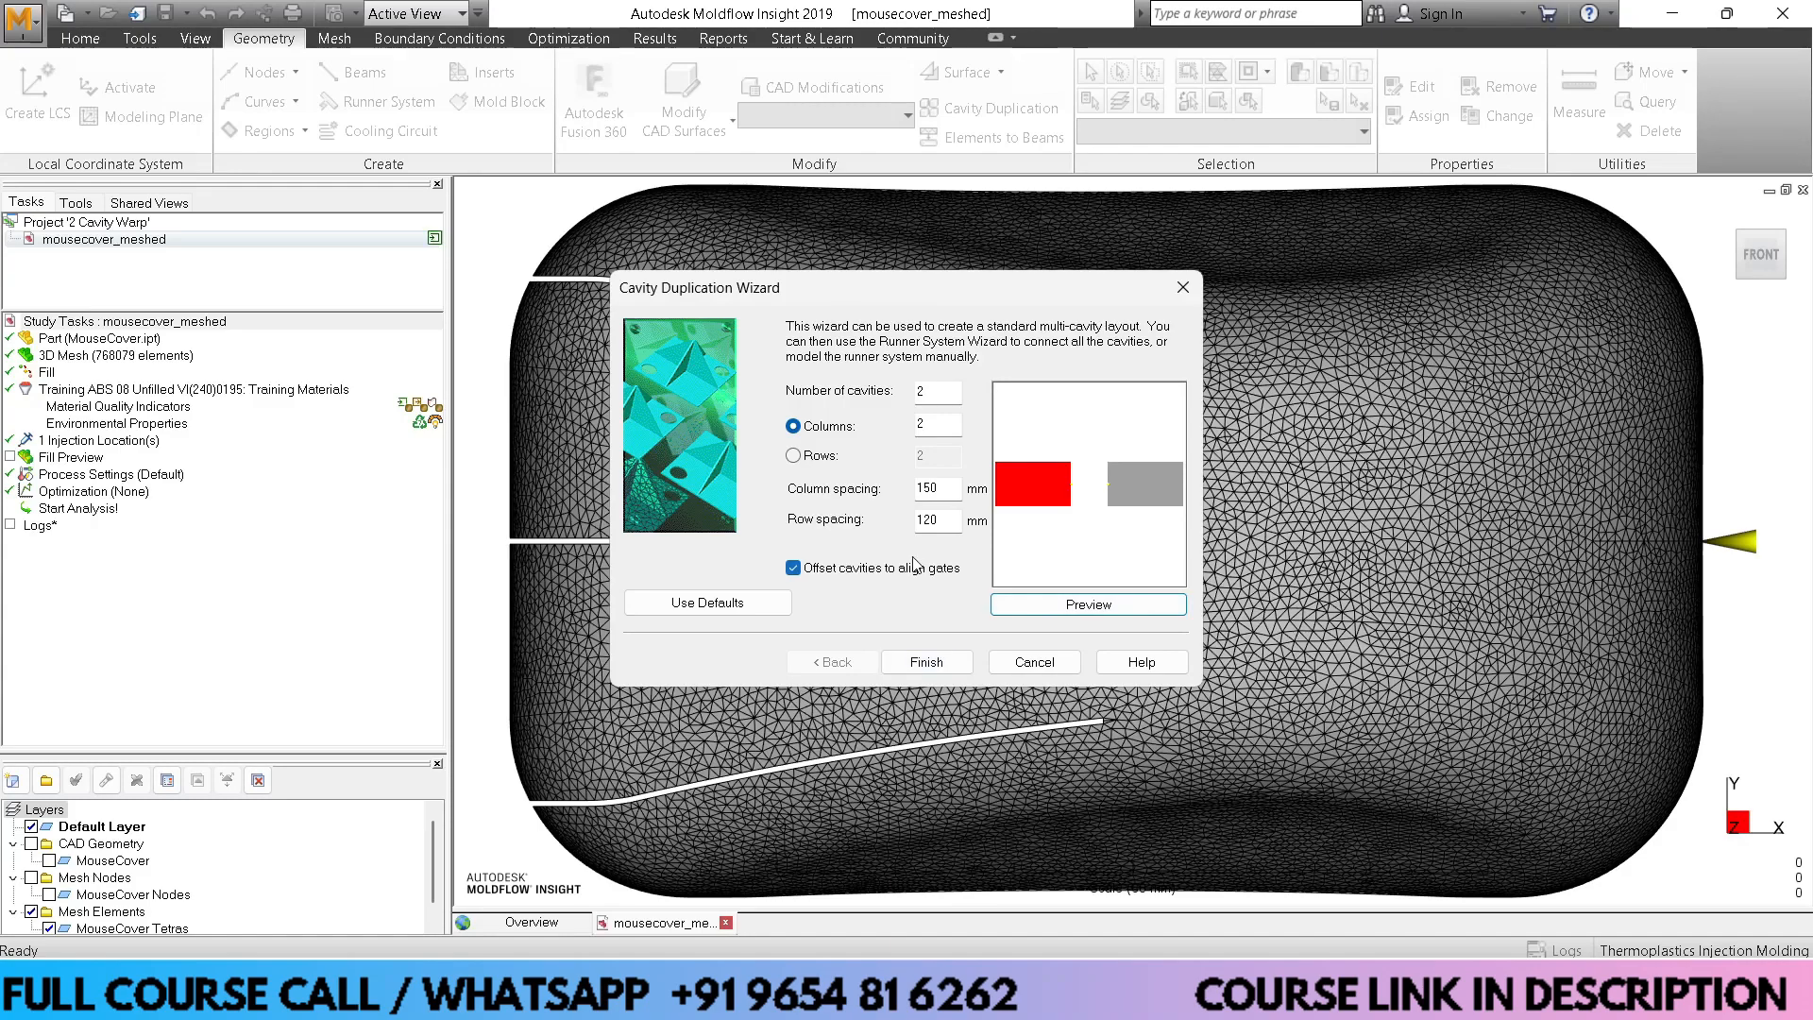
{"action": "left_click", "coordinate": [926, 664]}
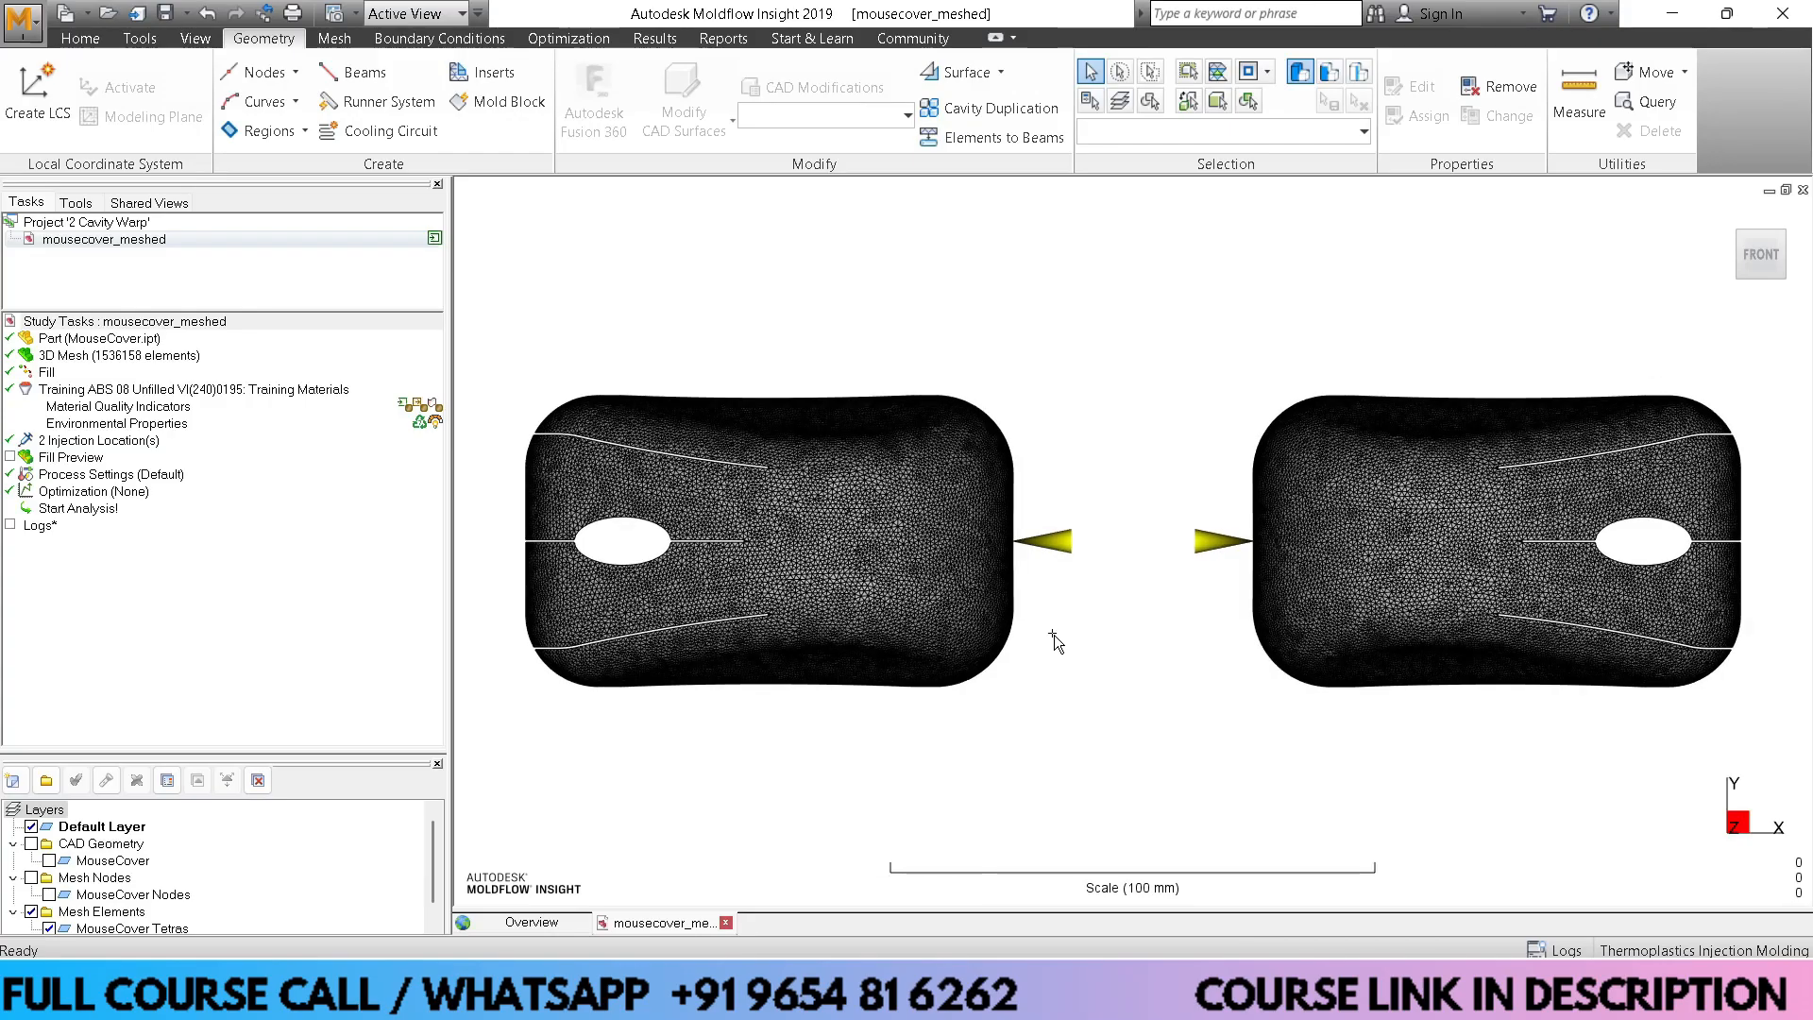
Start the runner system layout with the sprue at the center of gates and the parting plane at the gate plane
{"action": "mouse_move", "coordinate": [1067, 658]}
{"action": "left_mouse_down"}
{"action": "mouse_move", "coordinate": [996, 445]}
{"action": "mouse_move", "coordinate": [991, 534]}
{"action": "left_mouse_up"}
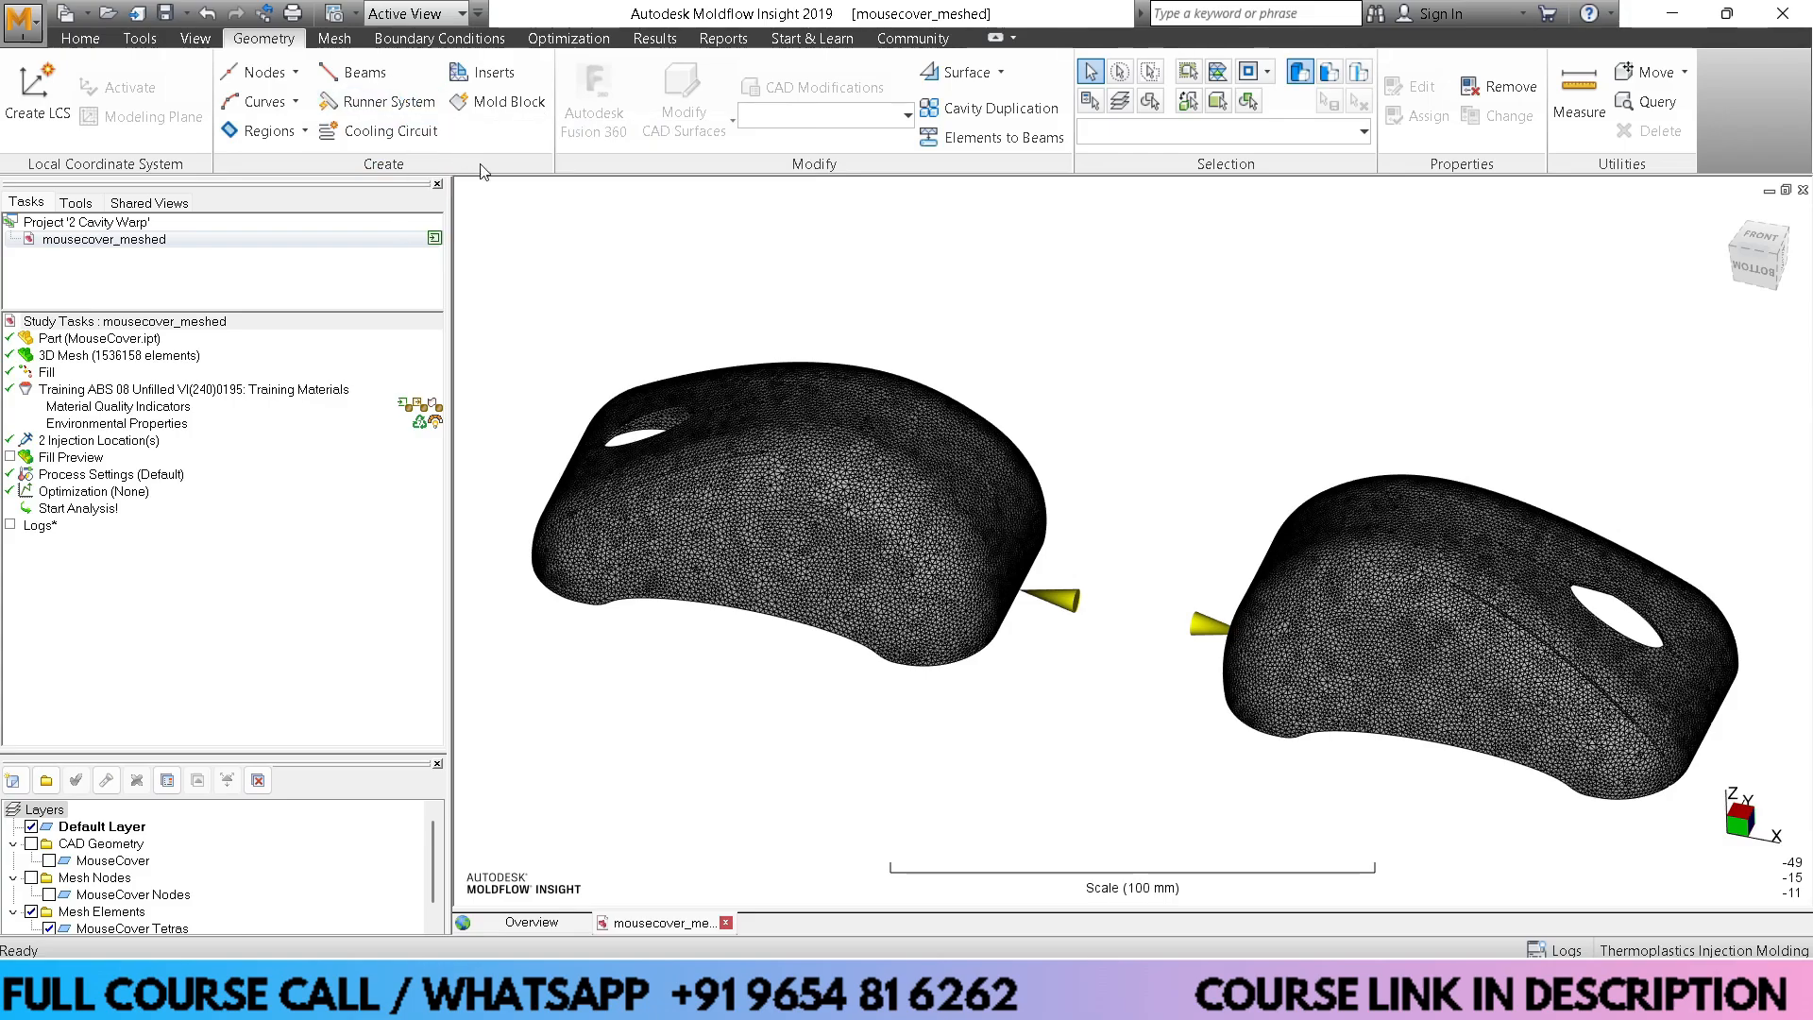
{"action": "left_click", "coordinate": [409, 106]}
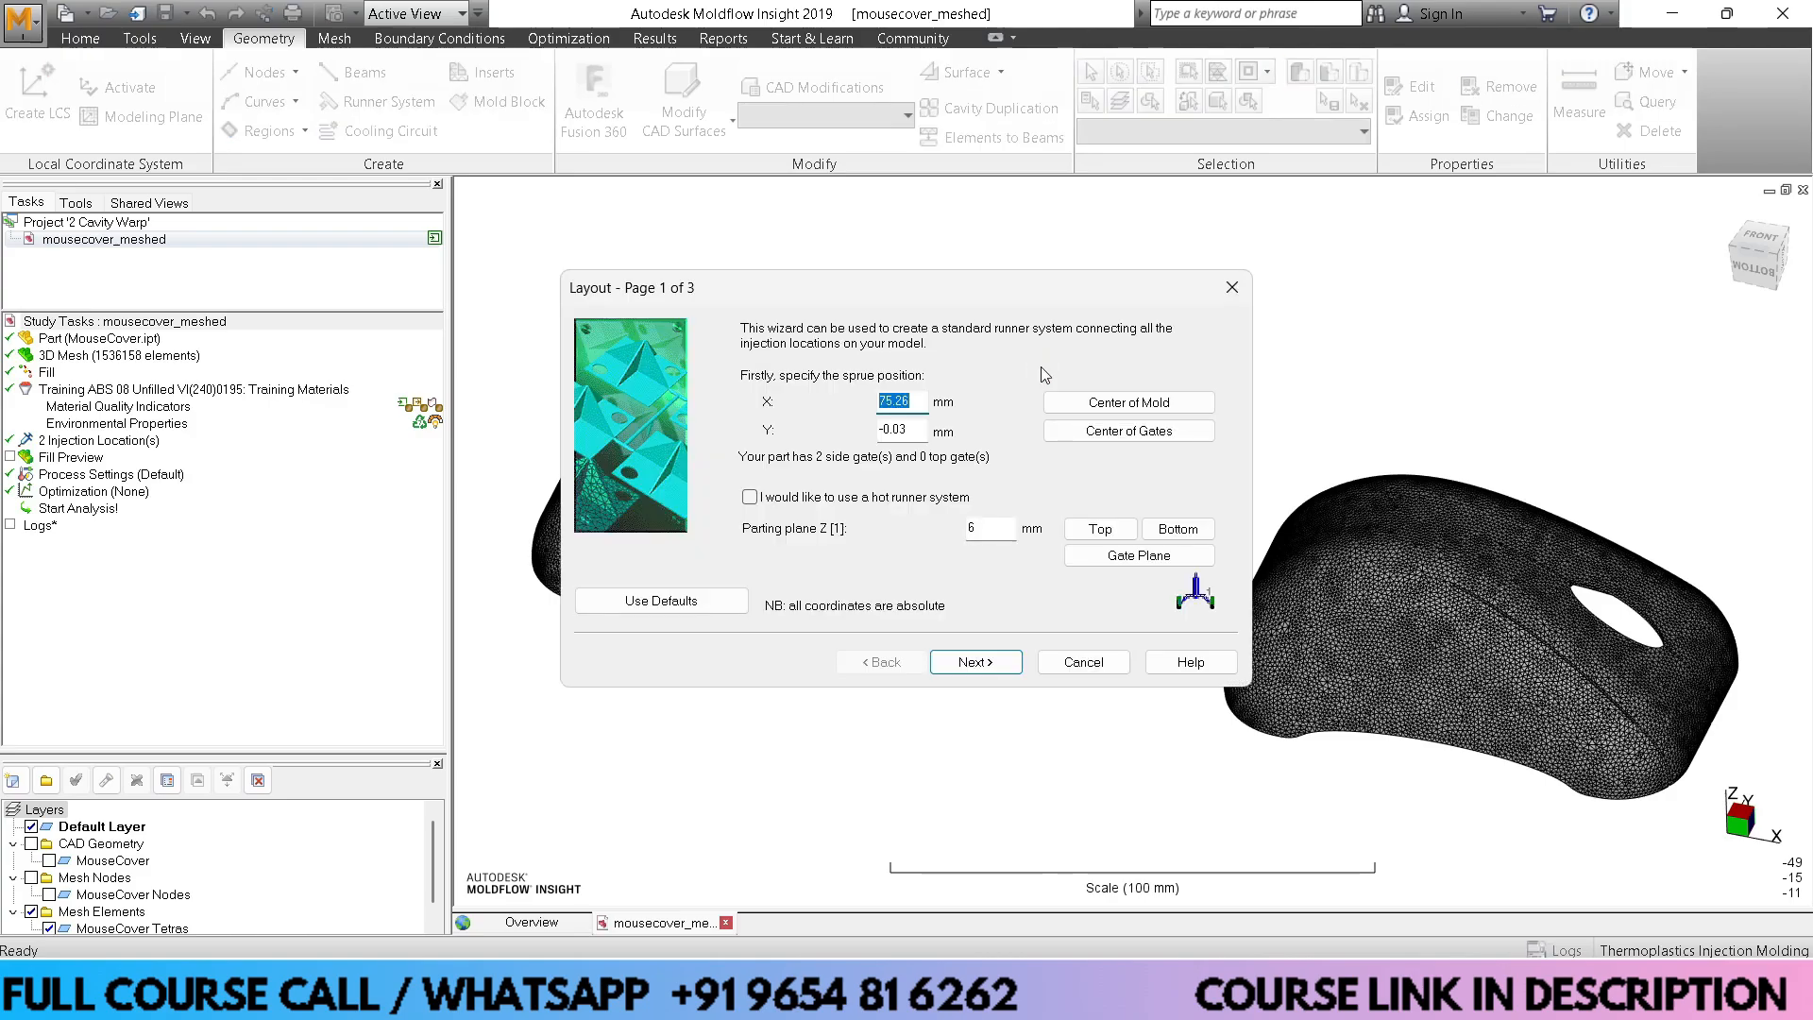
{"action": "left_click", "coordinate": [1124, 434]}
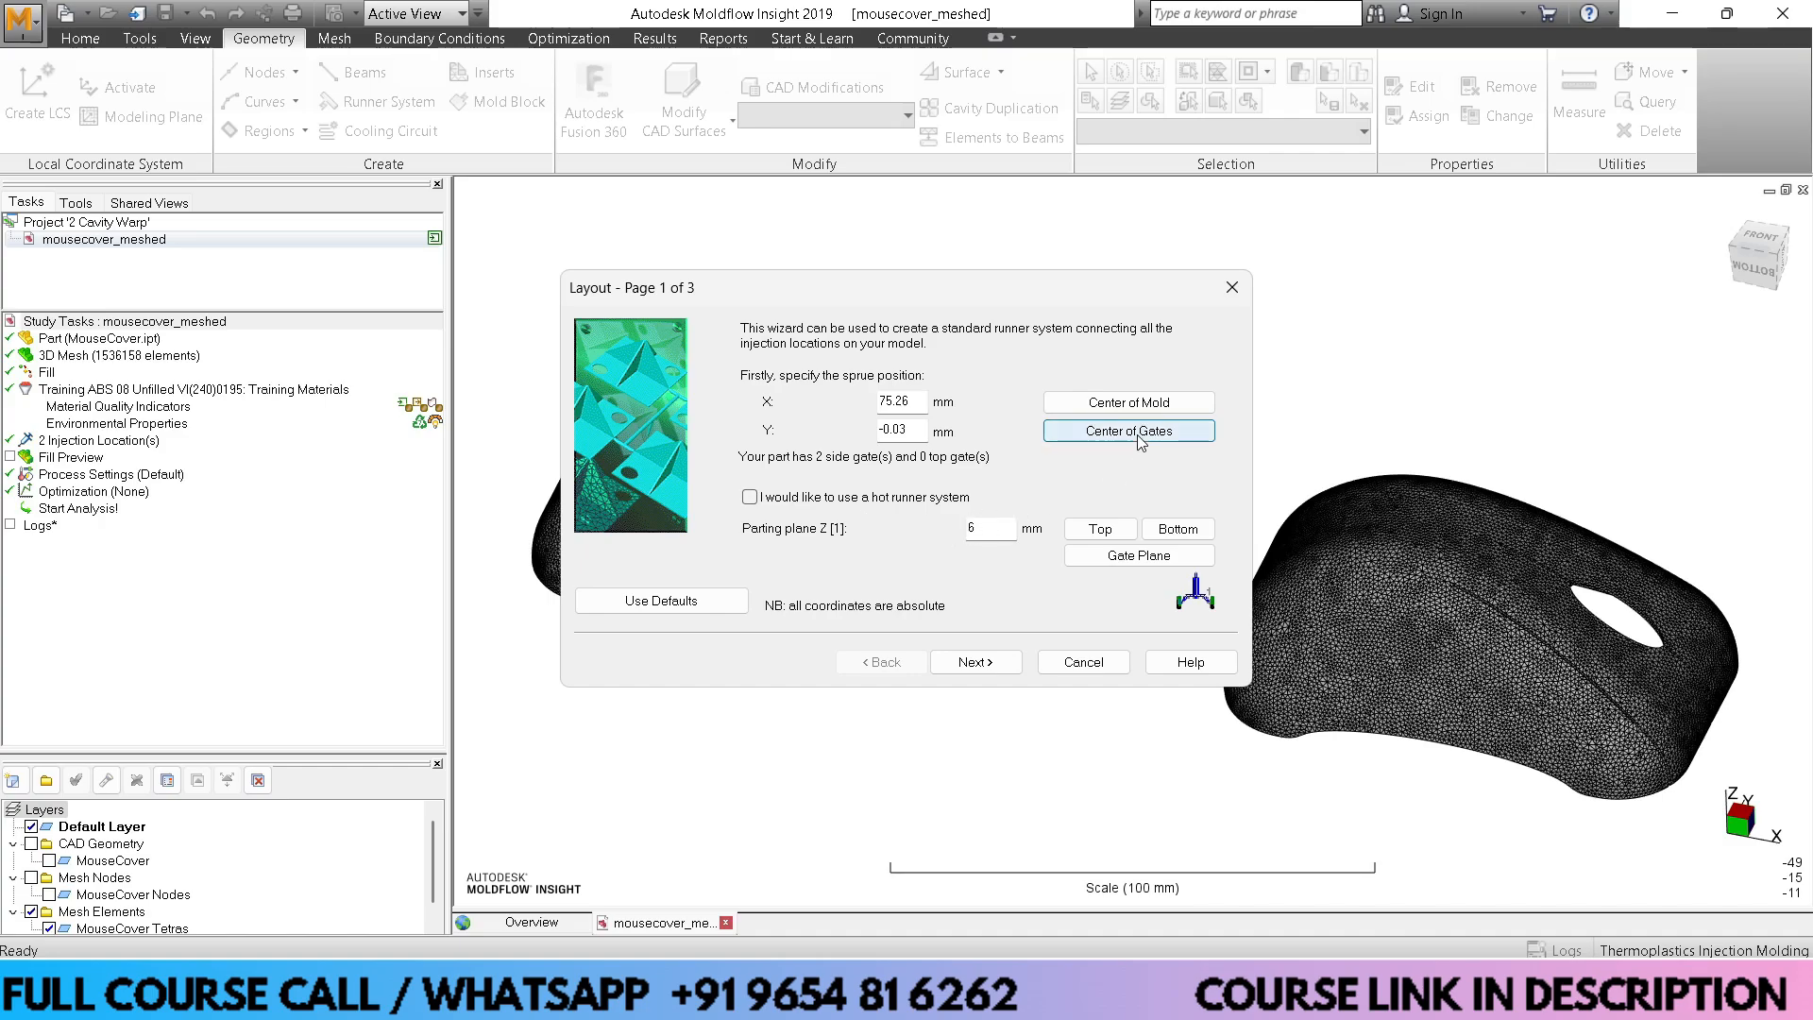
{"action": "left_click", "coordinate": [1136, 556]}
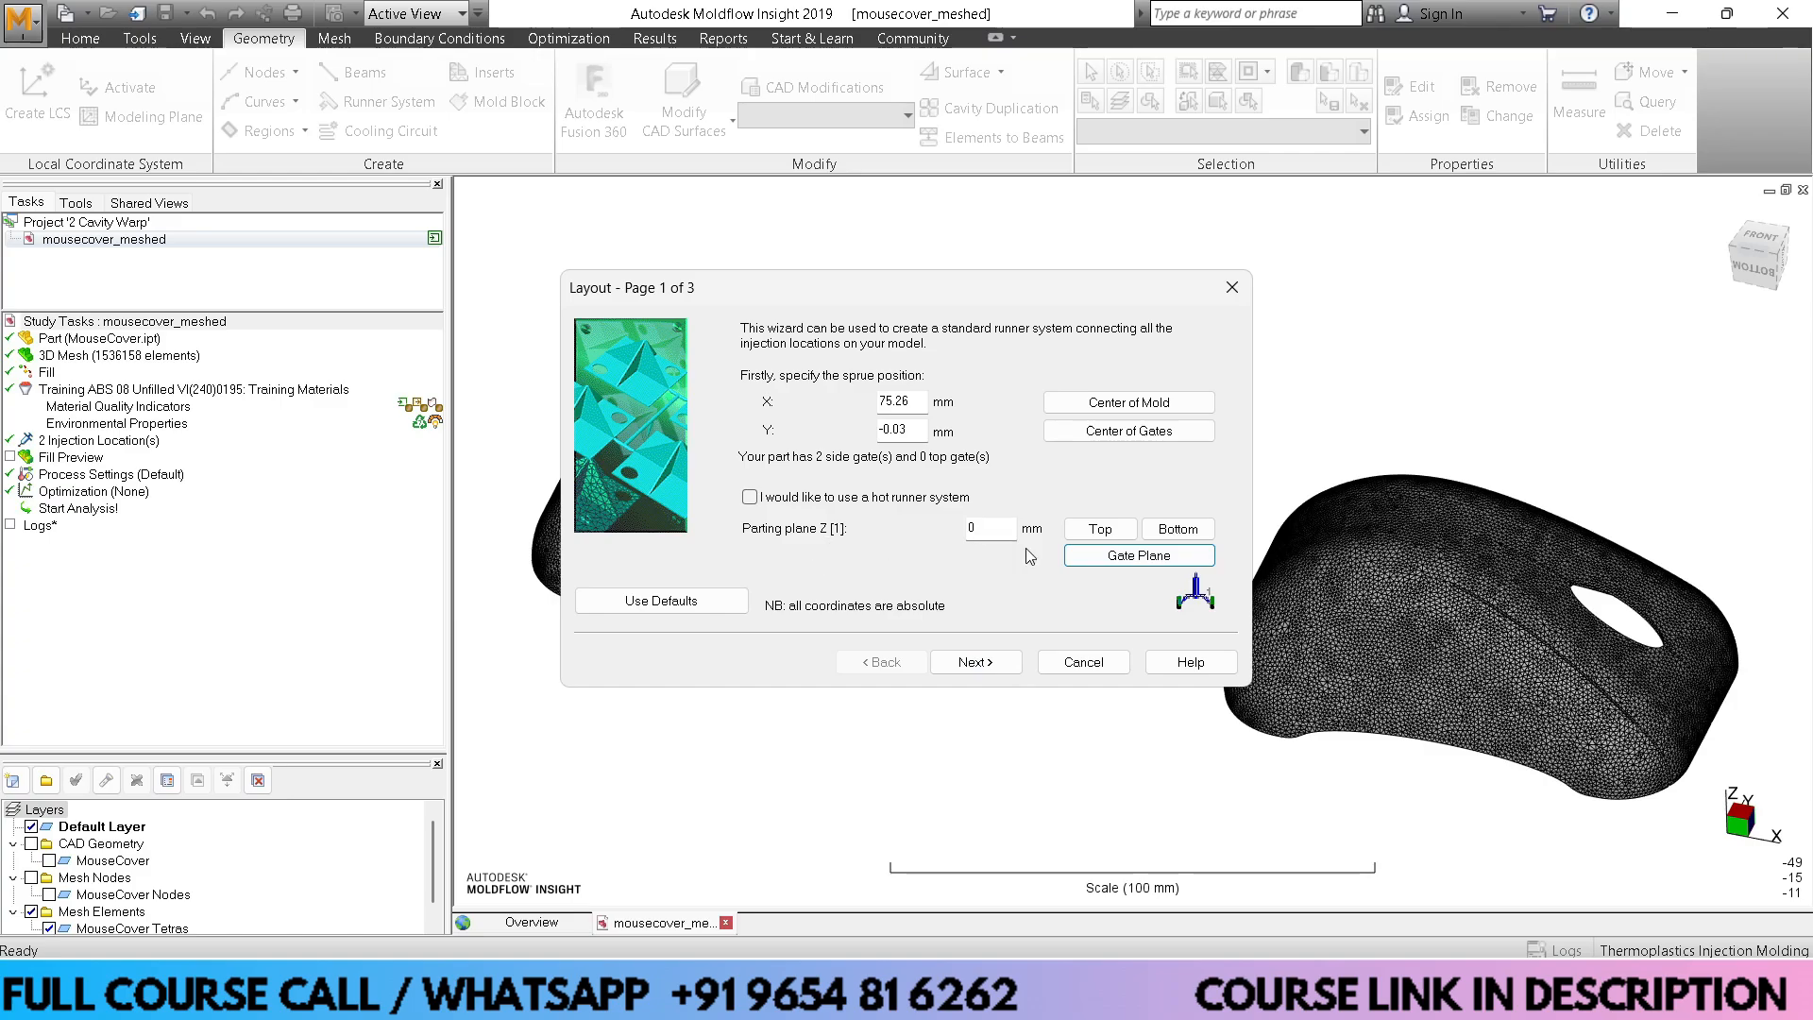
{"action": "left_click_drag", "start_coordinate": [982, 291], "coordinate": [847, 291]}
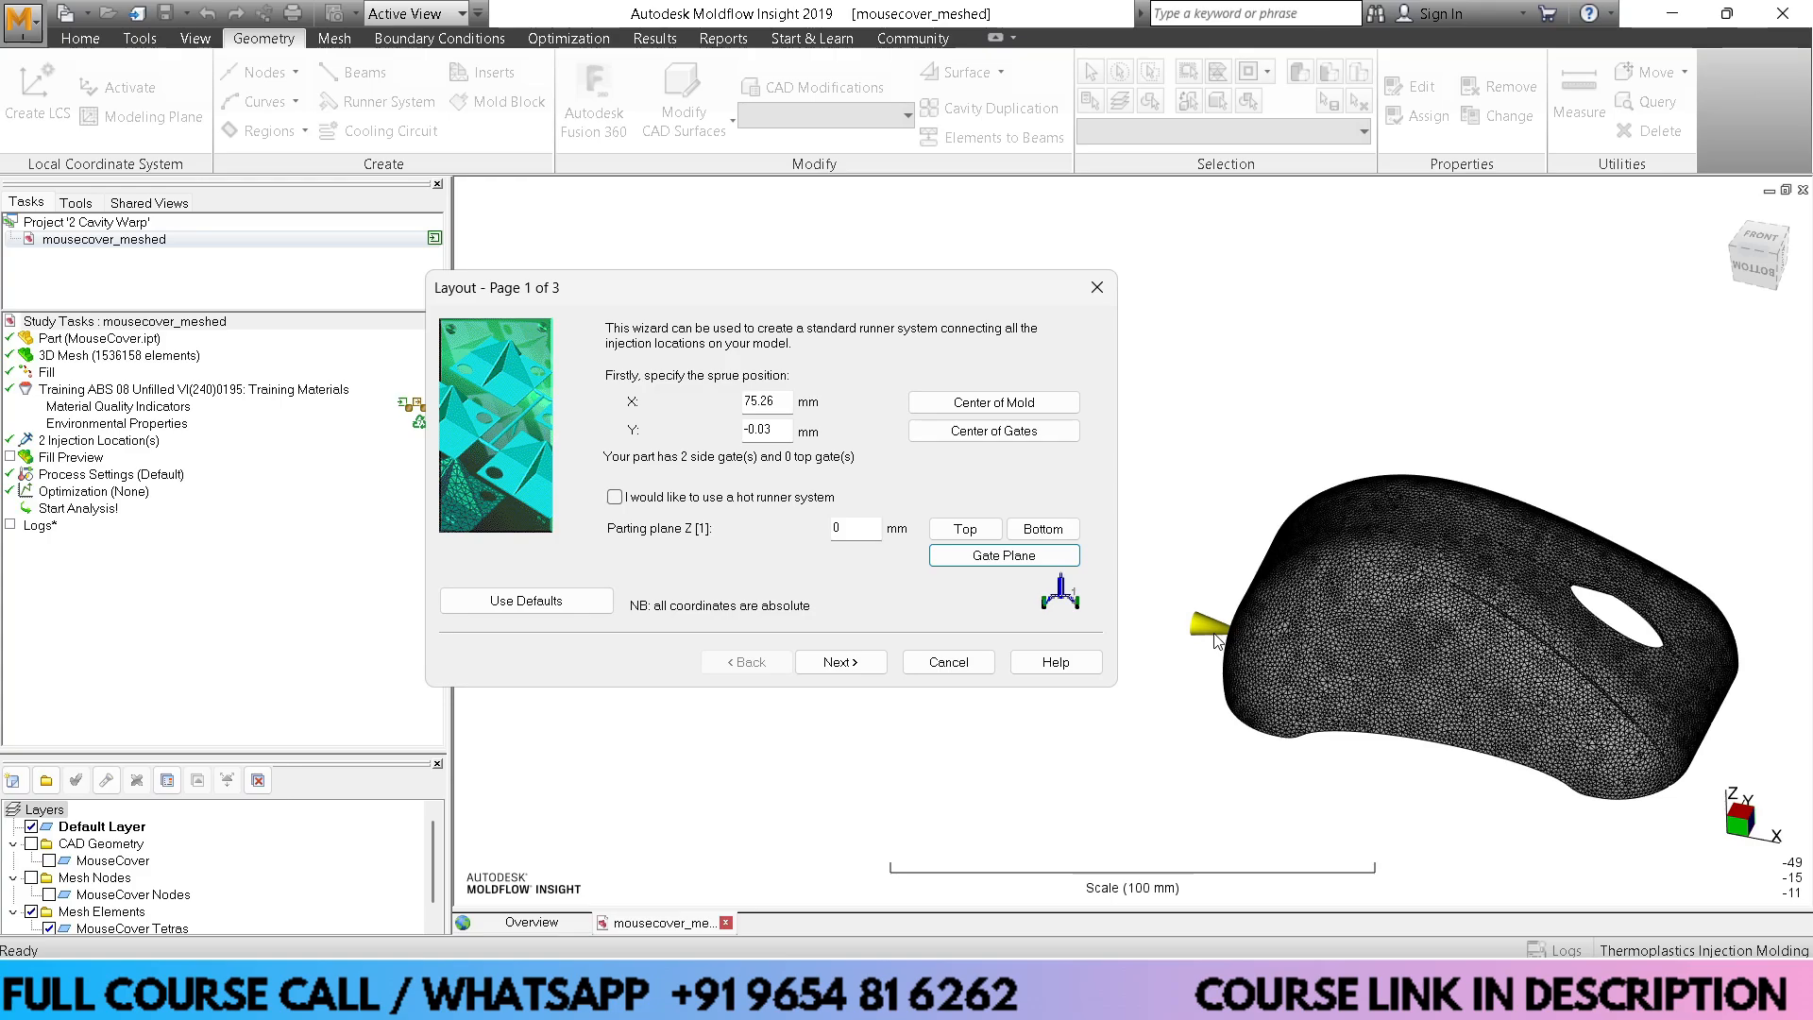
{"action": "left_click", "coordinate": [841, 662]}
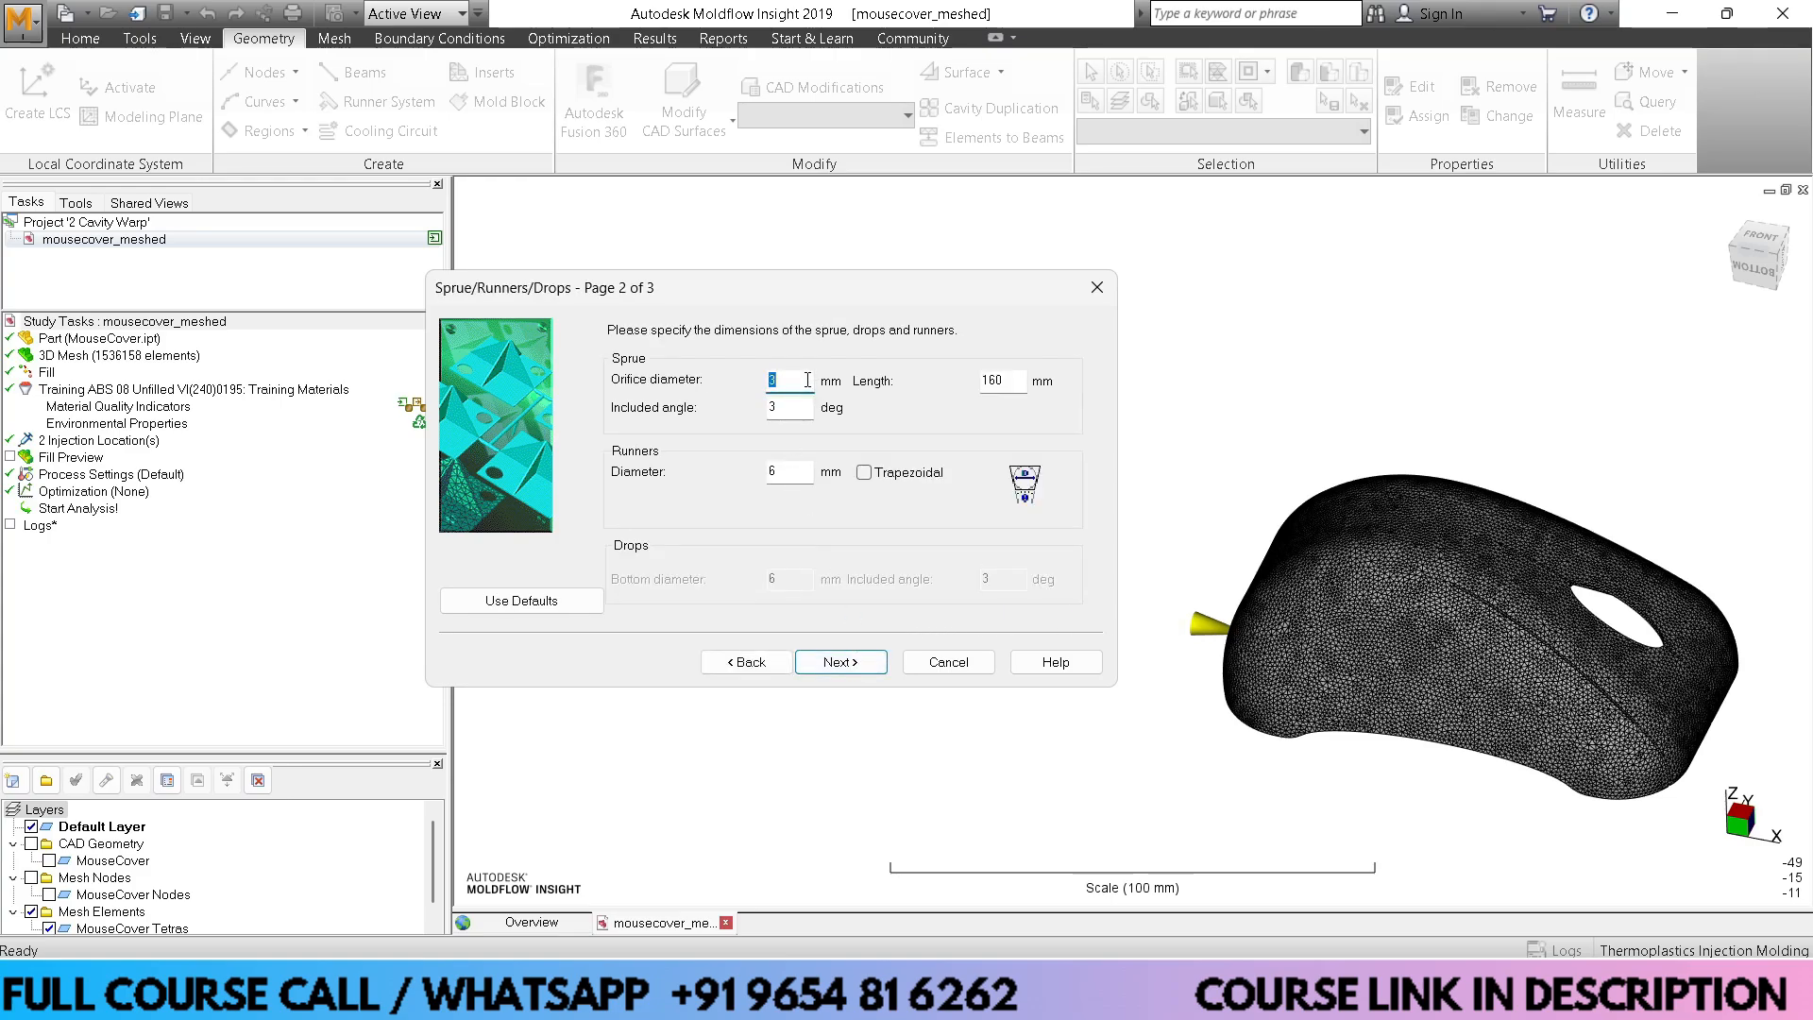
Set the sprue length to 80 mm in the sprue and runner dimensions and continue to the gate properties
{"action": "key", "text": "BackSpace"}
{"action": "double_click", "coordinate": [999, 380]}
{"action": "type", "text": "80"}
{"action": "double_click", "coordinate": [786, 404]}
{"action": "double_click", "coordinate": [801, 472]}
{"action": "left_click", "coordinate": [849, 662]}
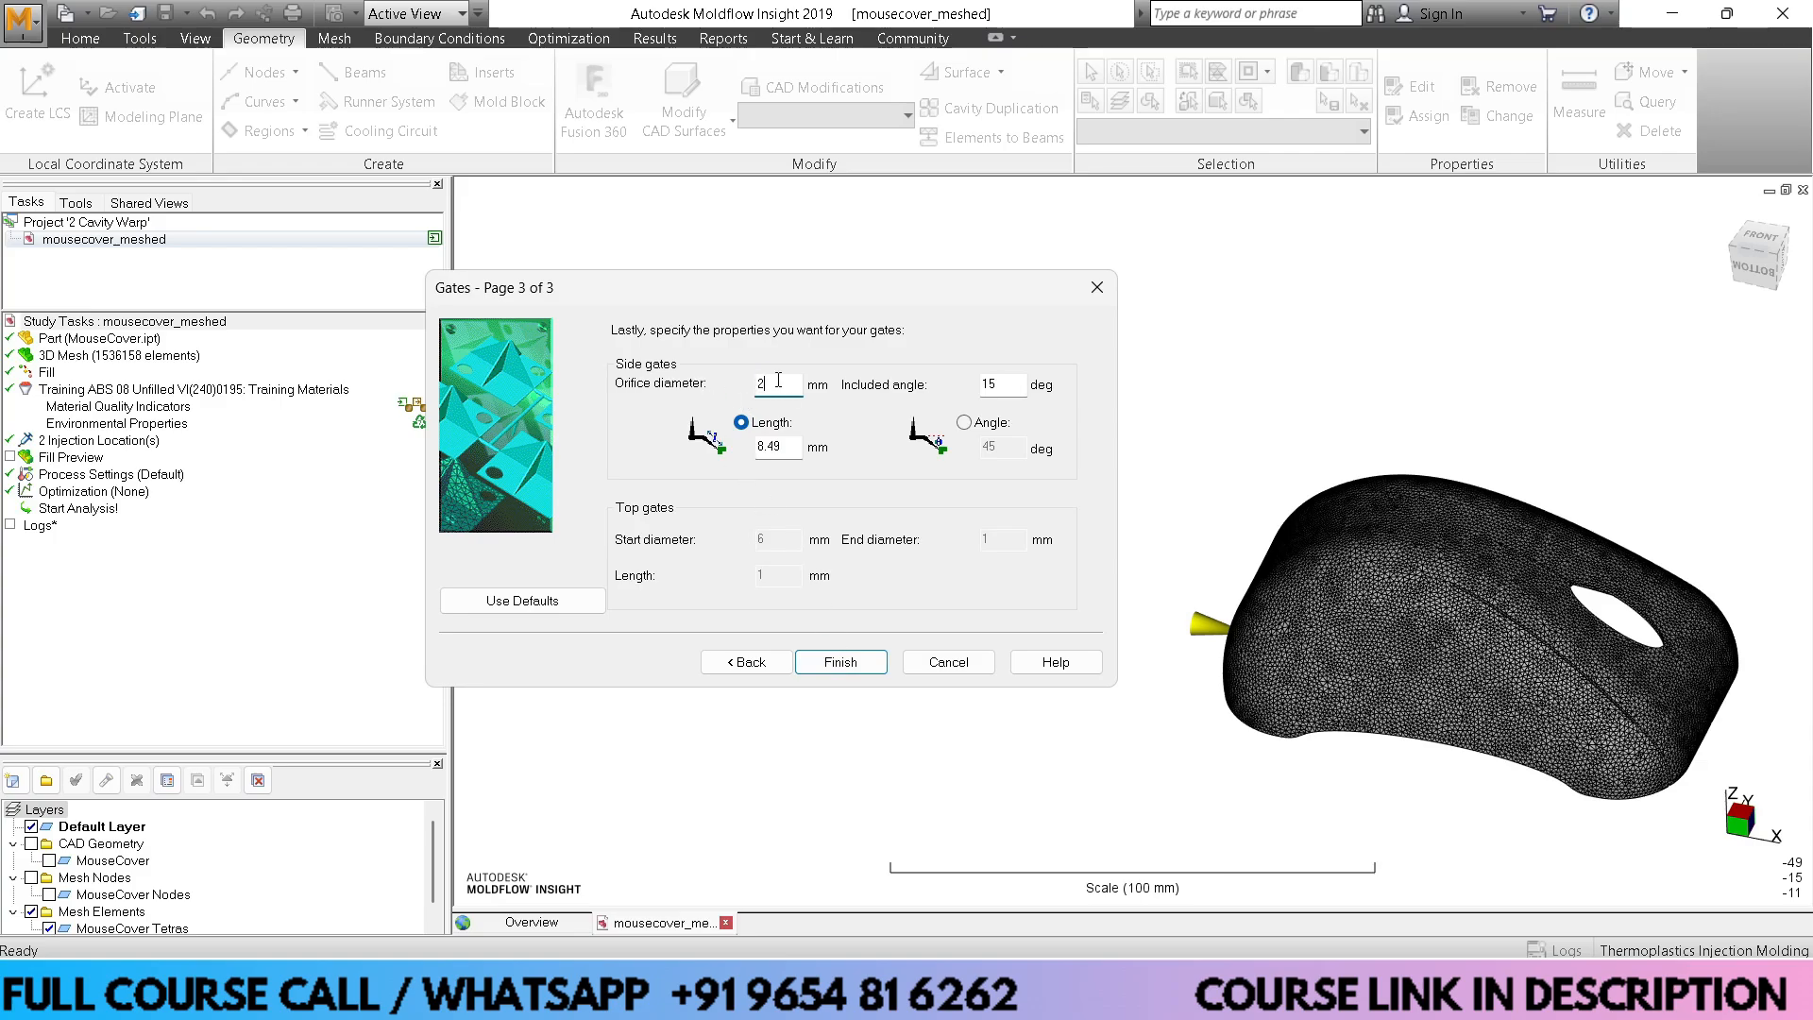
Give the side gates a 2 mm orifice diameter, 0 degree included angle and 1 mm length, and generate the runner system
{"action": "type", "text": "2"}
{"action": "double_click", "coordinate": [1012, 389]}
{"action": "type", "text": "0"}
{"action": "double_click", "coordinate": [788, 448]}
{"action": "type", "text": "1"}
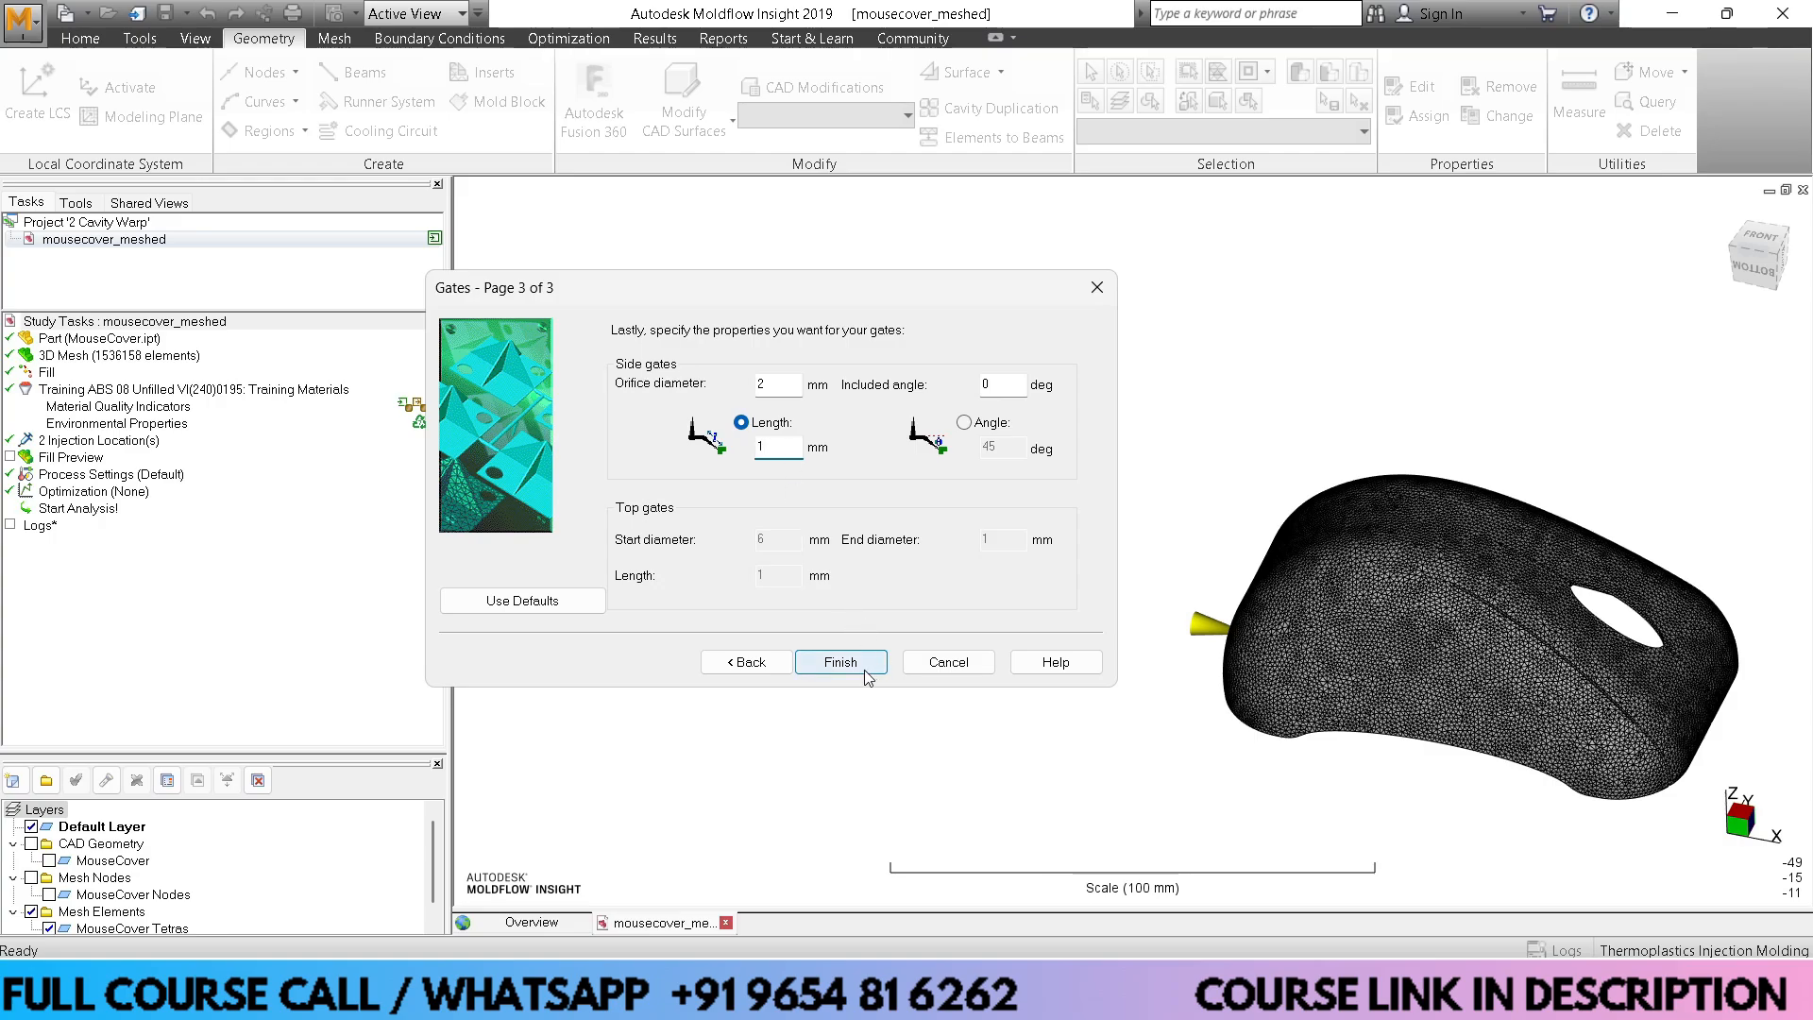
{"action": "left_click", "coordinate": [840, 662]}
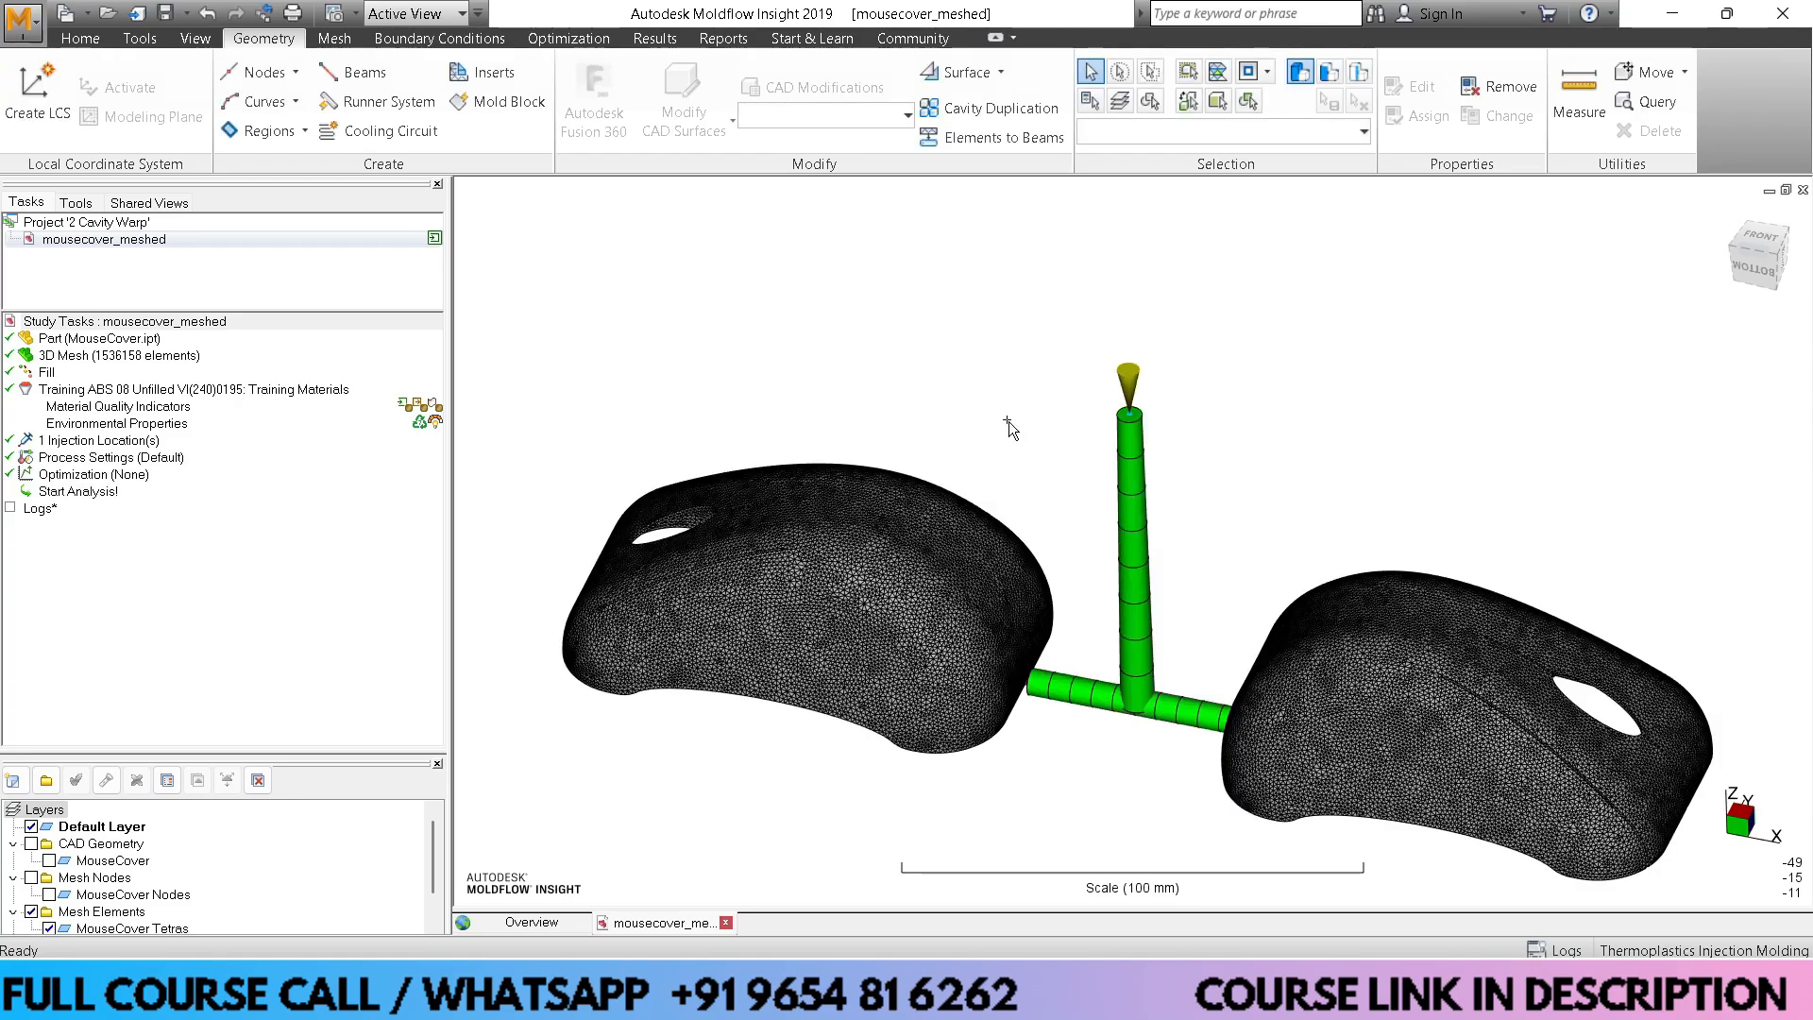
Inspect the generated sprue and runners and the small gate joining the runner to one cavity
{"action": "scroll", "coordinate": [972, 472], "scroll_direction": "up", "scroll_amount": 4}
{"action": "scroll", "coordinate": [964, 443], "scroll_direction": "down", "scroll_amount": 3}
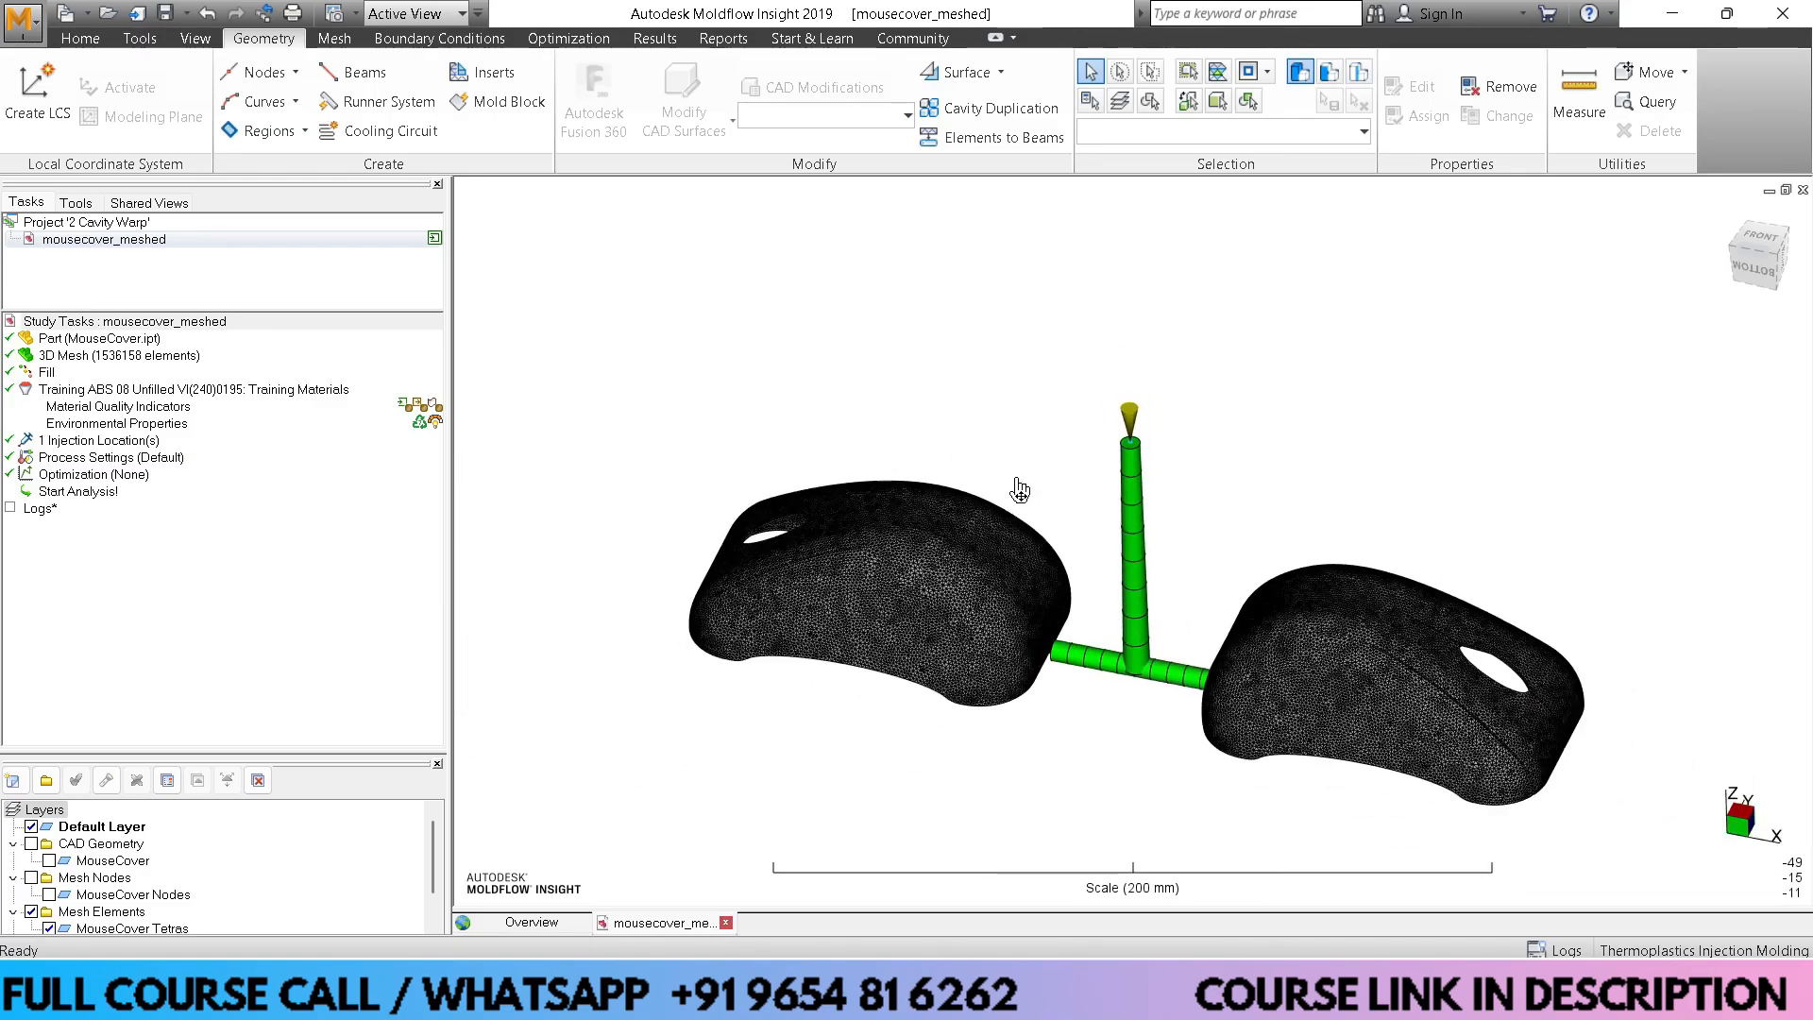
{"action": "mouse_move", "coordinate": [1020, 491]}
{"action": "middle_mouse_down"}
{"action": "mouse_move", "coordinate": [936, 393]}
{"action": "mouse_move", "coordinate": [1012, 540]}
{"action": "mouse_move", "coordinate": [979, 409]}
{"action": "mouse_move", "coordinate": [927, 348]}
{"action": "mouse_move", "coordinate": [980, 308]}
{"action": "mouse_move", "coordinate": [938, 352]}
{"action": "middle_mouse_up"}
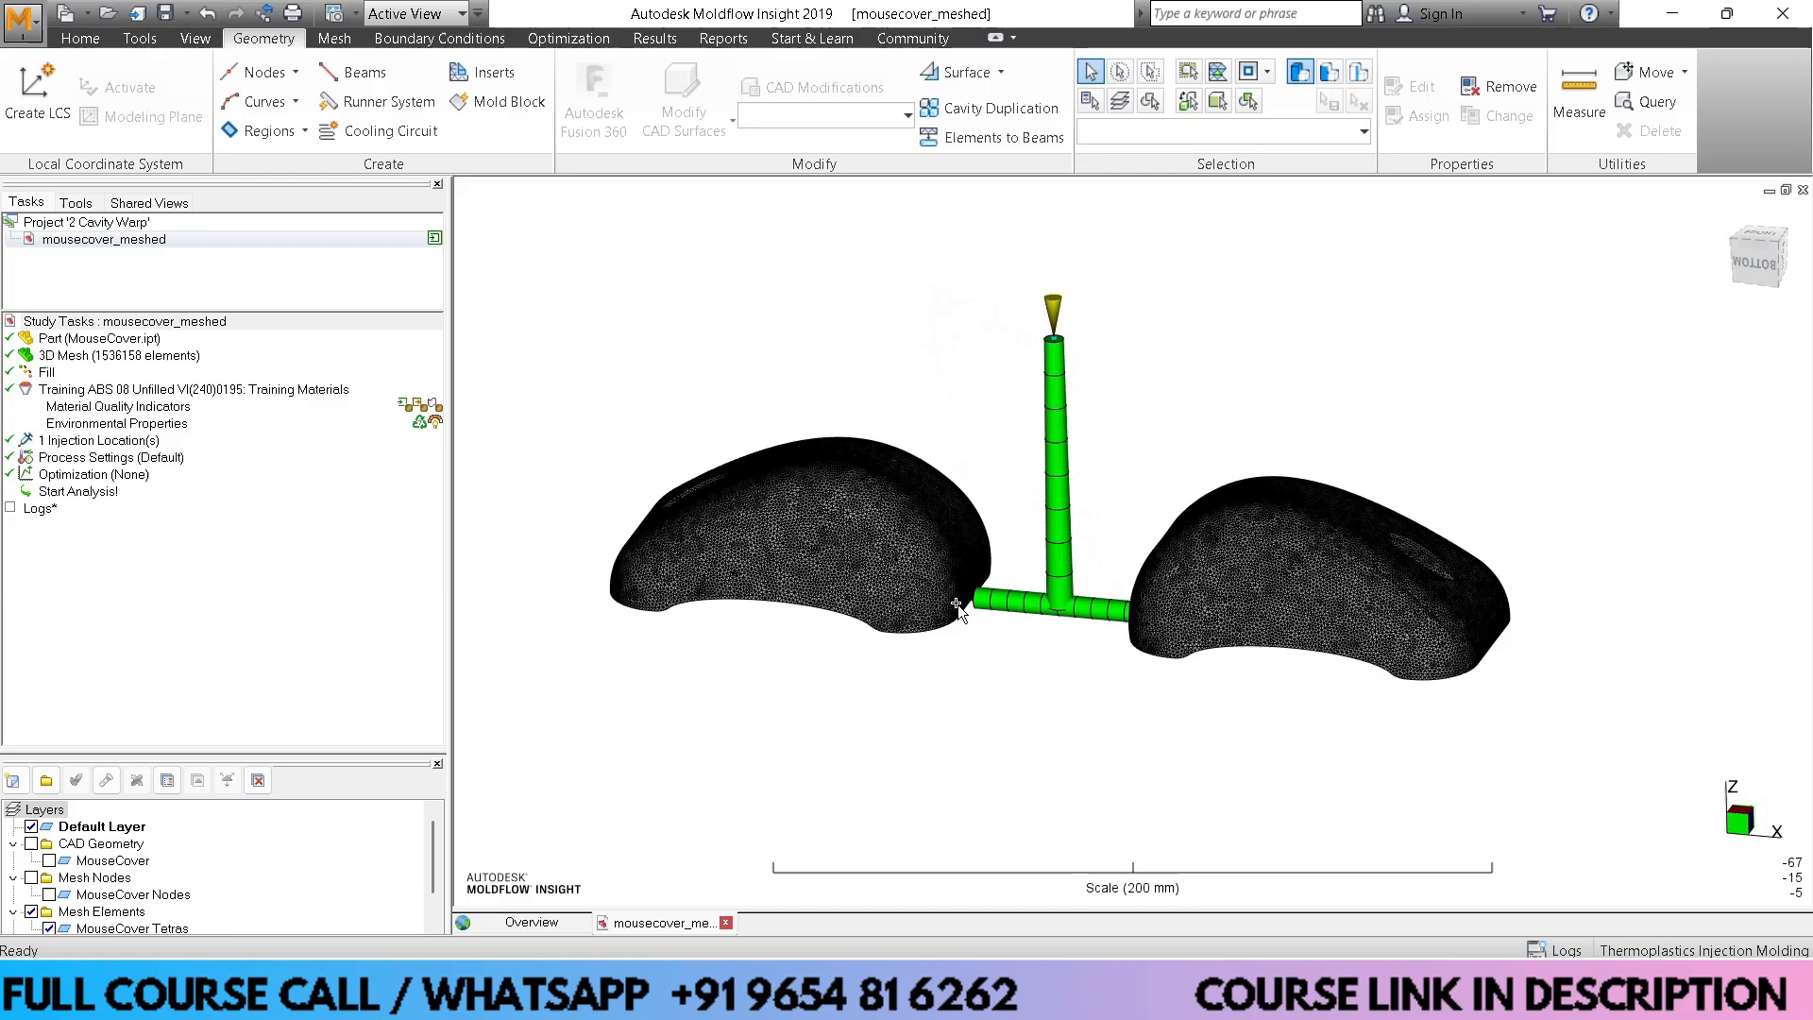
{"action": "scroll", "coordinate": [961, 605], "scroll_direction": "down", "scroll_amount": 3}
{"action": "scroll", "coordinate": [986, 590], "scroll_direction": "up", "scroll_amount": 5}
{"action": "scroll", "coordinate": [999, 576], "scroll_direction": "up", "scroll_amount": 5}
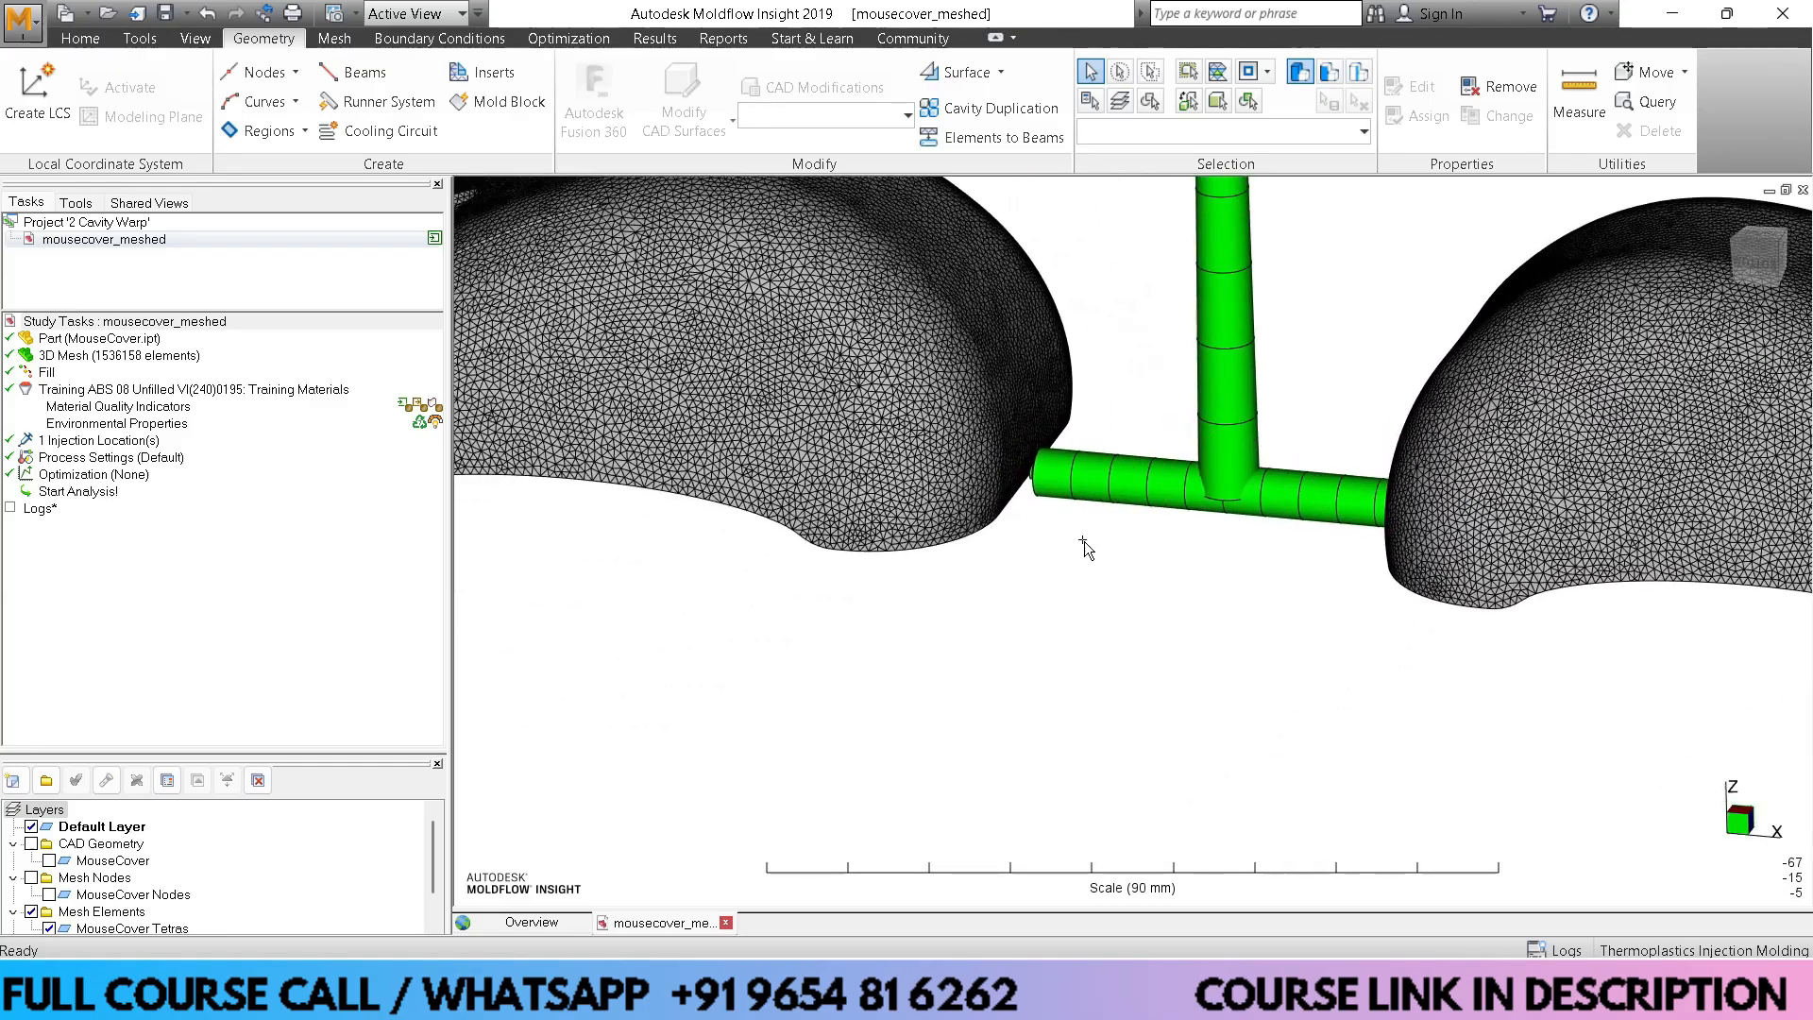
{"action": "scroll", "coordinate": [1073, 535], "scroll_direction": "up", "scroll_amount": 6}
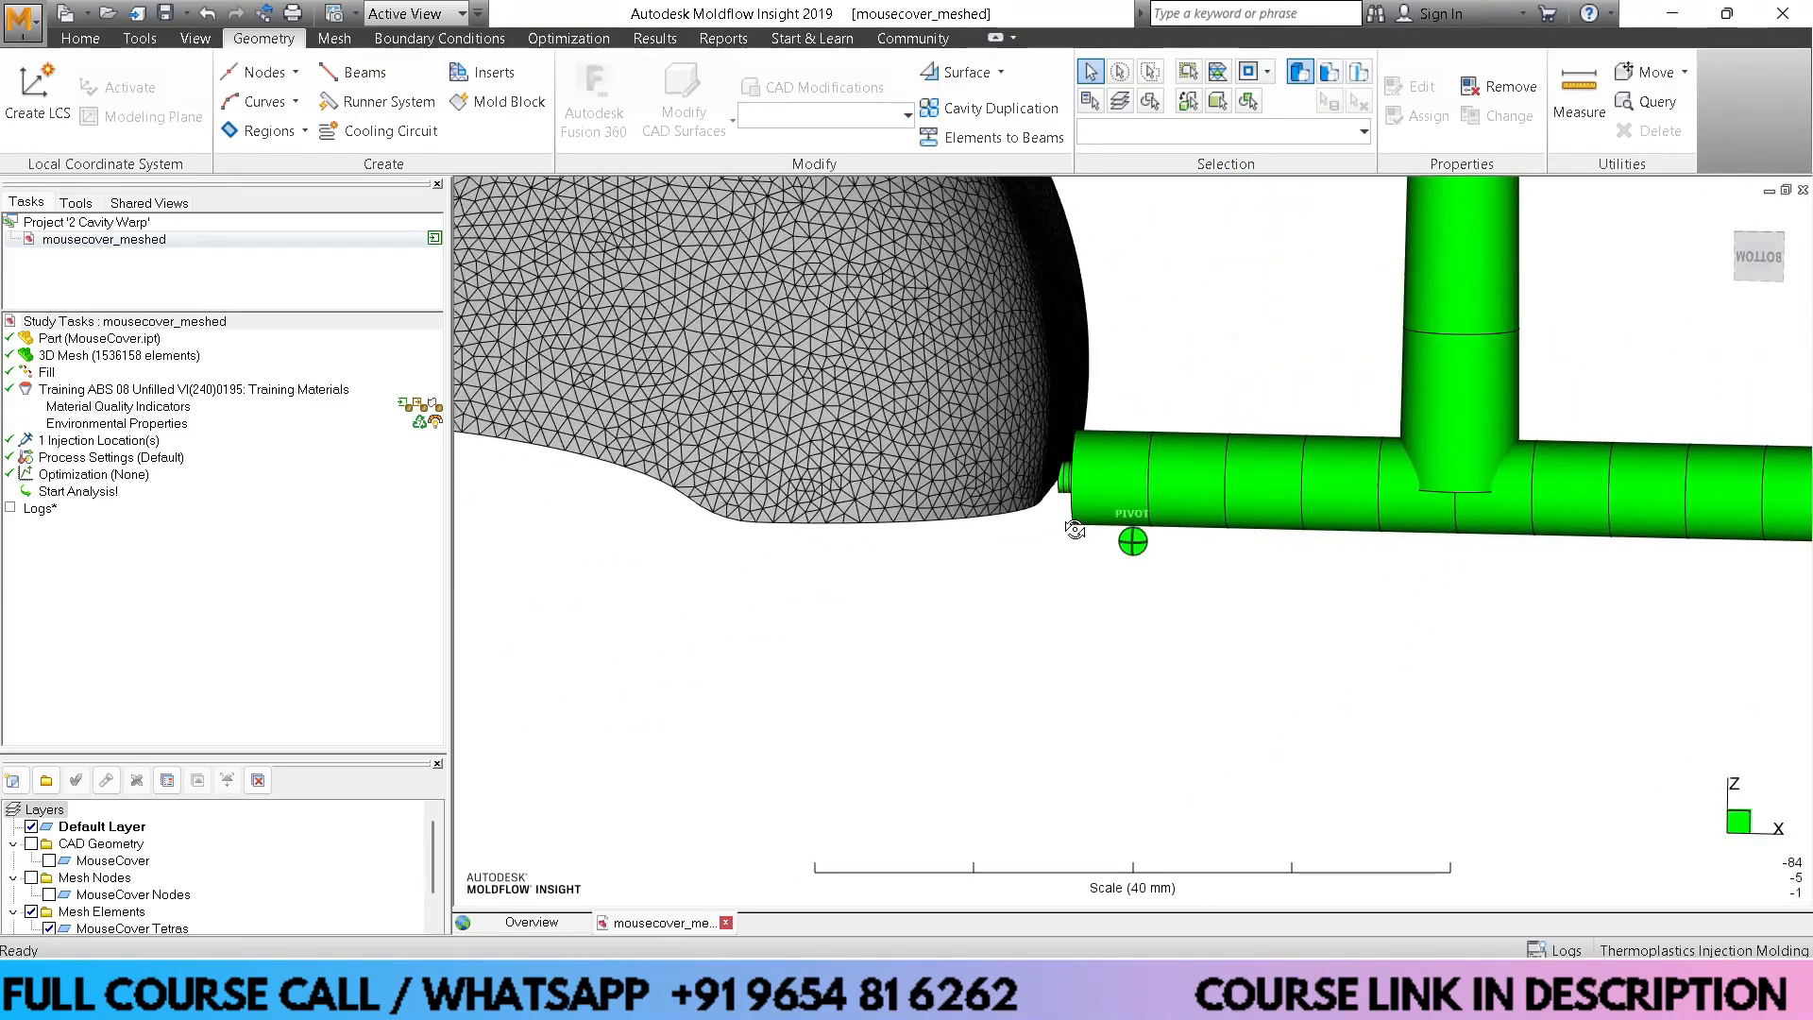
{"action": "scroll", "coordinate": [1073, 536], "scroll_direction": "up", "scroll_amount": 5}
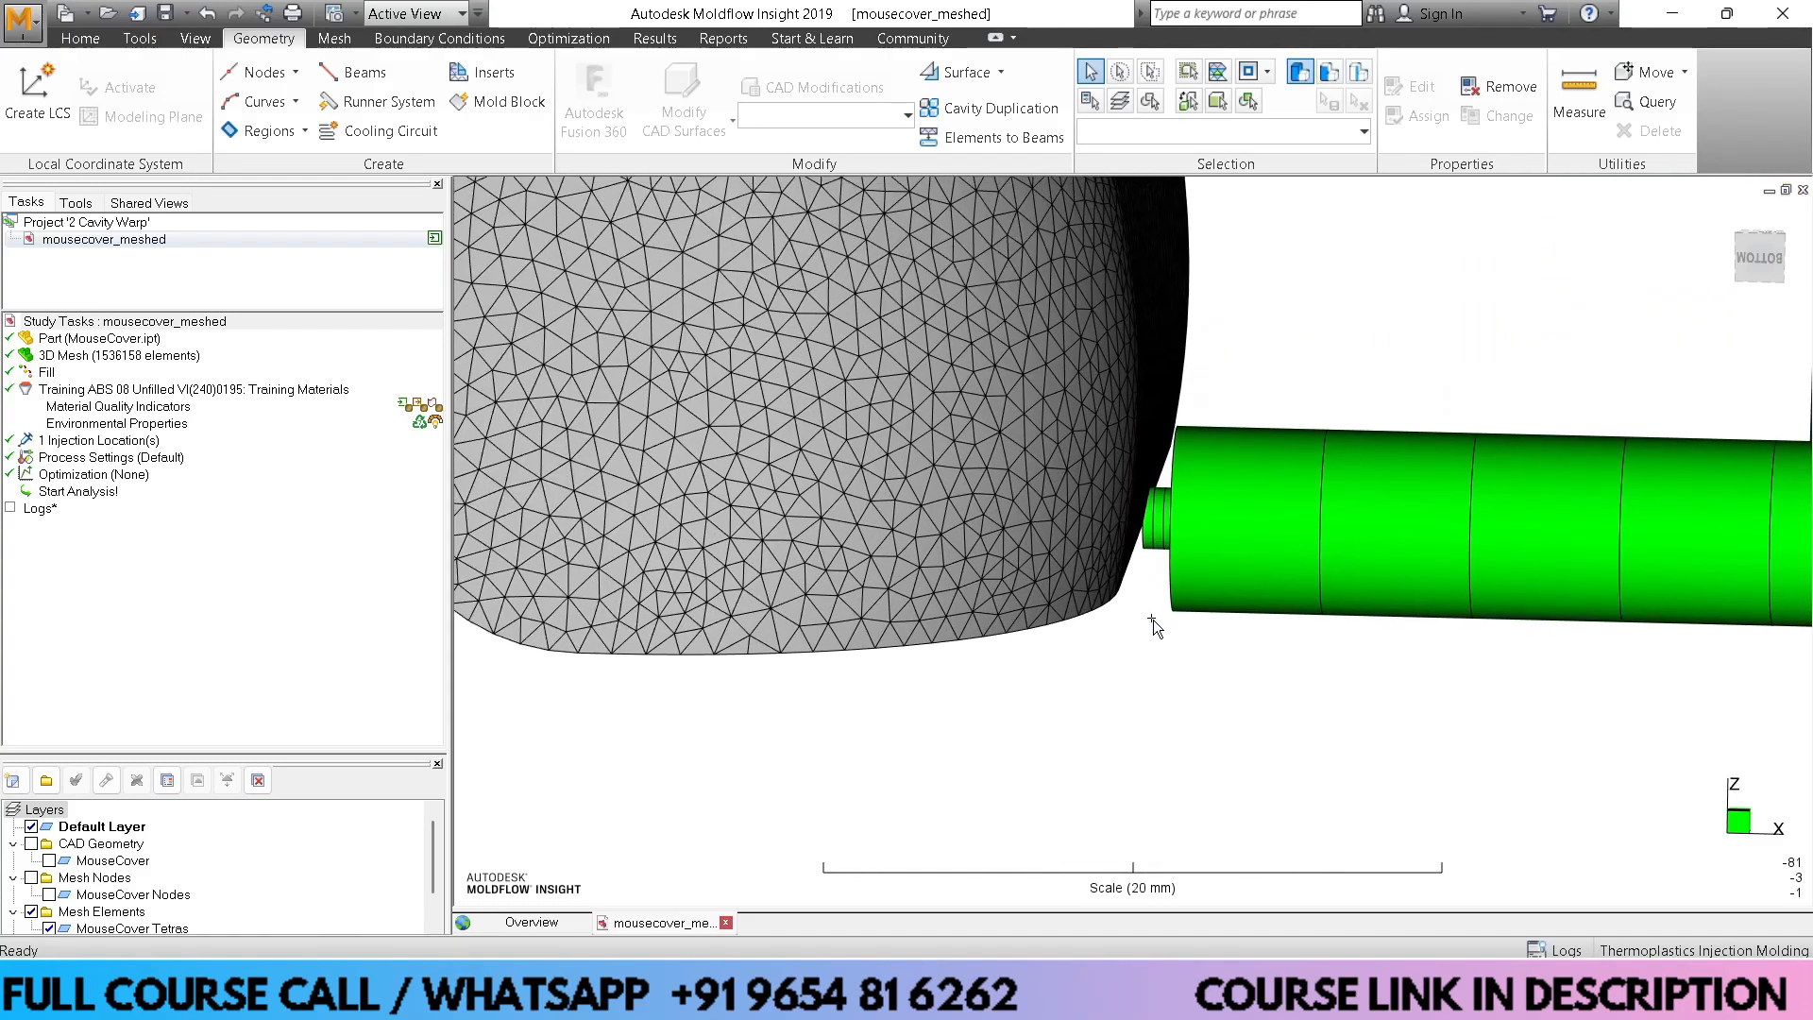
Edit the properties of the selected gate element only and set the cold gate's cross-section to Rectangular
{"action": "left_click", "coordinate": [1089, 77]}
{"action": "left_click", "coordinate": [1163, 513]}
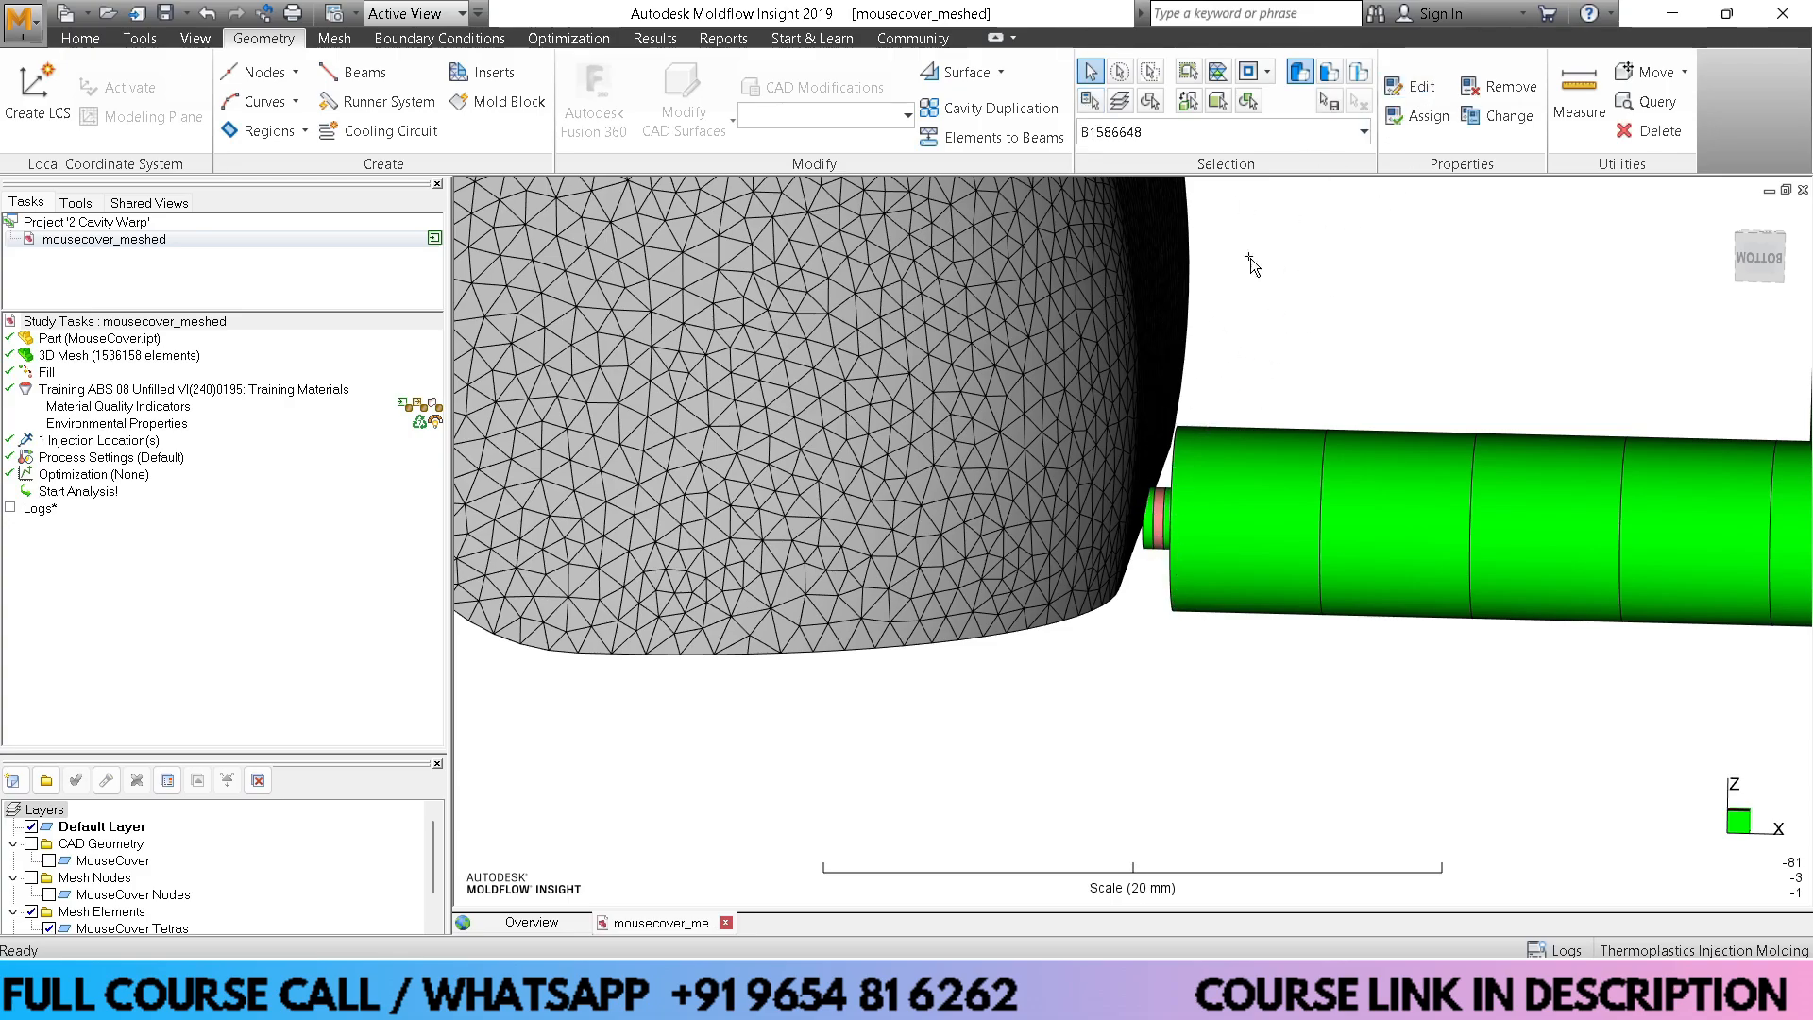
{"action": "left_click", "coordinate": [1416, 88]}
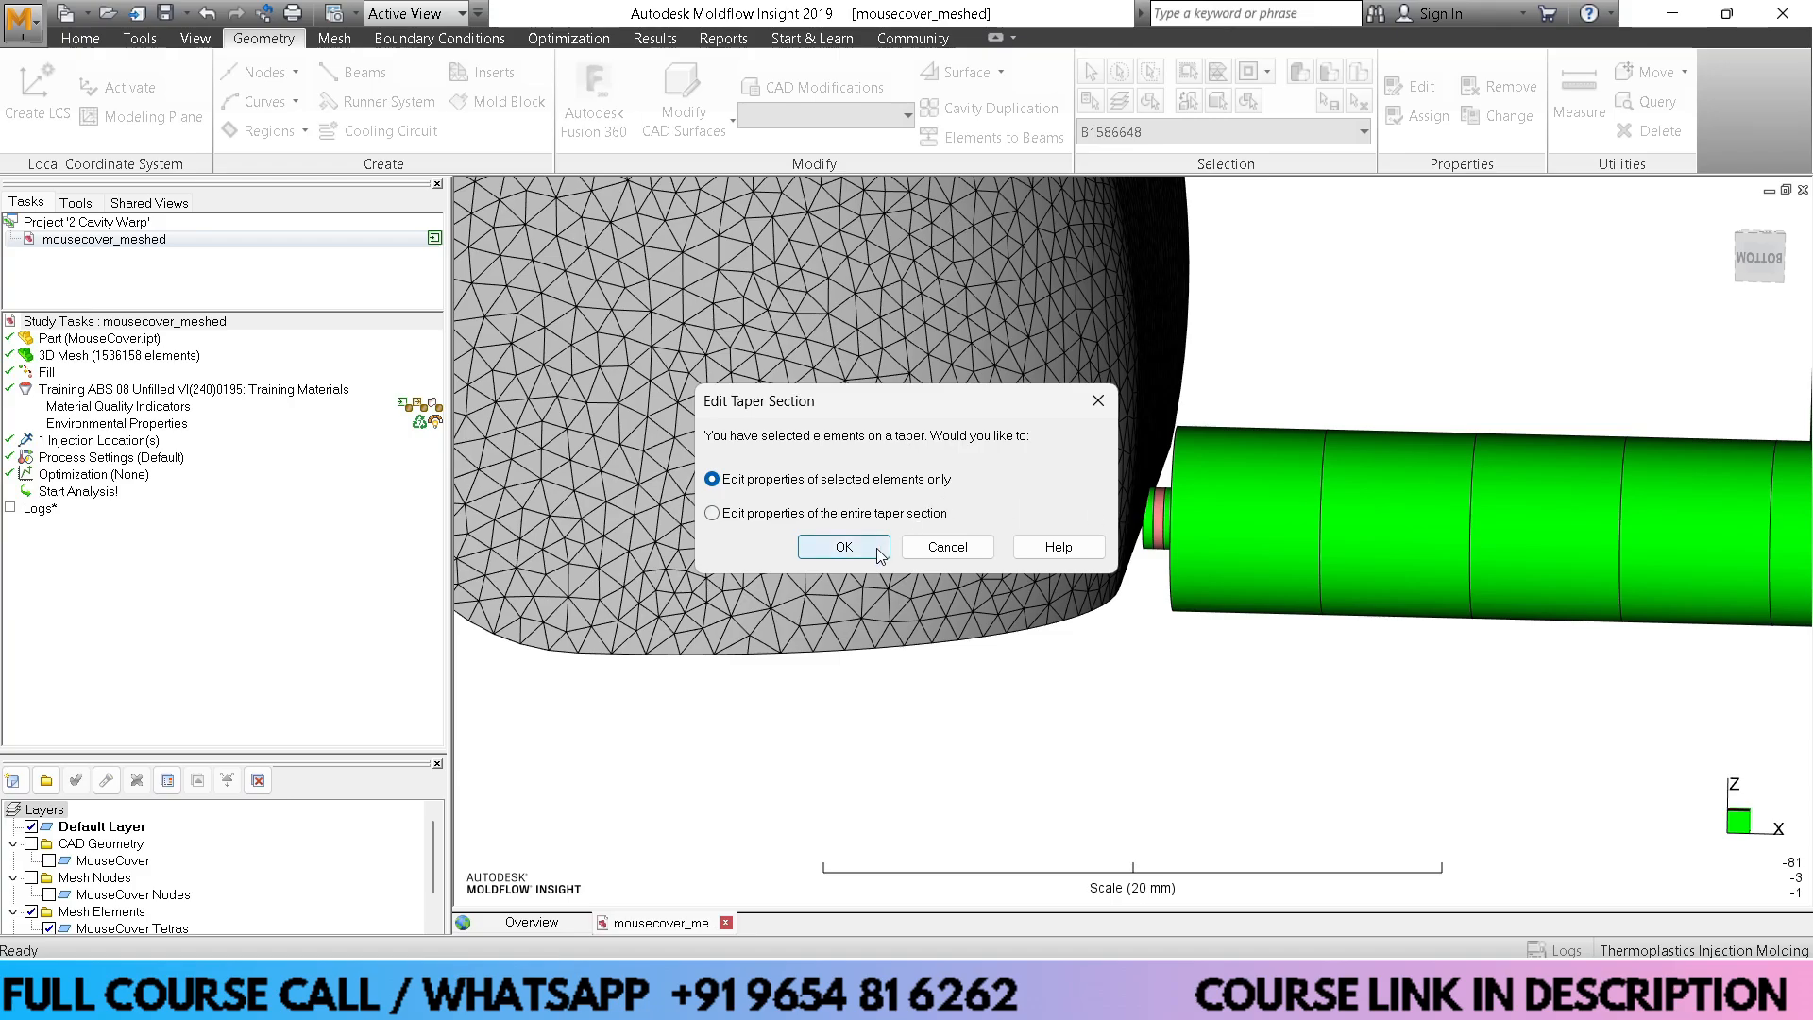
{"action": "left_click", "coordinate": [843, 548]}
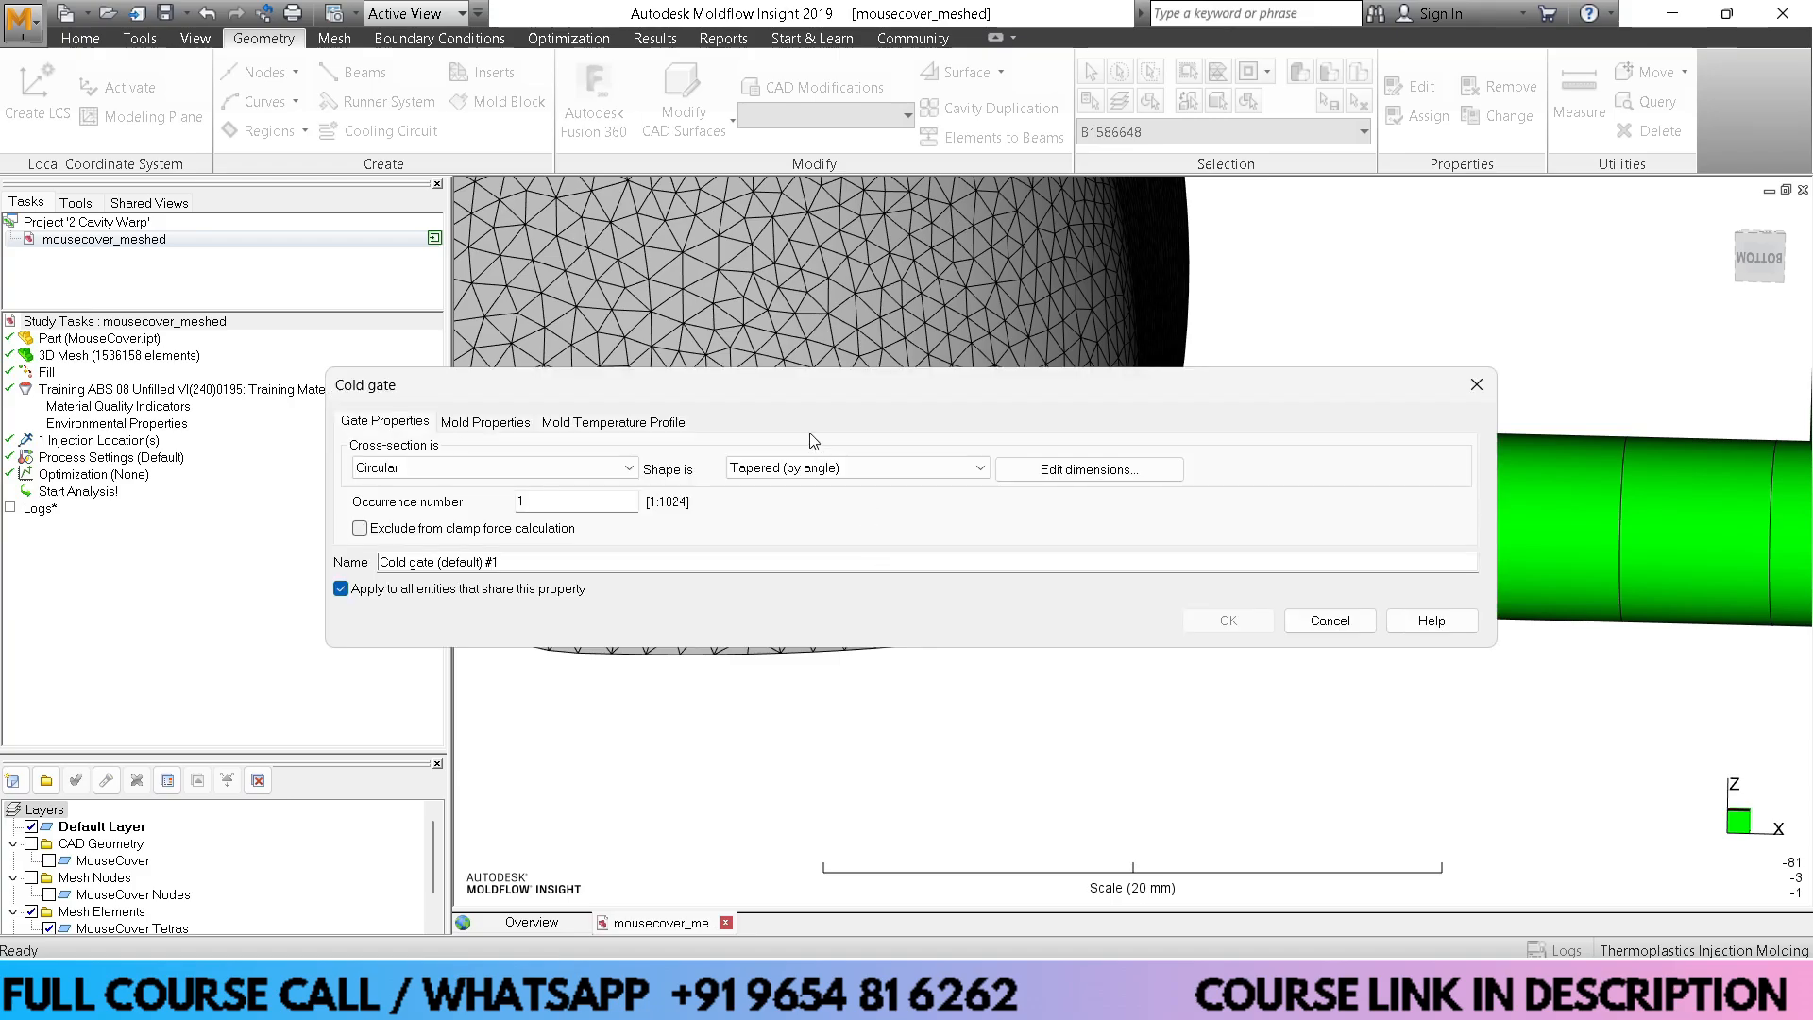
{"action": "left_click", "coordinate": [474, 468]}
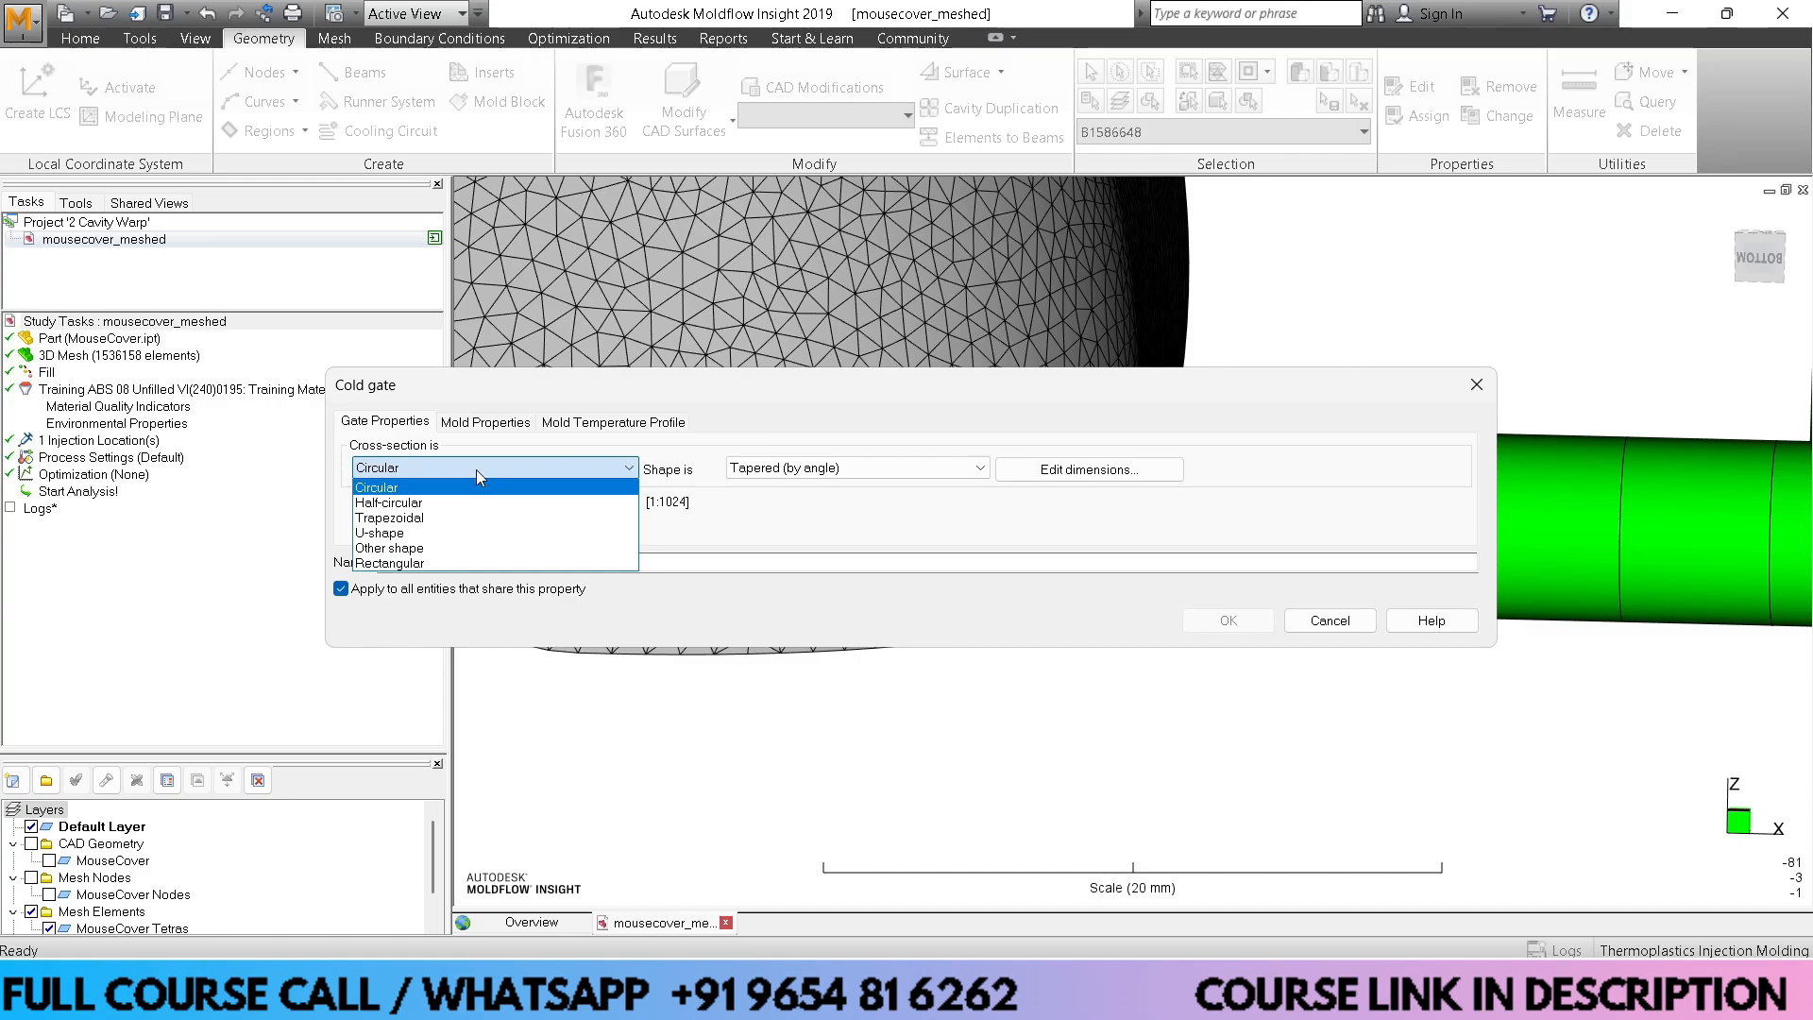
{"action": "left_click", "coordinate": [402, 562]}
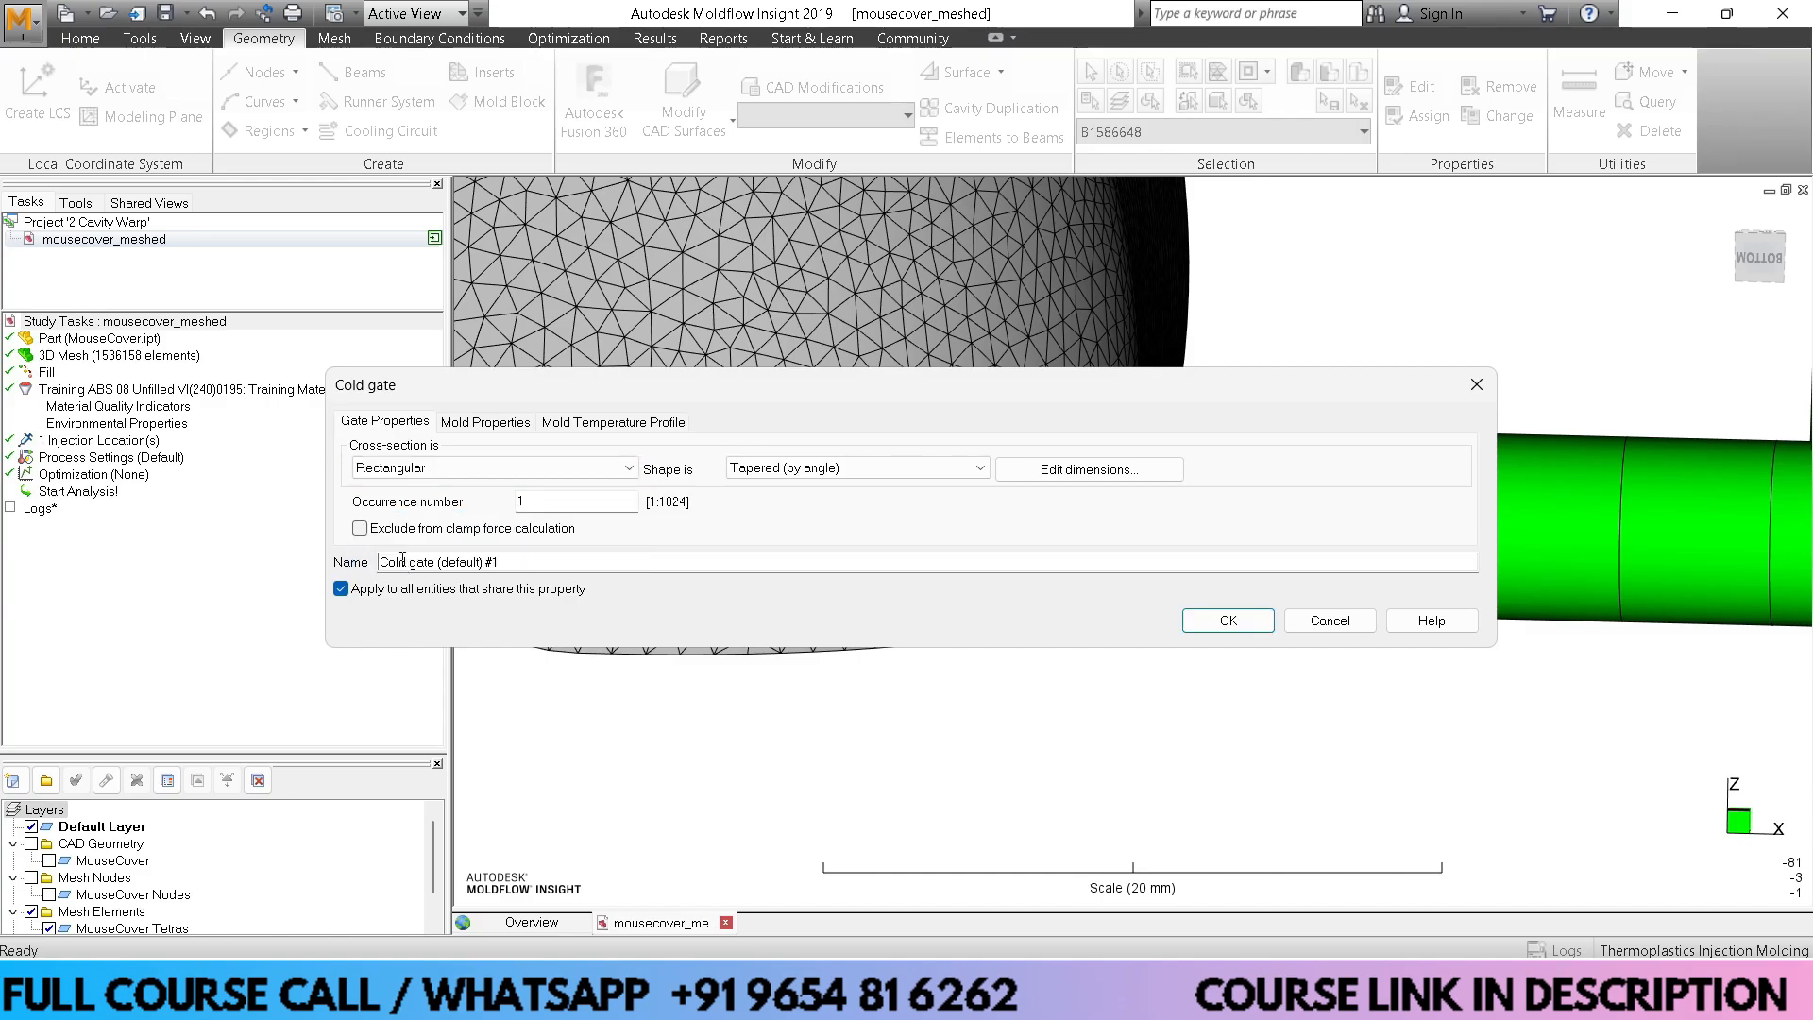
Make the rectangular cold gate Non-tapered, accept its width and height, and apply it to all entities sharing the property
{"action": "left_click", "coordinate": [787, 470]}
{"action": "left_click", "coordinate": [789, 488]}
{"action": "left_click", "coordinate": [1055, 472]}
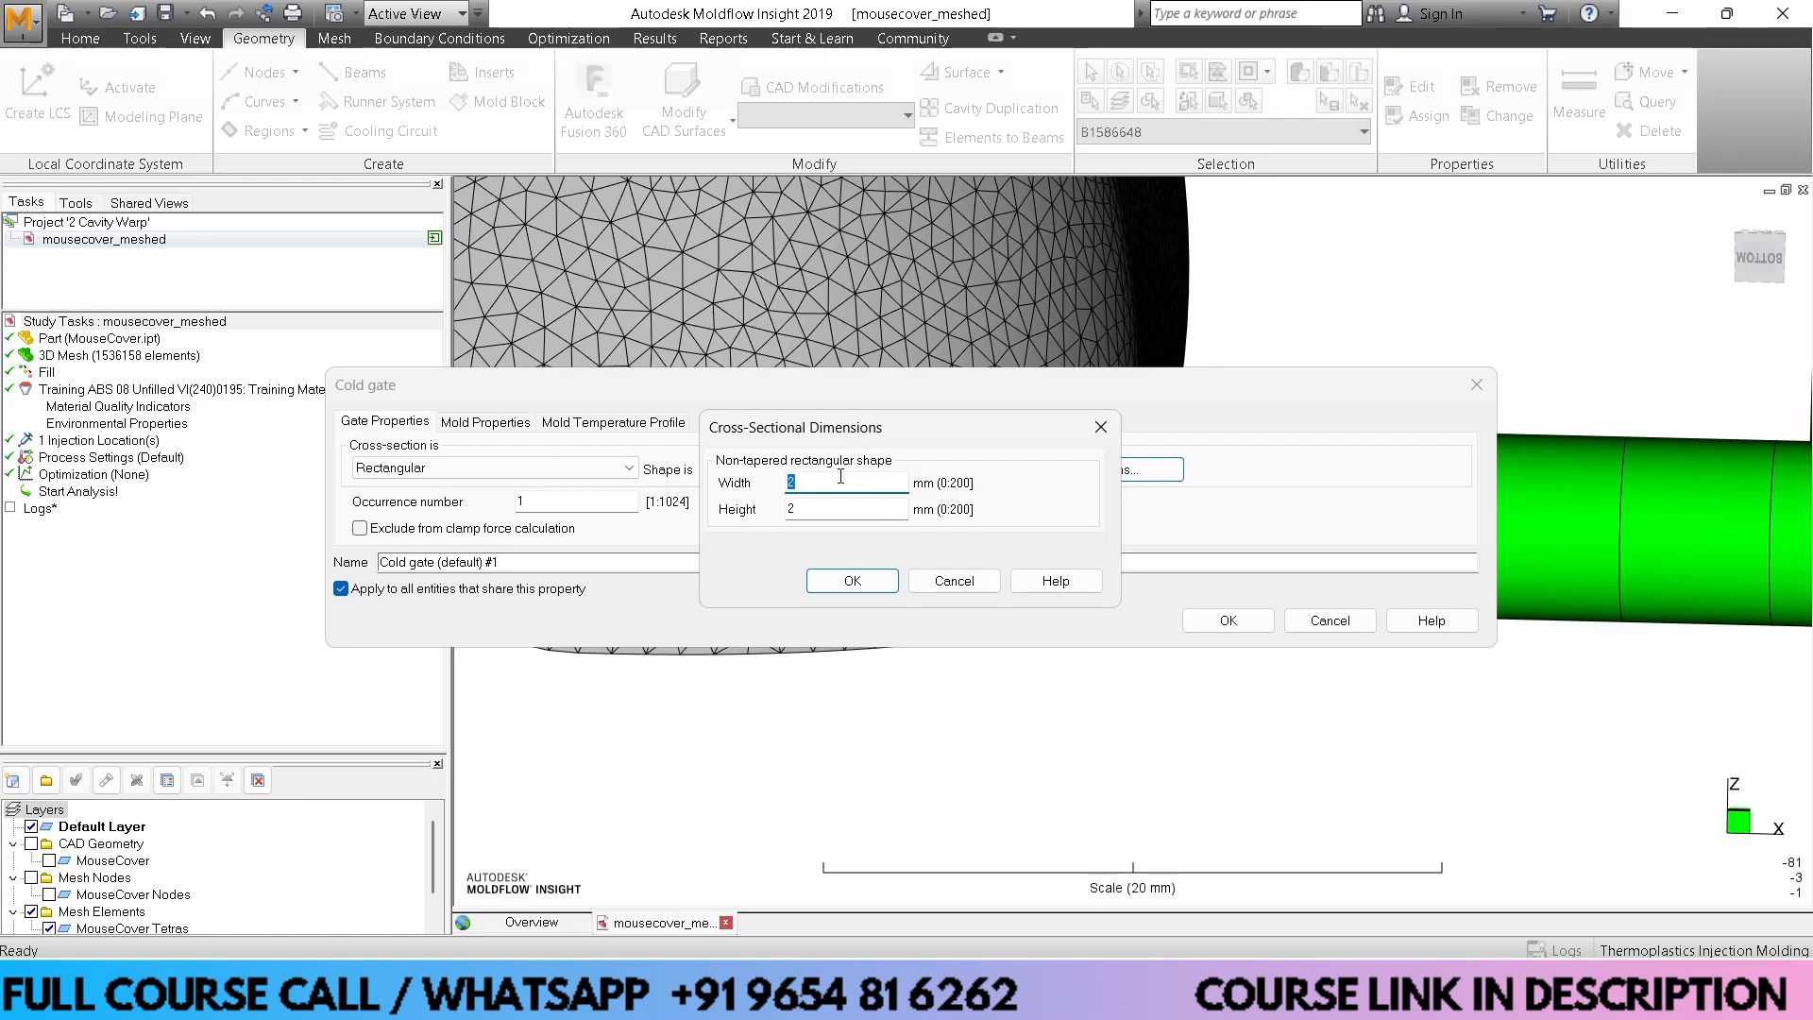
{"action": "key", "text": "Tab"}
{"action": "left_click", "coordinate": [869, 586]}
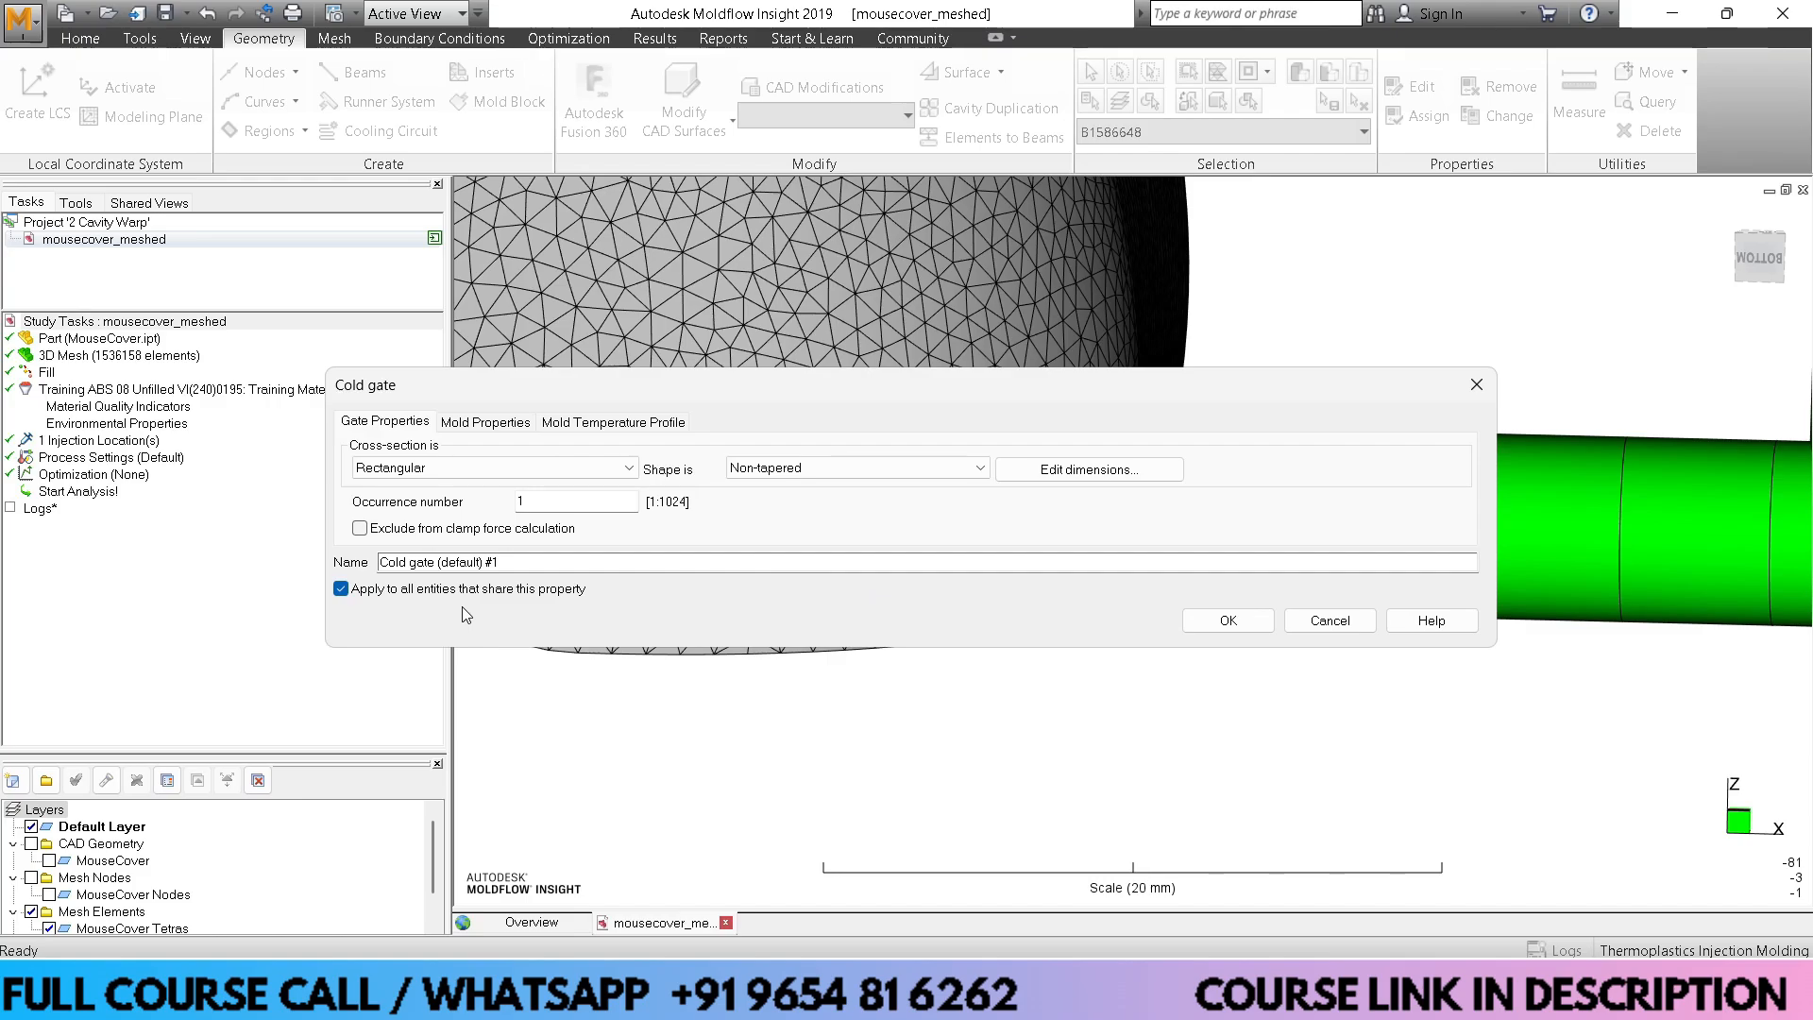
{"action": "left_click", "coordinate": [1222, 620]}
Examine the rectangular gate and the runner connection between the two cavities
{"action": "scroll", "coordinate": [1165, 558], "scroll_direction": "down", "scroll_amount": 3}
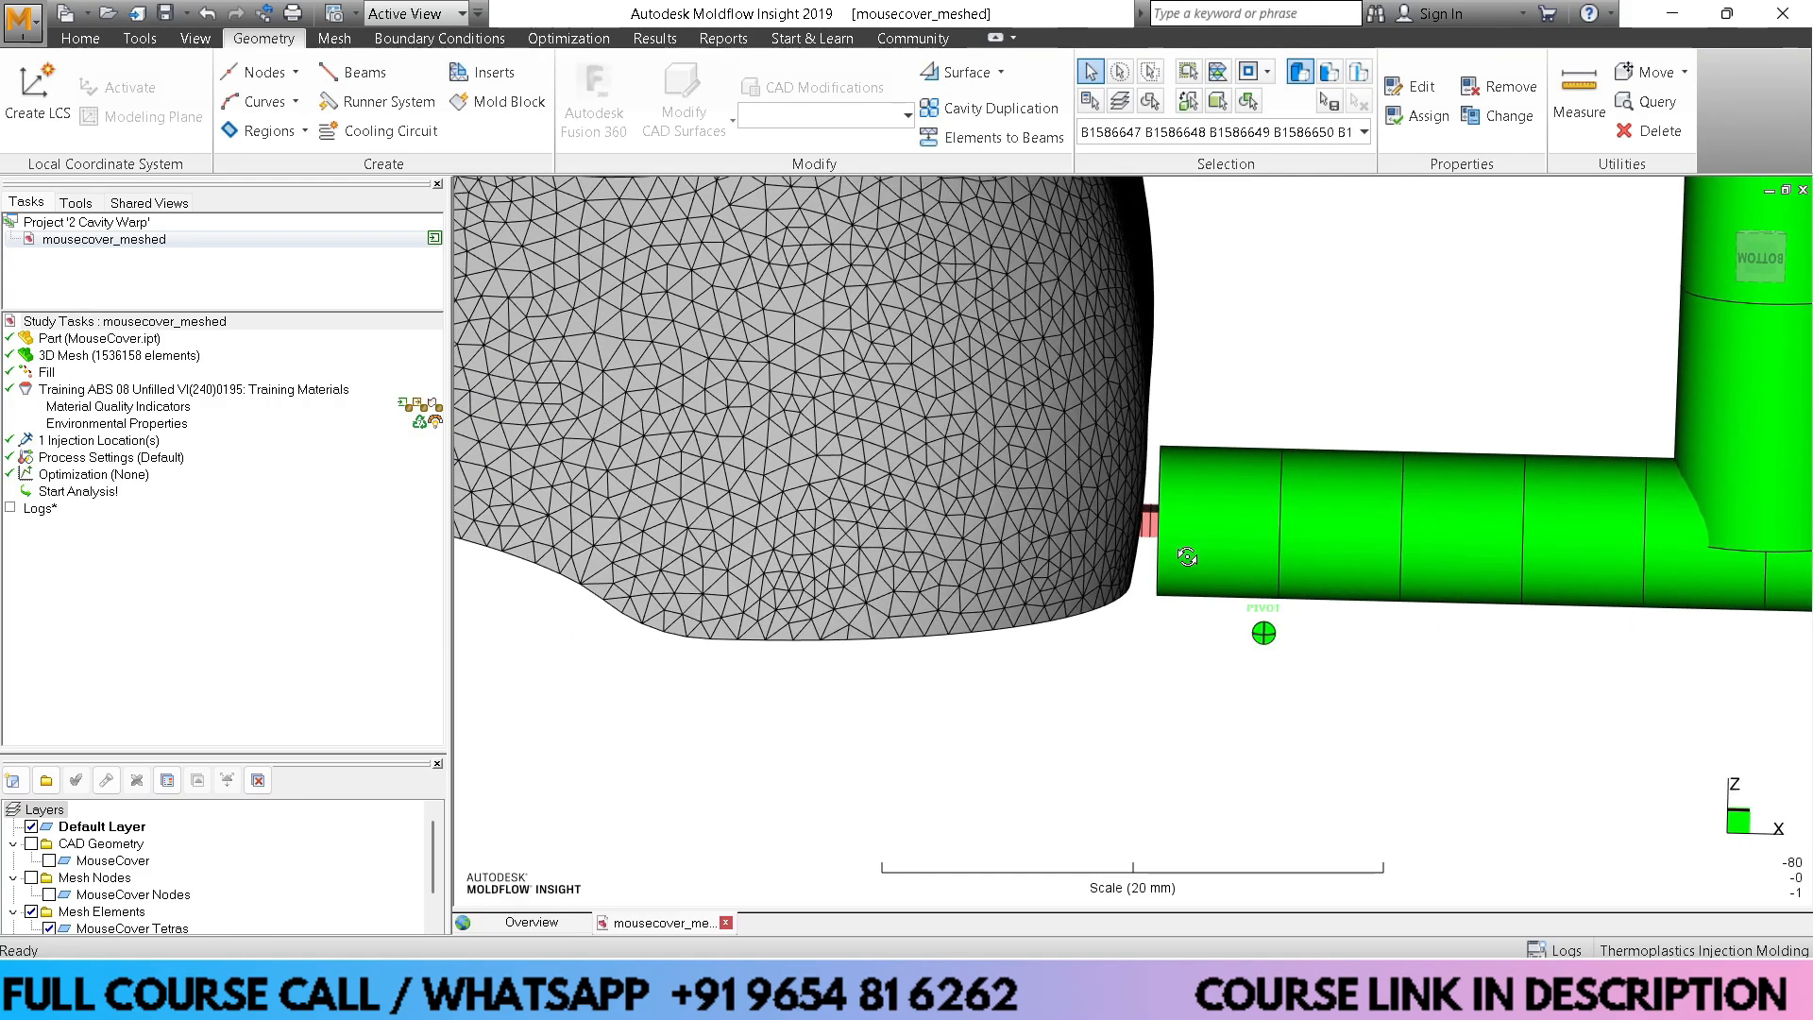
{"action": "scroll", "coordinate": [1011, 580], "scroll_direction": "down", "scroll_amount": 3}
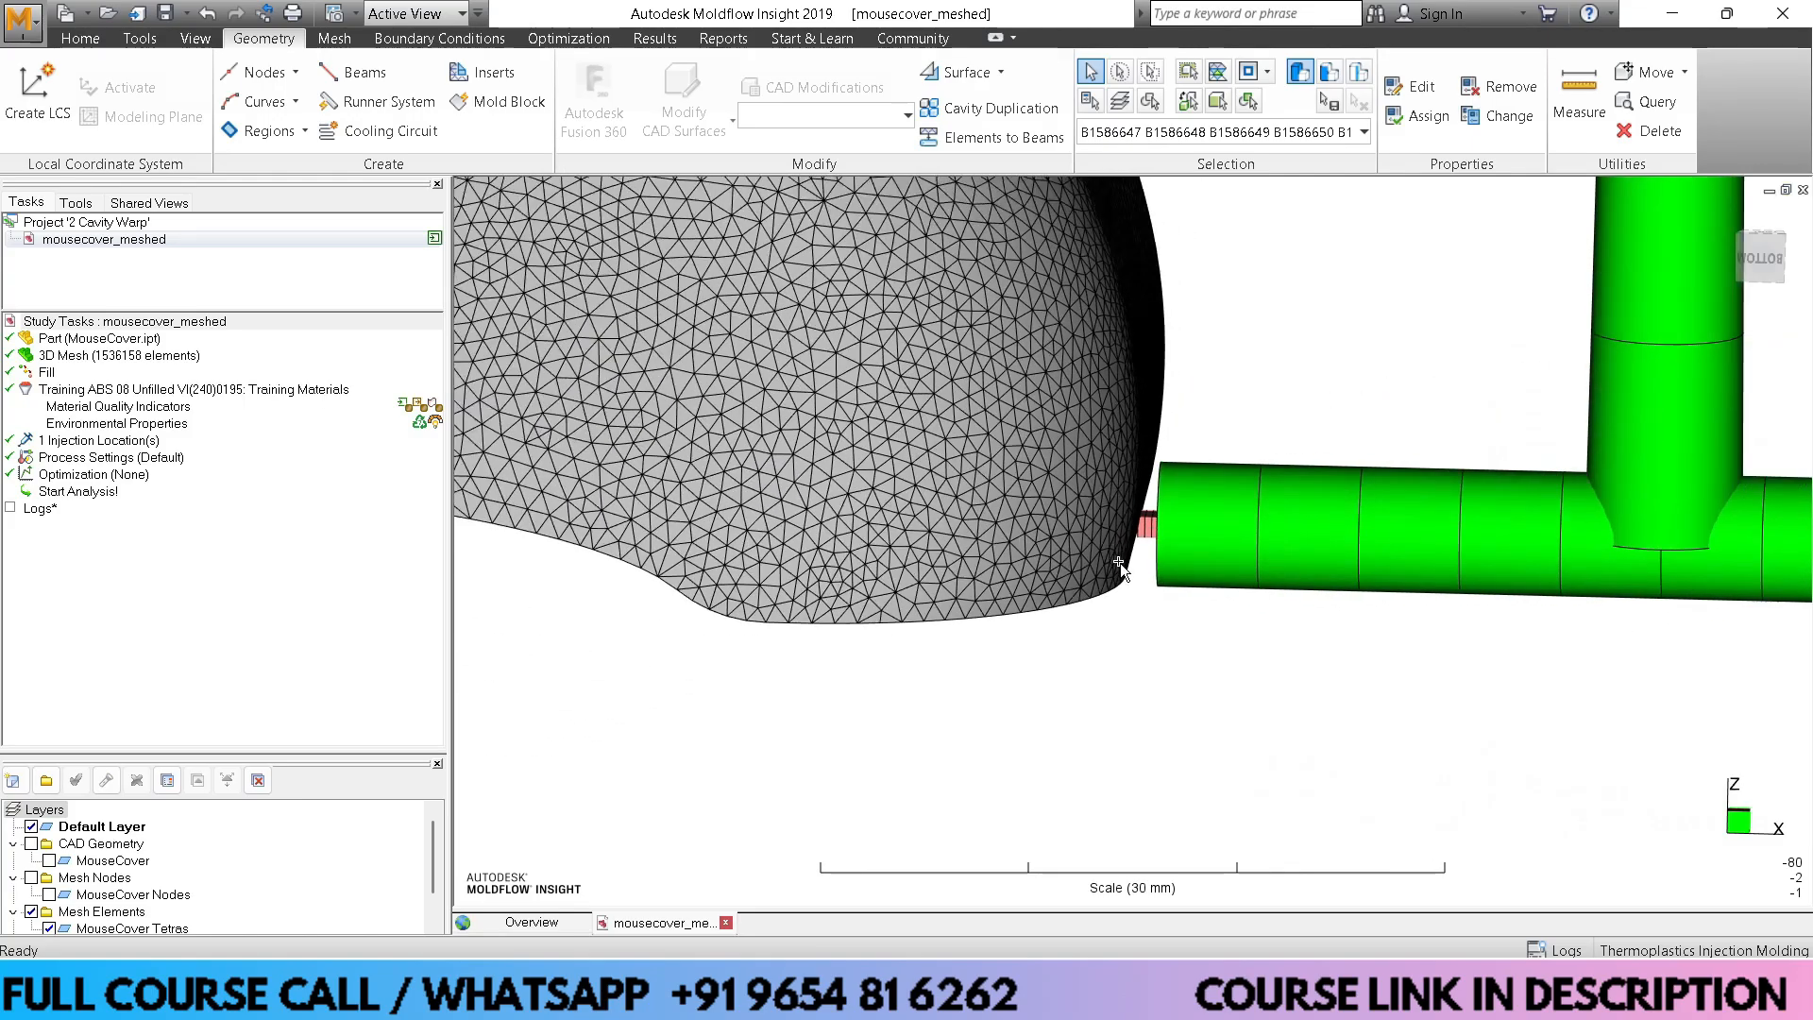
{"action": "middle_click_drag", "start_coordinate": [893, 563], "coordinate": [814, 565]}
{"action": "middle_click_drag", "start_coordinate": [1240, 571], "coordinate": [1165, 627]}
{"action": "scroll", "coordinate": [1324, 576], "scroll_direction": "down", "scroll_amount": 2}
{"action": "scroll", "coordinate": [1324, 576], "scroll_direction": "up", "scroll_amount": 4}
{"action": "scroll", "coordinate": [1318, 576], "scroll_direction": "up", "scroll_amount": 2}
{"action": "scroll", "coordinate": [1205, 593], "scroll_direction": "down", "scroll_amount": 4}
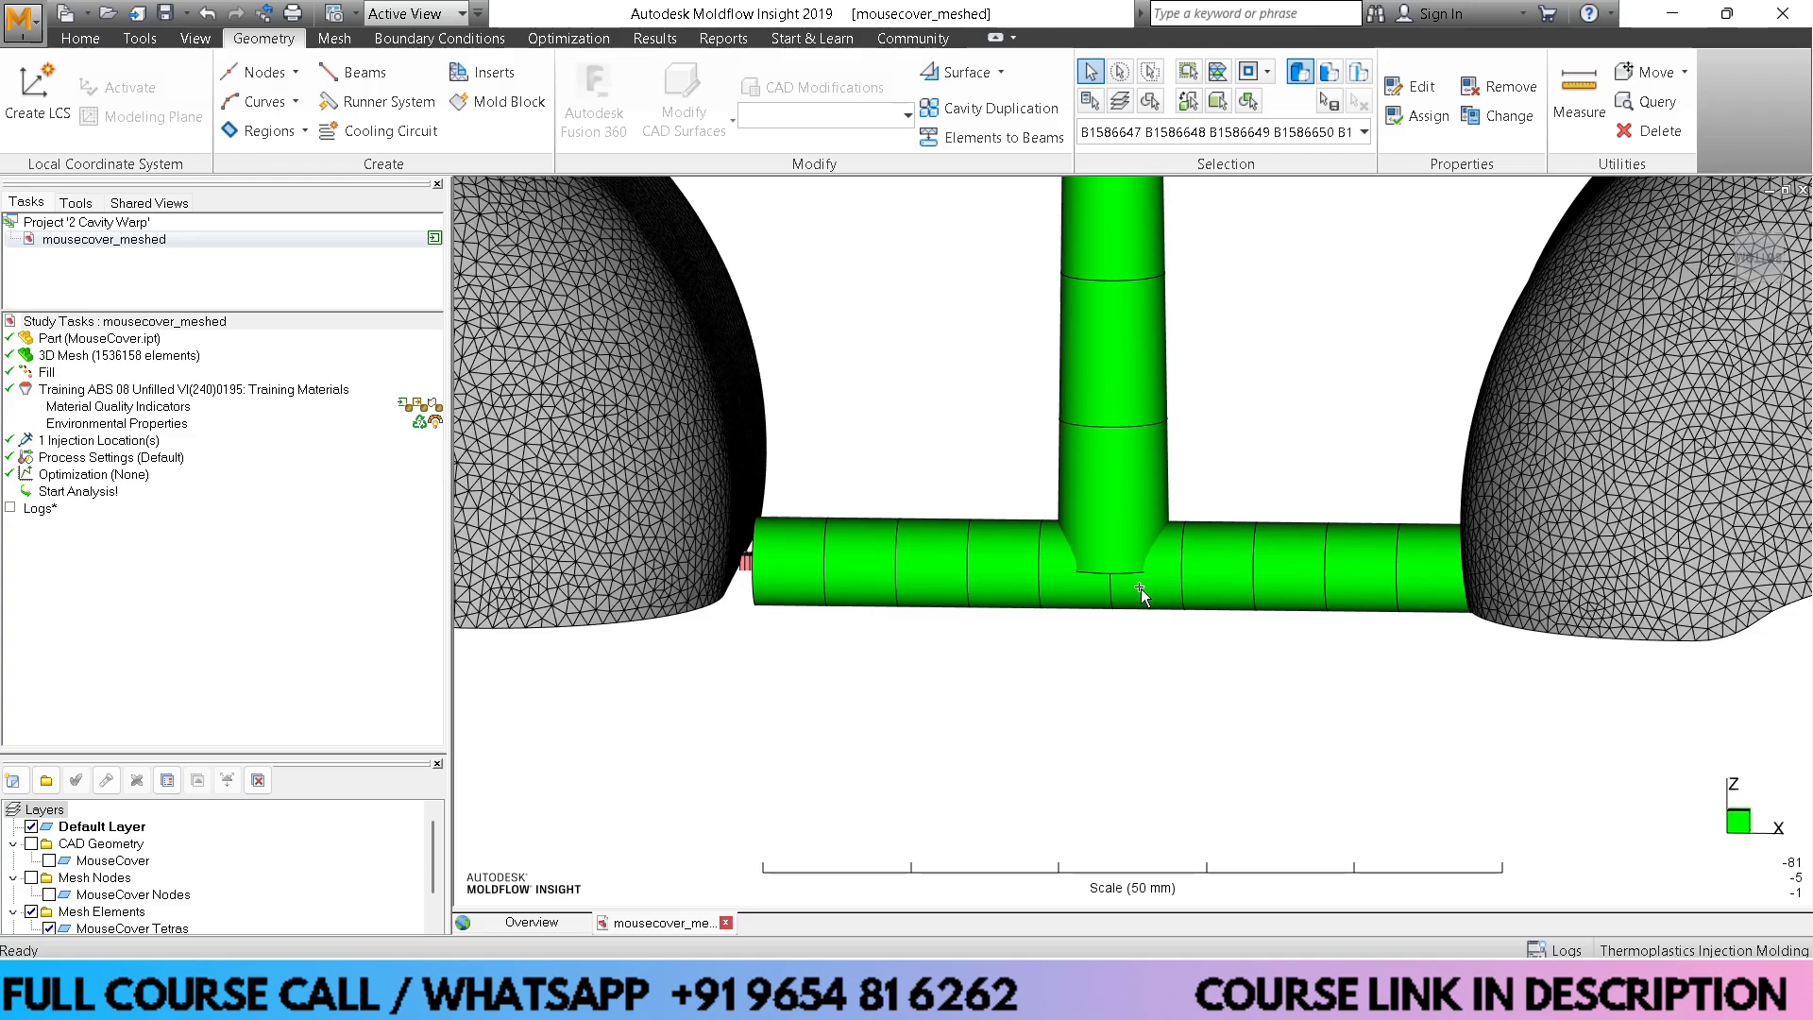
Set the analysis sequence to Fill + Pack + Warp
{"action": "left_click", "coordinate": [102, 41]}
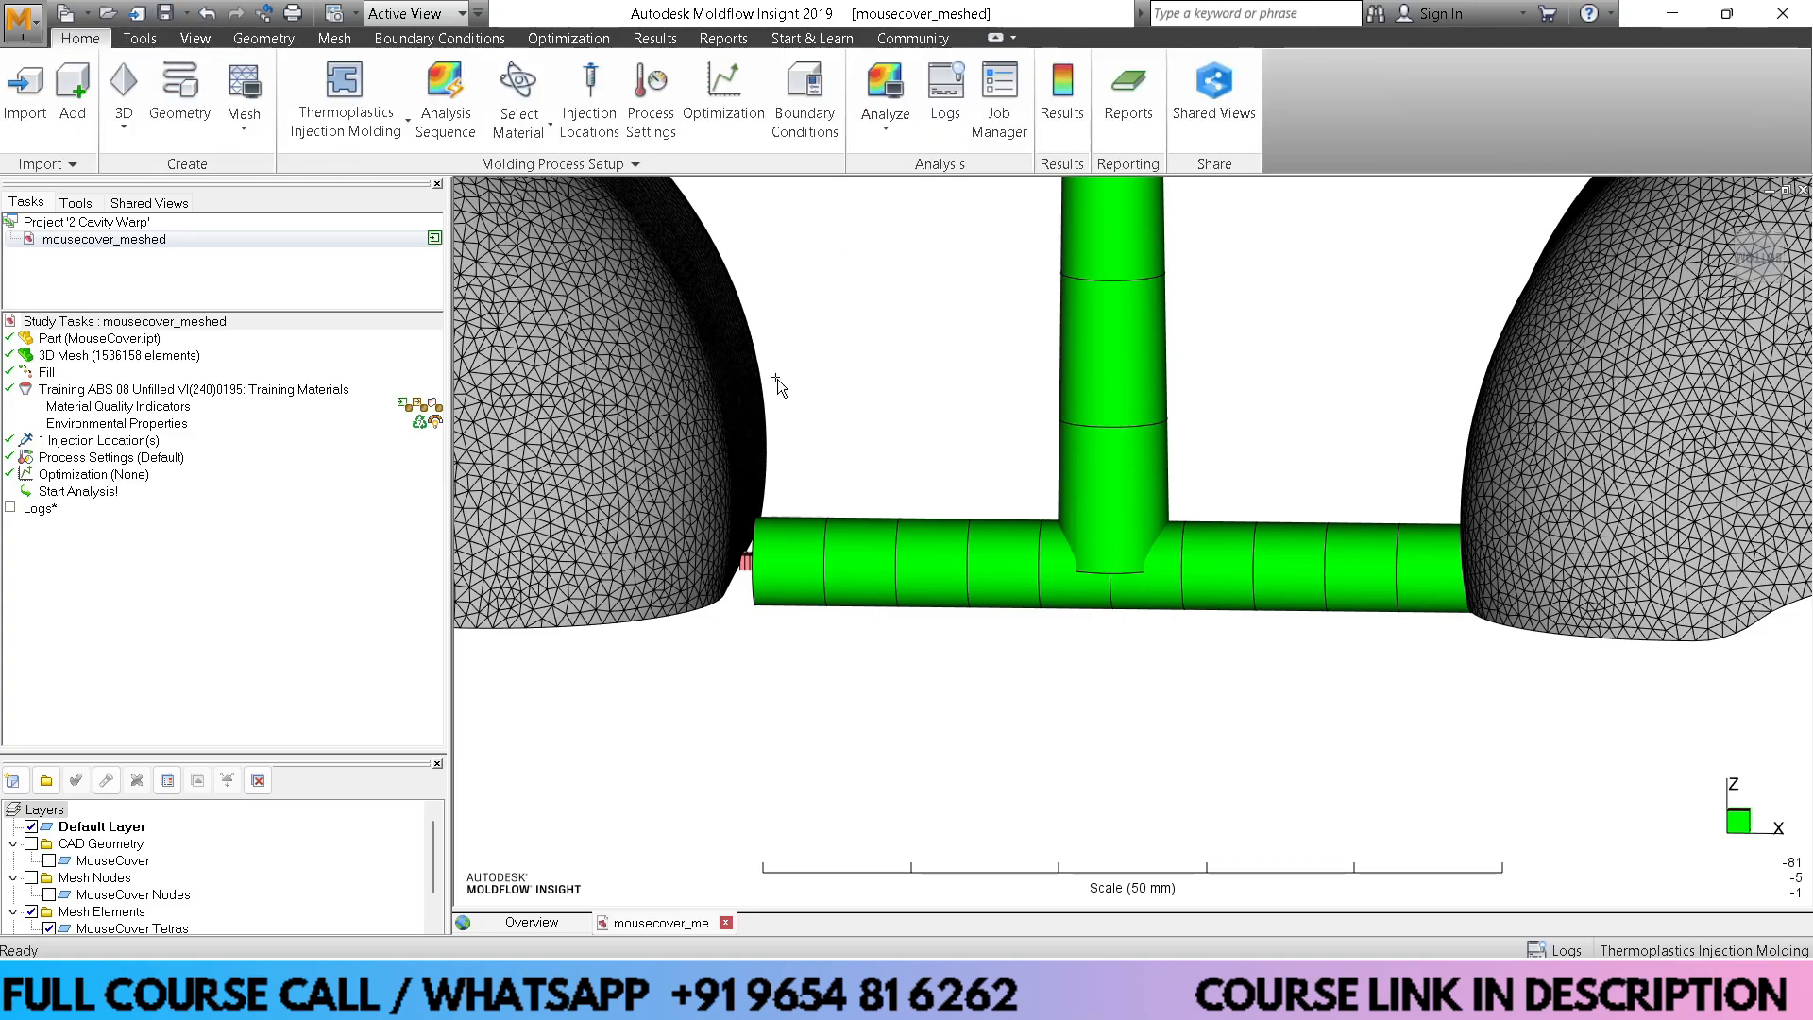
{"action": "left_click", "coordinate": [455, 81]}
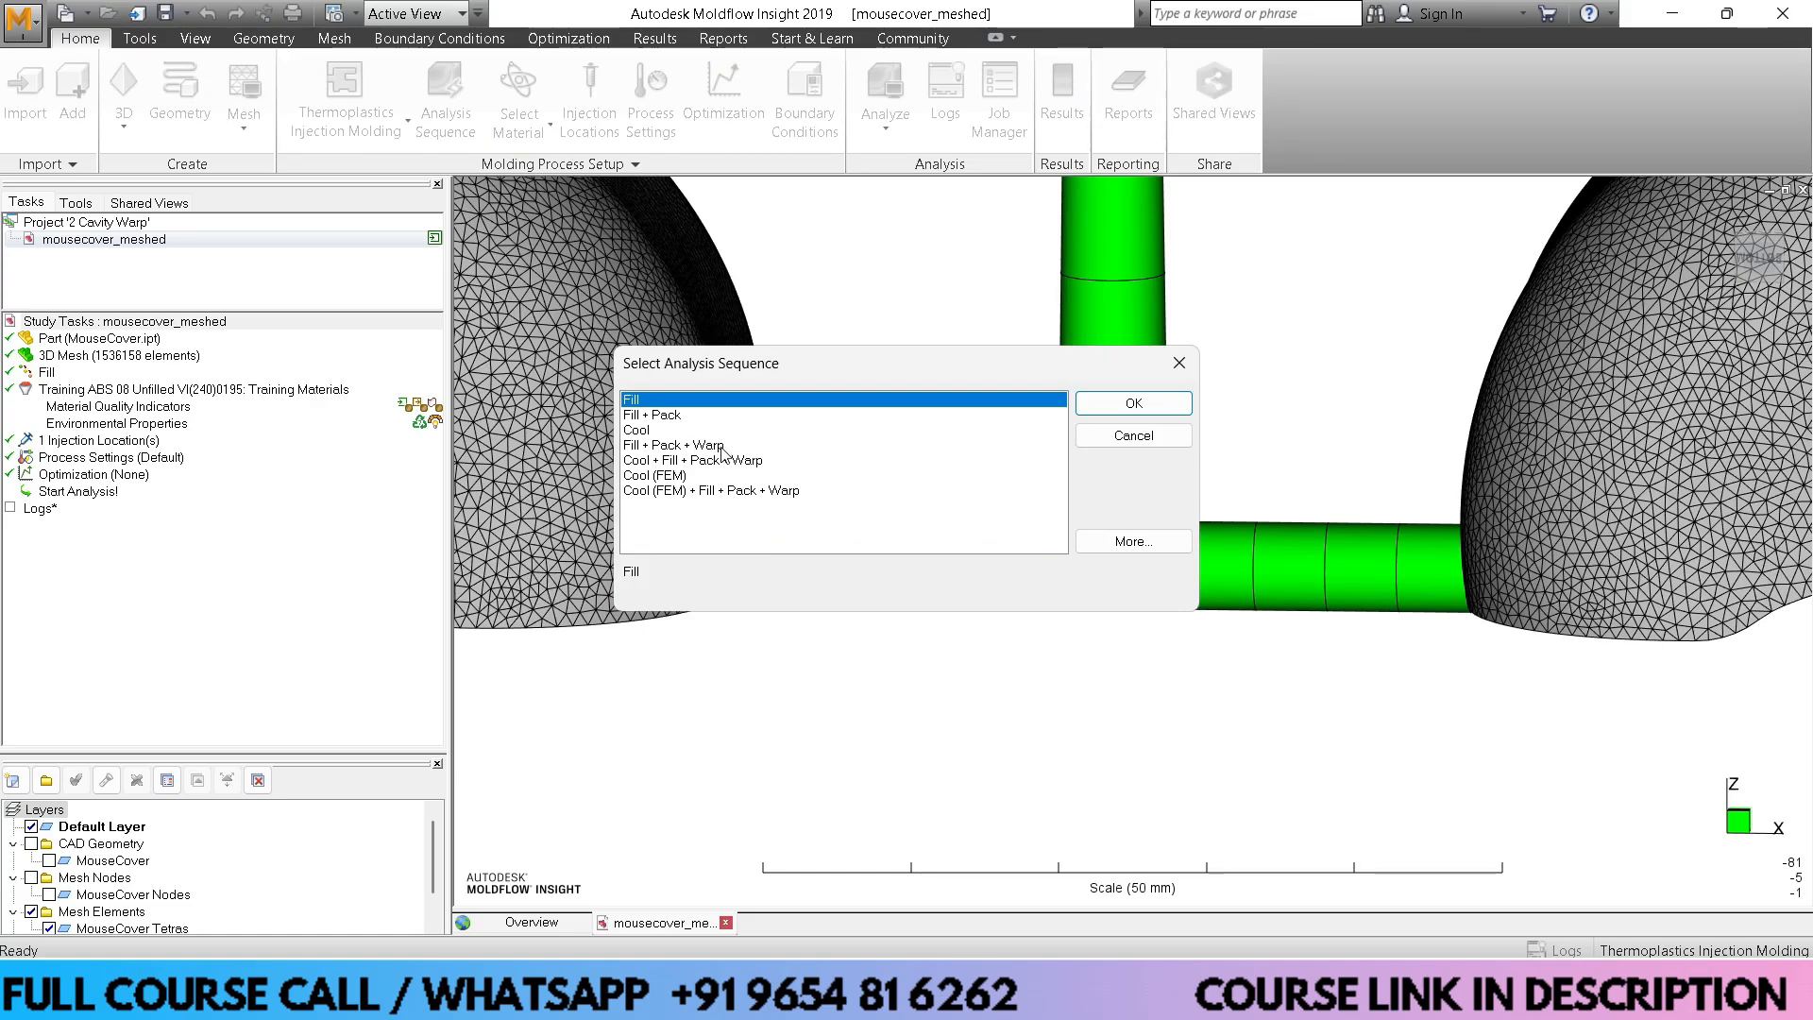
{"action": "left_click", "coordinate": [722, 448]}
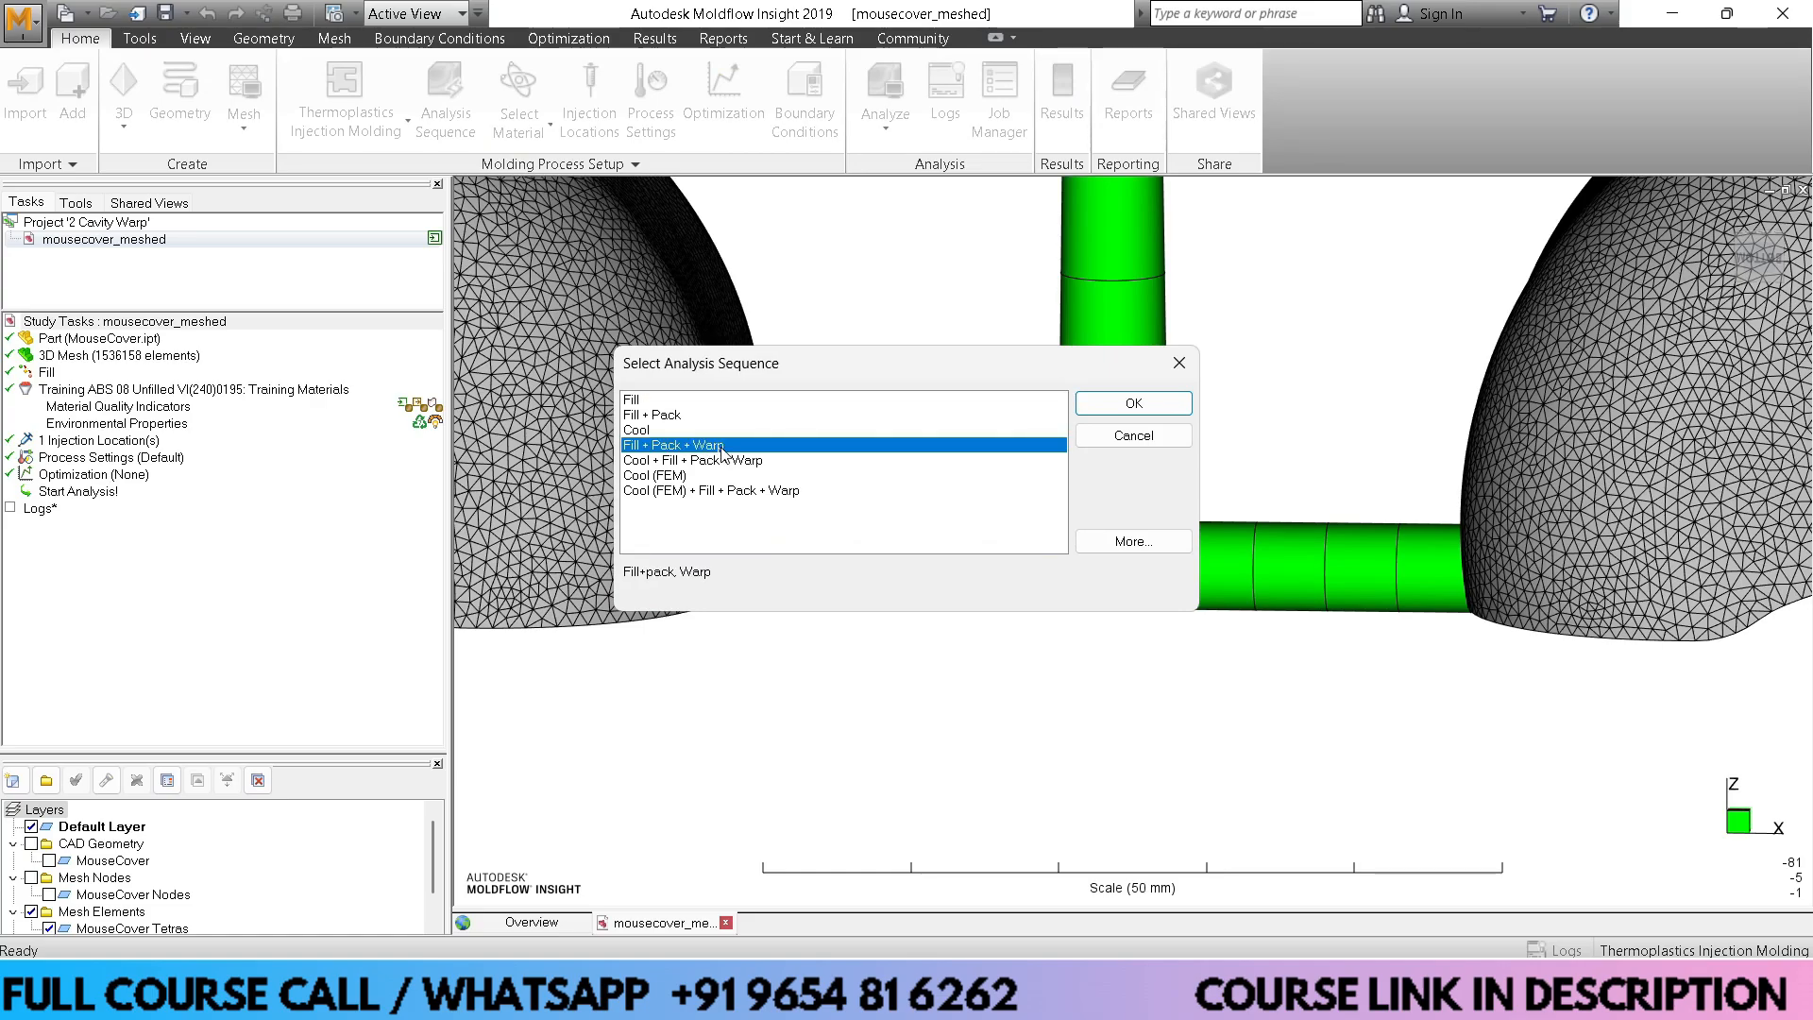
{"action": "left_click", "coordinate": [1105, 408]}
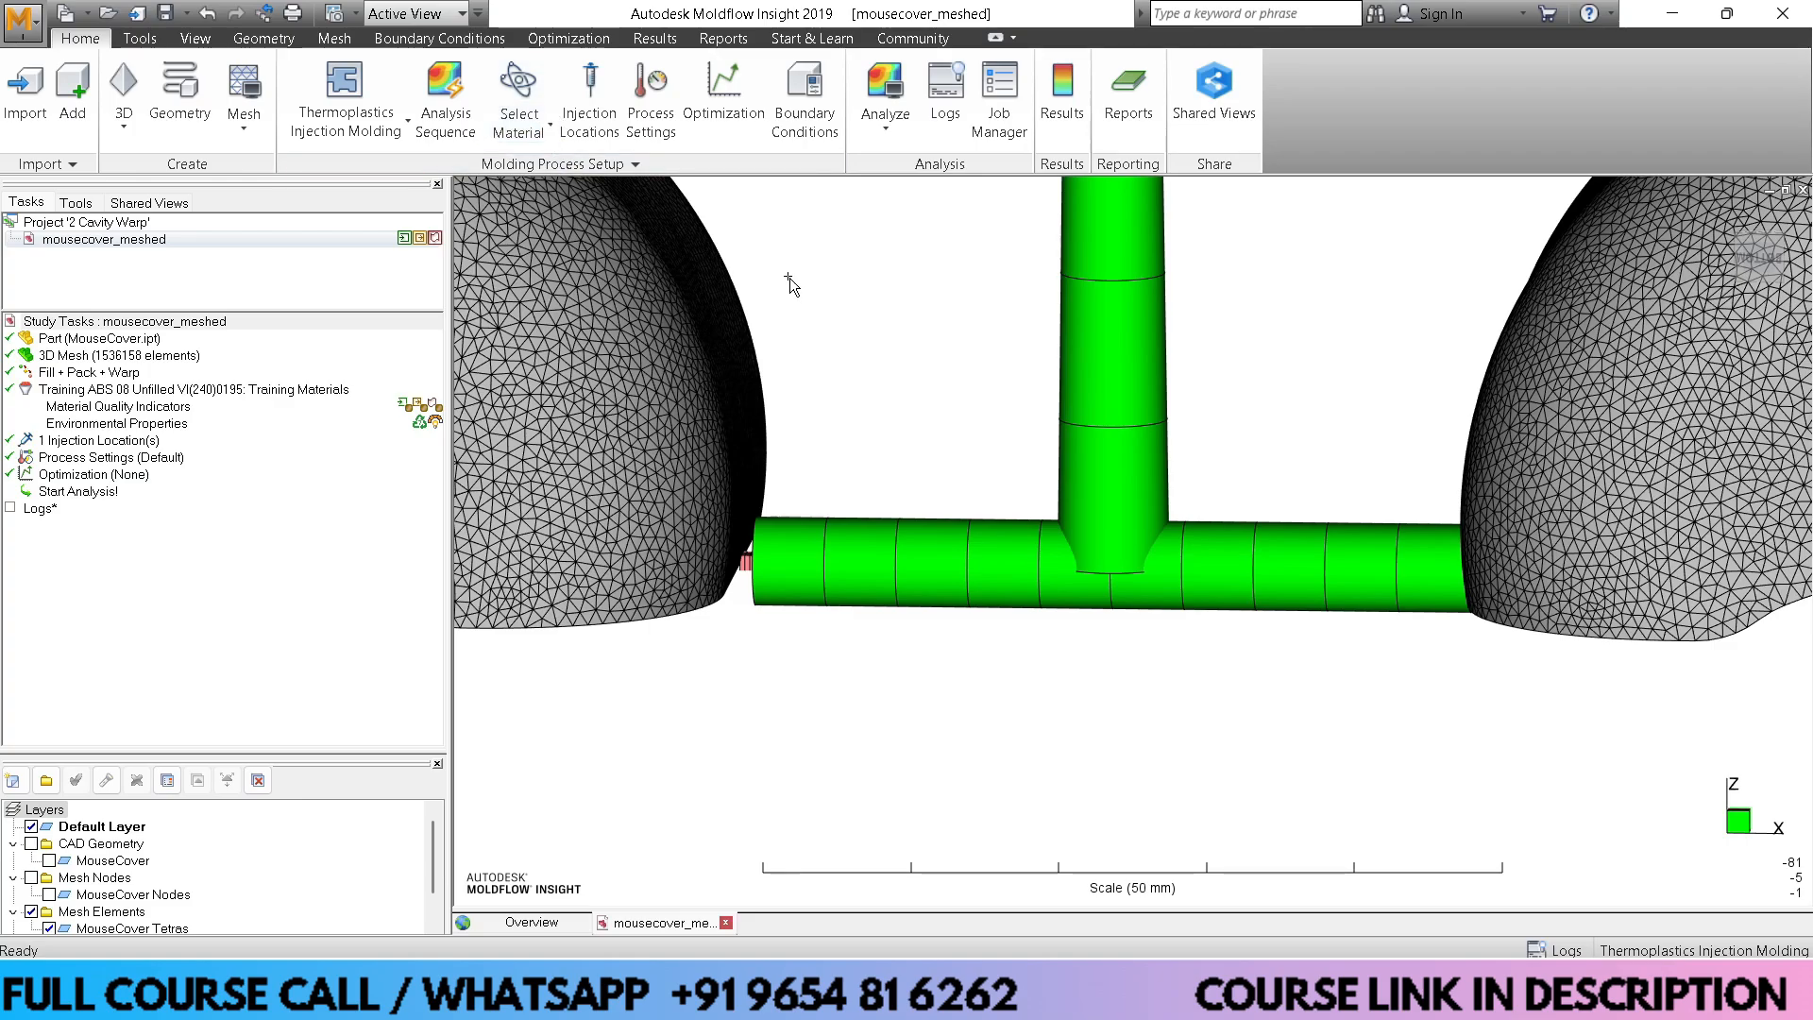
Assign Generic ABS: Generic Shrinkage Characterised Material from the commonly used materials to the study
{"action": "left_click", "coordinate": [515, 78]}
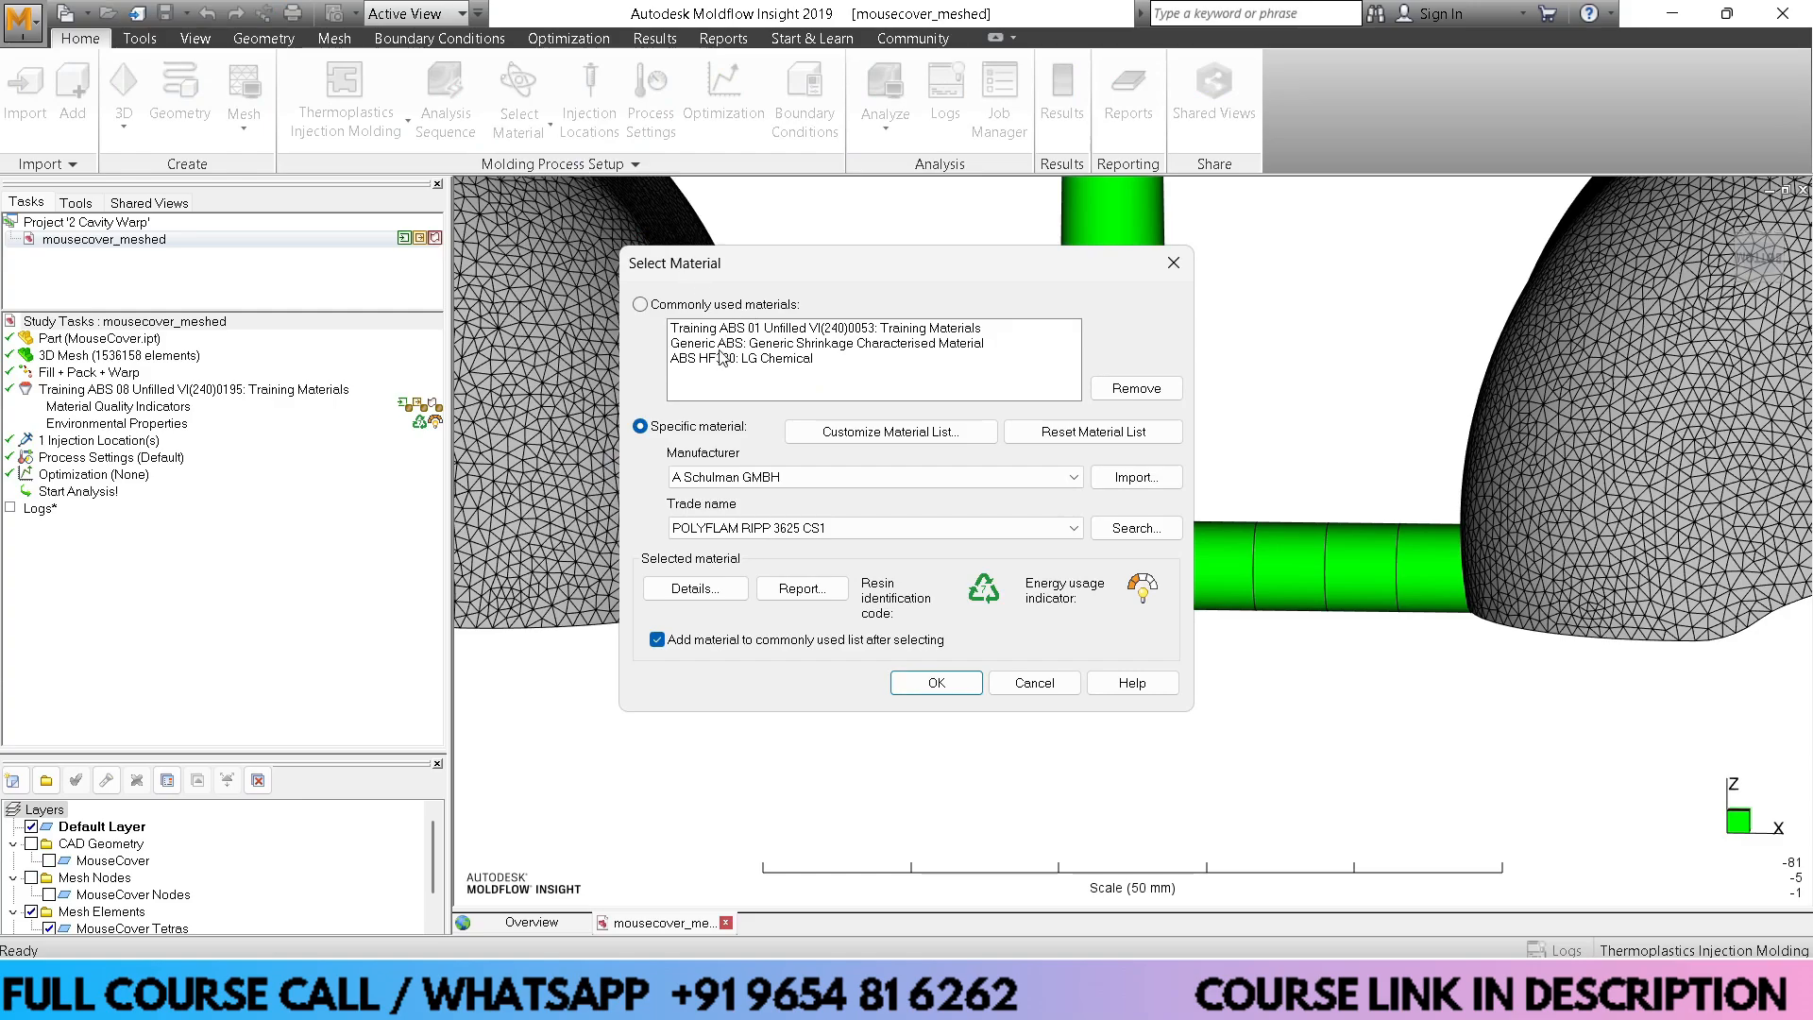
{"action": "left_click", "coordinate": [822, 345]}
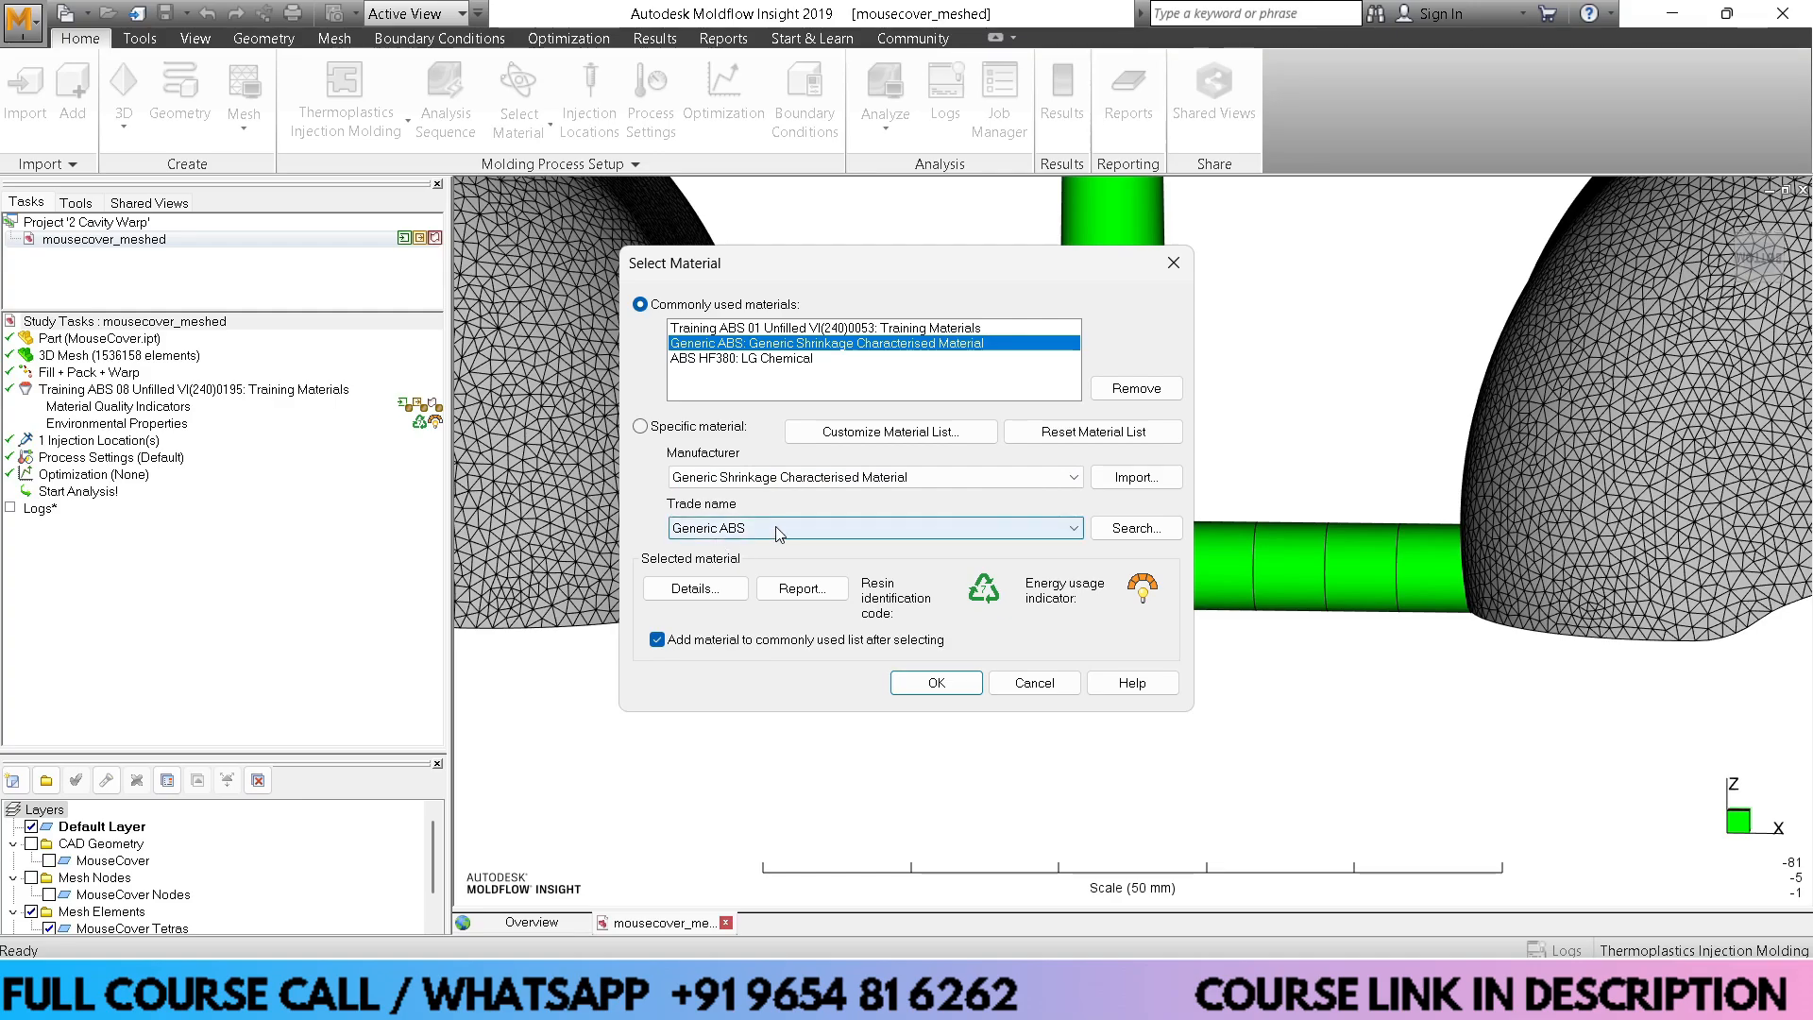
{"action": "left_click", "coordinate": [931, 682]}
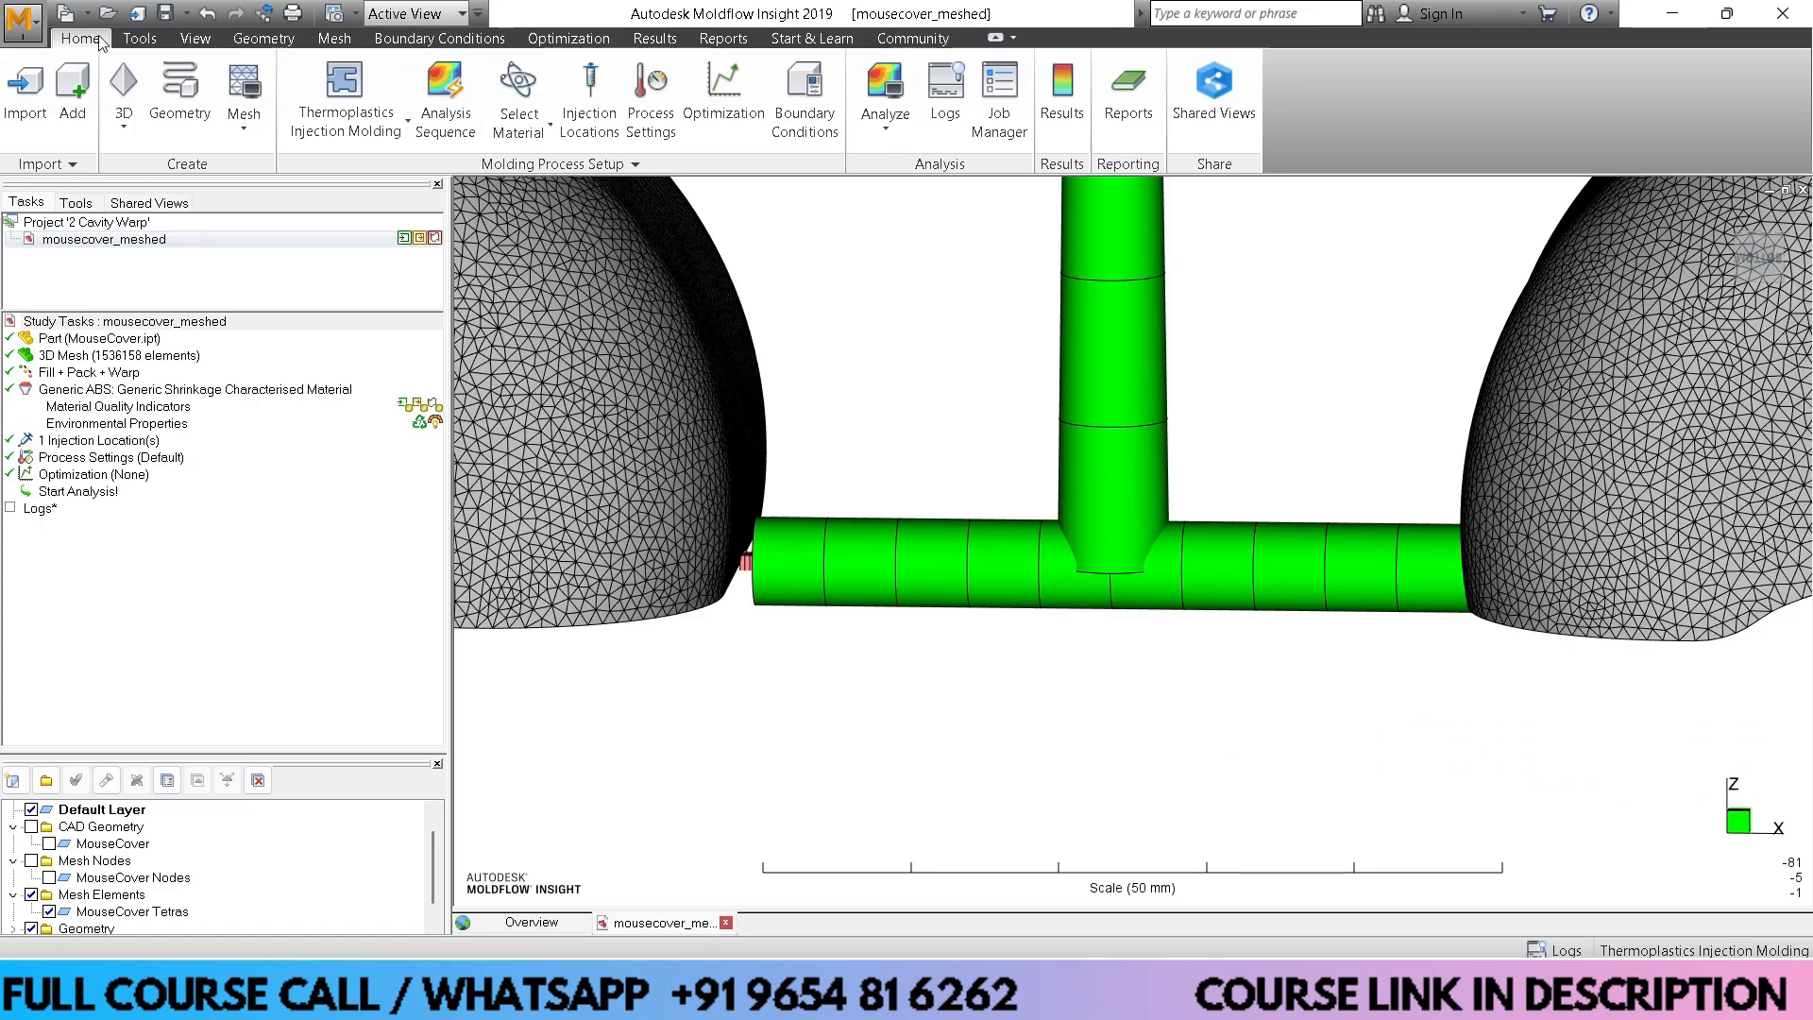
Create X-aligned cooling circuits using the default channel diameter and part clearance, with 2 channels spaced 35 mm apart and extending 50 mm beyond the part
{"action": "left_click", "coordinate": [263, 40]}
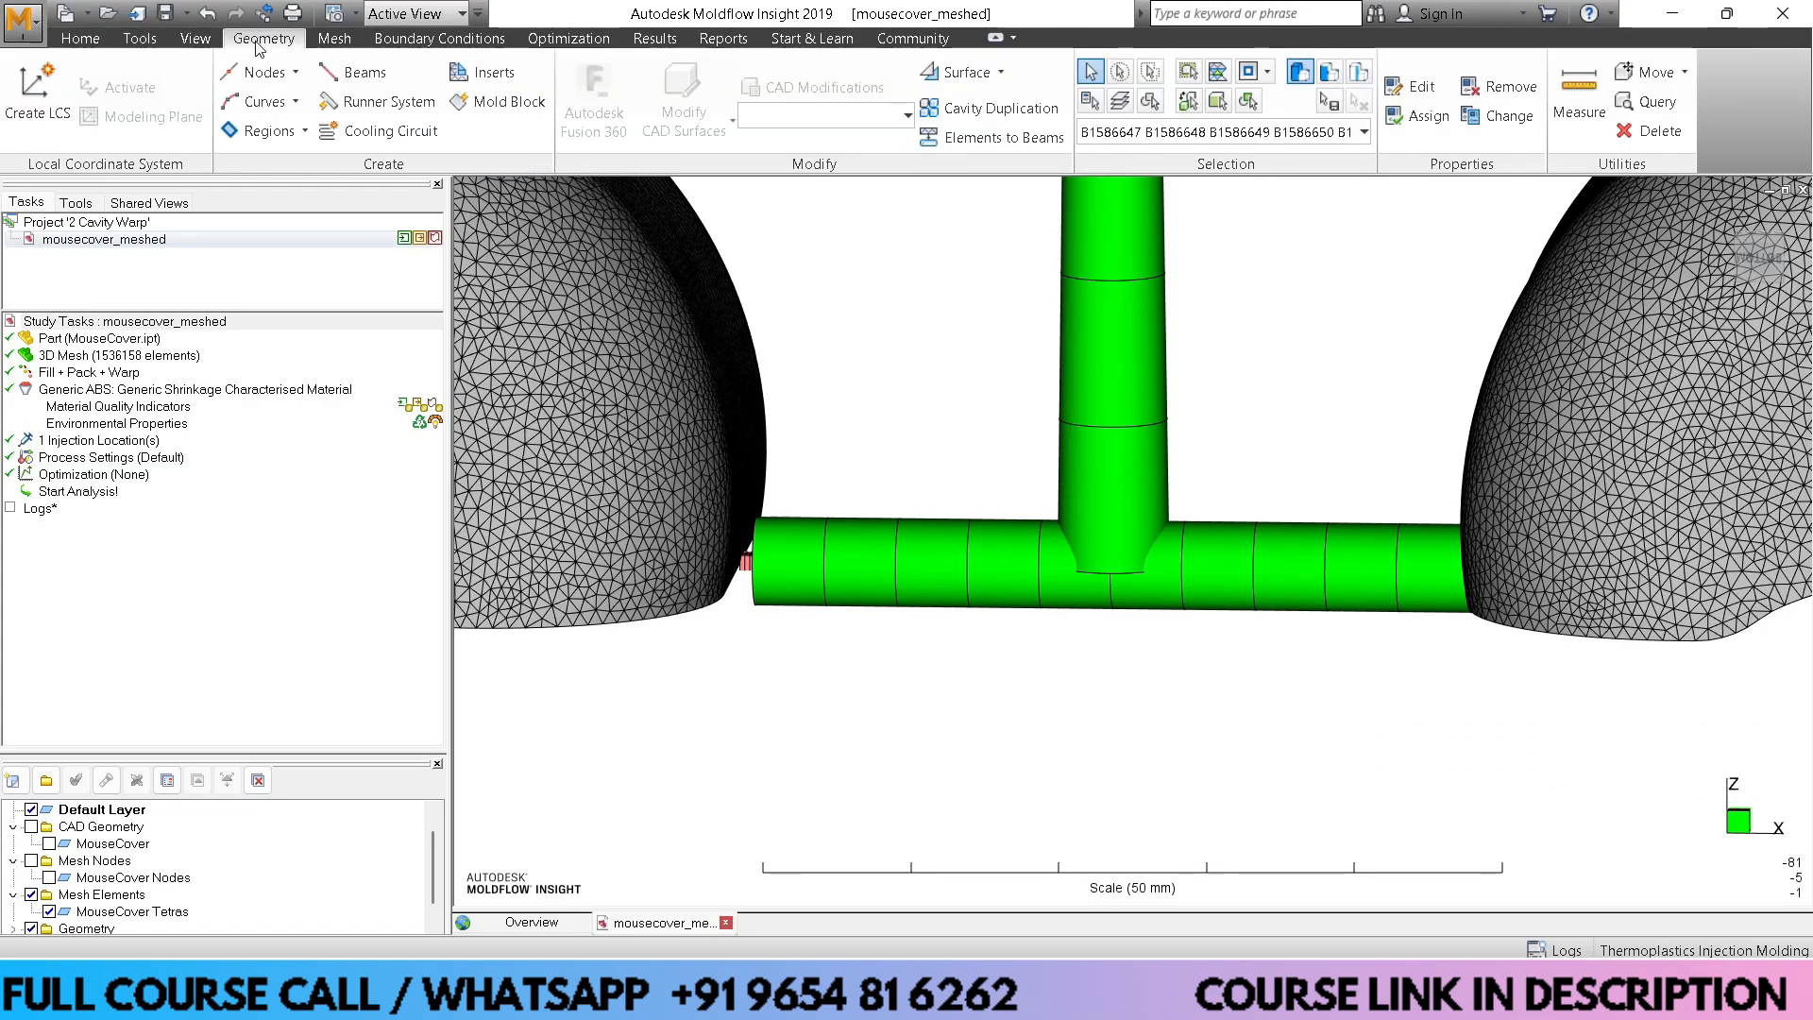
{"action": "left_click", "coordinate": [345, 134]}
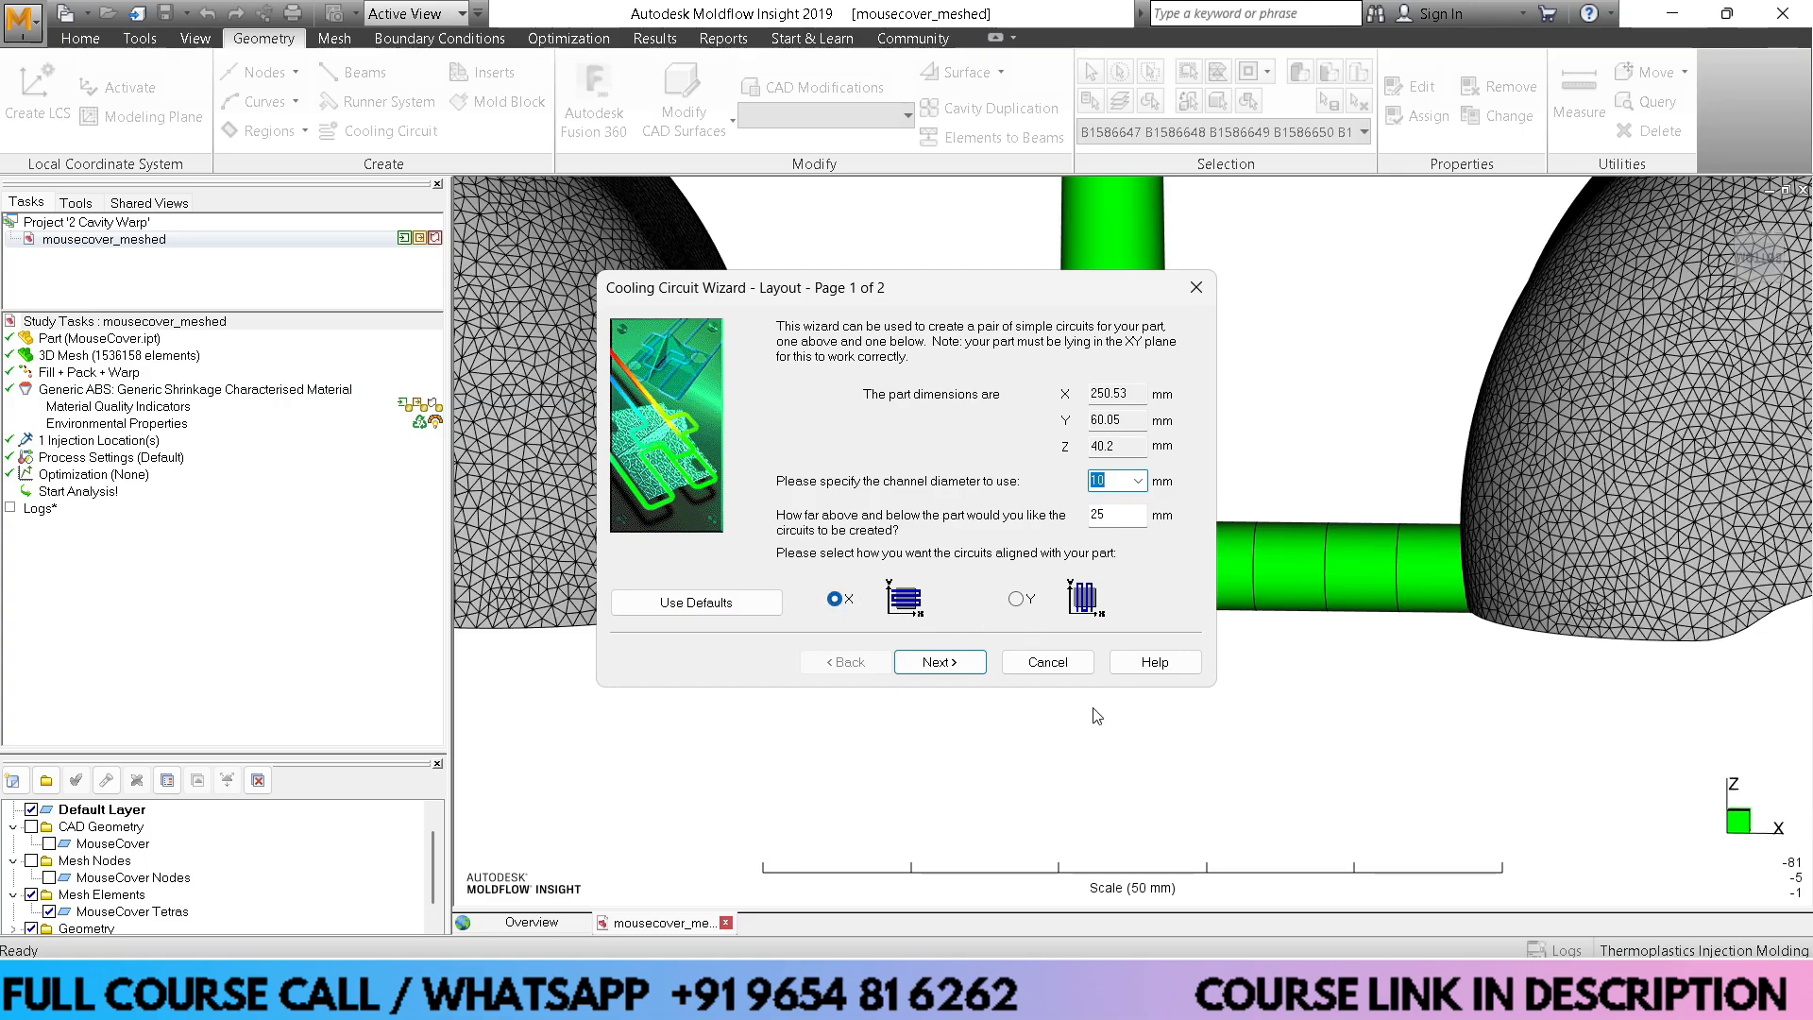
{"action": "left_click", "coordinate": [947, 669]}
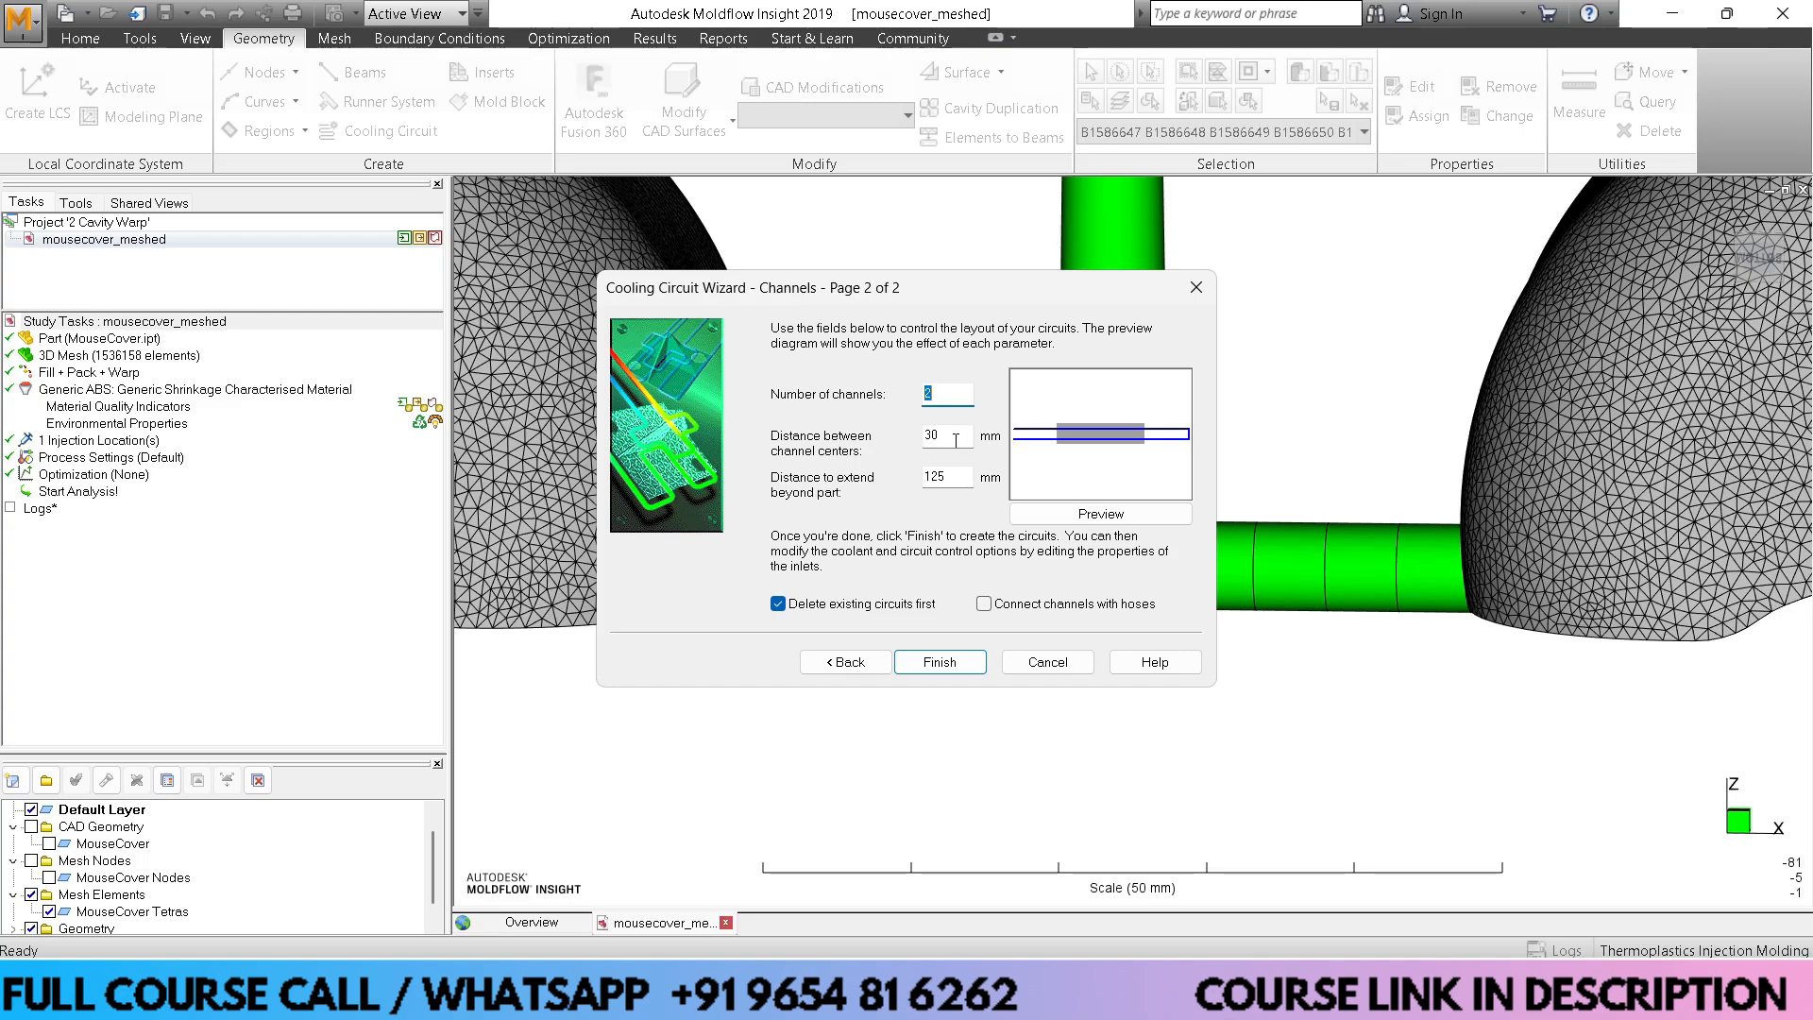
{"action": "double_click", "coordinate": [955, 440]}
{"action": "type", "text": "35"}
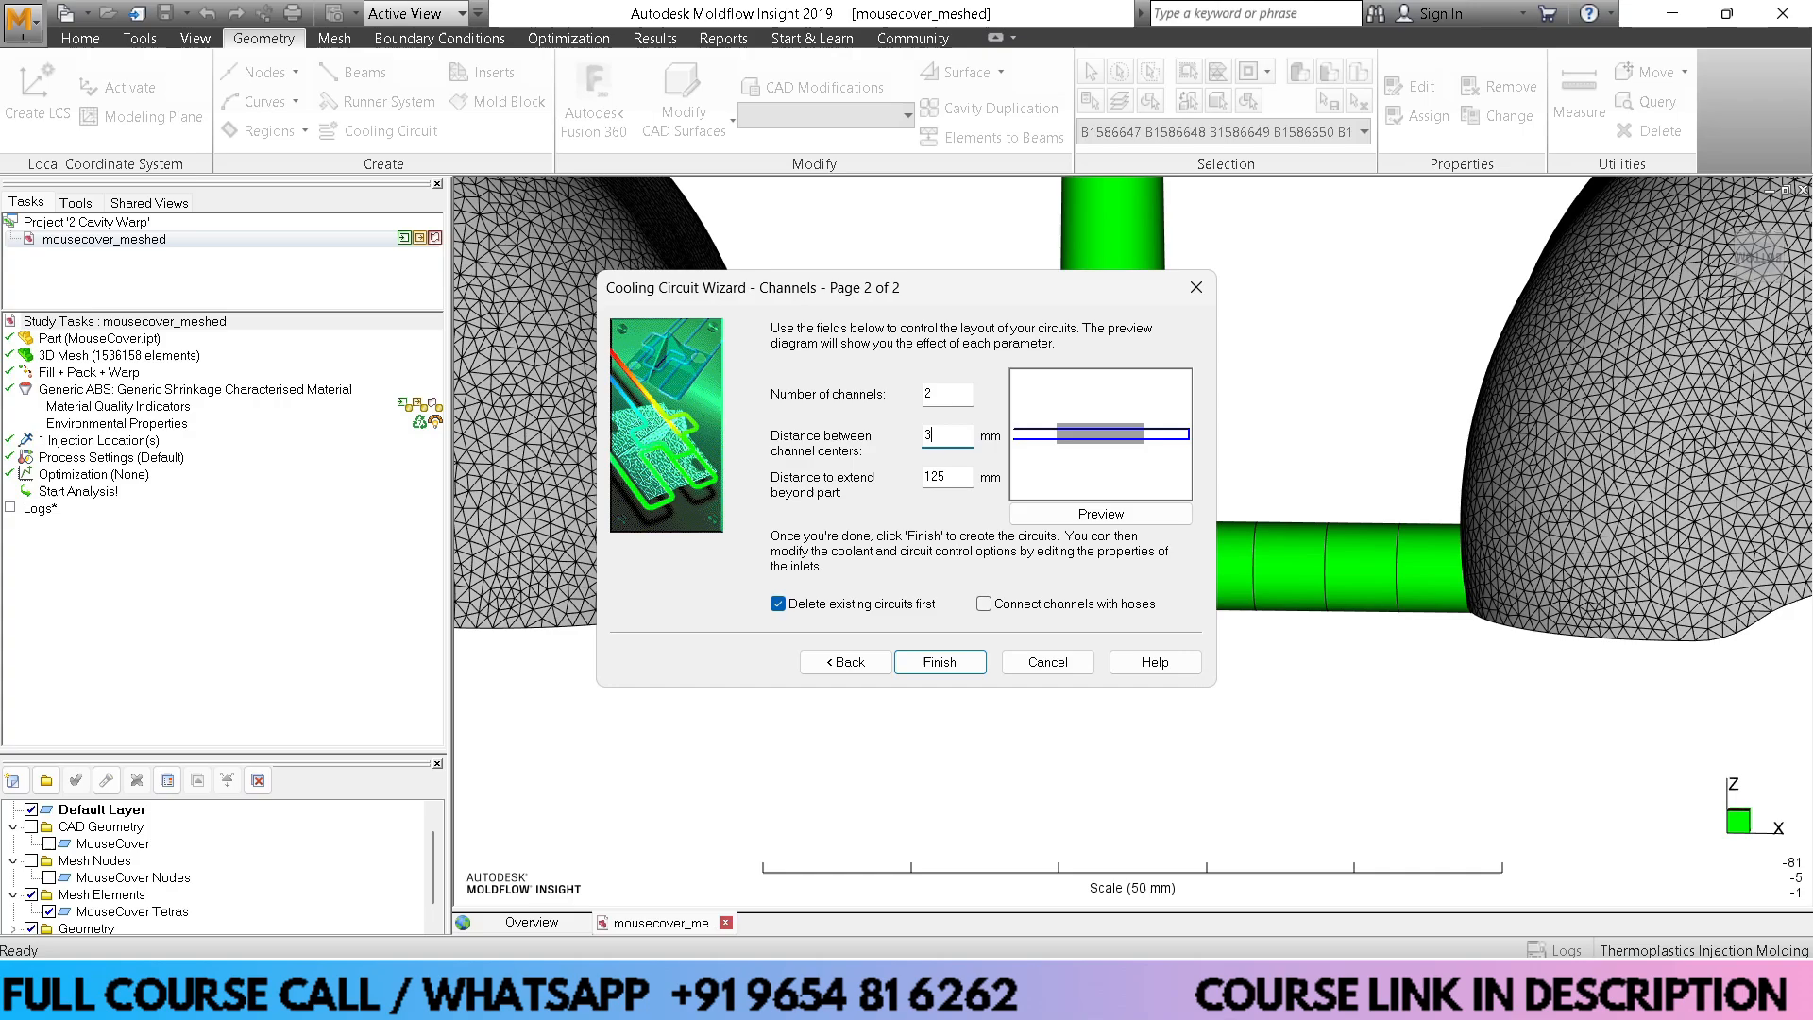
{"action": "double_click", "coordinate": [954, 478]}
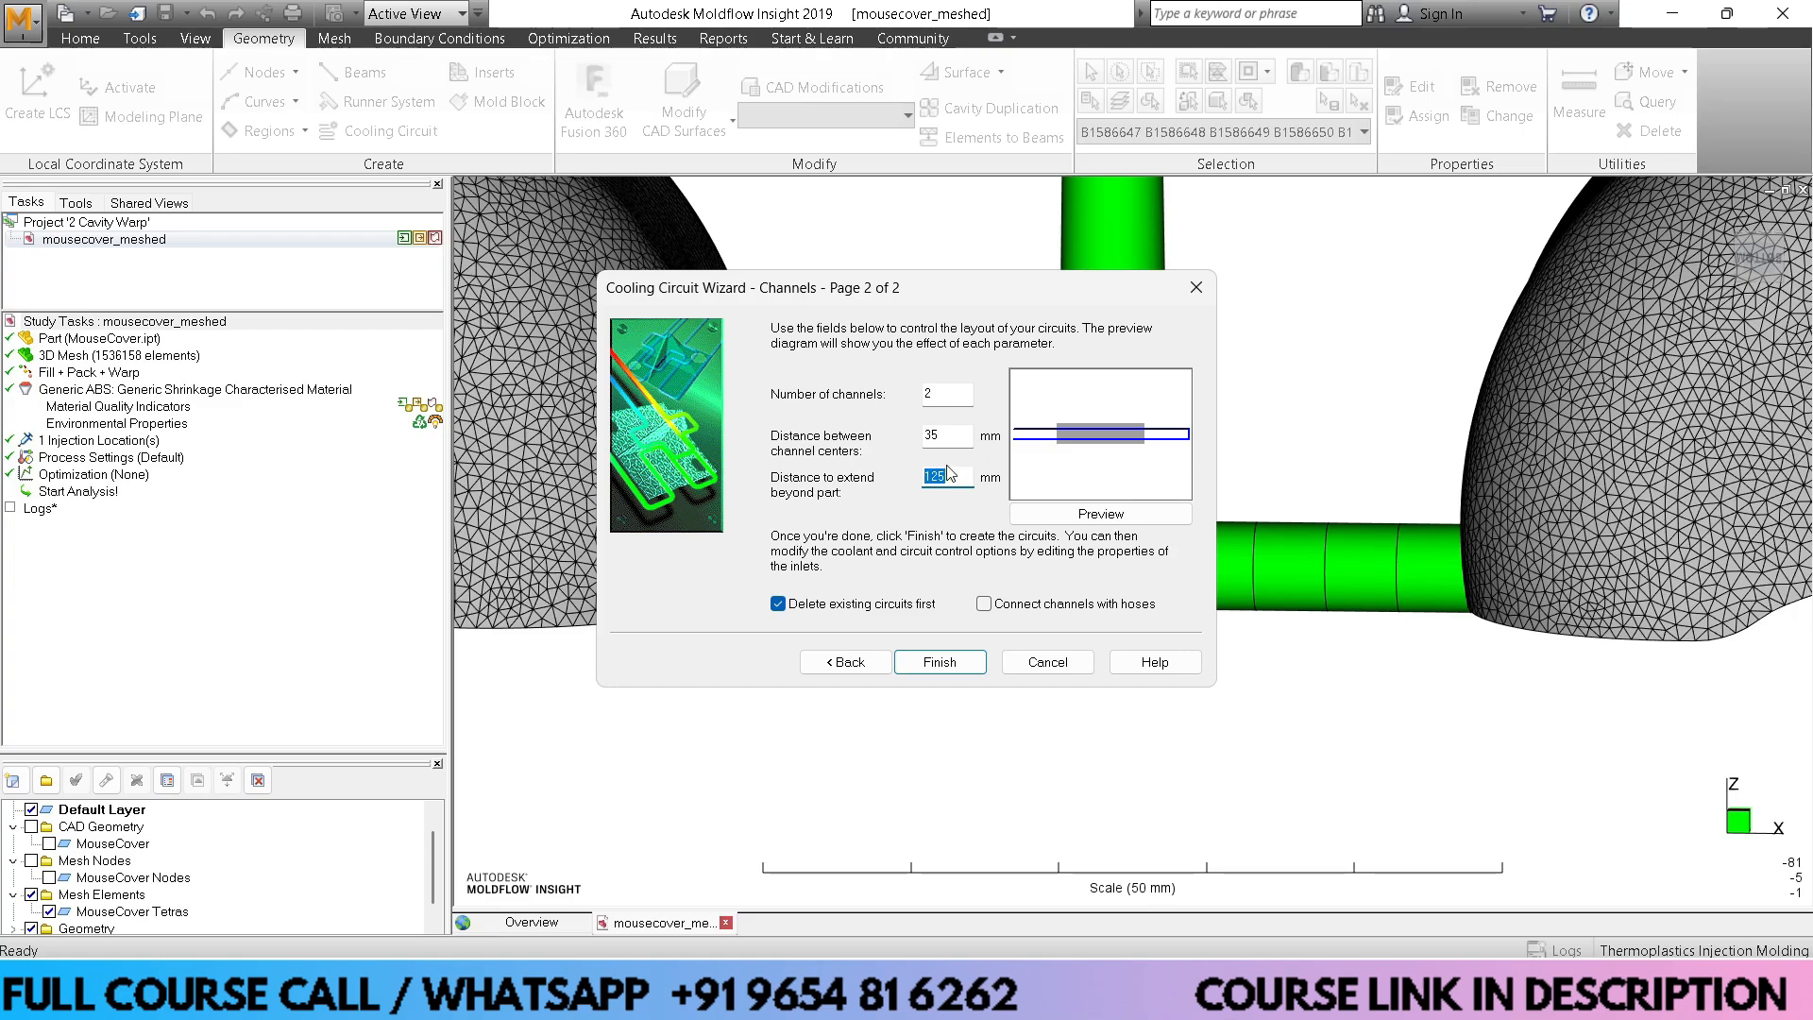
{"action": "type", "text": "50"}
{"action": "left_click", "coordinate": [1095, 515]}
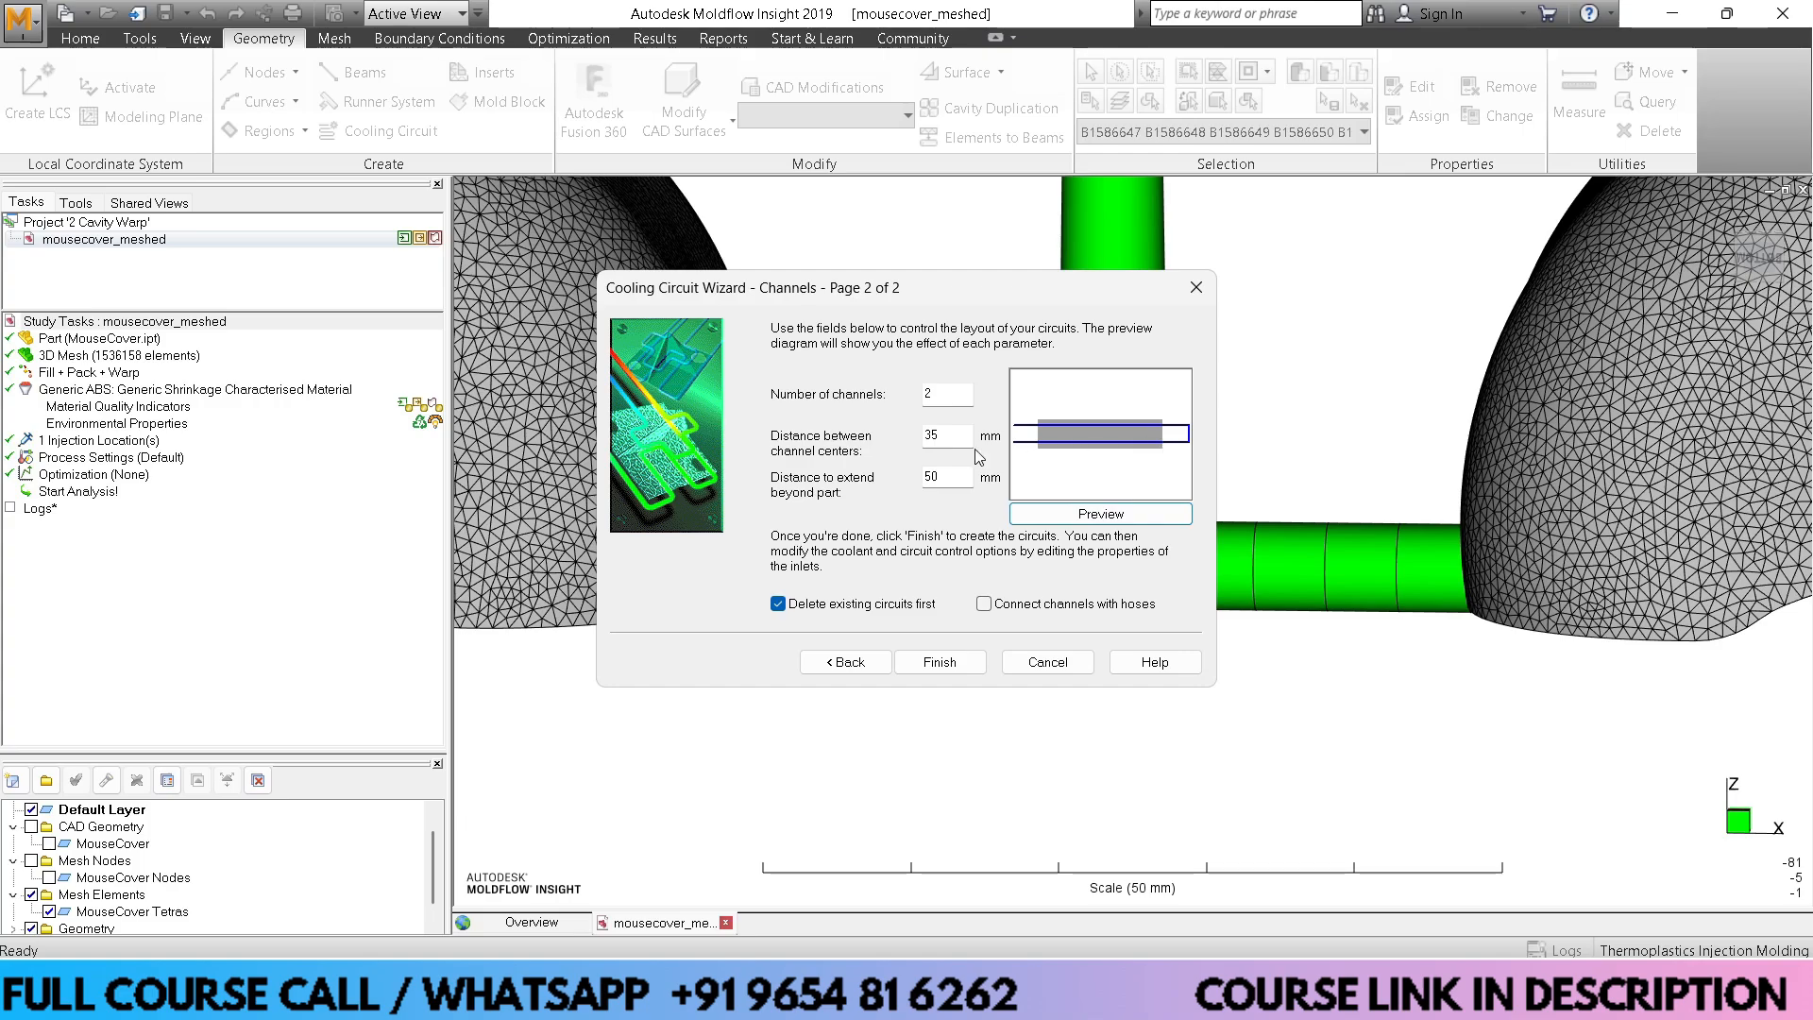
{"action": "left_click", "coordinate": [935, 663]}
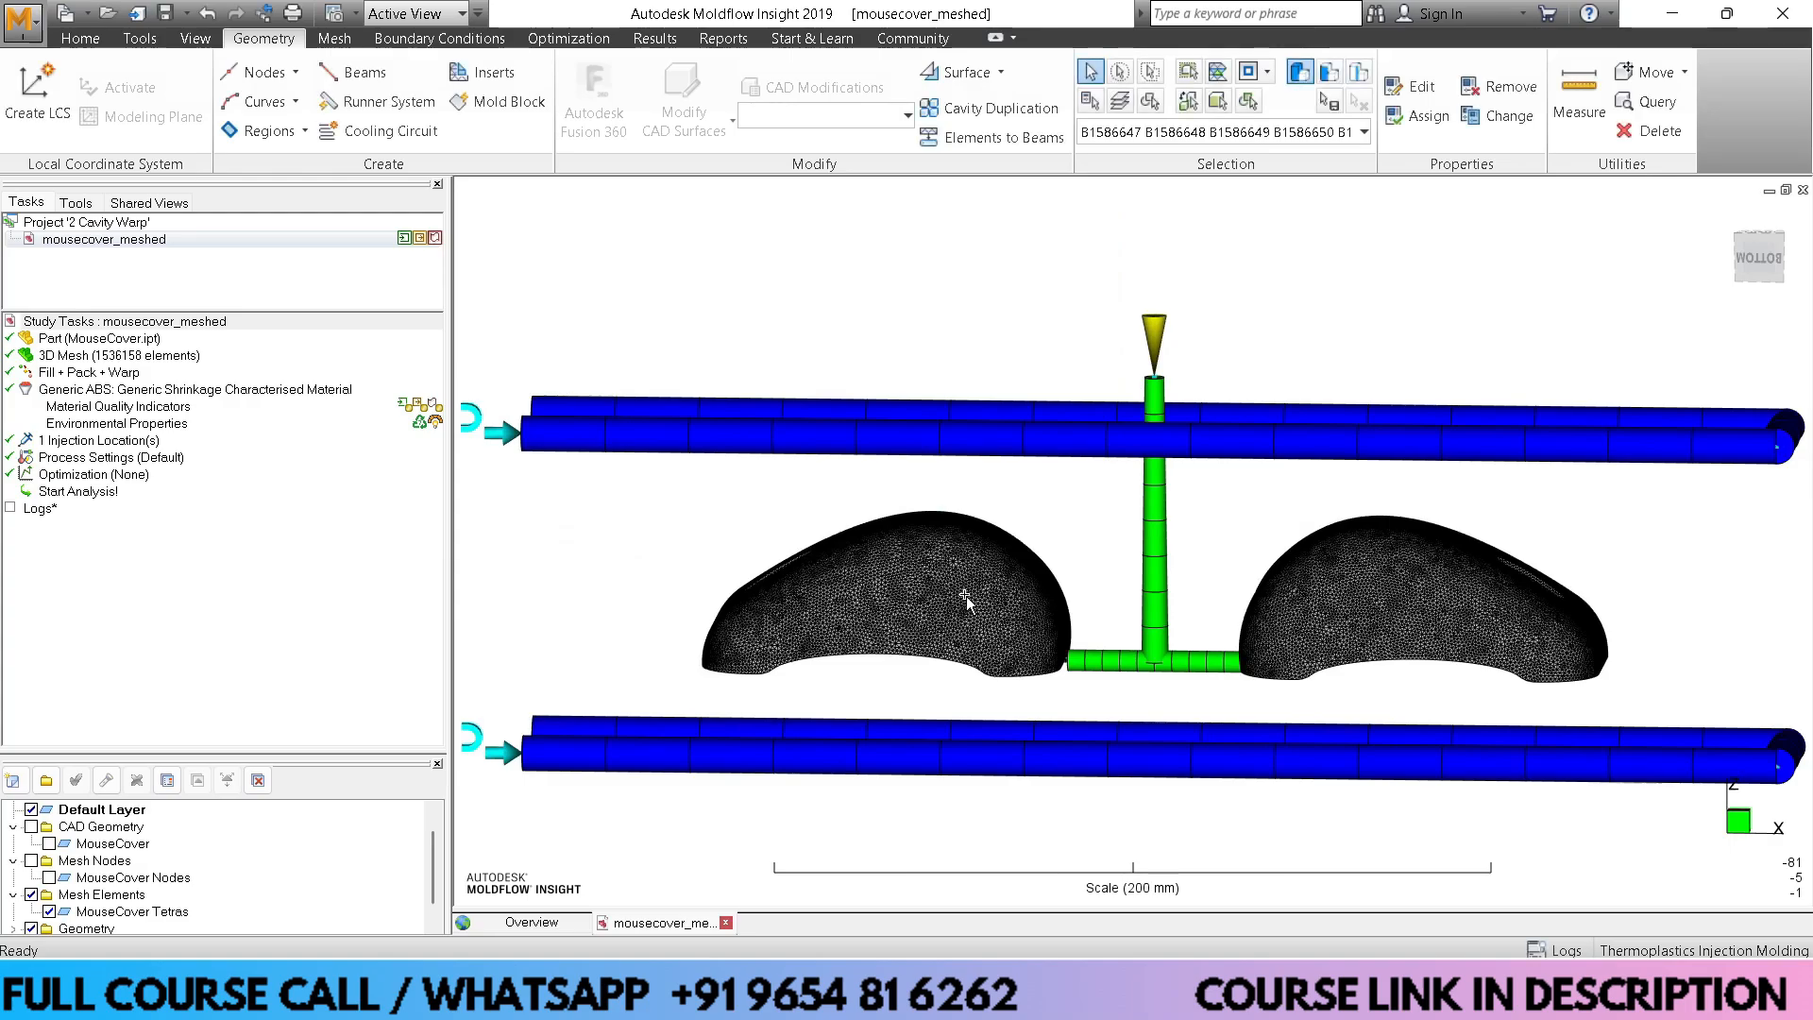
Create a centred mold block around the cavities and cooling circuits, 450 mm in X and 125 mm in Y, with an adjusted Z dimension
{"action": "mouse_move", "coordinate": [965, 599]}
{"action": "middle_mouse_down"}
{"action": "mouse_move", "coordinate": [955, 502]}
{"action": "mouse_move", "coordinate": [992, 498]}
{"action": "mouse_move", "coordinate": [965, 601]}
{"action": "mouse_move", "coordinate": [1069, 614]}
{"action": "mouse_move", "coordinate": [1120, 501]}
{"action": "mouse_move", "coordinate": [727, 515]}
{"action": "middle_mouse_up"}
{"action": "middle_click_drag", "start_coordinate": [697, 616], "coordinate": [1454, 387]}
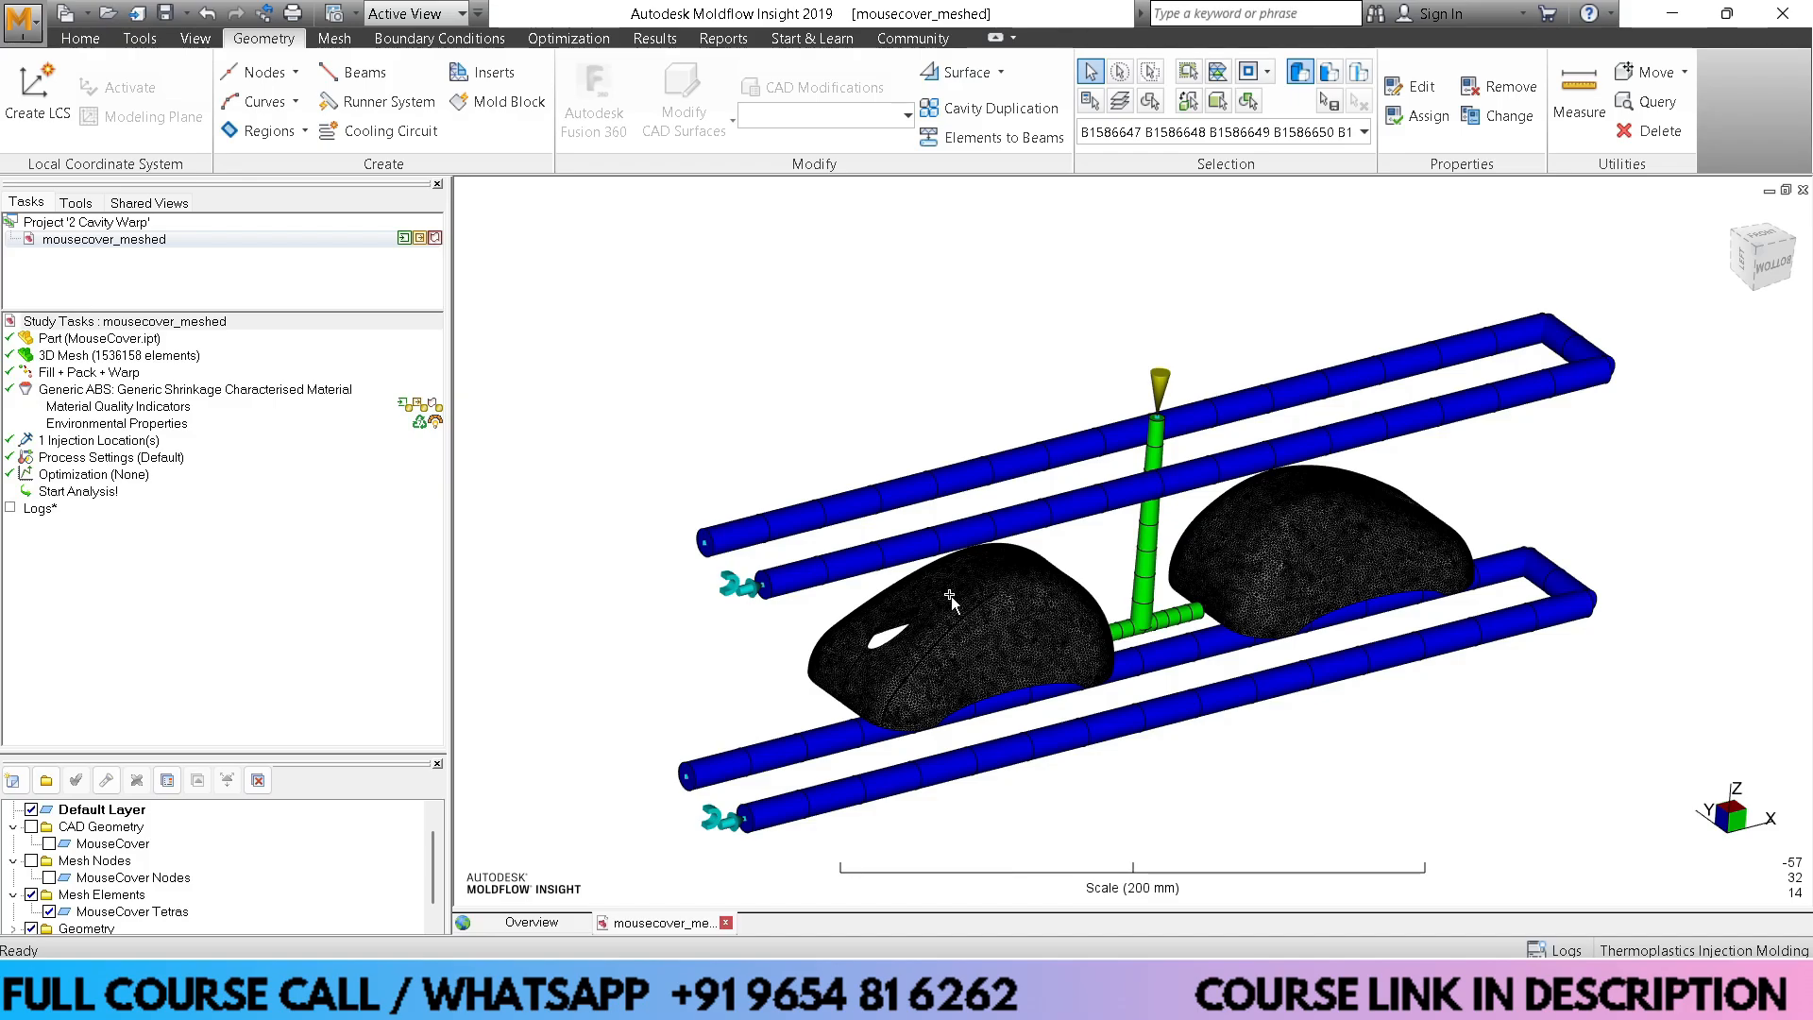
{"action": "middle_click_drag", "start_coordinate": [992, 604], "coordinate": [718, 575]}
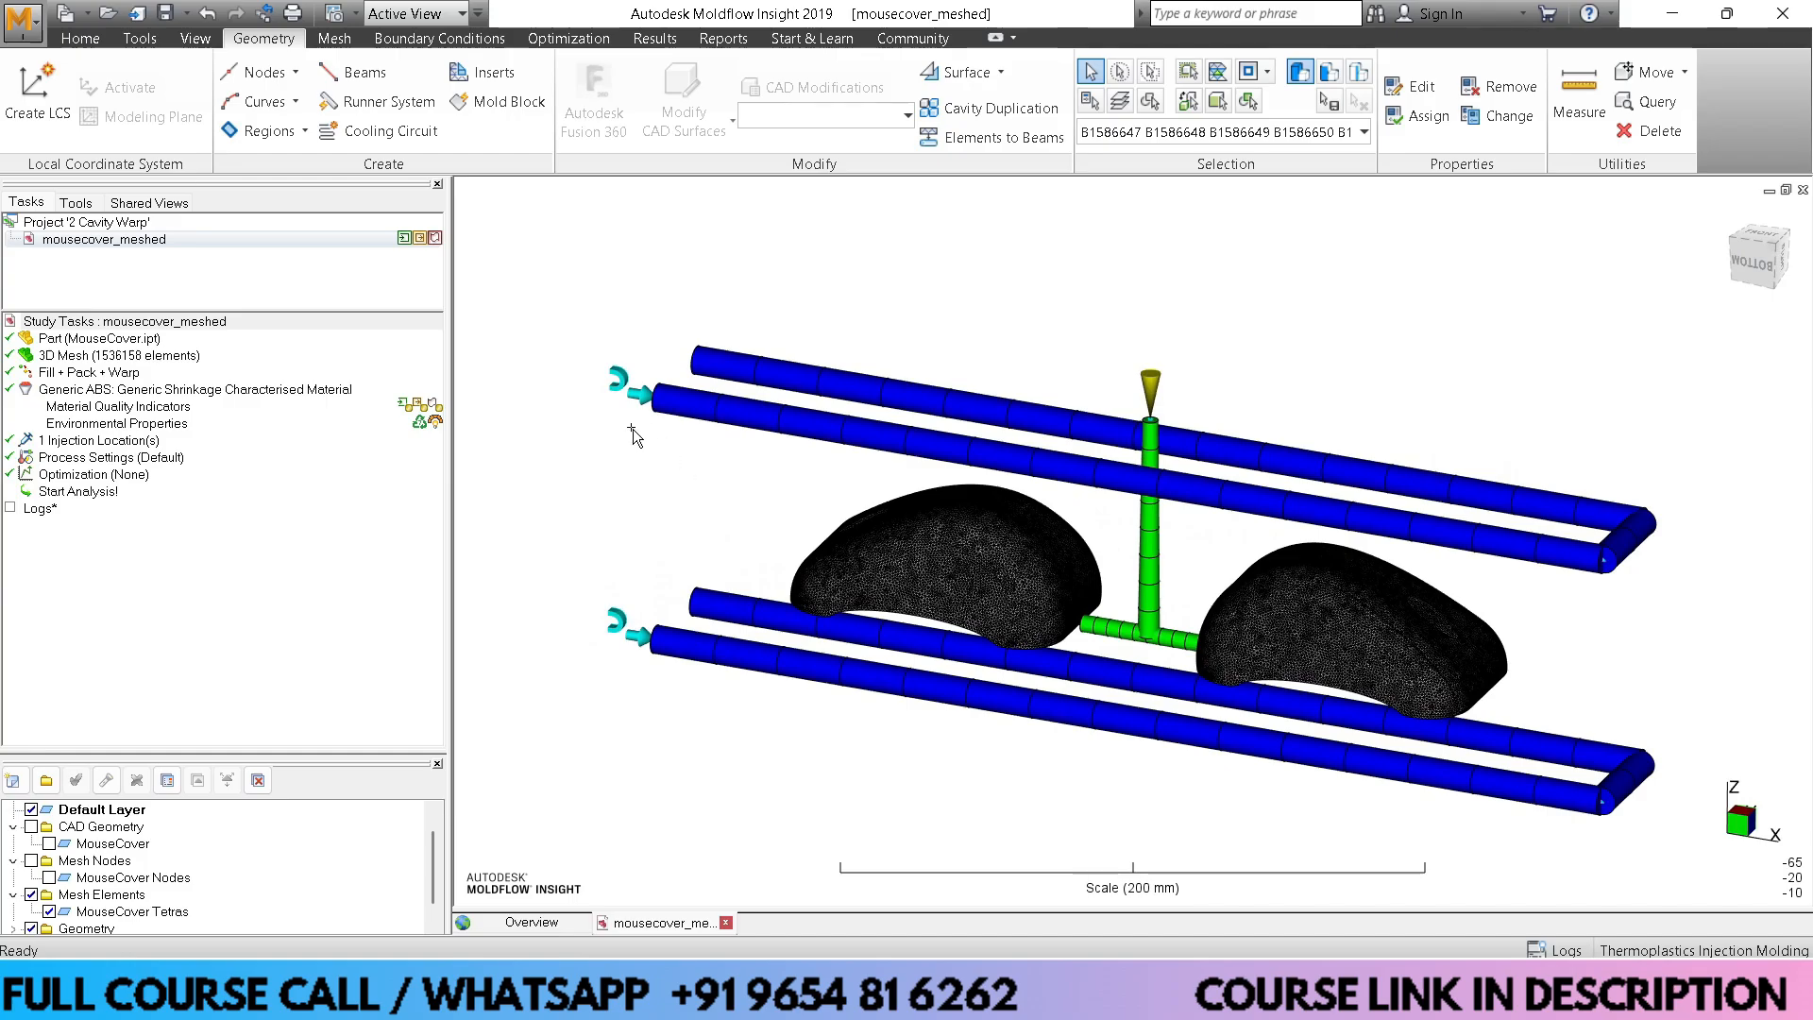
{"action": "left_click", "coordinate": [493, 107]}
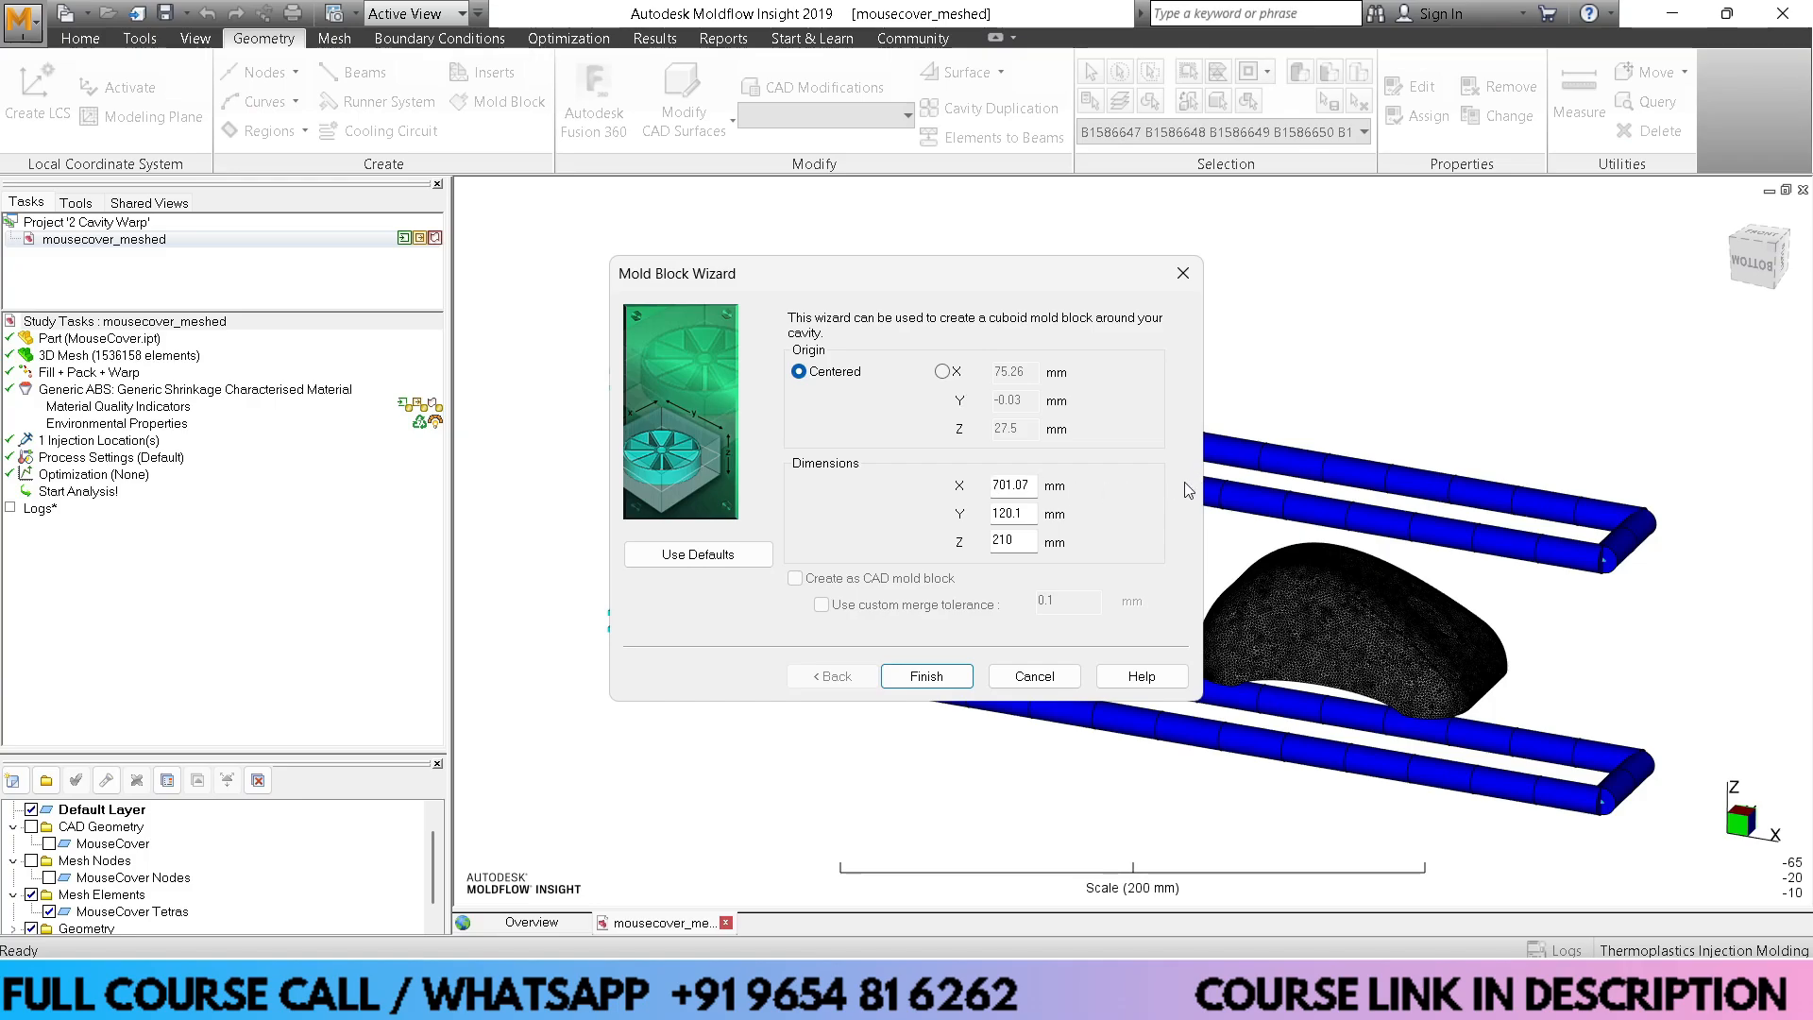
{"action": "double_click", "coordinate": [1025, 488]}
{"action": "type", "text": "450"}
{"action": "double_click", "coordinate": [1031, 514]}
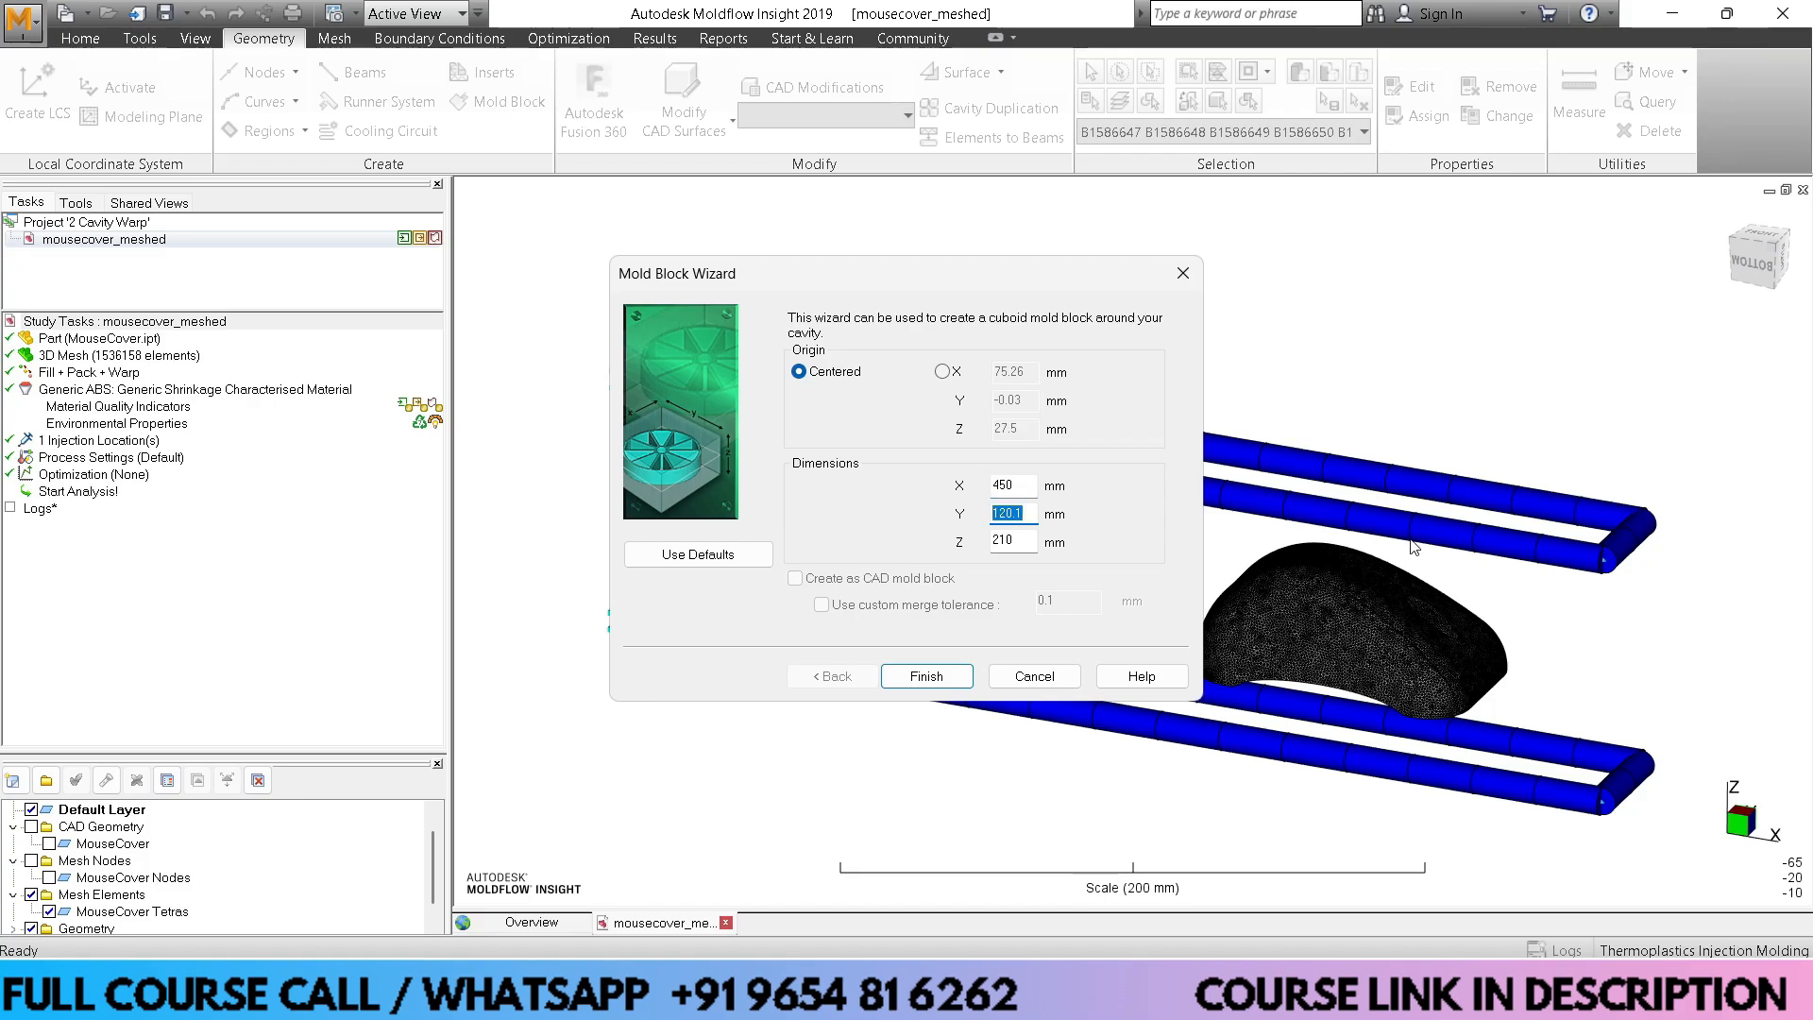
{"action": "type", "text": "125"}
{"action": "double_click", "coordinate": [1021, 544]}
{"action": "key", "text": "BackSpace"}
{"action": "type", "text": "50"}
{"action": "left_click", "coordinate": [928, 676]}
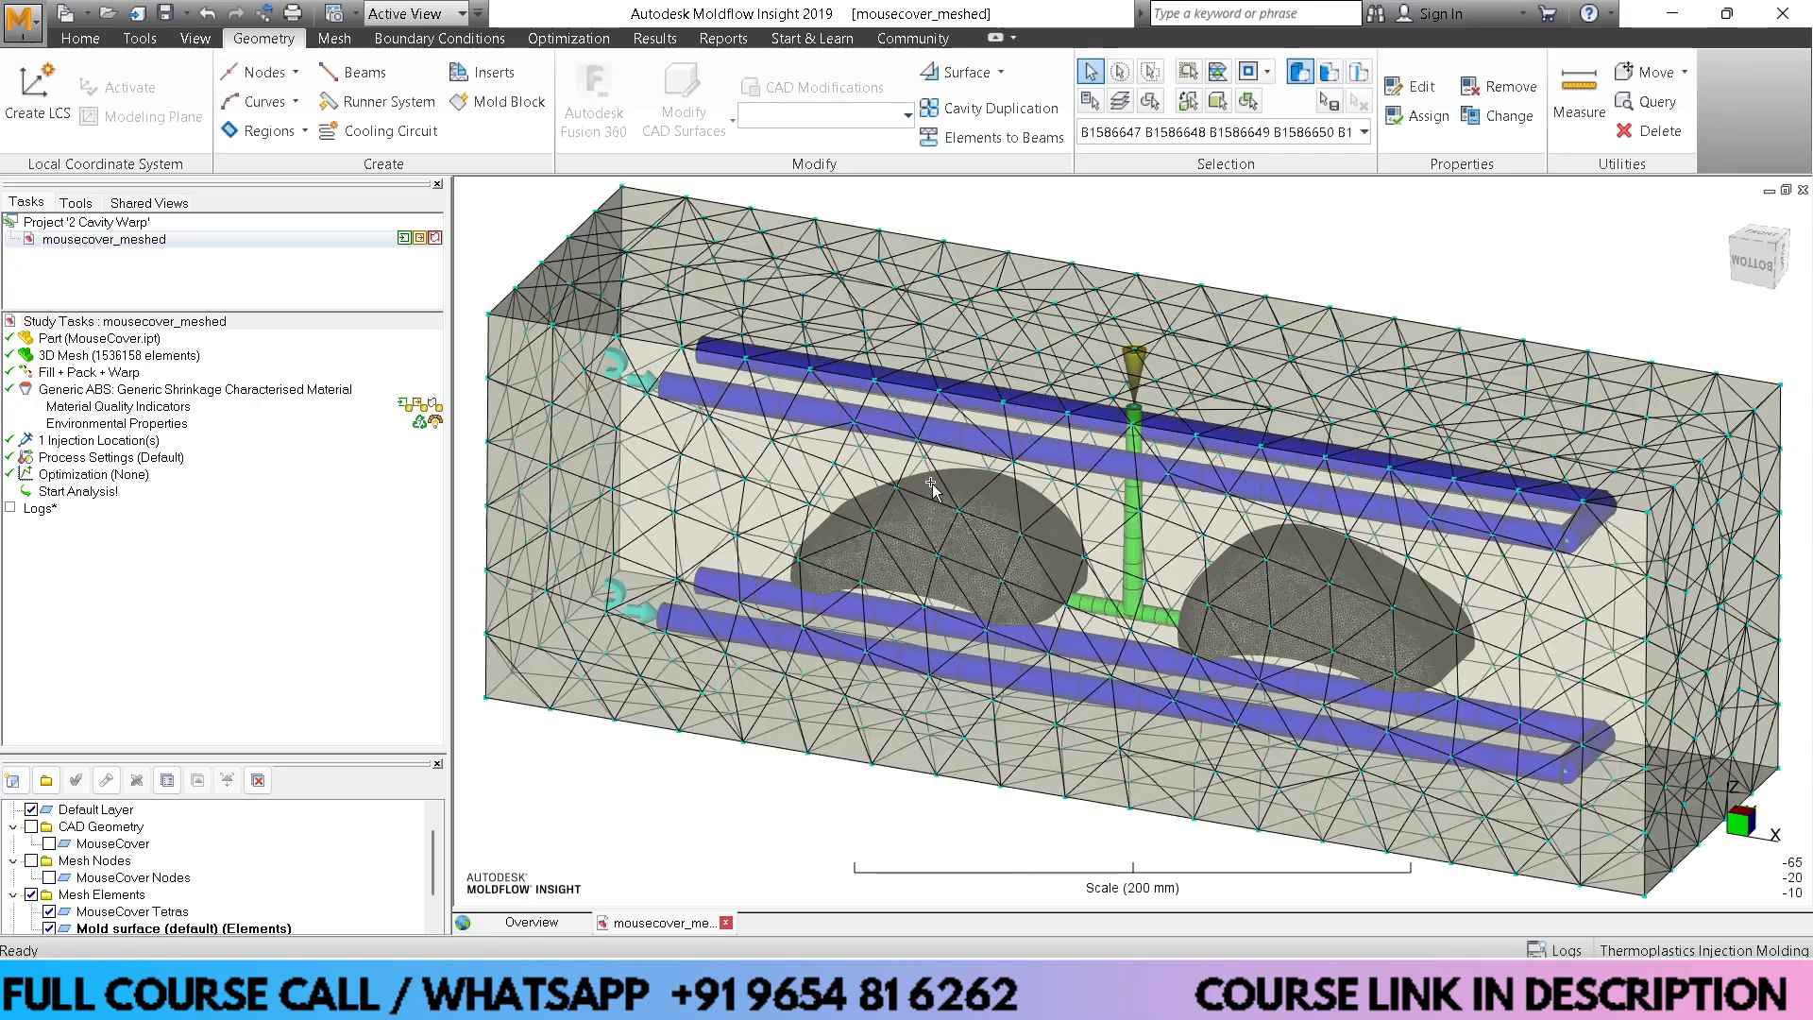
Inspect the mold block's fit around the cooling circuits and cavities, toggling the mold surface layer off and on
{"action": "scroll", "coordinate": [1044, 336], "scroll_direction": "down", "scroll_amount": 2}
{"action": "middle_click_drag", "start_coordinate": [1046, 340], "coordinate": [1122, 325]}
{"action": "scroll", "coordinate": [123, 849], "scroll_direction": "down", "scroll_amount": 1}
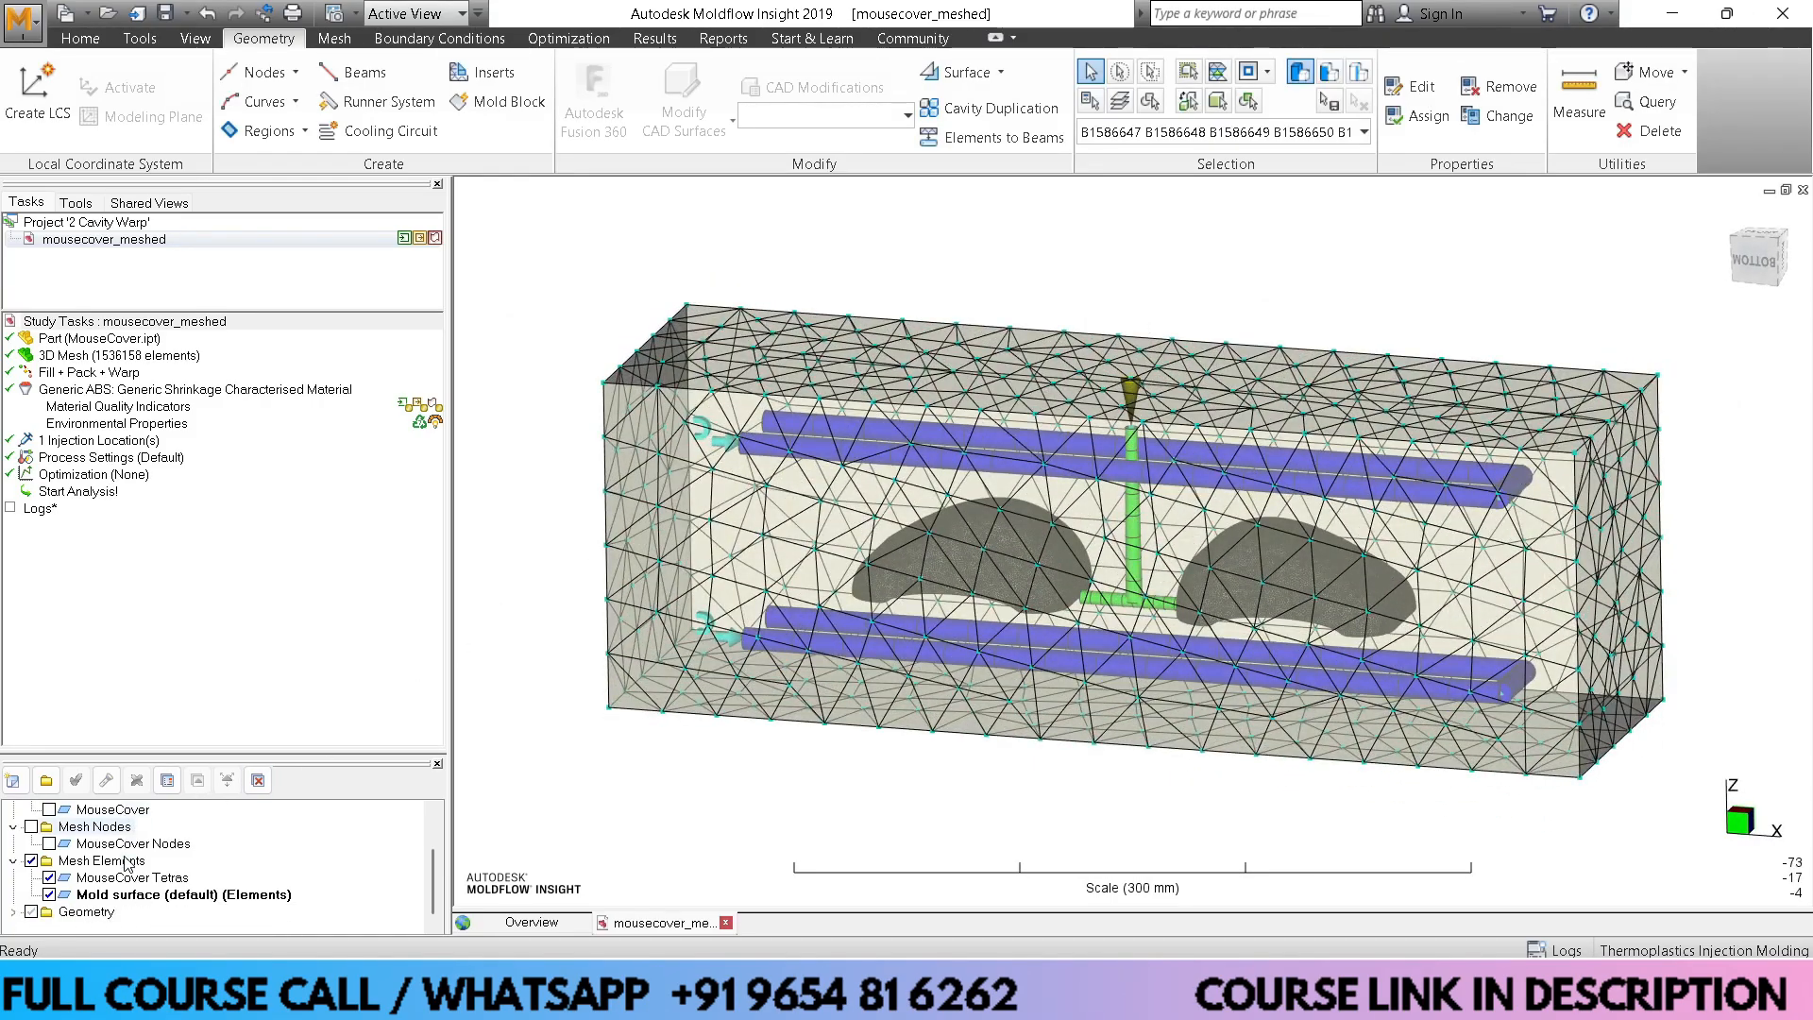
{"action": "left_click", "coordinate": [48, 896]}
{"action": "left_click", "coordinate": [48, 895]}
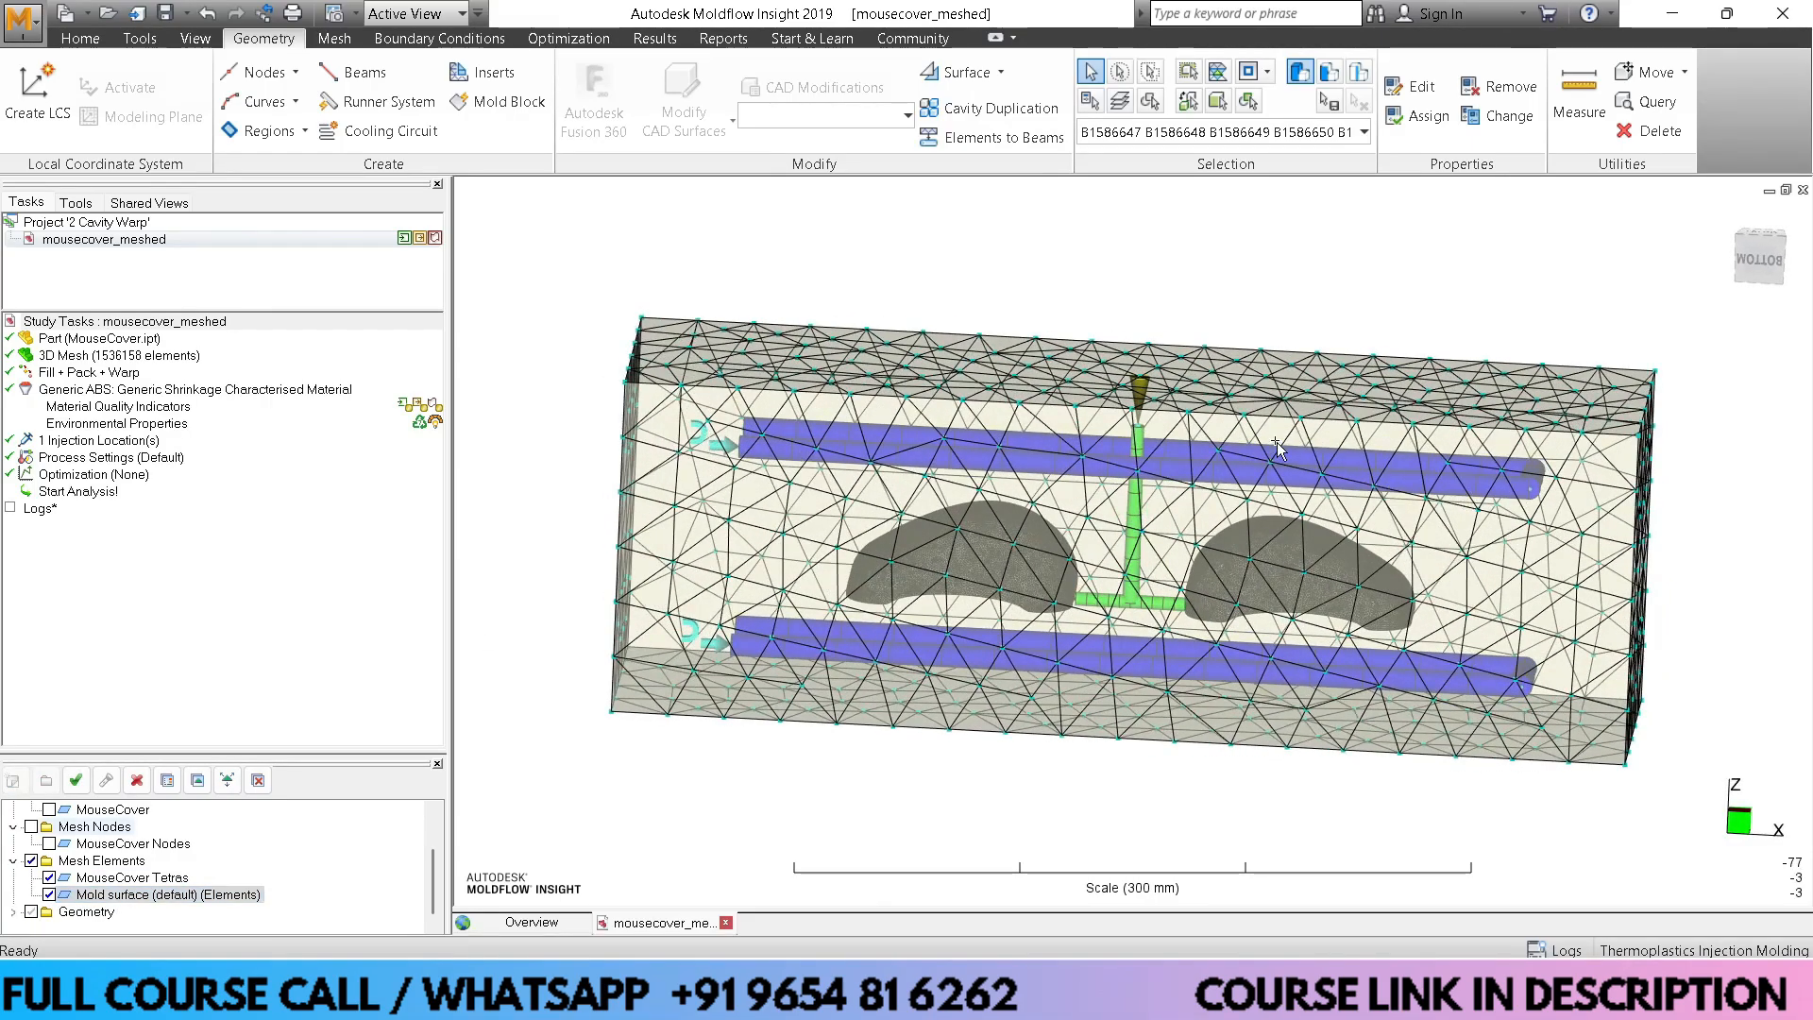
{"action": "middle_click_drag", "start_coordinate": [1274, 443], "coordinate": [1133, 541]}
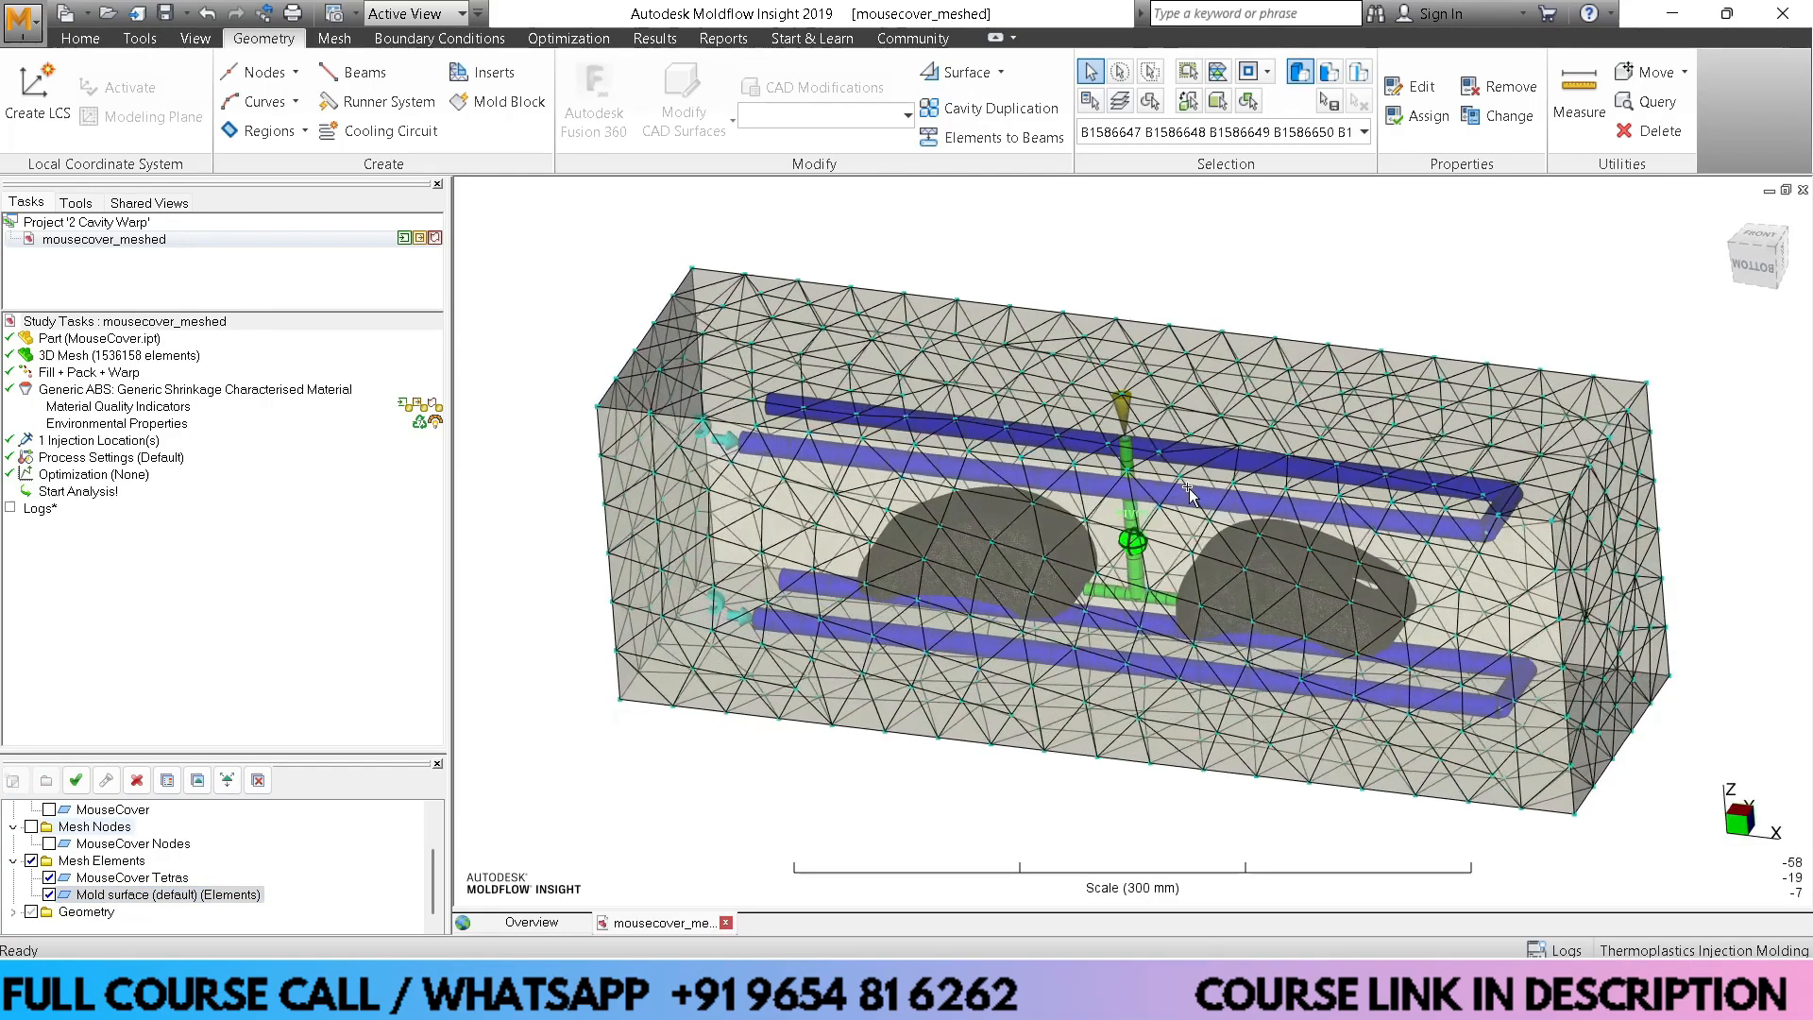
Regenerate the centred mold block with dimensions X 390 mm, Y 125 mm and Z 150 mm
{"action": "left_click", "coordinate": [498, 101]}
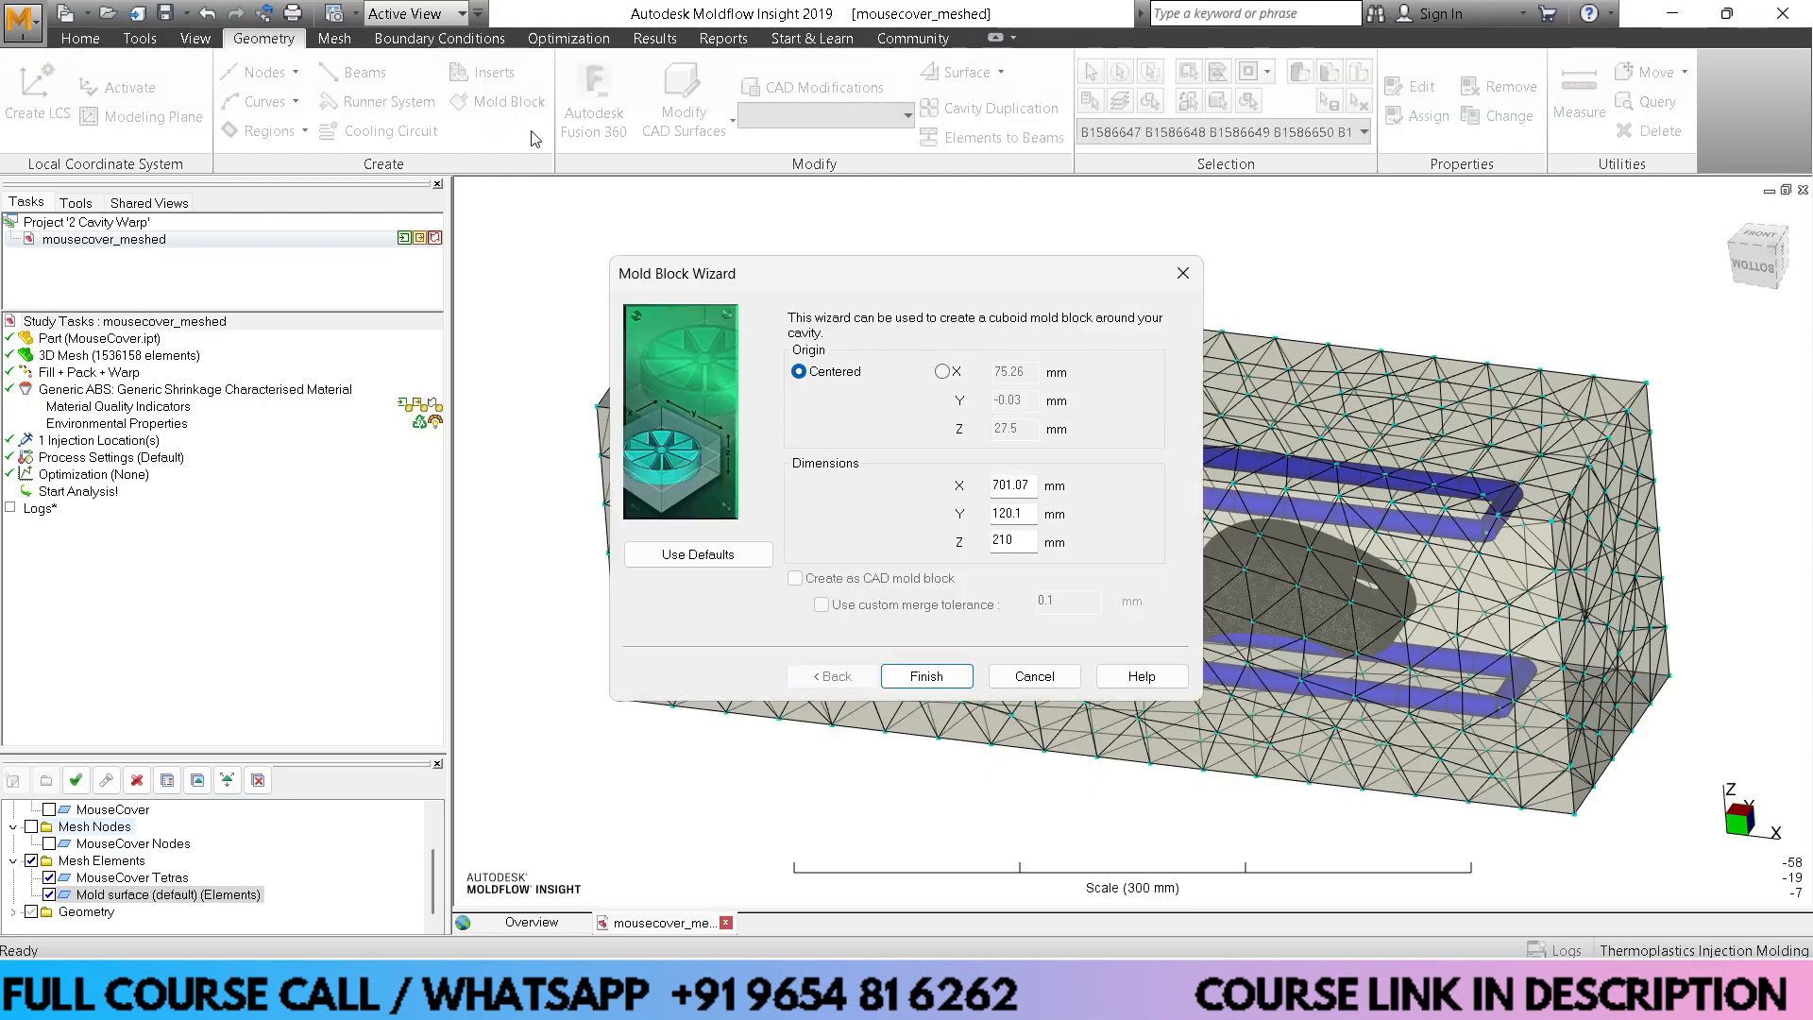
{"action": "double_click", "coordinate": [1008, 485]}
{"action": "type", "text": "450"}
{"action": "double_click", "coordinate": [1013, 485]}
{"action": "type", "text": "390"}
{"action": "double_click", "coordinate": [1016, 514]}
{"action": "type", "text": "1"}
{"action": "double_click", "coordinate": [1007, 538]}
{"action": "type", "text": "15"}
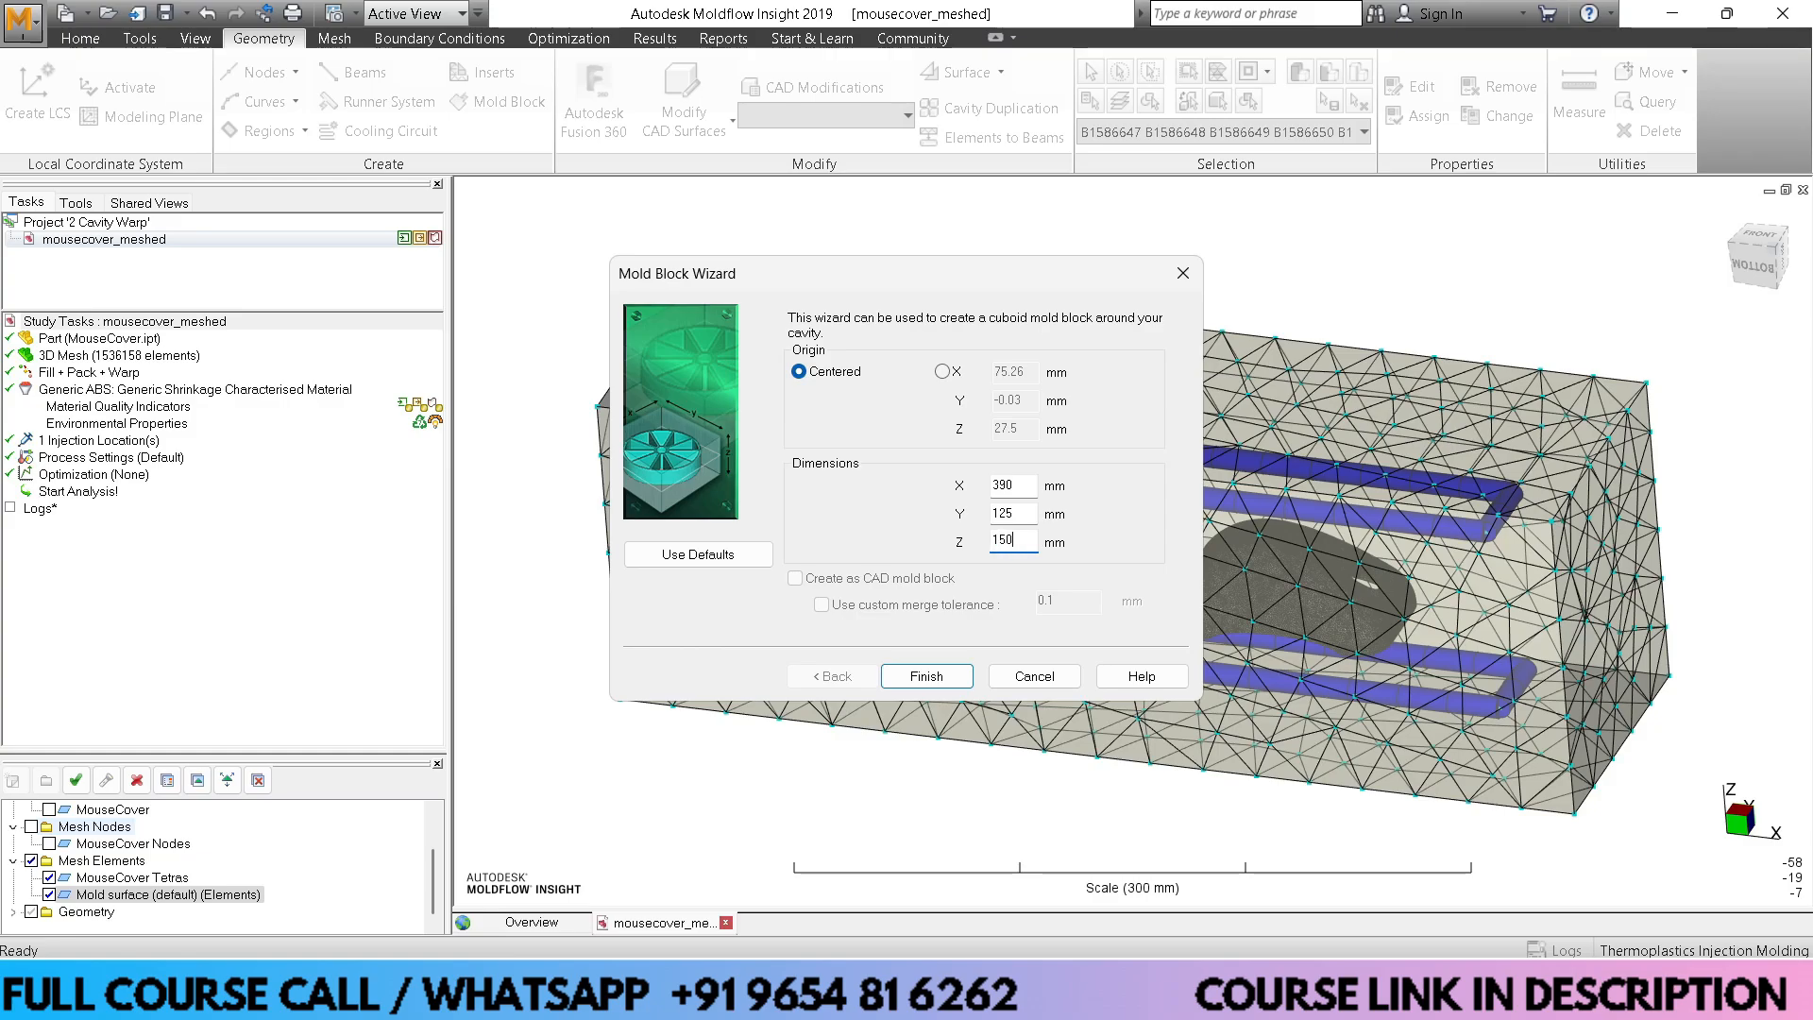
{"action": "left_click", "coordinate": [914, 677]}
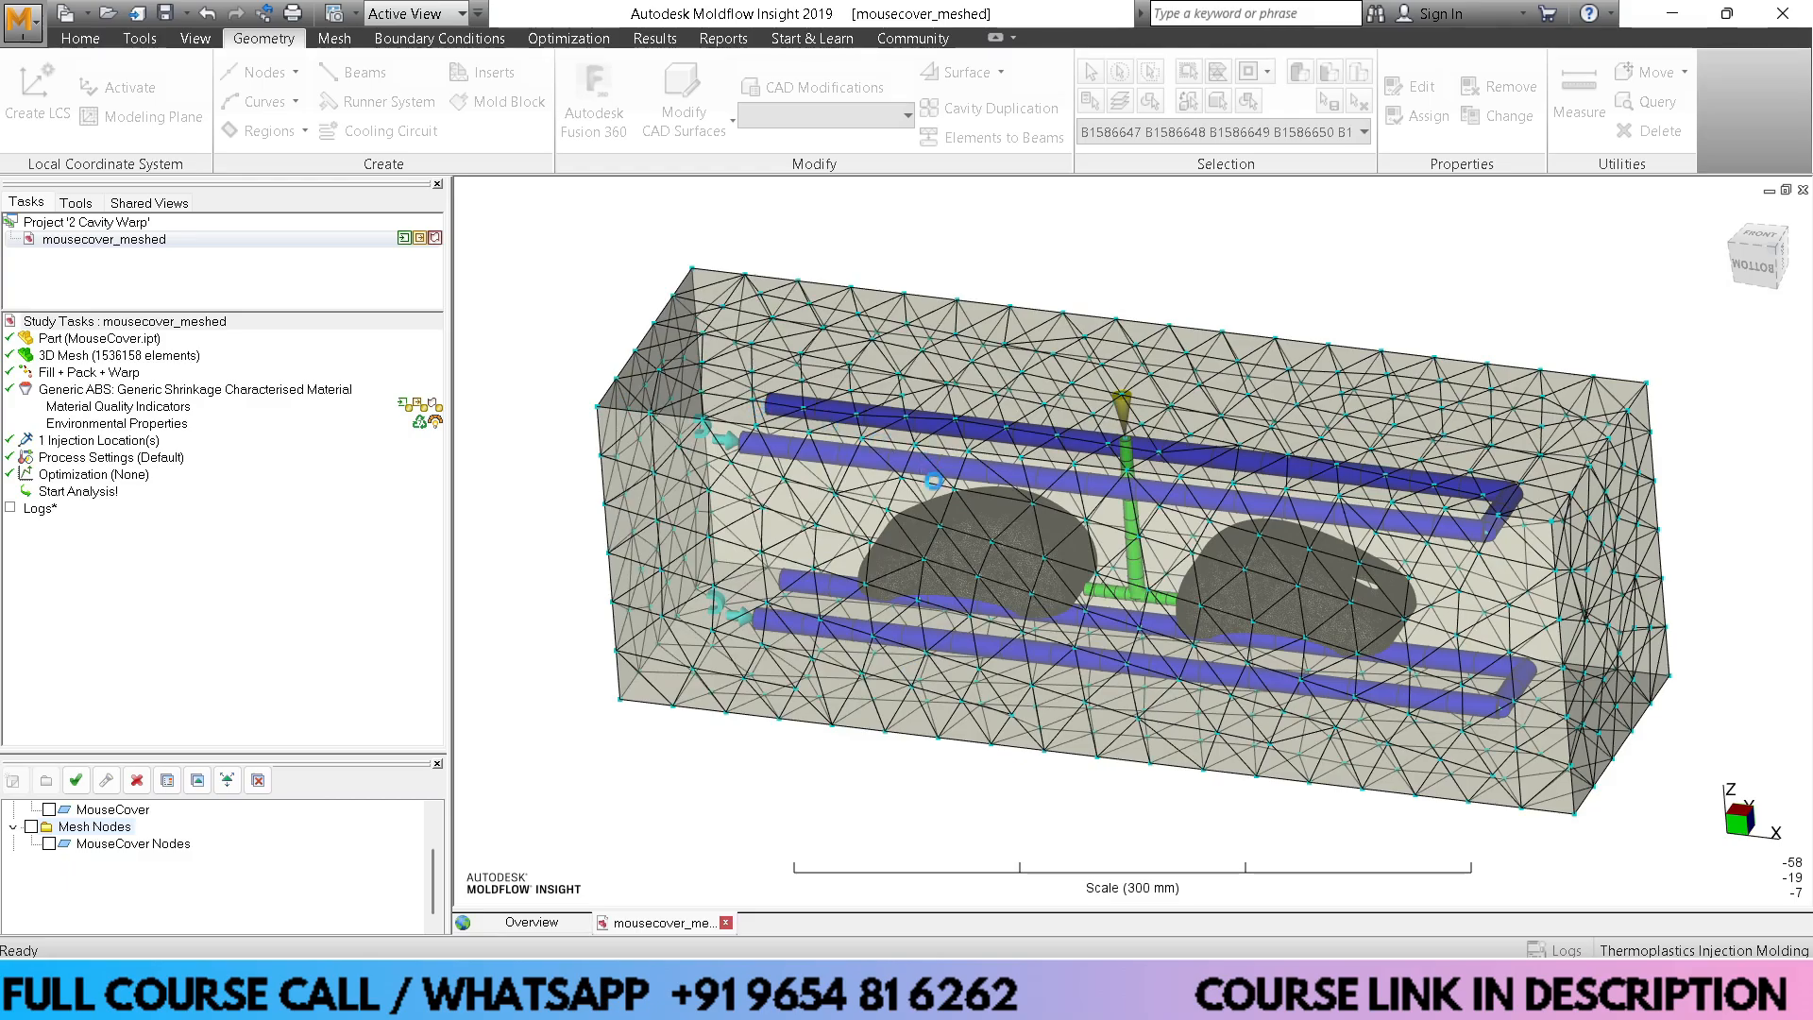
Check the resized mold block from several angles and hide the Mold surface (default) (Elements) layer
{"action": "scroll", "coordinate": [934, 485], "scroll_direction": "up", "scroll_amount": 3}
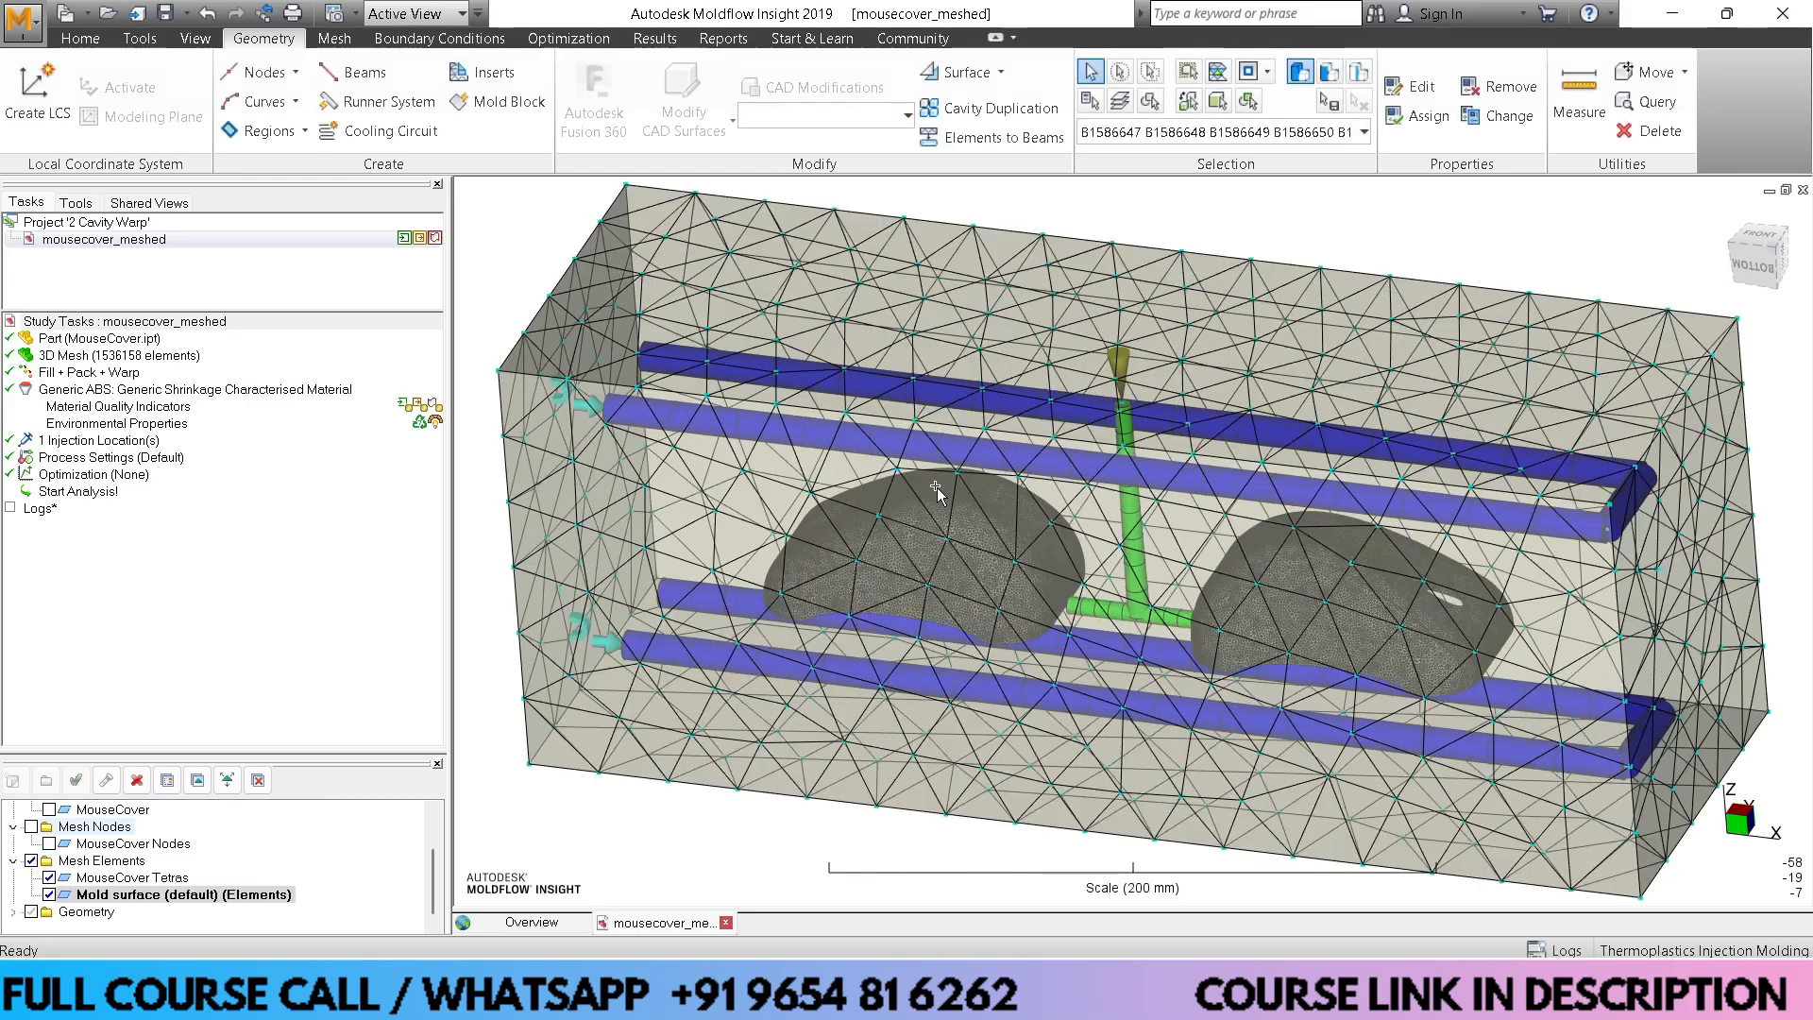
{"action": "mouse_move", "coordinate": [940, 488]}
{"action": "middle_mouse_down"}
{"action": "mouse_move", "coordinate": [1014, 455]}
{"action": "mouse_move", "coordinate": [942, 484]}
{"action": "middle_mouse_up"}
{"action": "scroll", "coordinate": [1138, 493], "scroll_direction": "down", "scroll_amount": 3}
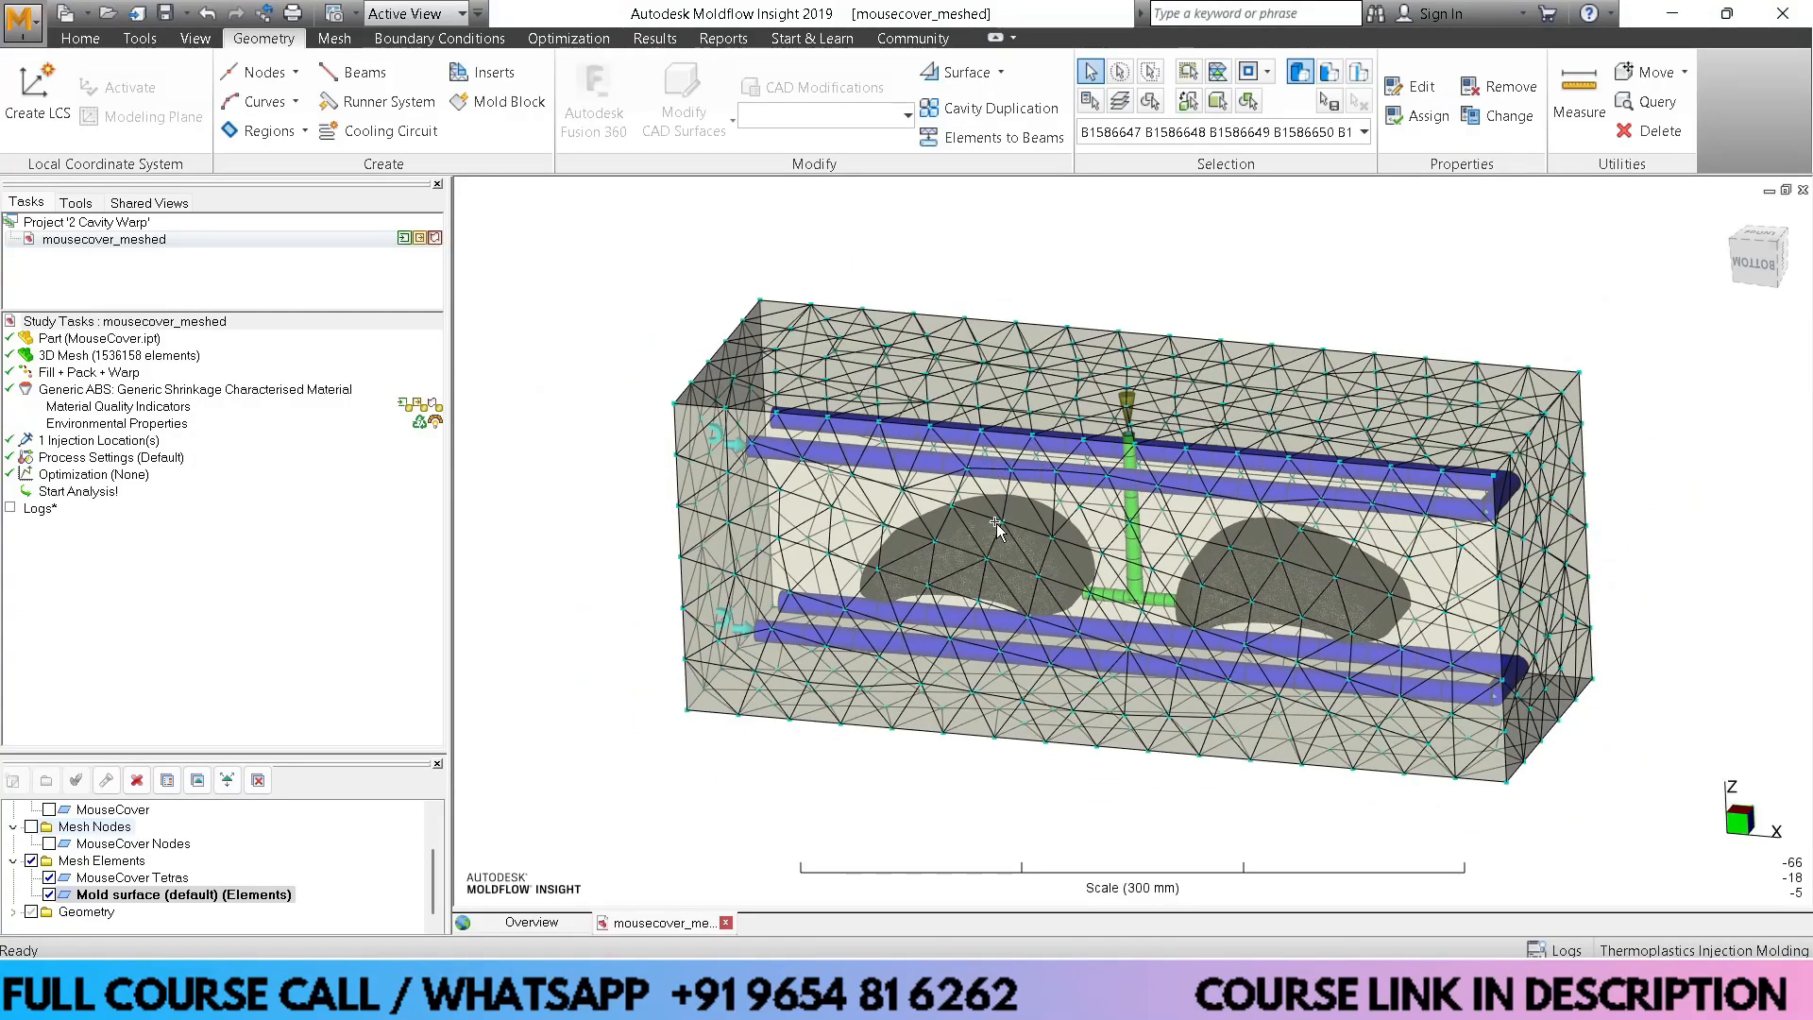
{"action": "middle_click_drag", "start_coordinate": [961, 504], "coordinate": [1135, 508]}
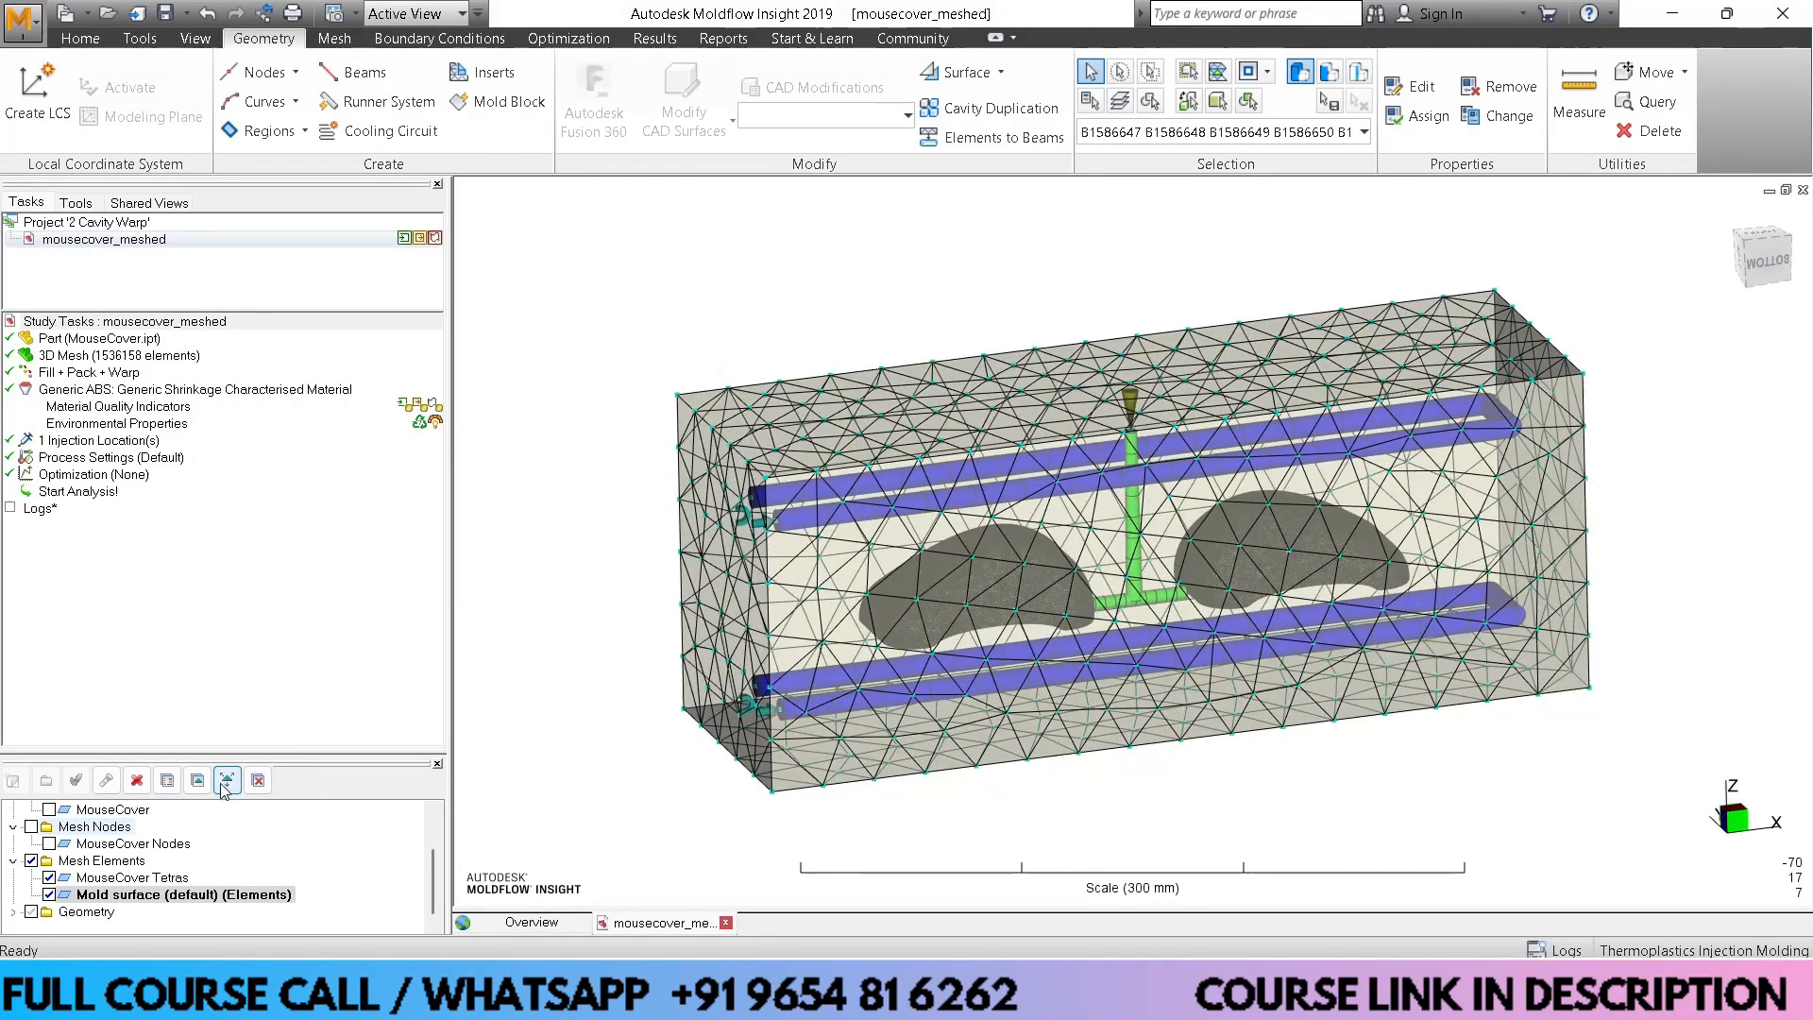
{"action": "left_click", "coordinate": [48, 894]}
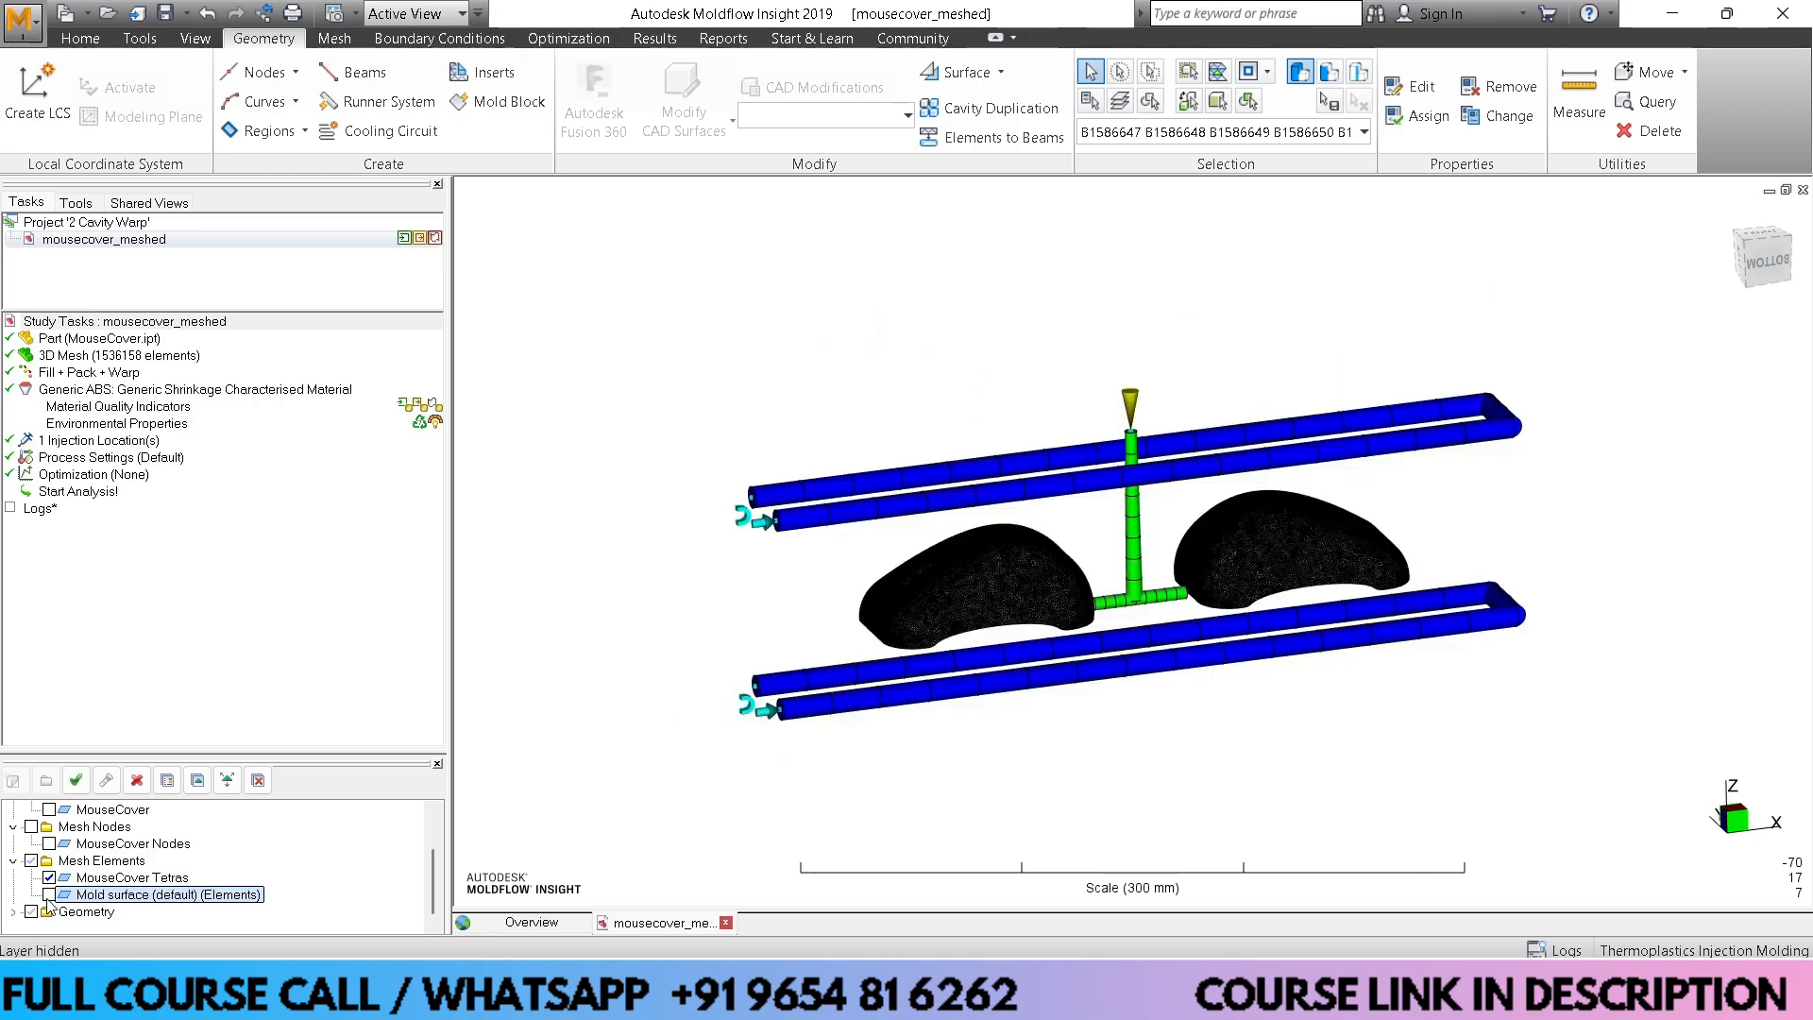
{"action": "scroll", "coordinate": [956, 581], "scroll_direction": "up", "scroll_amount": 4}
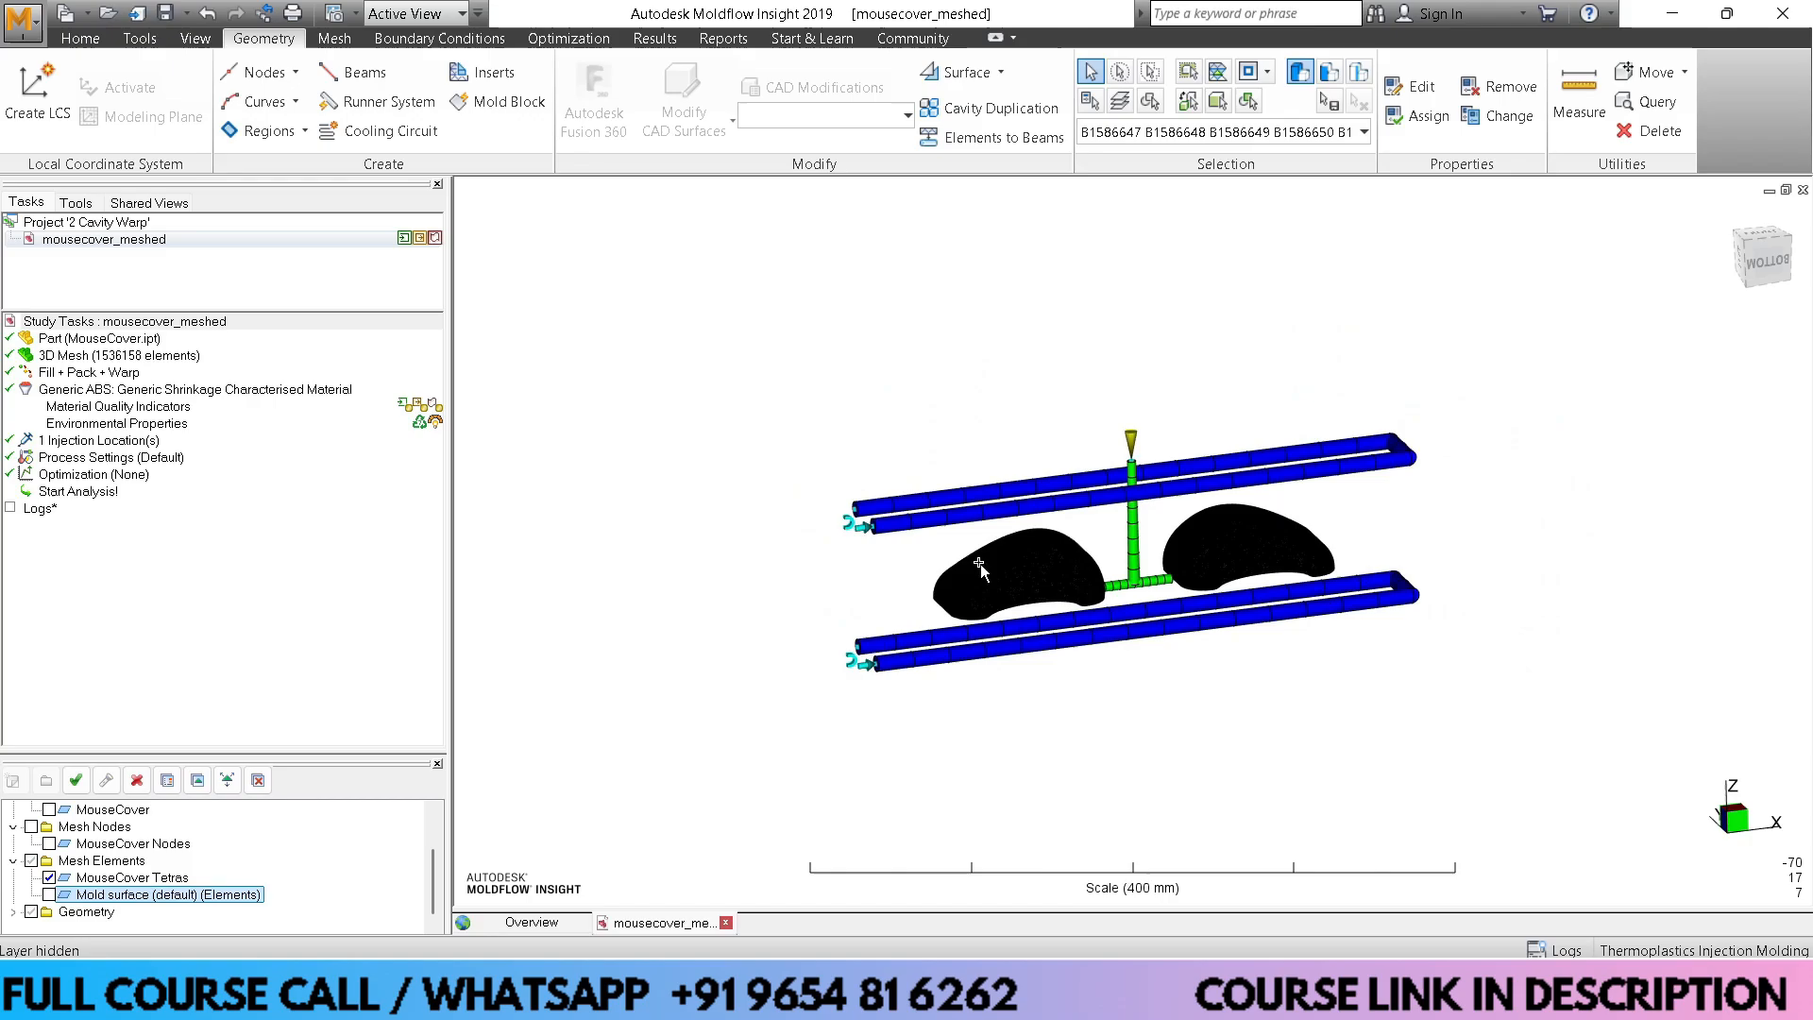
{"action": "middle_click_drag", "start_coordinate": [905, 597], "coordinate": [1032, 578]}
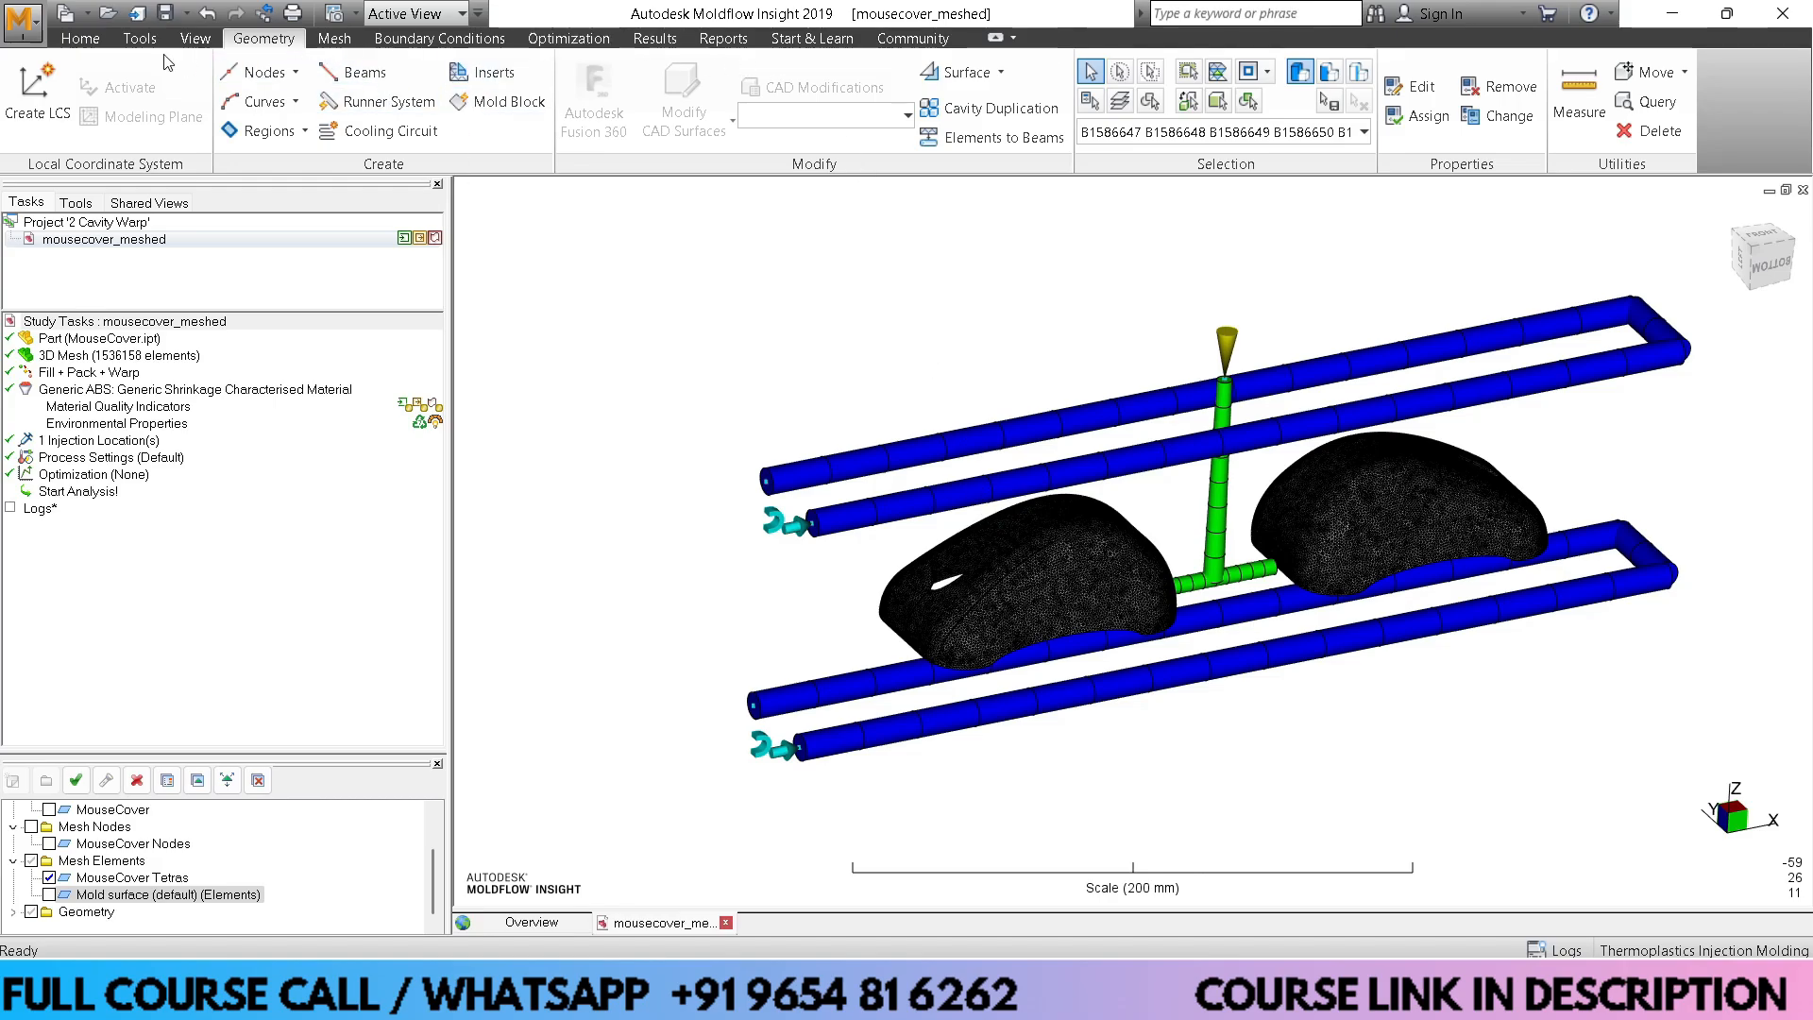
Change the study's analysis sequence to Cool
{"action": "left_click", "coordinate": [81, 38]}
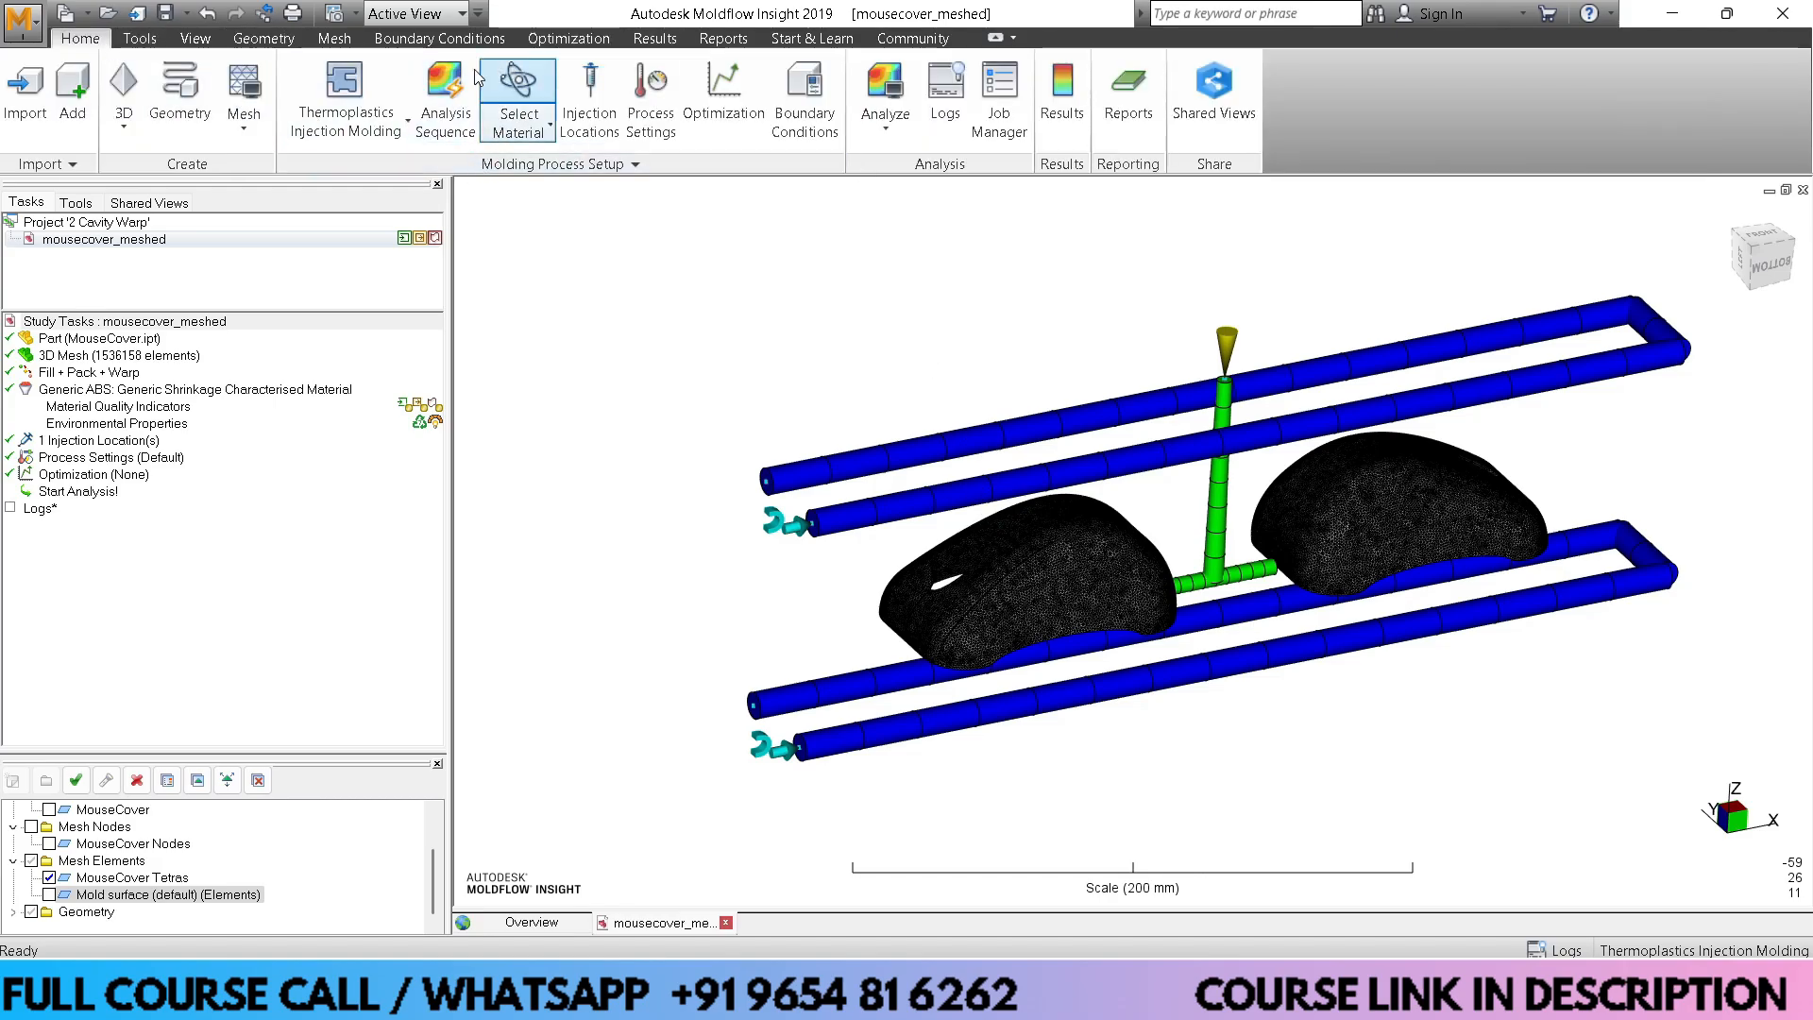
{"action": "left_click", "coordinate": [444, 87]}
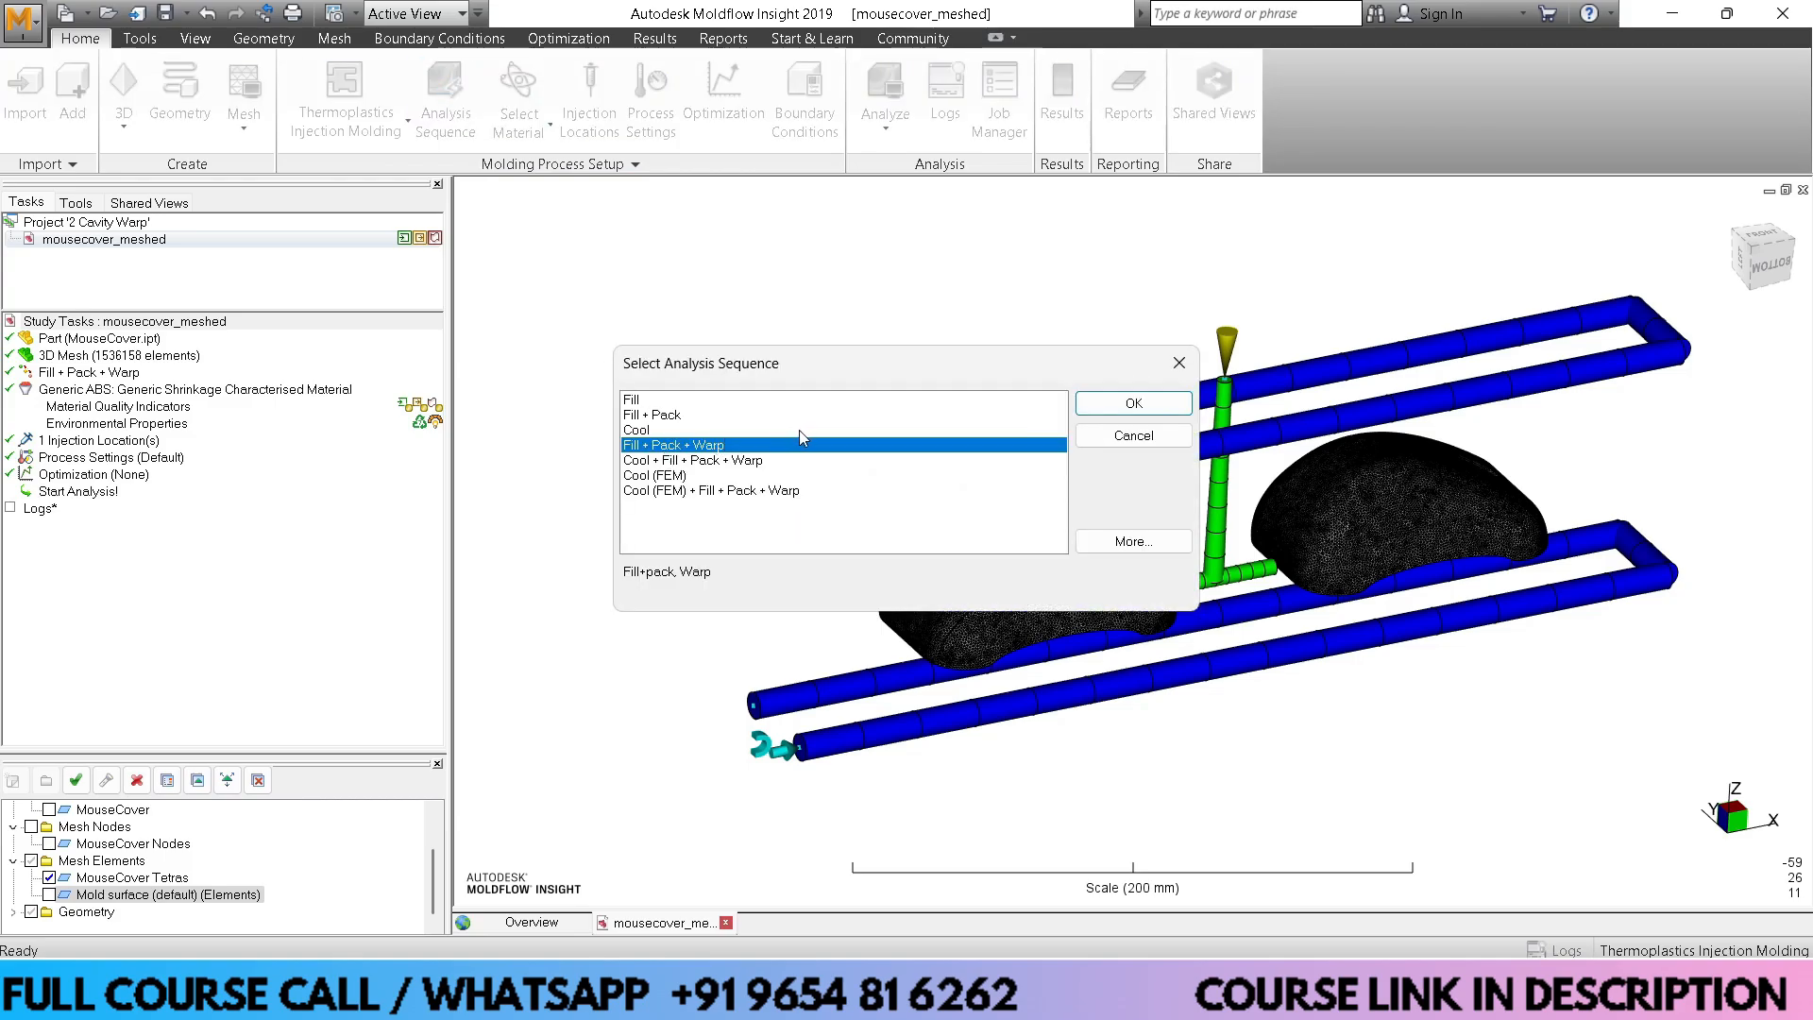
{"action": "left_click", "coordinate": [661, 431]}
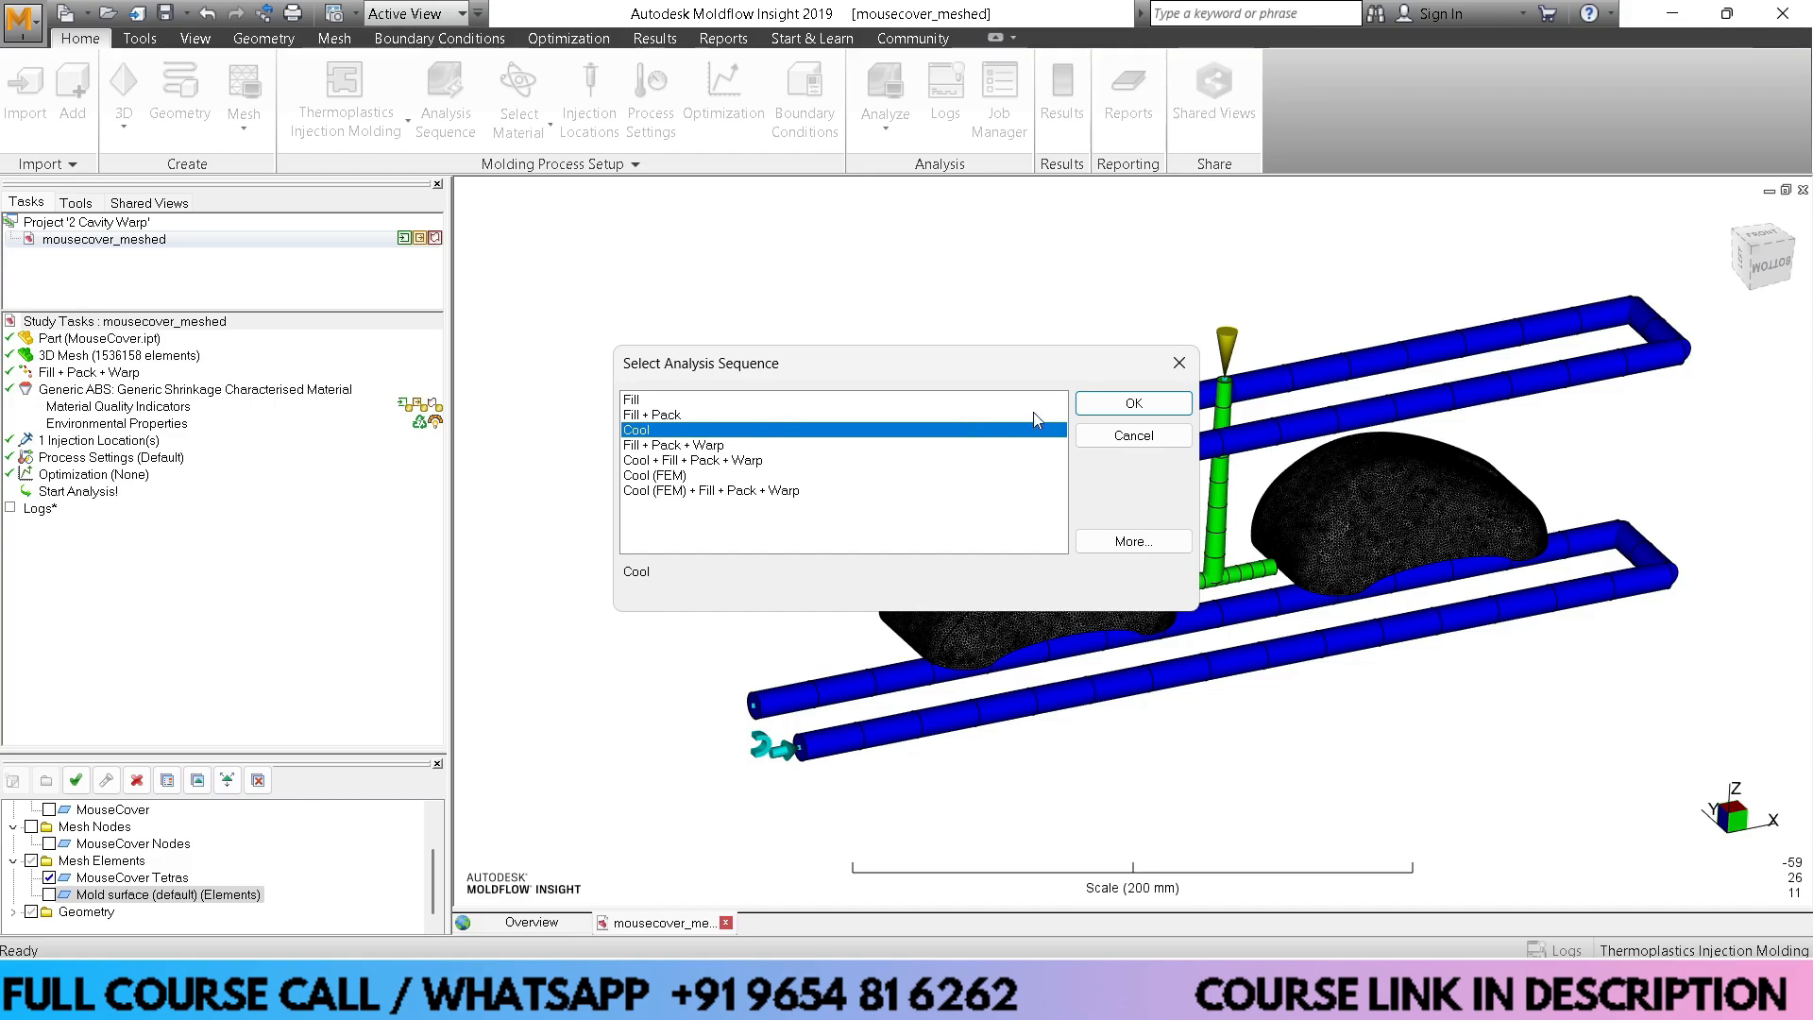
{"action": "left_click", "coordinate": [1133, 404]}
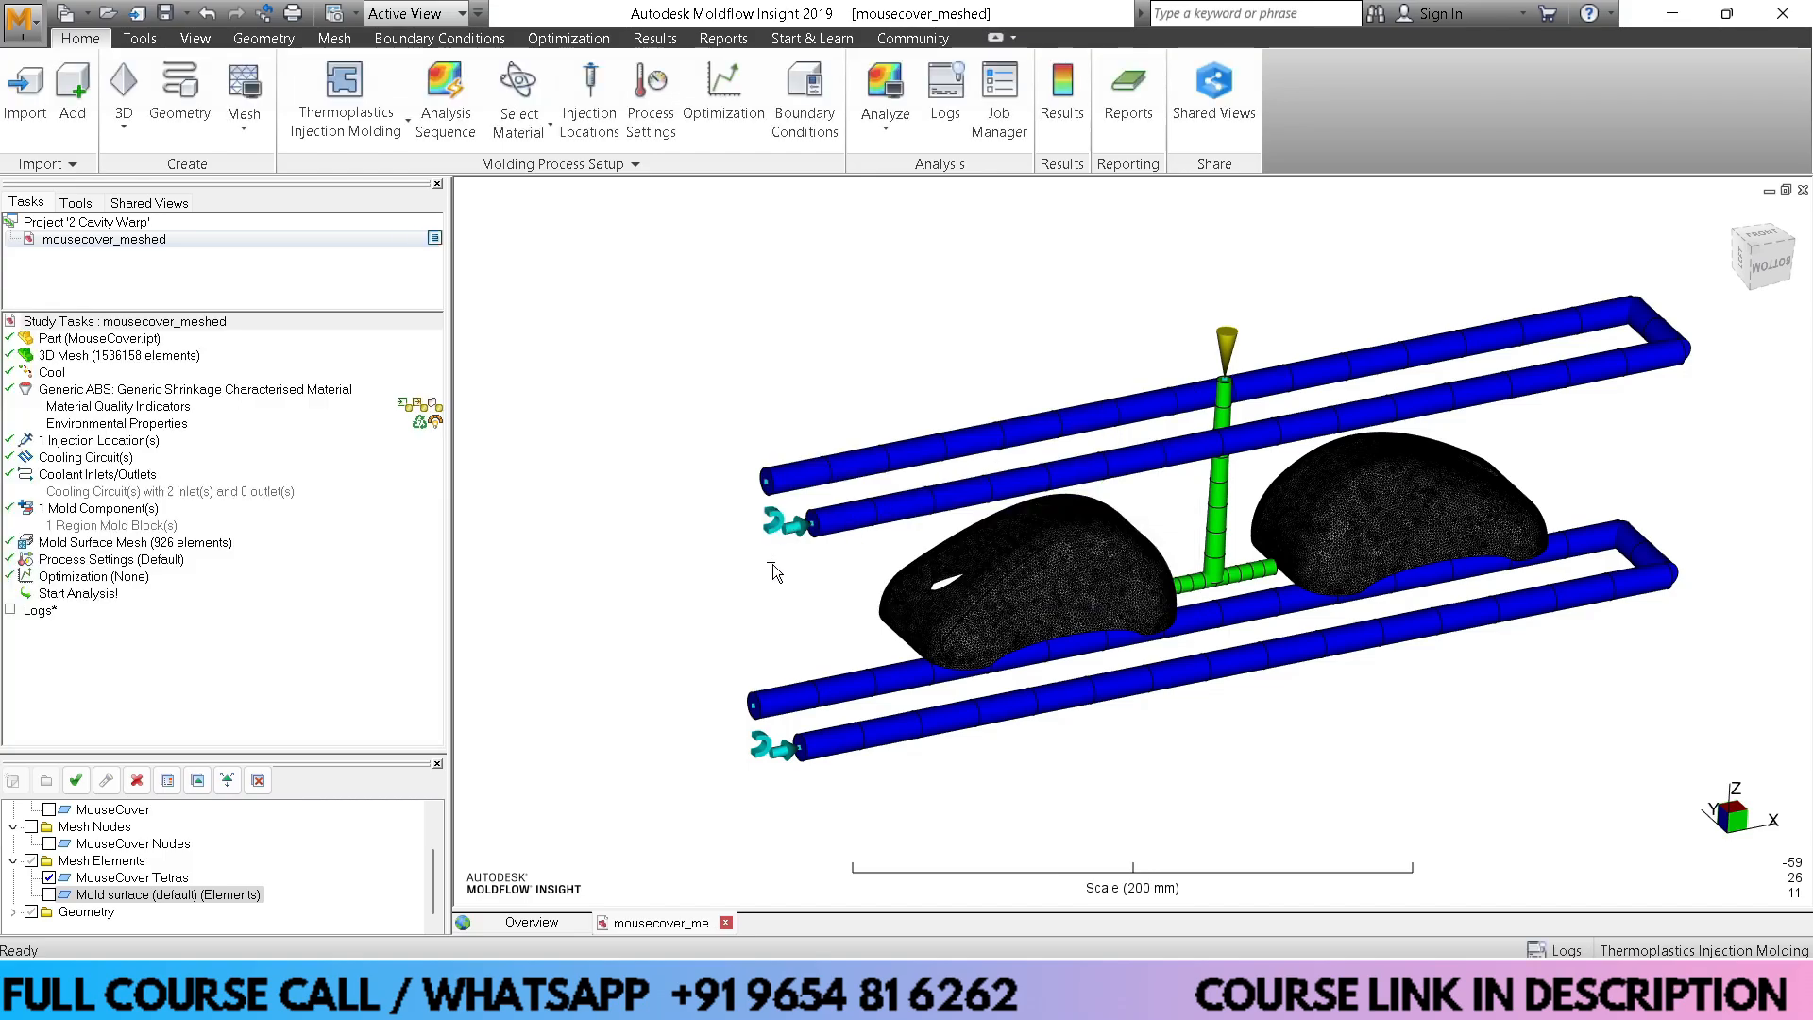
Set the coolant inlet temperature of the upper cooling circuit to 40 C
{"action": "middle_click_drag", "start_coordinate": [940, 635], "coordinate": [794, 620]}
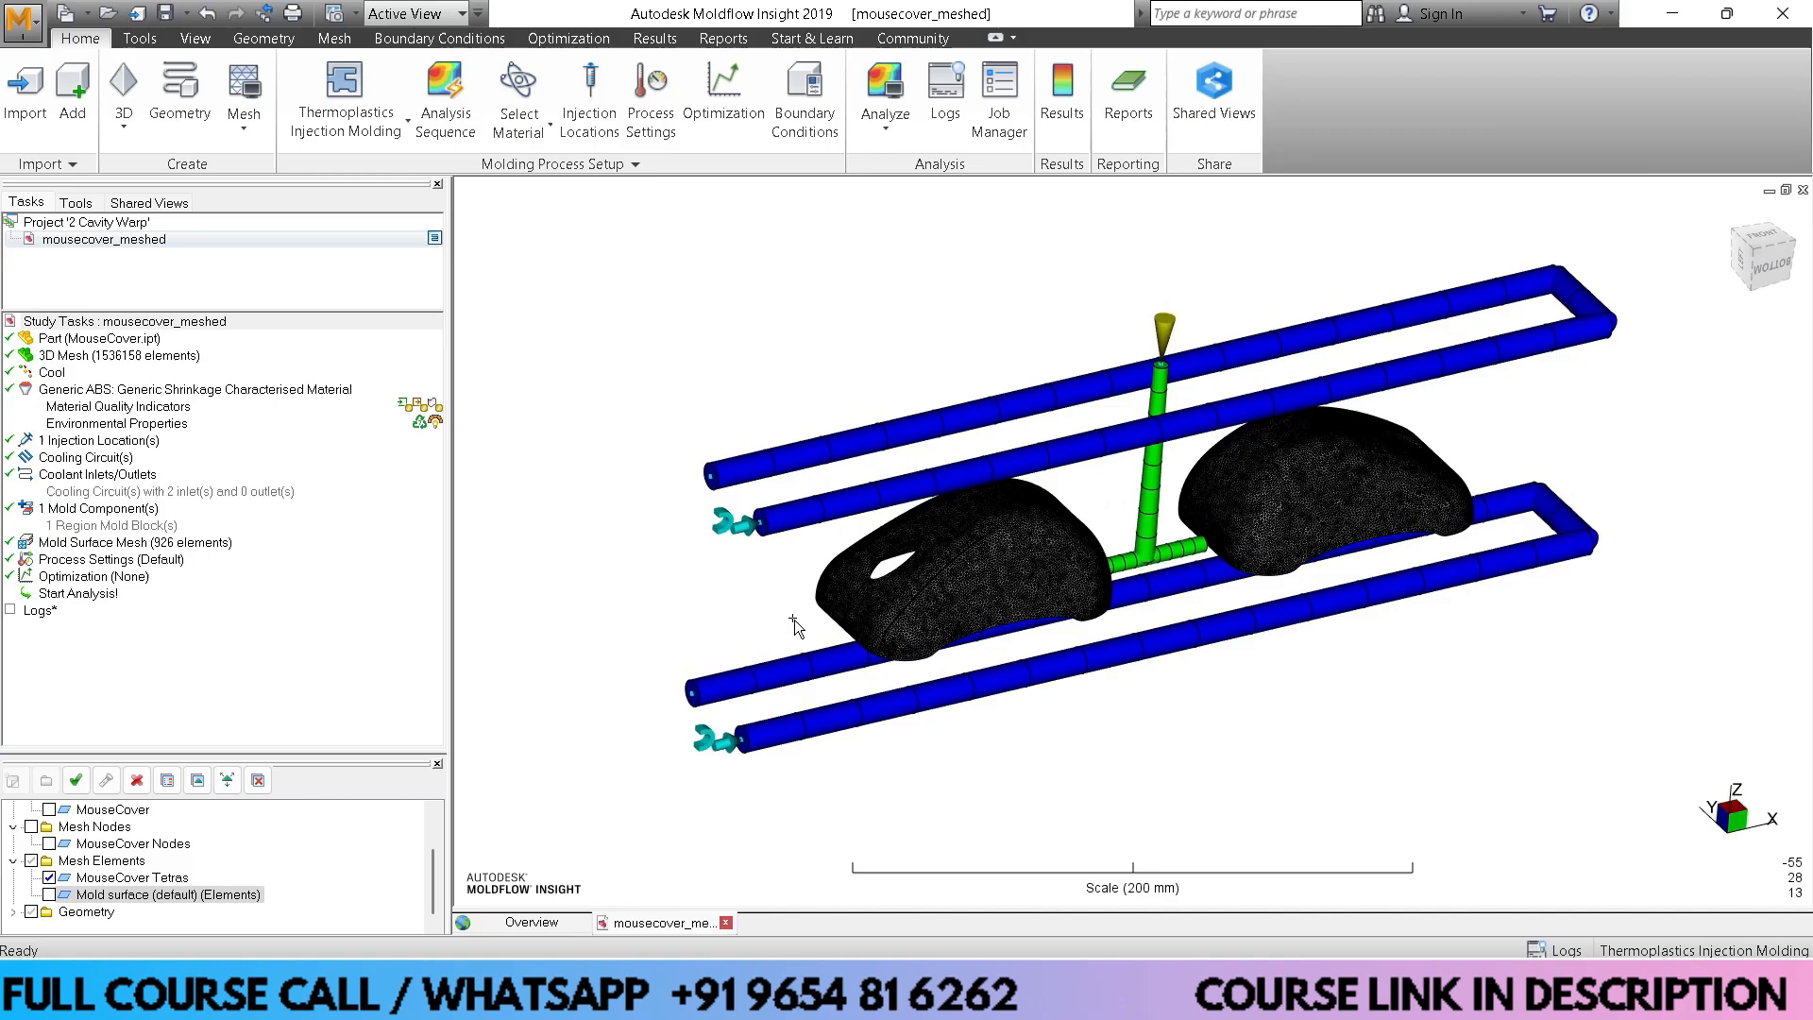
{"action": "right_click", "coordinate": [739, 530]}
{"action": "left_click", "coordinate": [748, 470]}
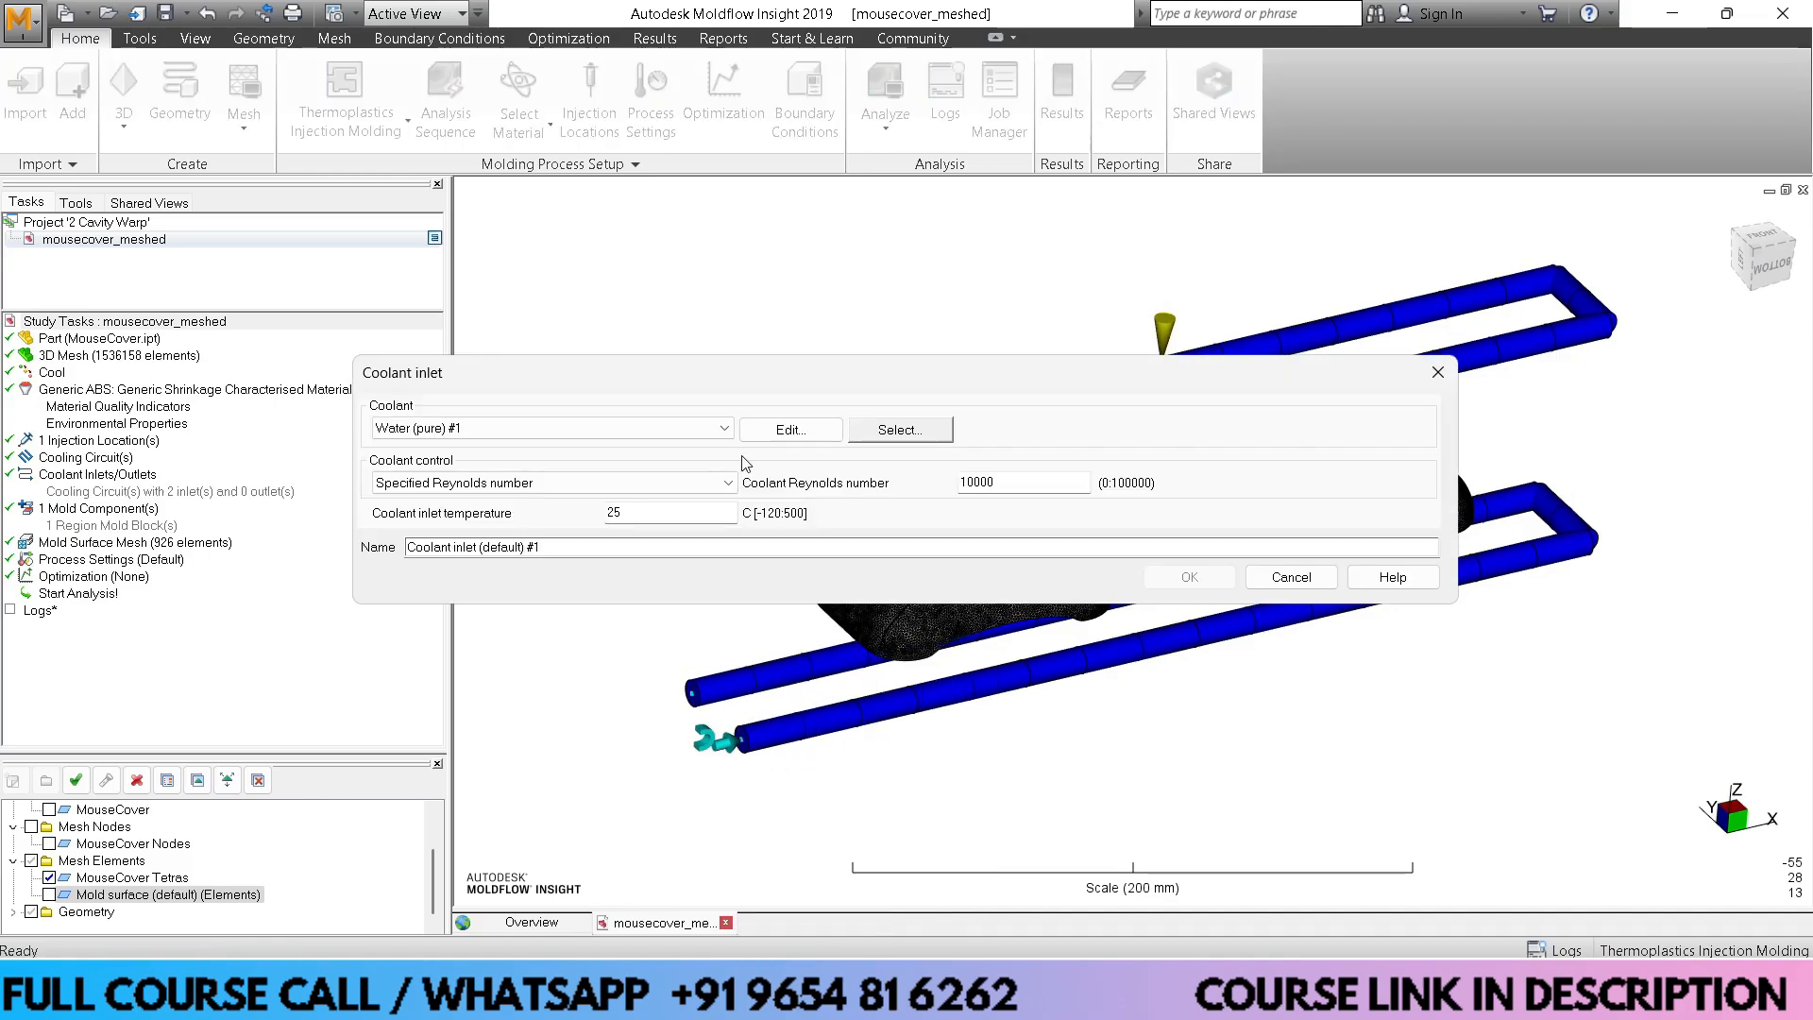
{"action": "double_click", "coordinate": [614, 513]}
{"action": "type", "text": "40"}
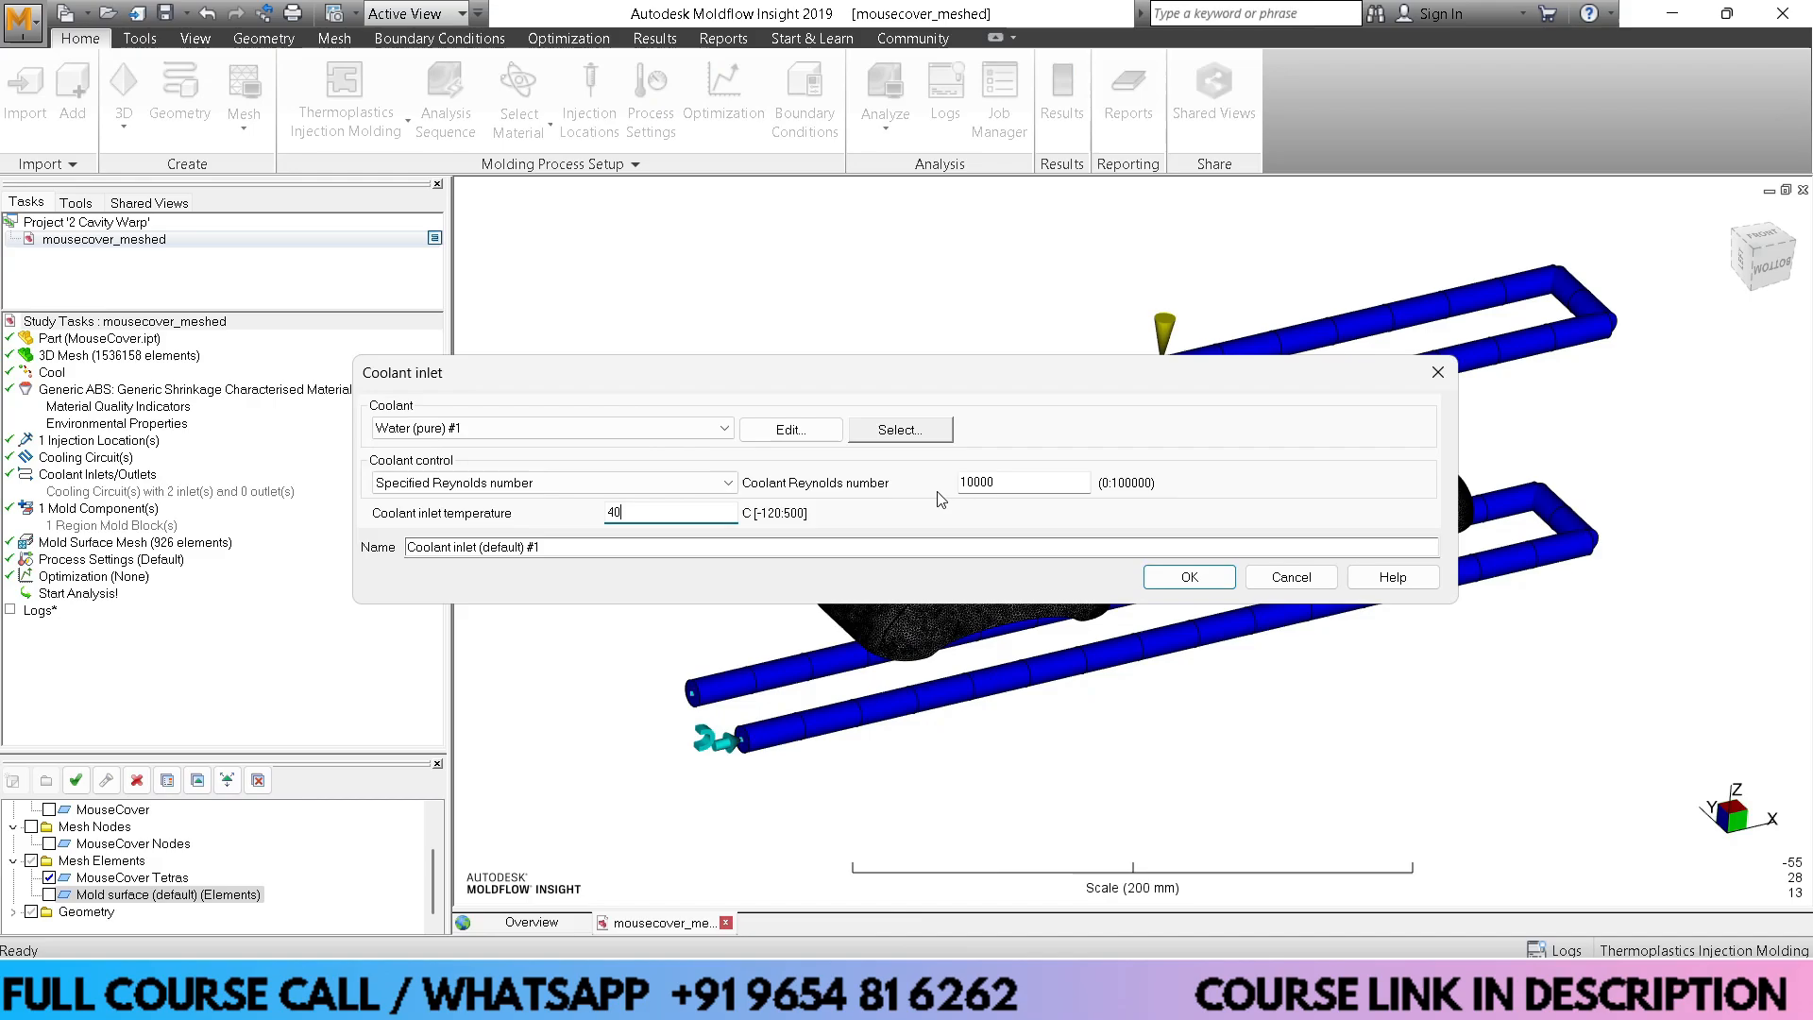
{"action": "left_click", "coordinate": [1216, 574]}
Set the coolant inlet temperature of the lower cooling circuit to 40 C
{"action": "right_click", "coordinate": [706, 743]}
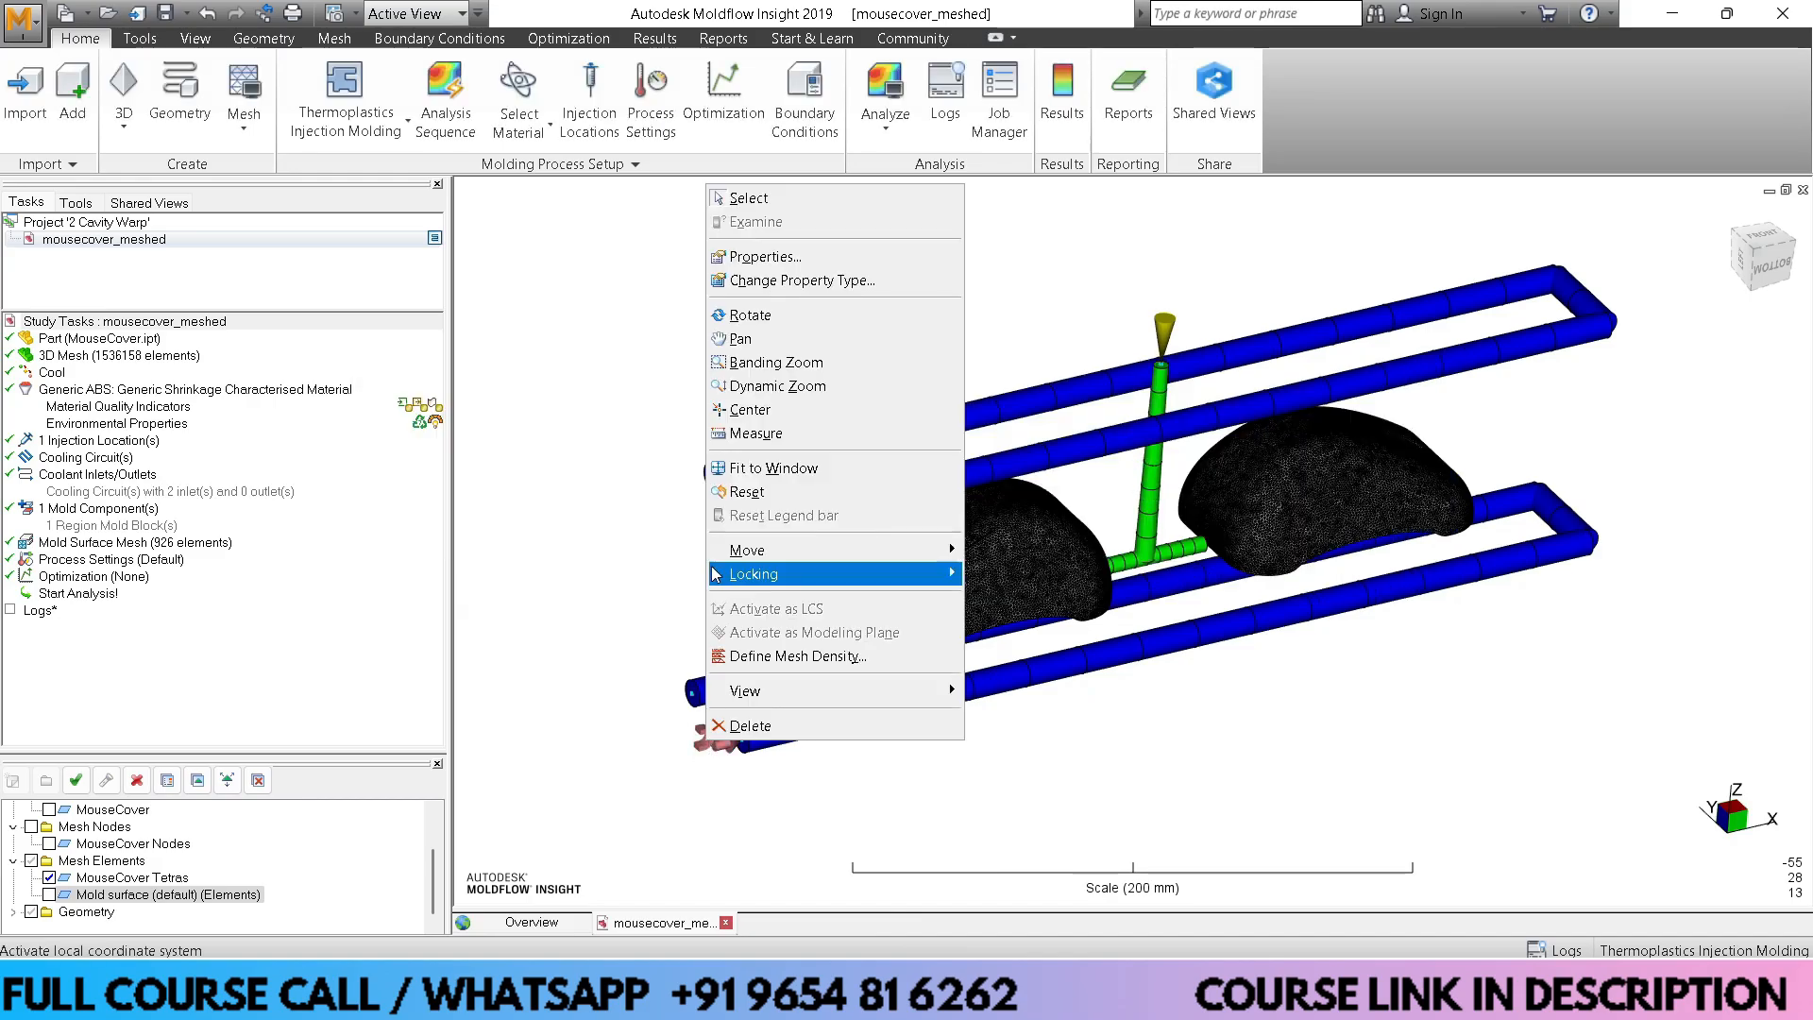
{"action": "left_click", "coordinate": [739, 256]}
{"action": "double_click", "coordinate": [614, 513]}
{"action": "type", "text": "40"}
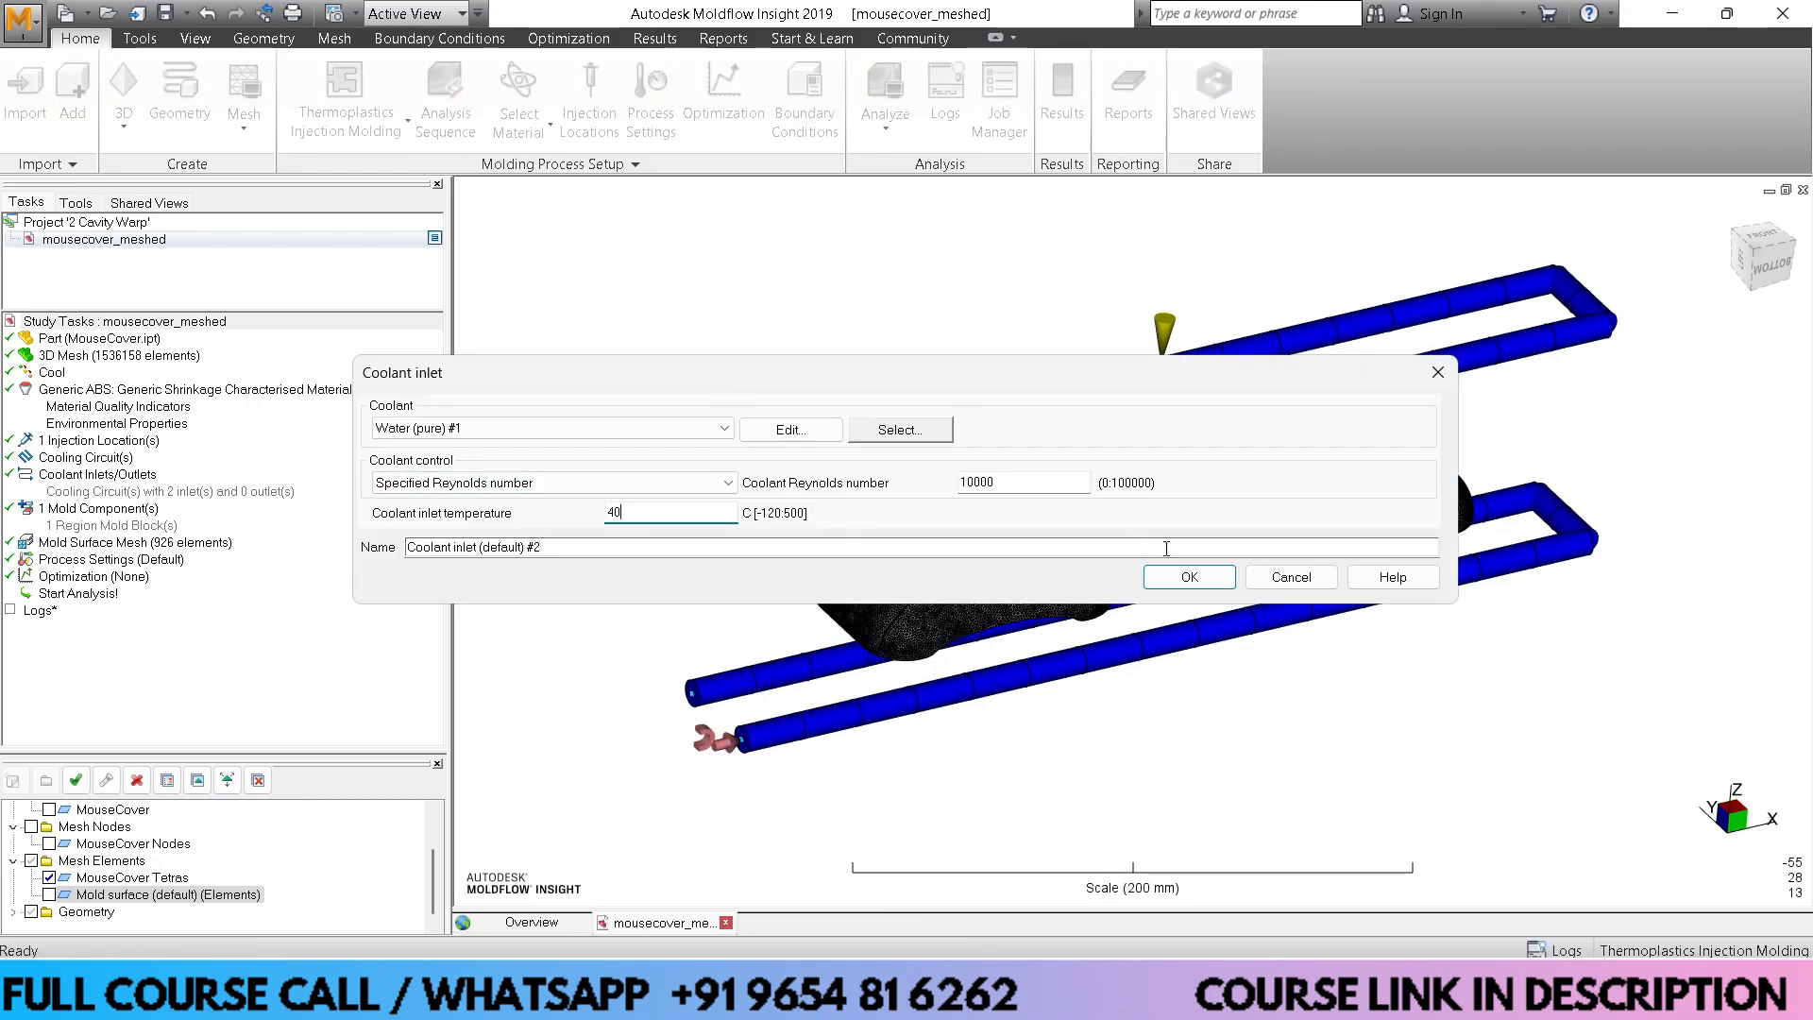
{"action": "left_click", "coordinate": [1189, 576]}
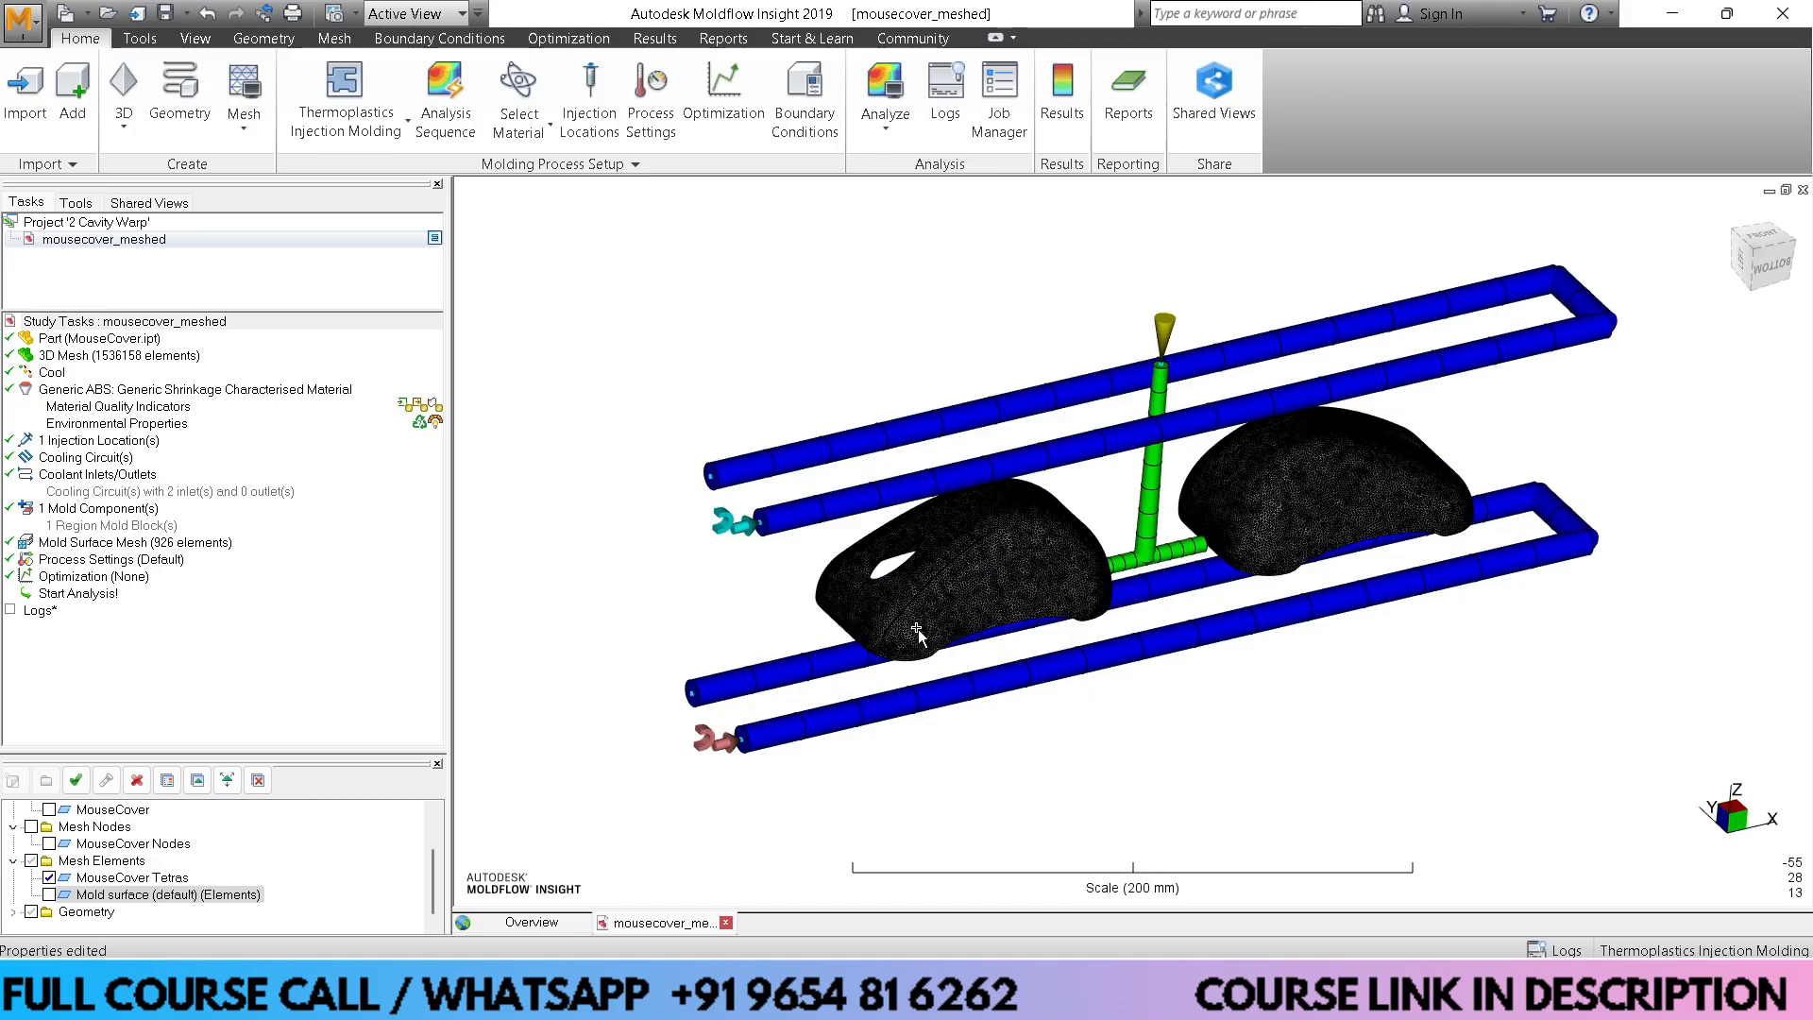
Set the Cool analysis's injection + packing + cooling time to 15 s and launch the full analysis
{"action": "left_click", "coordinate": [650, 95]}
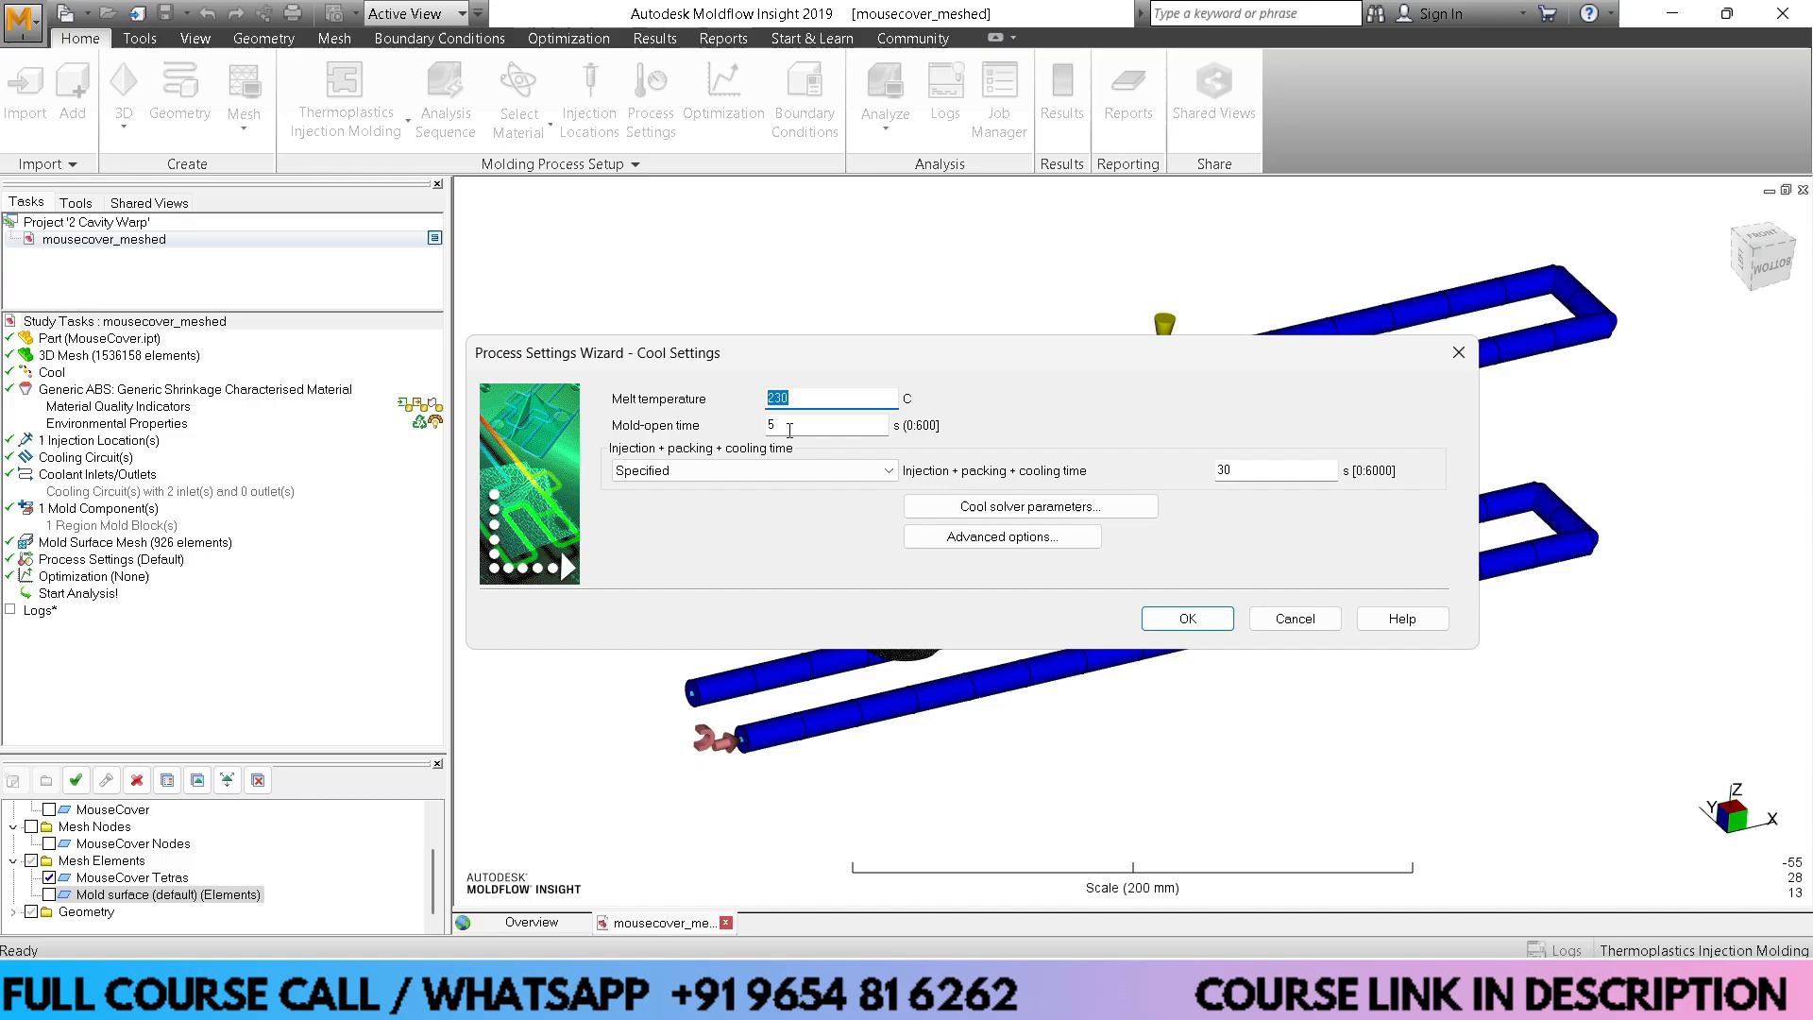
{"action": "double_click", "coordinate": [1238, 471]}
{"action": "key", "text": "BackSpace"}
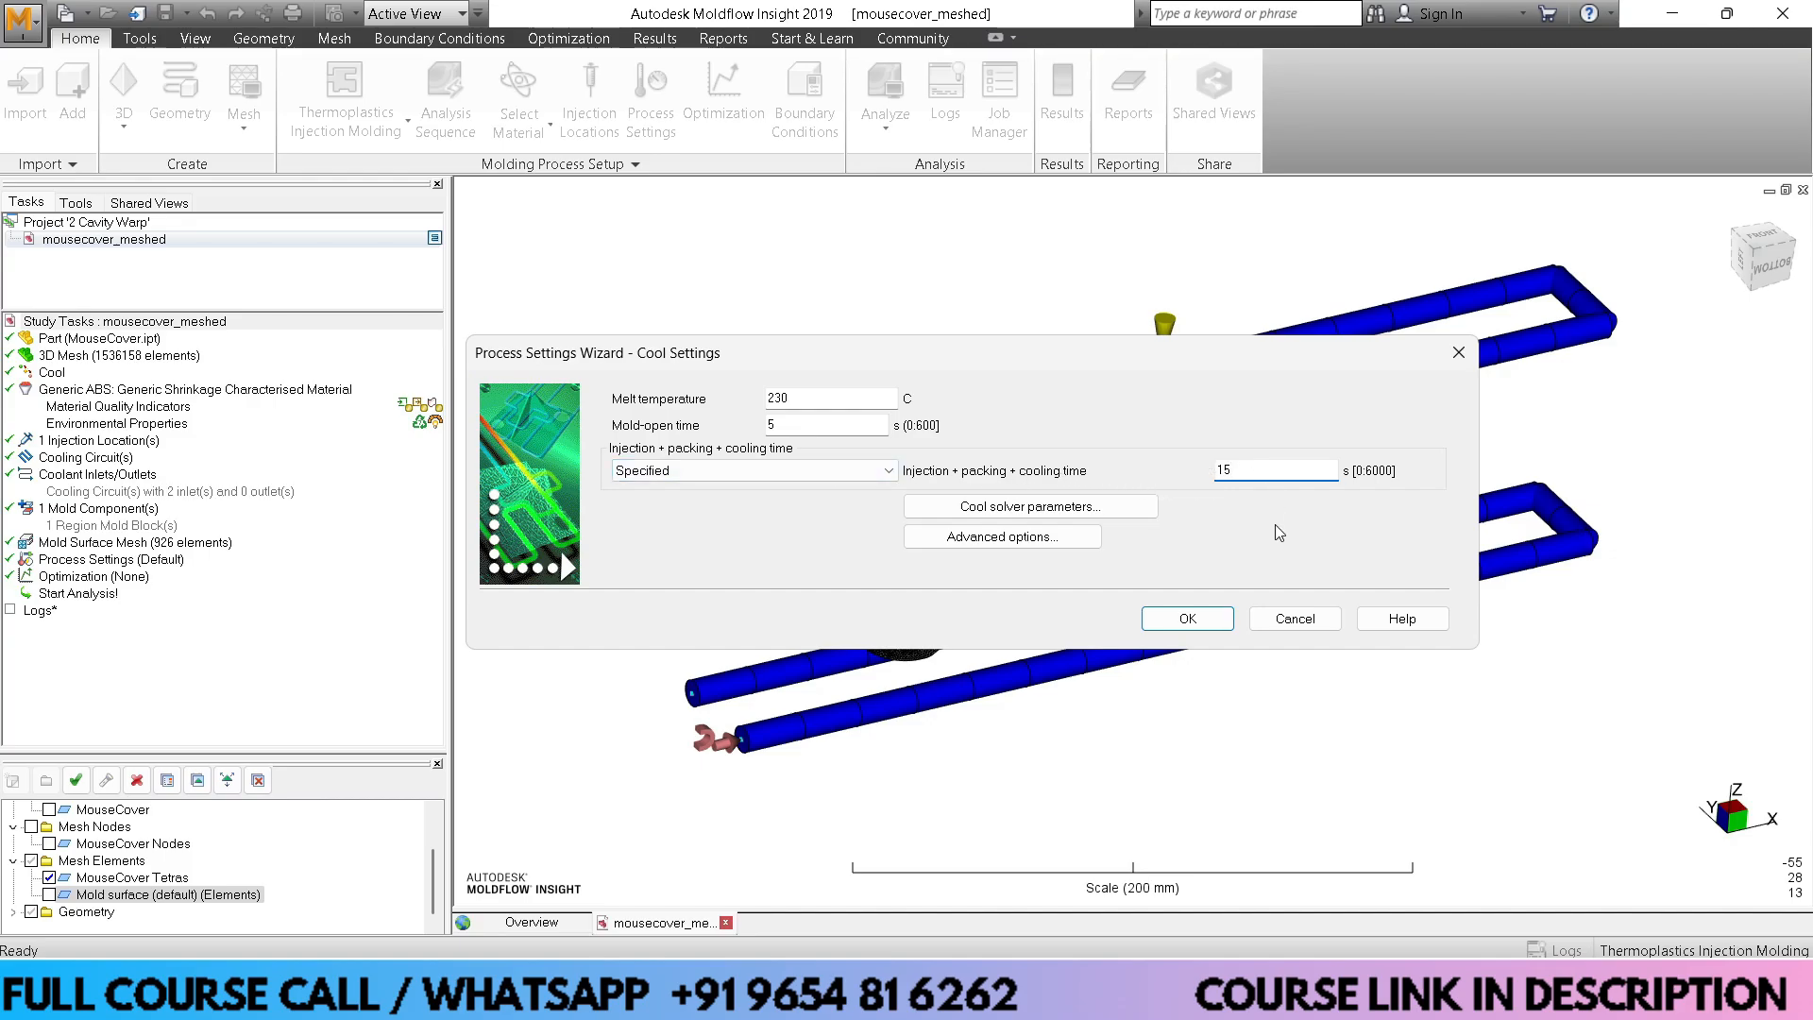
{"action": "left_click", "coordinate": [1203, 623]}
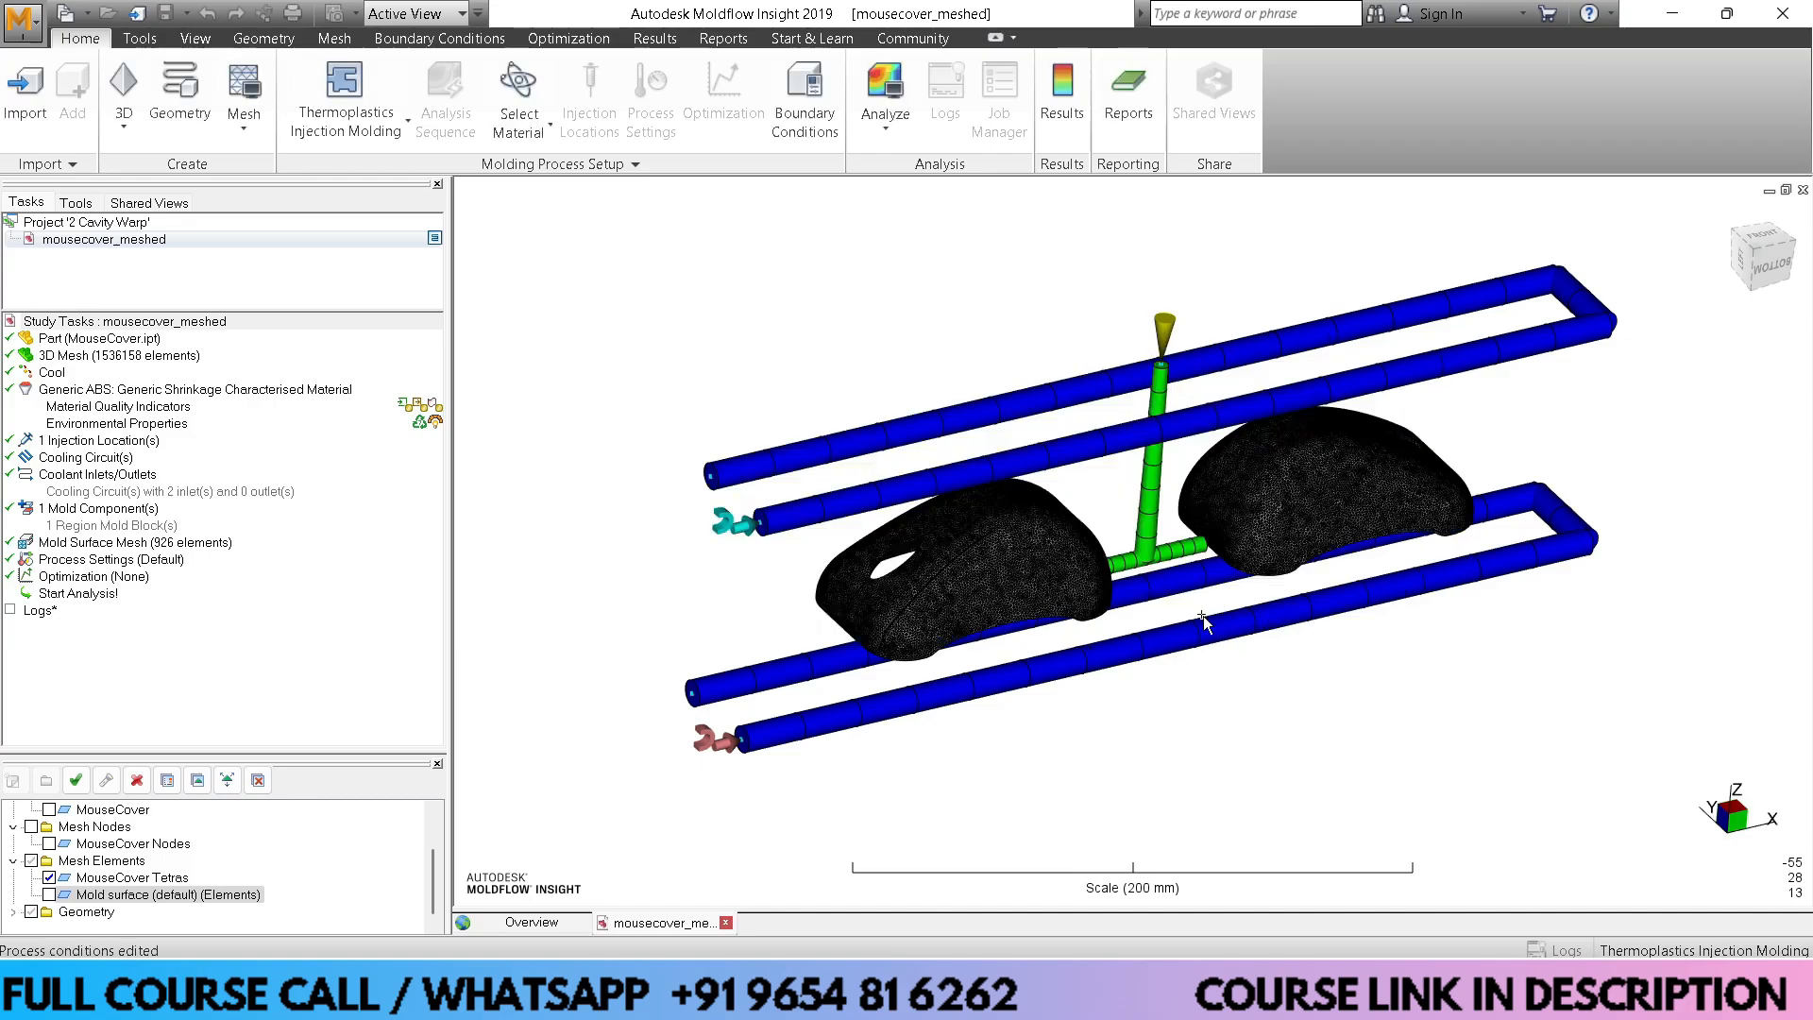
{"action": "left_click", "coordinate": [887, 89]}
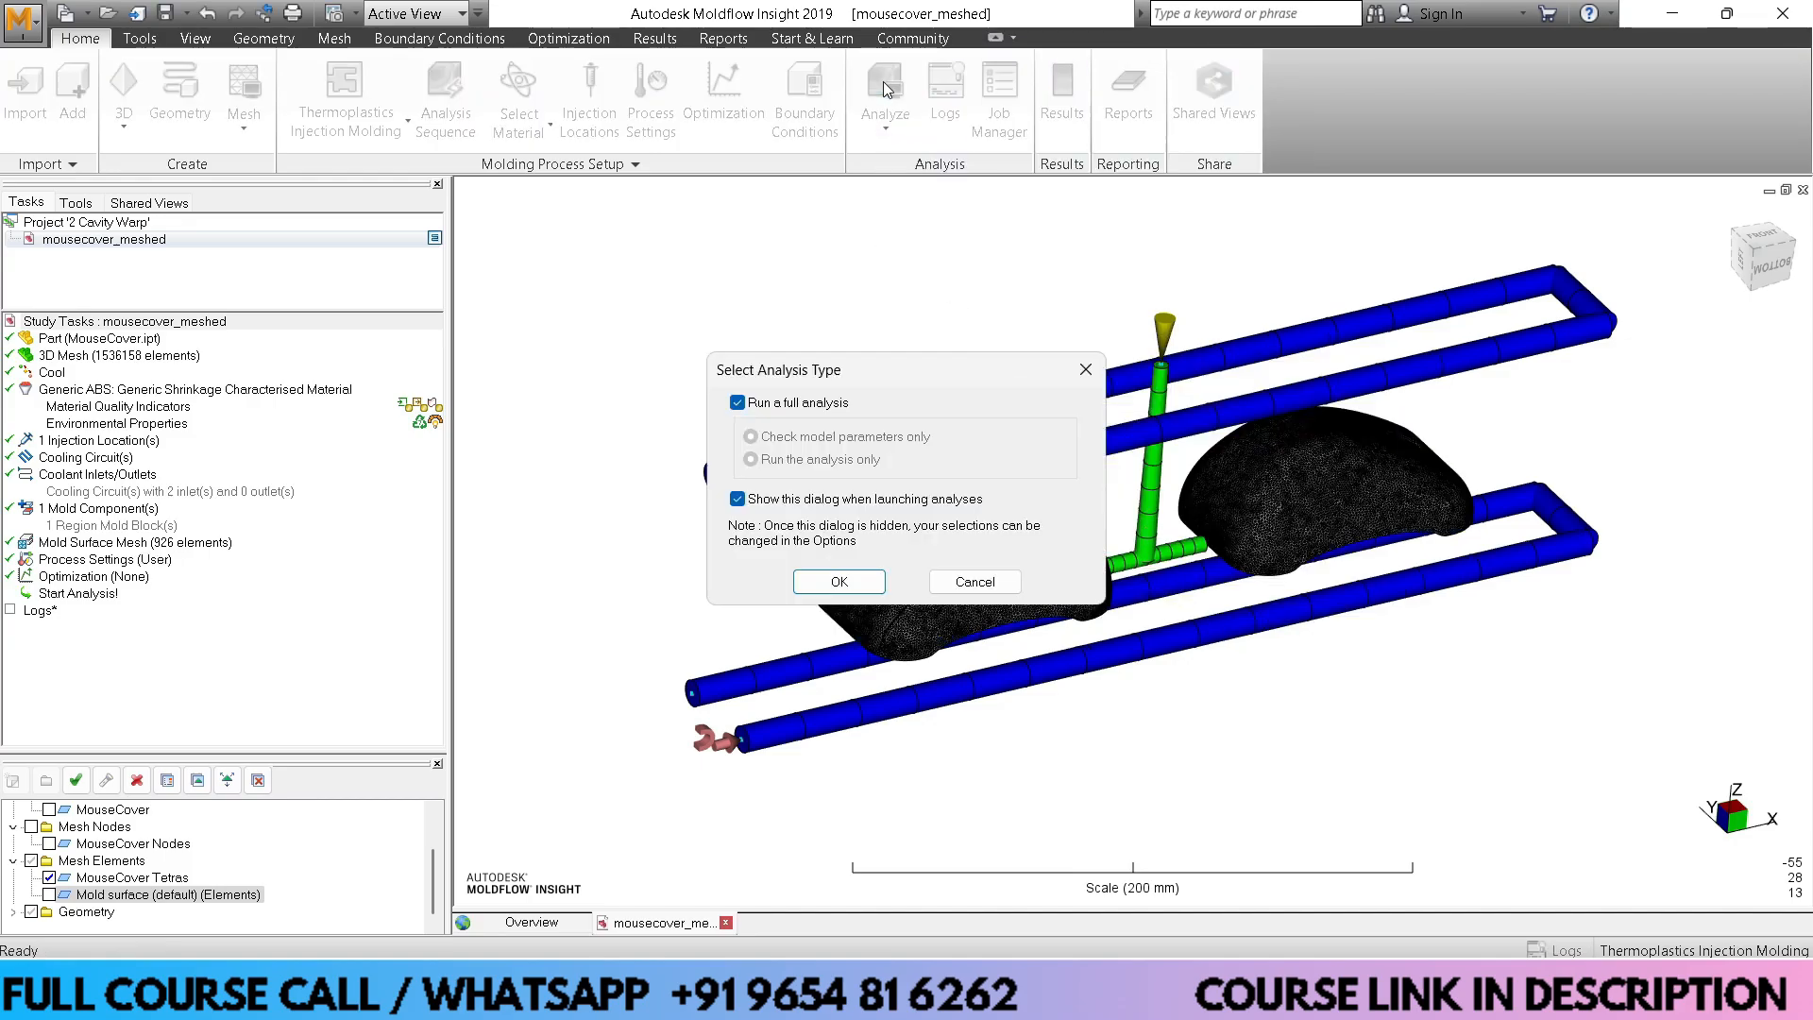
{"action": "left_click", "coordinate": [854, 585]}
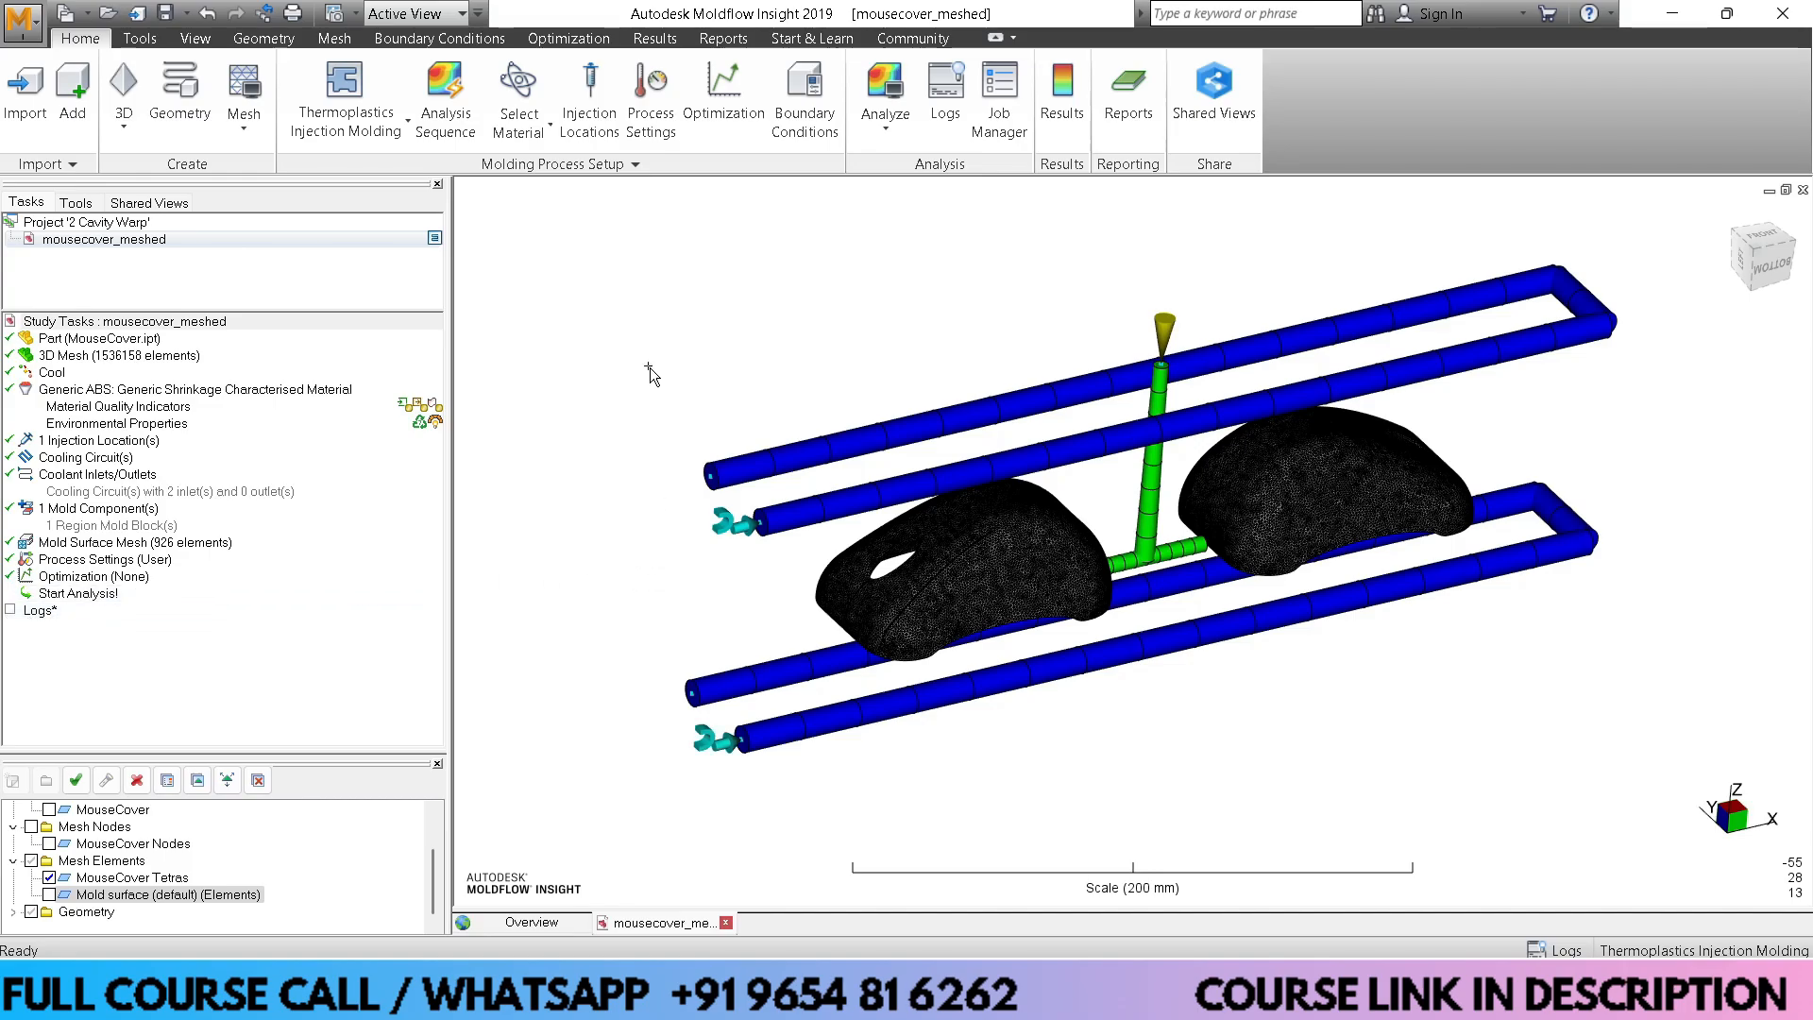
Change the study's analysis sequence to Cool + Fill + Pack + Warp
{"action": "left_click", "coordinate": [441, 95]}
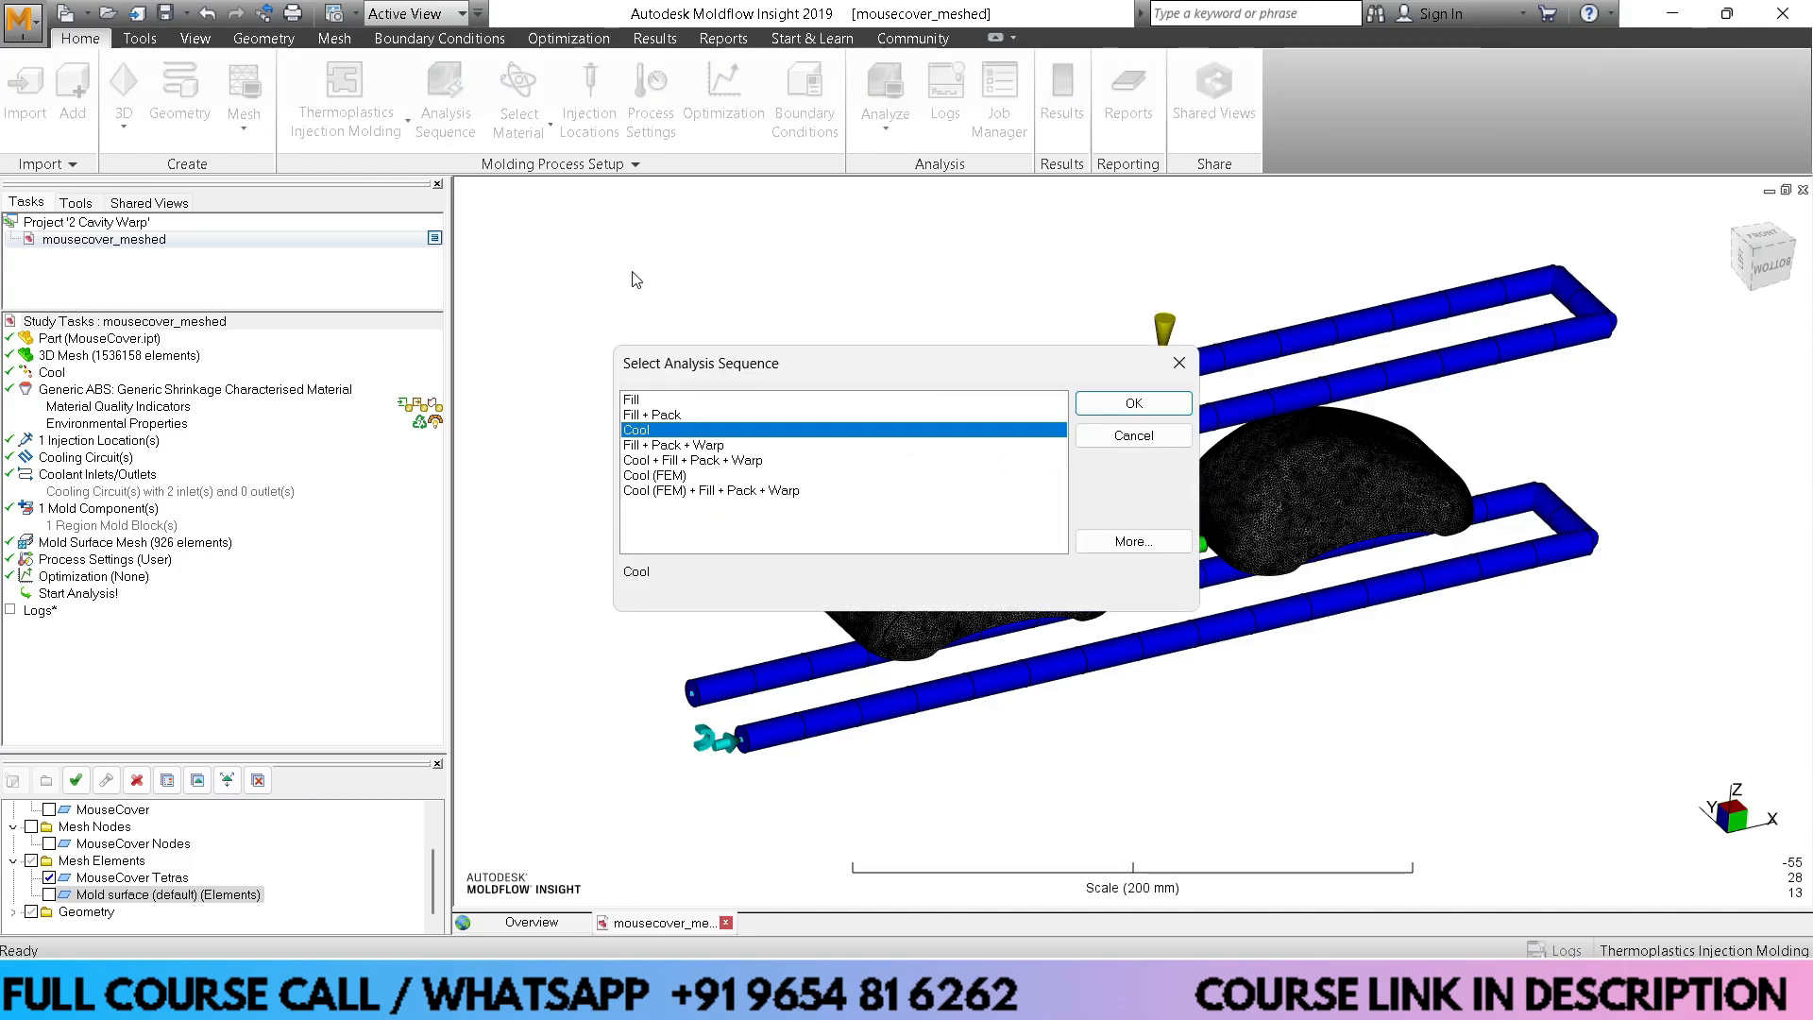
{"action": "left_click", "coordinate": [671, 446]}
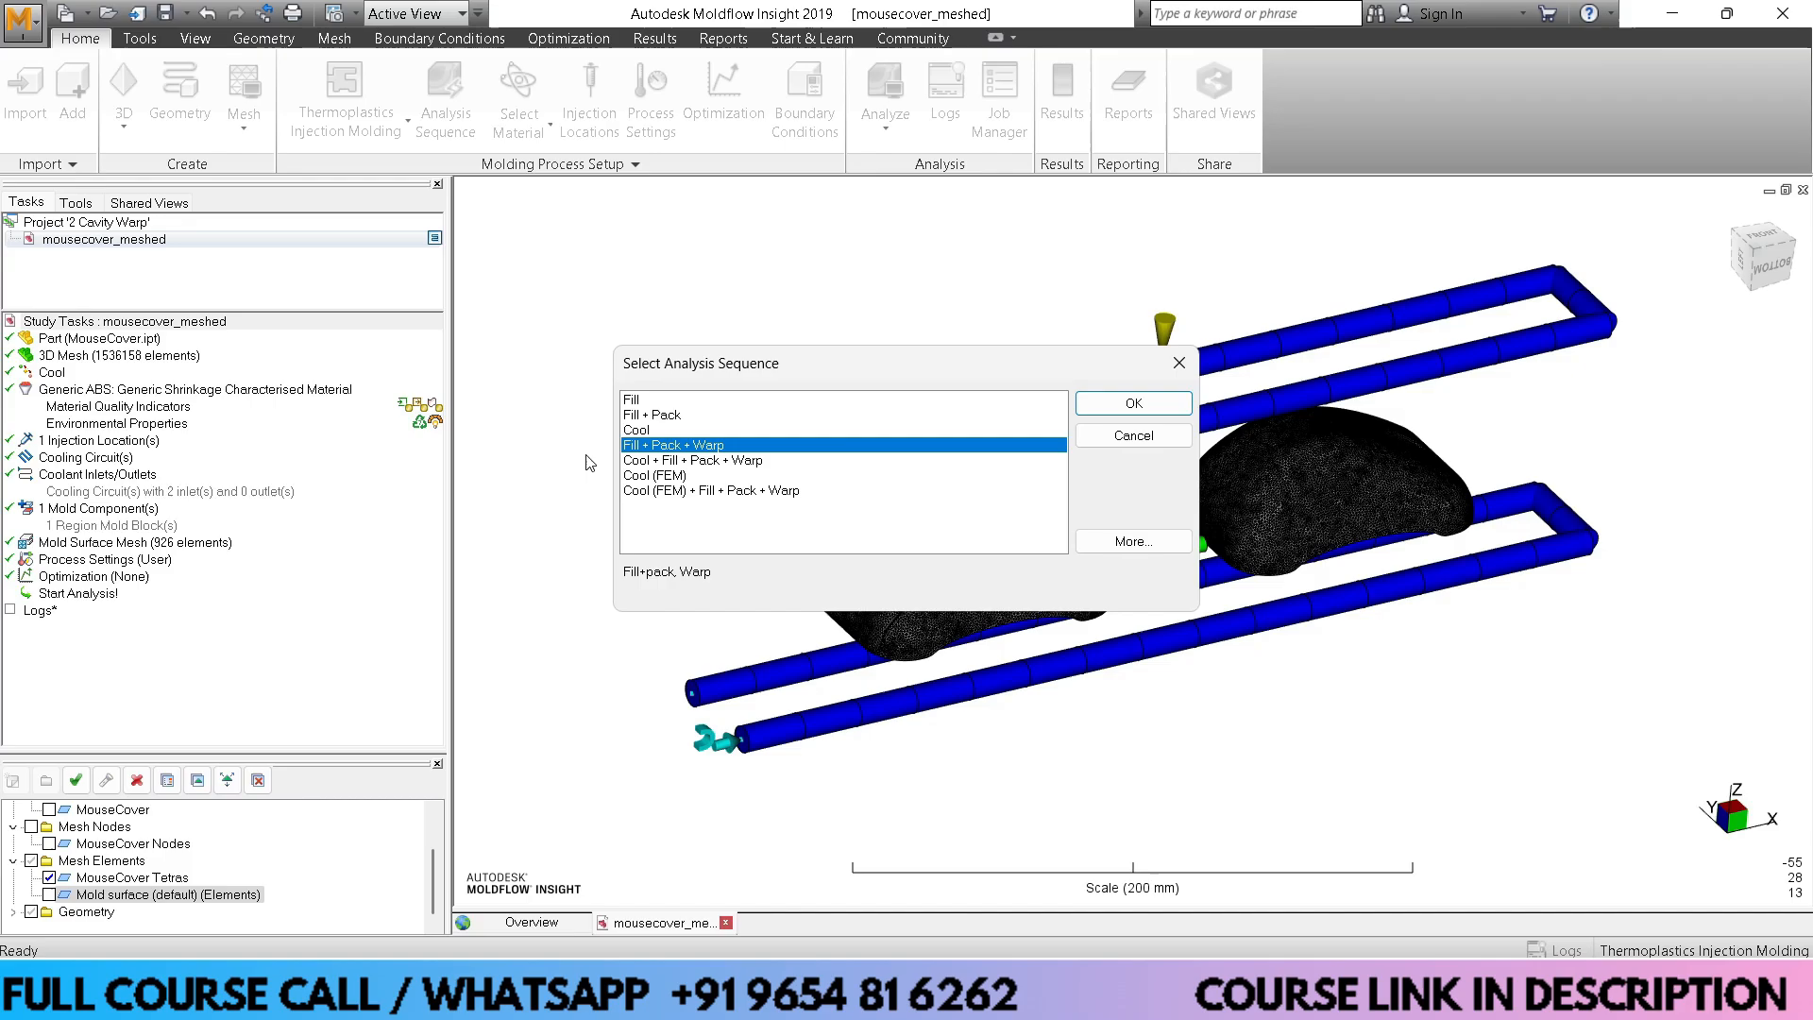
{"action": "left_click", "coordinate": [677, 461]}
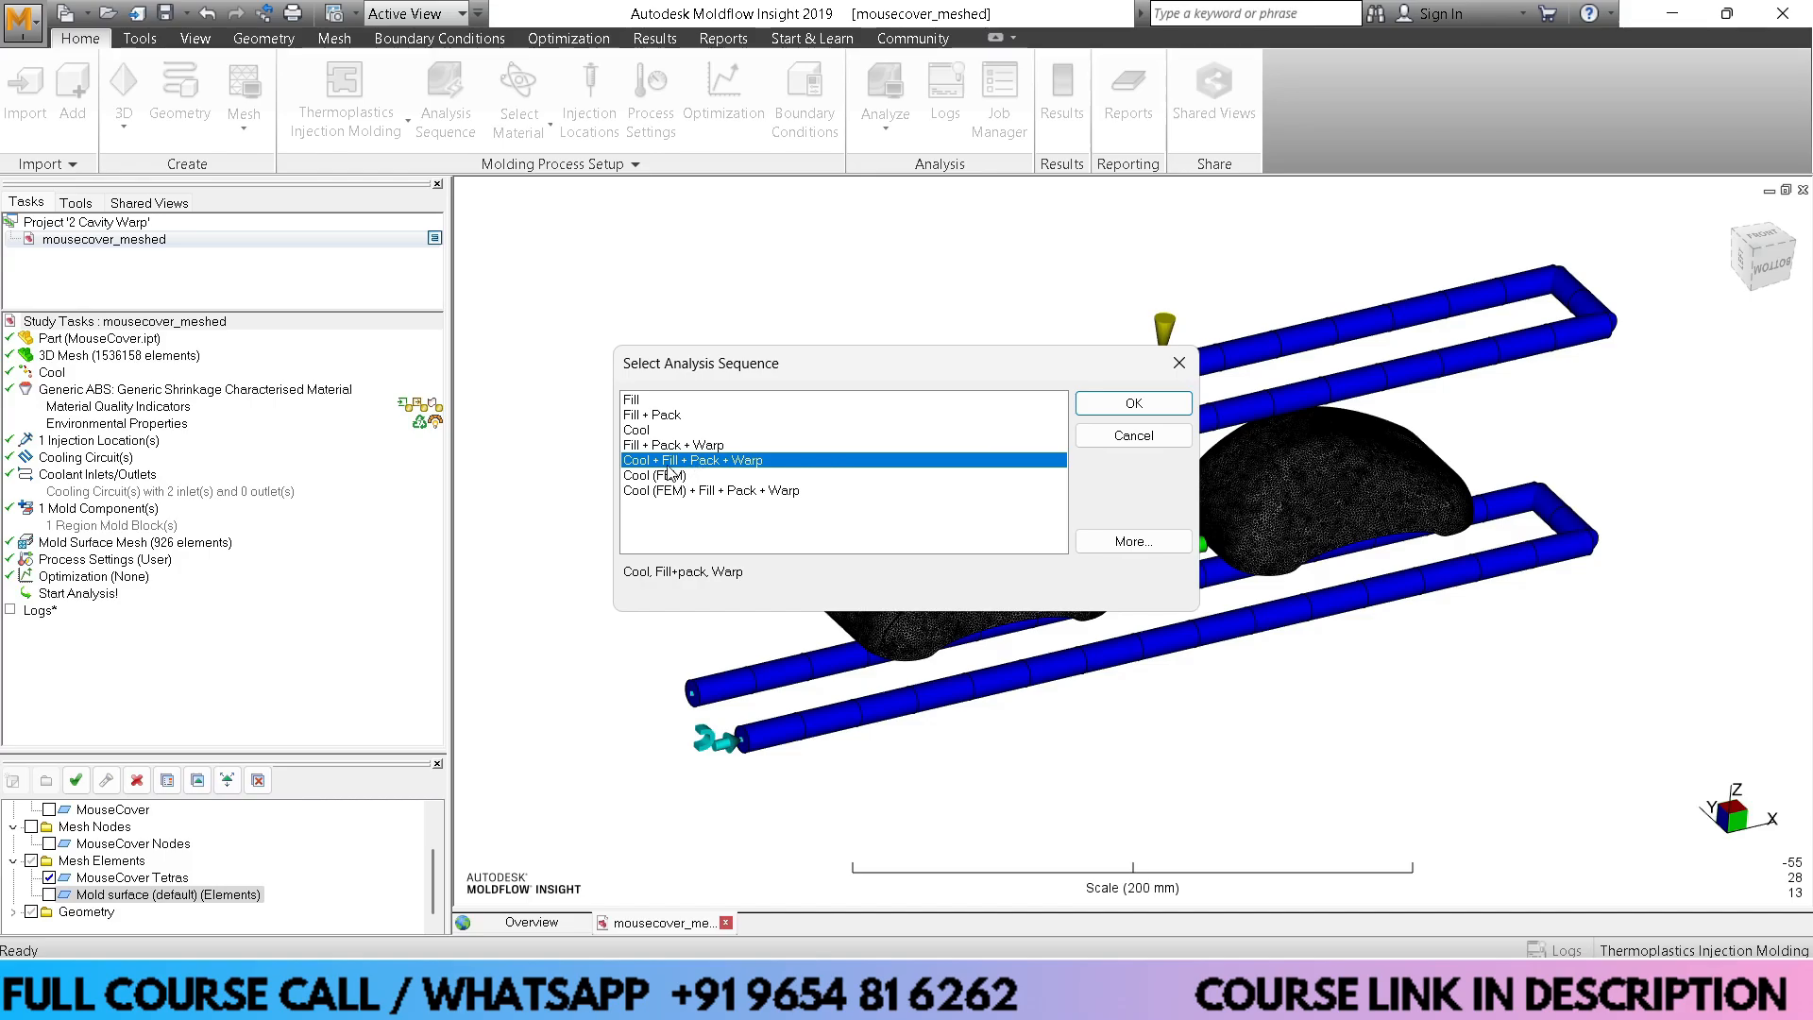
{"action": "left_click", "coordinate": [1134, 406]}
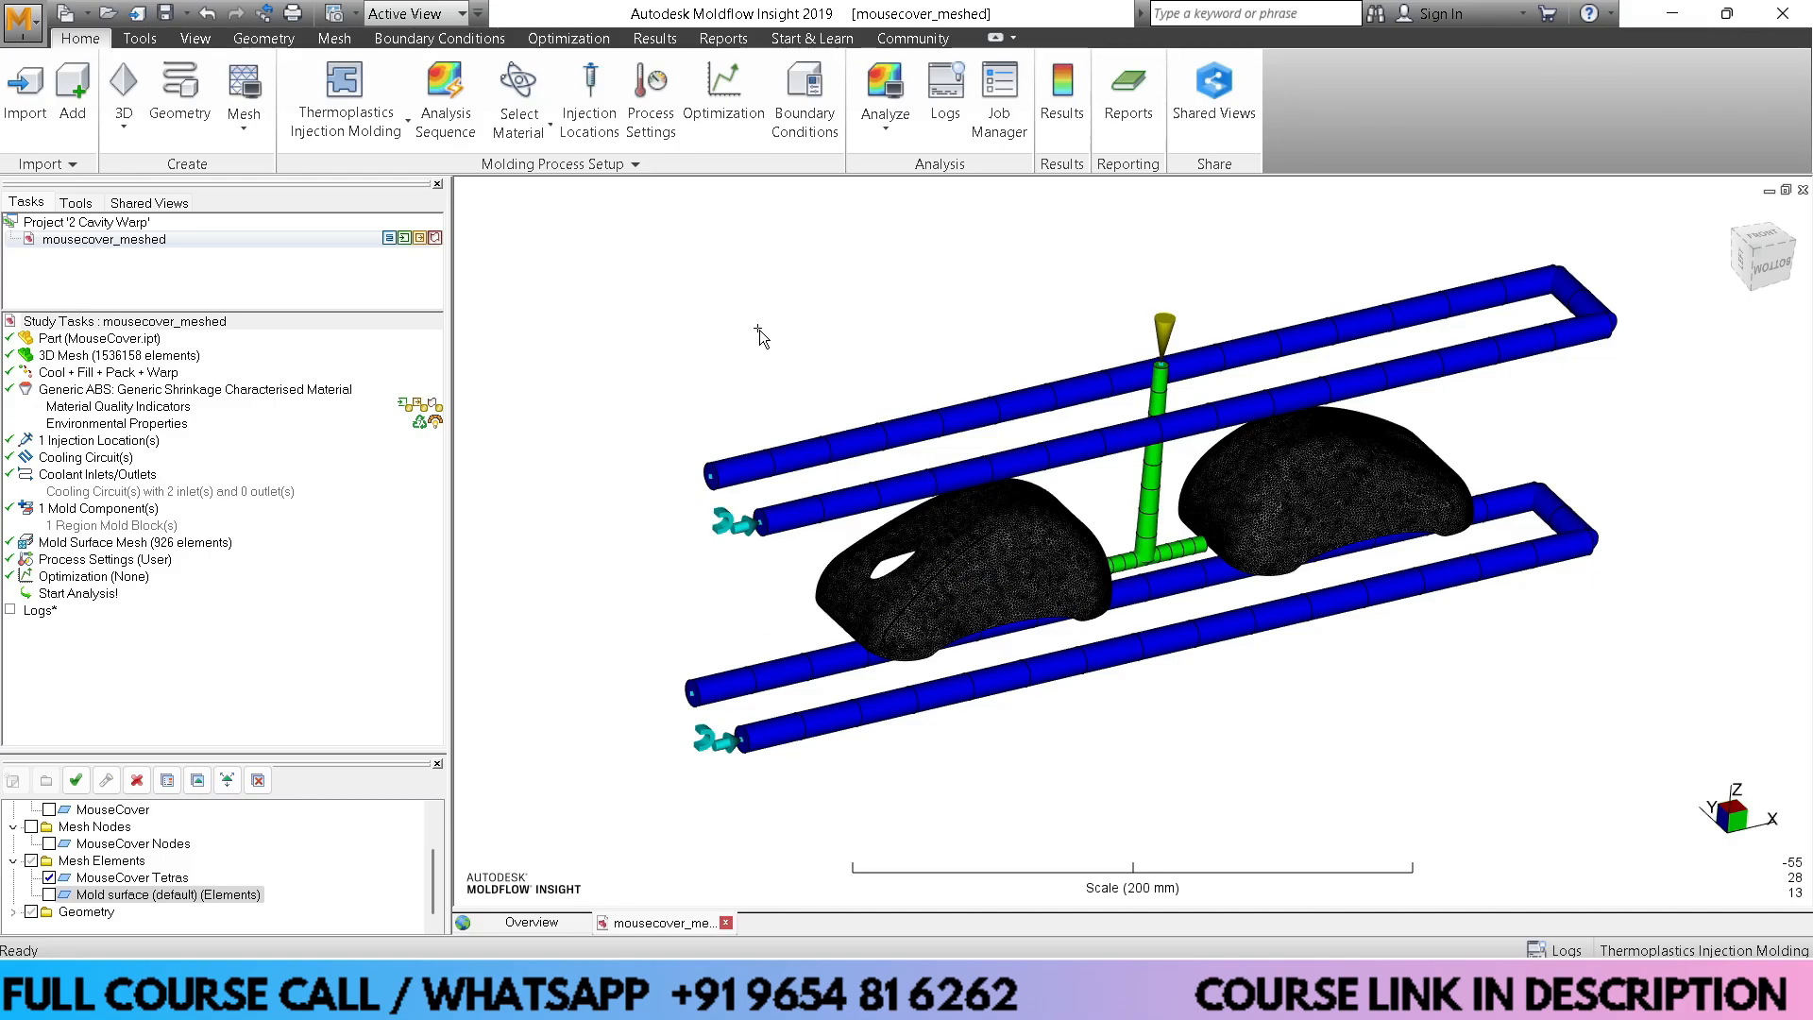
Review the selected material and the Cool, Fill+Pack and Warp pages of the process settings
{"action": "left_click", "coordinate": [516, 90]}
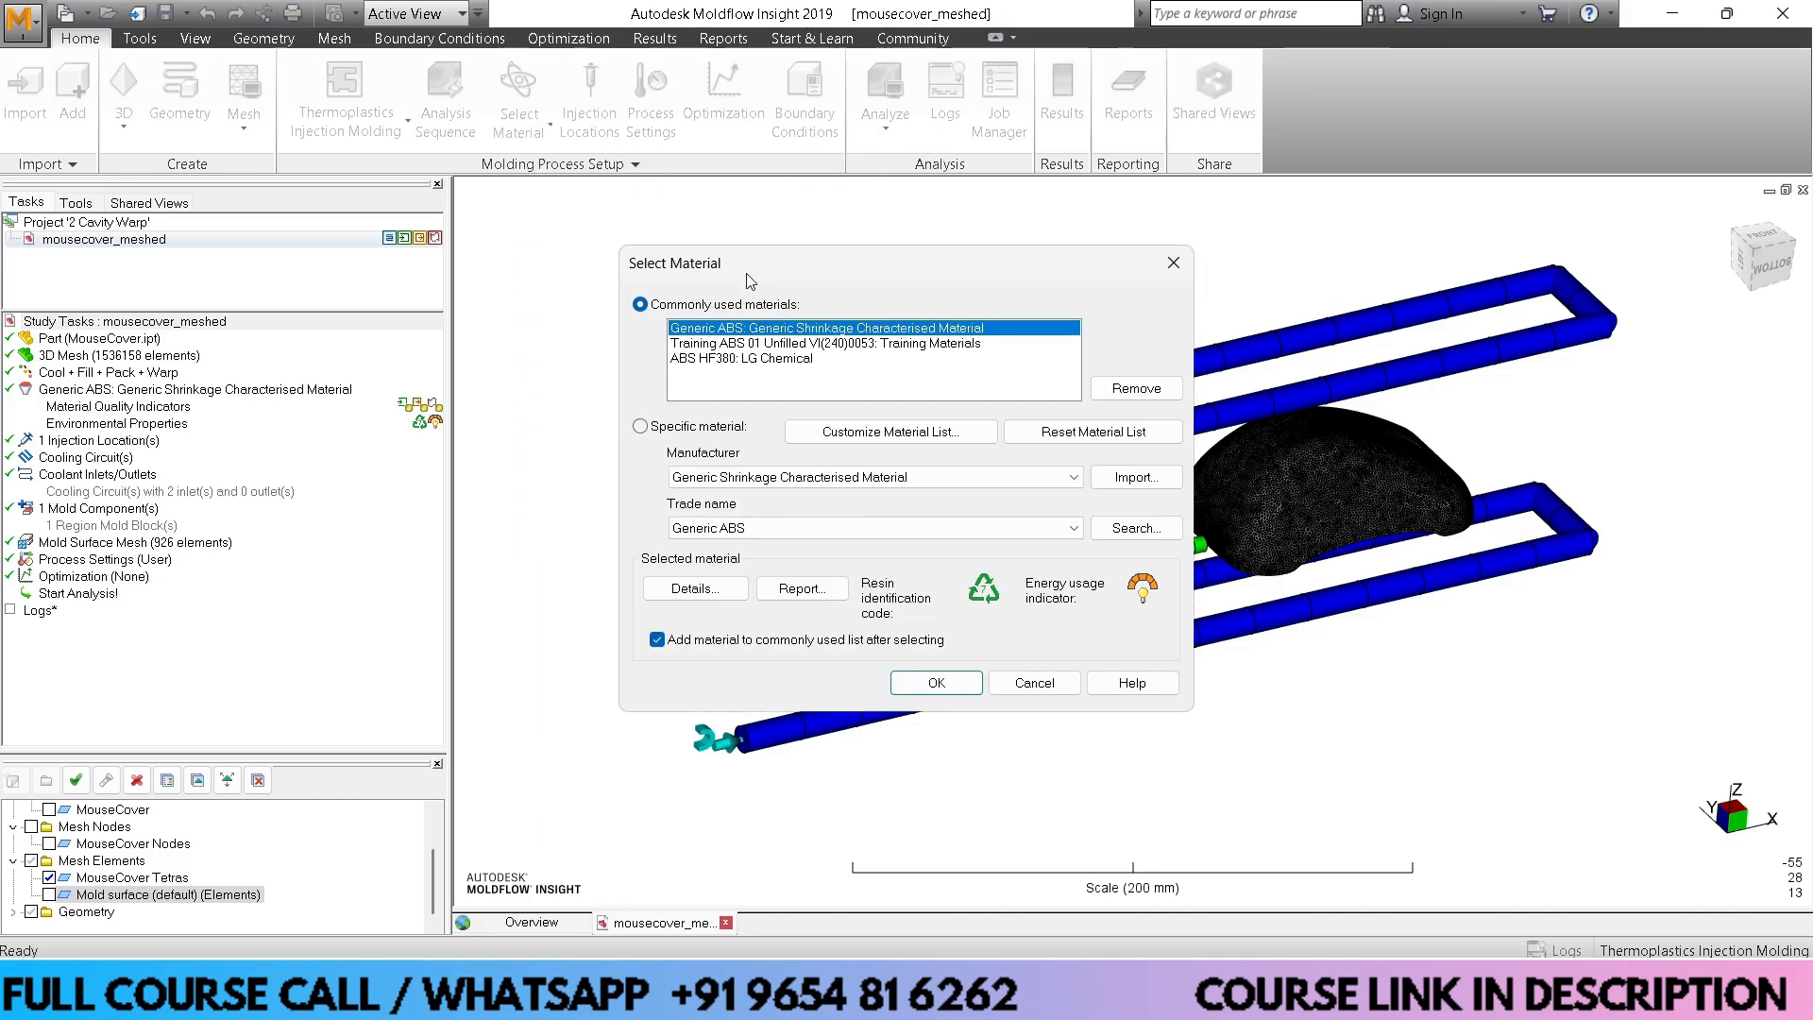
{"action": "left_click", "coordinate": [1027, 687]}
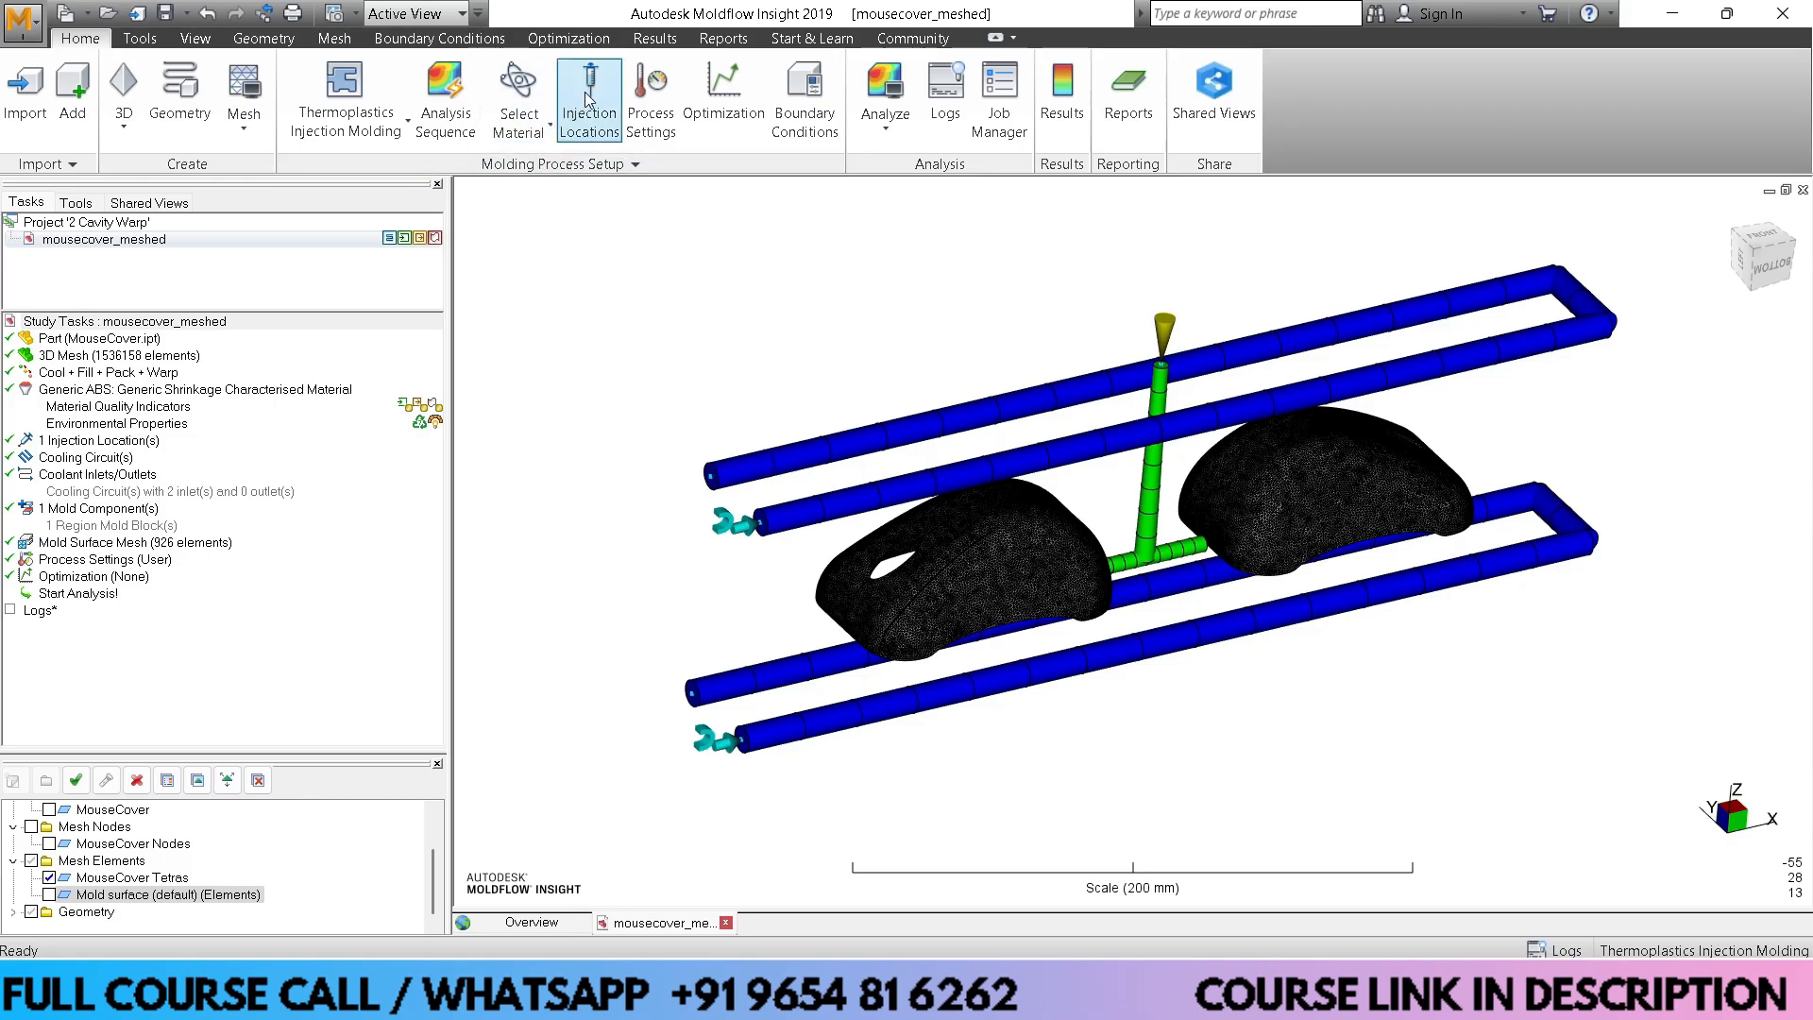
{"action": "left_click", "coordinate": [651, 105]}
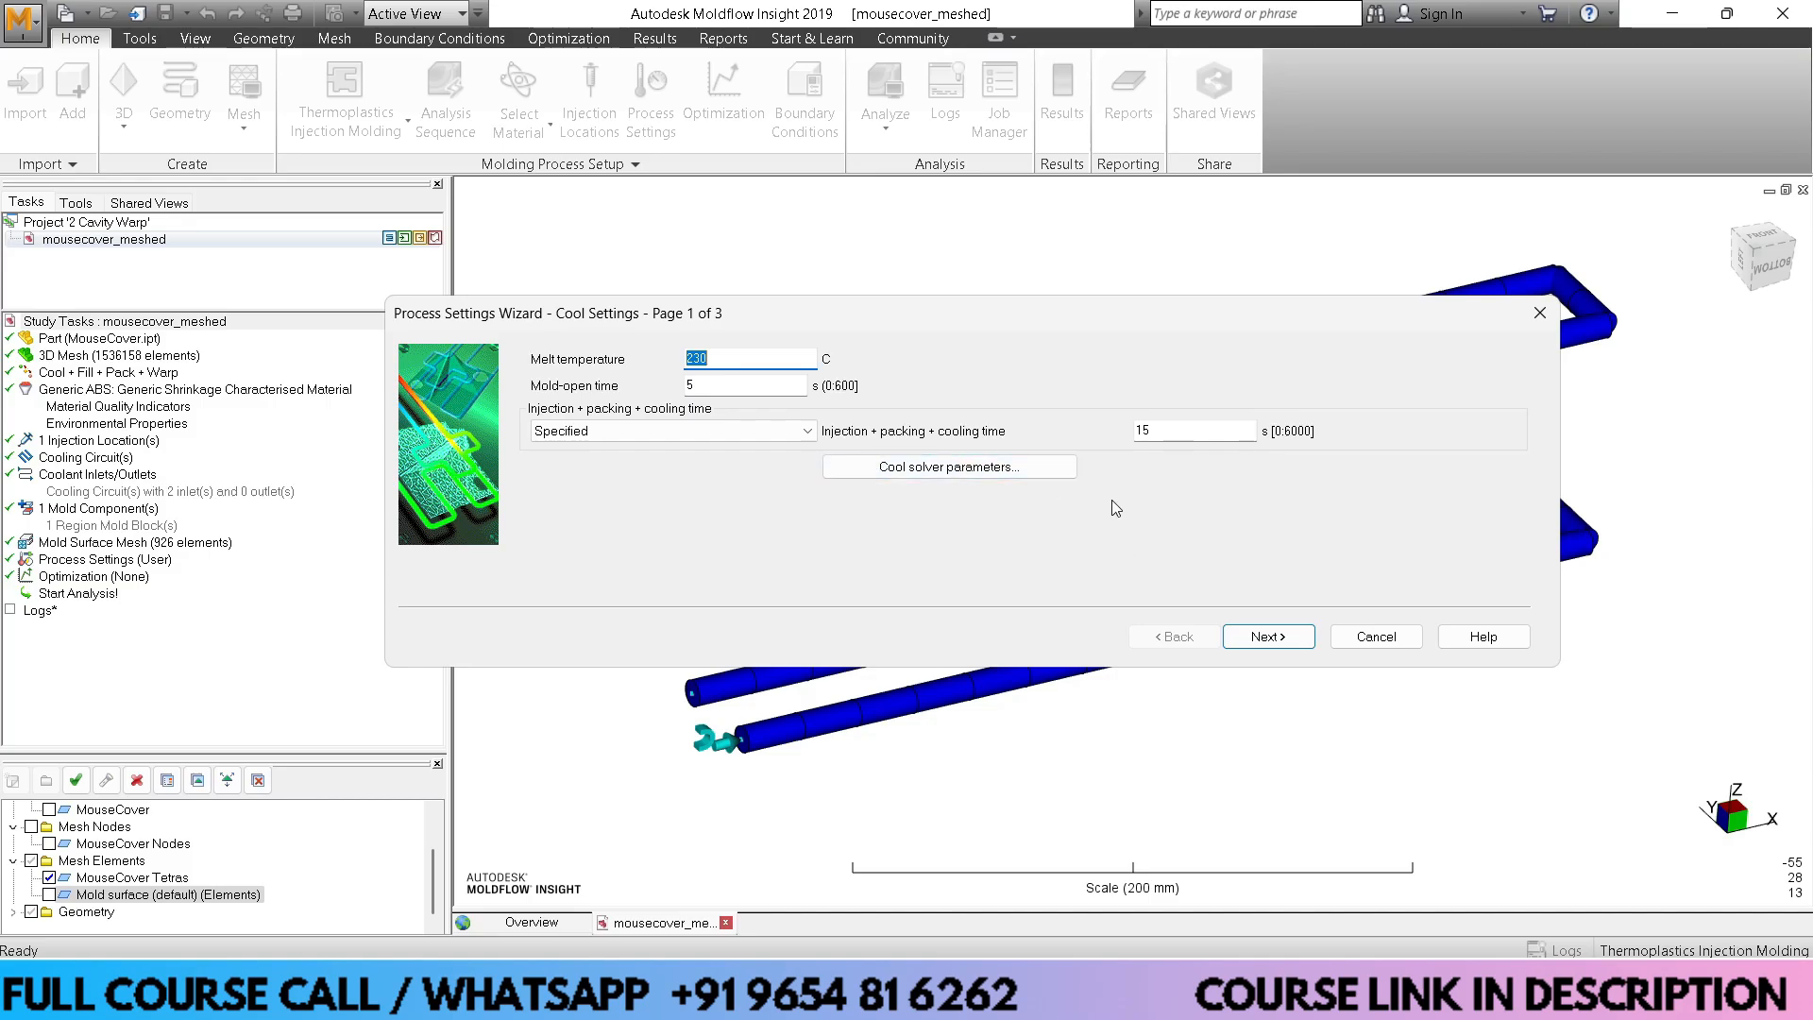
{"action": "left_click", "coordinate": [1271, 637]}
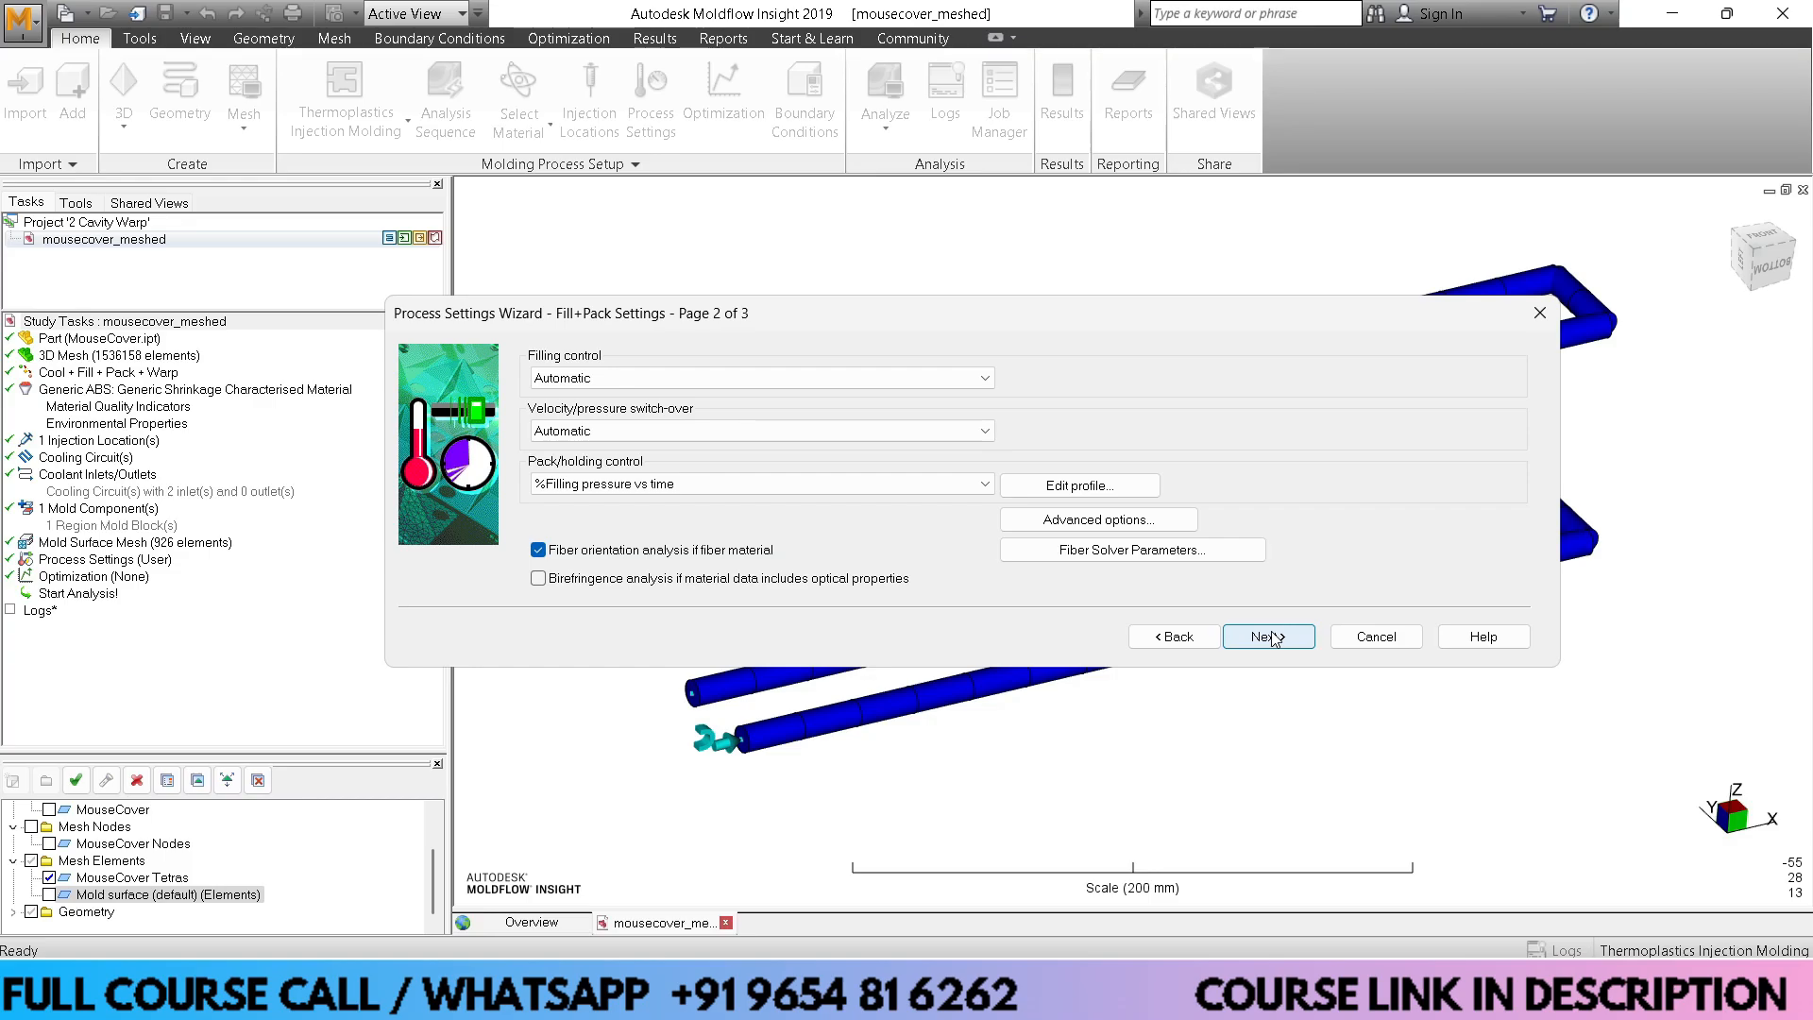
{"action": "left_click", "coordinate": [1272, 637]}
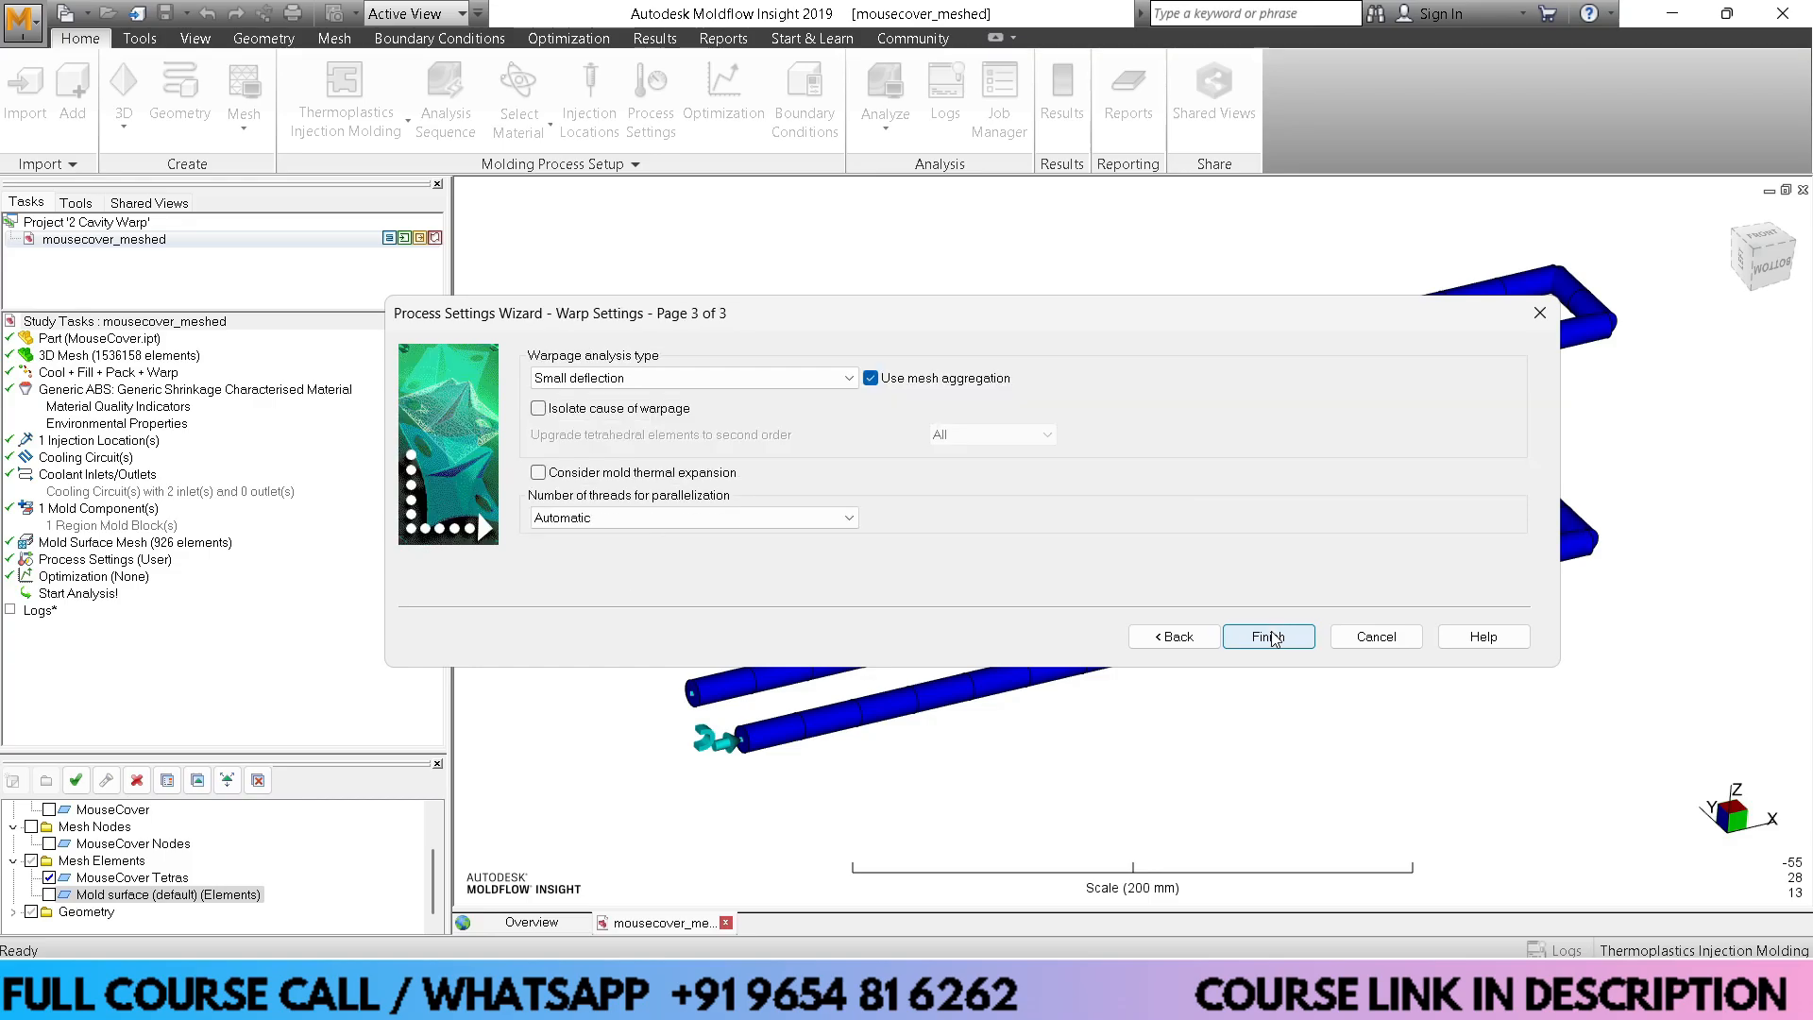
{"action": "left_click", "coordinate": [1185, 637]}
{"action": "left_click", "coordinate": [1192, 639]}
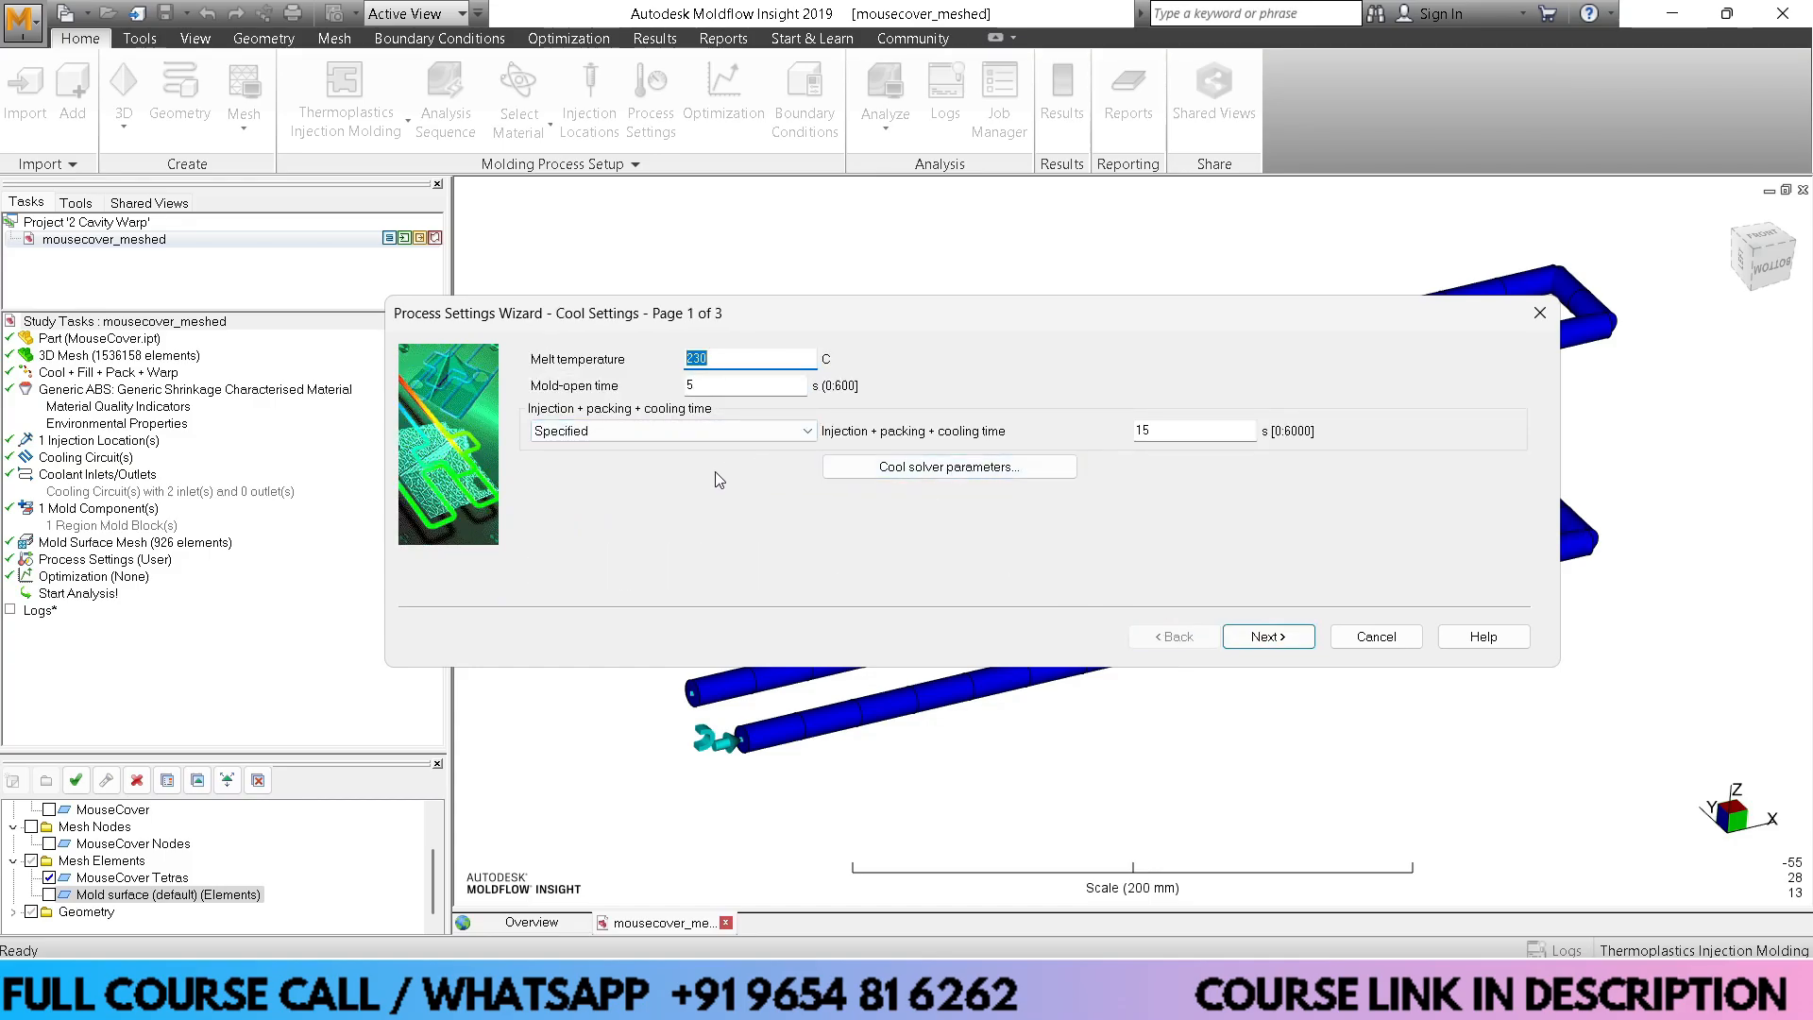
{"action": "left_click", "coordinate": [643, 433]}
{"action": "left_click", "coordinate": [644, 432]}
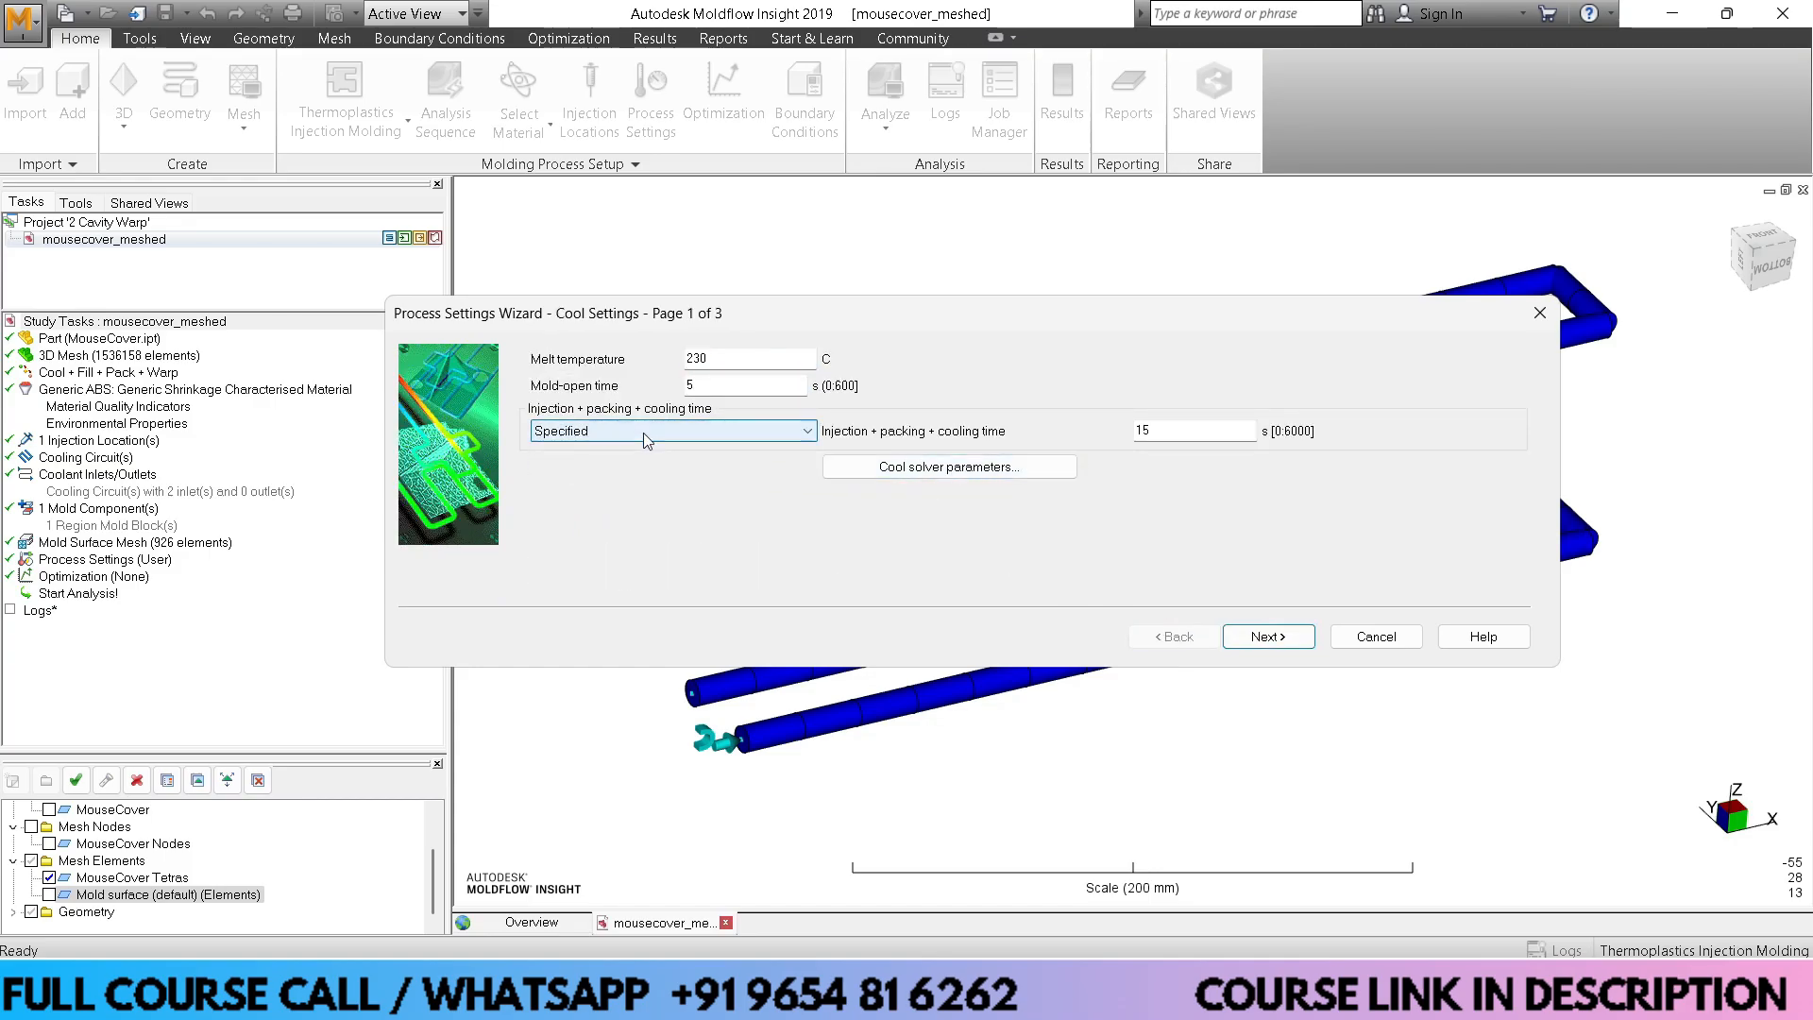
{"action": "left_click", "coordinate": [1268, 636]}
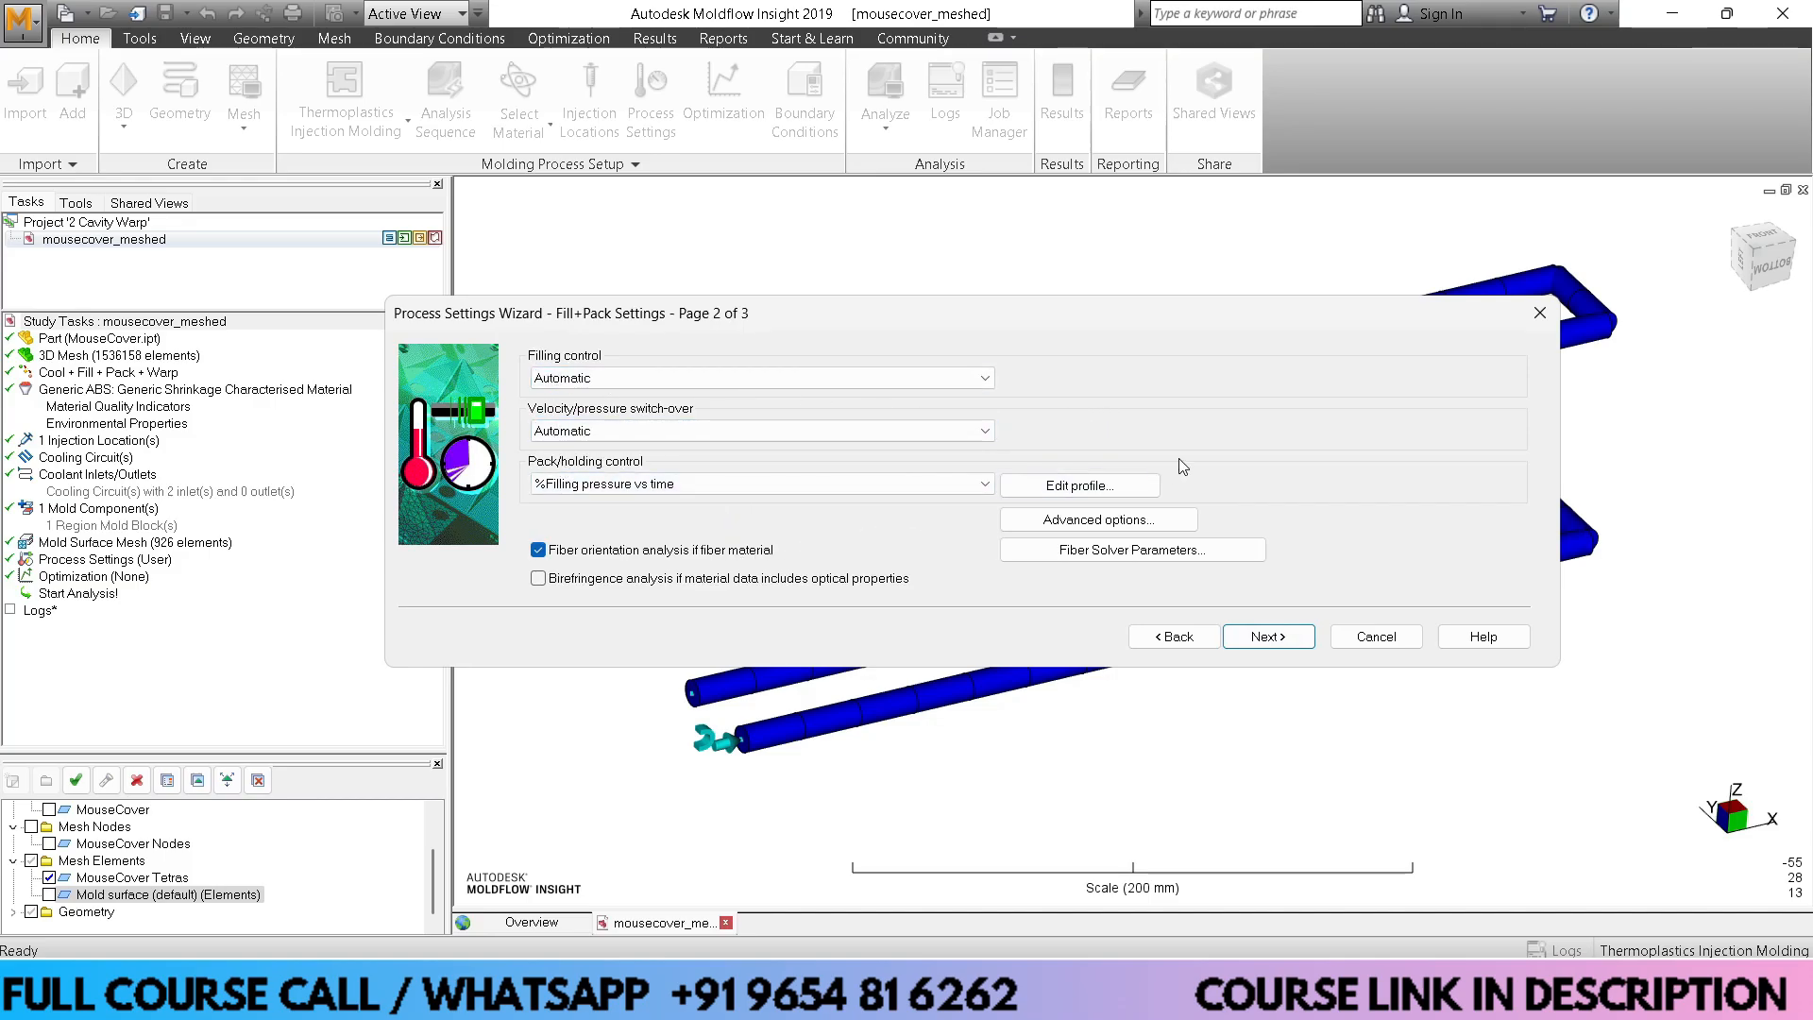
{"action": "left_click", "coordinate": [1174, 636]}
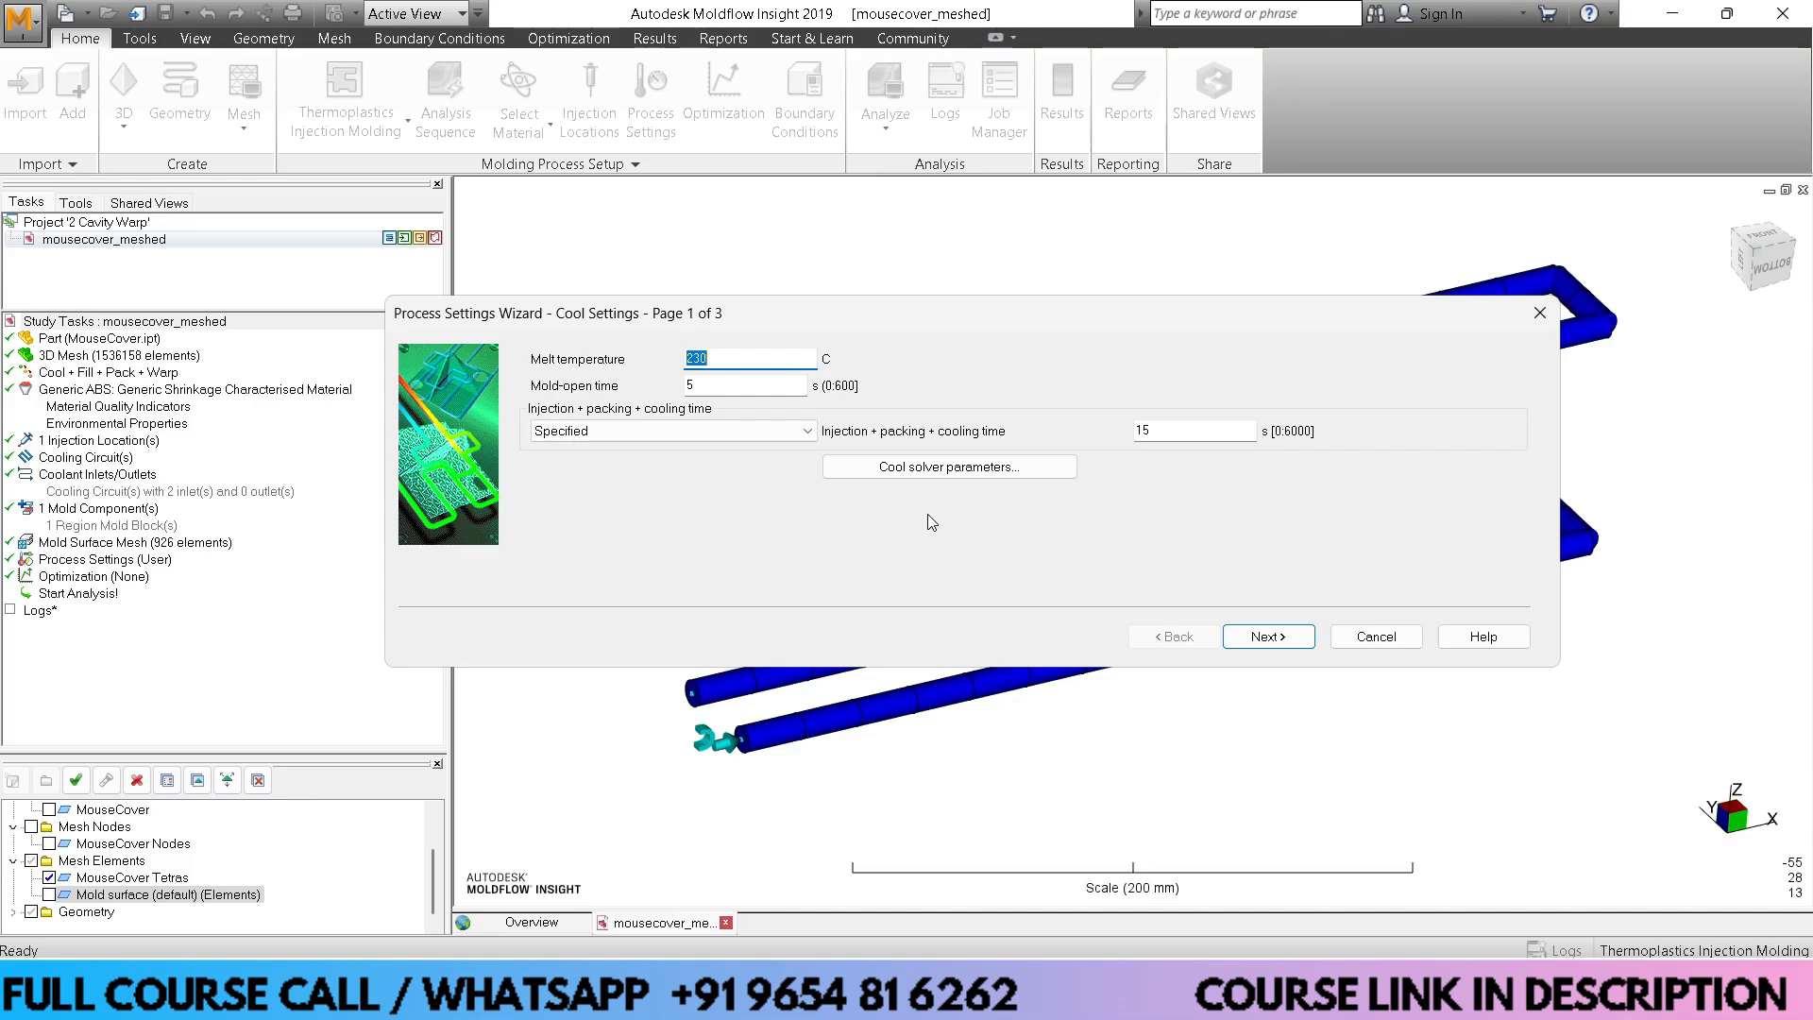
Set the Fill+Pack filling control to Flow rate at 31.5 cm^3/s
{"action": "left_click", "coordinate": [1277, 637]}
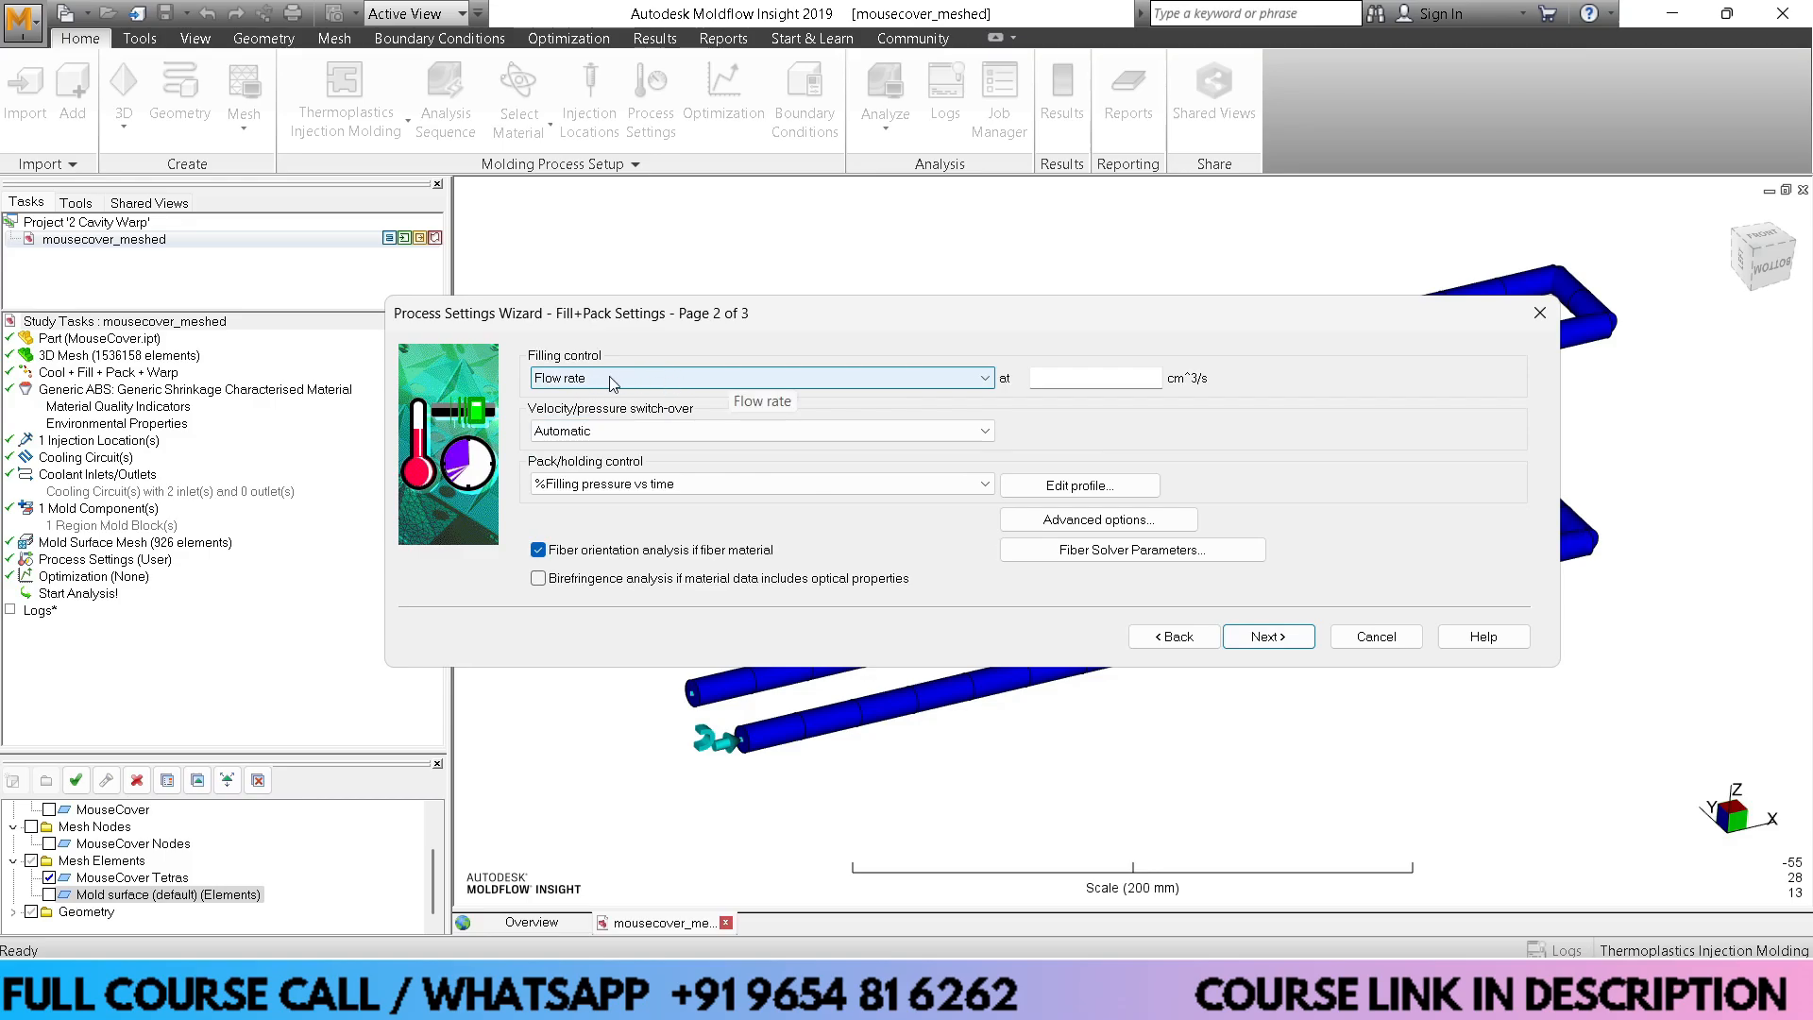
{"action": "left_click", "coordinate": [1060, 380]}
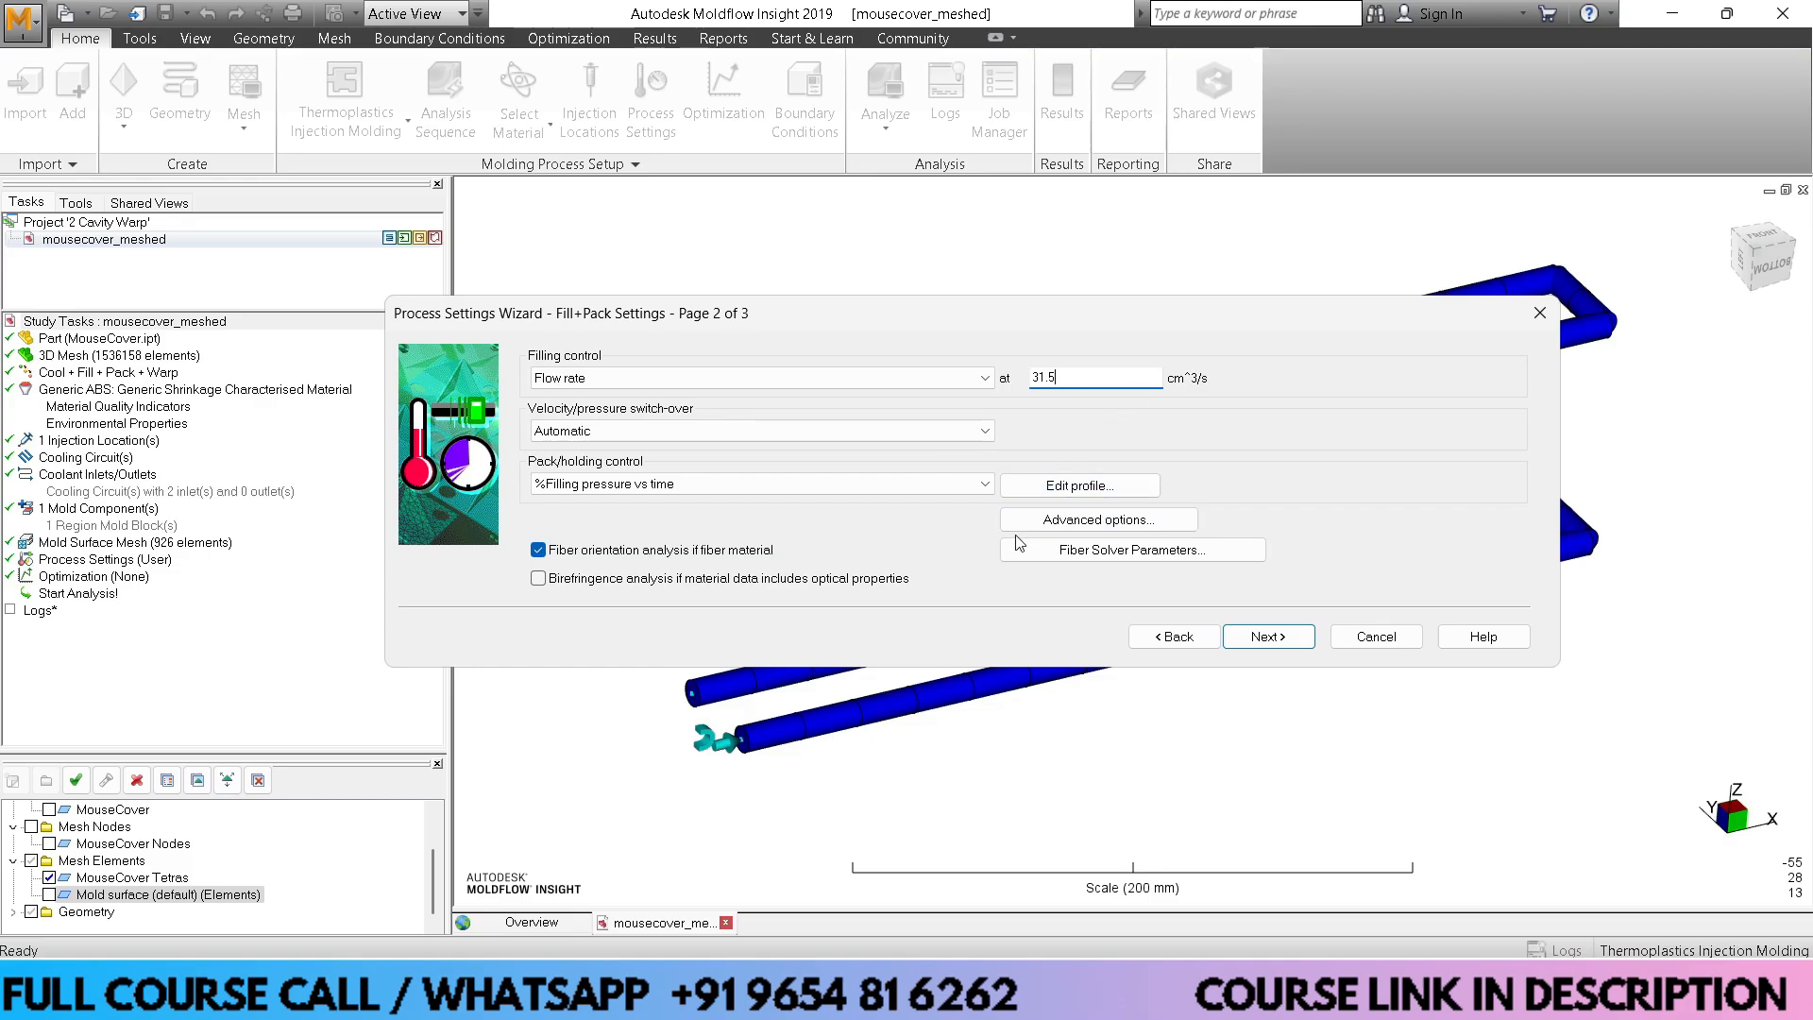
Enable Isolate cause of warpage in the 3D solver's warp parameters, then launch the analysis with the completed process settings
{"action": "left_click", "coordinate": [1098, 519]}
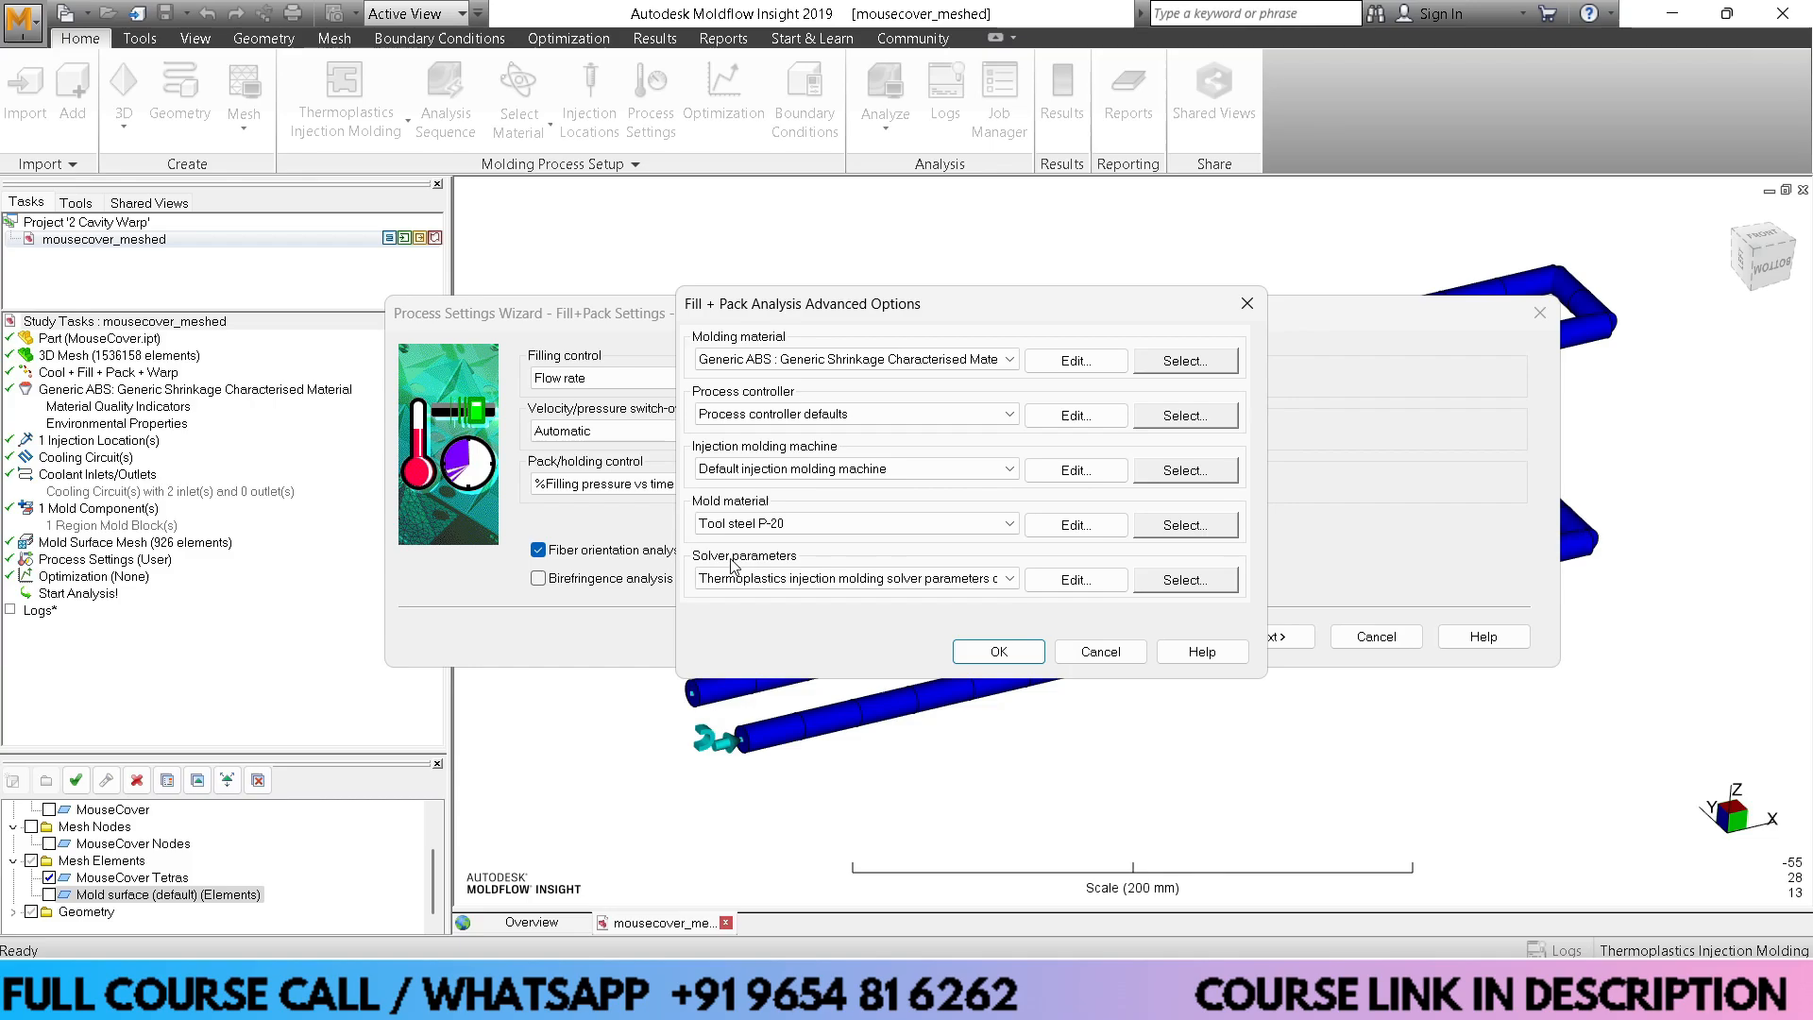
{"action": "left_click", "coordinate": [1077, 580]}
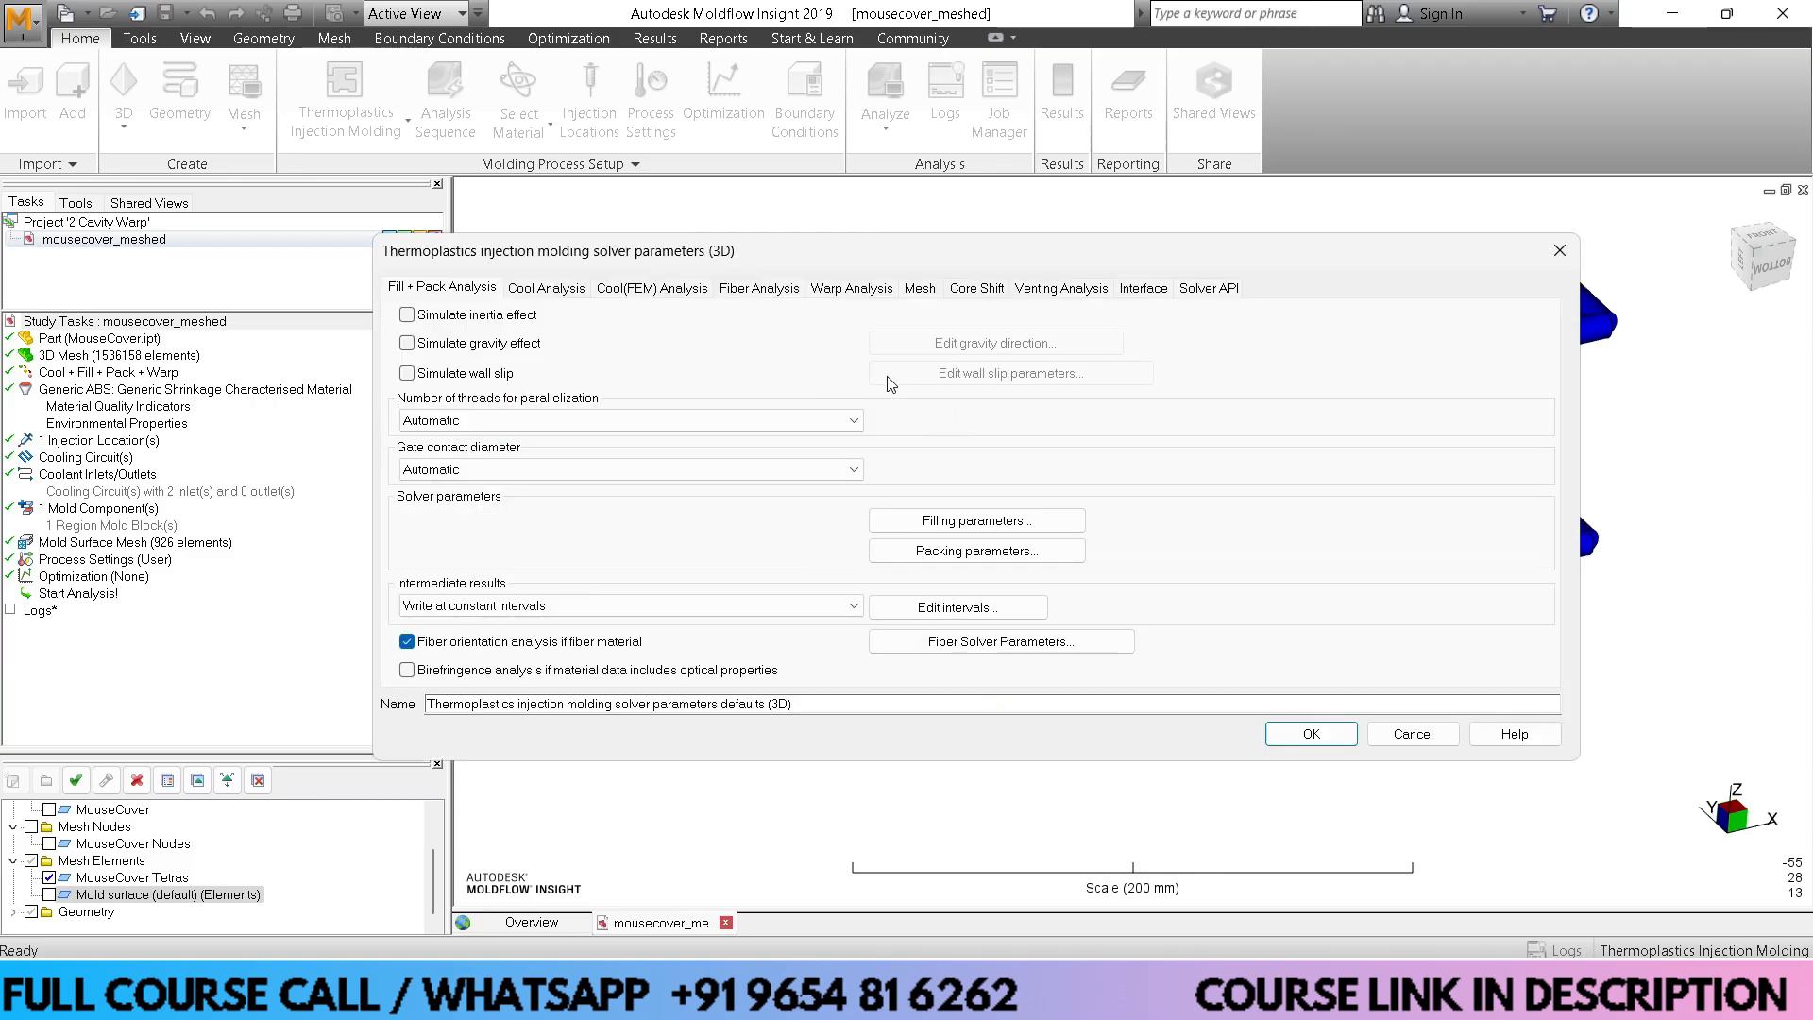
{"action": "left_click", "coordinate": [843, 295]}
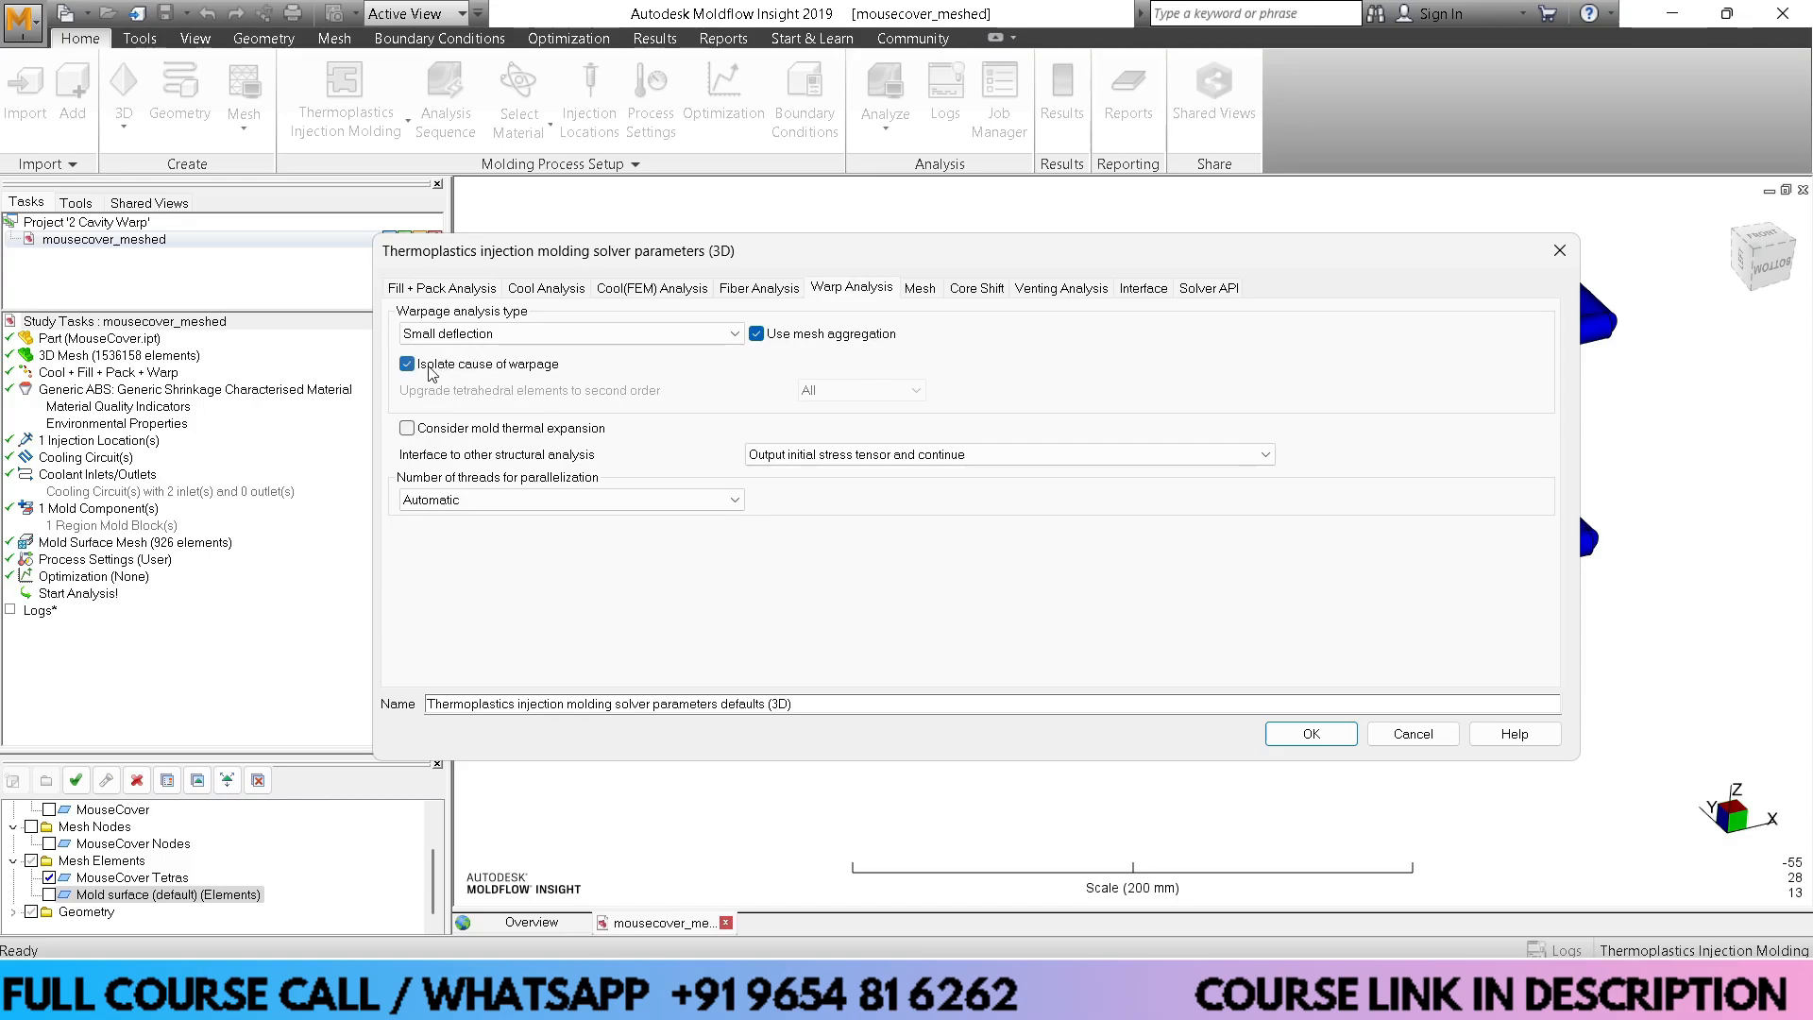
{"action": "left_click", "coordinate": [1309, 733]}
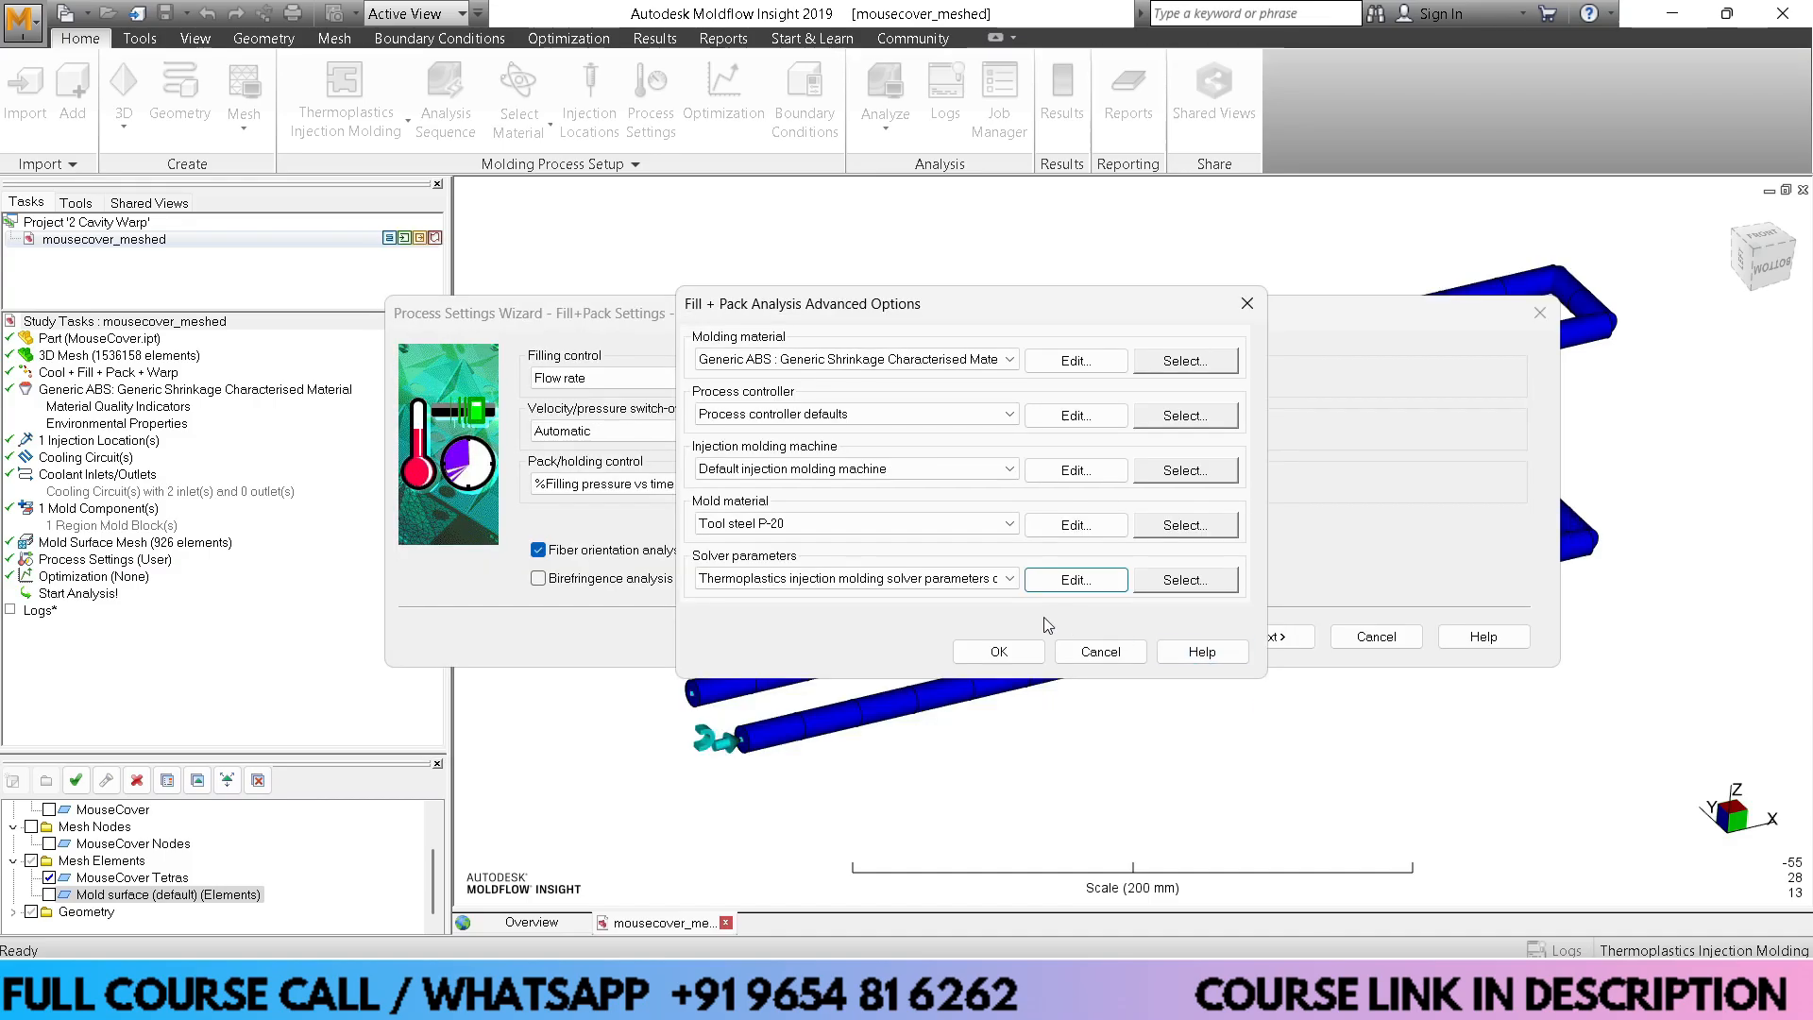
{"action": "left_click", "coordinate": [1025, 651]}
{"action": "left_click", "coordinate": [1290, 640]}
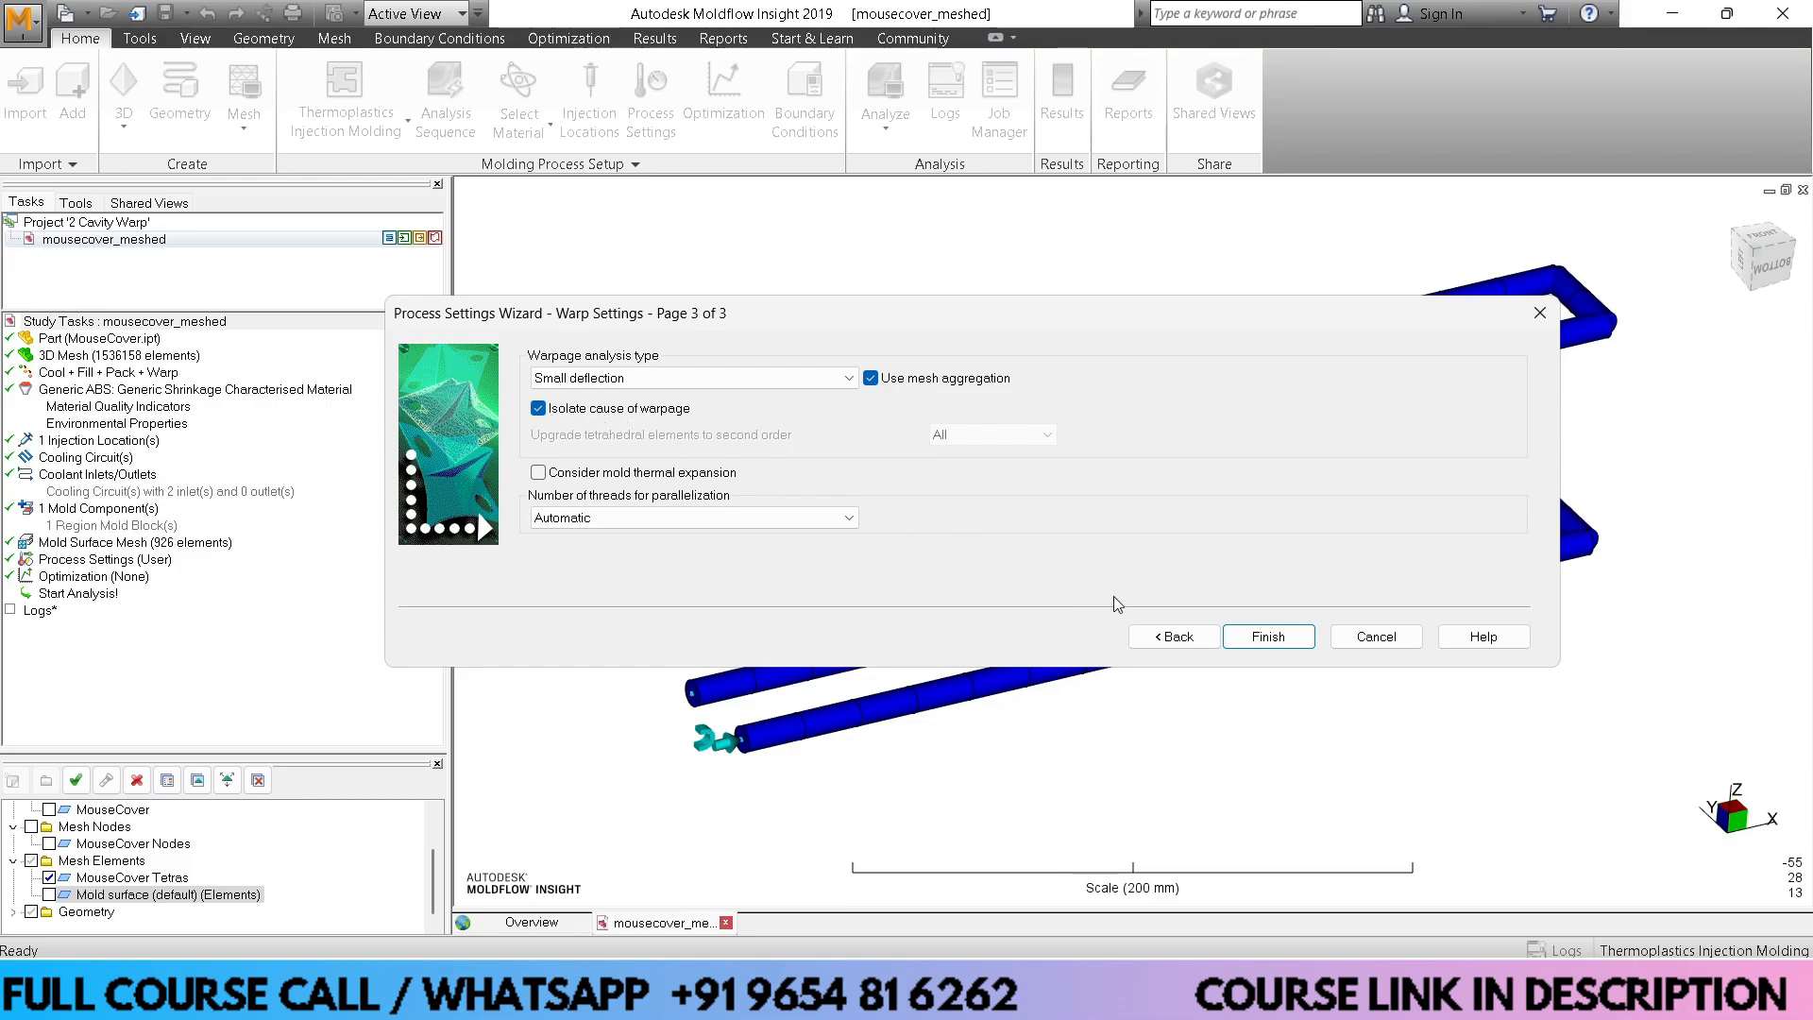
{"action": "left_click", "coordinate": [1269, 637]}
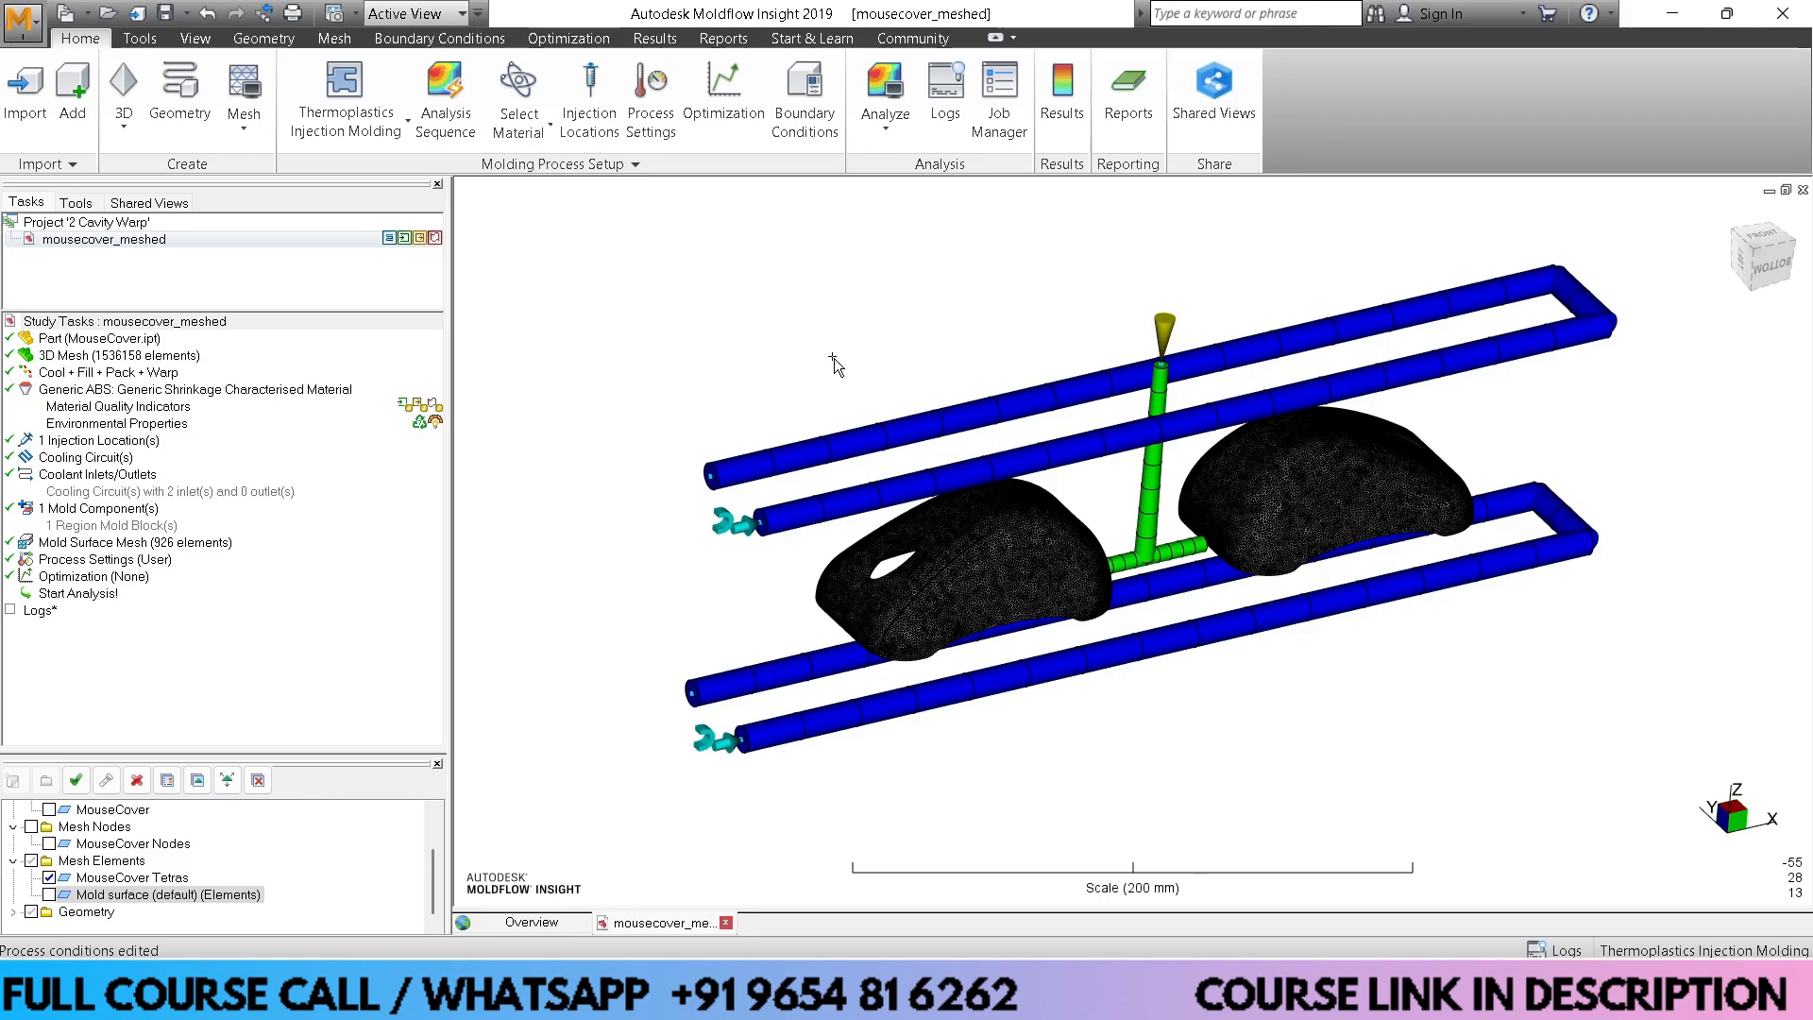
{"action": "left_click", "coordinate": [890, 87]}
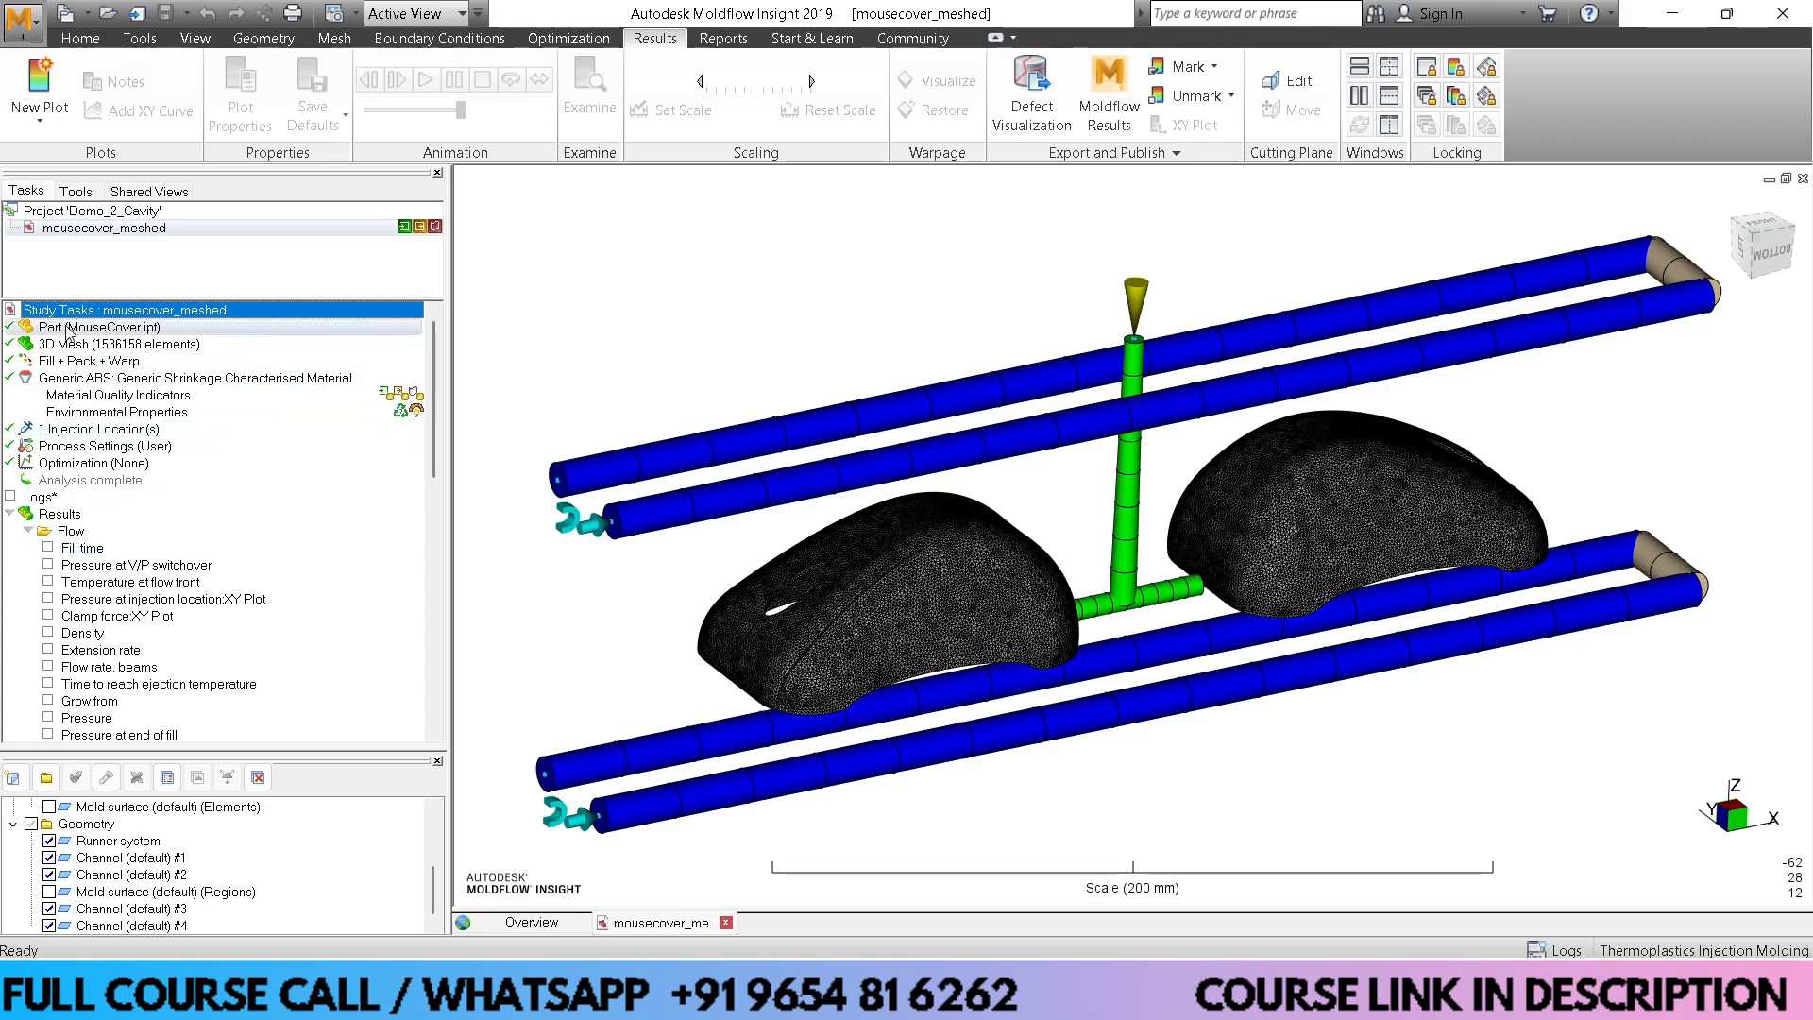
Display the Deflection, all effects:Deflection warp result of the completed Demo_2_Cavity study and play its animation
{"action": "scroll", "coordinate": [180, 491], "scroll_direction": "down", "scroll_amount": 5}
{"action": "scroll", "coordinate": [183, 497], "scroll_direction": "down", "scroll_amount": 7}
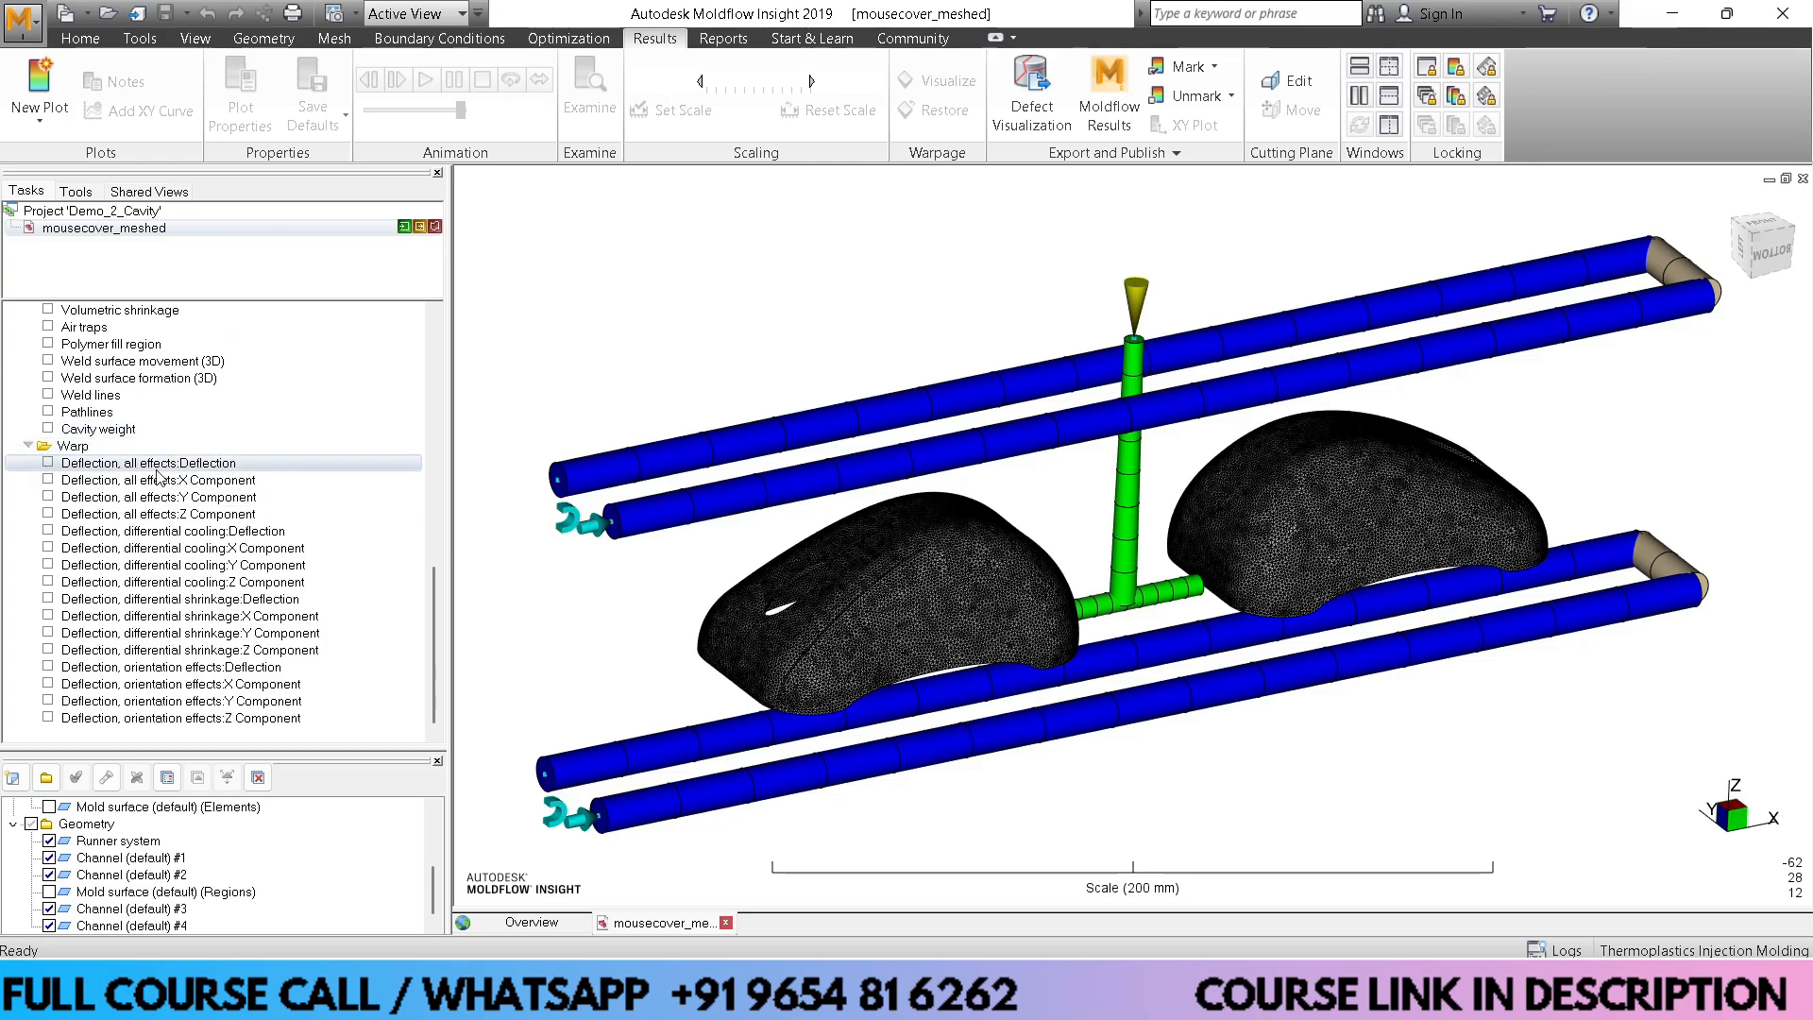
{"action": "left_click", "coordinate": [48, 462]}
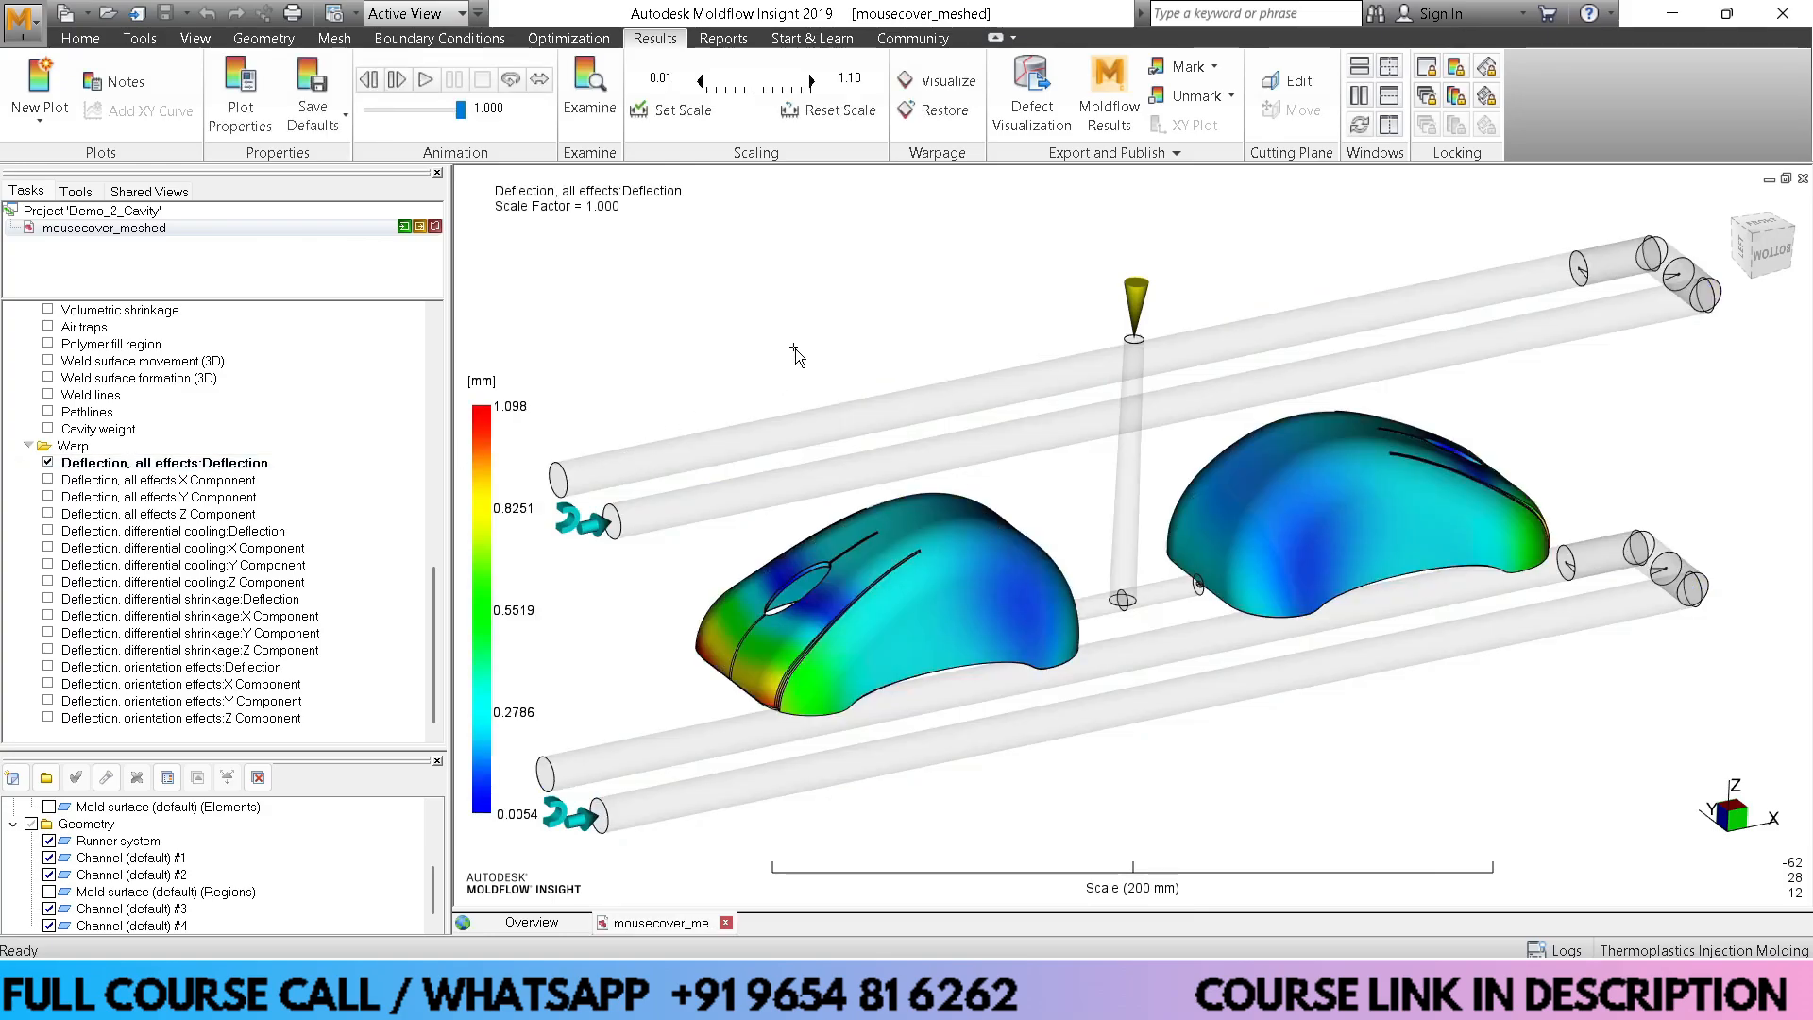
{"action": "middle_click_drag", "start_coordinate": [796, 348], "coordinate": [803, 365]}
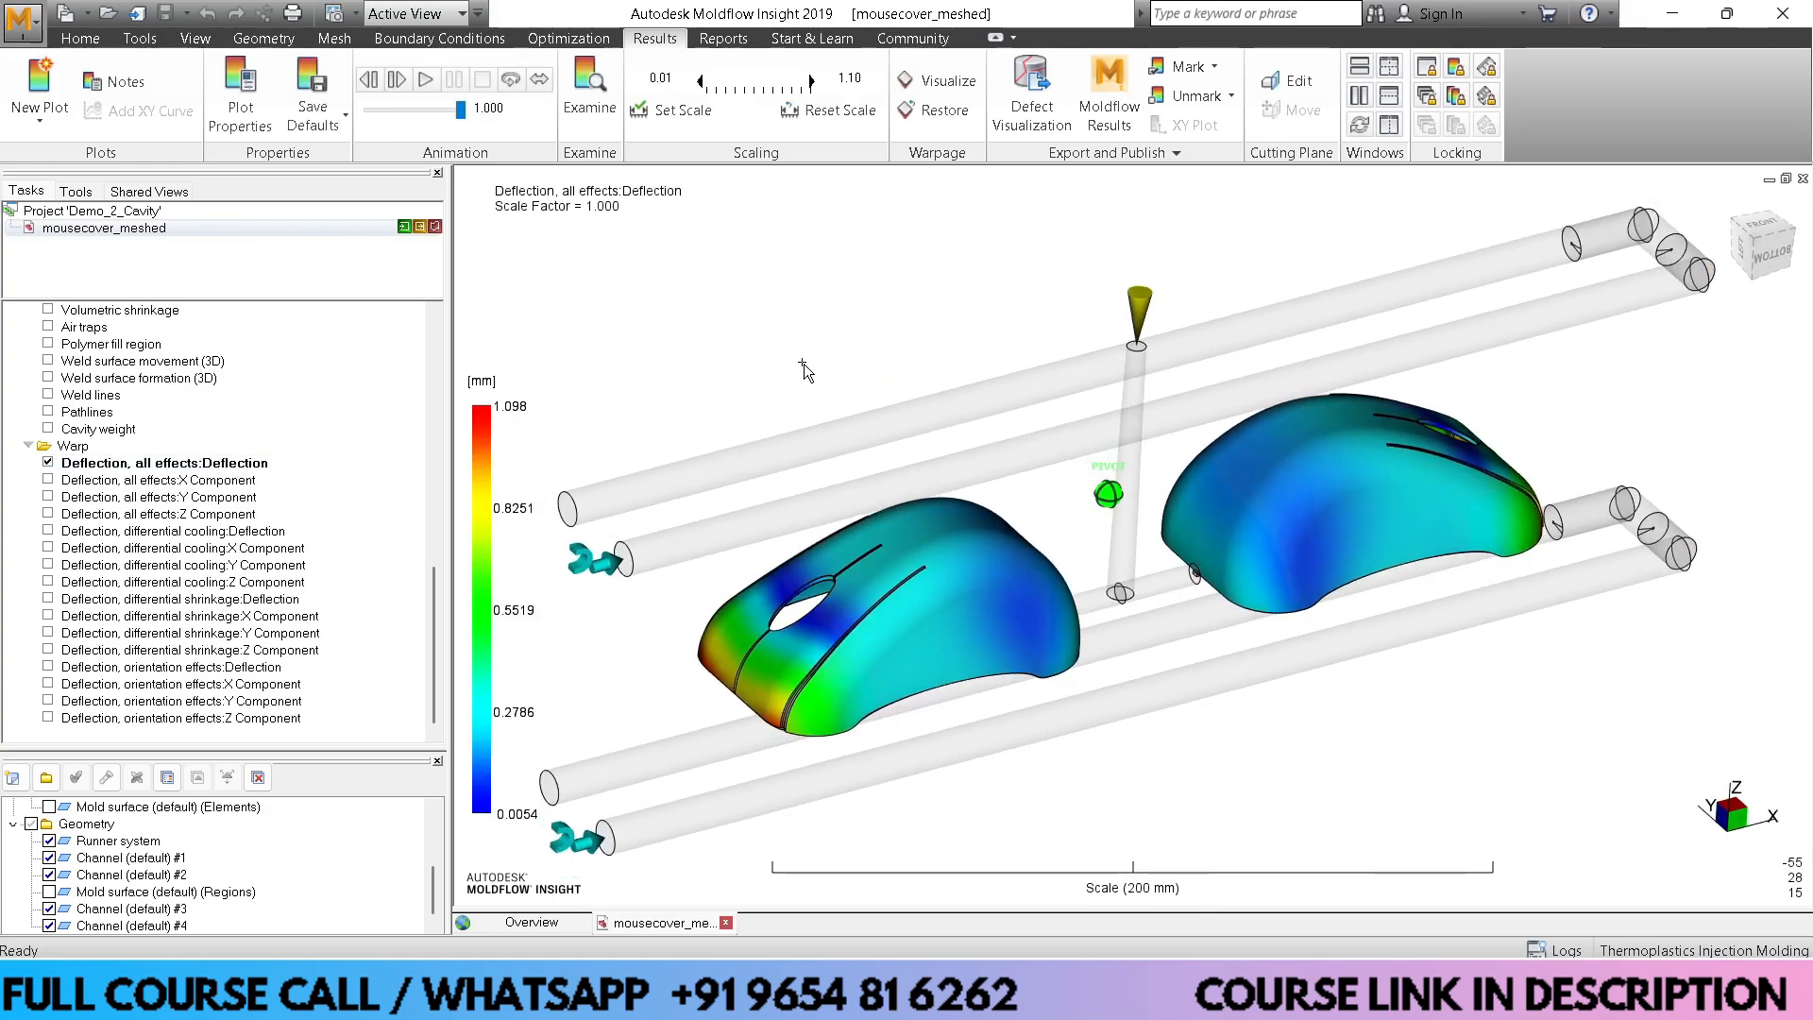
{"action": "left_click", "coordinate": [427, 81]}
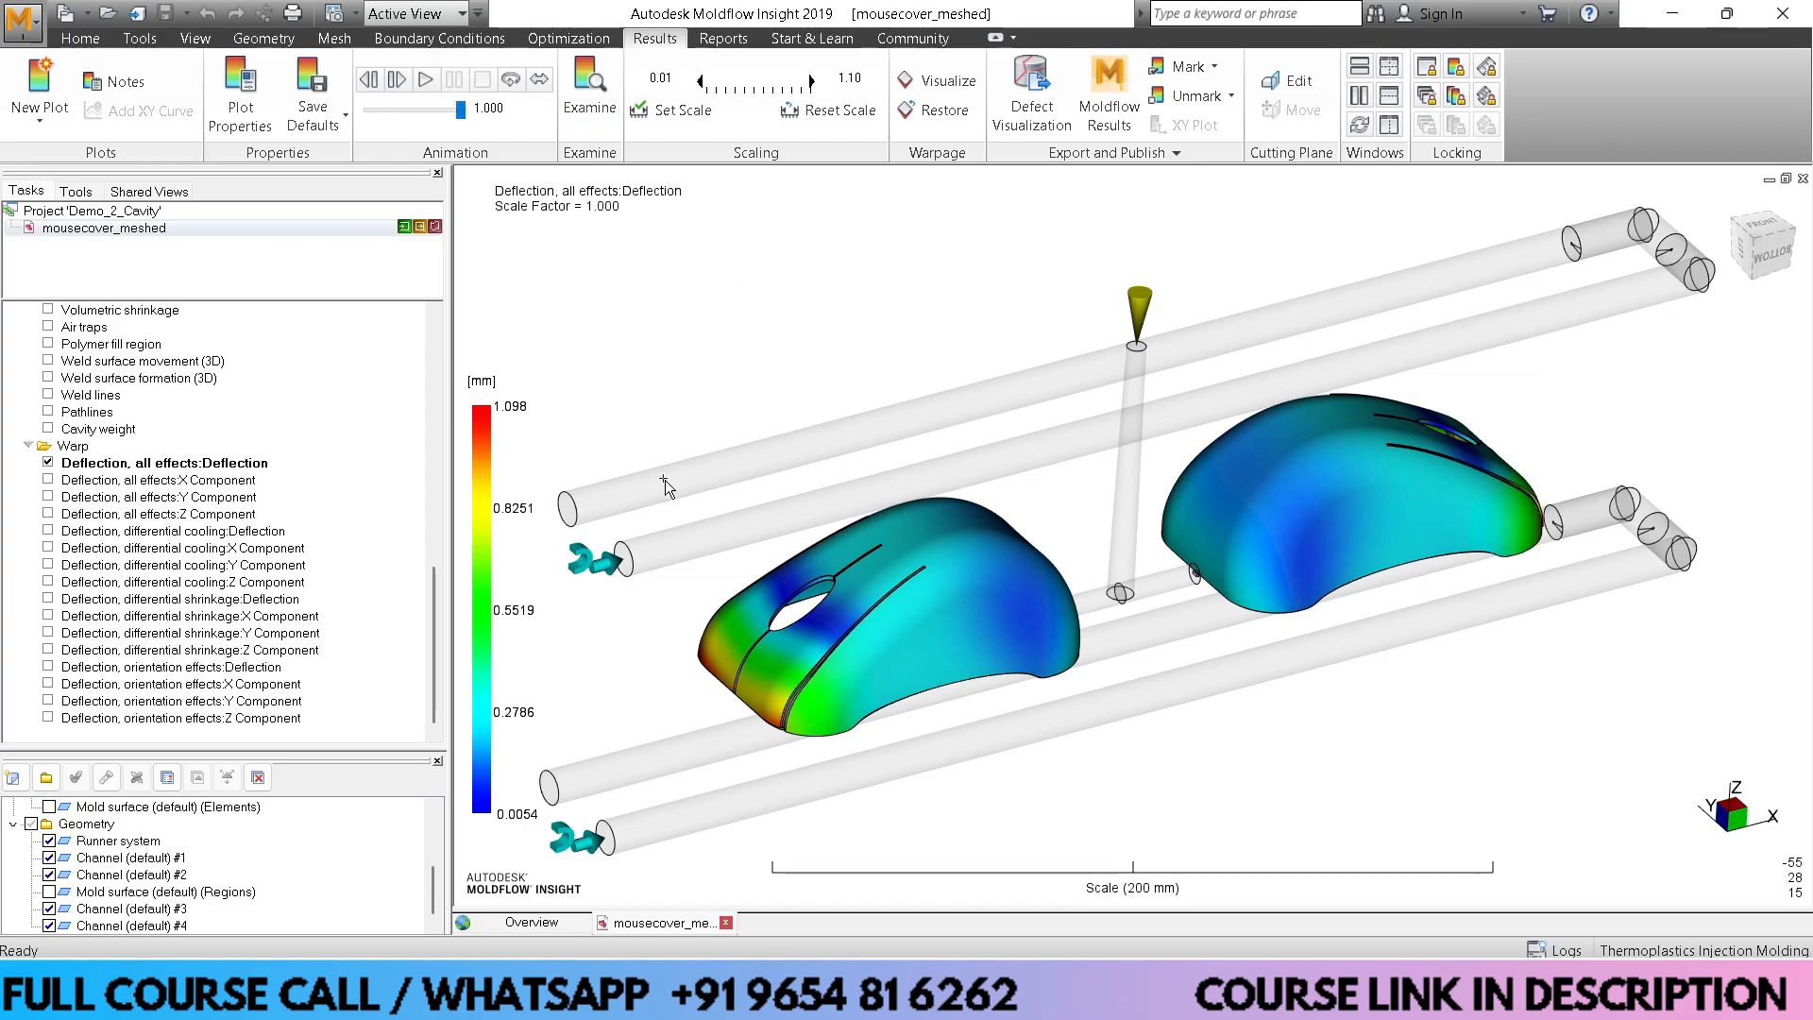
Examine the overall deflection distribution on both mouse covers from several angles and close up around the scroll-wheel opening
{"action": "middle_click_drag", "start_coordinate": [839, 559], "coordinate": [876, 508]}
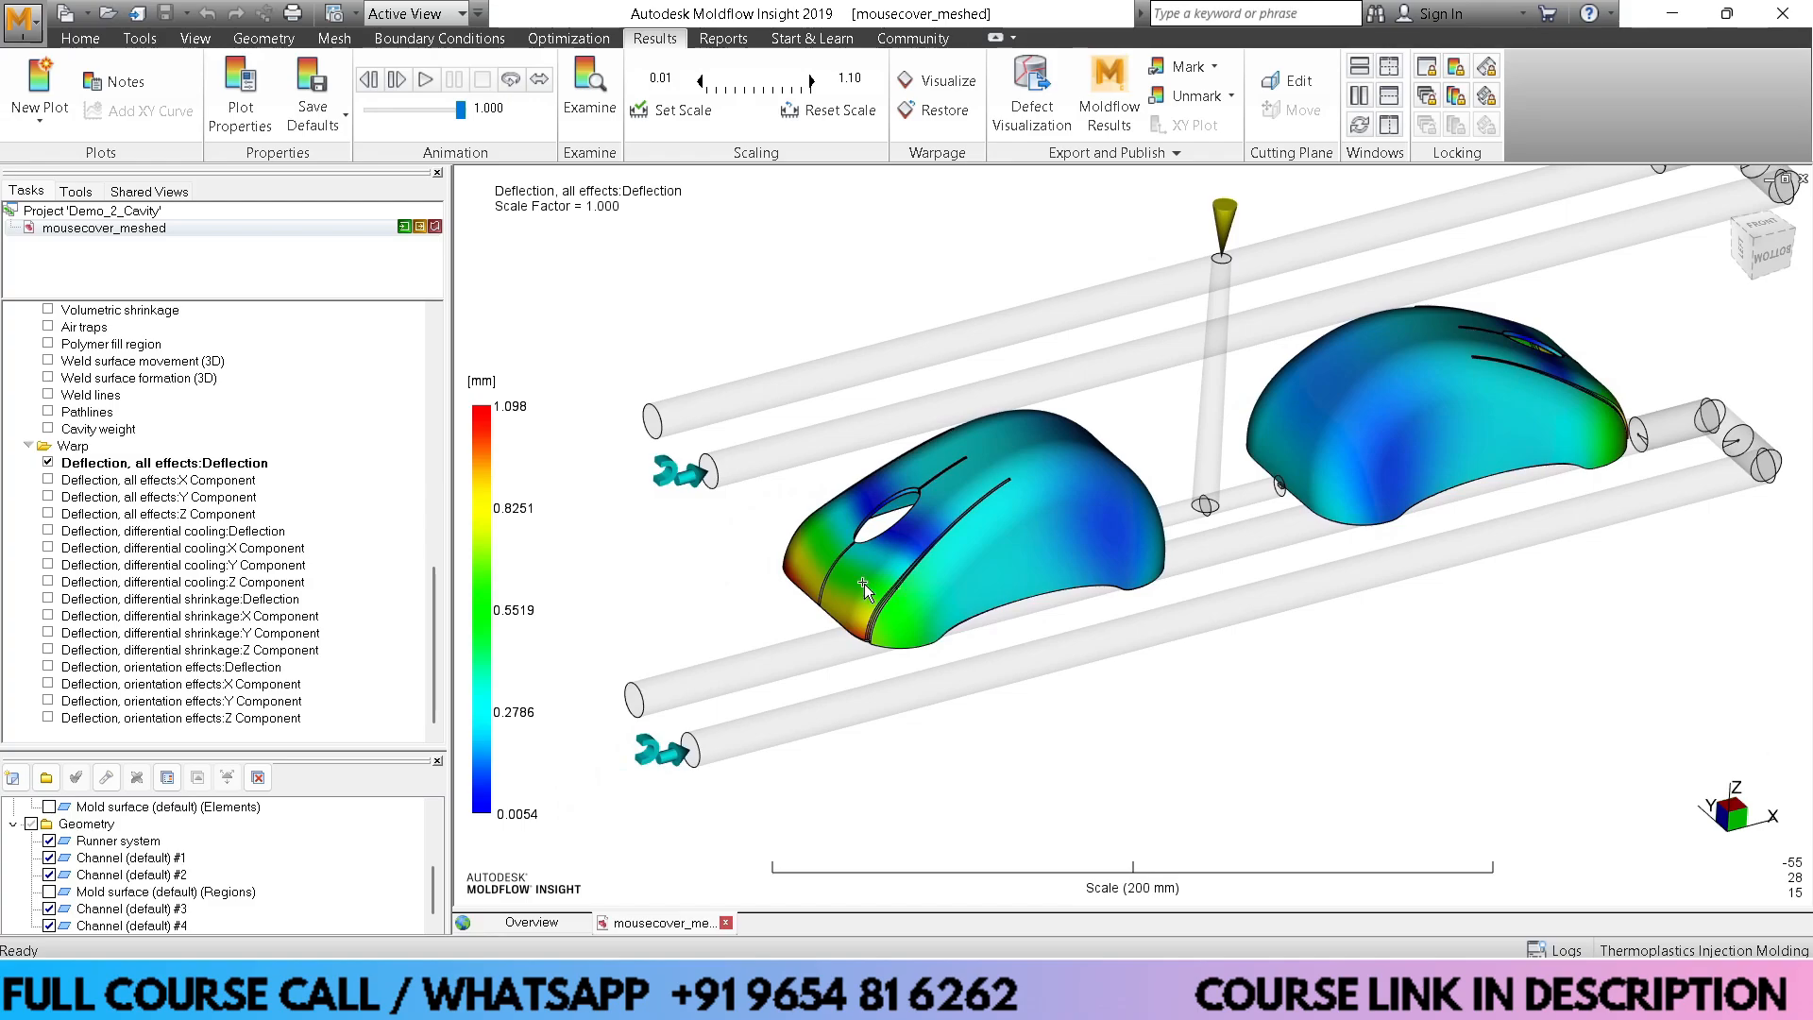
{"action": "middle_click_drag", "start_coordinate": [1016, 653], "coordinate": [1089, 609]}
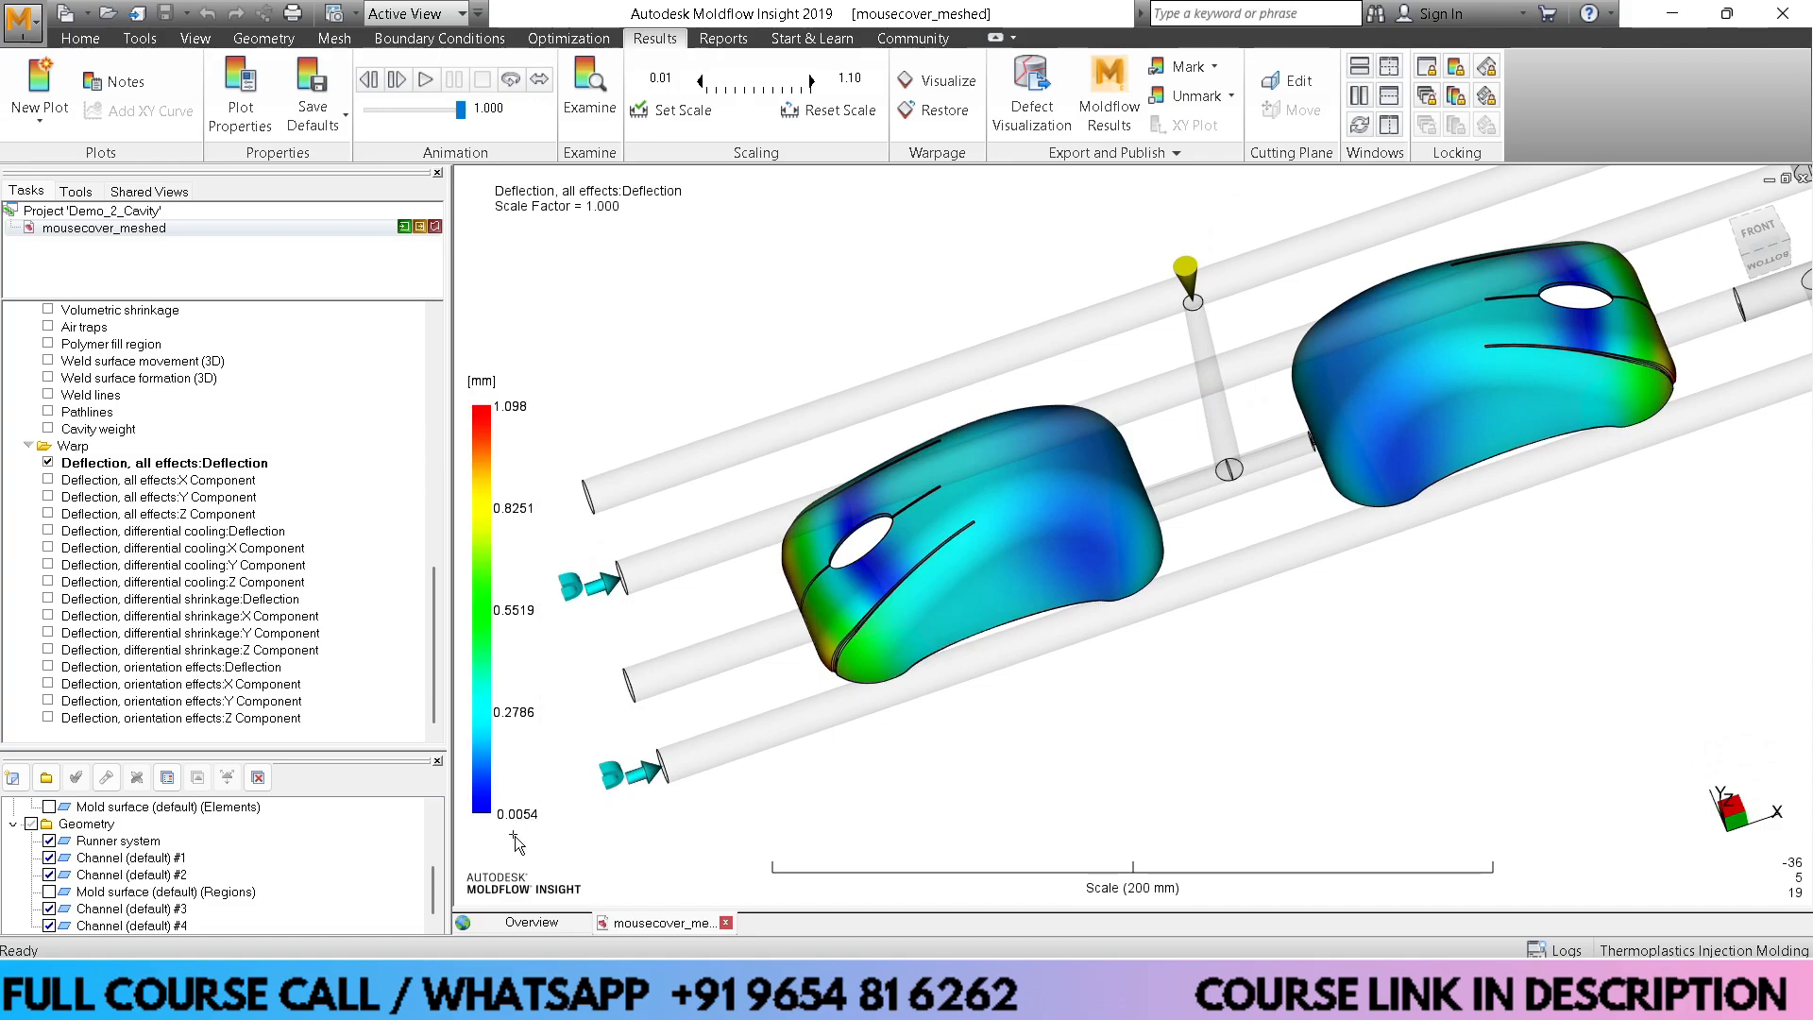
{"action": "middle_click_drag", "start_coordinate": [1068, 597], "coordinate": [1170, 553]}
{"action": "scroll", "coordinate": [831, 619], "scroll_direction": "up", "scroll_amount": 4}
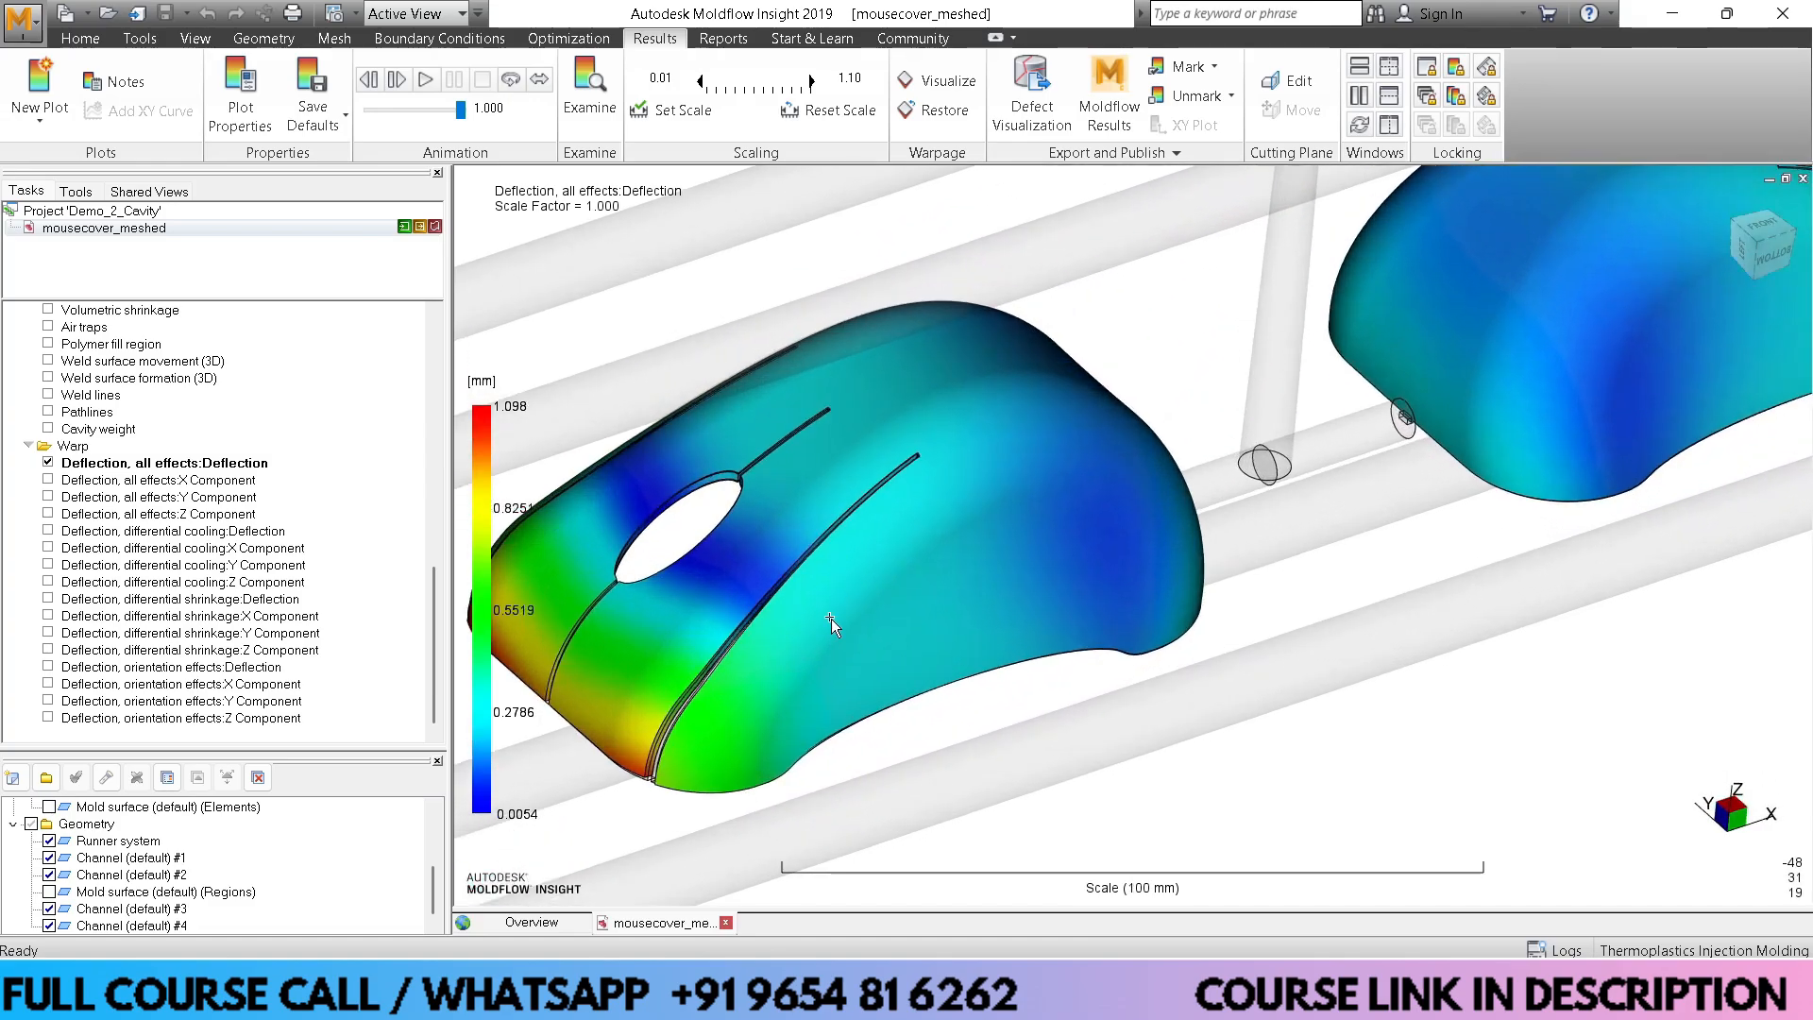
{"action": "middle_click_drag", "start_coordinate": [831, 620], "coordinate": [1043, 588]}
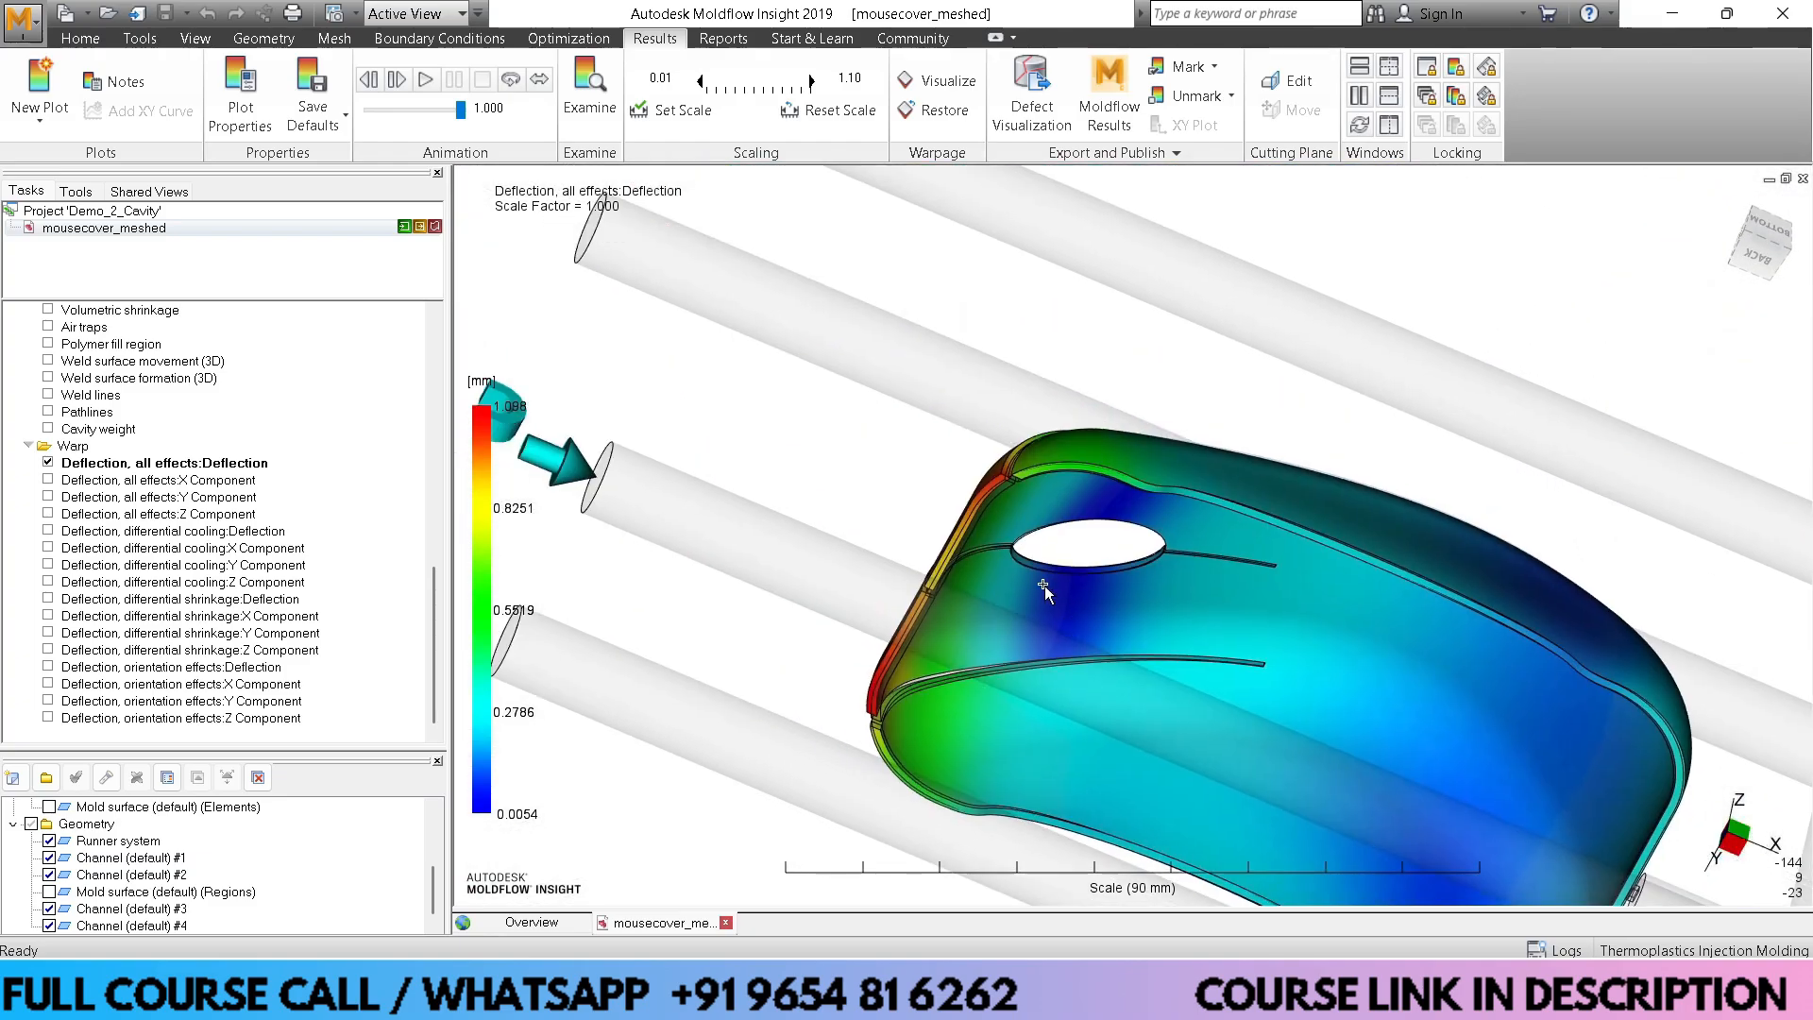
Set the scale factor of the Deflection, all effects:Deflection plot to 5 in its plot properties
{"action": "scroll", "coordinate": [998, 487], "scroll_direction": "up", "scroll_amount": 4}
{"action": "scroll", "coordinate": [846, 444], "scroll_direction": "up", "scroll_amount": 3}
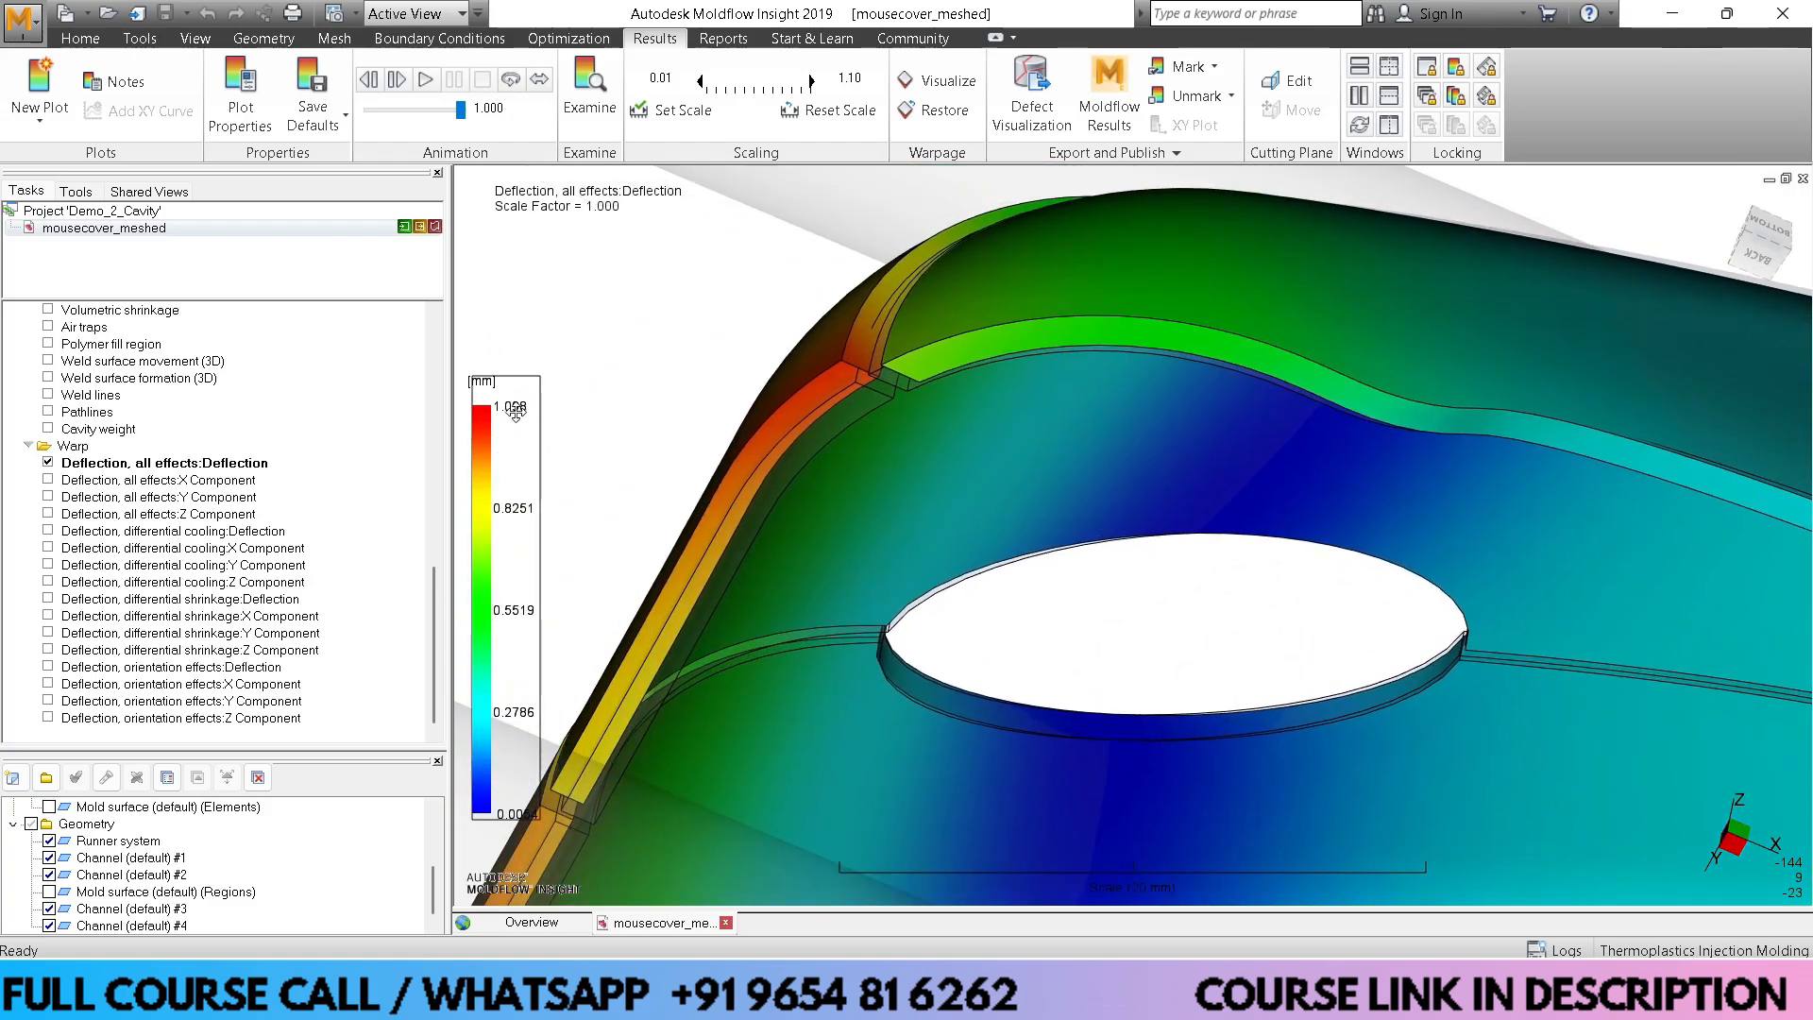
{"action": "scroll", "coordinate": [827, 368], "scroll_direction": "down", "scroll_amount": 3}
{"action": "middle_click_drag", "start_coordinate": [827, 369], "coordinate": [1122, 413]}
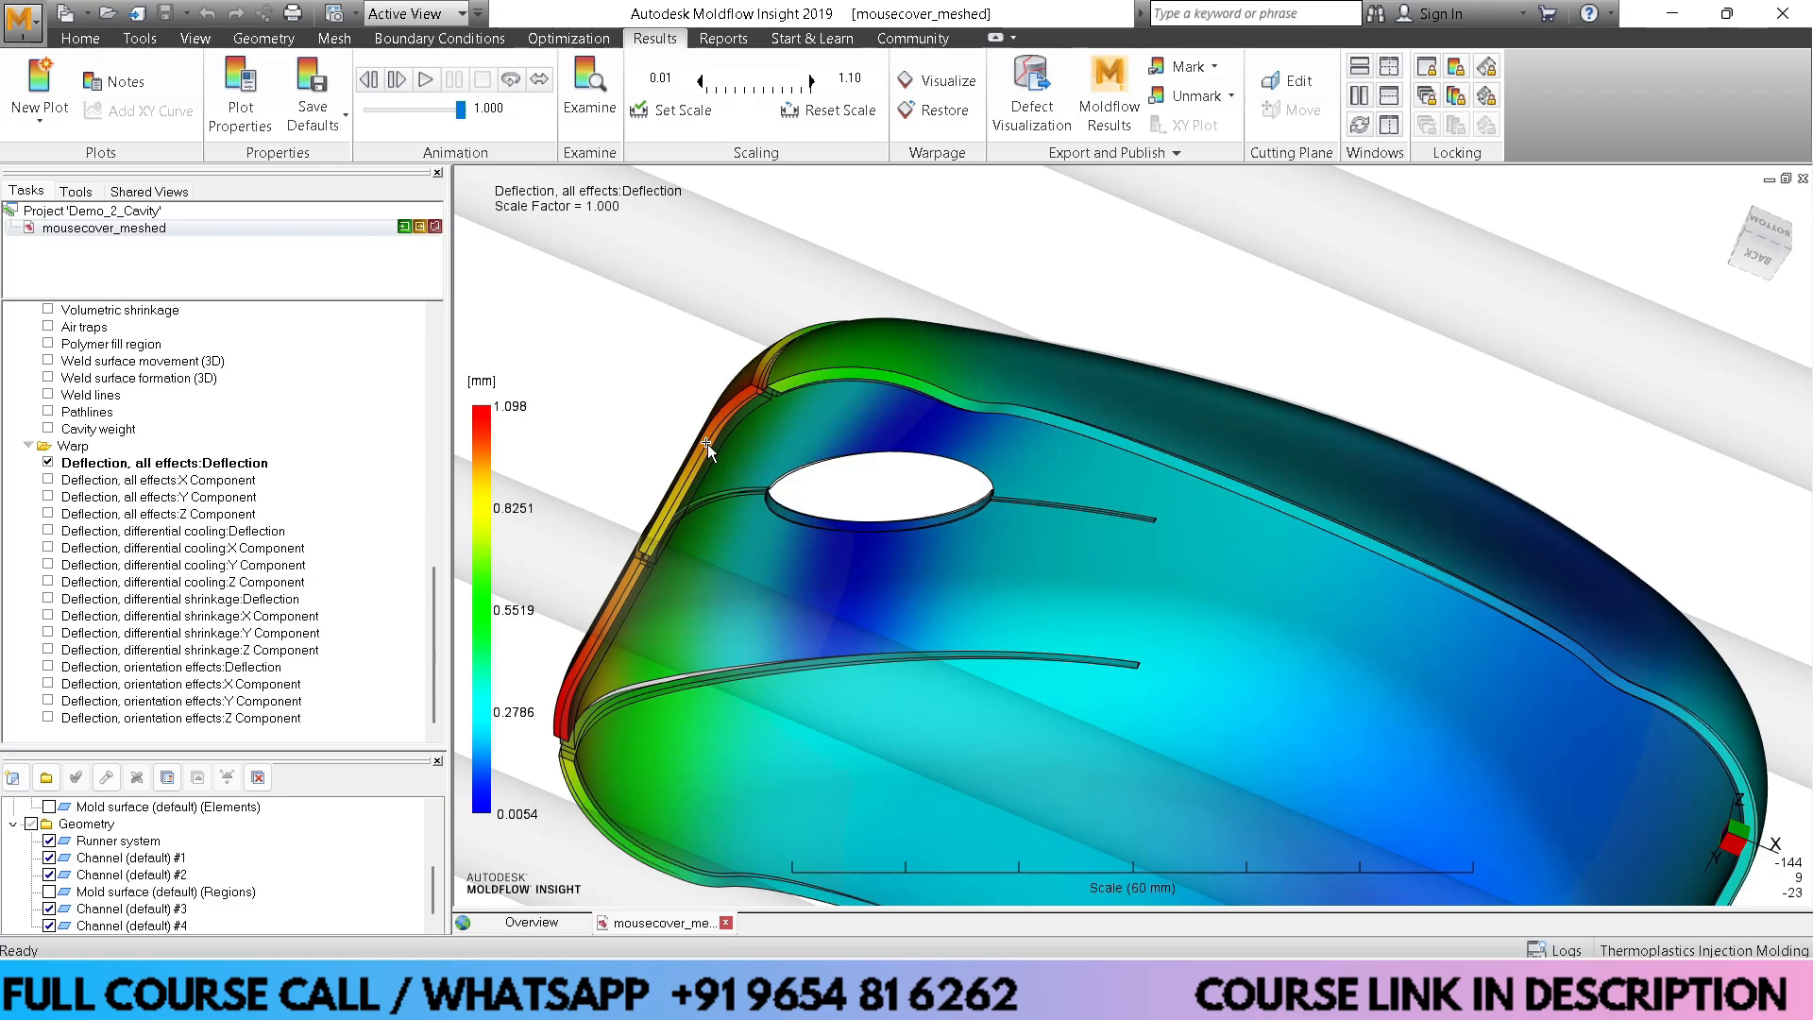
{"action": "scroll", "coordinate": [1158, 480], "scroll_direction": "down", "scroll_amount": 3}
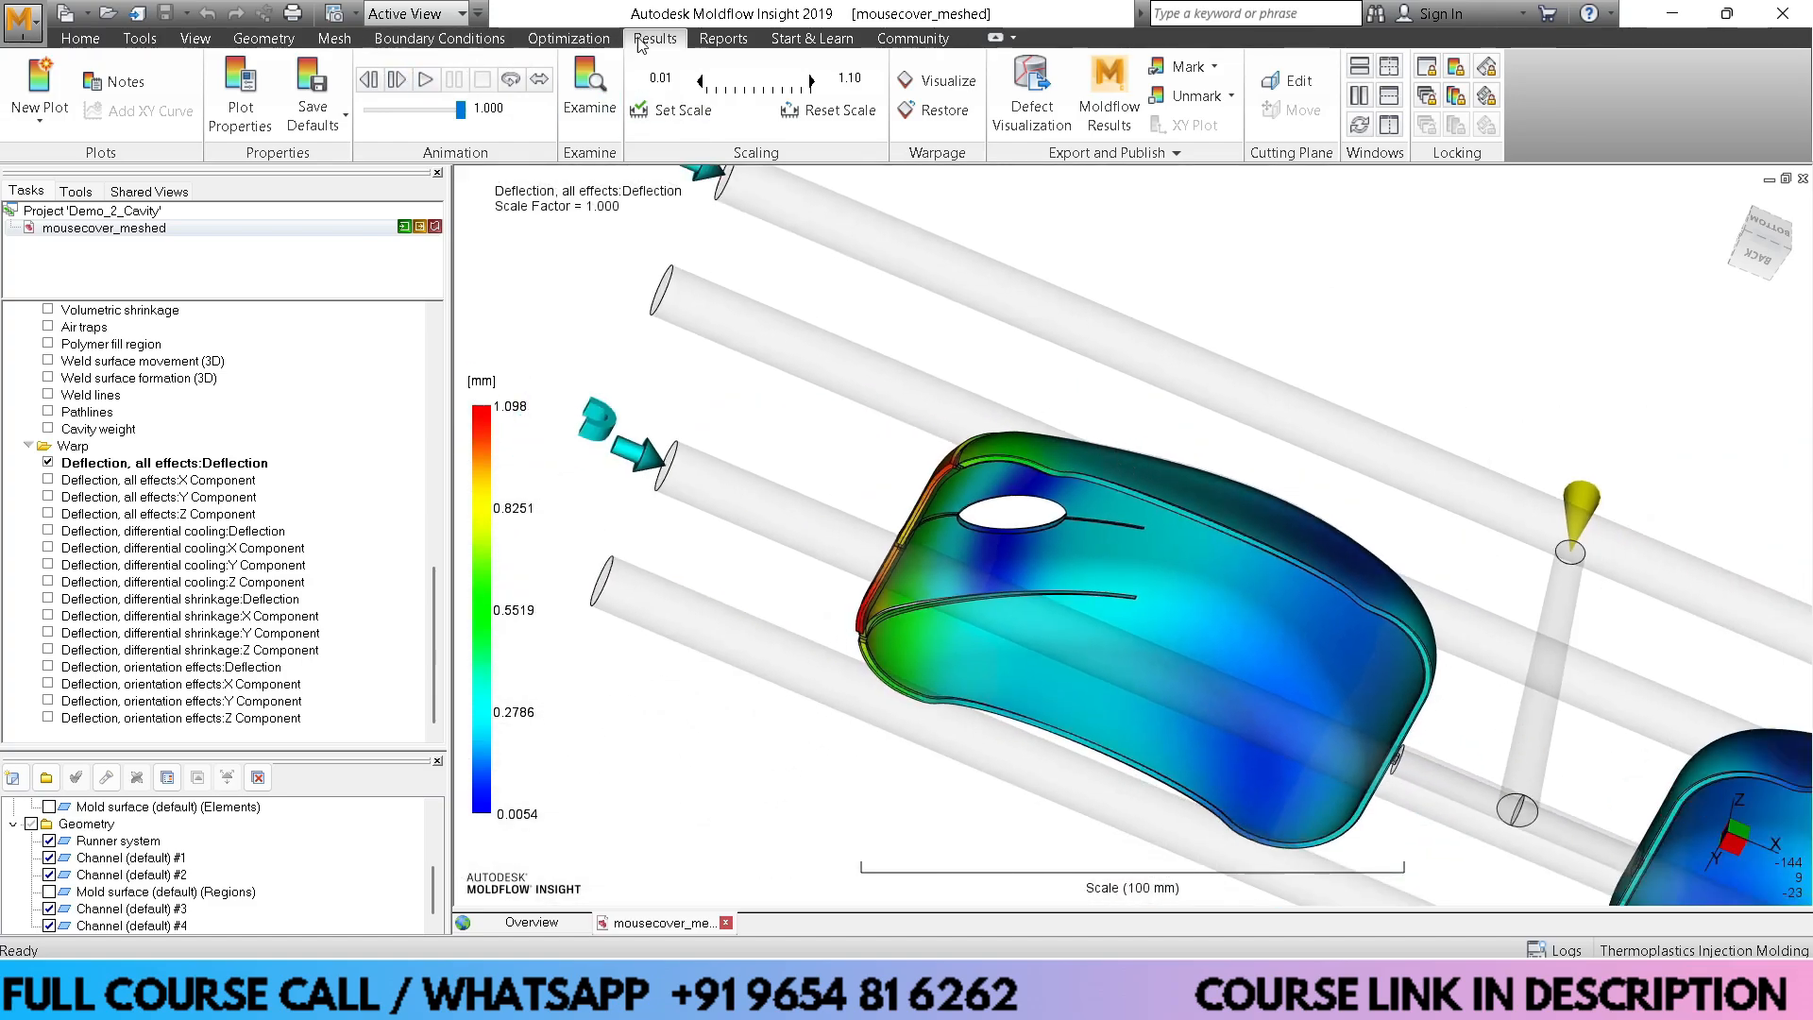
{"action": "left_click", "coordinate": [253, 109]}
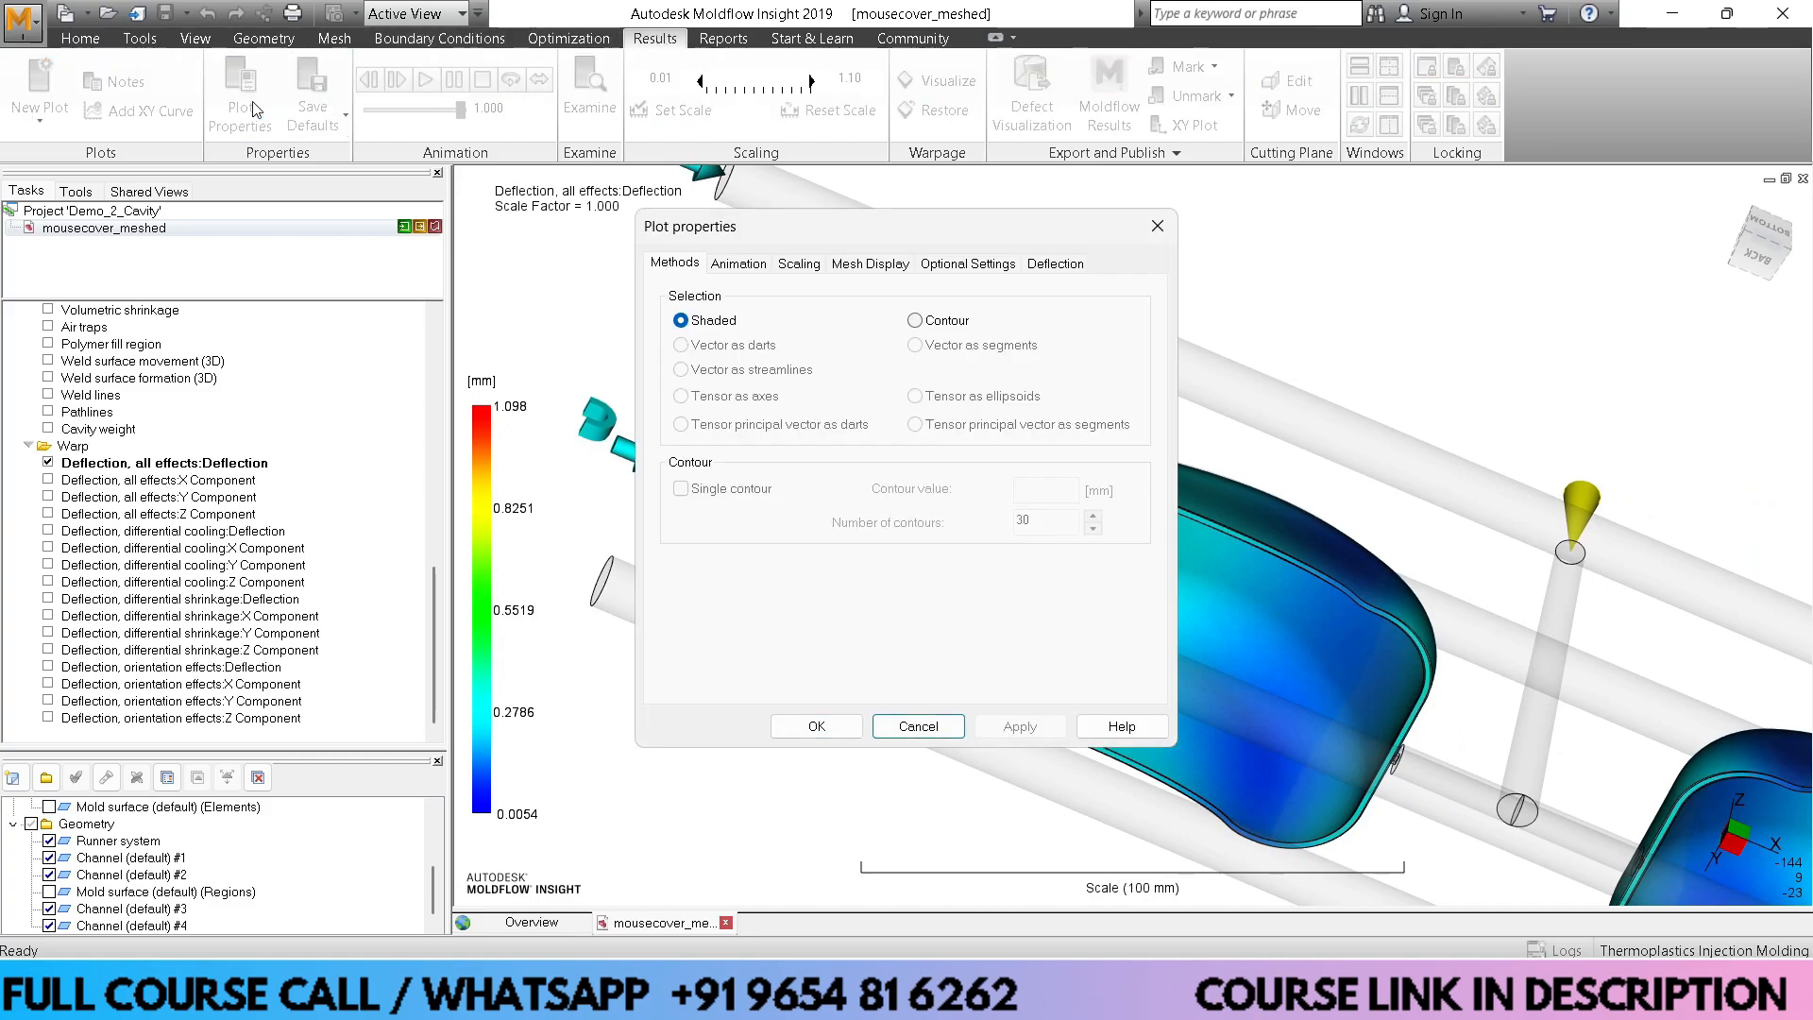
{"action": "left_click", "coordinate": [1050, 265]}
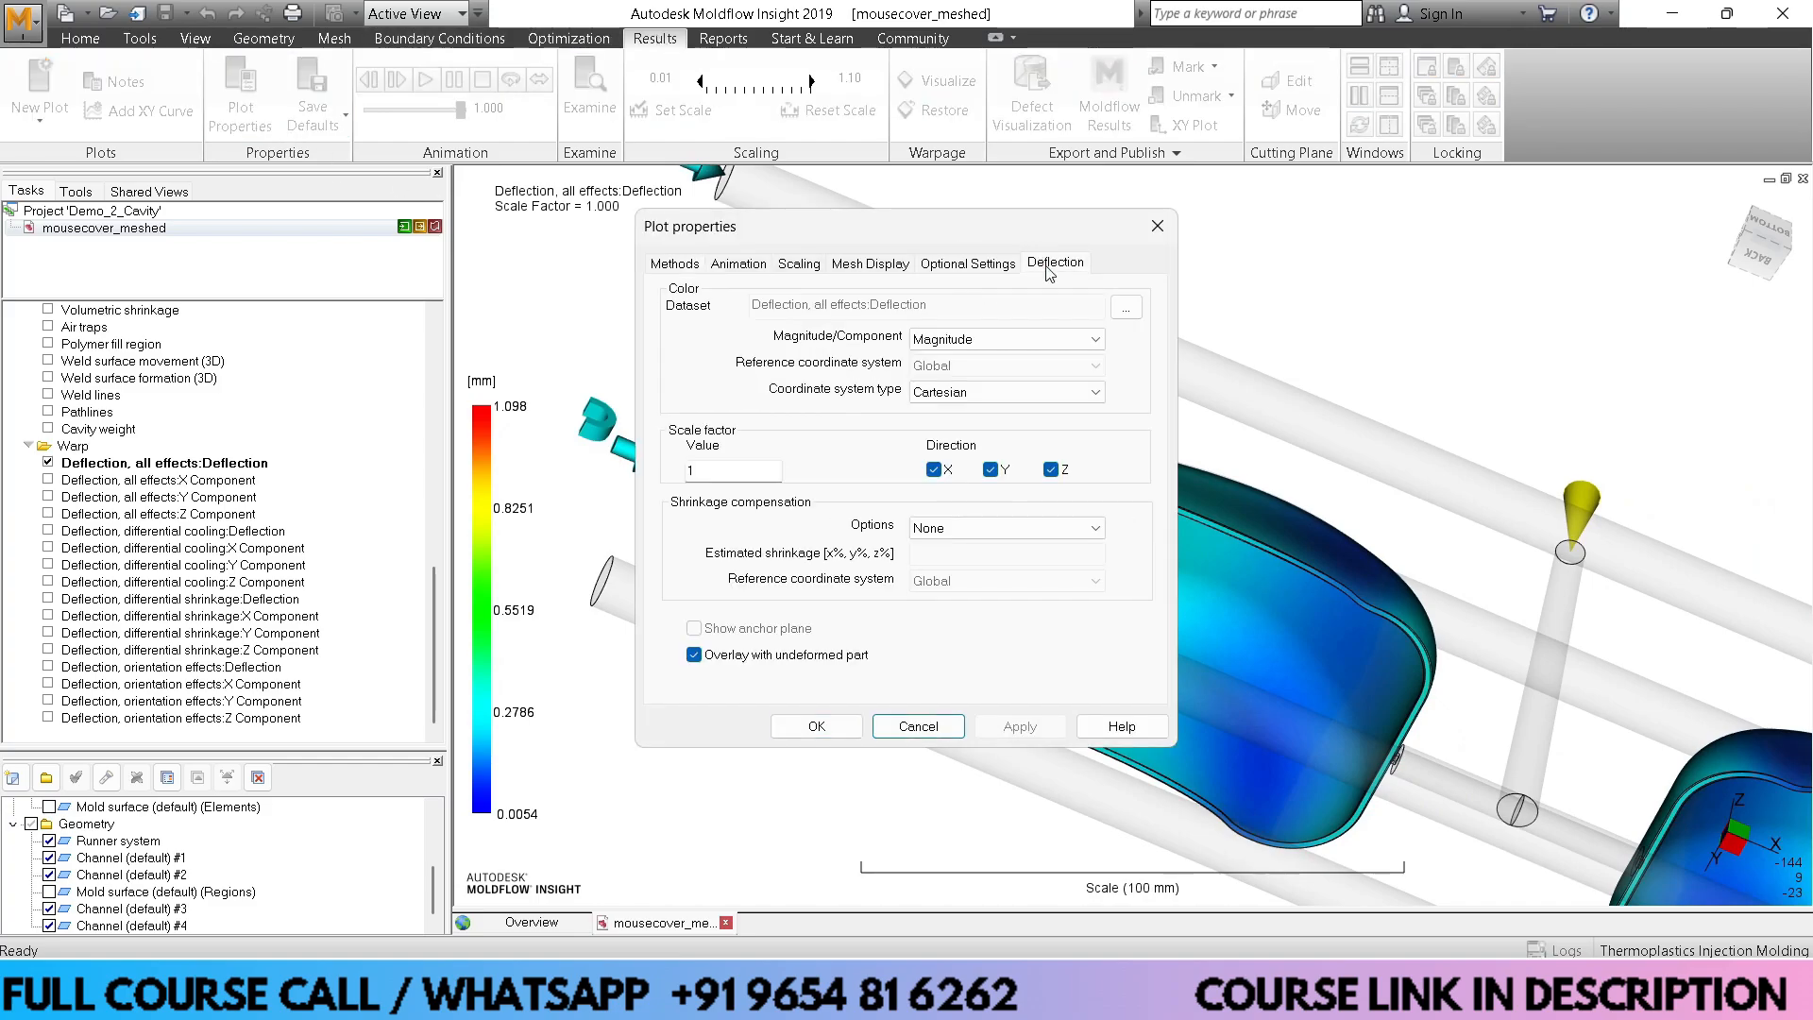
{"action": "double_click", "coordinate": [734, 478]}
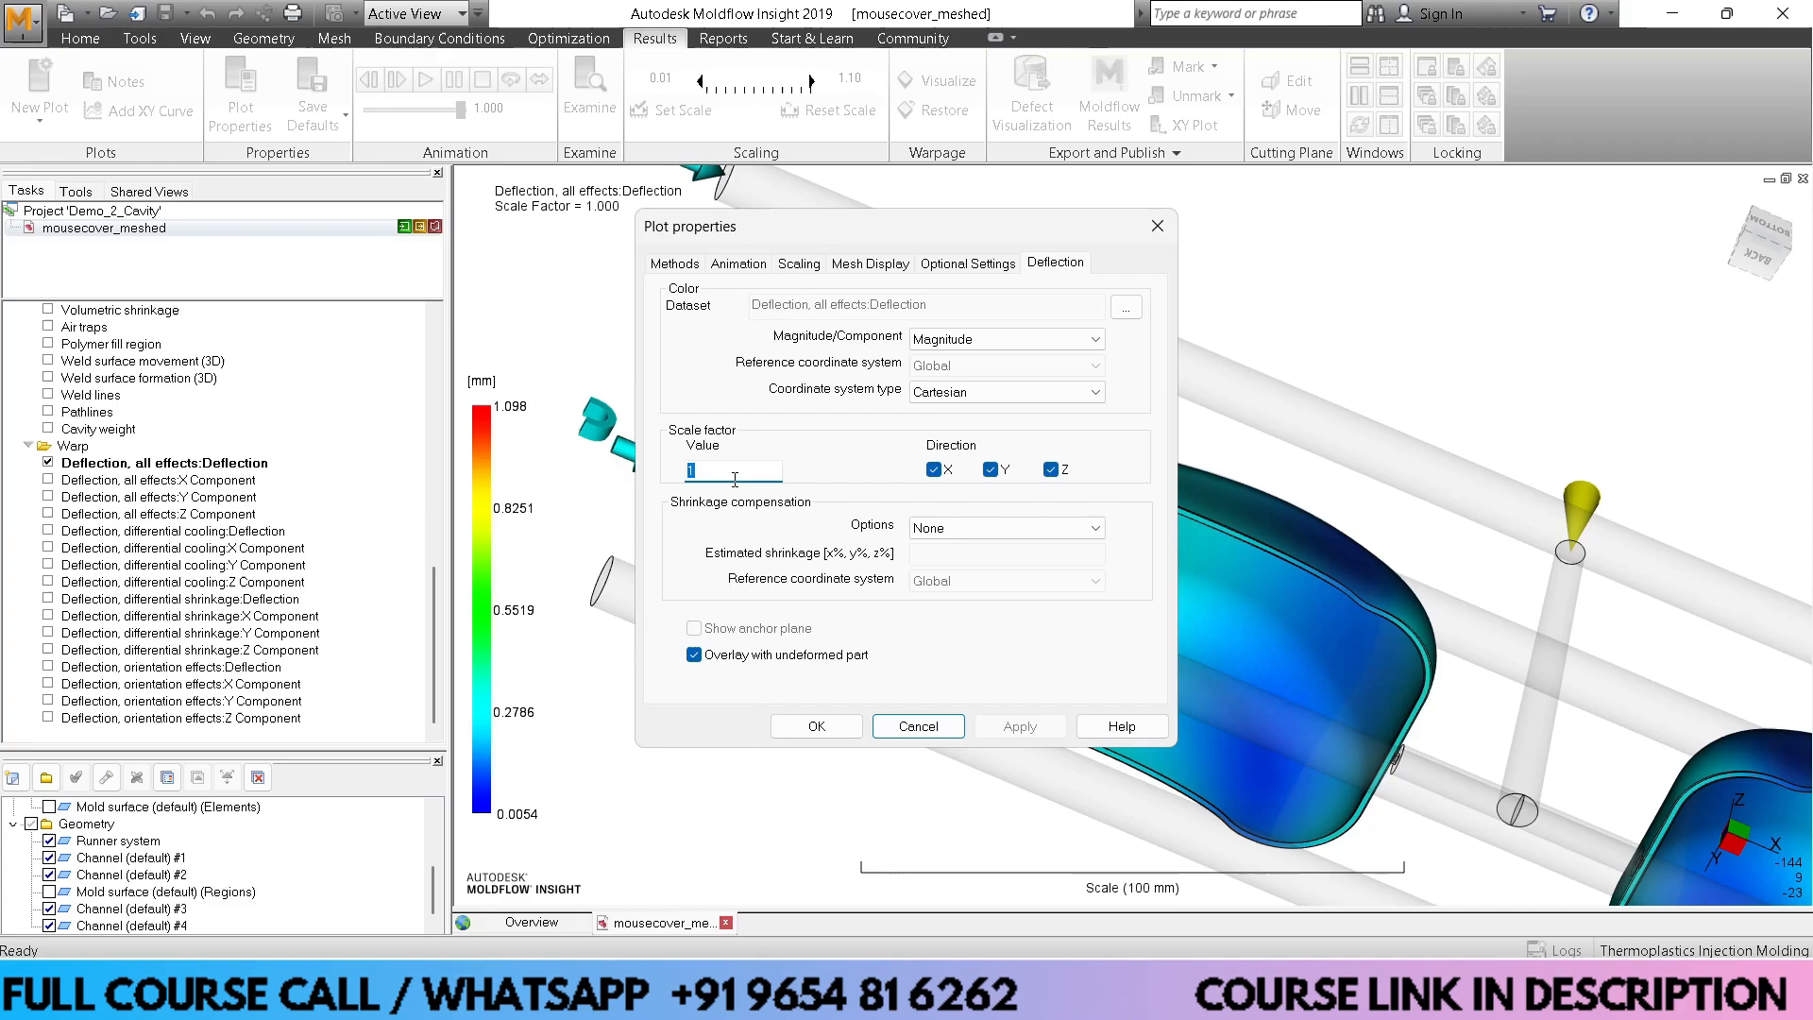
{"action": "type", "text": "5"}
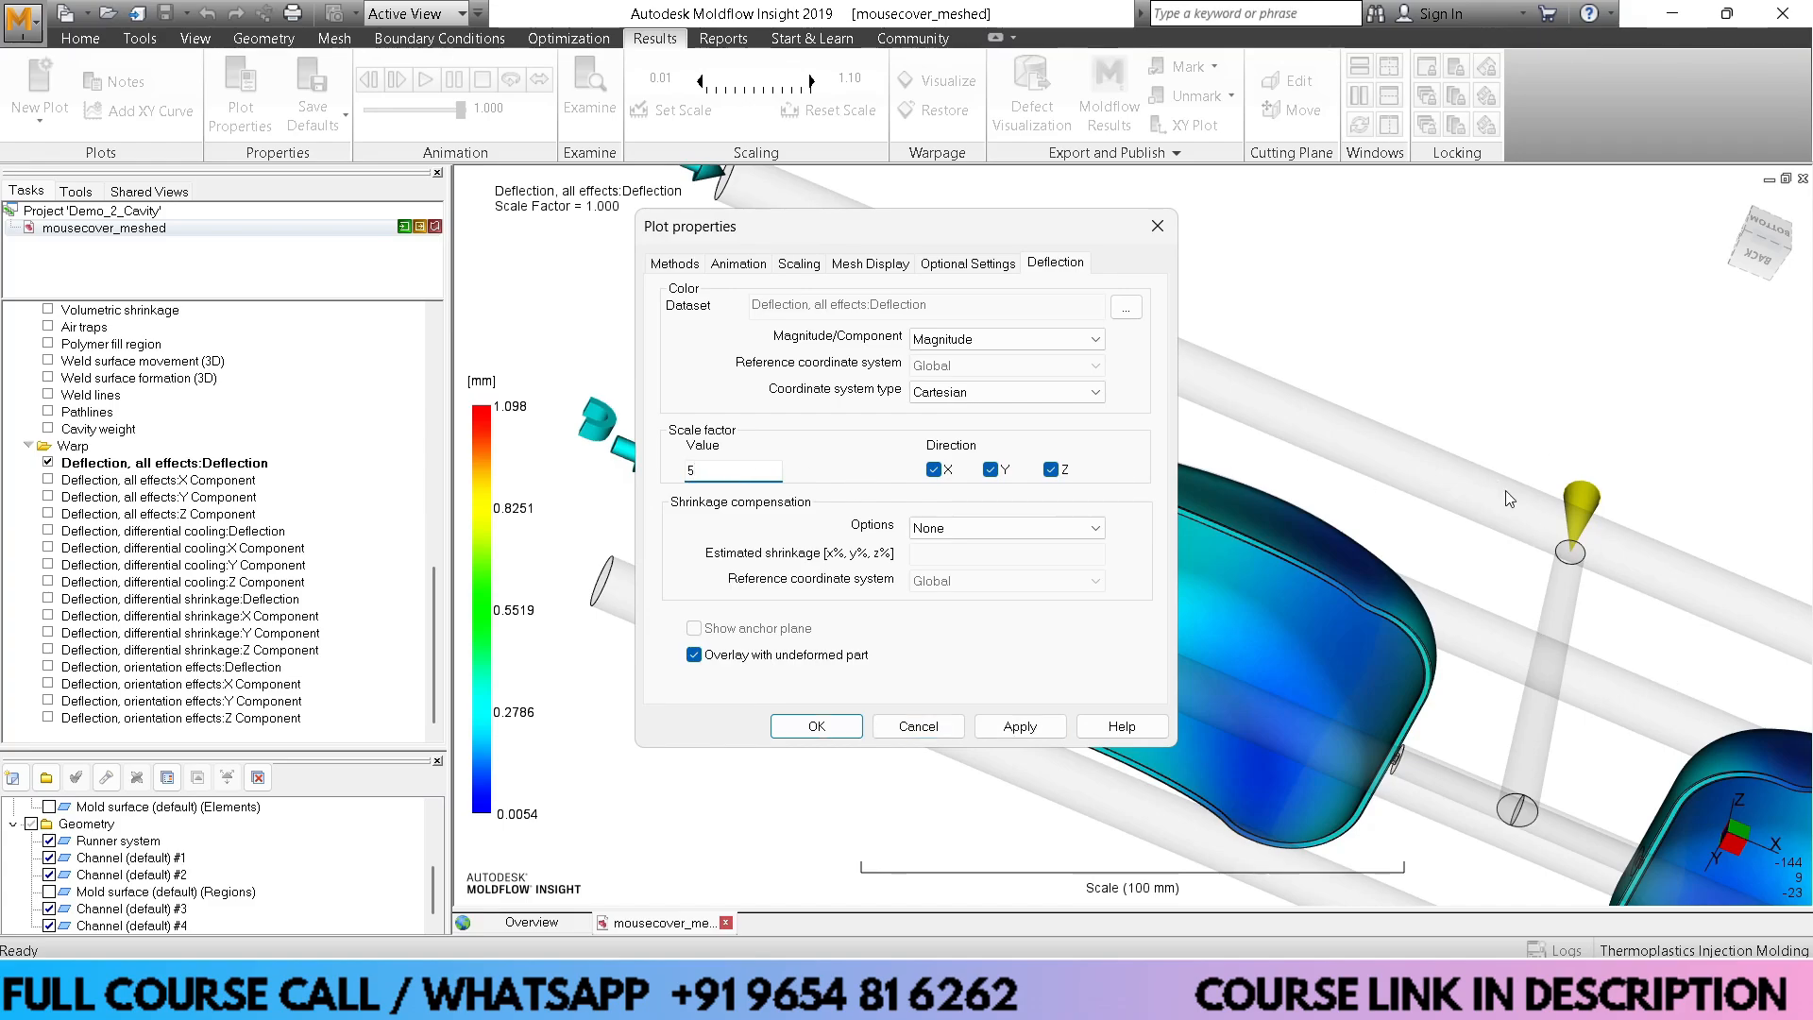
{"action": "left_click", "coordinate": [1051, 471]}
{"action": "left_click", "coordinate": [814, 728]}
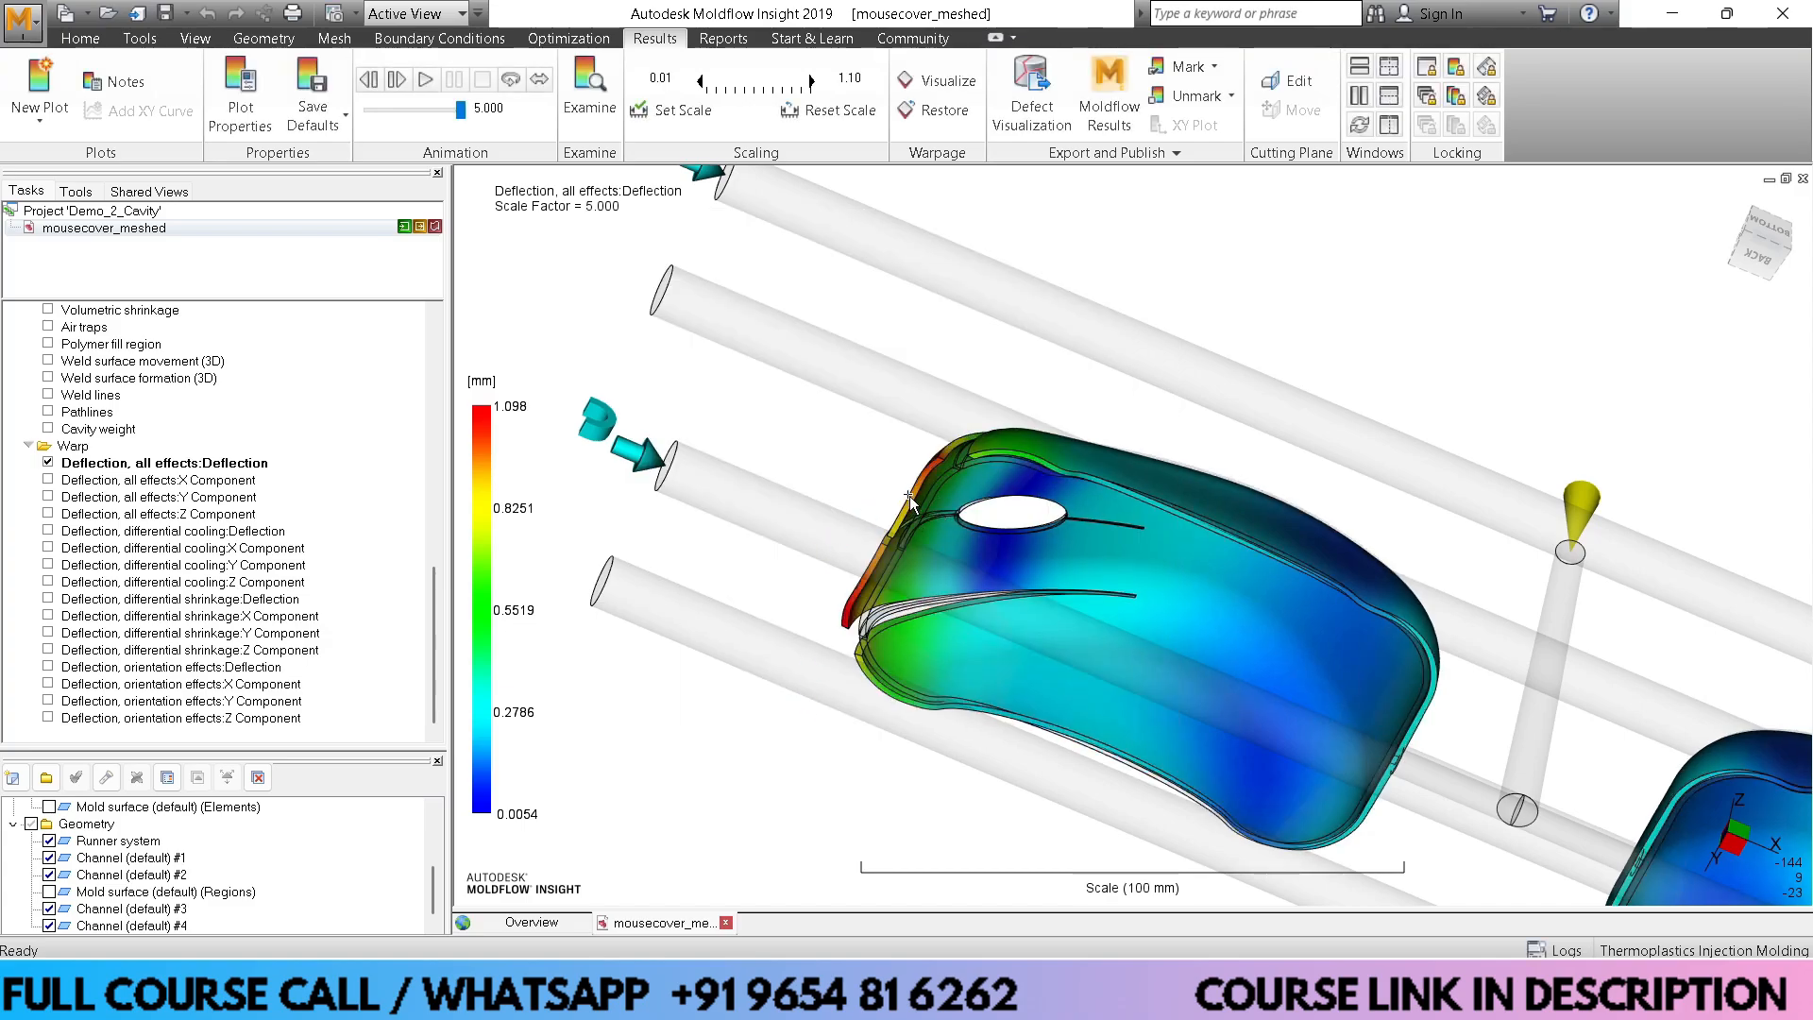
Capture a region of the model view with blank space beside the deflected mouse cover using Snipping Tool
{"action": "scroll", "coordinate": [956, 525], "scroll_direction": "up", "scroll_amount": 5}
{"action": "middle_click_drag", "start_coordinate": [840, 516], "coordinate": [958, 304]}
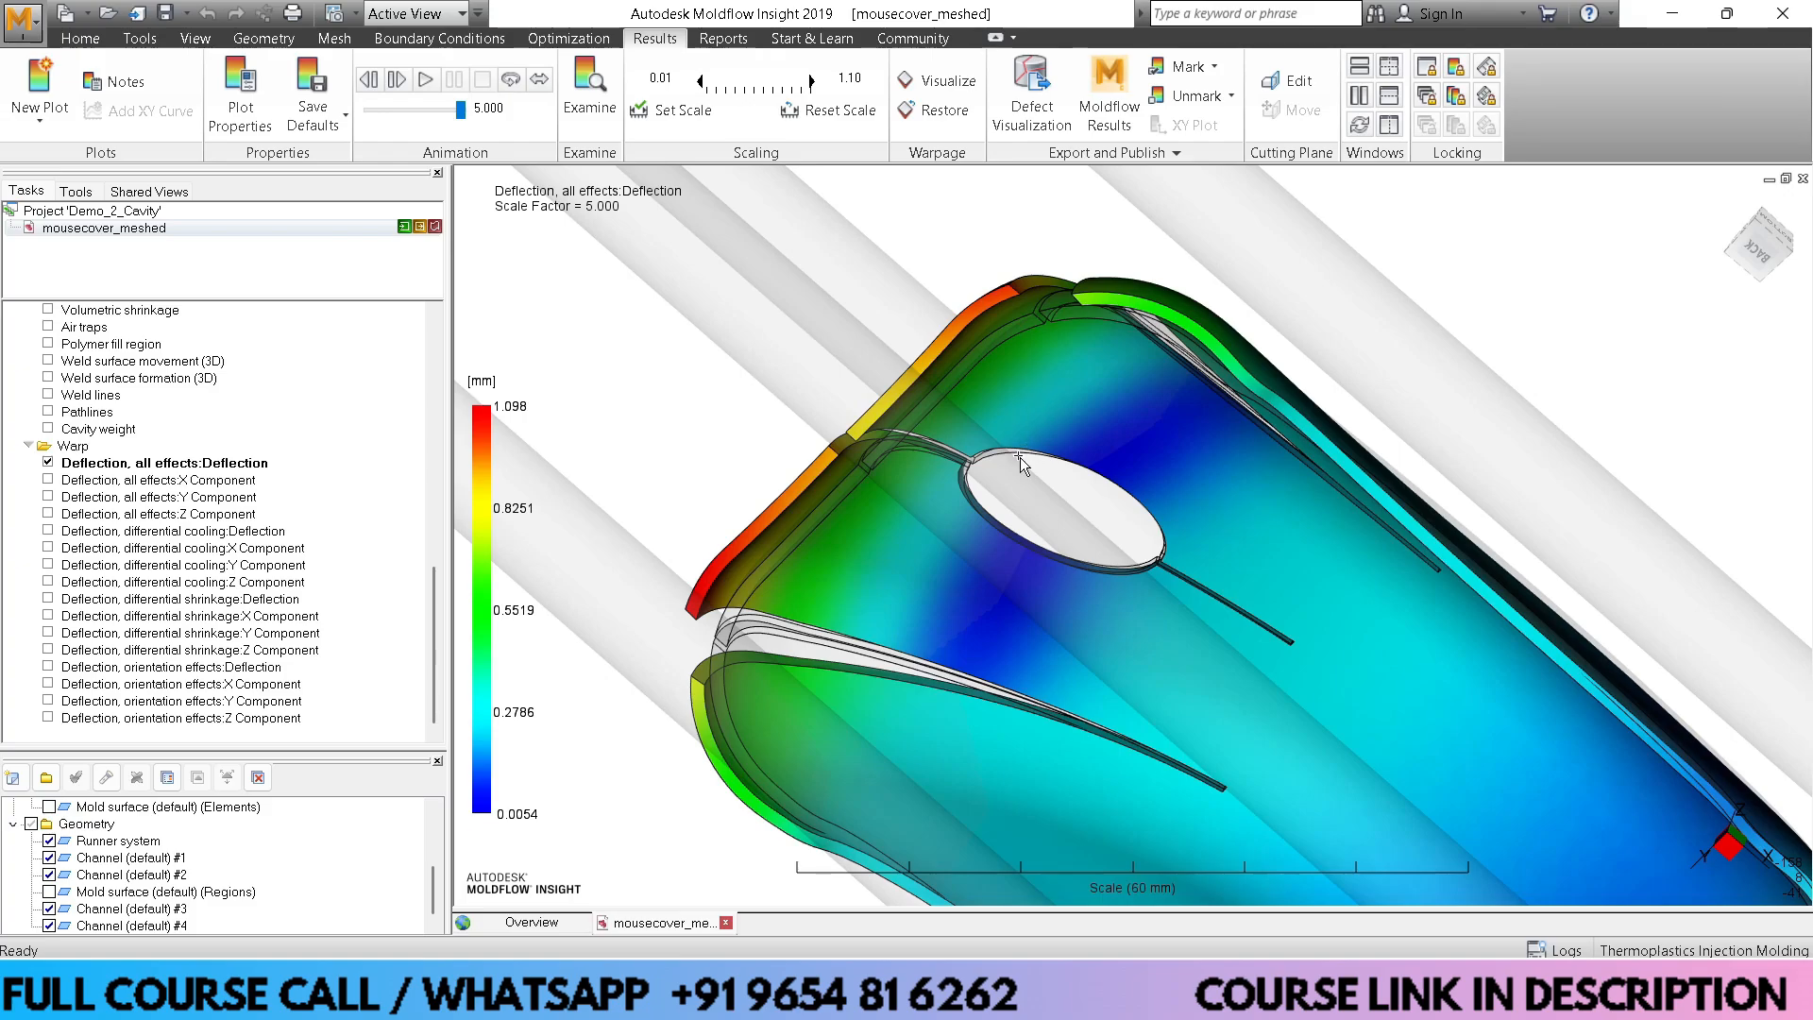
{"action": "scroll", "coordinate": [1027, 503], "scroll_direction": "down", "scroll_amount": 4}
{"action": "middle_click_drag", "start_coordinate": [1093, 514], "coordinate": [753, 475]}
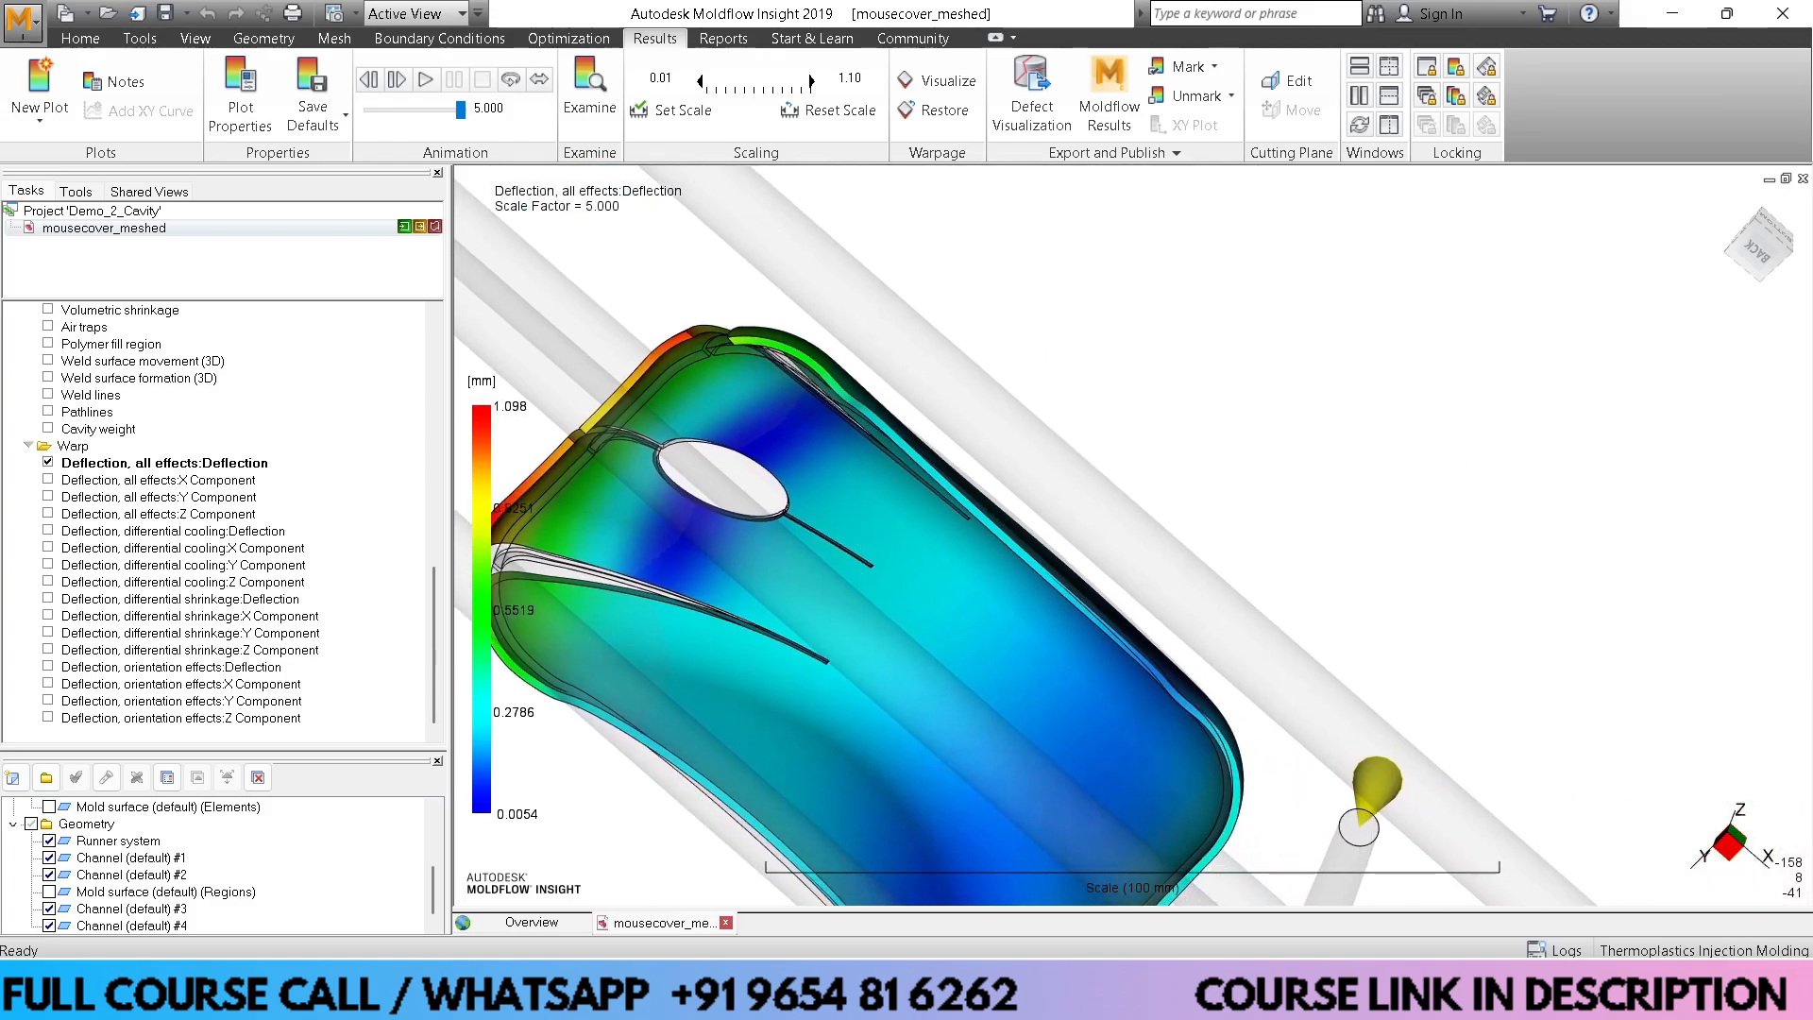
{"action": "left_click", "coordinate": [695, 991]}
{"action": "left_click", "coordinate": [620, 279]}
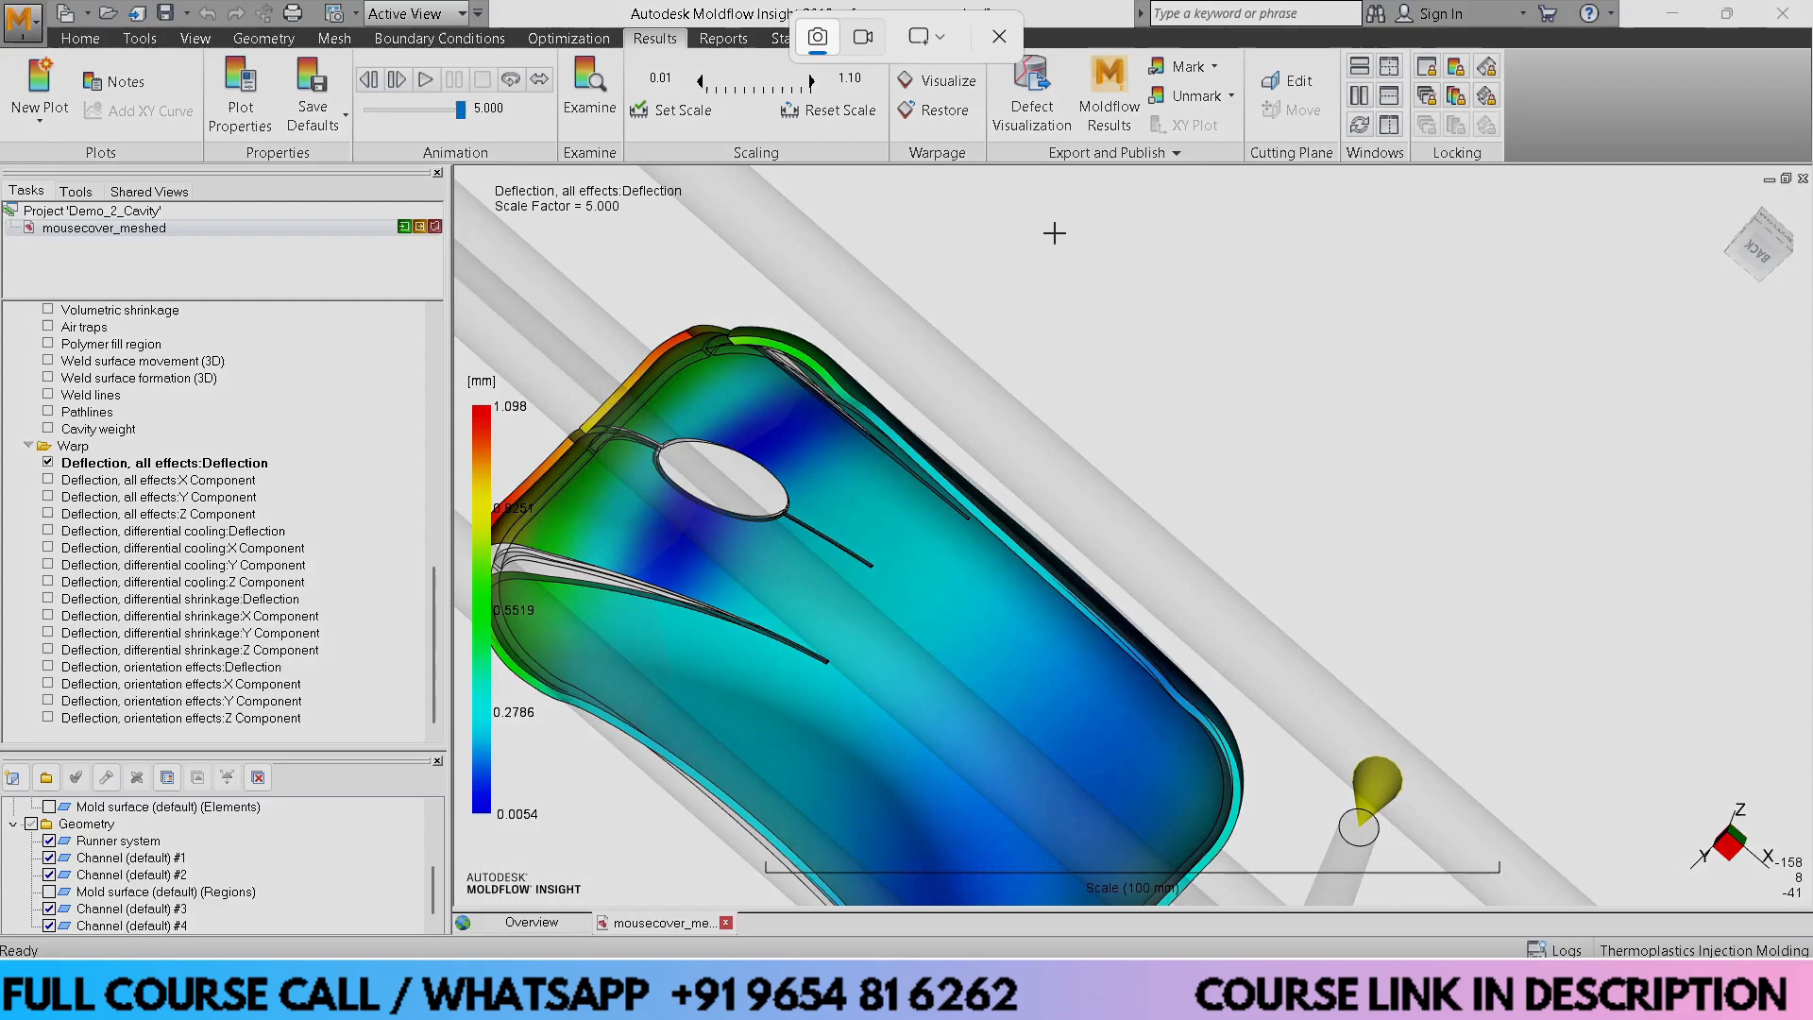
{"action": "left_click_drag", "start_coordinate": [1057, 173], "coordinate": [1809, 729]}
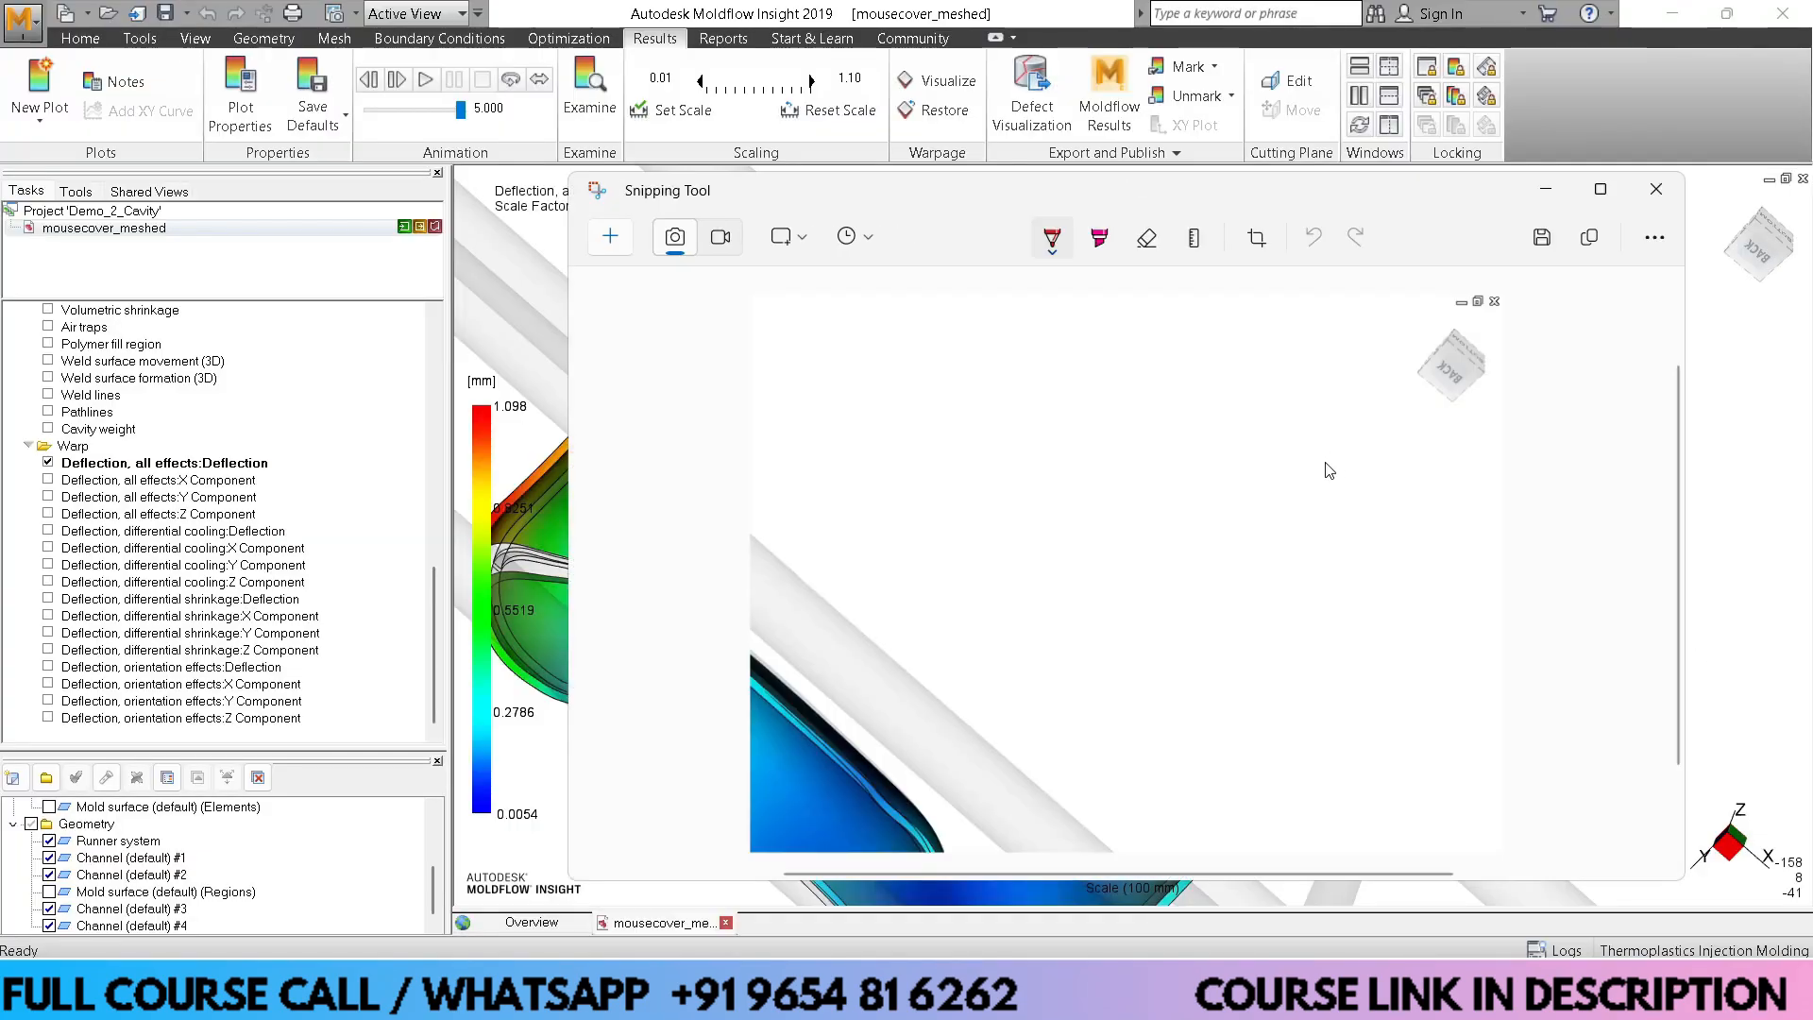
Write the circled numbered notes 1 DF, 2 DS and 3 OE in red on the snip and minimize Snipping Tool
{"action": "mouse_move", "coordinate": [953, 356]}
{"action": "left_mouse_down"}
{"action": "mouse_move", "coordinate": [927, 407]}
{"action": "mouse_move", "coordinate": [927, 342]}
{"action": "mouse_move", "coordinate": [1018, 374]}
{"action": "mouse_move", "coordinate": [1064, 376]}
{"action": "mouse_move", "coordinate": [1089, 329]}
{"action": "mouse_move", "coordinate": [1084, 352]}
{"action": "left_mouse_up"}
{"action": "left_click", "coordinate": [1017, 338]}
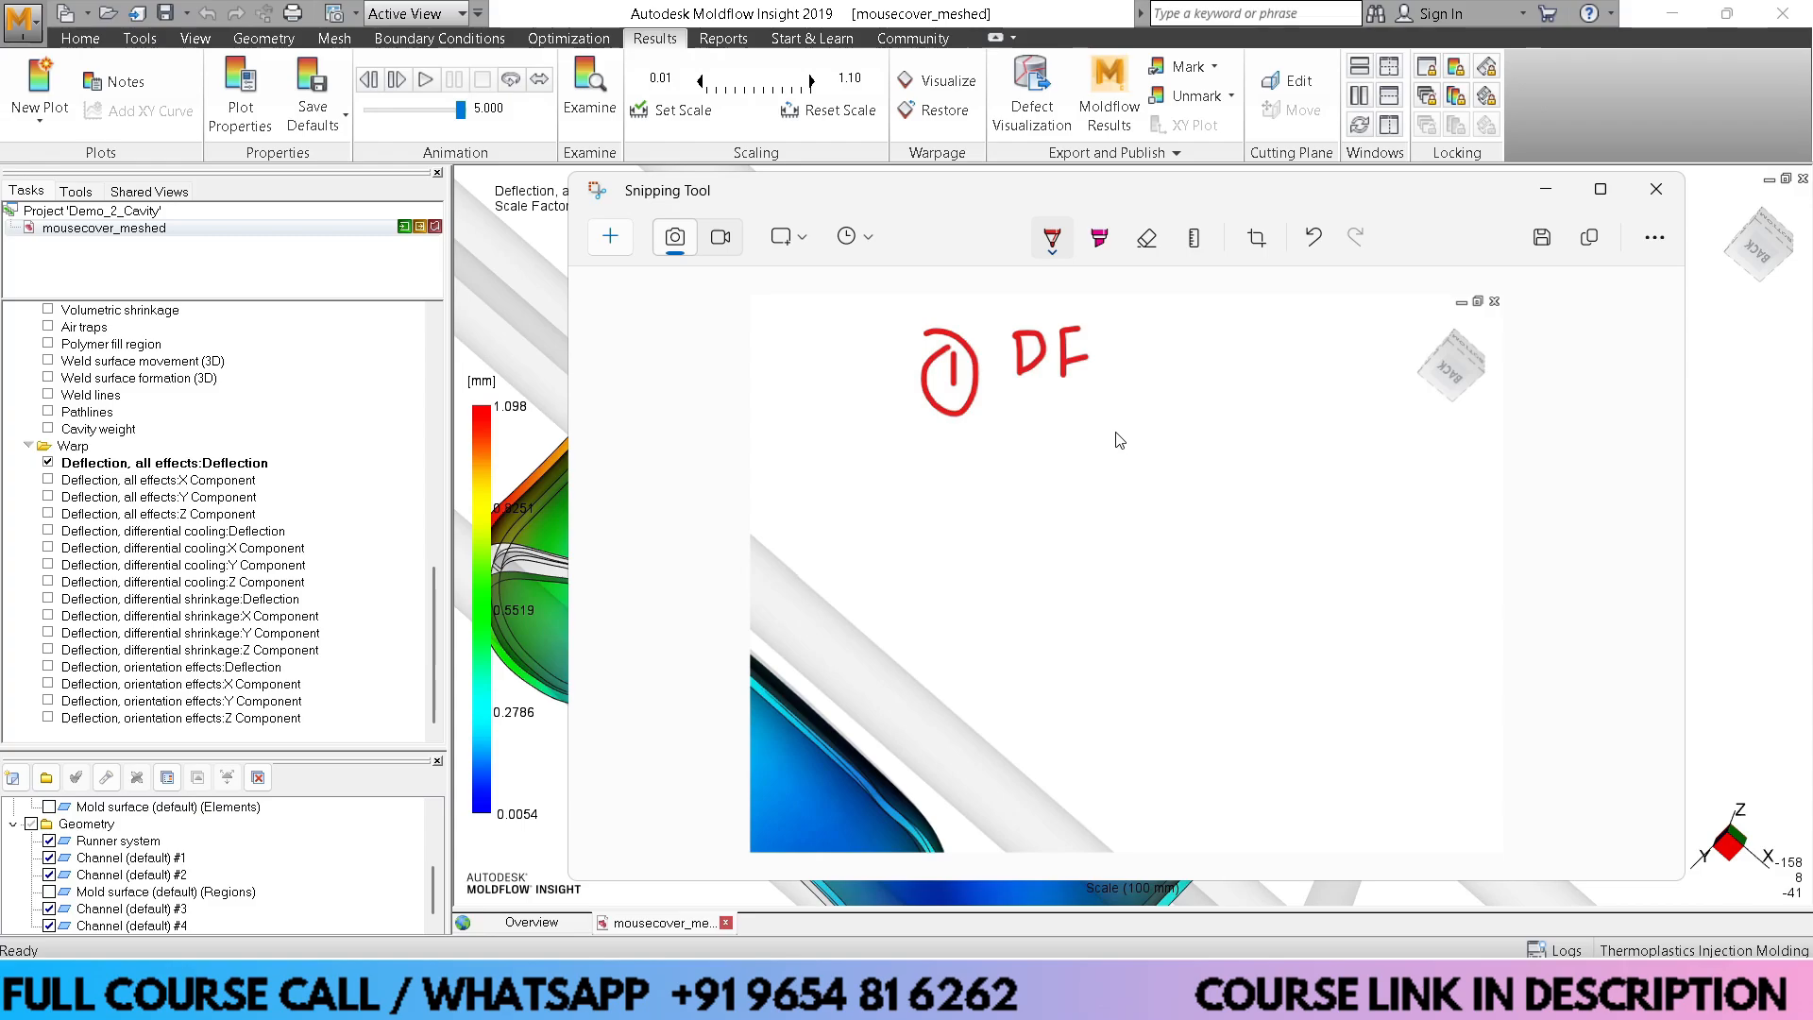
{"action": "mouse_move", "coordinate": [940, 481]}
{"action": "left_mouse_down"}
{"action": "mouse_move", "coordinate": [1043, 514]}
{"action": "mouse_move", "coordinate": [1077, 484]}
{"action": "mouse_move", "coordinate": [1046, 513]}
{"action": "mouse_move", "coordinate": [1101, 506]}
{"action": "mouse_move", "coordinate": [1072, 510]}
{"action": "left_mouse_up"}
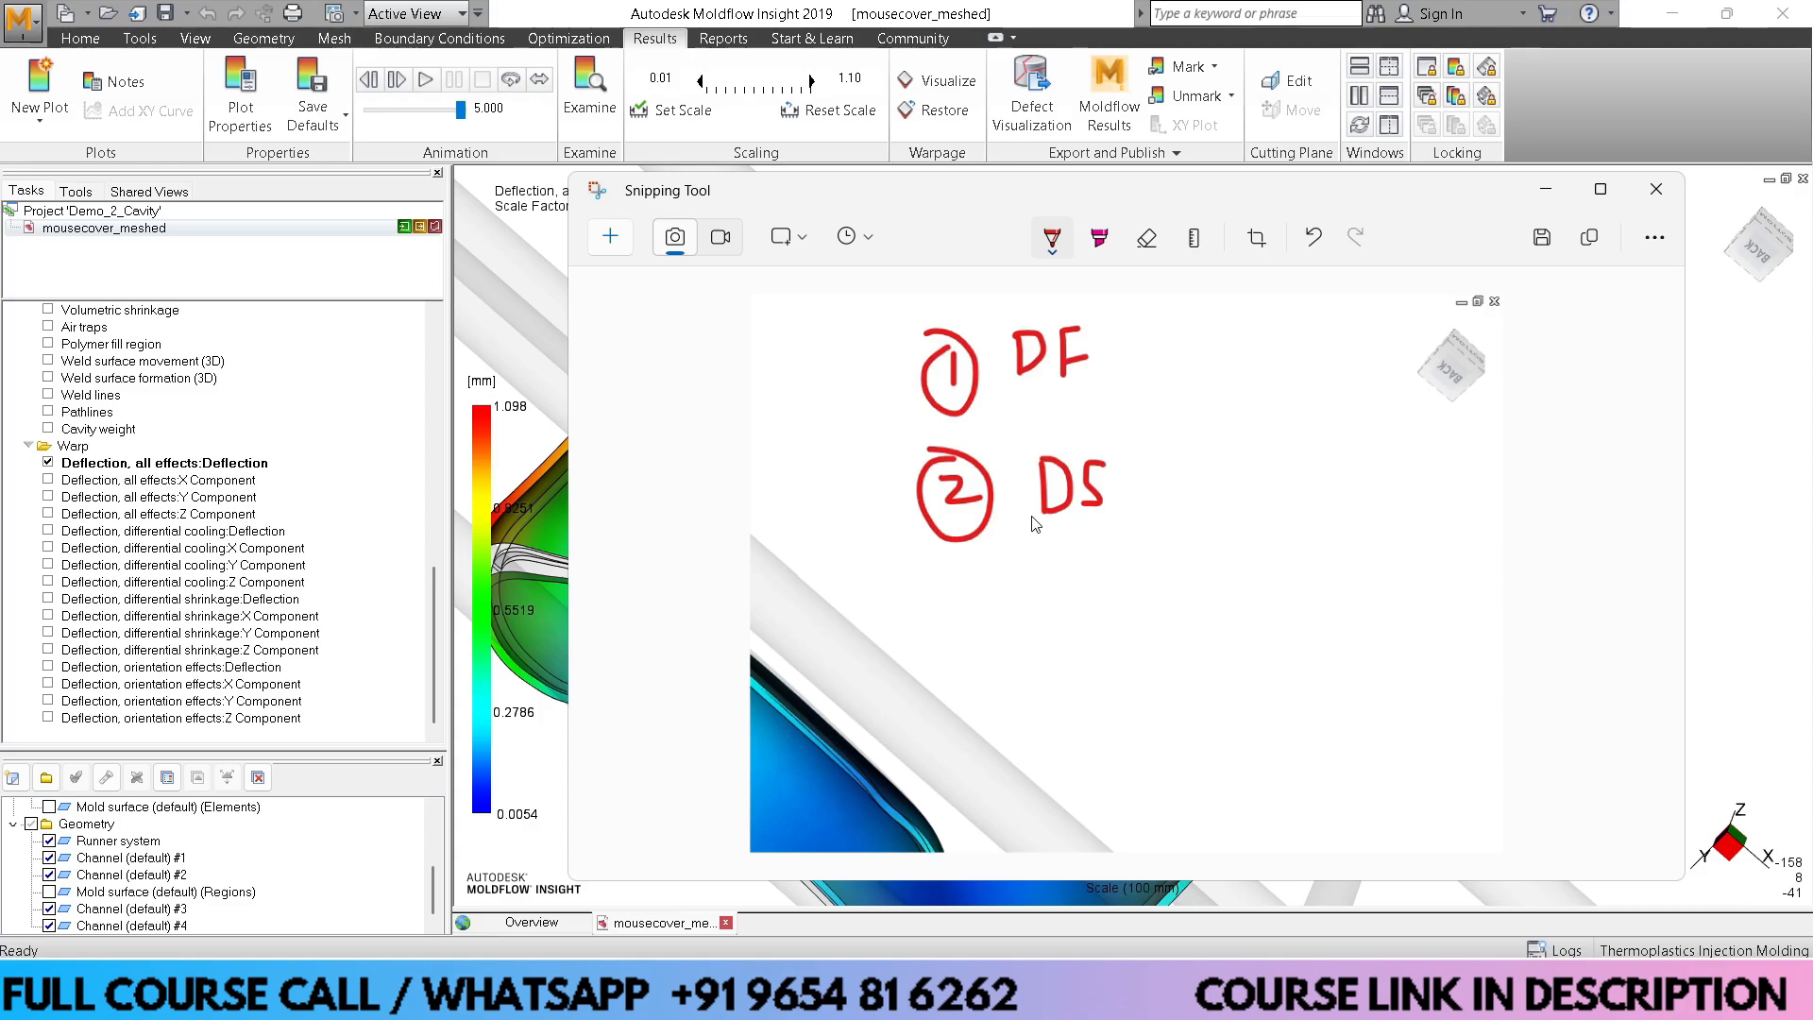
{"action": "mouse_move", "coordinate": [962, 604]}
{"action": "left_mouse_down"}
{"action": "mouse_move", "coordinate": [982, 623]}
{"action": "mouse_move", "coordinate": [962, 637]}
{"action": "mouse_move", "coordinate": [1032, 652]}
{"action": "mouse_move", "coordinate": [916, 590]}
{"action": "left_mouse_up"}
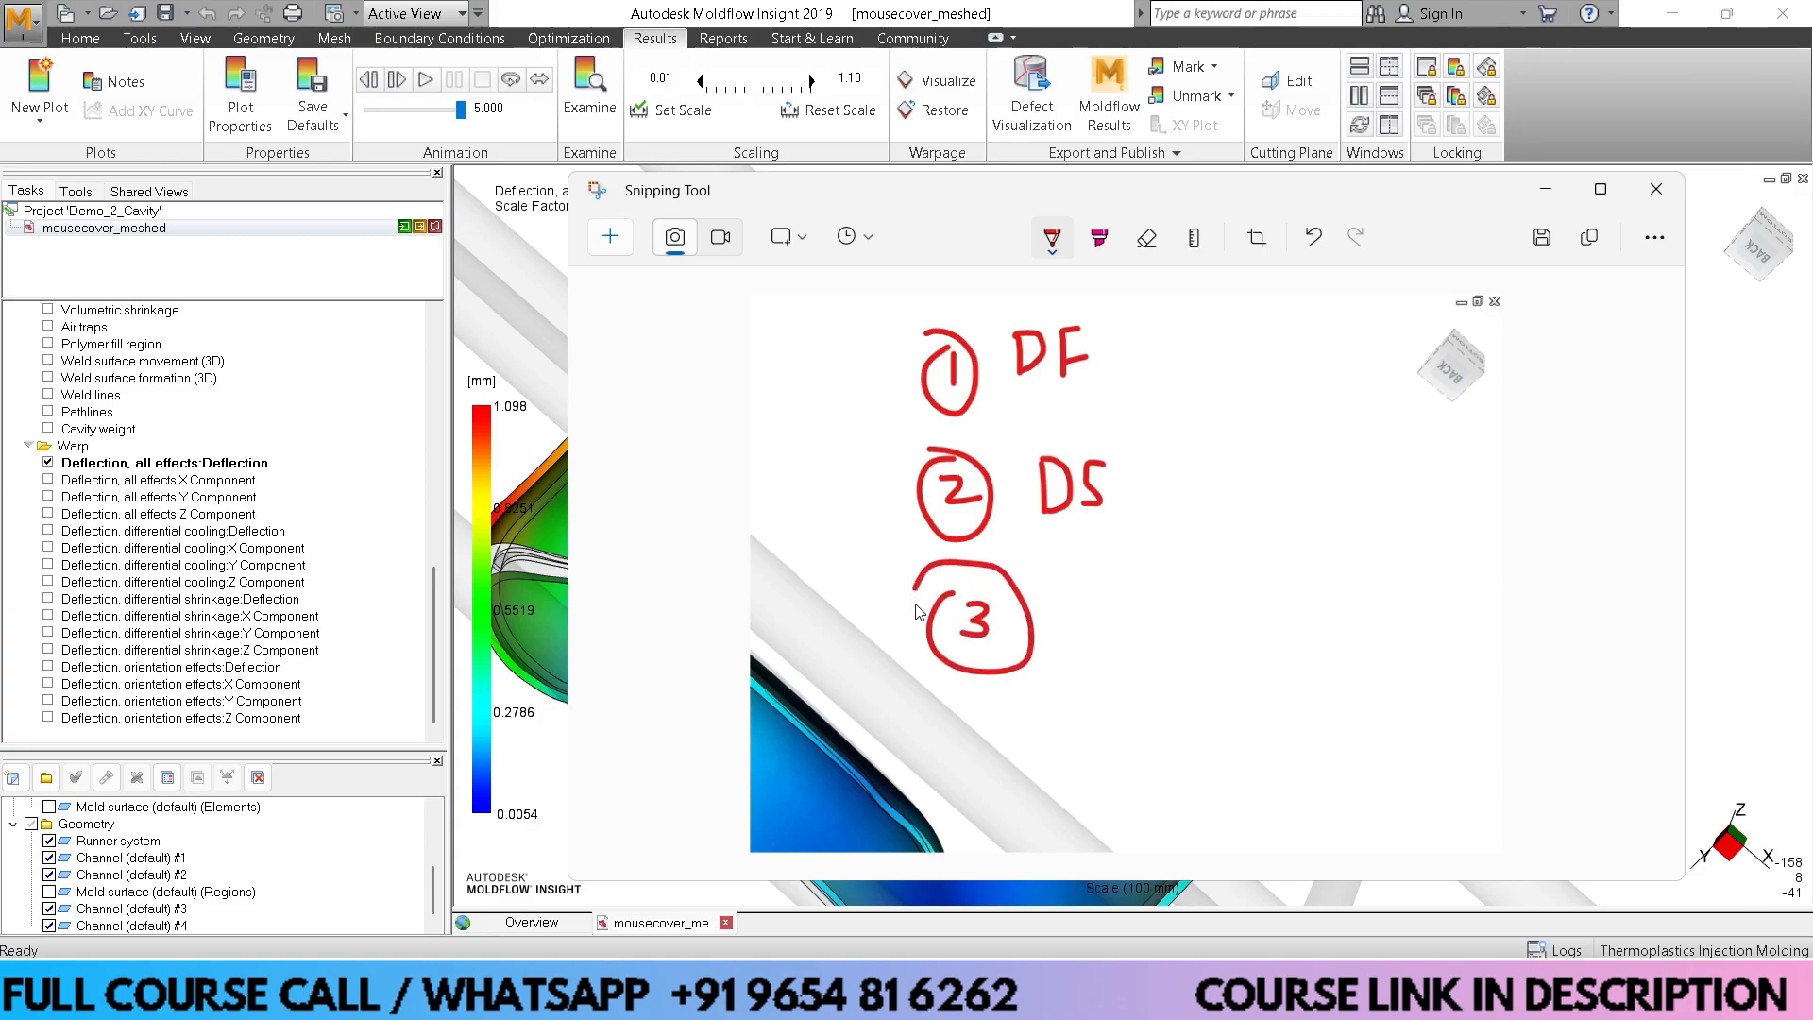
{"action": "mouse_move", "coordinate": [1059, 591]}
{"action": "left_mouse_down"}
{"action": "mouse_move", "coordinate": [1131, 627]}
{"action": "mouse_move", "coordinate": [1137, 584]}
{"action": "left_mouse_up"}
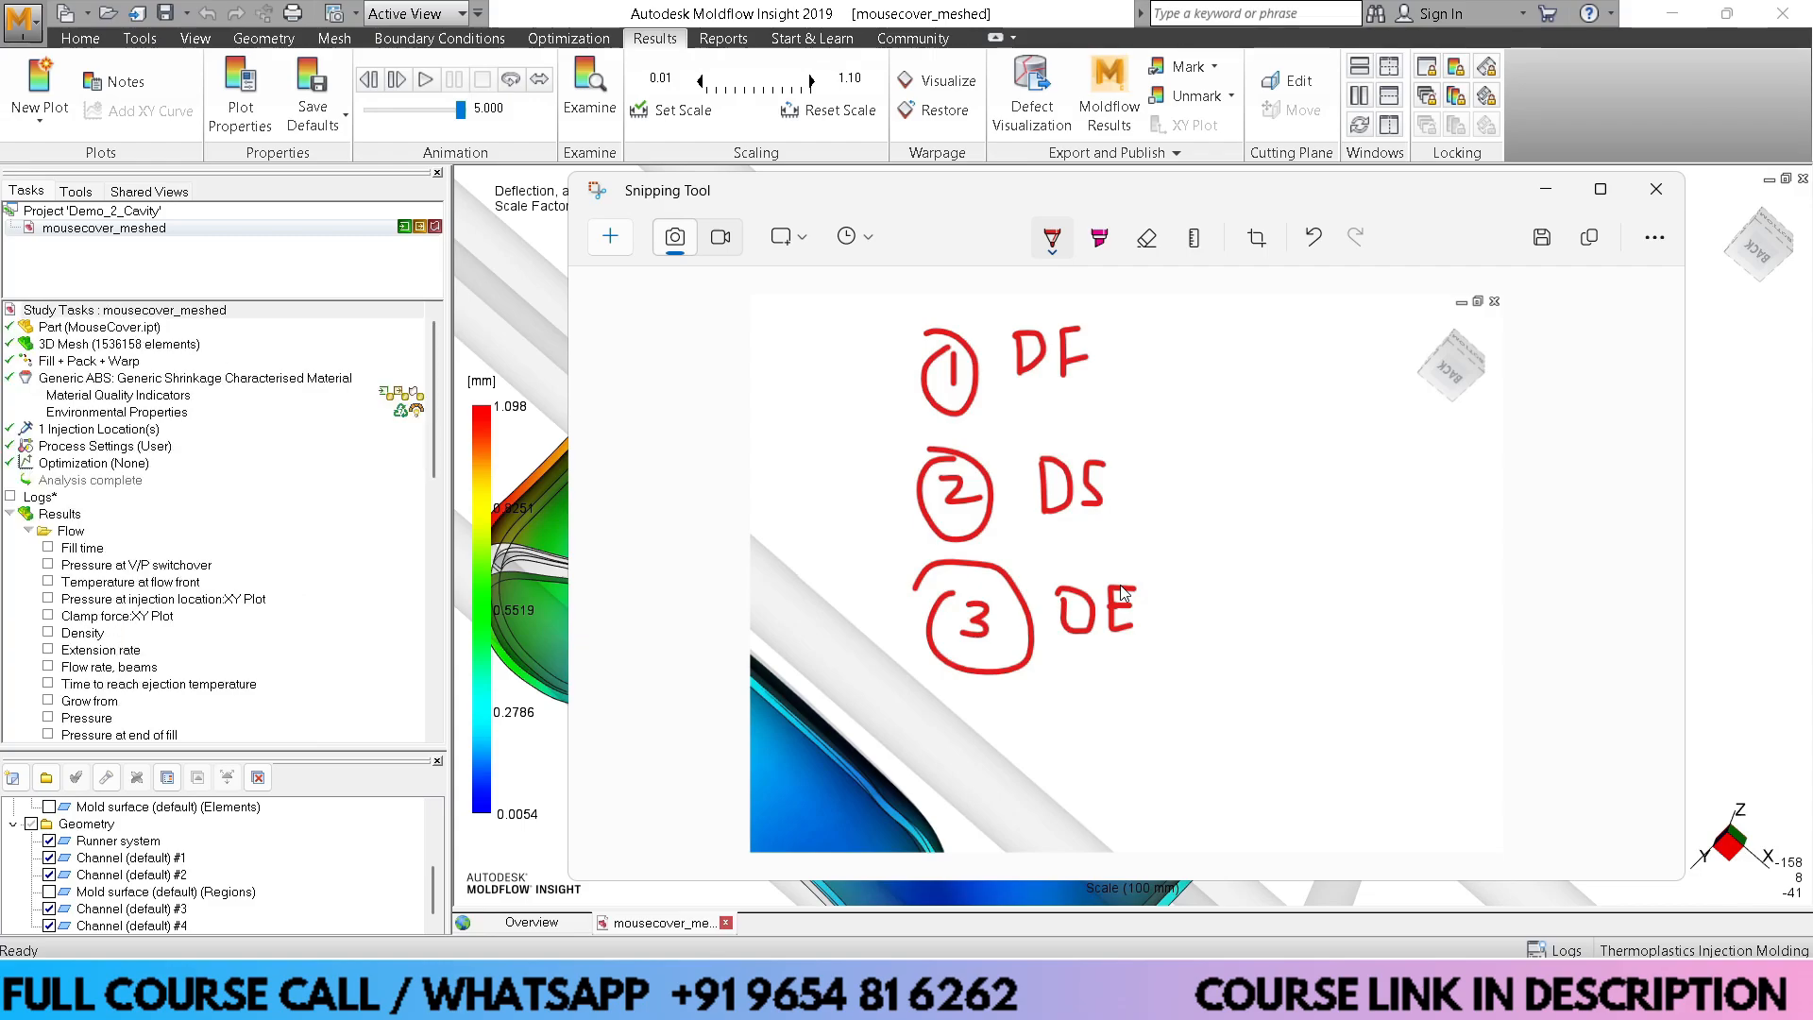
{"action": "left_click", "coordinate": [1546, 190]}
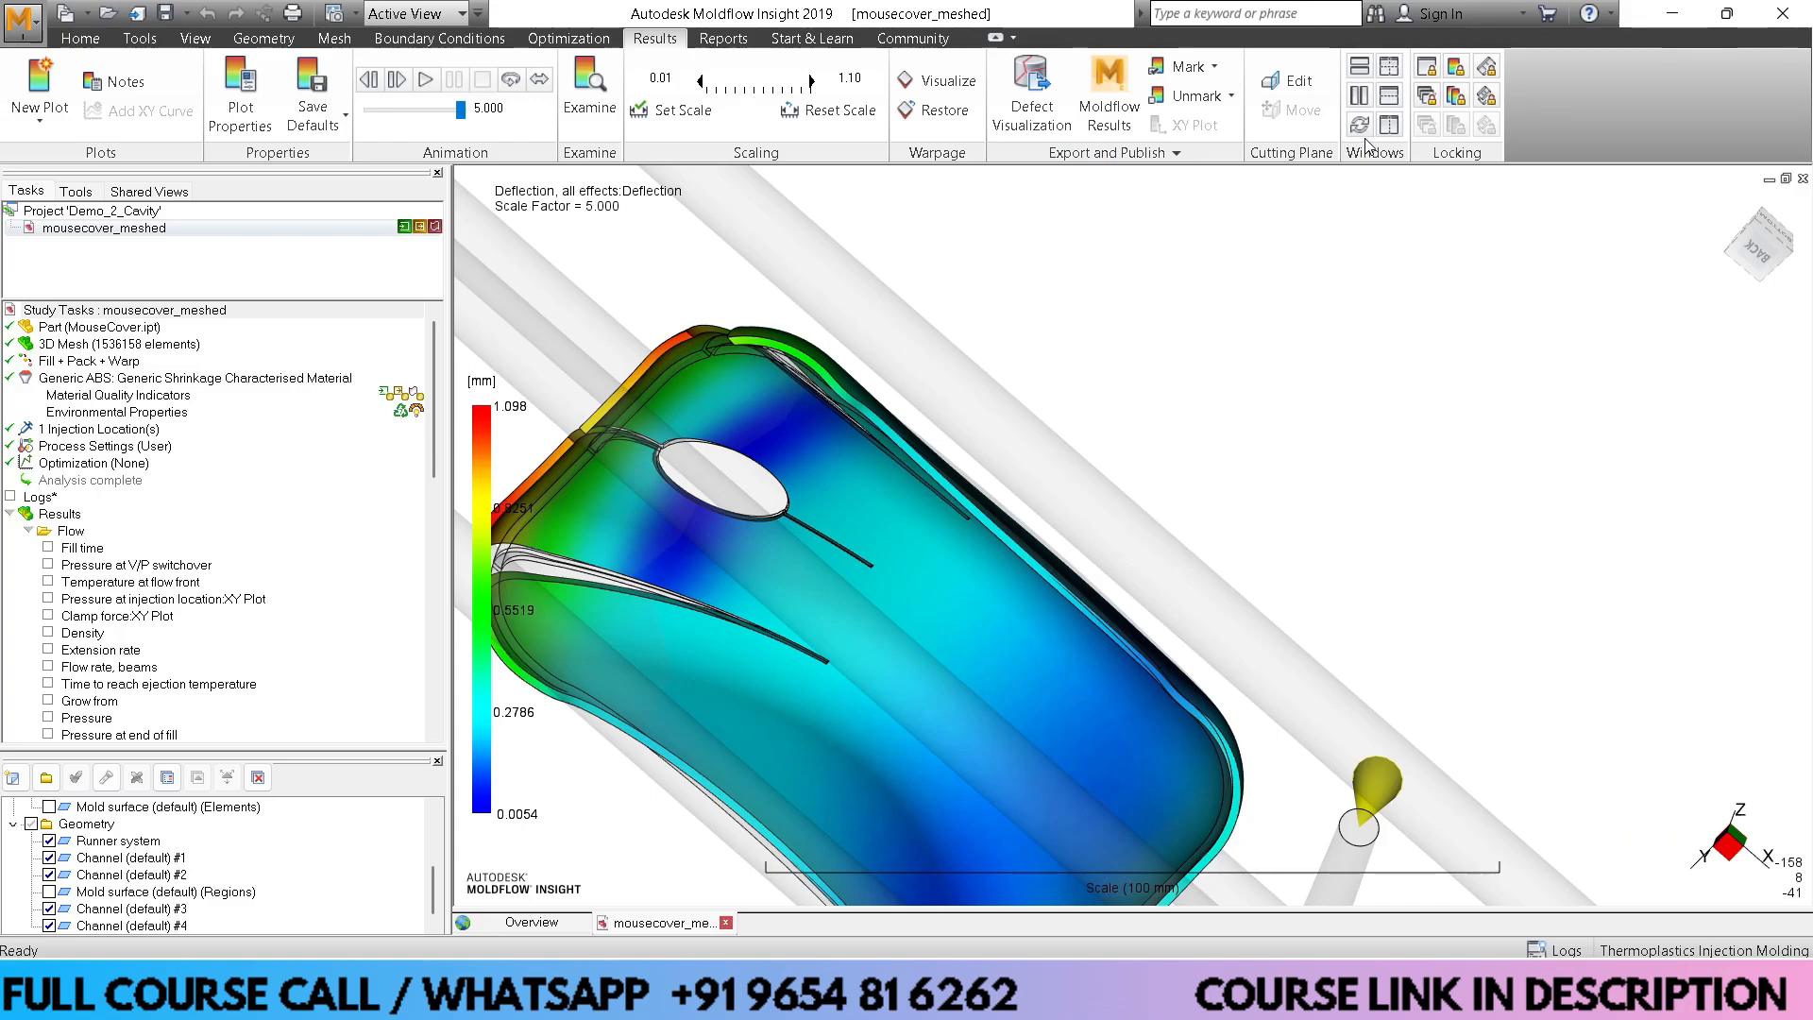
Split the results display into four windows and lock the views so they zoom together
{"action": "left_click", "coordinate": [1388, 73]}
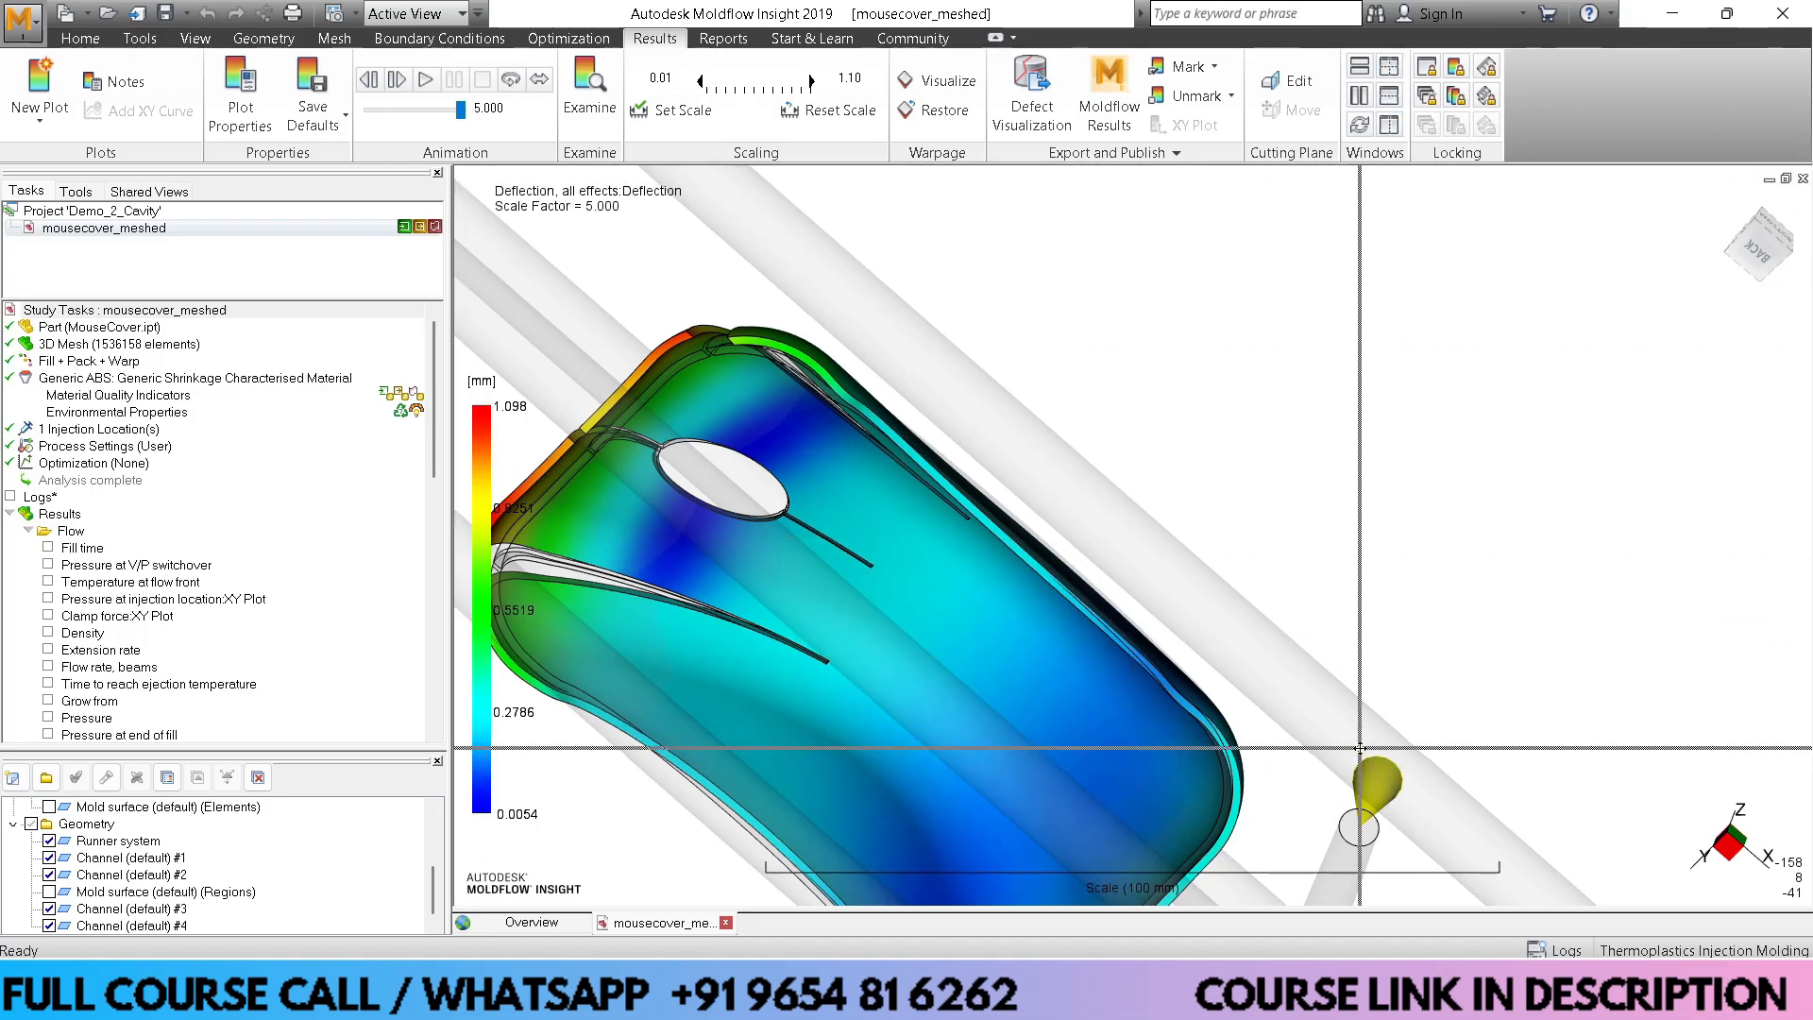
{"action": "left_click", "coordinate": [1126, 515]}
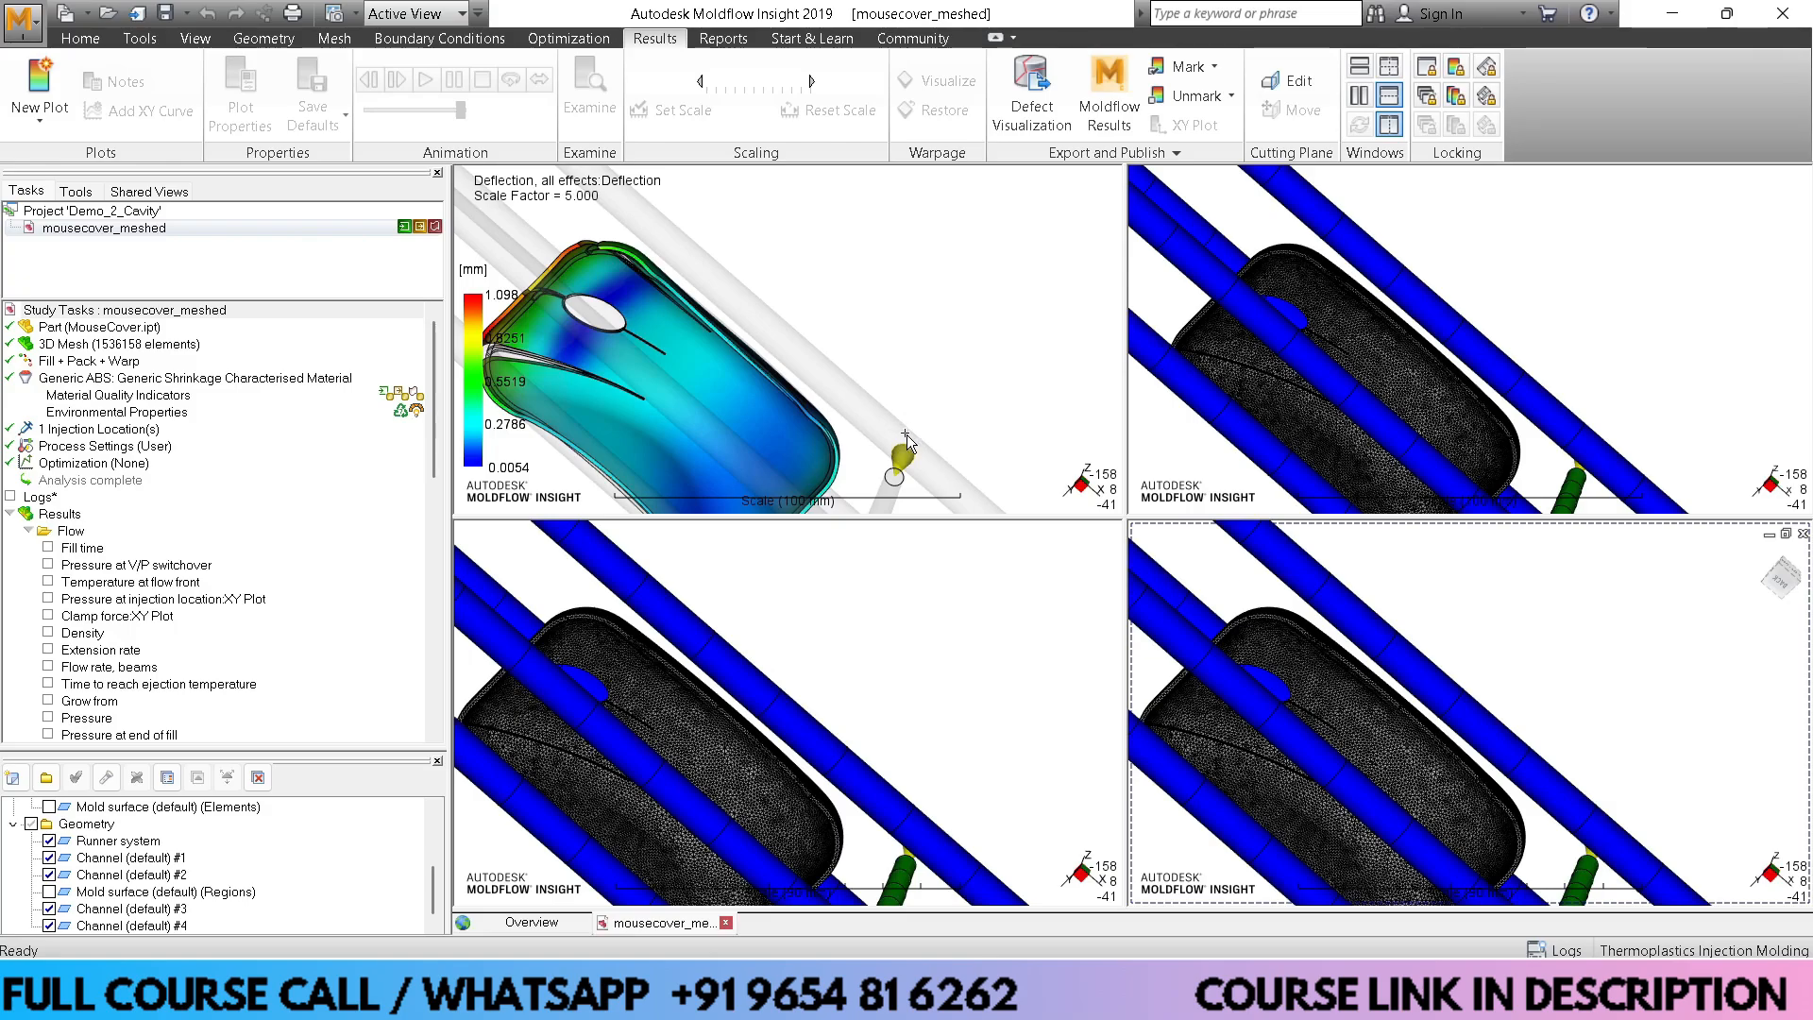
{"action": "left_click", "coordinate": [1433, 94]}
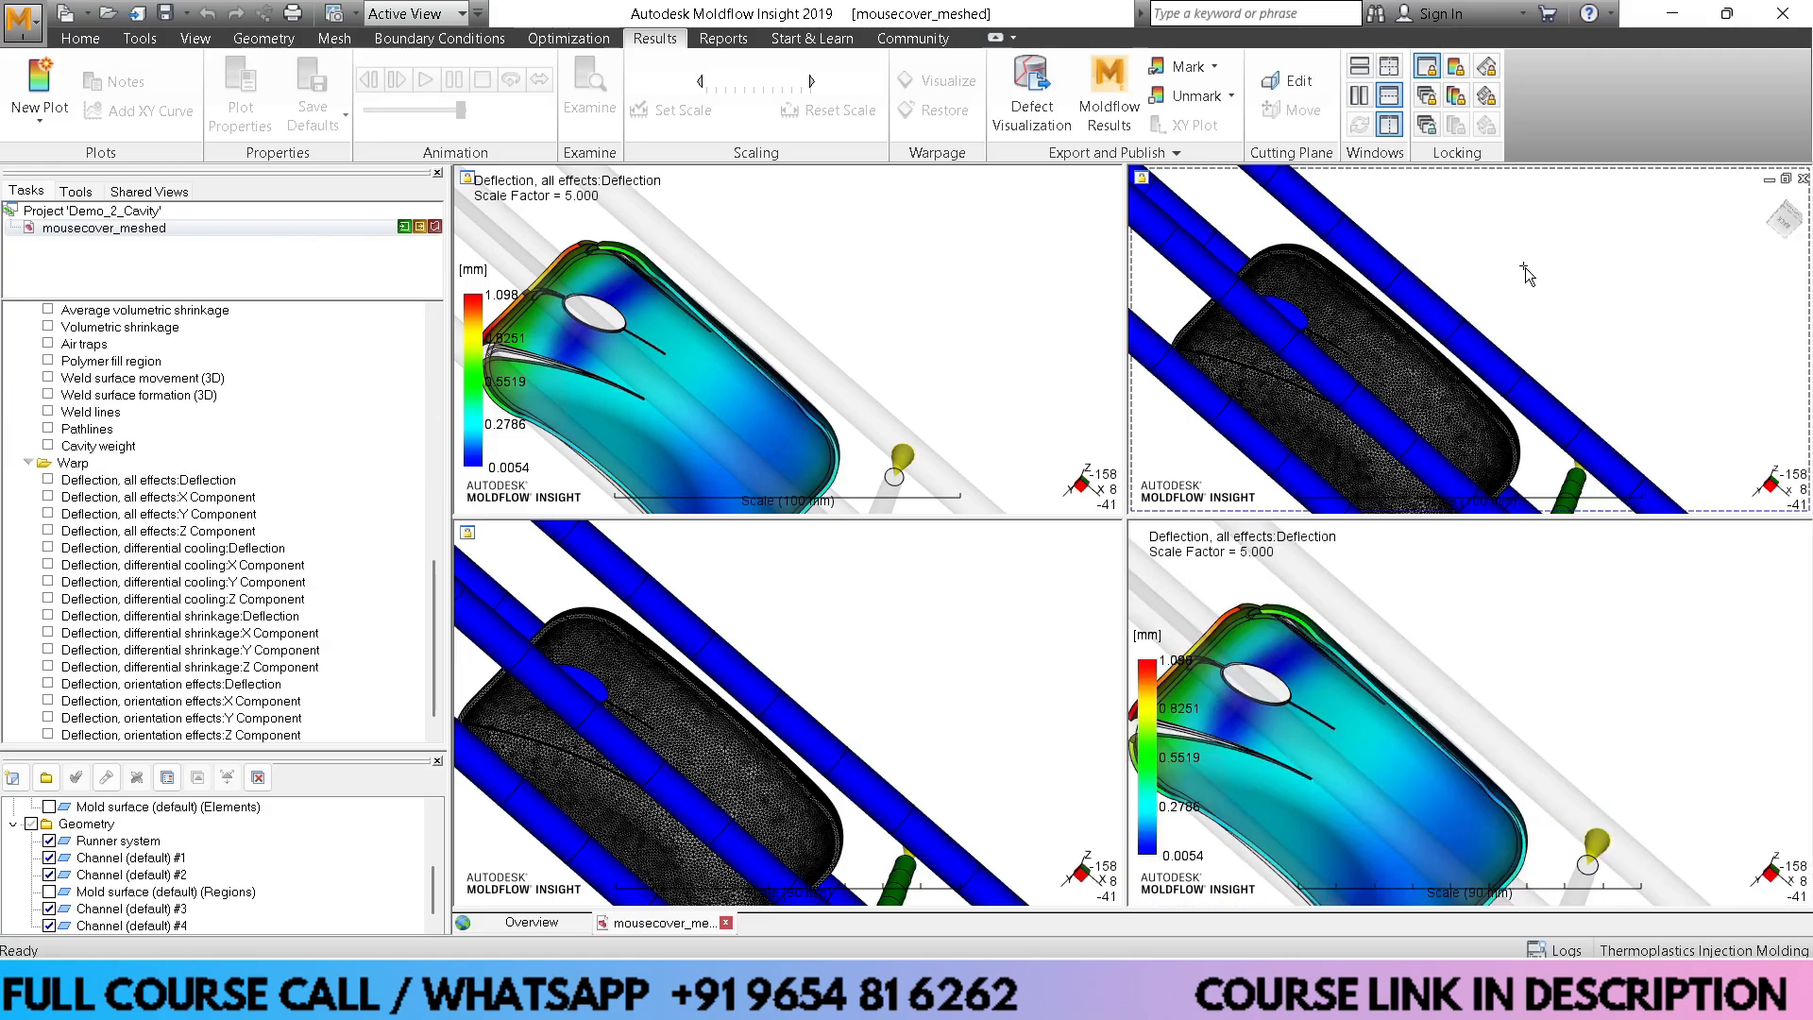
{"action": "left_click", "coordinate": [887, 612]}
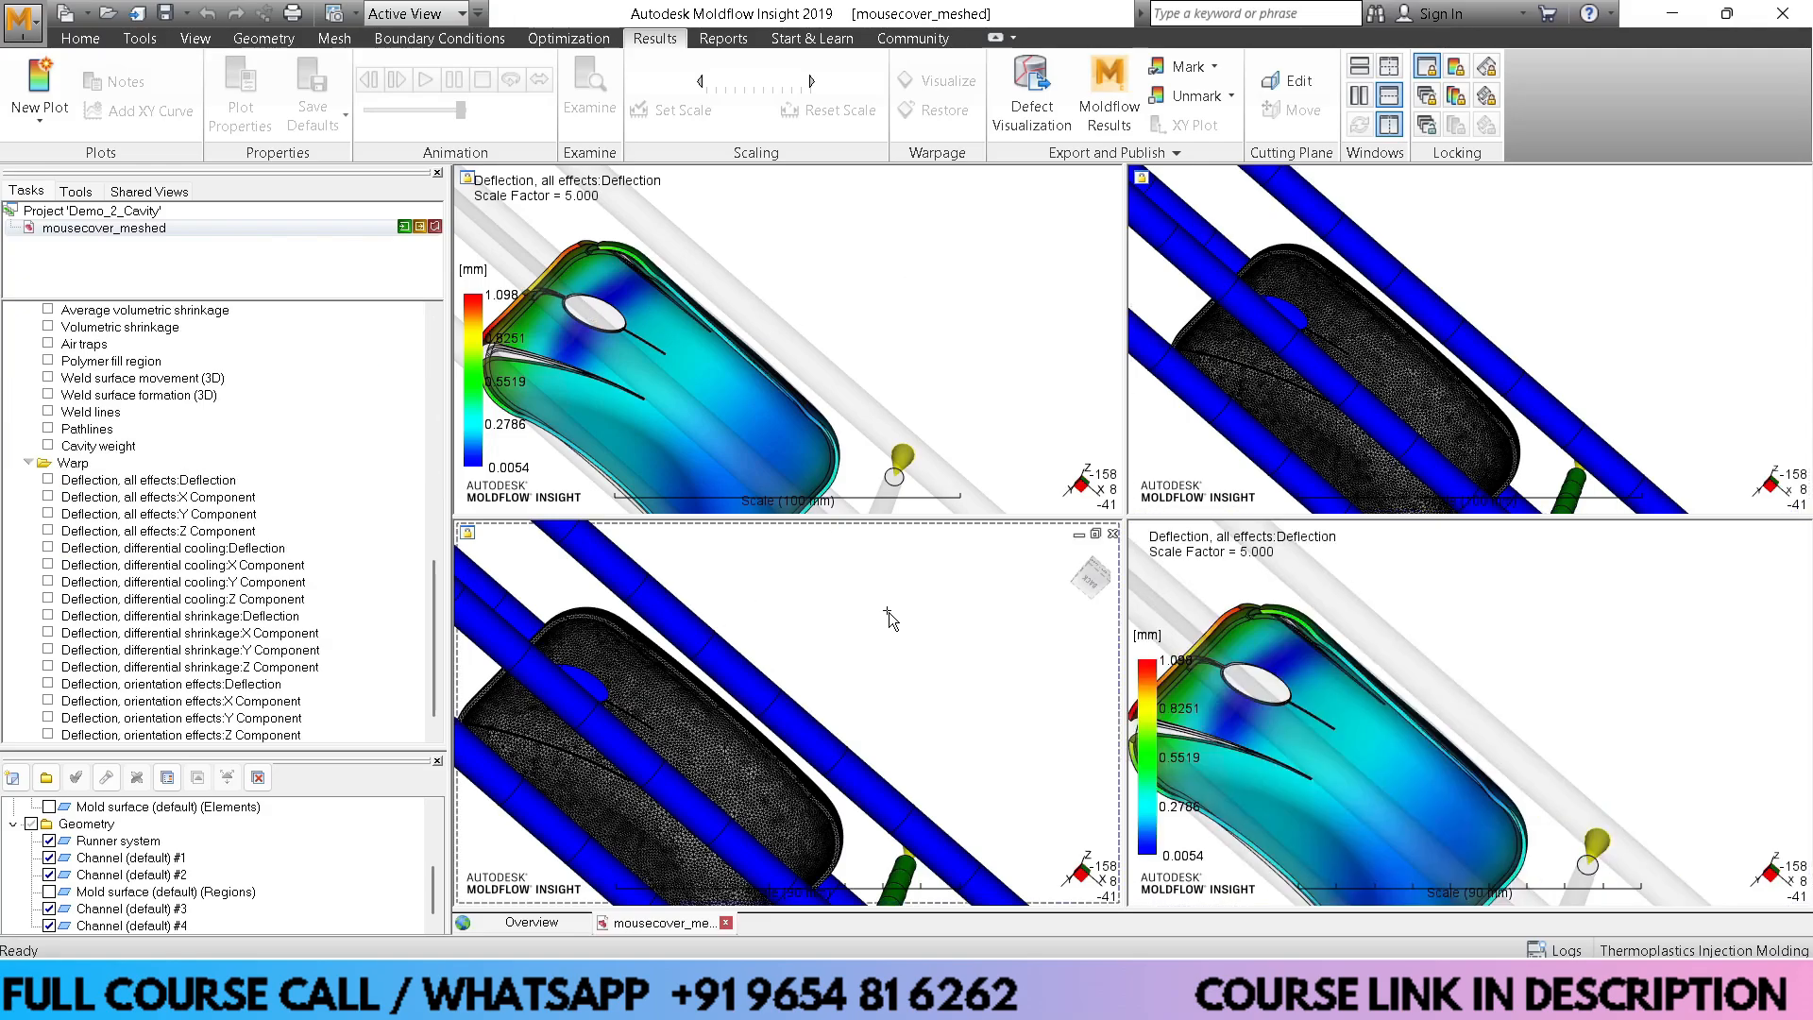
{"action": "scroll", "coordinate": [874, 672], "scroll_direction": "down", "scroll_amount": 5}
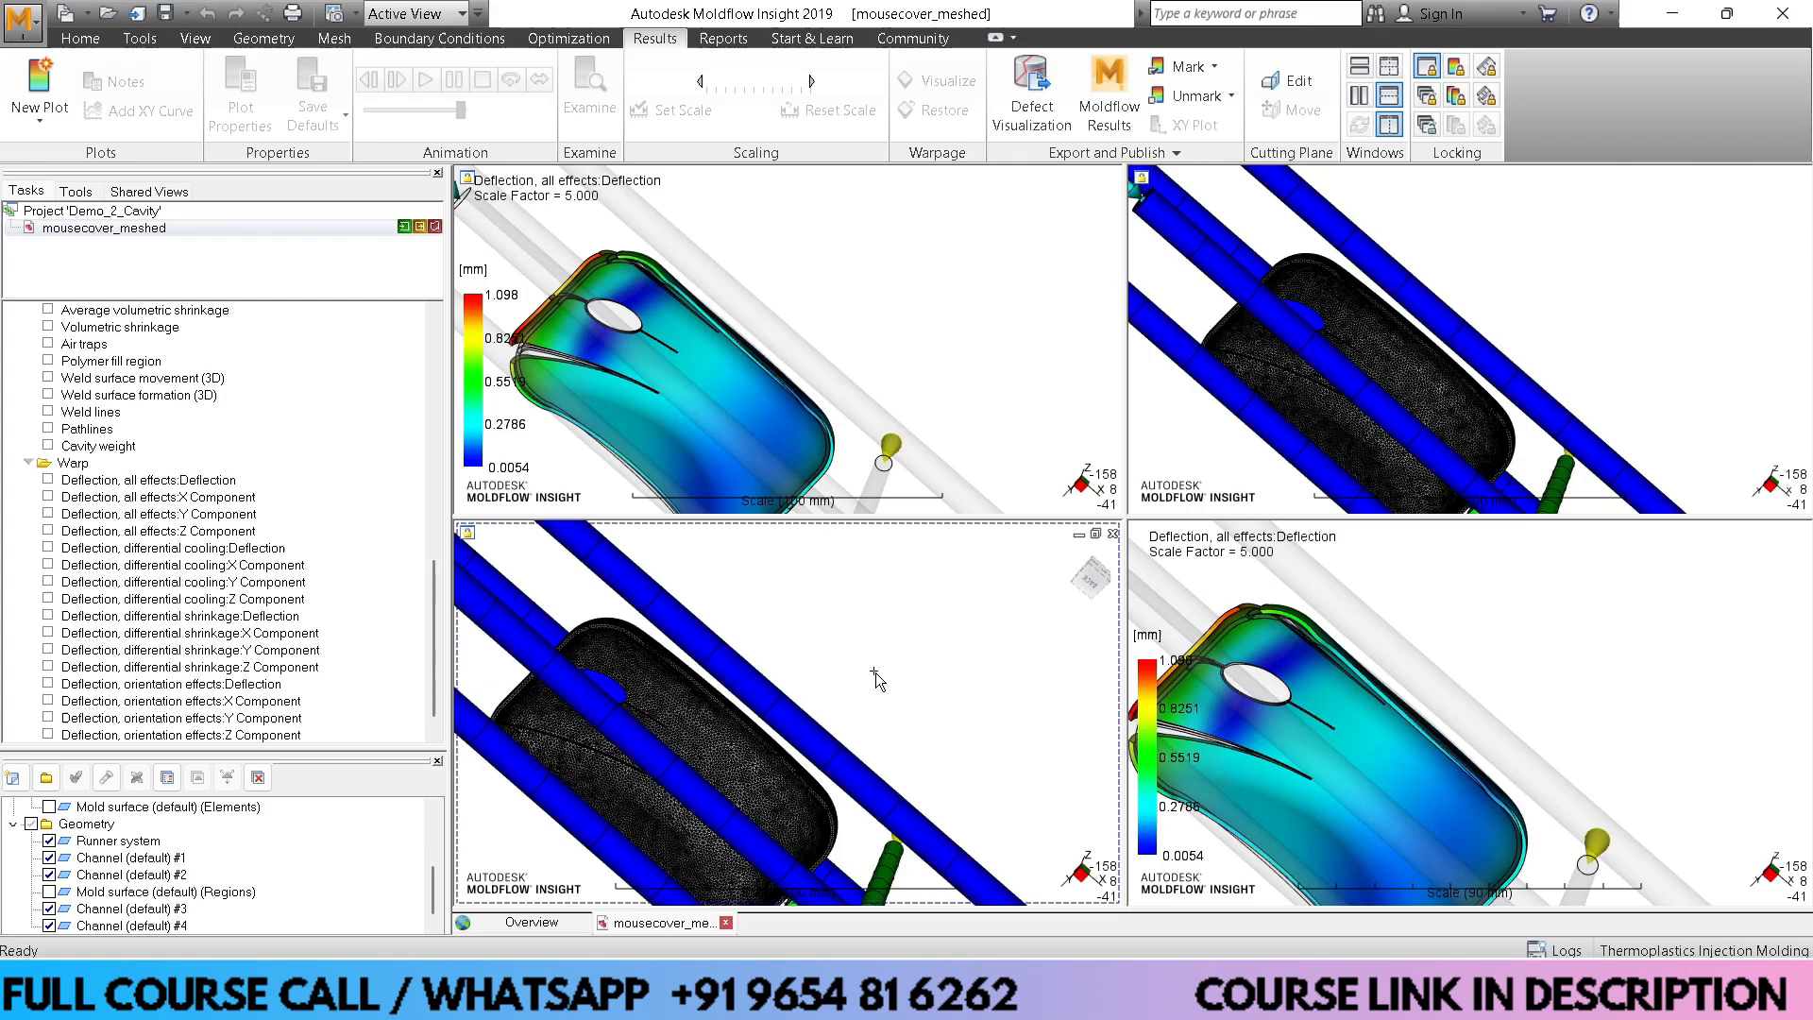
{"action": "left_click", "coordinate": [868, 292]}
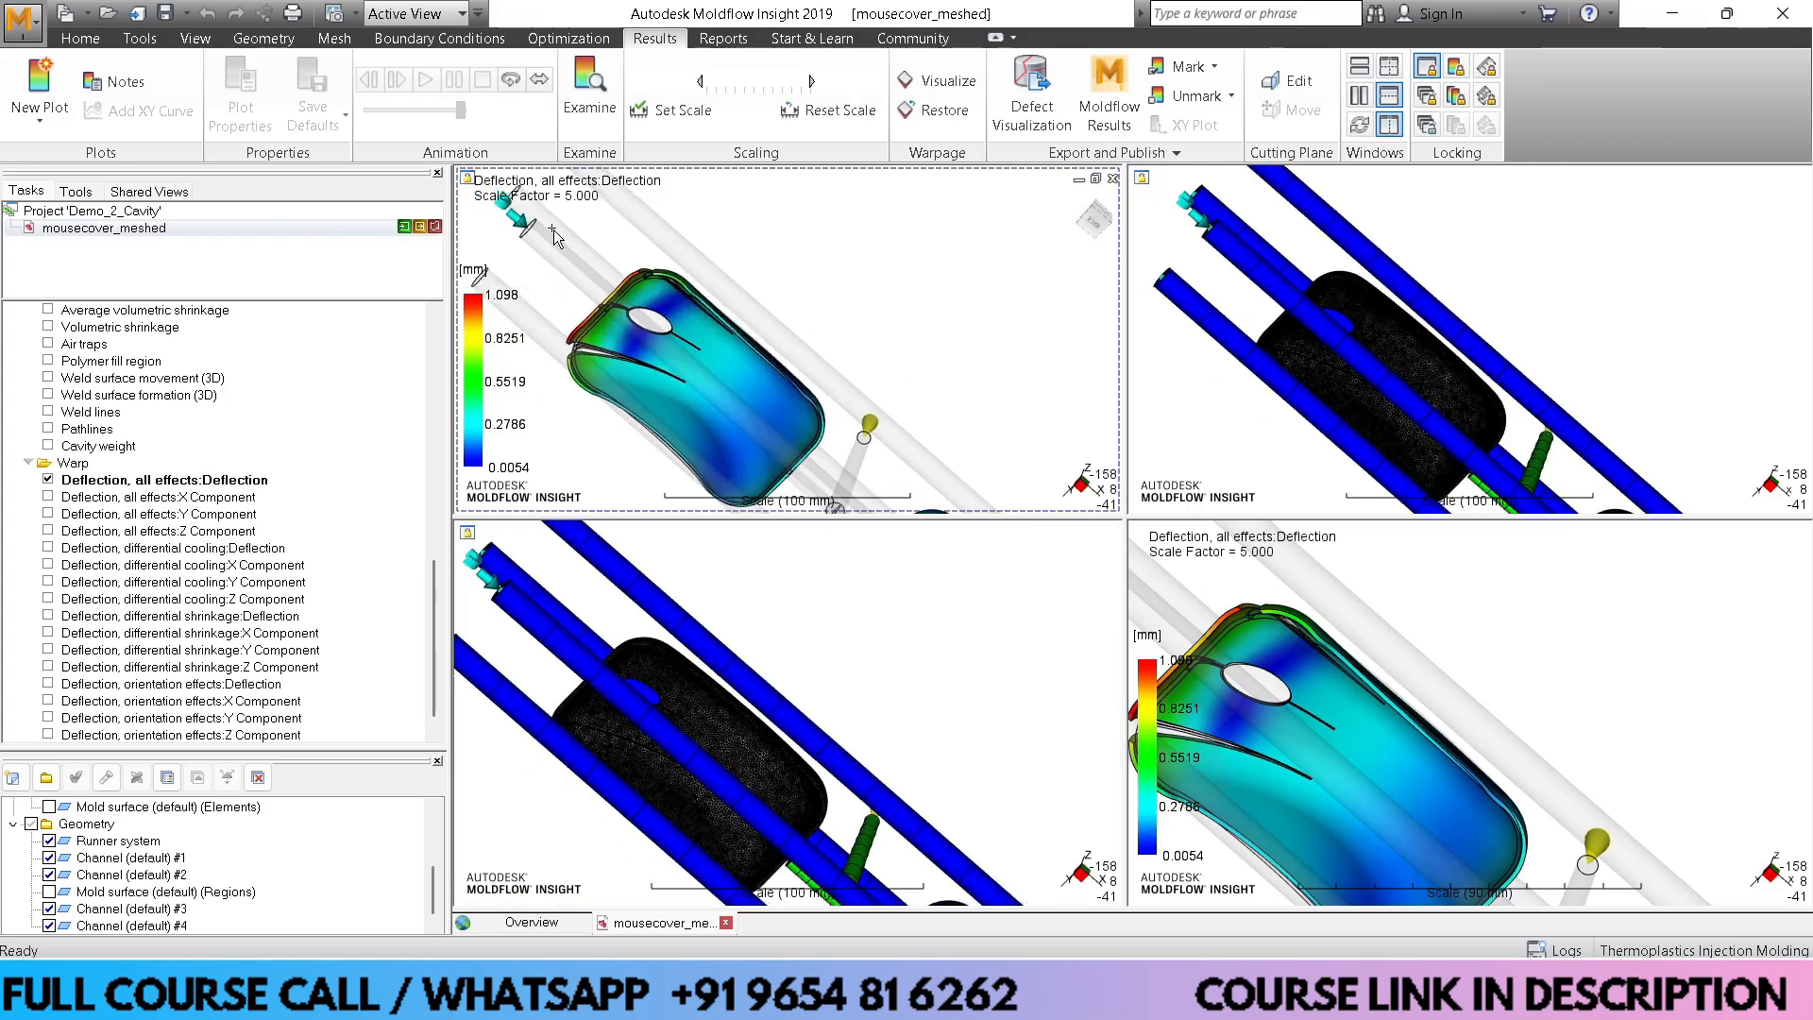
{"action": "left_click", "coordinate": [1489, 246]}
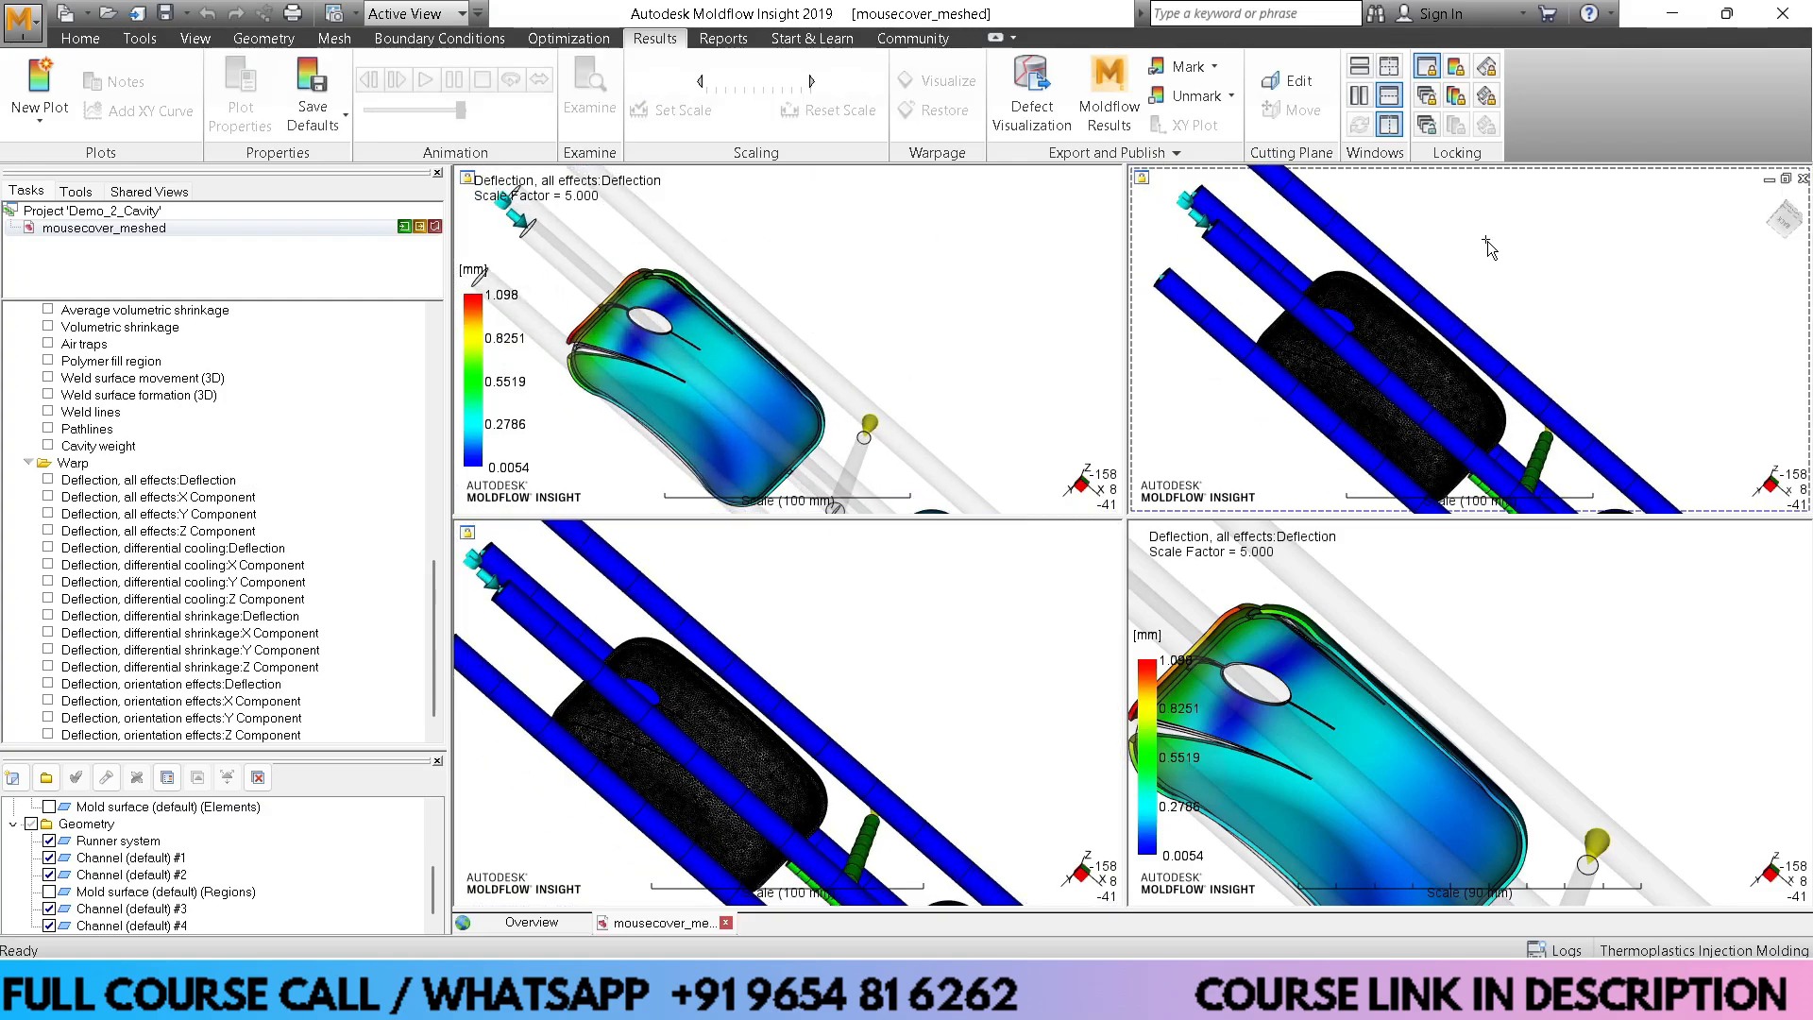
{"action": "left_click", "coordinate": [48, 496]}
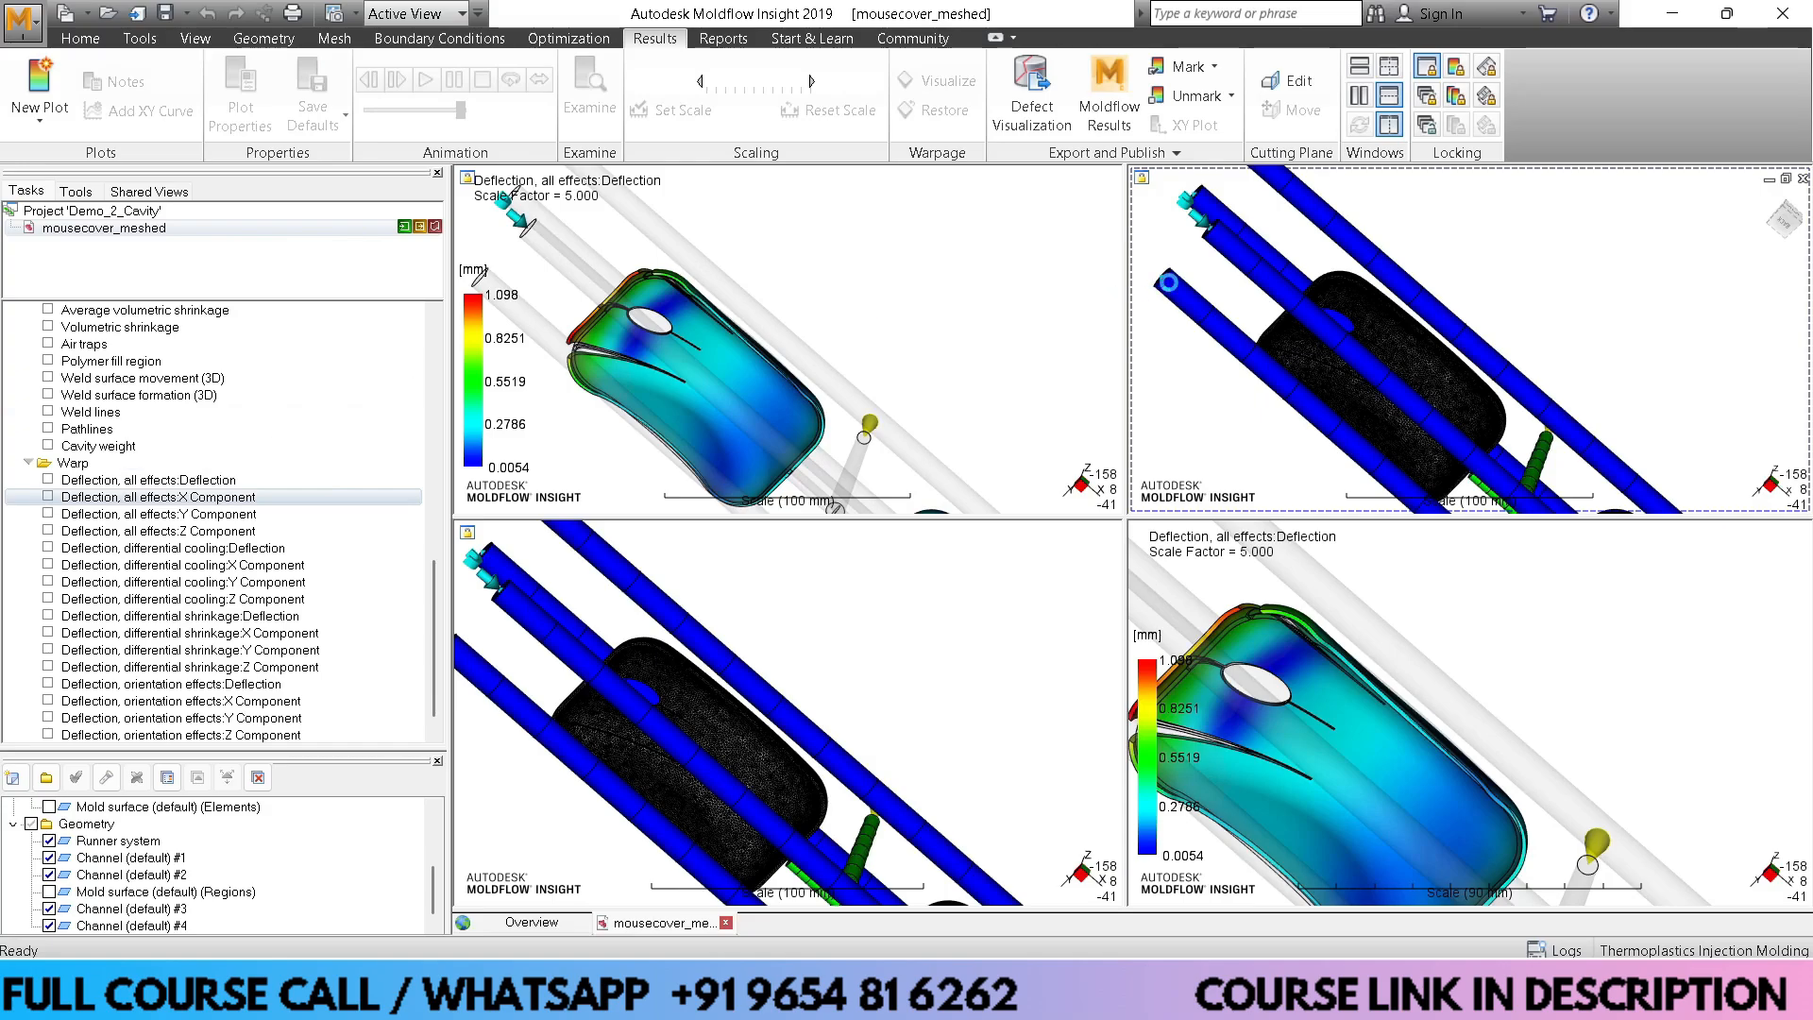
{"action": "left_click", "coordinate": [939, 648]}
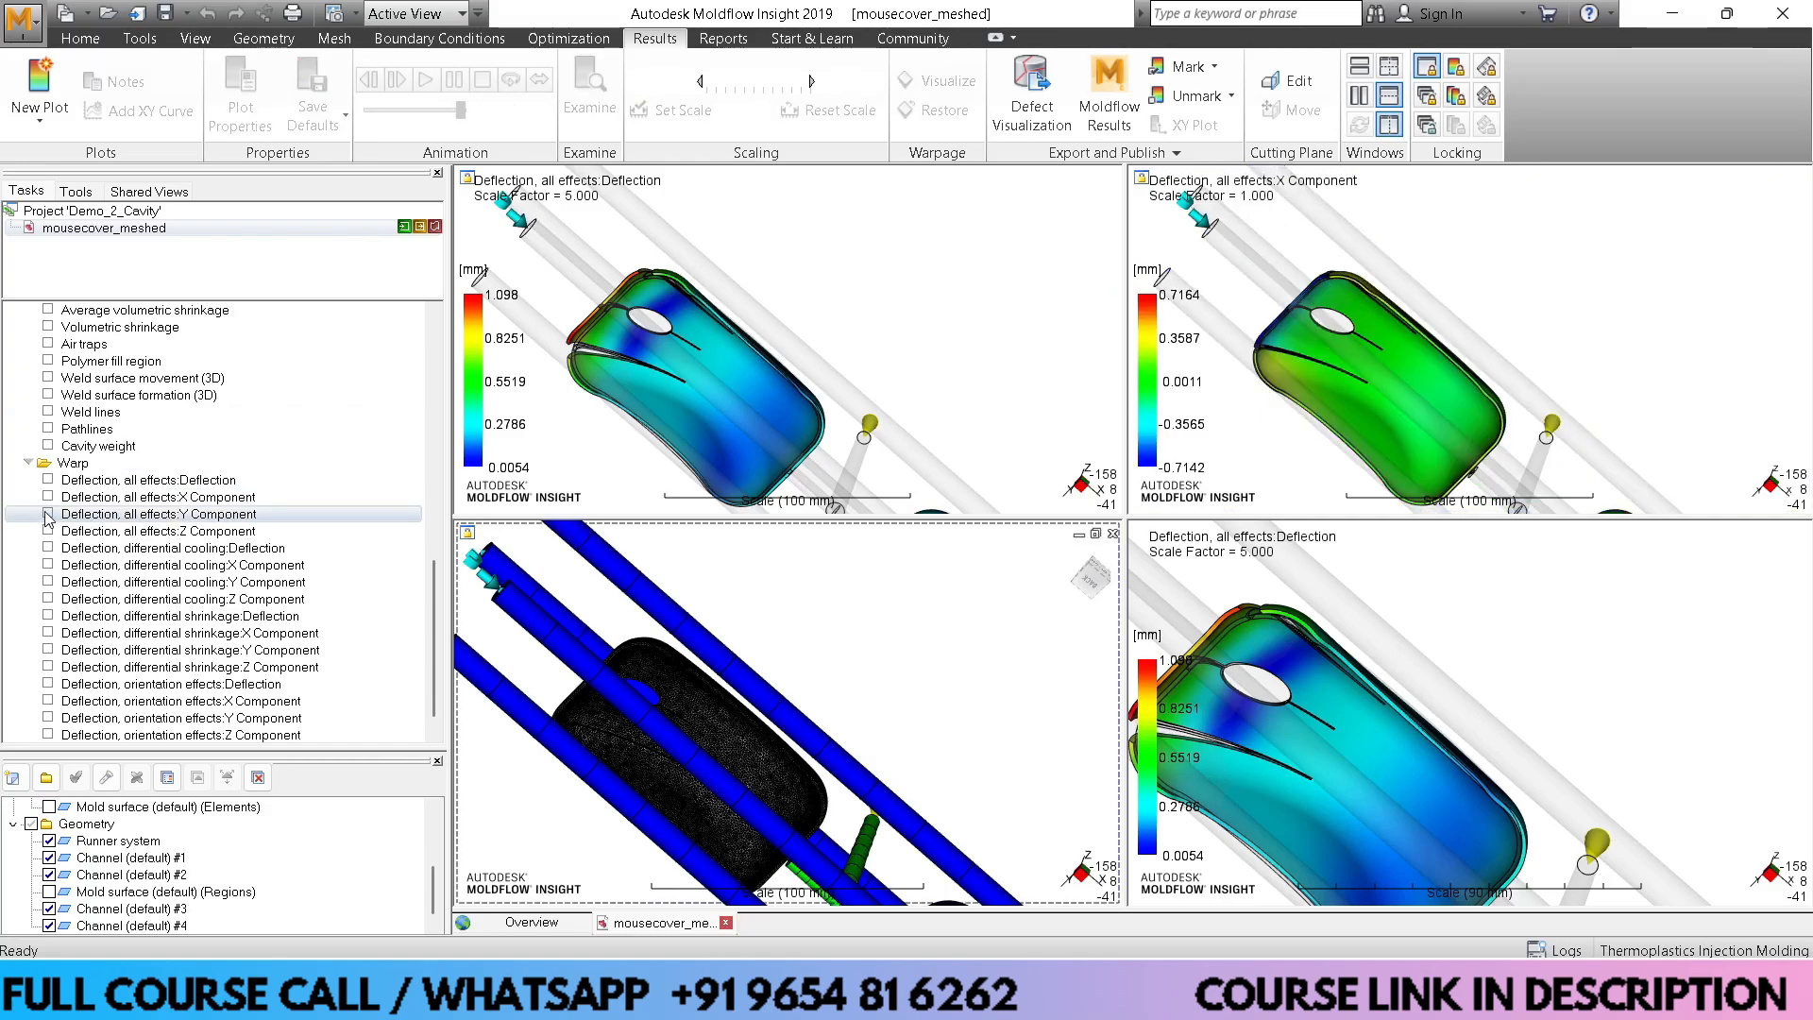
{"action": "left_click", "coordinate": [1218, 329]}
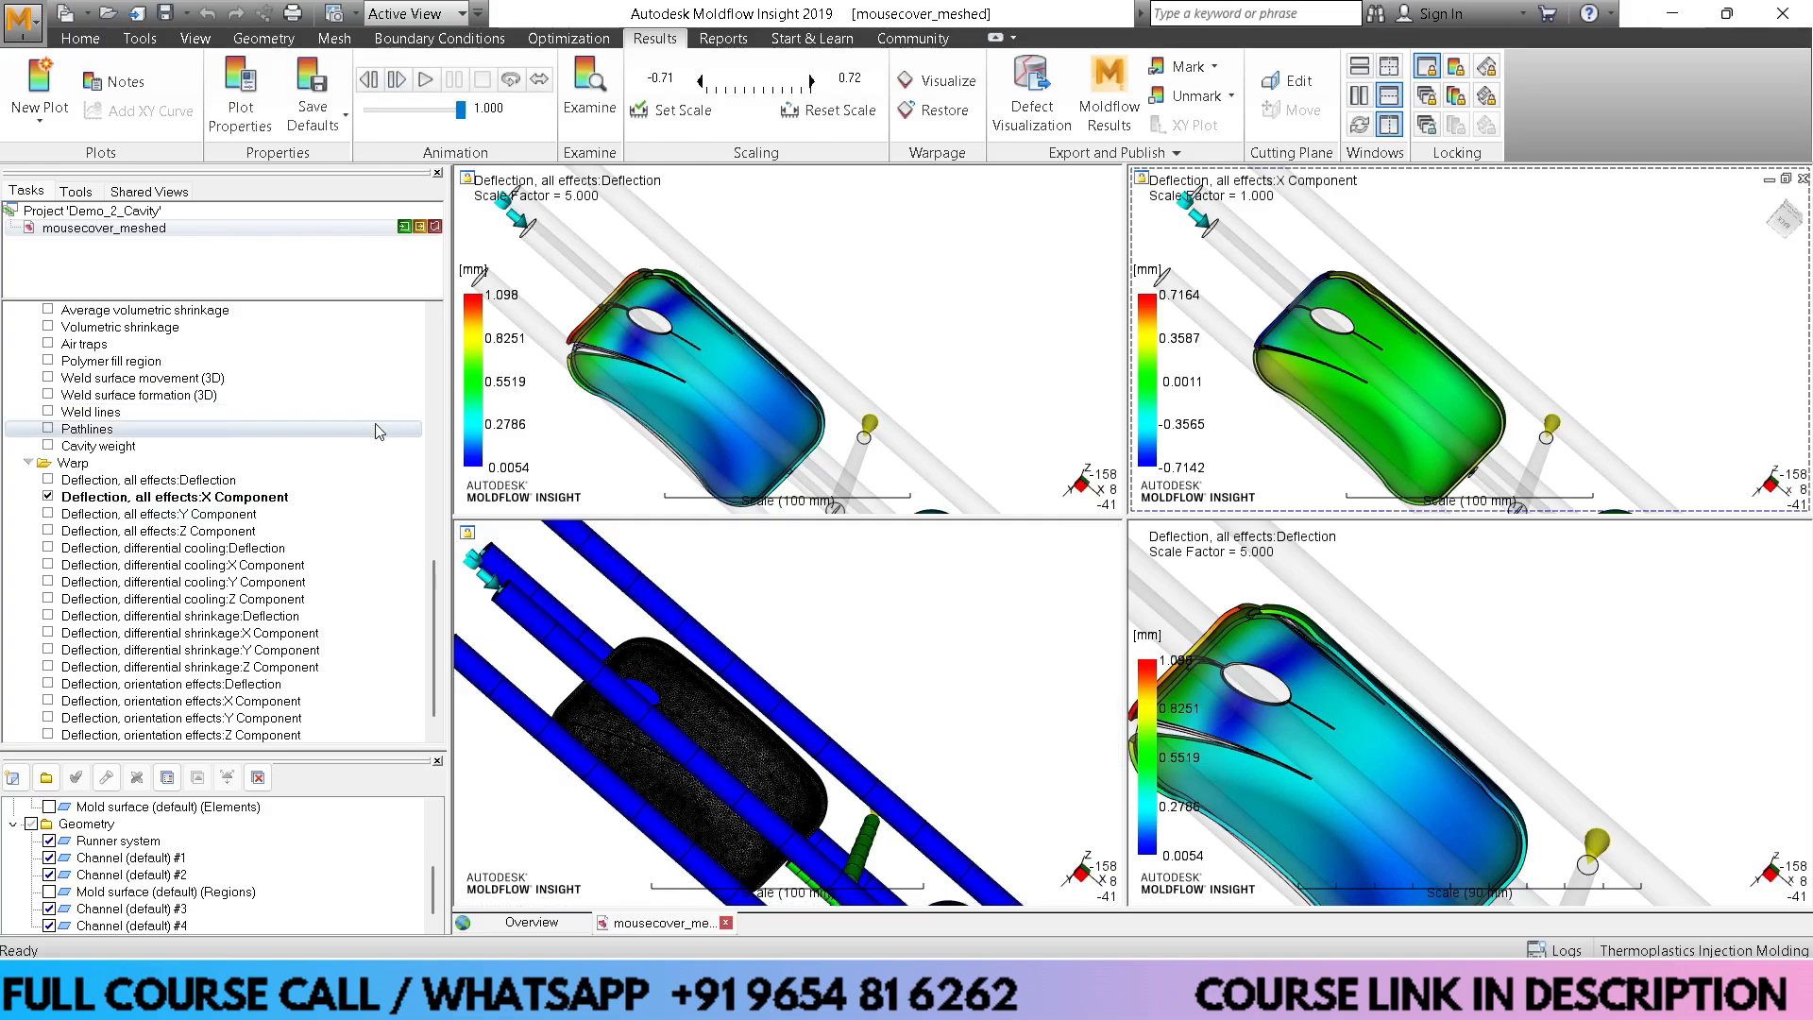
{"action": "scroll", "coordinate": [183, 552], "scroll_direction": "down", "scroll_amount": 1}
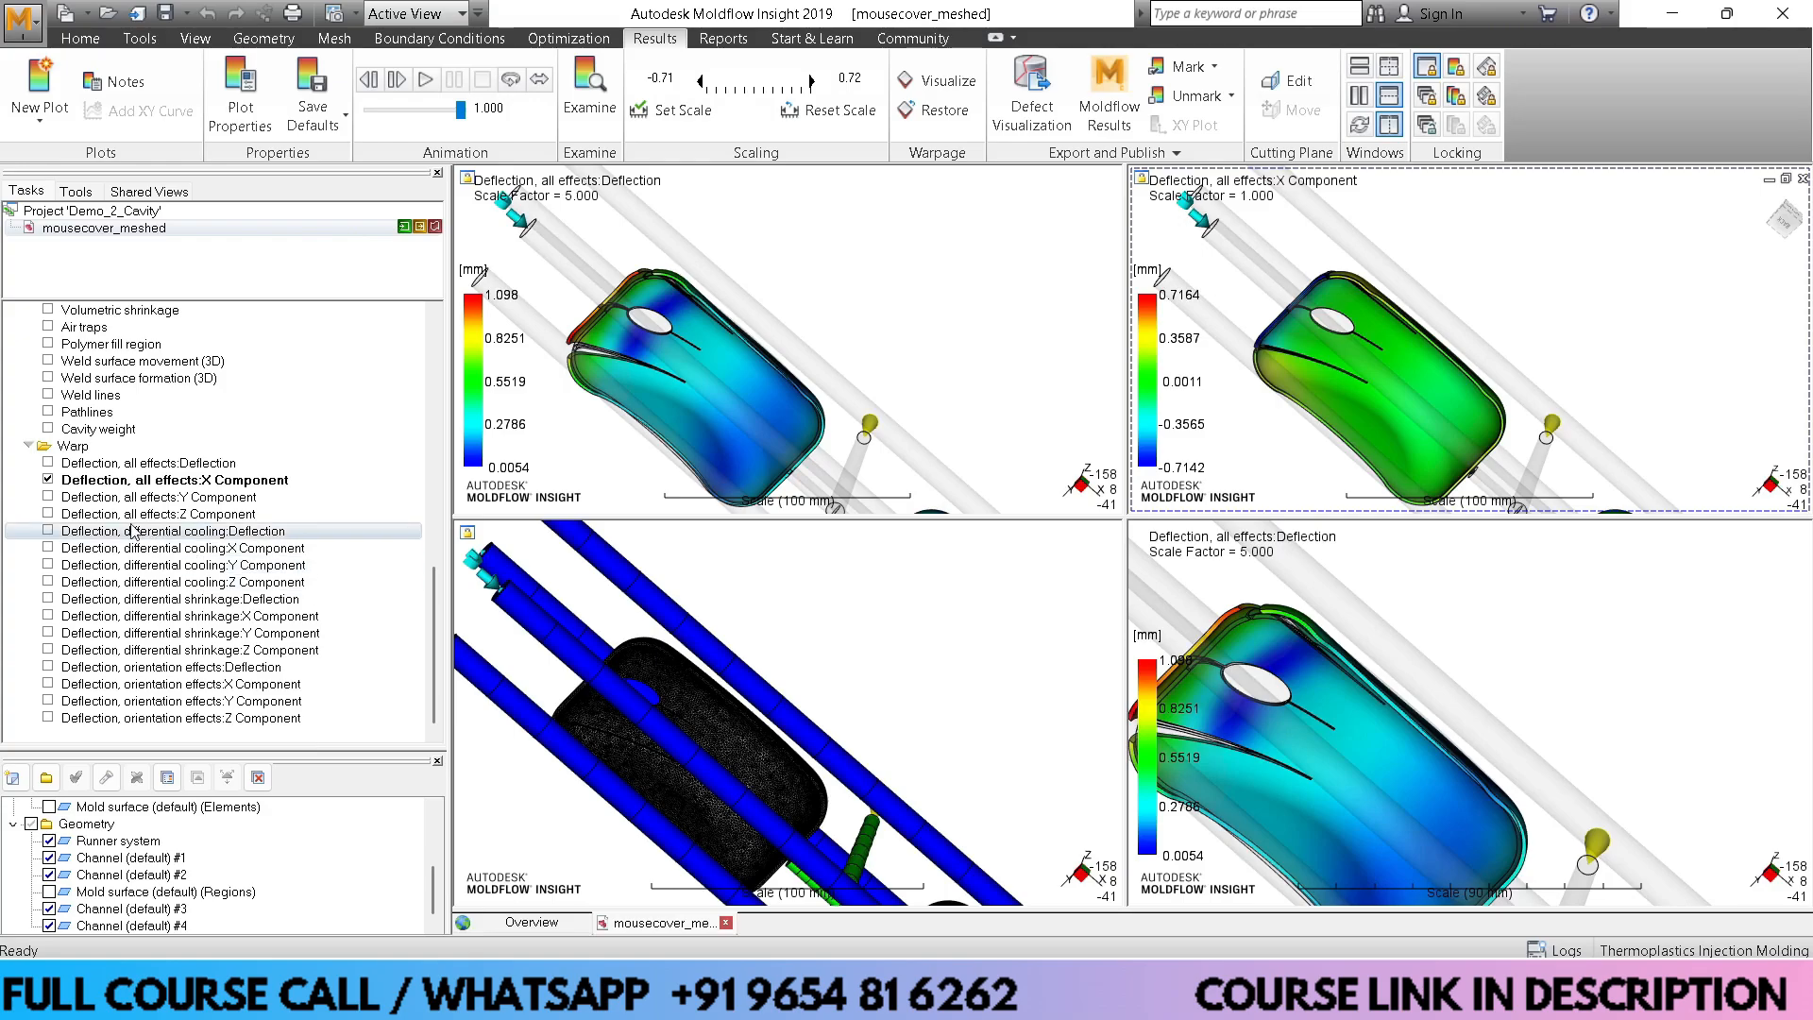
{"action": "left_click", "coordinate": [47, 480]}
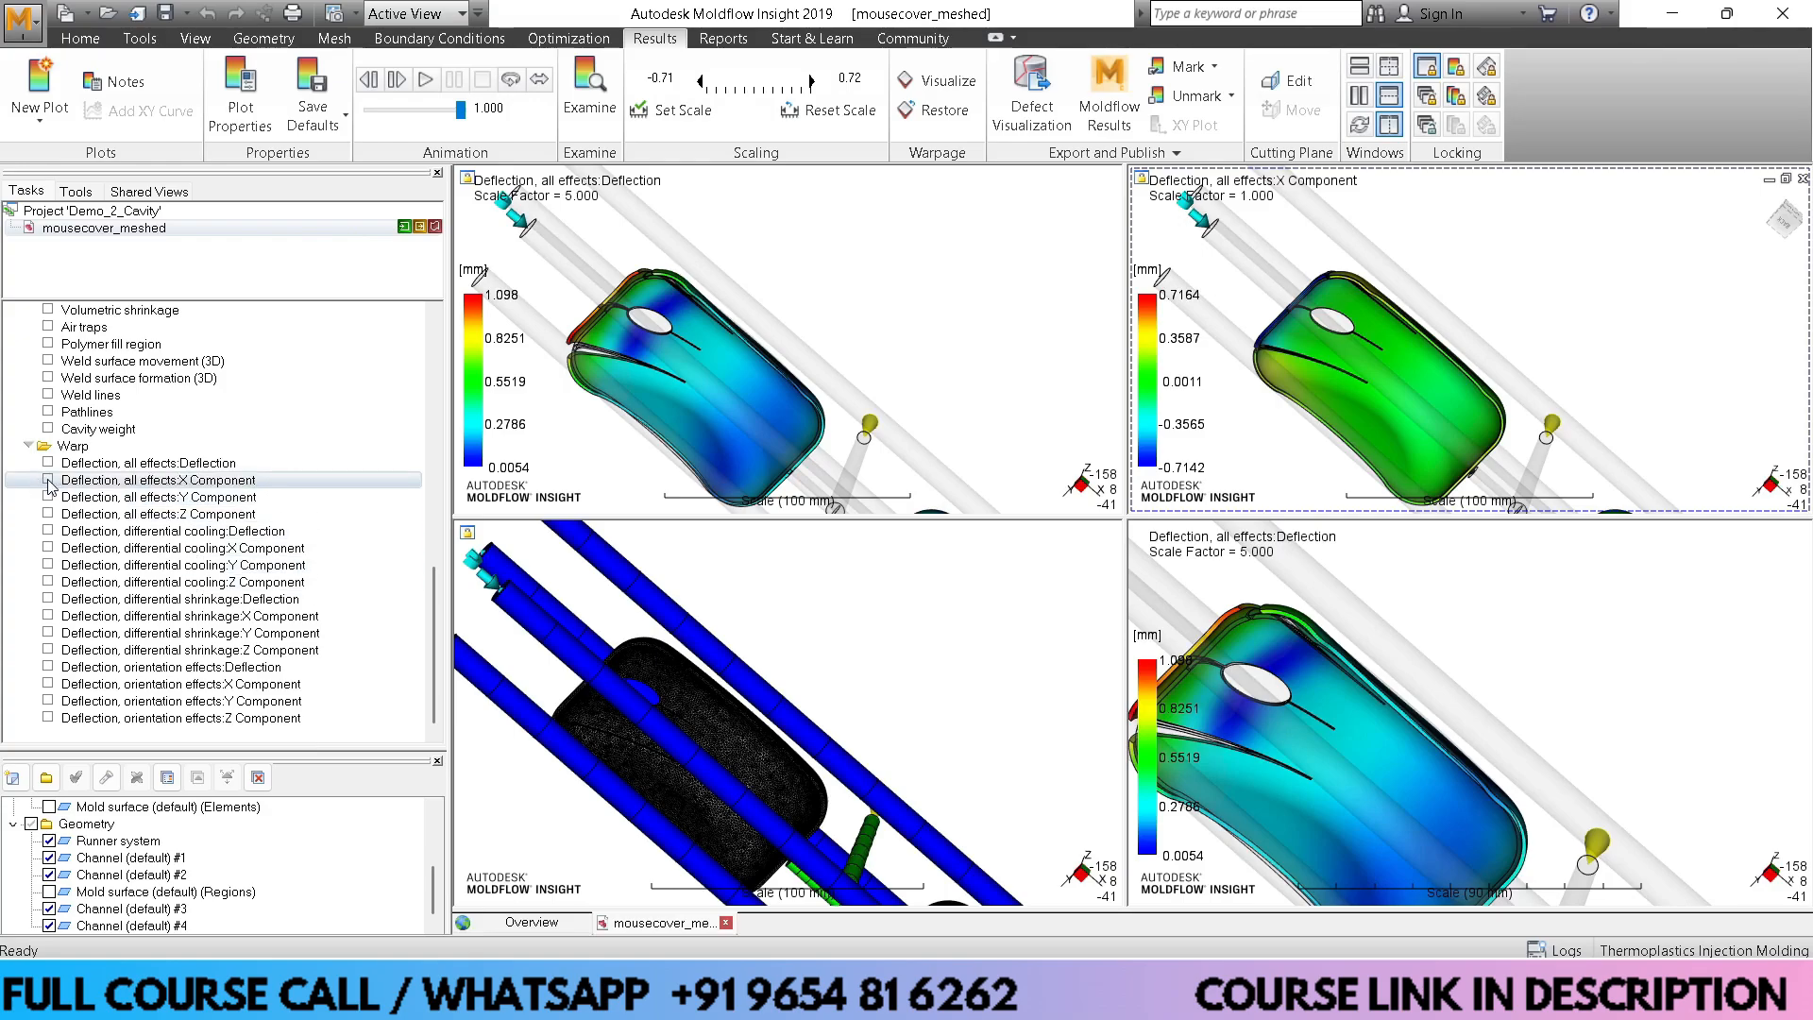
{"action": "left_click", "coordinate": [789, 246]}
{"action": "left_click", "coordinate": [217, 461]}
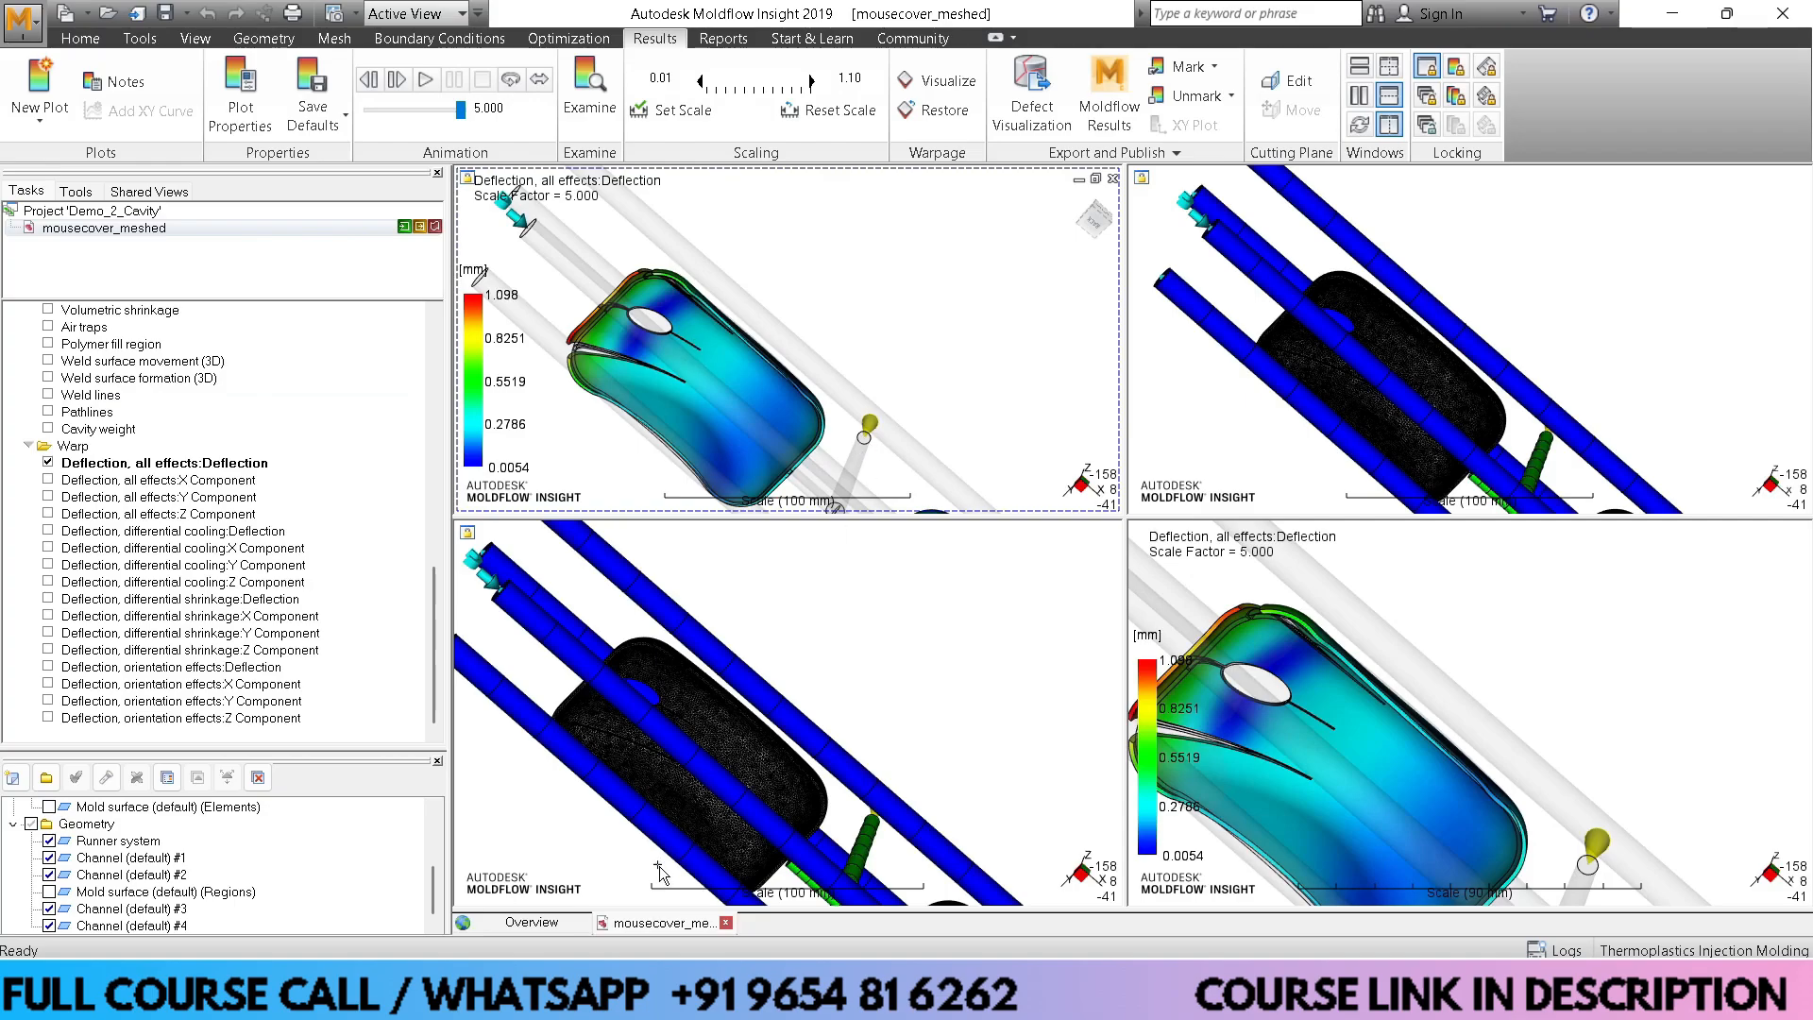
{"action": "left_click", "coordinate": [654, 994]}
{"action": "left_click", "coordinate": [654, 994]}
Display the differential cooling, differential shrinkage and orientation effects Deflection results in the three windows beside the all-effects one
{"action": "left_click", "coordinate": [1545, 255]}
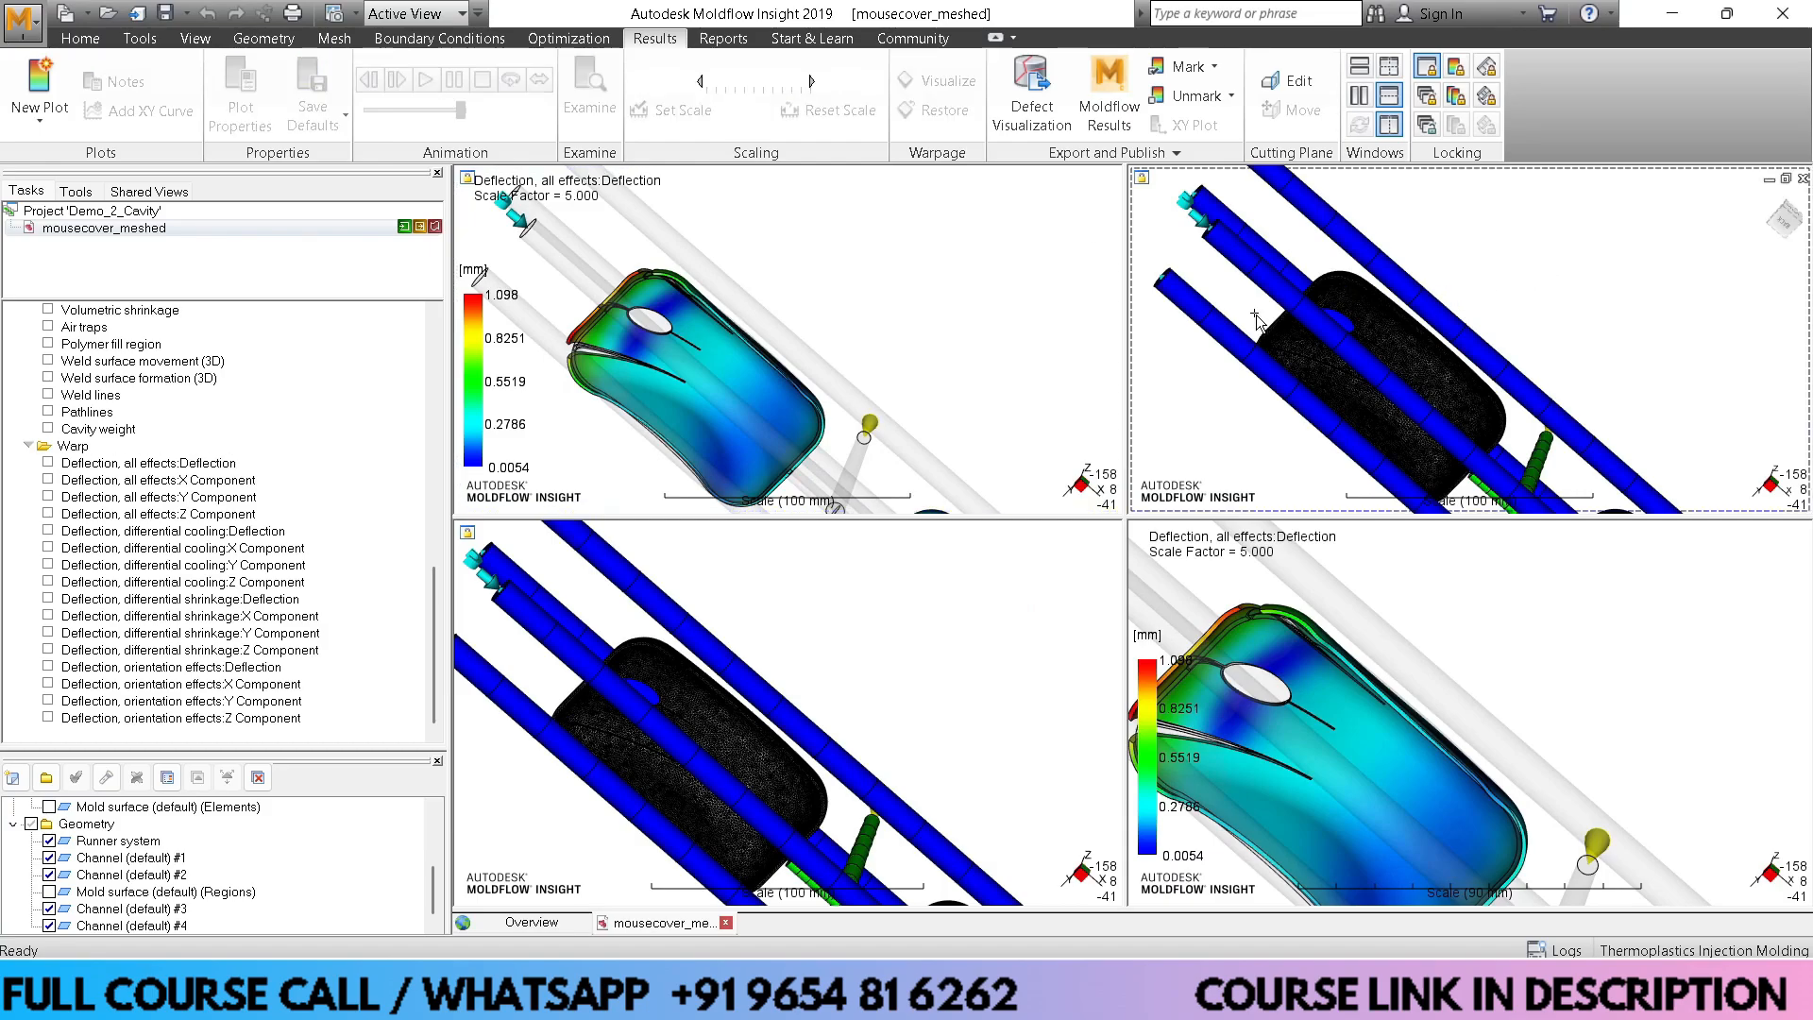
{"action": "left_click", "coordinate": [49, 531]}
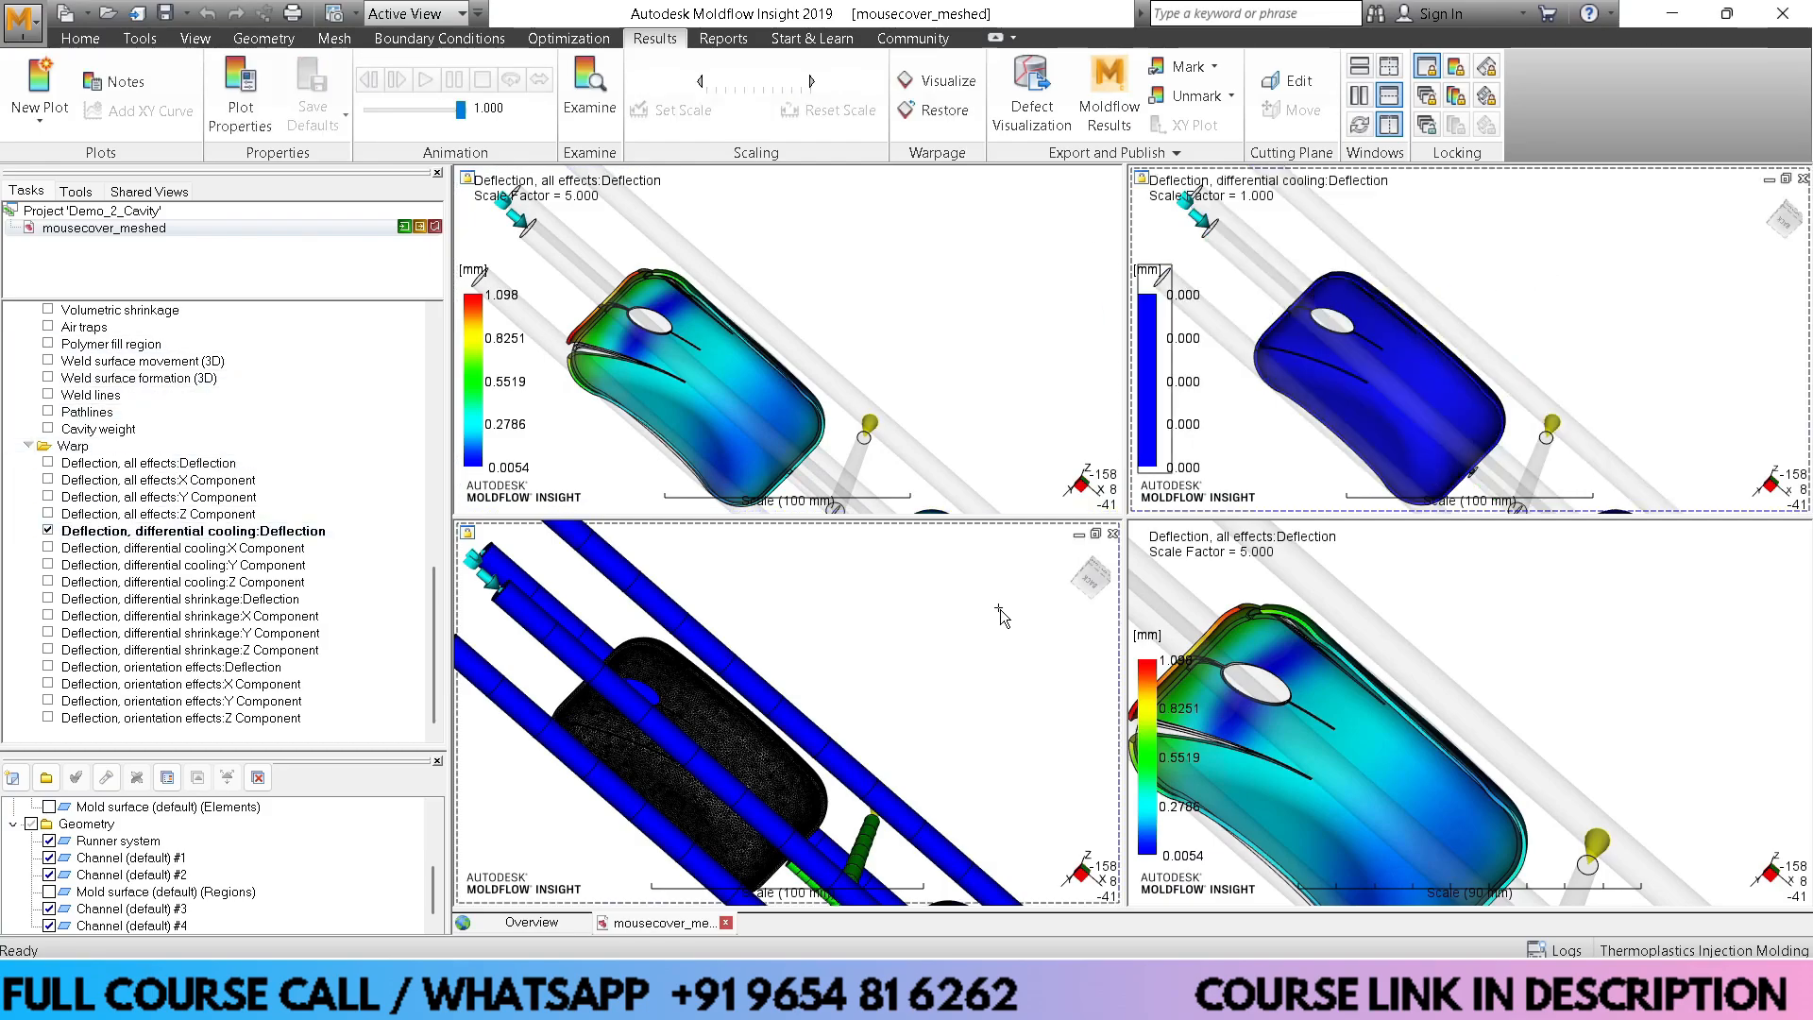
{"action": "left_click", "coordinate": [992, 607]}
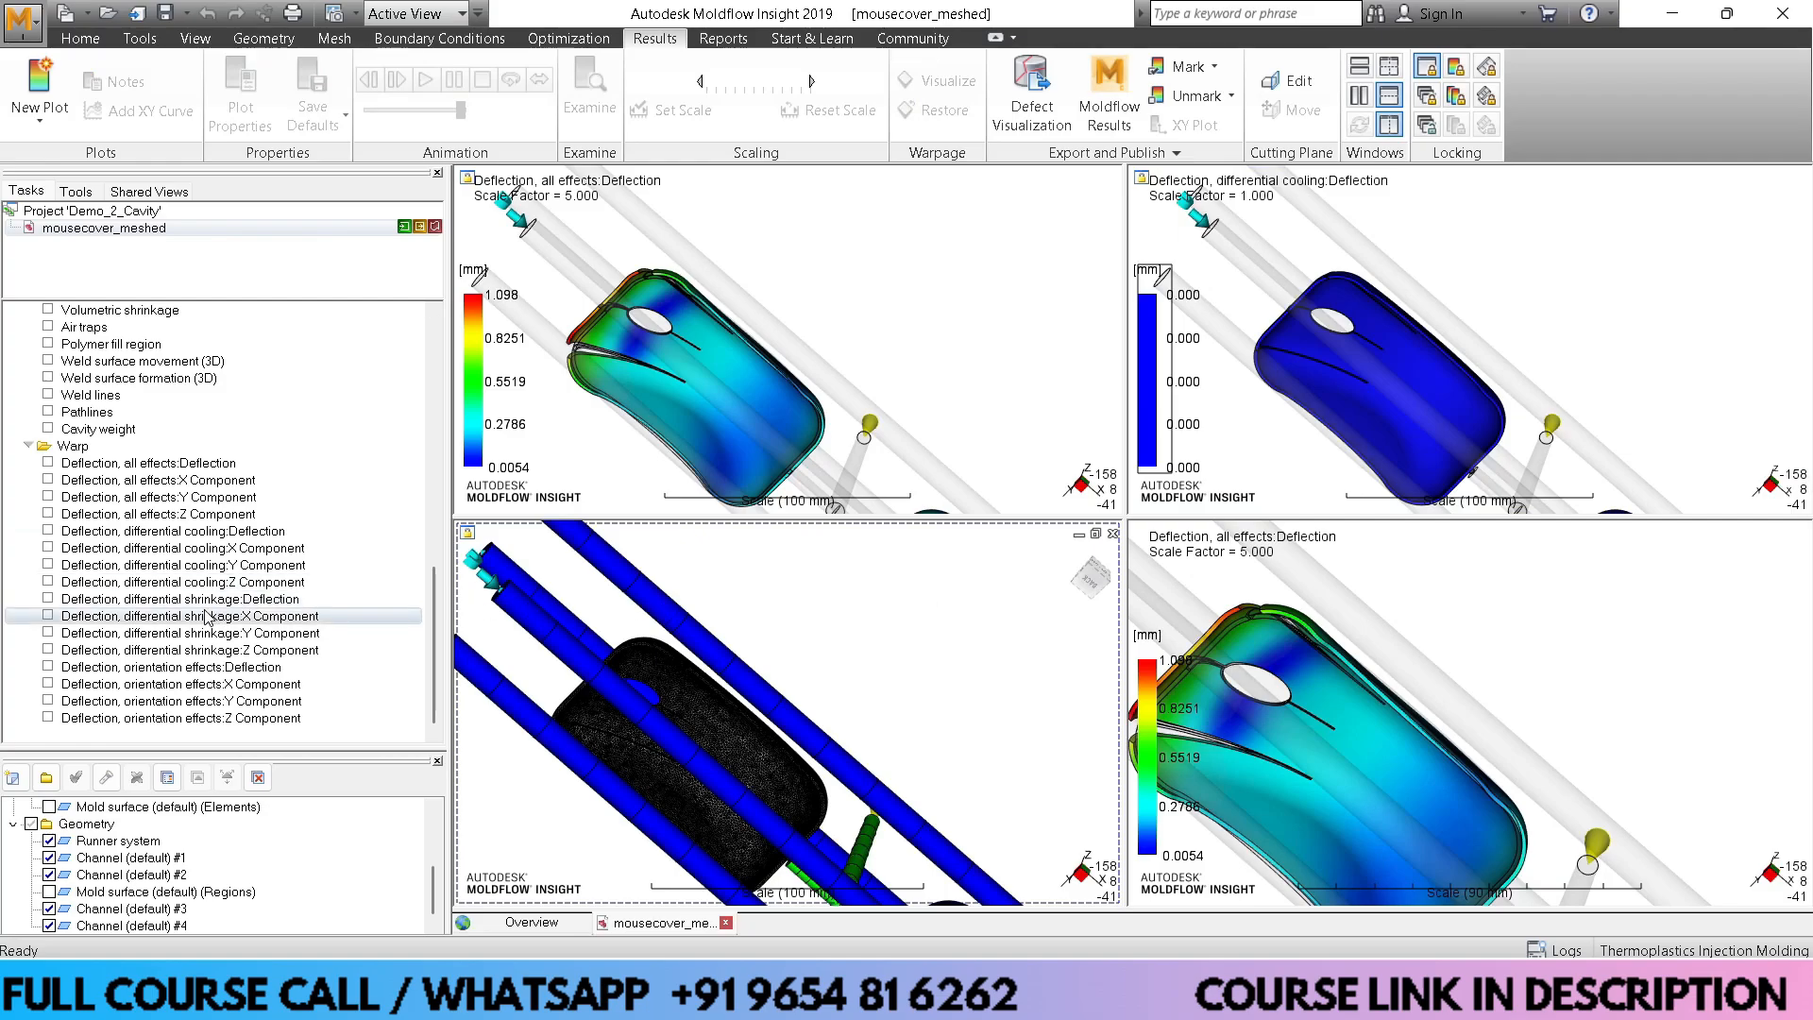
{"action": "left_click", "coordinate": [47, 599]}
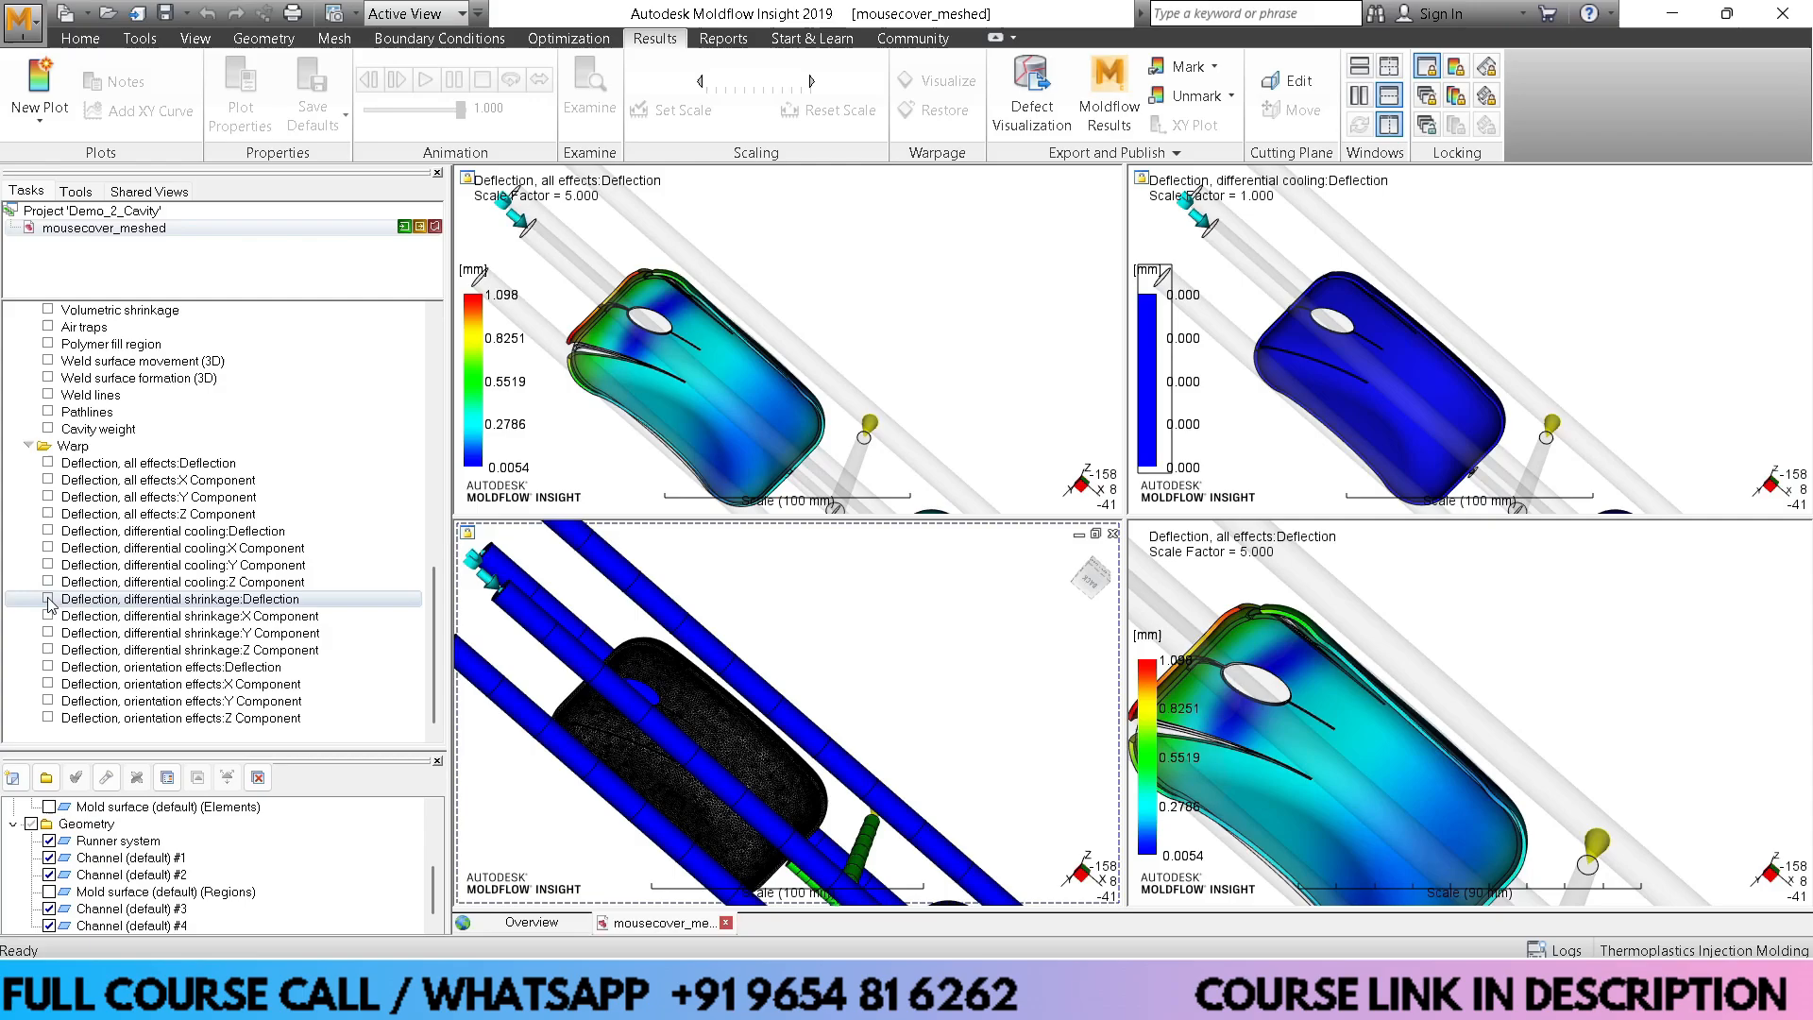
{"action": "left_click", "coordinate": [1571, 614]}
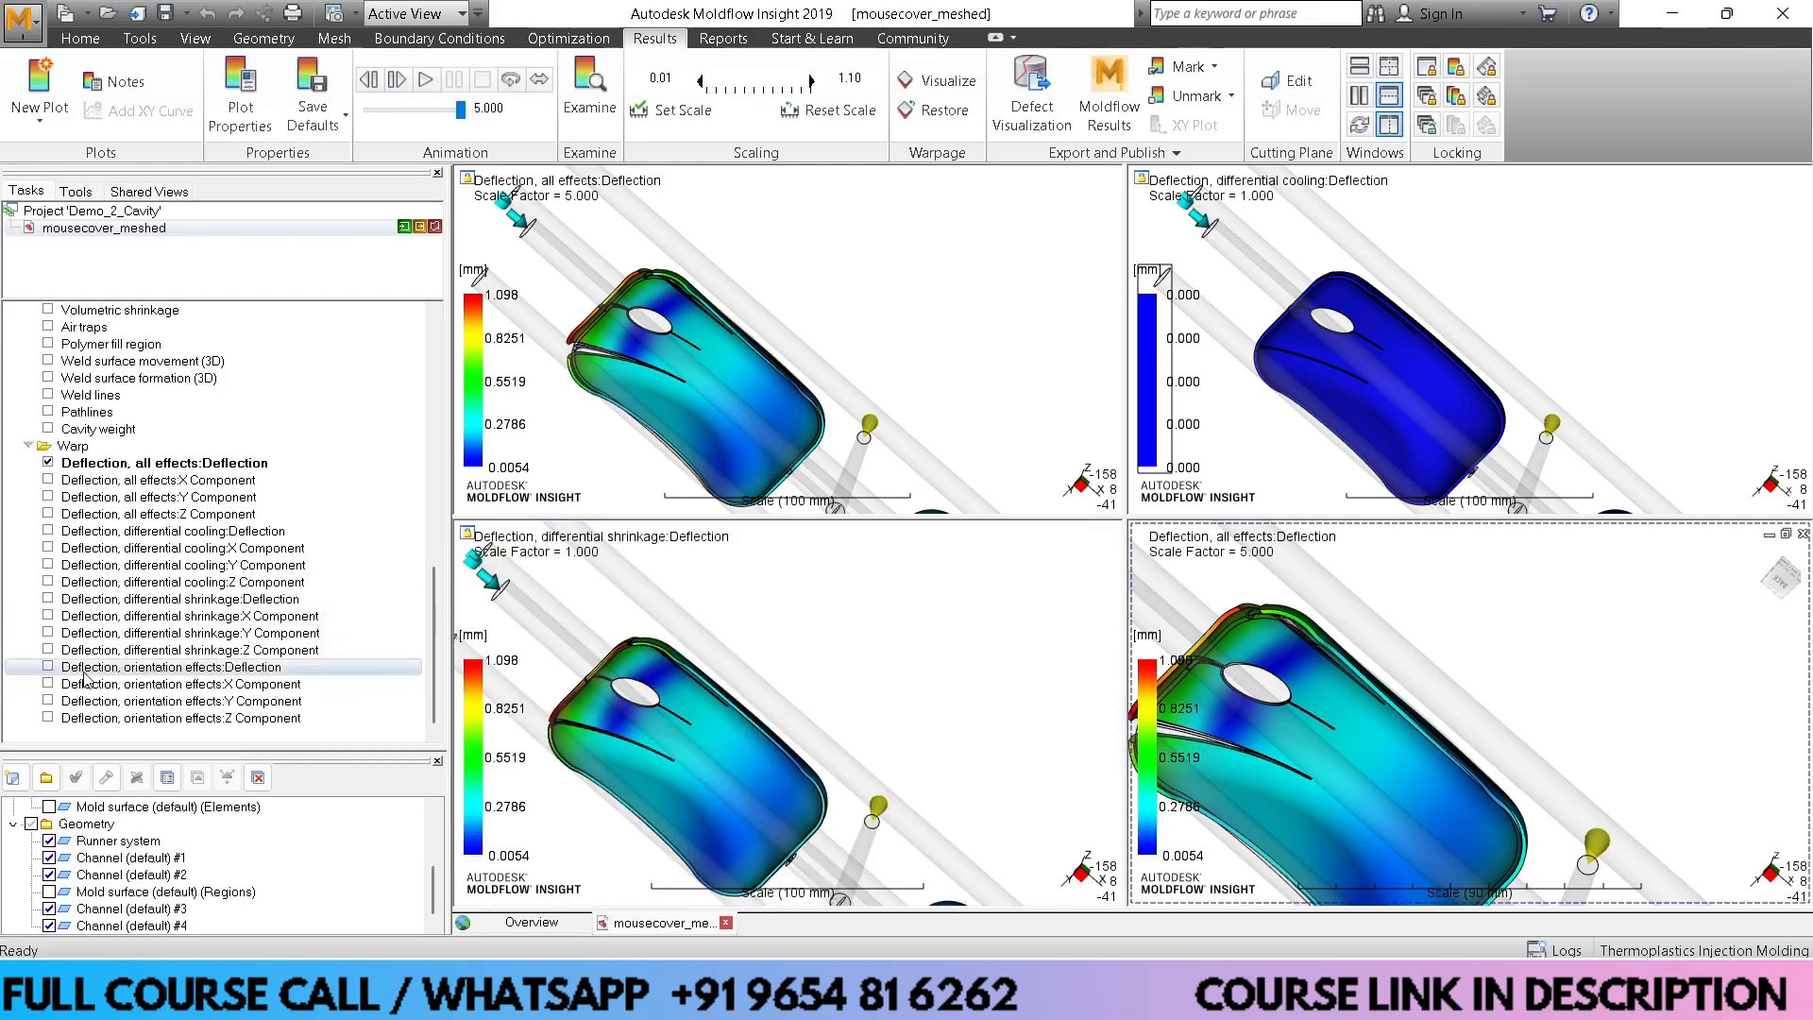
{"action": "left_click", "coordinate": [47, 667]}
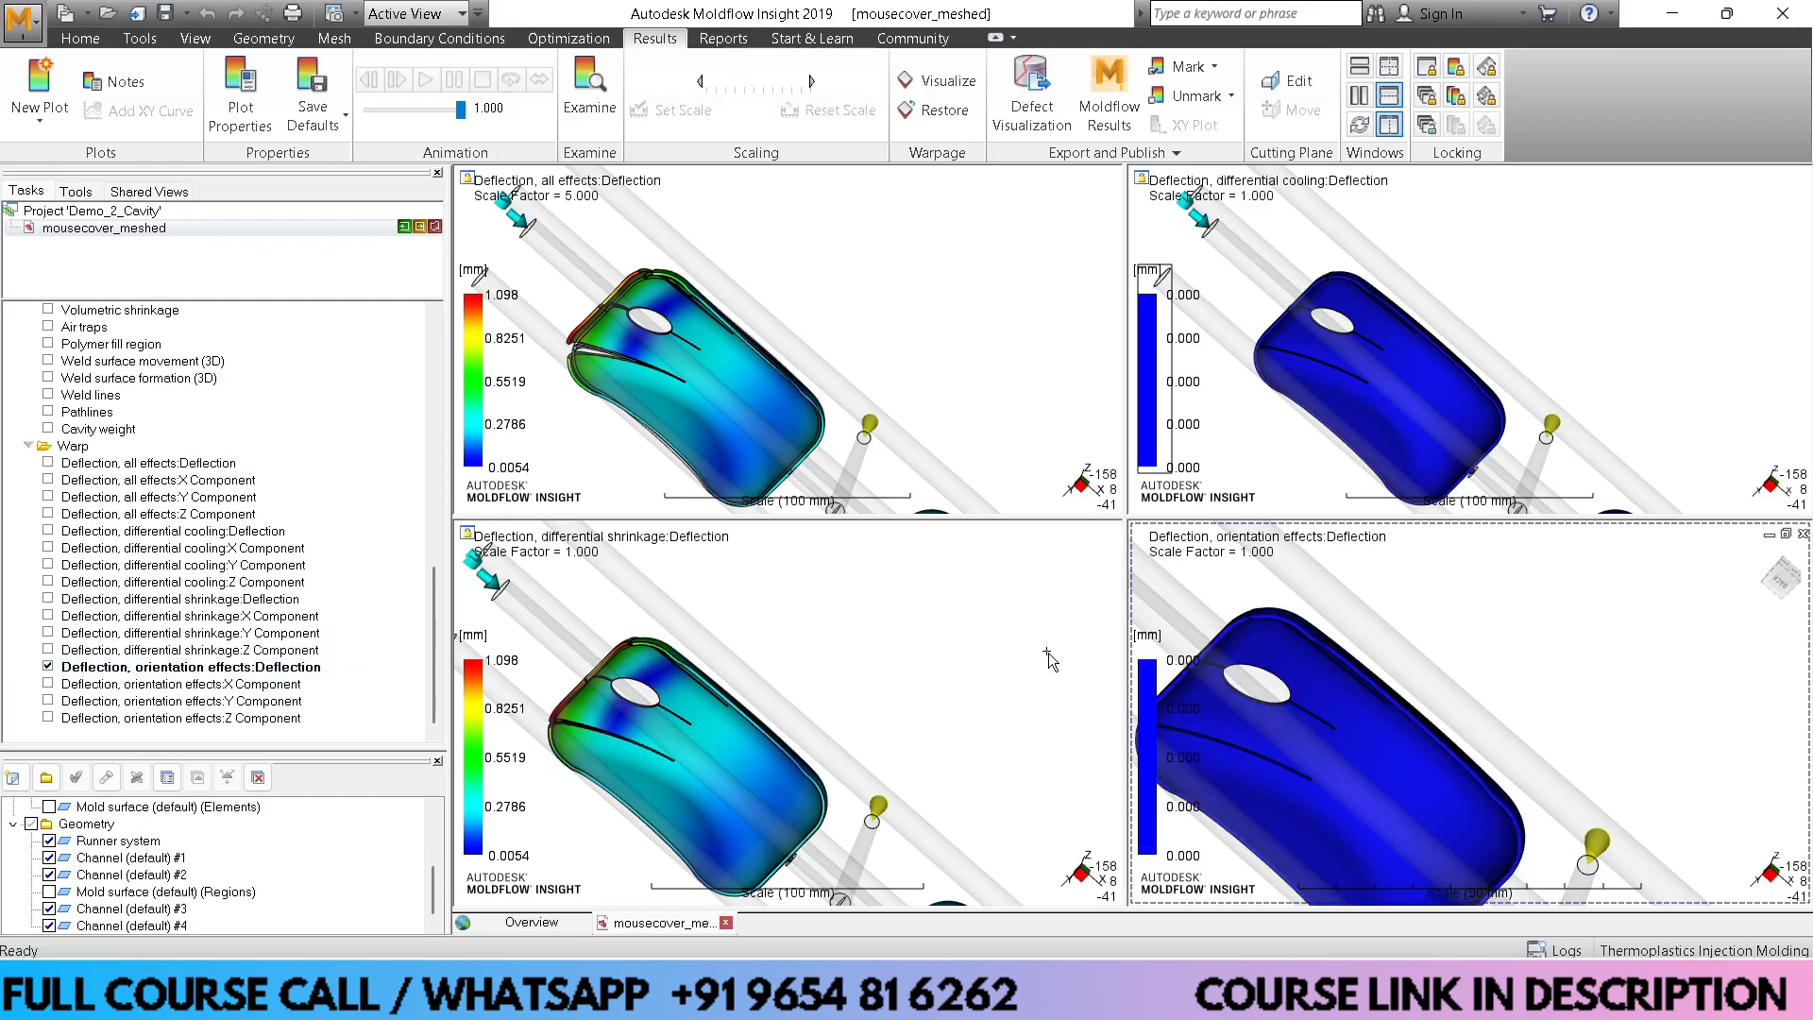
Compare the all-effects deflection with the differential cooling, differential shrinkage and orientation effects plots from a rotated view
{"action": "scroll", "coordinate": [1363, 637], "scroll_direction": "down", "scroll_amount": 3}
{"action": "scroll", "coordinate": [1360, 633], "scroll_direction": "down", "scroll_amount": 3}
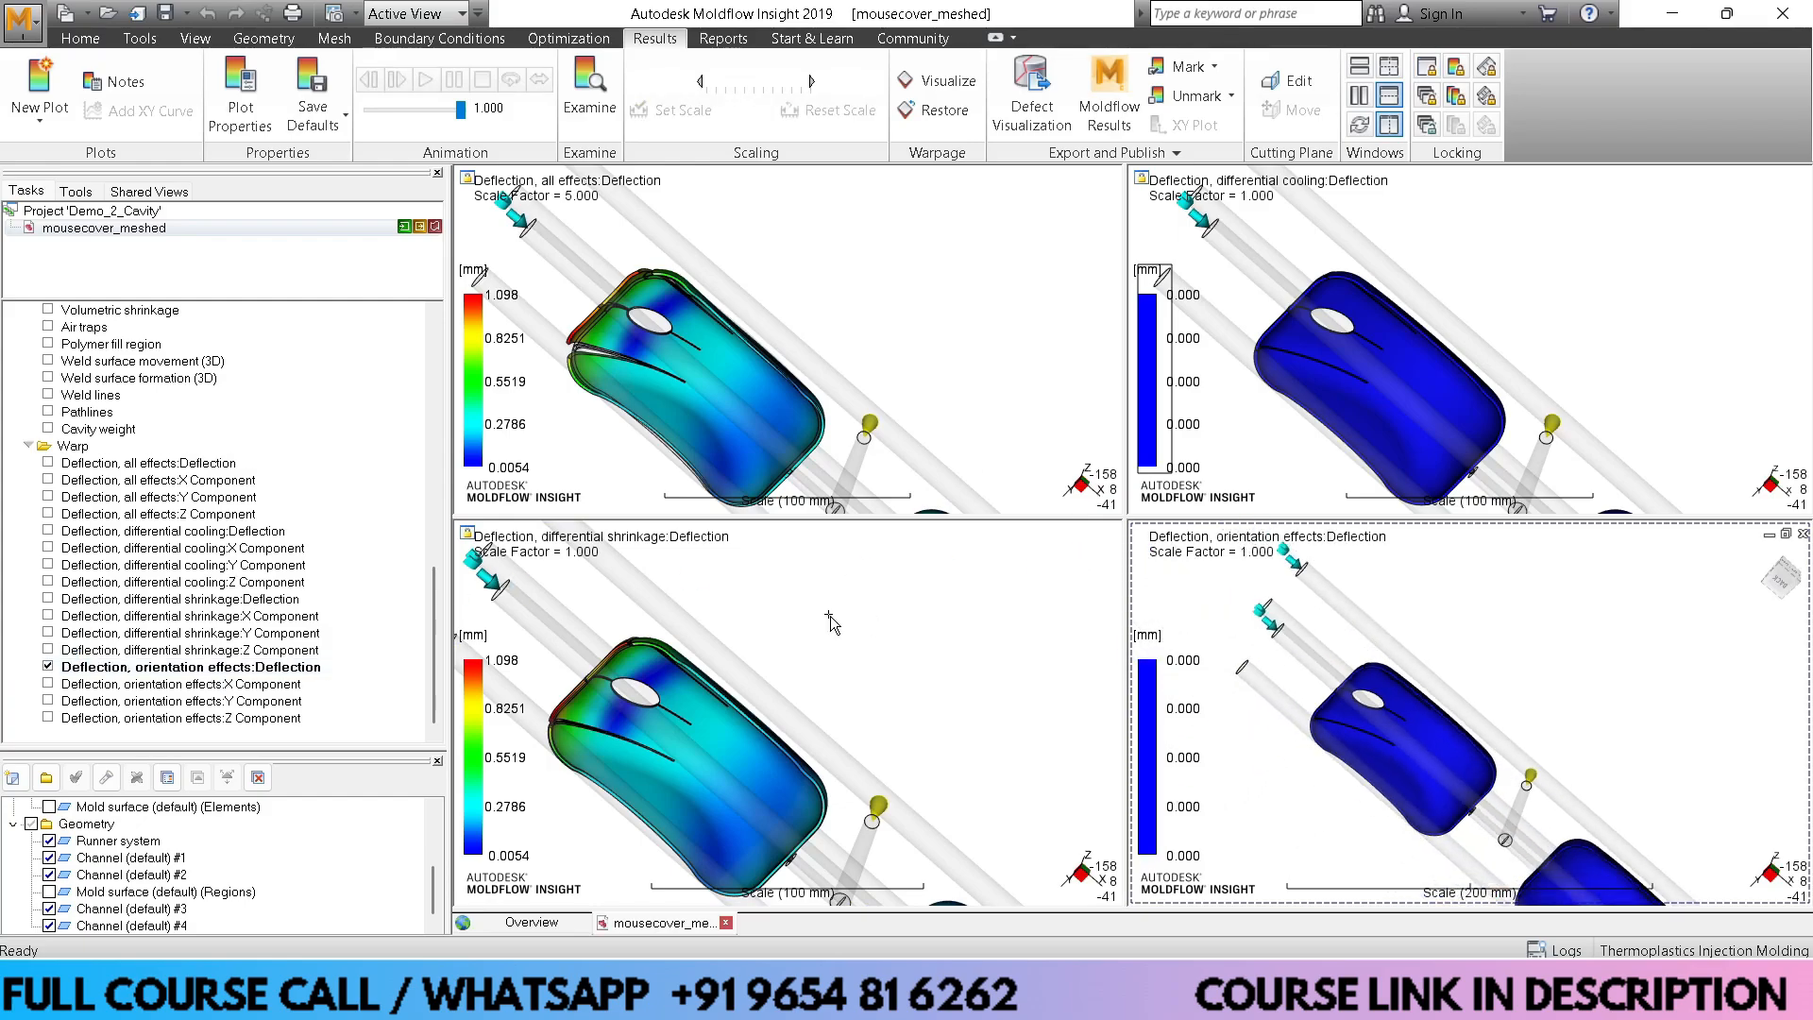
{"action": "left_click", "coordinate": [859, 242]}
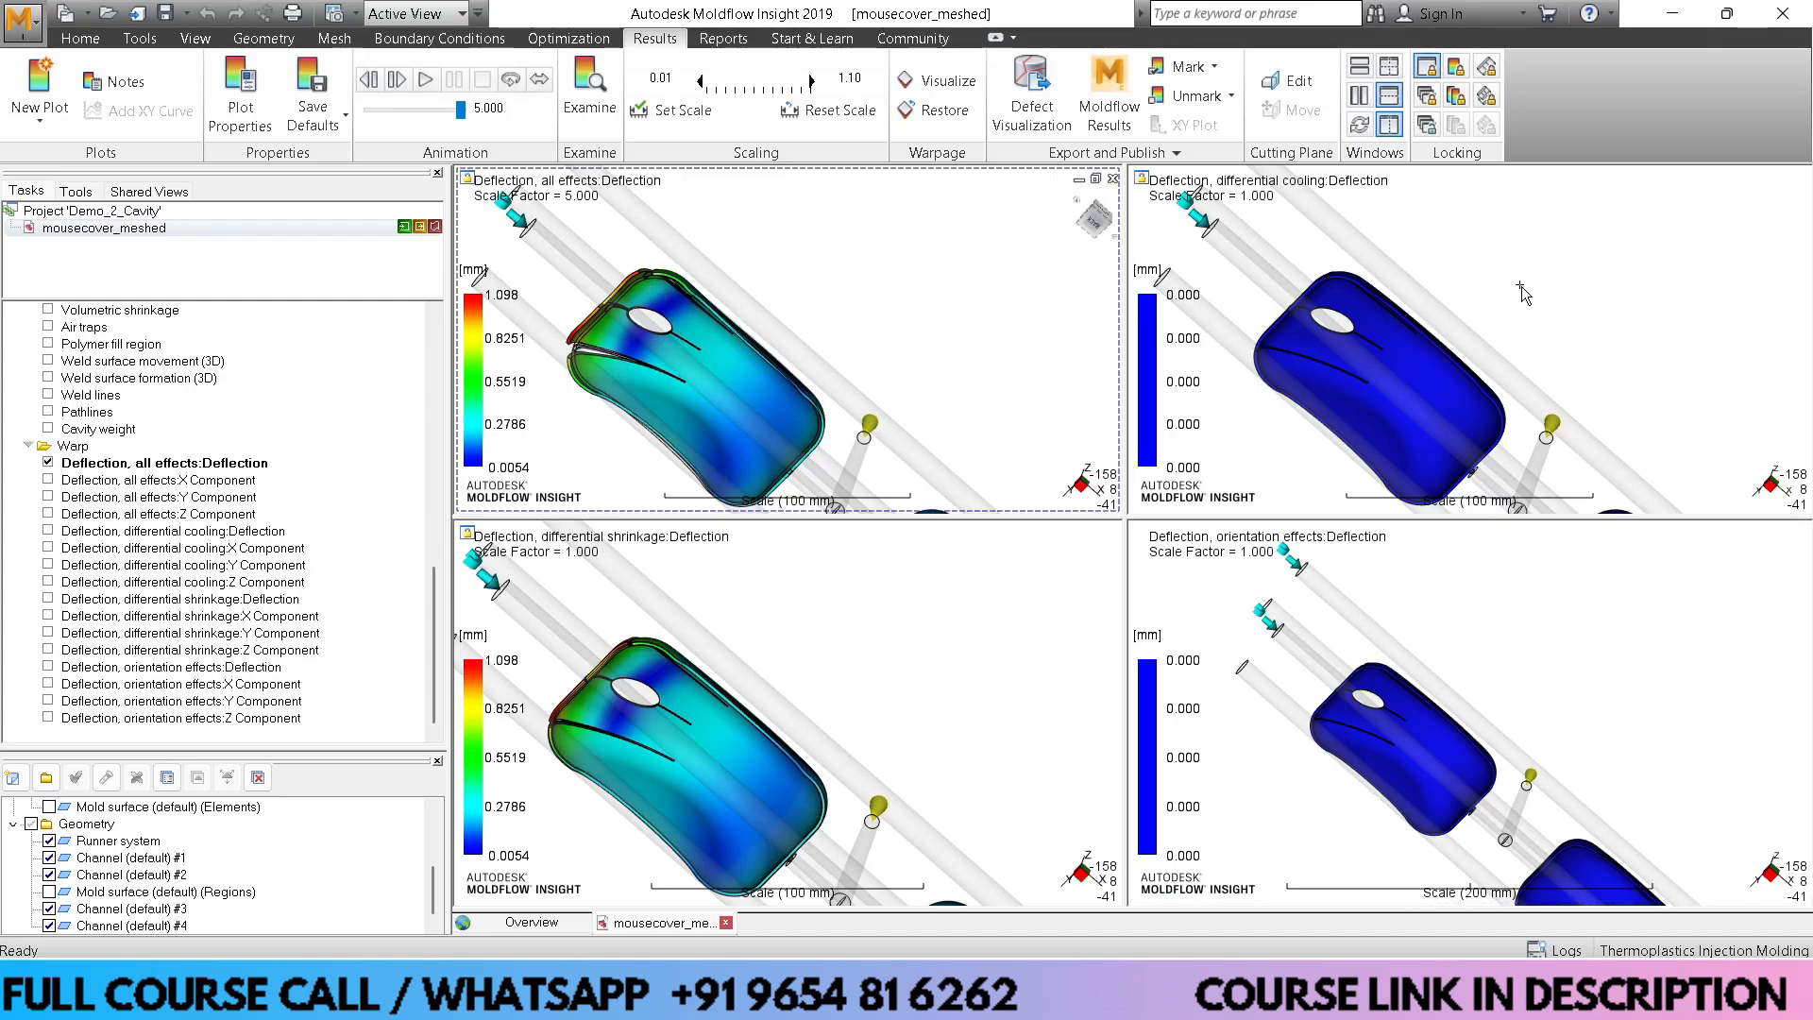
{"action": "middle_click_drag", "start_coordinate": [1521, 286], "coordinate": [1495, 251]}
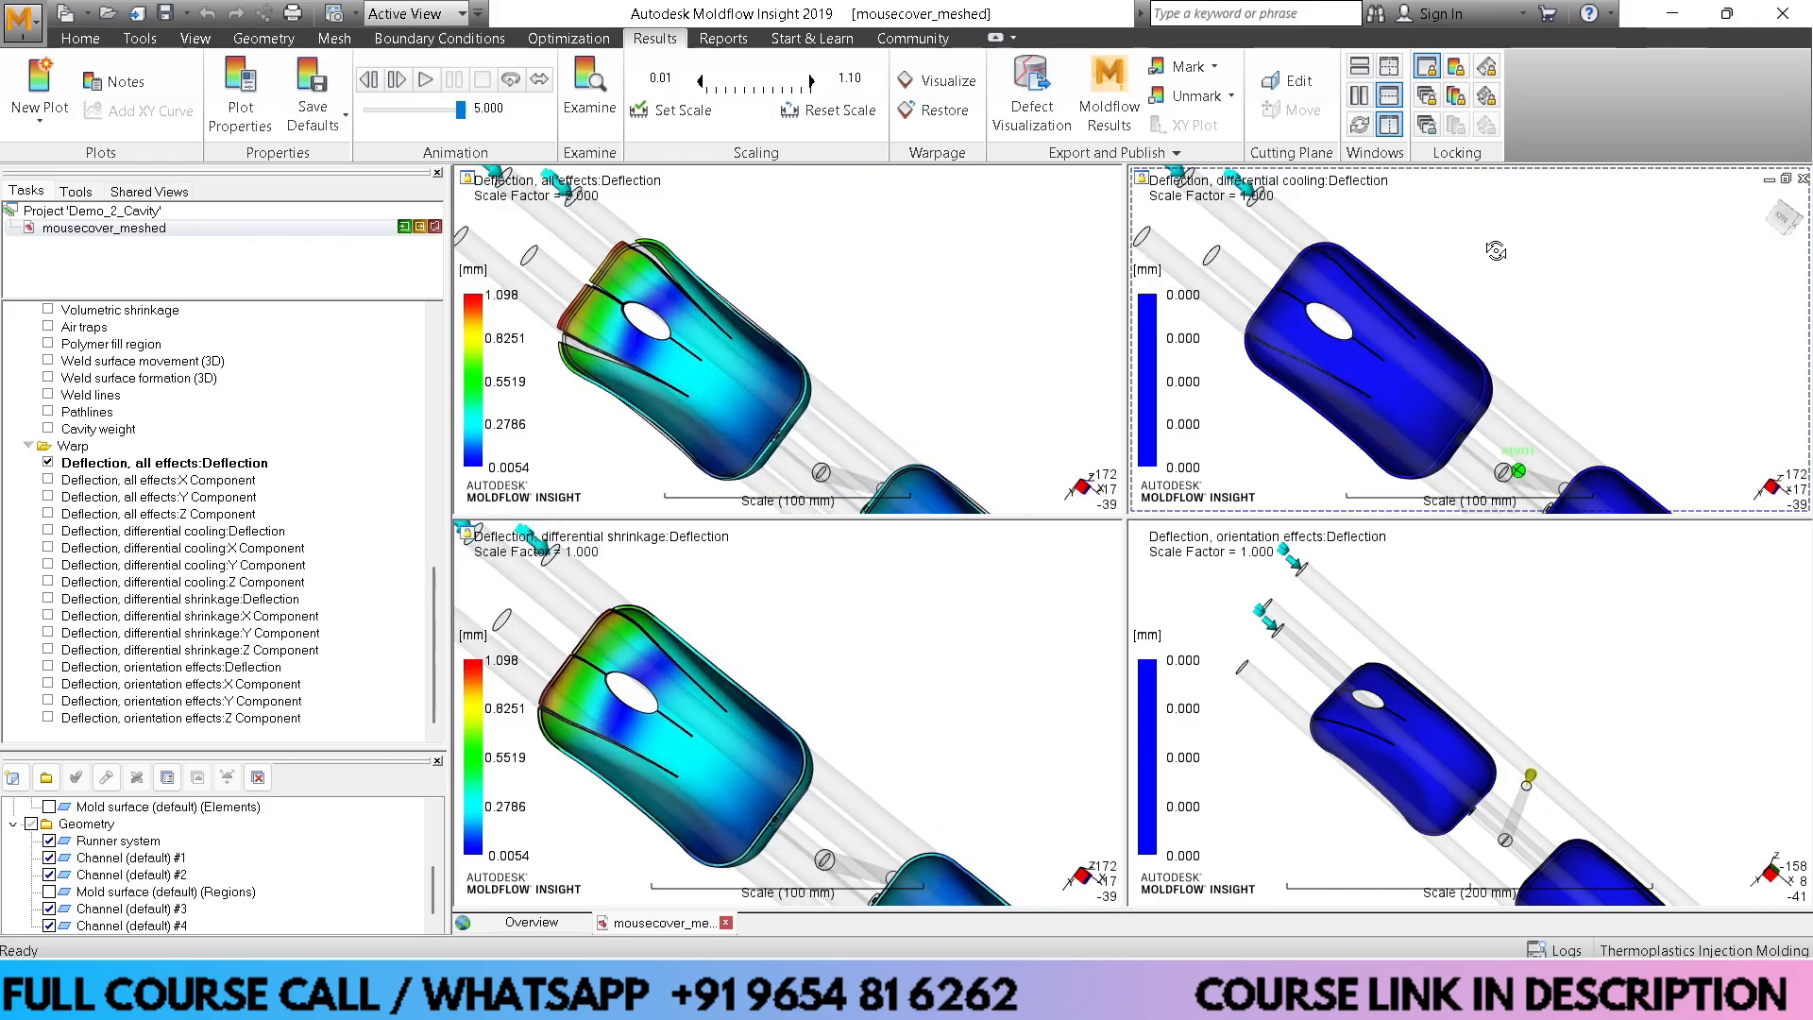
{"action": "left_click", "coordinate": [873, 634]}
{"action": "middle_click_drag", "start_coordinate": [784, 642], "coordinate": [805, 629]}
{"action": "left_click", "coordinate": [1517, 627]}
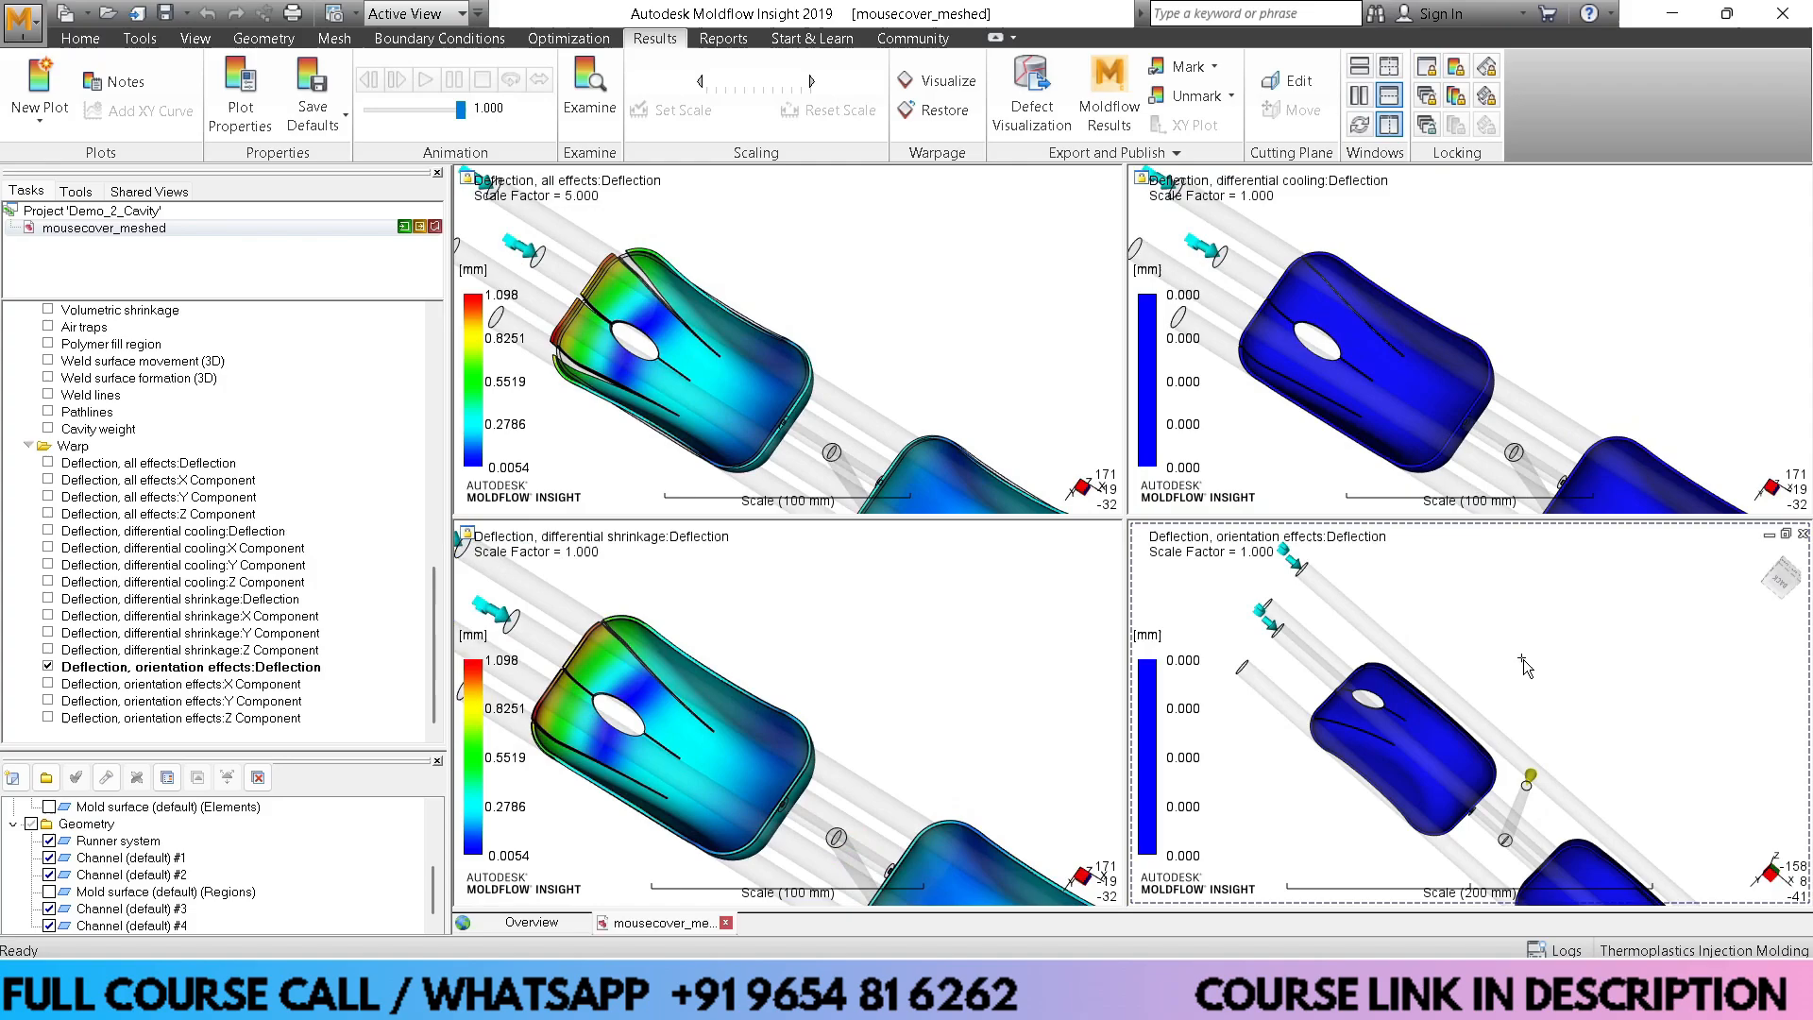